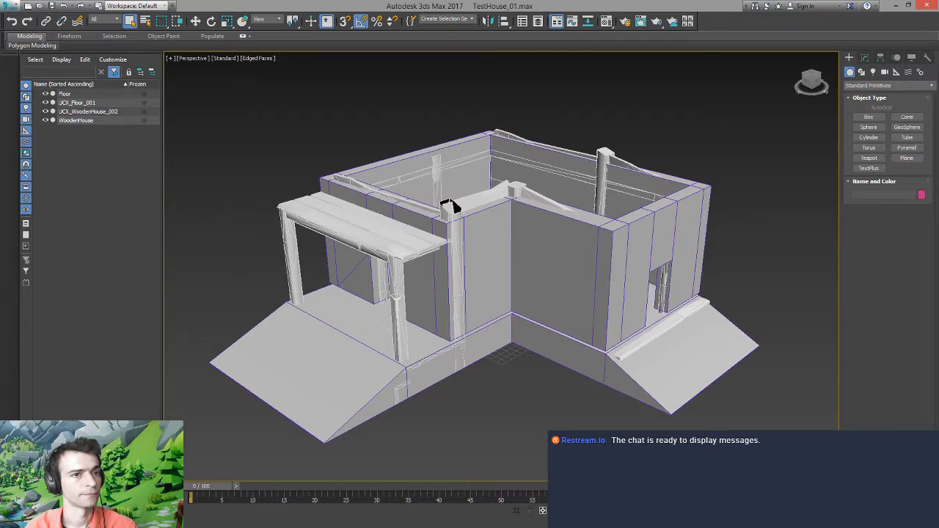
left_click(454, 296)
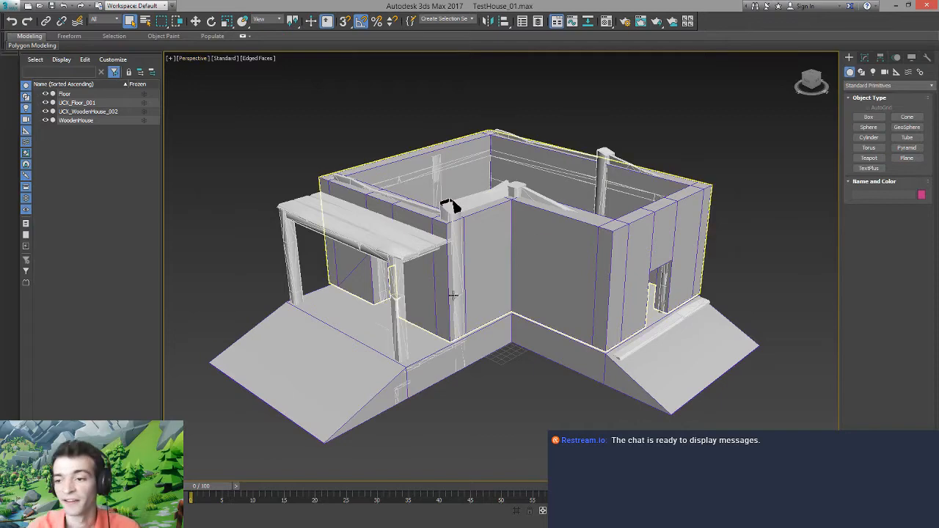
middle_click_drag(475, 290, 433, 273)
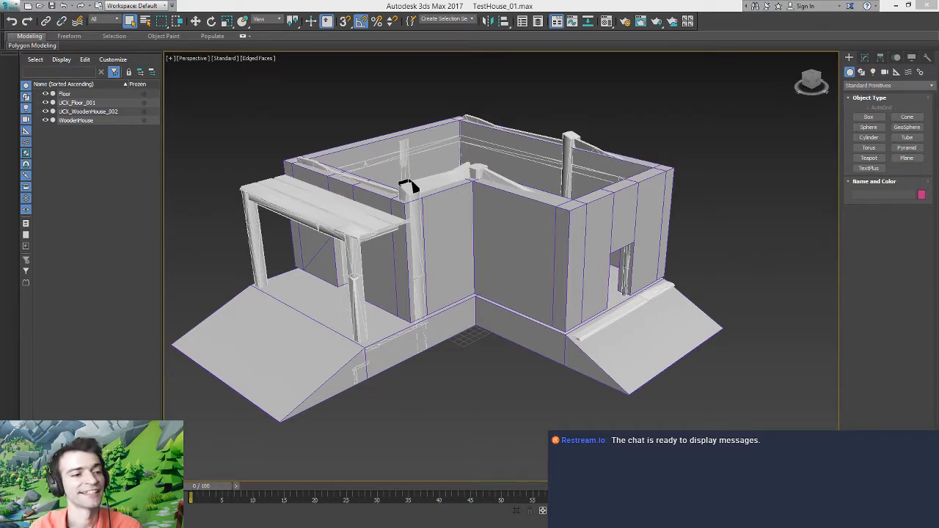
mouse_move(410, 185)
middle_mouse_down("alt")
mouse_move(426, 201)
mouse_move(419, 184)
mouse_move(413, 189)
middle_mouse_up("alt")
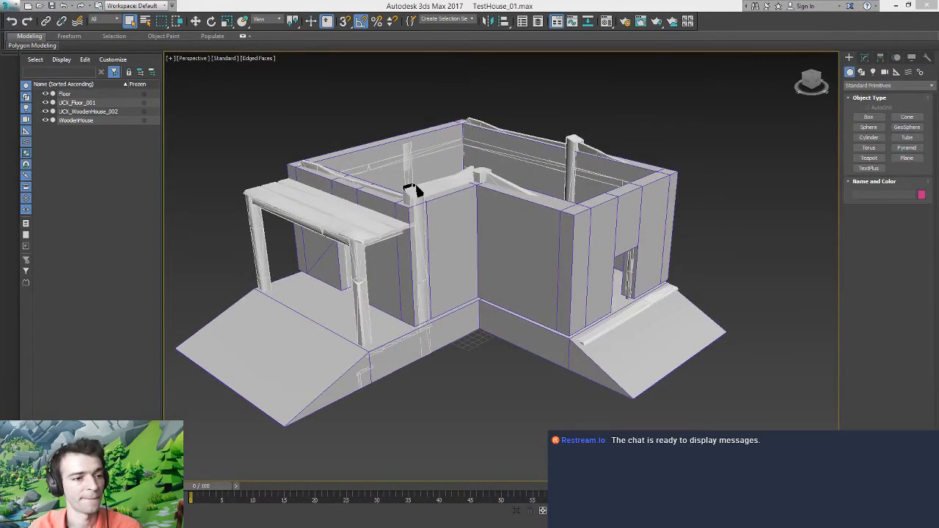
middle_click_drag(415, 189, 457, 204, "alt")
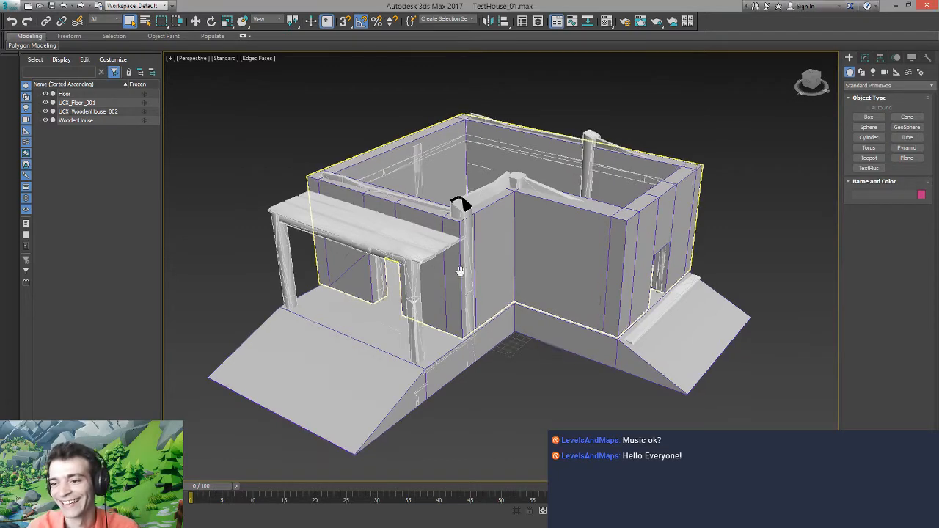
middle_click_drag(460, 272, 389, 288, "alt")
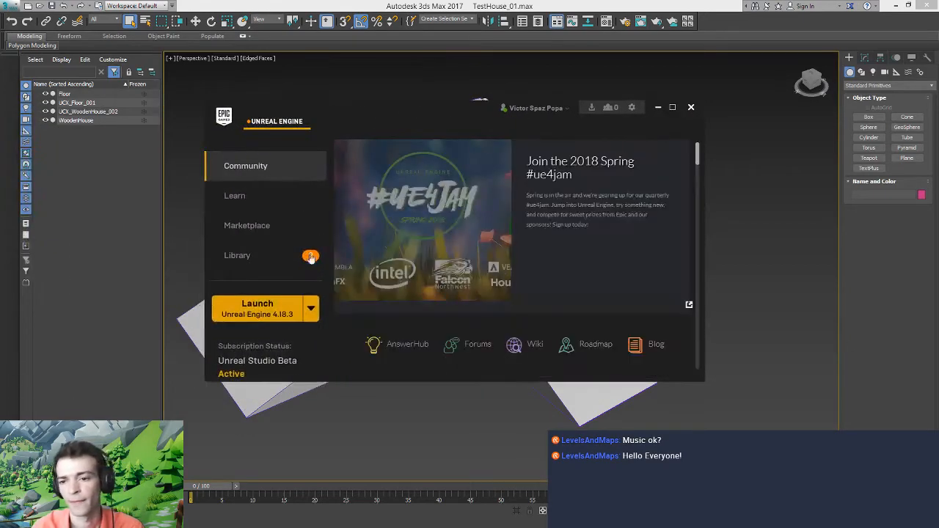
Switch to the Unreal Editor with the IsometricRPG project and close its Message Log window
left_click(258, 314)
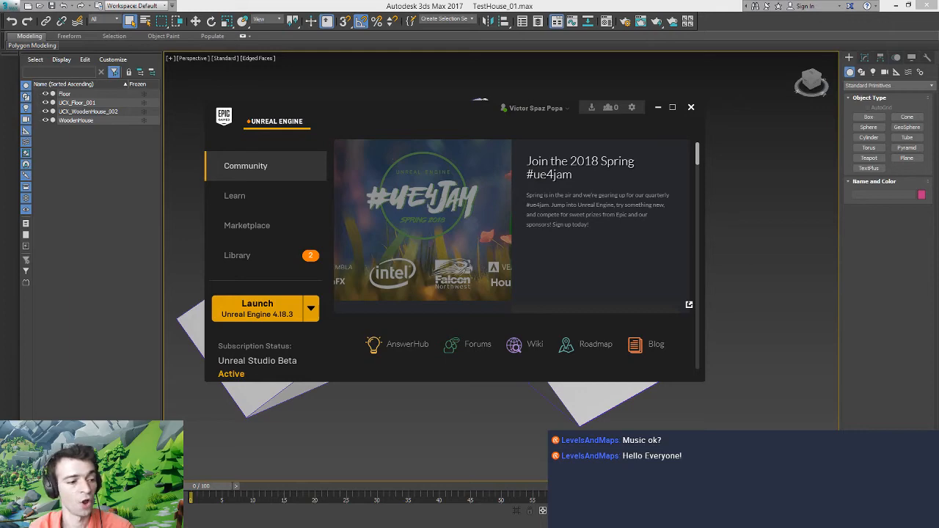
key("super+d")
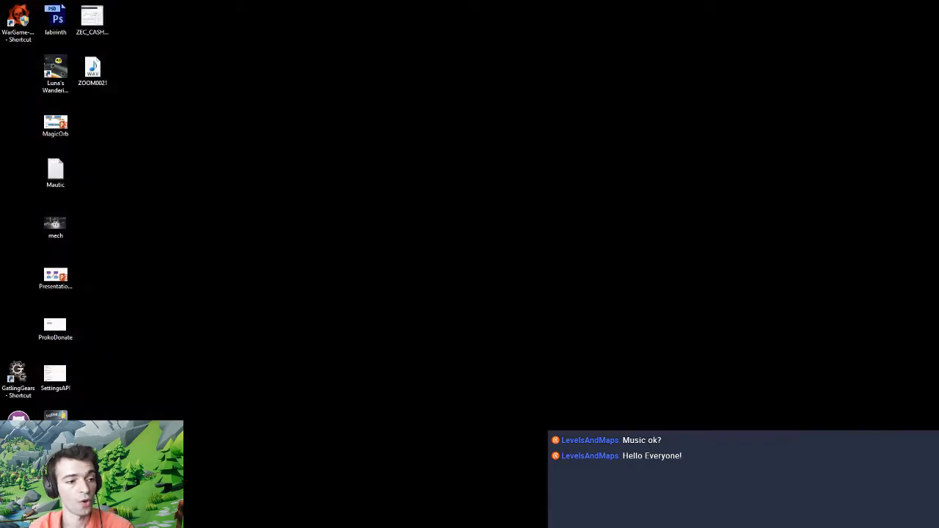
key("super+d")
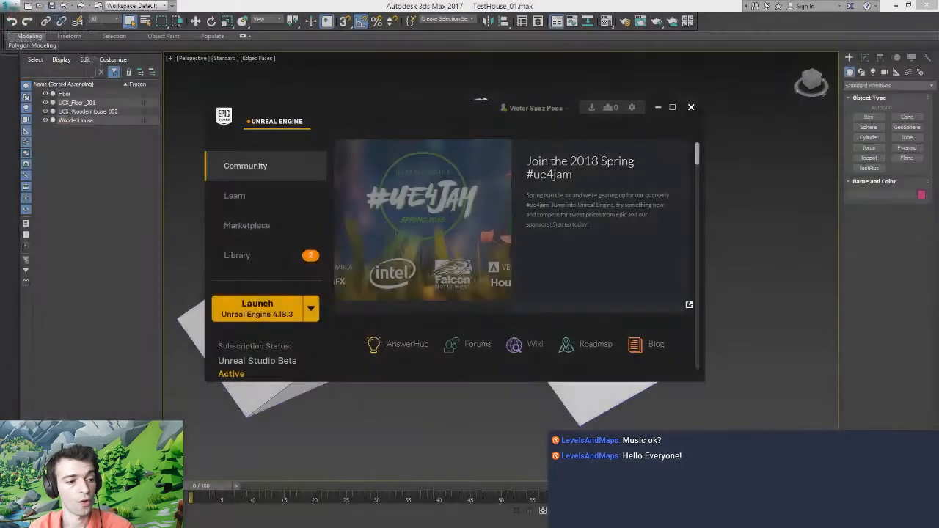
key("super+d")
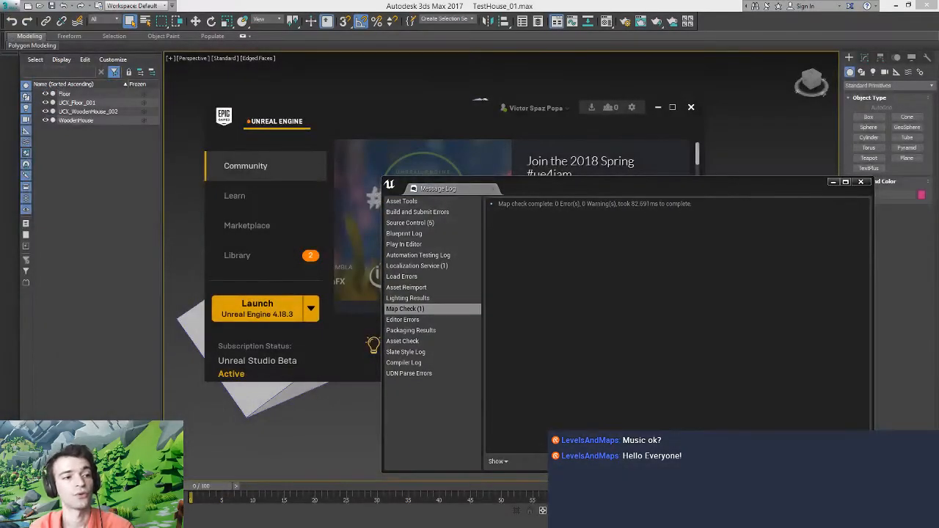
double_click(459, 105)
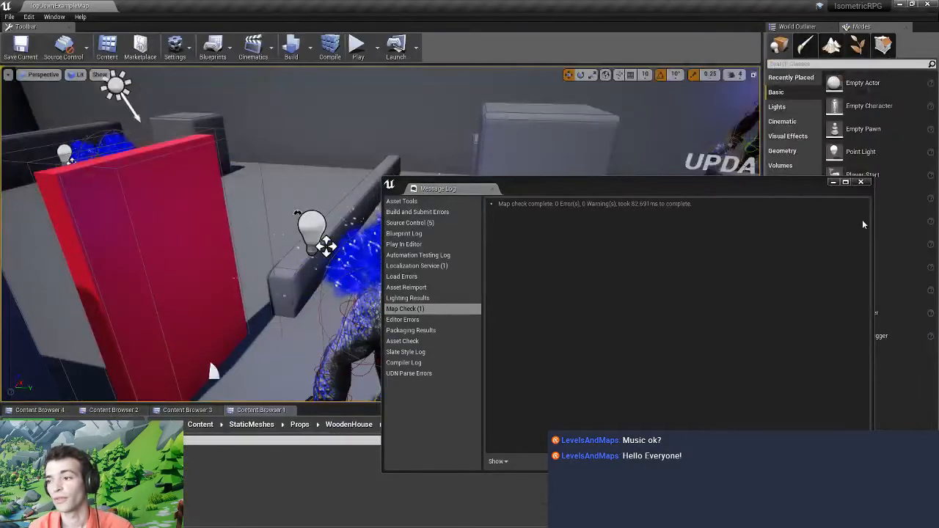
left_click(861, 182)
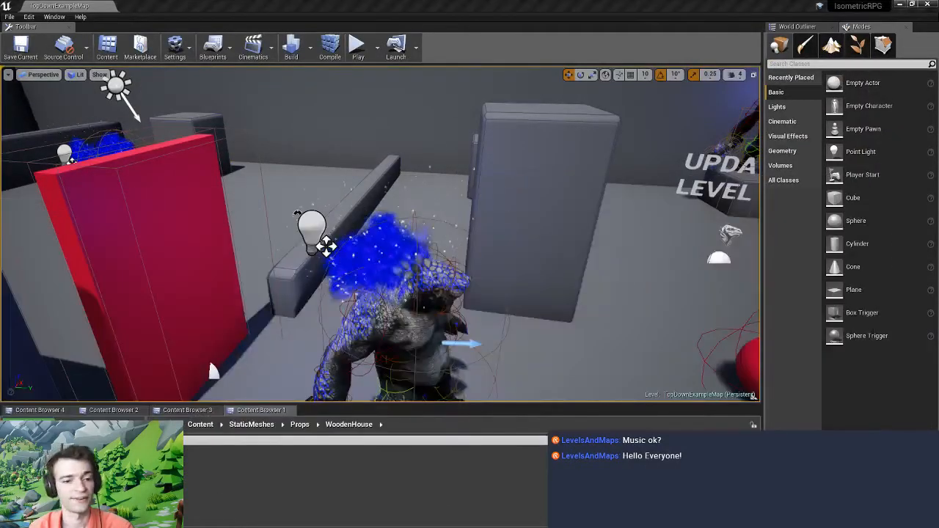
Create a new level from the Default template
right_click_drag(272, 233, 314, 228)
key("s")
key("s")
key("w")
key("s")
key("w")
key("s")
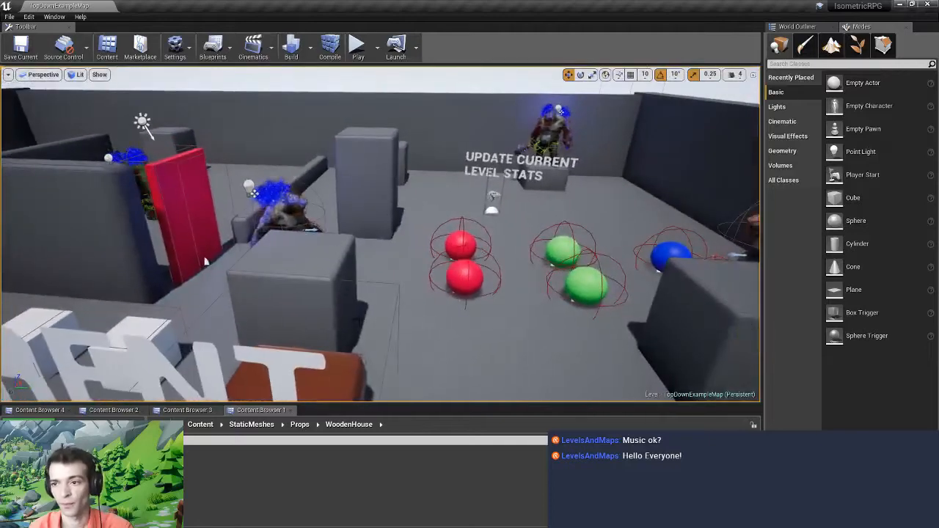
left_click(11, 16)
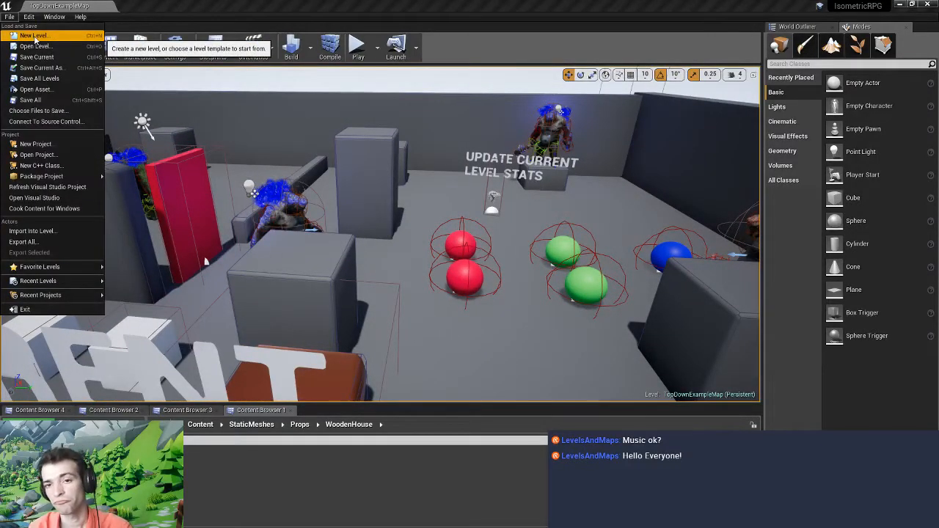
left_click(33, 36)
left_click(386, 220)
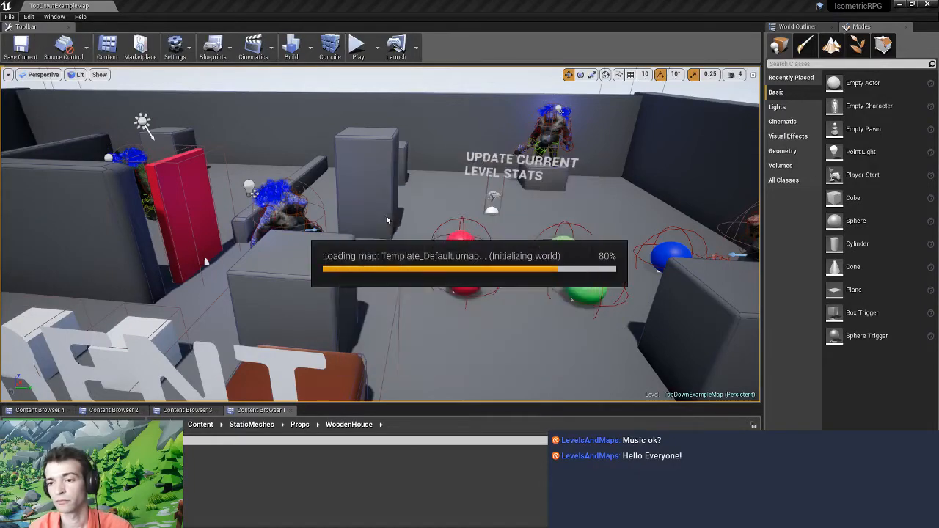
Scale up the new level's floor so it covers a much larger area
key("d")
key("s")
right_click_drag(386, 318, 356, 319)
key("s")
right_click_drag(363, 278, 397, 286)
key("w")
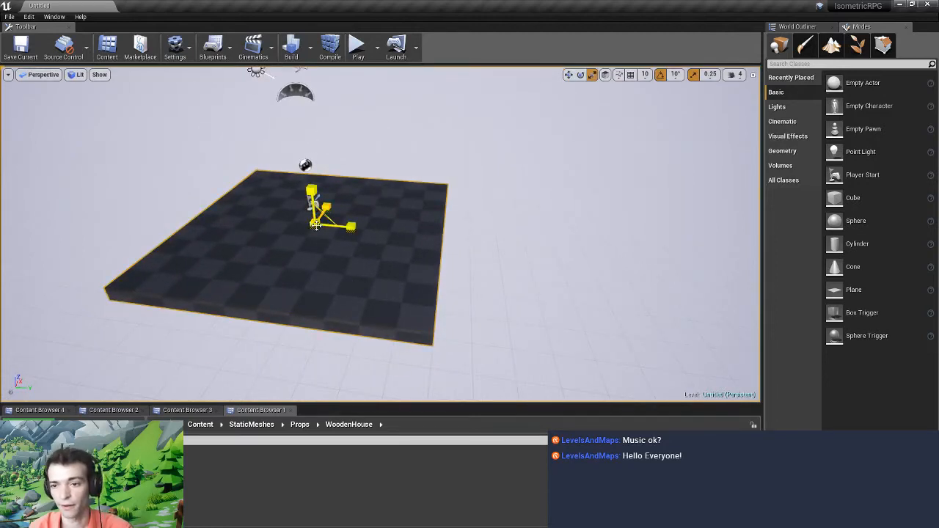
key("d")
mouse_move(385, 245)
right_mouse_down()
mouse_move(338, 247)
mouse_move(384, 245)
right_mouse_up()
key("w")
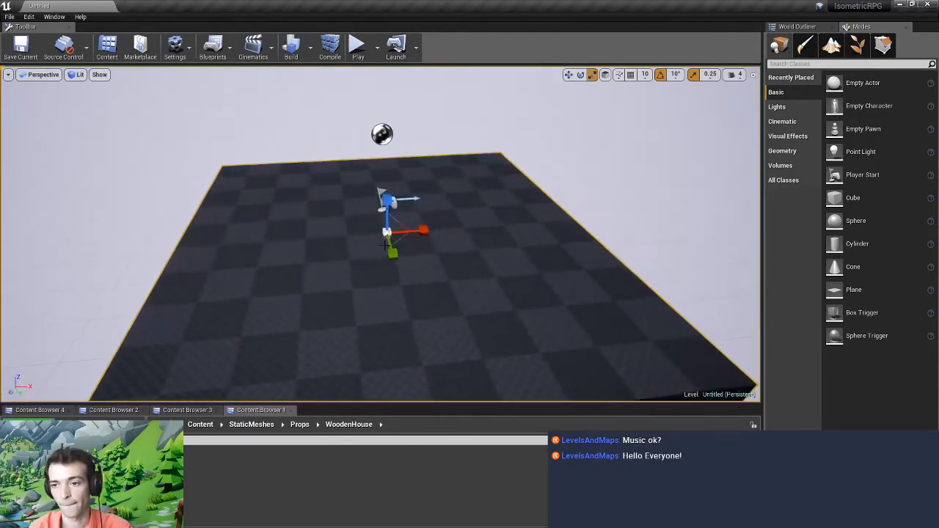
left_click_drag(397, 239, 318, 273)
scroll(319, 272, "down", 5)
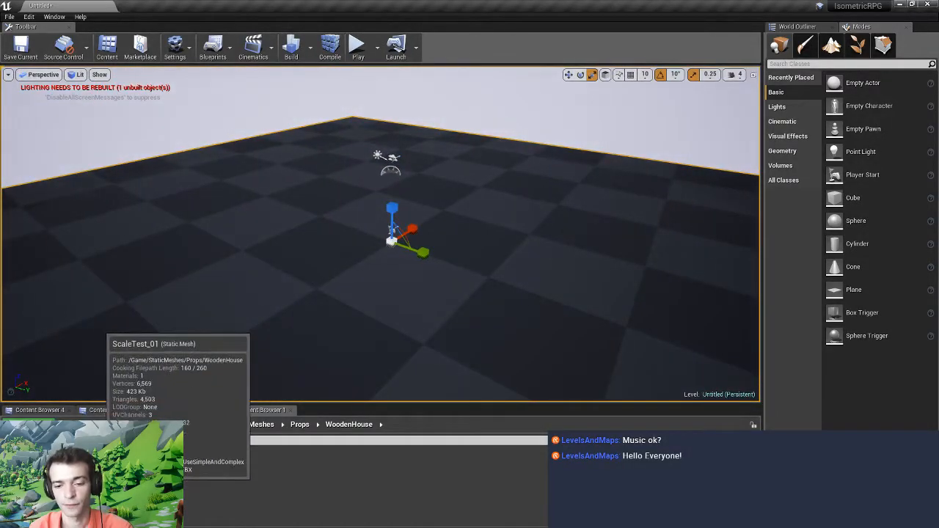
Place the ScaleTest_01 static mesh on the enlarged floor and build the level
left_click_drag(221, 470, 452, 281)
key("f")
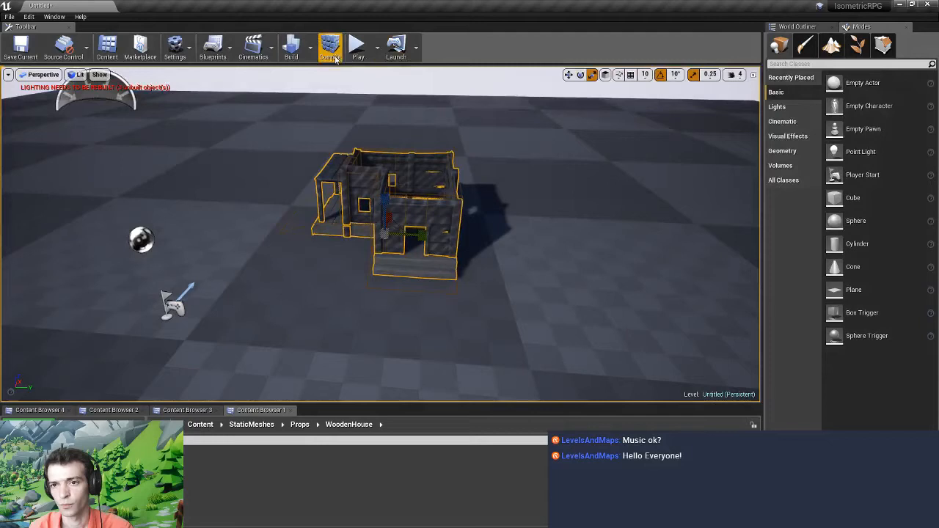
left_click(292, 47)
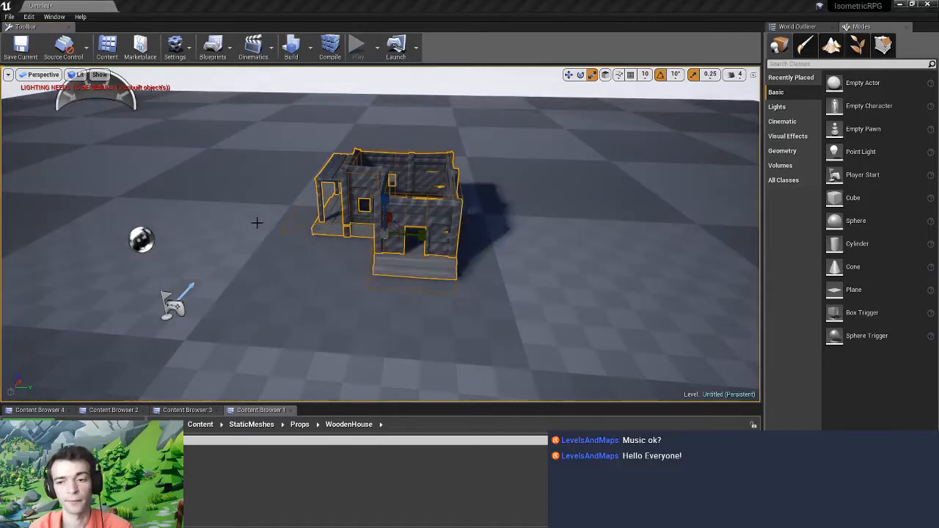
Playtest the level to compare the character with the wooden house, and stop the play session
mouse_move(280, 268)
right_mouse_down()
mouse_move(285, 253)
mouse_move(294, 267)
right_mouse_up()
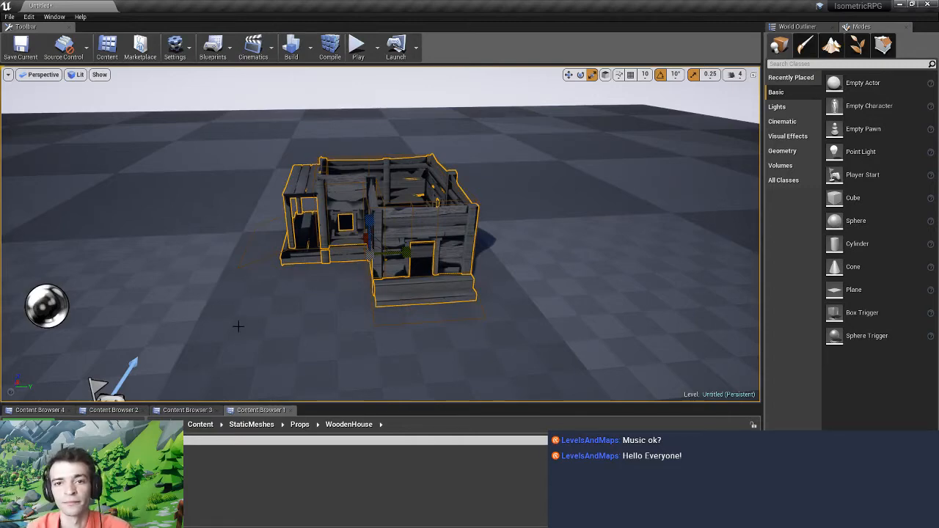
mouse_move(239, 327)
right_mouse_down()
mouse_move(252, 311)
mouse_move(249, 330)
right_mouse_up()
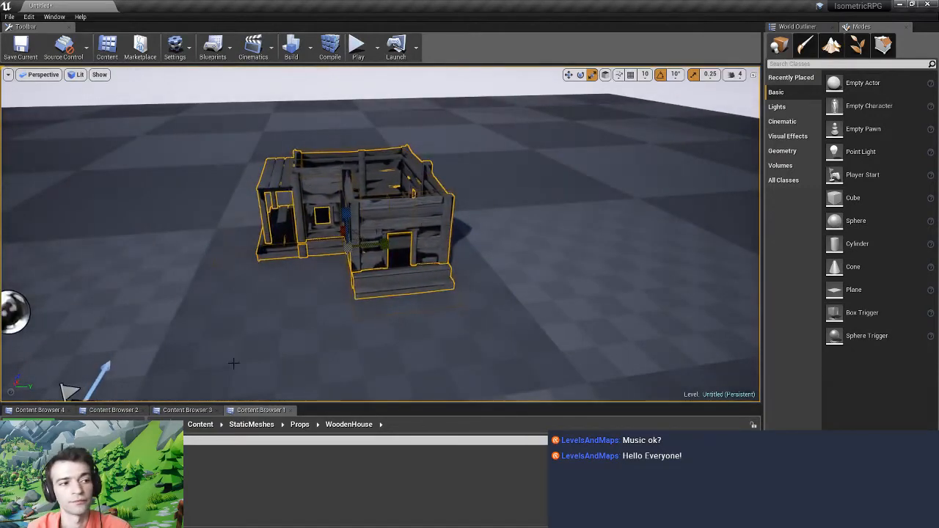
right_click_drag(327, 283, 307, 311)
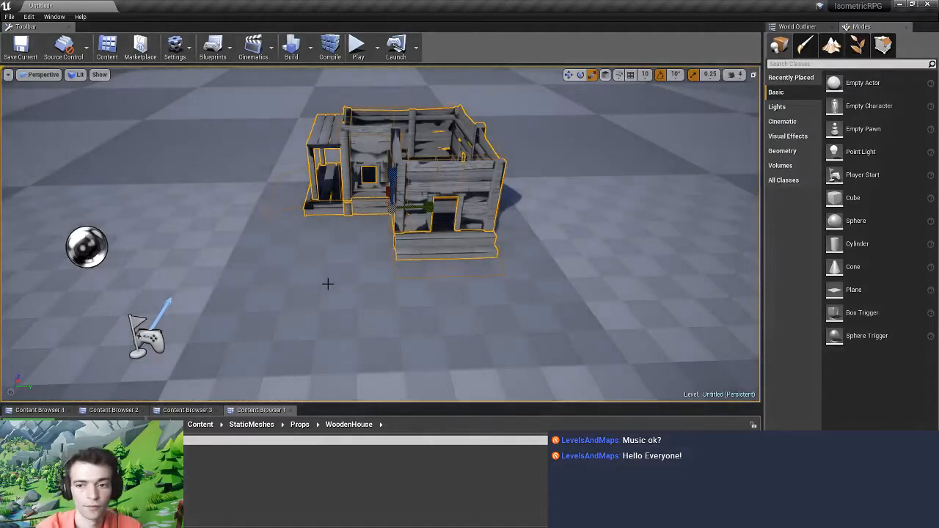
key("alt+p")
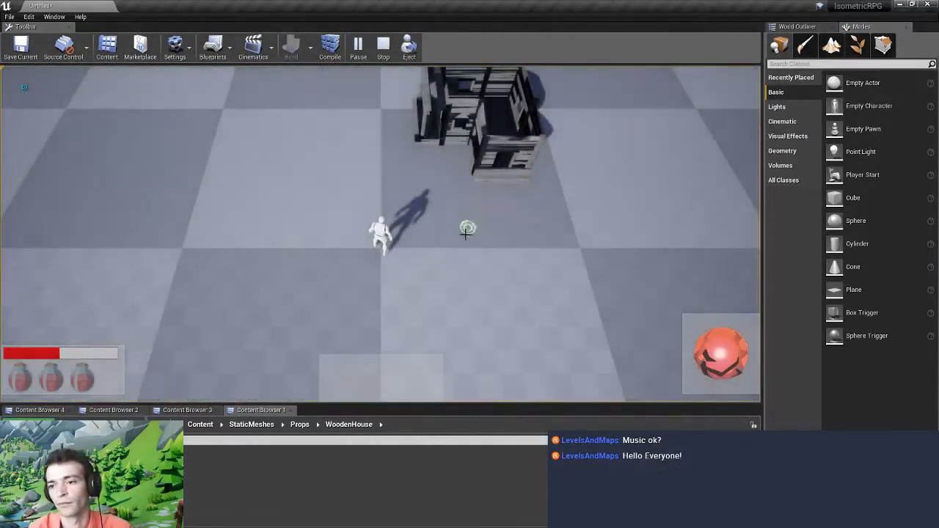
key("Escape")
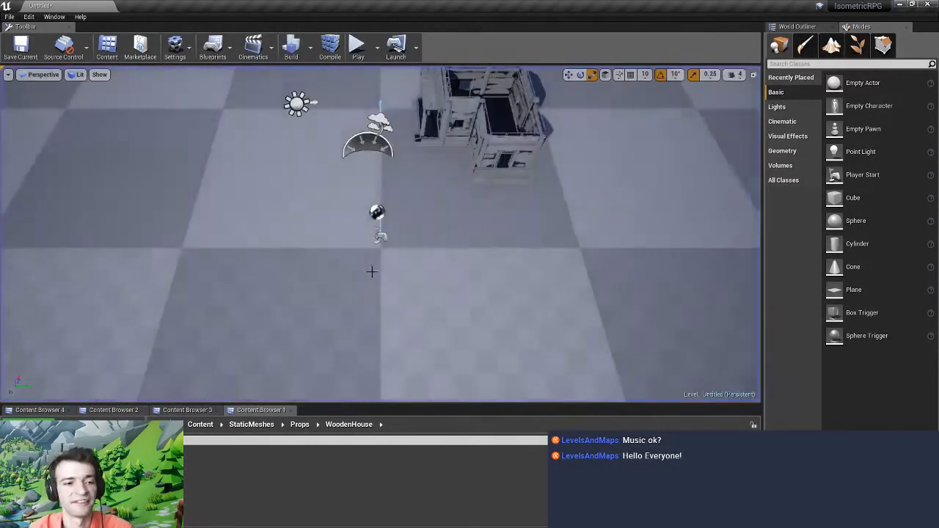
Find the Nav Mesh Bounds Volume by searching for "nav" and place it on the floor beside the house
right_click_drag(336, 262, 329, 222)
key("s")
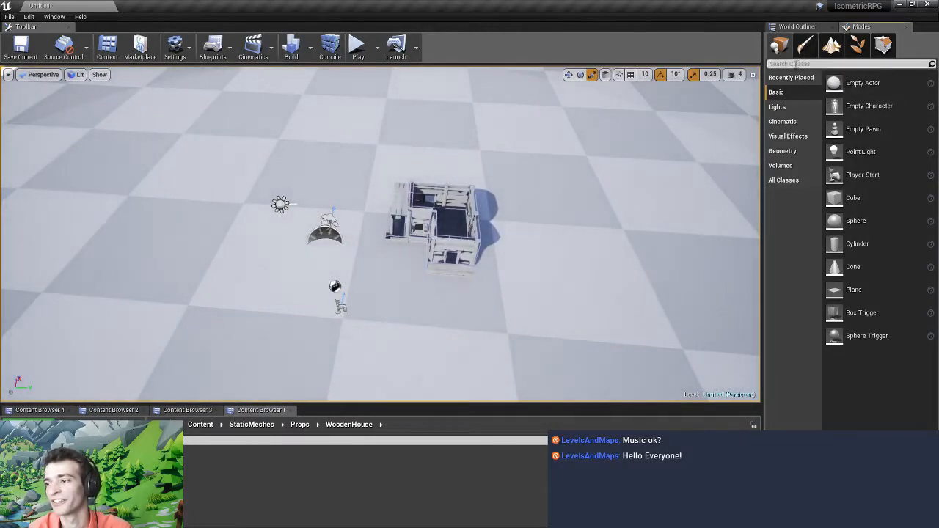
left_click(795, 64)
type("nav")
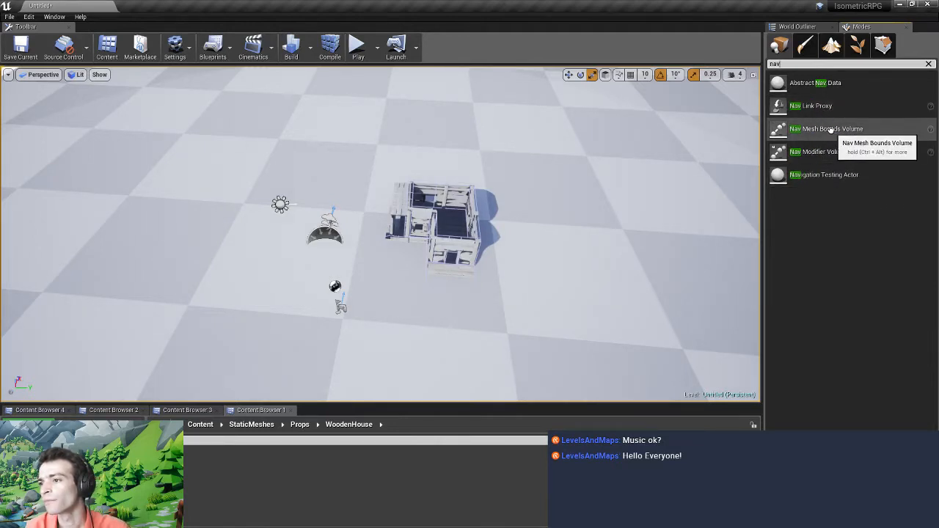
left_click_drag(831, 129, 313, 238)
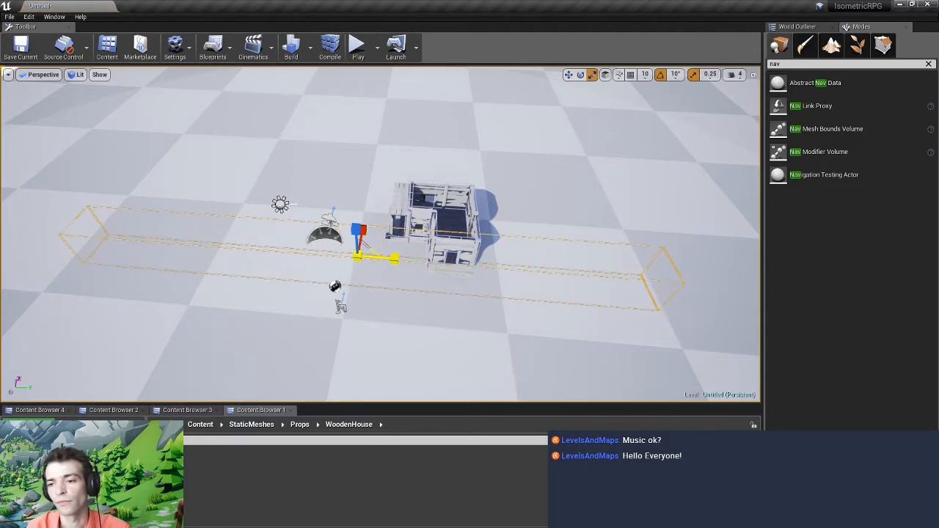
Scale the Nav Mesh Bounds Volume outward and in height so it encloses the house and surrounding floor
key("d")
right_click_drag(251, 217, 92, 221)
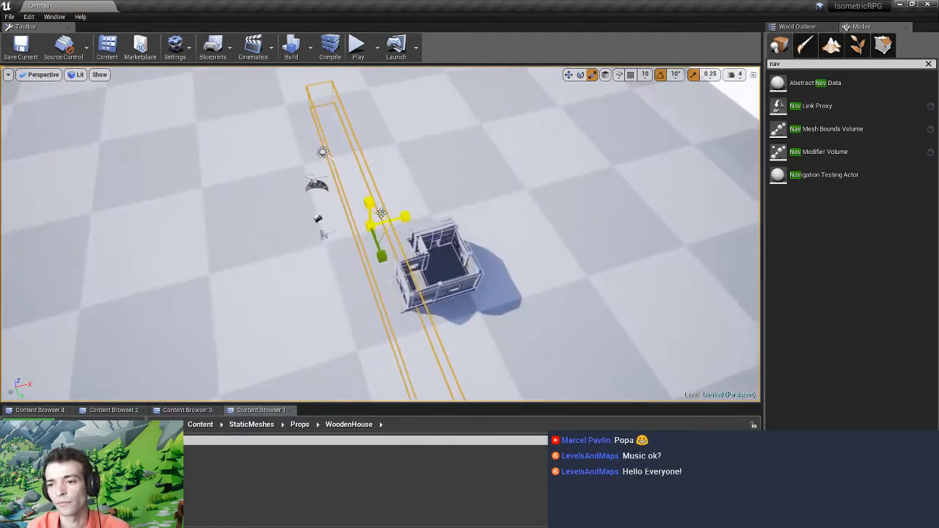
left_click_drag(402, 217, 557, 195)
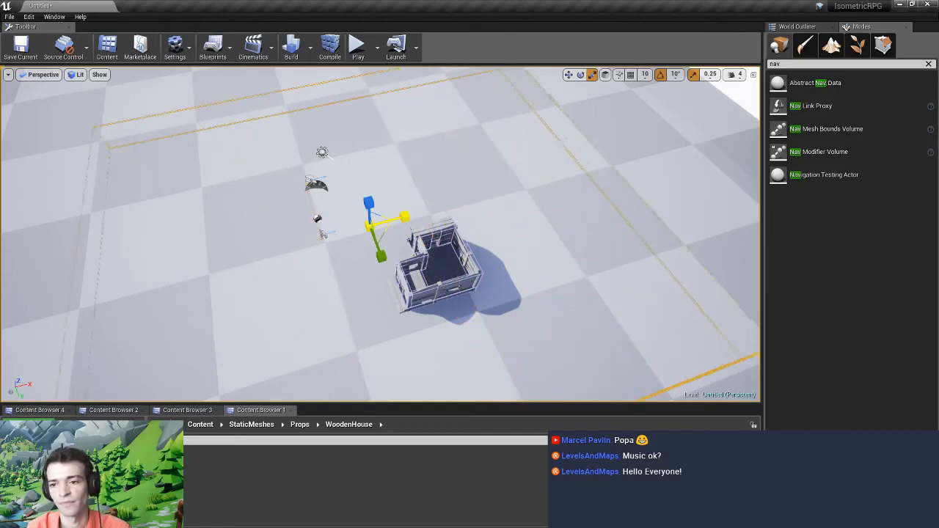
right_click_drag(279, 230, 400, 206)
key("a")
left_click_drag(334, 245, 333, 231)
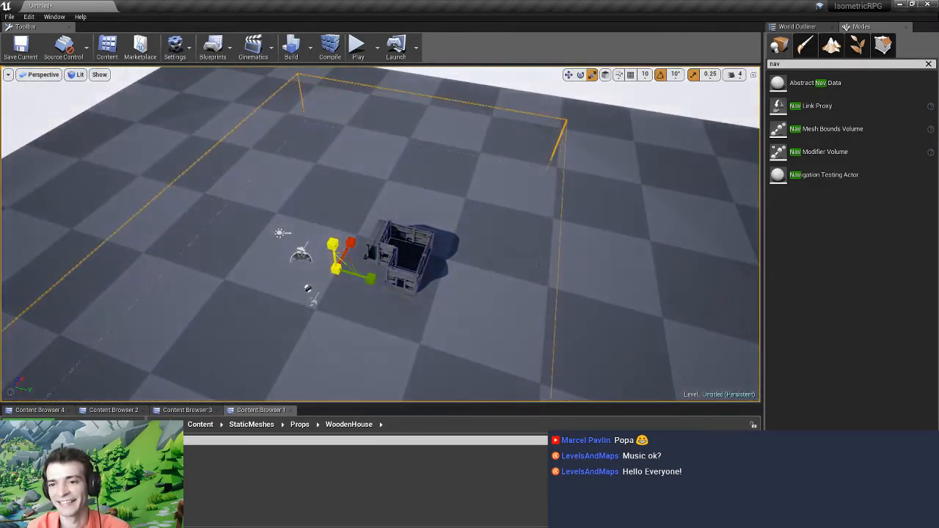
Display the navigation mesh and examine its coverage around and inside the wooden house
key("w")
right_click_drag(271, 317, 302, 323)
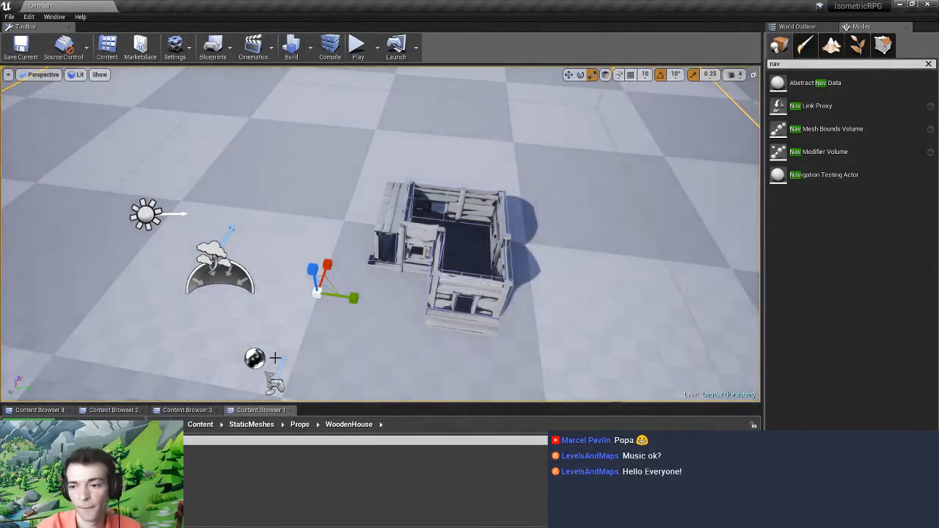
key("p")
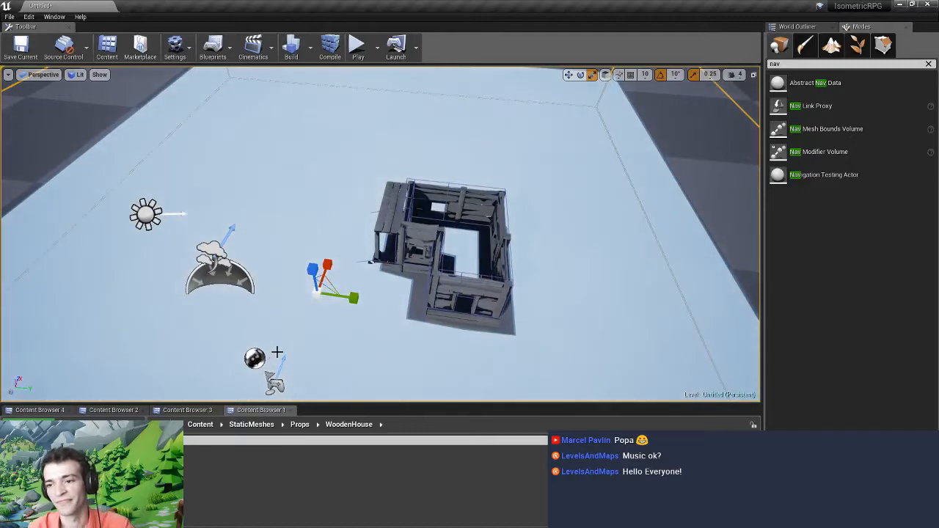
right_click_drag(358, 328, 323, 308)
key("a")
key("d")
Try scaling up the wooden house, and undo that scaling
left_click_drag(438, 265, 411, 300)
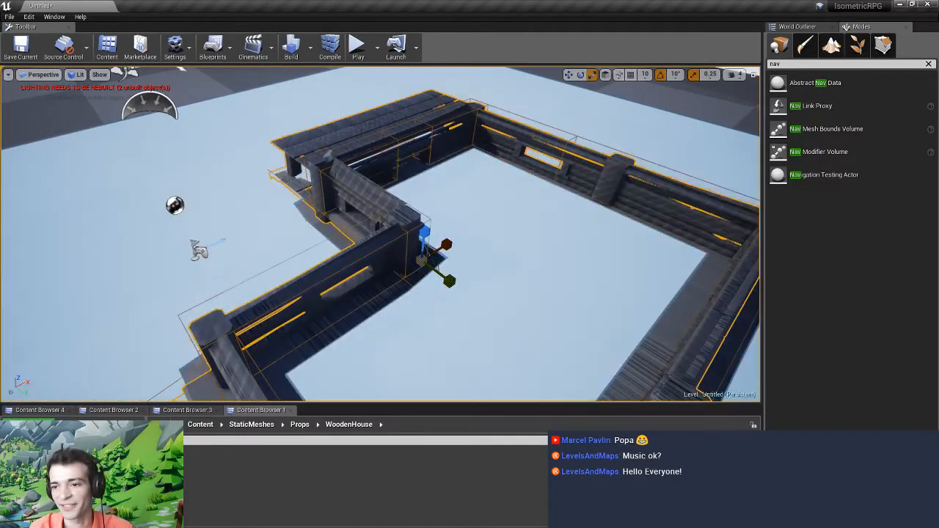
key("s")
right_click_drag(406, 312, 405, 312)
key("ctrl+z")
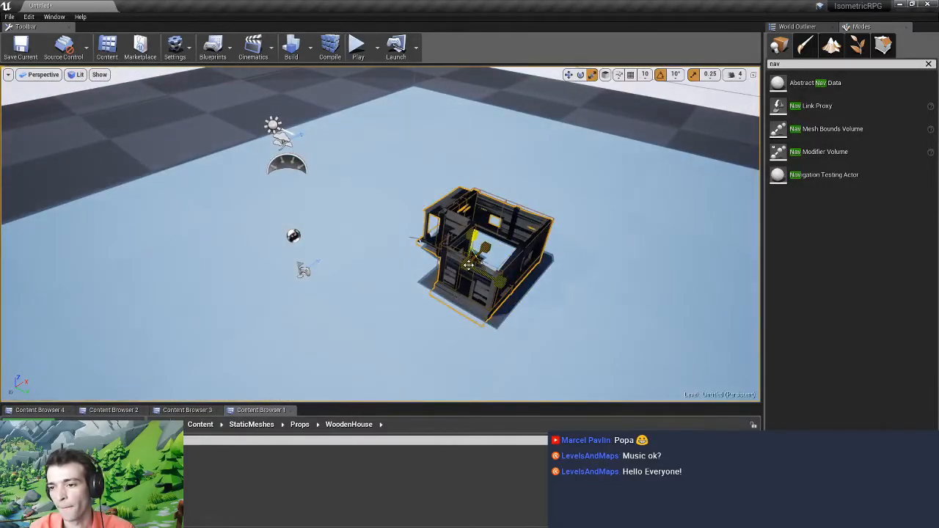
Scale the wooden house's walls and base together to 3.25 on all axes and reveal their transform details
left_click_drag(469, 268, 500, 233)
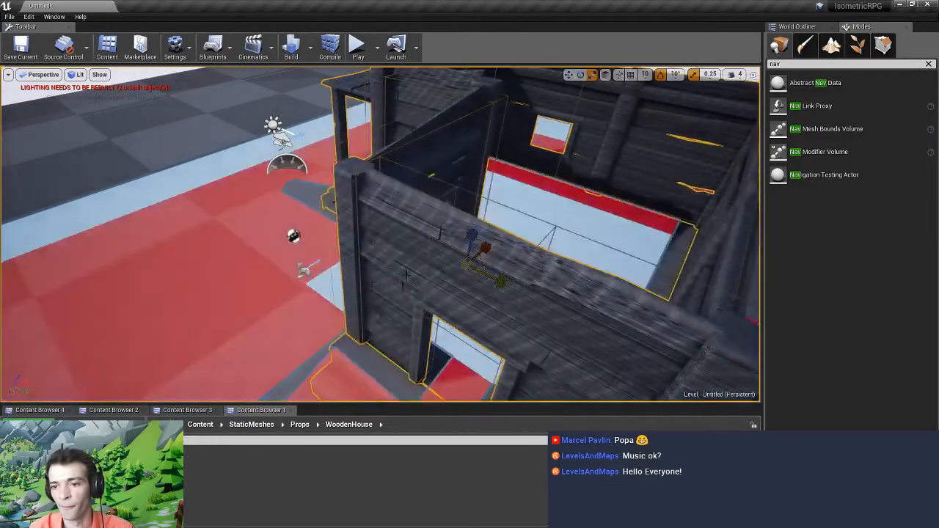
right_click_drag(500, 233, 616, 206)
key("s")
key("a")
key("d")
right_click_drag(469, 283, 371, 287)
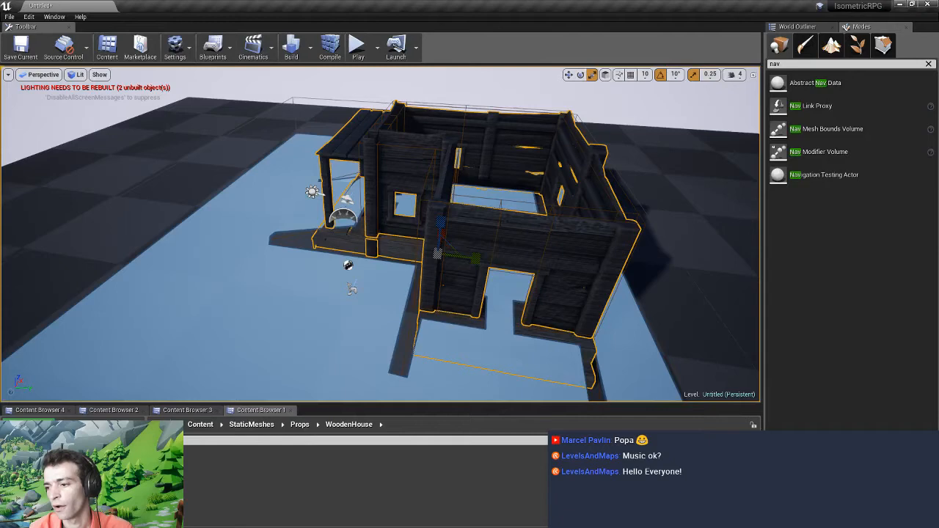
left_click_drag(827, 429, 827, 124)
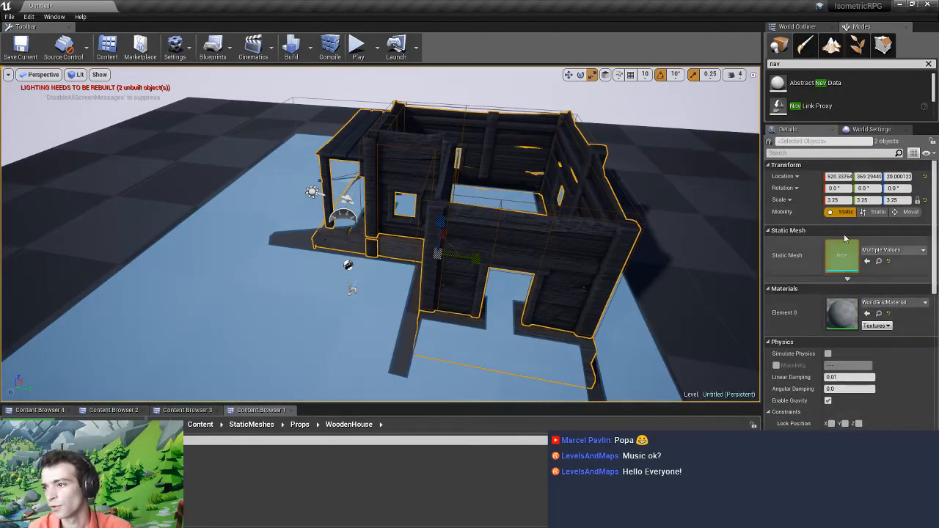
right_click_drag(474, 318, 474, 319)
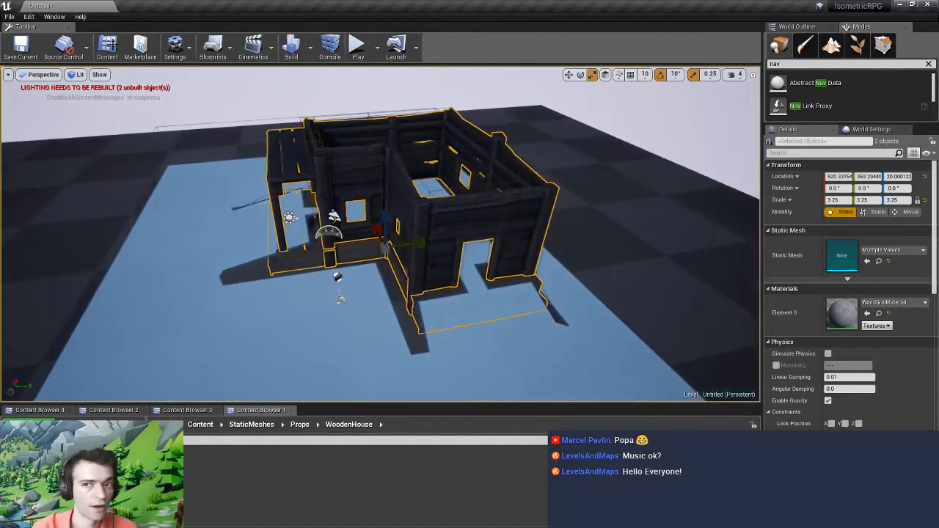
Build the lighting for the level with the enlarged wooden house
left_click(290, 48)
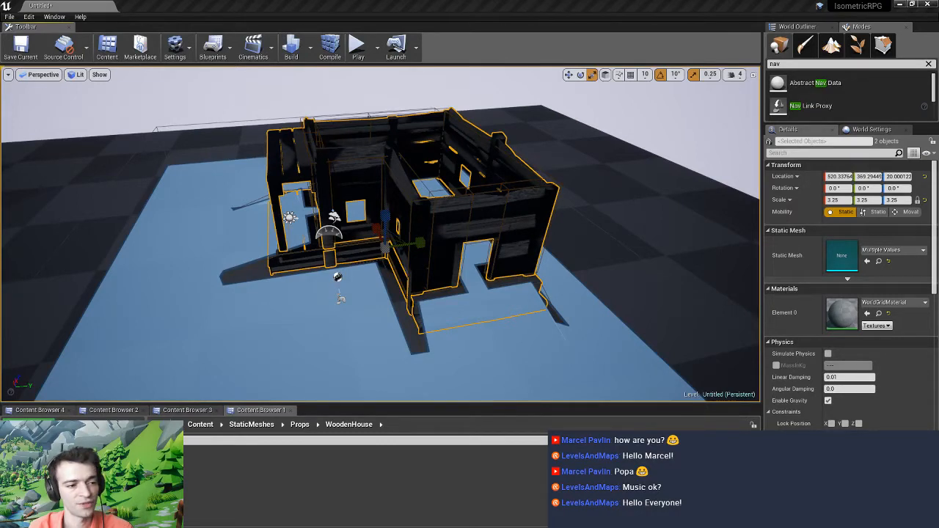
right_click_drag(238, 321, 266, 312)
key("w")
key("s")
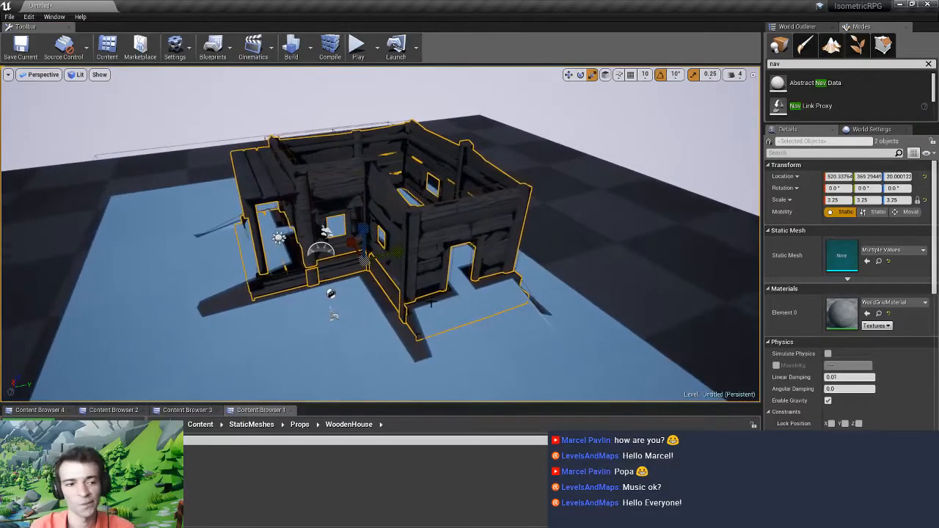
Playtest the level, walking the character through the doorway, around inside the house and back out, and end the session inside
key("alt+p")
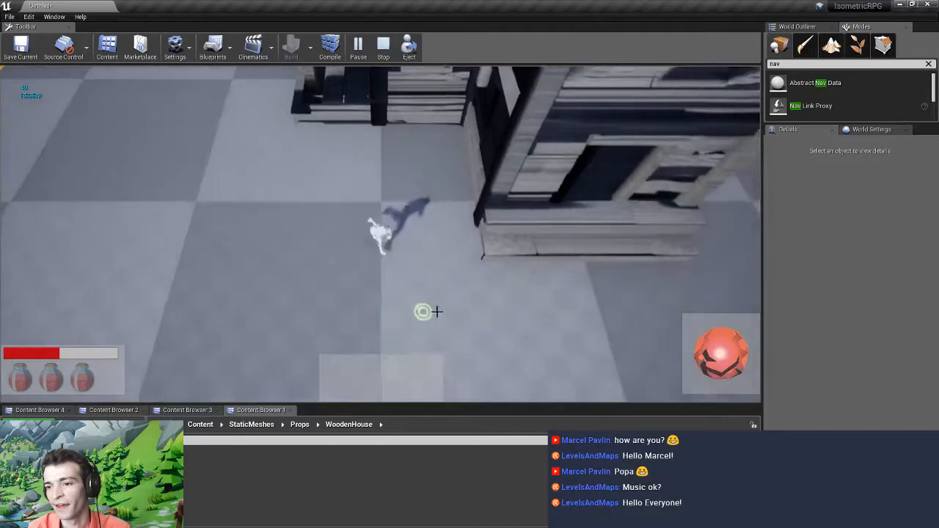
mouse_move(437, 312)
left_mouse_down()
mouse_move(511, 284)
mouse_move(505, 184)
mouse_move(419, 182)
mouse_move(407, 200)
mouse_move(382, 188)
left_mouse_up()
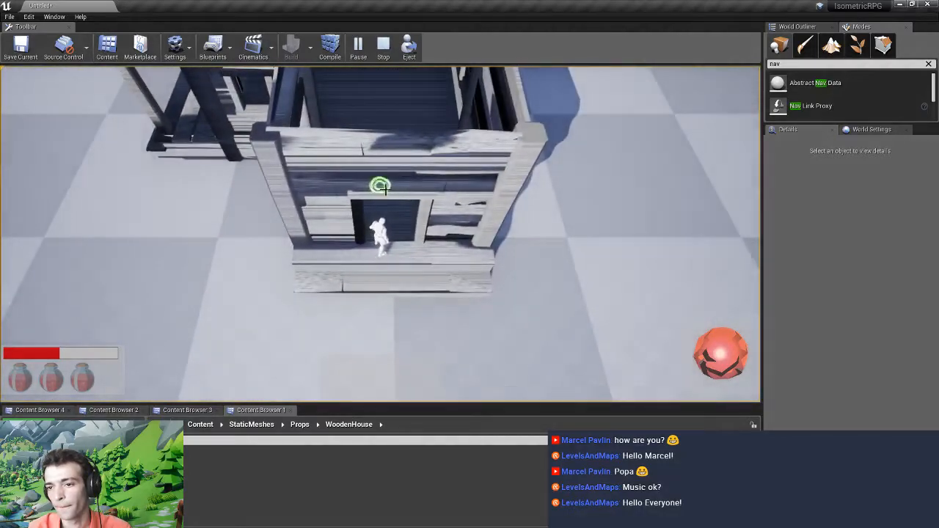
left_click(383, 115)
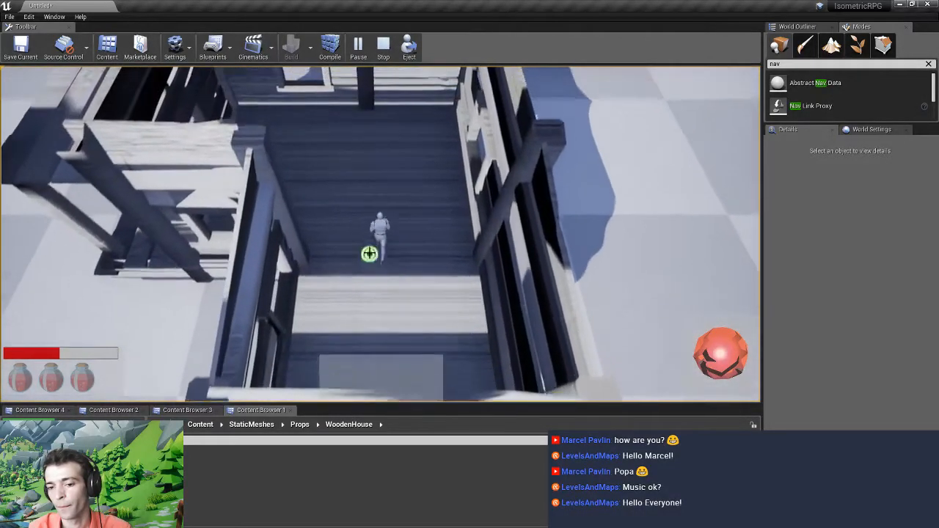
left_click(378, 339)
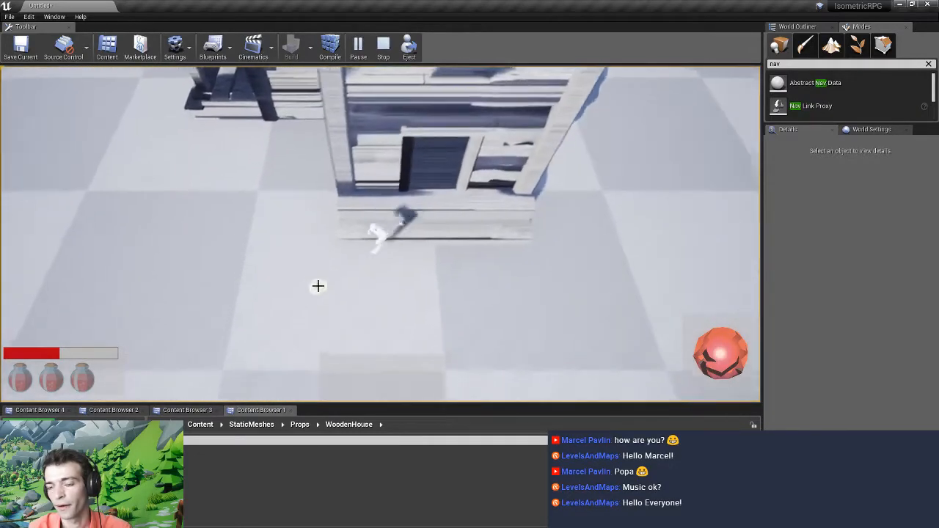
left_click(317, 287)
left_click(294, 168)
left_click(505, 300)
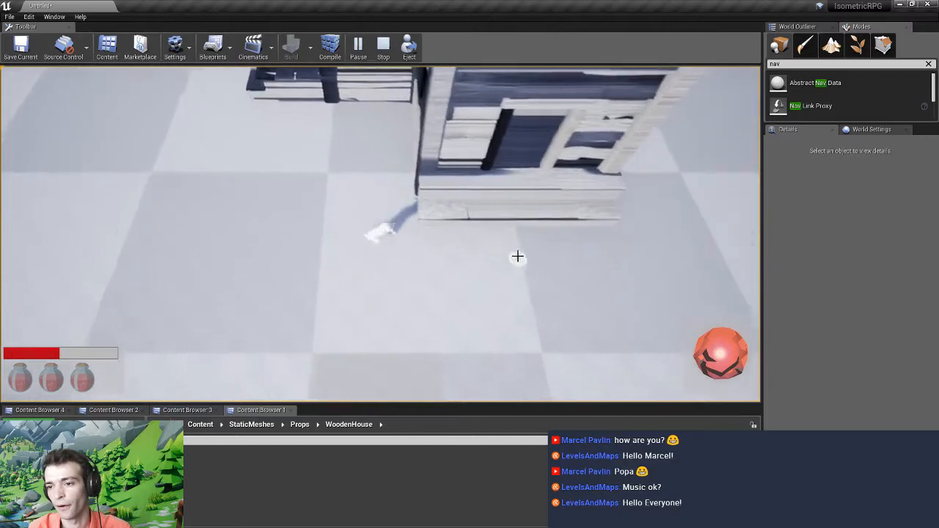
left_click(482, 159)
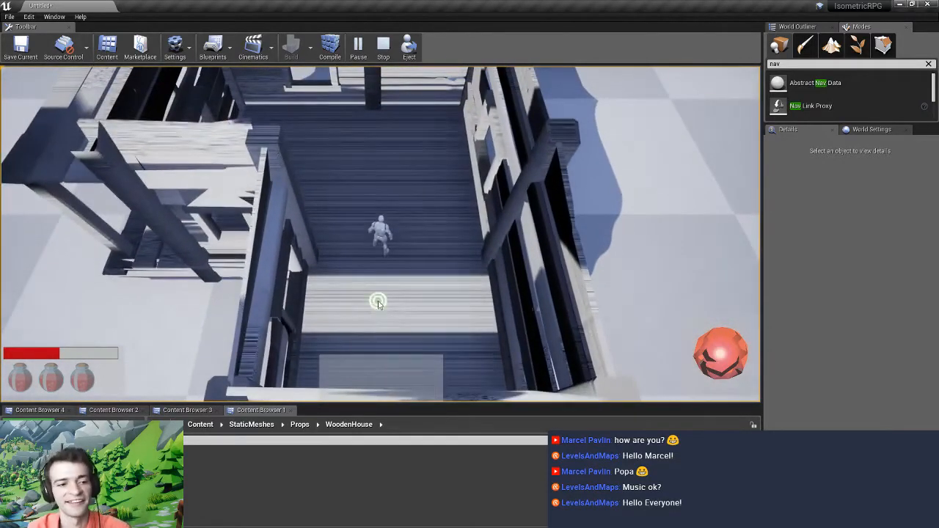
key("Escape")
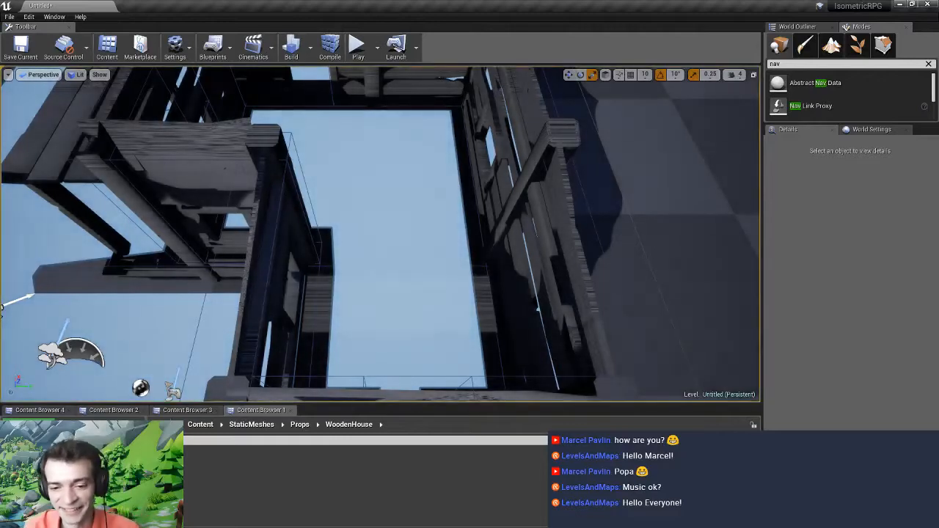
Find the project's Materials folder and apply M_WorldDiffuseMaterial_opacity to the house's Walls mesh
right_click_drag(372, 287, 469, 279)
right_click_drag(129, 397, 118, 393)
left_click(37, 410)
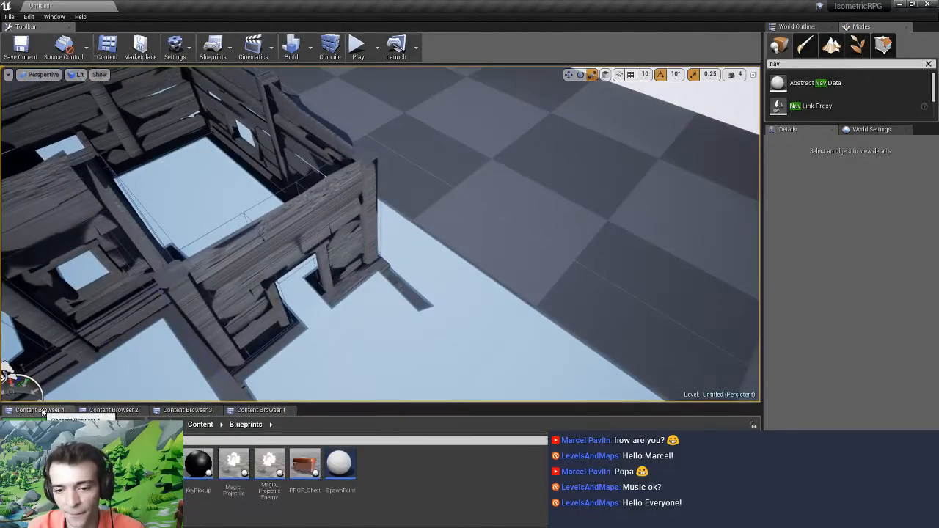
left_click(132, 411)
left_click(185, 411)
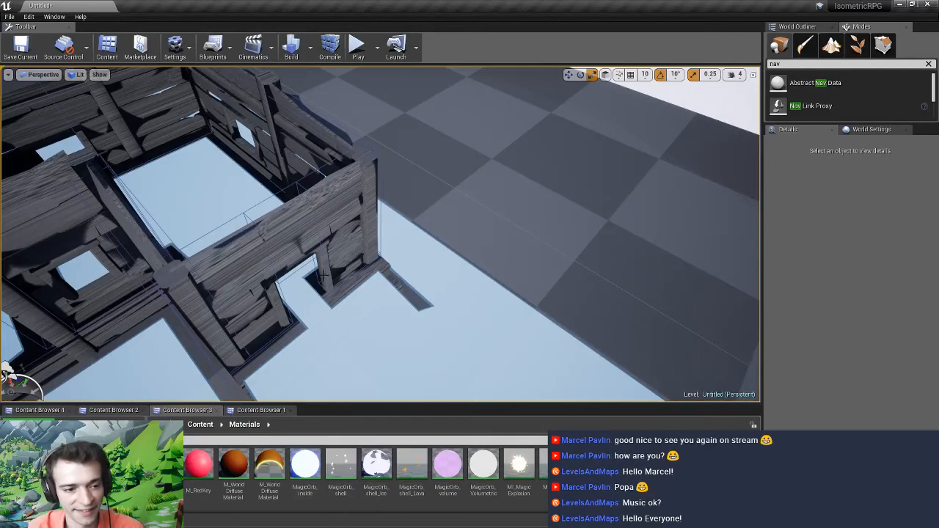
left_click(286, 223)
left_click_drag(287, 224, 277, 298, "alt")
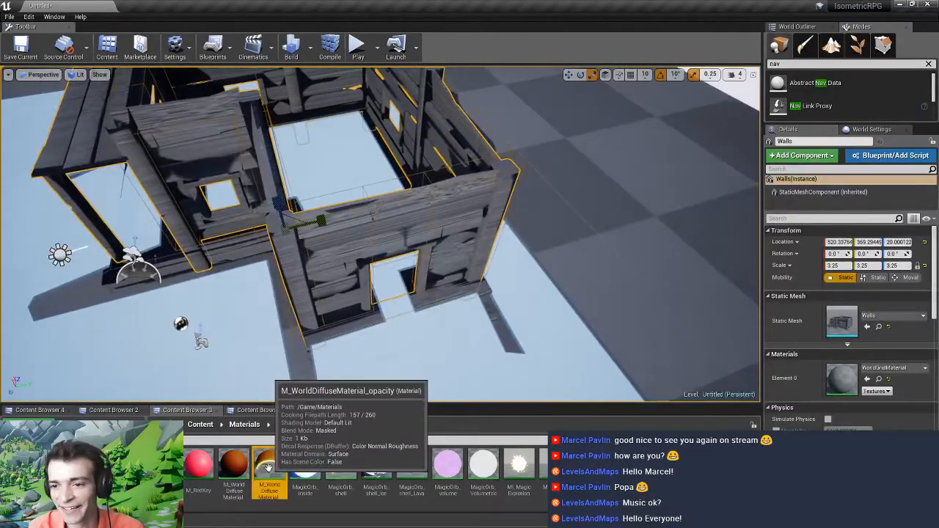
left_click_drag(269, 468, 332, 255)
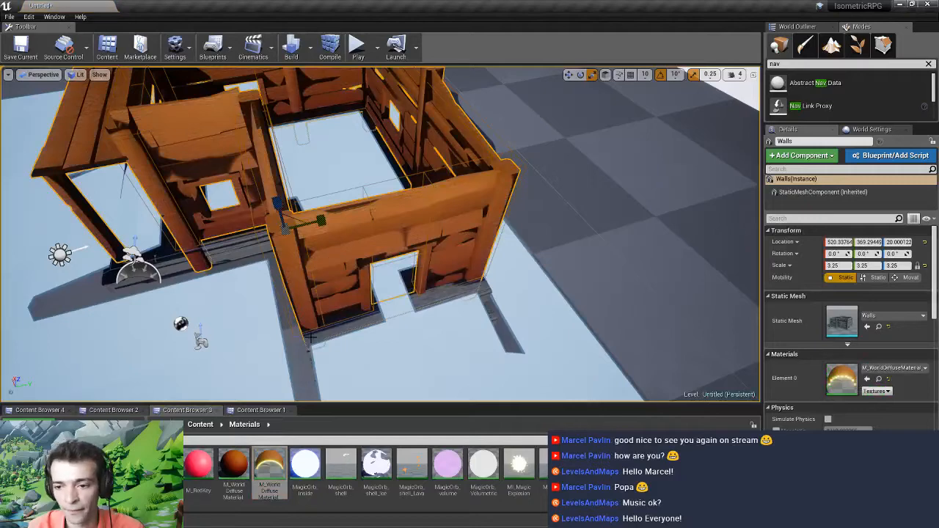
Apply M_WorldDiffuseMaterial to the ScaleTest_01 house base and to the level's floor
left_click(311, 364)
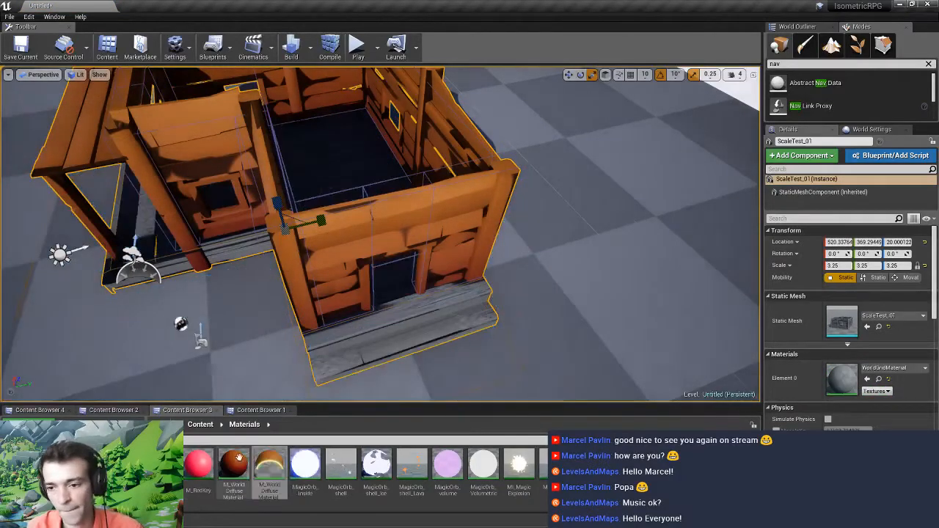
left_click_drag(234, 470, 345, 336)
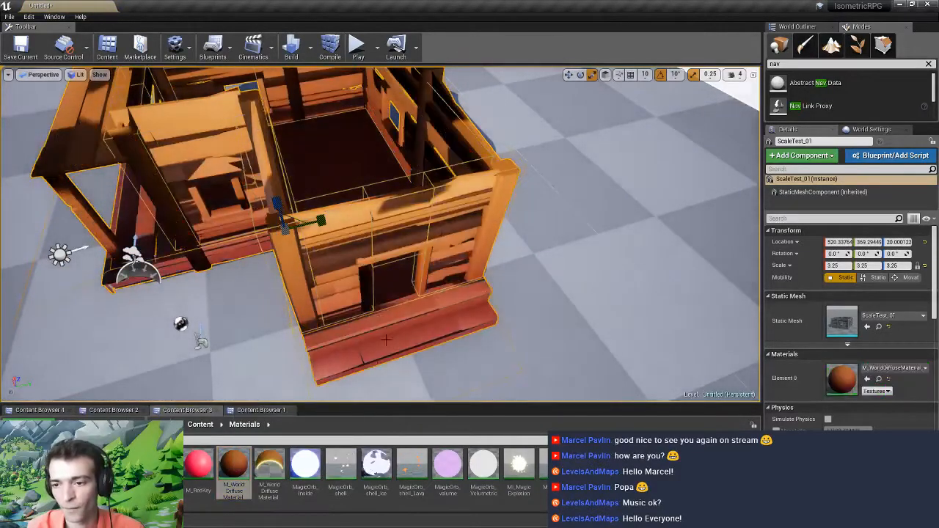
right_click_drag(346, 336, 305, 338)
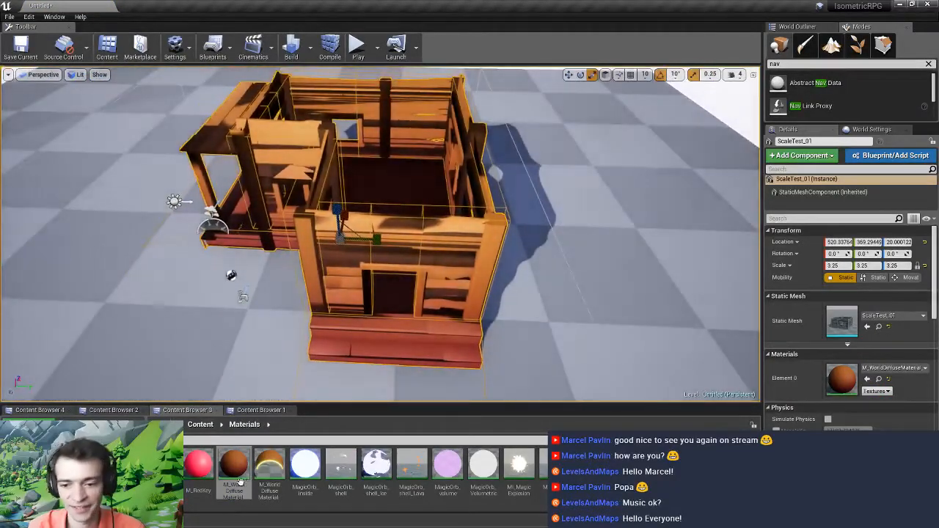
left_click_drag(239, 481, 137, 319)
right_click_drag(246, 345, 247, 320)
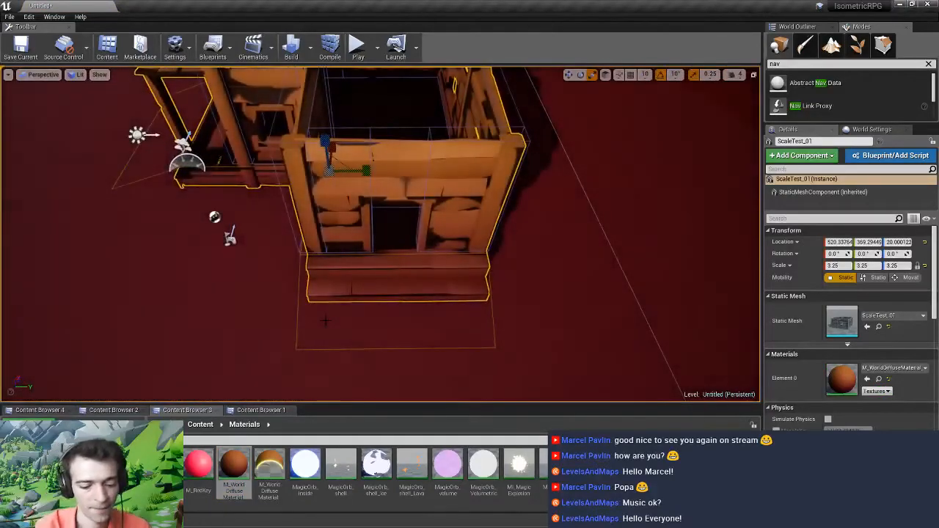
Playtest the house with its new materials, walking the character through the doorway and across the interior, and end the session
key("alt+p")
left_click(421, 337)
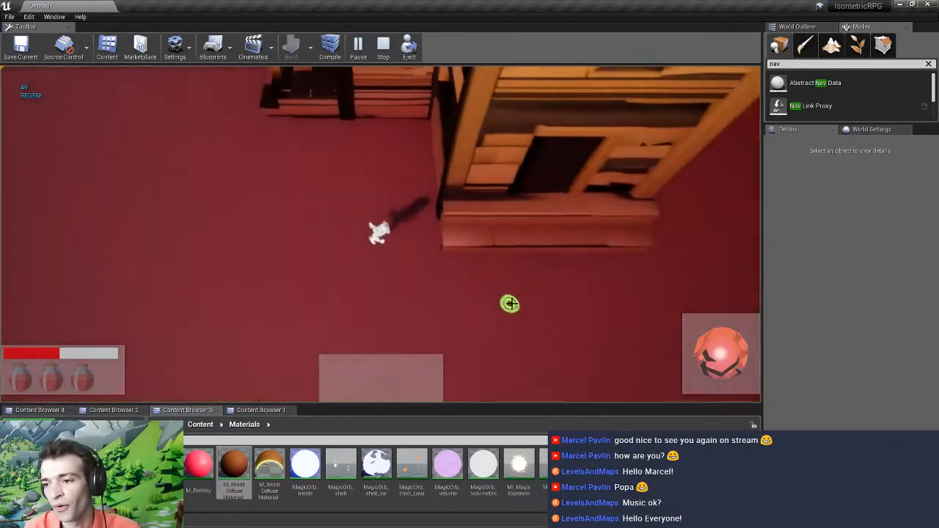
left_click(400, 234)
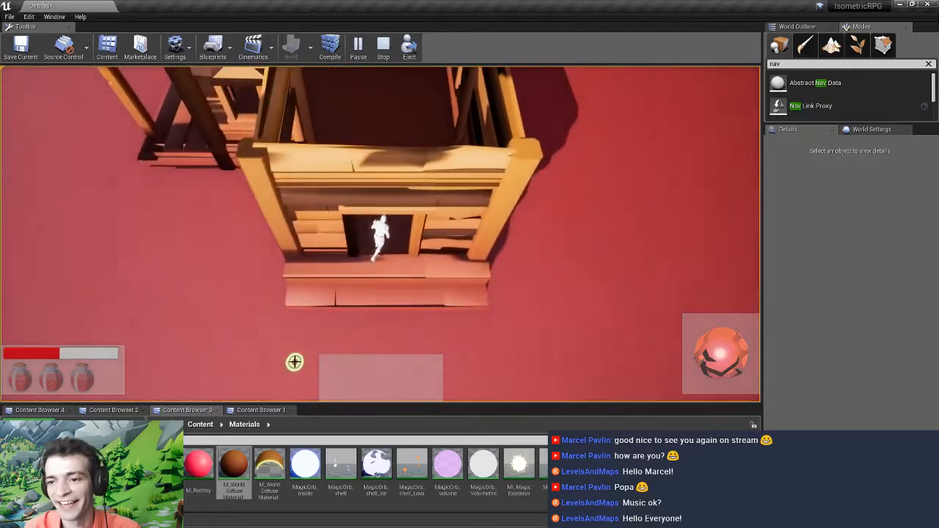
left_click(375, 124)
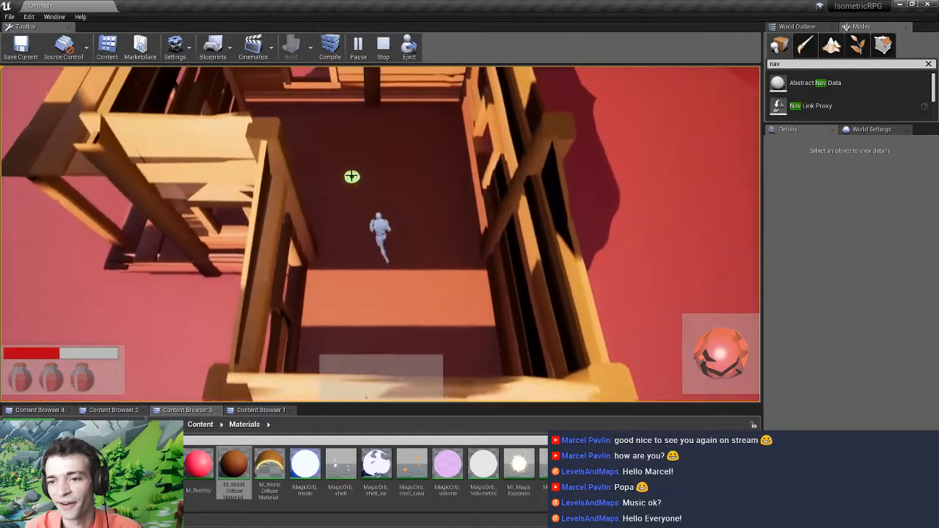
left_click(285, 164)
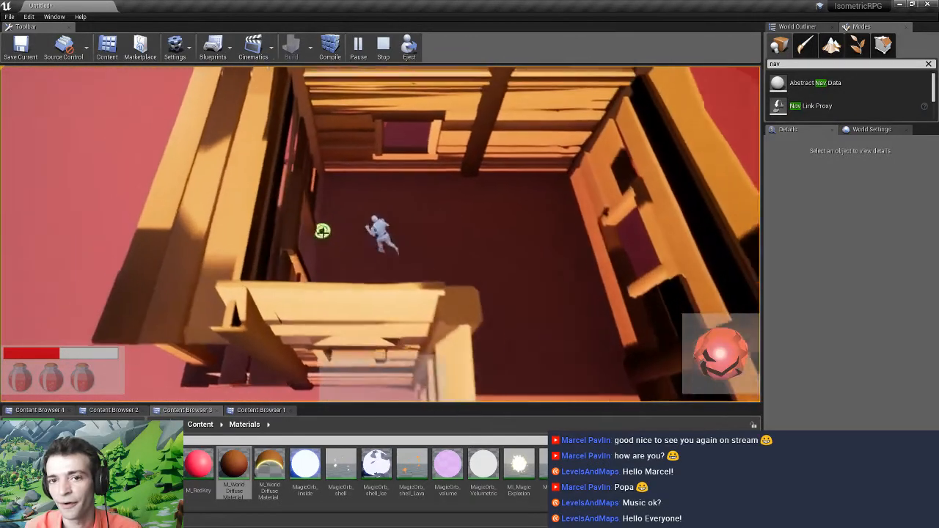
key("Escape")
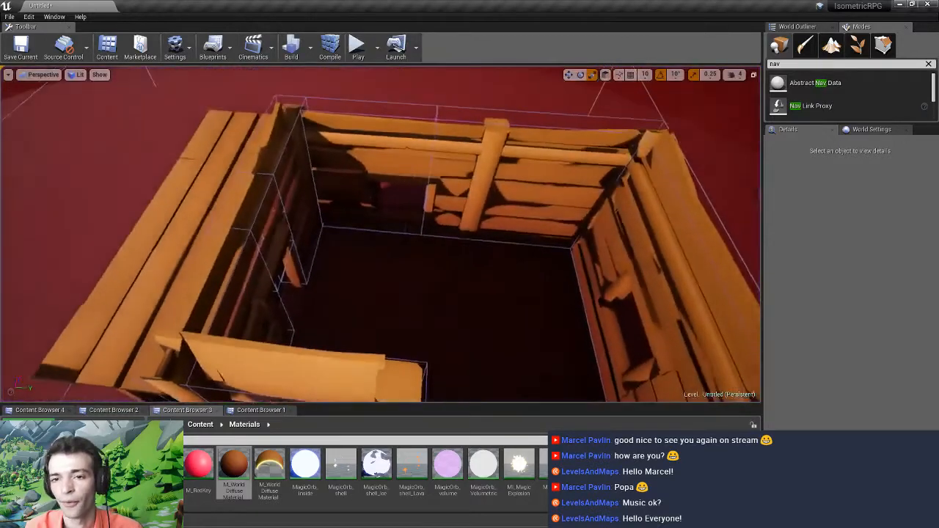
Save the level as ScaleTest_House in the TopDownCPP/Maps/Tests folder
key("ctrl+s")
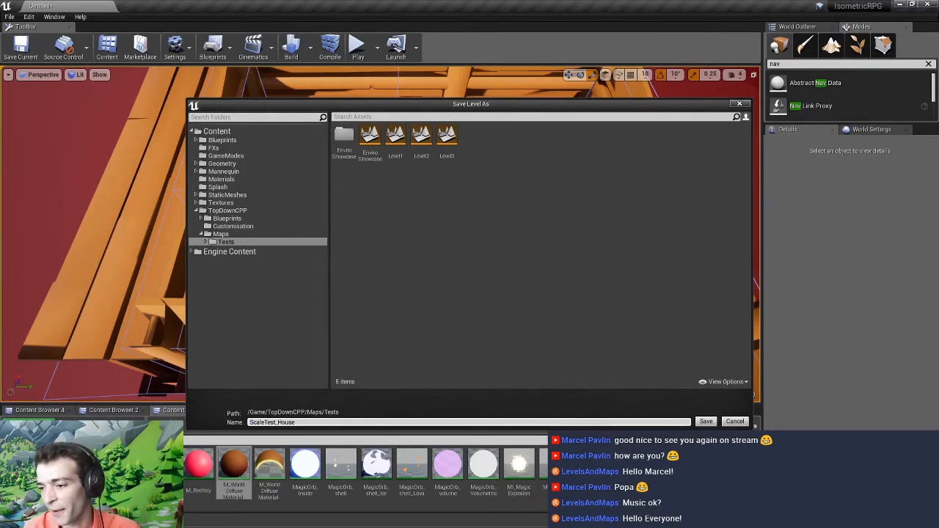
key("Return")
scroll(394, 255, "down", 3)
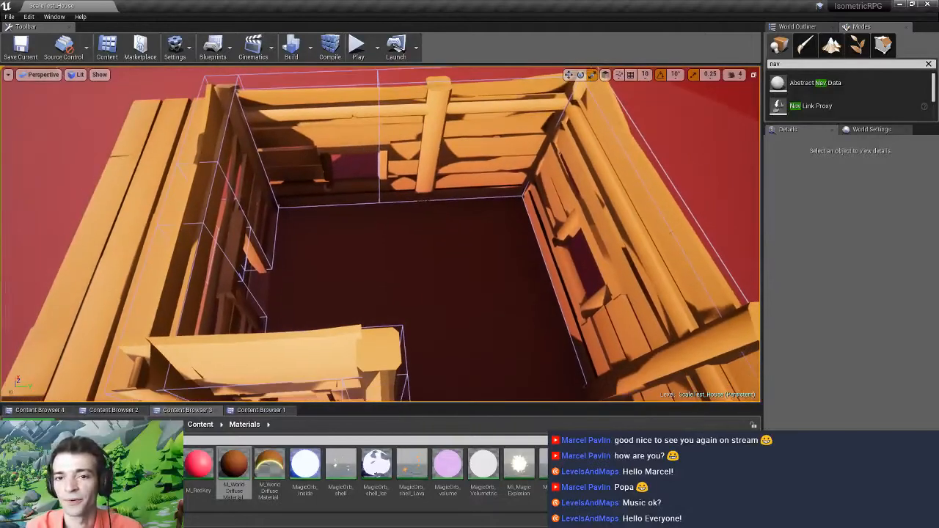
Playtest the saved level, sending the character into the house and back toward the entrance, and end the session
key("alt+p")
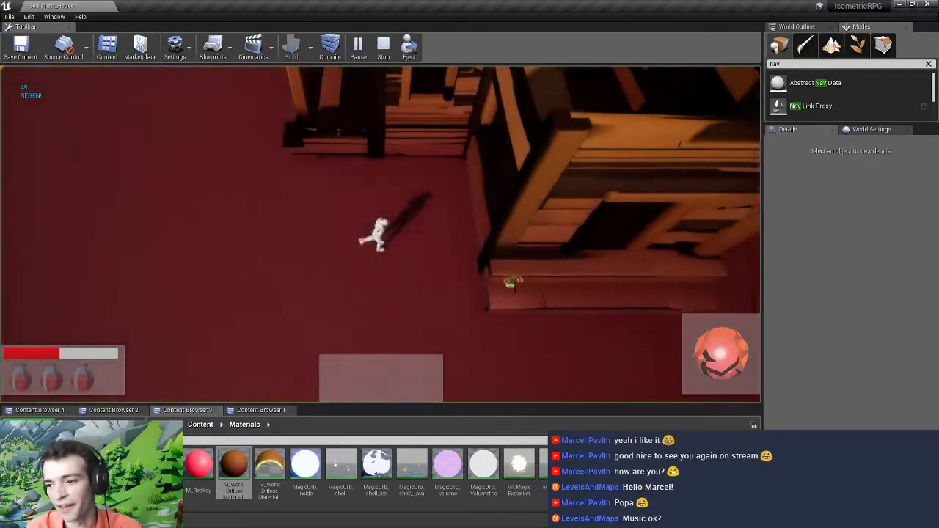
left_click(510, 213)
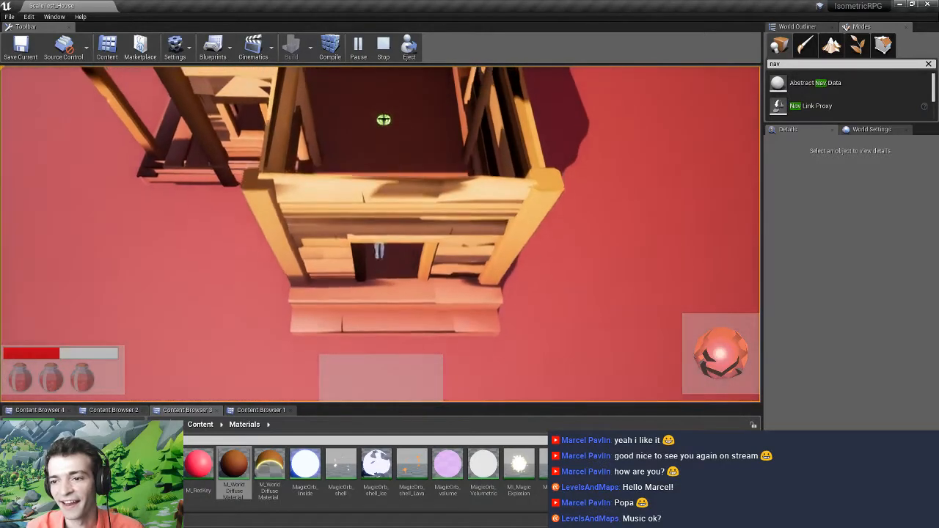
left_click(364, 325)
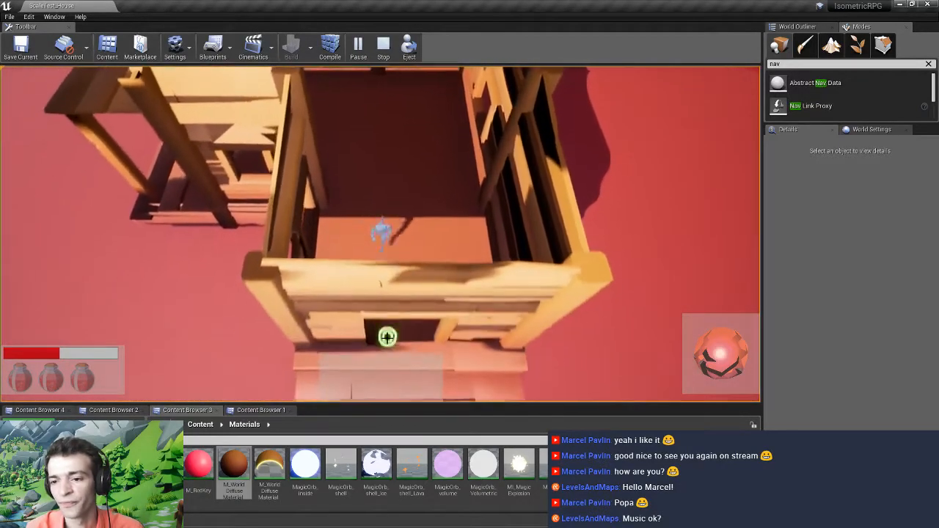
key("Escape")
Select the house's Walls mesh, inspect the front entrance, and rebuild the level's lighting
left_click(407, 277)
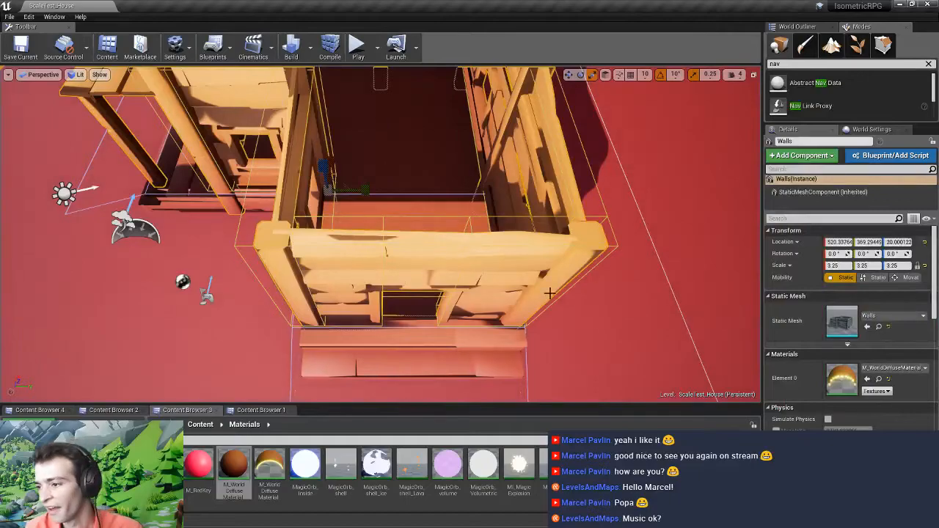
right_click_drag(549, 293, 578, 289)
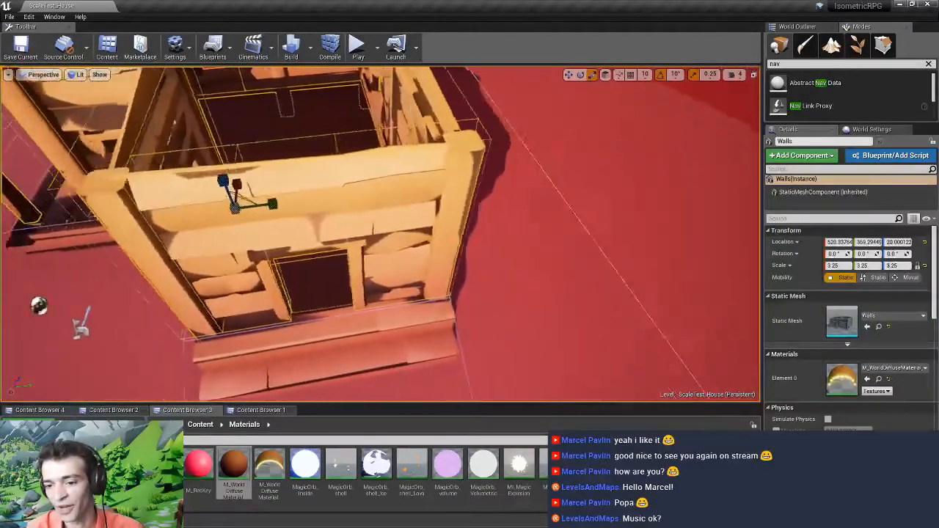
mouse_move(416, 331)
right_mouse_down()
mouse_move(380, 327)
mouse_move(404, 317)
right_mouse_up()
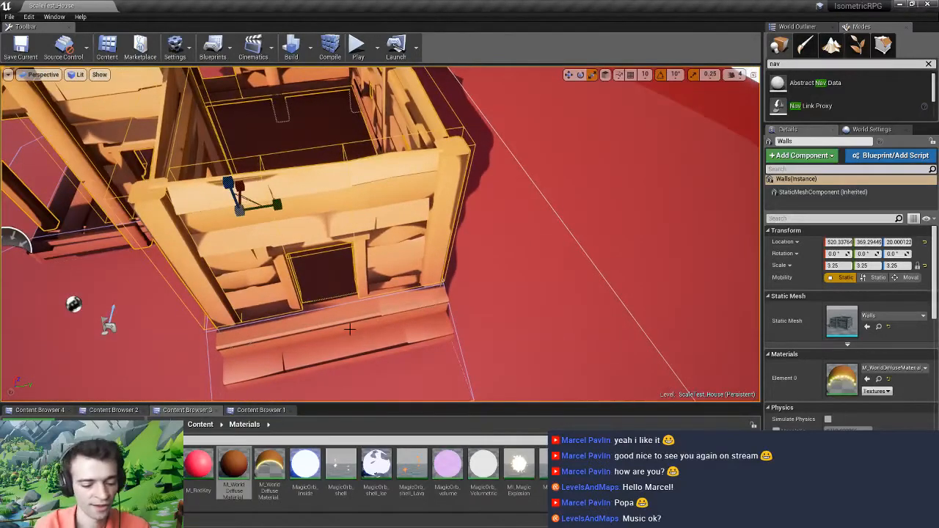
left_click(291, 46)
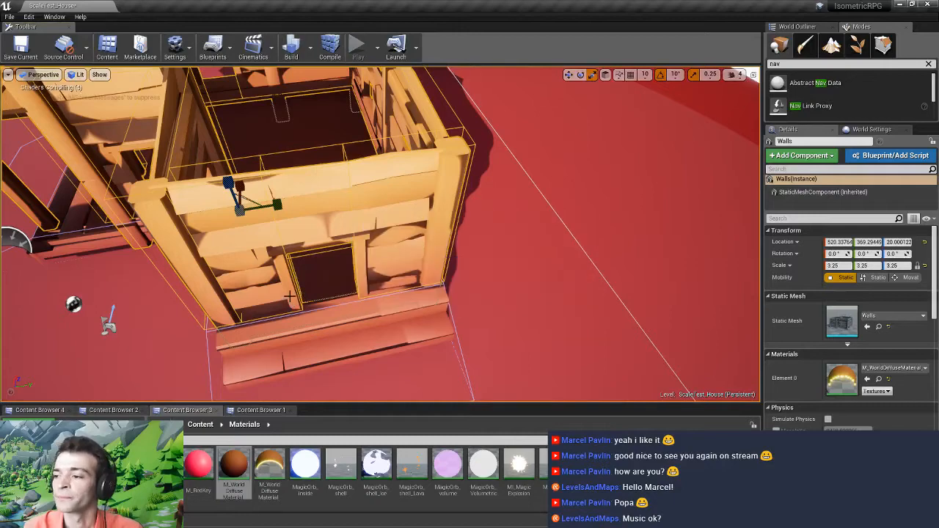
Playtest the level with the rebuilt lighting, walking the character up the front steps into the house, and end the session
mouse_move(312, 285)
right_mouse_down()
mouse_move(325, 263)
mouse_move(316, 283)
right_mouse_up()
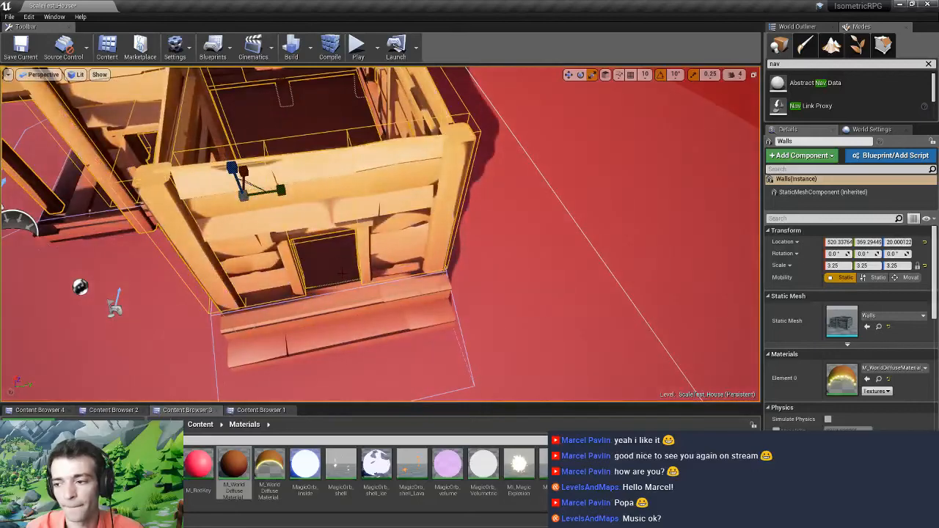
right_click_drag(430, 279, 397, 277)
key("alt+p")
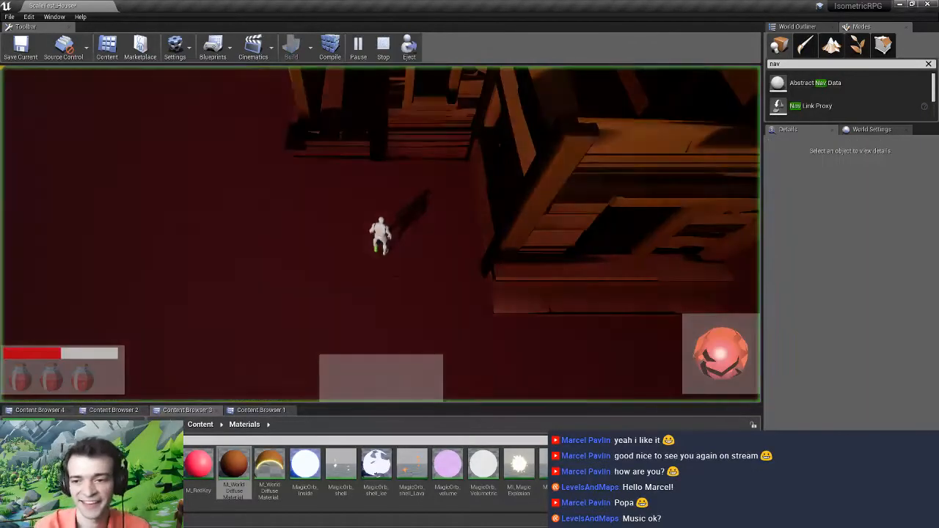
left_click_drag(420, 276, 393, 113)
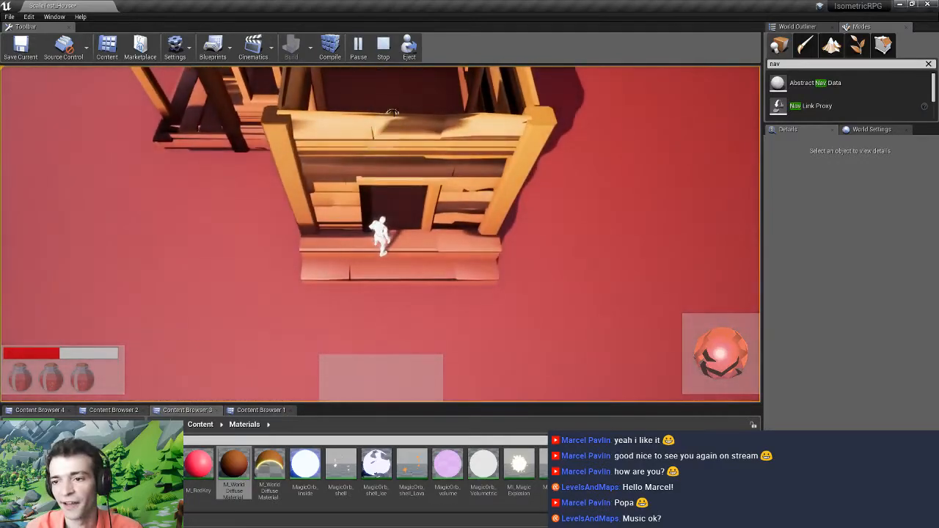
left_click_drag(399, 193, 341, 275)
key("Escape")
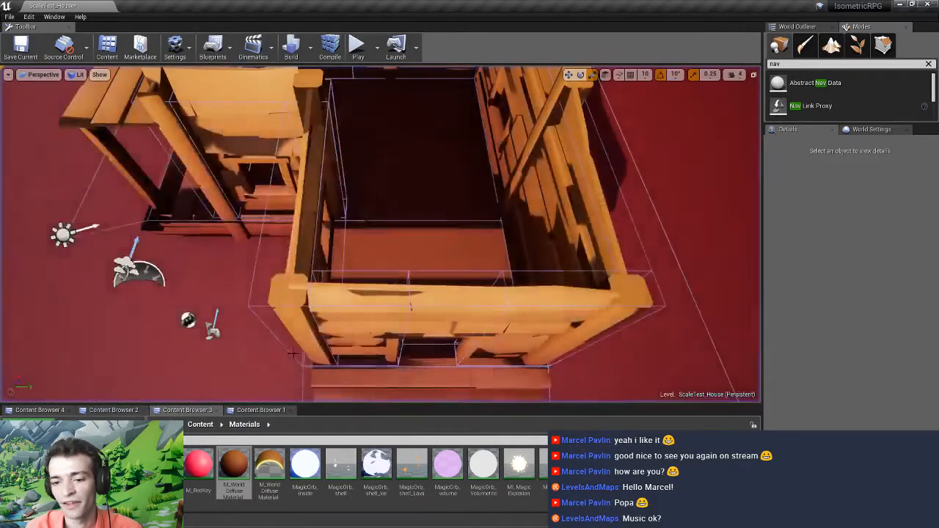
Open the house's Walls mesh for editing and inspect its walls, window openings and overall shape from several angles
left_click(358, 322)
right_click(355, 307)
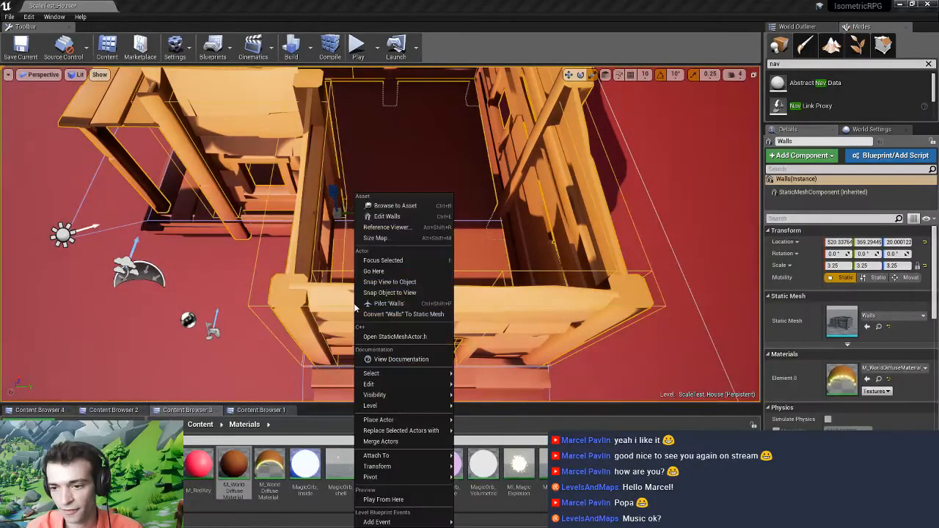
left_click(385, 207)
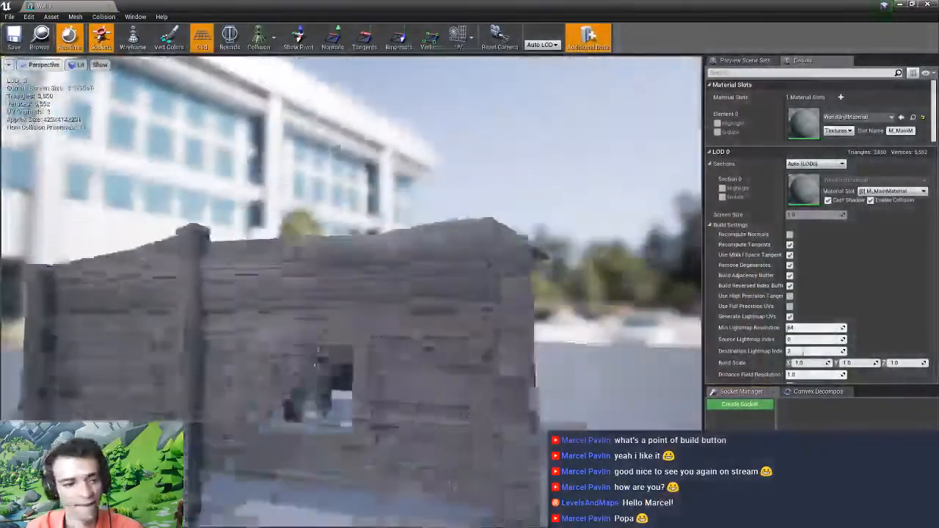
right_click_drag(352, 294, 273, 358)
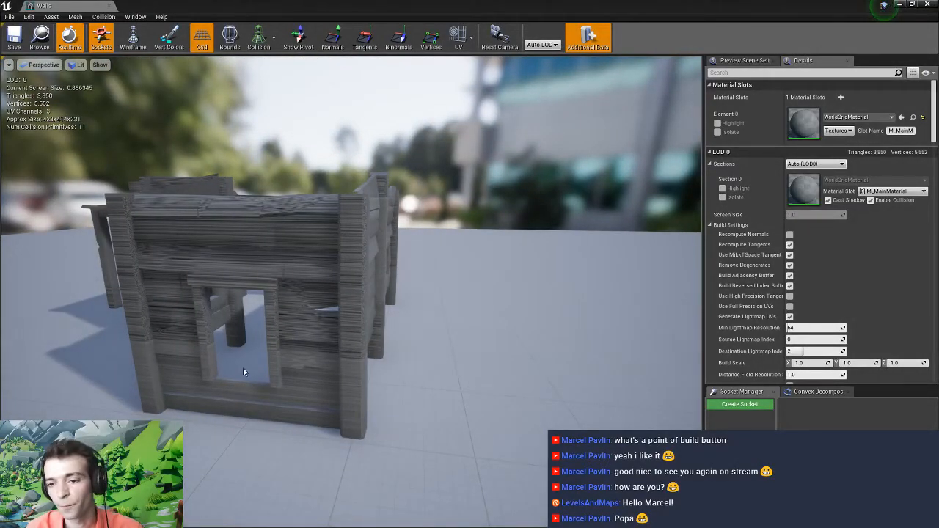
right_click_drag(243, 367, 364, 341)
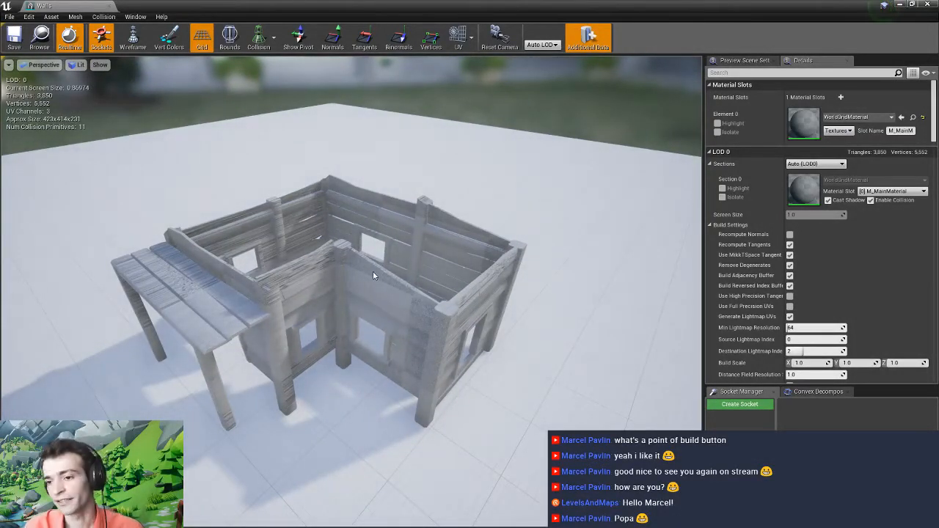
right_click_drag(431, 254, 419, 246)
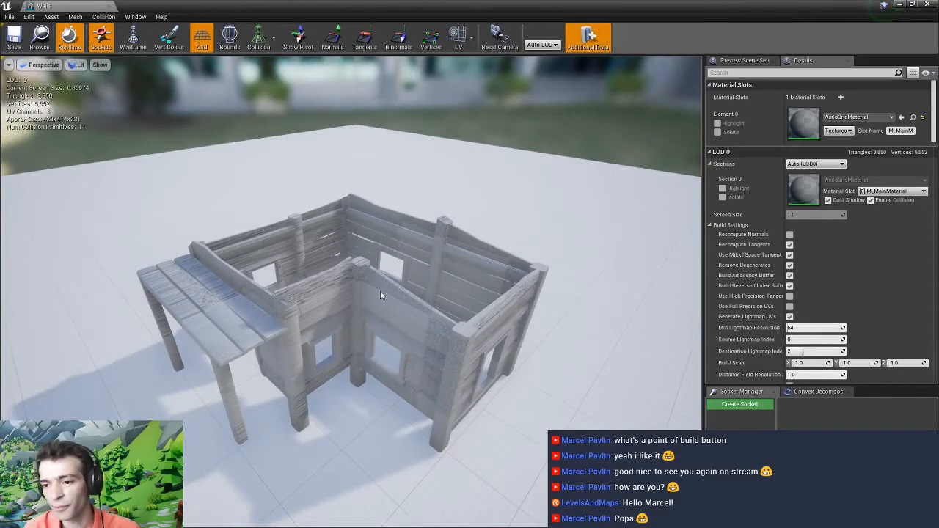
Review the Walls mesh's LOD and collision settings, including the available collision presets, and return to the level
scroll(836, 266, "down", 7)
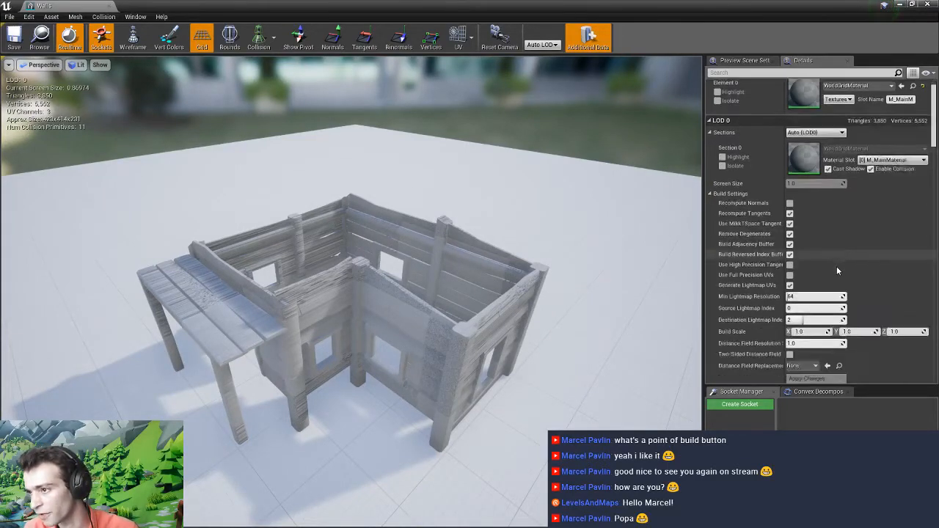
scroll(837, 268, "down", 8)
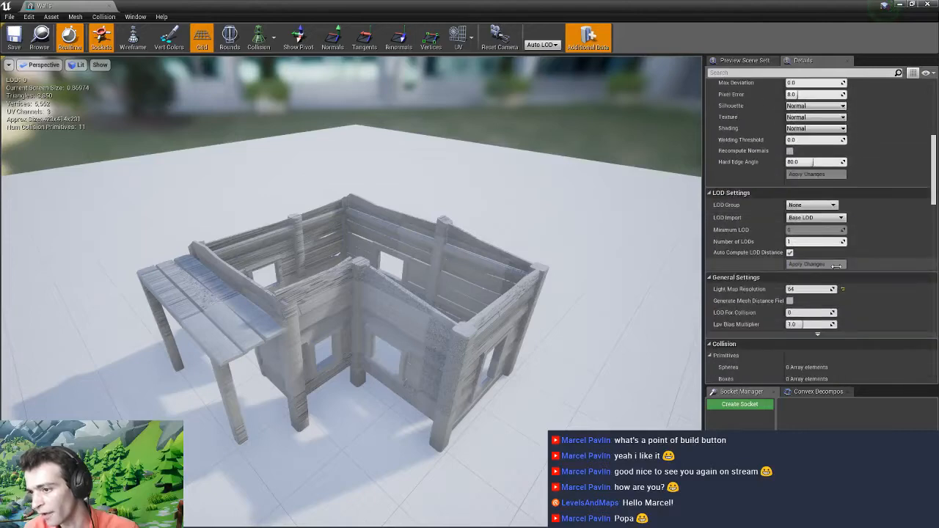
scroll(837, 266, "down", 4)
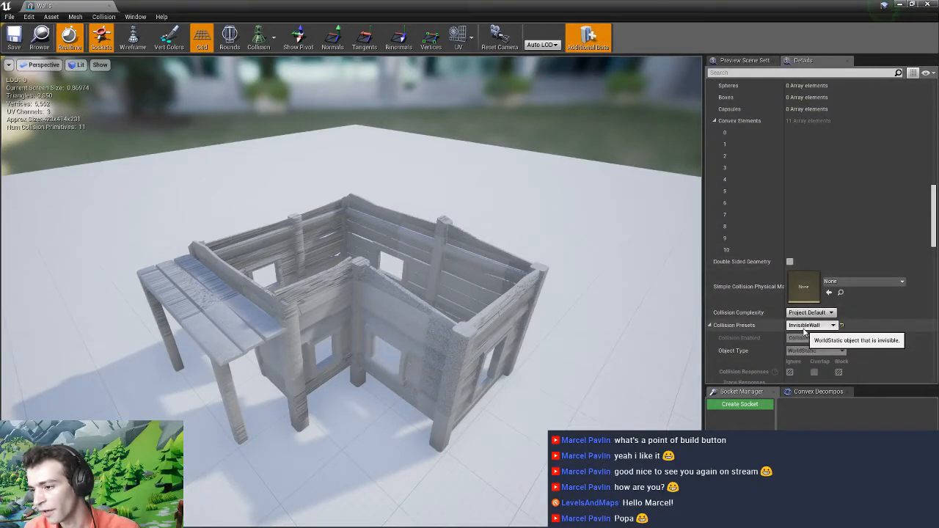
left_click(818, 327)
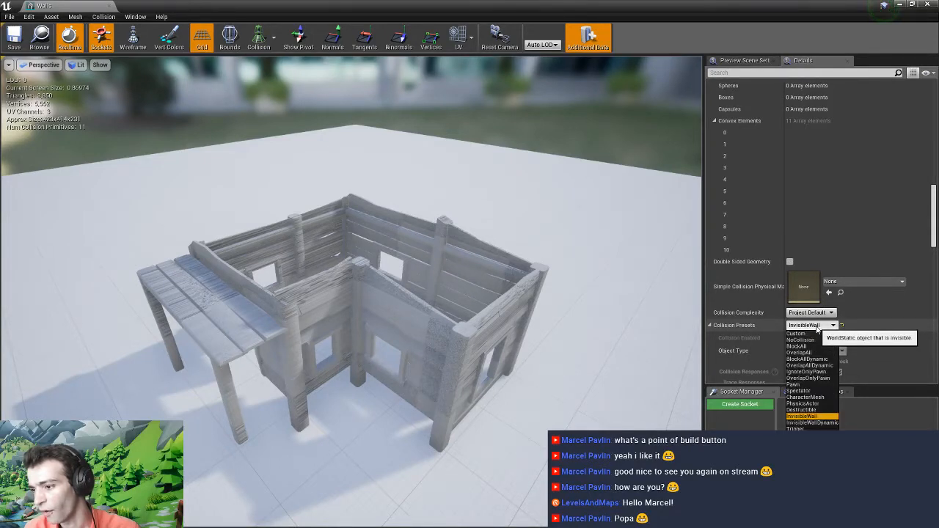
left_click(817, 328)
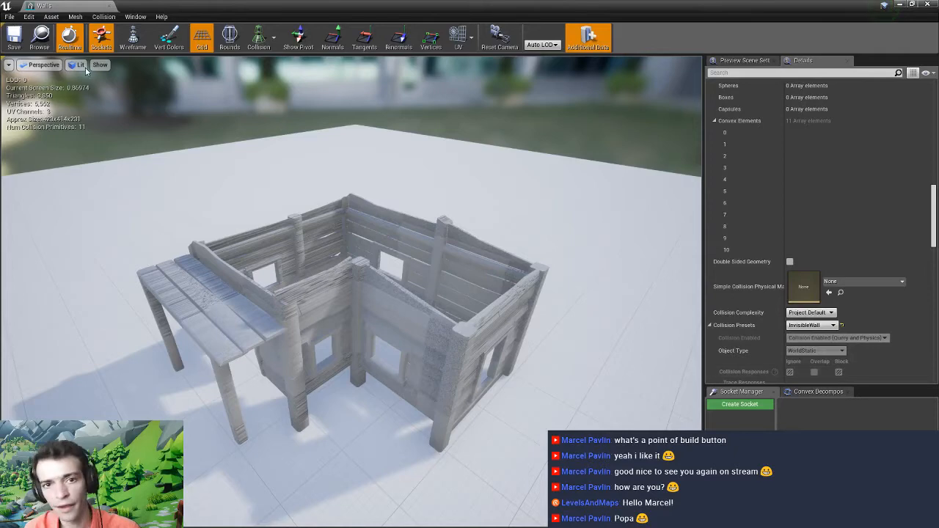
left_click(899, 6)
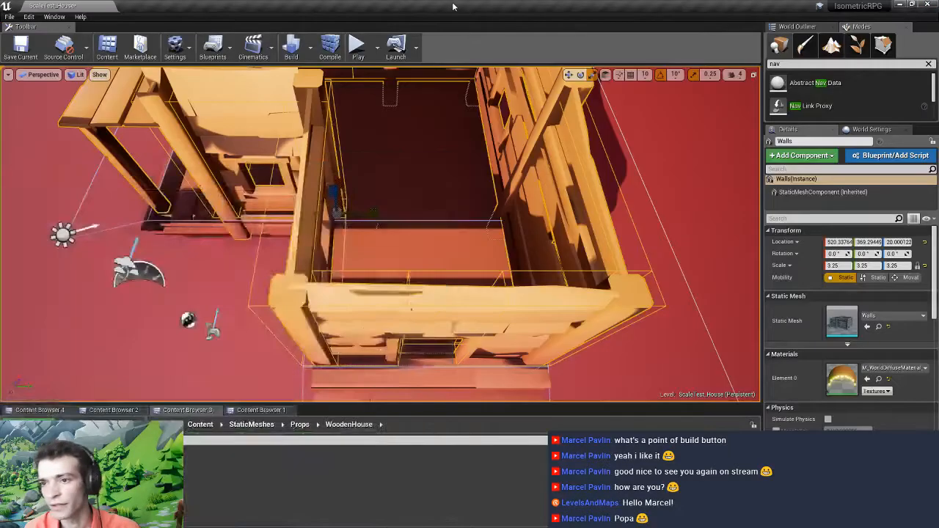
Playtest the level, sending the character through the front doorway into the house, and end the session
key("alt+p")
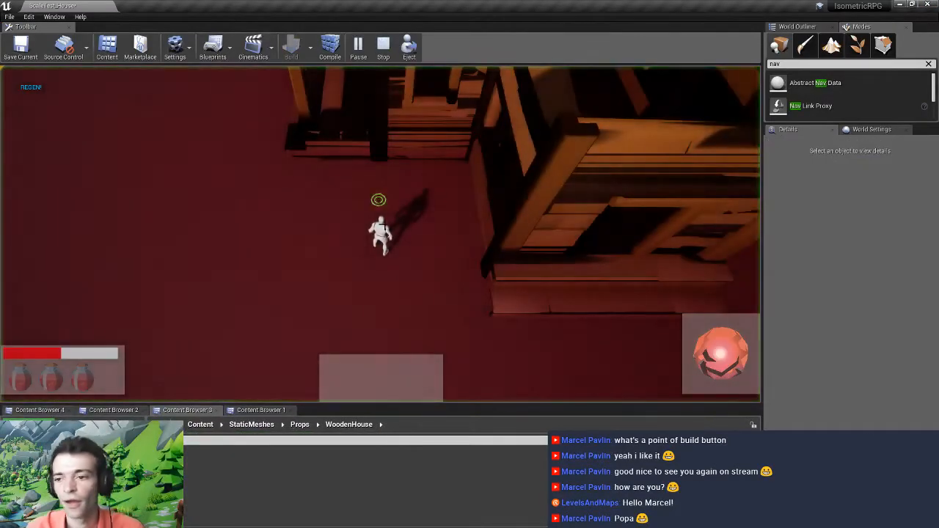
left_click(495, 277)
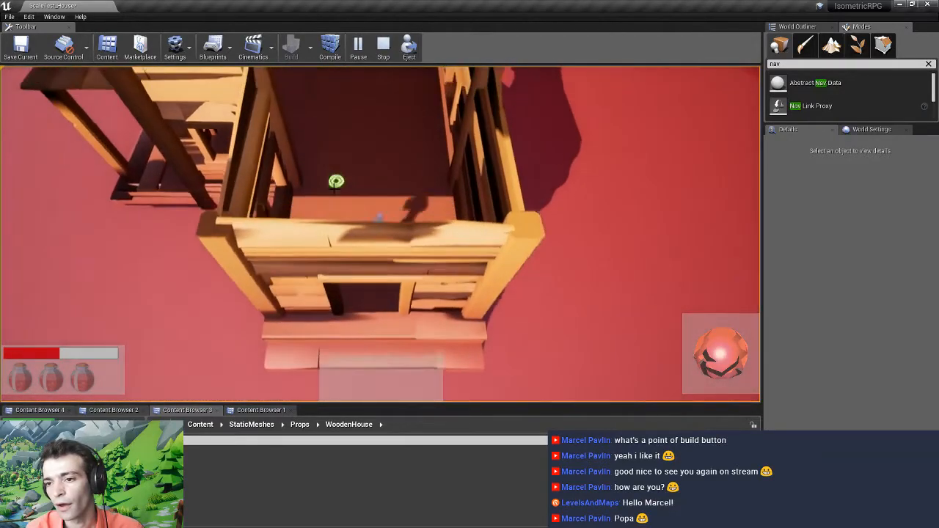
left_click(369, 274)
key("Escape")
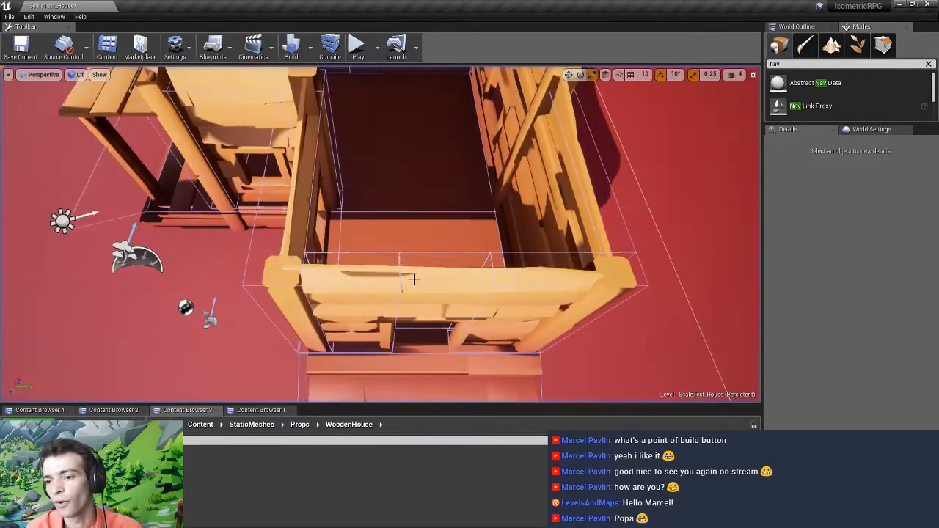
Select the Walls mesh in the level and review its physics and collision properties
left_click(413, 279)
scroll(851, 327, "down", 8)
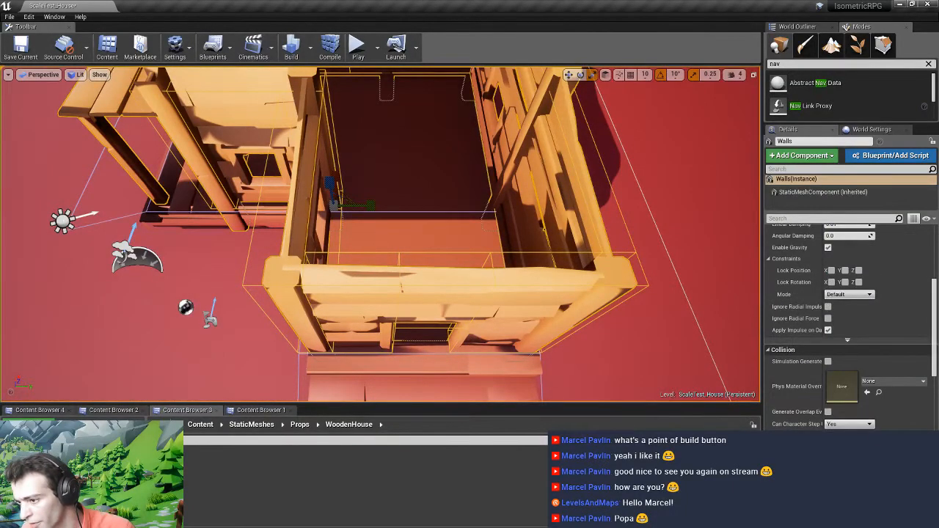
left_click(850, 294)
left_click(846, 383)
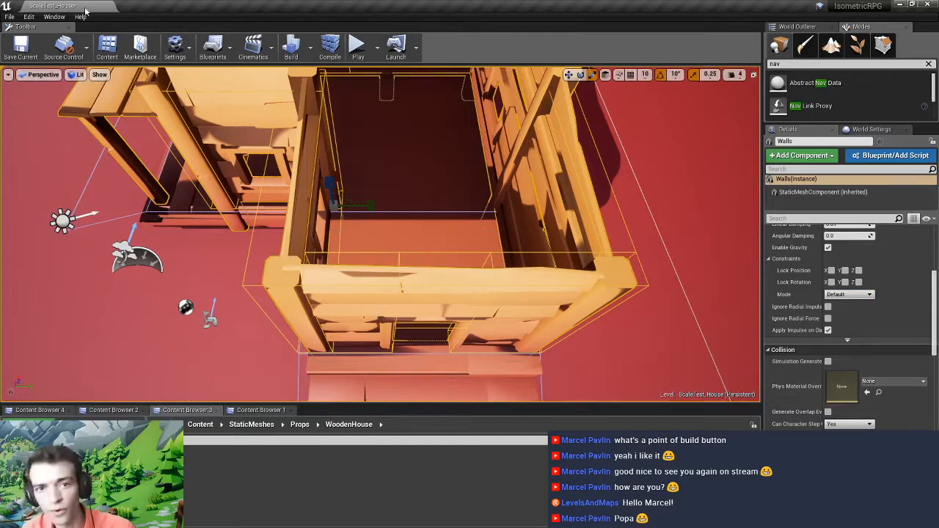
Playtest the level again, moving the character through the doorway and back toward the front steps, and end the session
right_click_drag(283, 328, 318, 312)
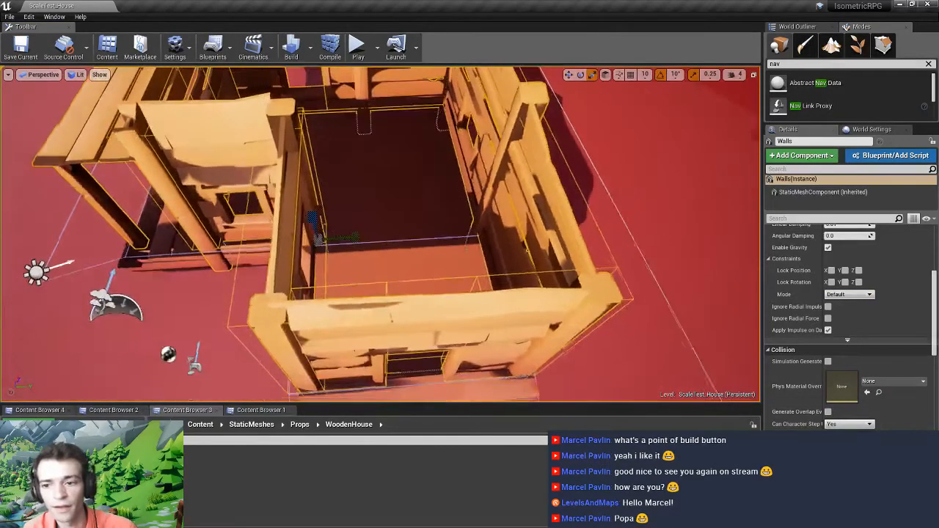
key("alt+p")
left_click_drag(331, 302, 386, 336)
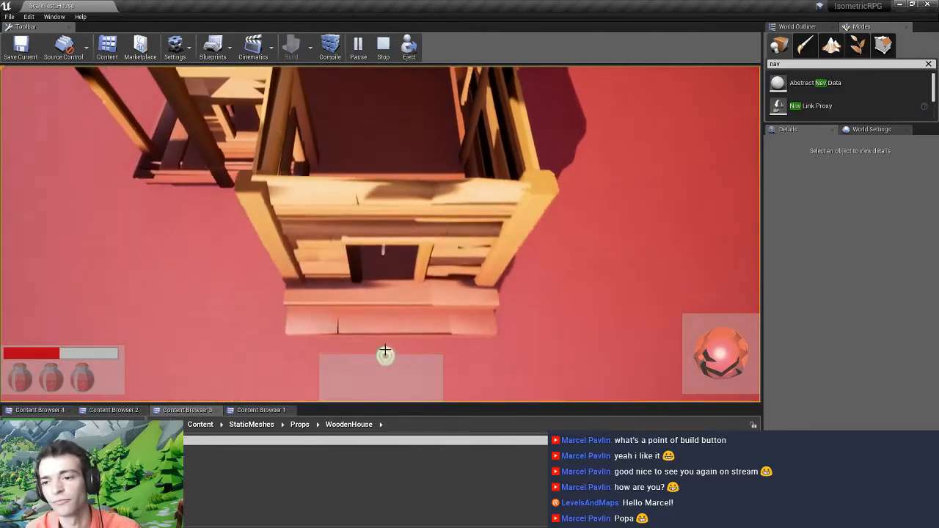
key("Escape")
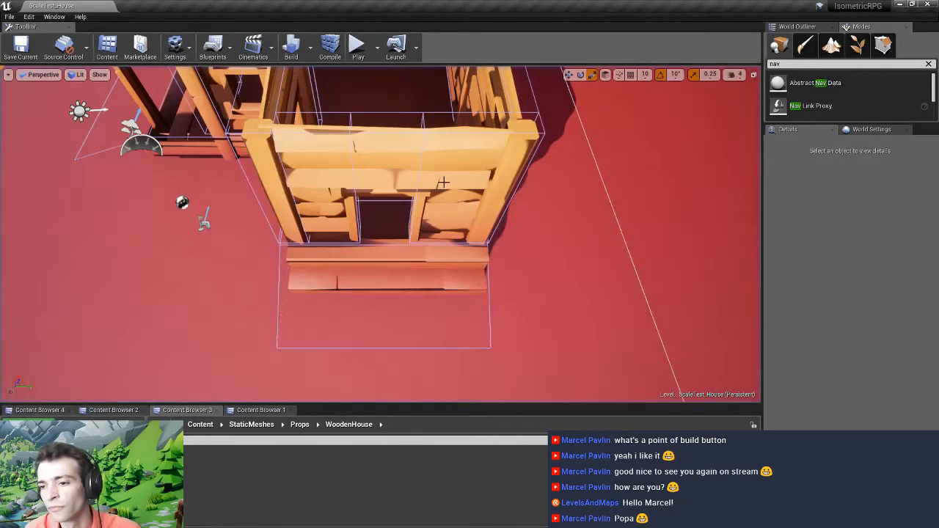
Set the Walls mesh's collision preset to BlockAllDynamic and save the level
scroll(852, 327, "down", 2)
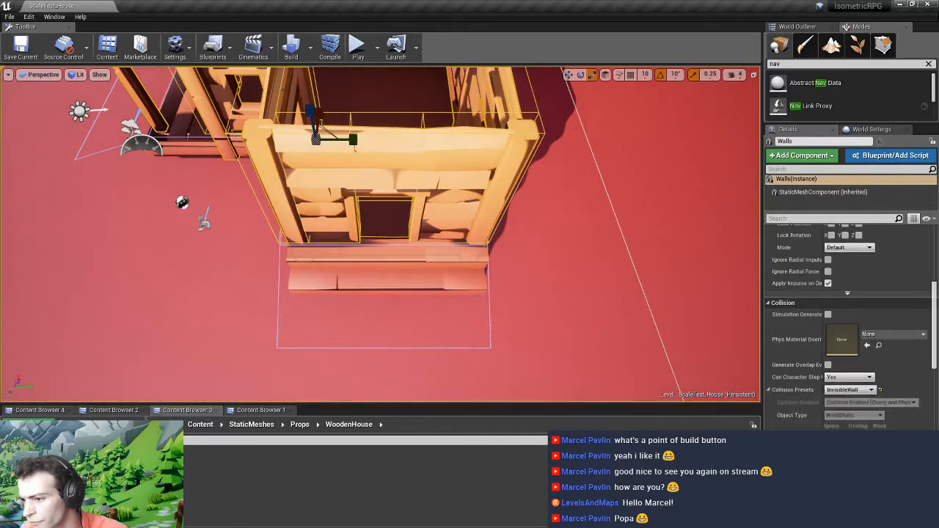
left_click(847, 390)
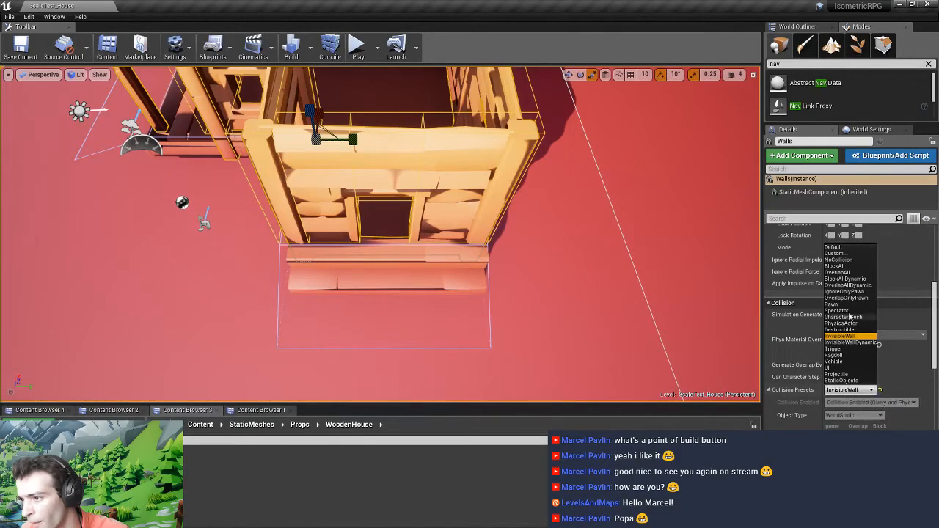
left_click(849, 280)
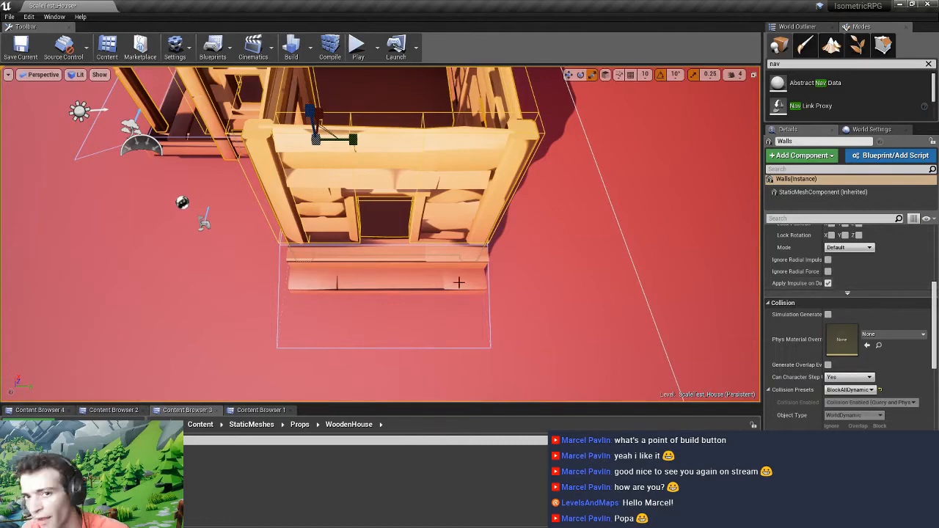
left_click(21, 51)
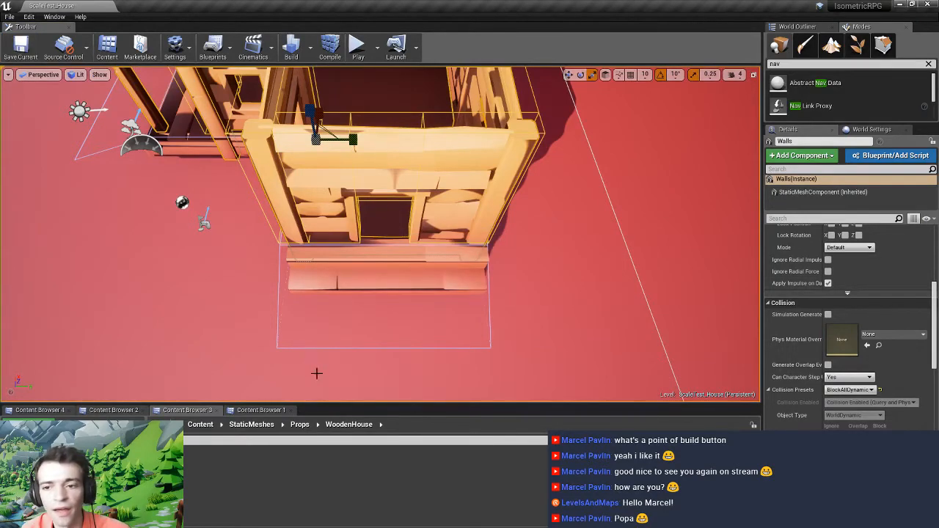
Playtest the new wall collision, shooting a fireball and walking the character in and out of the front doorway, and end the session
key("alt+p")
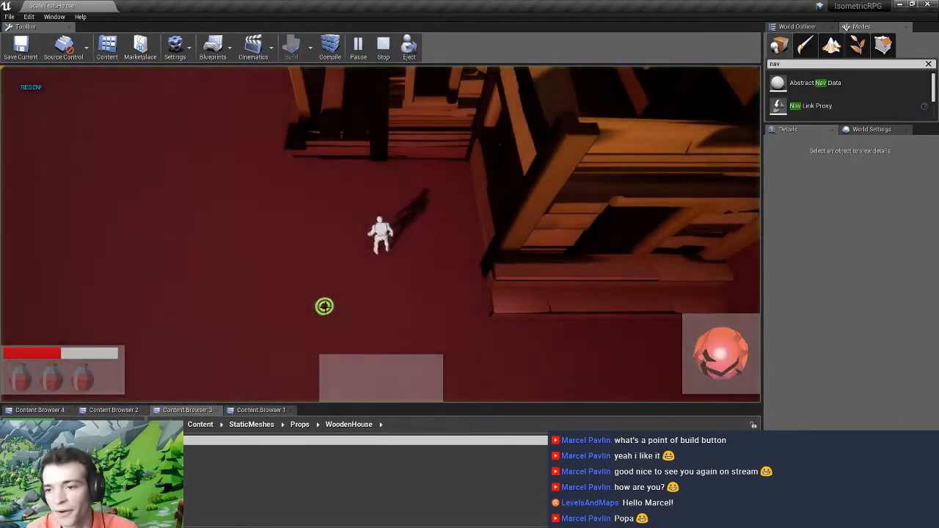
right_click(415, 138)
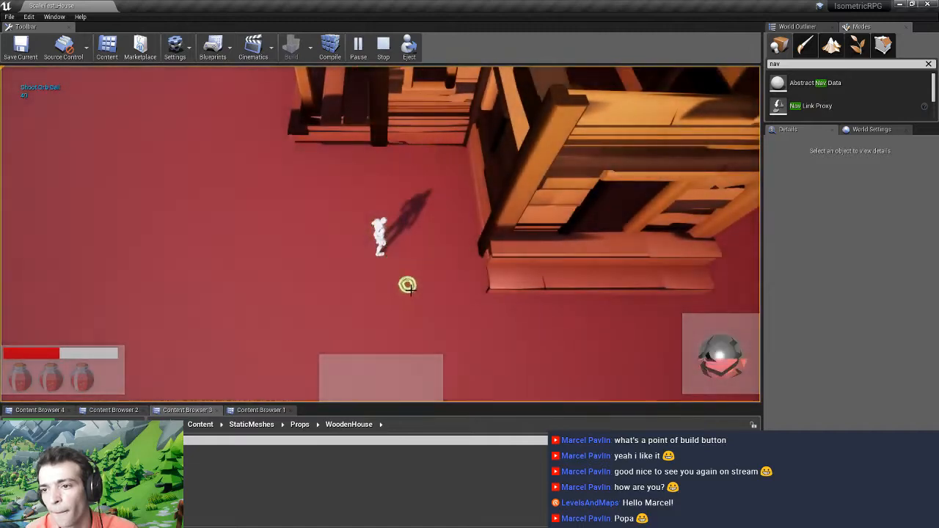
left_click_drag(406, 283, 479, 293)
left_click_drag(517, 203, 386, 184)
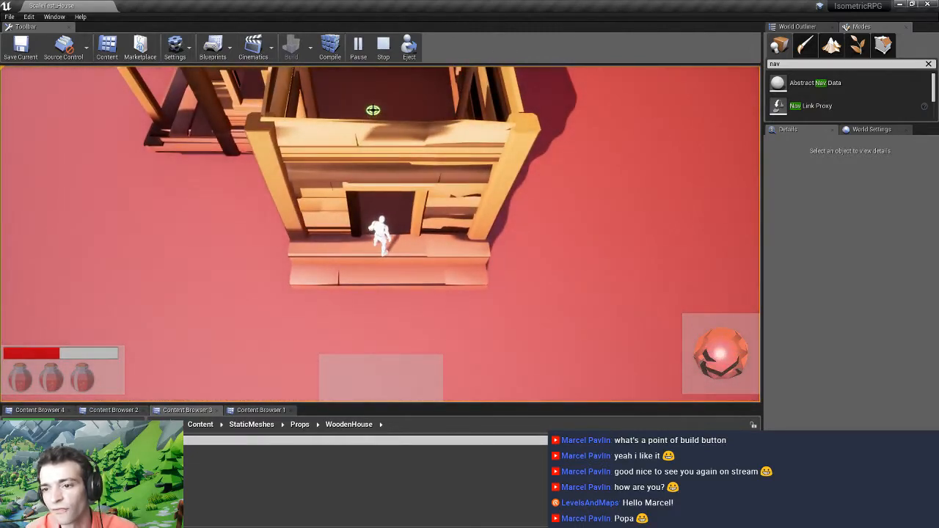
left_click(373, 209)
left_click(399, 117)
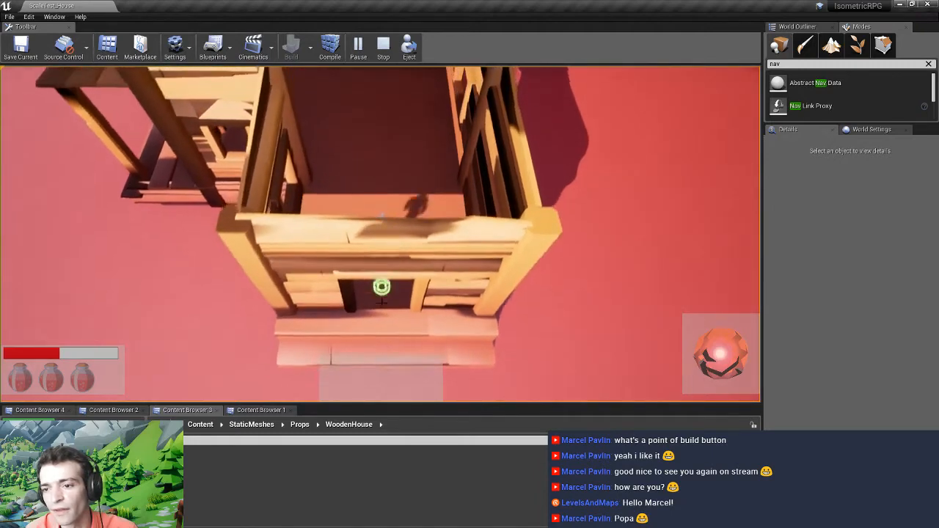
left_click(372, 372)
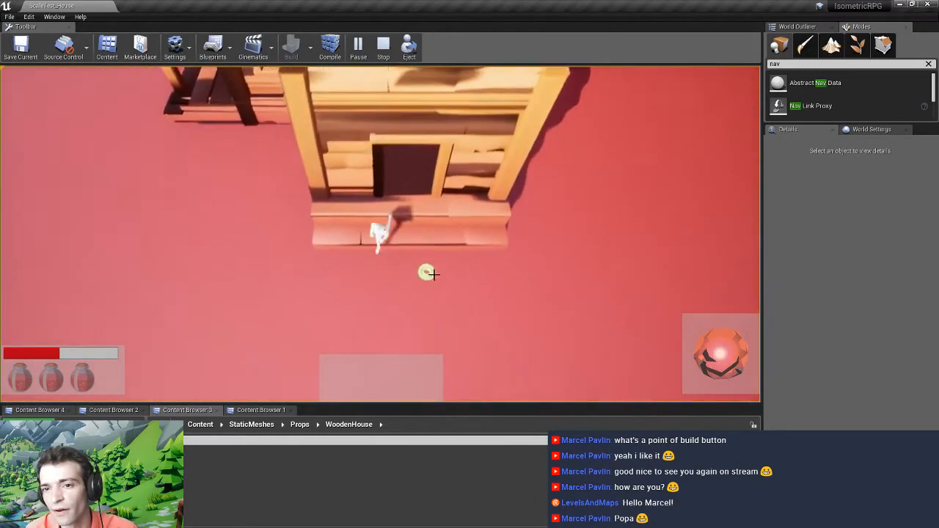
left_click(319, 277)
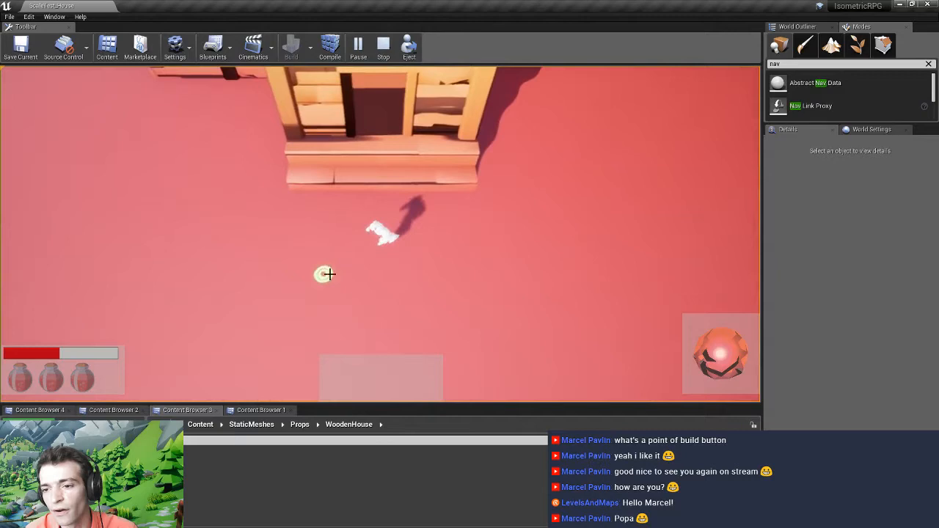
left_click(427, 224)
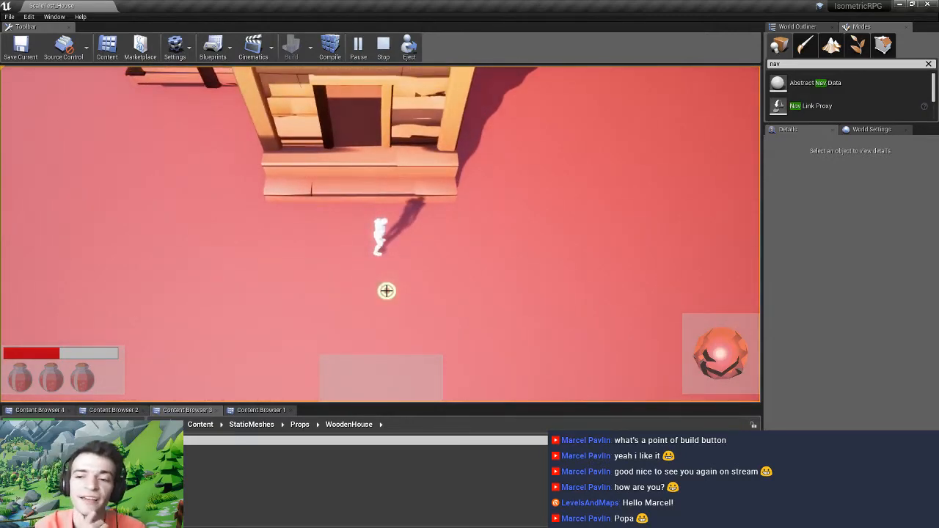
key("Escape")
Set the Walls mesh's collision preset to InvisibleWallDynamic and Can Character Step Up On to No, and save the level
right_click_drag(361, 259, 401, 218)
left_click(402, 217)
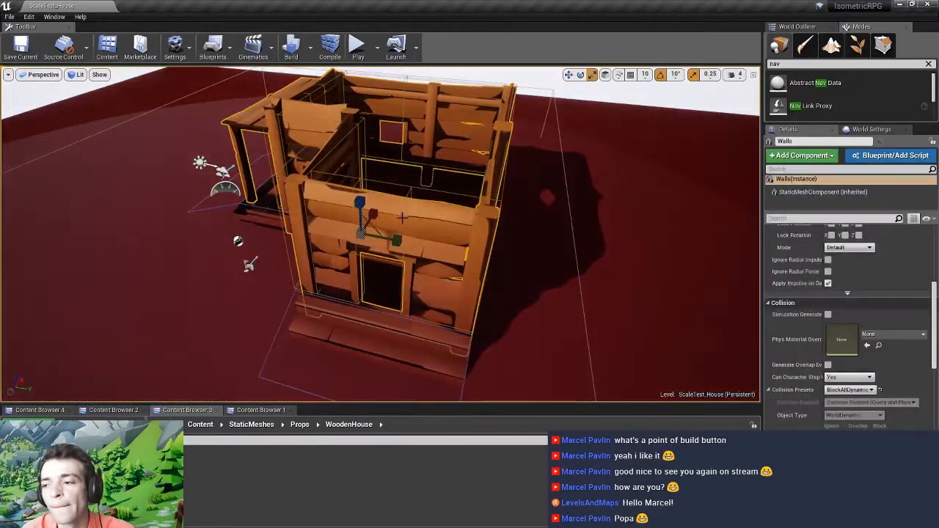
left_click(853, 390)
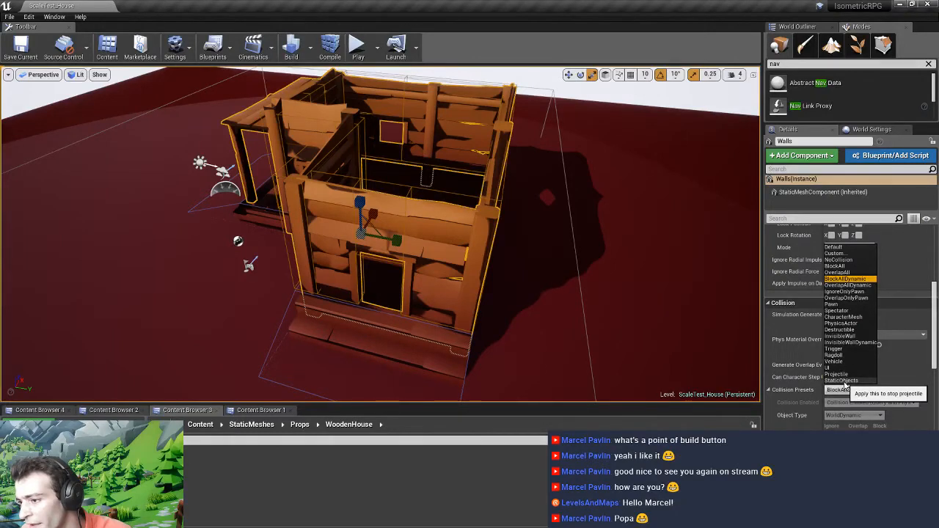
left_click(844, 345)
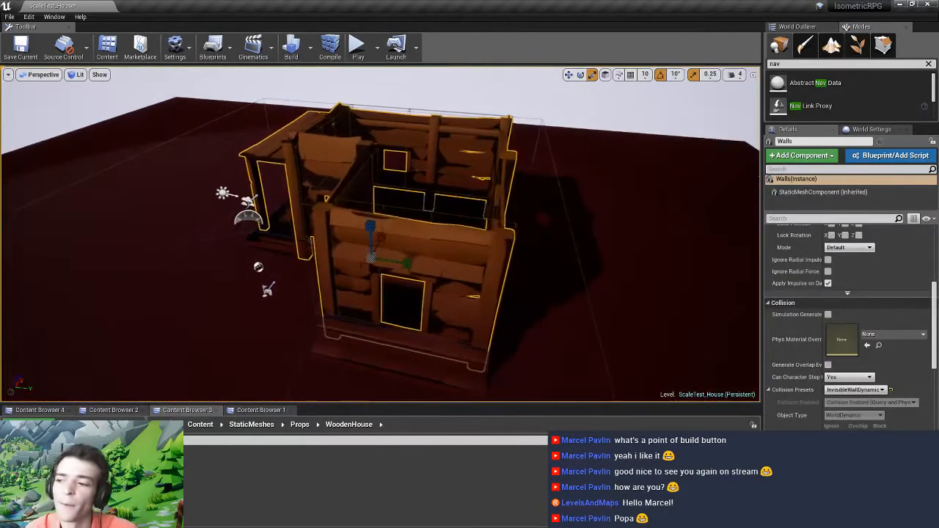
left_click(864, 377)
left_click(851, 387)
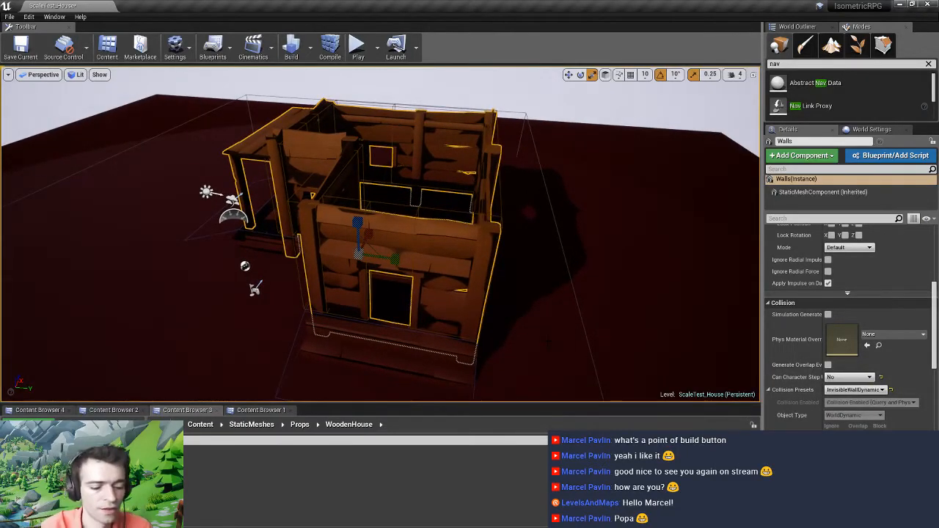
key("ctrl+s")
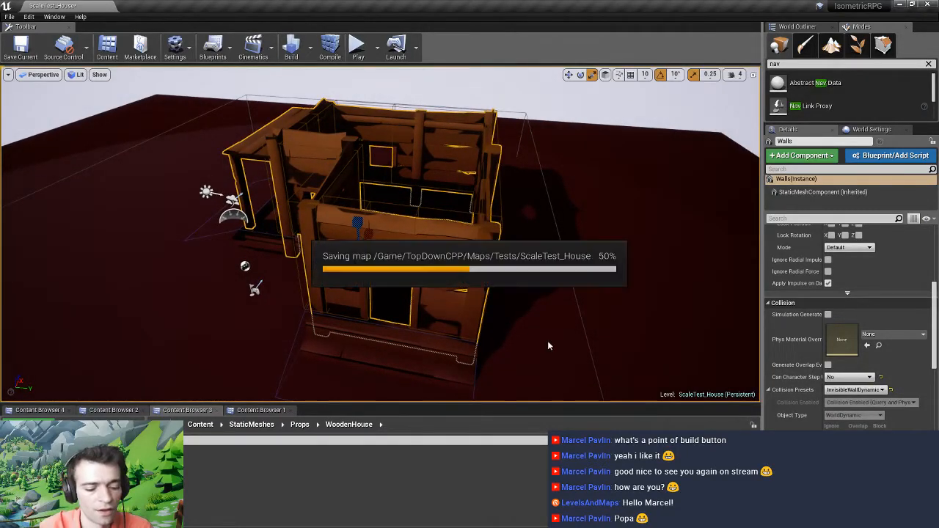
Playtest the level by moving the character up the front steps to the house doorway, and end the session
key("alt+p")
left_click_drag(594, 324, 384, 124)
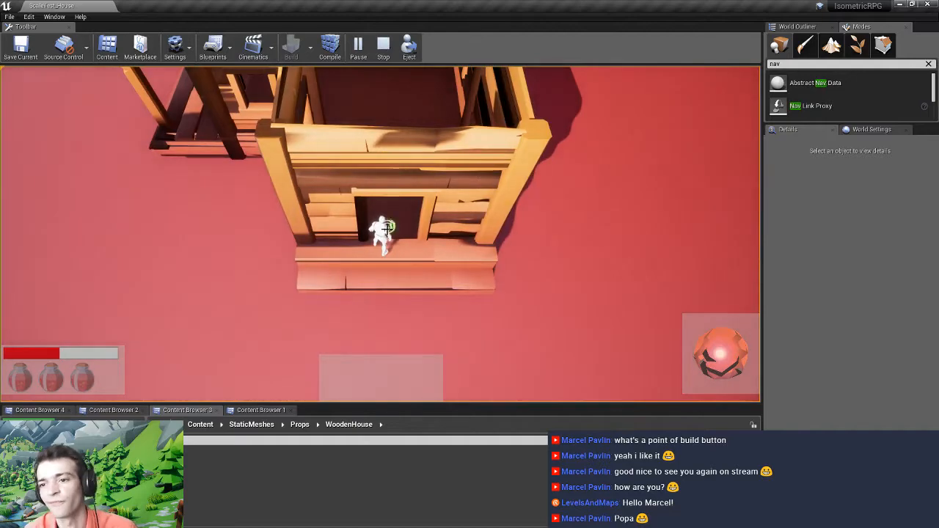
key("Escape")
right_click_drag(387, 229, 433, 203)
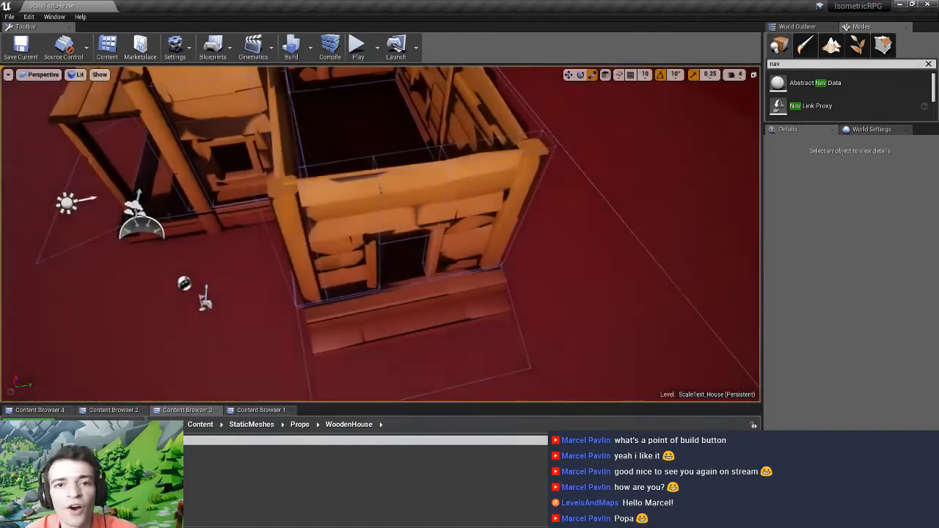
Open the recent level EnviroShowcase and view the wooden house on its terrain
left_click(9, 16)
mouse_move(60, 285)
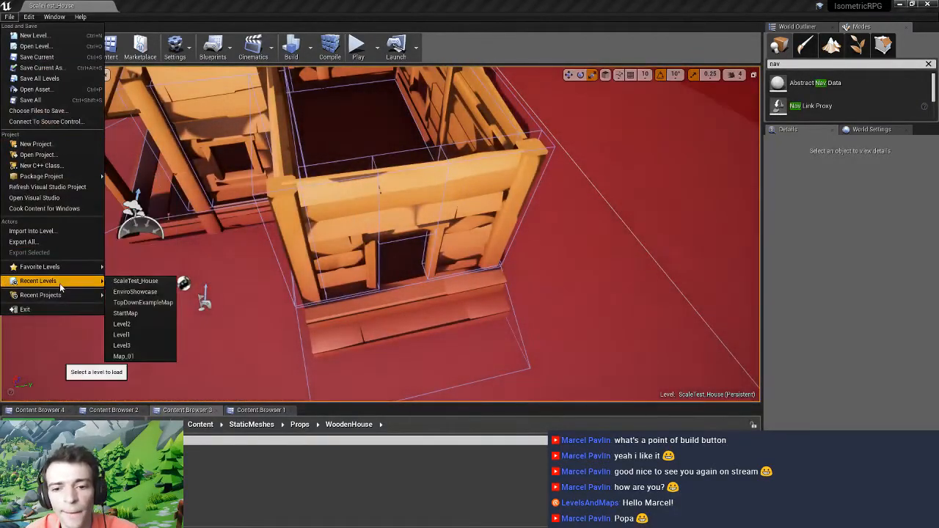
left_click(139, 292)
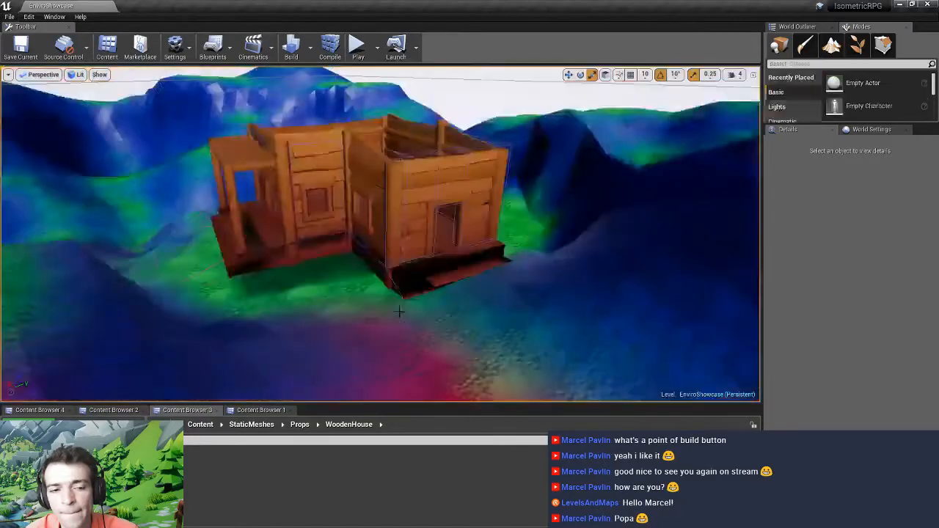
right_click_drag(399, 312, 448, 312)
right_click_drag(336, 298, 335, 298)
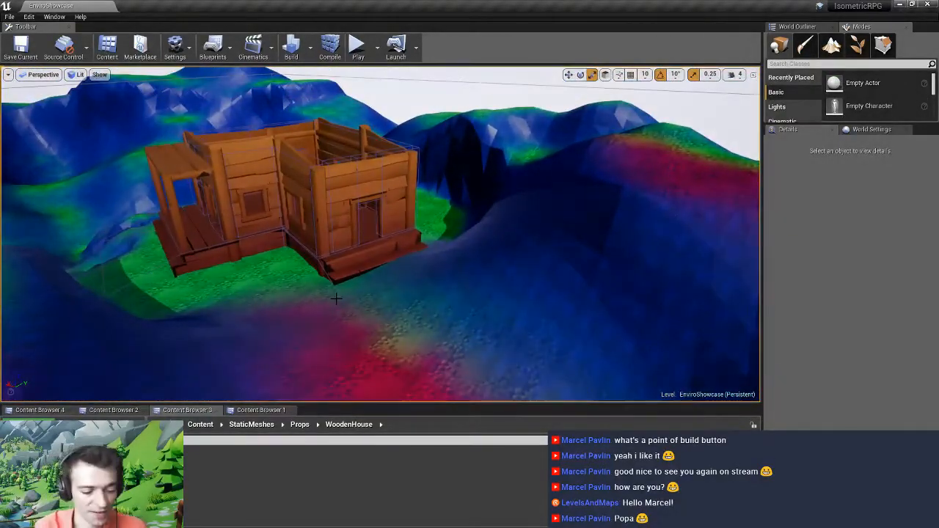
Playtest the EnviroShowcase level, trying to walk the character on the terrain in front of the house, and end the session
key("alt+p")
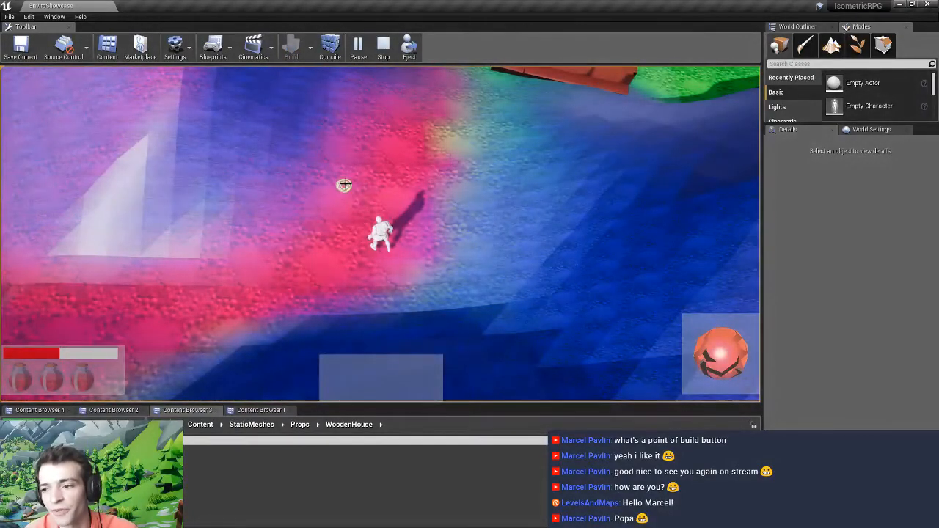
key("Escape")
right_click_drag(373, 186, 373, 187)
right_click_drag(334, 244, 334, 244)
right_click_drag(334, 291, 342, 273)
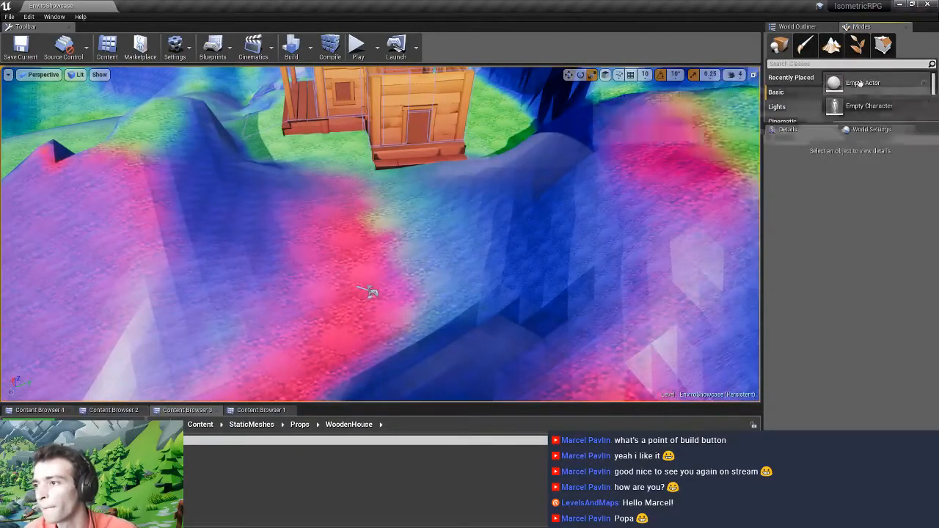
Find the Nav Mesh Bounds Volume by searching for "nav mes" and place one on the terrain in front of the house
left_click(814, 64)
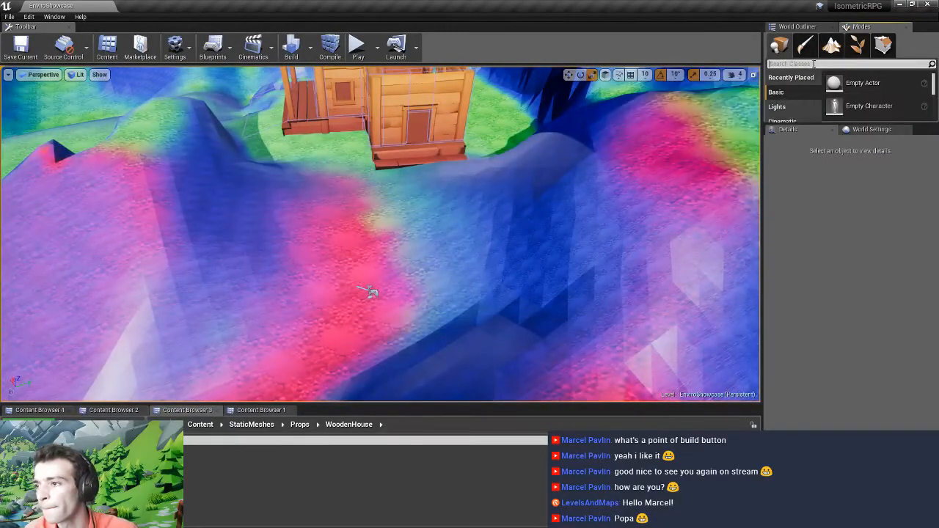
type("nav")
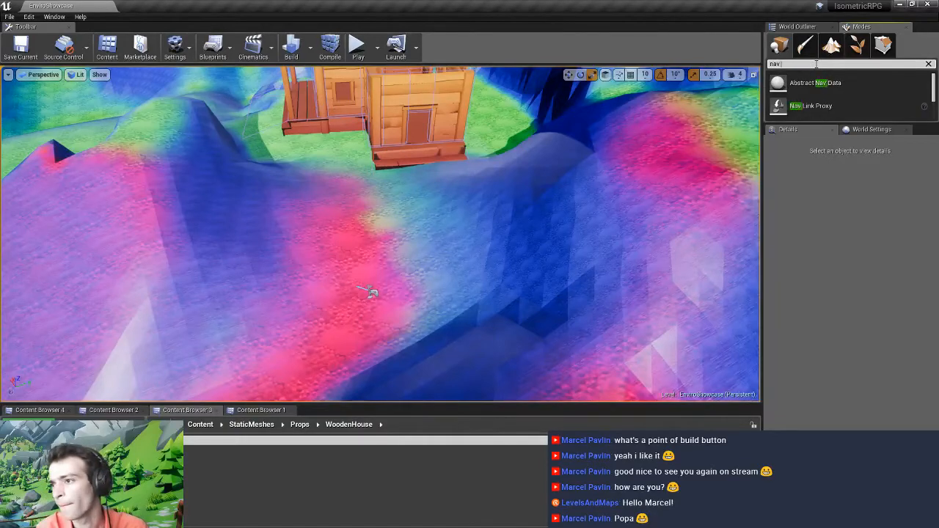
type(" mes")
left_click_drag(827, 82, 357, 250)
right_click_drag(344, 291, 387, 287)
Scale up and reposition the nav mesh bounds volume to enclose the house and surrounding terrain, and save the level
left_click_drag(387, 286, 387, 286)
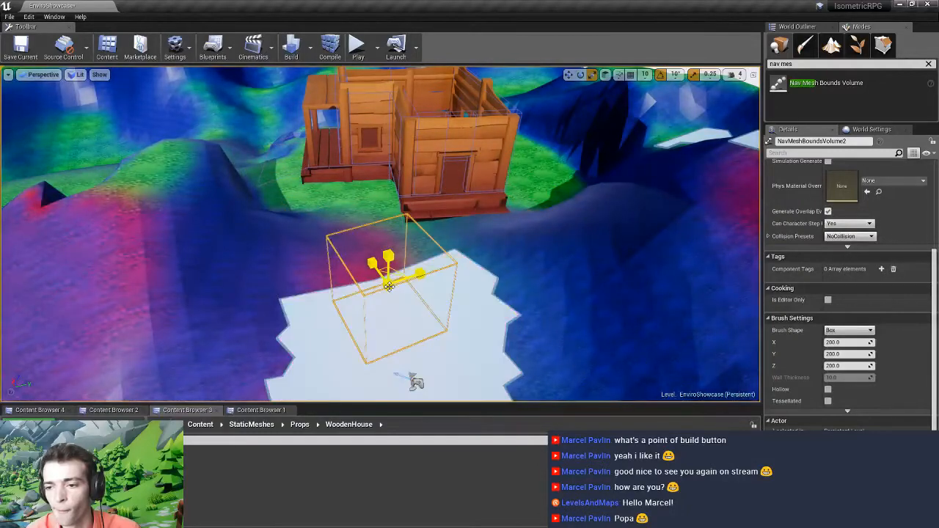
right_click_drag(389, 285, 386, 279)
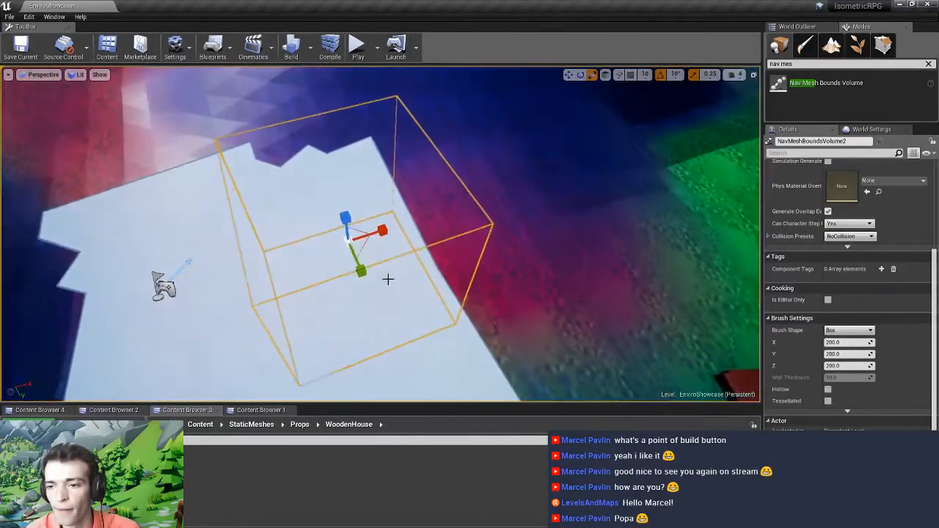
left_click_drag(362, 248, 362, 248)
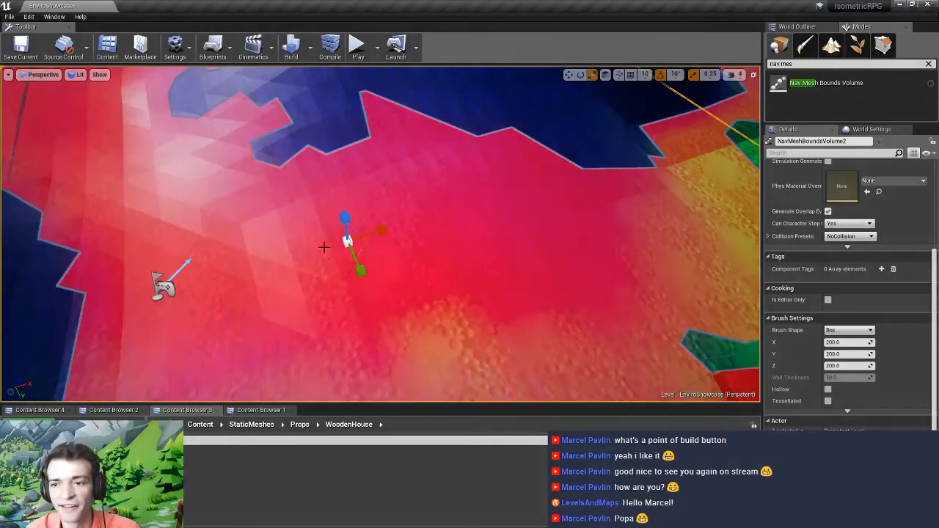
right_click_drag(323, 247, 344, 246)
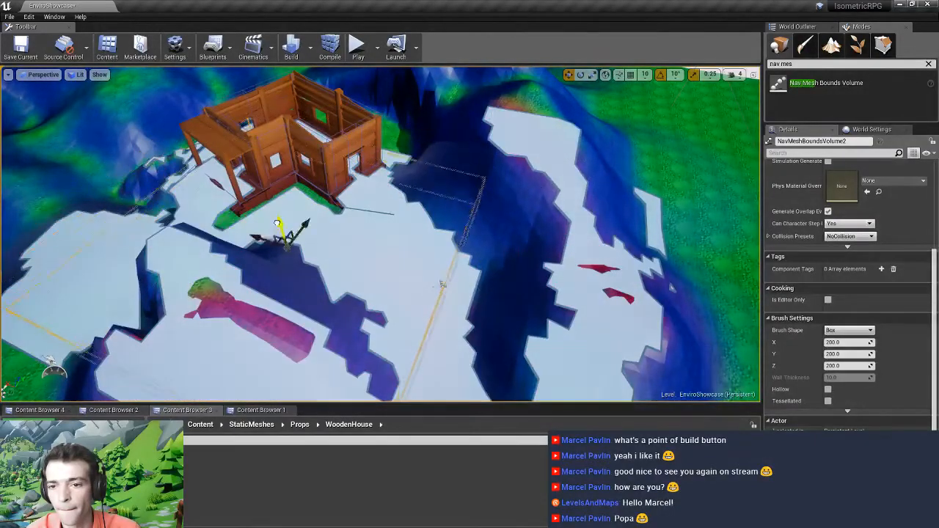
left_click_drag(275, 246, 275, 245)
right_click_drag(360, 289, 360, 290)
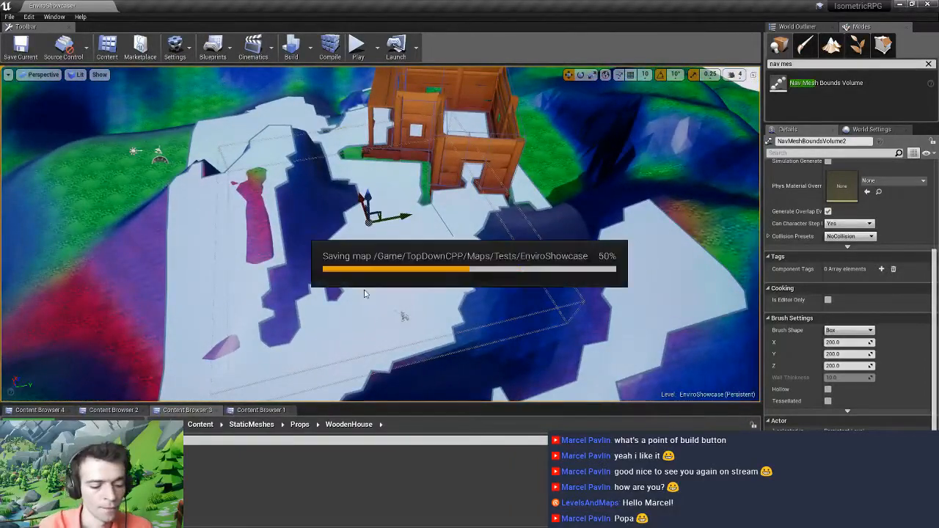
Playtest the level with the new navigation, walking the character between the back room and the front doorway inside the house
key("alt+p")
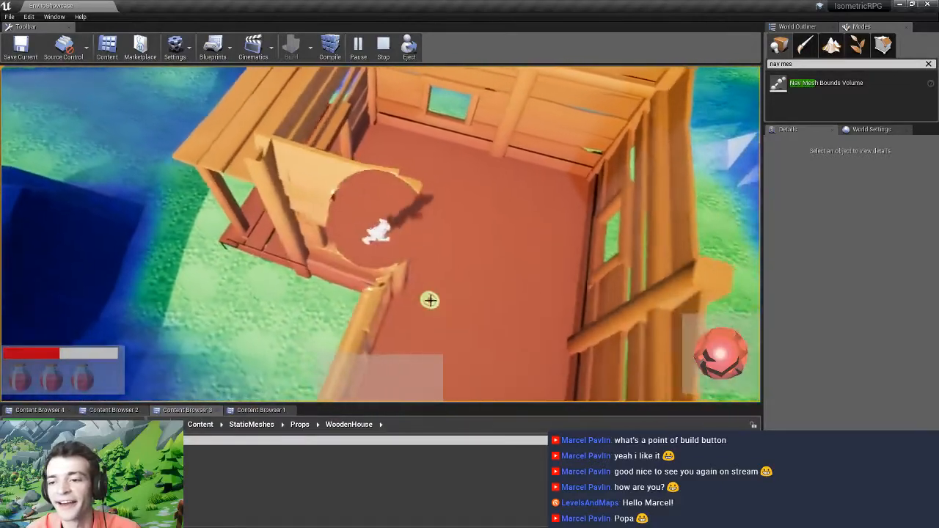
left_click(415, 274)
left_click(401, 293)
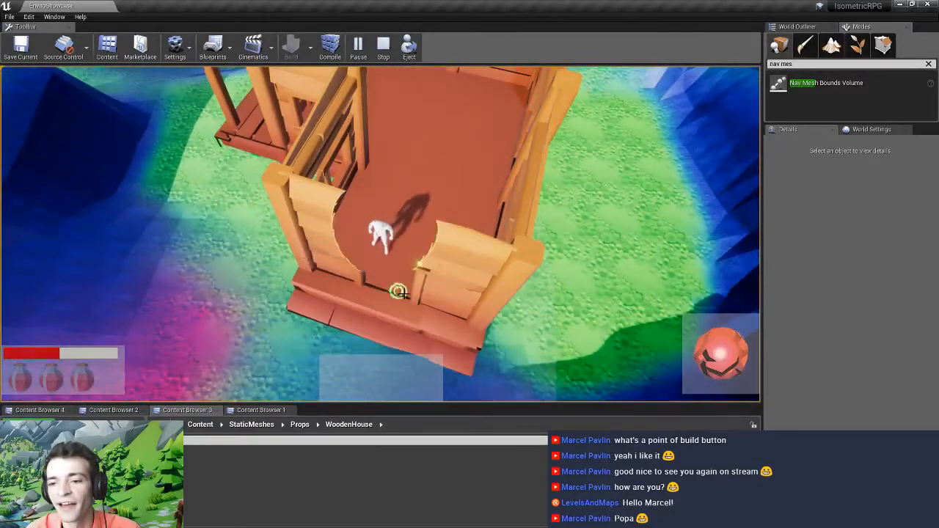
left_click(428, 263)
left_click(413, 183)
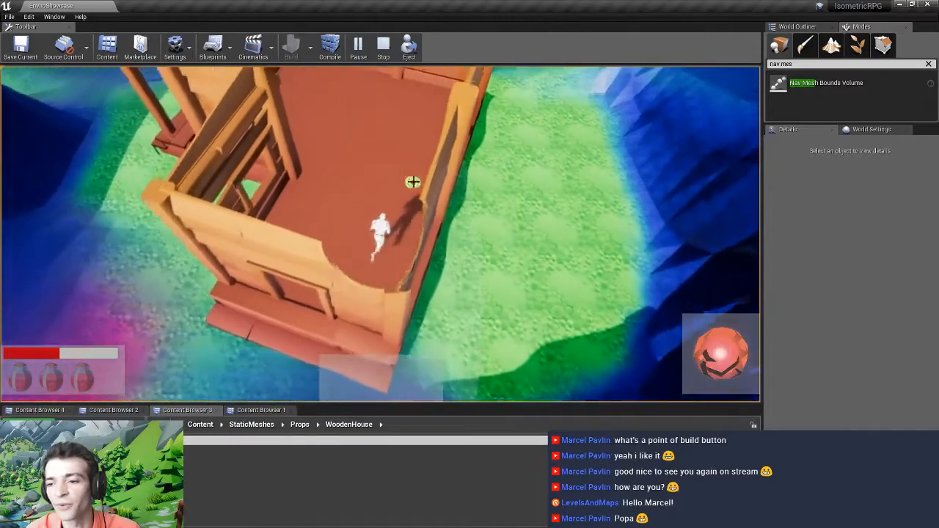
left_click(411, 183)
left_click(420, 164)
left_click(297, 159)
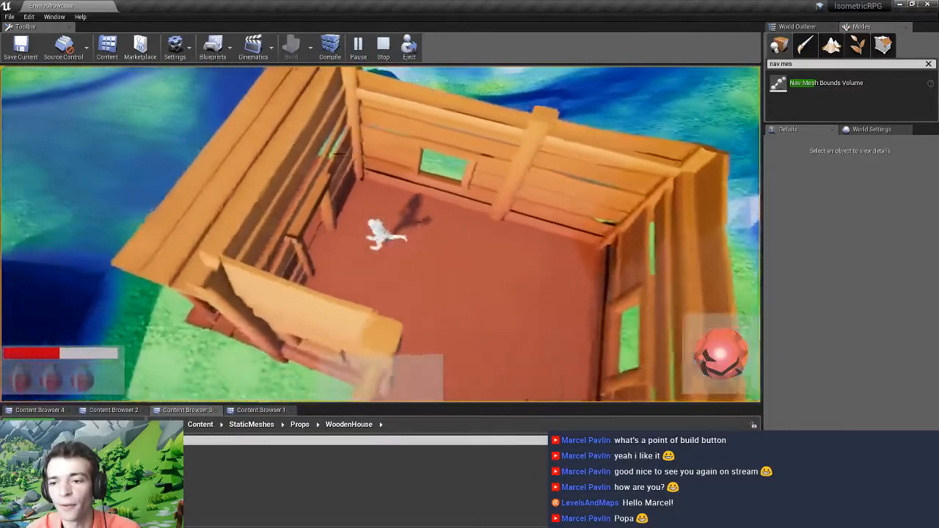
Walk the character through the house's rear corner and along the porch-side wall, and return to the front room
left_click(436, 235)
left_click(363, 330)
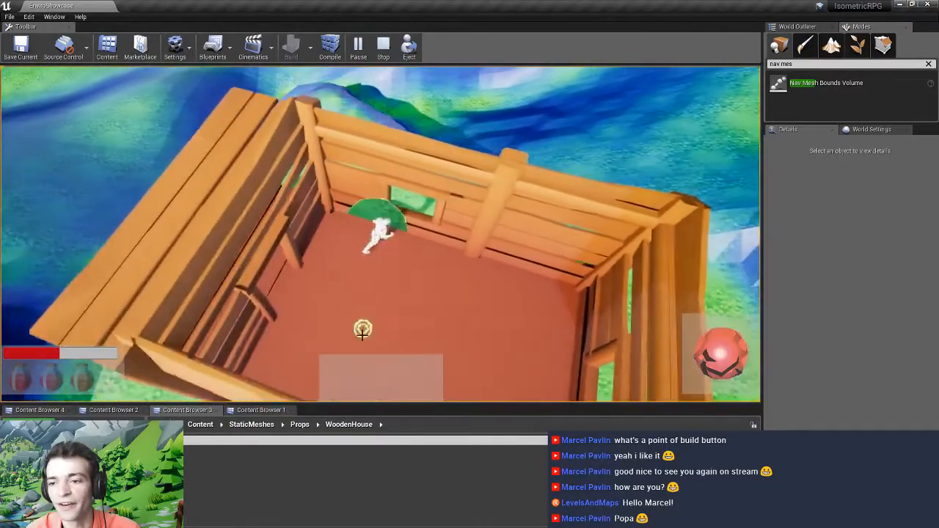
left_click(302, 344)
left_click(539, 312)
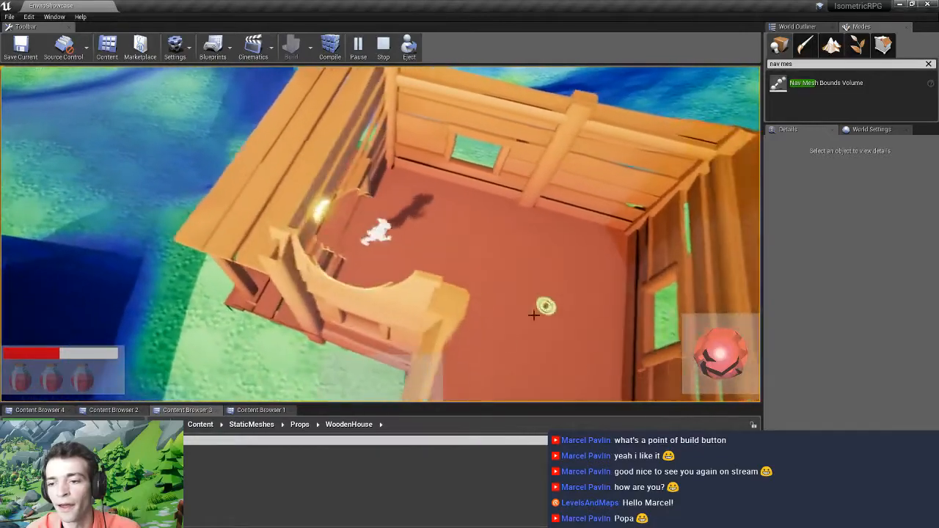
left_click(468, 355)
left_click(406, 334)
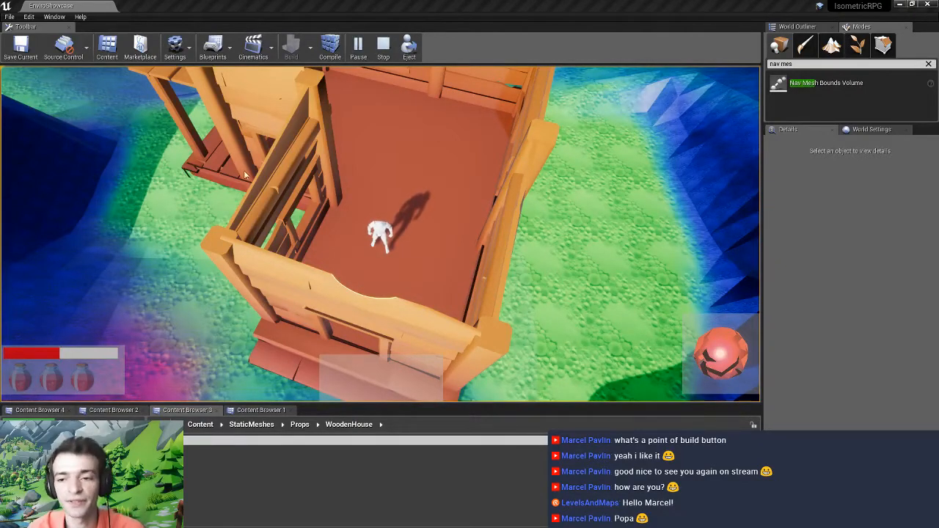
Move the character out through the front doorway onto the steps, try walking onto the terrain beyond, and end the session
left_click(336, 216)
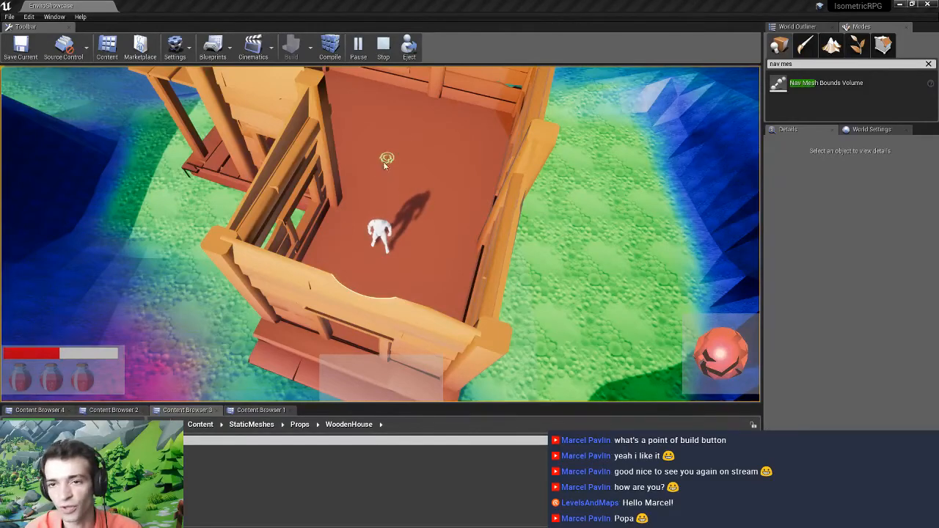
left_click(355, 3)
left_click_drag(392, 187, 311, 256)
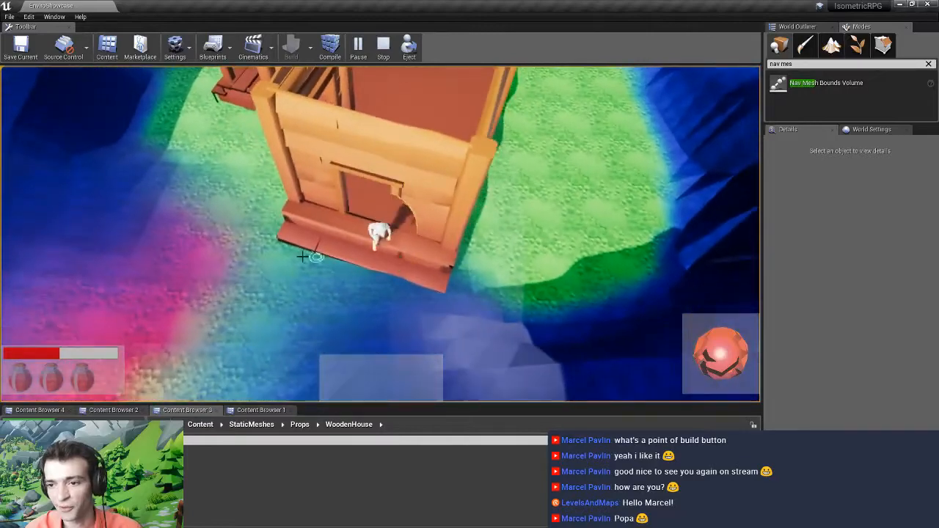
left_click(331, 227)
left_click_drag(416, 264, 306, 364)
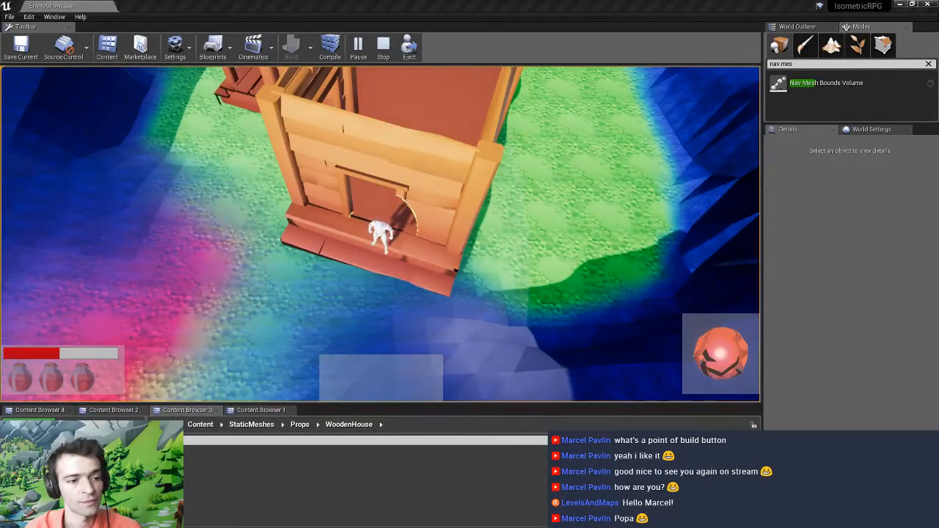
left_click(219, 5)
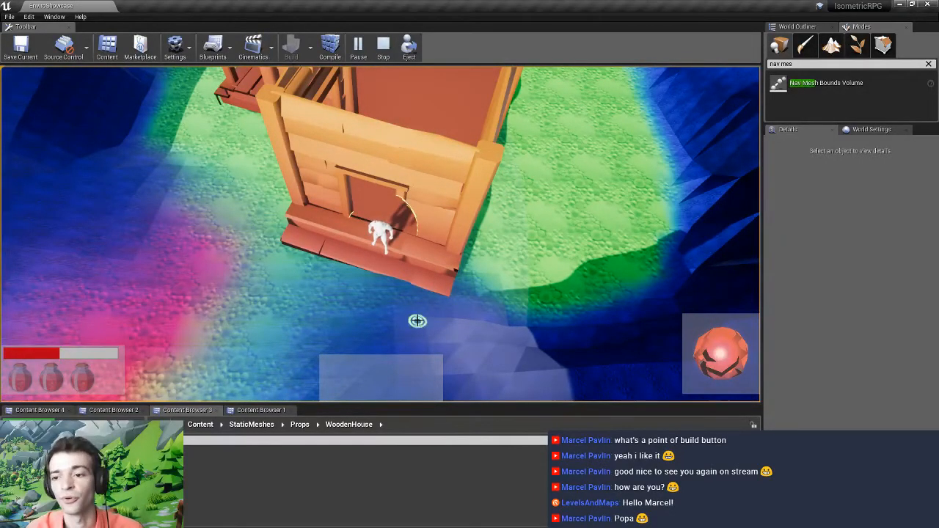
key("Escape")
Select the Walls mesh of the house and review its physics, collision, lighting and transform properties
right_click_drag(337, 254, 357, 241)
left_click(358, 243)
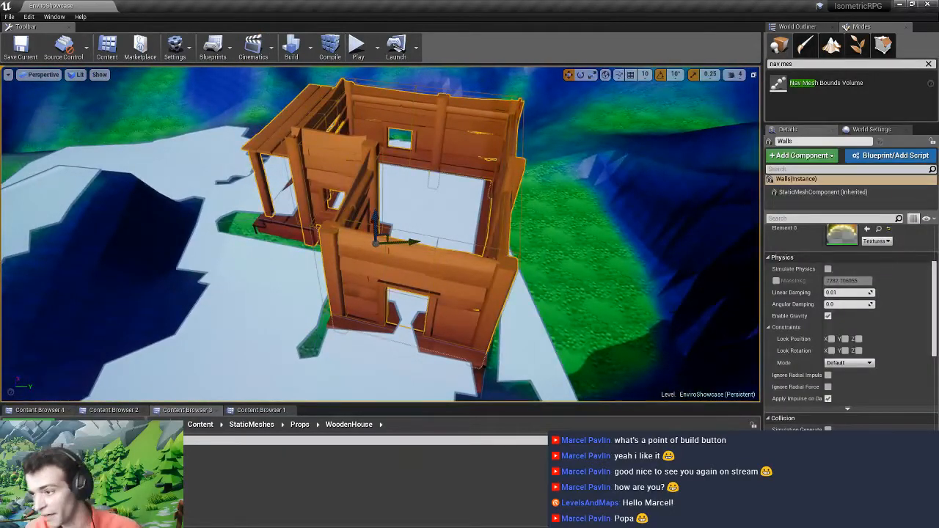
scroll(875, 408, "down", 3)
scroll(852, 406, "down", 5)
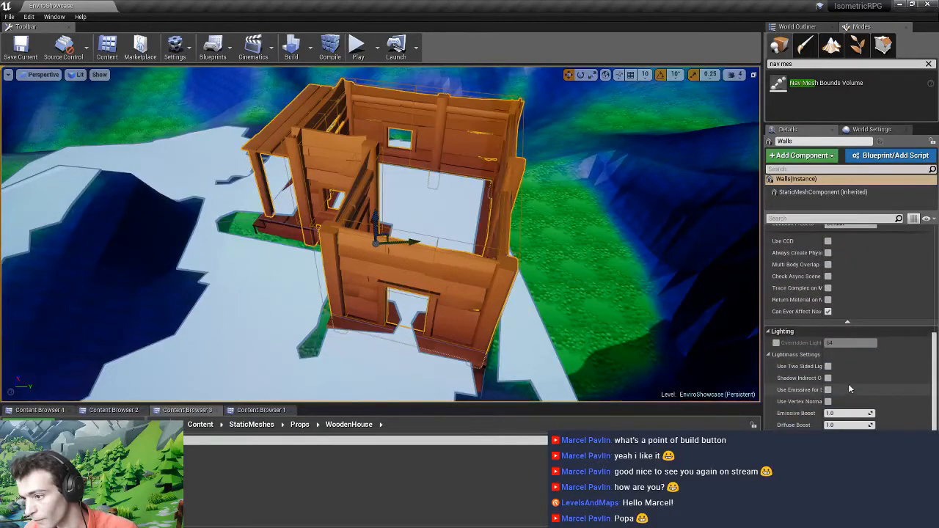
scroll(850, 385, "up", 5)
scroll(848, 384, "up", 5)
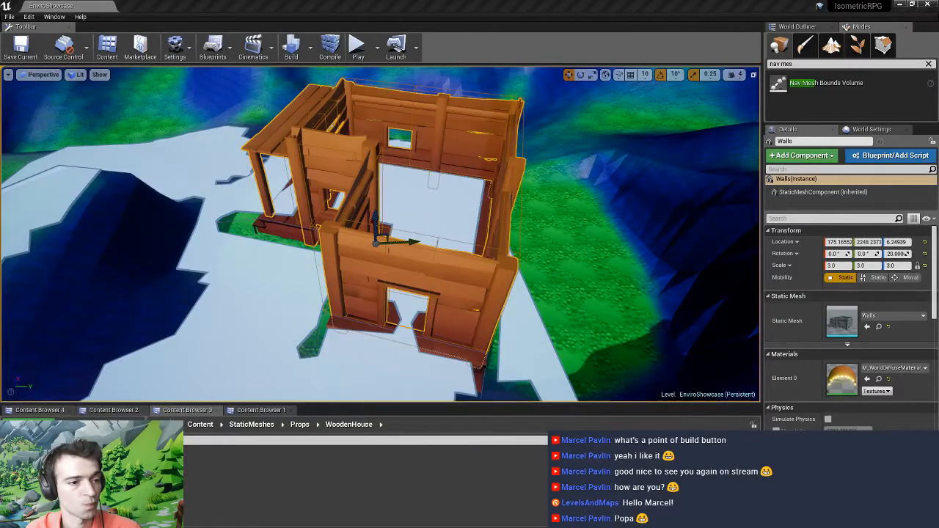
Switch to 3ds Max and clear the Epic Games launcher window away from the TestHouse_01 model
left_click(899, 4)
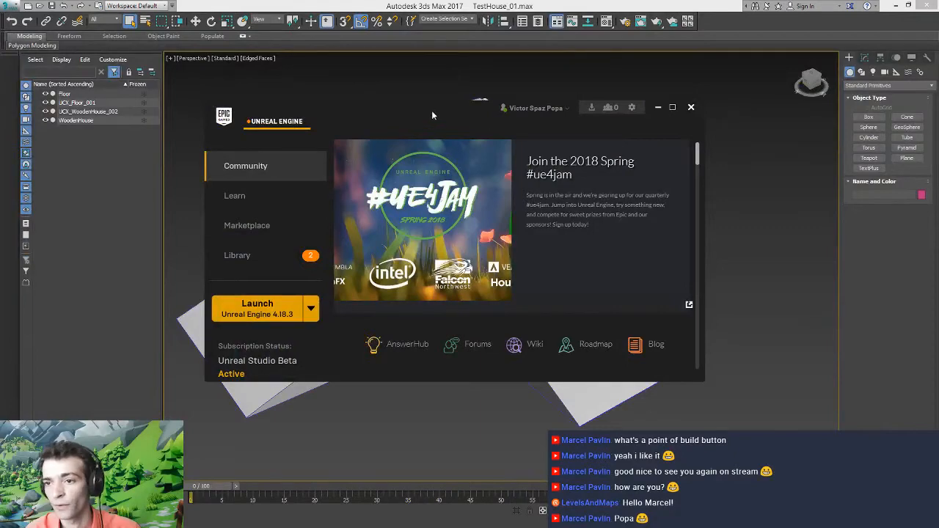
left_click_drag(433, 112, 0, 176)
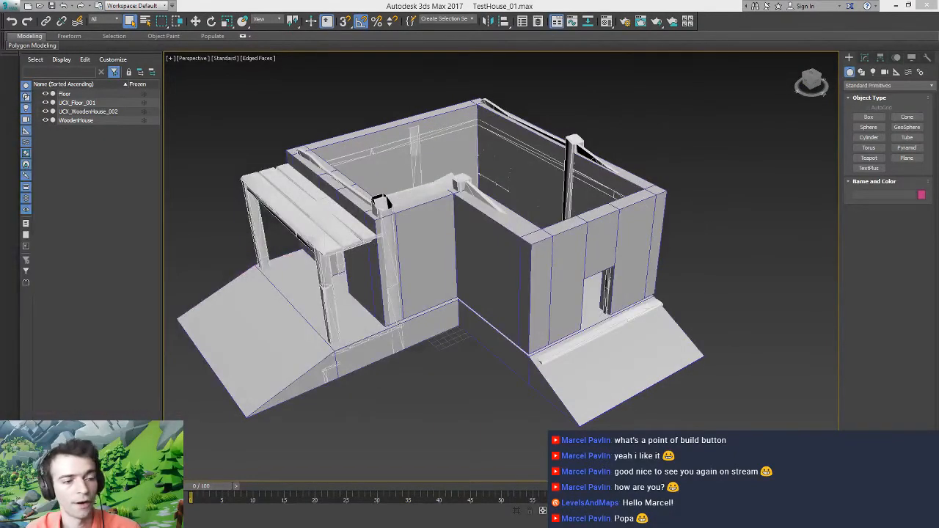
Select the UCX_WoodenHouse_002 and UCX_Floor_001 collision meshes in turn and examine how they enclose the house
right_click(444, 309)
left_click(421, 379)
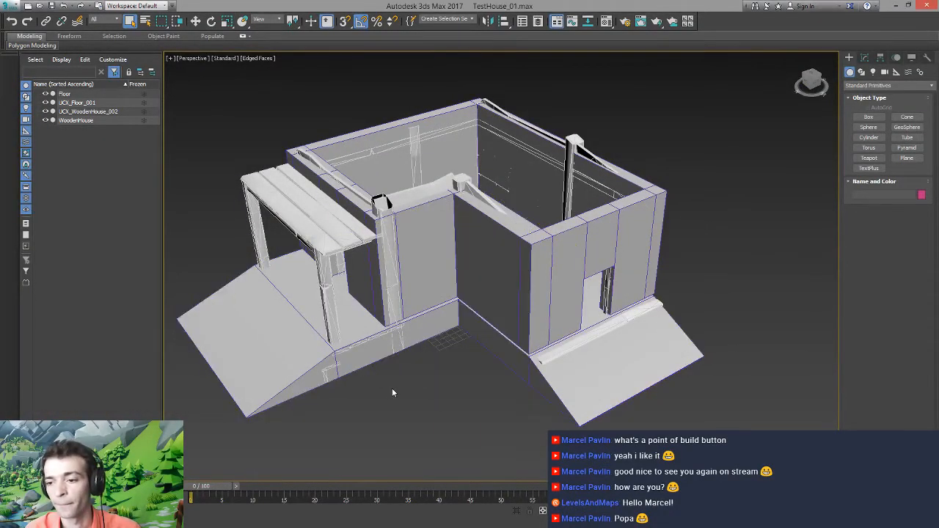
middle_click_drag(457, 389, 450, 361)
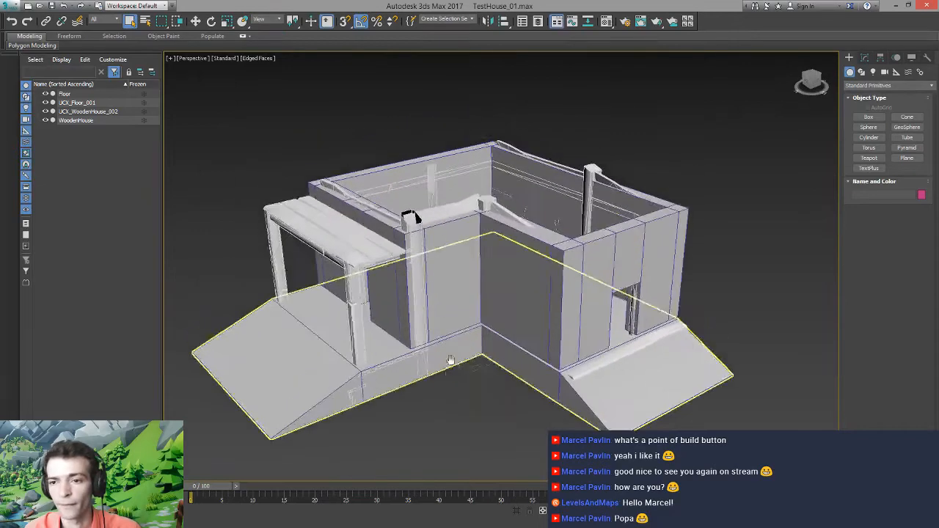
scroll(442, 315, "down", 3)
scroll(482, 292, "up", 1)
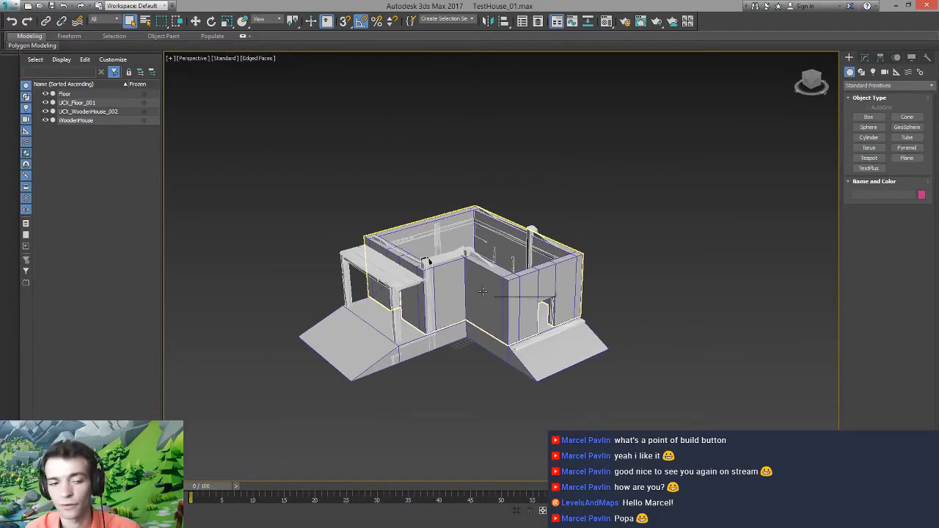
left_click(483, 291)
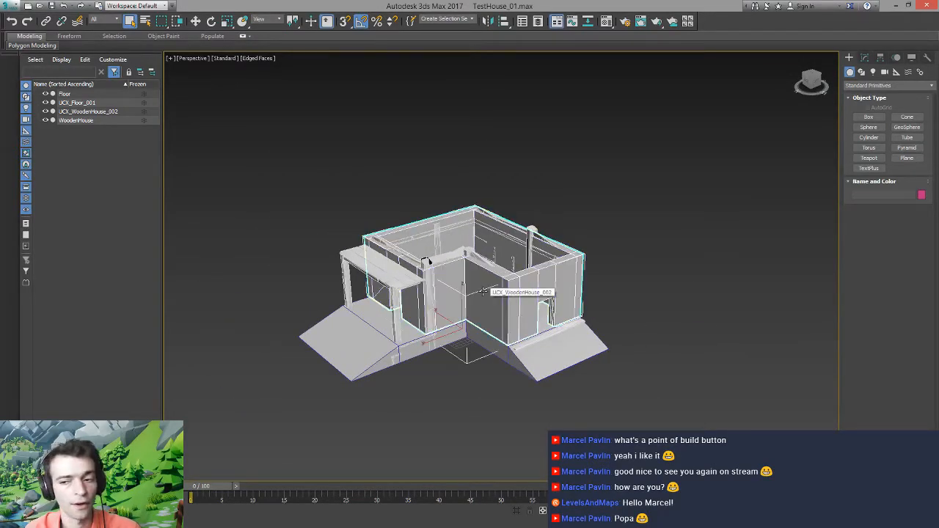
left_click(386, 358, "ctrl")
middle_click_drag(494, 397, 511, 365, "alt")
left_click(615, 379)
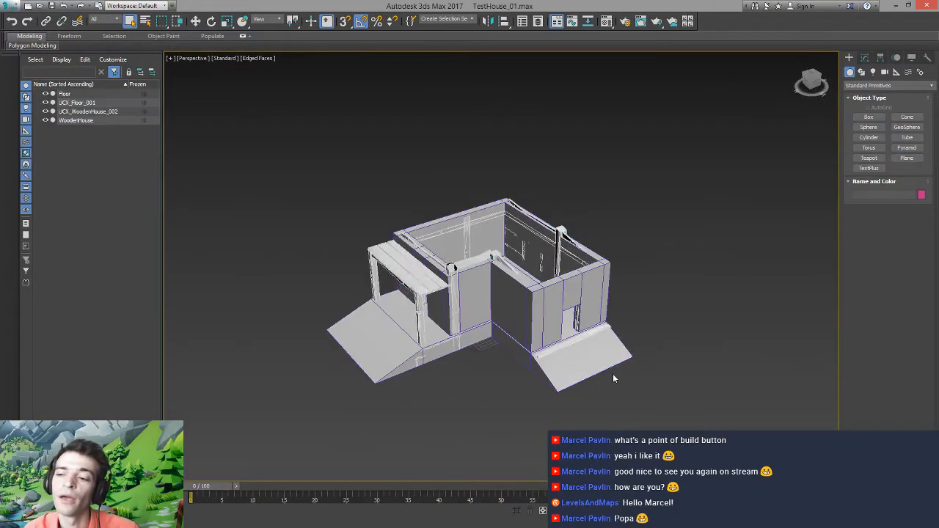
left_click(561, 352)
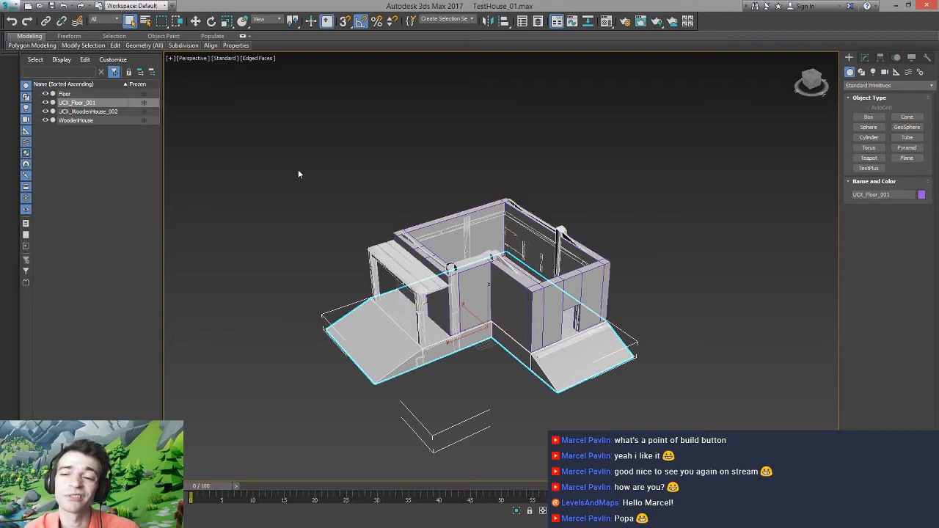
Select all four house objects for uniform scaling and set the reference coordinate system to Local after trying Parent
left_click_drag(595, 428, 650, 403)
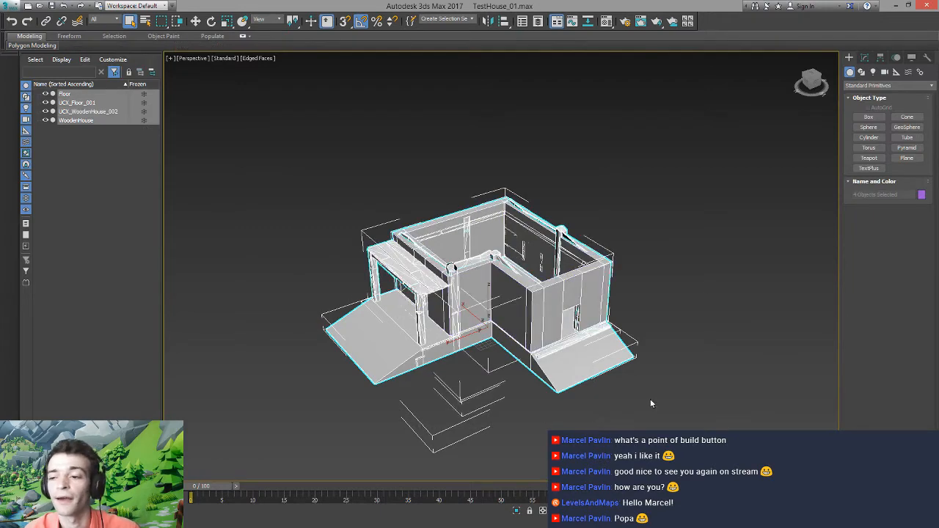
left_click(864, 58)
middle_click_drag(517, 318, 506, 306, "alt")
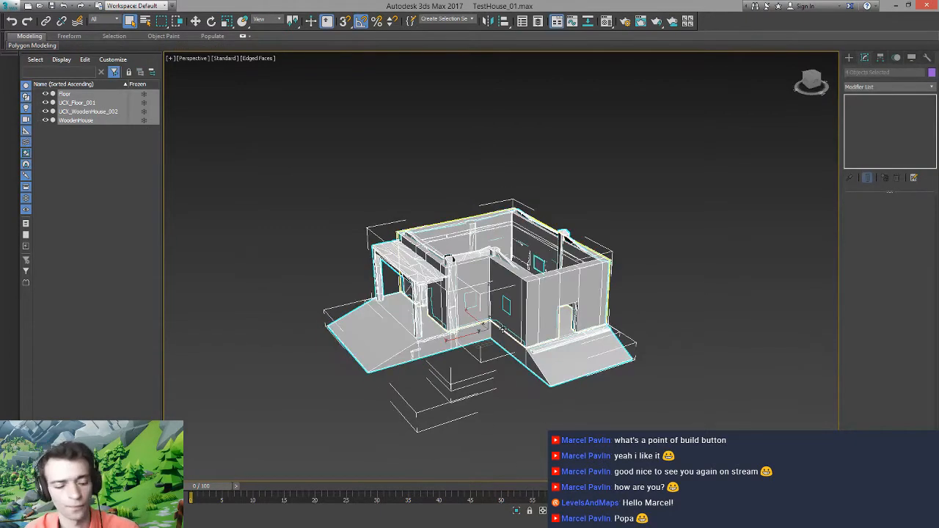
key("r")
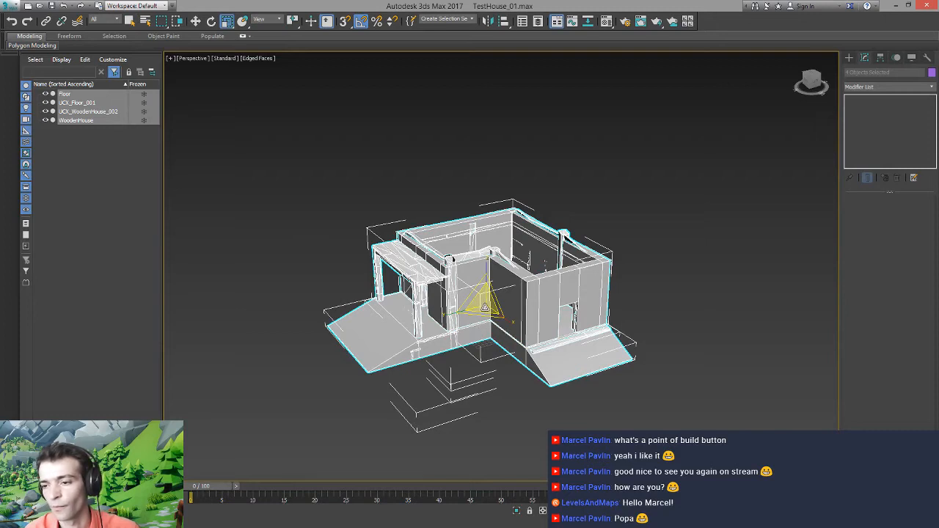
left_click(280, 21)
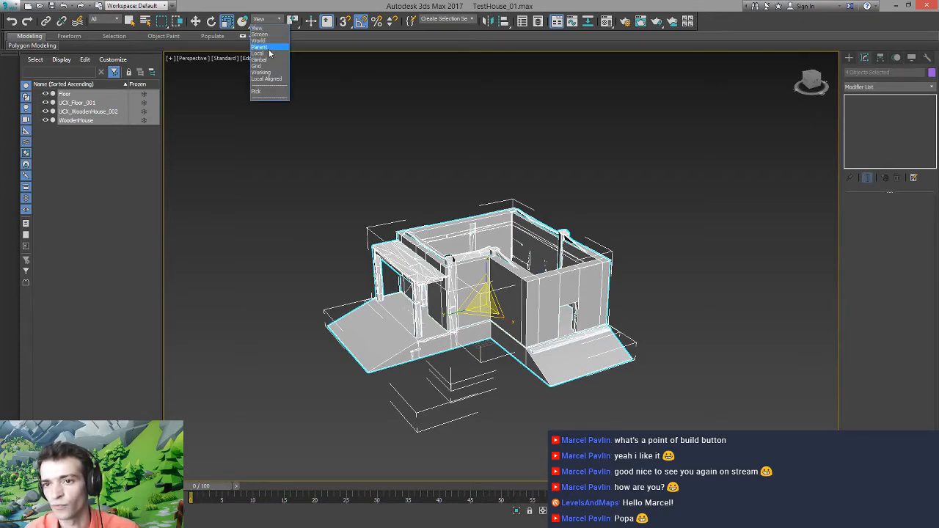
left_click(258, 47)
left_click(273, 20)
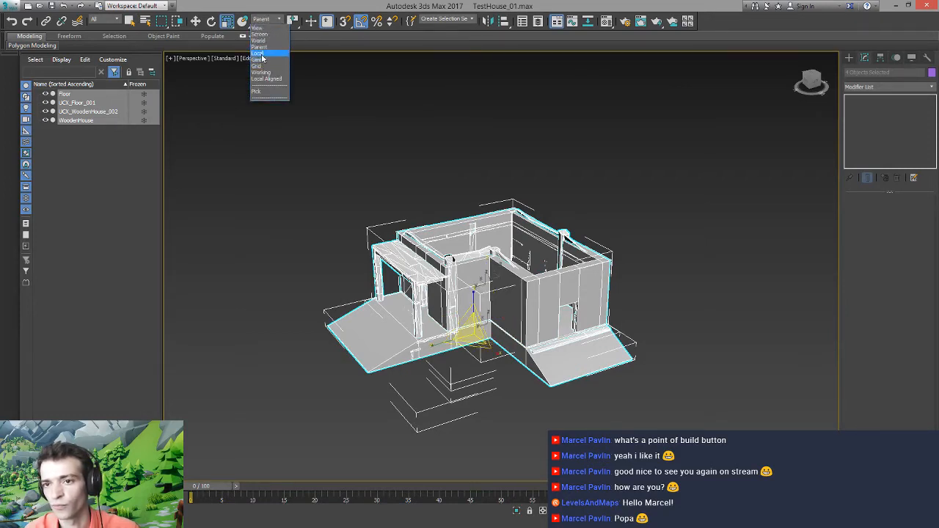
left_click(262, 53)
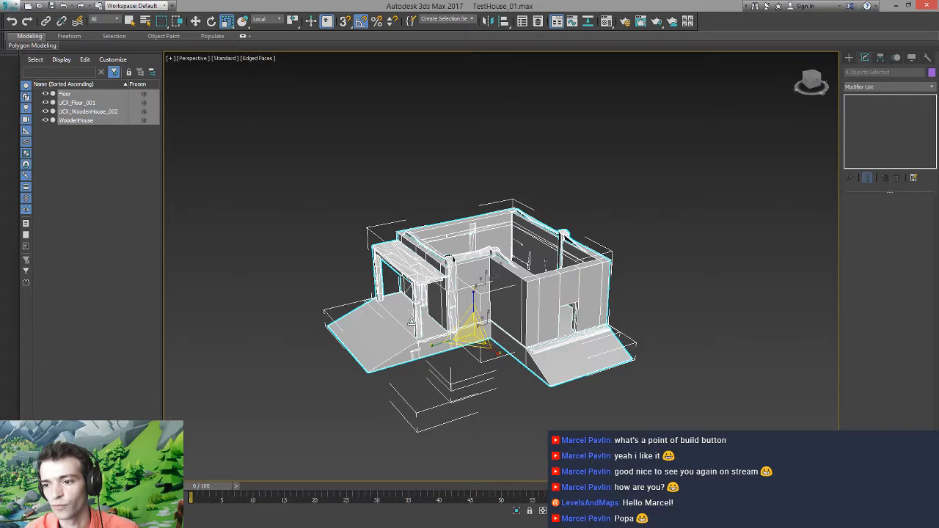
Reselect all four house objects, try scaling them up uniformly in the Local coordinate system, and undo the scaling
left_click(499, 407)
left_click(562, 353)
left_click_drag(344, 200, 512, 380)
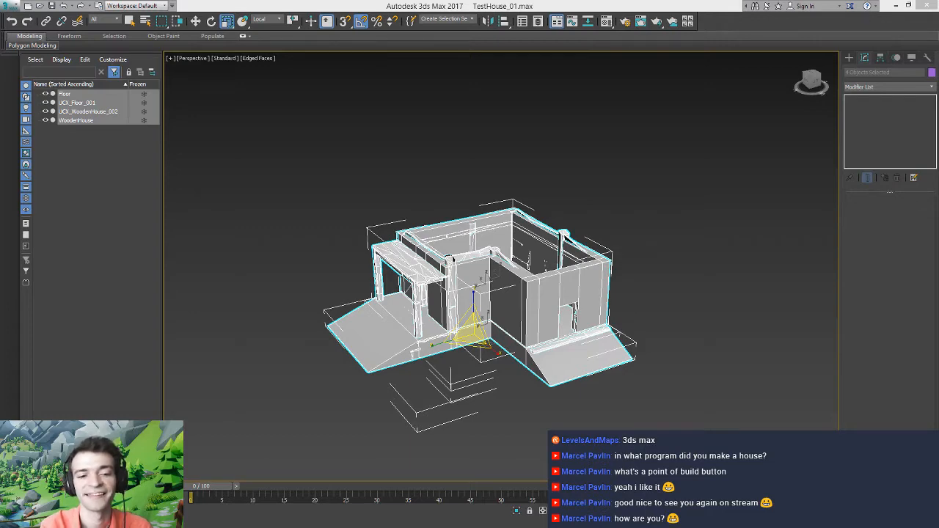
middle_click_drag(473, 384, 413, 402, "alt")
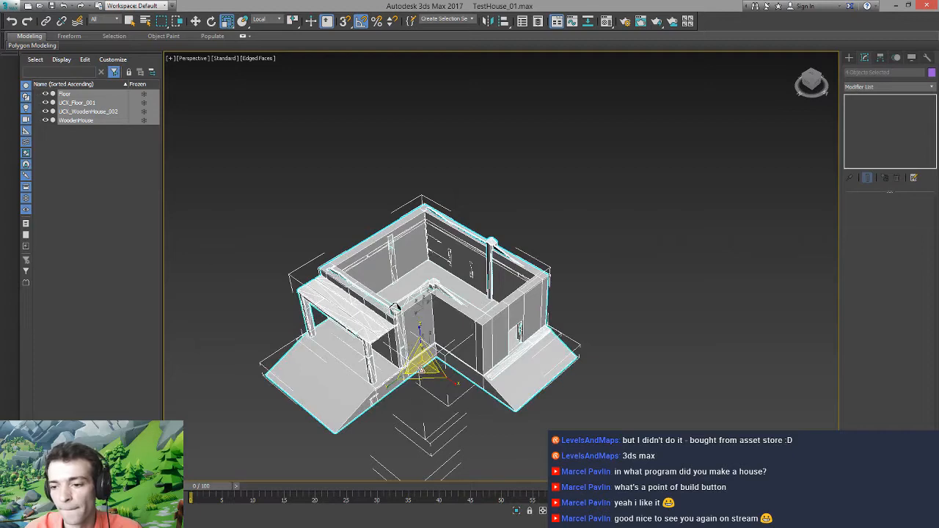
left_click_drag(423, 362, 423, 332)
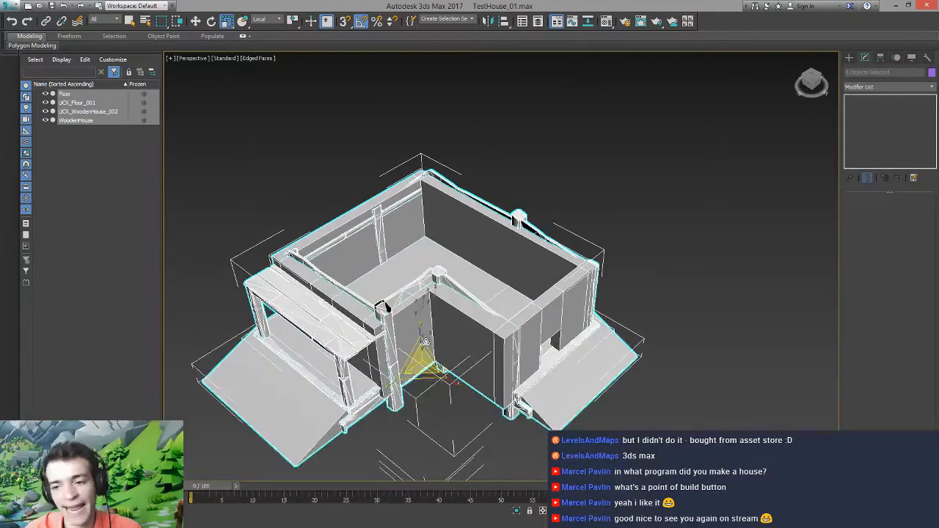
key("ctrl+z")
Set the reference coordinate system to World and use the selection center as the pivot for scaling
left_click(266, 19)
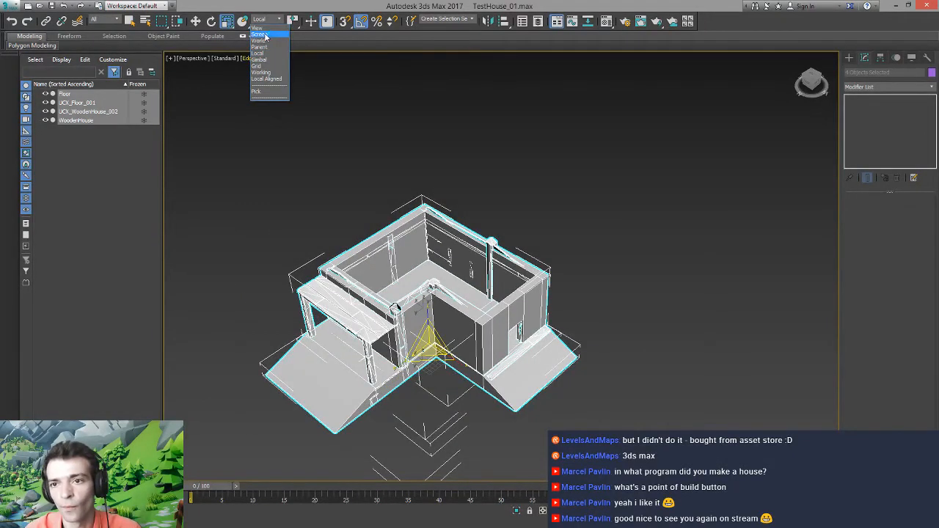
left_click(261, 41)
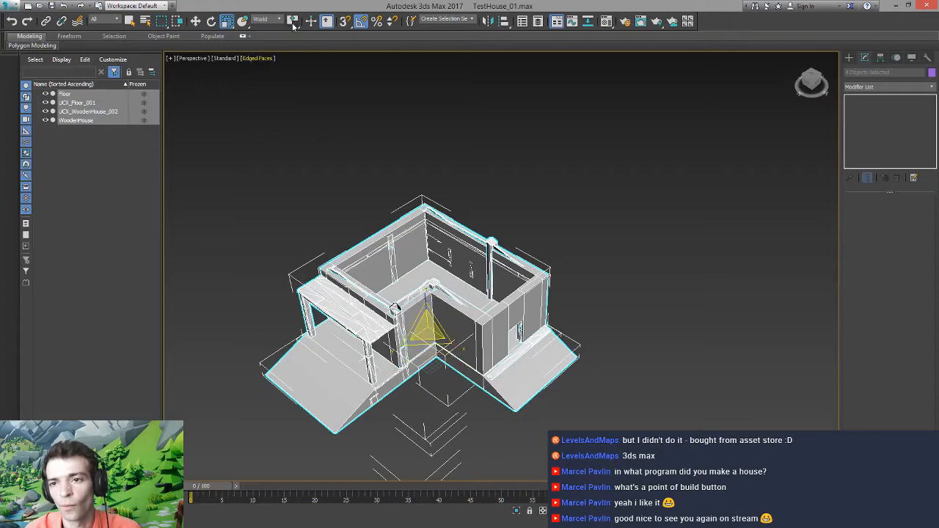
left_click(293, 22)
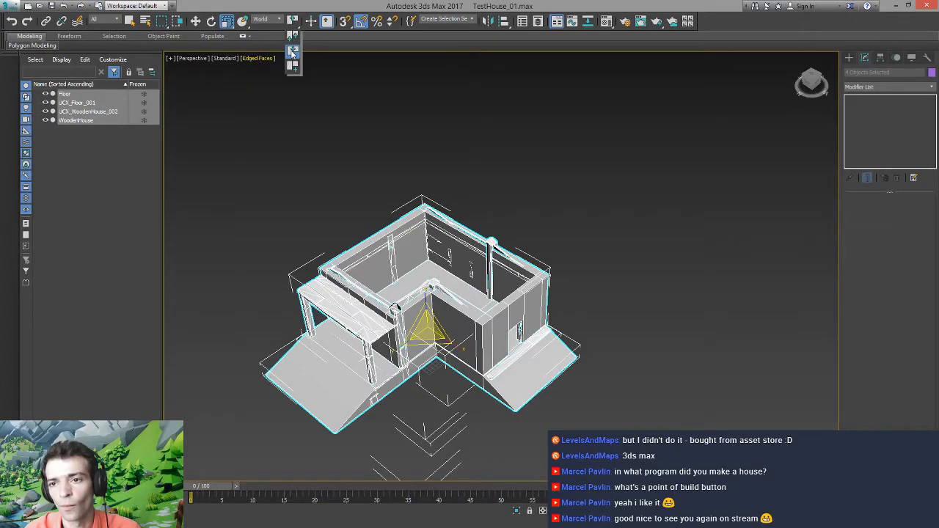
left_click(292, 53)
scroll(426, 326, "up", 3)
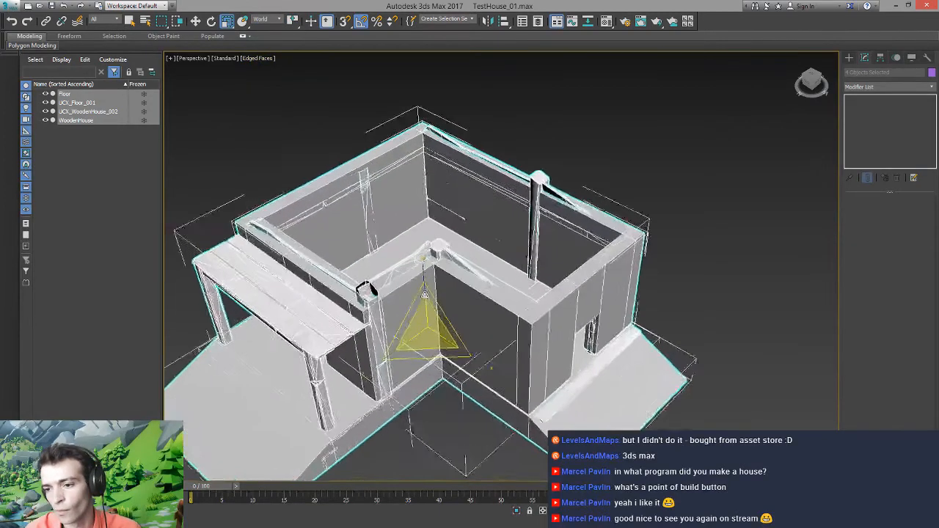
scroll(425, 327, "up", 2)
scroll(424, 327, "down", 5)
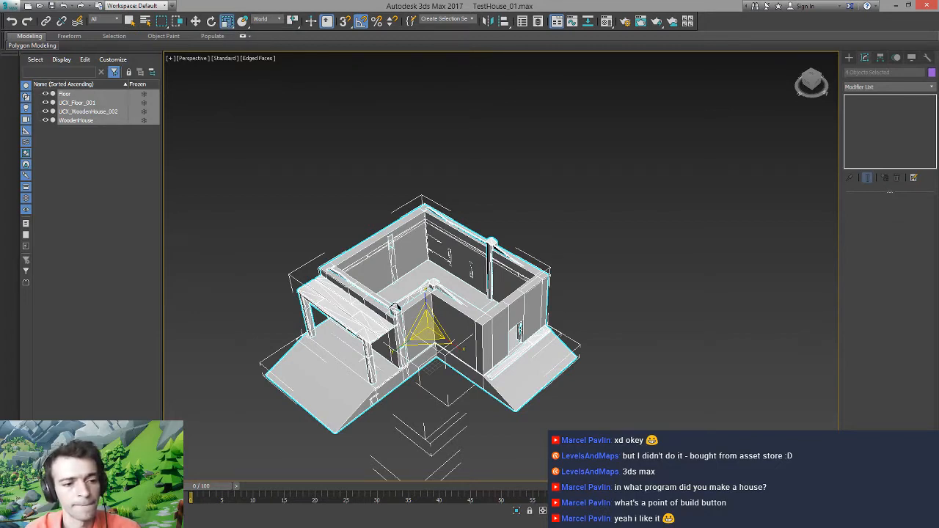
Scale all four house objects uniformly by 200% with an exact transform value, and select the UCX_Floor_001 mesh
key("F12")
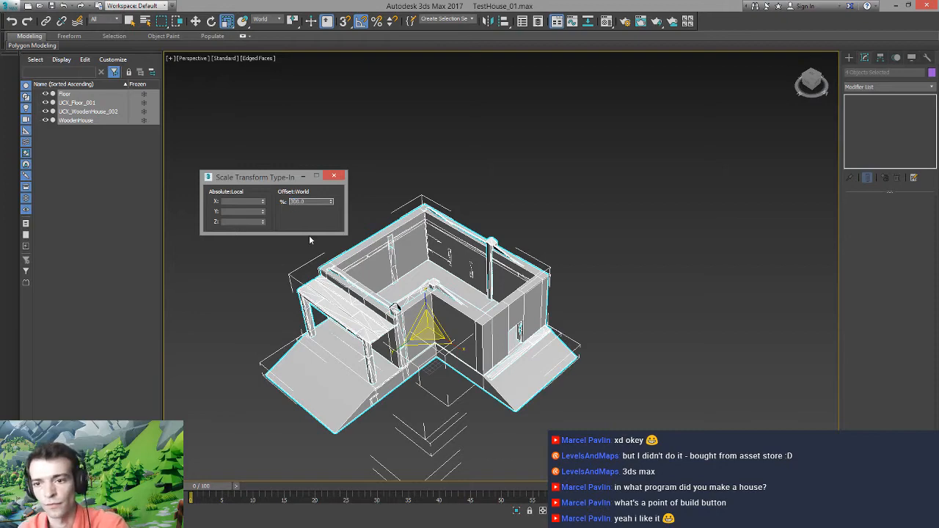
key("Return")
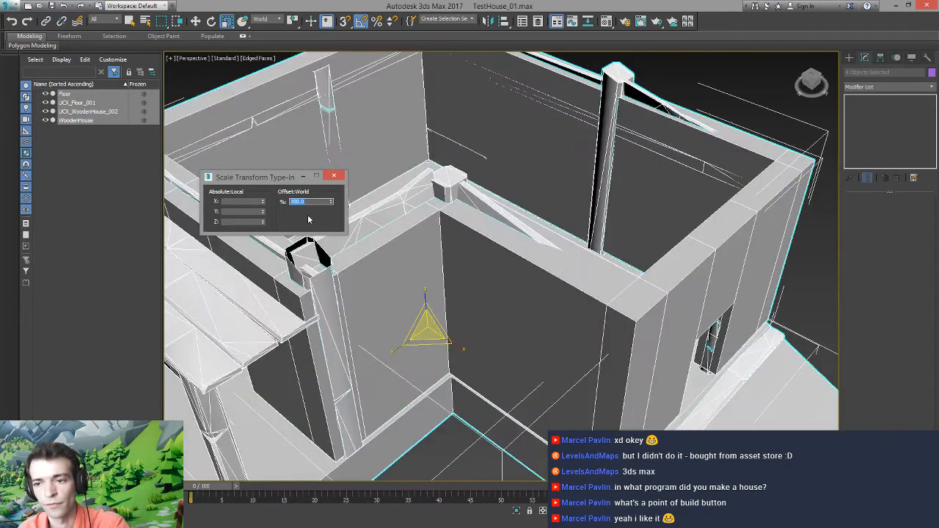
left_click(334, 178)
scroll(383, 386, "down", 8)
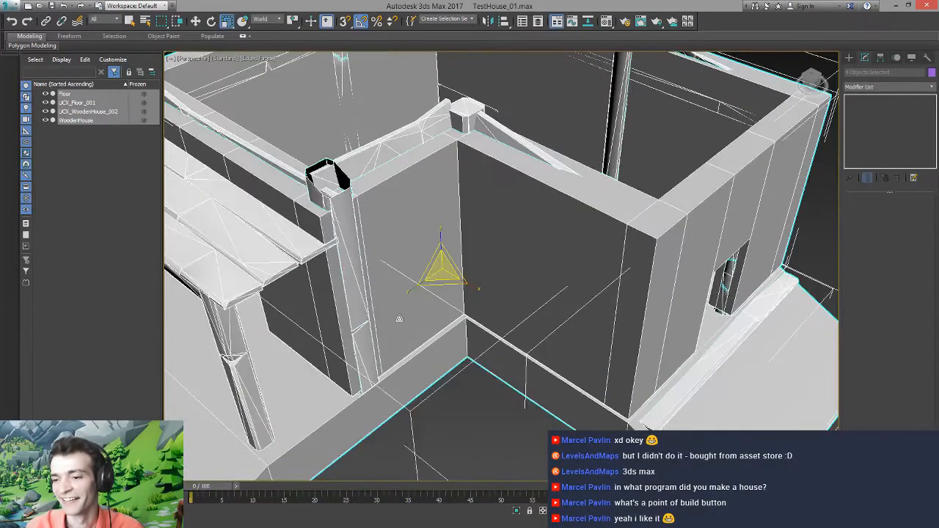
scroll(414, 365, "up", 3)
middle_click_drag(414, 364, 491, 384, "alt")
left_click(441, 371)
scroll(430, 363, "up", 3)
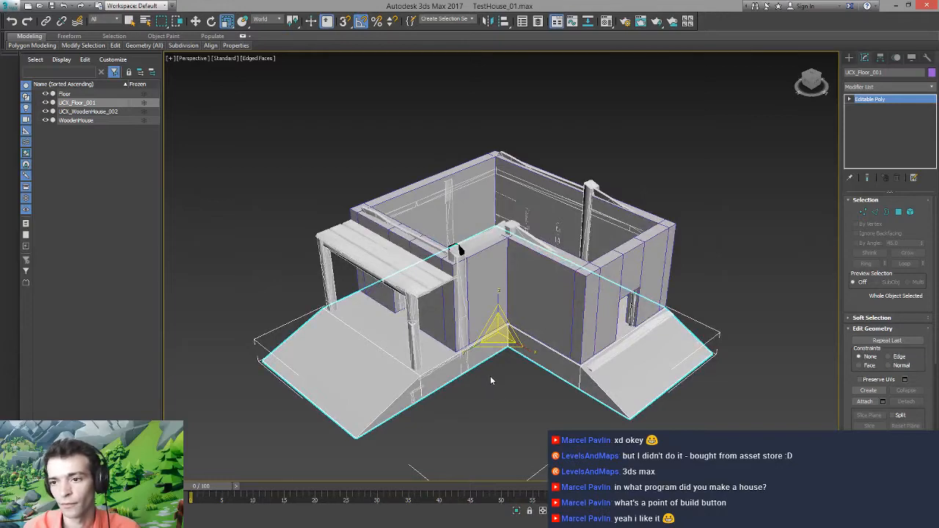
Save the scene as a new file named TestHouse_scale in the IsometricRPG_LowPolyStyle folder
left_click(7, 6)
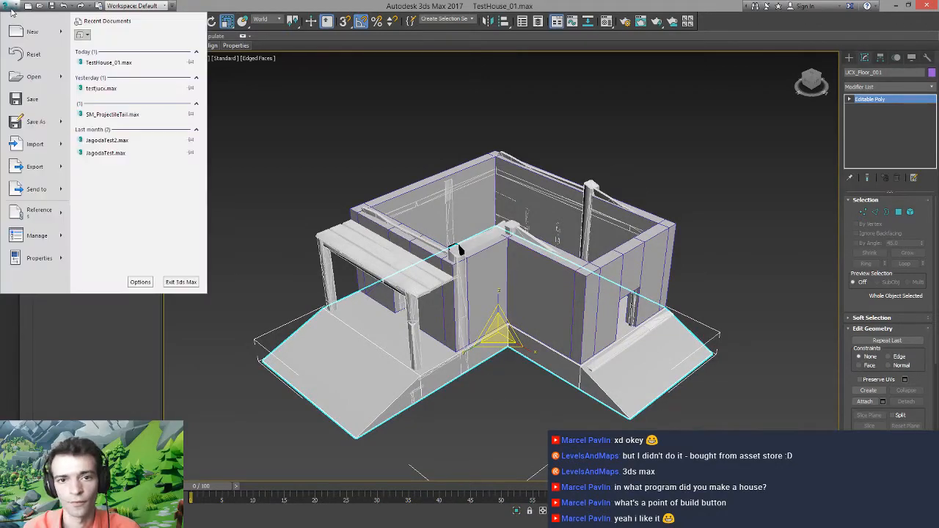
left_click(32, 123)
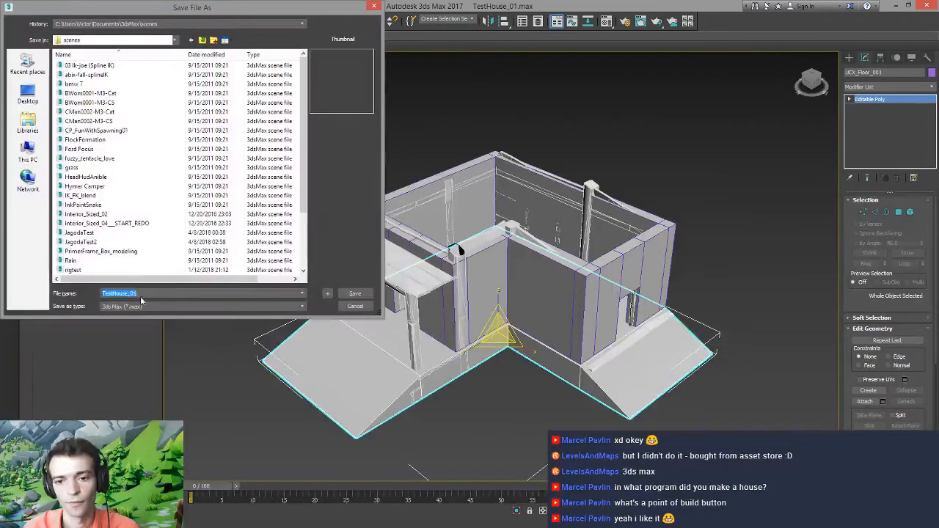
left_click(174, 25)
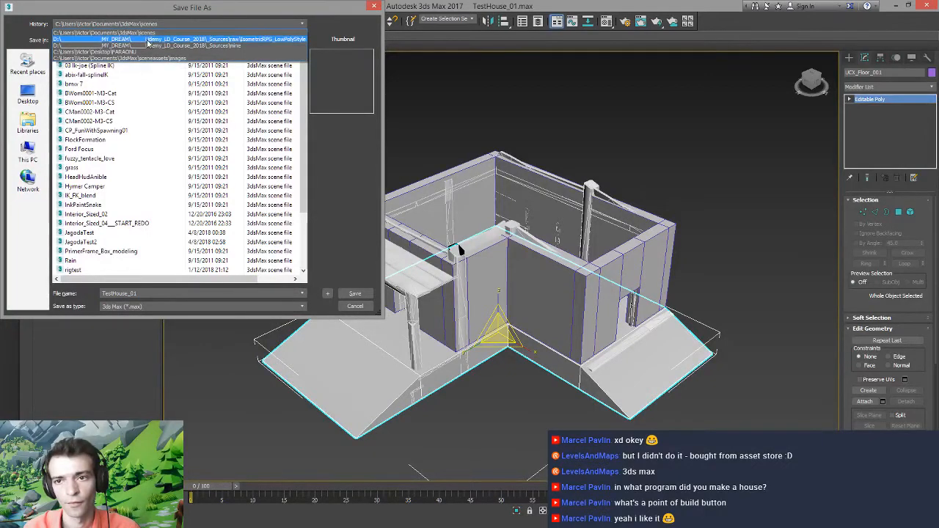
left_click(147, 41)
left_click(82, 74)
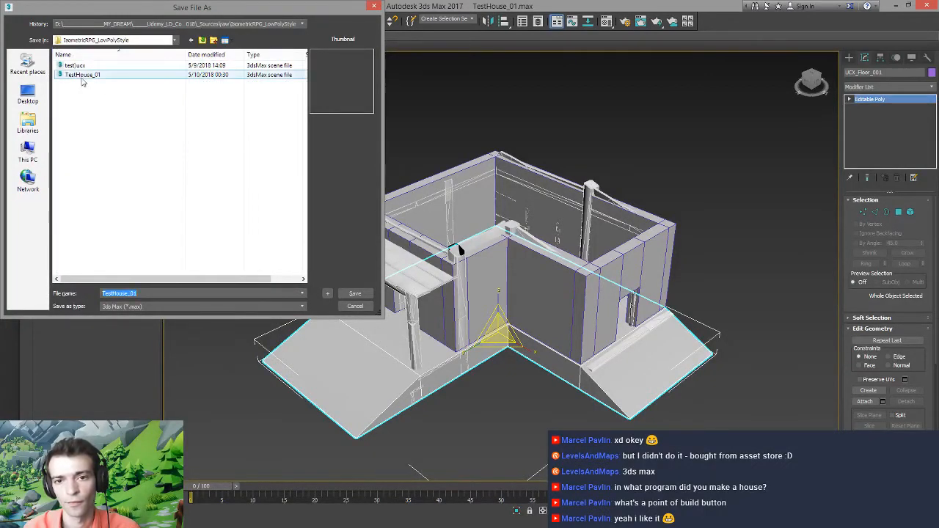
left_click_drag(130, 294, 140, 293)
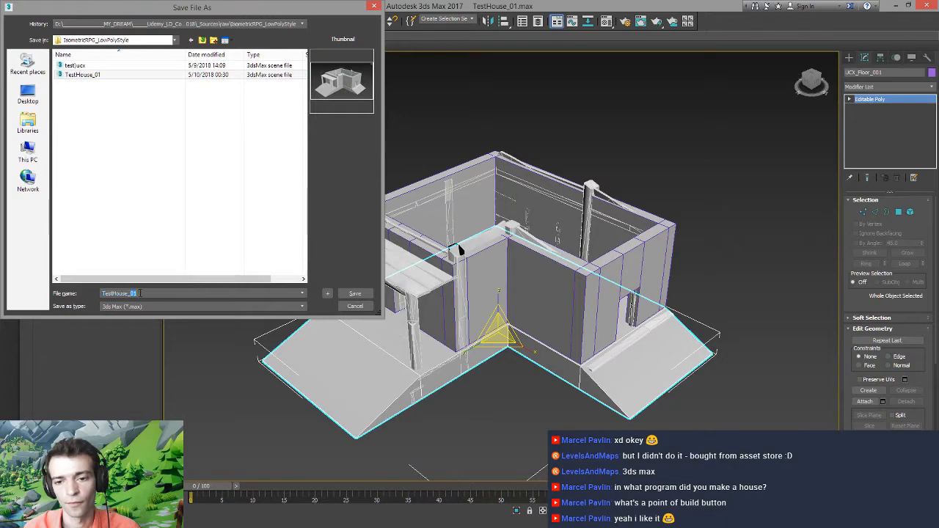
type("scale")
key("Return")
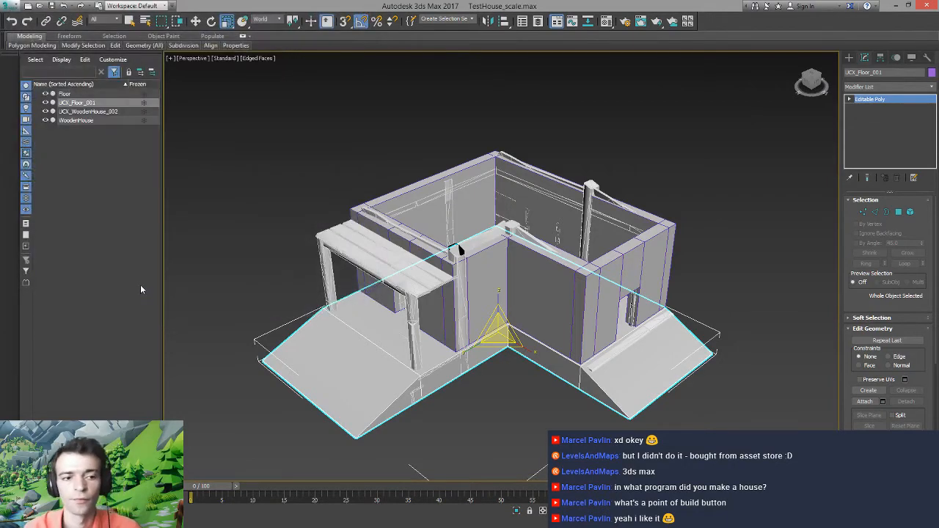
Select the UCX_WoodenHouse_002 collision mesh and examine the enlarged house's walls, doorway and ramps from several angles
middle_click_drag(444, 270, 433, 345, "alt")
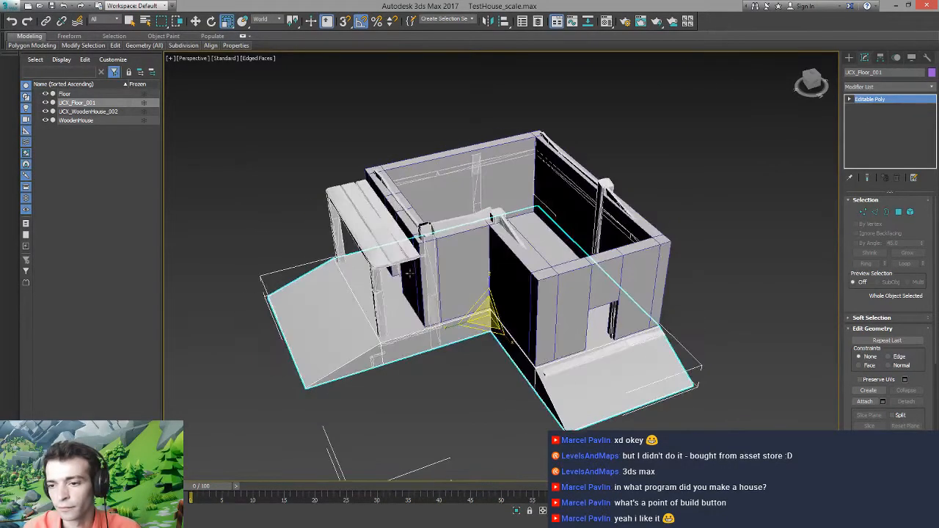
left_click(427, 382)
middle_click_drag(388, 265, 485, 294, "alt")
left_click(467, 281)
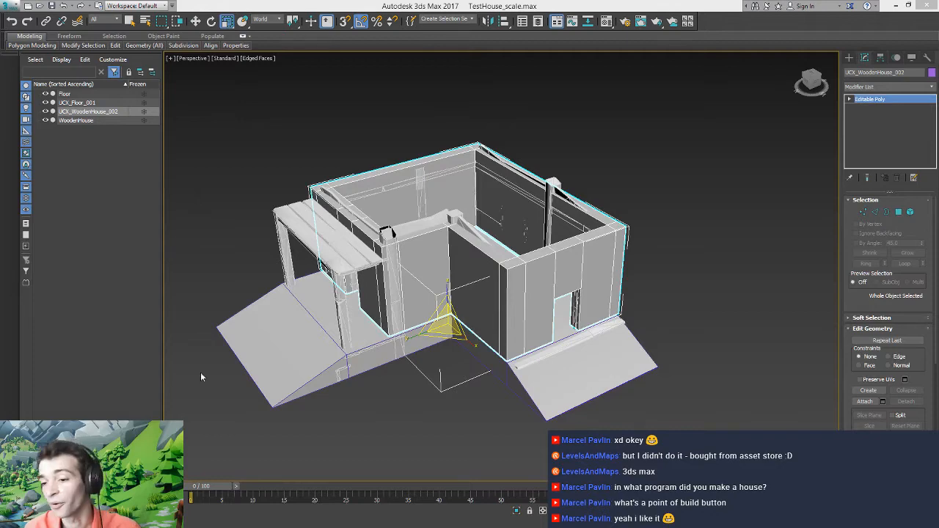
mouse_move(449, 354)
middle_mouse_down("alt")
mouse_move(466, 365)
mouse_move(454, 361)
middle_mouse_up("alt")
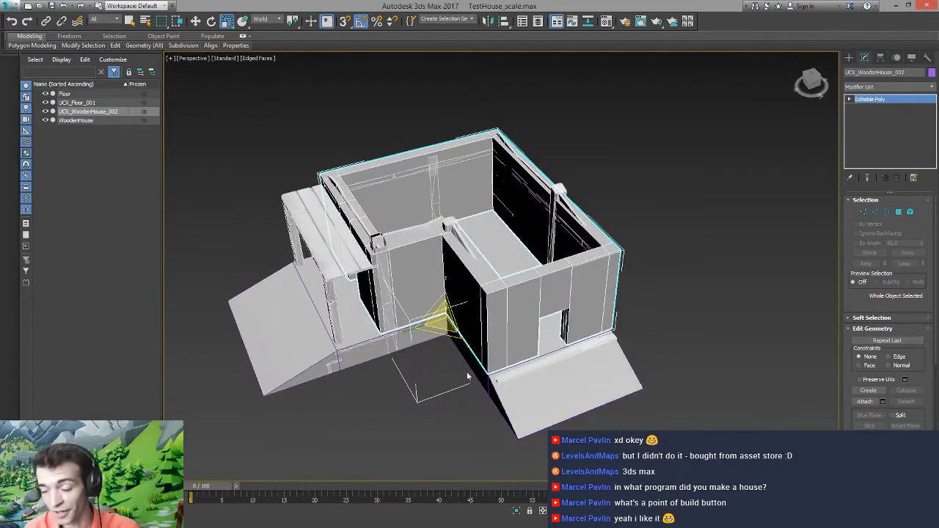
middle_click_drag(538, 305, 494, 352, "alt")
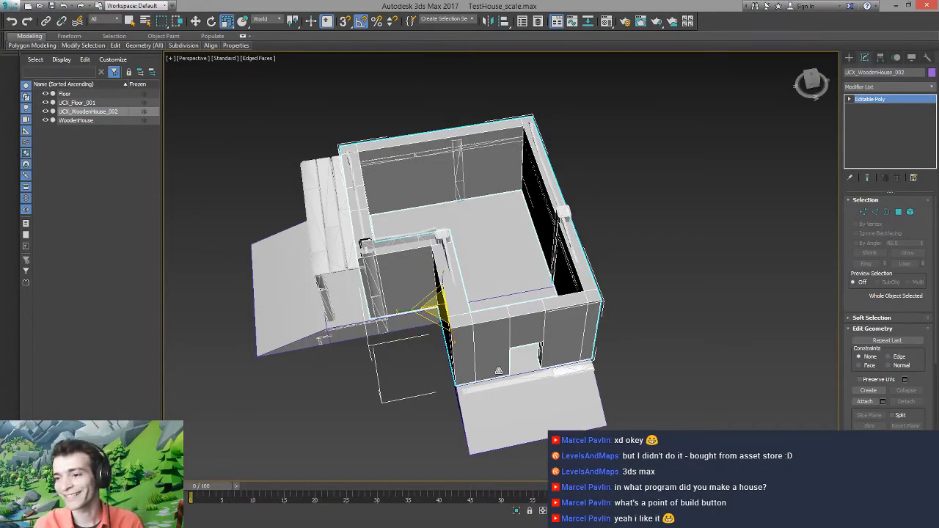
middle_click_drag(512, 343, 534, 326, "alt")
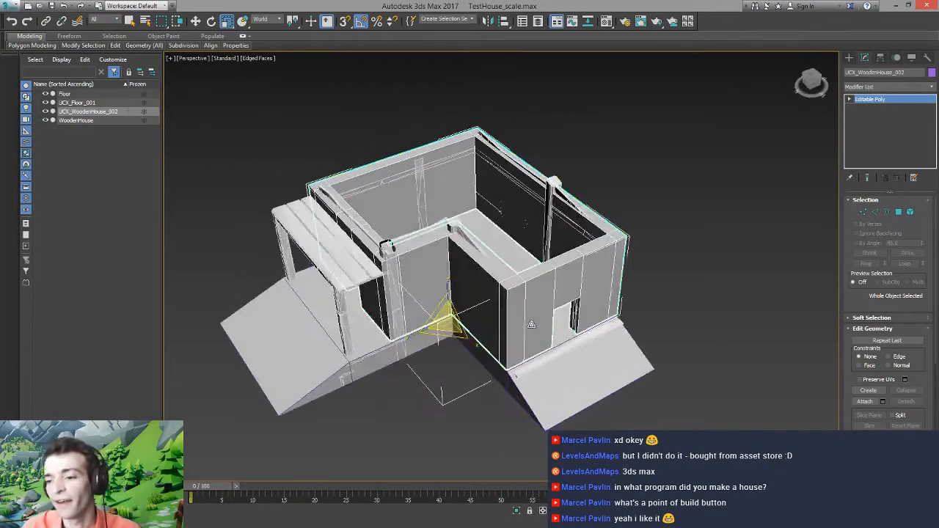
Switch to the Unreal Editor and sketch temporary red arrows along the wooden house's front, side and porch-side walls to indicate their lengths
left_click(898, 7)
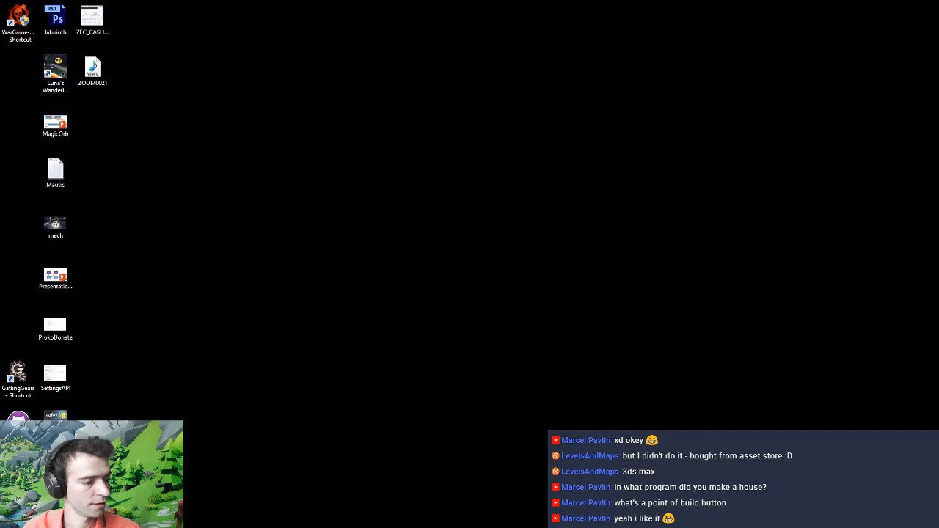
key("alt+Tab")
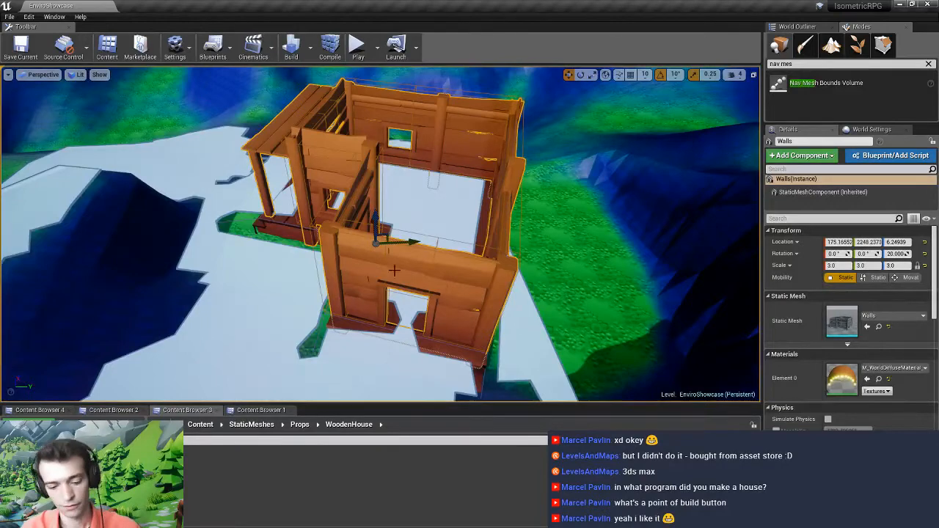
key("ctrl+2")
mouse_move(317, 245)
left_mouse_down()
mouse_move(478, 285)
mouse_move(489, 301)
left_mouse_up()
left_click_drag(331, 232, 323, 257)
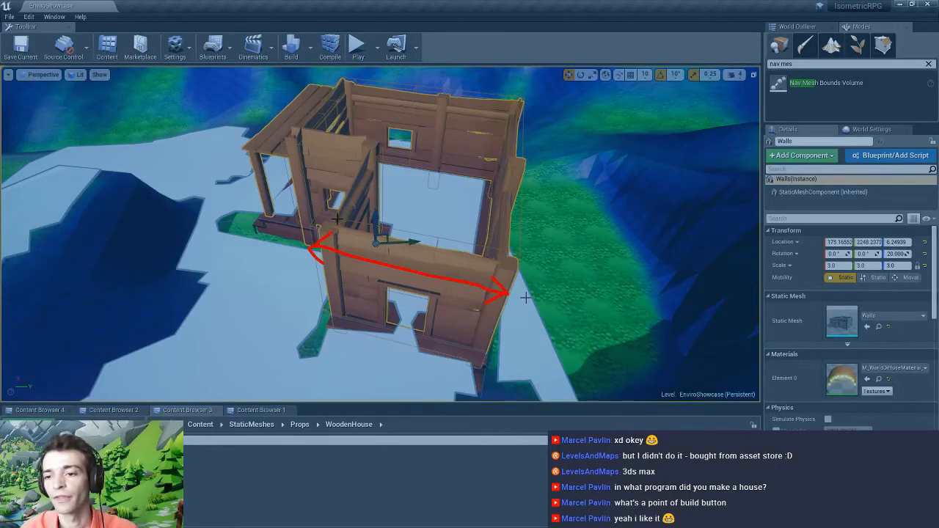
left_click_drag(337, 219, 377, 153)
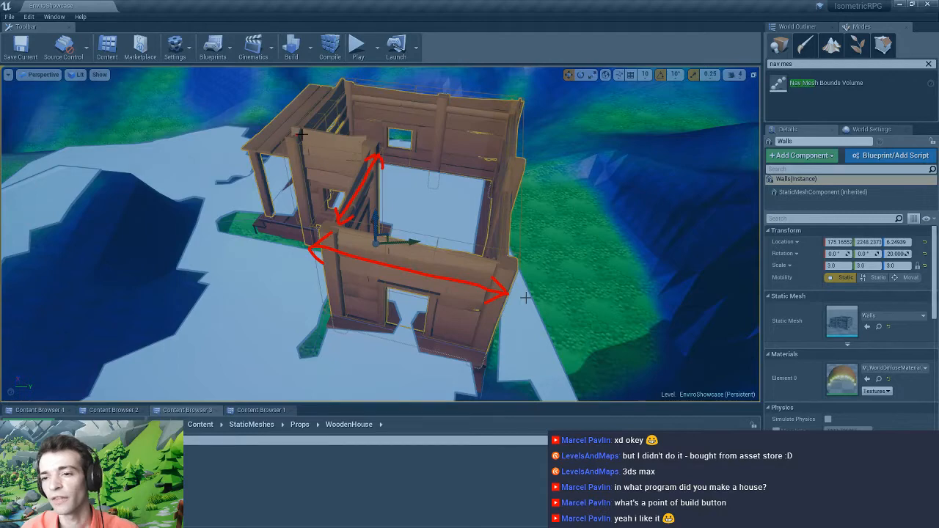
left_click_drag(300, 133, 369, 140)
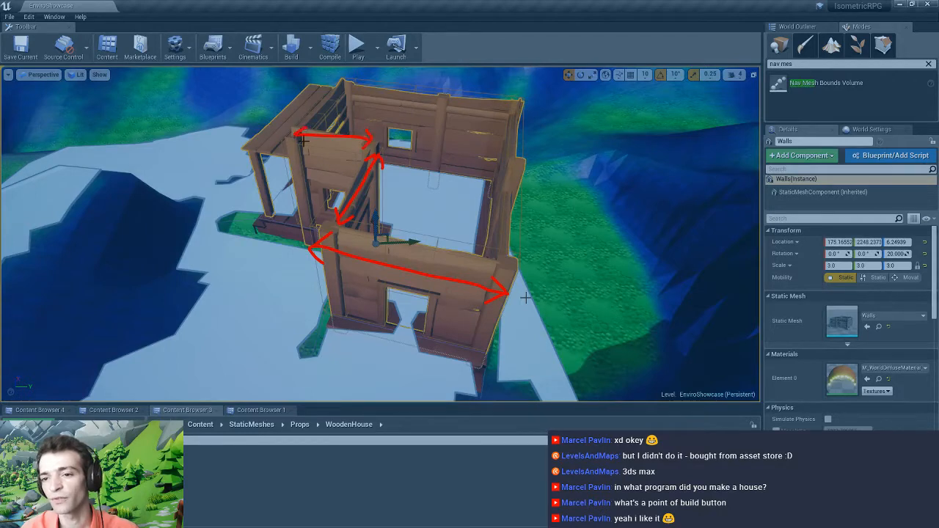
key("Escape")
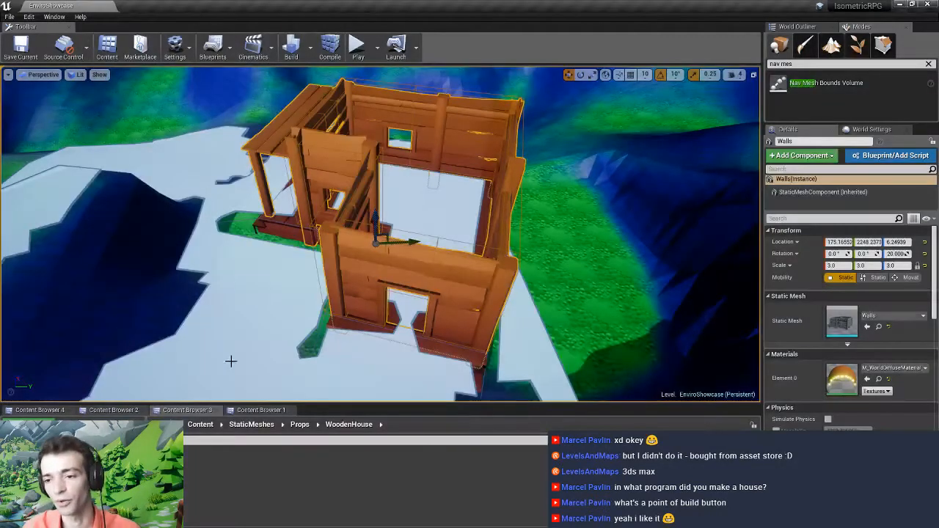
Playtest the level by running the character to the house's front doorway, and hide the navigation mesh overlay in the editor
right_click_drag(296, 298, 316, 292)
key("alt+p")
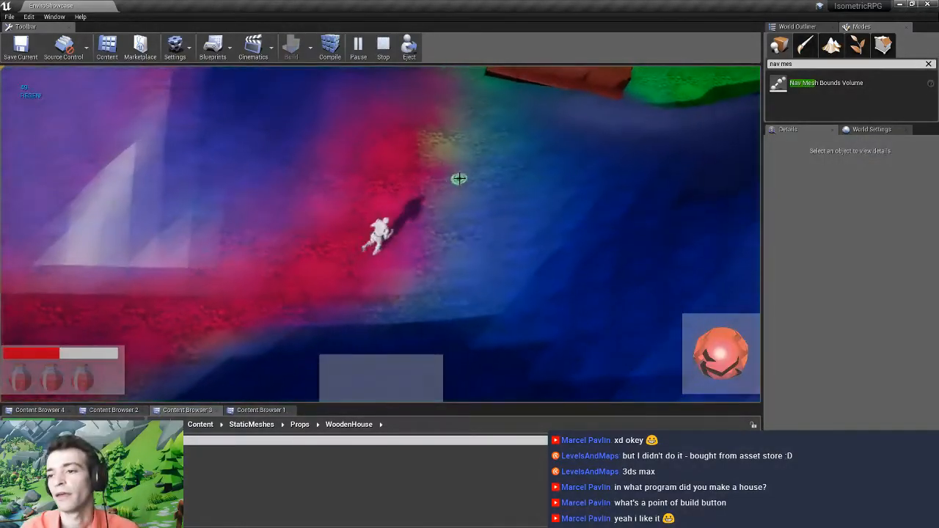
mouse_move(459, 179)
left_mouse_down()
mouse_move(455, 160)
mouse_move(440, 159)
mouse_move(417, 170)
mouse_move(414, 186)
mouse_move(406, 157)
mouse_move(321, 295)
mouse_move(436, 224)
mouse_move(442, 279)
mouse_move(342, 164)
mouse_move(266, 147)
mouse_move(317, 197)
mouse_move(269, 216)
mouse_move(501, 265)
mouse_move(418, 261)
mouse_move(430, 326)
mouse_move(374, 305)
mouse_move(338, 272)
mouse_move(365, 290)
mouse_move(355, 287)
left_mouse_up()
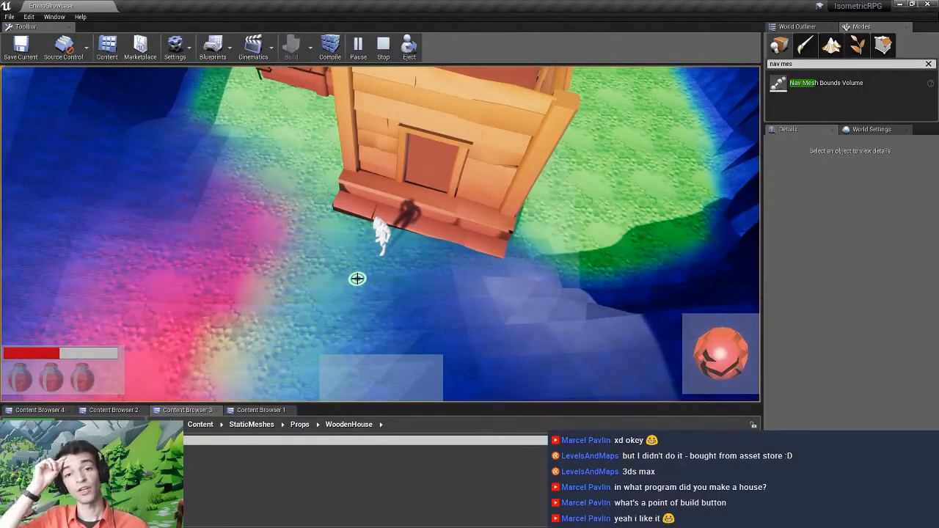
key("Escape")
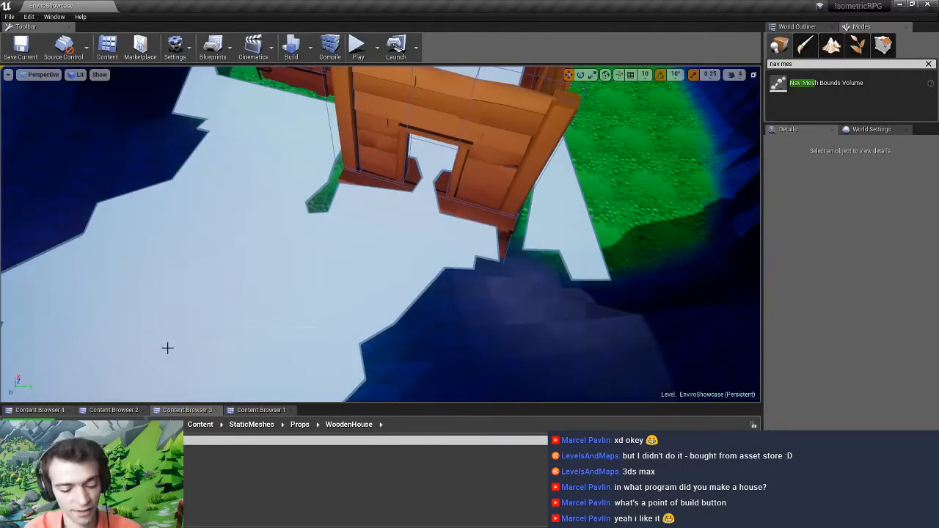
right_click_drag(218, 341, 224, 312)
key("p")
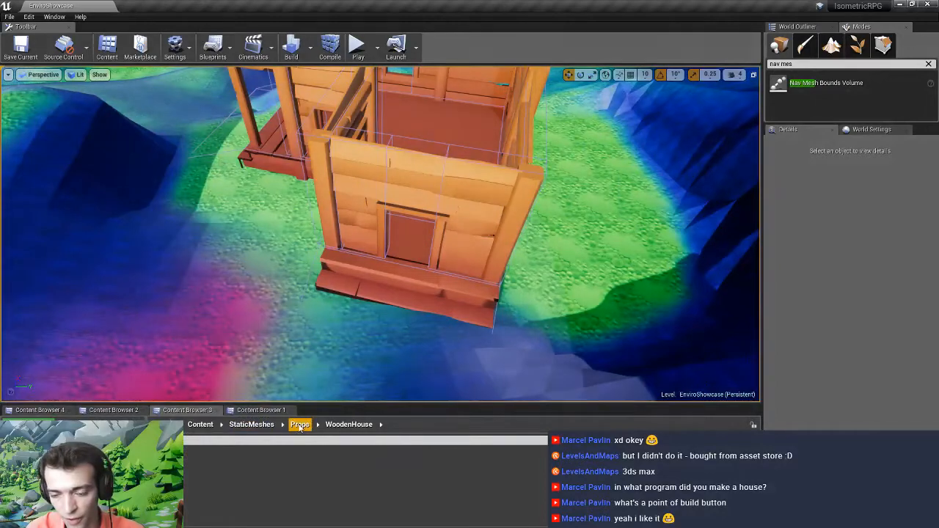
Place a CHAR_Troll from the Blueprints/Enemies folder on the floor inside the wooden house and save the level
left_click(110, 410)
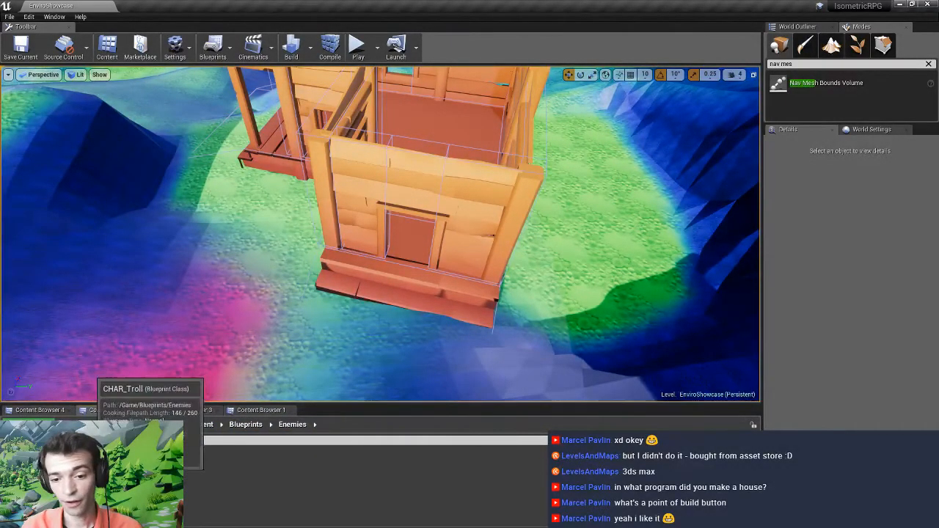
left_click_drag(110, 451, 449, 128)
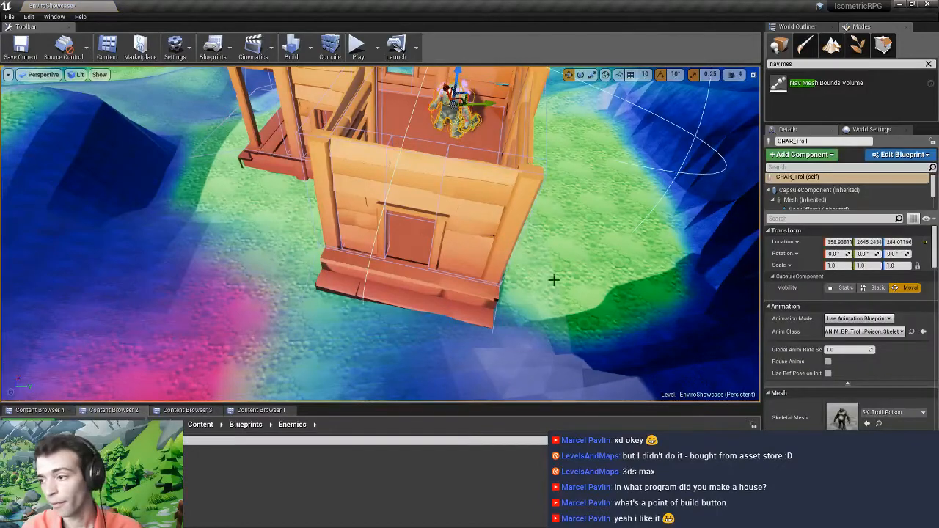
left_click(883, 415)
left_click(883, 415)
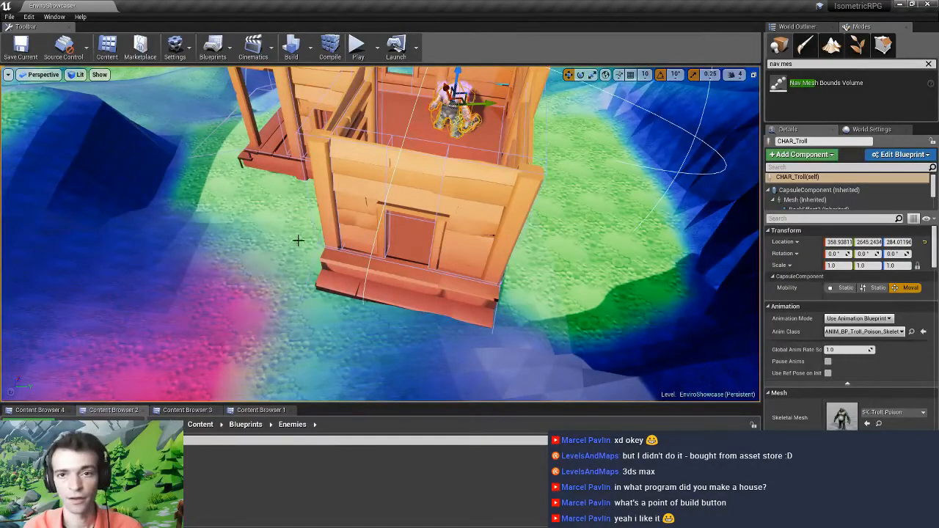
right_click_drag(293, 233, 315, 234)
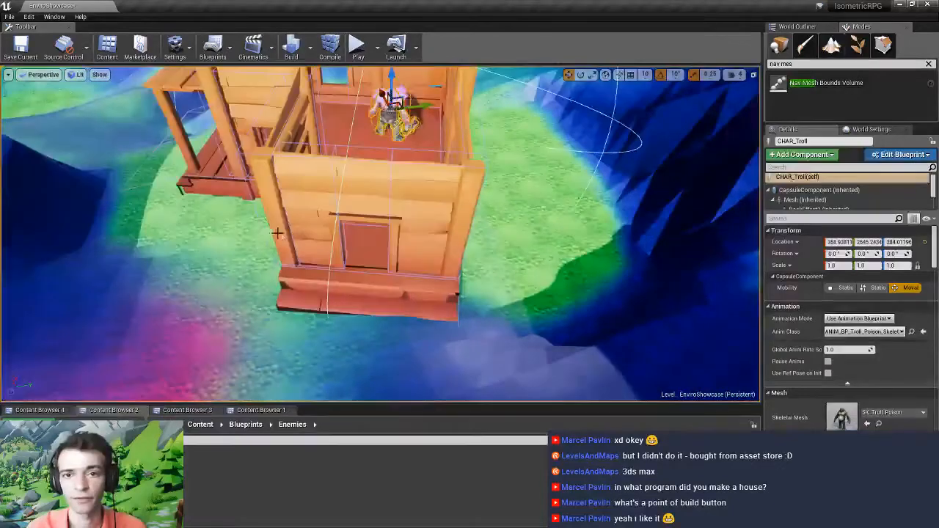
key("ctrl+s")
mouse_move(365, 193)
right_mouse_down()
mouse_move(351, 191)
mouse_move(367, 199)
right_mouse_up()
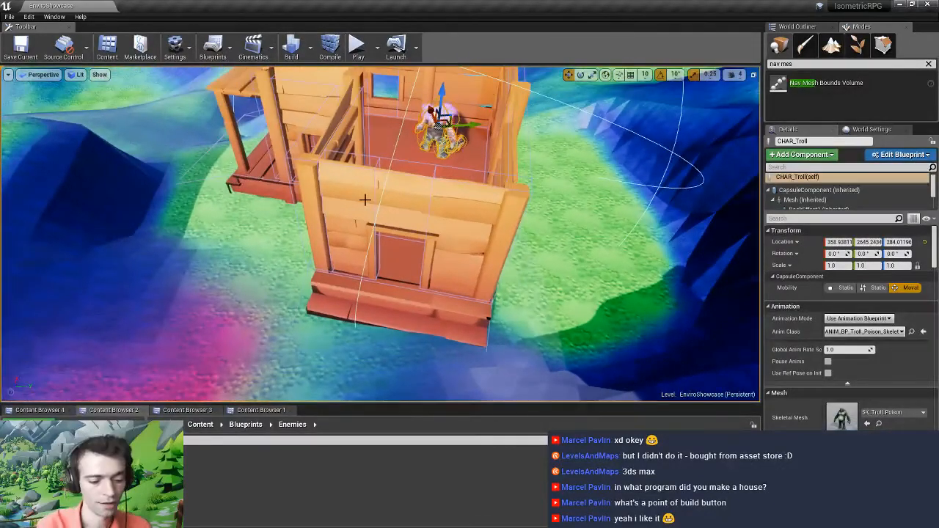
Playtest the troll's navigation by moving the character around the house's front and porch side
key("alt+p")
left_click_drag(477, 179, 387, 266)
left_click_drag(330, 278, 421, 248)
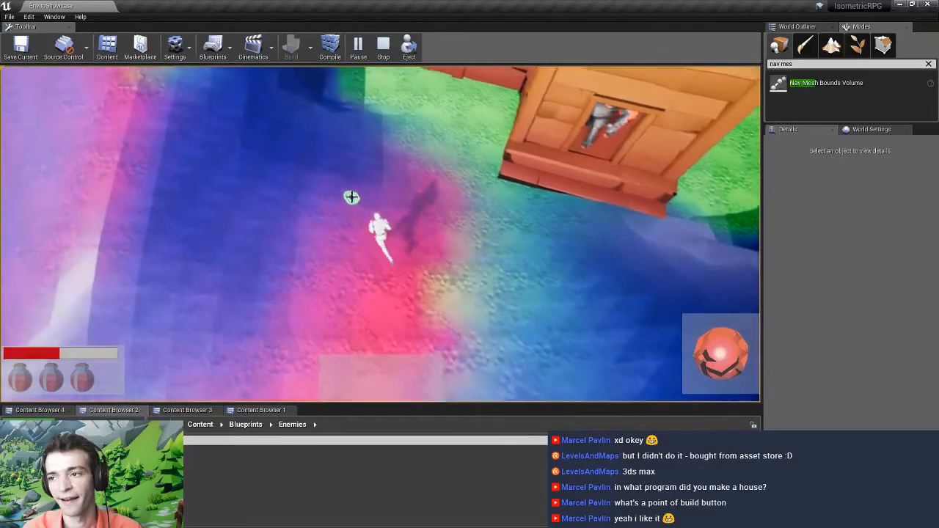
left_click_drag(352, 196, 373, 210)
left_click_drag(431, 173, 396, 234)
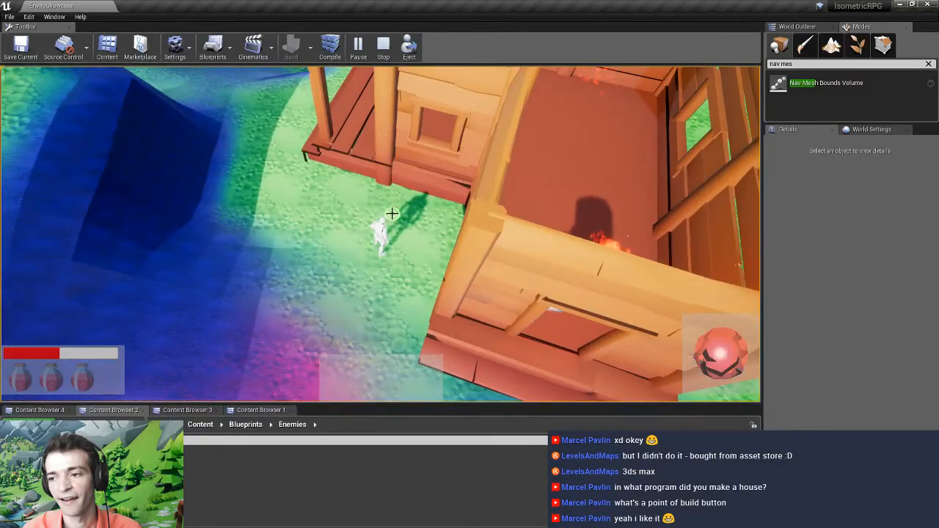
left_click_drag(357, 194, 374, 224)
left_click_drag(400, 342, 361, 287)
key("Escape")
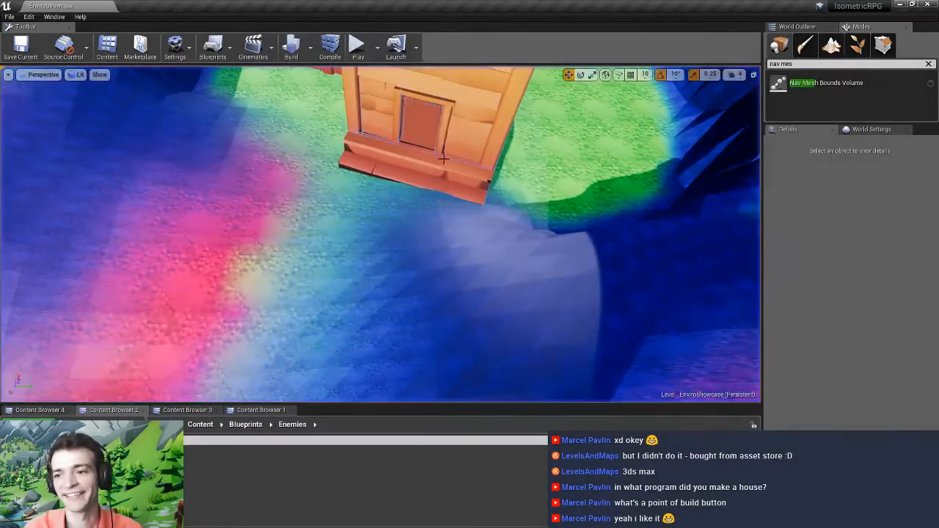
Select the CHAR_Troll inside the house and hide the volume outlines in the viewport
key("w")
right_click_drag(396, 179, 396, 144)
left_click(424, 221)
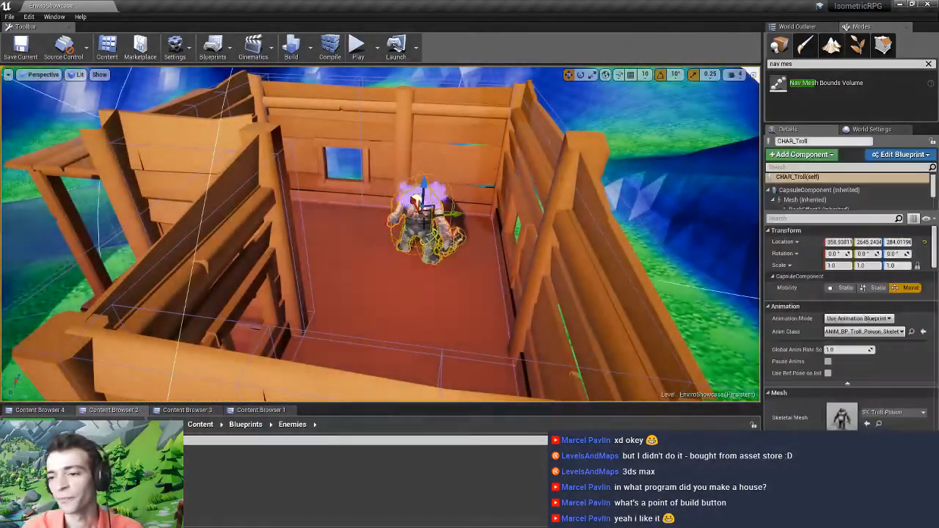
left_click(100, 76)
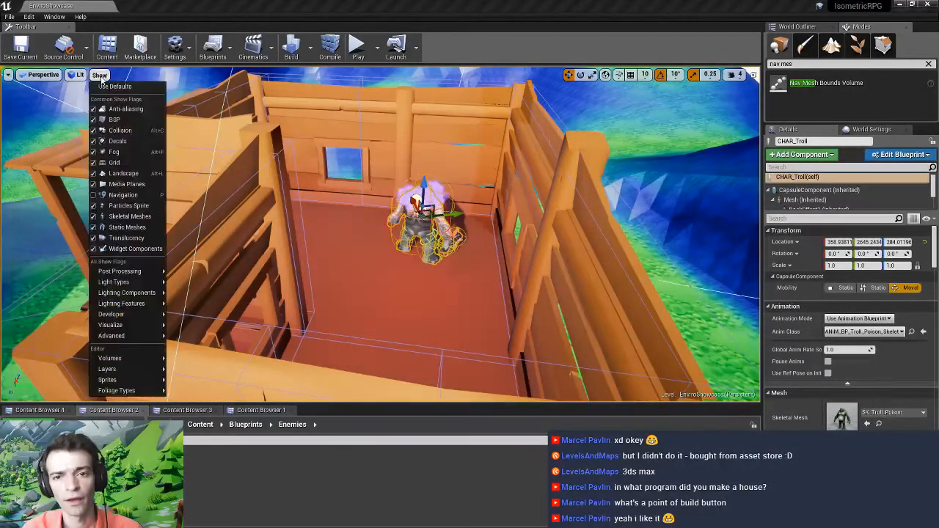
left_click(398, 5)
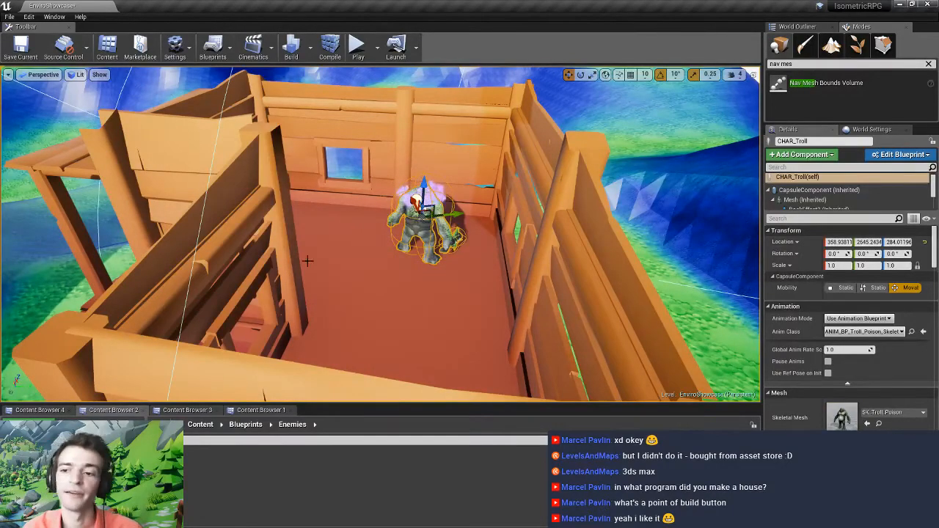
key("s")
right_click_drag(307, 261, 333, 261)
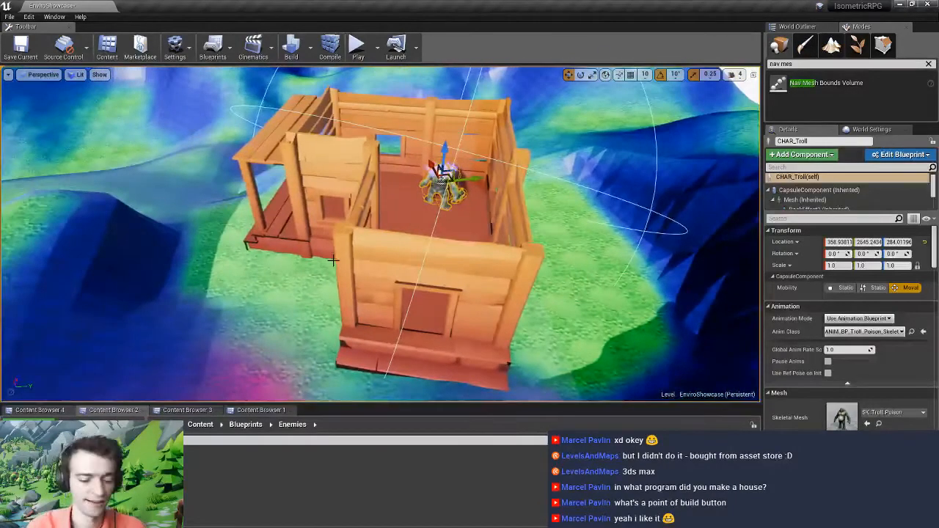
Playtest again by leading the character past the front doorway to see whether the troll can get out
key("alt+p")
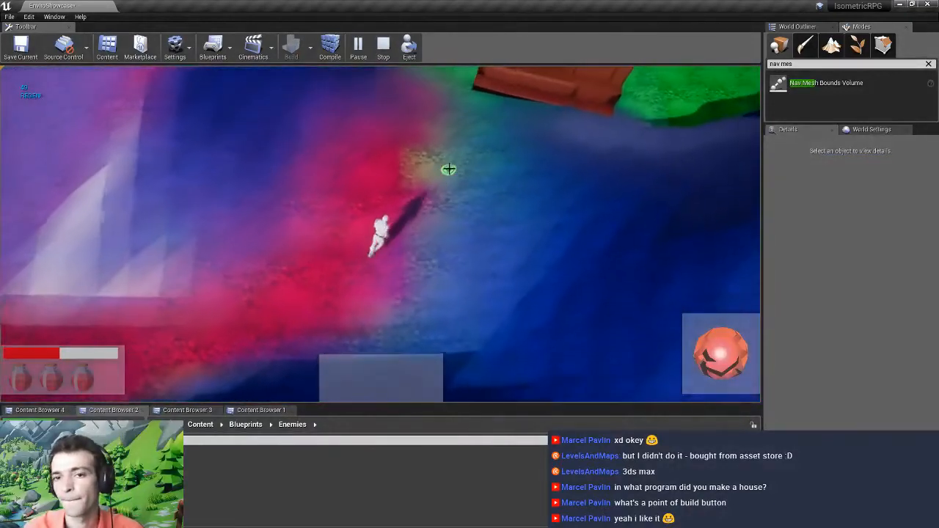
left_click_drag(454, 165, 357, 276)
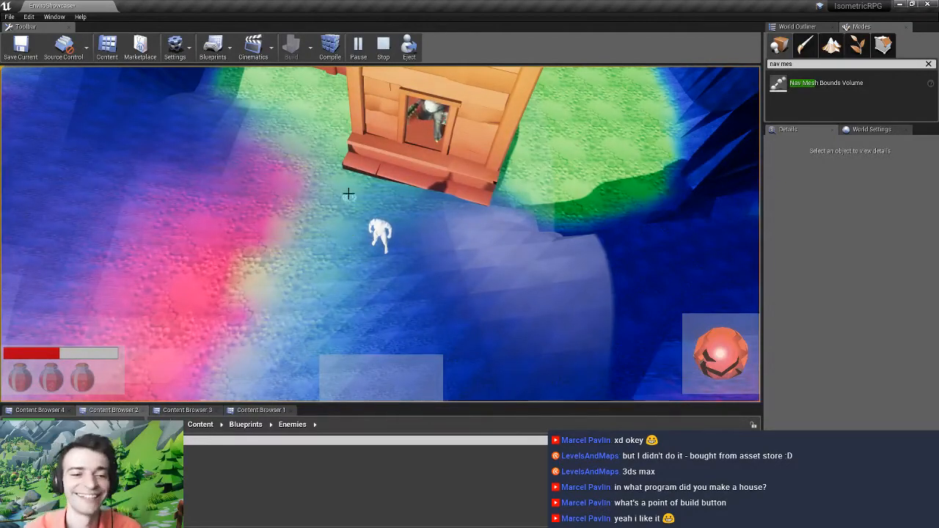
left_click(326, 351)
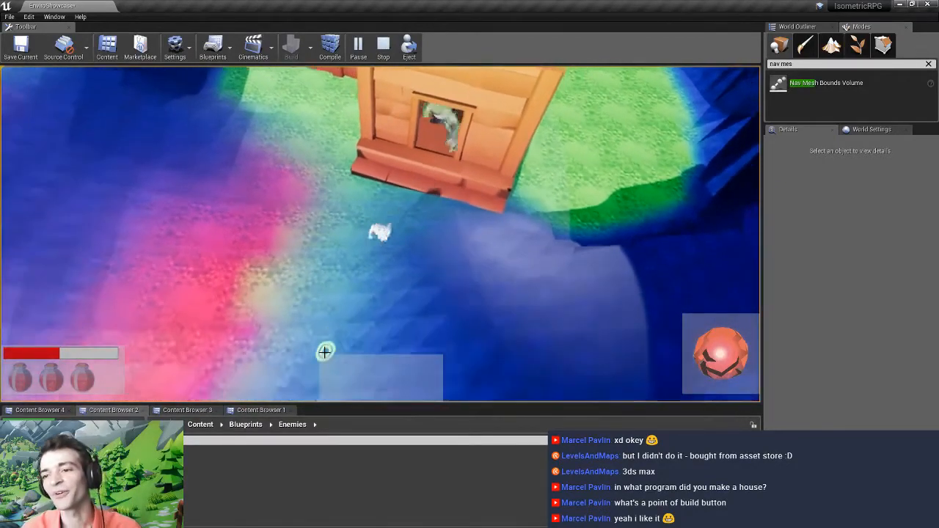
key("Escape")
Select the house's walls and floor together and set their scale to 4
right_click_drag(342, 266, 394, 215)
left_click(323, 295)
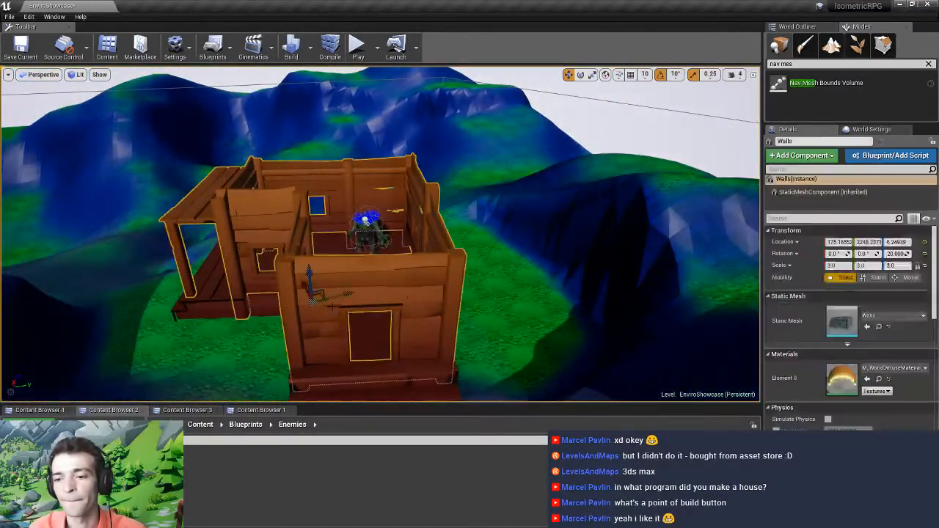
left_click(265, 305, "ctrl")
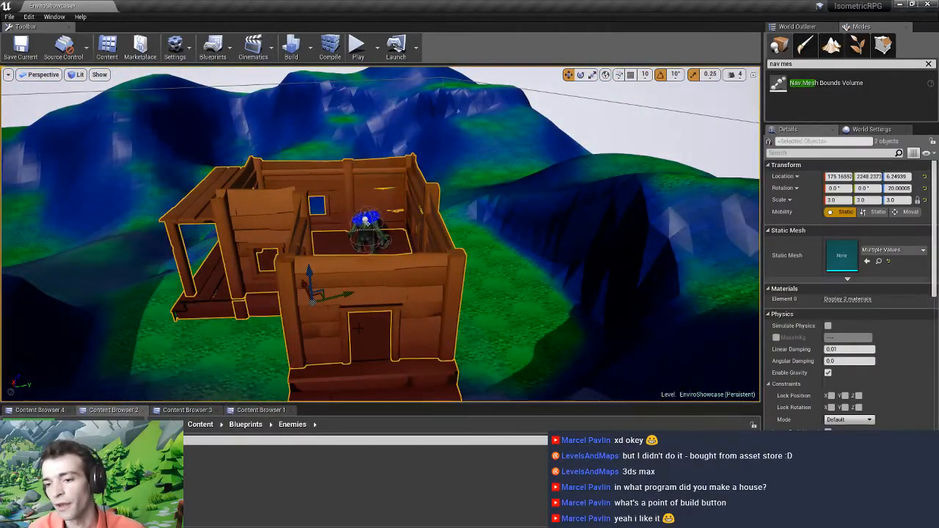
right_click_drag(266, 304, 206, 308)
key("r")
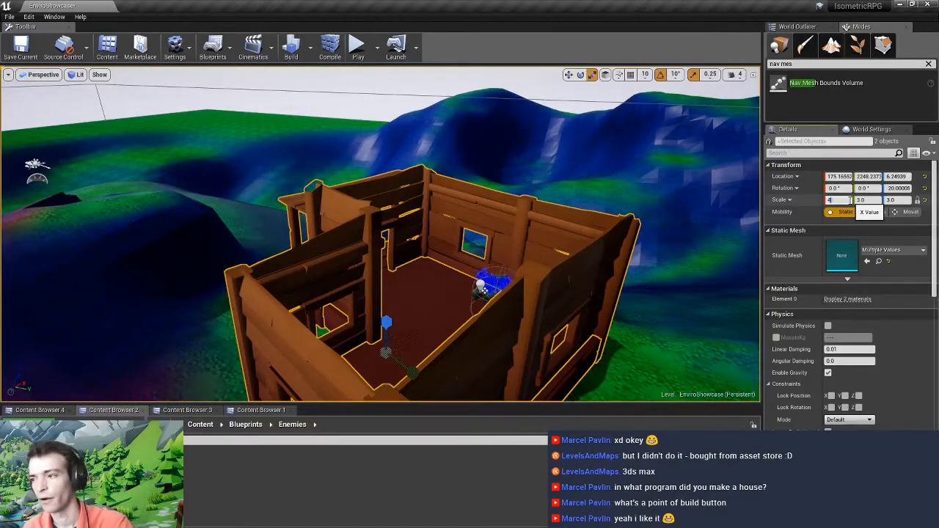
left_click(851, 199)
type("4")
key("Return")
Adjust the CHAR_Troll's height to the enlarged house's floor and check the navigation mesh overlay
right_click_drag(390, 289, 419, 311)
left_click(400, 240)
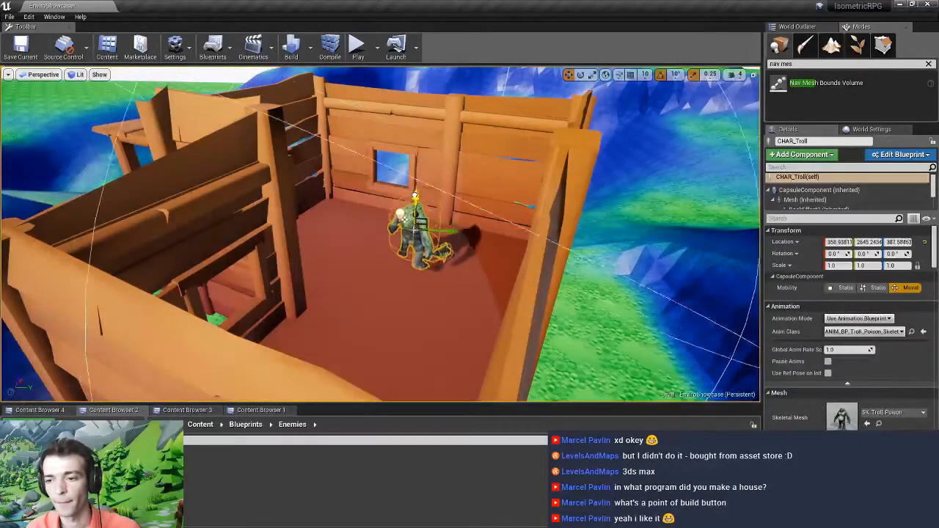
left_click_drag(416, 194, 415, 205)
right_click_drag(416, 205, 371, 303)
key("p")
key("p")
Playtest the enlarged house by leading the character to the front doorway and away again to lure the troll outside
key("alt+p")
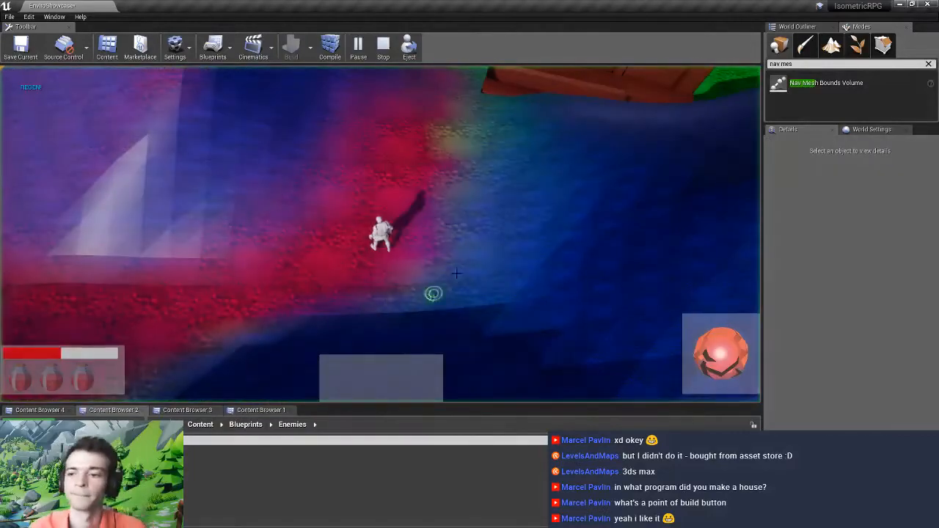
left_click_drag(521, 126, 483, 162)
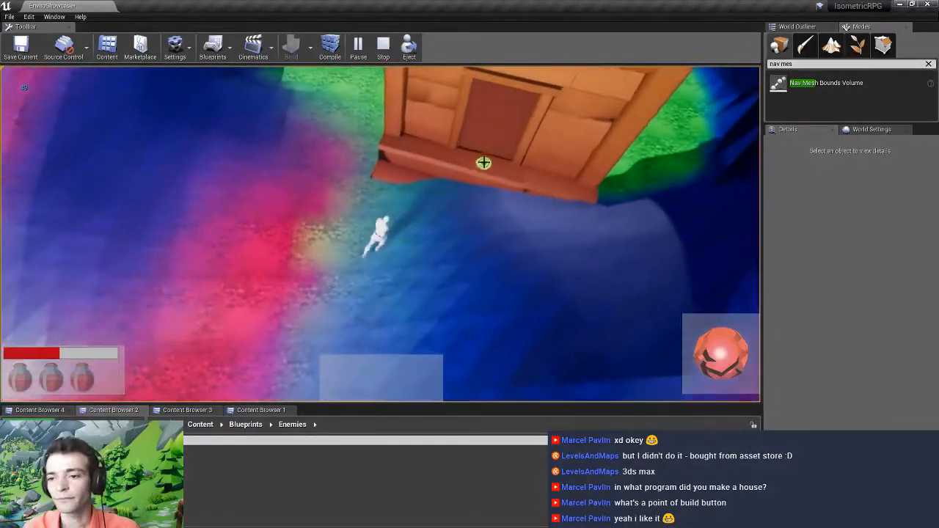
left_click_drag(417, 183, 310, 293)
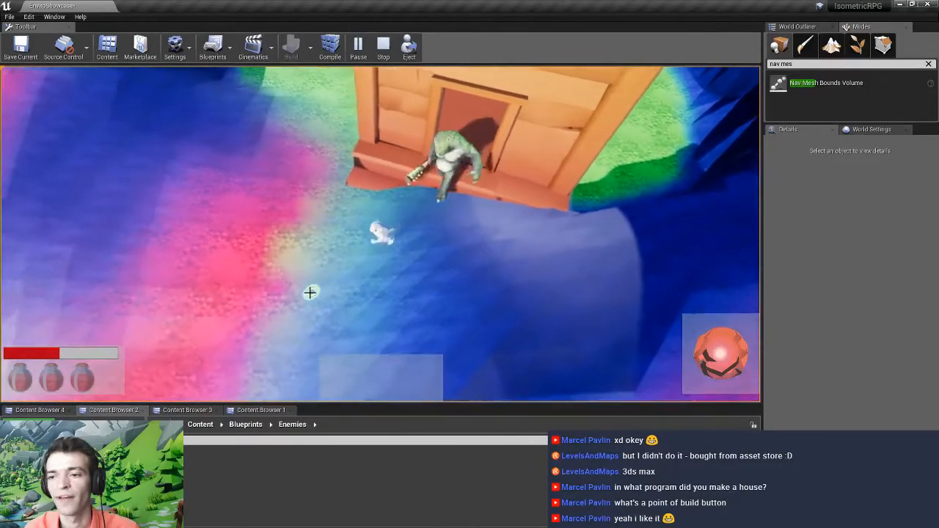
left_click(288, 293)
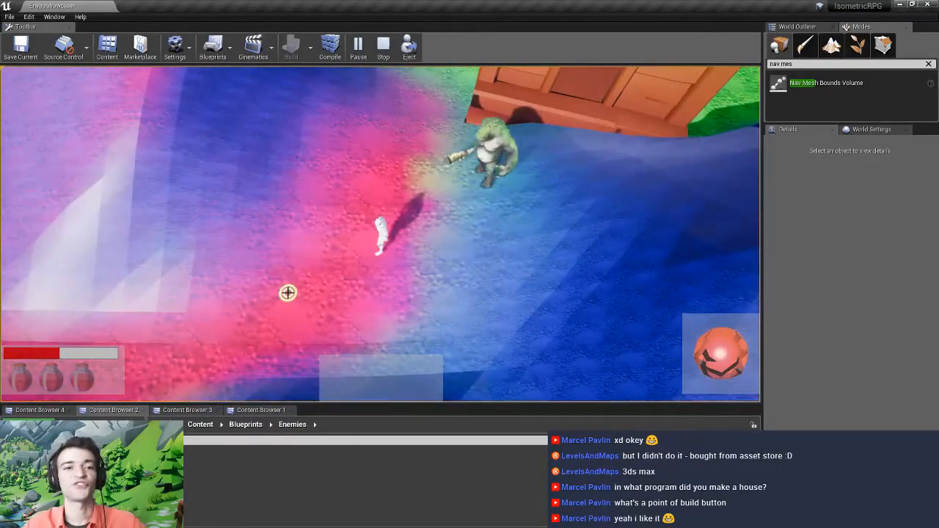
left_click(250, 276)
Fight the troll in front of the house with orb balls, walk back toward the doorway, and end the playtest
right_click(433, 197)
left_click(422, 295)
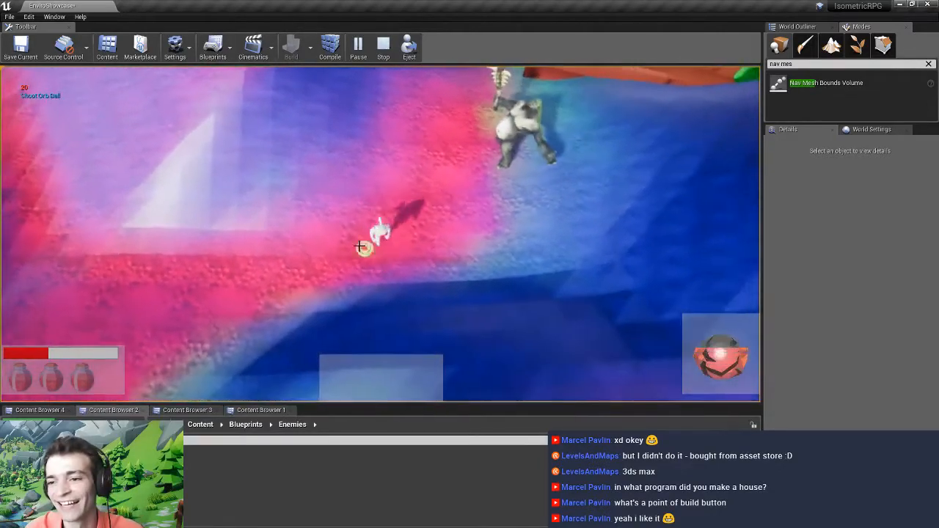
left_click(470, 174)
right_click(450, 239)
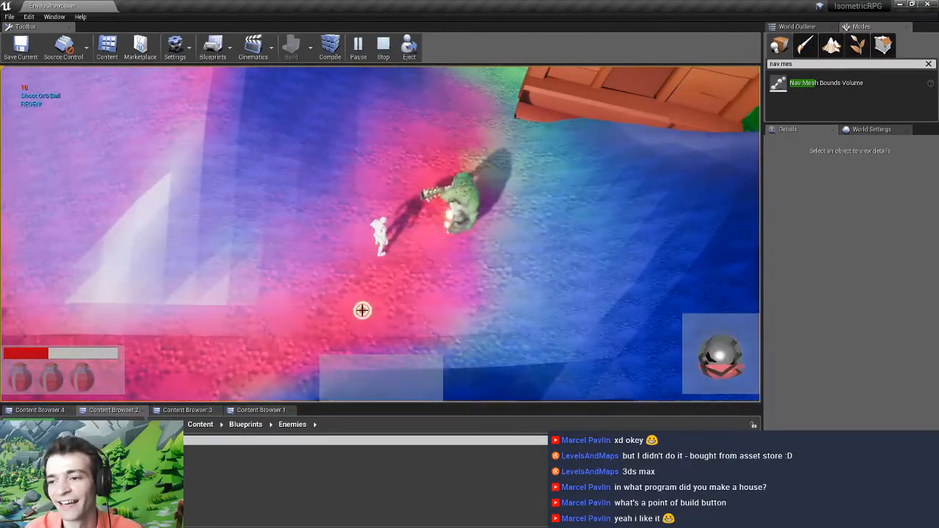
right_click(430, 219)
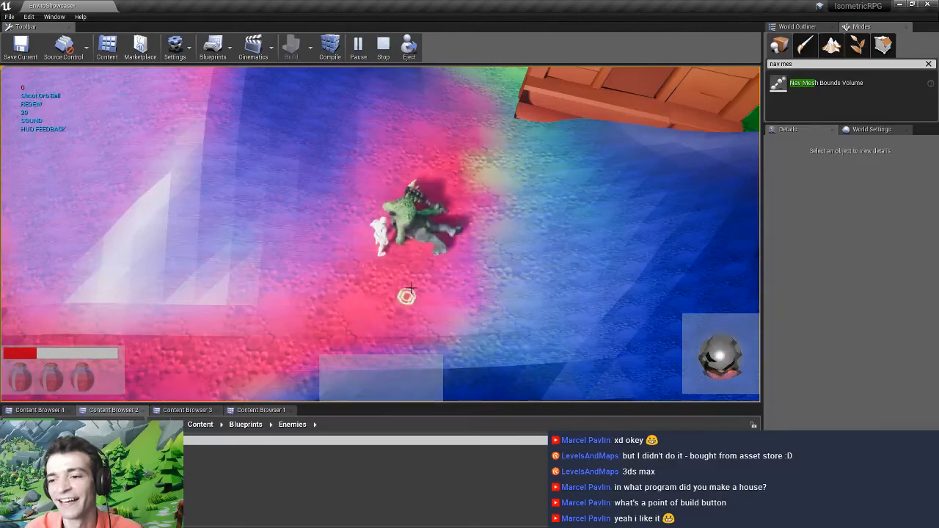
left_click_drag(434, 279, 431, 229)
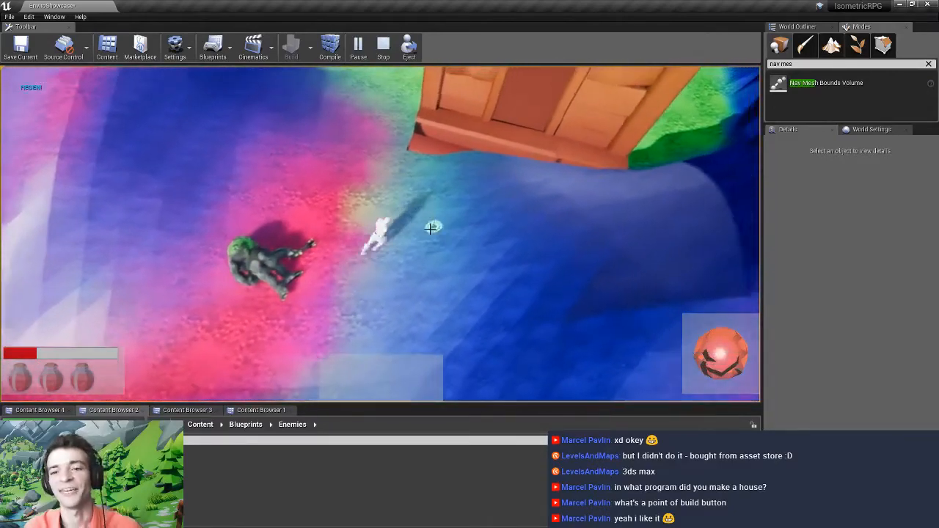
key("Escape")
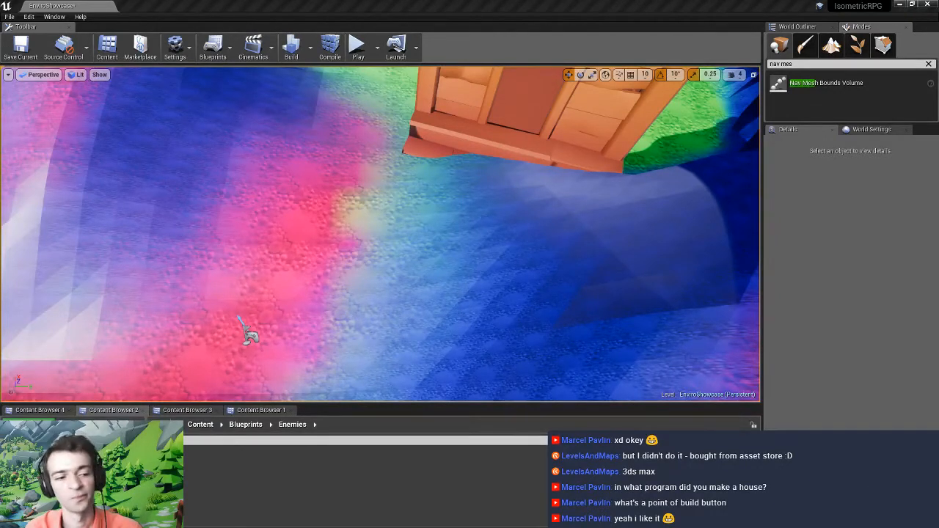
Switch to the TestHouse_scale.max scene in 3ds Max and clear the current object selection
left_click(901, 5)
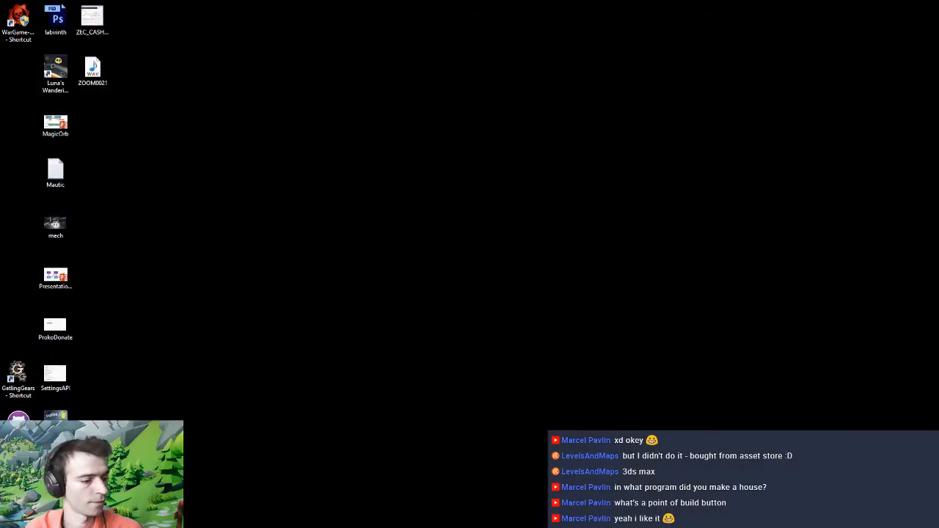
key("alt+Tab")
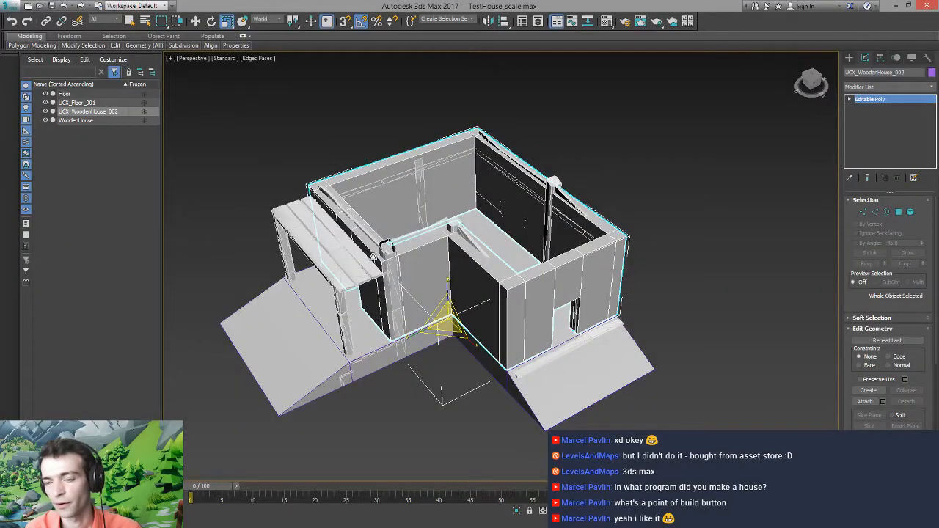
right_click(379, 397)
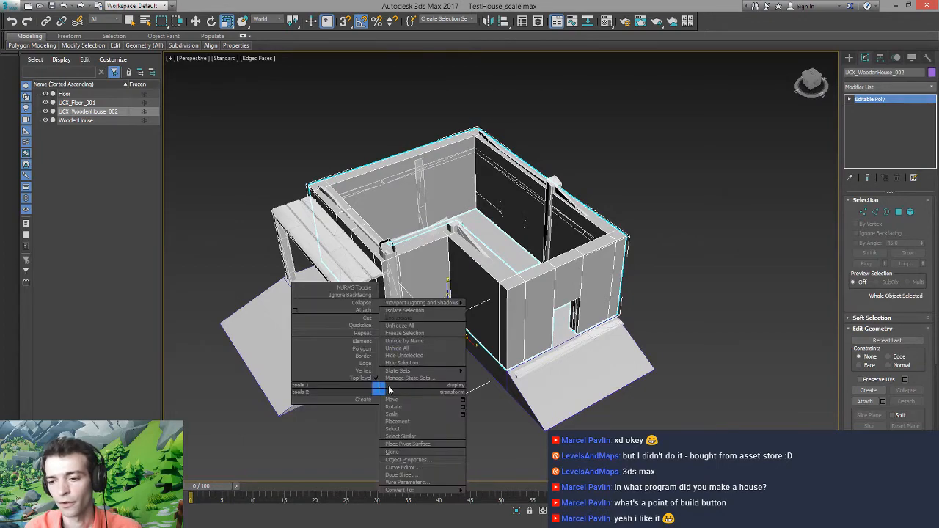
left_click(338, 448)
middle_click_drag(420, 389, 433, 359)
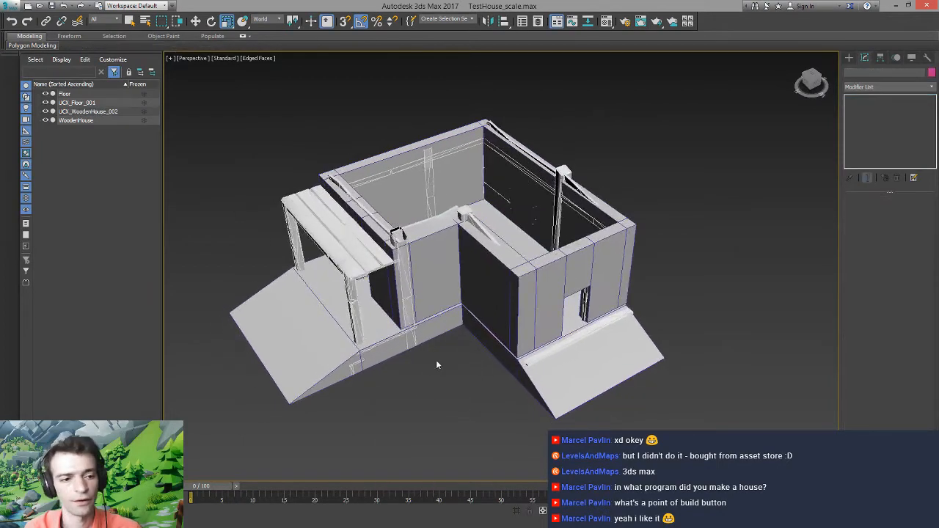
left_click(436, 365)
left_click(340, 361)
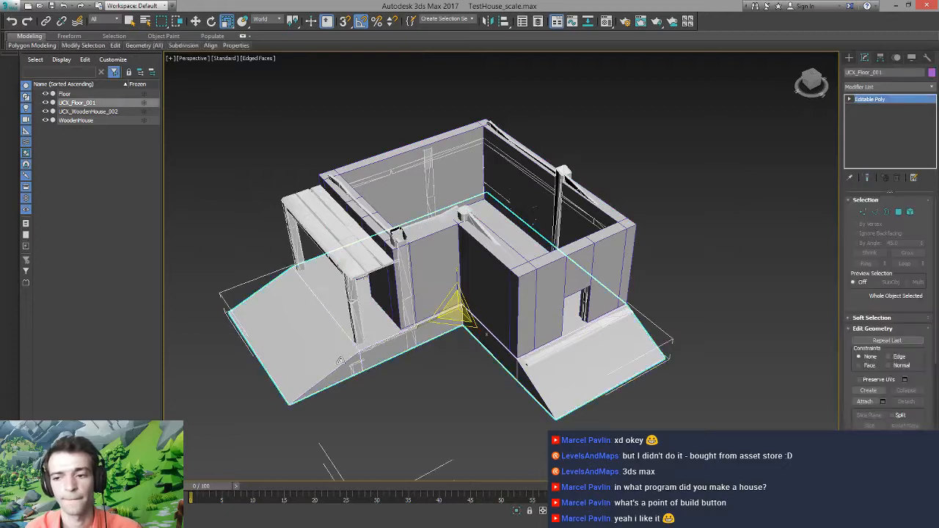
left_click(411, 364)
Select all the house and collision objects, scale them uniformly to 400 percent, and deselect them
key("ctrl+a")
scroll(411, 365, "down", 5)
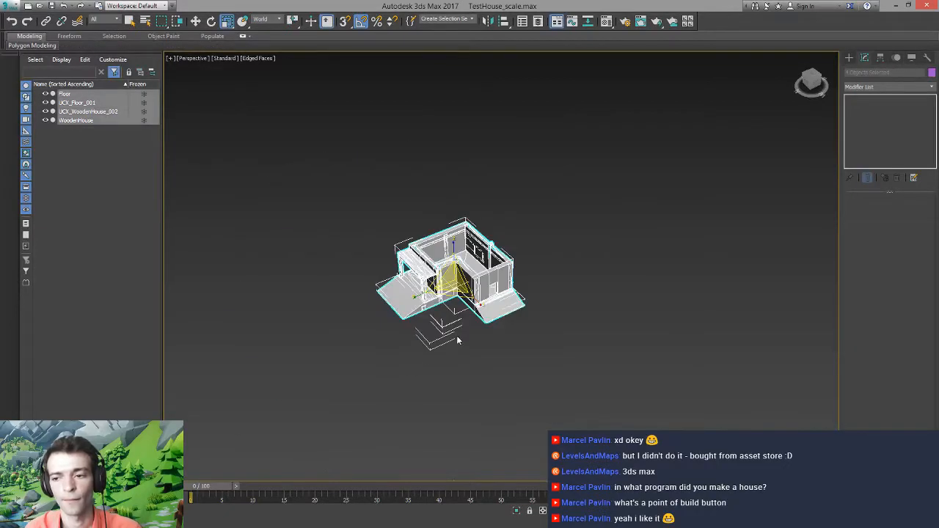
right_click(226, 22)
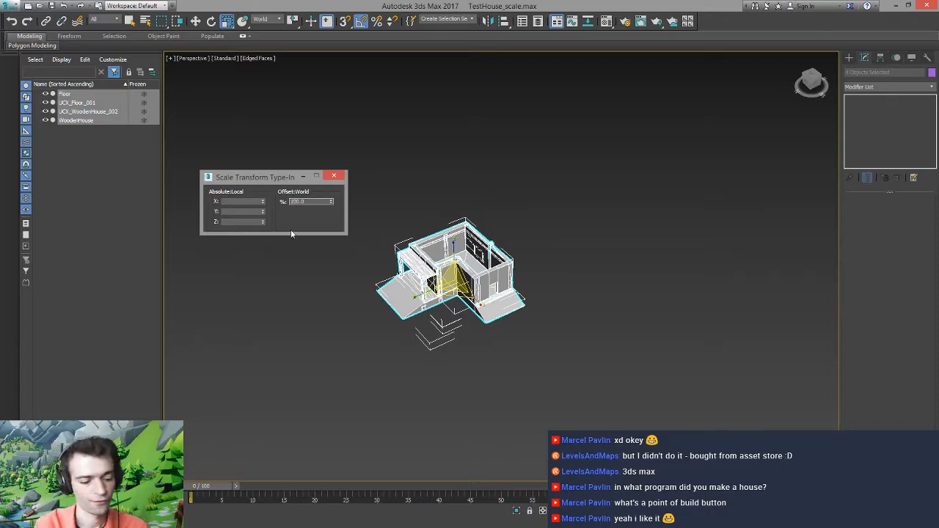
type("400")
key("Return")
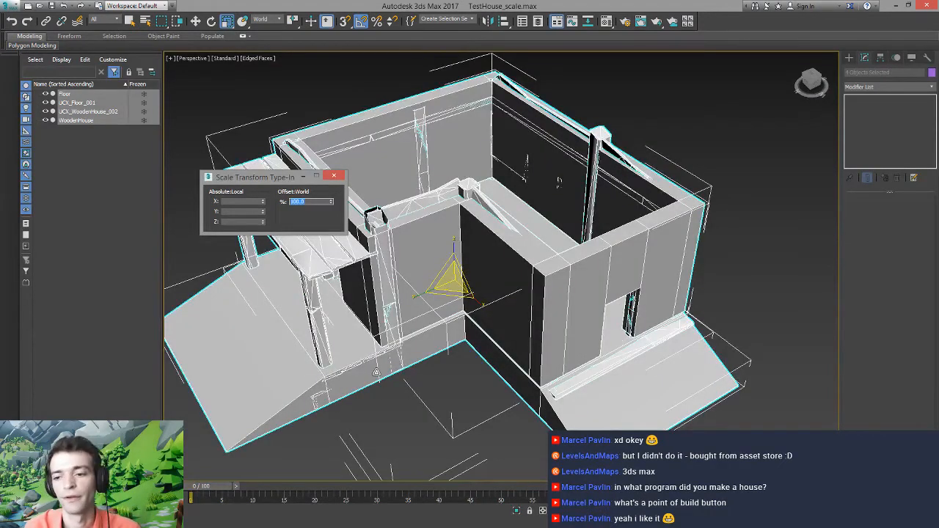
left_click(377, 424)
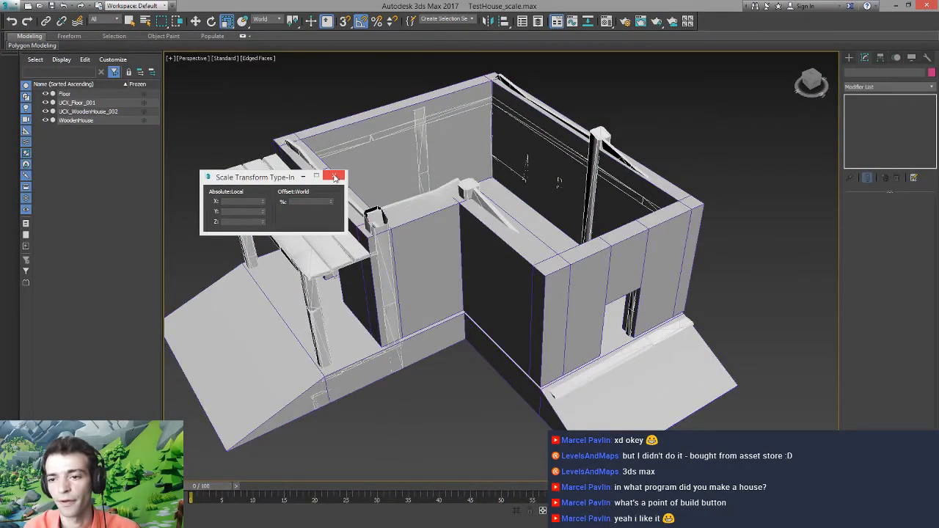
key("F12")
Hide the UCX_WoodenHouse_002 and UCX_Floor_001 collision meshes to expose the detailed house model
middle_click_drag(381, 376, 458, 299, "alt")
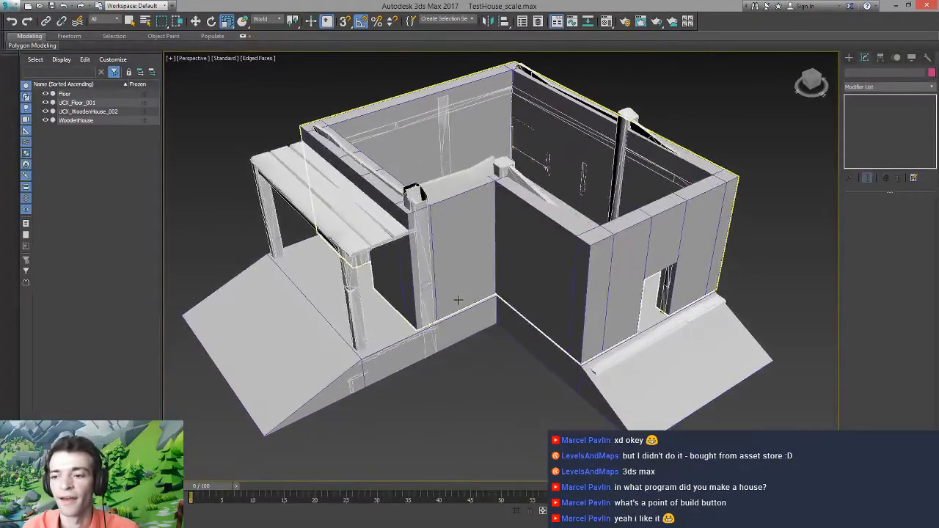
middle_click_drag(441, 256, 463, 267, "alt")
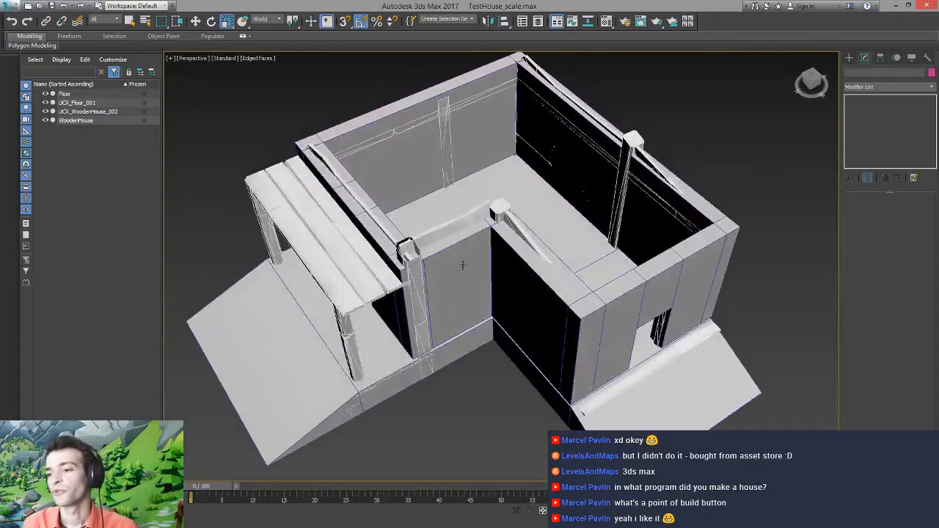
left_click(524, 299)
mouse_move(524, 300)
middle_mouse_down("alt")
mouse_move(509, 285)
mouse_move(506, 296)
middle_mouse_up("alt")
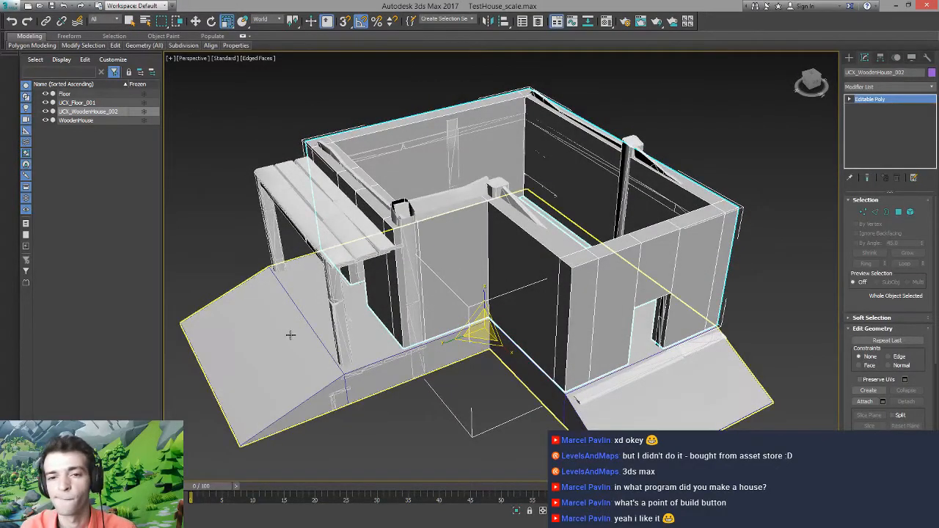
left_click(44, 111)
left_click(45, 102)
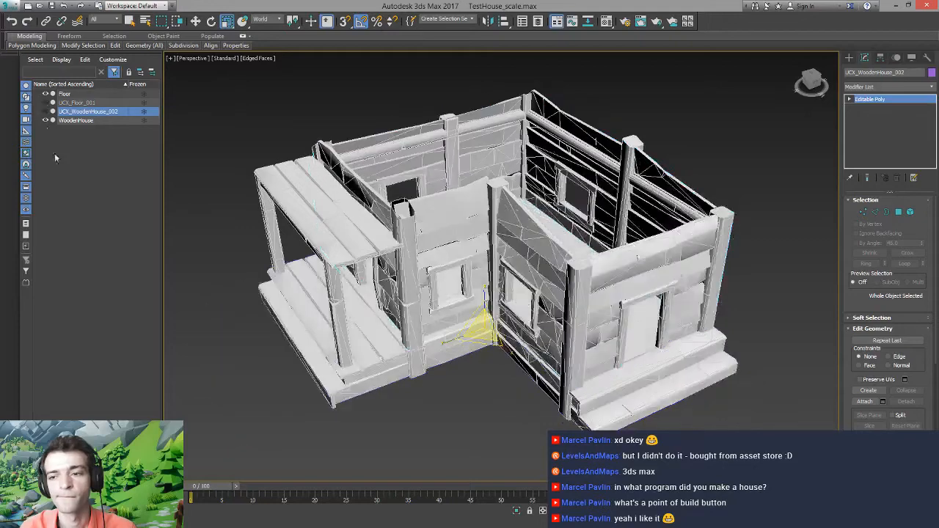
mouse_move(496, 382)
middle_mouse_down("alt")
mouse_move(461, 398)
mouse_move(516, 400)
mouse_move(507, 404)
mouse_move(492, 403)
mouse_move(507, 381)
middle_mouse_up("alt")
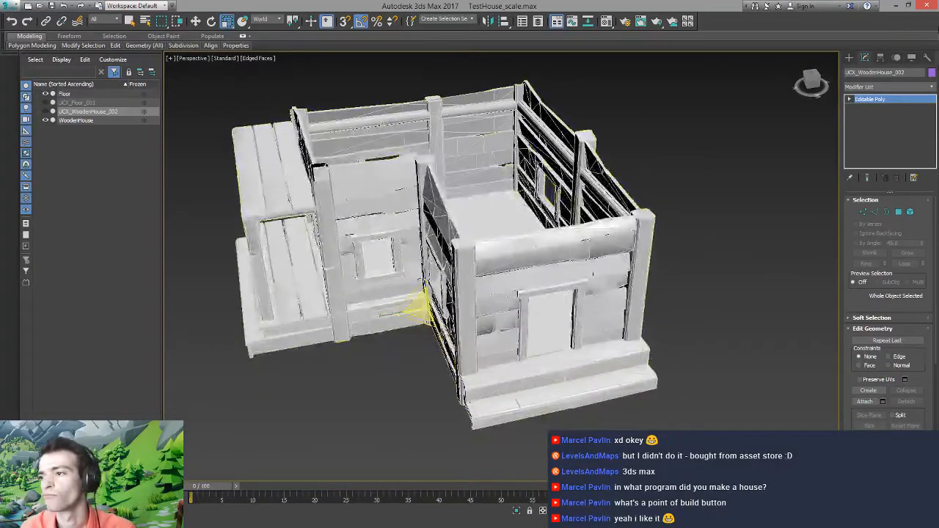
Draw a box about 945 long, 53 wide and 588 high over the doorway wall, using the top view of a four-viewport layout
left_click(849, 58)
left_click(869, 117)
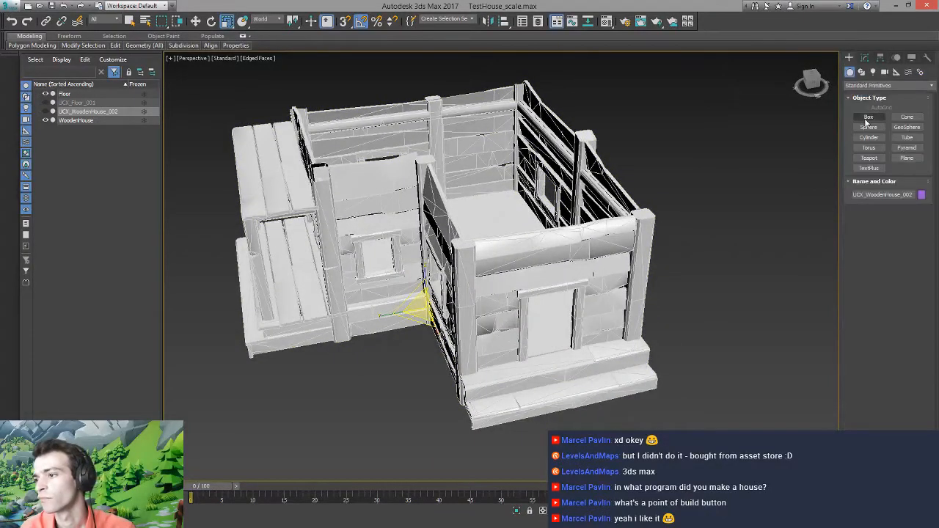
middle_click_drag(538, 314, 533, 317, "alt")
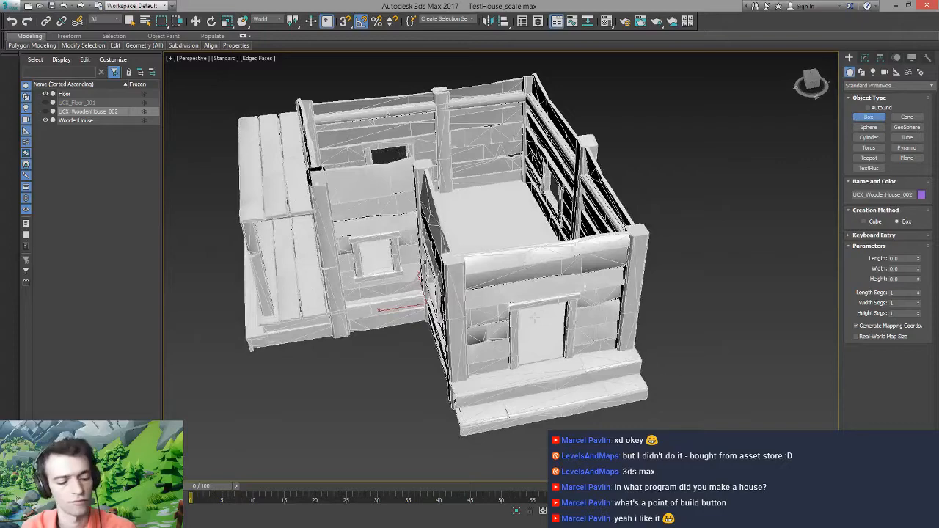
key("w")
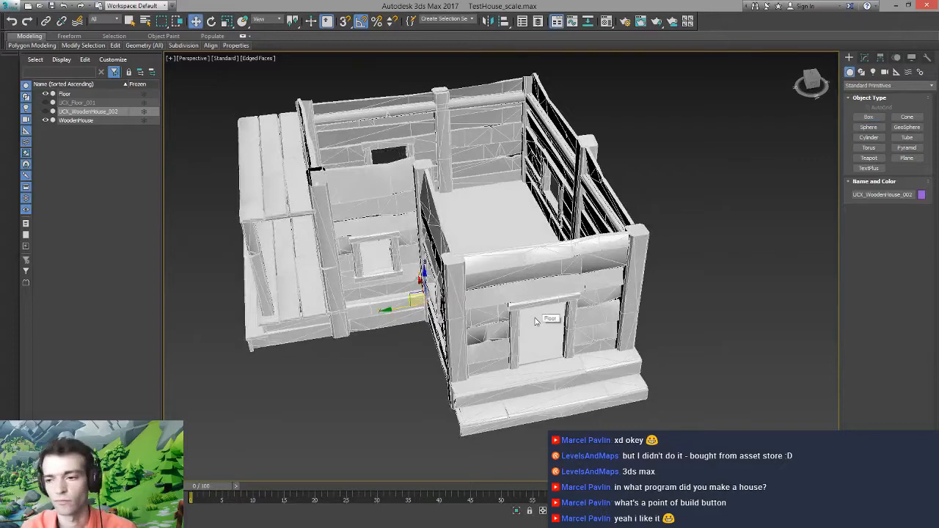
left_click(605, 275)
left_click(869, 118)
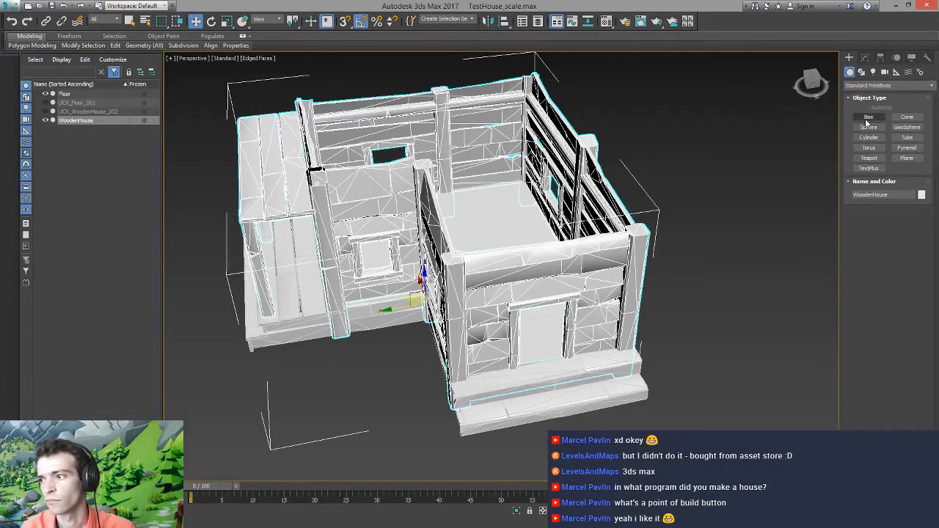
middle_click_drag(513, 333, 509, 318, "alt")
key("alt+w")
mouse_move(342, 158)
middle_mouse_down()
mouse_move(338, 149)
mouse_move(312, 203)
mouse_move(373, 182)
mouse_move(422, 191)
mouse_move(337, 187)
mouse_move(346, 164)
middle_mouse_up()
key("t")
scroll(411, 189, "down", 8)
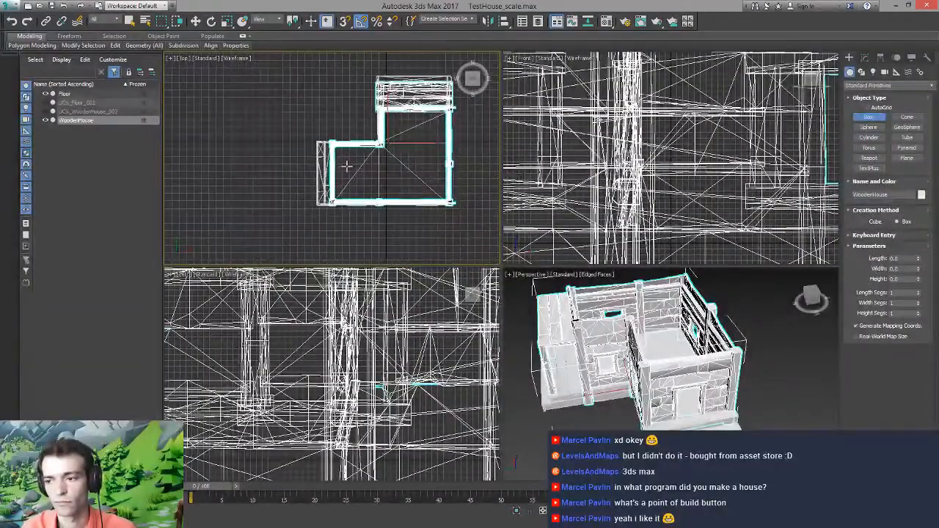
scroll(346, 164, "up", 4)
left_click_drag(318, 105, 323, 245)
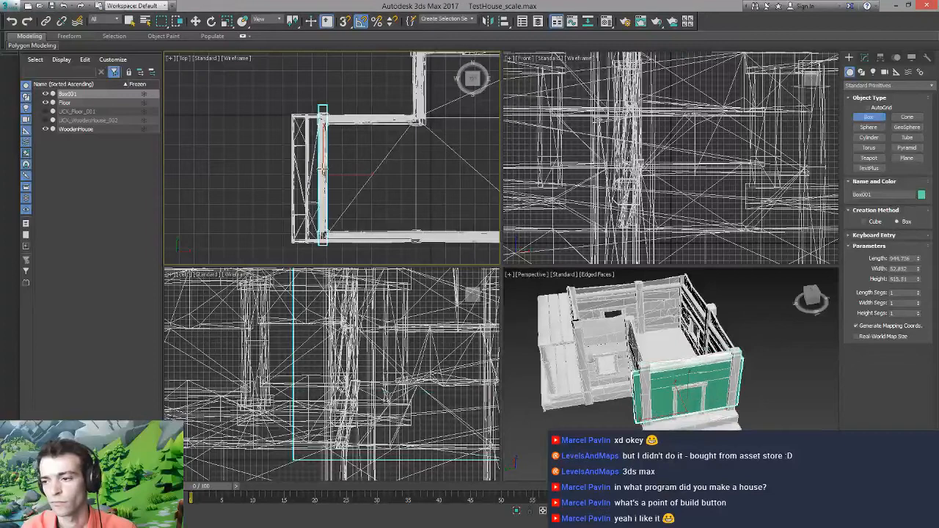
left_click(323, 157)
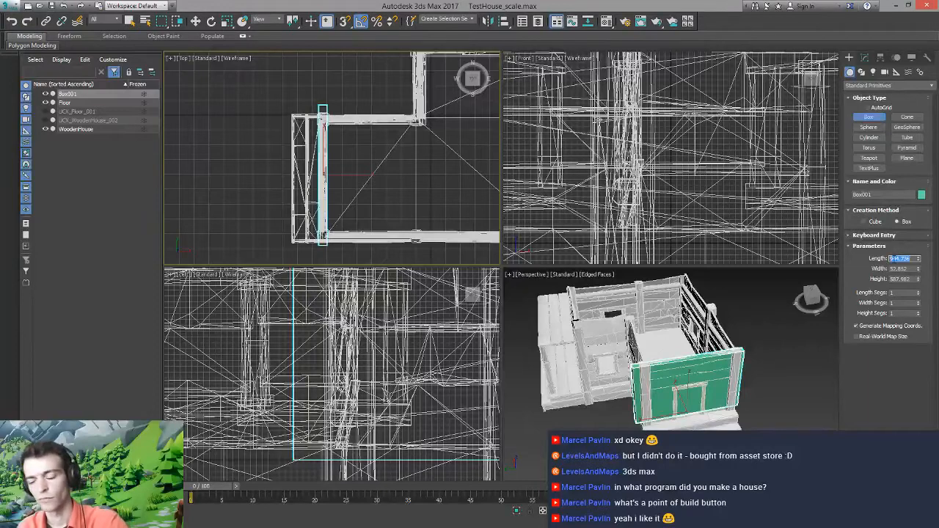
Set the wall box's length to 1000, width to 50 and height to 600
type("1000")
key("Return")
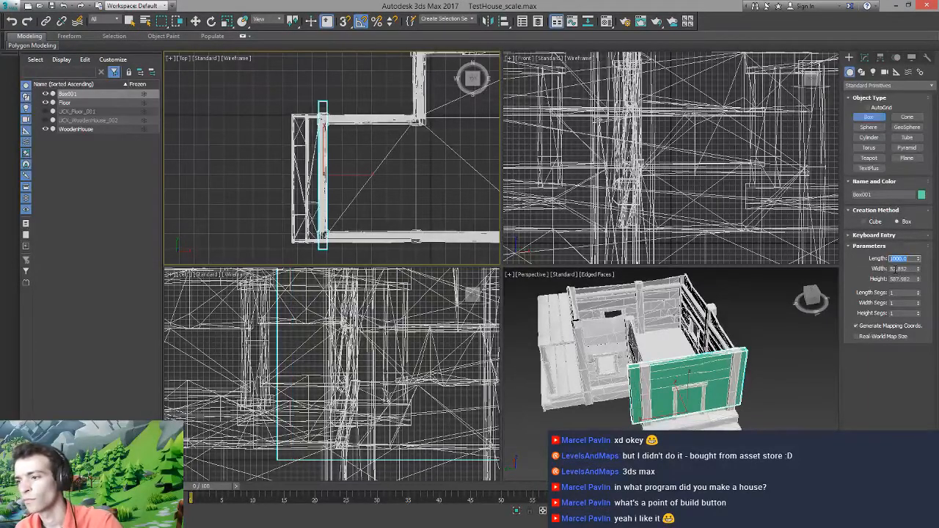
left_click(895, 268)
type("50")
key("Return")
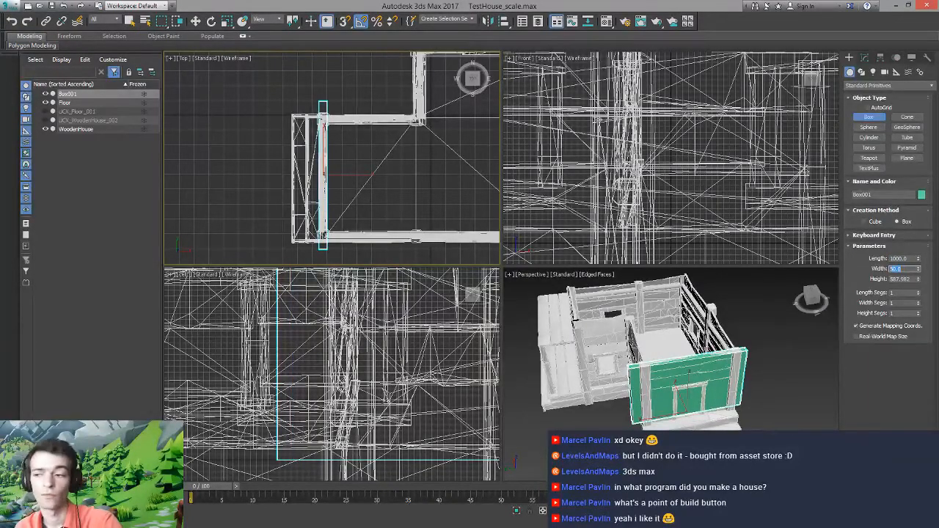
double_click(898, 280)
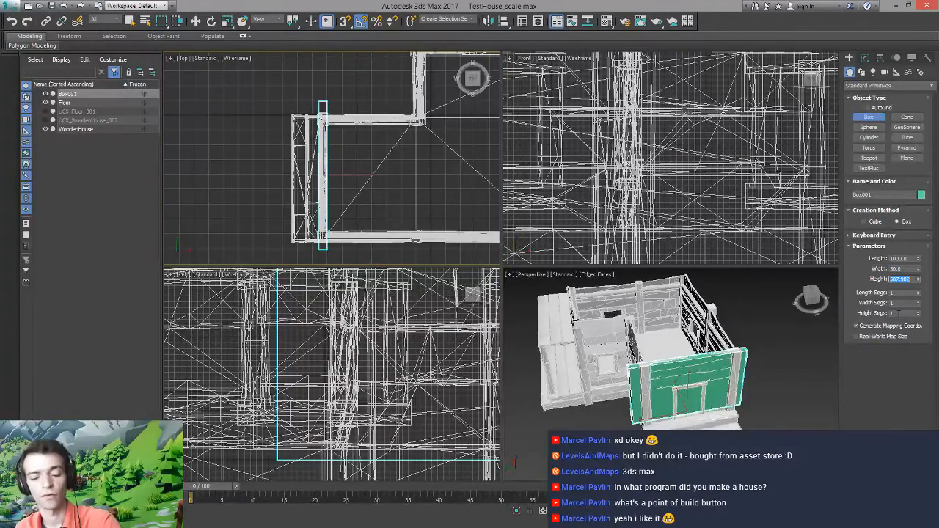
key("Return")
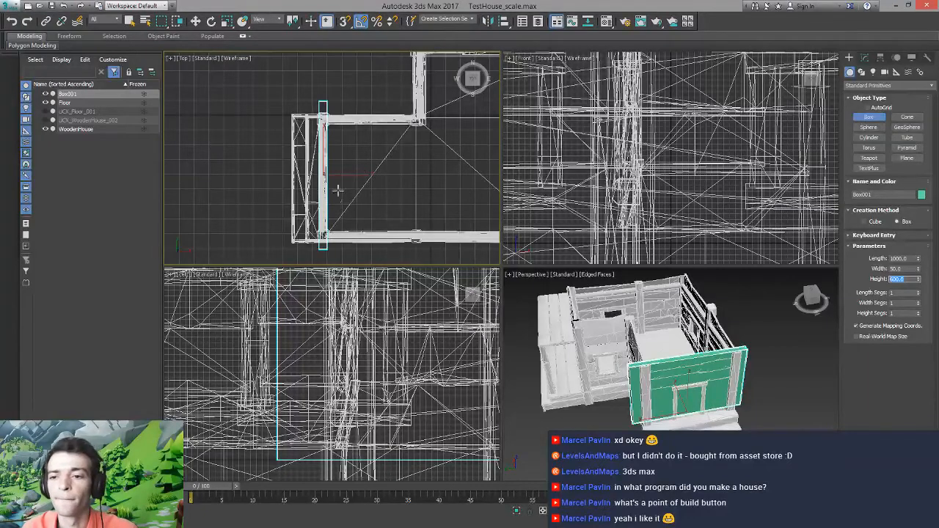
middle_click_drag(338, 191, 310, 158)
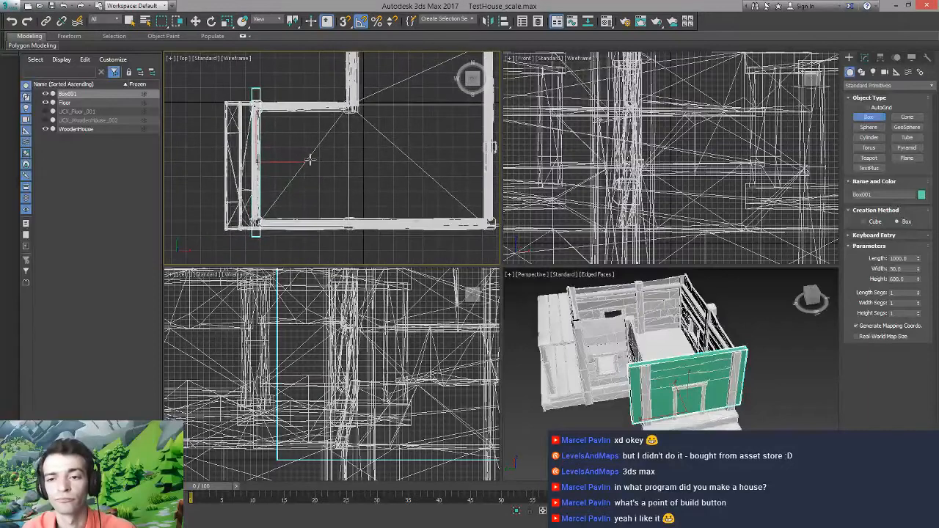
Rename the box over the doorway wall to Wall_door
scroll(302, 169, "down", 2)
scroll(291, 177, "up", 6)
scroll(278, 189, "down", 3)
scroll(331, 184, "down", 2)
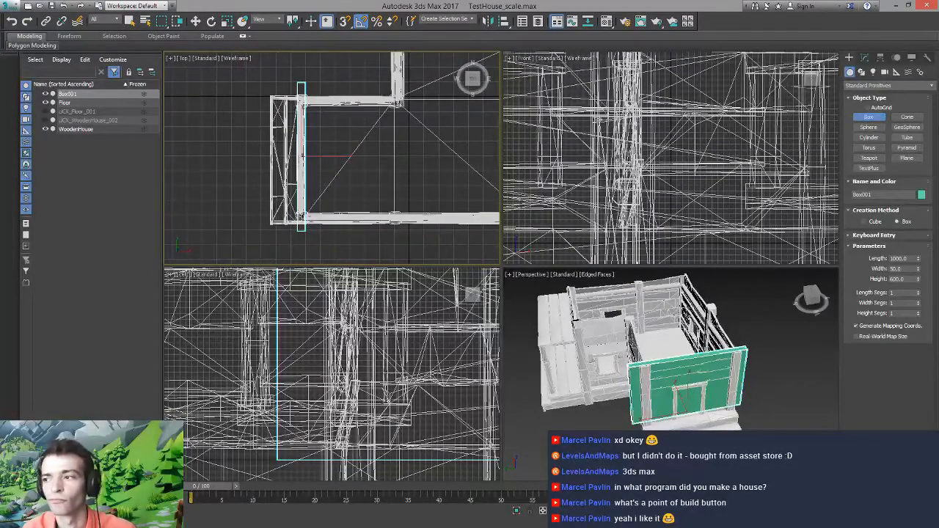
left_click(865, 59)
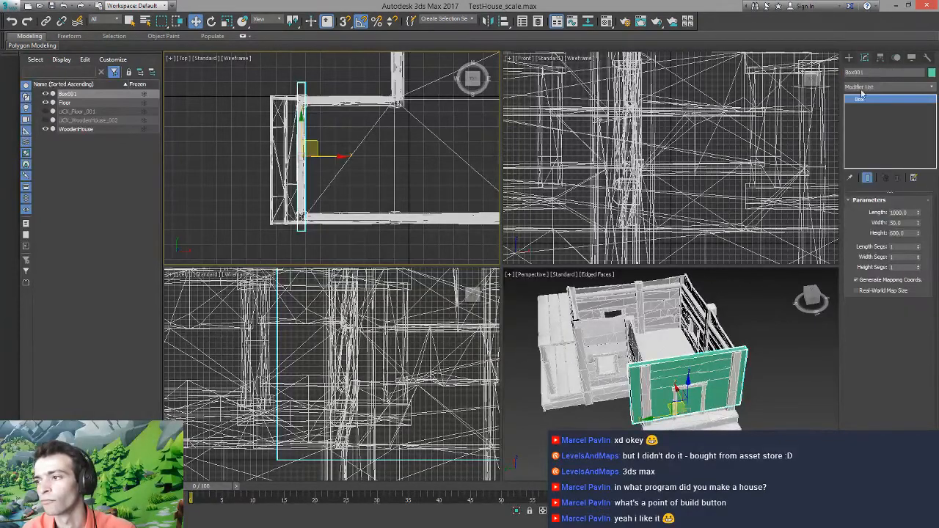
left_click(858, 72)
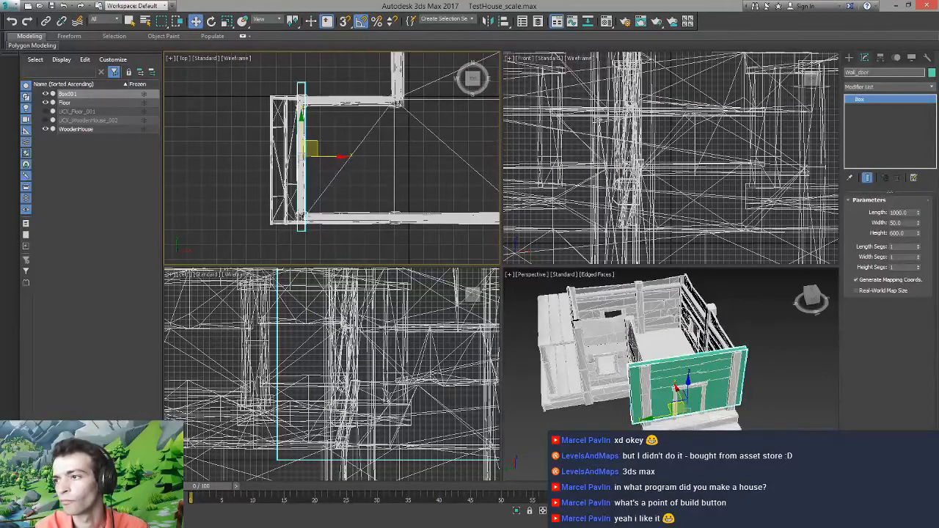
type("Wall_door")
key("Return")
Hide the WoodenHouse and Floor objects so only the Wall_door box remains in view
scroll(315, 170, "down", 2)
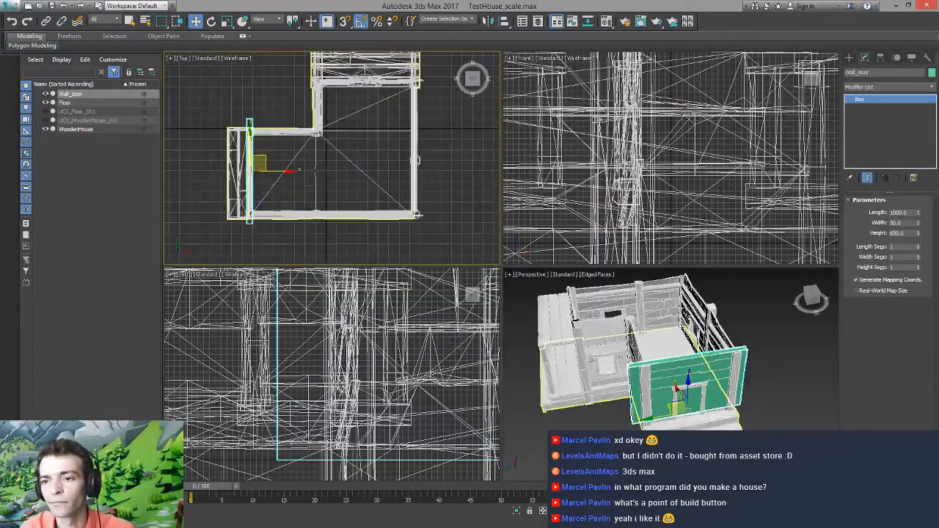
left_click_drag(275, 90, 330, 172)
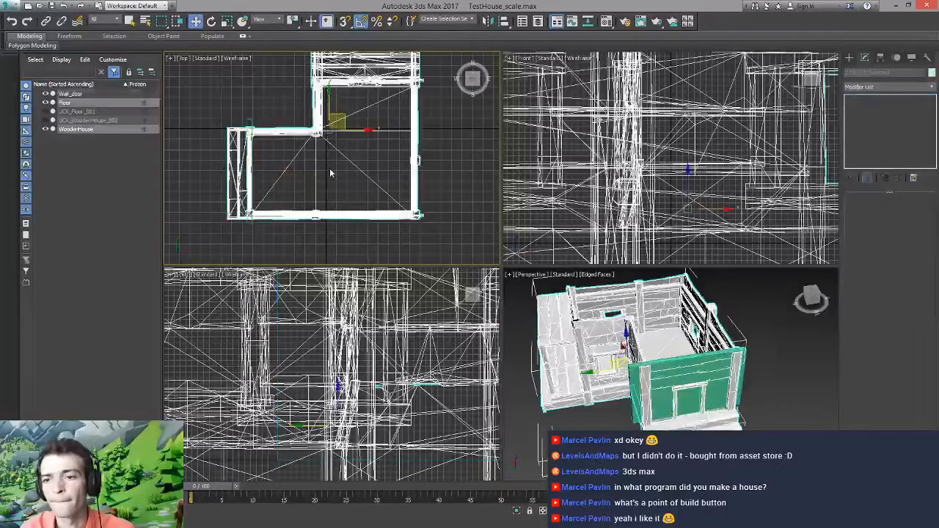
left_click(46, 130)
left_click(45, 102)
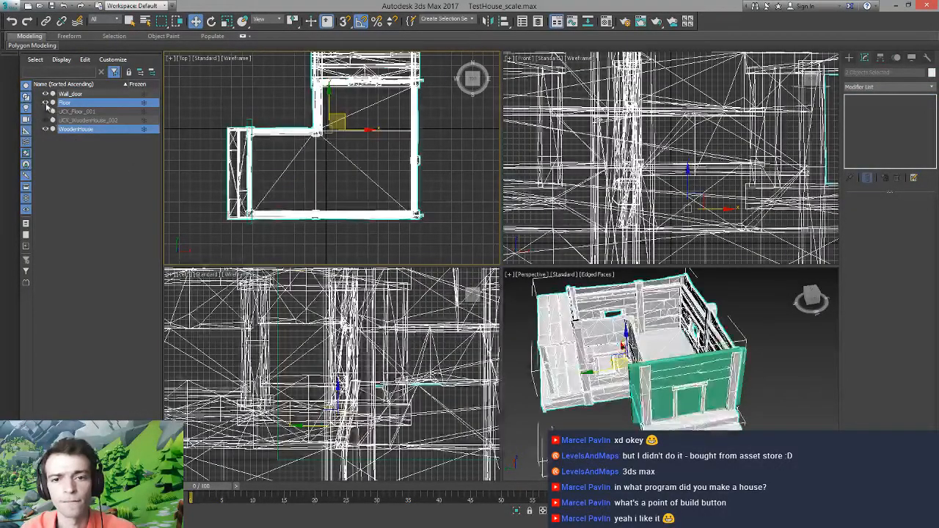
left_click(45, 103)
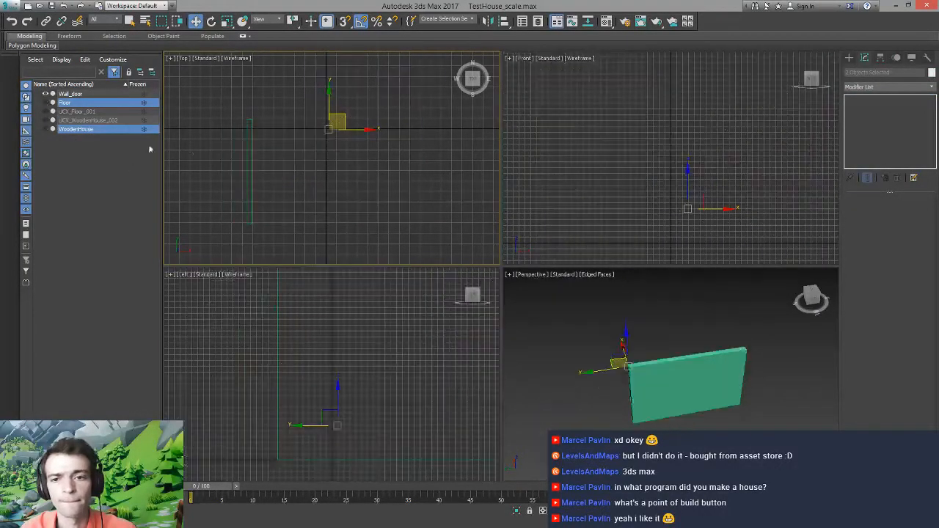
Make a copy of Wall_door rotated 90 degrees in the top view
left_click(252, 177)
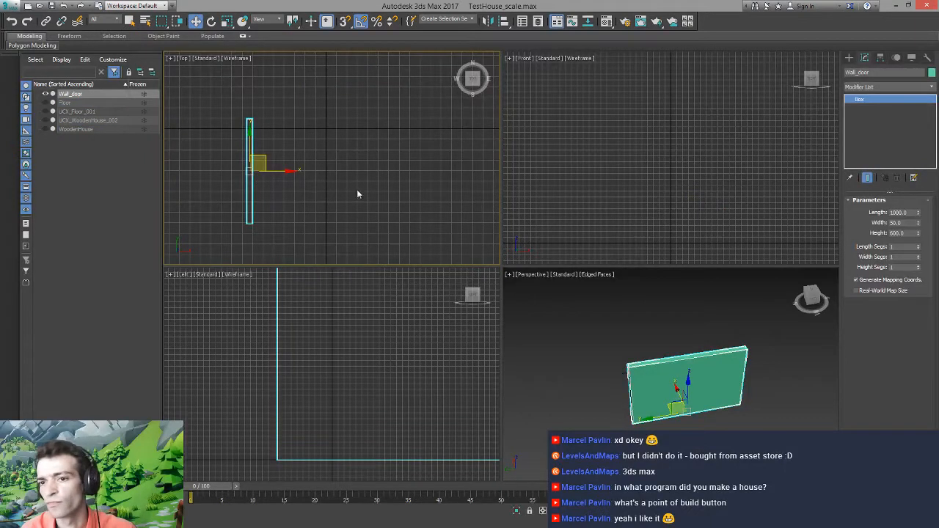
key("e")
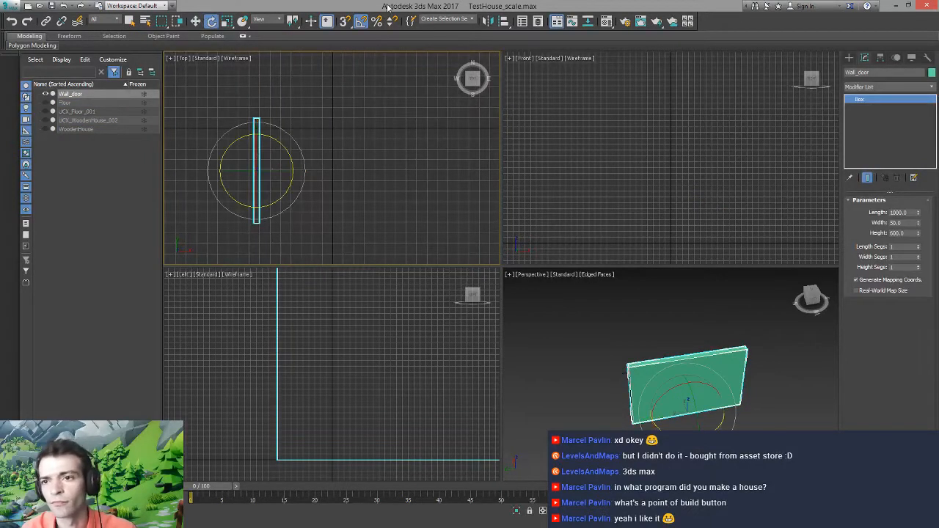
mouse_move(291, 192)
left_mouse_down()
mouse_move(309, 180)
mouse_move(278, 199)
mouse_move(312, 170)
left_mouse_up()
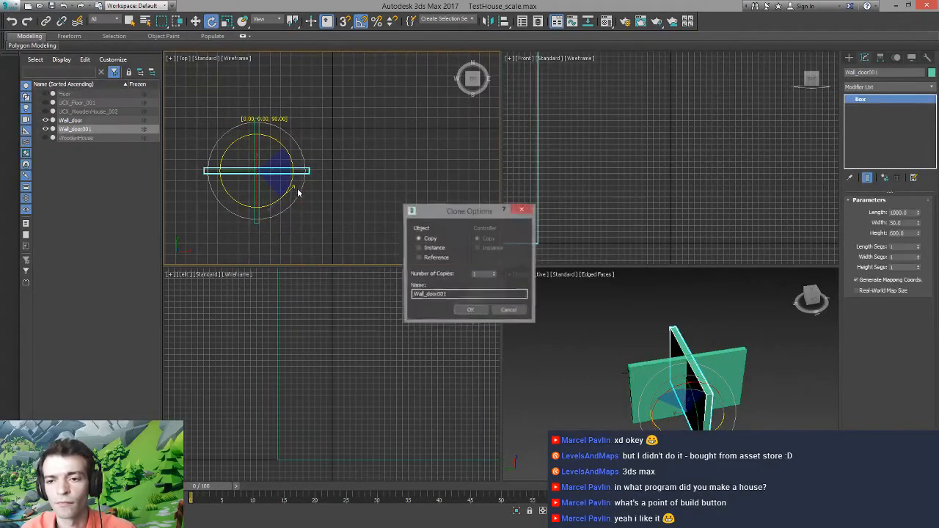
left_click(468, 311)
Move the rotated wall copy to the upper end of Wall_door so the two form an L-shaped corner
key("w")
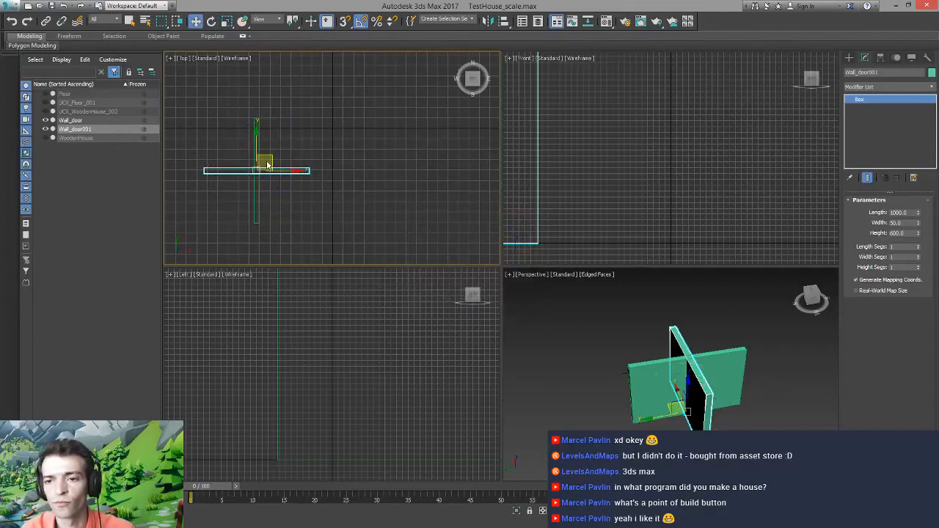
left_click_drag(268, 159, 321, 108)
middle_click_drag(269, 113, 298, 143)
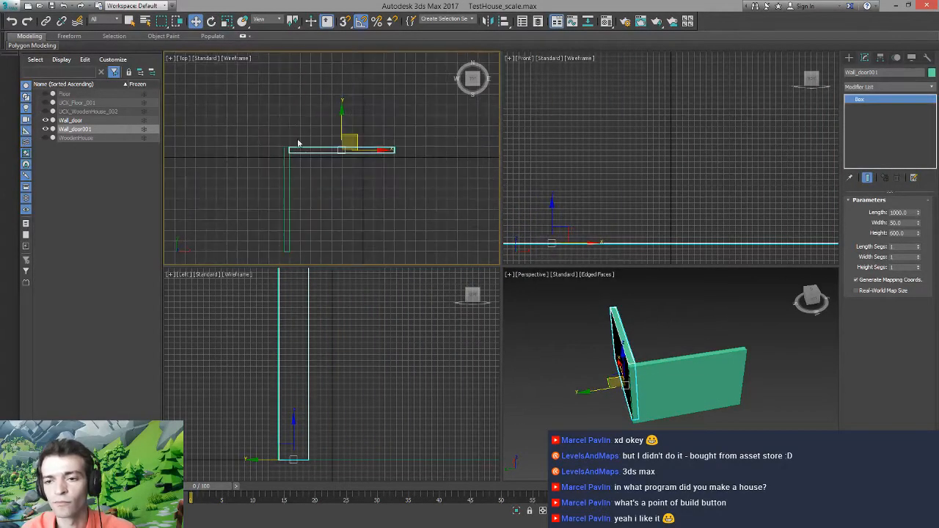
Turn on snapping and align the rotated wall's corner exactly with the upper inner corner of Wall_door, in a maximized top view
scroll(304, 176, "up", 5)
scroll(304, 179, "down", 3)
middle_click_drag(314, 195, 314, 147)
key("alt+w")
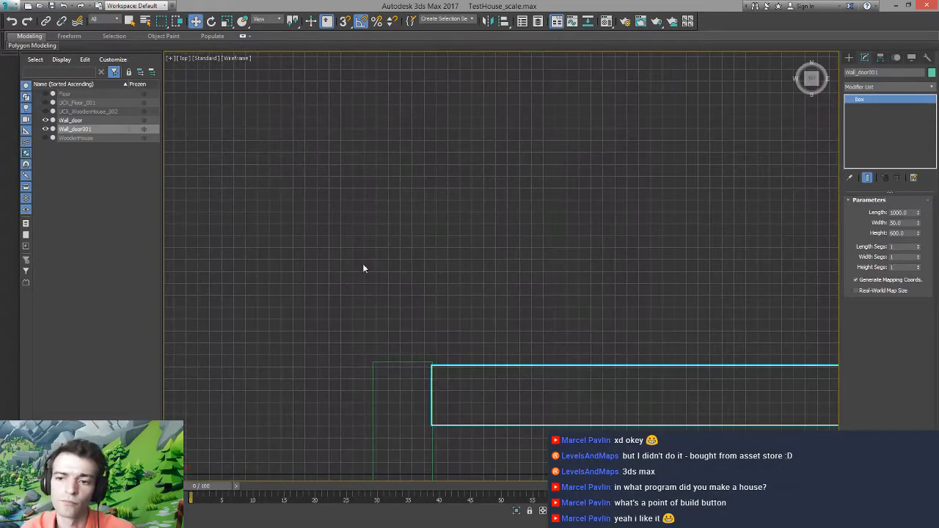
middle_click_drag(363, 267, 370, 196)
left_click(345, 20)
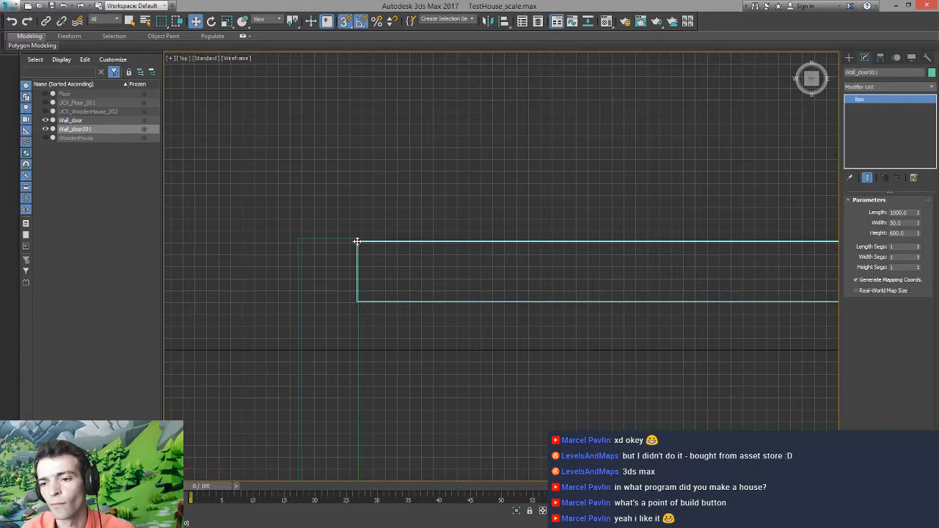
left_click_drag(356, 243, 359, 239)
middle_click_drag(413, 319, 372, 248)
scroll(352, 301, "down", 5)
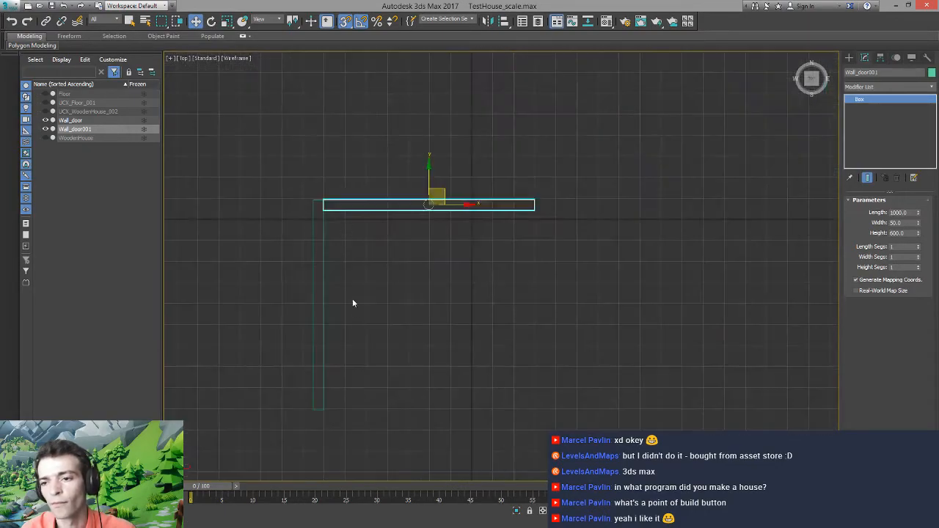
scroll(359, 304, "up", 2)
middle_click_drag(383, 308, 319, 254)
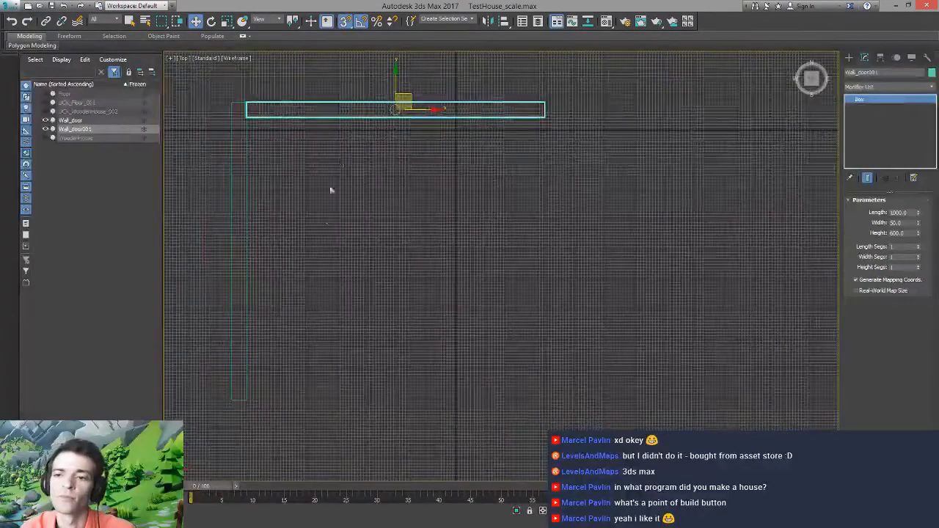
Rename the rotated wall copy to Wall_simple
left_click(884, 72)
left_click(884, 72)
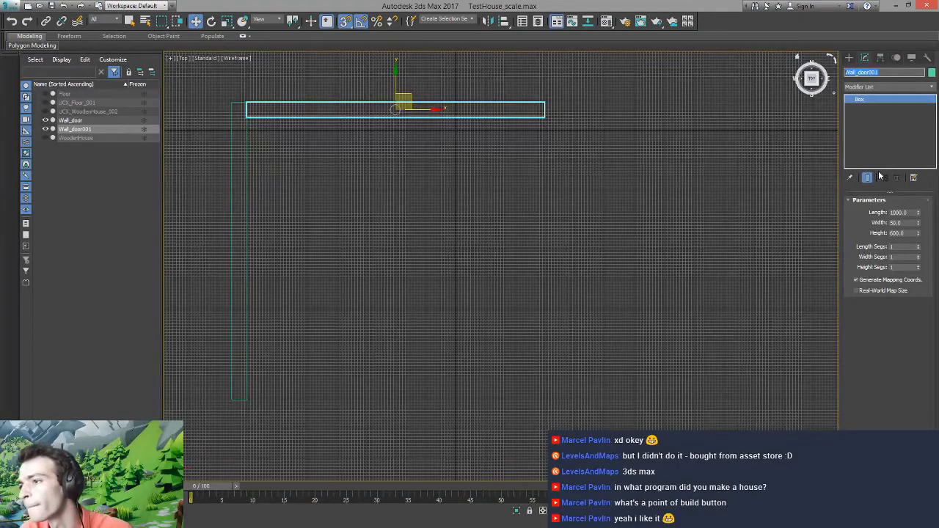
type("Wall_simple")
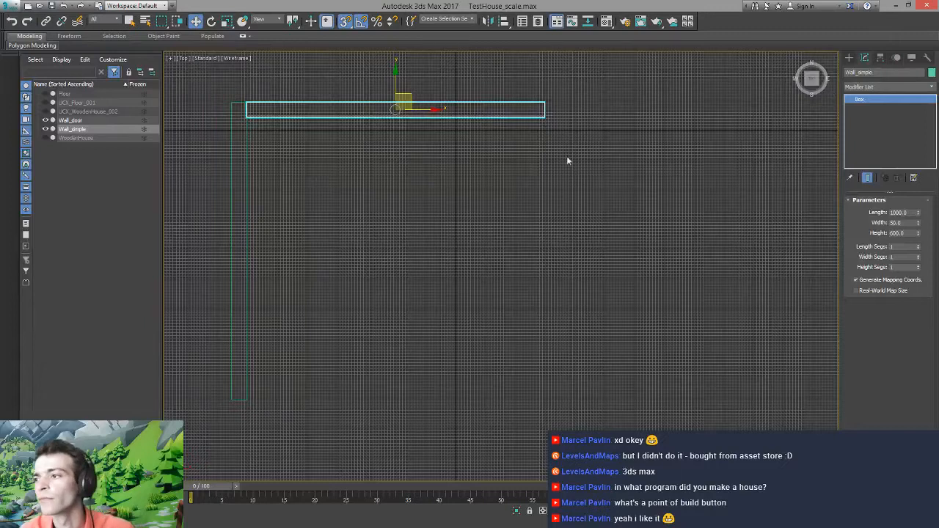
left_click(392, 297)
Copy Wall_simple downward along the Y axis in the top view and name the copy Wall_window
left_click(395, 116)
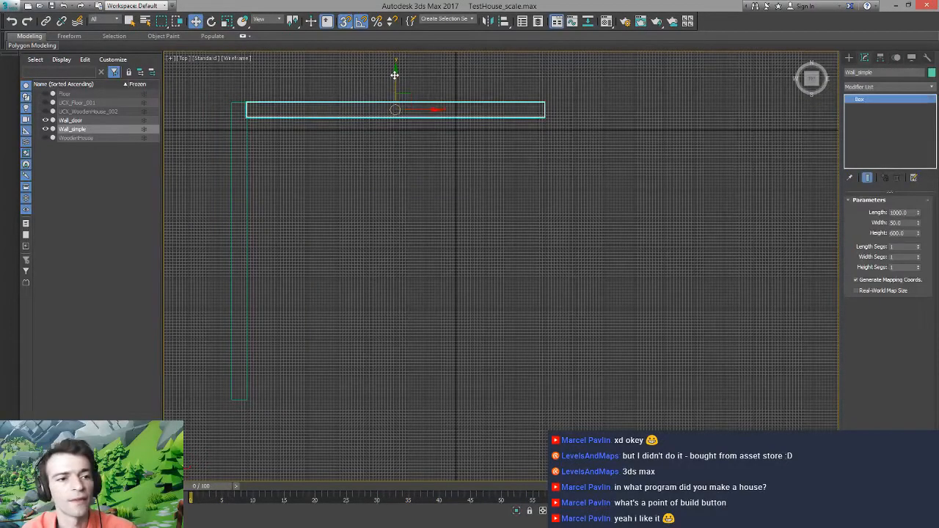
left_click_drag(394, 75, 392, 253, "shift")
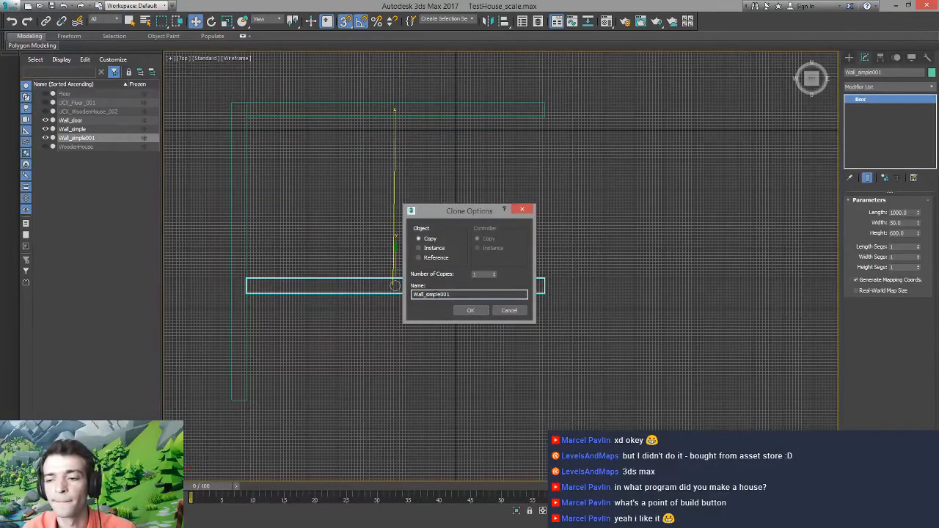
left_click_drag(427, 294, 465, 297)
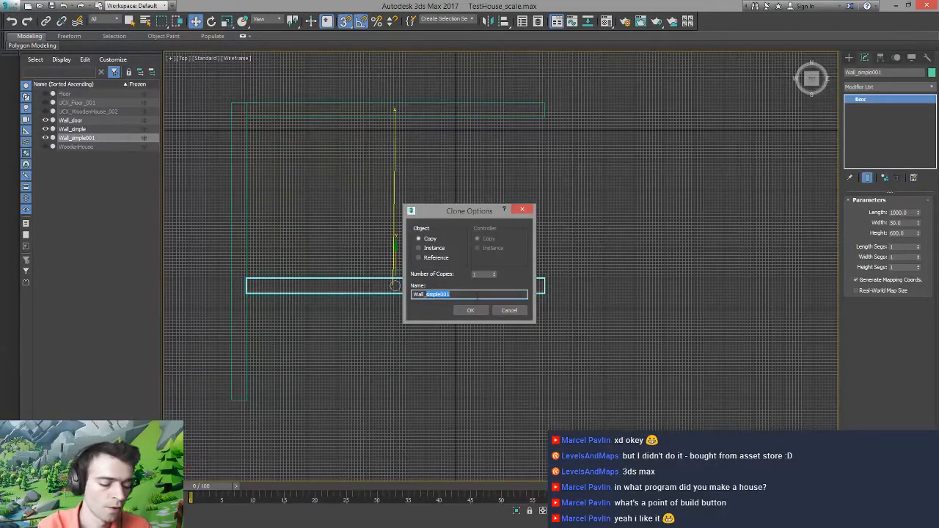
type("window")
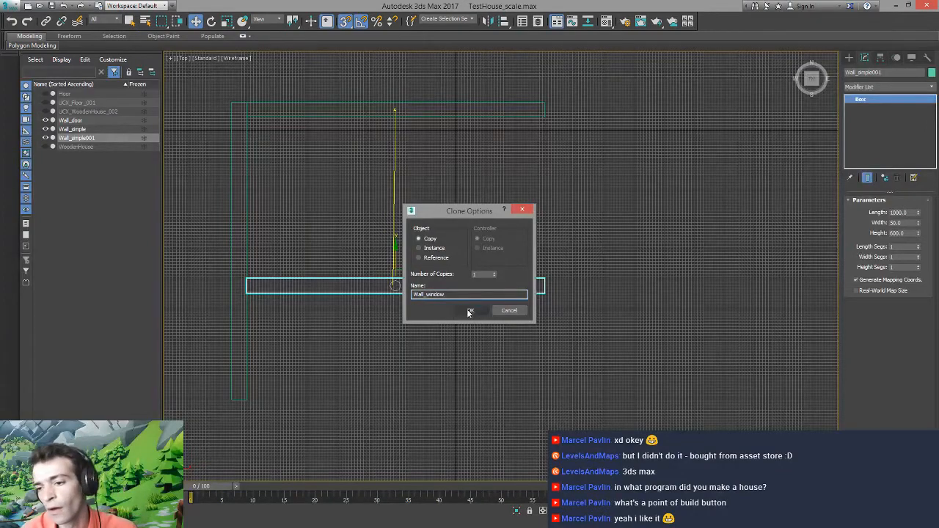
left_click(468, 310)
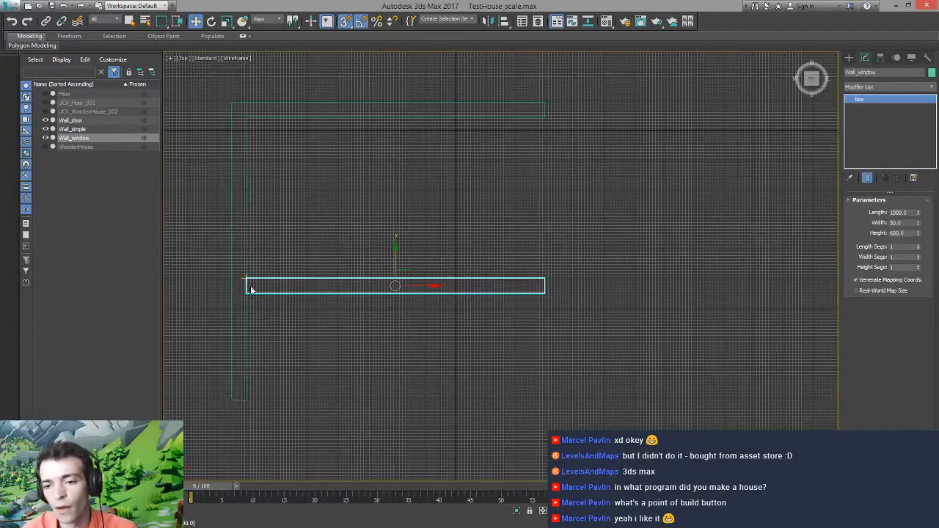
Snap Wall_window to the lower end of Wall_door so that their bottom corners align
middle_click_drag(252, 290, 423, 310)
scroll(403, 301, "up", 5)
left_click_drag(387, 256, 389, 372)
middle_click_drag(445, 355, 375, 179)
scroll(375, 179, "down", 5)
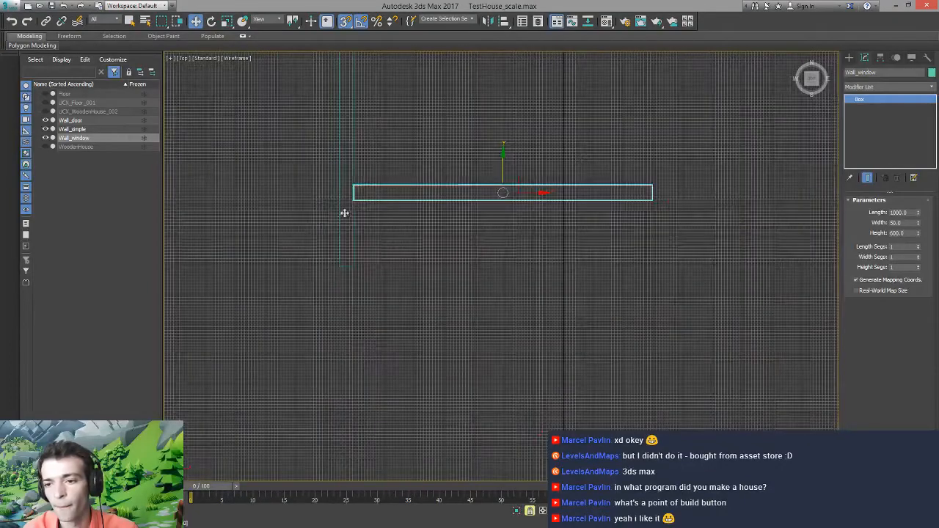
left_click_drag(355, 201, 355, 264)
middle_click_drag(514, 301, 480, 355)
scroll(480, 354, "up", 3)
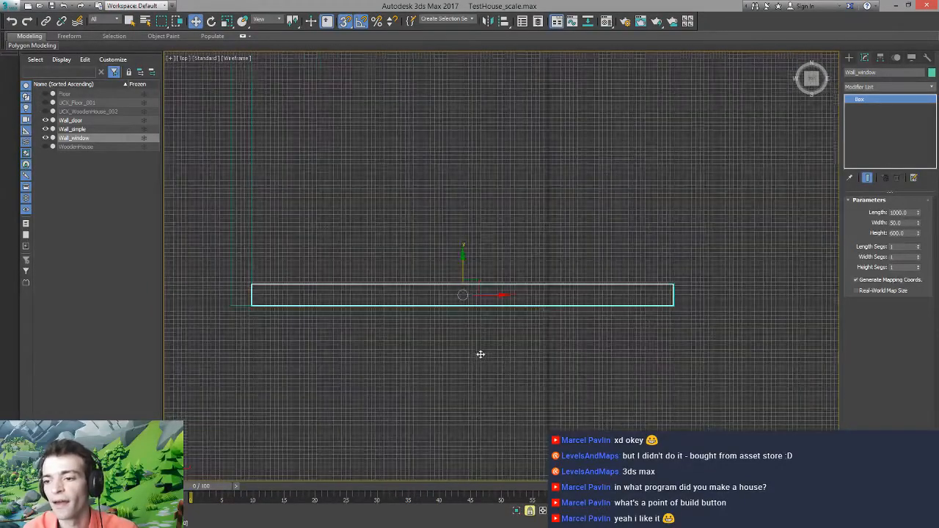
middle_click_drag(507, 146, 521, 191)
scroll(407, 247, "down", 3)
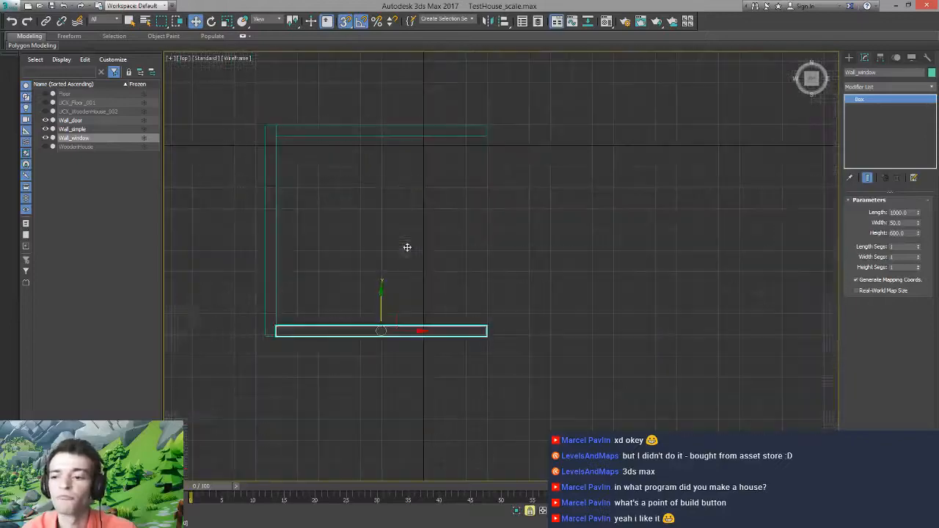
middle_click_drag(421, 188, 409, 244)
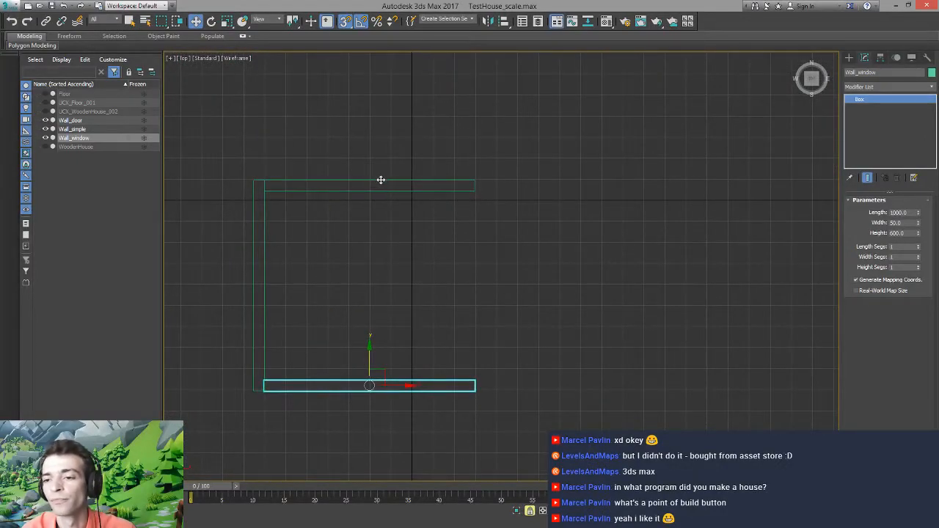
Copy Wall_simple along the X axis beyond its free end and name the copy Wall_simple_short
left_click(403, 415)
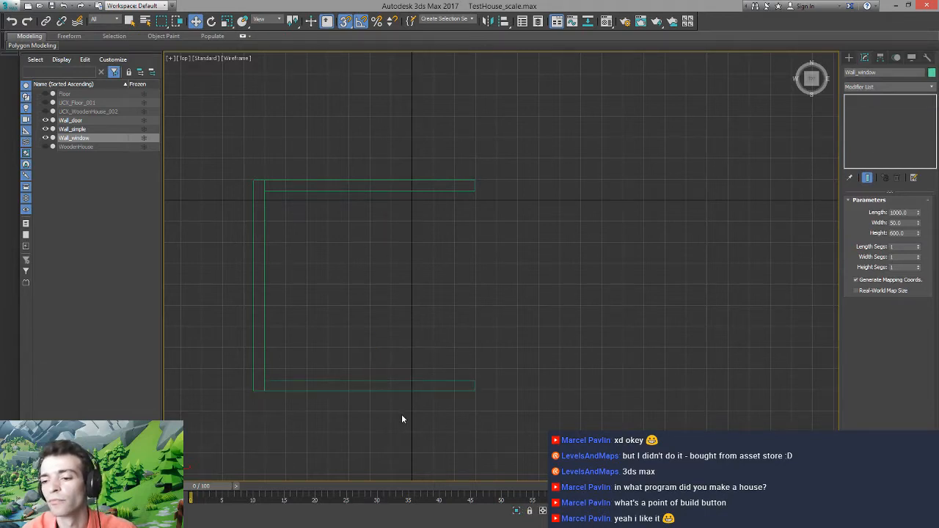
left_click(352, 185)
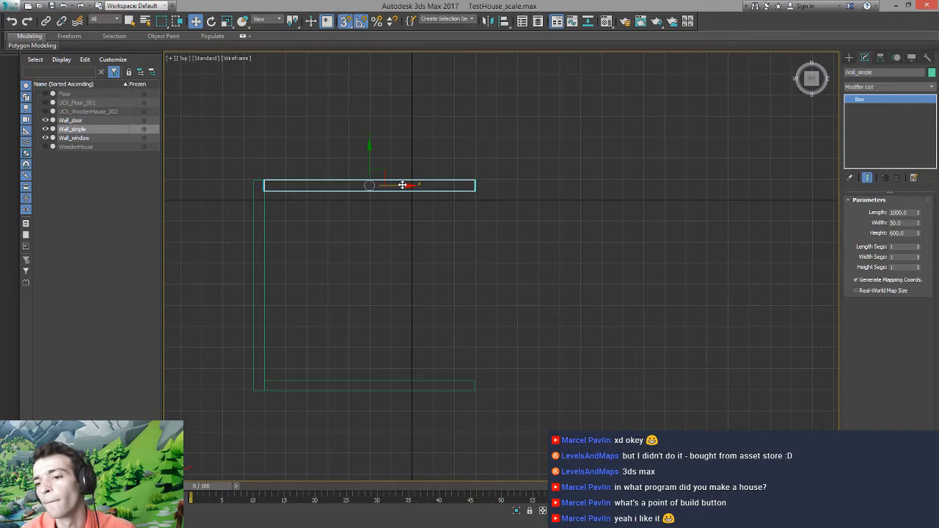
left_click_drag(402, 186, 629, 186, "shift")
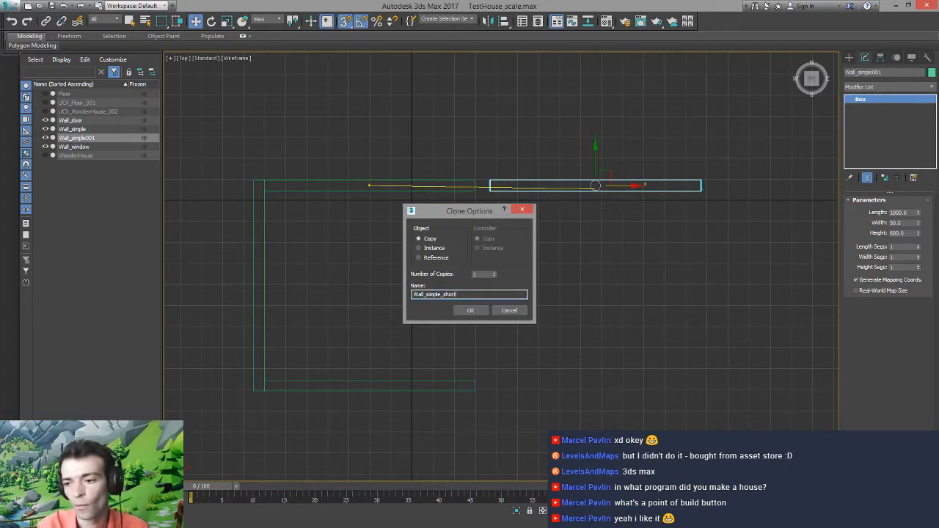
left_click(469, 312)
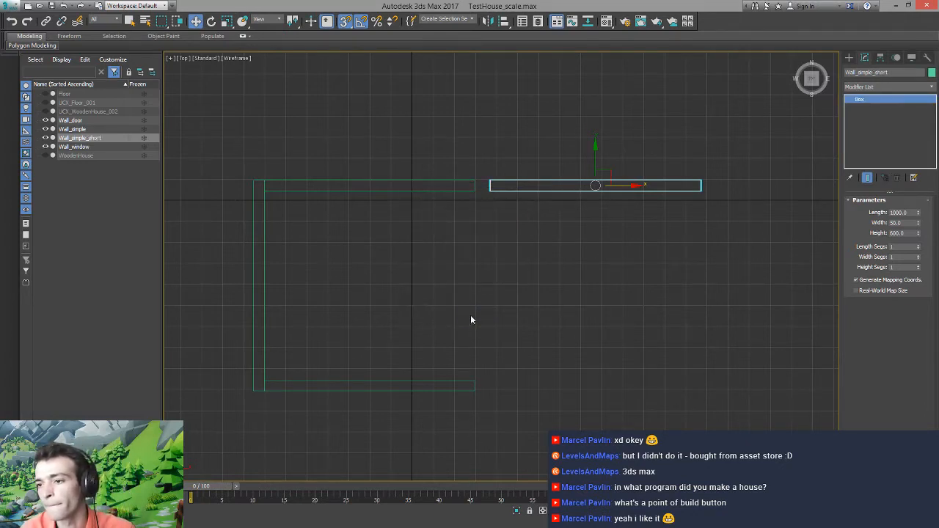
Set the length of Wall_simple_short to 500
double_click(901, 213)
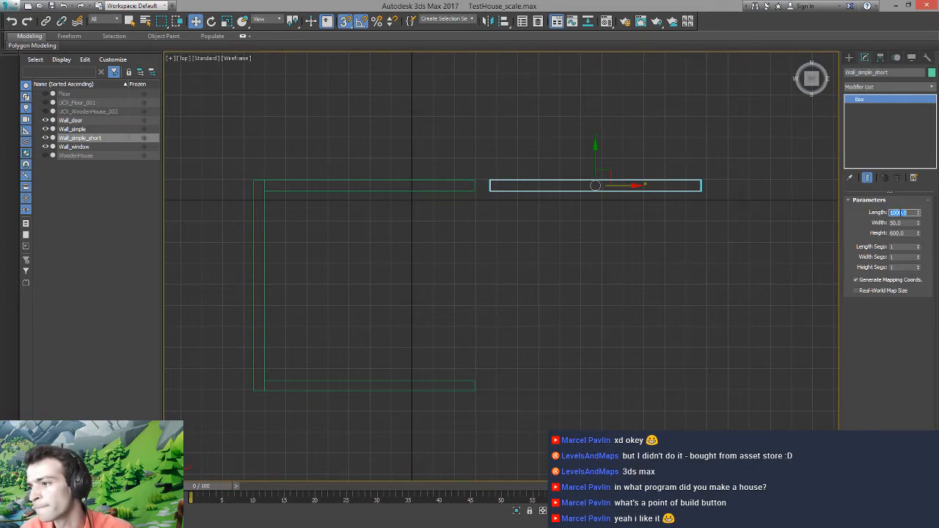
type("500")
key("Return")
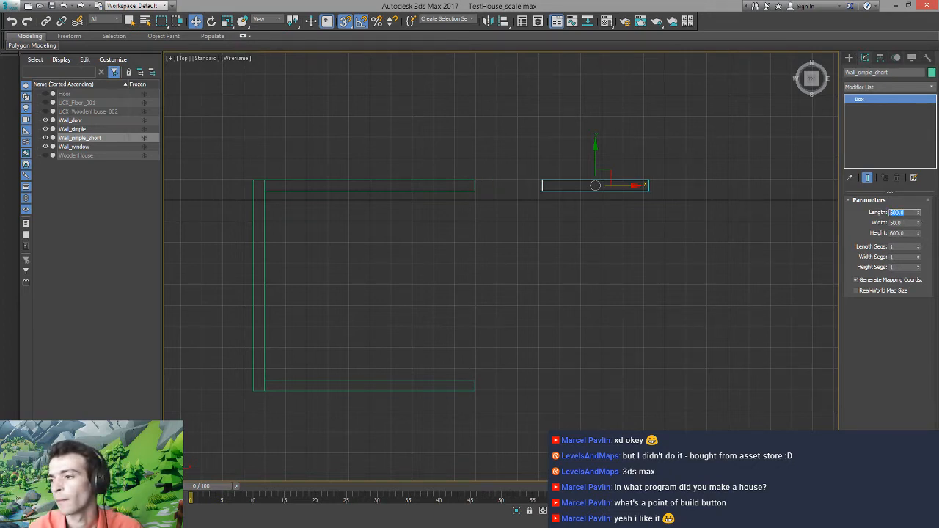
Snap Wall_simple_short against the free end of Wall_simple so the two walls line up
left_click_drag(541, 189, 502, 192)
left_click(555, 180)
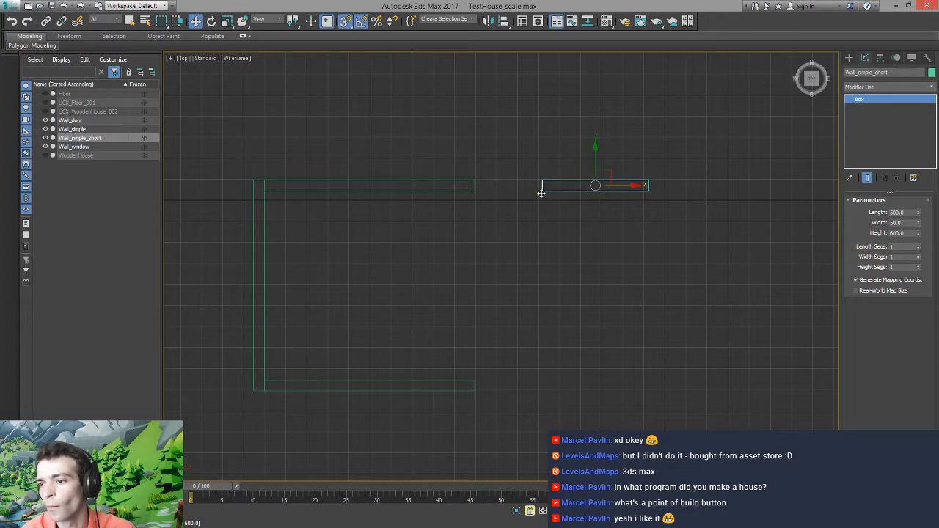
left_click_drag(544, 192, 476, 194)
middle_click_drag(491, 346, 444, 321)
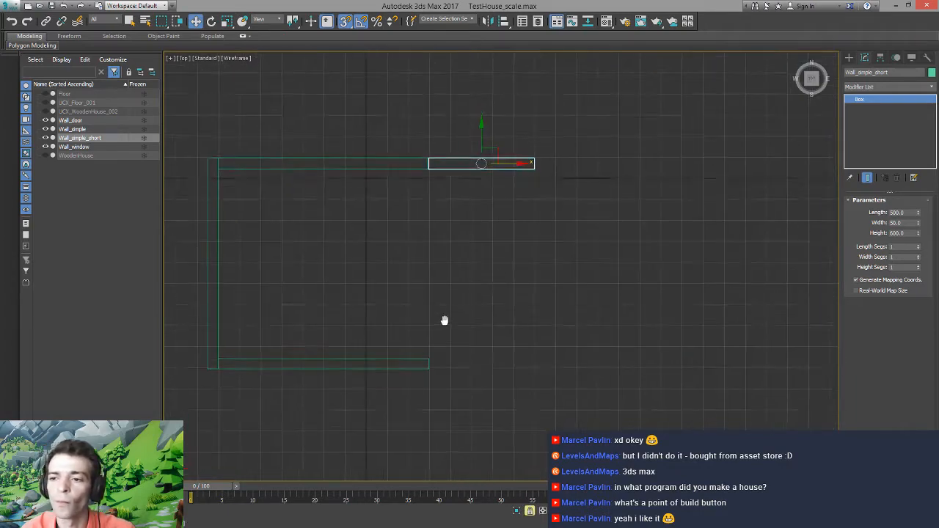
Rotate Wall_simple_short 90 degrees about Z and snap its lower corner to the outer corner of Wall_simple's free end
key("e")
left_click_drag(457, 195, 497, 215)
middle_click_drag(417, 228, 431, 264)
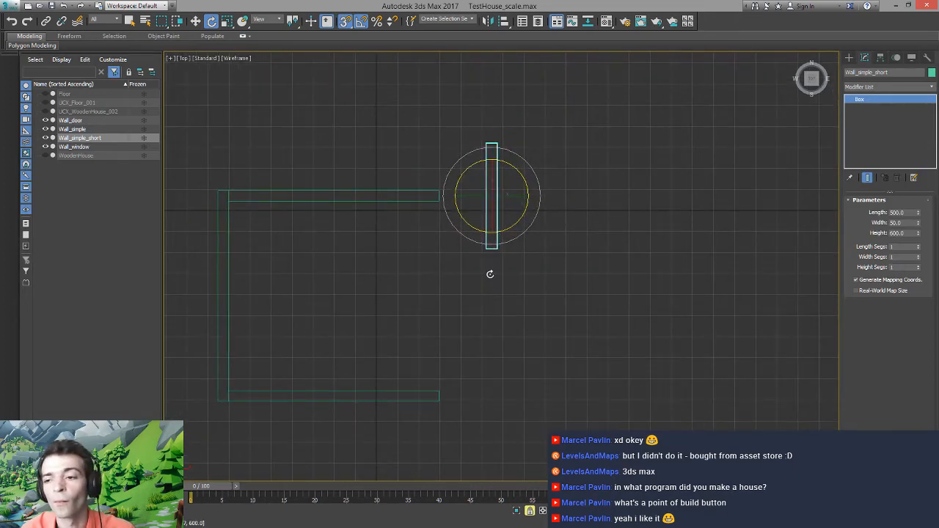
key("w")
left_click_drag(486, 248, 441, 186)
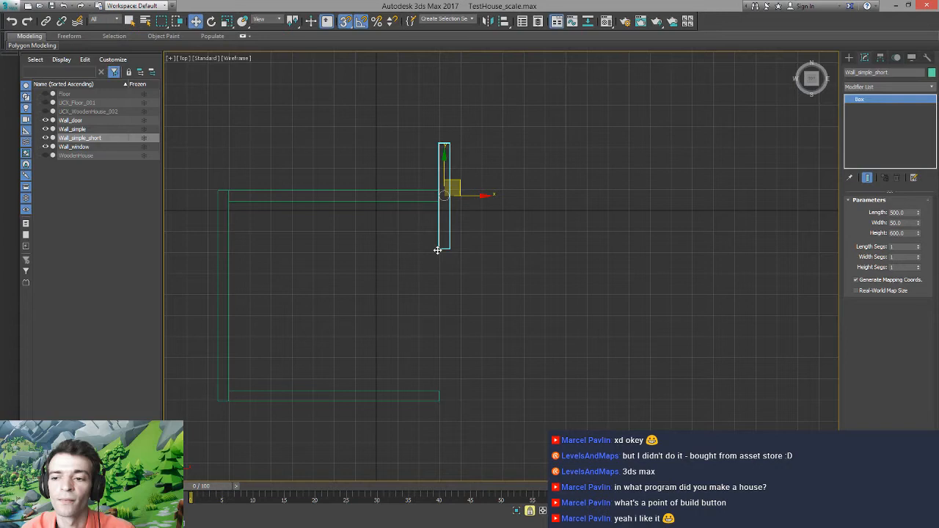
left_click_drag(438, 250, 439, 201)
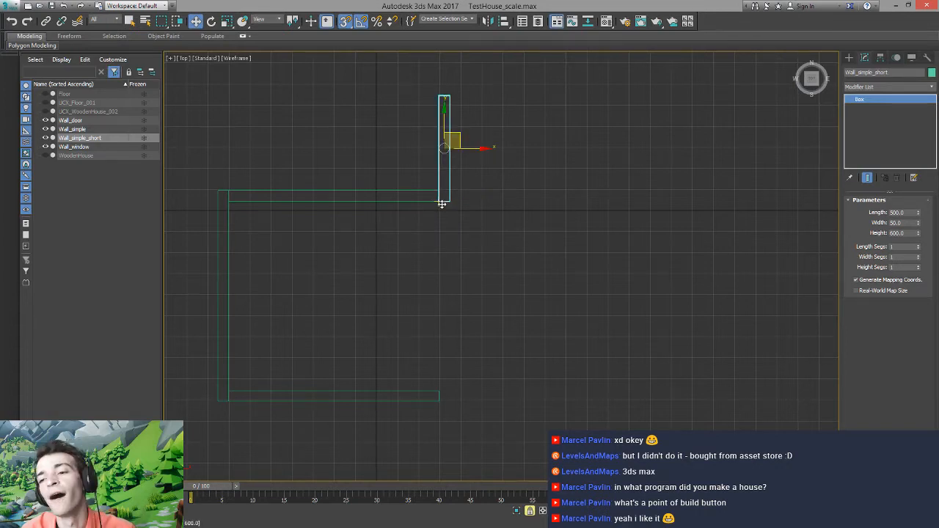
left_click_drag(441, 204, 234, 212)
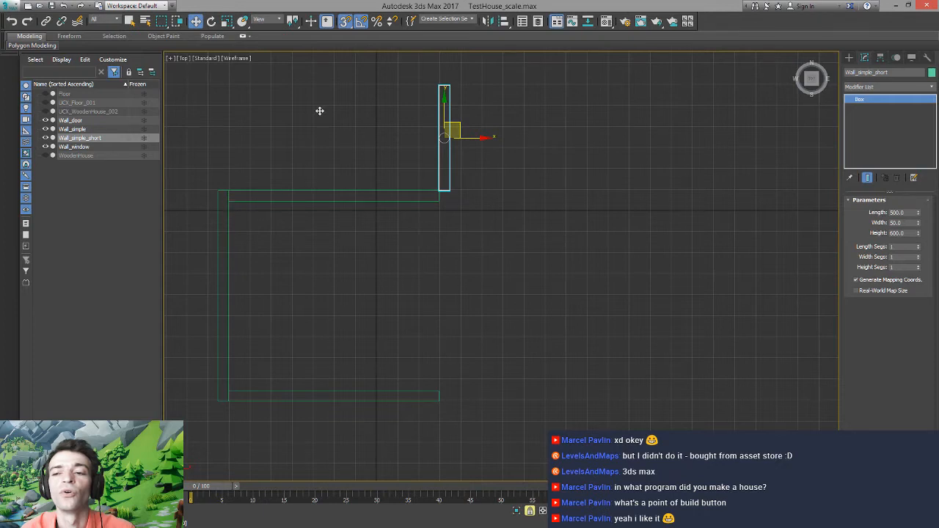
Snap Wall_simple together with Wall_simple_short, and Wall_window, outward by one wall thickness so they meet Wall_door's ends corner to corner
left_click_drag(325, 122, 531, 273)
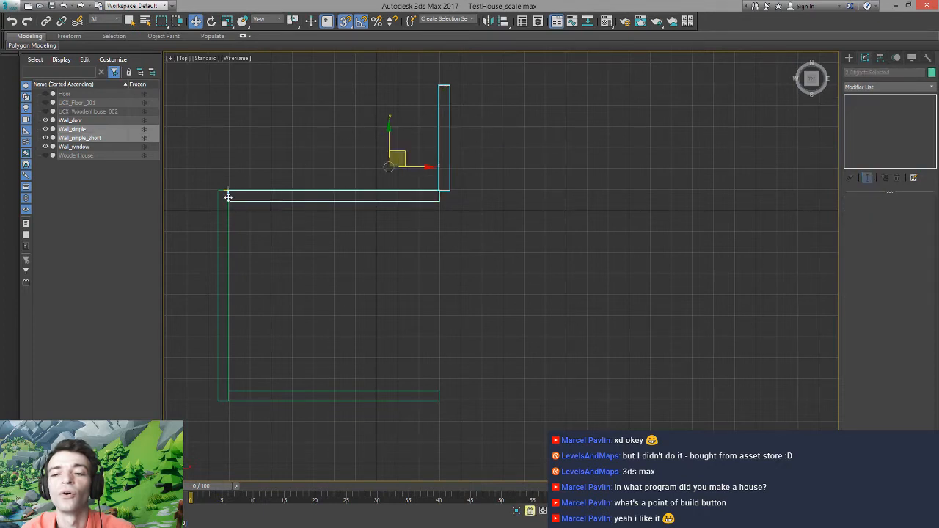
left_click_drag(228, 201, 228, 191)
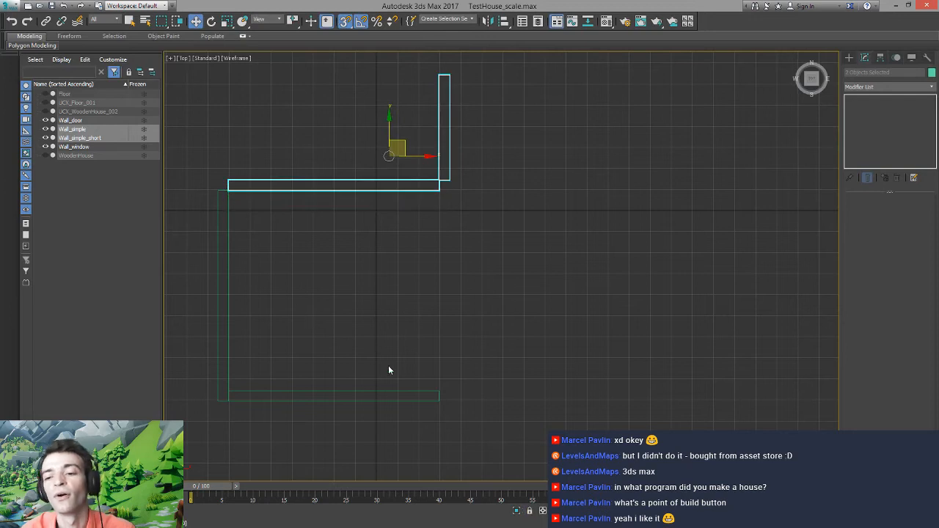
left_click(283, 397)
left_click_drag(229, 390, 236, 406)
middle_click_drag(291, 309, 350, 289)
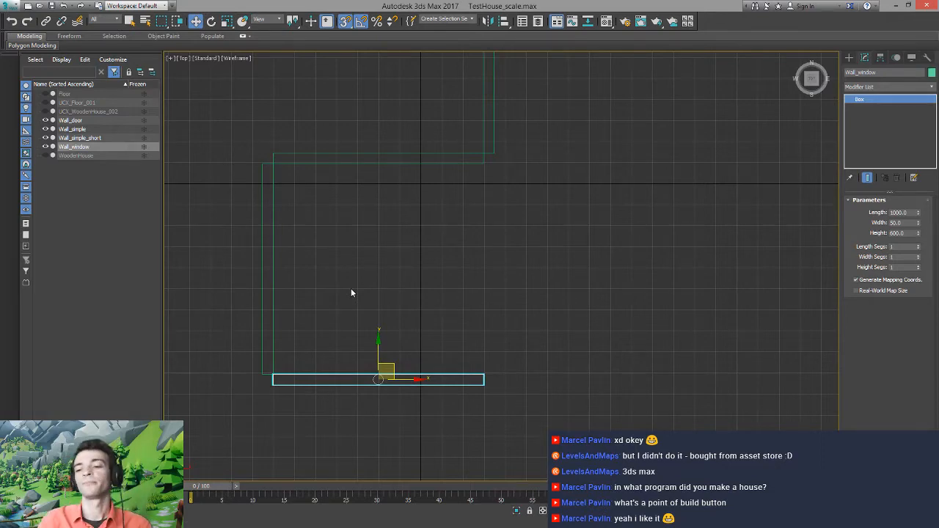
middle_click_drag(510, 268, 424, 304)
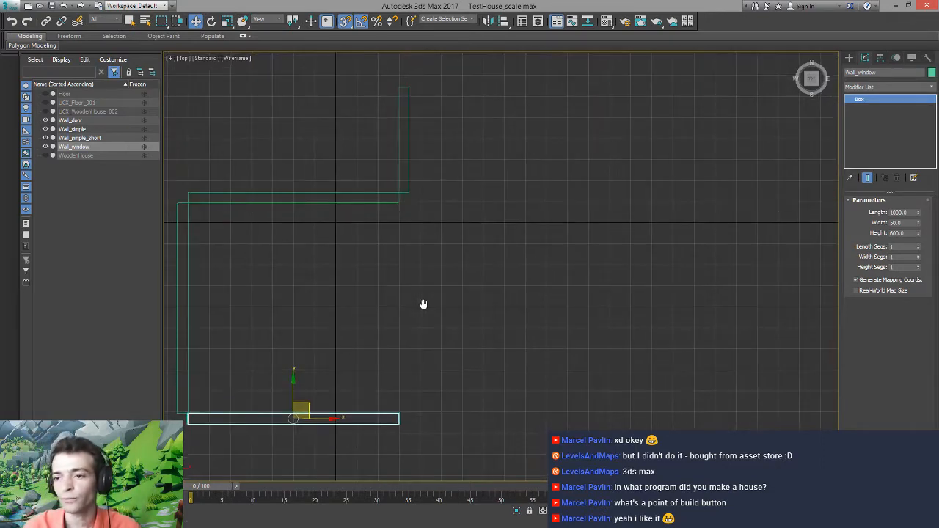
middle_click_drag(385, 260, 371, 303)
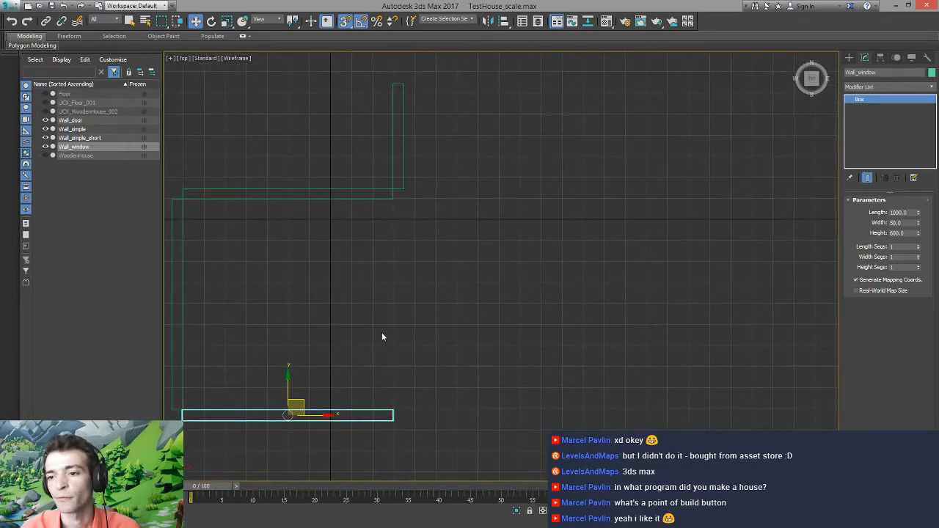
middle_click_drag(358, 389, 376, 345)
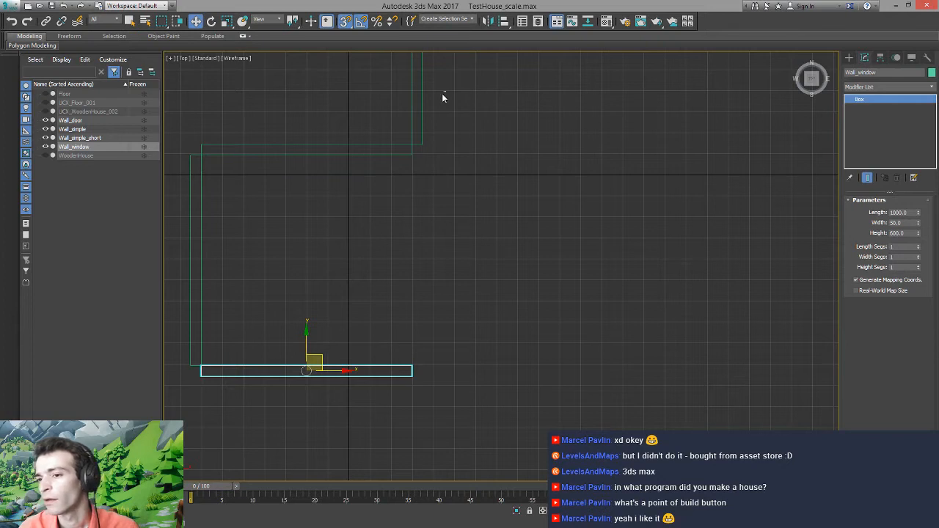
Copy Wall_simple_short, rotate the copy 90 degrees and snap it against the free end of Wall_window
left_click(422, 110)
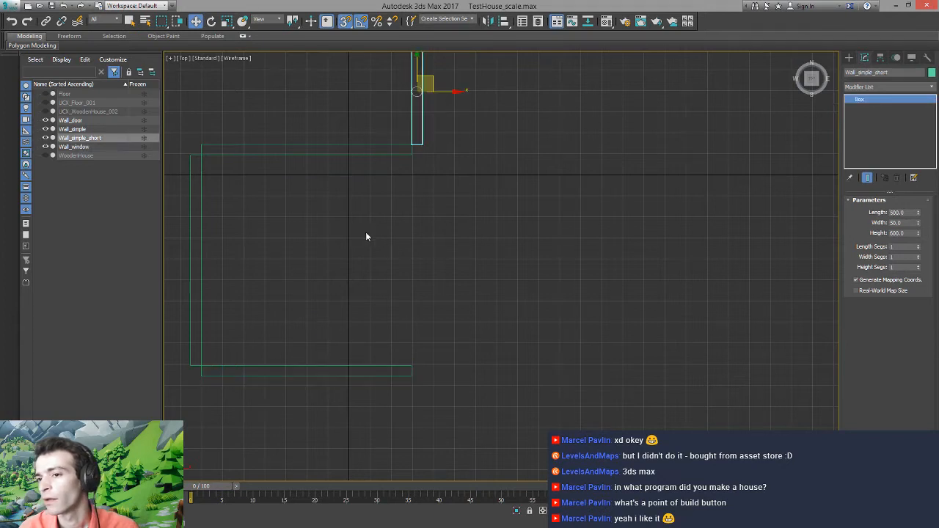
left_click(412, 146)
left_click(415, 143)
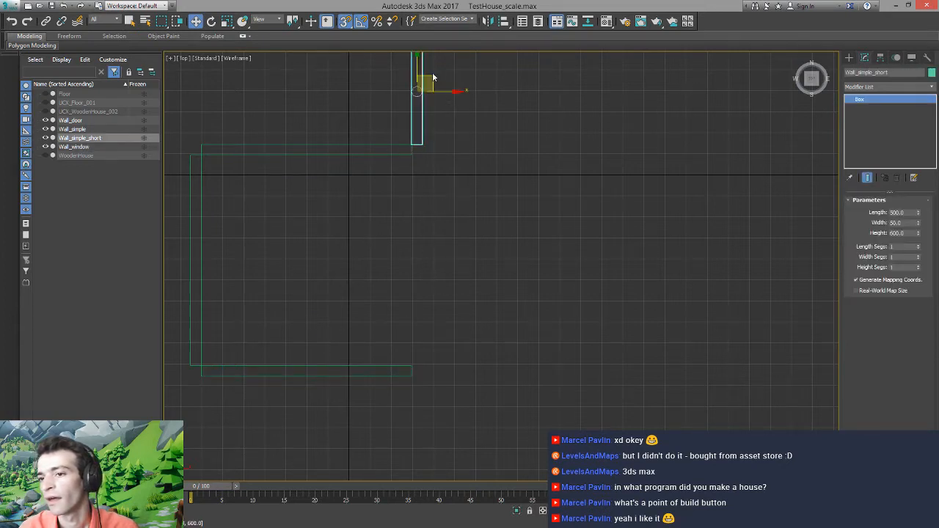
left_click_drag(431, 78, 460, 261, "shift")
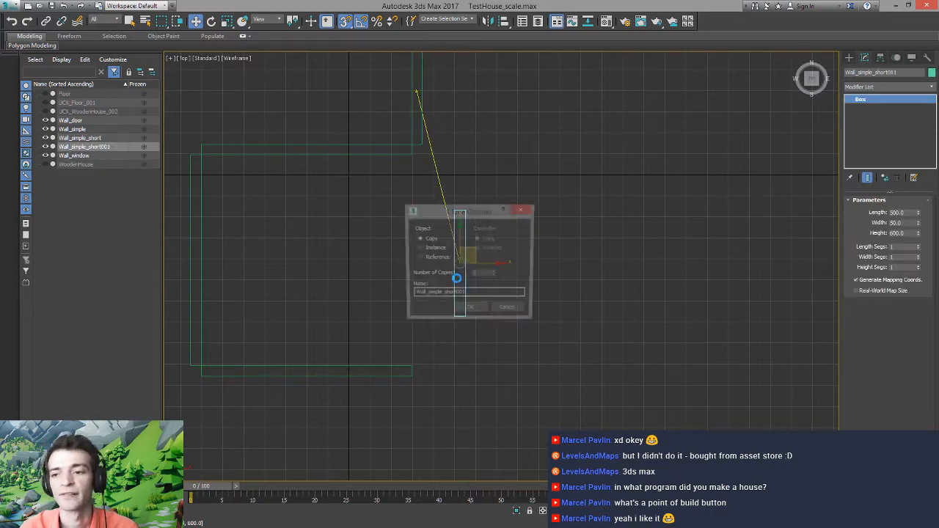
left_click(471, 313)
key("e")
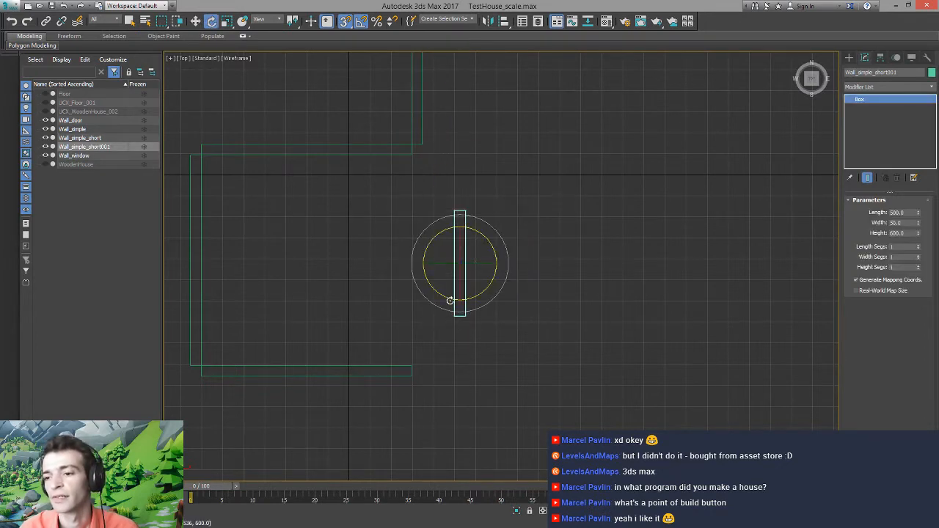
mouse_move(449, 301)
left_mouse_down()
mouse_move(397, 277)
mouse_move(409, 284)
mouse_move(413, 369)
left_mouse_up()
key("w")
middle_click_drag(434, 293, 483, 276)
Try a copy of Wall_window on the open side of the layout, and delete that copy
left_click_drag(362, 394, 361, 382)
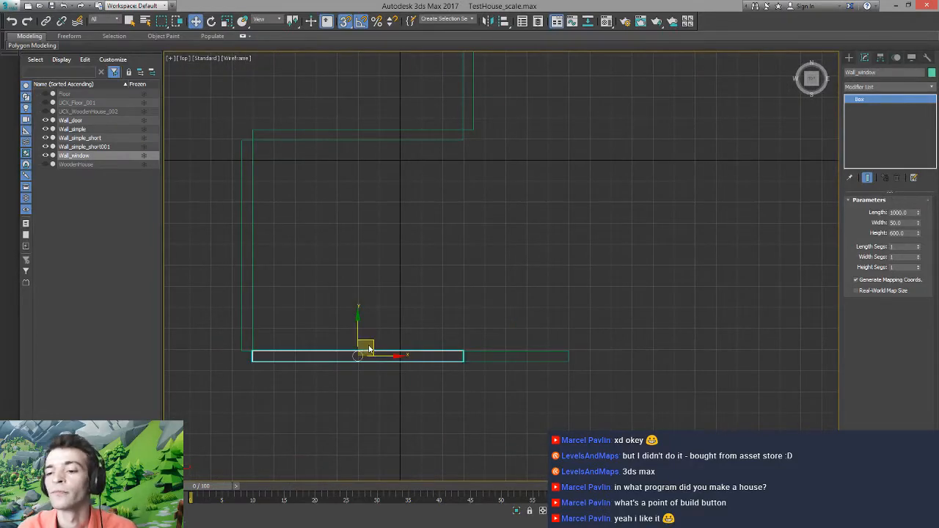
left_click_drag(374, 343, 652, 266, "shift")
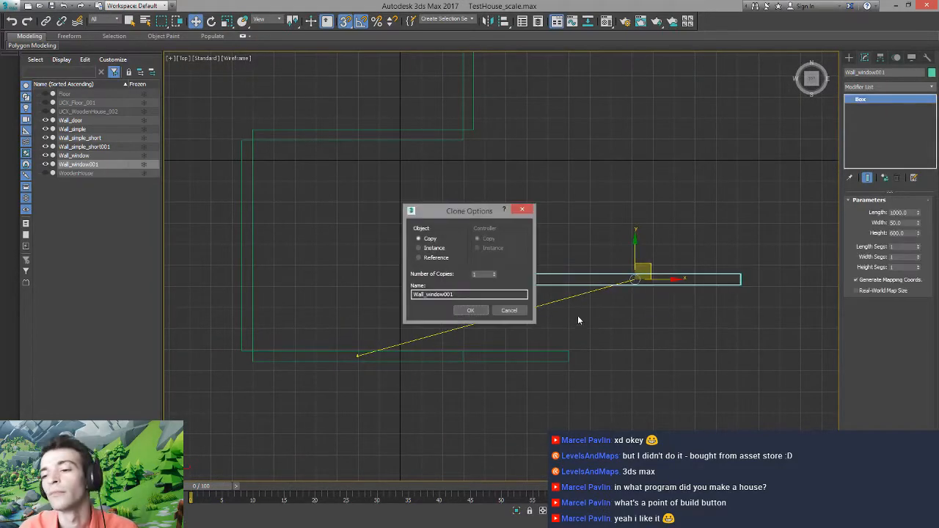
left_click(469, 311)
key("e")
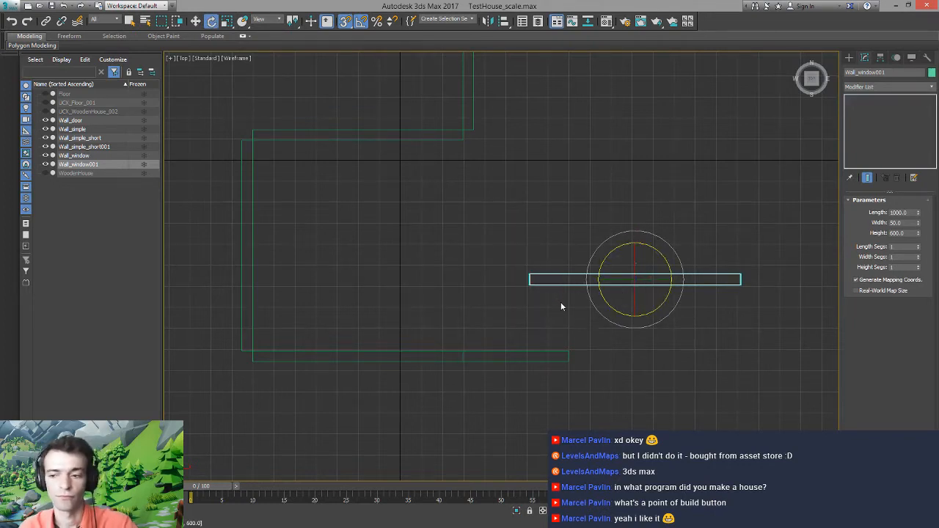
key("Delete")
Delete the short wall copy at the free end of Wall_window
left_click_drag(457, 287, 519, 376)
left_click(533, 299)
left_click_drag(505, 303, 557, 400)
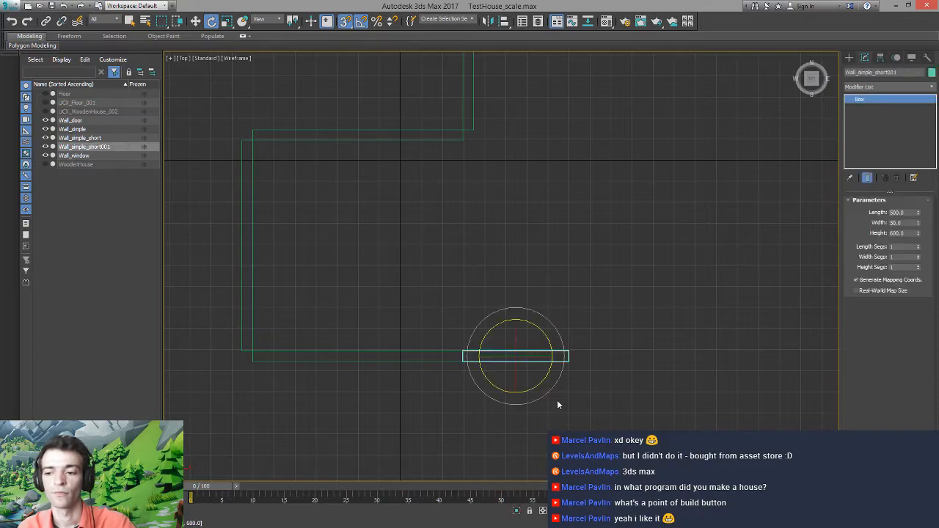
key("Delete")
Clone Wall_simple_short as an instance and place it upright on the open side of the layout
middle_click_drag(520, 172, 507, 261)
left_click(458, 165)
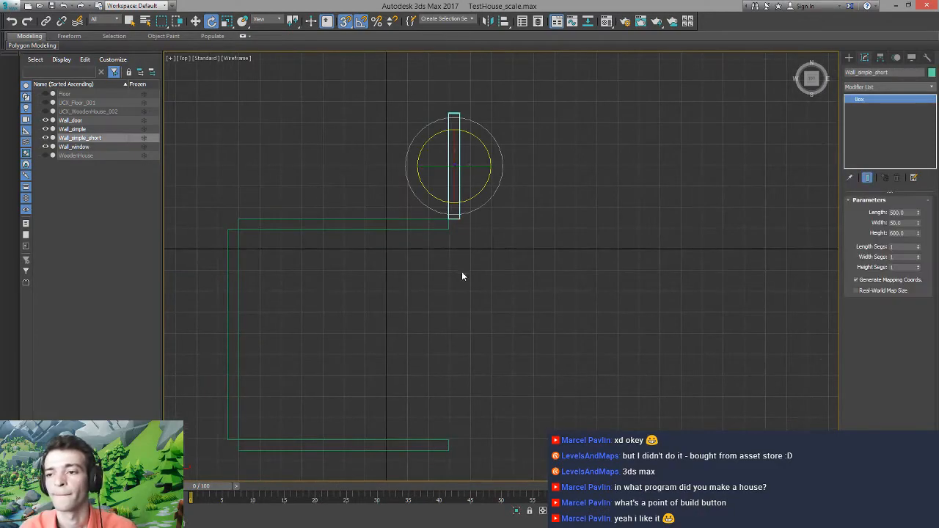
scroll(478, 250, "down", 2)
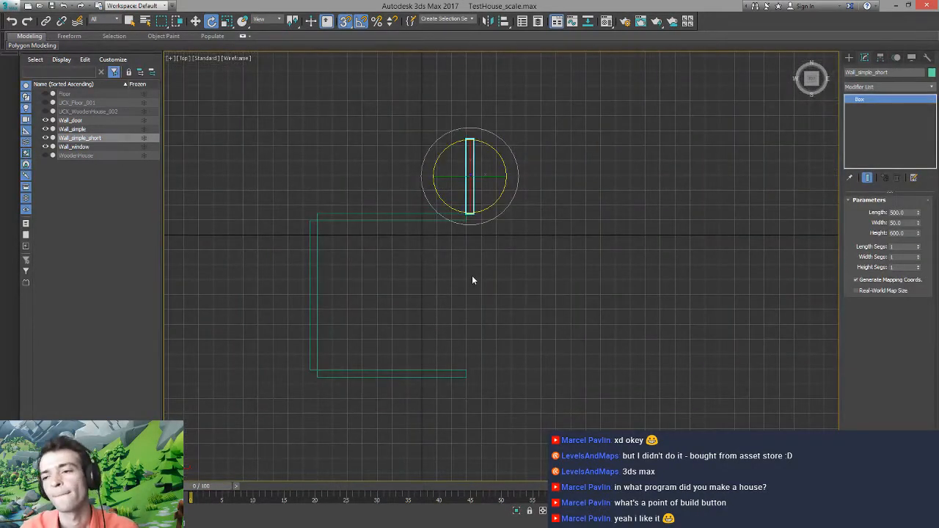
key("w")
left_click_drag(471, 175, 534, 290, "shift")
left_click(420, 252)
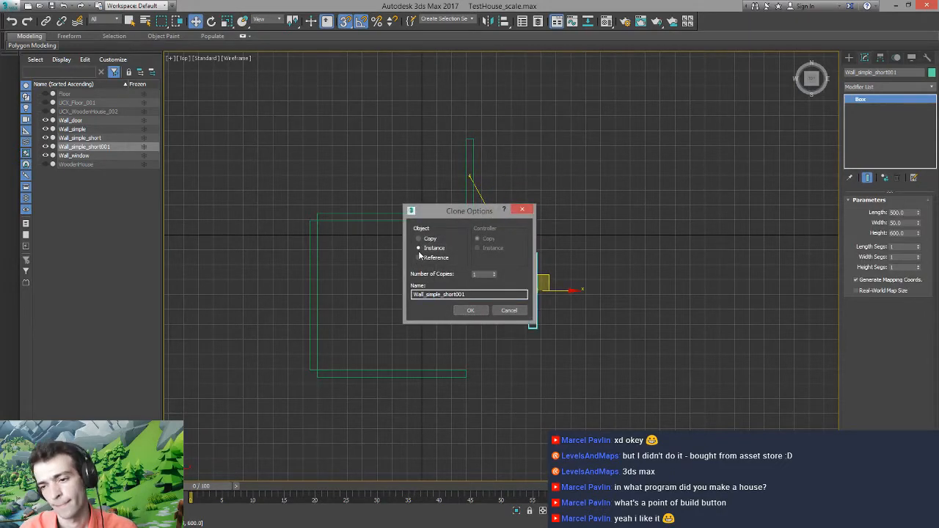
left_click(471, 311)
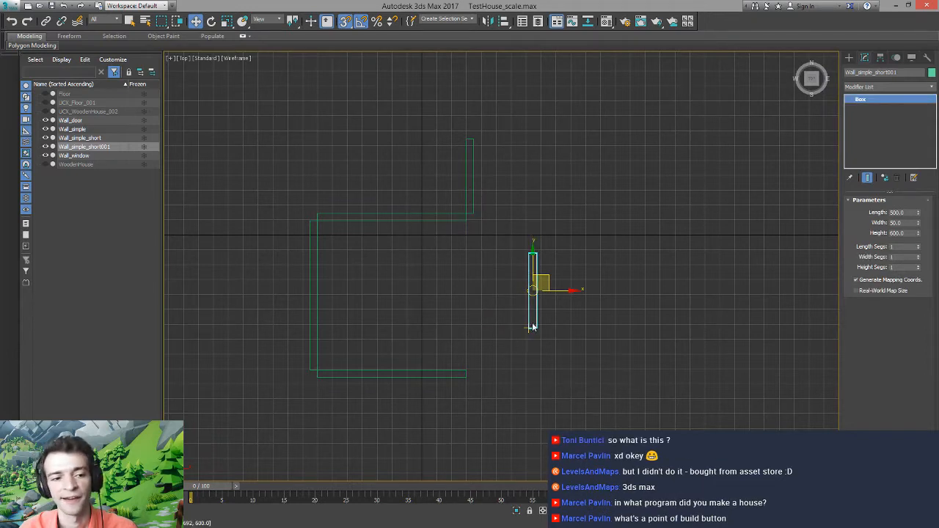
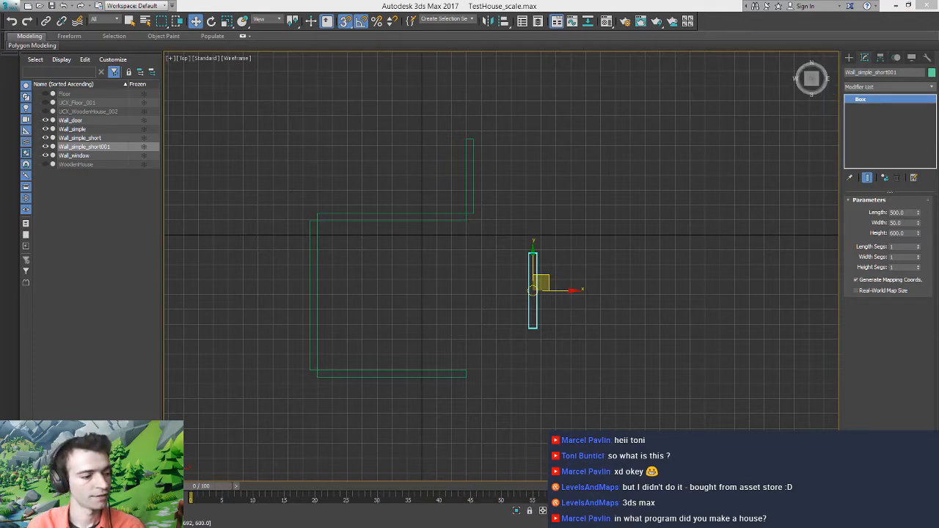
Switch to Unreal Editor and examine the wooden house's Walls mesh from above to see its wall segments and windows
key("alt+Tab")
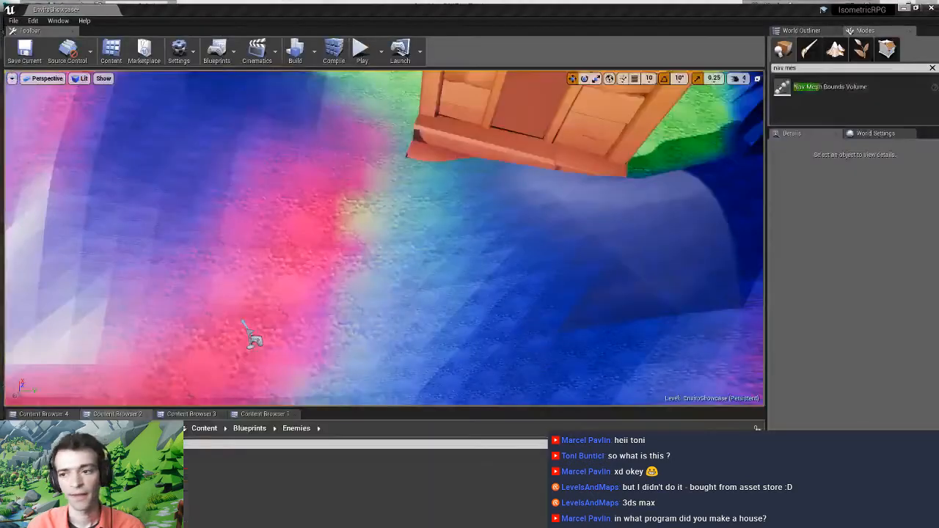
right_click_drag(253, 330, 409, 257)
left_click(409, 256)
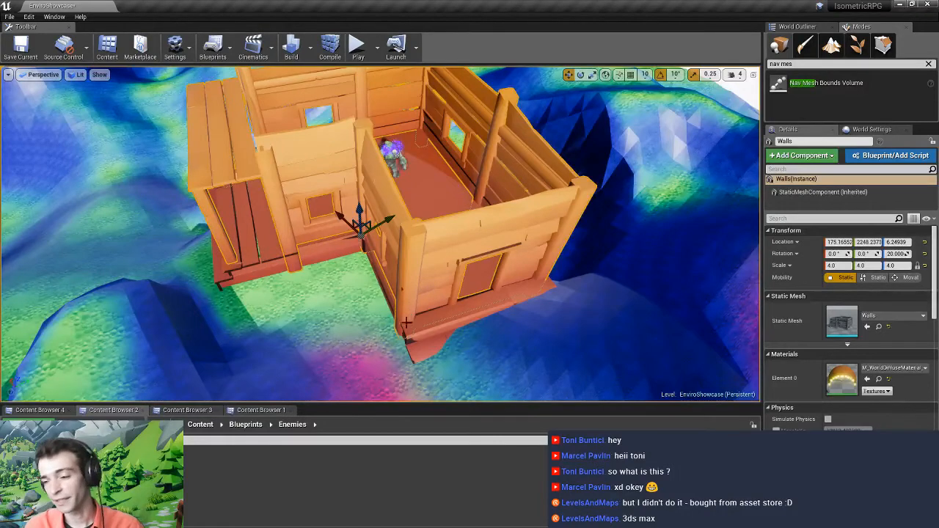
right_click_drag(406, 323, 408, 334)
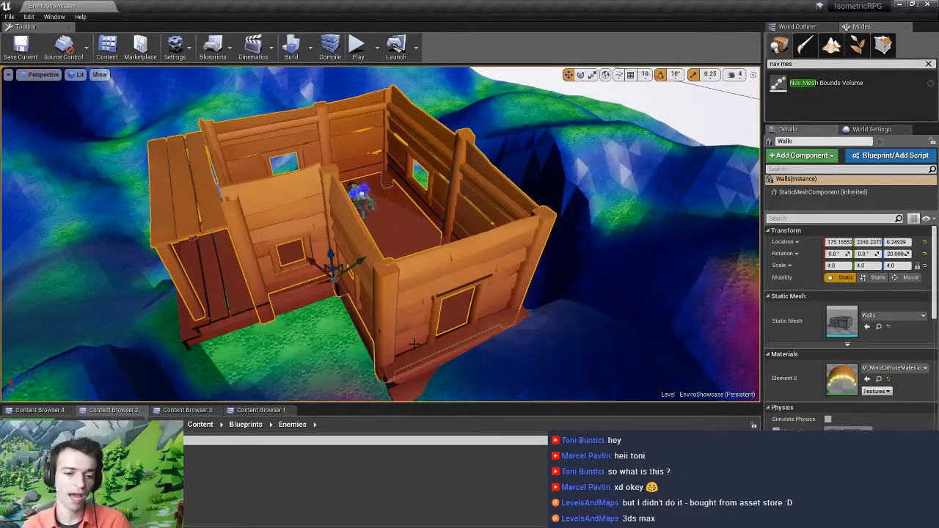
right_click_drag(414, 343, 293, 327)
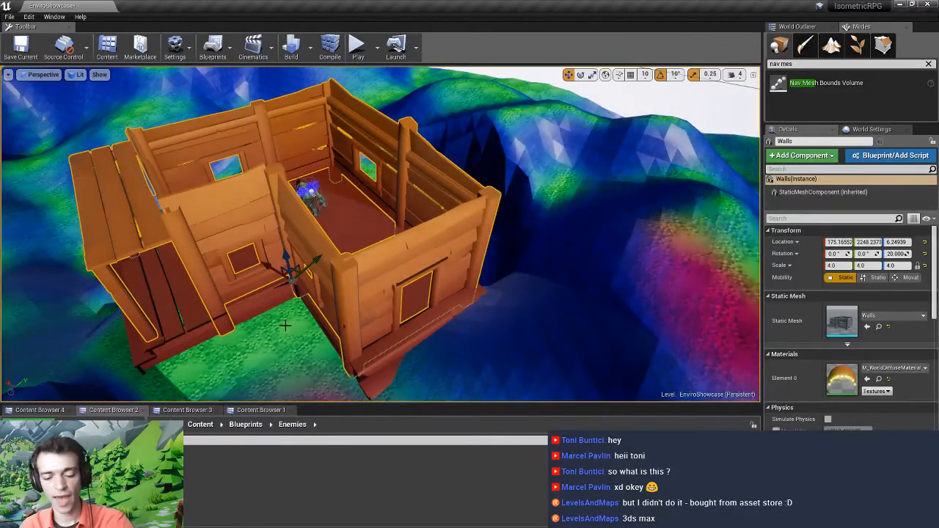
Mark the house's wall segments and windows in red on a screen capture with the label WALL +, and return to 3ds Max
key("Print")
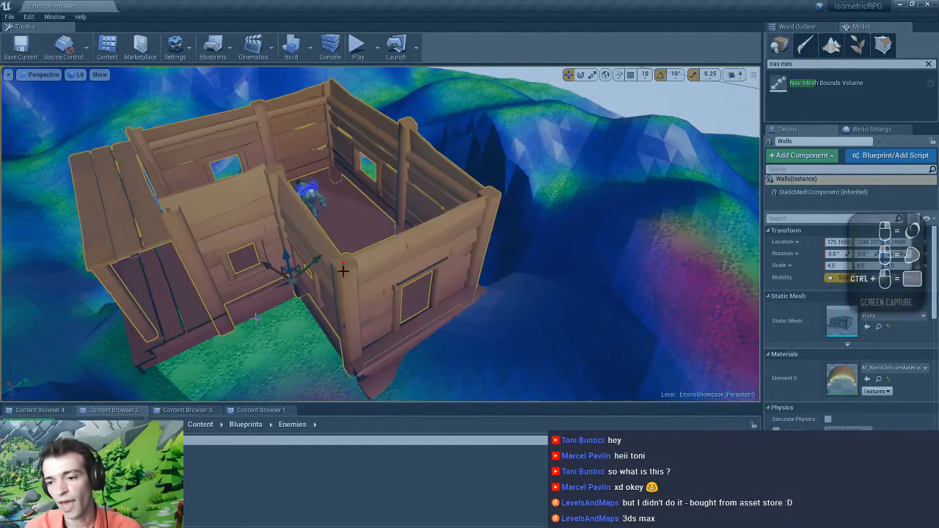
left_click_drag(343, 264, 357, 370)
left_click_drag(488, 198, 477, 297)
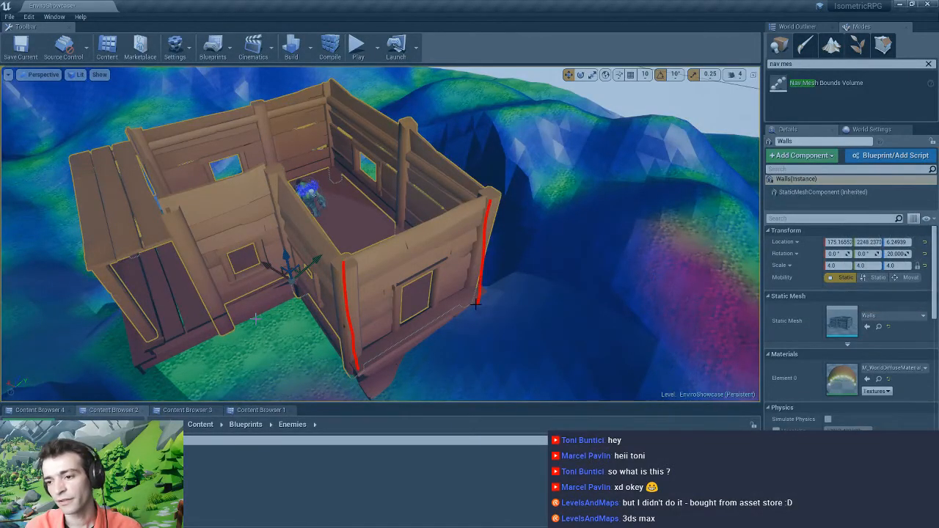
mouse_move(373, 259)
left_mouse_down()
mouse_move(414, 243)
mouse_move(419, 250)
mouse_move(423, 226)
mouse_move(437, 248)
mouse_move(449, 240)
mouse_move(419, 269)
left_mouse_up()
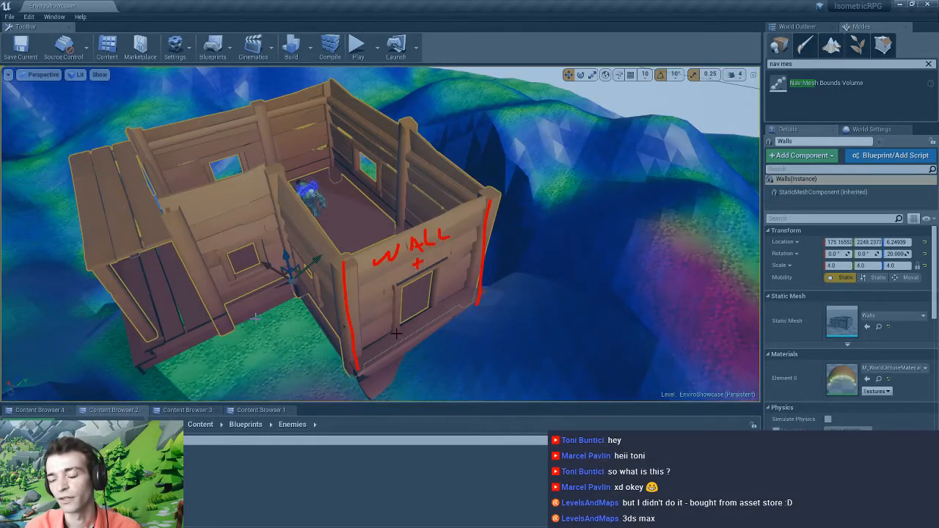
mouse_move(395, 333)
left_mouse_down()
mouse_move(395, 291)
mouse_move(432, 272)
mouse_move(437, 310)
left_mouse_up()
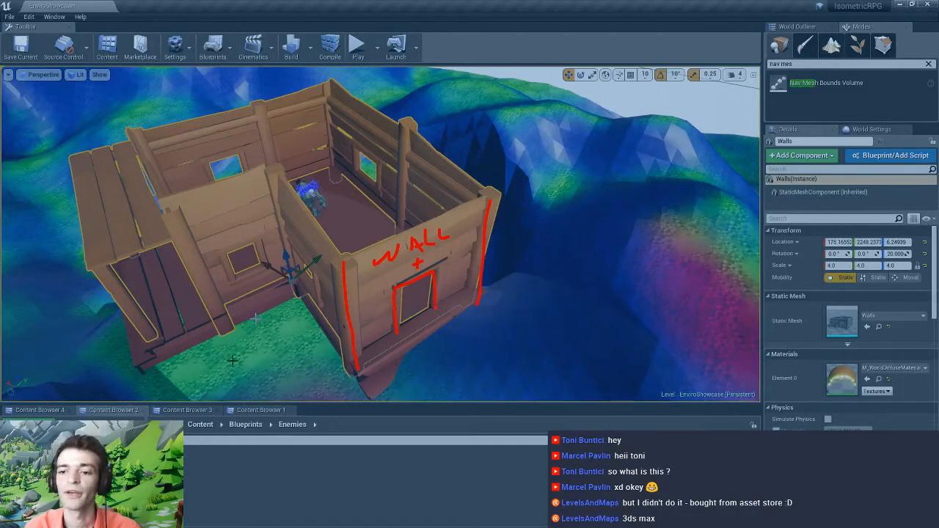
mouse_move(272, 175)
left_mouse_down()
mouse_move(326, 241)
mouse_move(302, 252)
mouse_move(307, 300)
mouse_move(296, 267)
left_mouse_up()
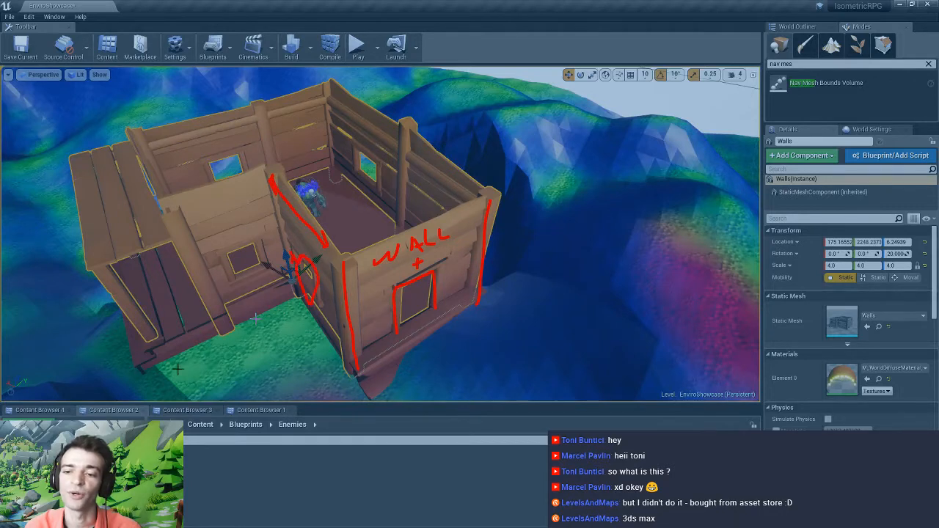
left_click_drag(180, 208, 242, 187)
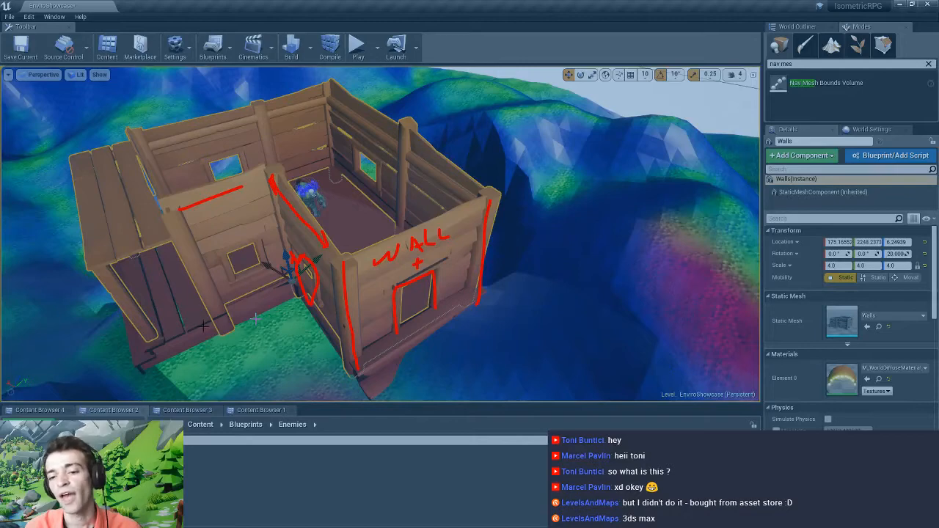
key("Escape")
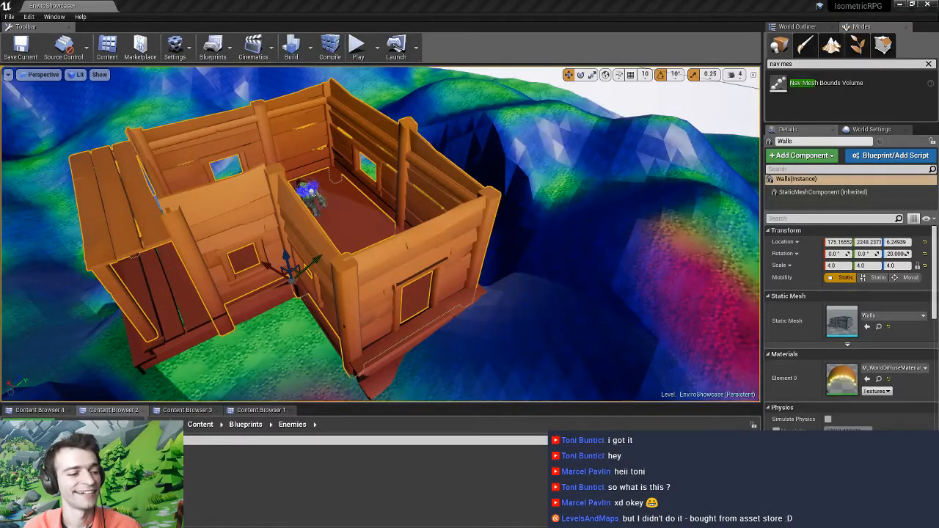
key("alt+Tab")
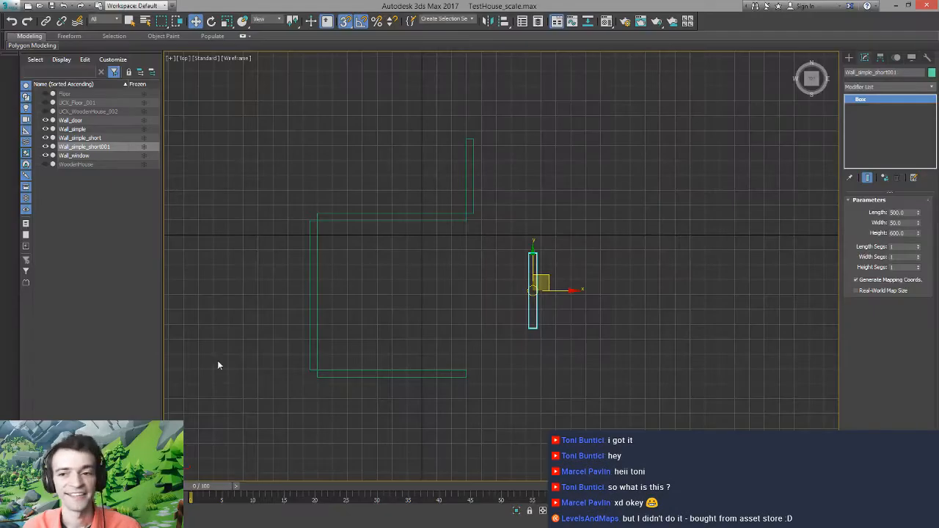
Select the wall boxes in the top view one after another to check which module each one is
left_click(381, 202)
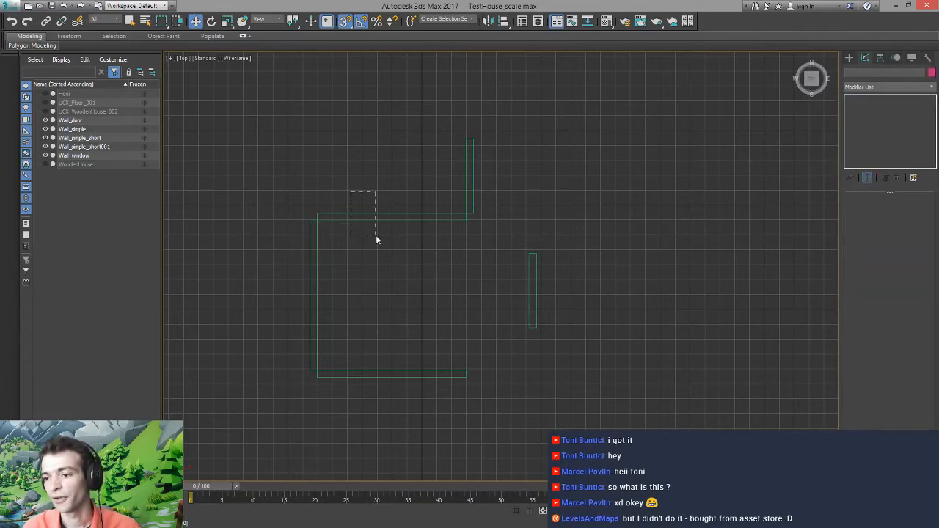
left_click_drag(377, 240, 377, 239)
left_click_drag(280, 269, 346, 291)
left_click_drag(413, 383, 416, 384)
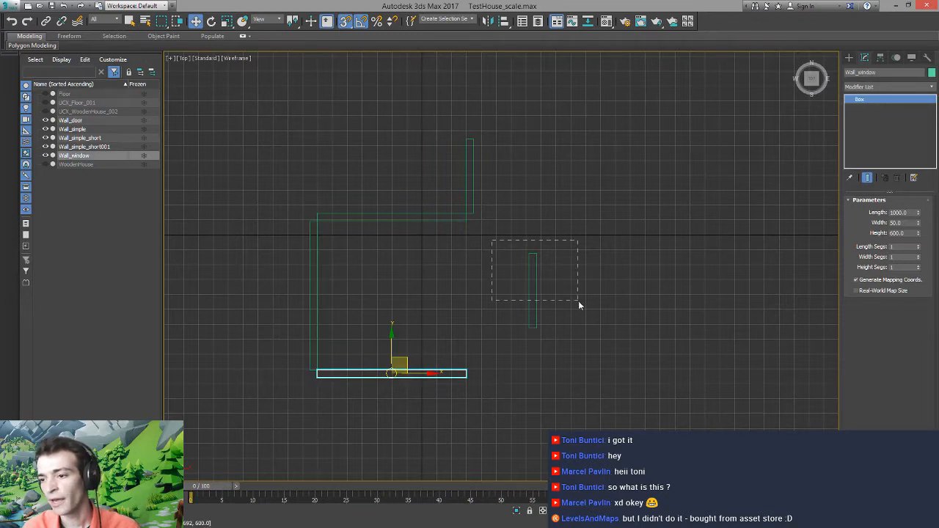
left_click_drag(579, 304, 580, 304)
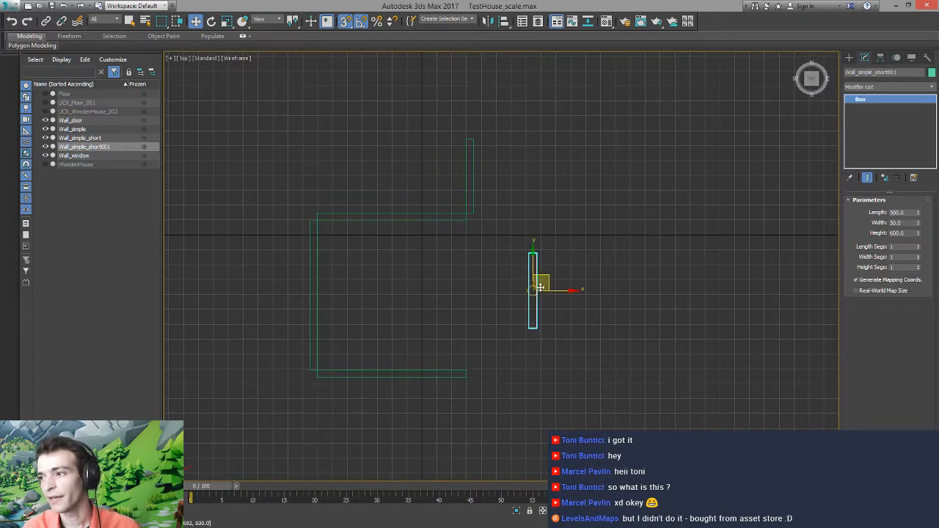
left_click(481, 168)
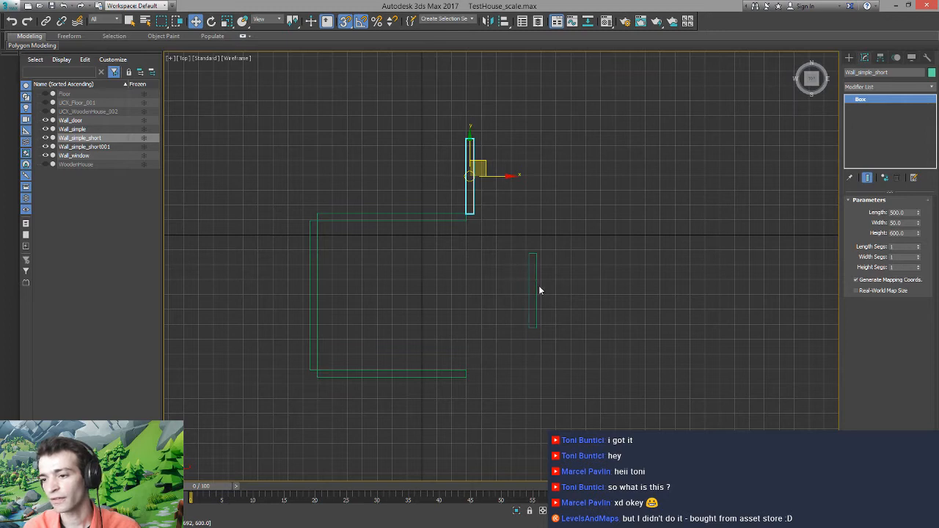
Clone Wall_window as a single instance and place it inside the open wall layout
left_click_drag(379, 349, 402, 407)
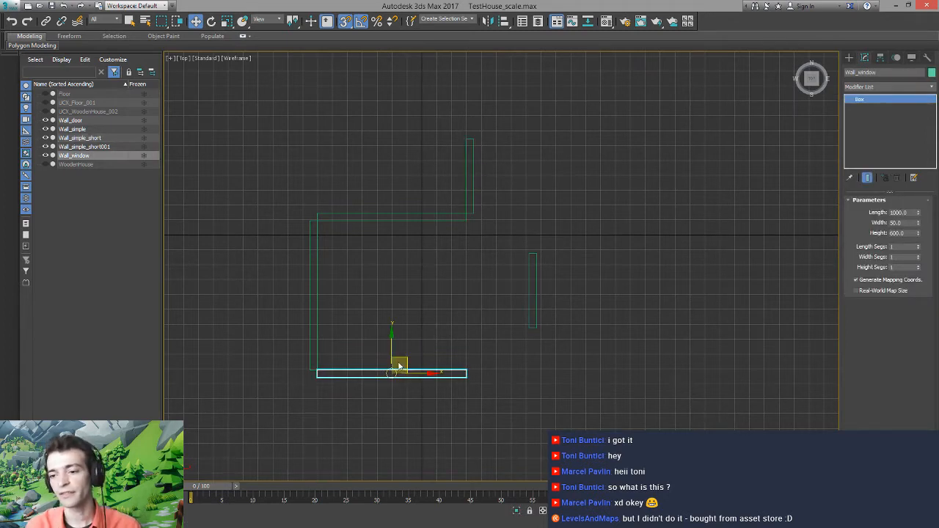
left_click_drag(399, 366, 437, 296, "shift")
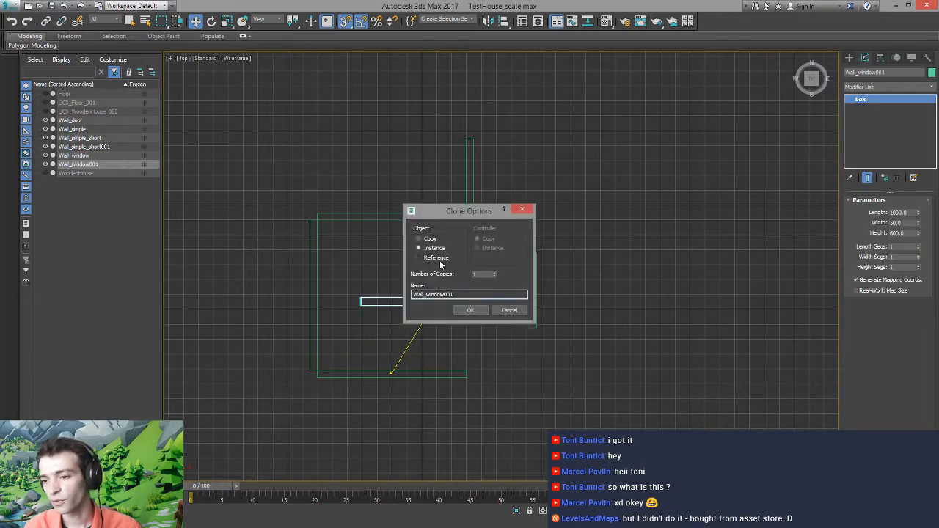
left_click(470, 312)
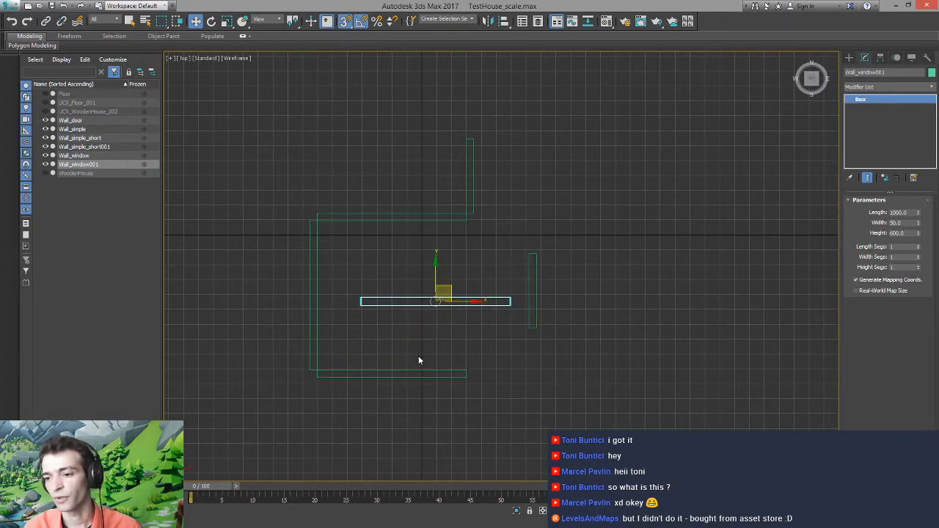
Rotate Wall_simple_short001 by 90 degrees and snap it end to end onto the free end of Wall_window
left_click(533, 293)
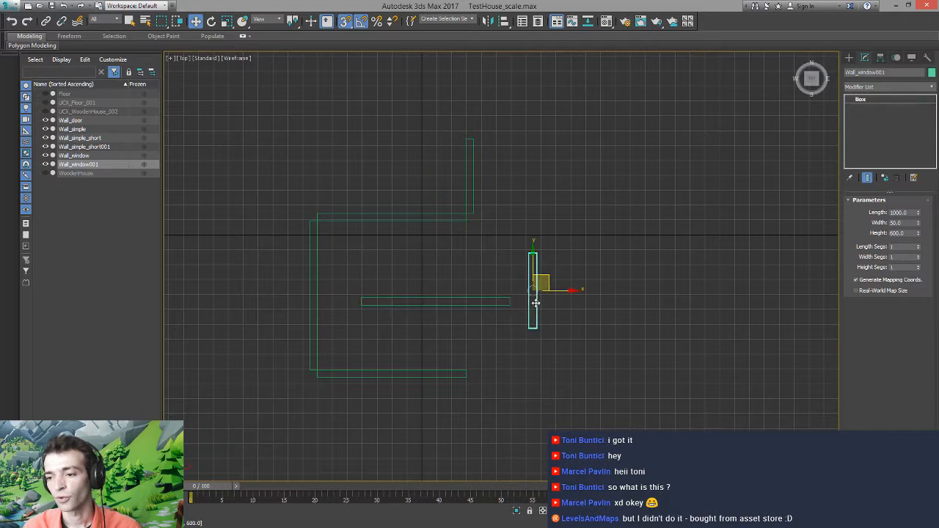
key("e")
left_click_drag(561, 269, 583, 308)
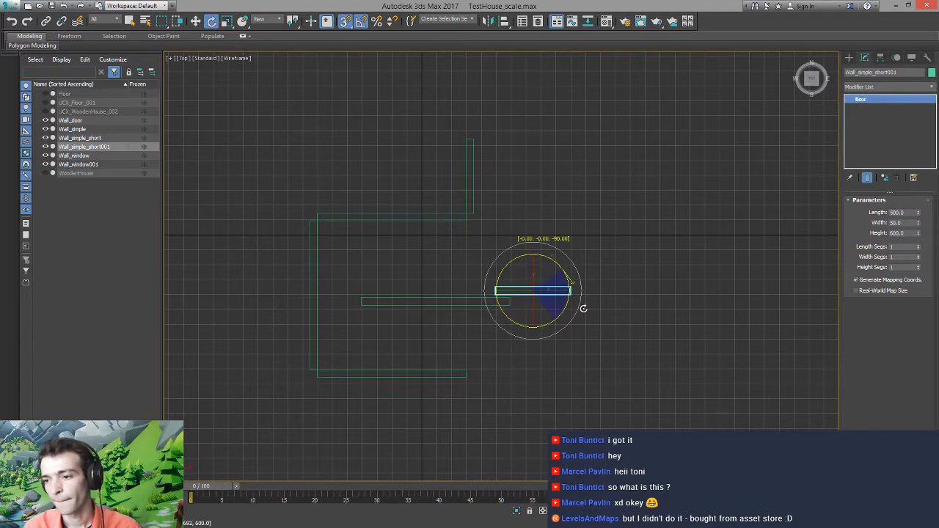
key("w")
left_click_drag(533, 291, 518, 356)
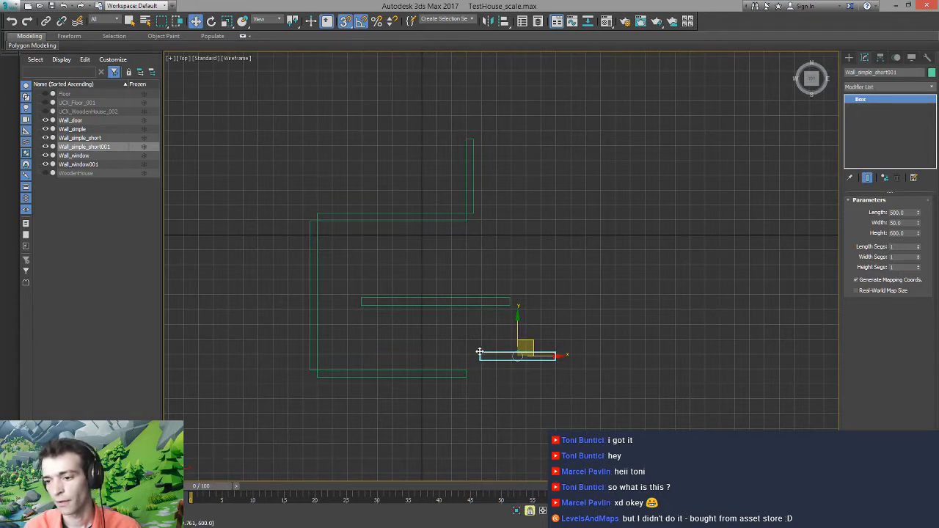
left_click_drag(479, 352, 465, 370)
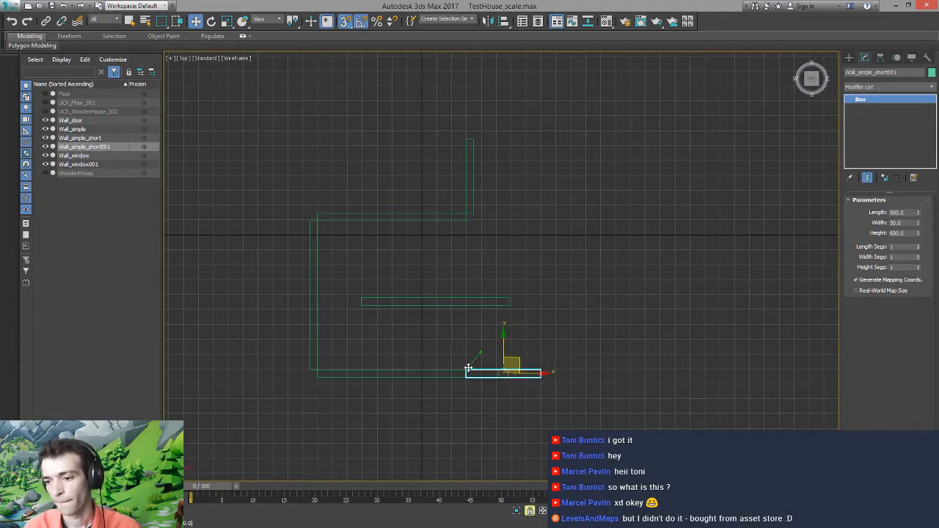
Rotate Wall_window001 by 90 degrees and snap its end to the free corner of Wall_simple_short001 to form the facing side wall
left_click(449, 304)
key("e")
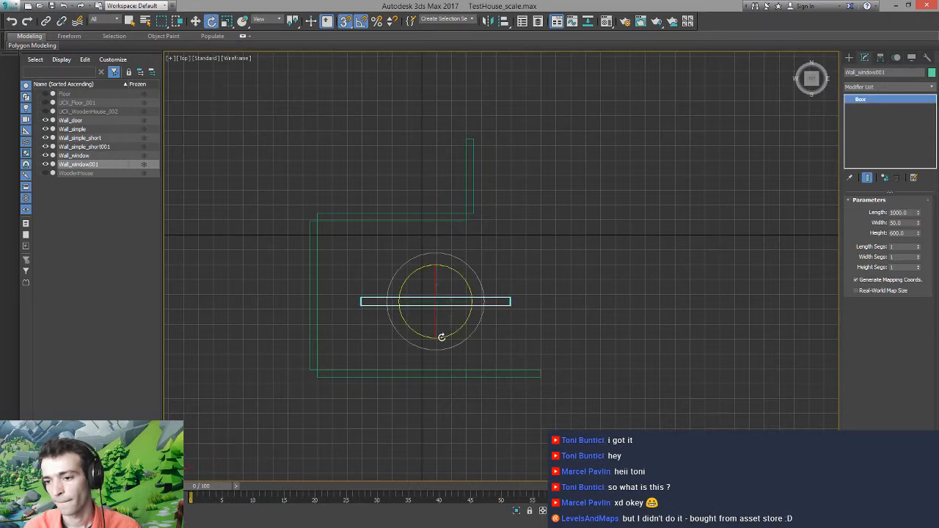
left_click_drag(442, 337, 489, 327)
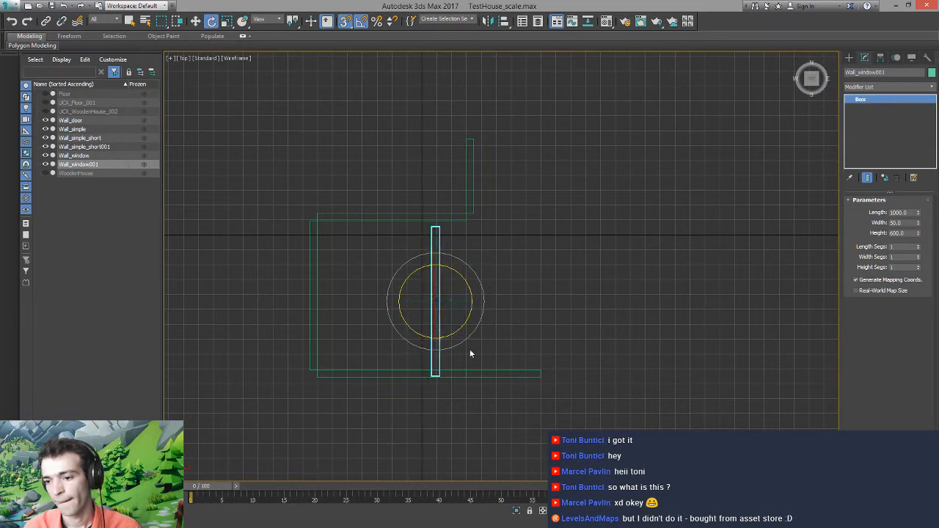
key("w")
left_click_drag(439, 375, 545, 369)
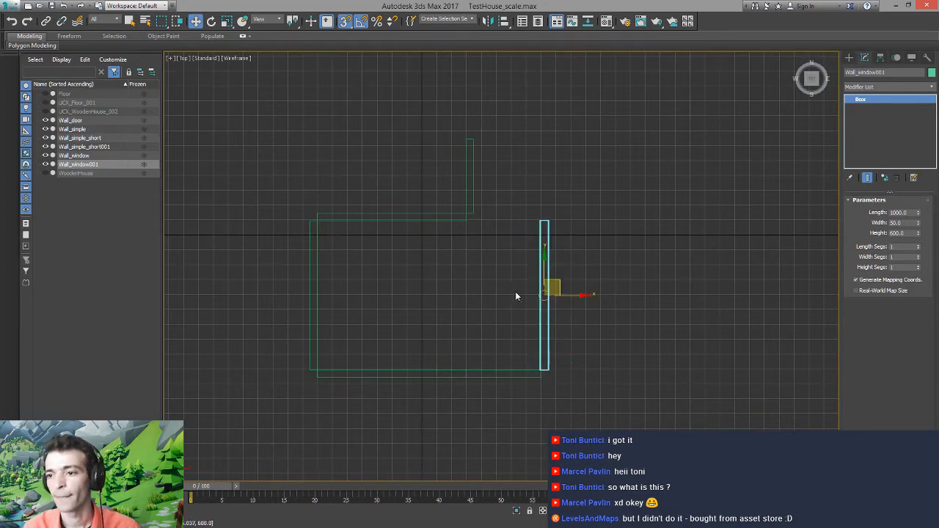
Clone Wall_simple_short along X as an independent copy named Wall_window_short
left_click(472, 179)
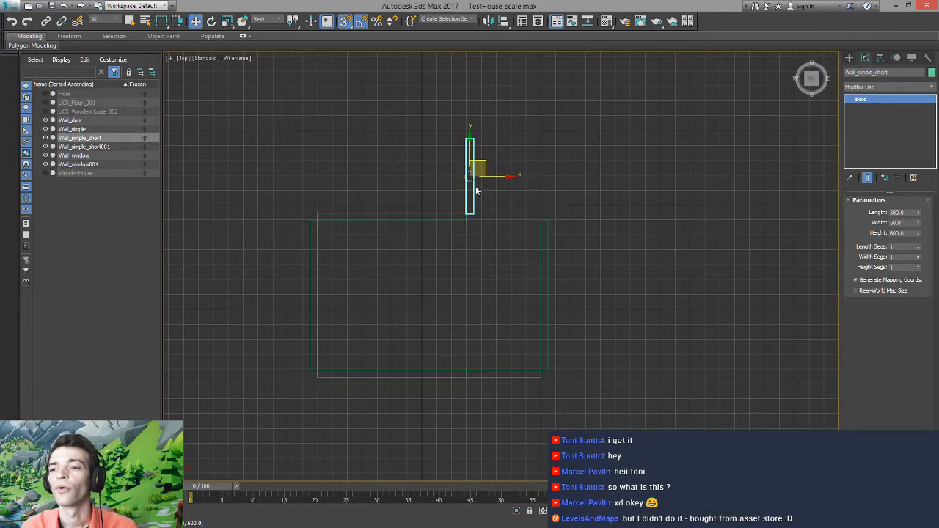
left_click_drag(499, 176, 523, 176)
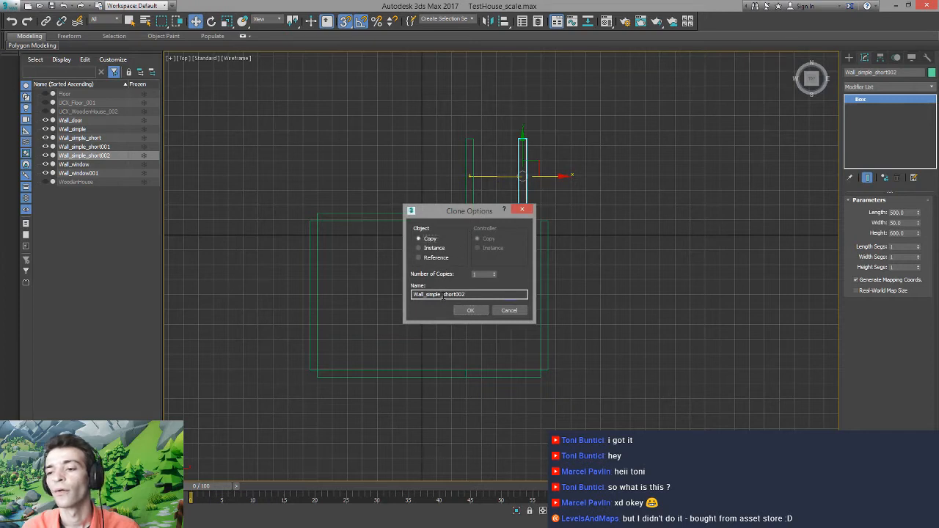
left_click_drag(427, 297, 439, 297)
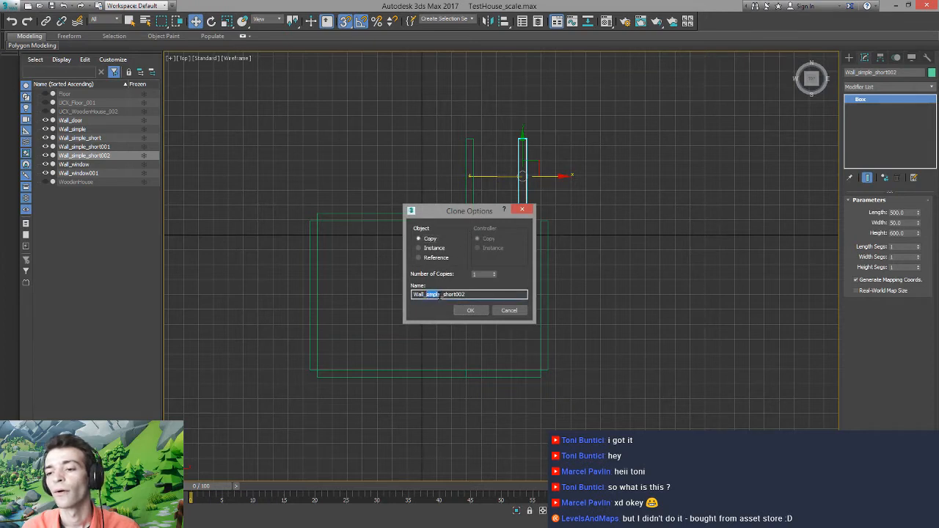
type("window")
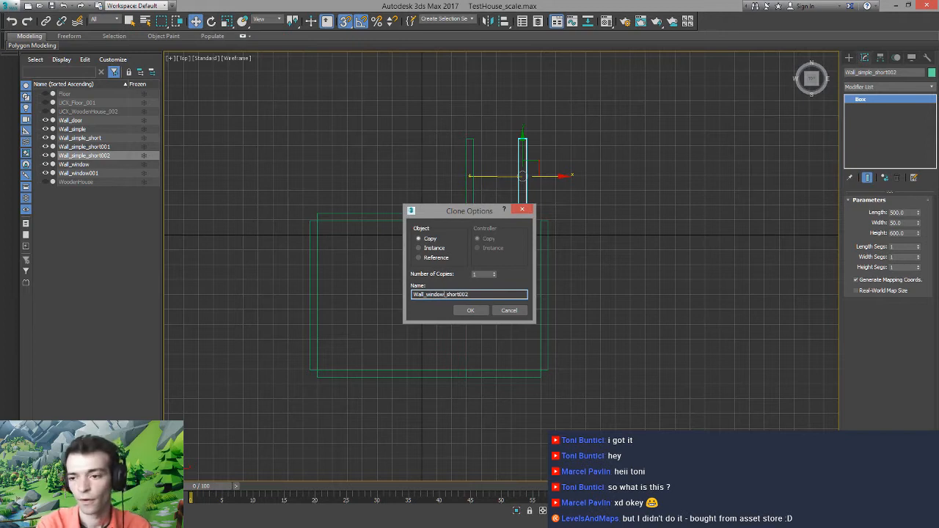
key("BackSpace")
key("BackSpace")
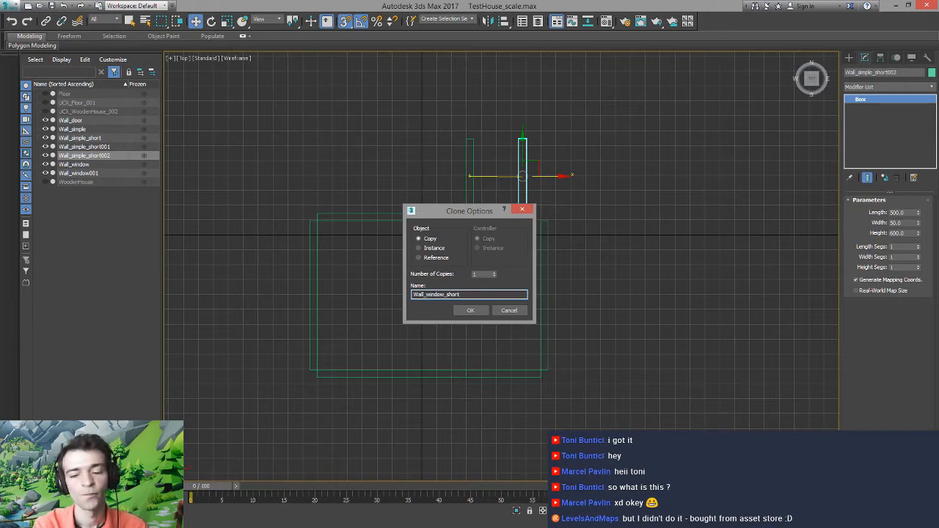
key("Return")
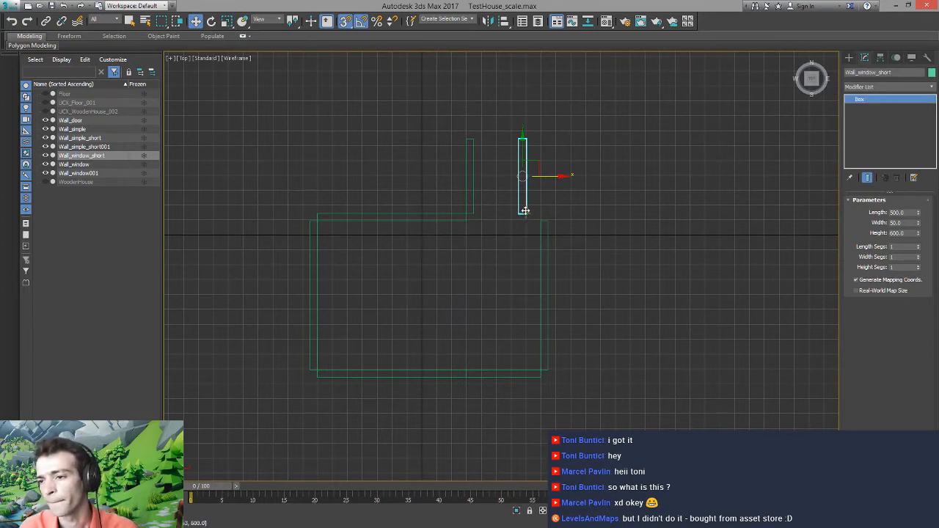
Move Wall_window_short in line with Wall_window001 and snap its far end level with the far end of Wall_simple_short
left_click_drag(526, 211, 550, 217)
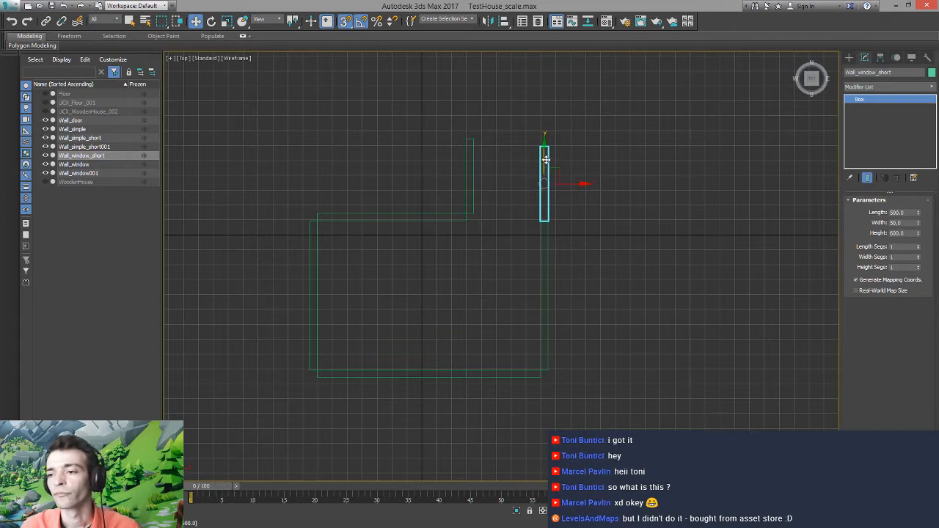
mouse_move(539, 147)
left_mouse_down()
mouse_move(504, 138)
mouse_move(475, 154)
mouse_move(538, 150)
left_mouse_up()
key("ctrl+z")
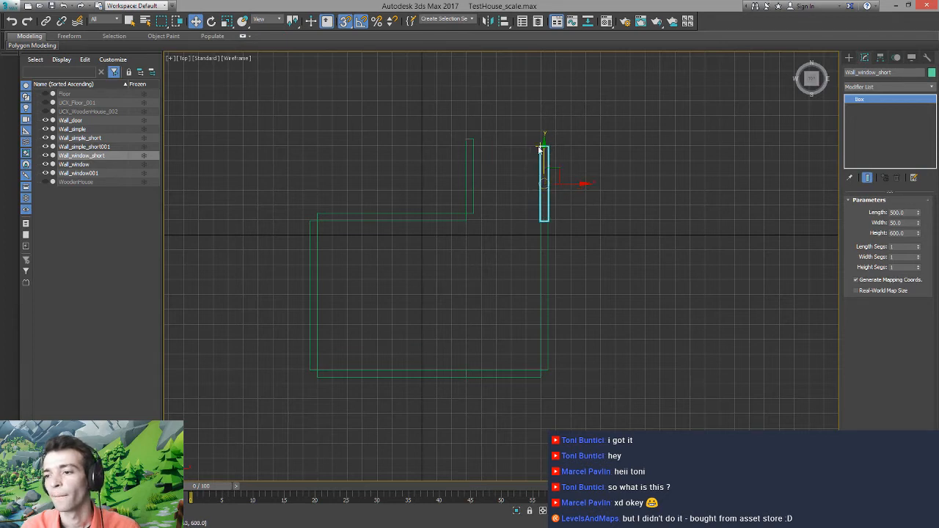
left_click_drag(540, 149, 476, 141)
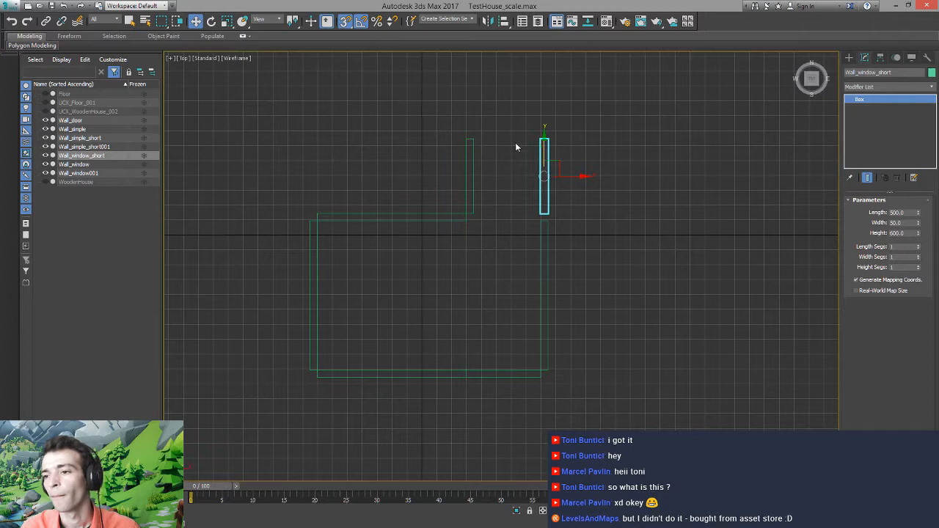
Clone the short wall of the upper annex rotated by 90 degrees and name the copy Wall_door_short
left_click_drag(541, 139, 476, 139)
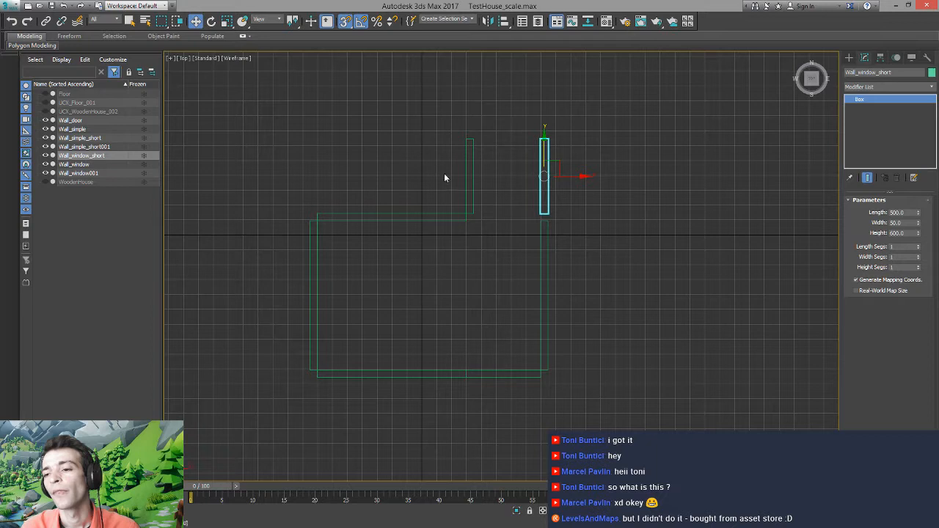
mouse_move(493, 185)
left_mouse_down()
mouse_move(491, 203)
mouse_move(520, 170)
left_mouse_up()
key("e")
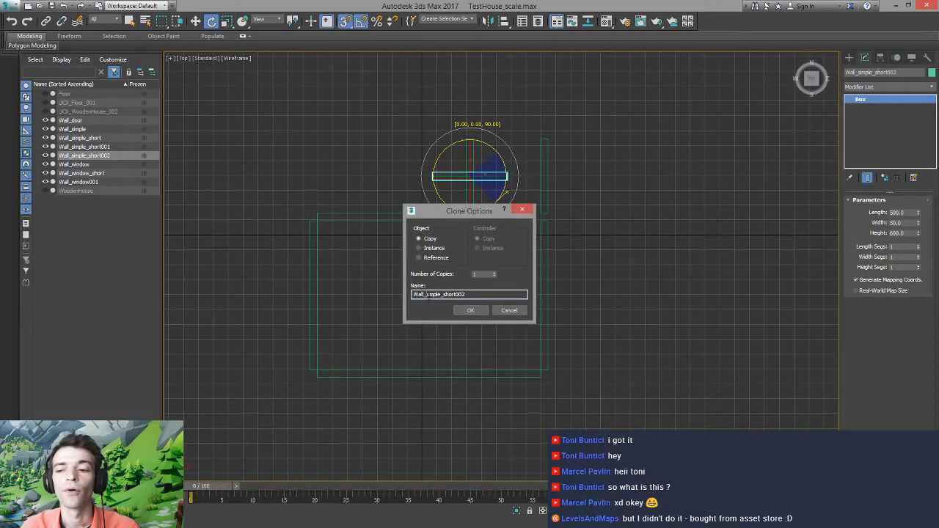
left_click_drag(426, 295, 441, 294)
type("door")
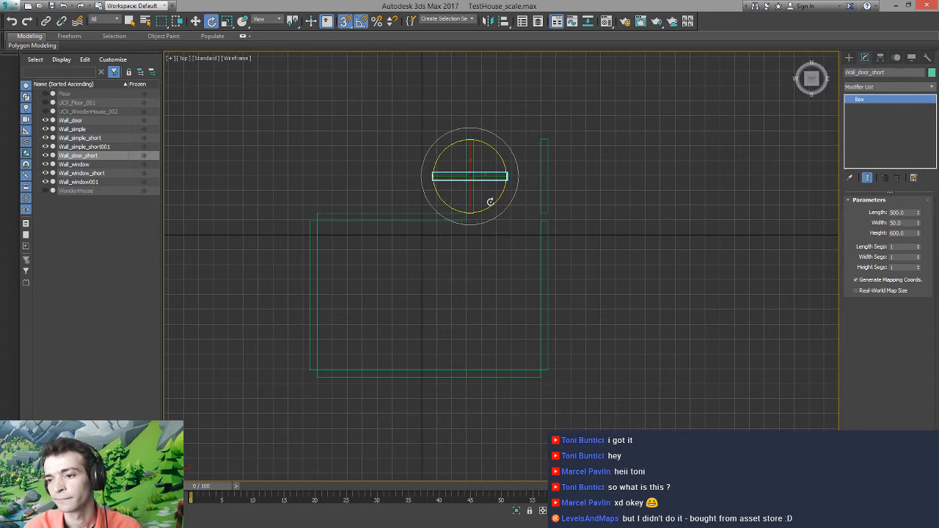
Move Wall_door_short with vertex snapping so it closes the upper end of the annex, flush with the short wall's corner
key("w")
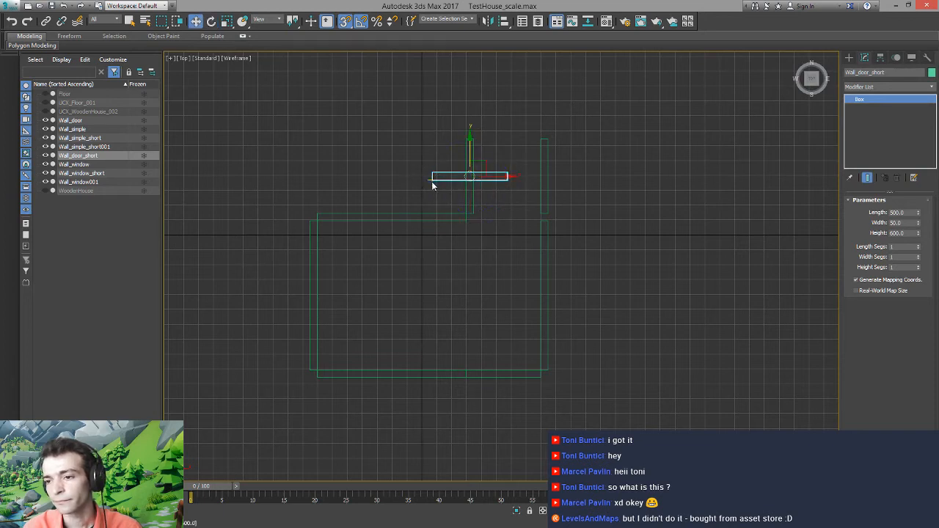
key("space")
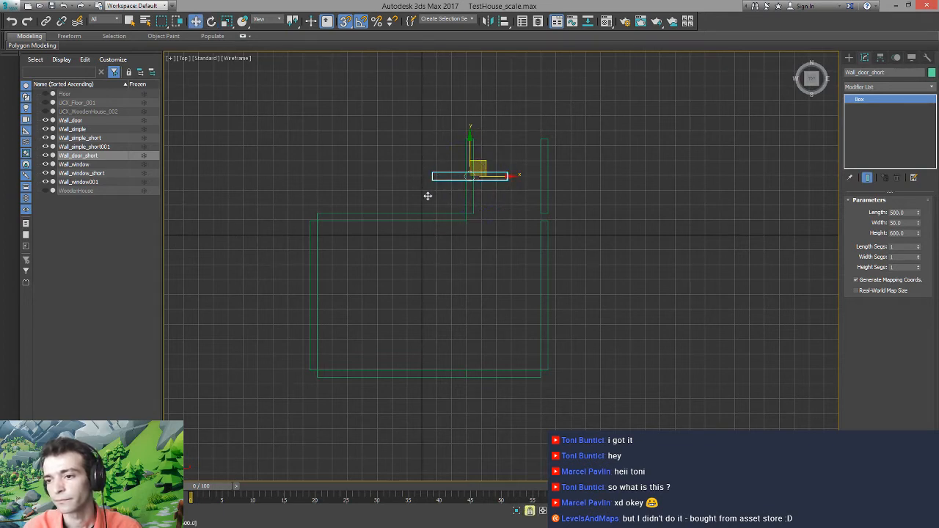
key("space")
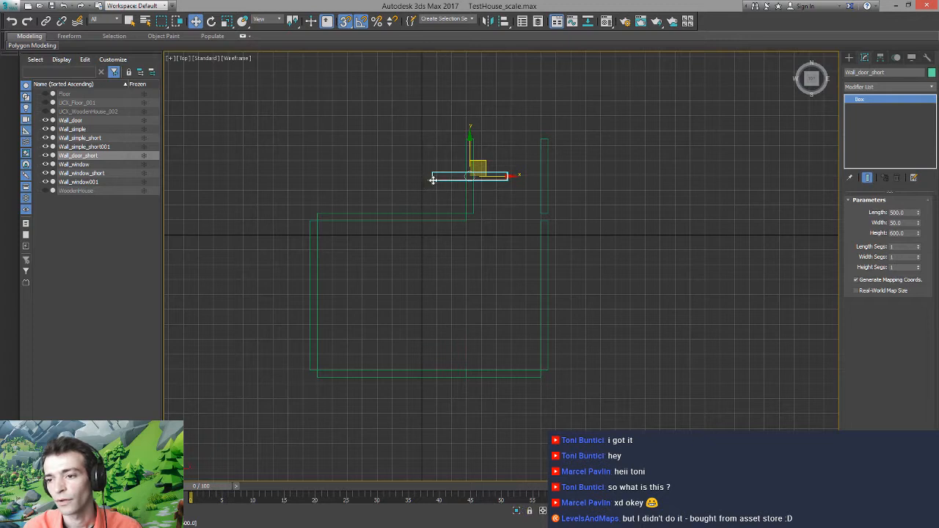
key("space")
left_click_drag(432, 182, 479, 136)
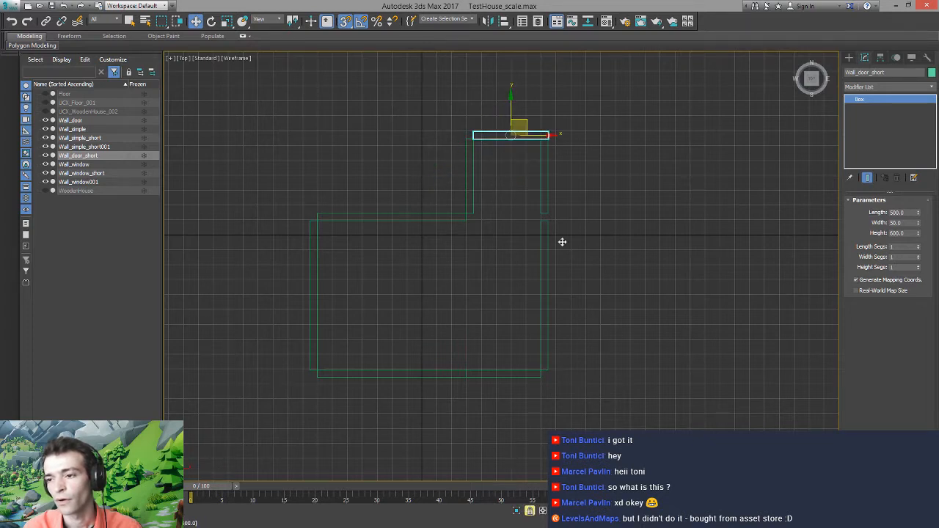
Shift Wall_window_short, Wall_window001 and Wall_simple_short001 outward along X by one wall thickness, snapping to the short annex wall
left_click_drag(578, 185, 544, 246)
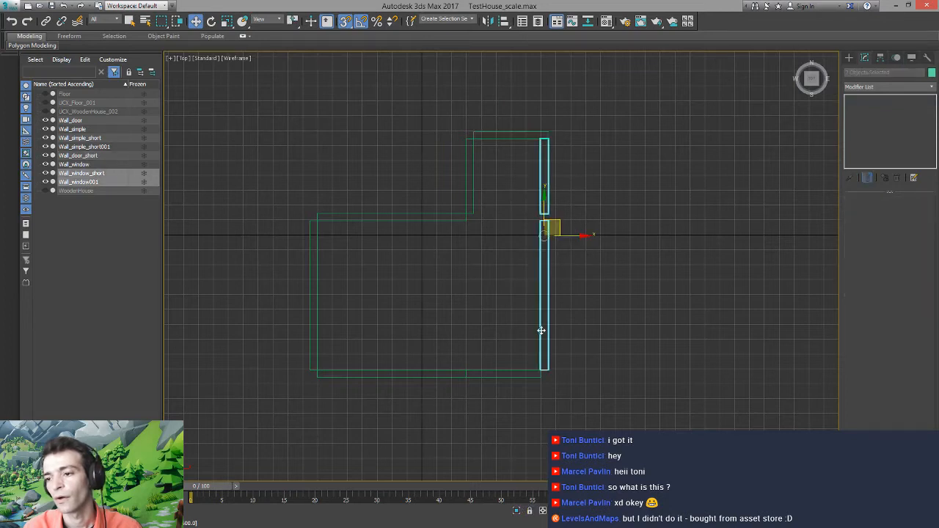
left_click_drag(520, 405, 521, 404, "ctrl")
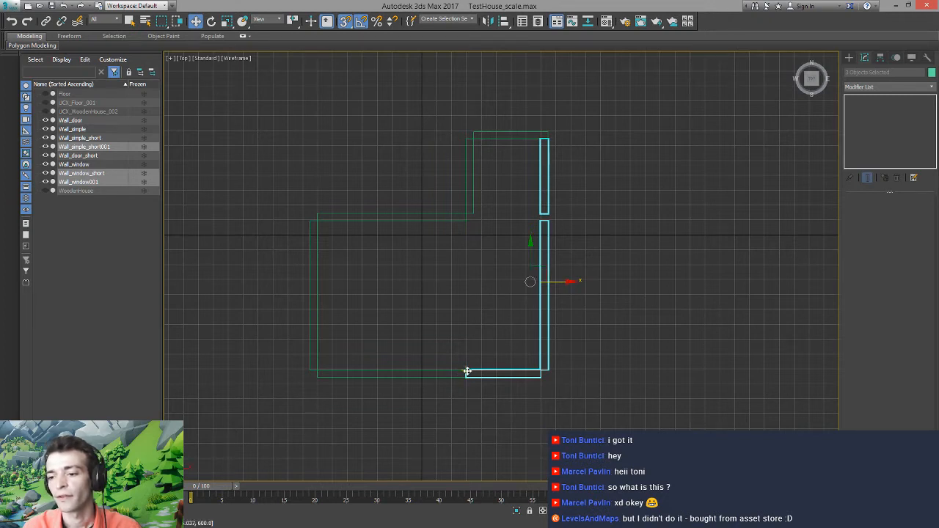
left_click_drag(467, 373, 472, 215)
left_click(527, 430)
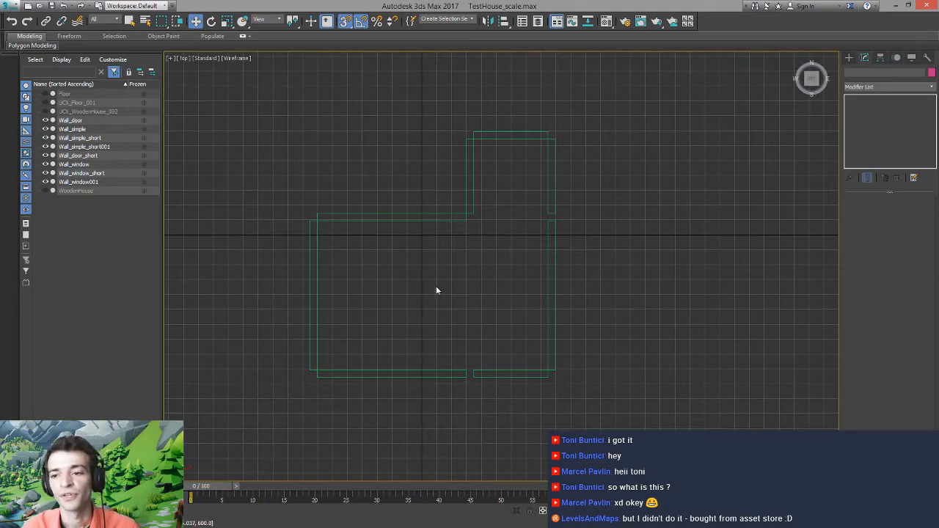
Convert the Wall_door box to an Editable Poly in the perspective view
key("p")
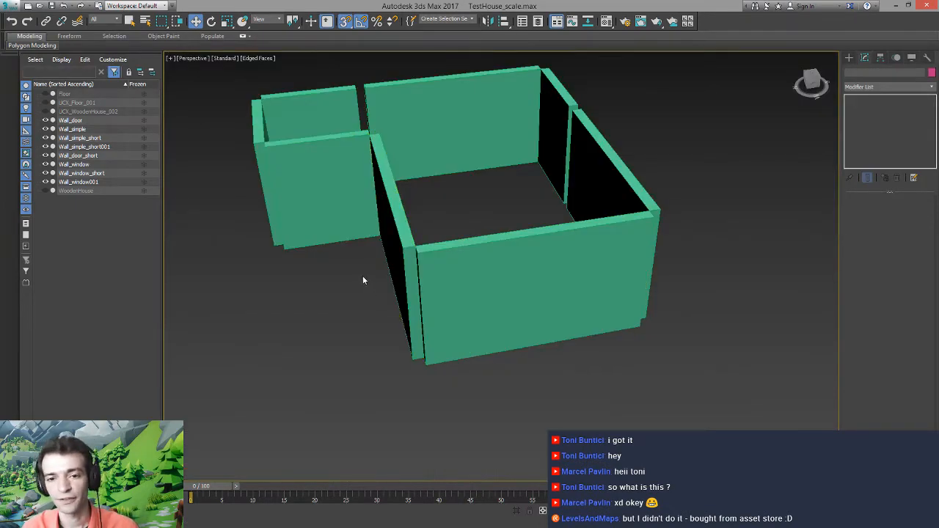
middle_click_drag(363, 281, 470, 313, "alt")
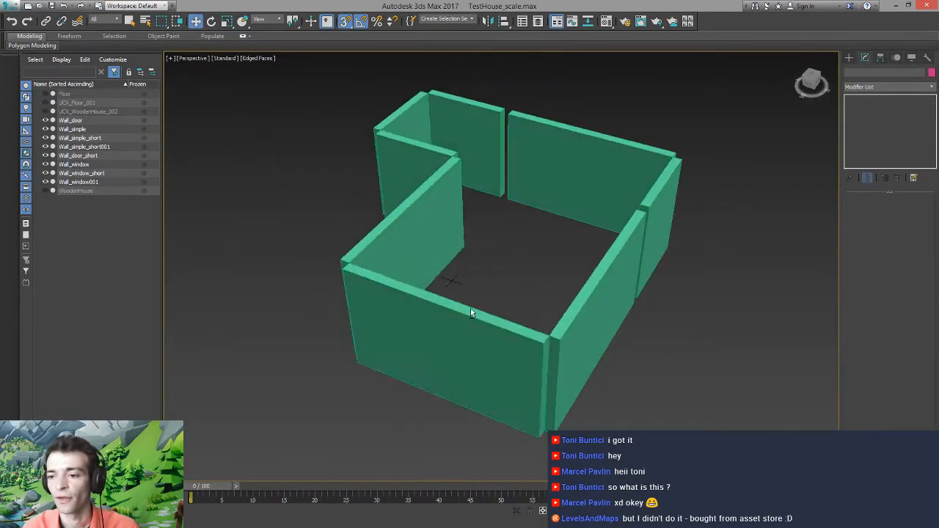
left_click(466, 331)
middle_click_drag(535, 230, 506, 257)
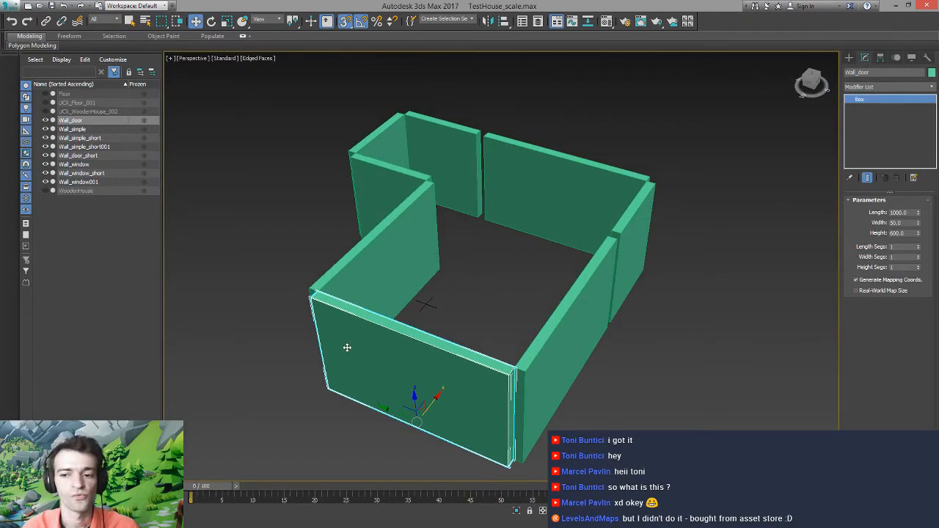
middle_click_drag(420, 305, 499, 271, "alt")
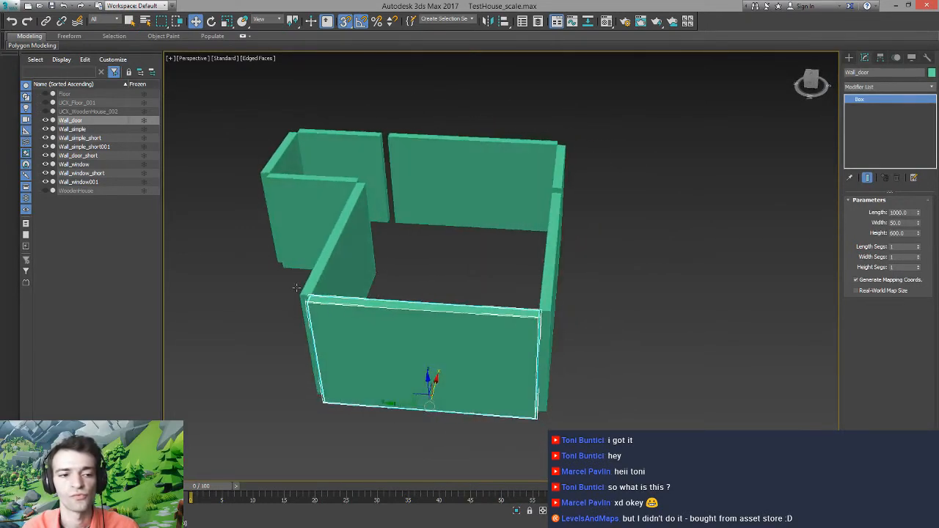
middle_click_drag(425, 263, 398, 273, "alt")
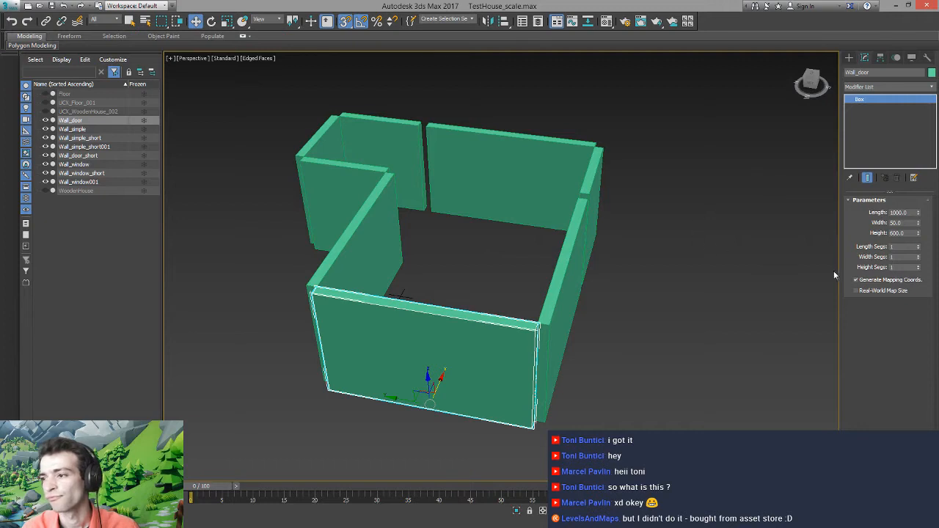
right_click(431, 328)
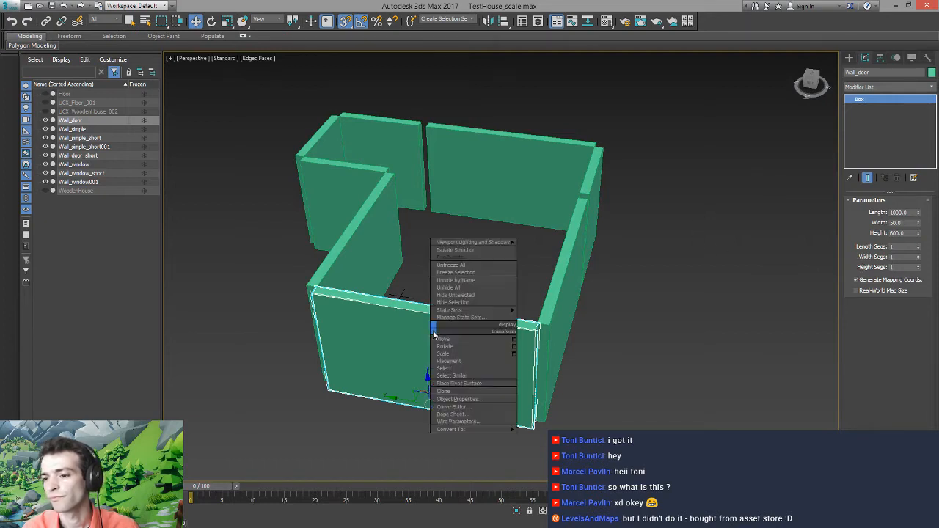
mouse_move(462, 429)
left_click(422, 437)
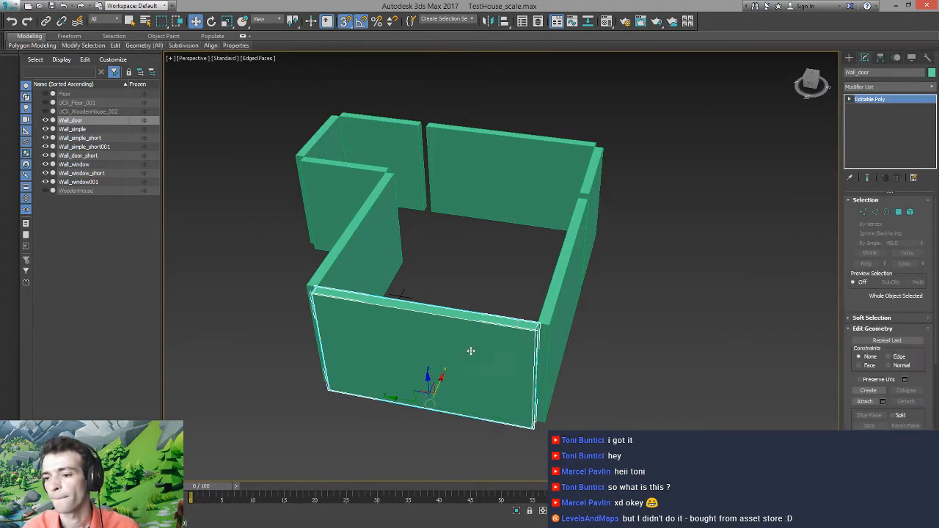
mouse_move(472, 350)
middle_mouse_down("alt")
mouse_move(477, 359)
mouse_move(469, 357)
middle_mouse_up("alt")
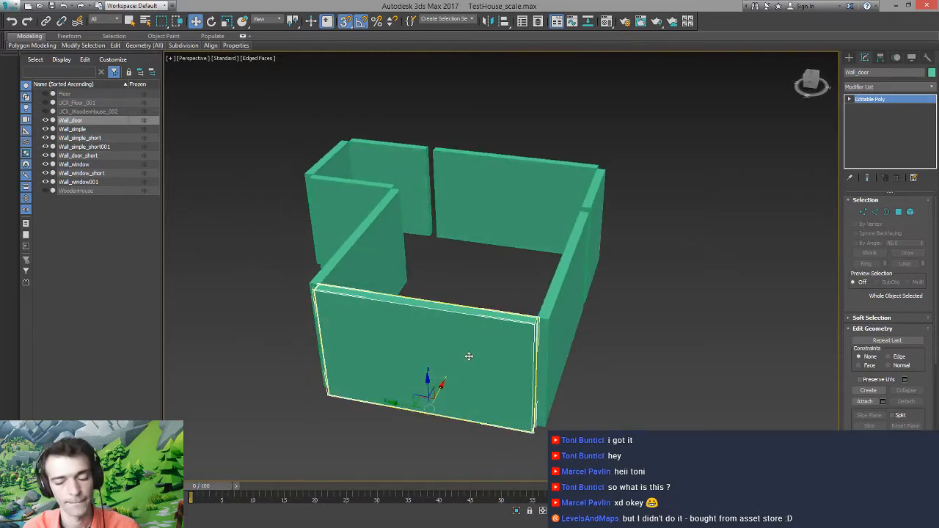
key("f")
middle_click_drag(435, 324, 539, 323)
key("z")
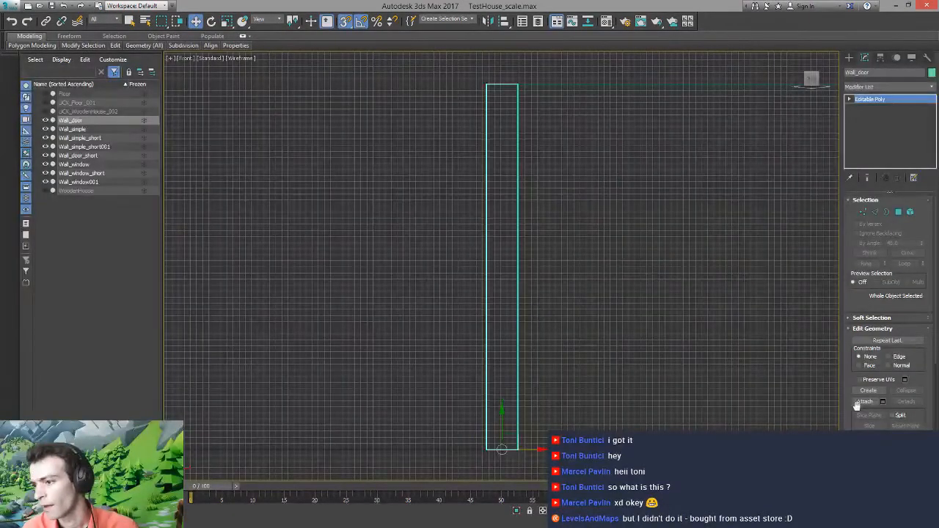
key("p")
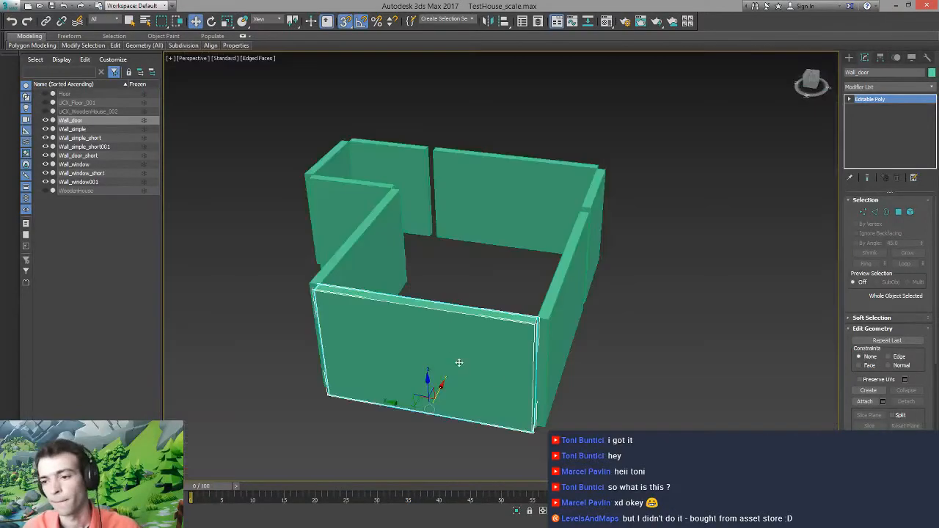
Select the large faces of Wall_door and slice them horizontally slightly above mid-height for the door's upper edge
key("4")
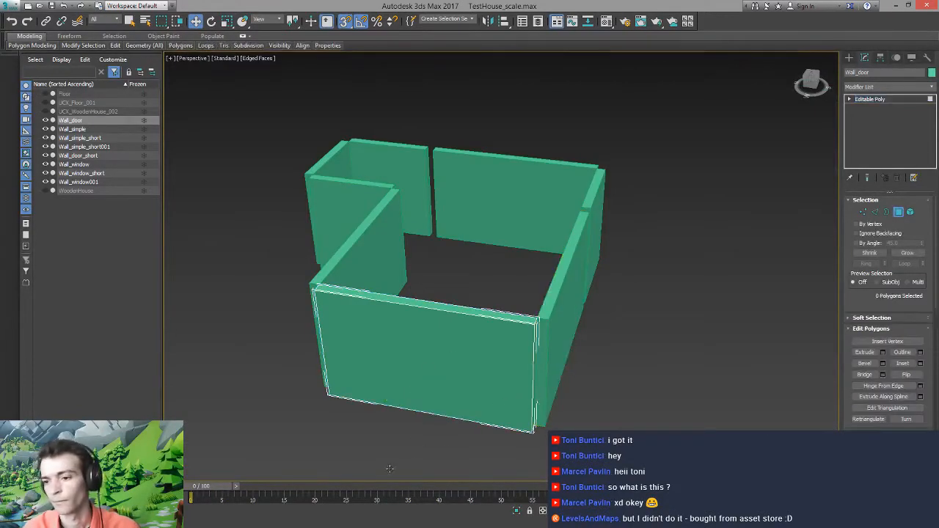
left_click_drag(408, 435, 436, 393)
middle_click_drag(449, 429, 416, 344, "alt")
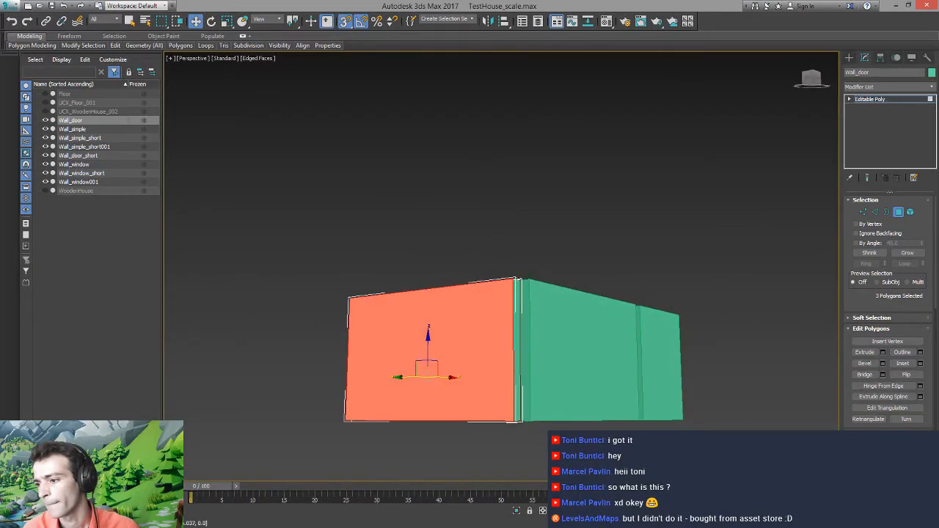
scroll(860, 300, "down", 5)
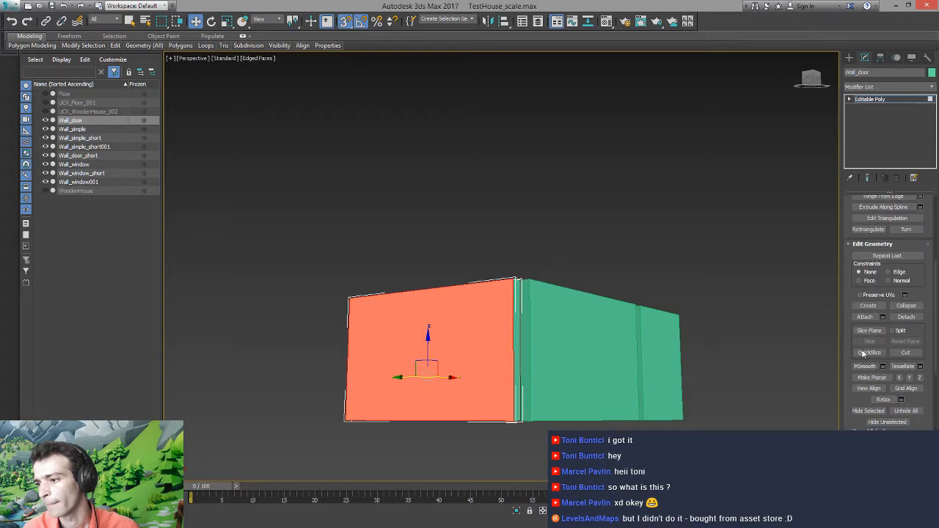
left_click(869, 330)
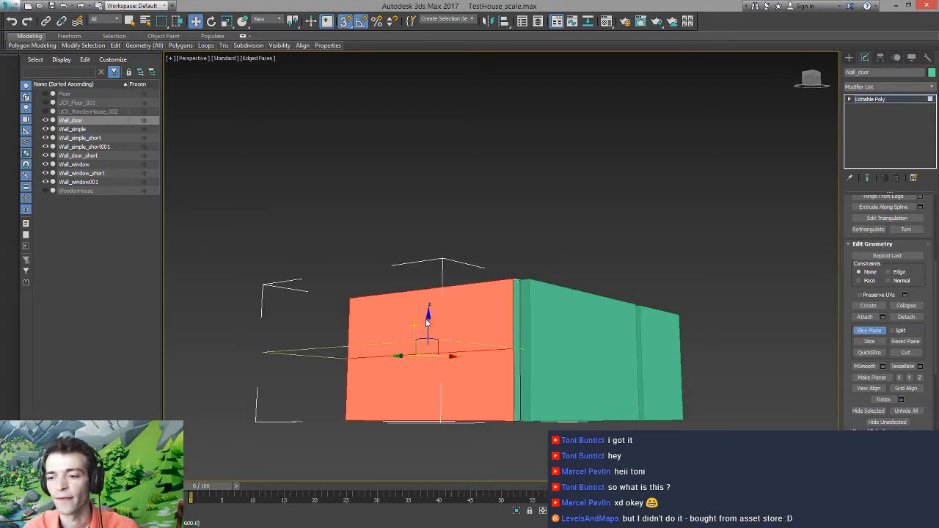
mouse_move(428, 323)
left_mouse_down()
mouse_move(426, 305)
mouse_move(424, 335)
left_mouse_up()
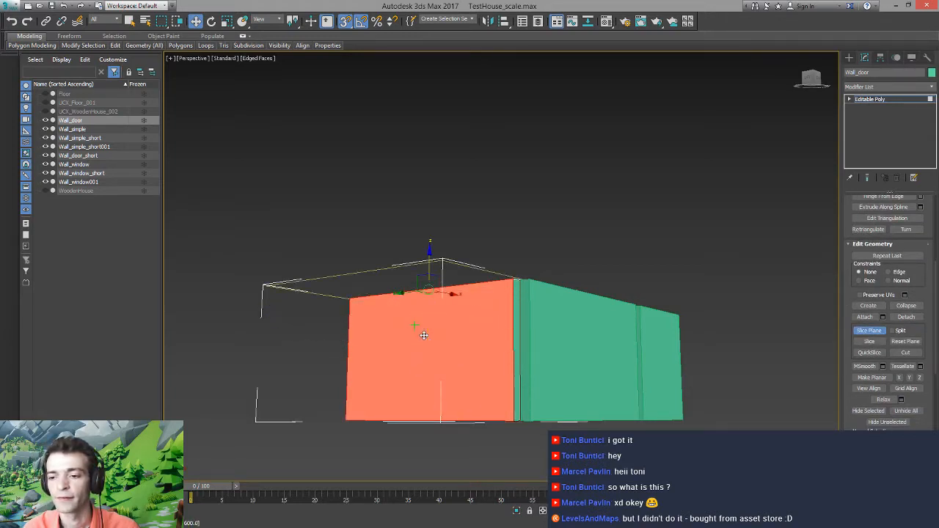
left_click_drag(430, 250, 431, 303)
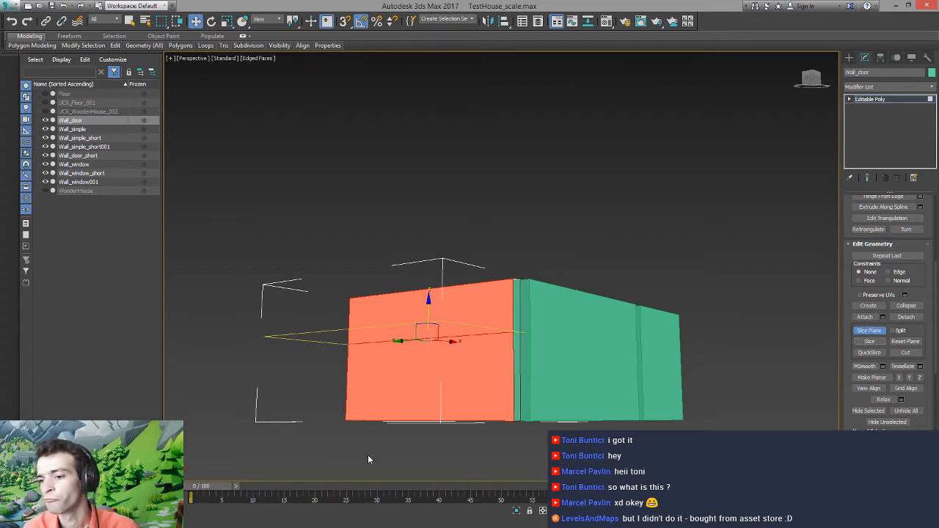
Rotate the slice plane 90 degrees to vertical and slice Wall_door about a quarter of its length from one end
middle_click_drag(433, 434, 465, 403, "alt")
key("e")
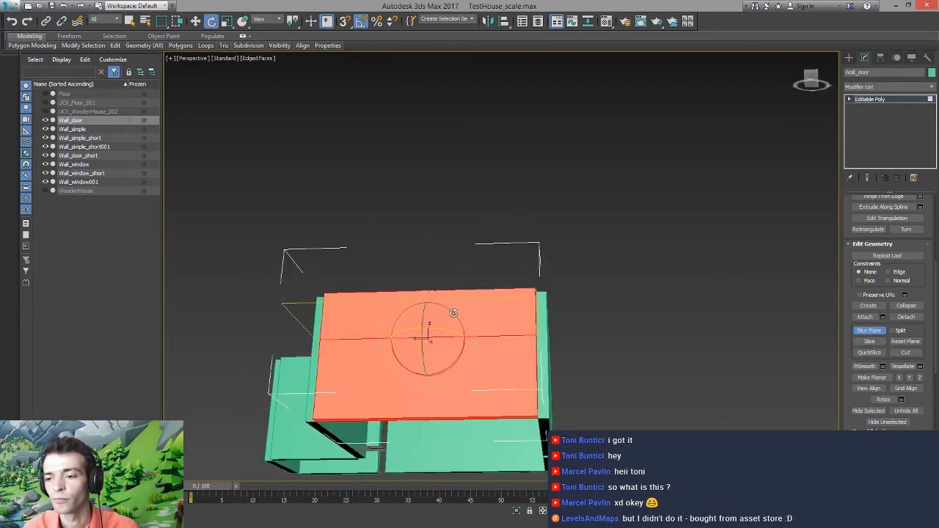
left_click_drag(454, 313, 419, 382)
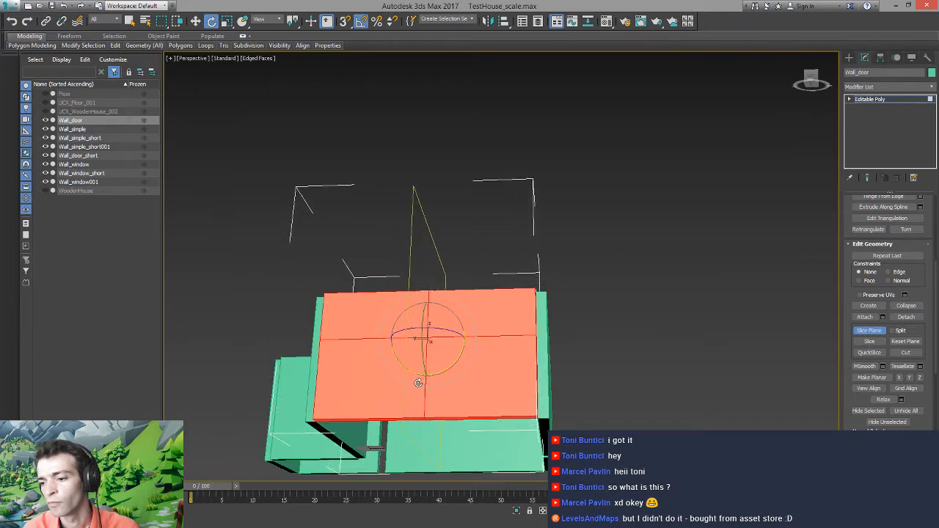
mouse_move(445, 377)
middle_mouse_down("alt")
mouse_move(425, 359)
mouse_move(428, 376)
middle_mouse_up("alt")
key("w")
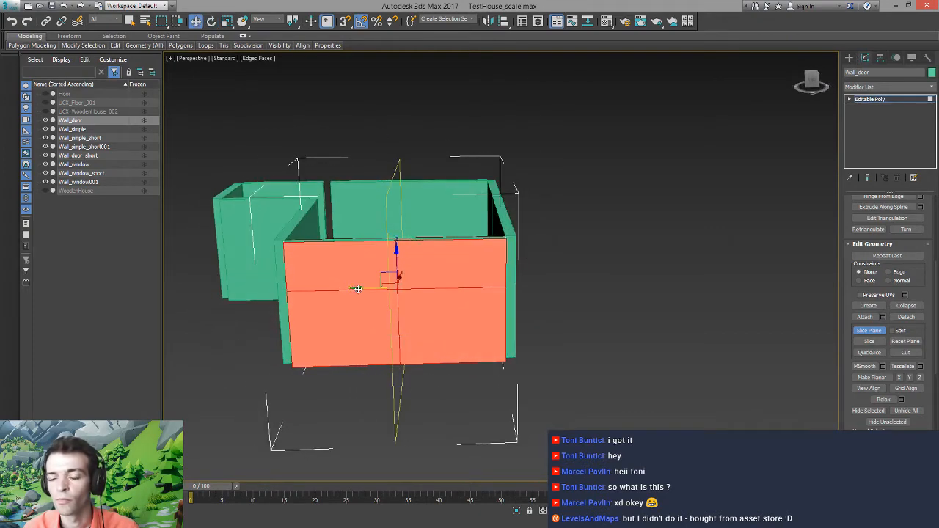
left_click_drag(406, 297, 413, 300)
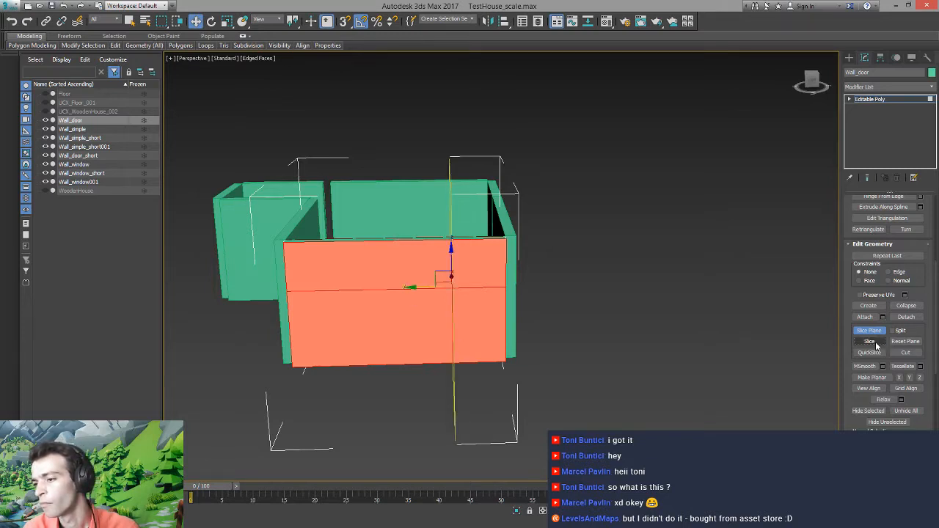
Slice Wall_door vertically a second time just past its middle for the other door side, and leave slice mode
left_click_drag(413, 290, 383, 294)
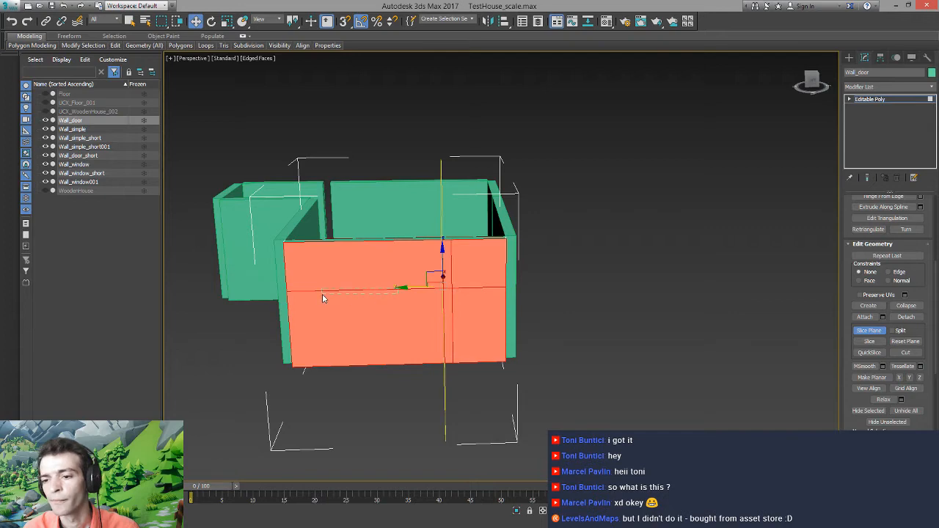
middle_click_drag(398, 326, 439, 285, "alt")
left_click_drag(436, 287, 373, 301)
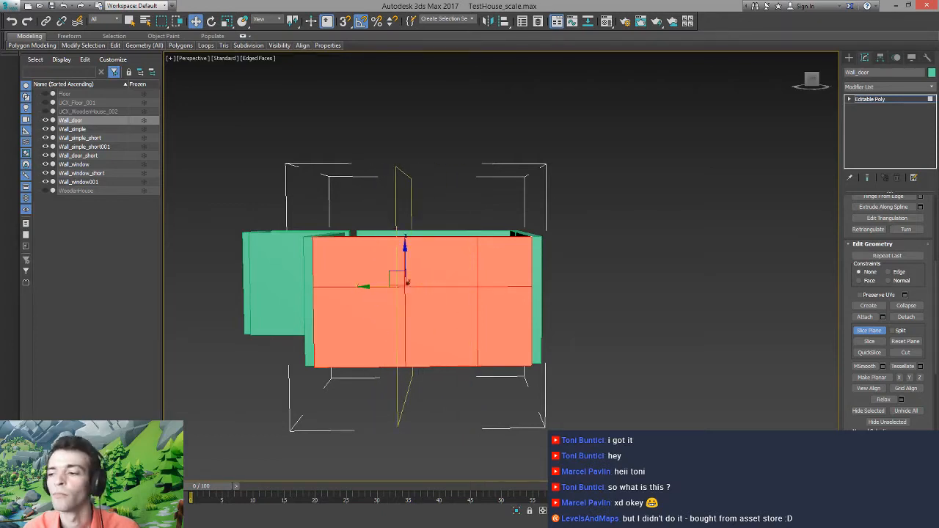
left_click(869, 331)
Delete the lower middle polygons on both sides of Wall_door to open the doorway
middle_click_drag(564, 397, 434, 380, "alt")
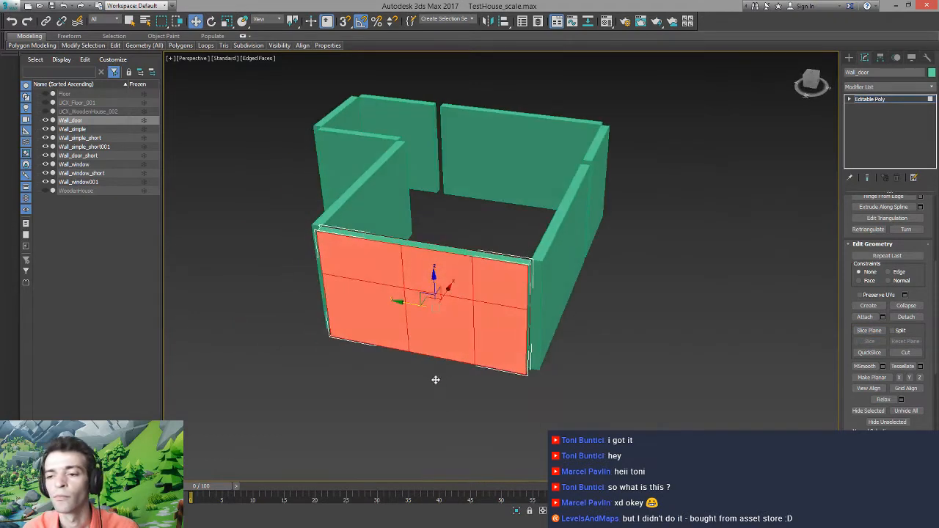
left_click(434, 379)
left_click(442, 332)
mouse_move(442, 332)
middle_mouse_down("alt")
mouse_move(440, 281)
mouse_move(439, 310)
mouse_move(424, 315)
mouse_move(442, 320)
middle_mouse_up("alt")
key("Delete")
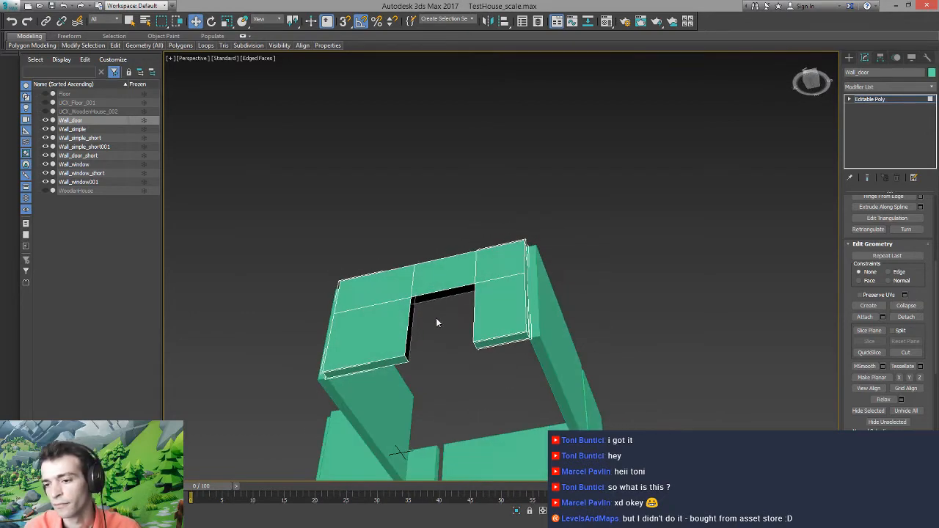
Try to cap the open border around the doorway of Wall_door
key("3")
left_click(433, 295)
key("q")
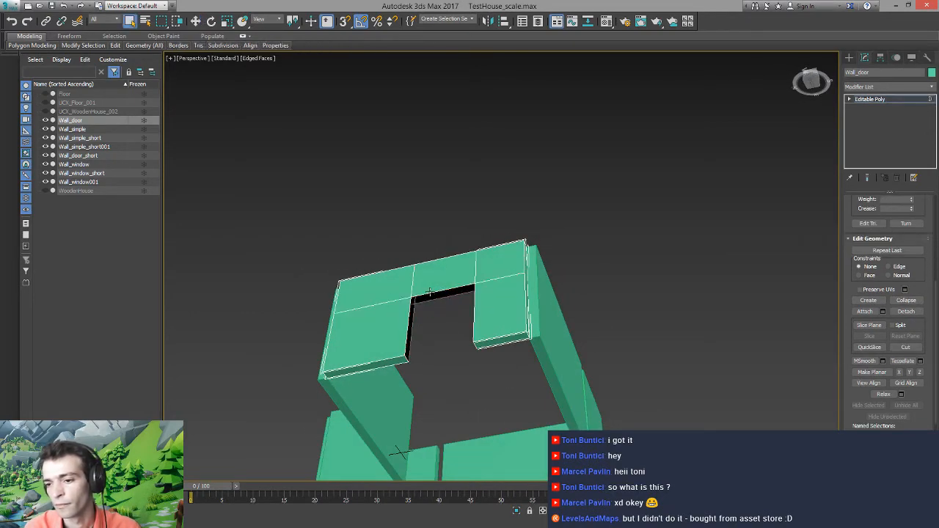
middle_click_drag(425, 331, 445, 340, "alt")
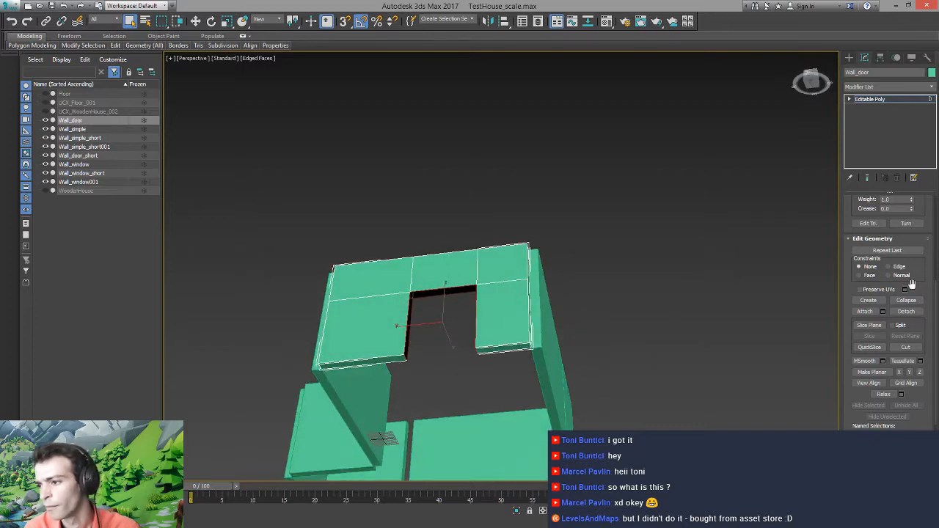
scroll(907, 323, "up", 5)
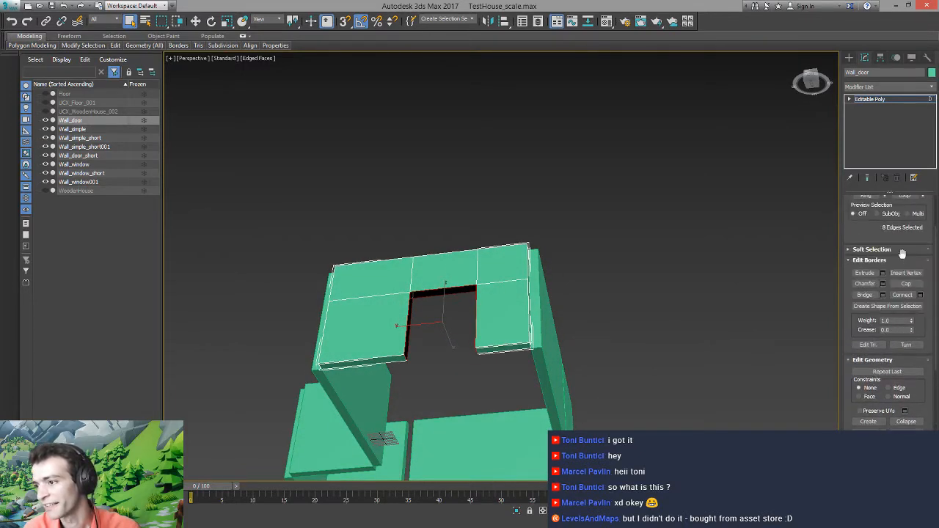
scroll(864, 376, "up", 3)
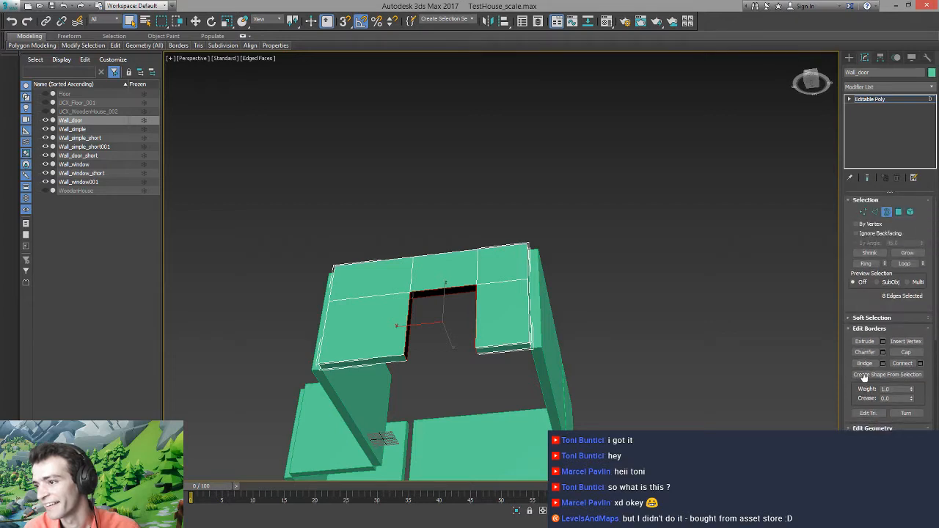
scroll(864, 376, "down", 3)
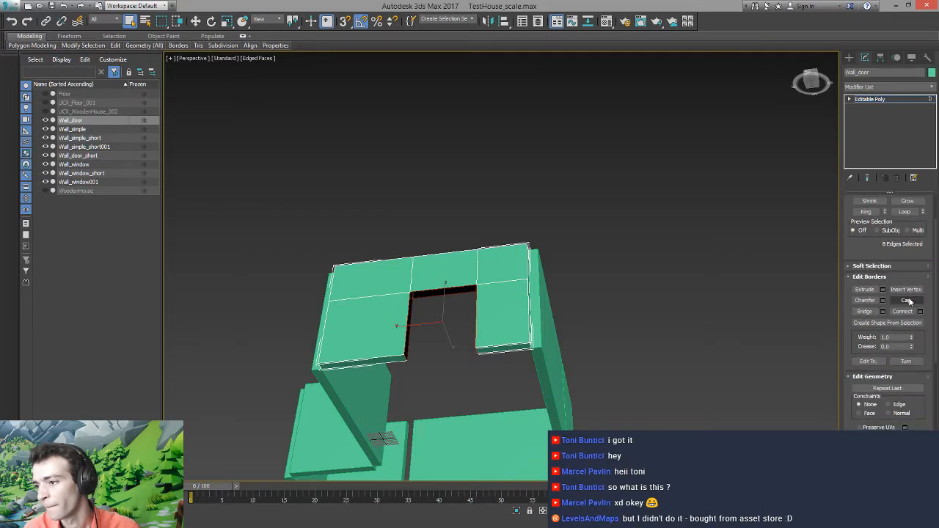
left_click(909, 301)
key("ctrl+z")
Bridge the six front and back edges around Wall_door's doorway to close its inner sides and top, and leave edge editing
middle_click_drag(482, 334, 441, 336, "alt")
scroll(440, 336, "up", 5)
left_click(435, 331)
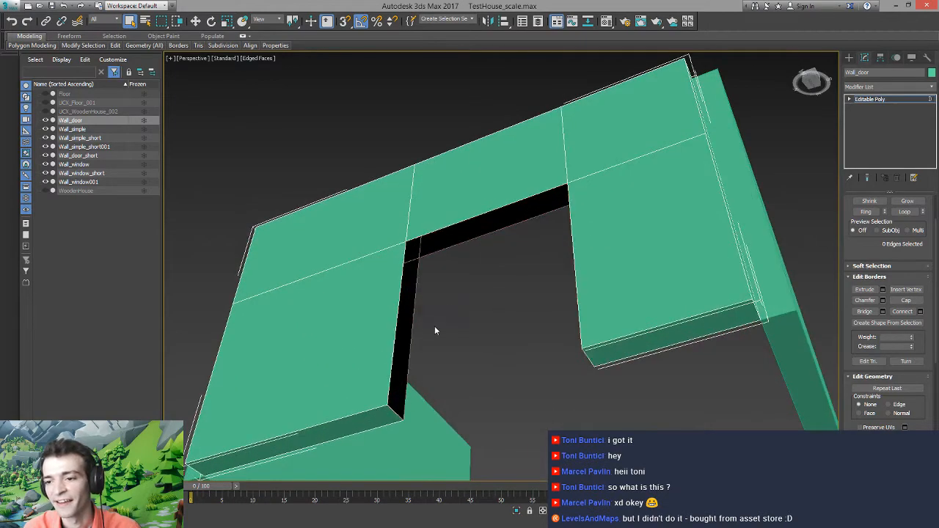
left_click(394, 320)
key("2")
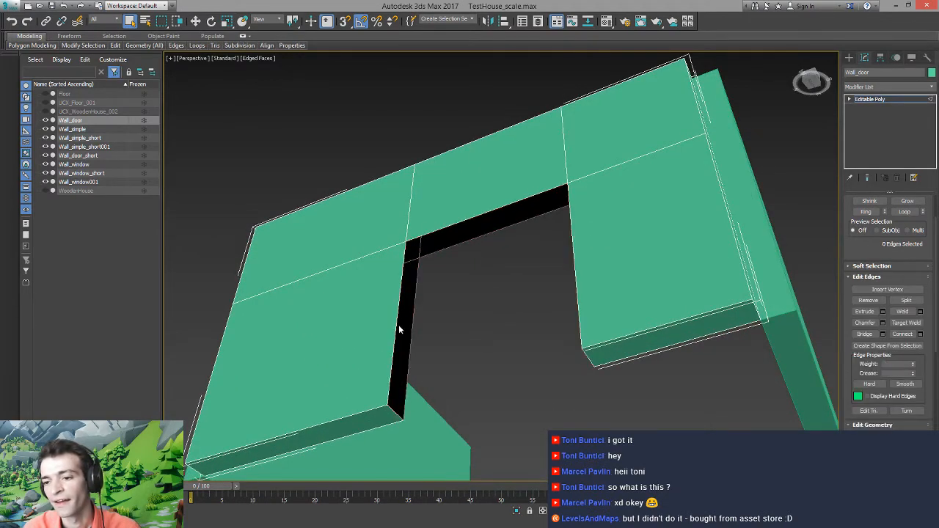
left_click(399, 292)
left_click(433, 232, "ctrl")
middle_click_drag(475, 283, 544, 347, "alt")
left_click(560, 347, "ctrl")
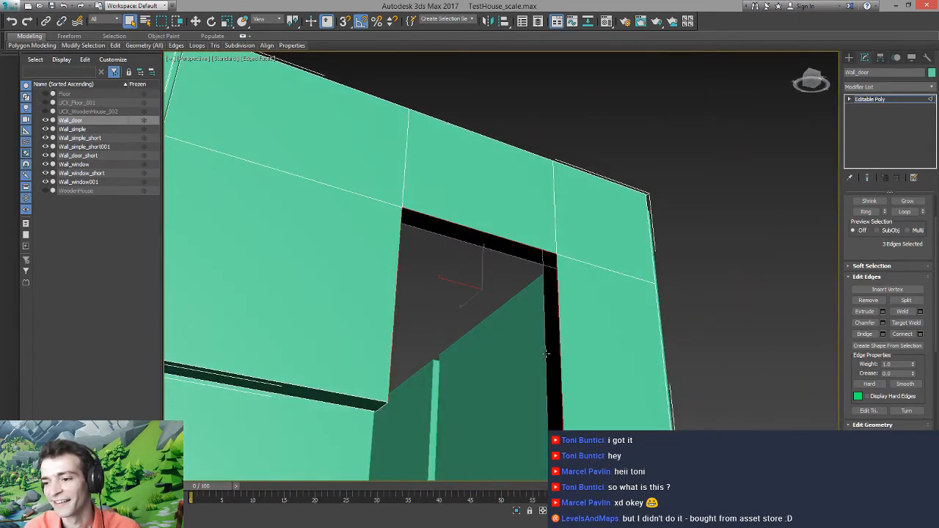
left_click(546, 354, "ctrl")
left_click(478, 247, "ctrl")
middle_click_drag(477, 247, 418, 327, "alt")
left_click(415, 326, "ctrl")
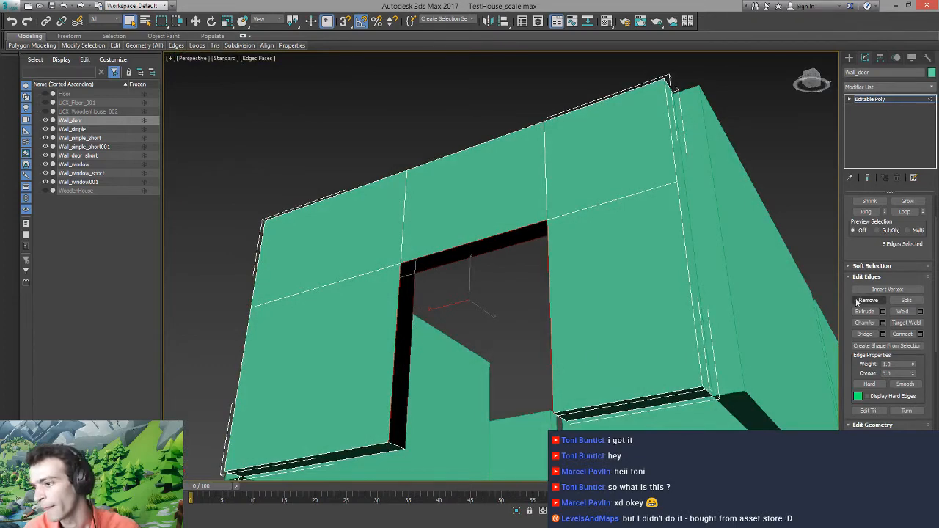
left_click(874, 335)
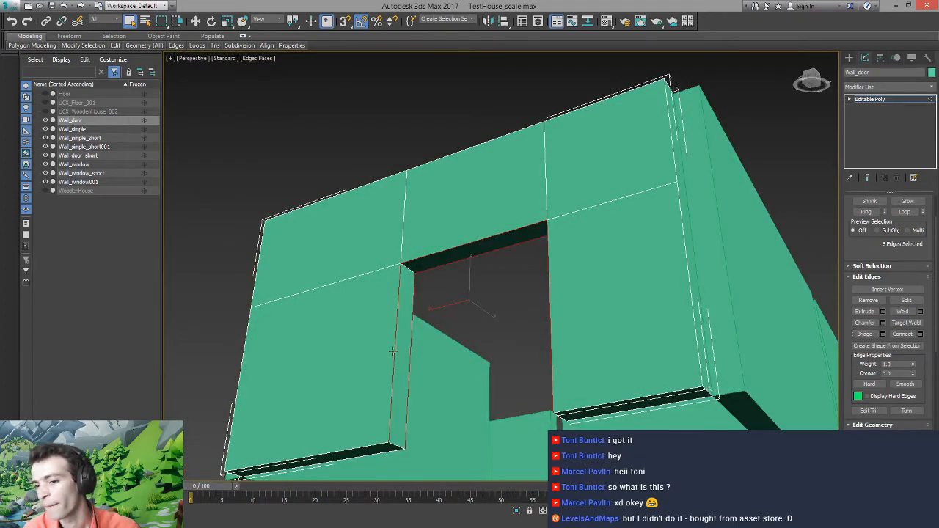
middle_click_drag(433, 352, 497, 251, "alt")
scroll(452, 377, "down", 5)
left_click(586, 365)
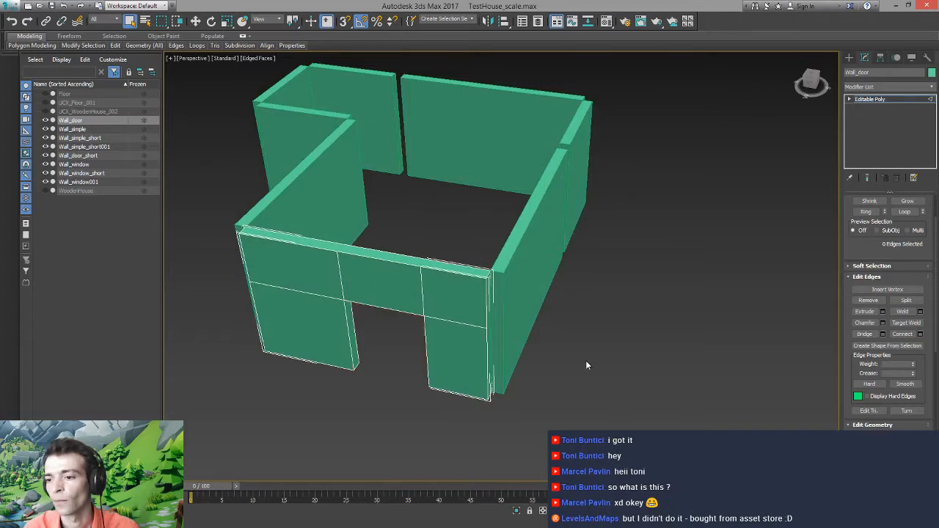
left_click(870, 99)
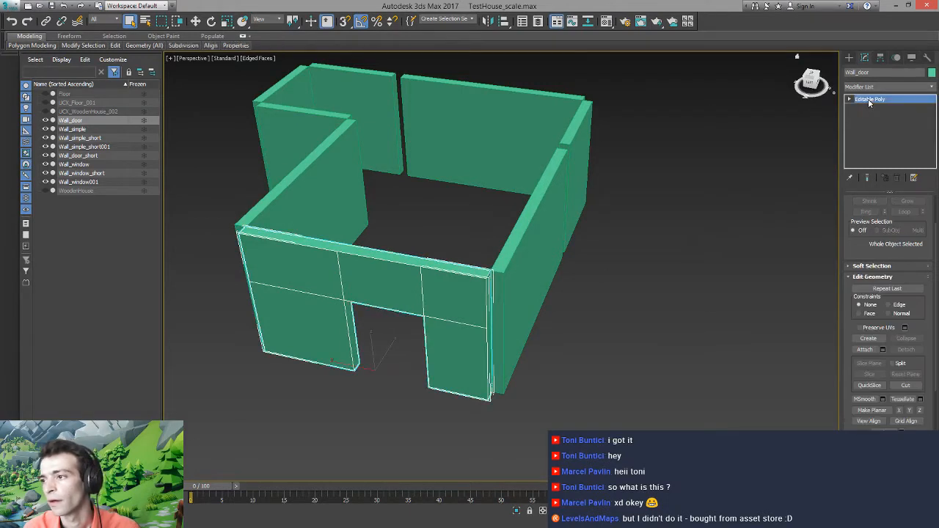
Create a box about 61 long, 280 wide and 416 high on the ground outside the Wall_window piece
left_click(547, 303)
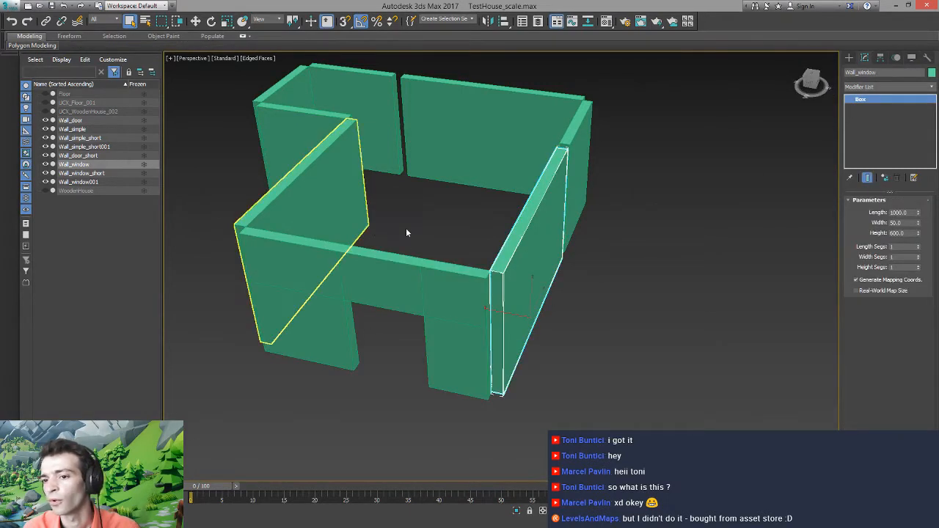
middle_click_drag(407, 230, 507, 370, "alt")
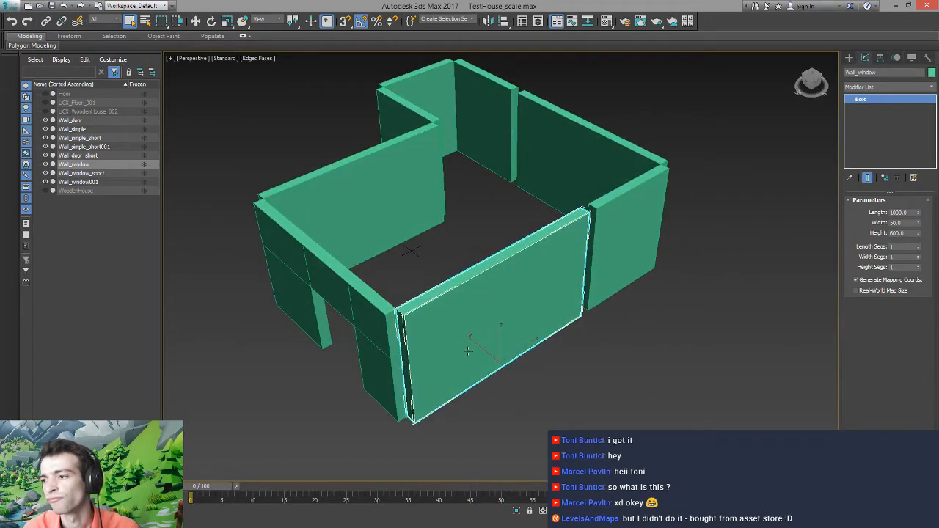
left_click(849, 58)
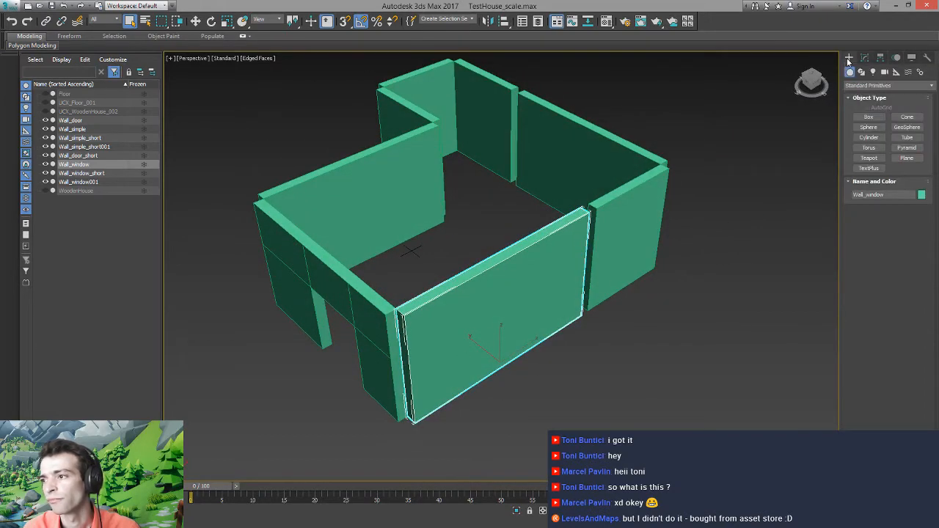
left_click(869, 117)
left_click_drag(534, 404, 581, 378)
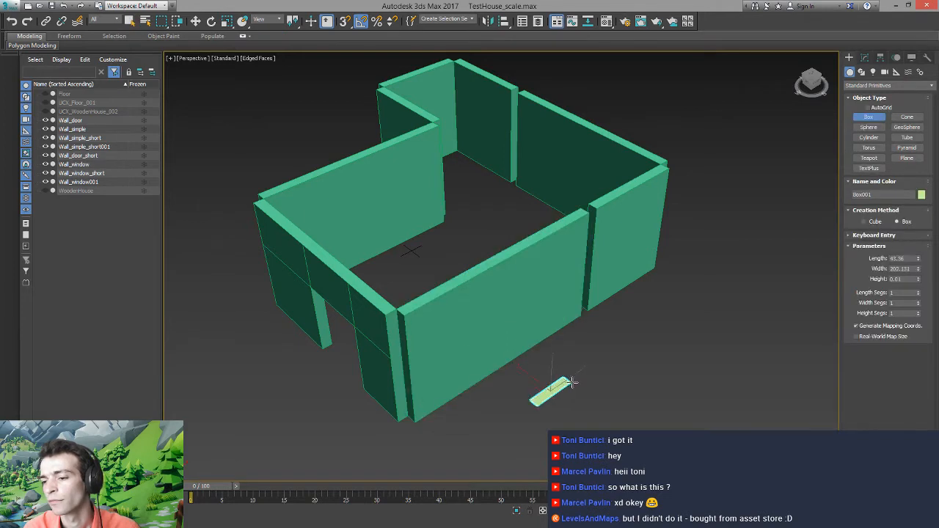
left_click(586, 375)
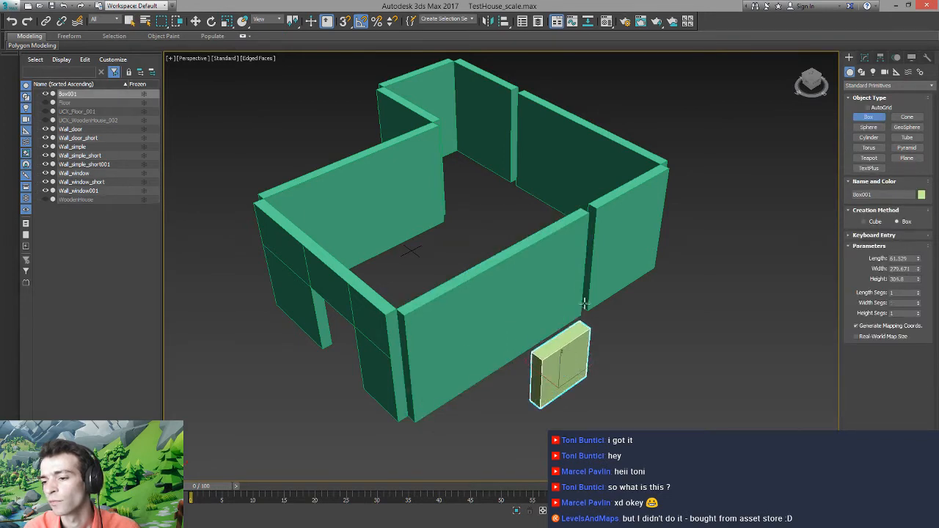
left_click(580, 280)
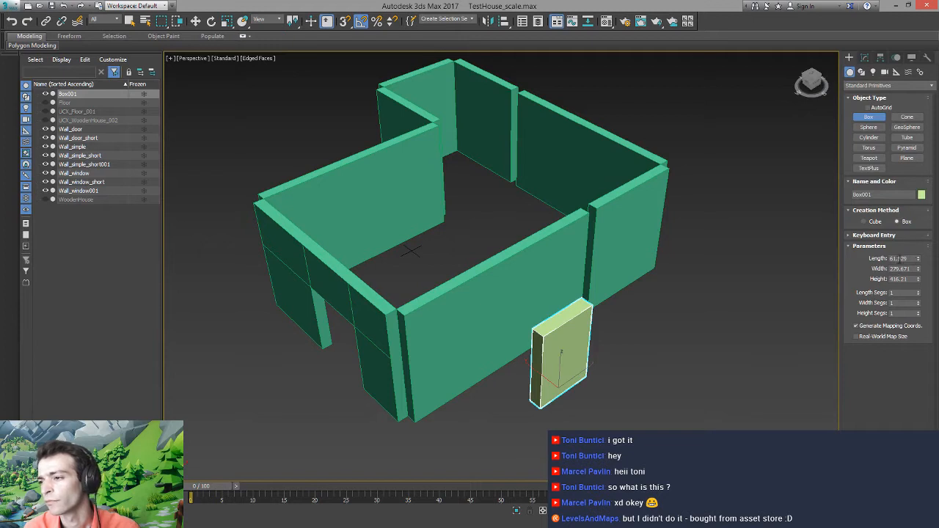
Set the new box's height to 250, width to 150 and length to 60
double_click(906, 258)
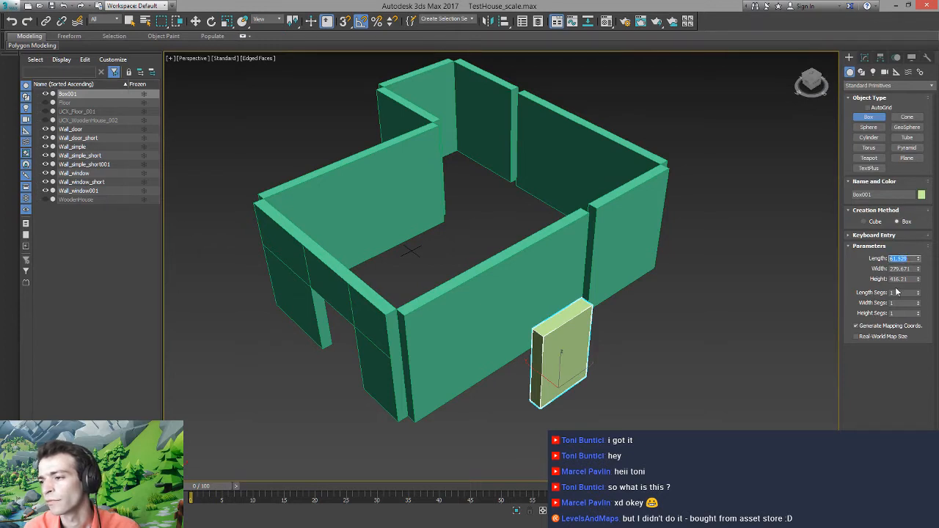
double_click(901, 279)
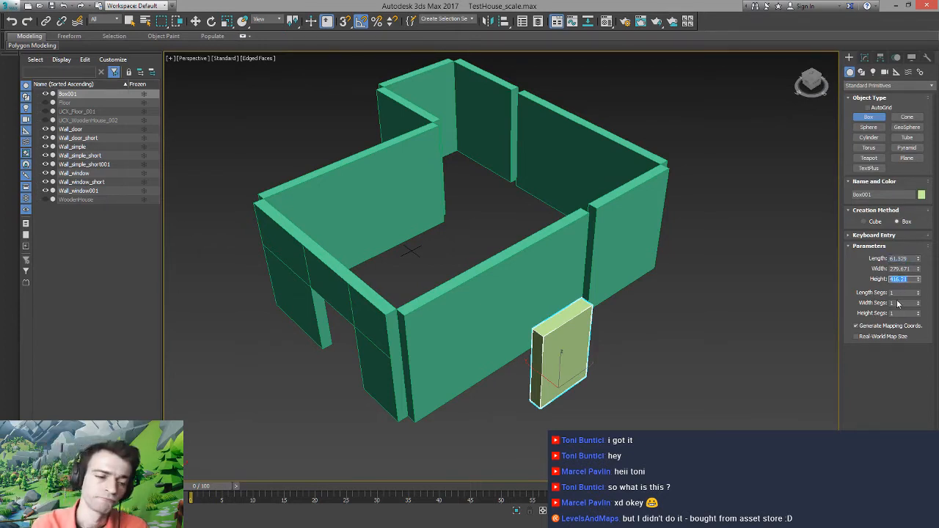
type("250")
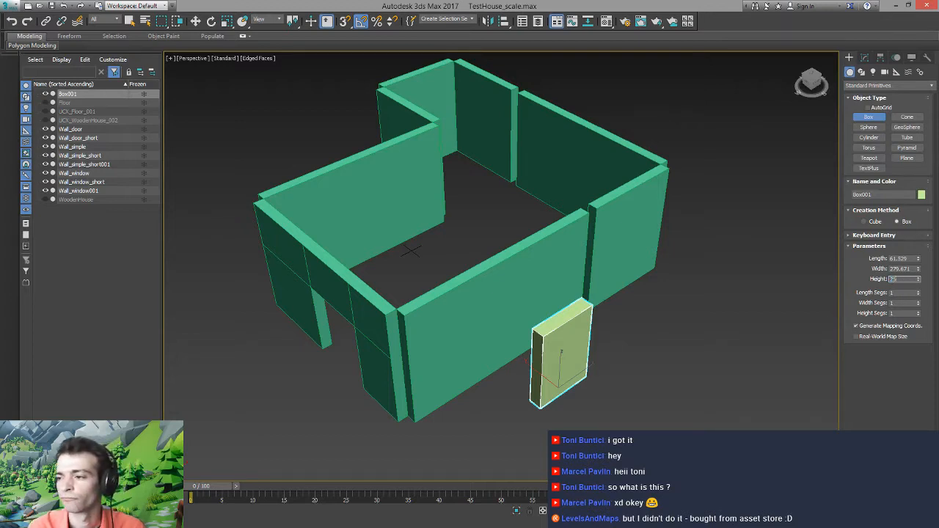
key("Return")
double_click(901, 269)
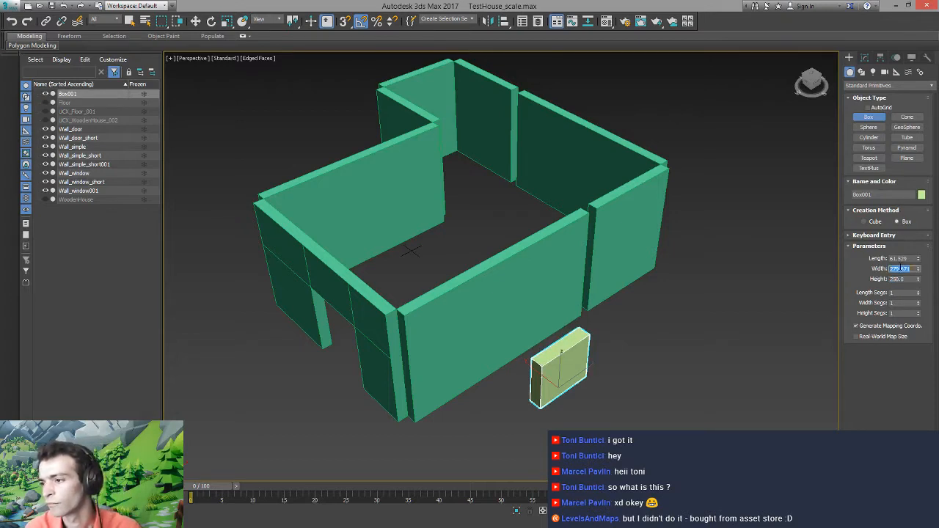
type("150")
key("Return")
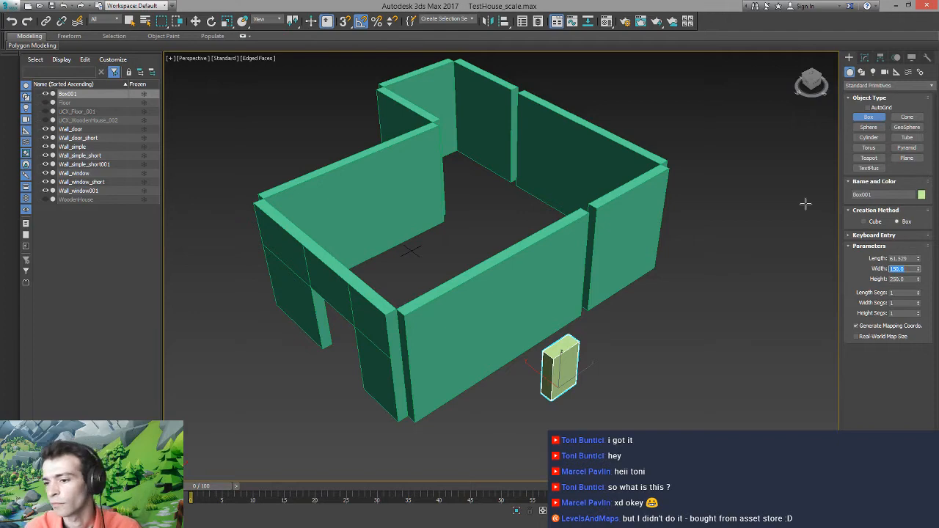
double_click(903, 258)
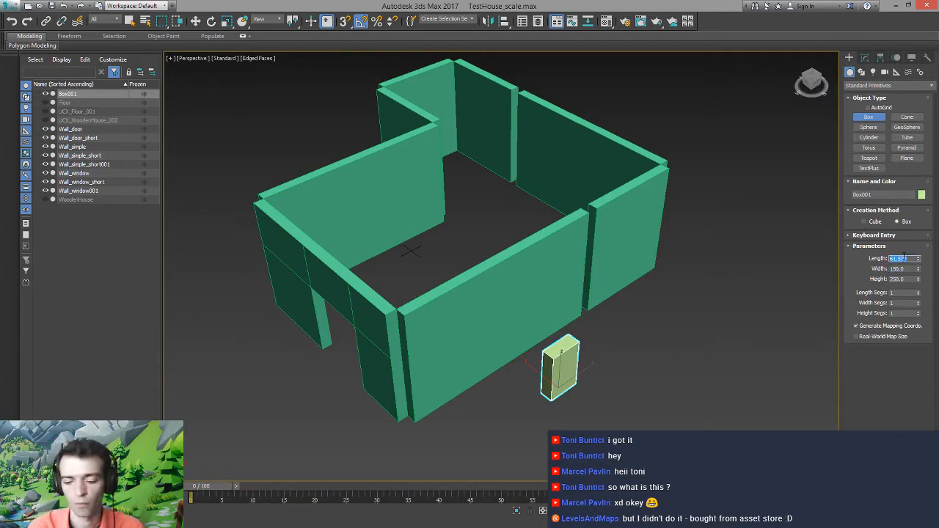
type("60")
key("Return")
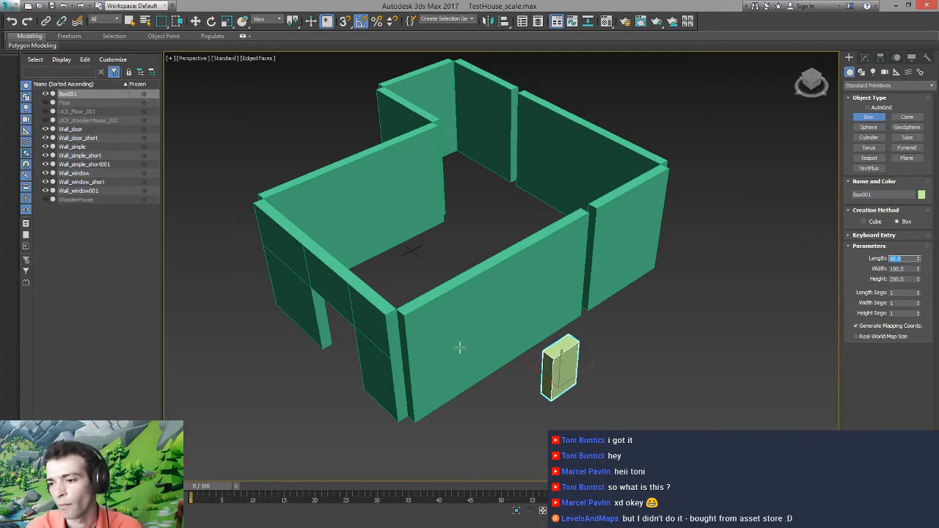
Move the box into the Wall_window piece near its middle and raise it to window height
middle_click_drag(459, 347, 520, 342, "alt")
key("w")
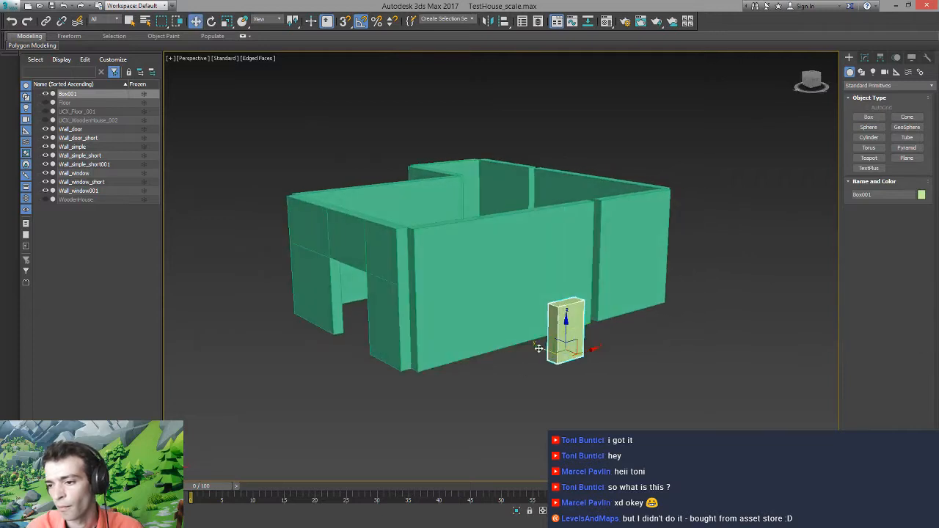
left_click_drag(539, 348, 501, 326)
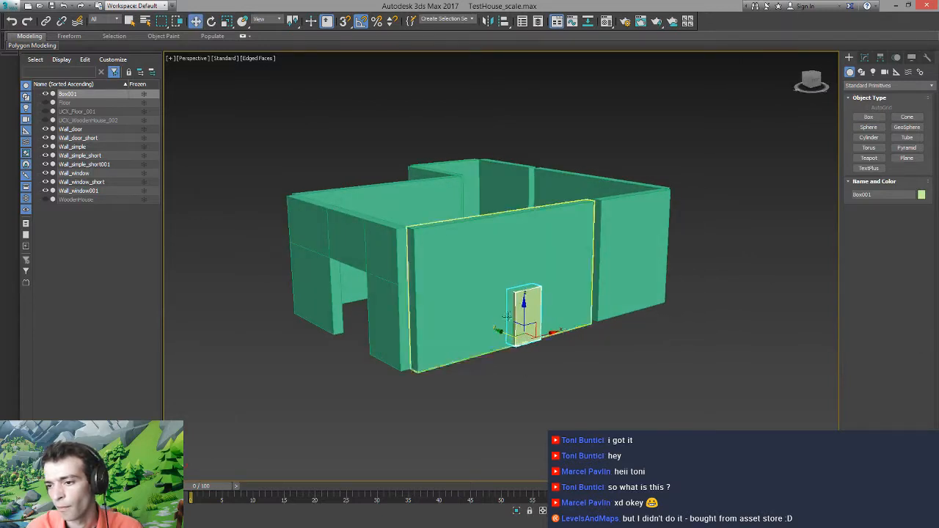
left_click_drag(521, 312, 519, 271)
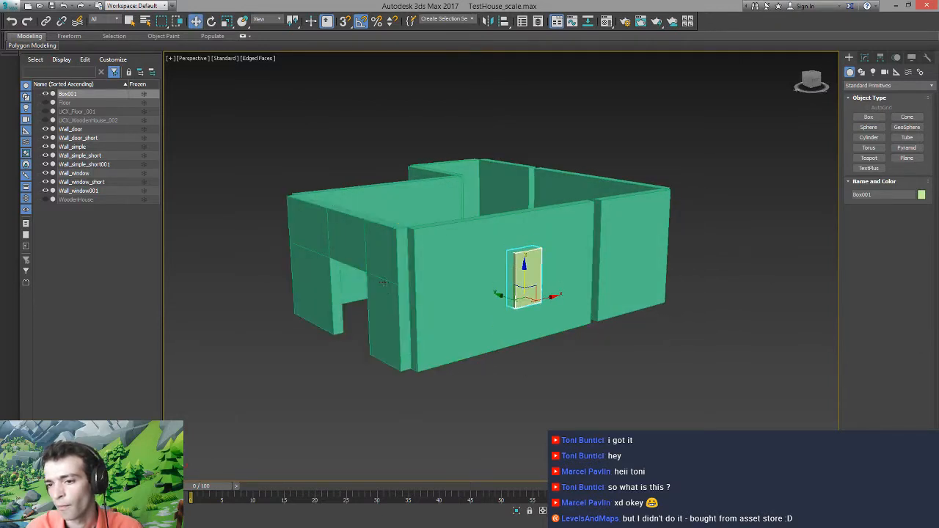
Rename the window-sized box as WindowSize and deselect it
mouse_move(384, 283)
middle_mouse_down("alt")
mouse_move(425, 283)
mouse_move(368, 284)
mouse_move(386, 301)
middle_mouse_up("alt")
left_click(867, 196)
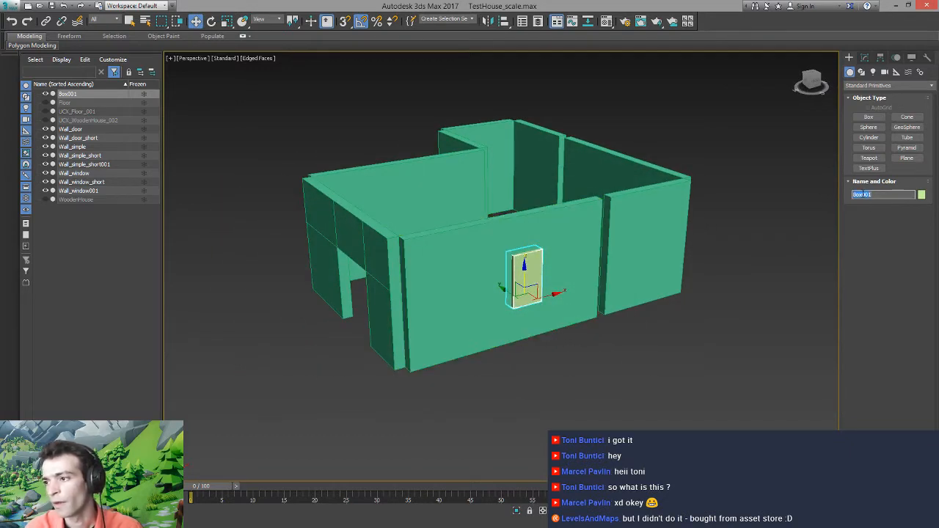
type("WindowSize")
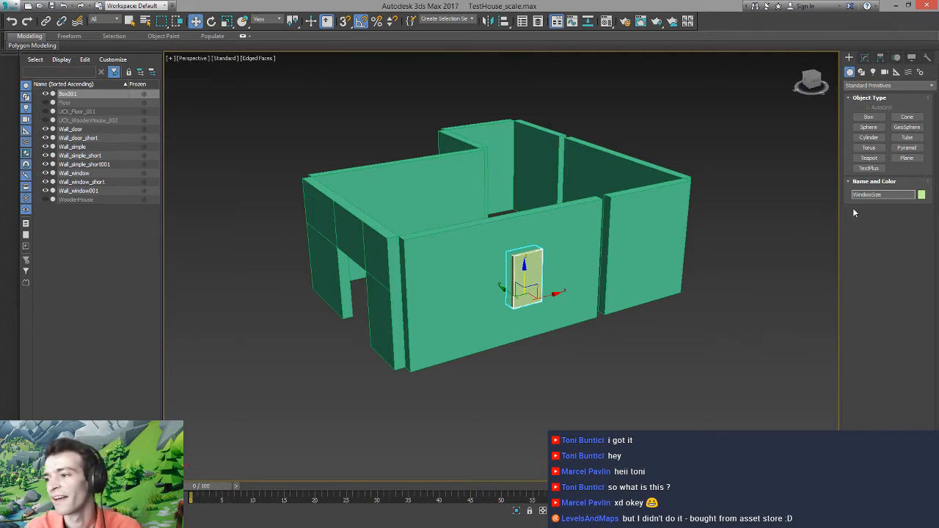
left_click(598, 370)
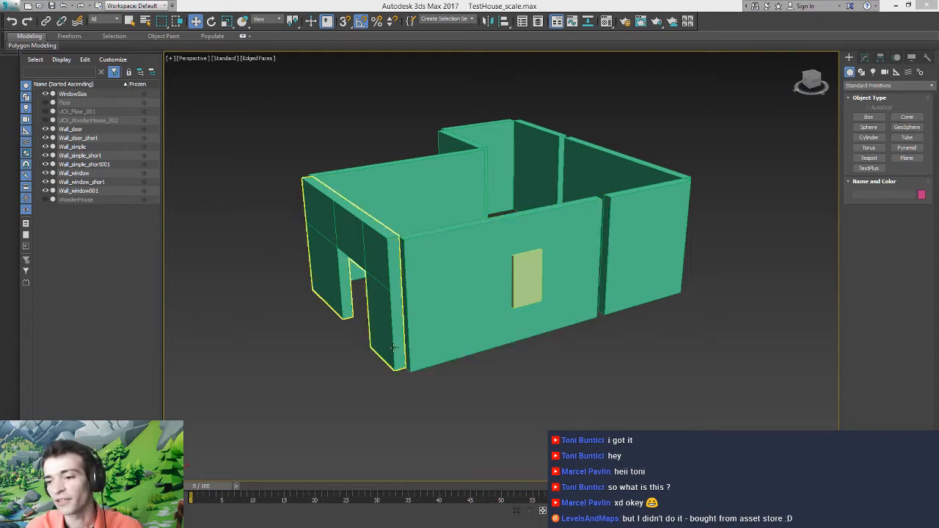
Select the WindowSize box in the Wall_window piece and set its width to 200
middle_click_drag(358, 286, 401, 409, "alt")
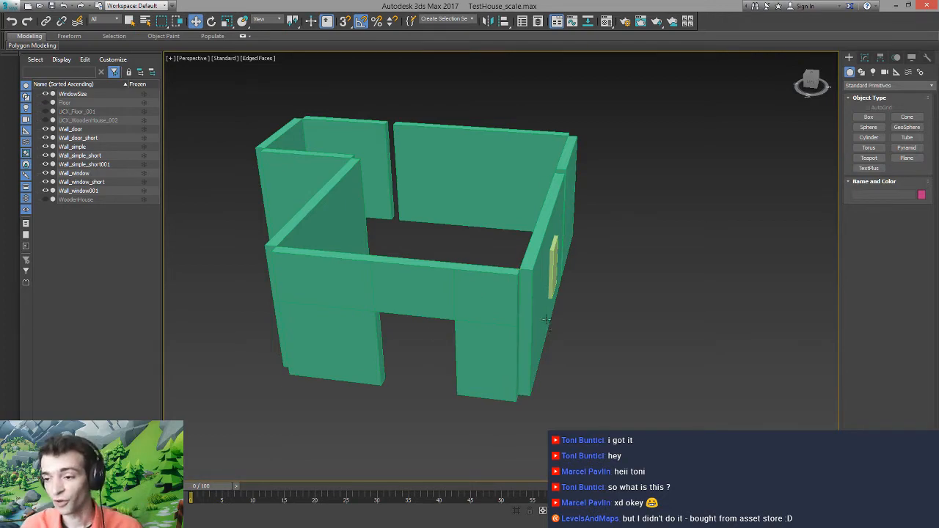
middle_click_drag(489, 355, 481, 314, "alt")
left_click(515, 292)
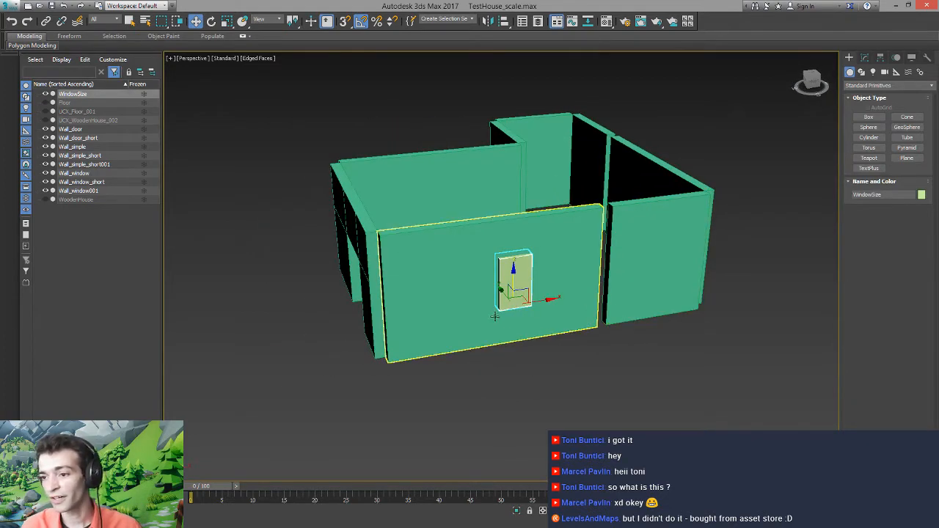
middle_click_drag(550, 295, 558, 323, "alt")
left_click(864, 57)
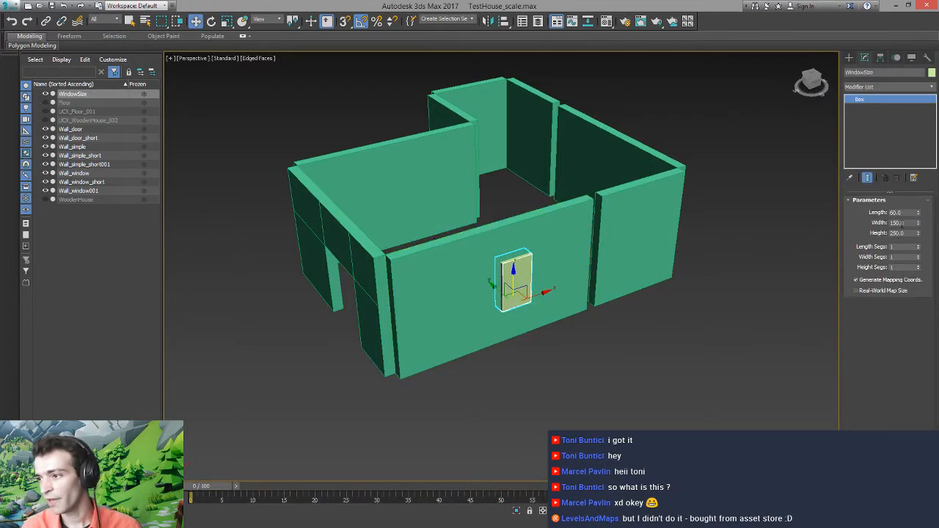
double_click(901, 223)
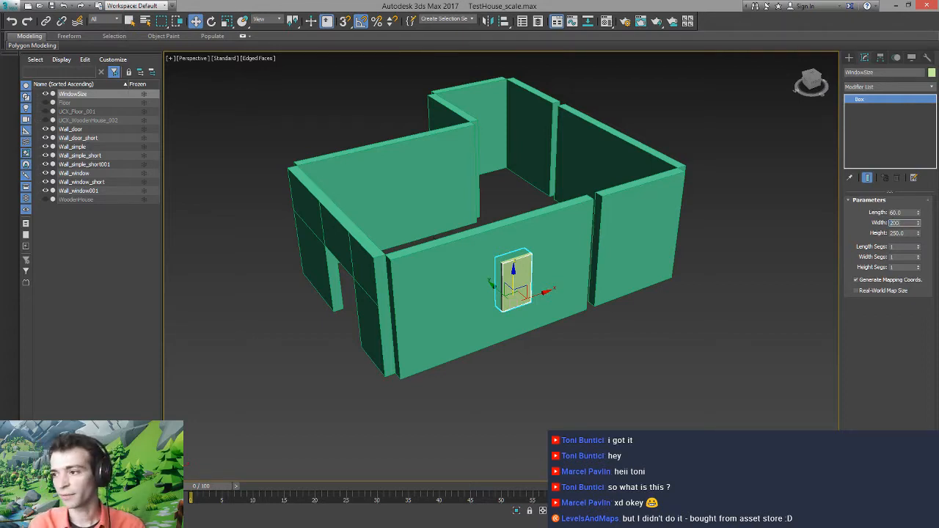
key("Return")
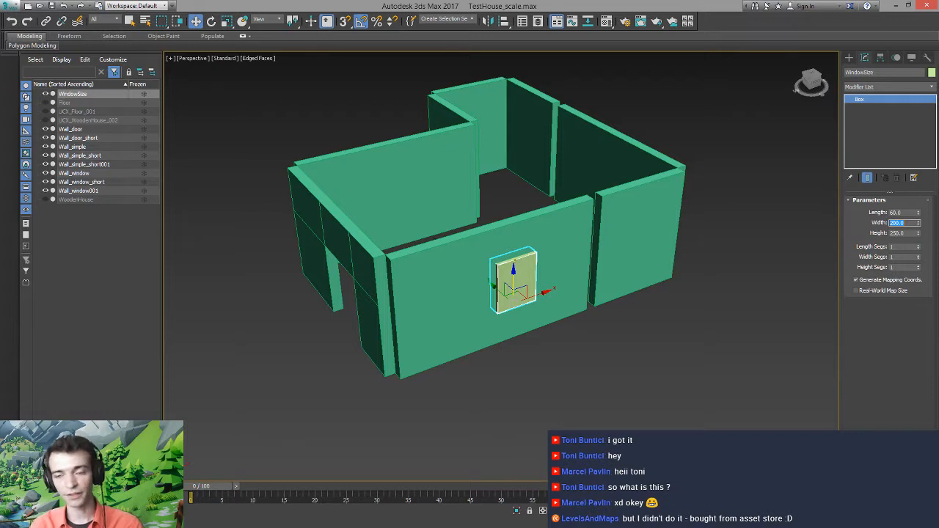
Set the WindowSize box's width to 250
double_click(907, 233)
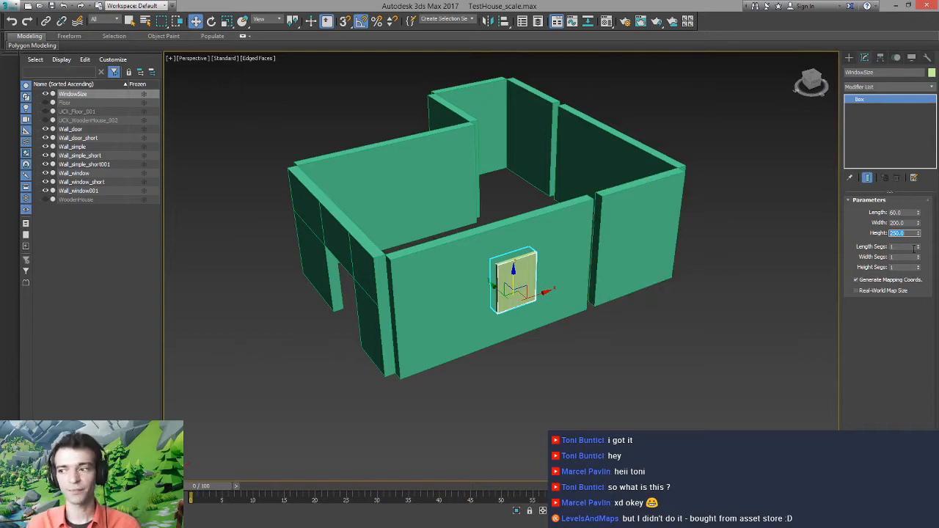
double_click(912, 223)
type("2")
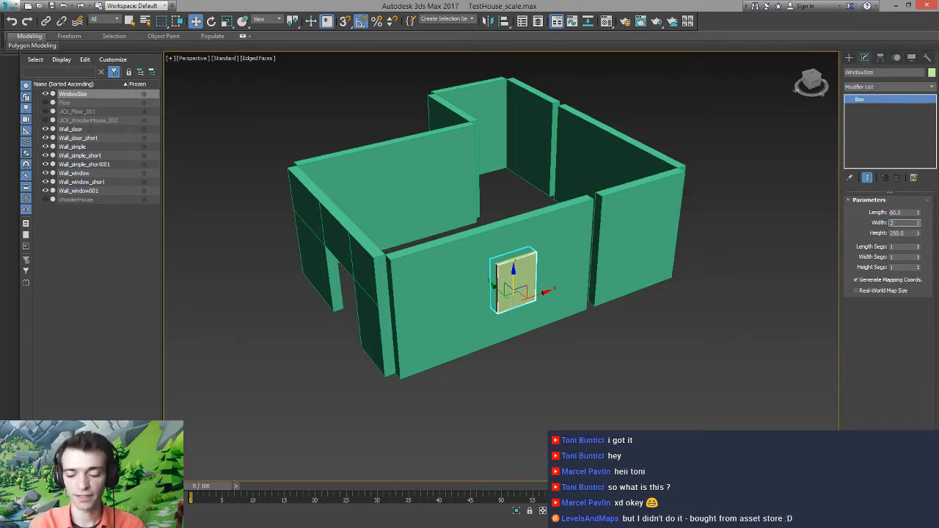
type("50")
key("Return")
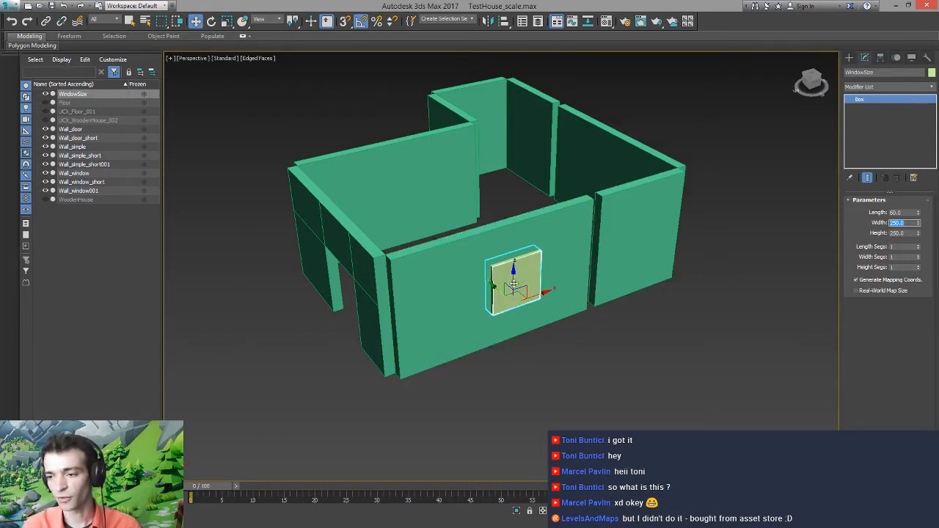
Shift the WindowSize box along the wall away from the doorway and place a copy beside it on the doorway side
middle_click_drag(545, 268, 548, 279)
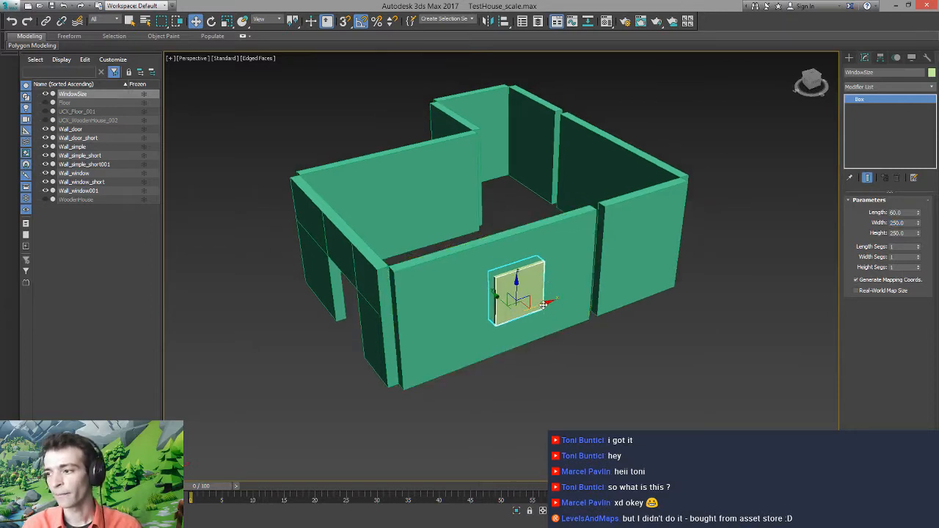
left_click_drag(545, 307, 571, 295)
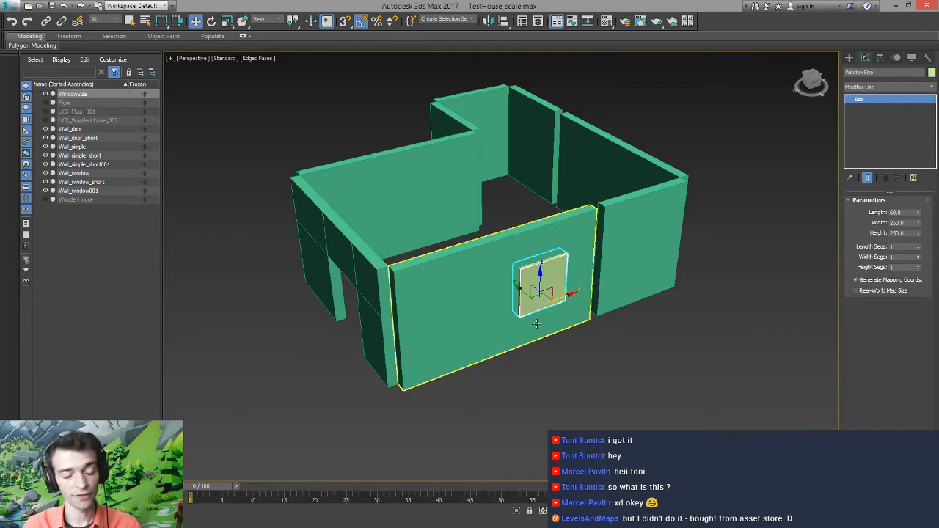
mouse_move(573, 295)
left_mouse_down("shift")
mouse_move(523, 324)
mouse_move(521, 338)
left_mouse_up("shift")
left_click(470, 309)
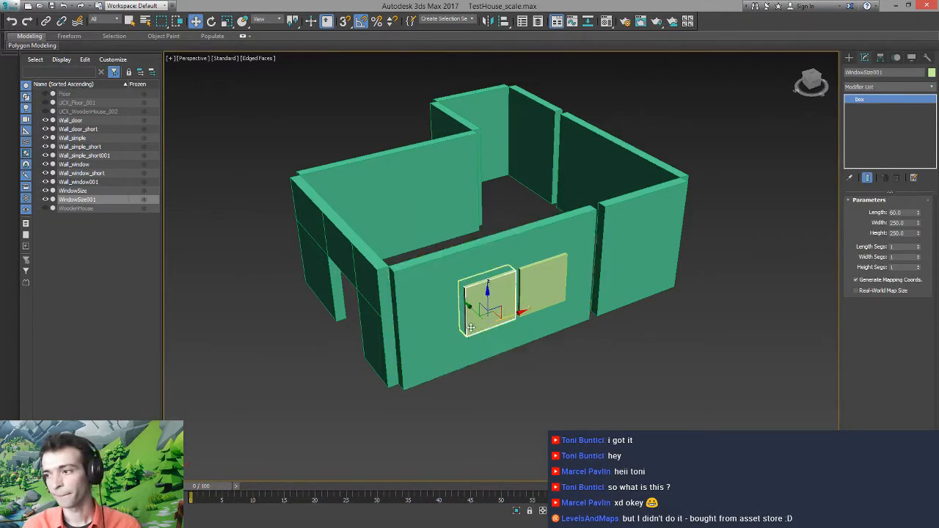
Copy the second window box along the wall toward the doorway corner and name the copy DoorSize
mouse_move(482, 320)
middle_mouse_down("alt")
mouse_move(485, 297)
mouse_move(491, 316)
middle_mouse_up("alt")
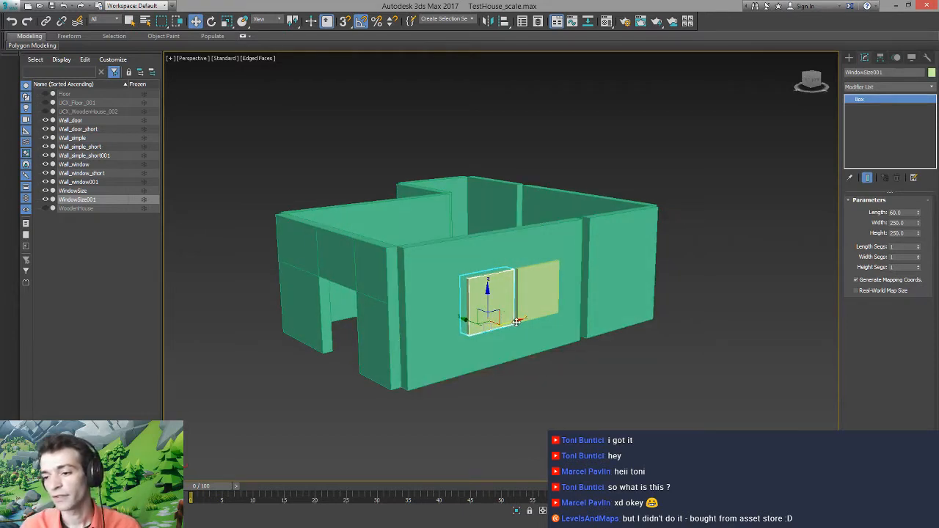
left_click_drag(492, 316, 464, 334, "shift")
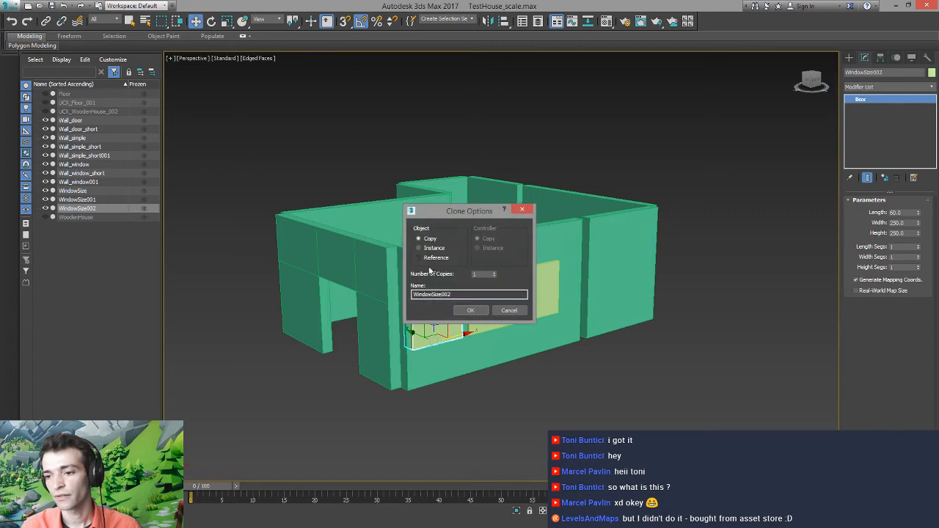
left_click_drag(432, 294, 418, 295)
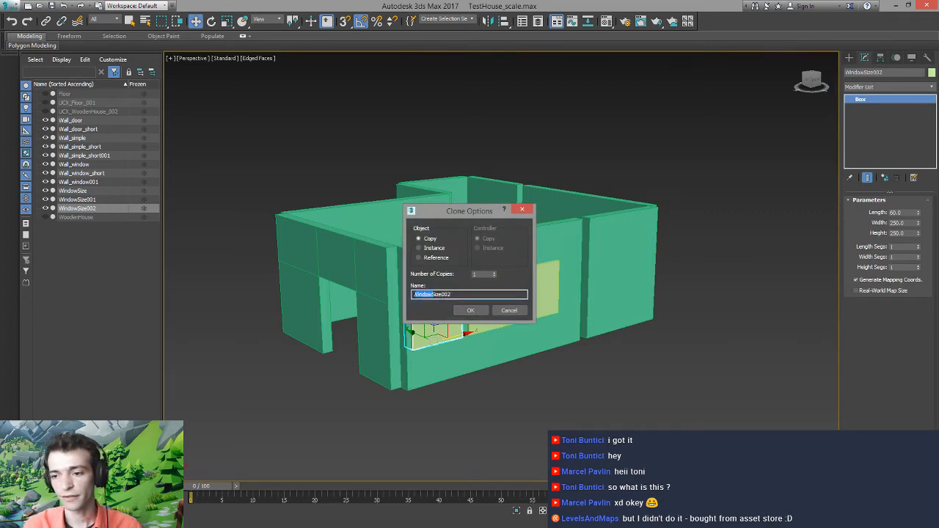
type("DoorSize")
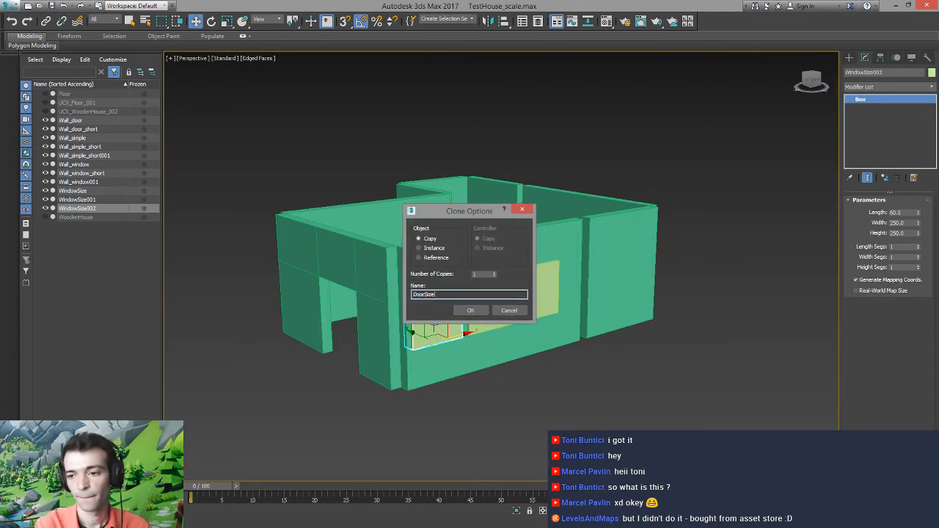
key("Return")
Set the DoorSize box's height to 500 and lower the box to the base of the wall
middle_click_drag(438, 364, 439, 317, "alt")
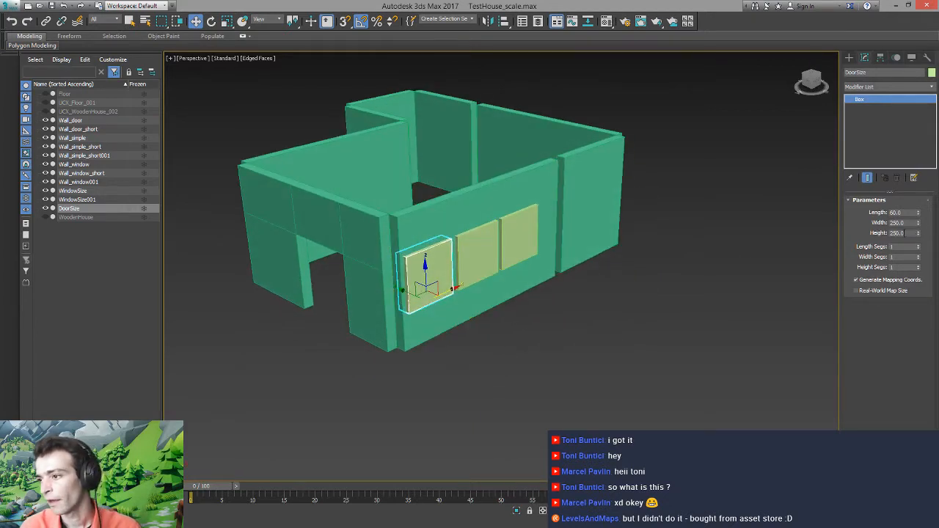
double_click(902, 233)
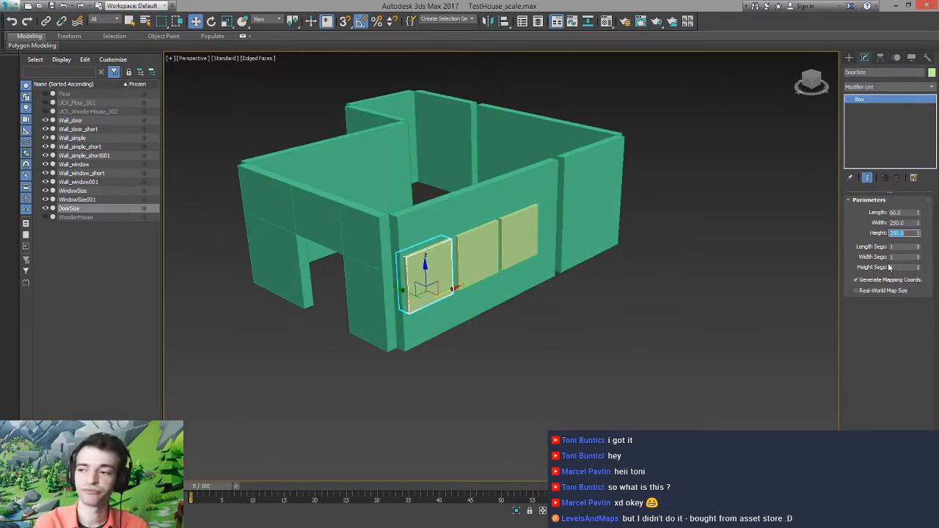
key("Return")
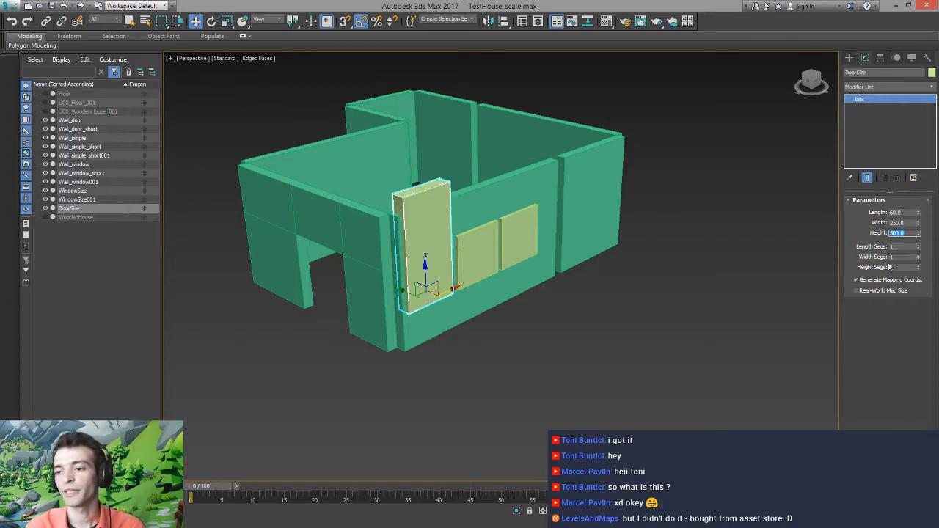
left_click_drag(424, 264, 428, 296)
Set the DoorSize box's height to 400 and its width to 300
double_click(896, 233)
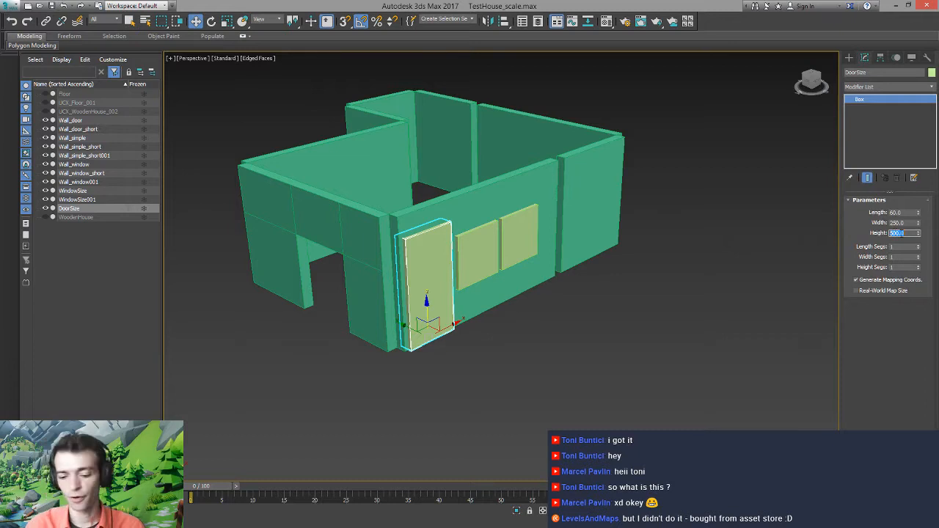
type("400")
key("Return")
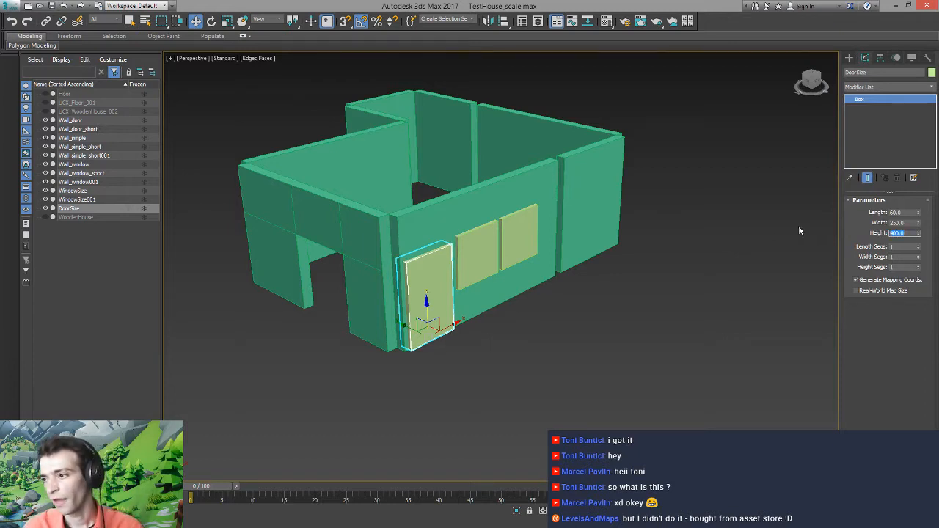
middle_click_drag(403, 264, 430, 275, "alt")
double_click(899, 223)
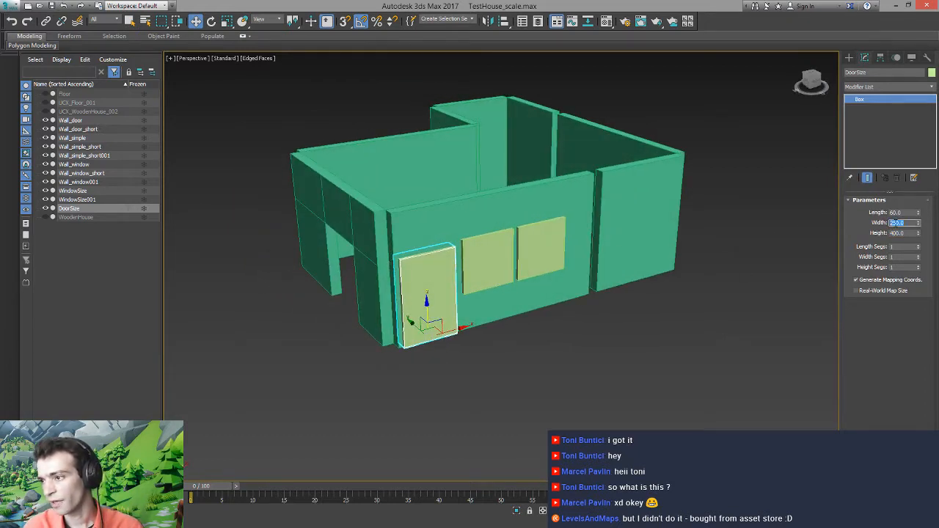
type("300")
key("Return")
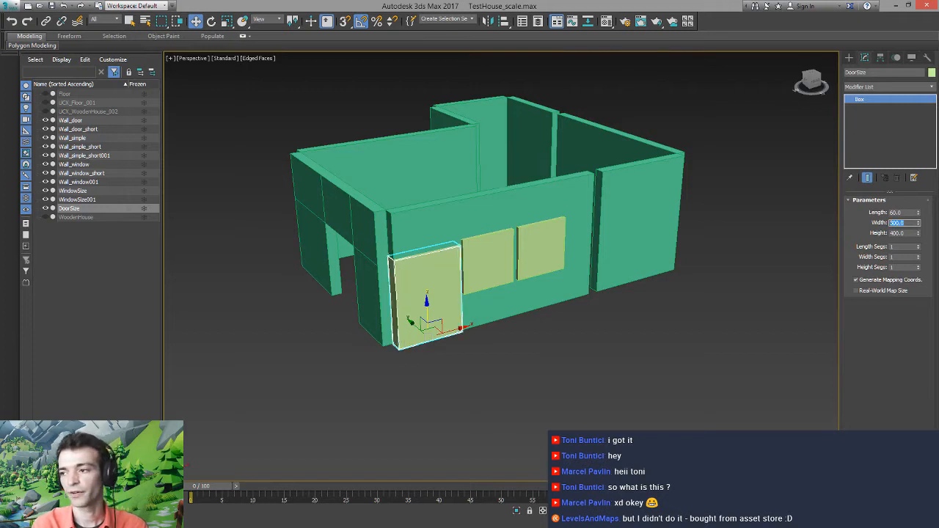
Select both window boxes and lower them with snapping so their top edges line up with the top of the DoorSize box
scroll(449, 288, "up", 6)
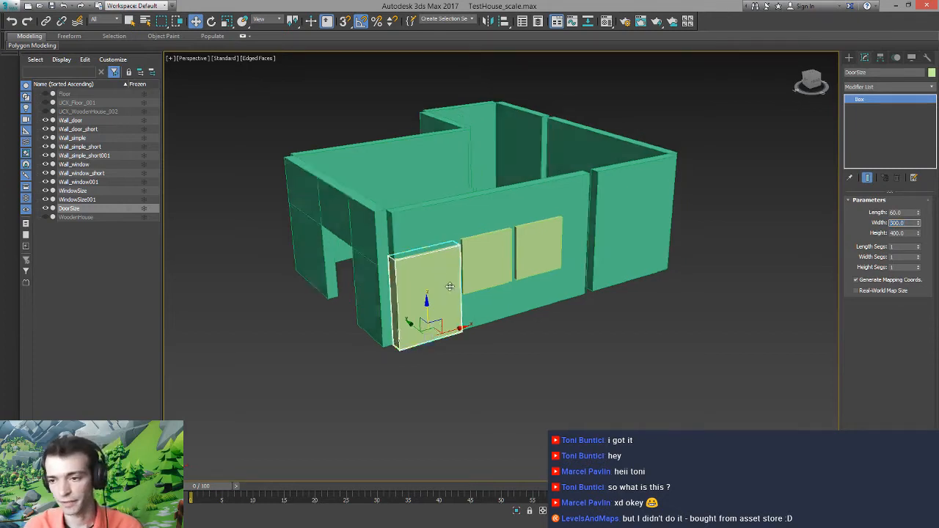
middle_click_drag(457, 259, 440, 262, "alt")
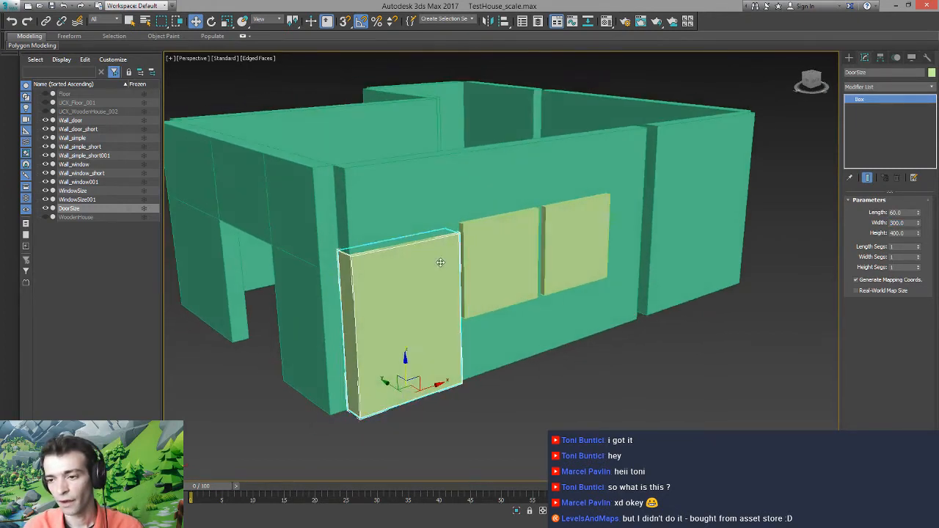
left_click(491, 242)
left_click(549, 236, "ctrl")
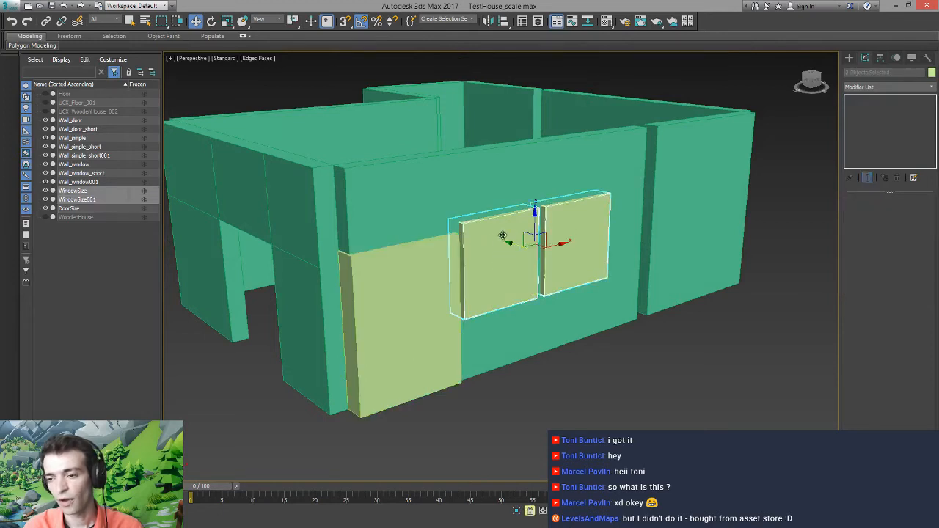
key("s")
key("s")
key("s")
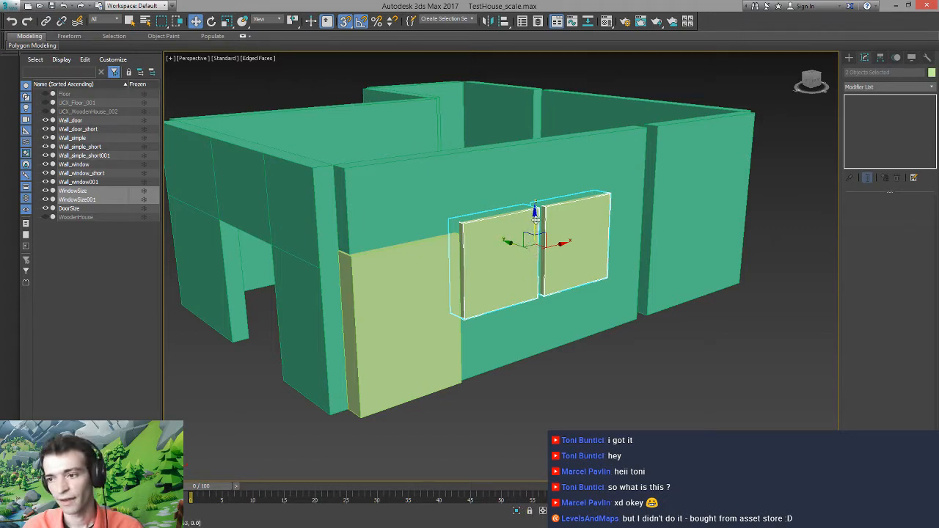
key("space")
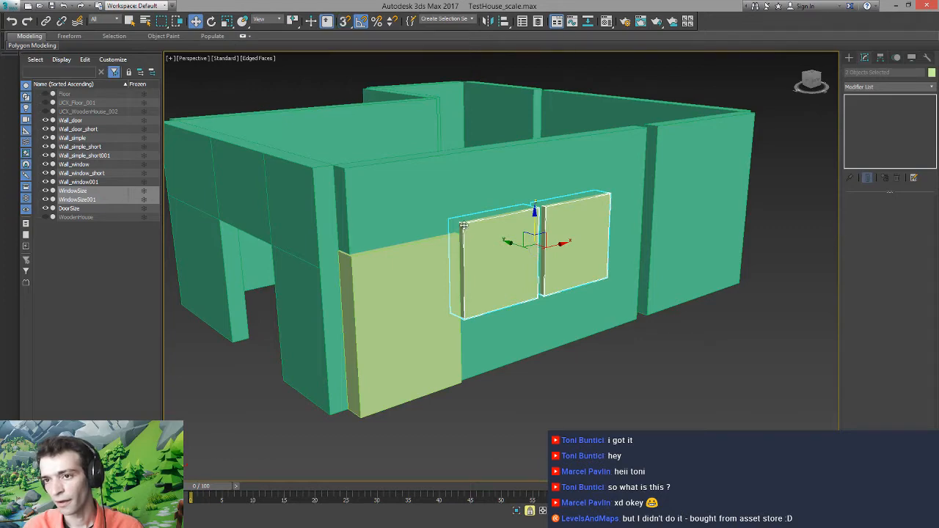
left_click_drag(463, 225, 459, 236)
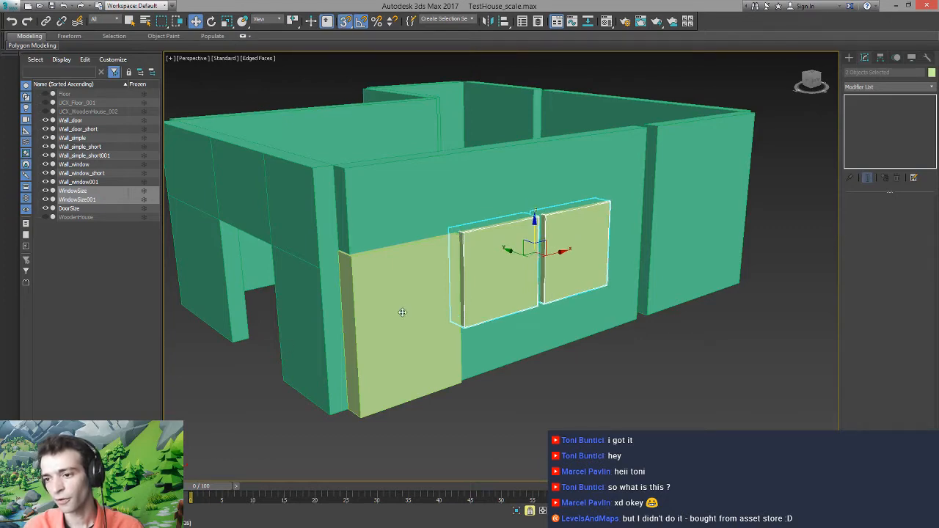
Rotate the DoorSize box a quarter turn about its vertical axis so it runs parallel to the Wall_door piece
middle_click_drag(402, 312, 414, 287, "alt")
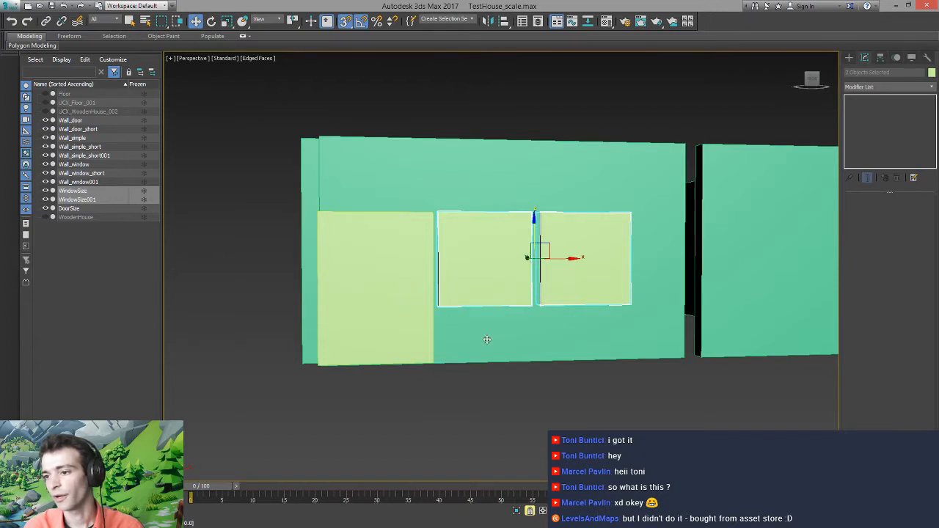
middle_click_drag(488, 340, 447, 345, "alt")
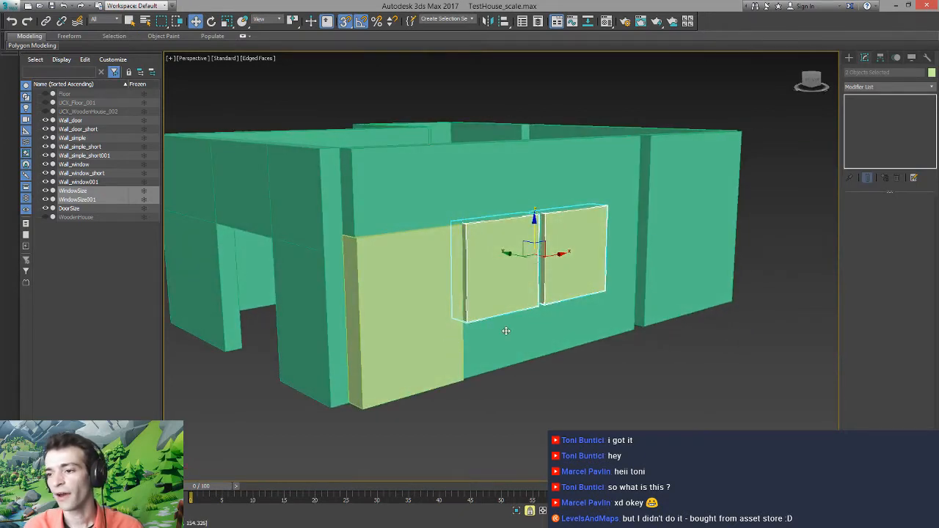
left_click(418, 335)
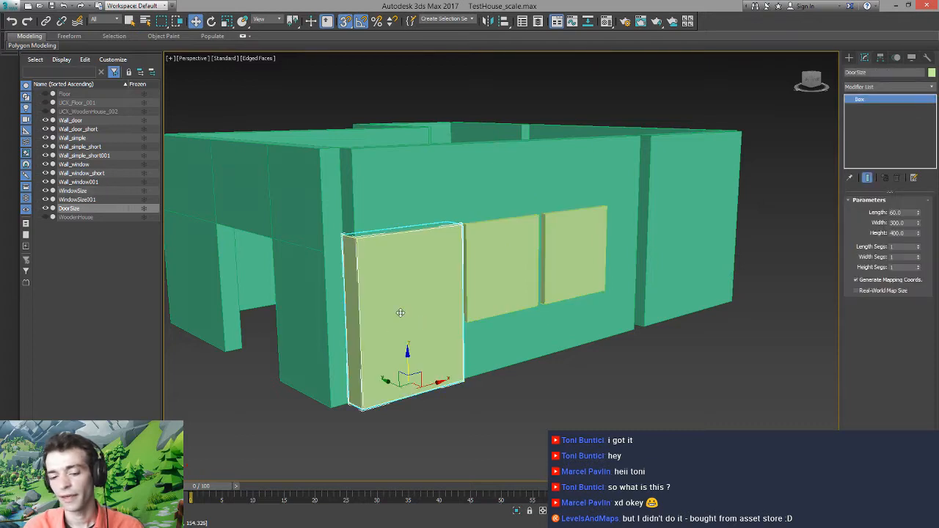
key("e")
left_click_drag(409, 404, 364, 405)
middle_click_drag(321, 329, 447, 331)
key("w")
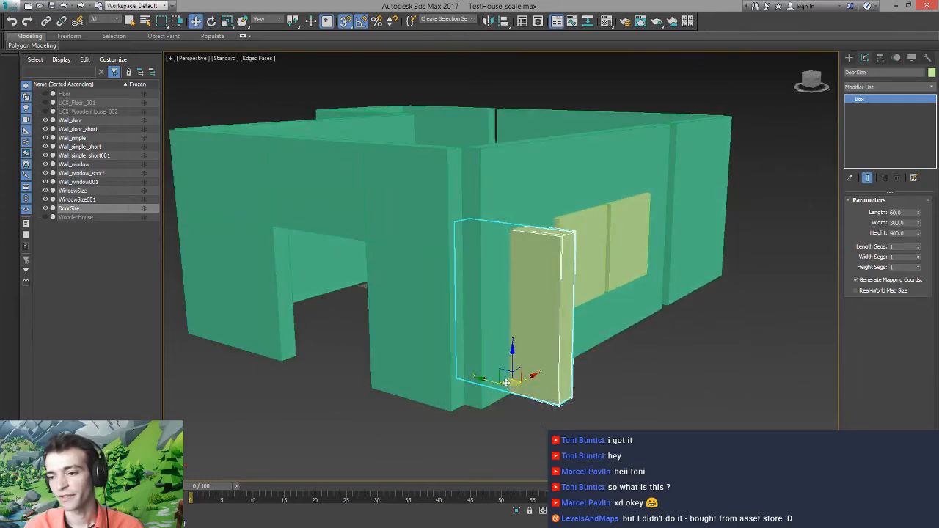
Move the DoorSize box into the Wall_door opening, snapping its lower corner to the doorway's edge
left_click_drag(502, 380, 376, 356)
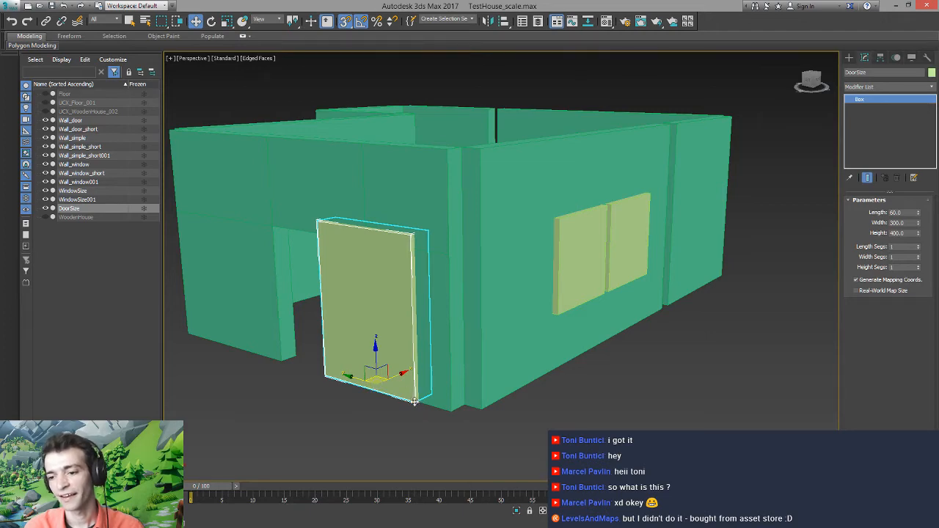
left_click_drag(414, 402, 369, 390)
middle_click_drag(327, 389, 450, 395, "alt")
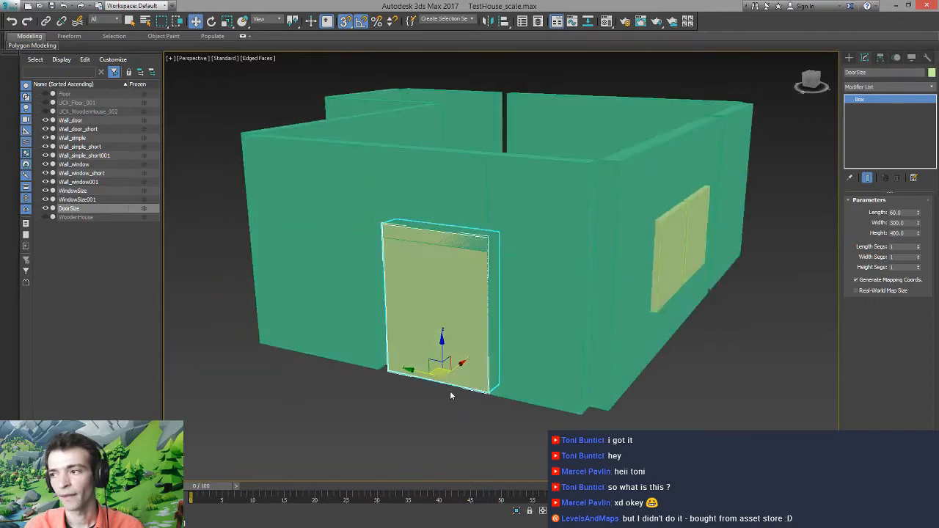
Raise the doorway's top vertices on the Wall_door piece, snapping them level with the DoorSize box's top edge
left_click(518, 224)
middle_click_drag(506, 243, 525, 233, "alt")
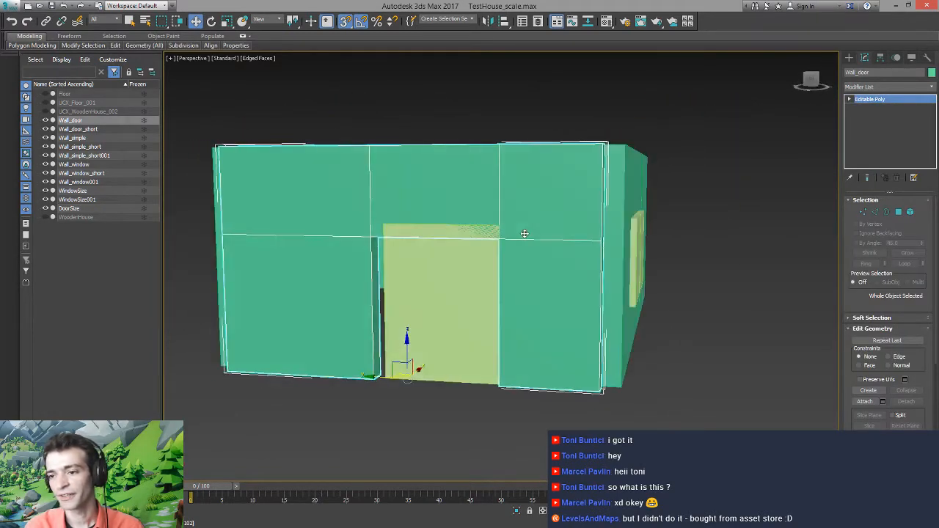
key("1")
middle_click_drag(476, 252, 476, 258, "alt")
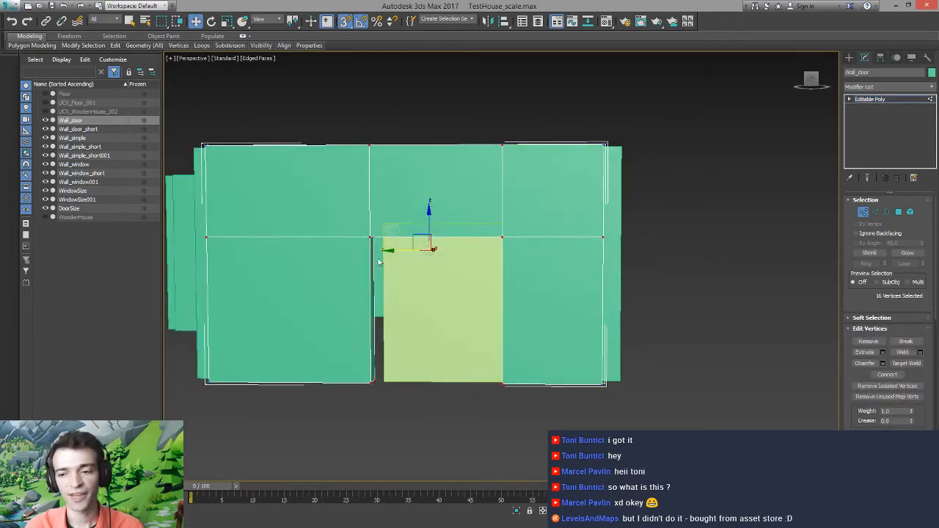
left_click_drag(512, 265, 511, 265)
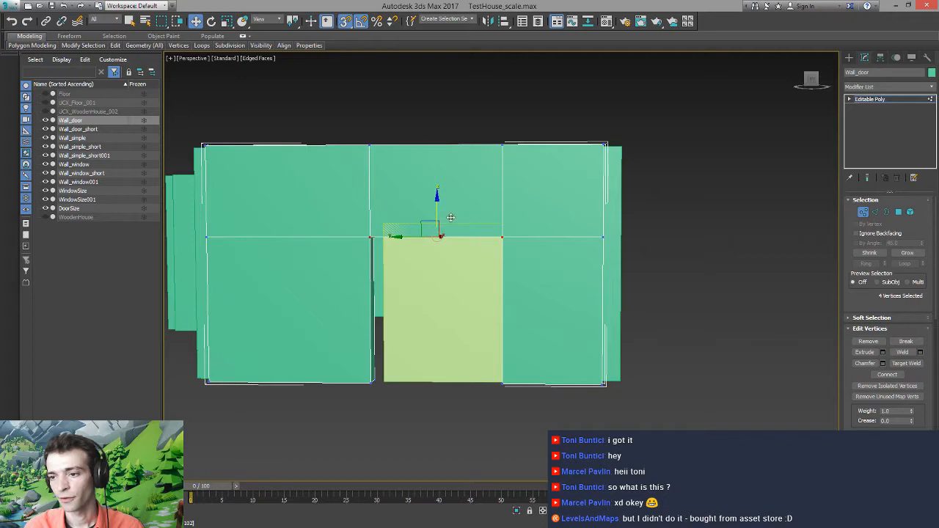
left_click_drag(502, 239, 501, 229)
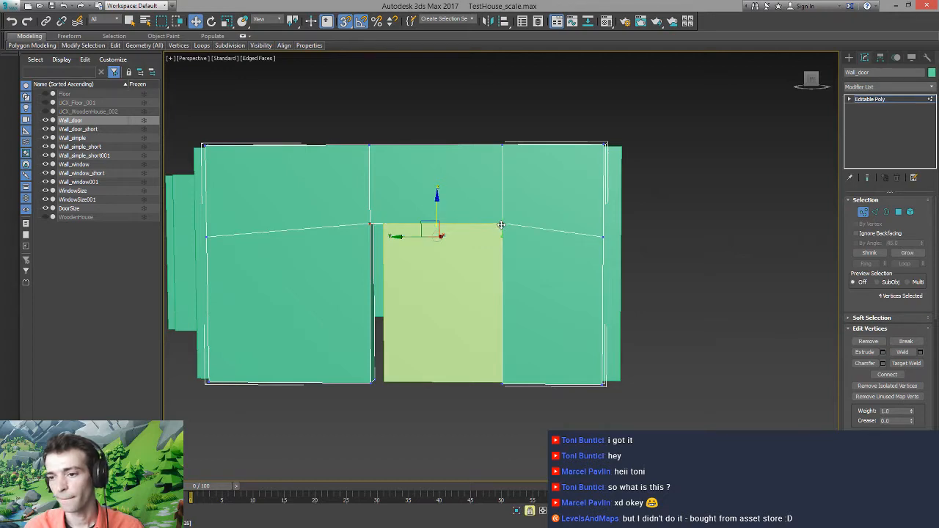
Shift the vertices along the doorway's gapped side so the Wall_door opening snaps flush against the DoorSize box's edge
middle_click_drag(397, 314, 397, 350, "alt")
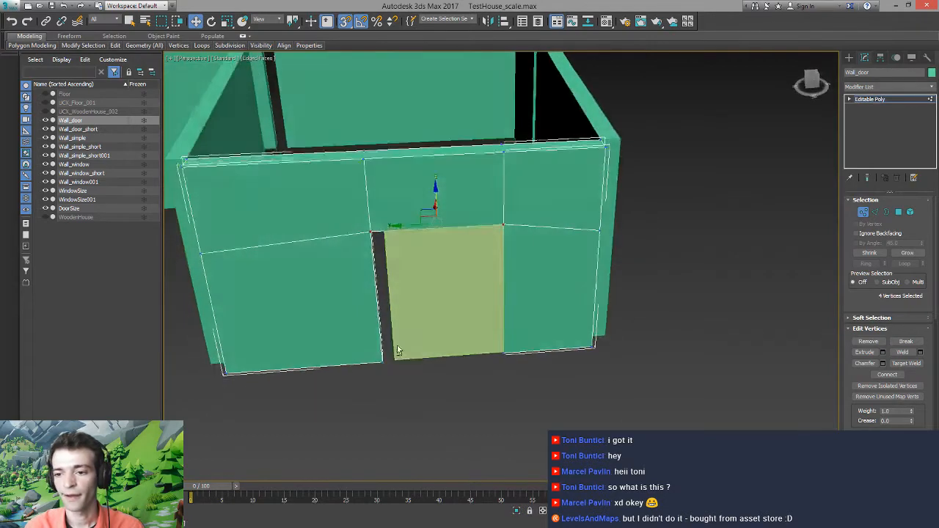
left_click_drag(356, 410, 398, 205)
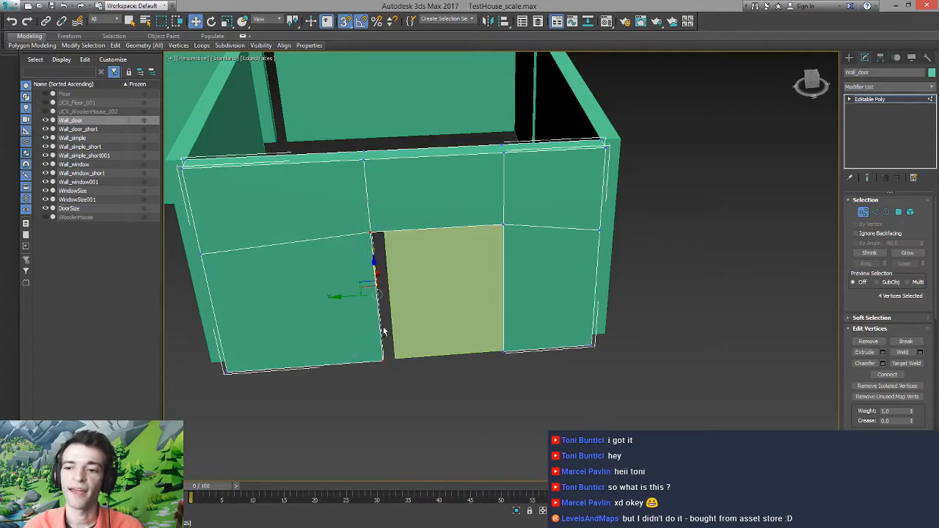
middle_click_drag(398, 205, 220, 218, "alt")
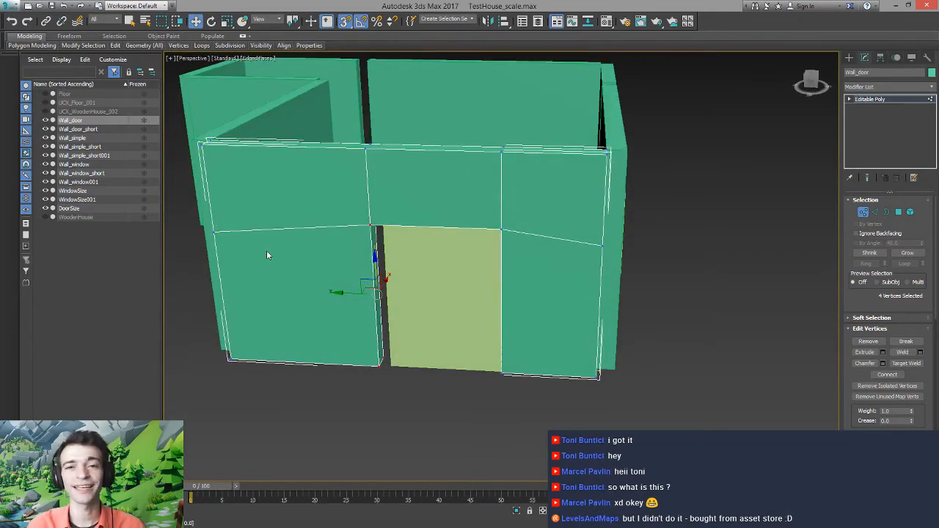
middle_click_drag(328, 274, 341, 257, "alt")
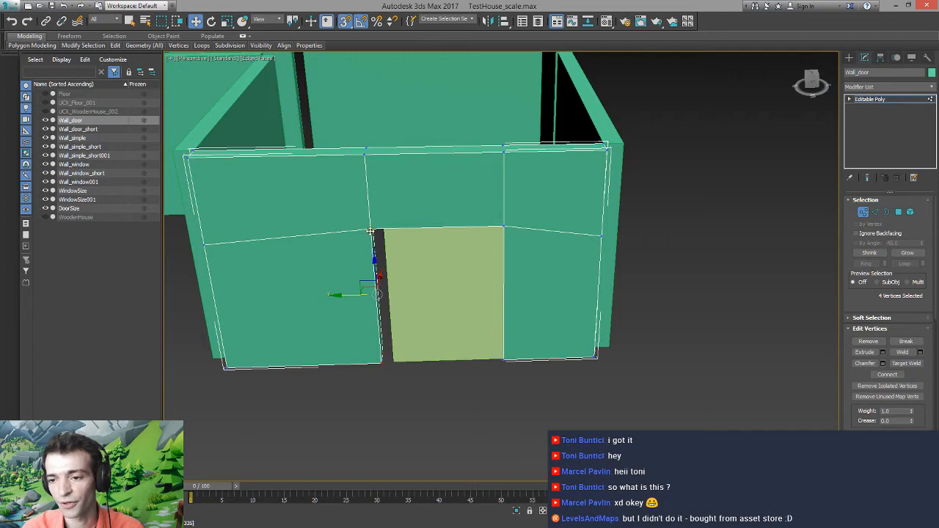
left_click_drag(371, 232, 384, 229)
middle_click_drag(459, 308, 430, 242, "alt")
scroll(390, 352, "up", 5)
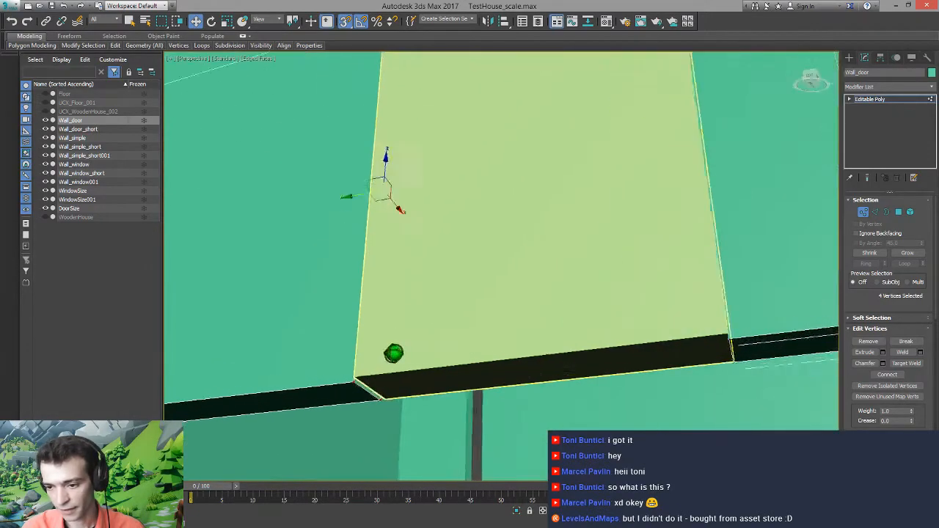
scroll(394, 354, "down", 5)
middle_click_drag(393, 354, 457, 310, "alt")
left_click(490, 410)
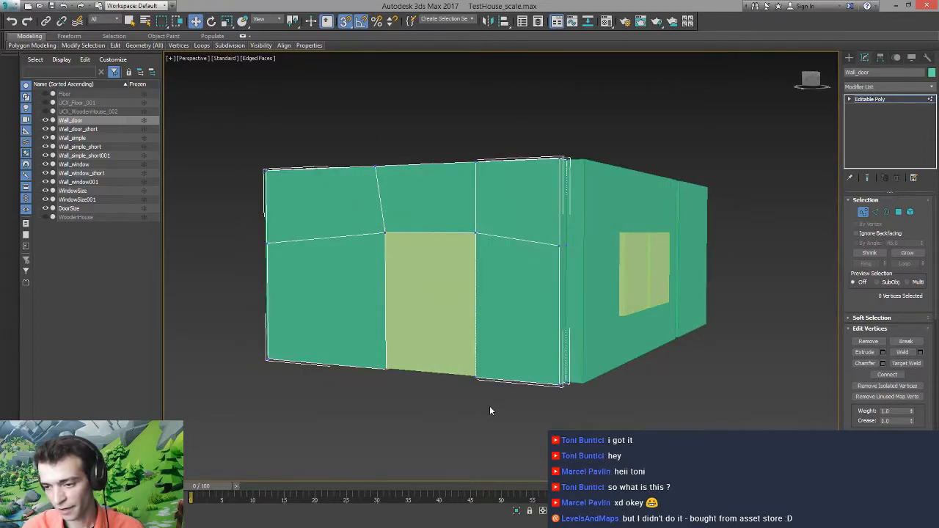
left_click(870, 99)
Select the DoorSize box and both window boxes and snap them vertically together so the door box's base meets the wall's bottom edge
left_click(433, 315)
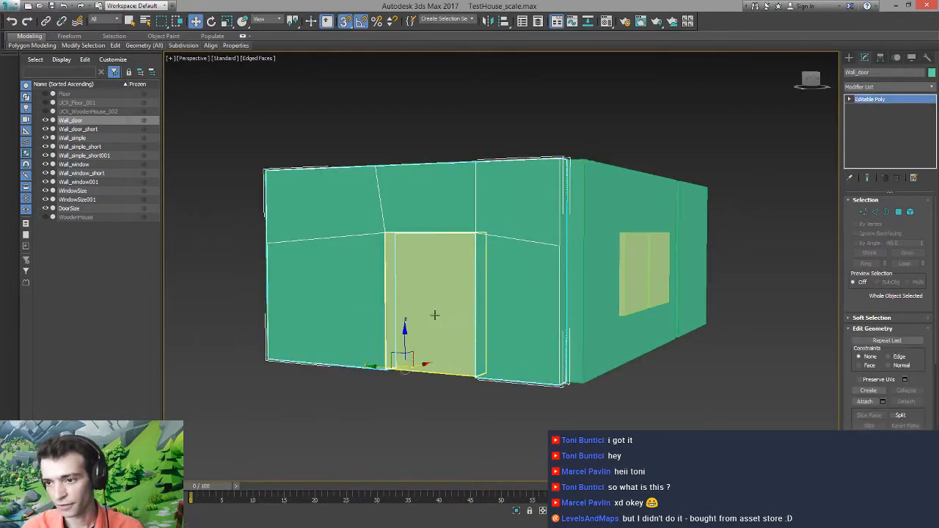
left_click(641, 274, "ctrl")
left_click(660, 269, "ctrl")
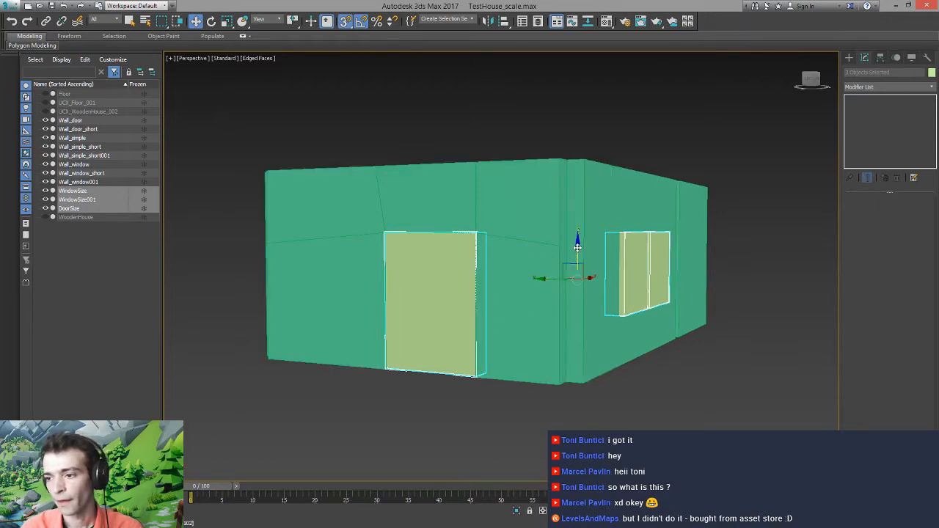
mouse_move(470, 343)
middle_mouse_down("alt")
mouse_move(458, 331)
mouse_move(478, 331)
middle_mouse_up("alt")
scroll(474, 343, "up", 6)
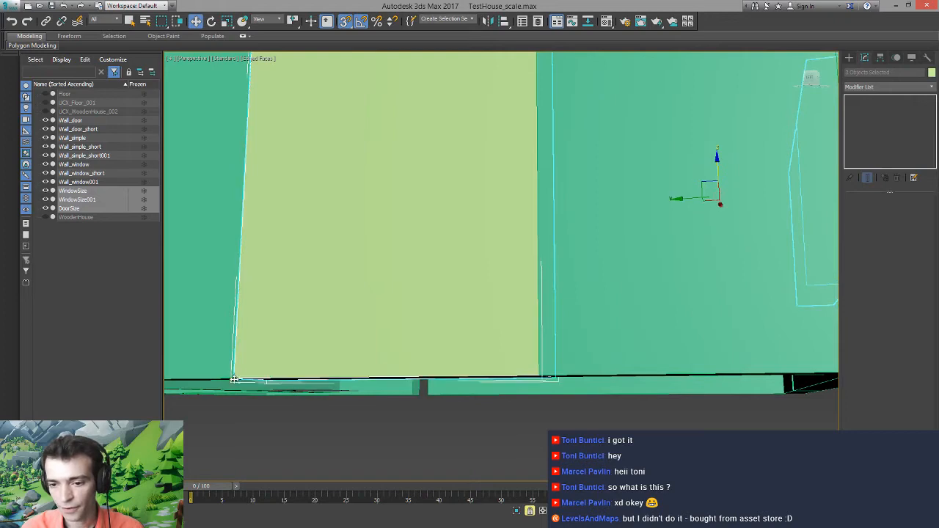
middle_click_drag(388, 279, 386, 283, "alt")
scroll(411, 251, "down", 5)
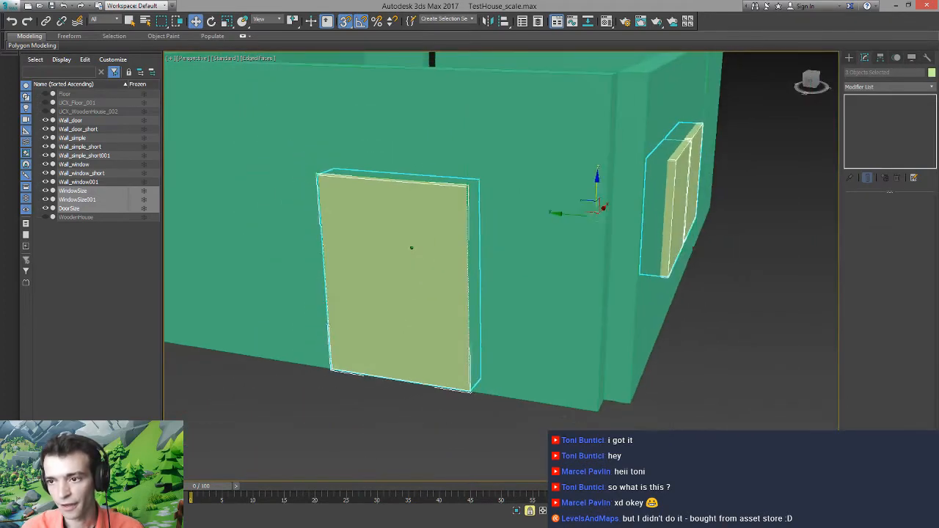
left_click(724, 327)
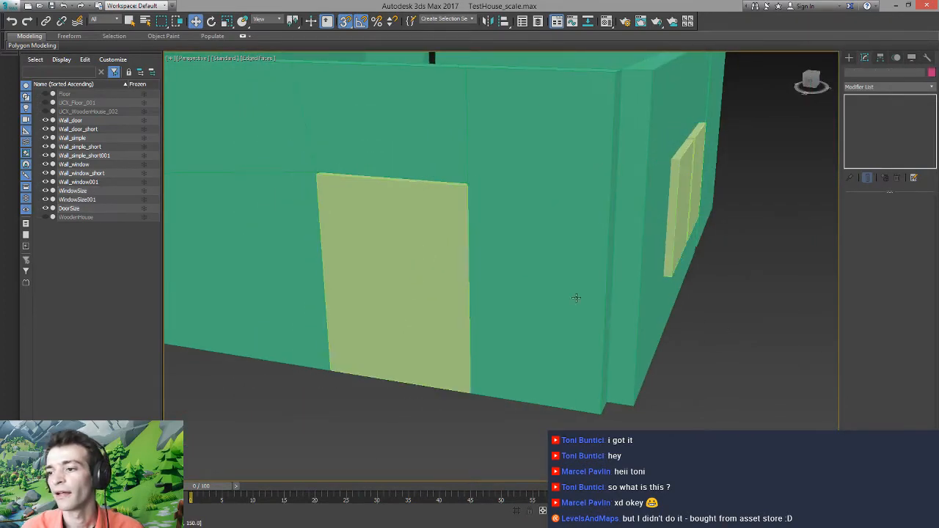
Realign the doorway's upper vertices on Wall_door vertically with the repositioned DoorSize box's top corners
left_click(535, 283)
key("1")
middle_click_drag(458, 260, 440, 242, "alt")
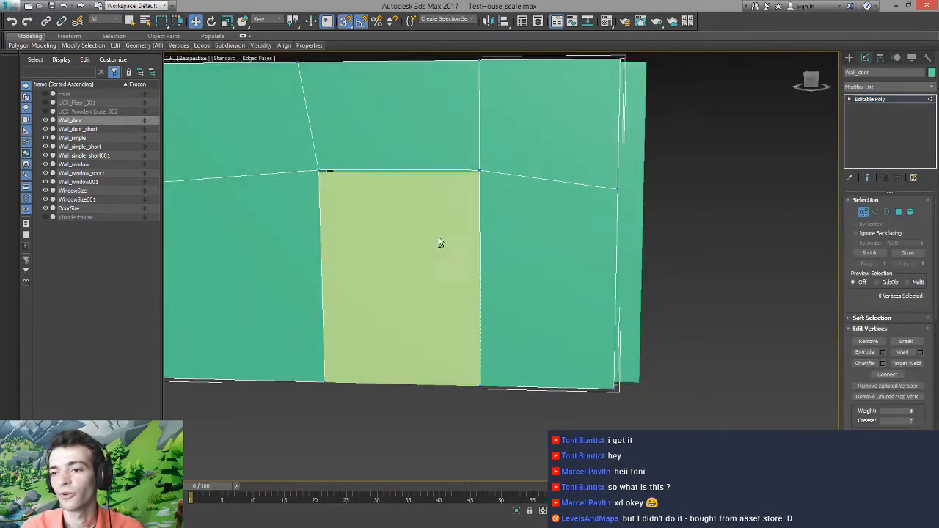
left_click_drag(494, 199, 494, 200)
middle_click_drag(478, 256, 441, 249, "alt")
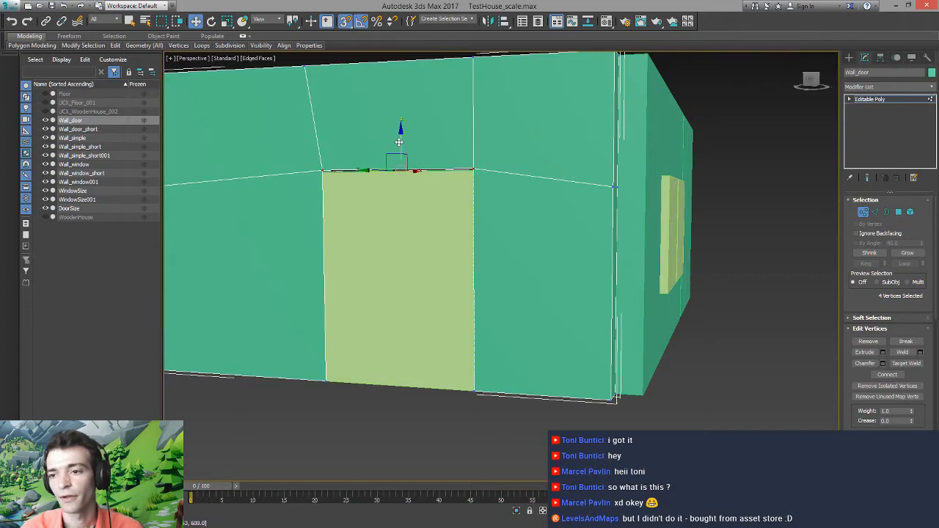
key("space")
scroll(327, 174, "up", 5)
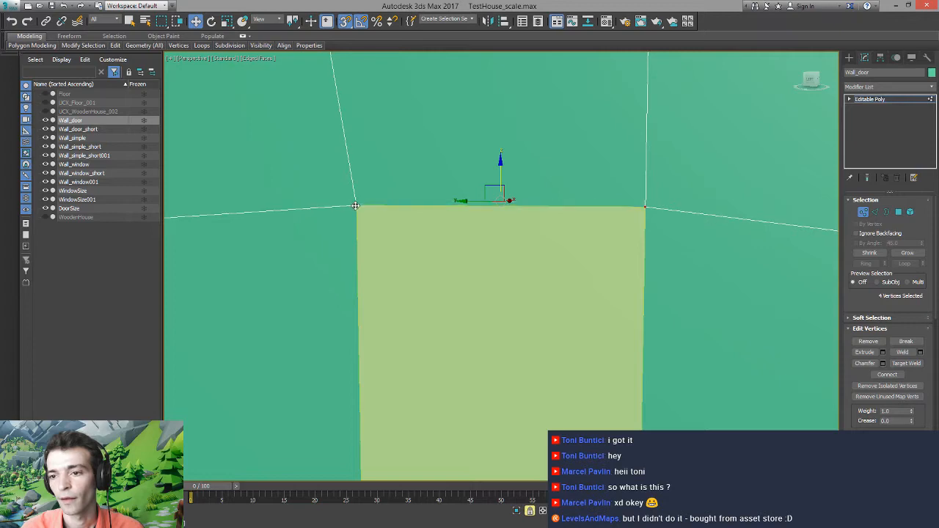
scroll(513, 271, "down", 4)
scroll(486, 299, "down", 3)
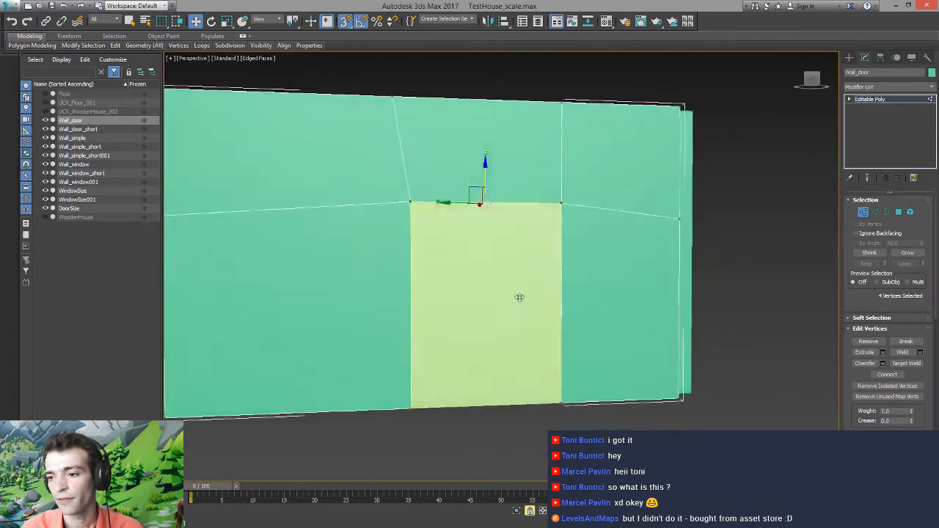
middle_click_drag(558, 262, 502, 282, "alt")
left_click(890, 100)
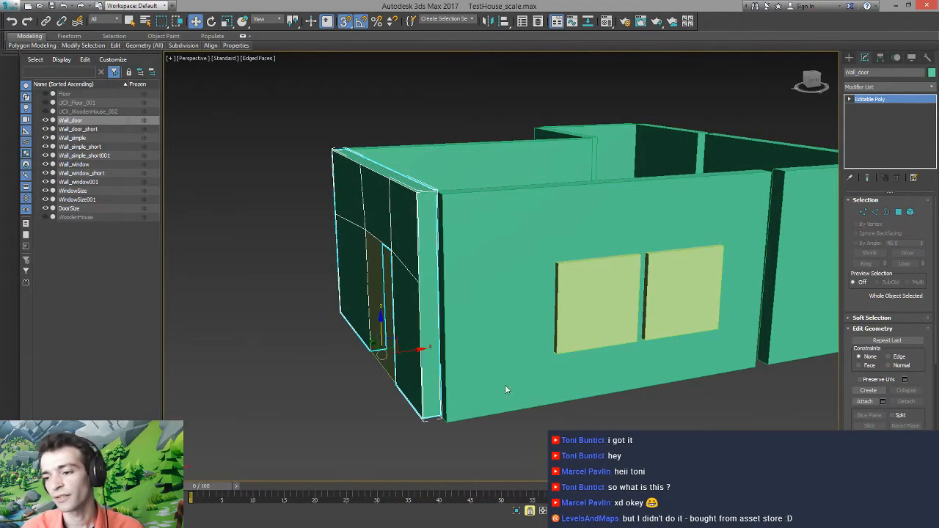
Move the WindowSize001 box along the Wall_window piece toward the door wall, leaving a small gap between the two window boxes
left_click(530, 395)
scroll(565, 364, "down", 3)
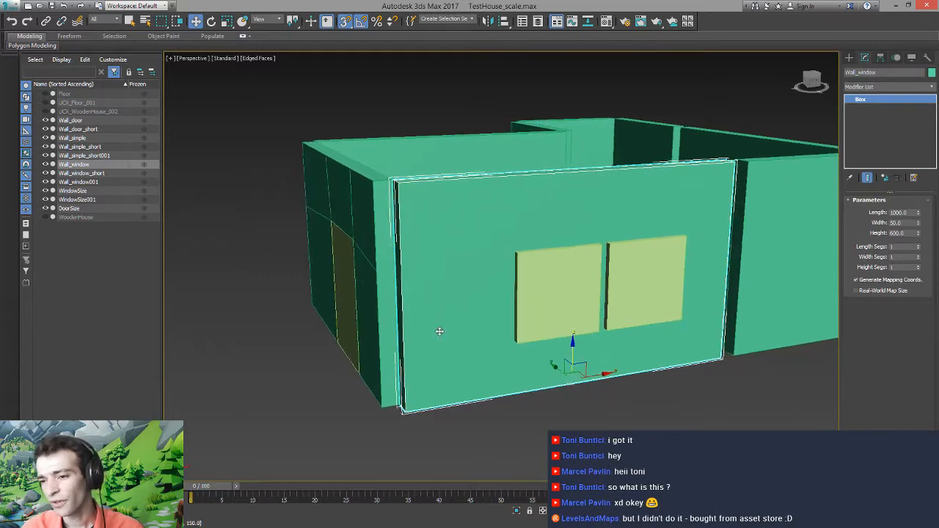
middle_click_drag(438, 329, 489, 318, "alt")
left_click(562, 329)
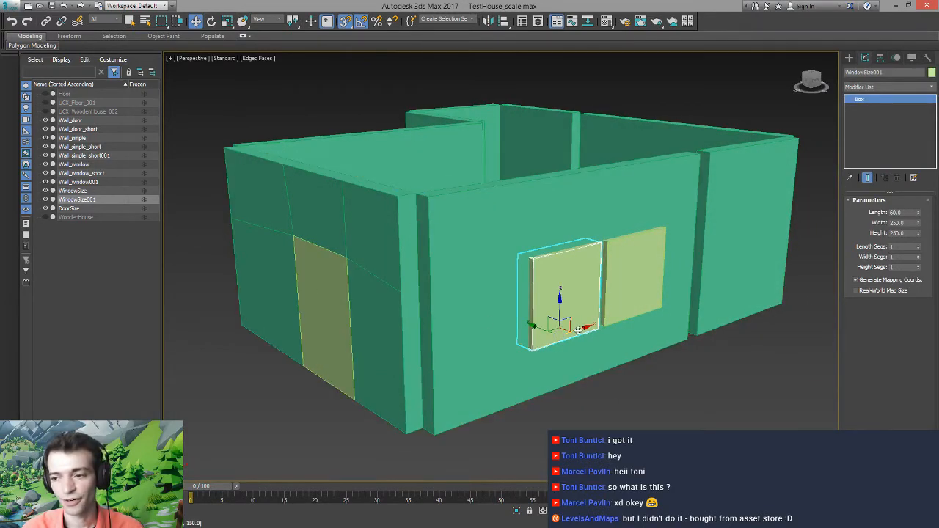
left_click_drag(536, 336, 498, 344)
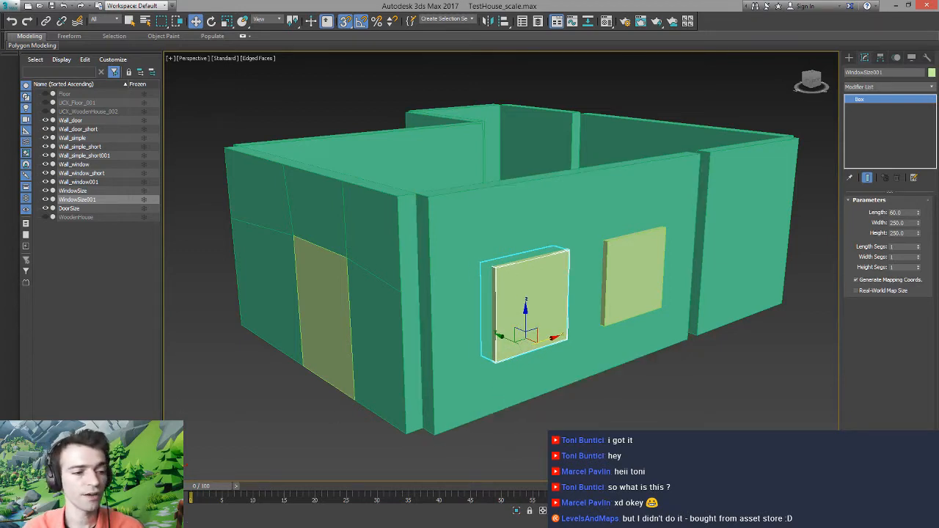
middle_click_drag(542, 350, 504, 360)
scroll(489, 354, "up", 4)
scroll(505, 343, "down", 3)
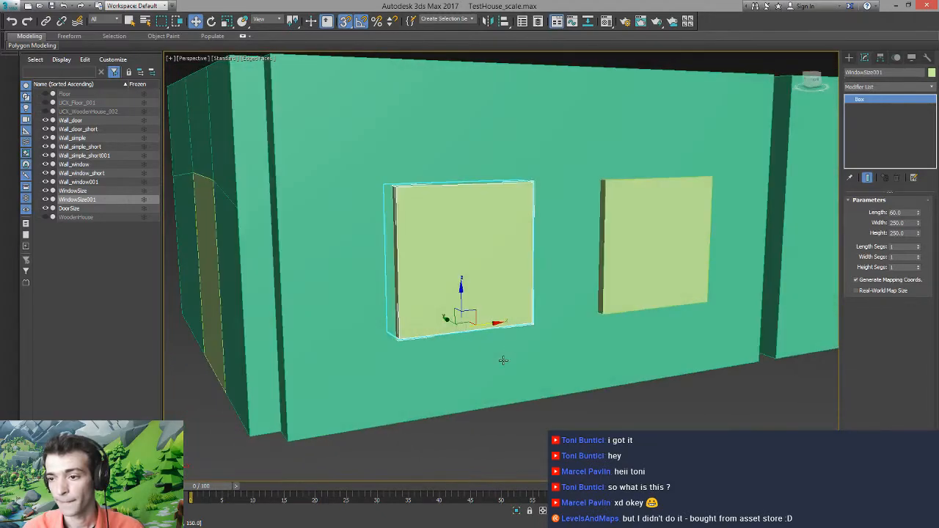
scroll(513, 343, "down", 2)
scroll(513, 343, "down", 1)
left_click_drag(503, 324, 541, 322)
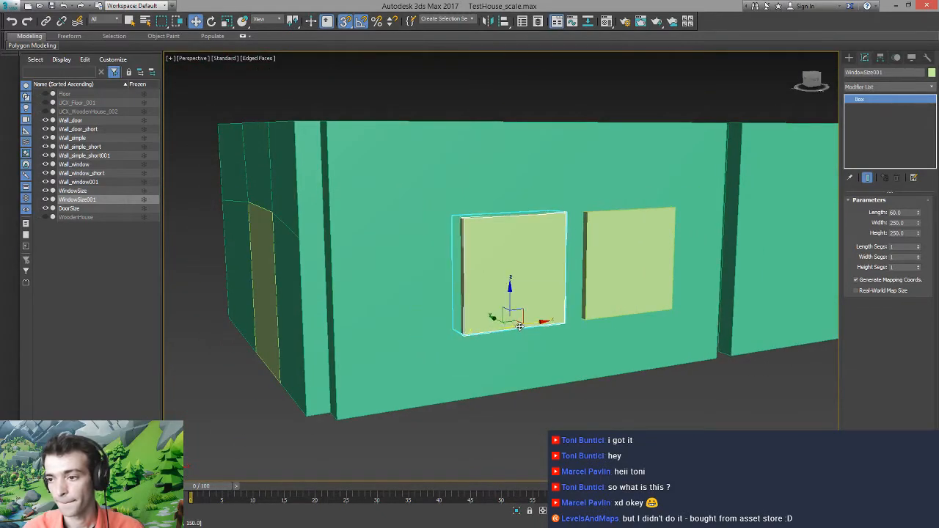
middle_click_drag(502, 345, 516, 356, "alt")
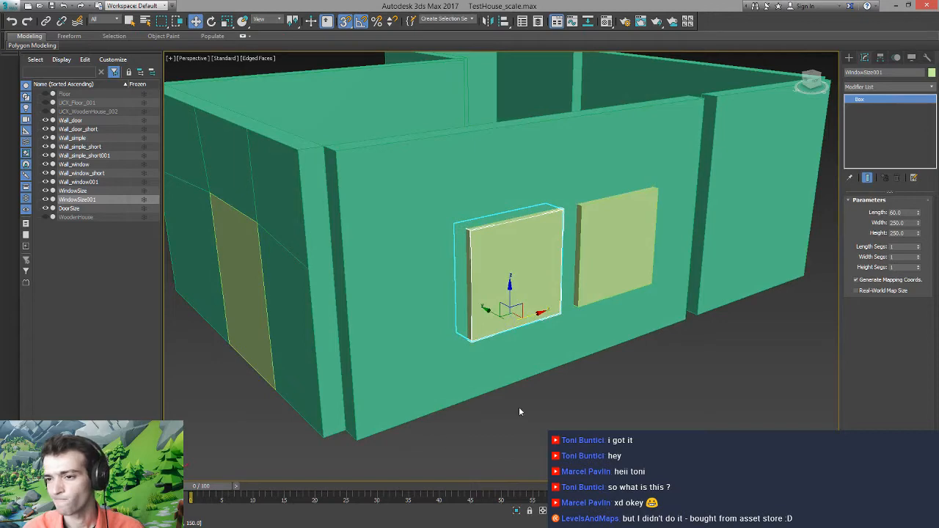
Select the Wall_window piece and check the available modifiers for a Boolean
left_click(505, 377)
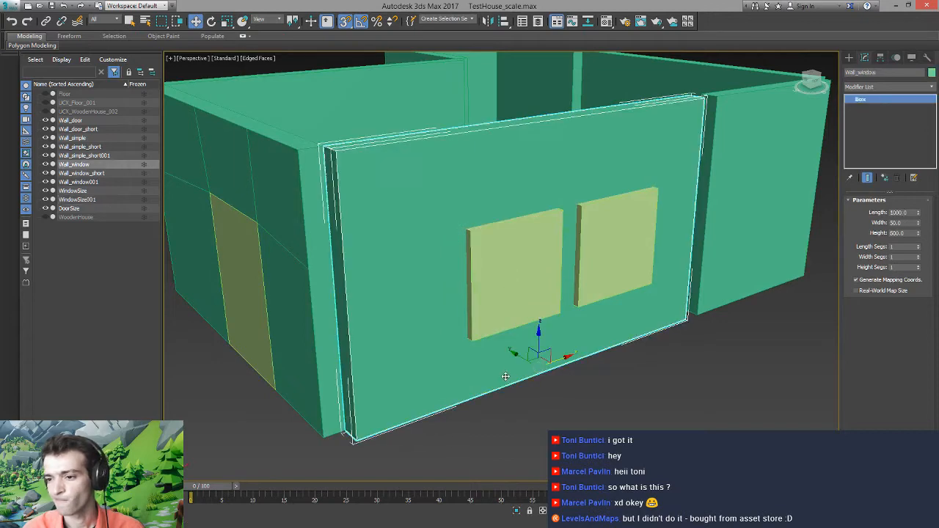
left_click(878, 88)
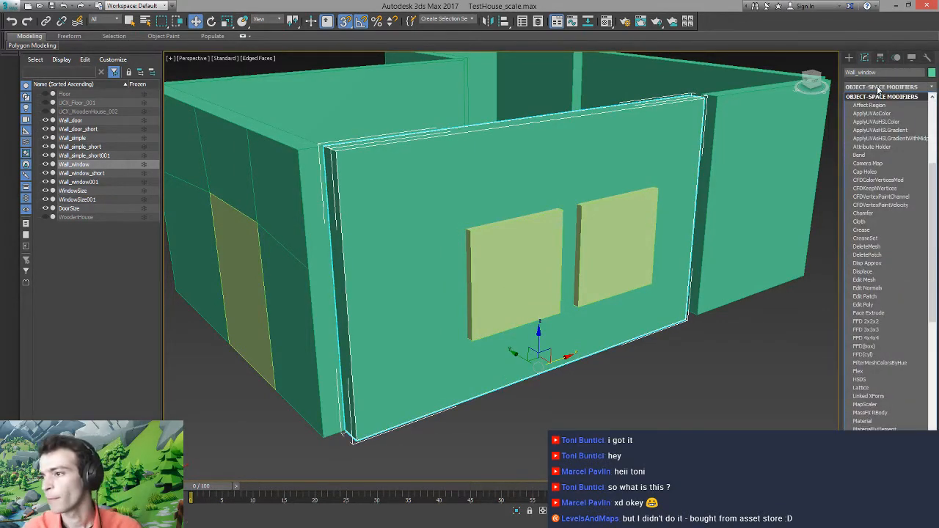
key("b")
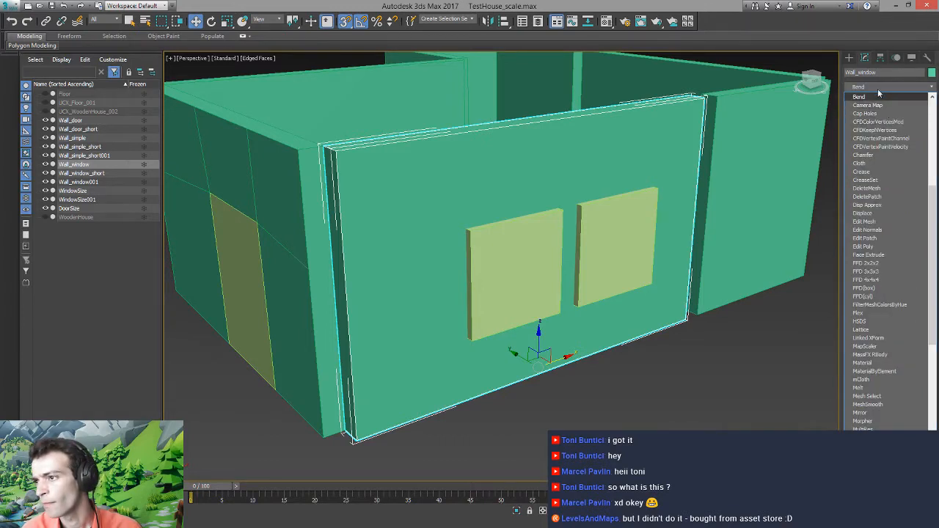
left_click(877, 89)
left_click(880, 58)
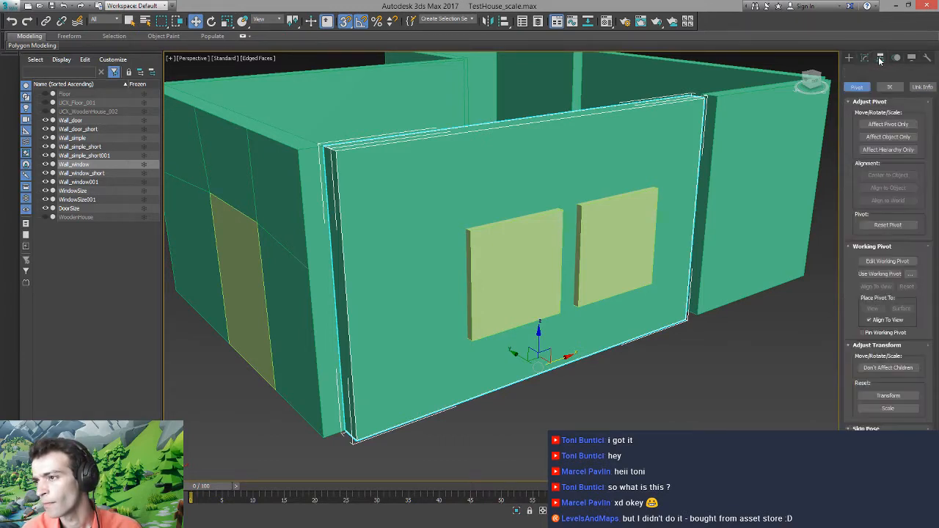
Bring up the Compound Objects creation types for the selected Wall_window piece
left_click(850, 58)
left_click(867, 86)
key("b")
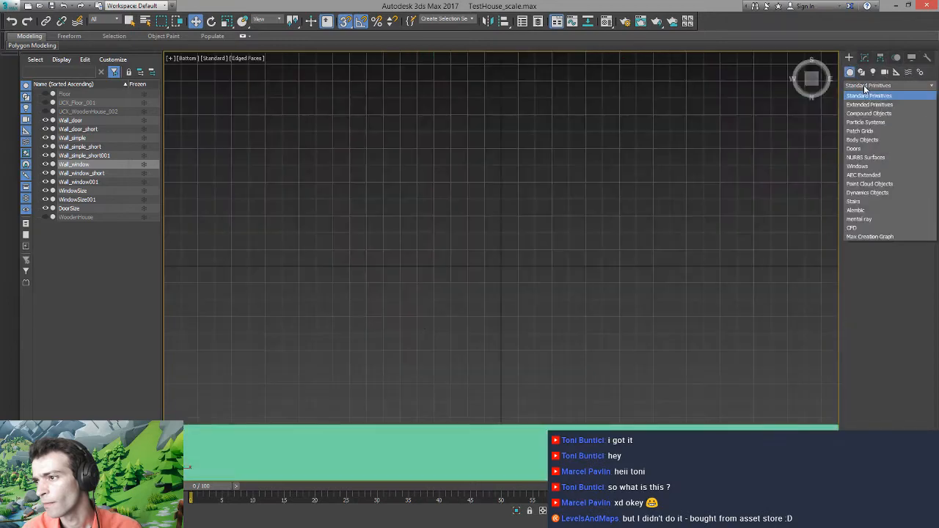
left_click(865, 86)
left_click(865, 86)
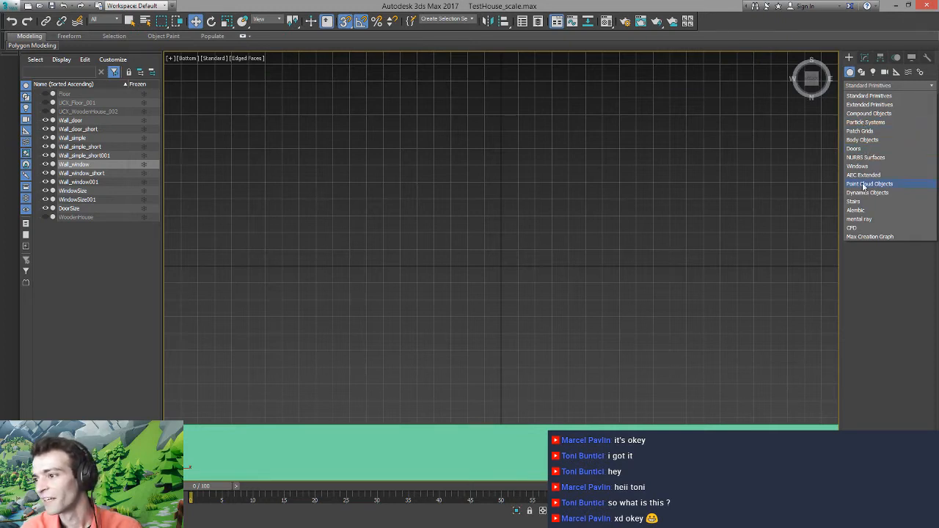
left_click(870, 105)
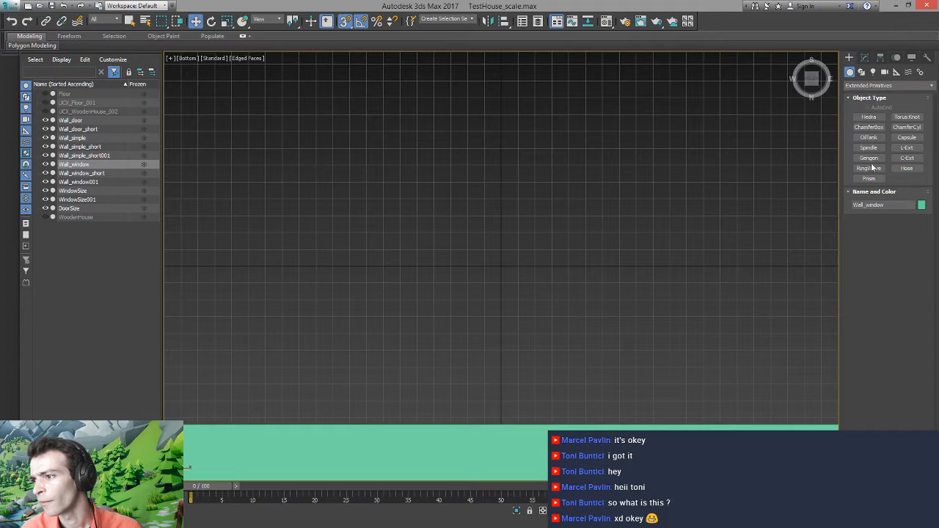
left_click(881, 86)
left_click(872, 107)
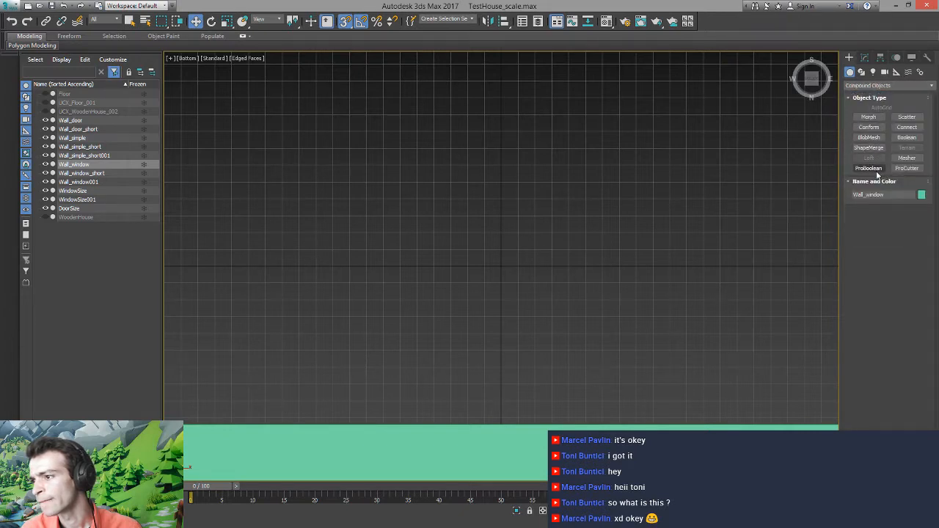
scroll(441, 181, "down", 8)
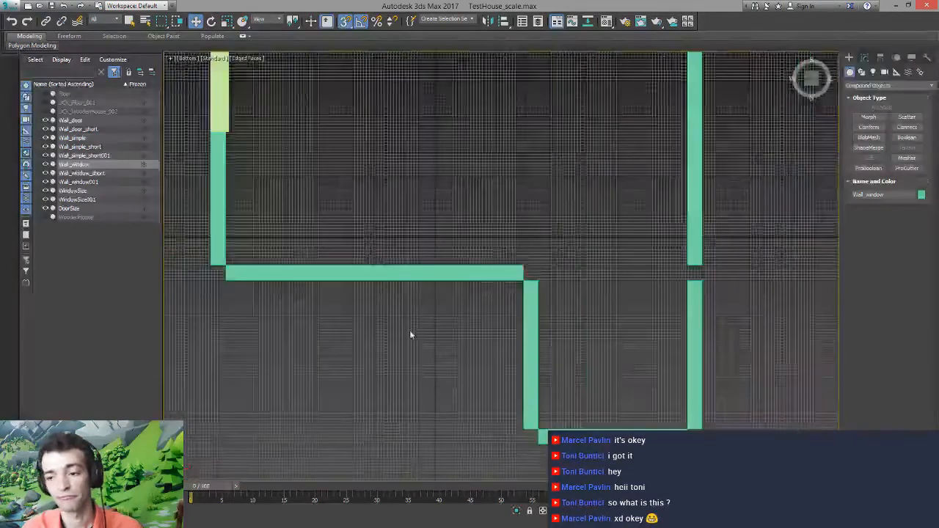
Subtract the WindowSize001 and WindowSize boxes from Wall_window with ProBoolean, picking them by reference
middle_click_drag(315, 196, 428, 212)
key("p")
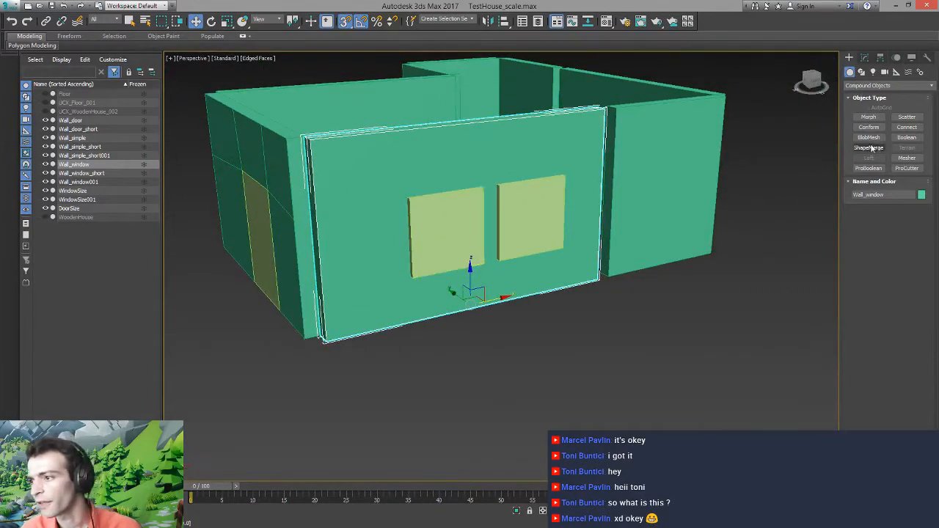
left_click(869, 169)
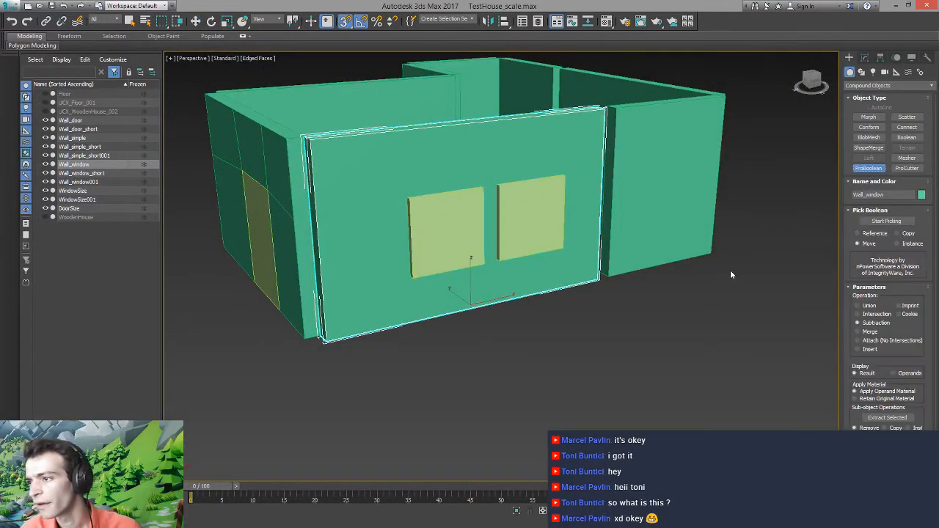
left_click(884, 222)
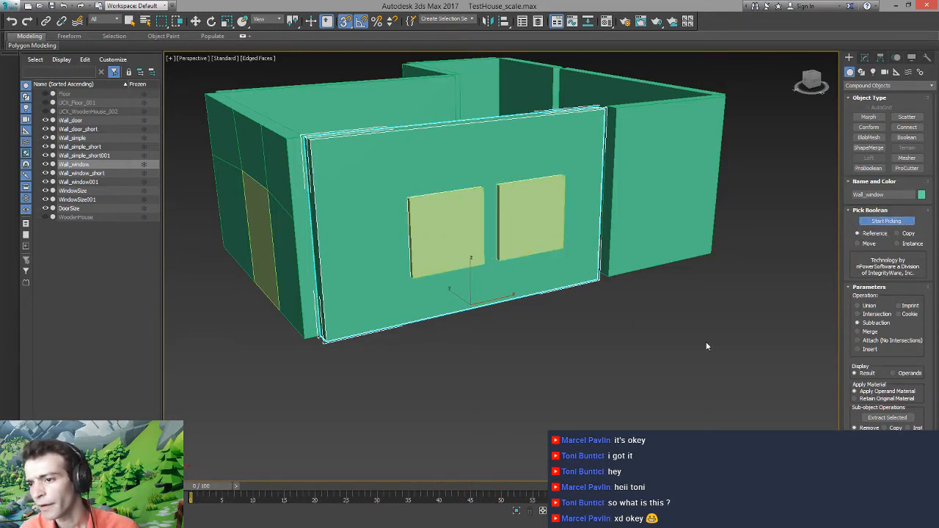
left_click(875, 222)
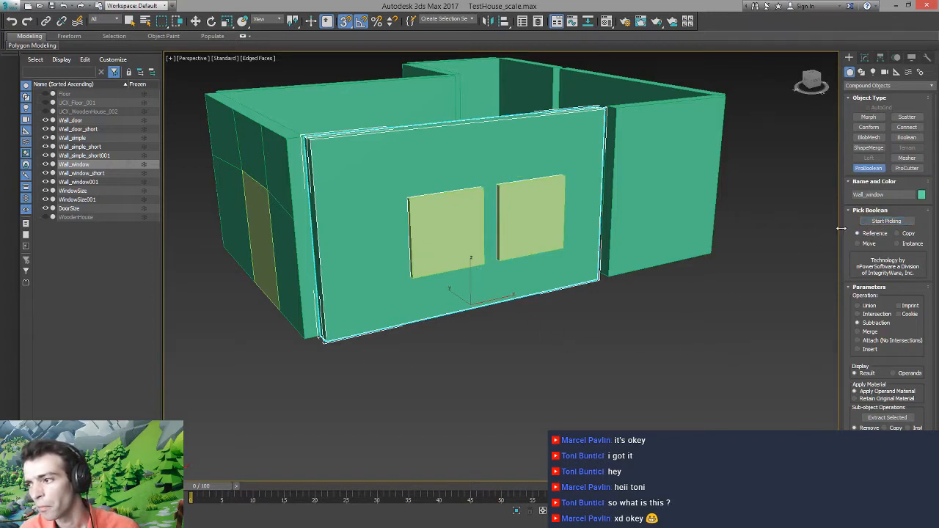
left_click(882, 222)
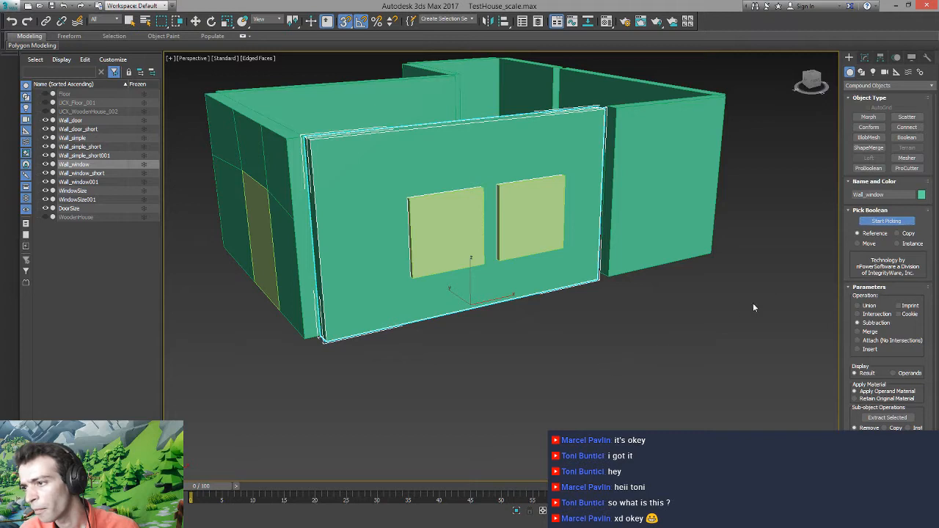
key("w")
left_click(528, 316)
Move the WindowSize and WindowSize001 boxes together out of Wall_window to a spot clear of the house
left_click(447, 235)
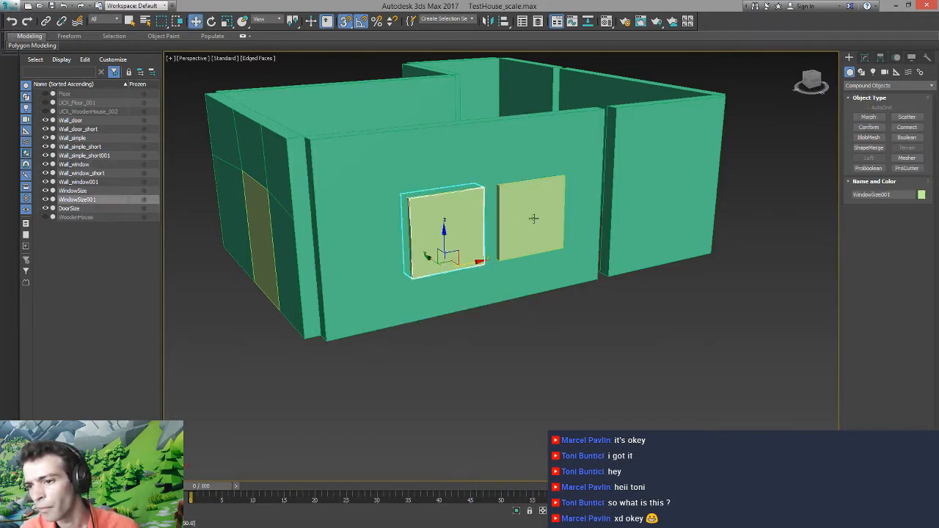
left_click(534, 219, "ctrl")
left_click_drag(519, 218, 49, 286)
Examine the two window openings cut into Wall_window from both sides, with and without edged faces
middle_click_drag(448, 220, 449, 280)
scroll(406, 232, "up", 3)
scroll(405, 232, "up", 2)
middle_click_drag(403, 208, 521, 302)
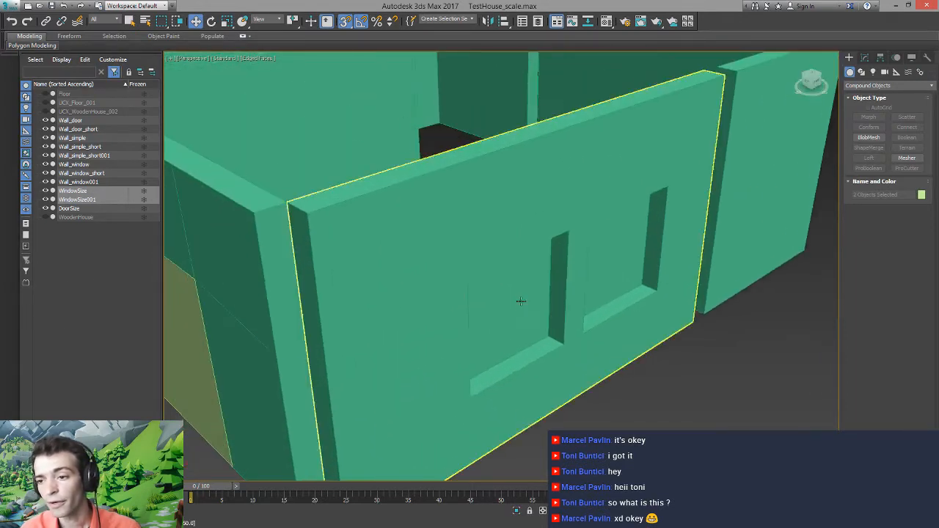
key("F4")
mouse_move(535, 337)
middle_mouse_down()
mouse_move(493, 294)
mouse_move(489, 315)
mouse_move(458, 327)
mouse_move(433, 307)
mouse_move(496, 321)
mouse_move(585, 318)
mouse_move(668, 296)
mouse_move(562, 300)
mouse_move(516, 286)
mouse_move(494, 197)
mouse_move(545, 238)
mouse_move(411, 230)
mouse_move(529, 251)
mouse_move(342, 276)
middle_mouse_up()
left_click(590, 408)
key("F4")
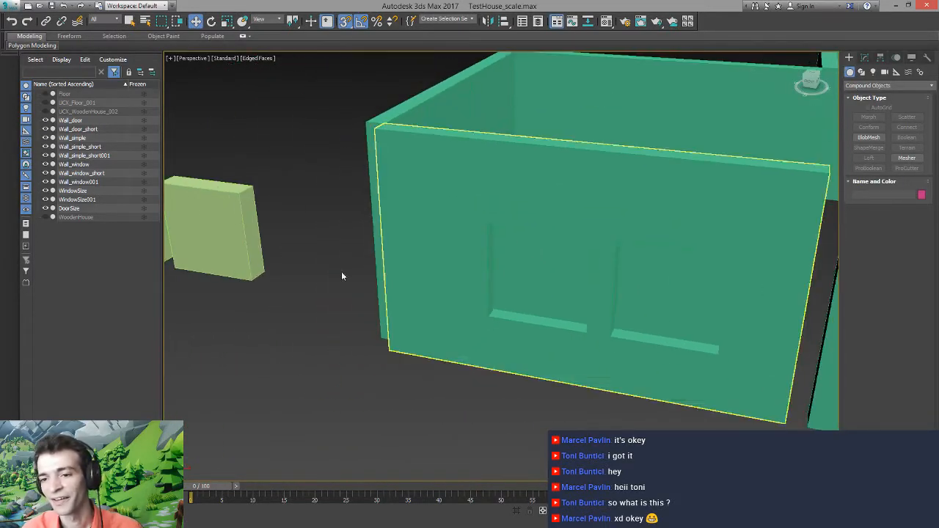
Set the length of both the WindowSize and WindowSize001 boxes to 70
left_click(238, 232)
scroll(237, 206, "up", 2)
middle_click_drag(237, 206, 368, 231)
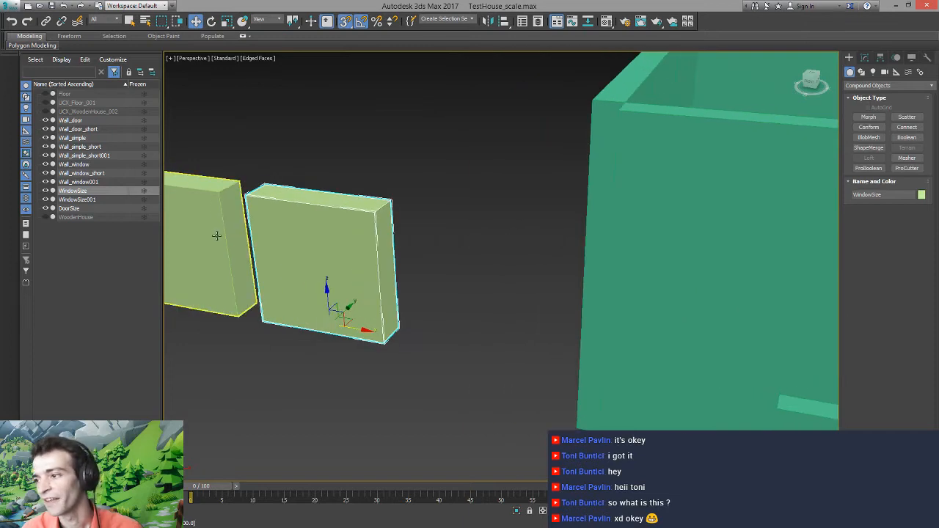
left_click(865, 57)
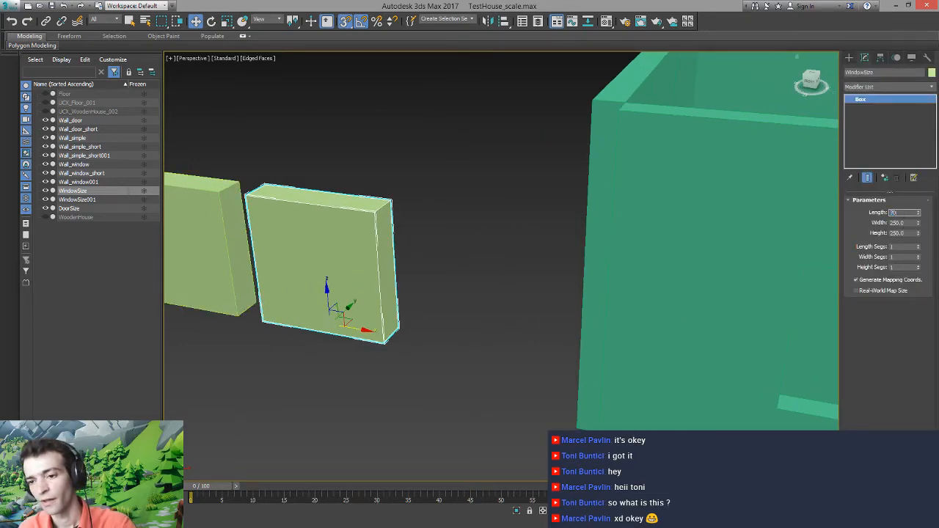
left_click(212, 221)
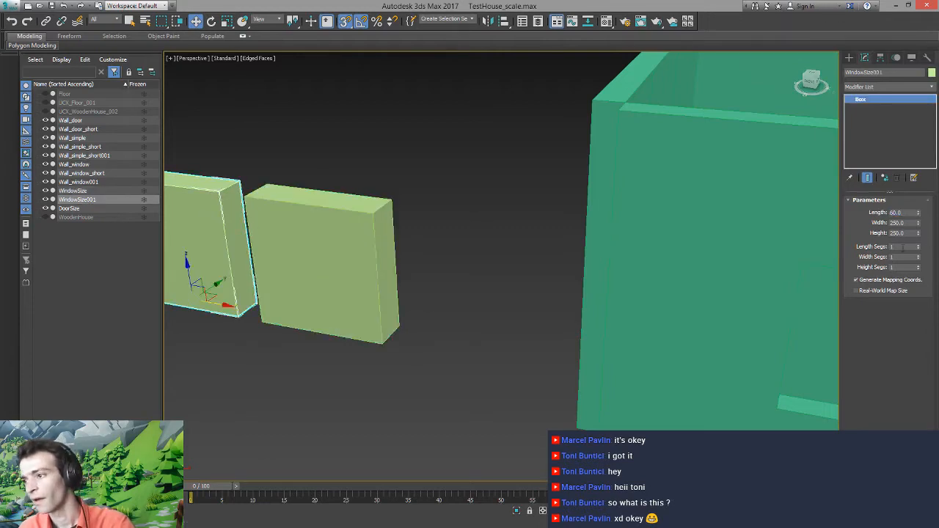
type("70")
key("Return")
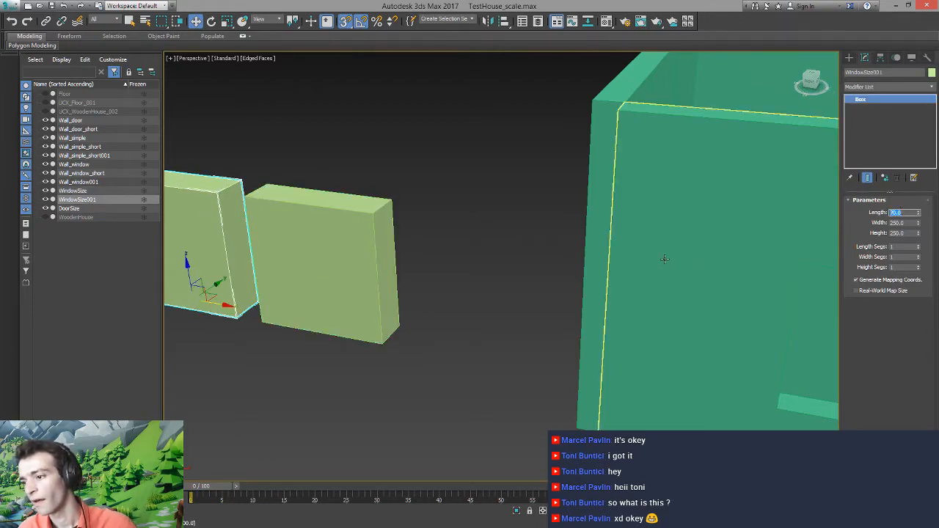
Compare the Wall_window openings with the reference boxes while undoing and redoing the latest box edits
scroll(662, 260, "up", 5)
middle_click_drag(534, 230, 518, 242, "alt")
scroll(518, 241, "up", 2)
scroll(451, 247, "down", 5)
middle_click_drag(451, 248, 624, 253)
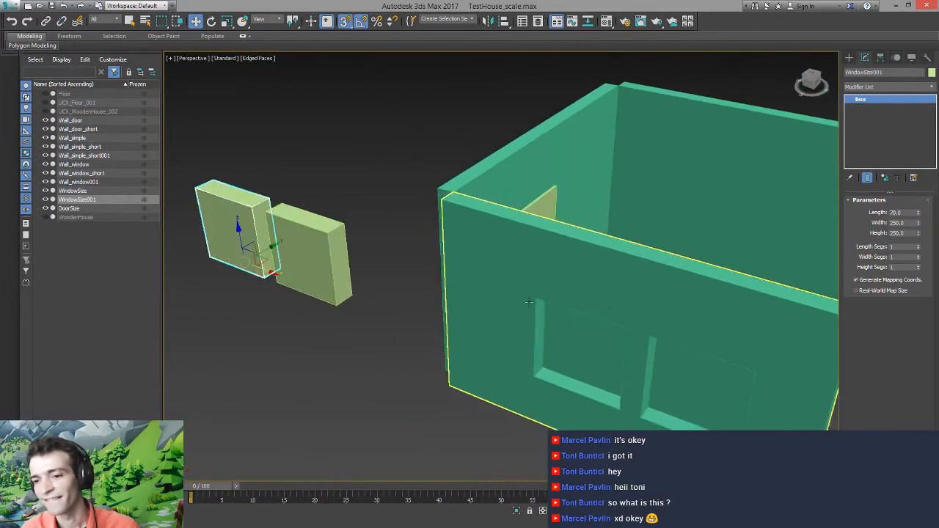
left_click(285, 251, "ctrl")
key("ctrl+z")
key("ctrl+z")
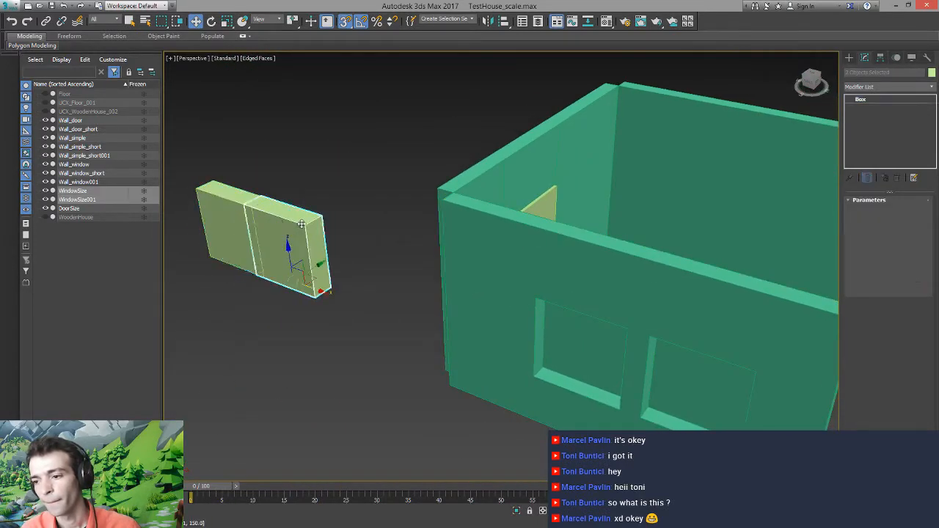
key("ctrl+z")
key("ctrl+y")
key("ctrl+y")
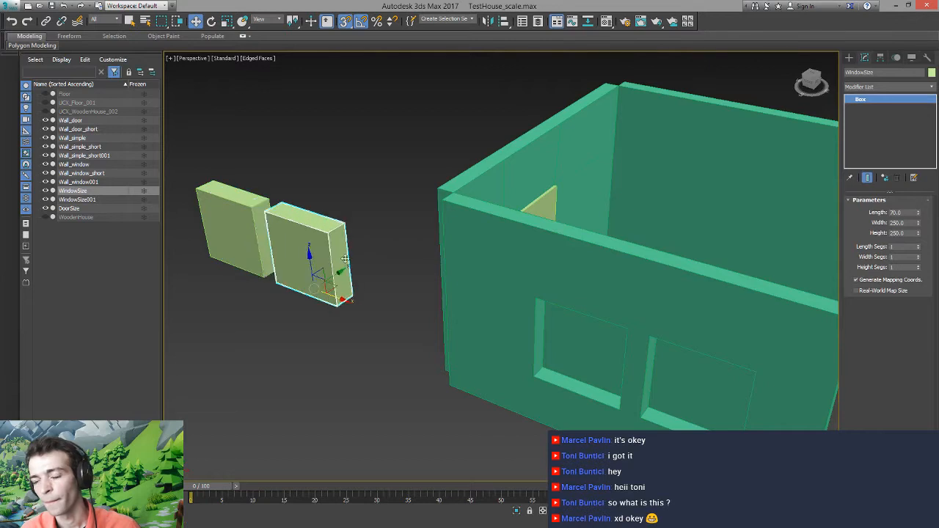
Select Wall_window and enter the Operands level of its ProBoolean
scroll(465, 262, "up", 2)
left_click(465, 262)
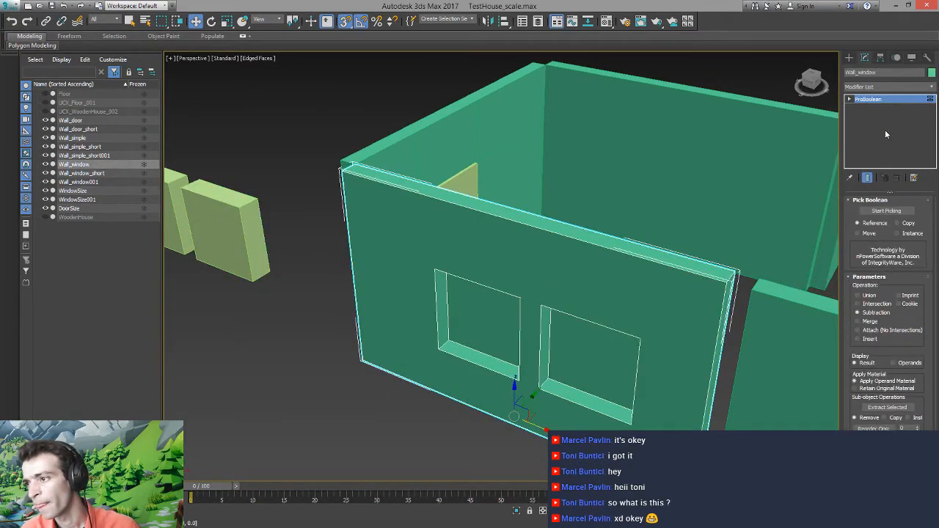
key("ctrl+z")
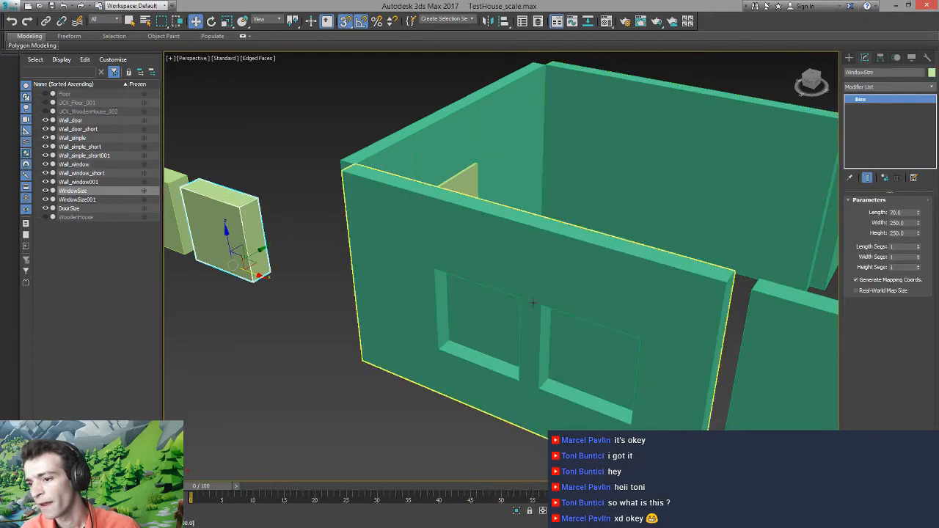
middle_click_drag(532, 302, 575, 267, "alt")
left_click(579, 280)
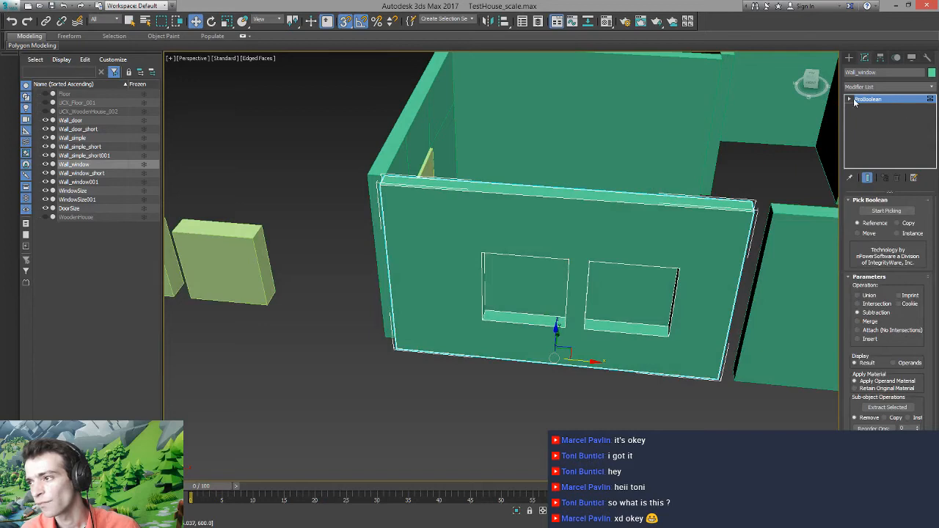
left_click(850, 100)
left_click(871, 107)
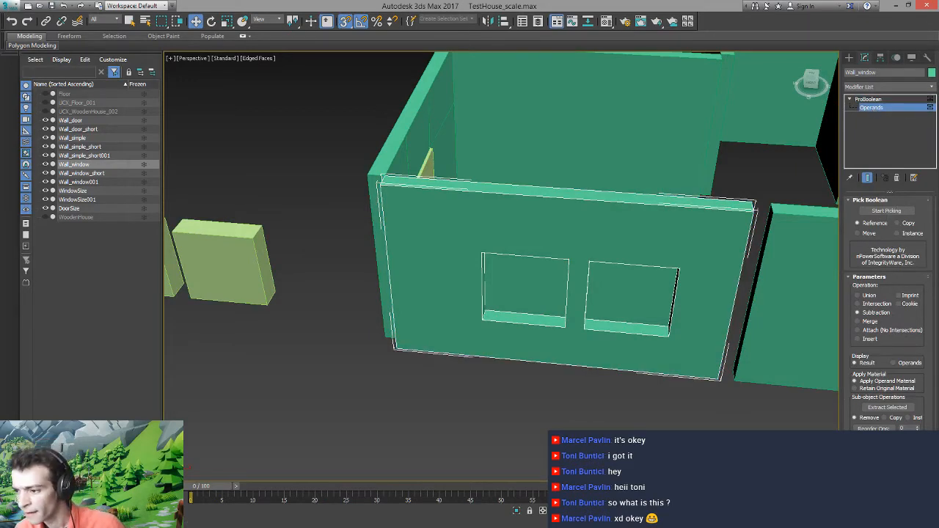
Select the subtracted WindowSize001 and WindowSize operands and move them through the wall's thickness along Y
left_click(880, 461)
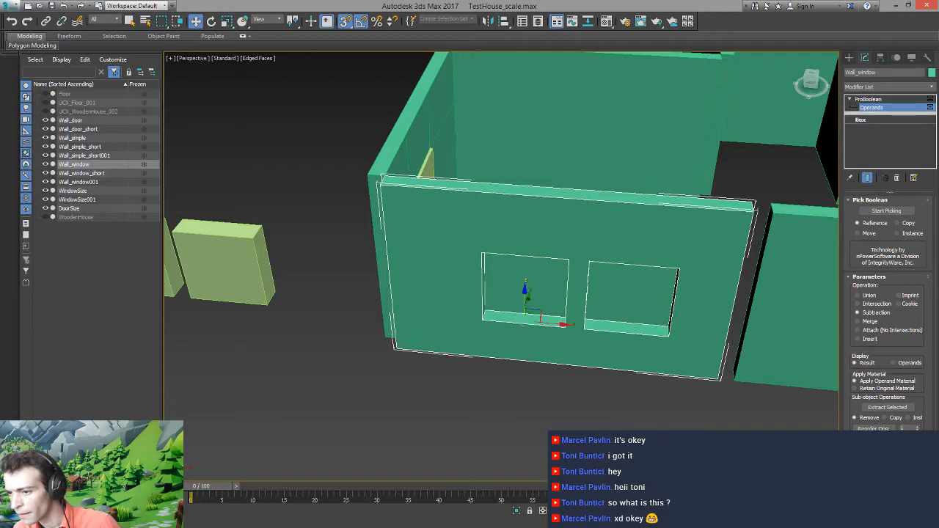
left_click(881, 469)
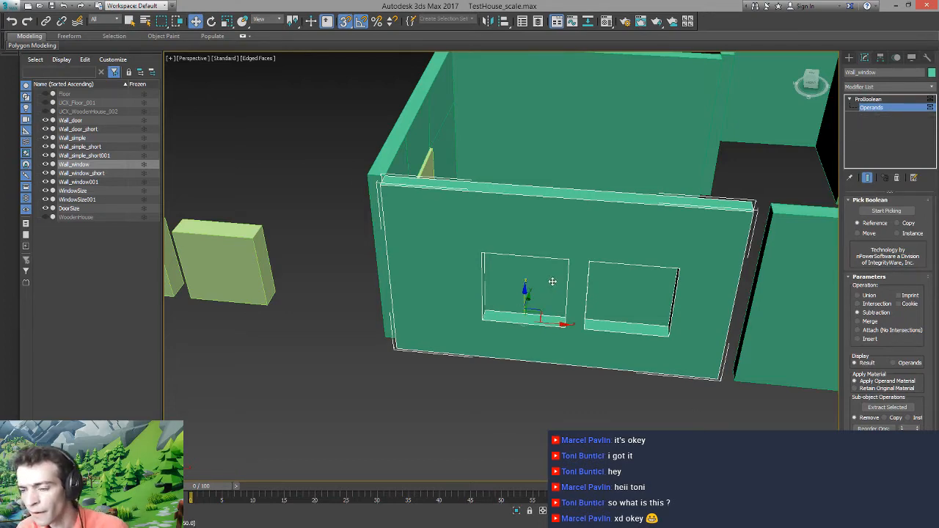
middle_click_drag(552, 282, 551, 287, "alt")
left_click_drag(551, 287, 516, 323)
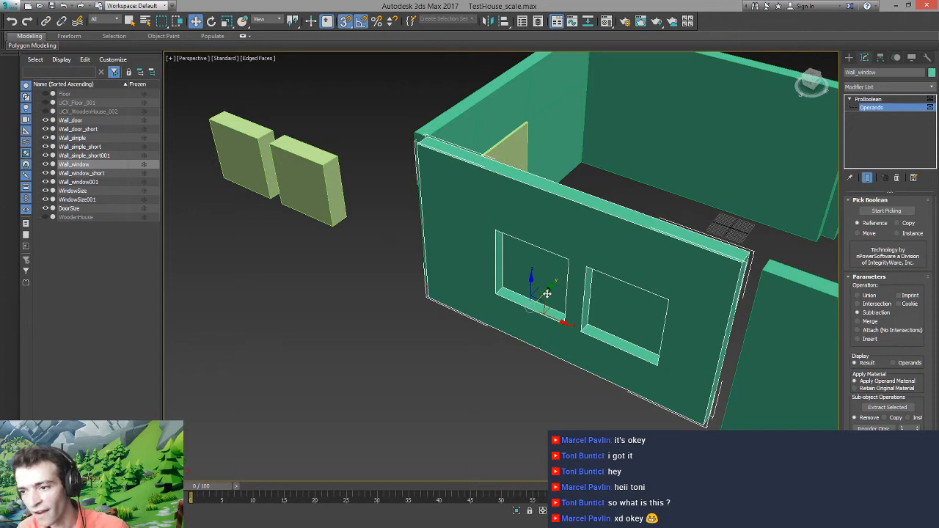
left_click_drag(551, 289, 554, 288)
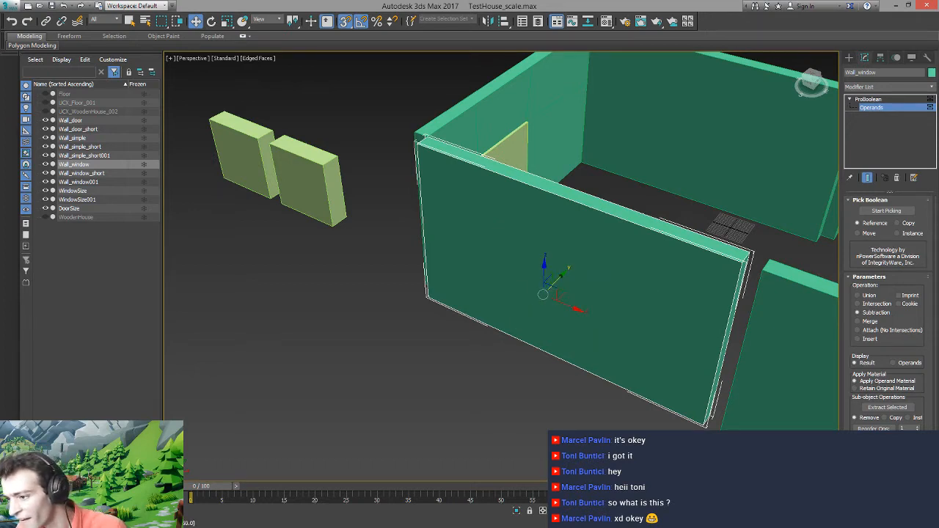
Check the ProBoolean operand list and try to remove the ProBoolean from Wall_window's modifier stack
scroll(842, 310, "down", 3)
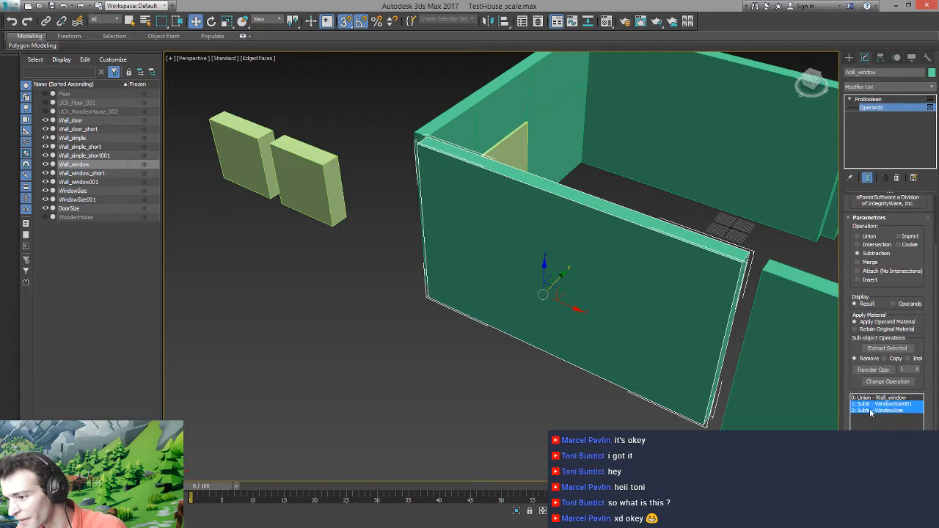
left_click_drag(850, 385, 854, 445)
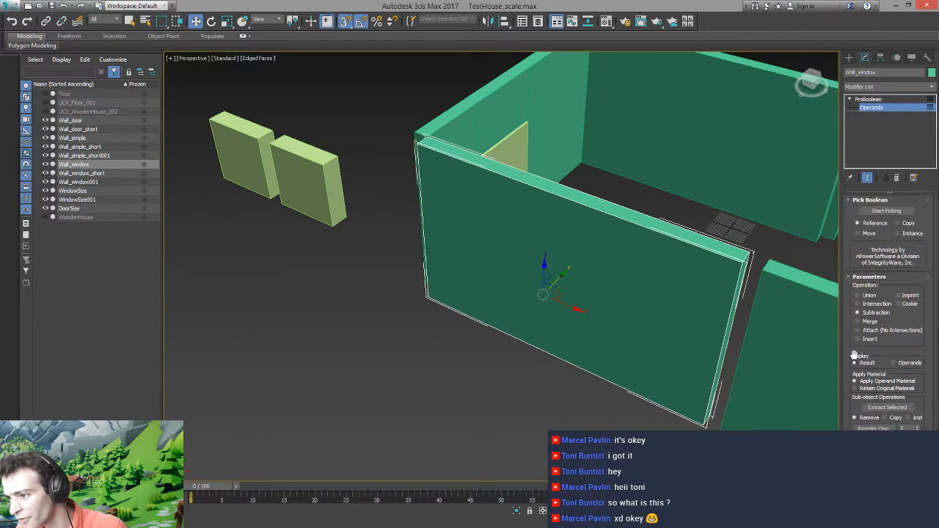
left_click(896, 179)
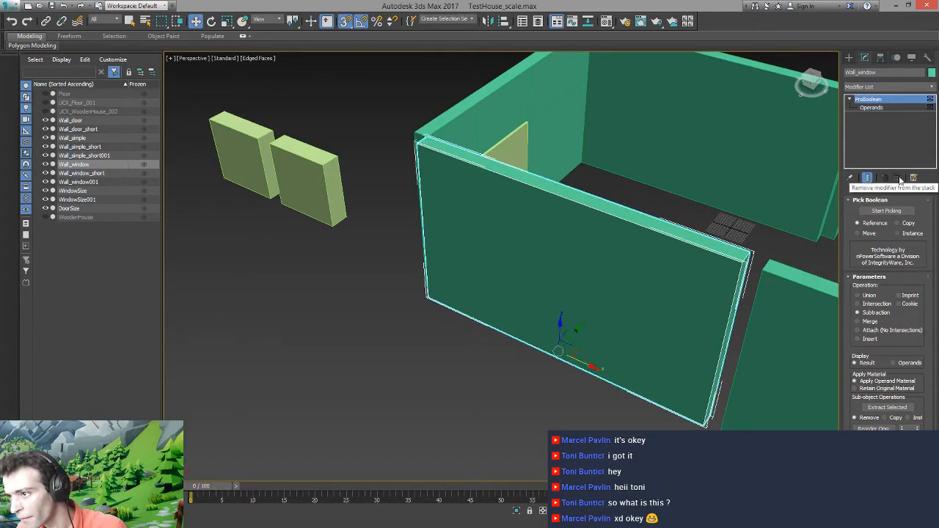
left_click(625, 256)
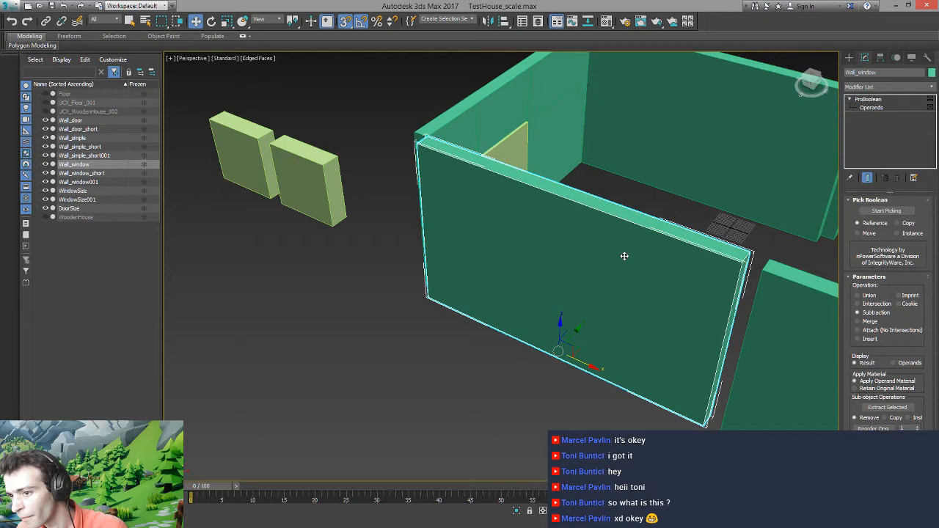
left_click(469, 364)
left_click(551, 276)
mouse_move(565, 260)
middle_mouse_down("alt")
mouse_move(589, 267)
mouse_move(558, 271)
mouse_move(579, 256)
middle_mouse_up("alt")
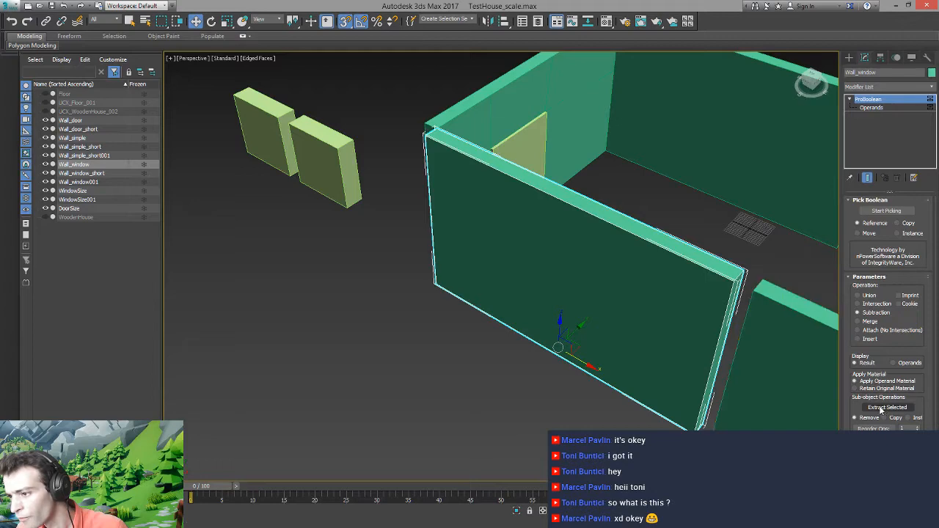
scroll(629, 314, "down", 5)
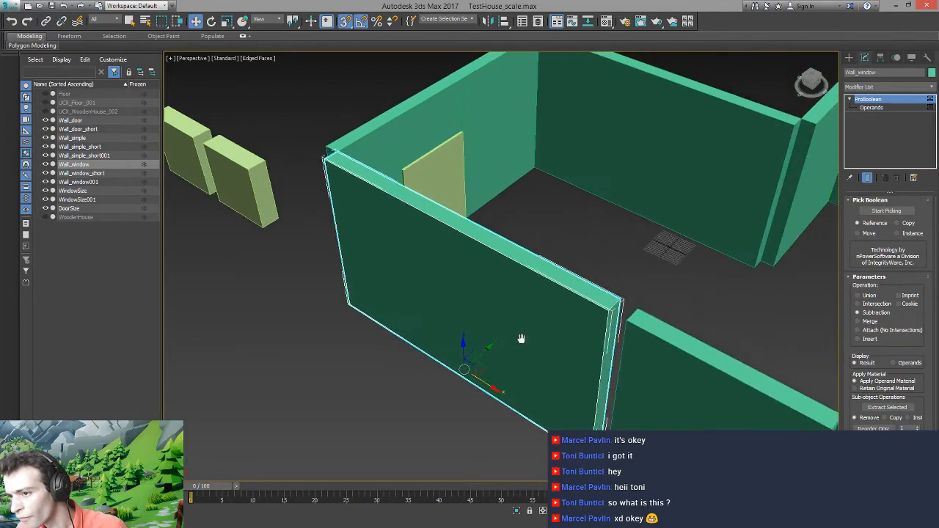
mouse_move(522, 338)
middle_mouse_down("alt")
mouse_move(537, 330)
mouse_move(526, 323)
middle_mouse_up("alt")
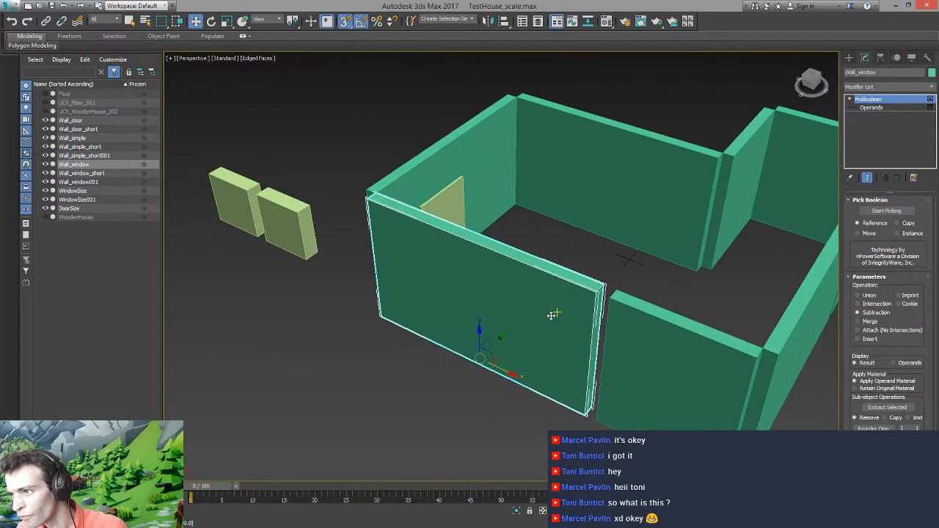
left_click(552, 314)
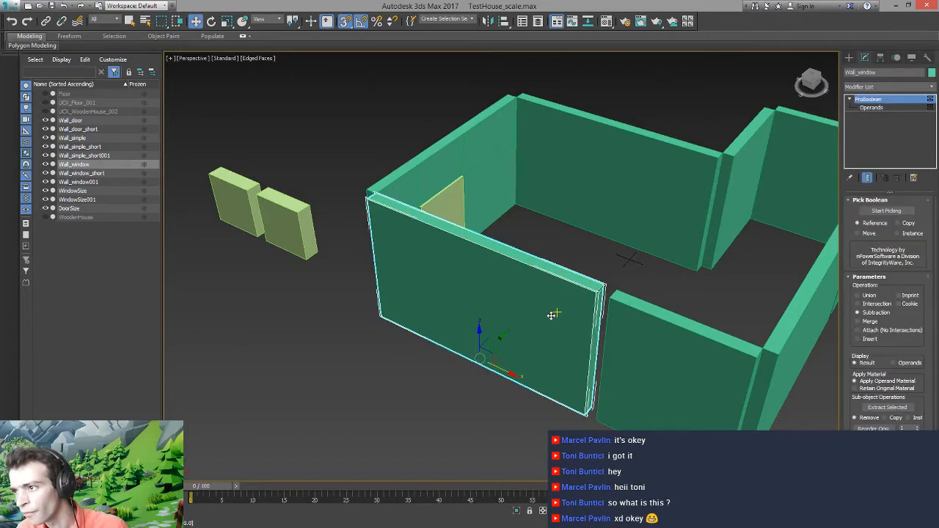
Undo the operand move, the length changes and the relocation of both window boxes, and reselect Wall_window
key("ctrl+z")
key("ctrl+y")
key("ctrl+z")
key("ctrl+y")
key("ctrl+z")
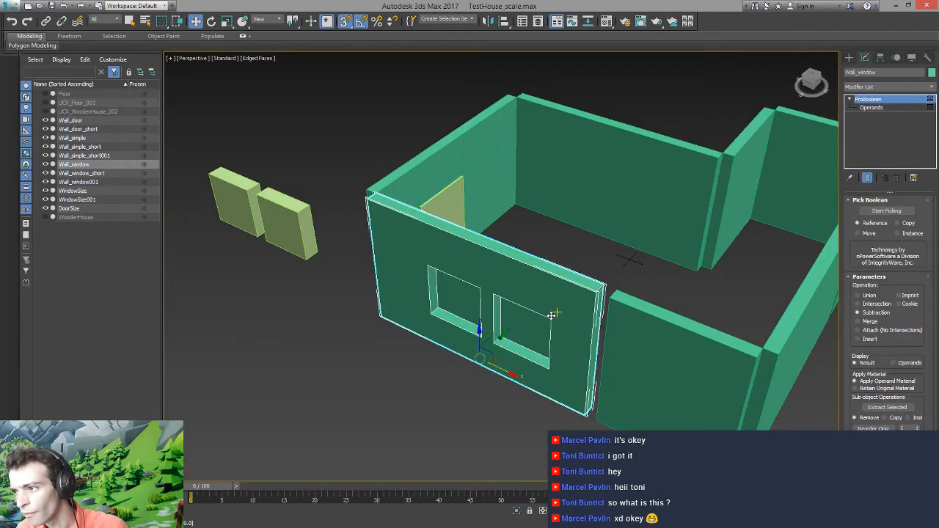
key("ctrl+z")
key("ctrl+z")
key("ctrl+z")
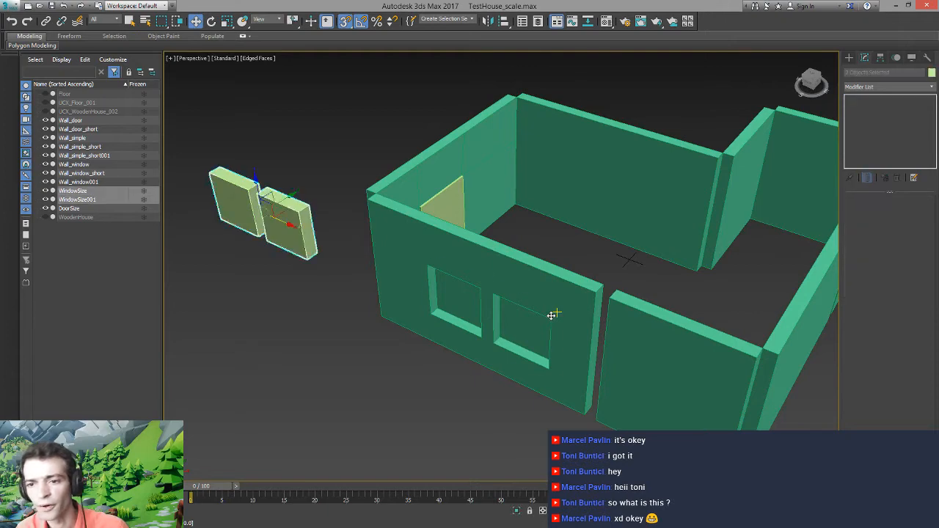
key("ctrl+z")
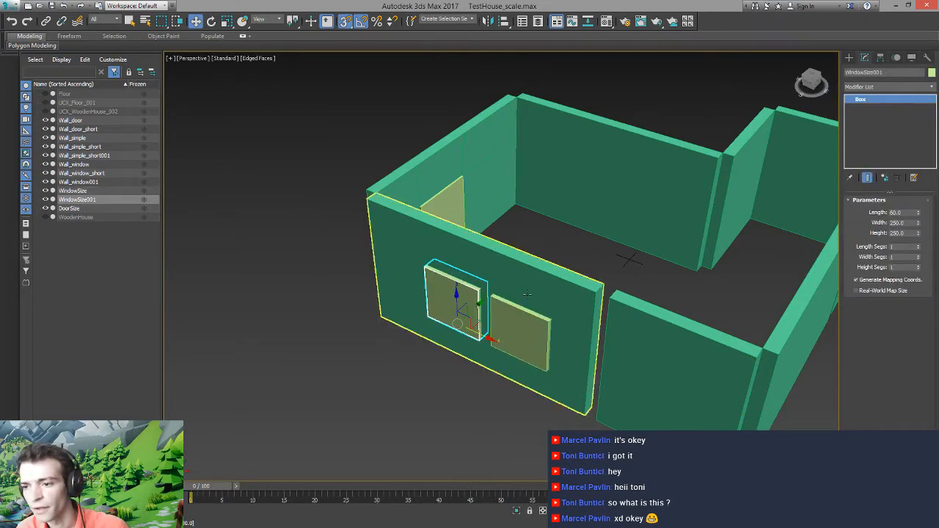
left_click(528, 297)
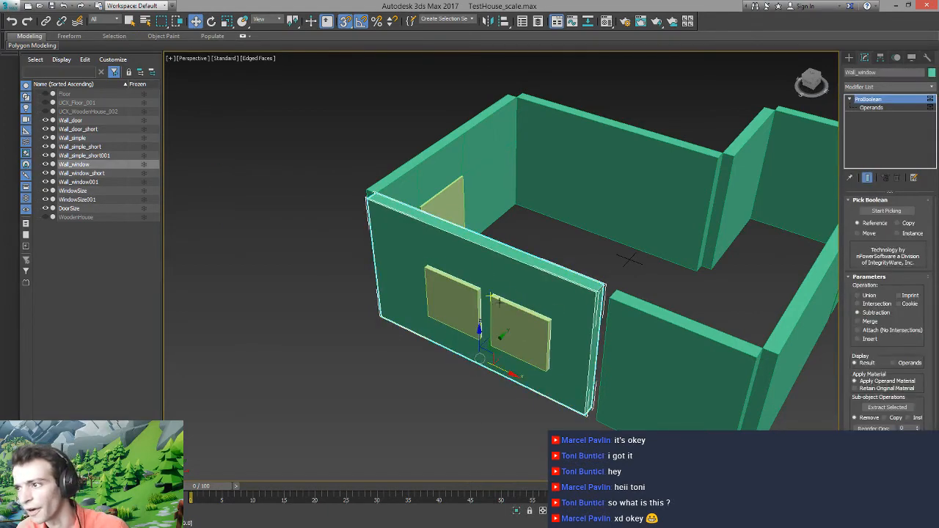
Undo the last selection change, then reselect Wall_window and inspect its ProBoolean settings
middle_click_drag(528, 297, 515, 301, "alt")
key("ctrl+z")
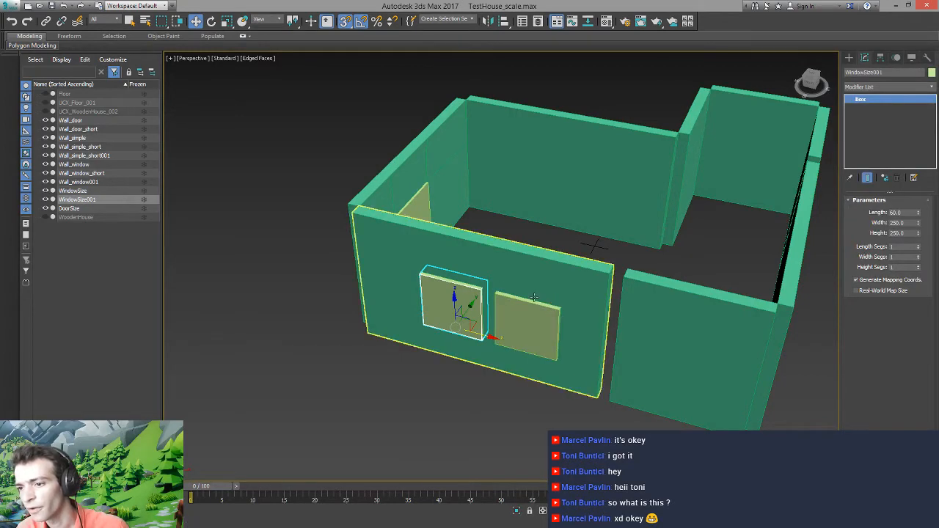
middle_click_drag(547, 270, 541, 280, "alt")
left_click(541, 280)
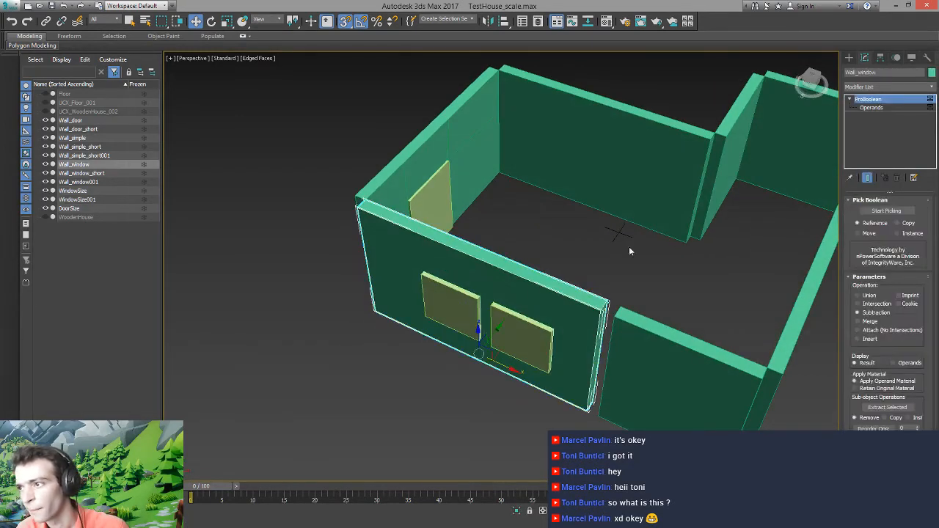
left_click(850, 58)
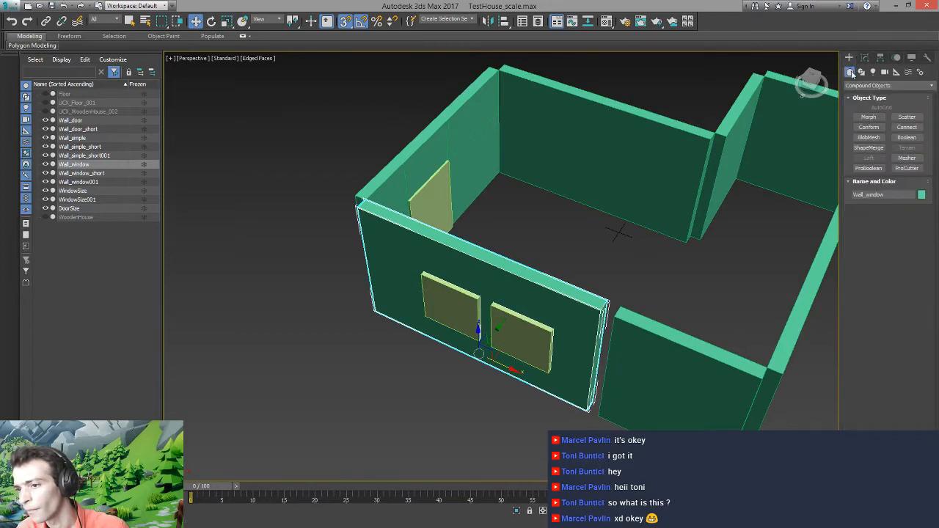
left_click(596, 247)
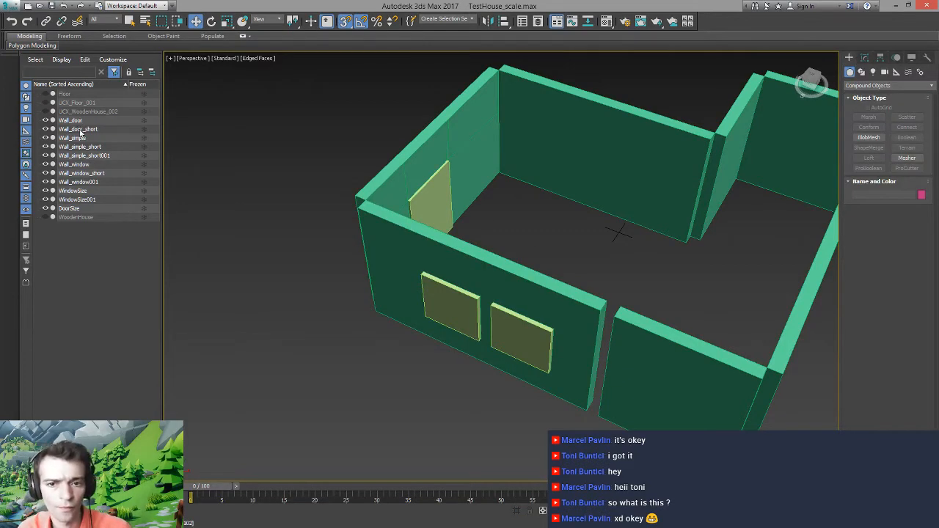
left_click(77, 164)
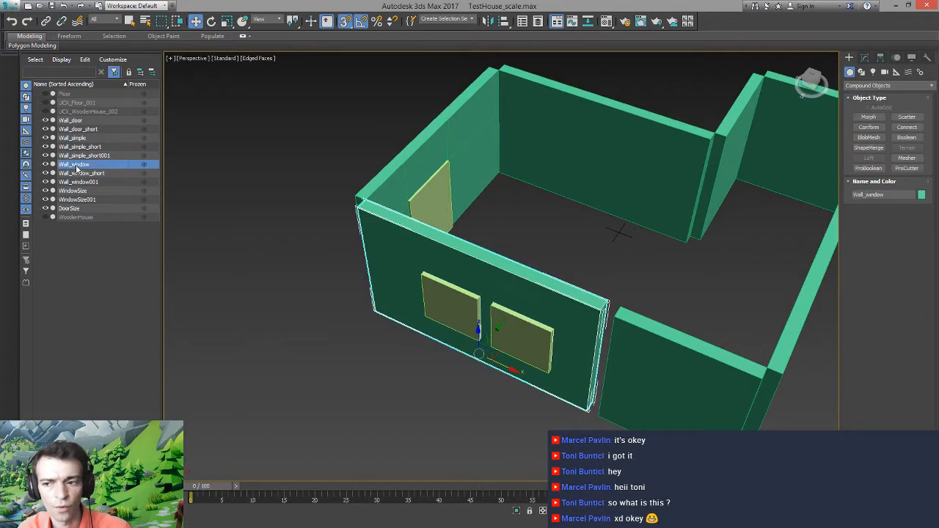
left_click(866, 58)
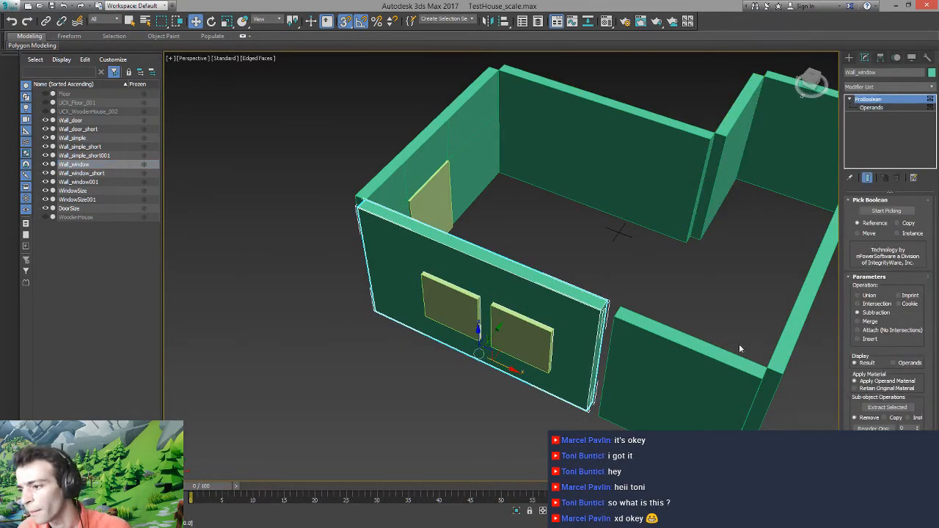
Set the length of both the WindowSize and WindowSize001 boxes to 80 and reselect Wall_window to check the openings
left_click(539, 342)
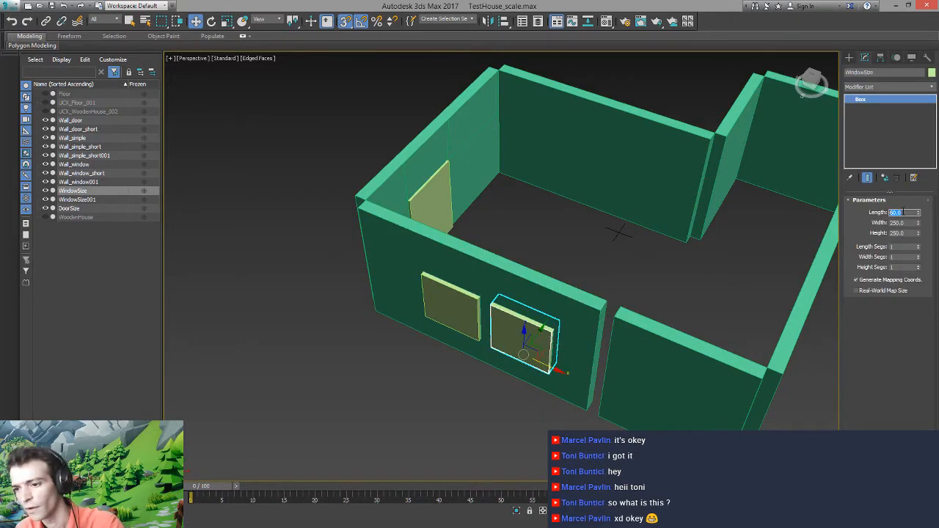
type("0")
key("Return")
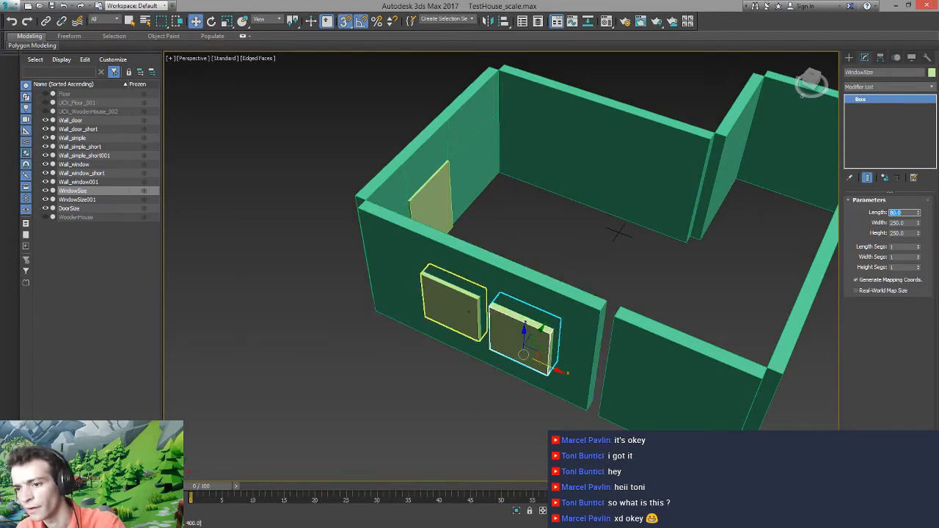
left_click(462, 312)
double_click(905, 212)
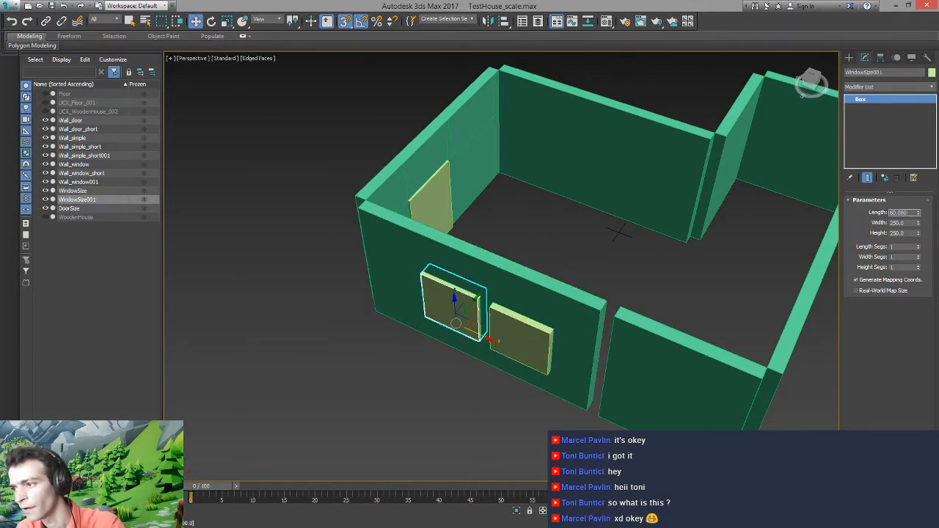
type("80")
key("Return")
left_click(506, 261)
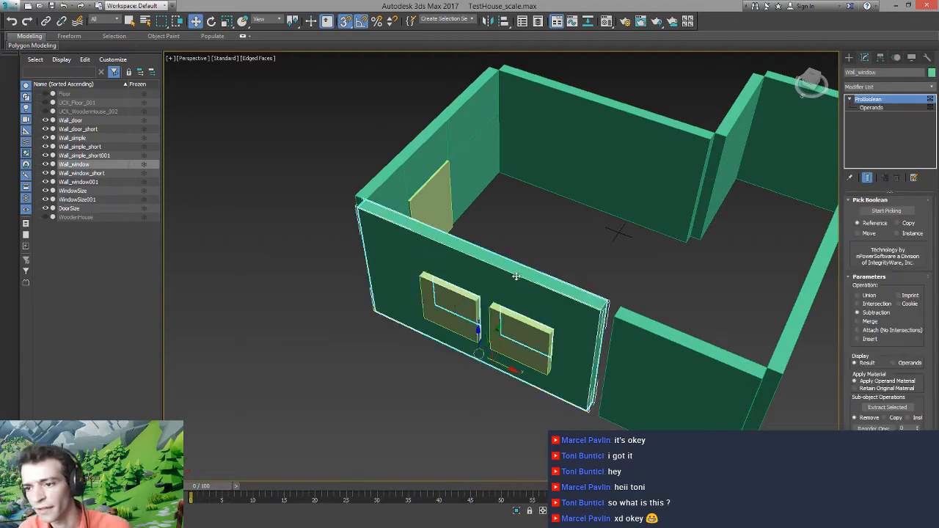
Select the WindowSize and WindowSize001 boxes together and move them out in front of Wall_window
middle_click_drag(514, 275, 543, 244, "alt")
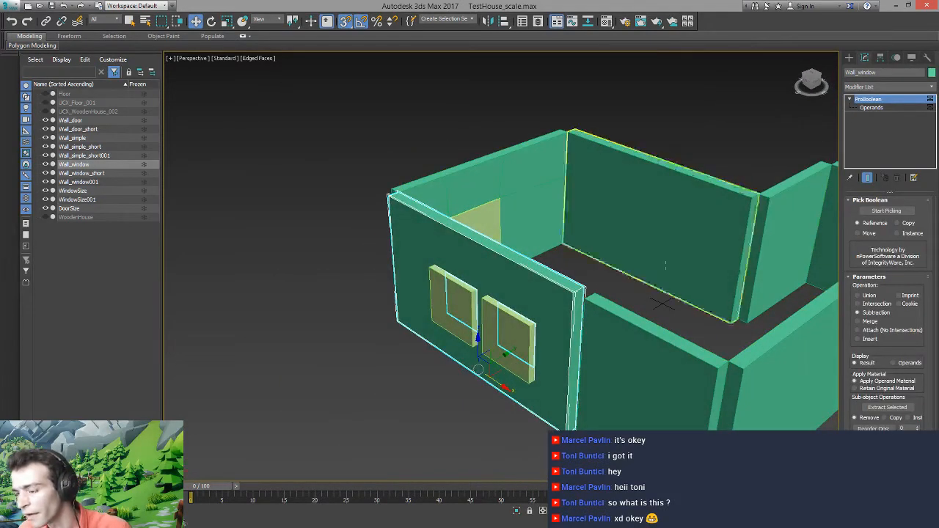
left_click(510, 334)
left_click(446, 313, "ctrl")
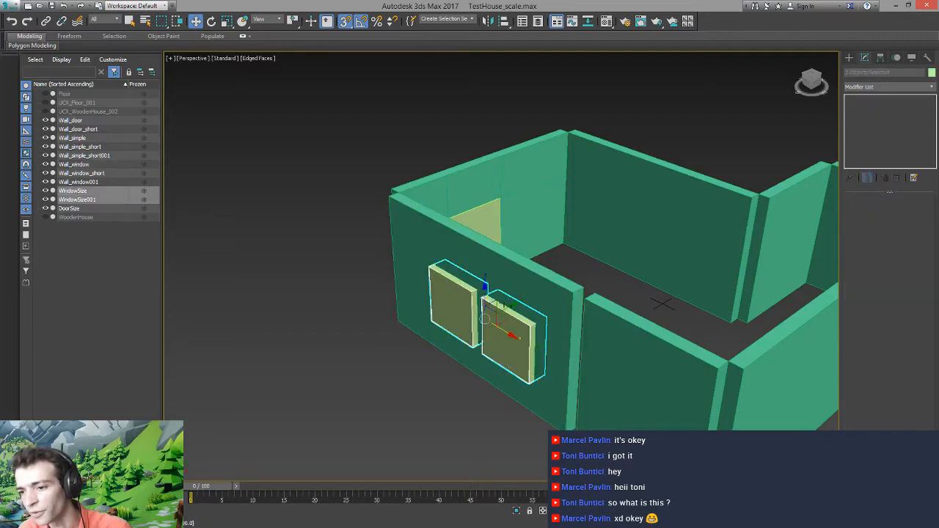
left_click_drag(446, 313, 357, 356)
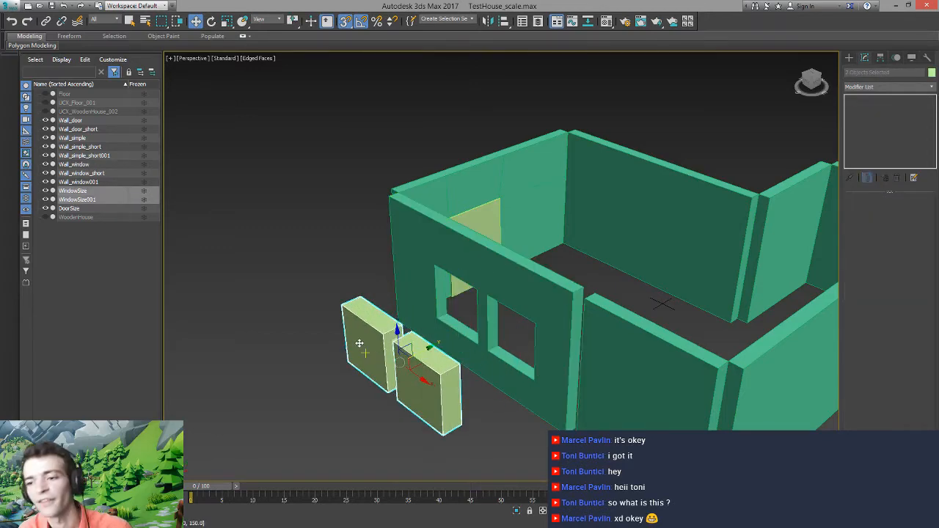
Convert Wall_window with its two window openings to an Editable Poly
middle_click_drag(474, 304, 483, 130, "alt")
left_click(516, 349)
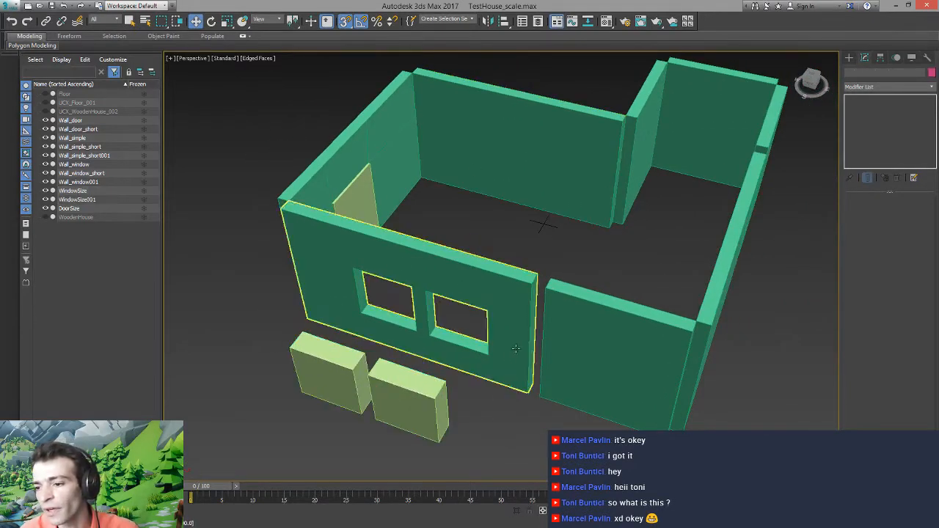
right_click(516, 350)
mouse_move(534, 448)
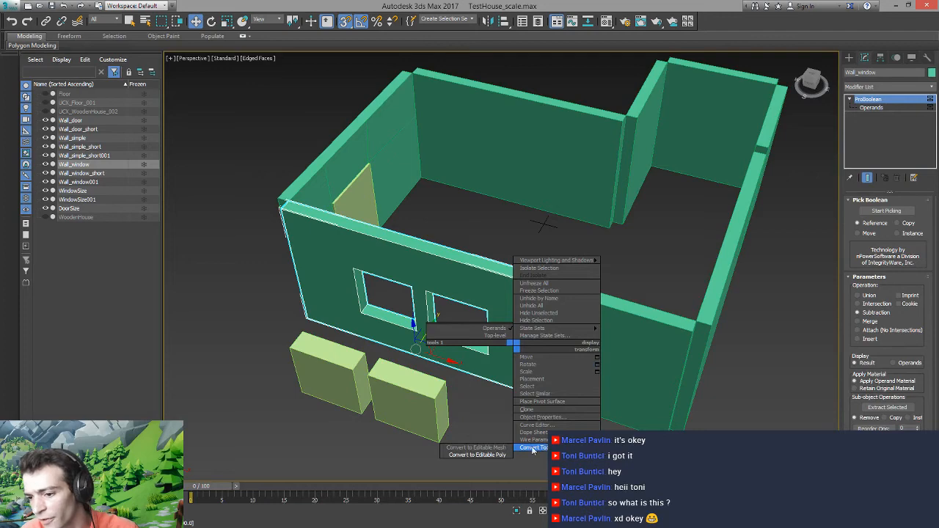
left_click(481, 455)
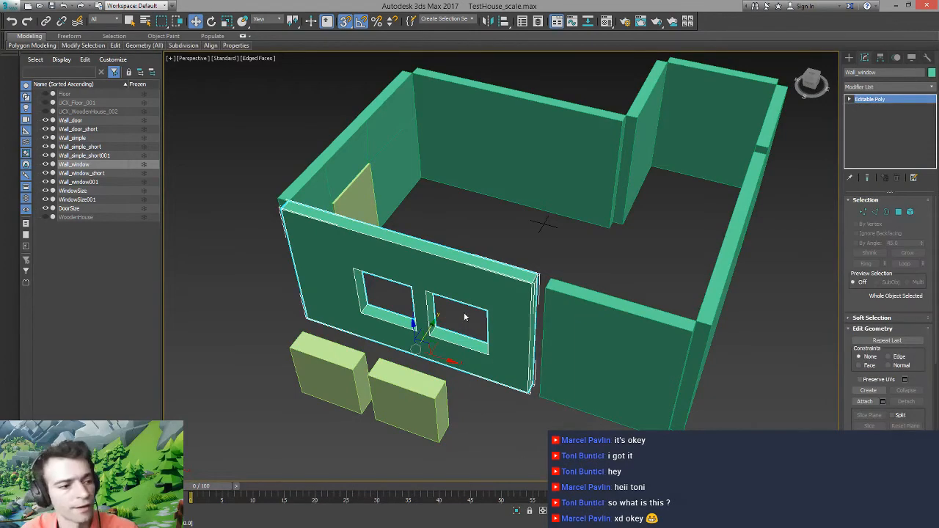
Examine the remaining walls, selecting Wall_simple, Wall_simple_short and Wall_window_short, to locate the short window wall
middle_click_drag(465, 317, 485, 243)
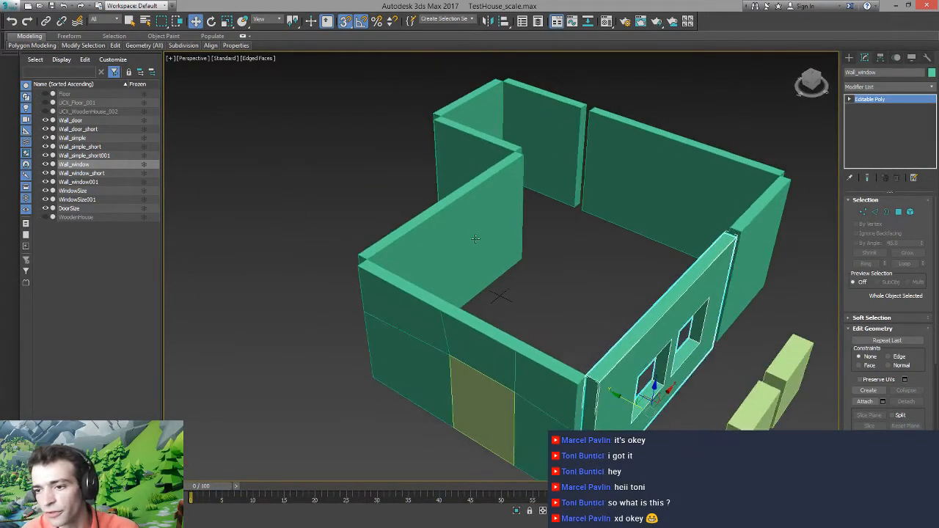
left_click(473, 236)
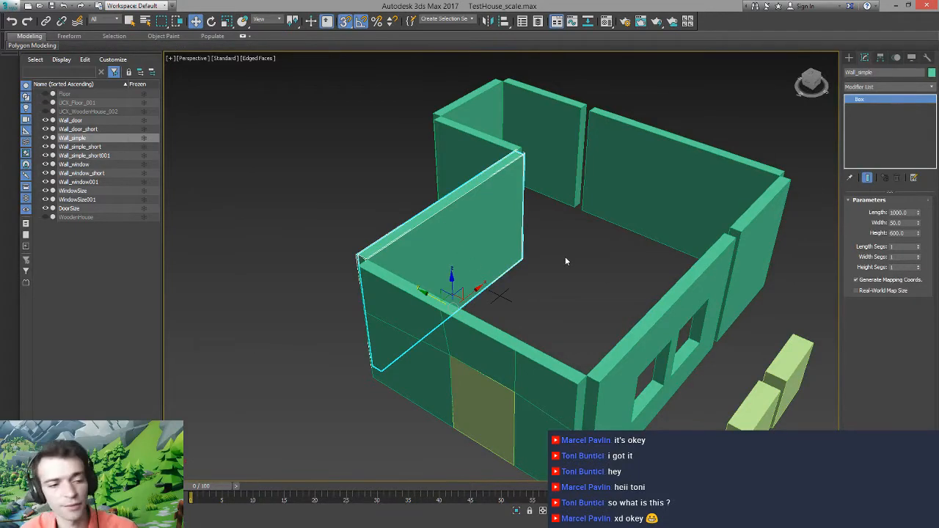
middle_click_drag(465, 237, 418, 231)
left_click(427, 218)
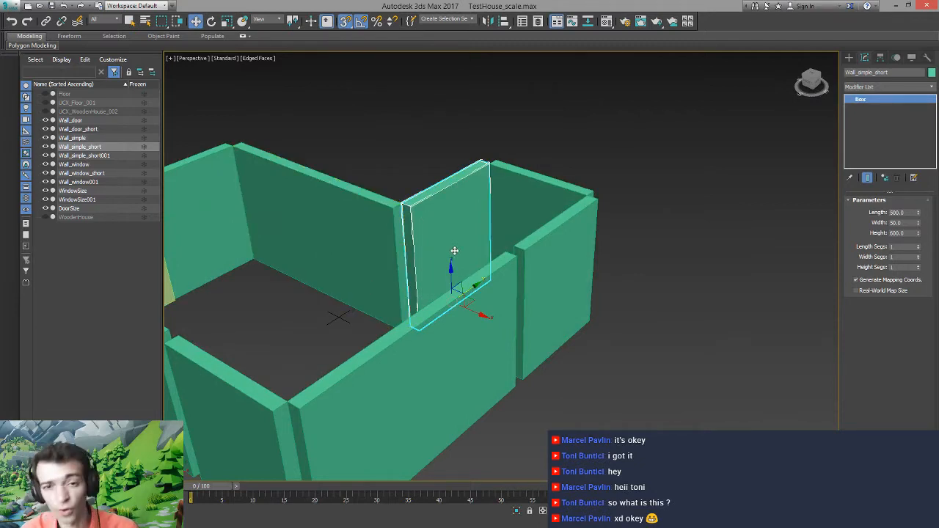
left_click(549, 248)
middle_click_drag(360, 301, 524, 267)
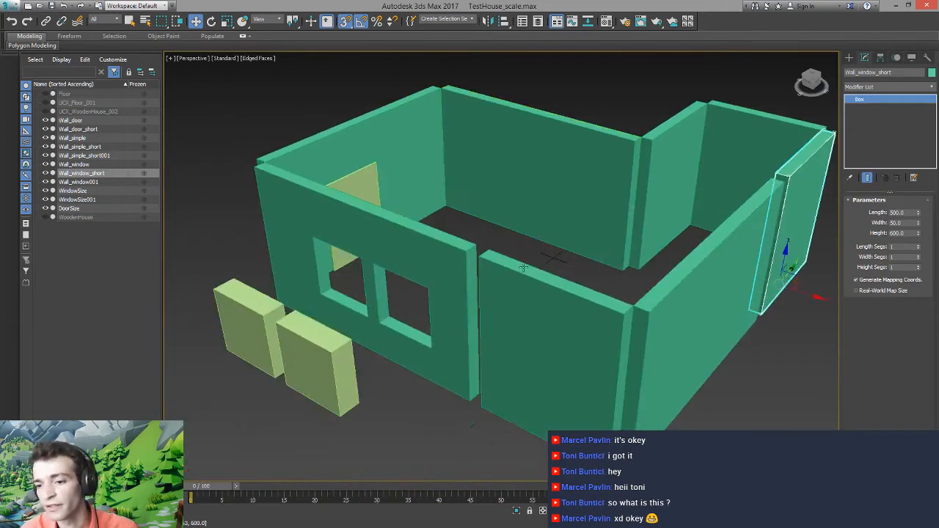
Clone the WindowSize box as a single copy placed outside the house near Wall_window_short
scroll(520, 268, "down", 2)
left_click(345, 345)
middle_click_drag(390, 358, 305, 380)
mouse_move(301, 379)
left_mouse_down("shift")
mouse_move(504, 382)
mouse_move(650, 272)
mouse_move(665, 213)
mouse_move(697, 285)
left_mouse_up("shift")
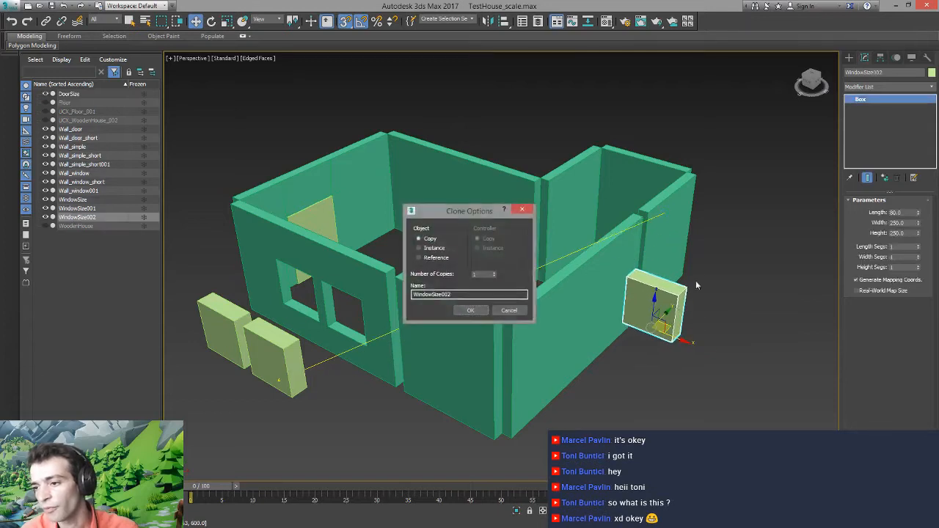
left_click(465, 314)
Rotate the copied window box parallel to Wall_window_short and move it into that wall
middle_click_drag(626, 362, 410, 384)
middle_click_drag(503, 307, 466, 327, "alt")
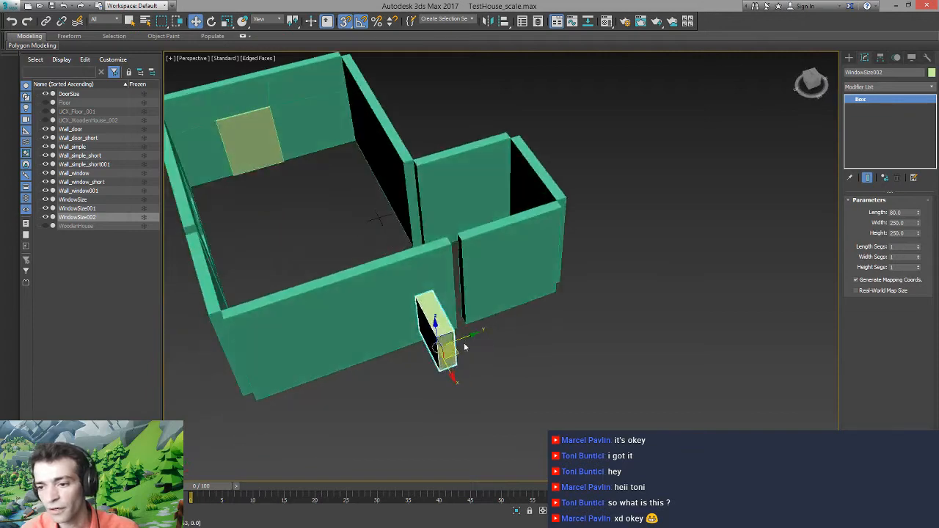
key("e")
left_click_drag(434, 378, 513, 241)
key("w")
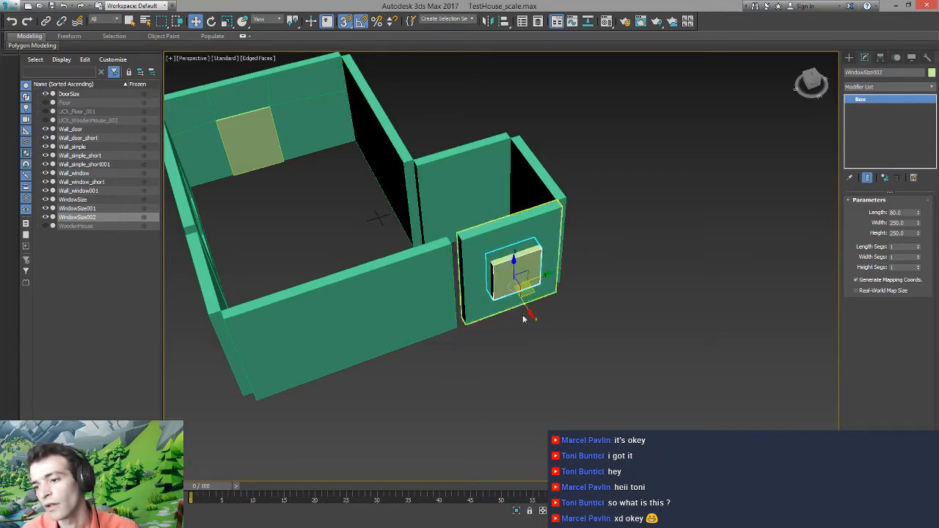
Align WindowSize002 to Wall_window_short pivot to pivot on the X and Y positions only, leaving Z out
middle_click_drag(524, 317, 552, 276, "alt")
key("alt+a")
left_click(478, 273)
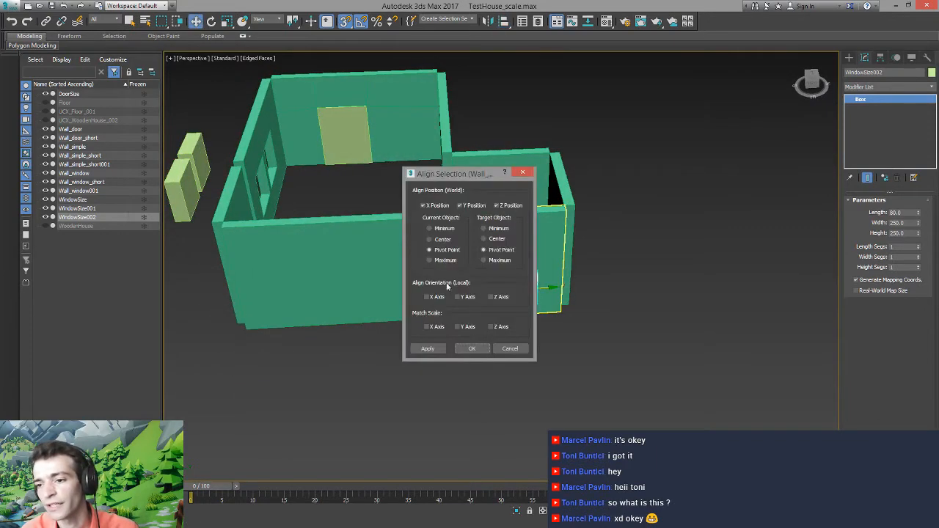
left_click_drag(460, 178, 226, 225)
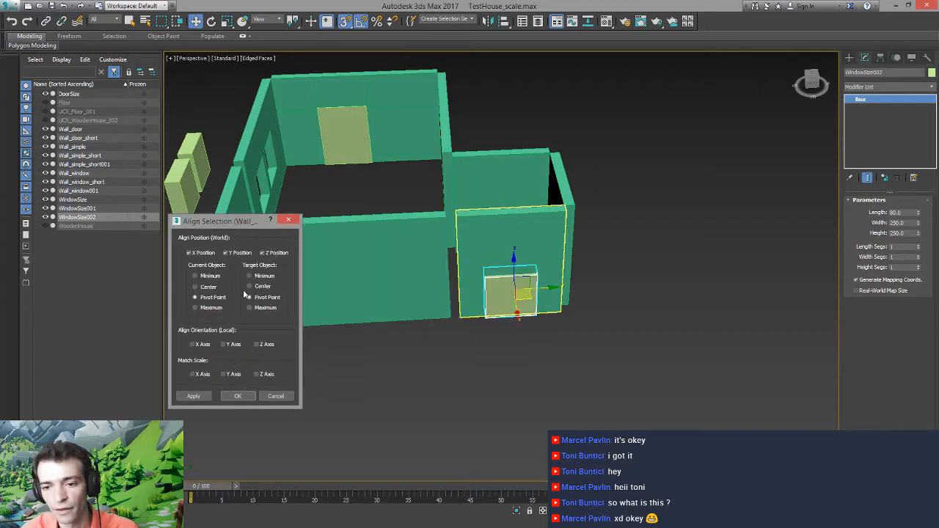
left_click(262, 252)
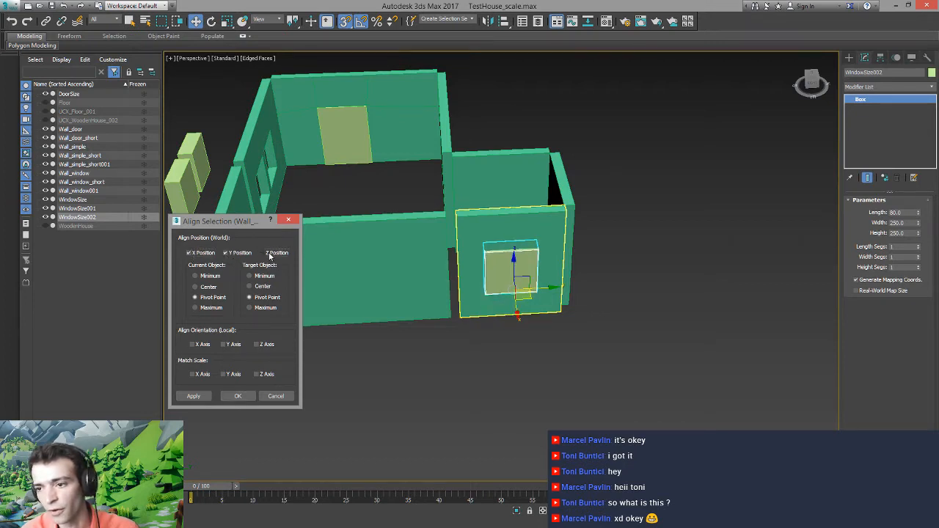
left_click(239, 397)
Subtract WindowSize002 from Wall_window_short with ProBoolean, picking the box as a reference
left_click(480, 309)
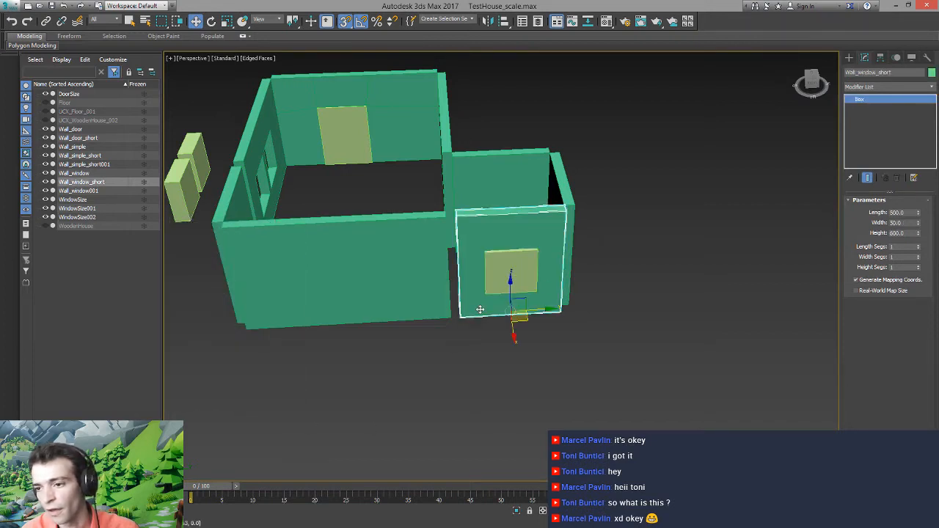
left_click(850, 57)
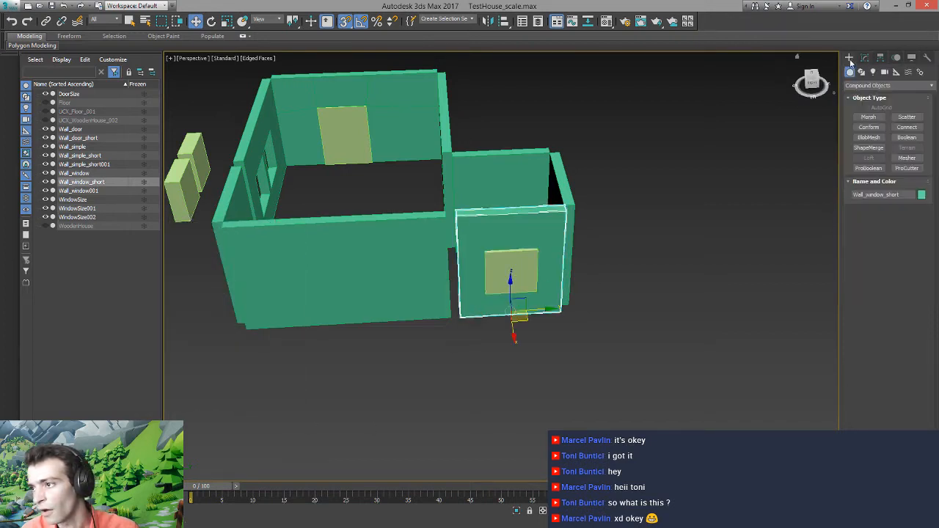
left_click(868, 169)
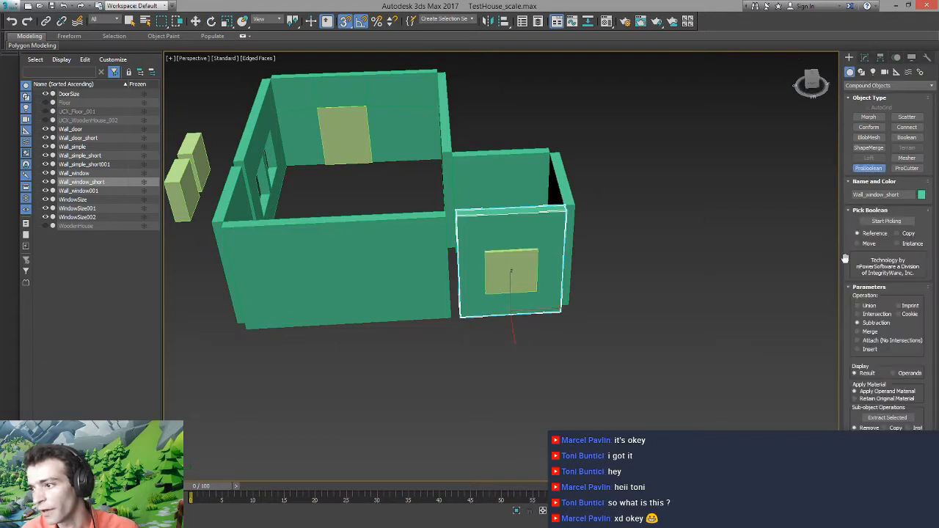
left_click(881, 221)
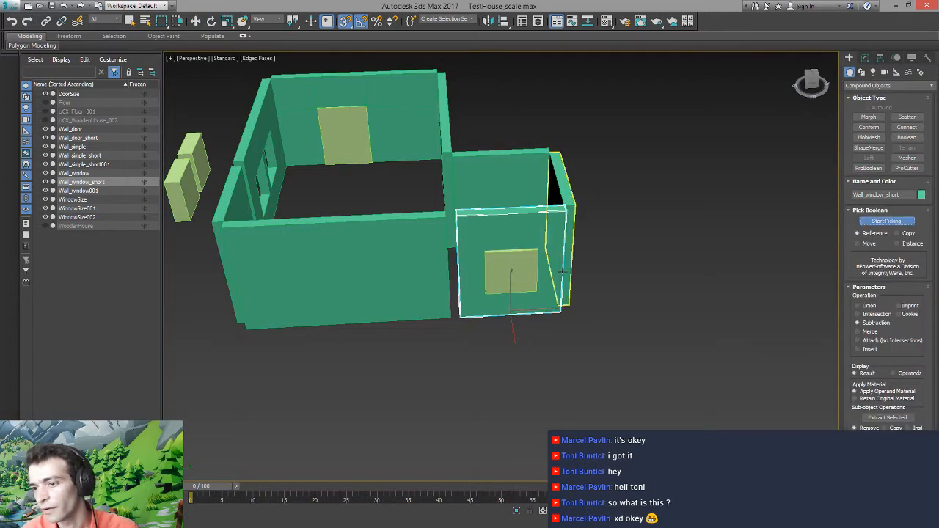
left_click(857, 233)
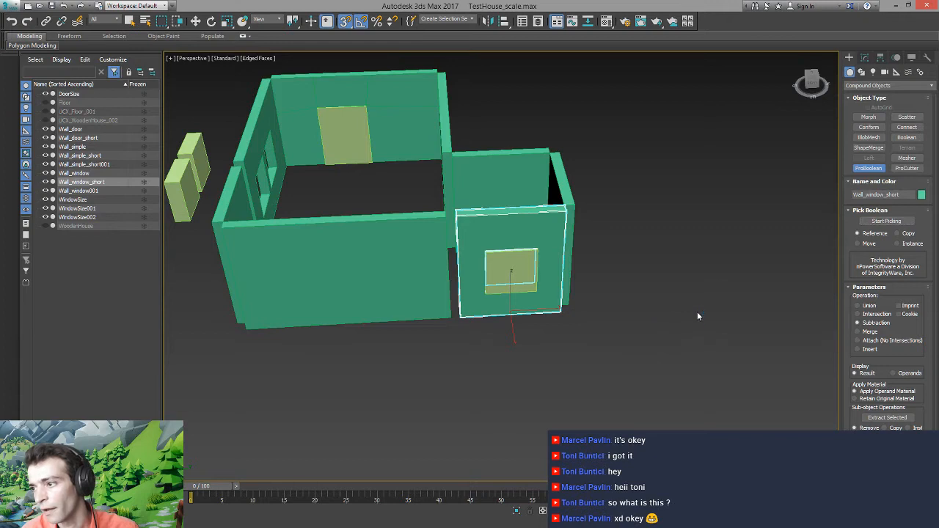
key("w")
Move the WindowSize002 box along X out in front of Wall_window_short
left_click(646, 335)
left_click(514, 280)
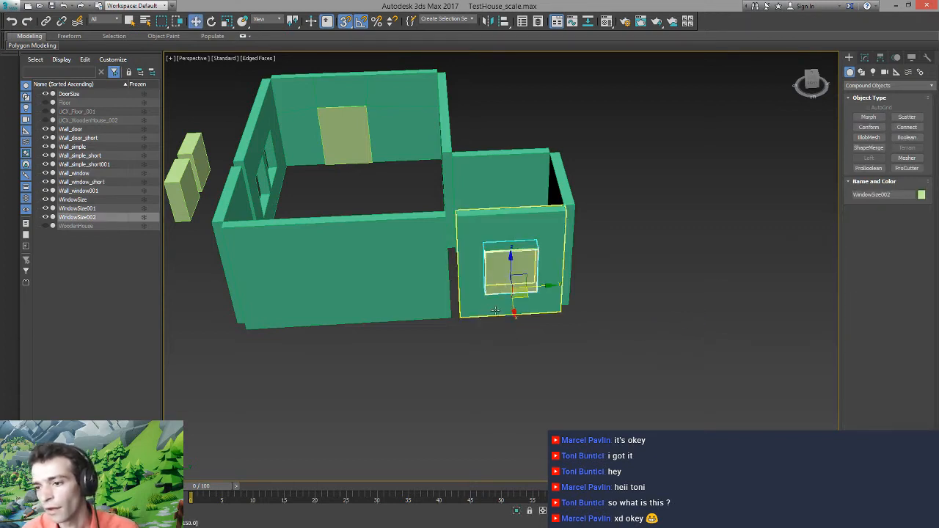
left_click_drag(511, 314, 541, 457)
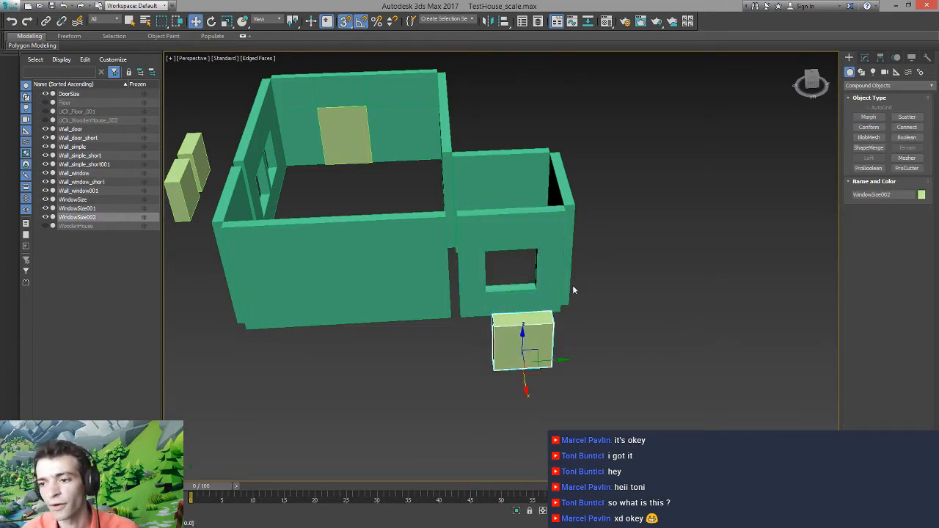
Convert Wall_window_short with its single window opening to an Editable Poly
middle_click_drag(512, 288, 478, 262, "alt")
left_click(477, 263)
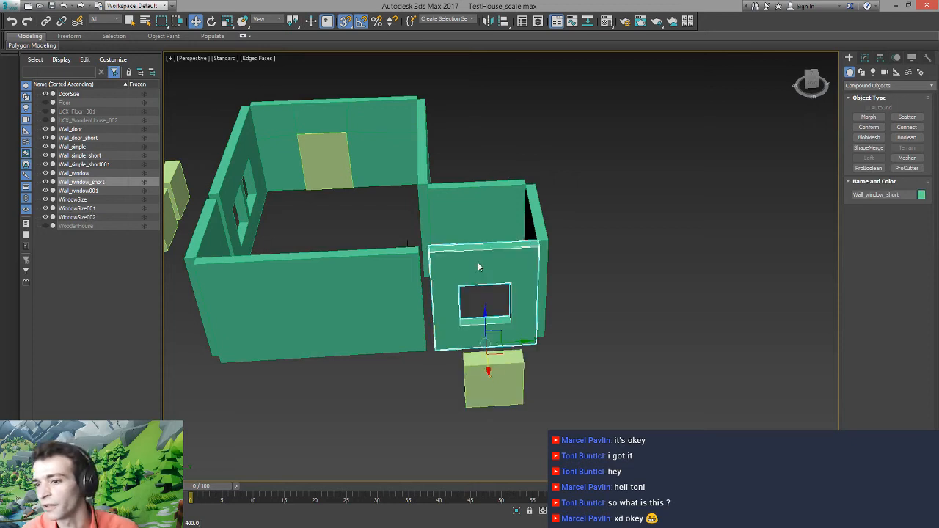
right_click(478, 266)
mouse_move(514, 361)
left_click(440, 370)
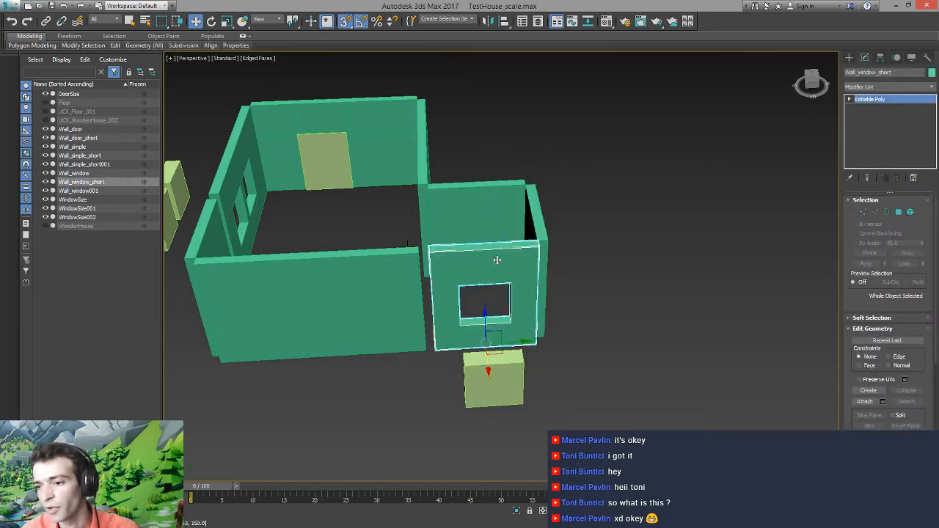
Set the DoorSize box's length to 80
middle_click_drag(497, 259, 544, 86, "alt")
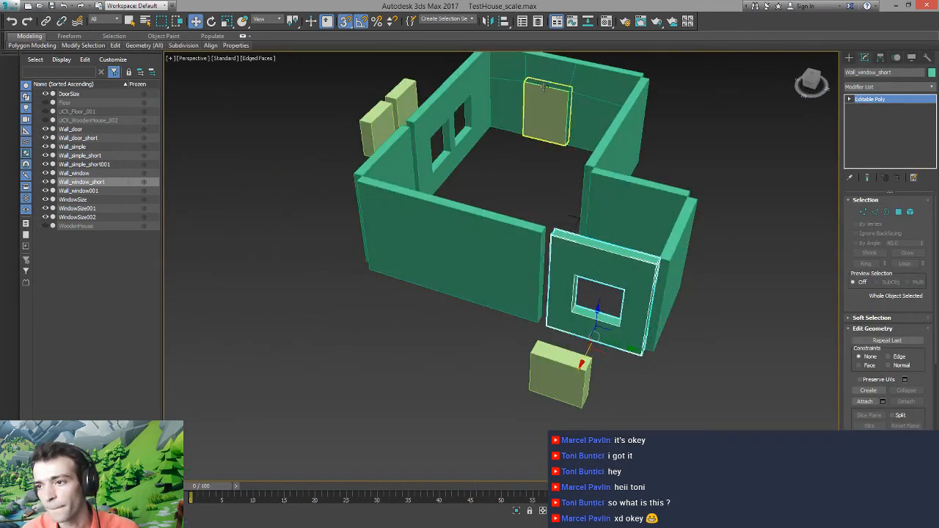
left_click(545, 94)
middle_click_drag(549, 181, 427, 157)
double_click(895, 212)
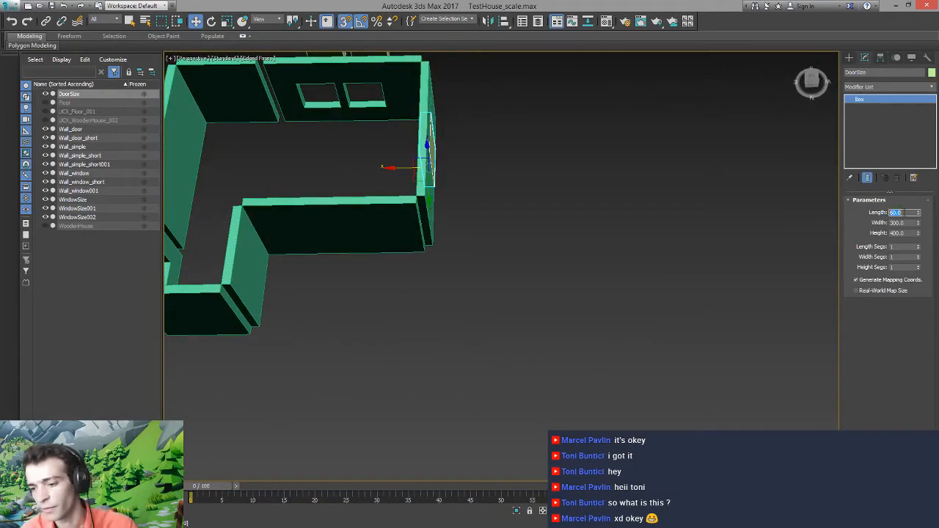
type("80")
key("Return")
middle_click_drag(358, 198, 463, 206)
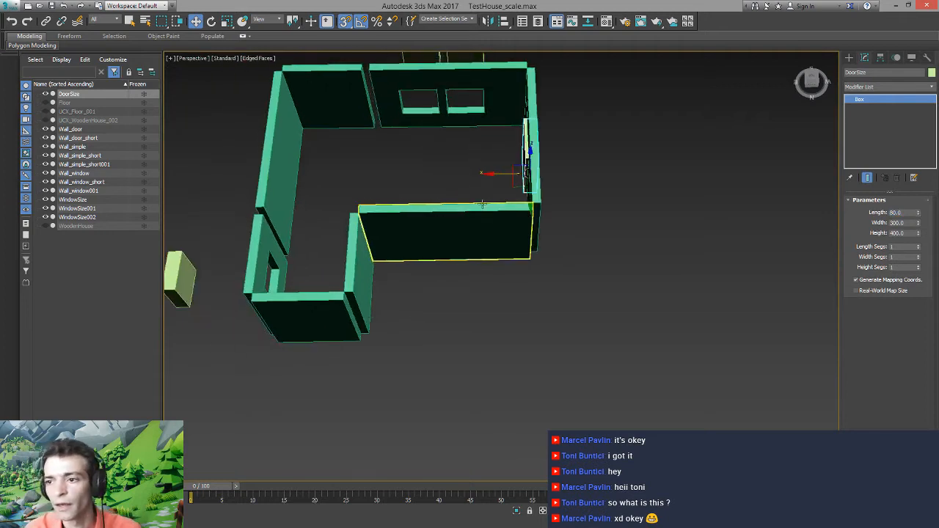
Align DoorSize to Wall_door_short pivot to pivot on the X, Y and Z positions, matching the local orientation too
key("q")
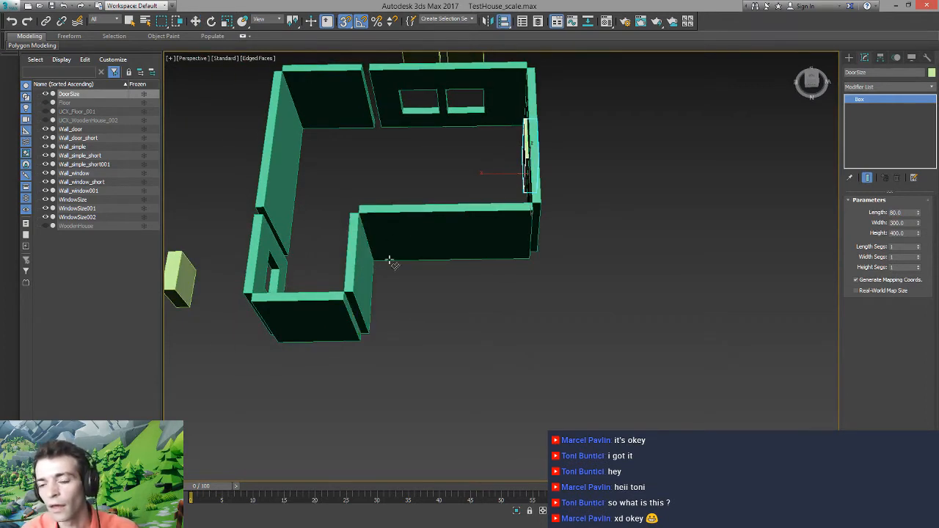
left_click(314, 311)
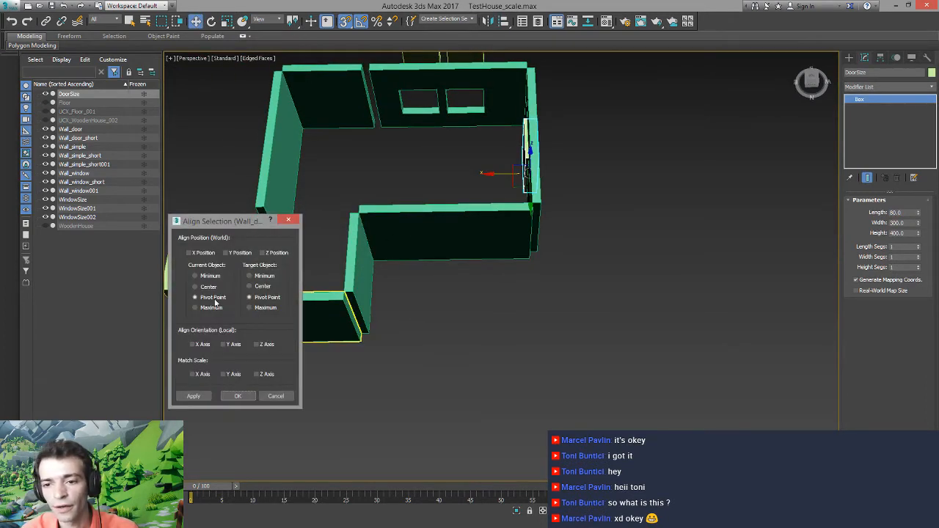
left_click(187, 253)
left_click(241, 253)
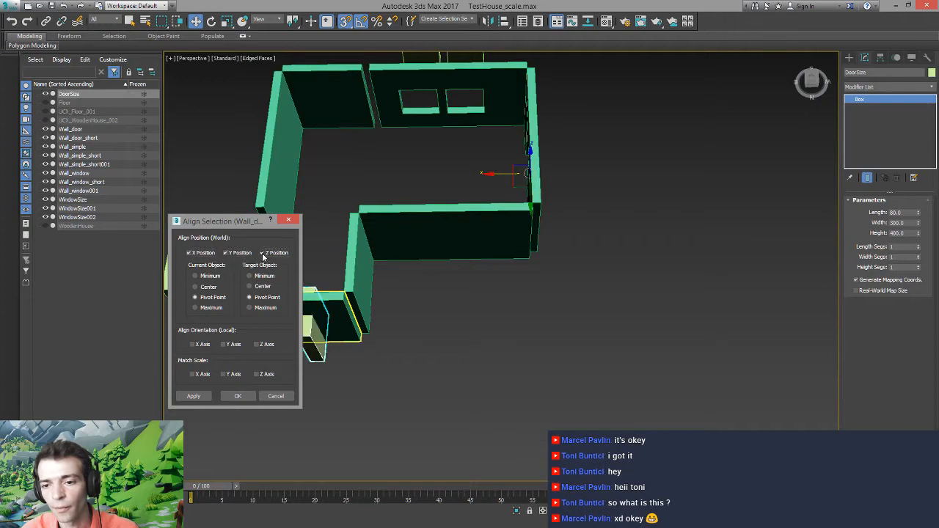
left_click(224, 345)
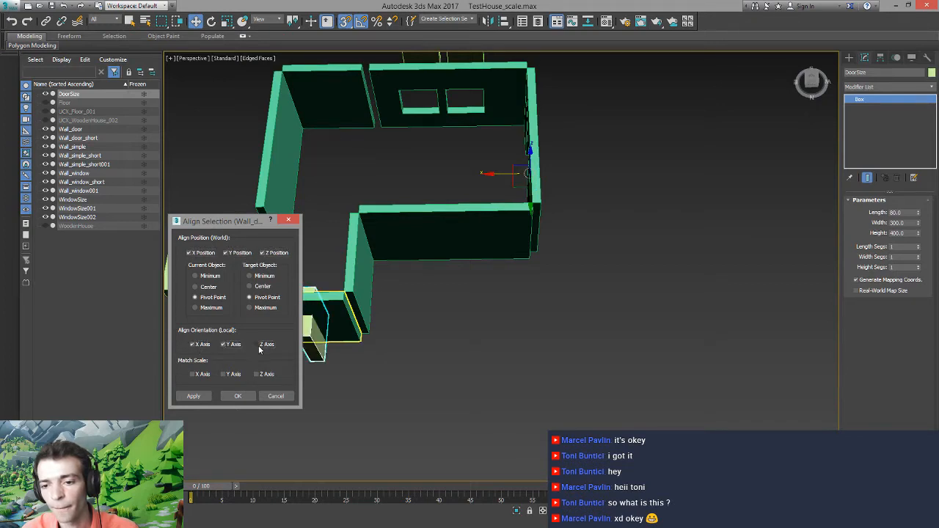
left_click(195, 397)
left_click(240, 398)
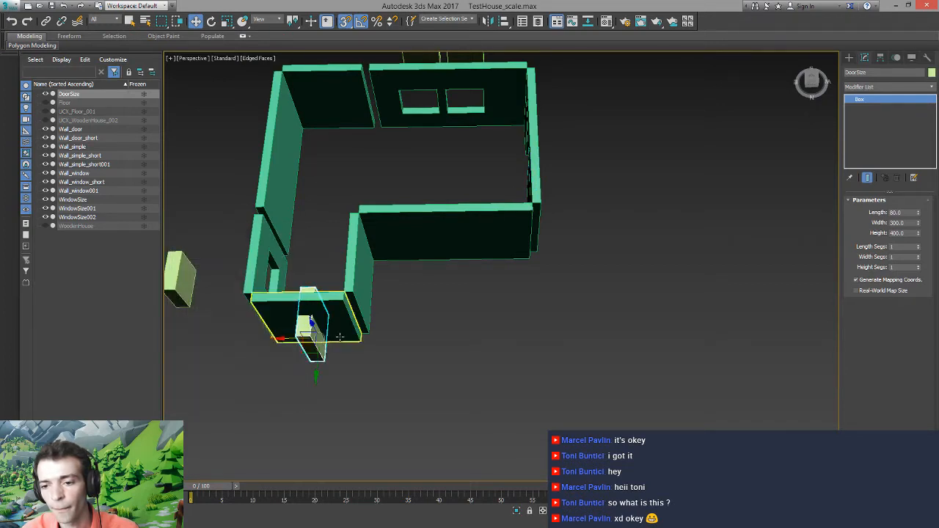
Rotate DoorSize a quarter turn about Z so it lies parallel to Wall_door_short, and select that wall
middle_click_drag(324, 379, 391, 358)
scroll(357, 336, "up", 5)
left_click(423, 351)
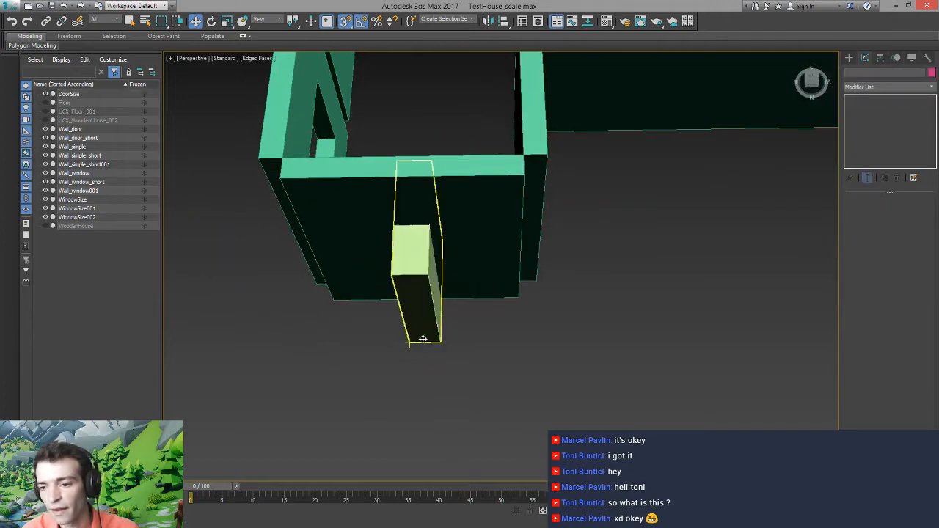
left_click(424, 339)
key("e")
left_click_drag(410, 319, 366, 314)
middle_click_drag(335, 309, 419, 333)
left_click(586, 356)
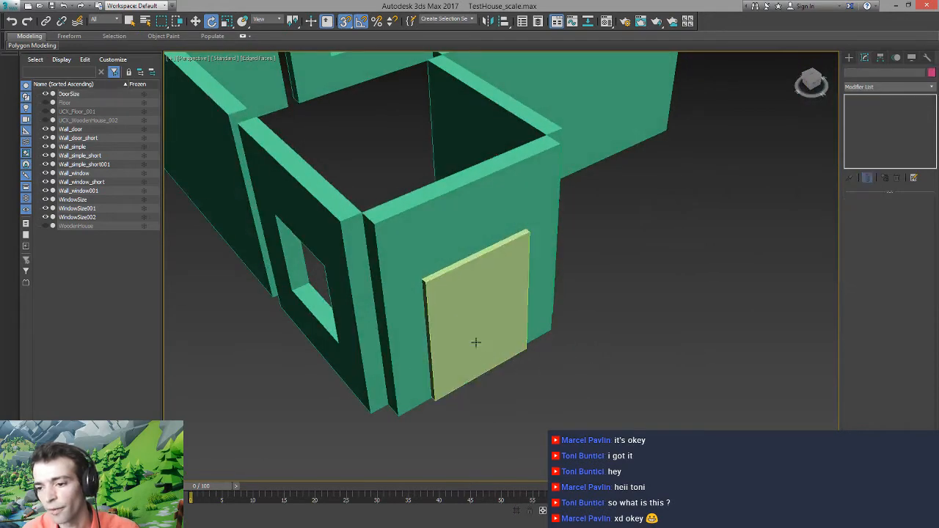
middle_click_drag(476, 343, 464, 333, "alt")
left_click(470, 299)
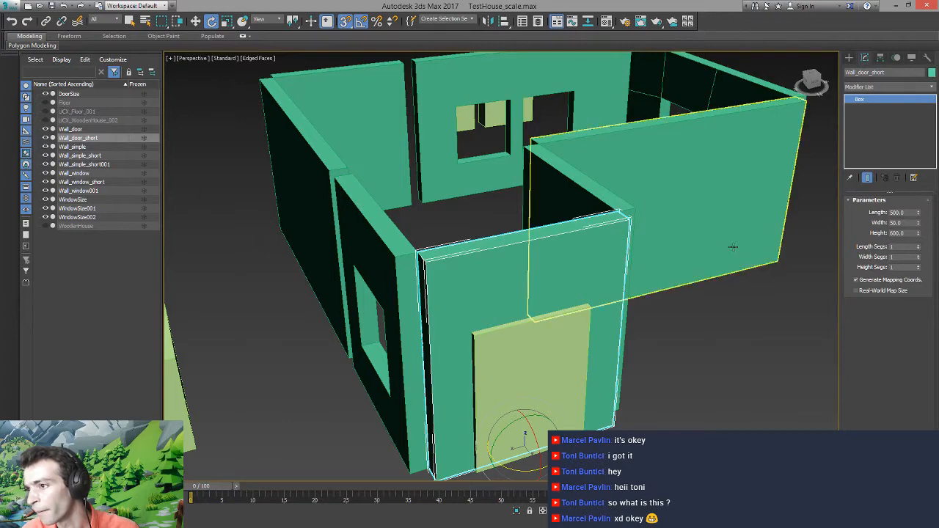
left_click(853, 88)
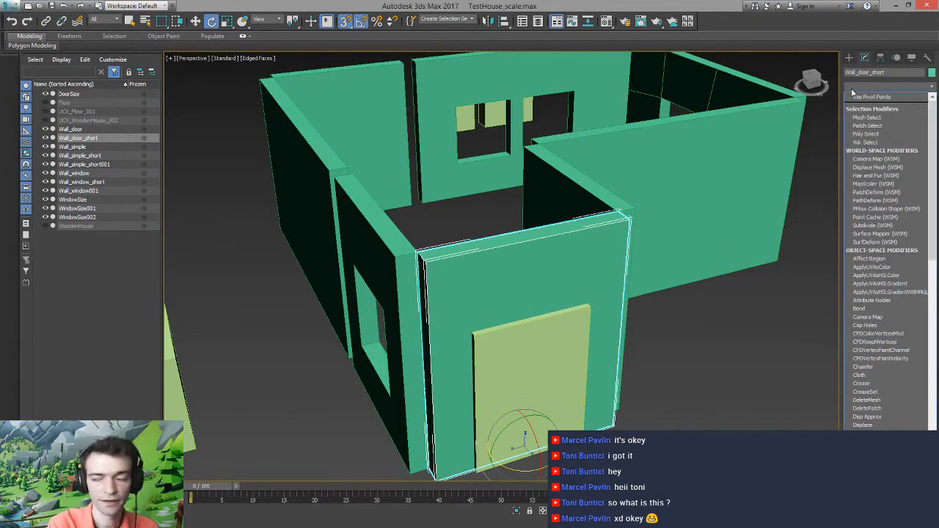
type("pro")
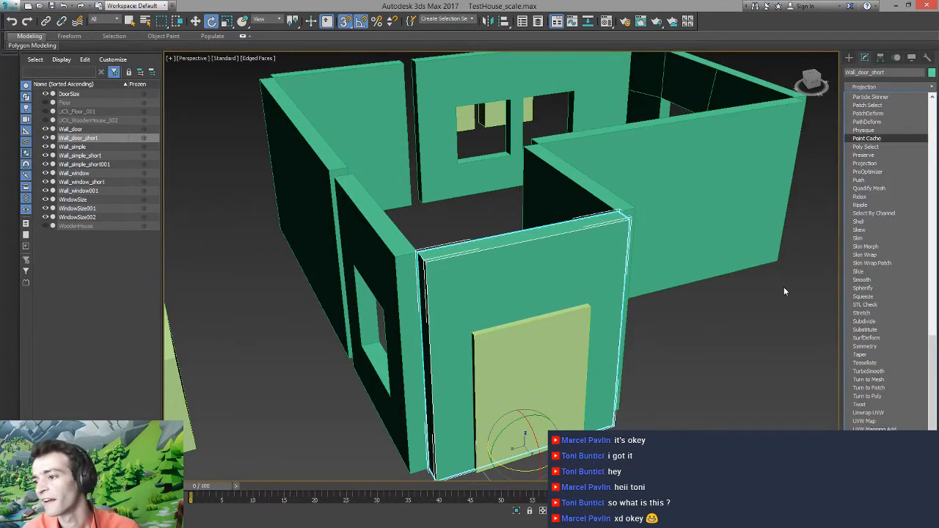
left_click(784, 287)
Subtract DoorSize from Wall_door_short with ProBoolean, picking the box as a reference
left_click(849, 57)
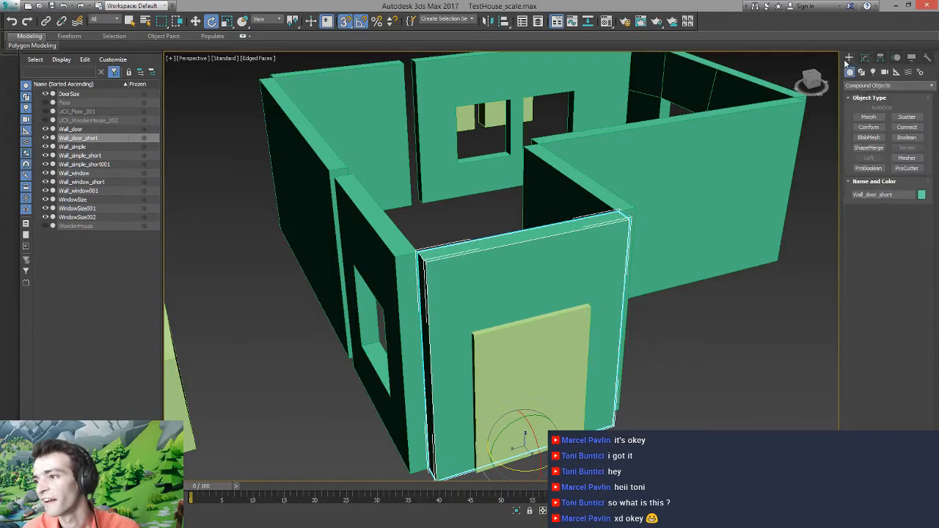
left_click(868, 168)
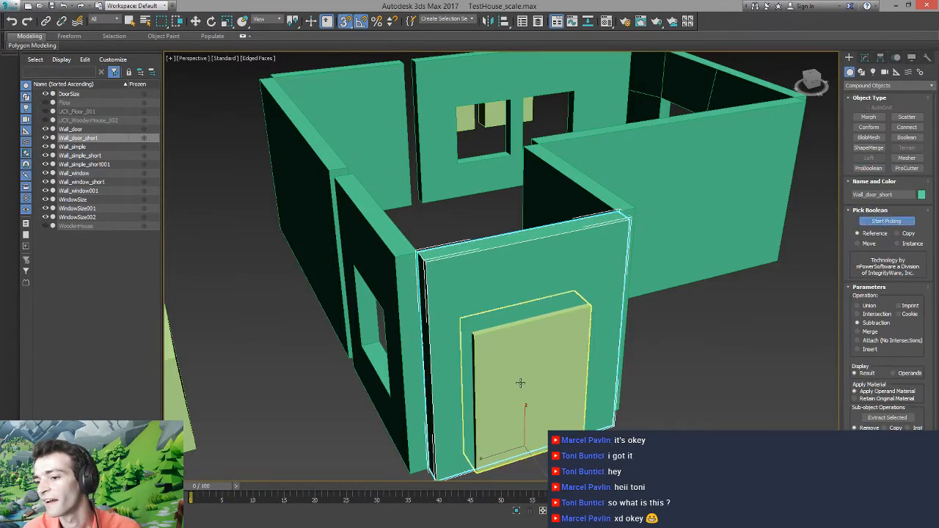
left_click(520, 384)
left_click(872, 223)
Move the DoorSize box out of the Wall_door_short opening to a spot clear of the house
middle_click_drag(576, 335, 538, 221)
key("e")
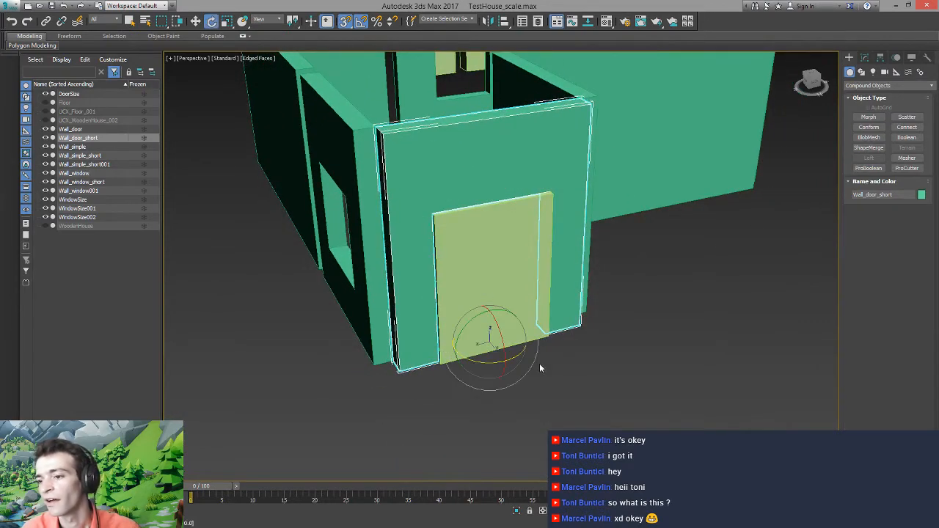
left_click(523, 256)
key("w")
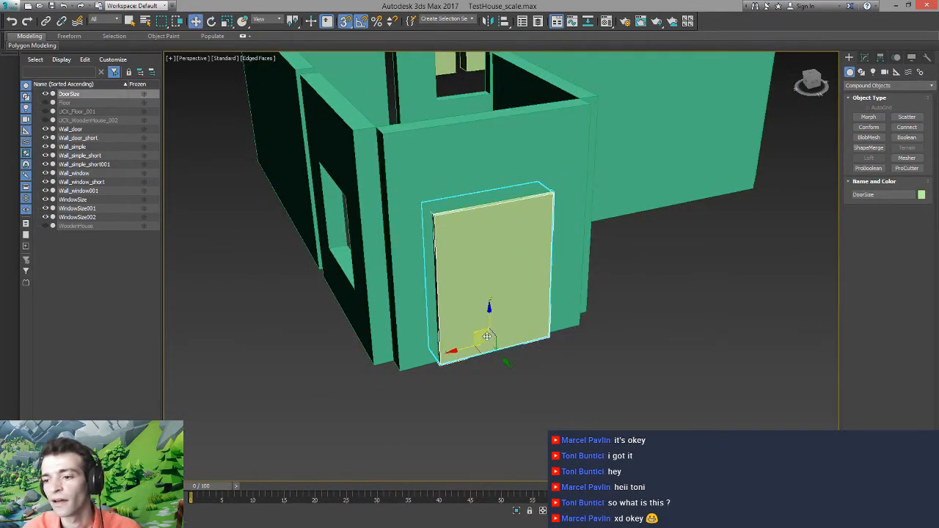
left_click_drag(505, 361, 593, 471)
middle_click_drag(466, 255, 411, 233)
left_click_drag(488, 439, 819, 294)
middle_click_drag(499, 141, 518, 217)
middle_click_drag(397, 136, 400, 168, "alt")
scroll(400, 168, "down", 4)
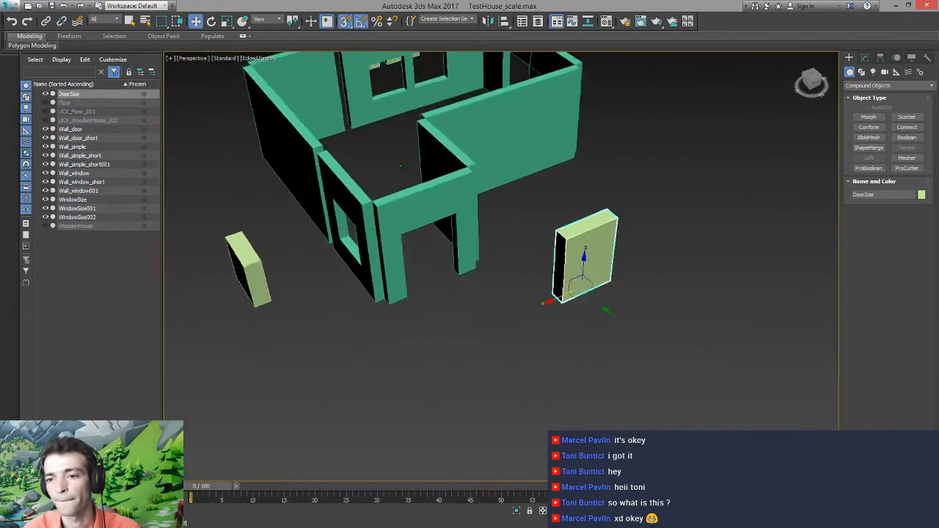
Rename the long windowless wall Wall_window001 as Wall_window_single
middle_click_drag(283, 213, 356, 234, "alt")
middle_click_drag(317, 244, 573, 275)
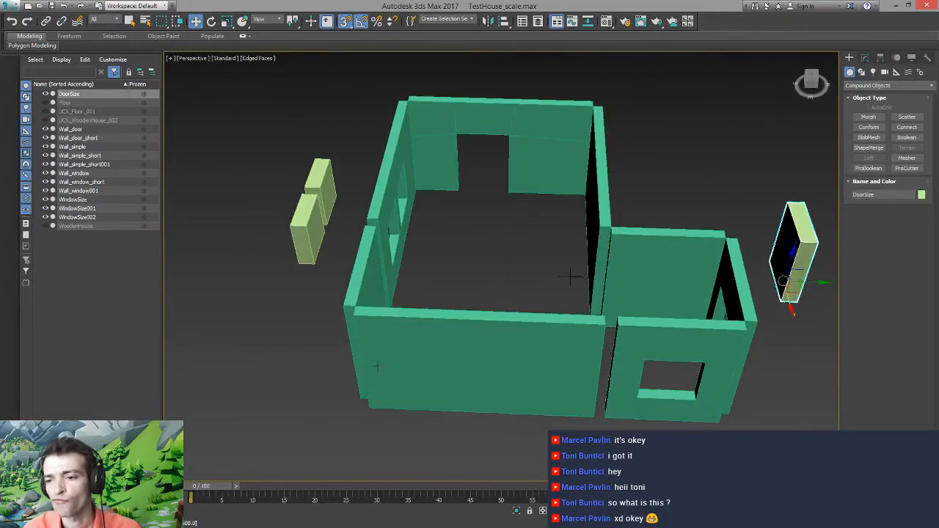
left_click(359, 281)
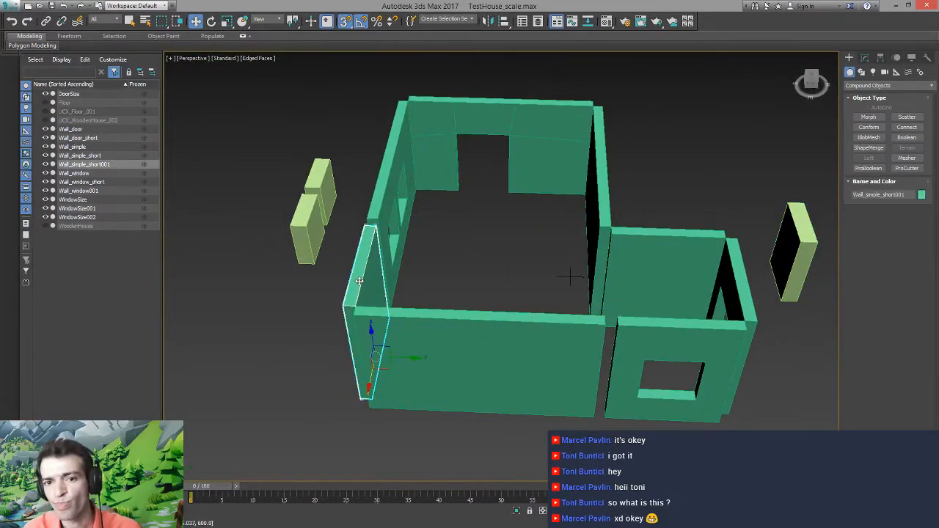
left_click(510, 345)
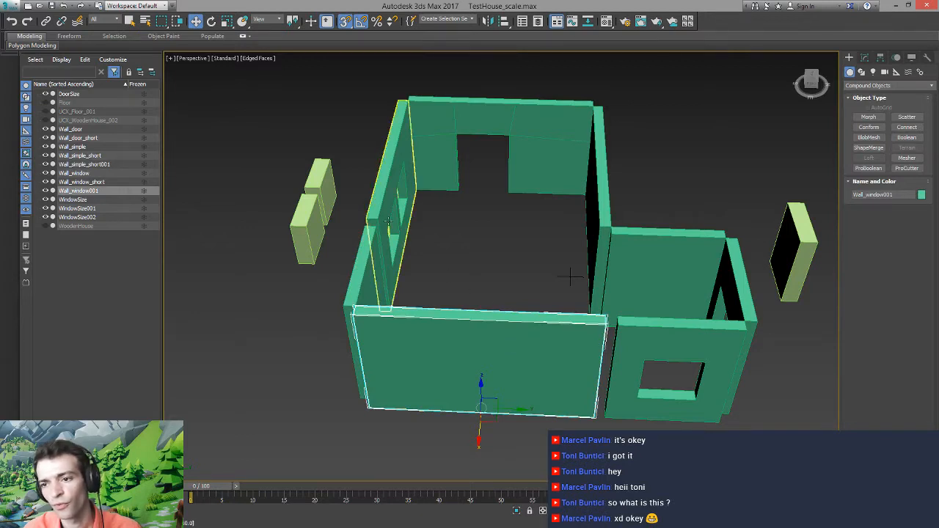
left_click(375, 201)
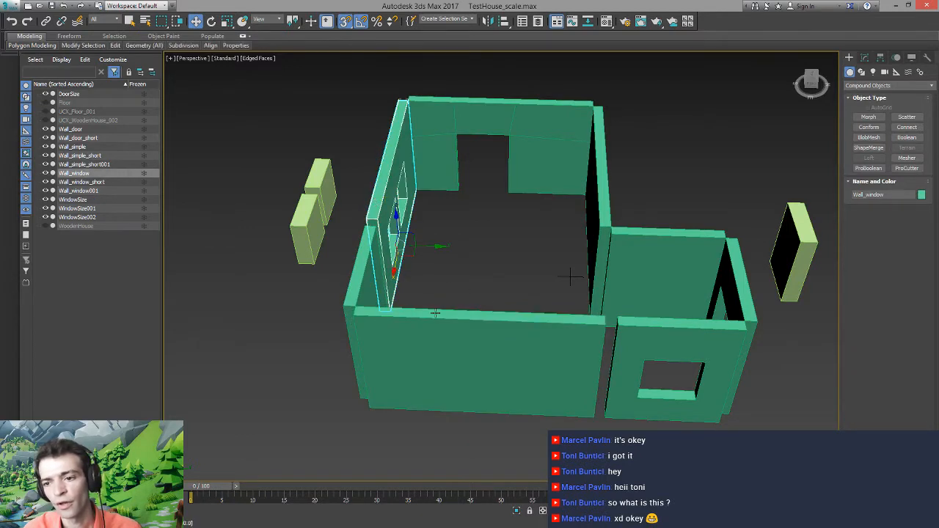
left_click(79, 191)
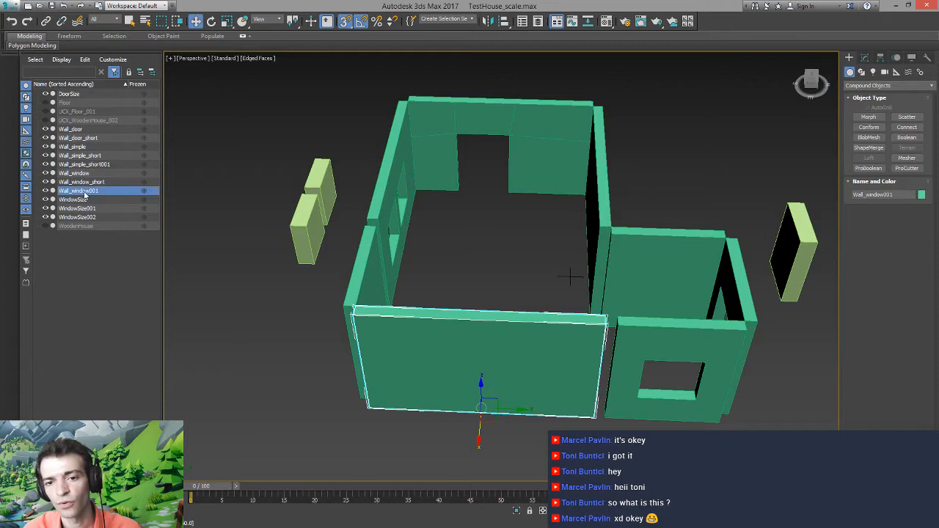
left_click(871, 195)
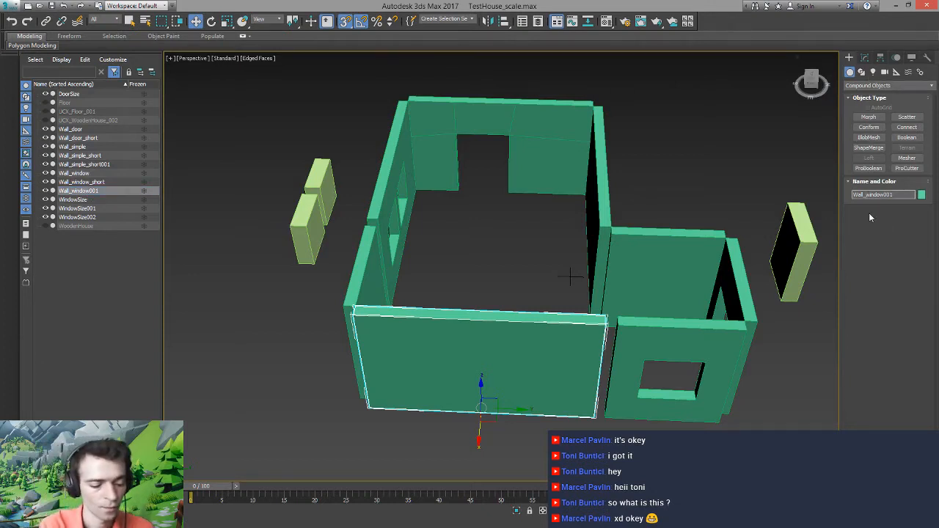
type("single")
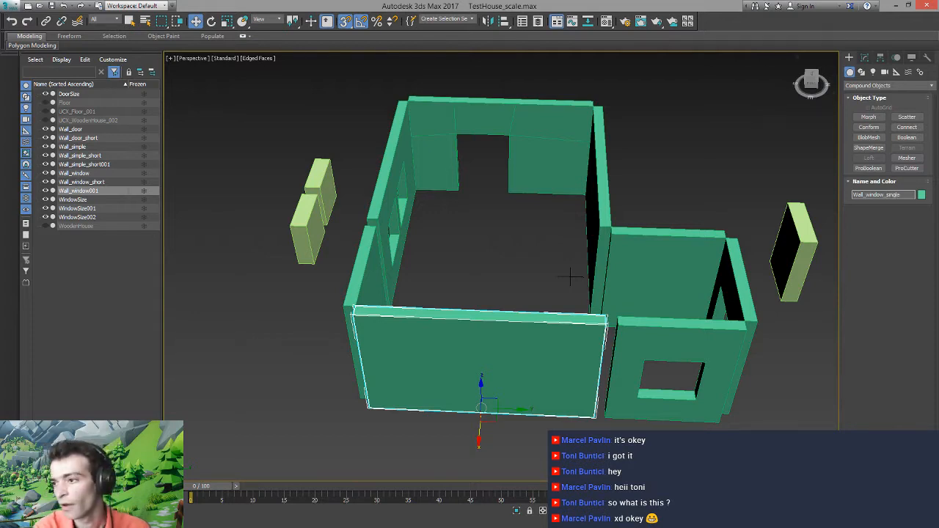
key("Return")
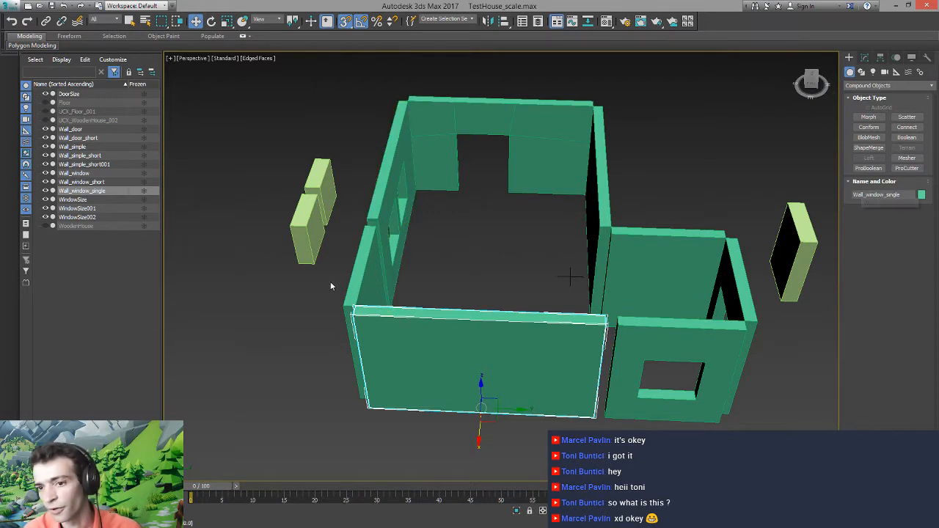
Clone the WindowSize box as one instance named WindowSize003, placed near Wall_window_single
left_click(304, 237)
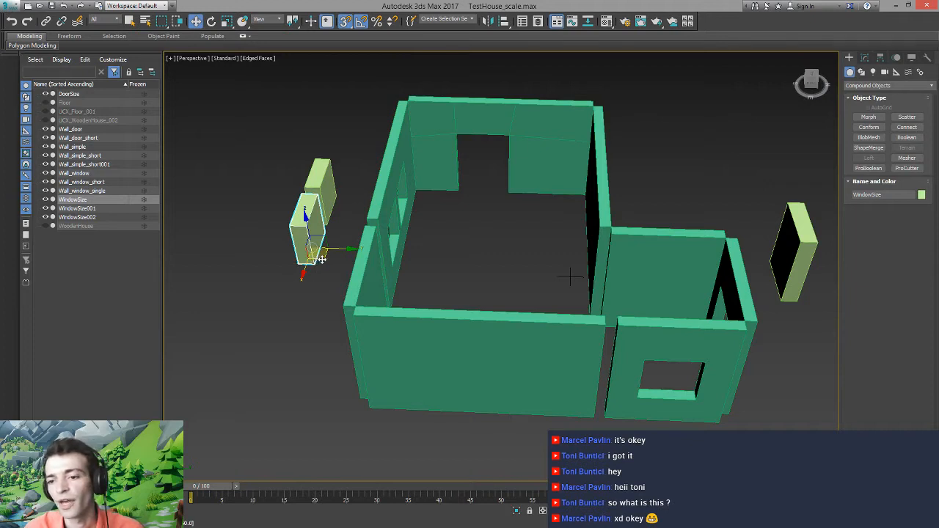
mouse_move(321, 259)
left_mouse_down("shift")
mouse_move(517, 345)
mouse_move(491, 445)
left_mouse_up("shift")
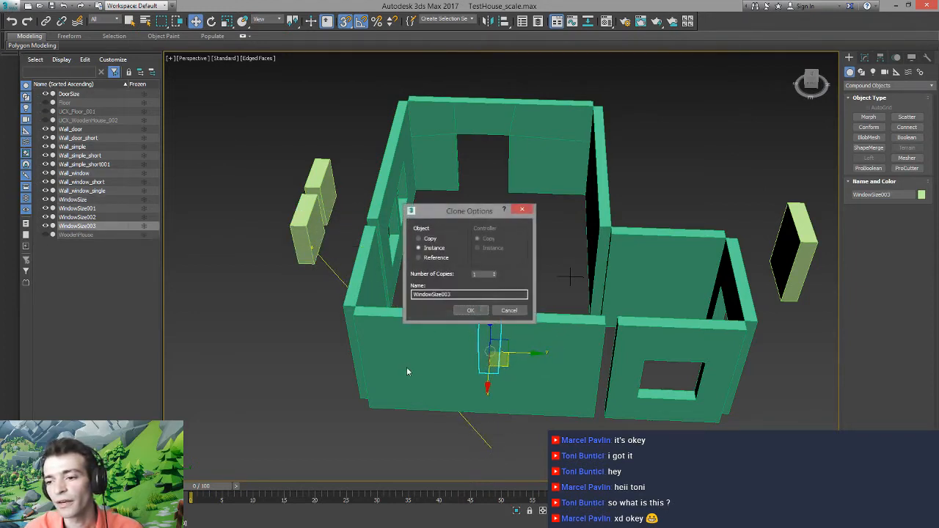
left_click(471, 312)
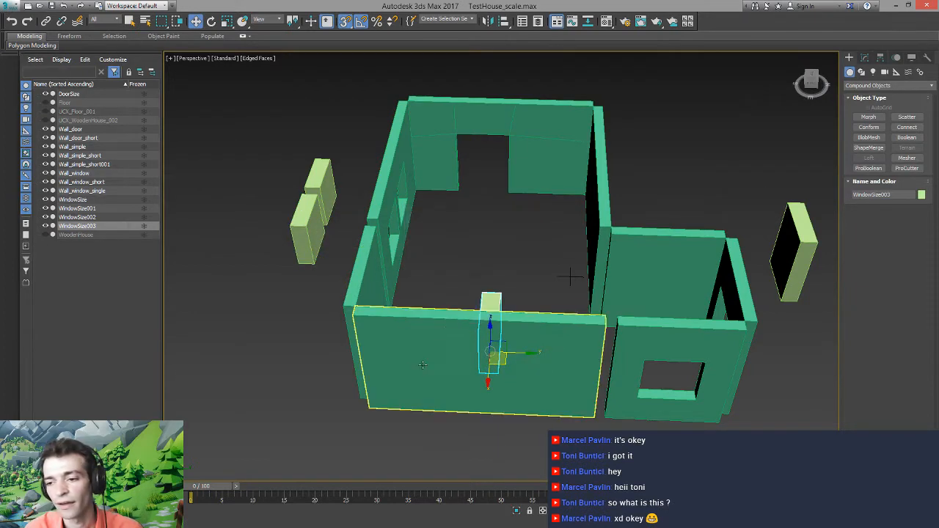
Align WindowSize003 to Wall_window_single pivot to pivot on the X and Y positions only, leaving Z out
left_click(429, 358)
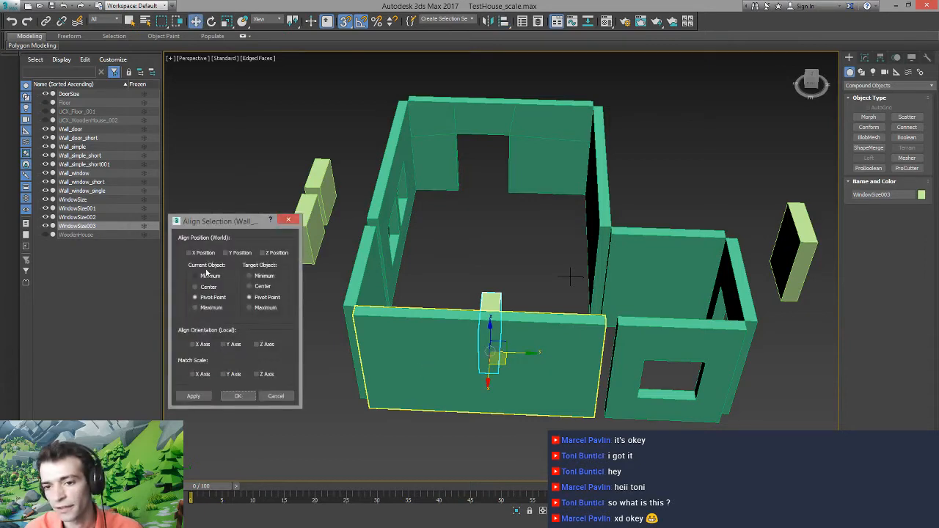
left_click(201, 254)
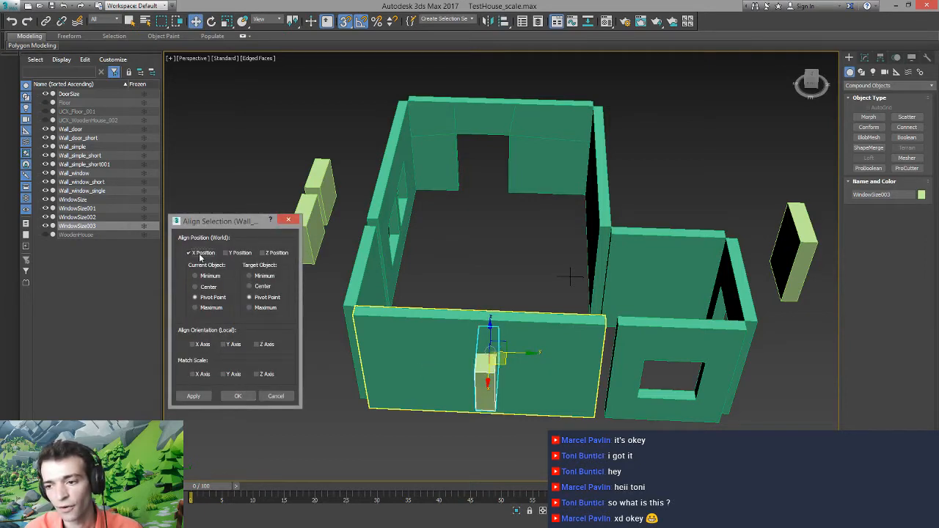
left_click(232, 254)
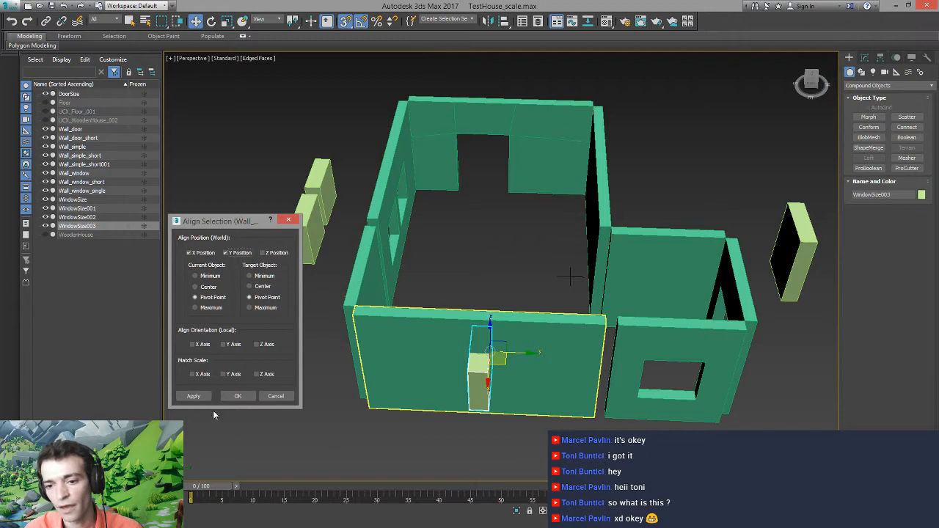
left_click(194, 397)
left_click(237, 396)
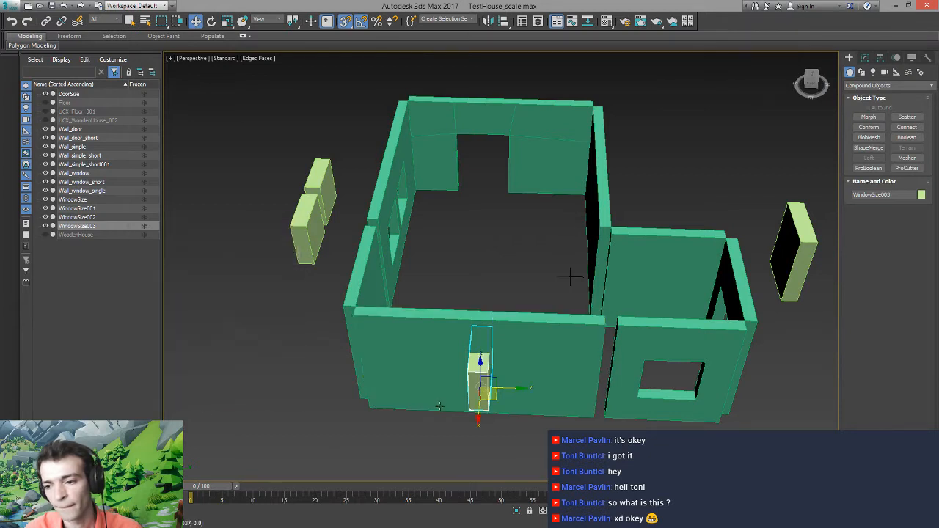
Rotate WindowSize003 a quarter turn about Z so its wide face runs parallel to Wall_window_single
middle_click_drag(503, 411, 447, 371)
key("e")
left_click_drag(448, 371, 492, 355)
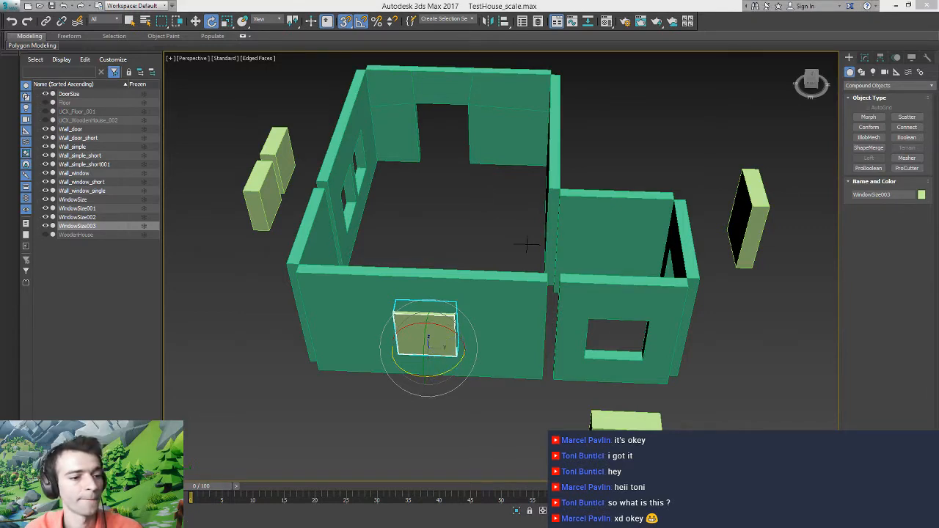
middle_click_drag(507, 357, 504, 331)
key("w")
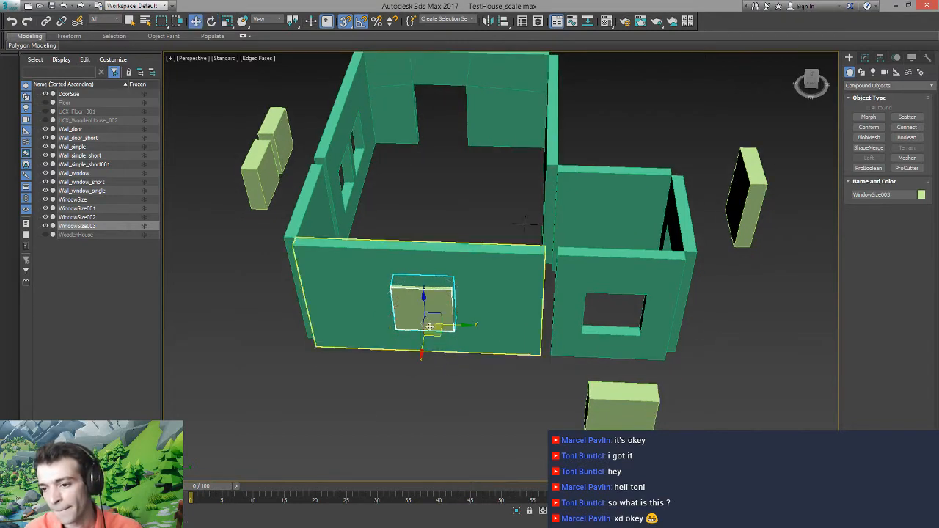
Shift WindowSize003 along Y toward the short window wall and subtract it from Wall_window_single with ProBoolean
left_click_drag(430, 326, 465, 328)
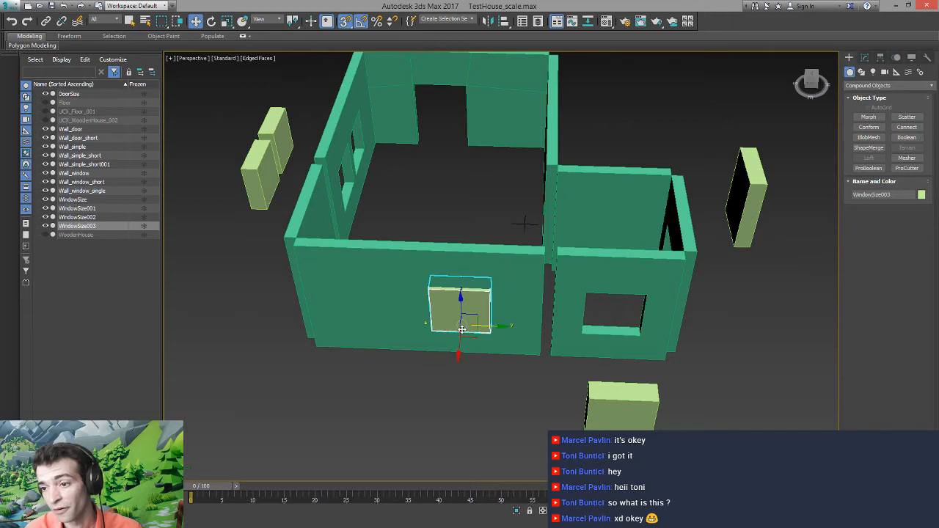
left_click(491, 259)
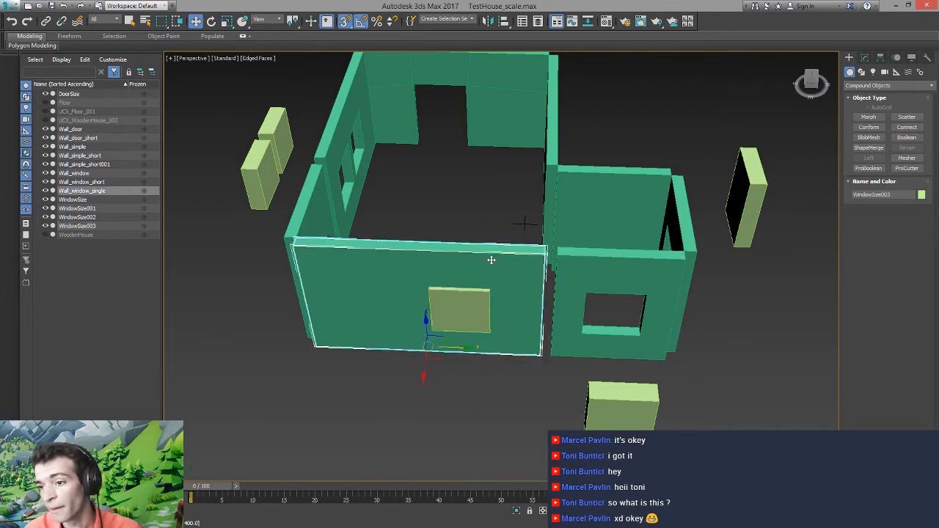
left_click(866, 59)
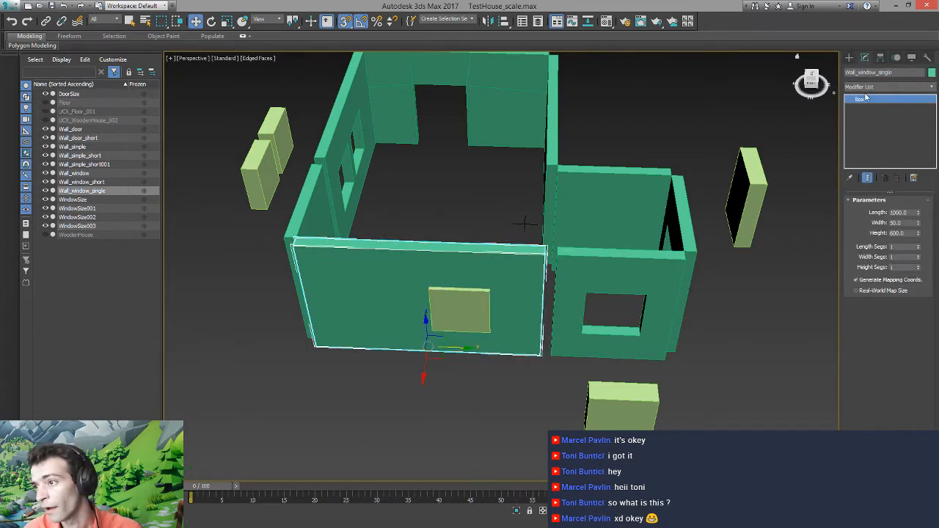
left_click(849, 58)
left_click(868, 168)
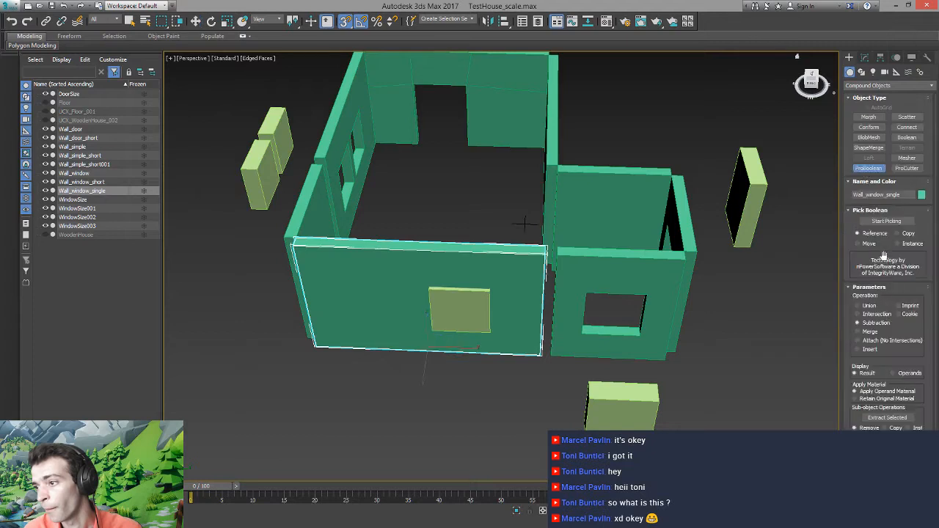
left_click(880, 221)
left_click(470, 316)
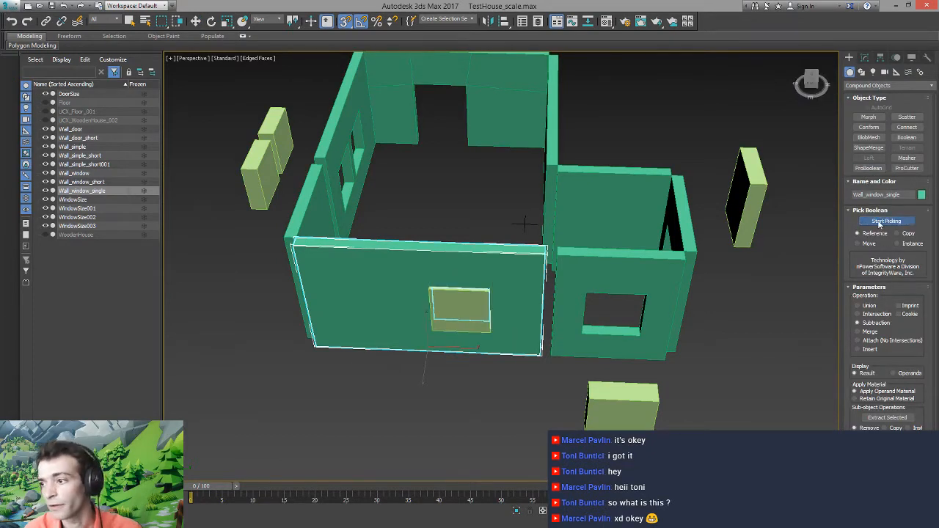
Move WindowSize003 along X out of the new opening so it sits in front of Wall_window_single
key("w")
left_click(573, 388)
left_click(460, 312)
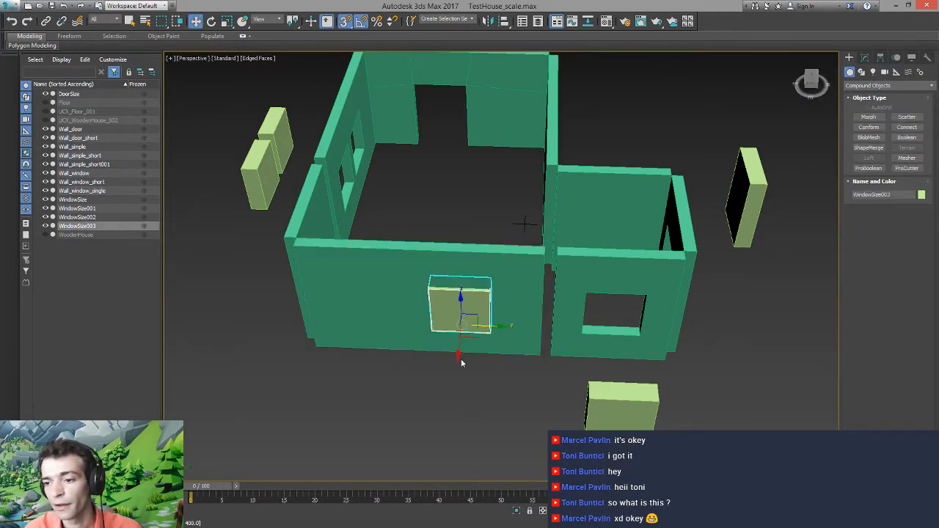
left_click_drag(457, 353, 445, 450)
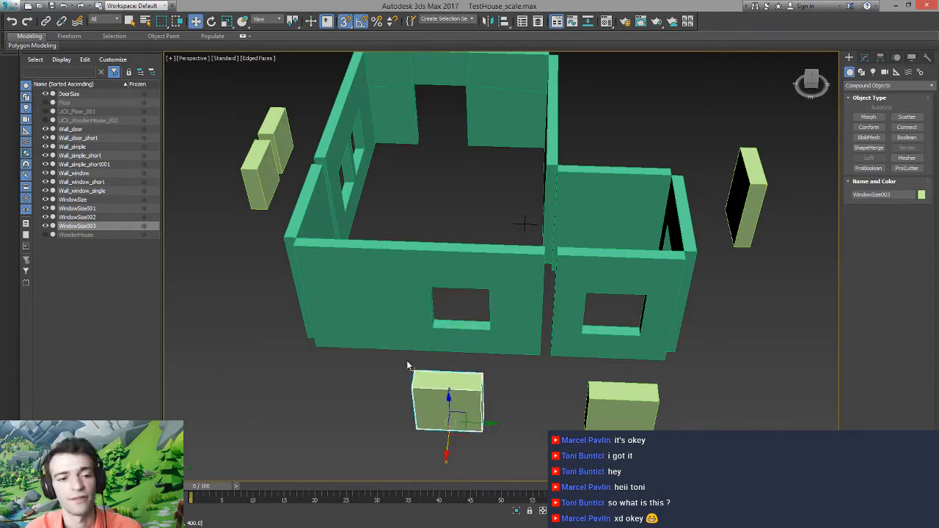
middle_click_drag(322, 213, 321, 262)
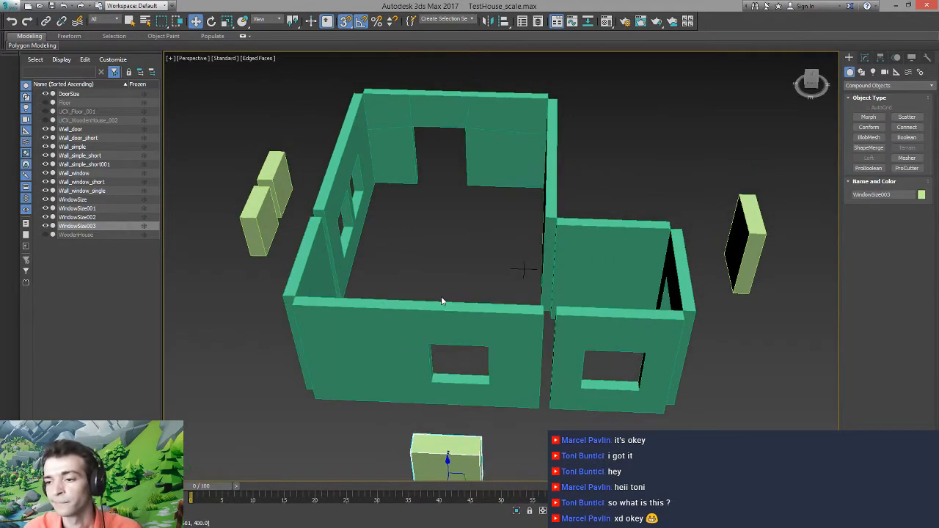
middle_click_drag(442, 301, 405, 235, "alt")
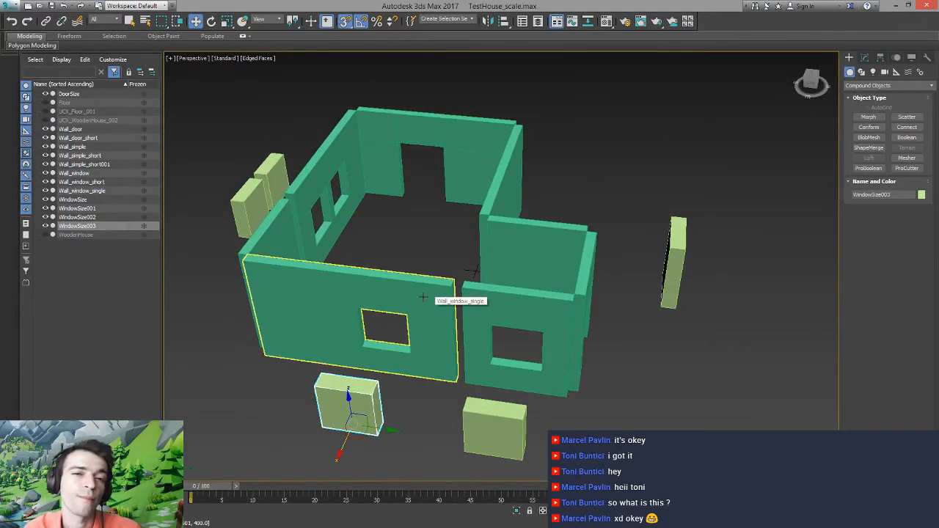
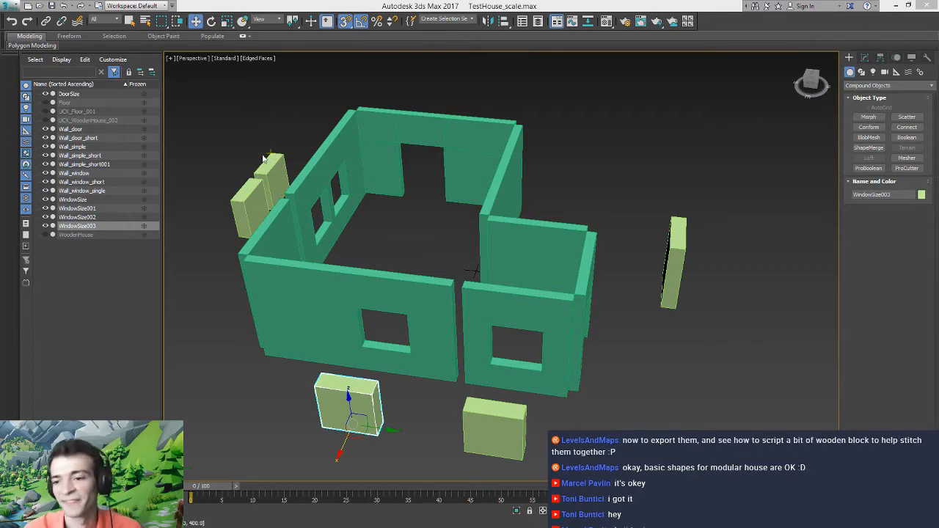
Hide Wall_simple_short001 and the boxes WindowSize001, WindowSize002 and WindowSize003
middle_click_drag(420, 281, 419, 239)
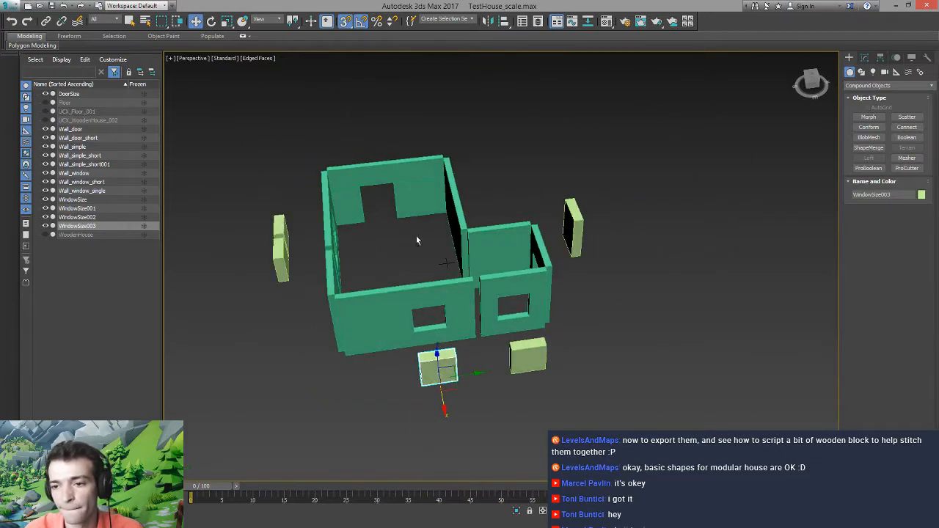
left_click(332, 279)
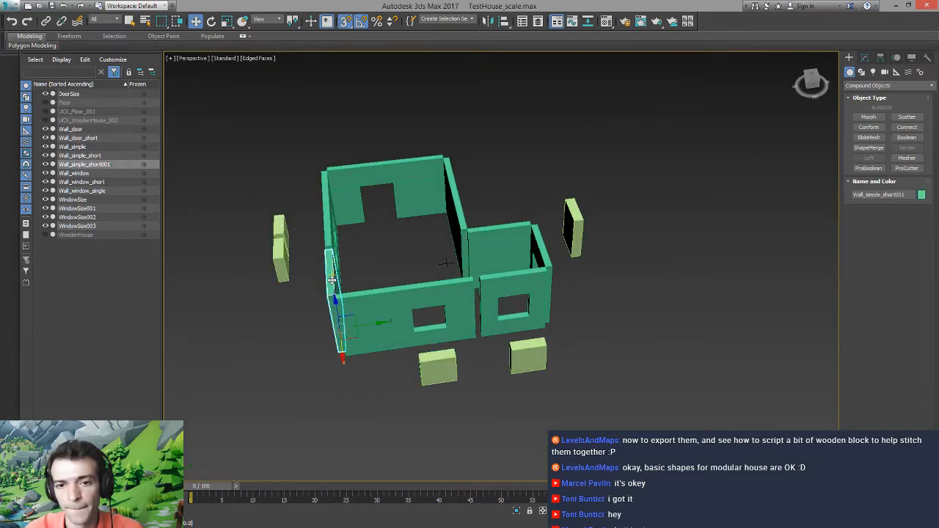
left_click(45, 208)
left_click(45, 217)
left_click(46, 226)
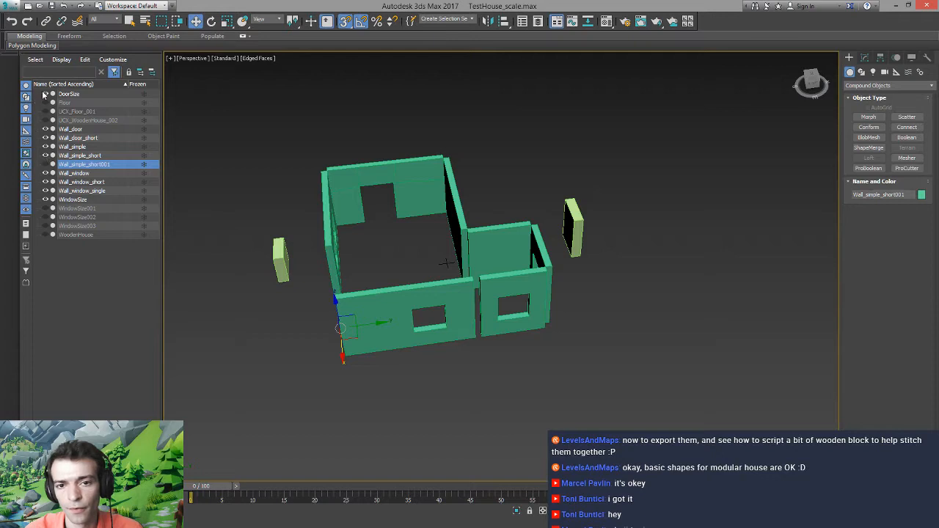
left_click(45, 129)
left_click(45, 129)
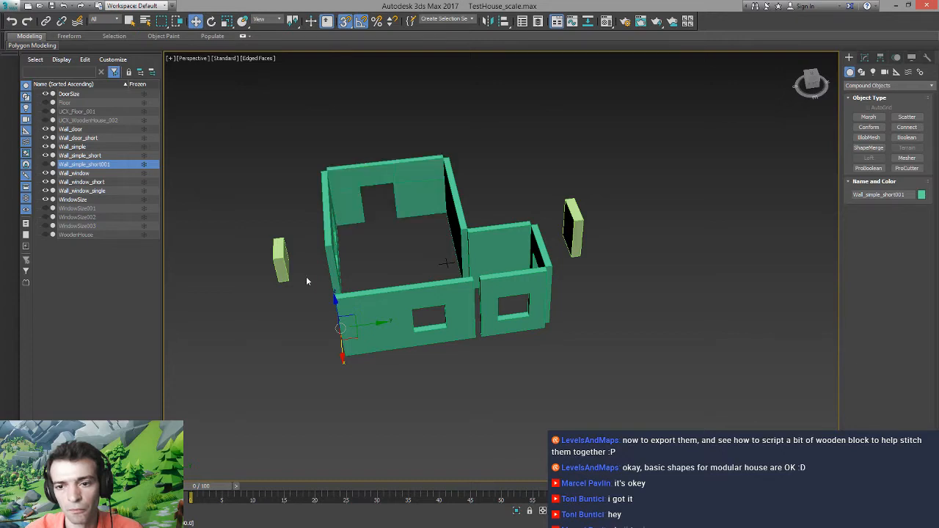
Hide the remaining WindowSize and DoorSize boxes so only the wall pieces are displayed
left_click(279, 256)
left_click(45, 200)
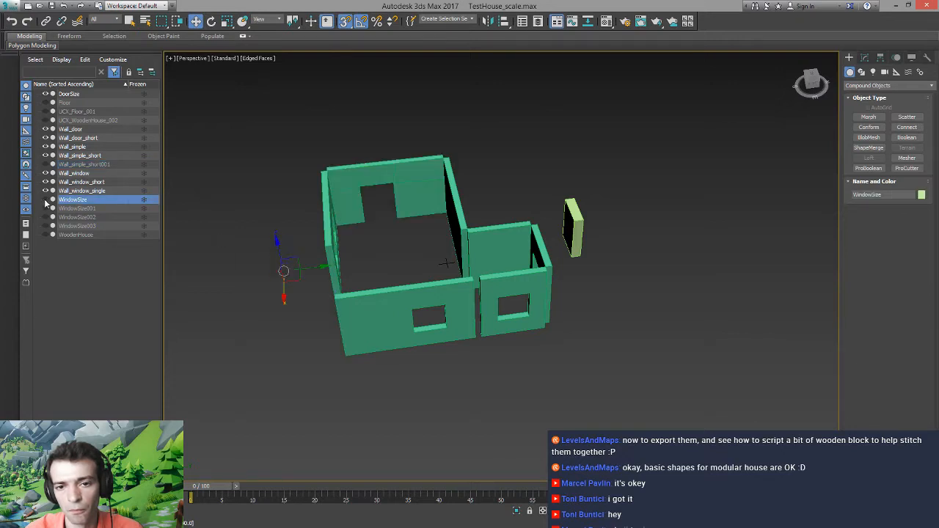
left_click(45, 94)
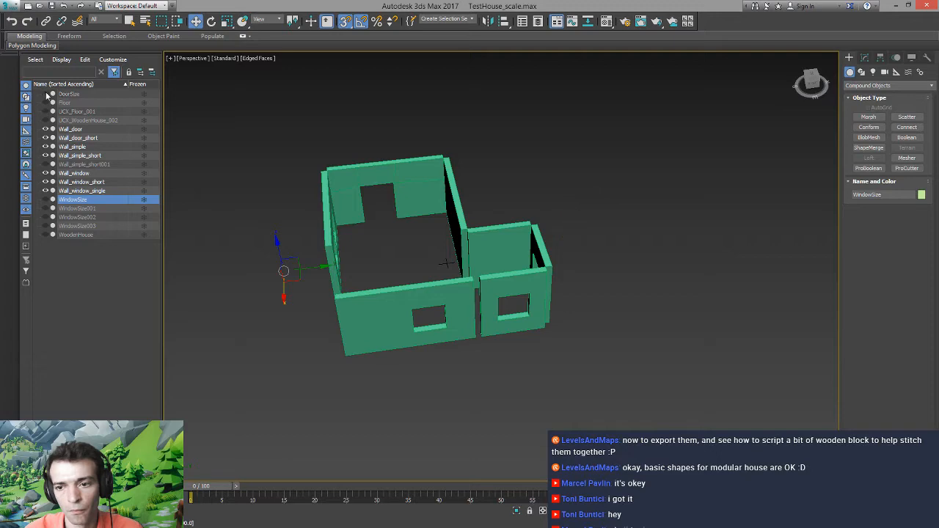
Examine the pivot position and axis orientation of the two-window wall Wall_window with Affect Pivot Only
middle_click_drag(357, 253, 525, 310)
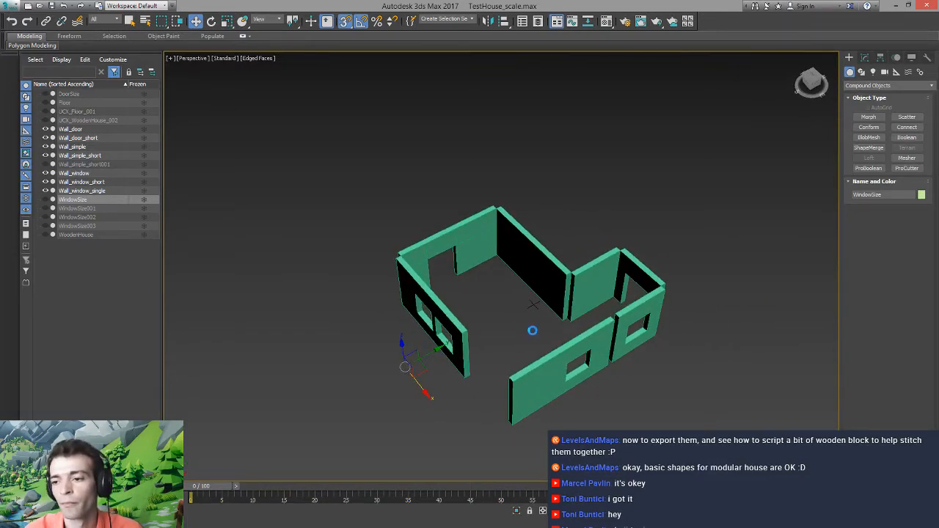
middle_click_drag(540, 319, 489, 289)
scroll(458, 273, "up", 3)
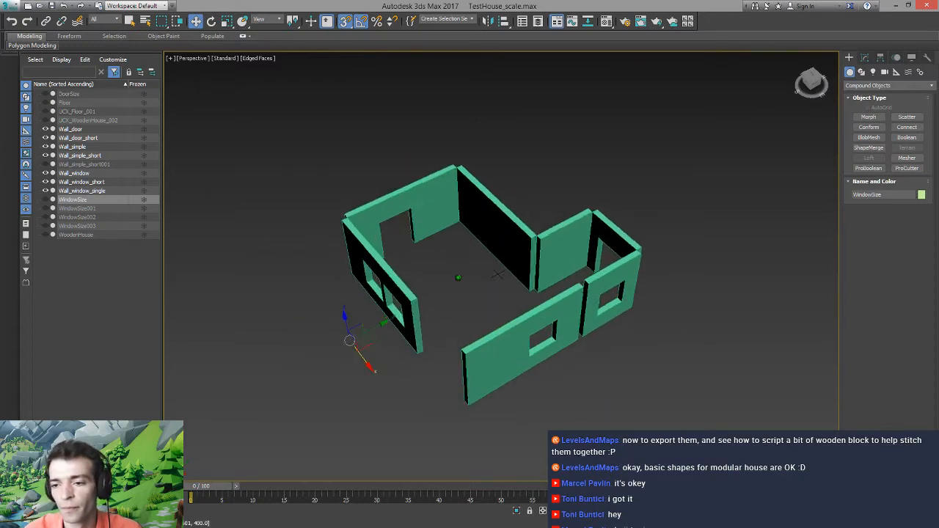
left_click(408, 316)
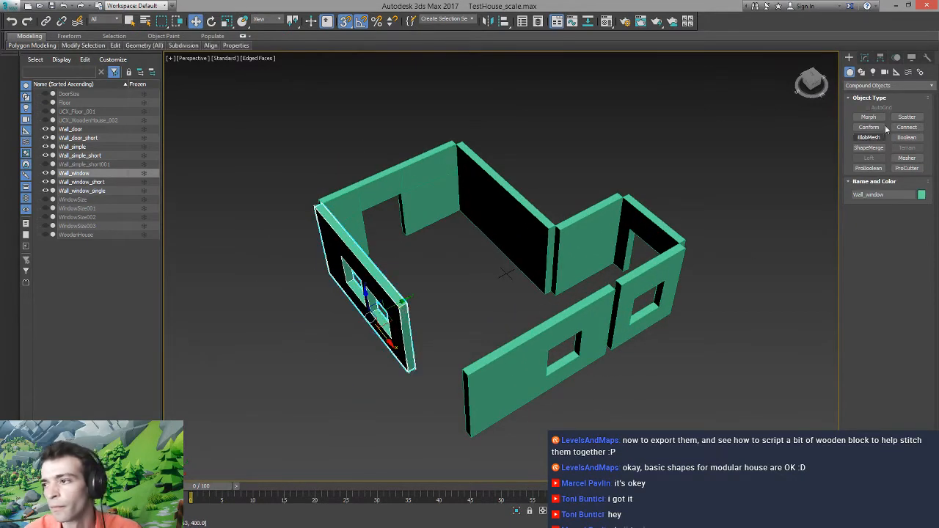
left_click(866, 57)
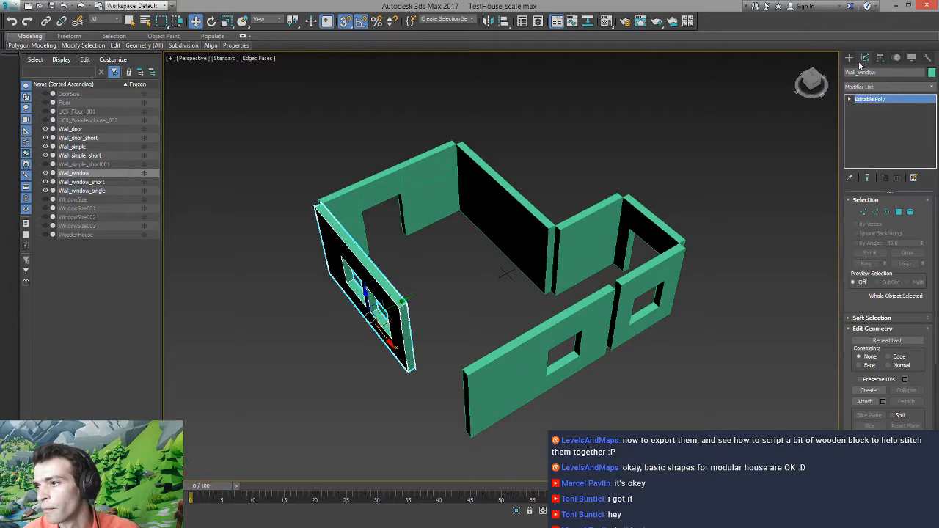
left_click(880, 57)
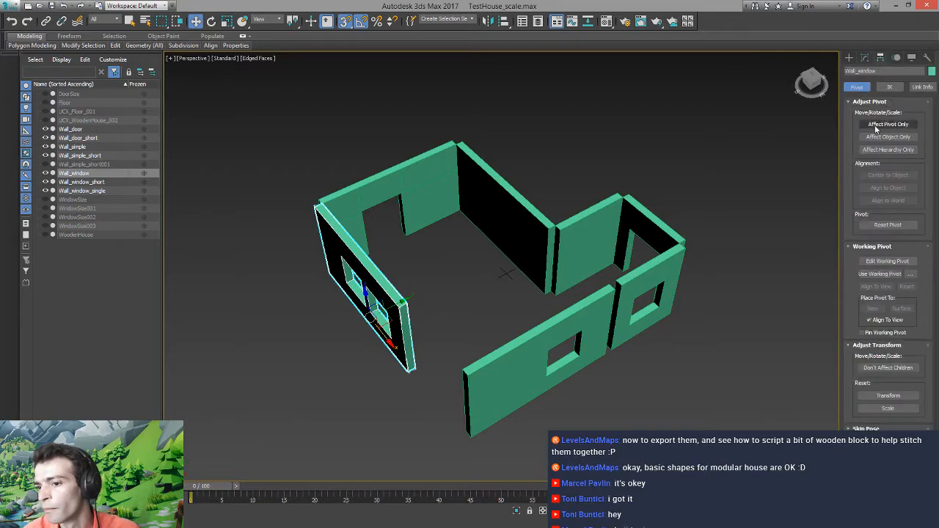
left_click(877, 124)
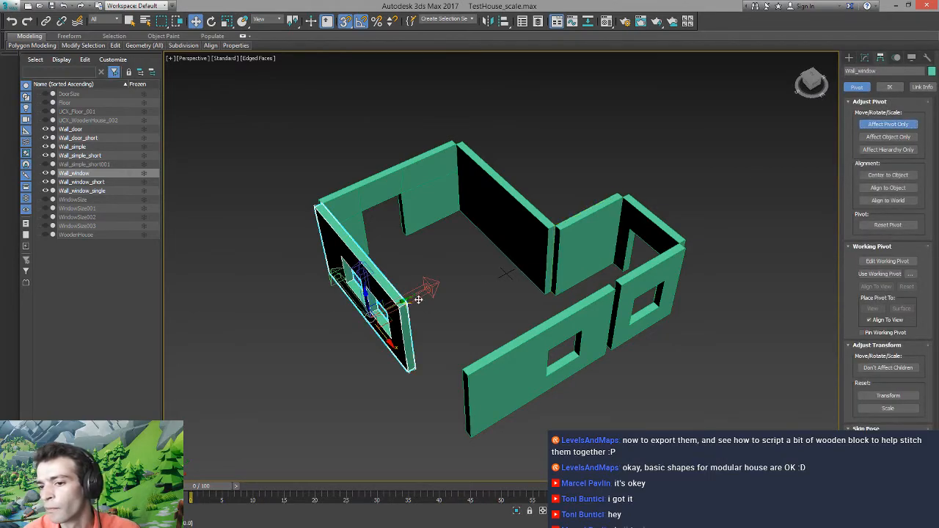
middle_click_drag(419, 298, 449, 285, "alt")
left_click(888, 124)
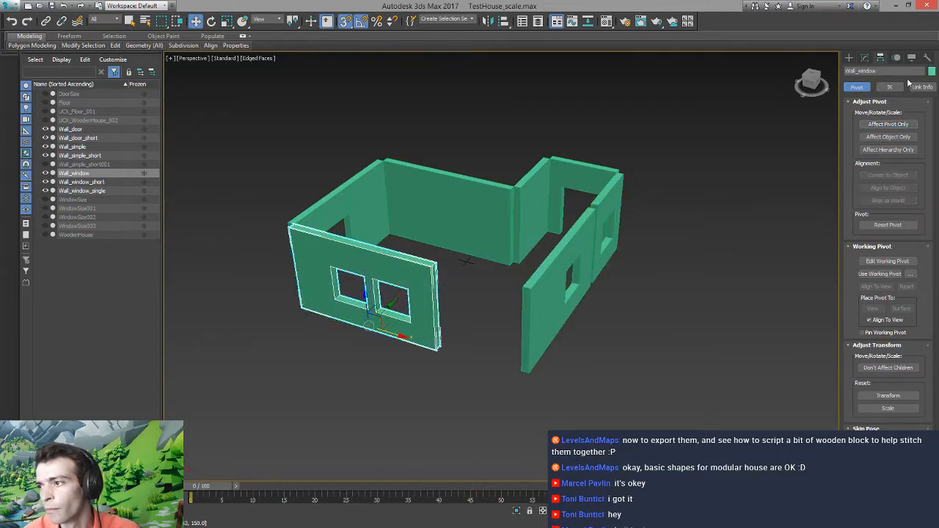
Reset the transform of Wall_window with Reset XForm and convert the wall to Editable Poly
left_click(926, 58)
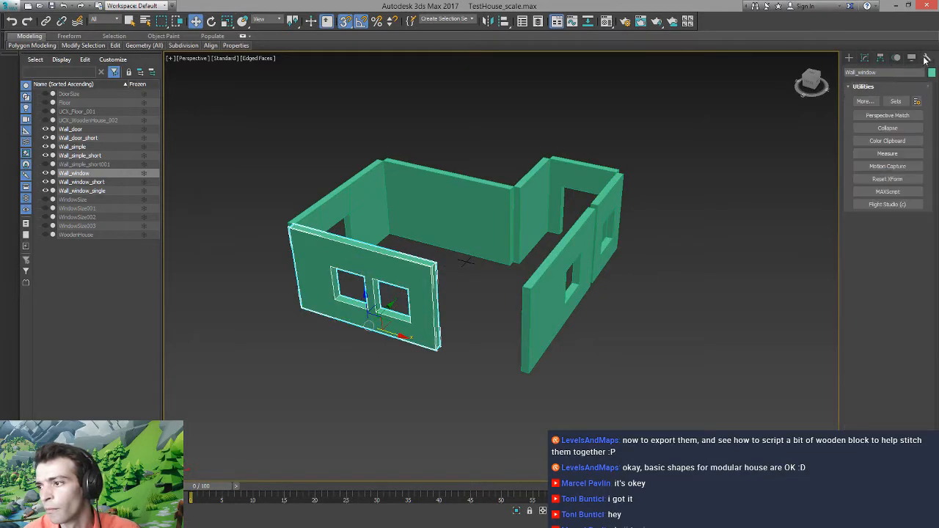
left_click(868, 180)
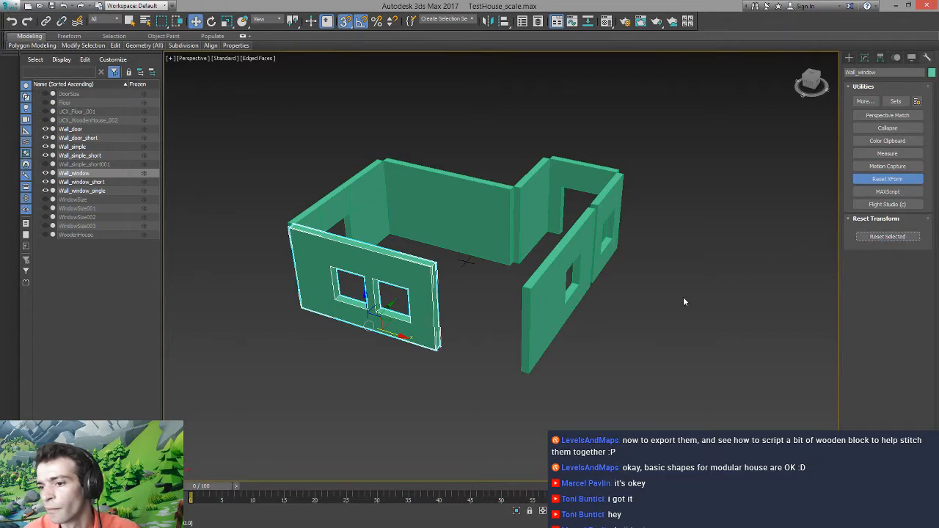
right_click(409, 295)
mouse_move(444, 397)
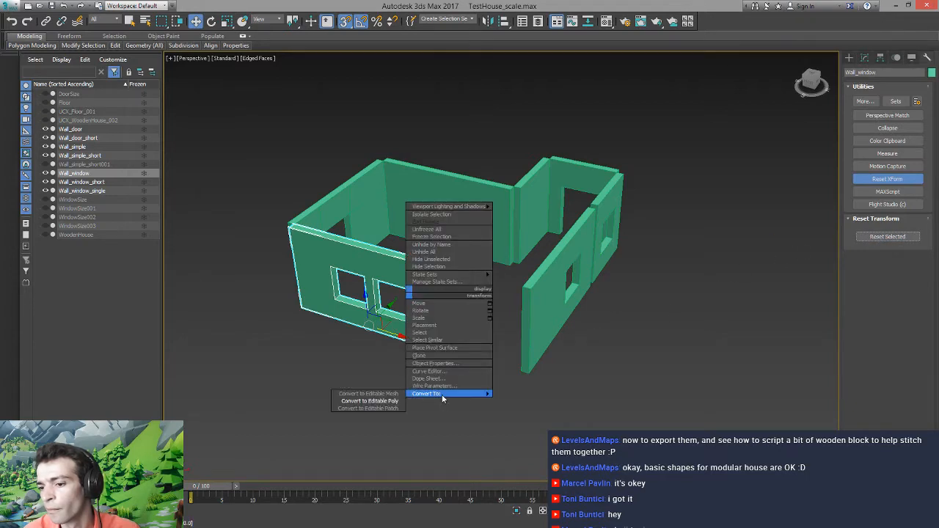
left_click(376, 403)
Convert the ProBoolean wall Wall_window_single to Editable Poly
left_click(532, 341)
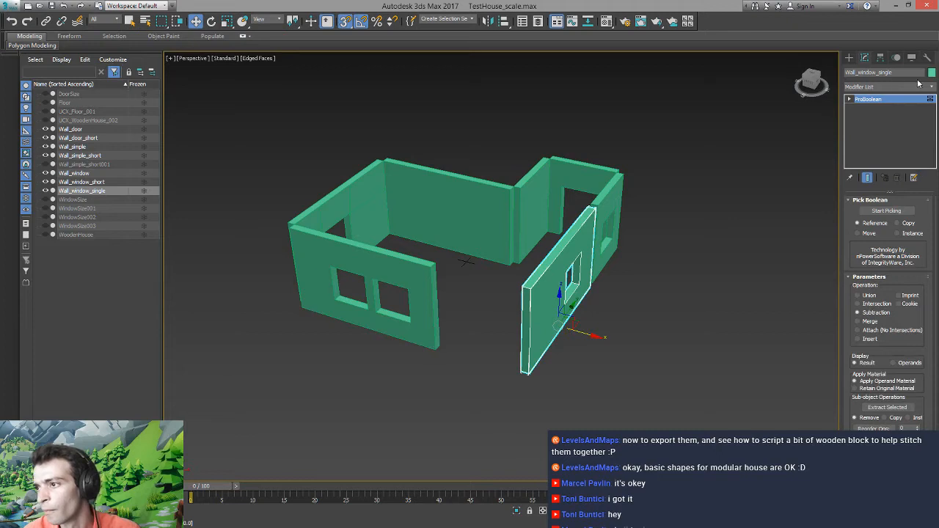
right_click(518, 329)
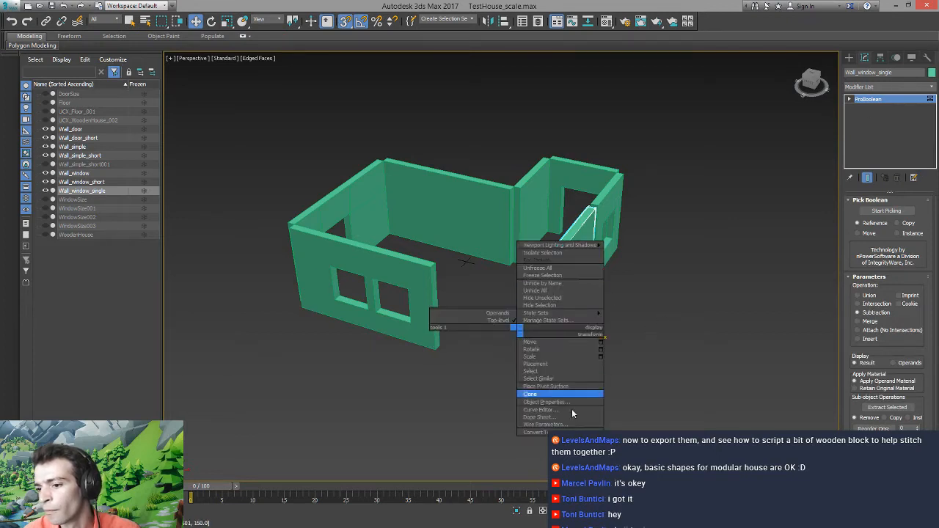
mouse_move(533, 432)
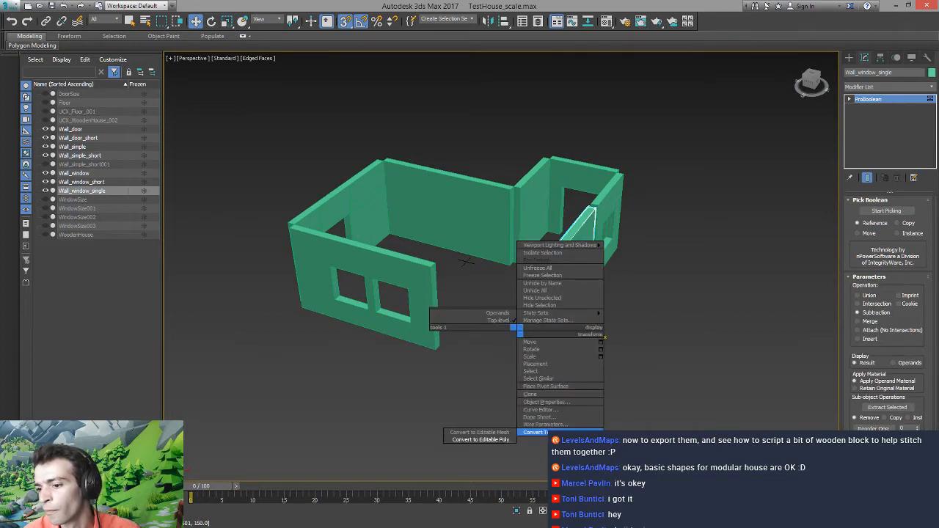
left_click(485, 440)
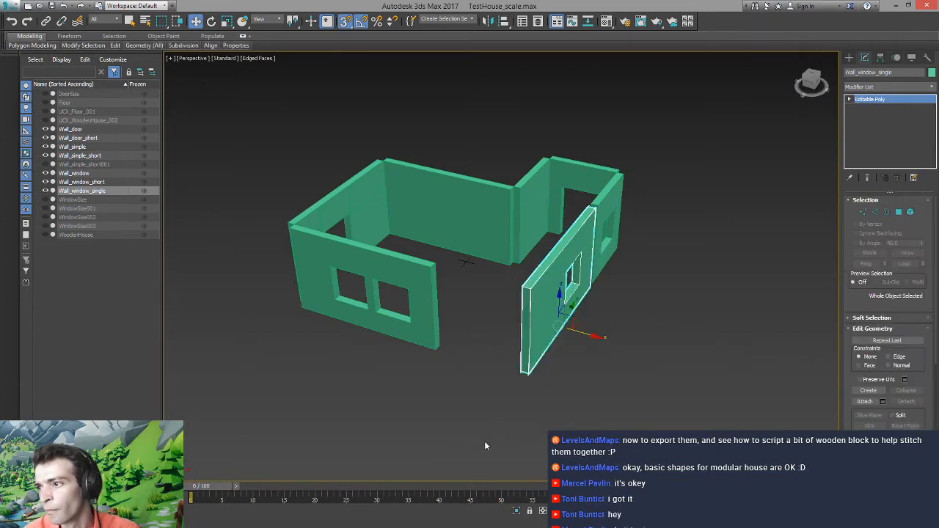
Reset the transform of Wall_window_single with the Reset XForm utility
left_click(926, 57)
left_click(882, 182)
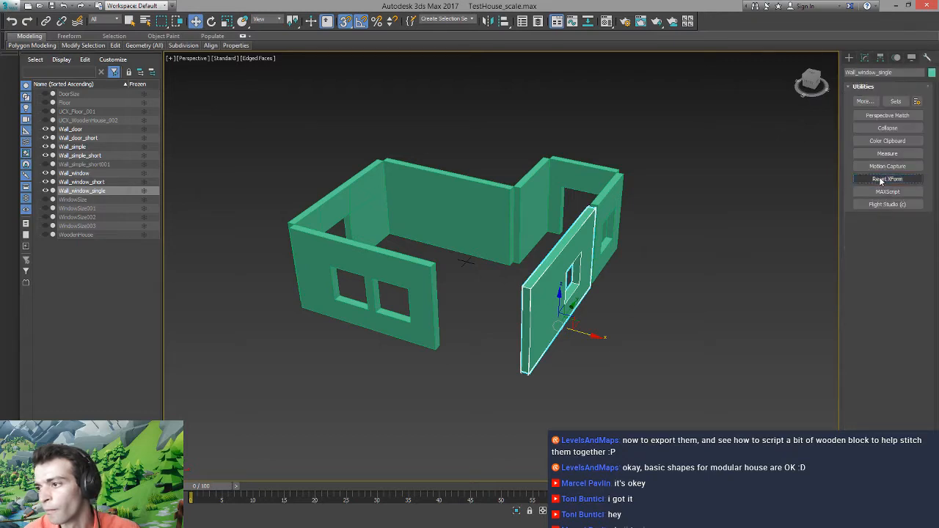
left_click(882, 181)
left_click(878, 238)
left_click(883, 181)
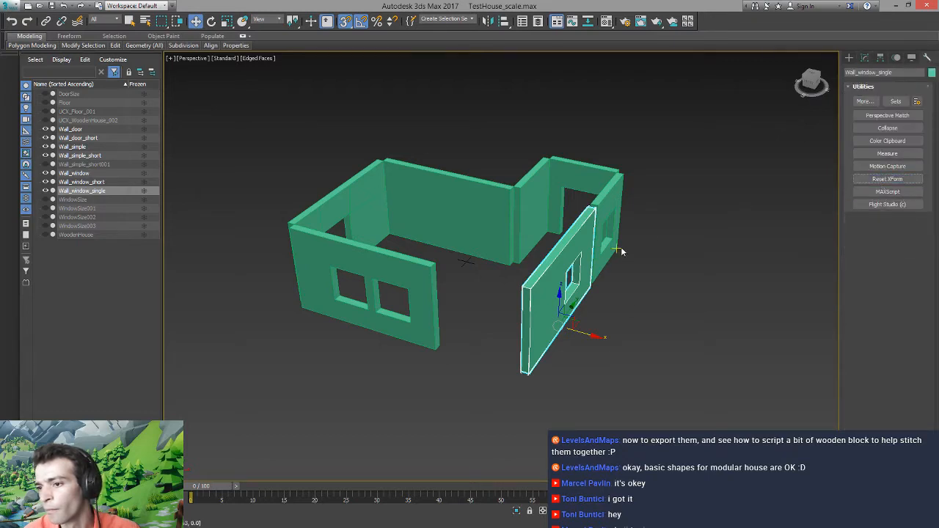
Apply Reset XForm to the short window wall Wall_window_short and clear the selection
middle_click_drag(622, 252, 595, 253, "alt")
left_click(594, 253)
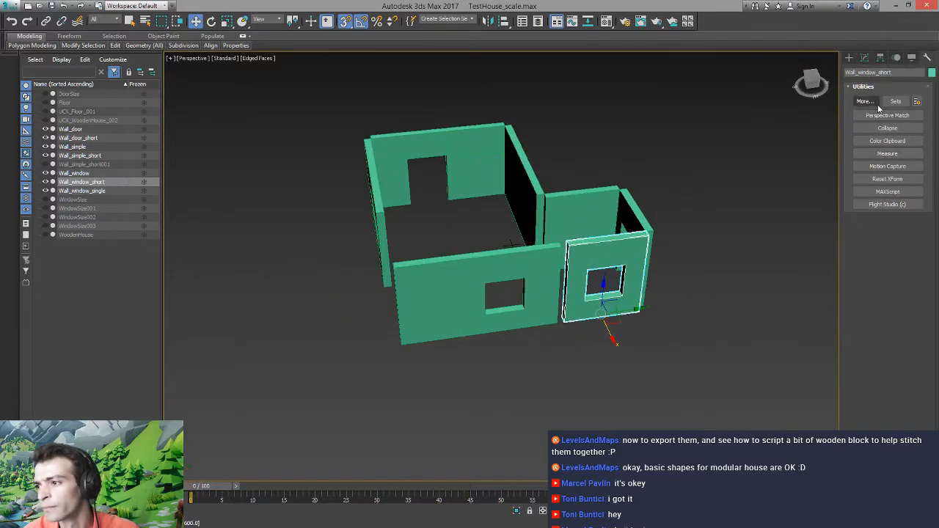
left_click(884, 180)
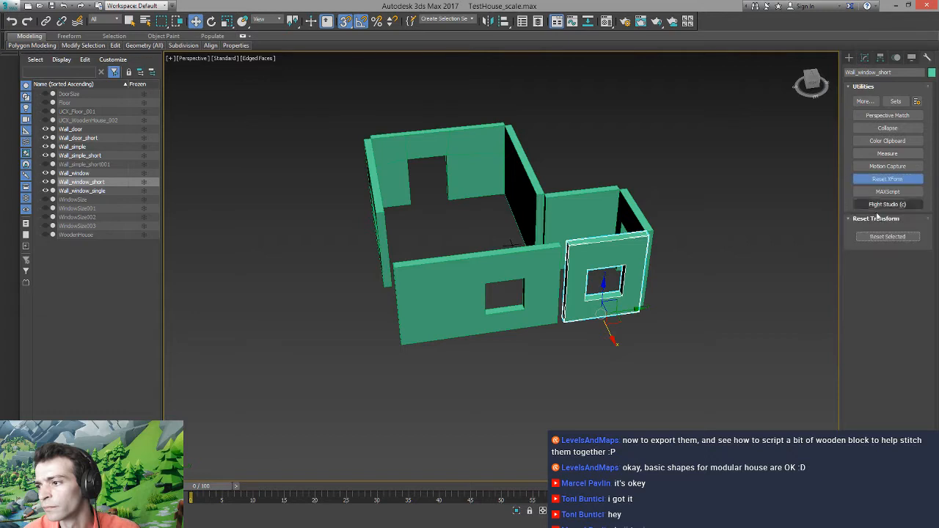
left_click(887, 236)
left_click(573, 346)
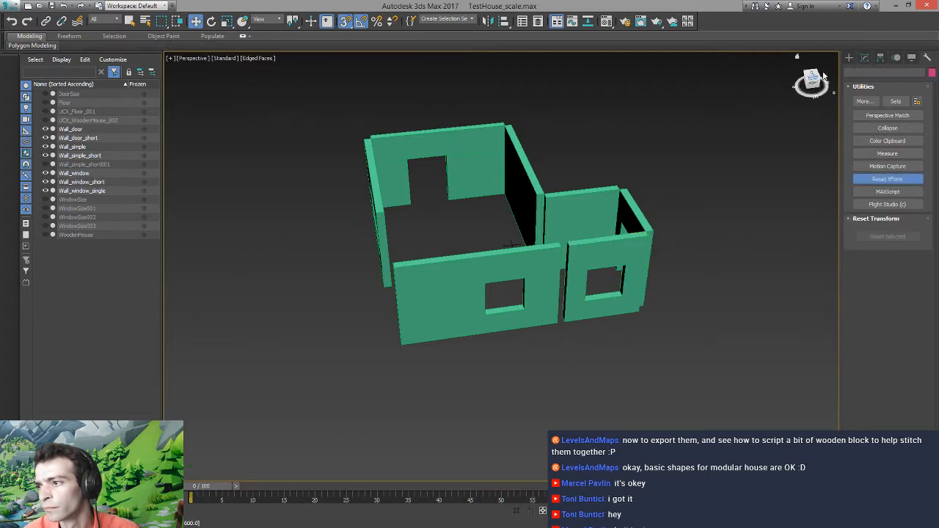
Collapse the XForm modifier on the short window wall Wall_window_short by converting the wall to Editable Poly
left_click(865, 58)
left_click(578, 317)
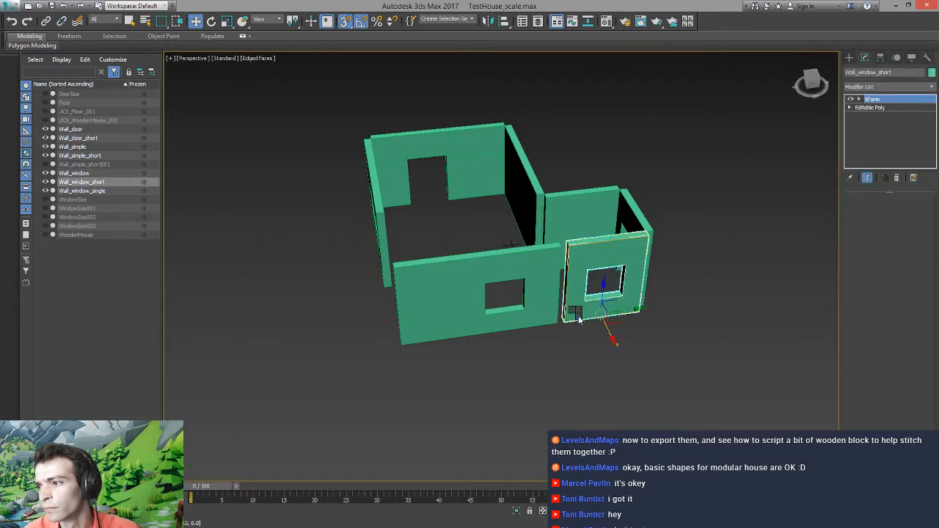
right_click(579, 316)
mouse_move(596, 416)
left_click(554, 424)
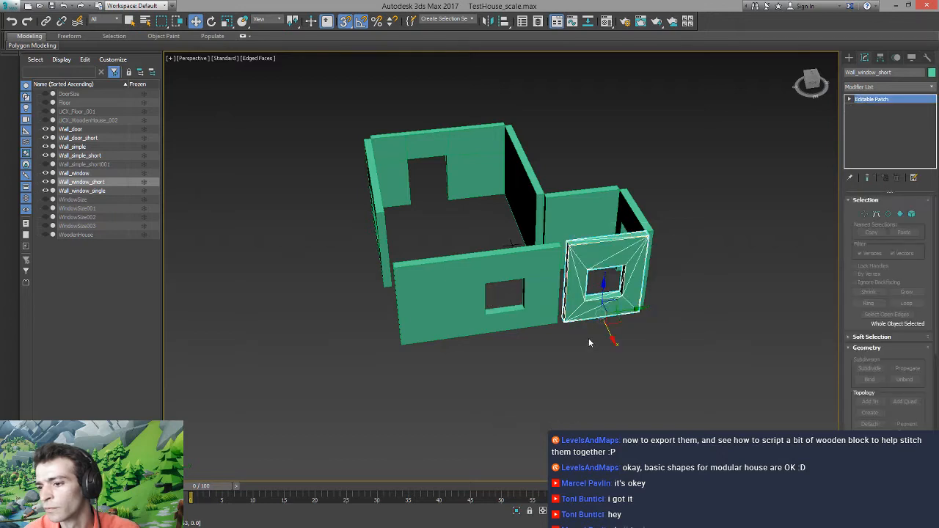
key("ctrl+z")
right_click(579, 317)
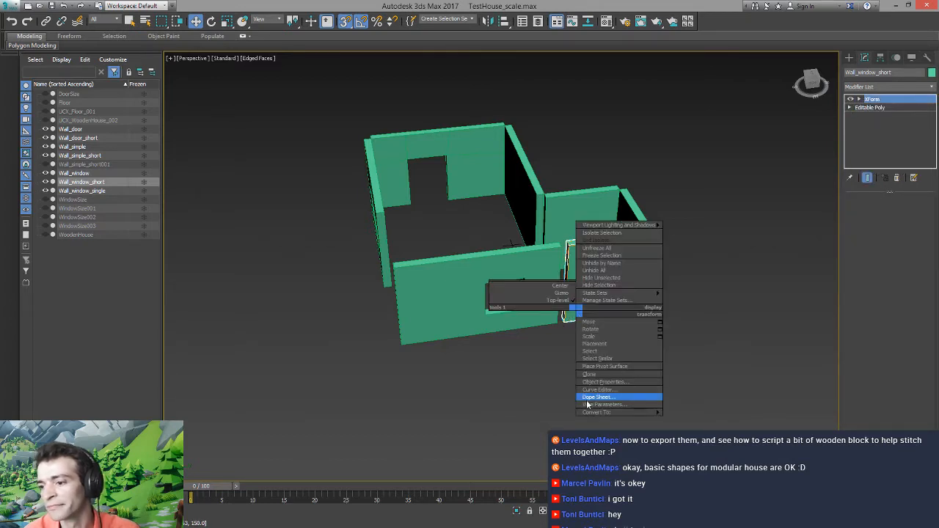
mouse_move(596, 412)
left_click(546, 419)
Convert Wall_window_single with its XForm modifier to Editable Poly
left_click(461, 310)
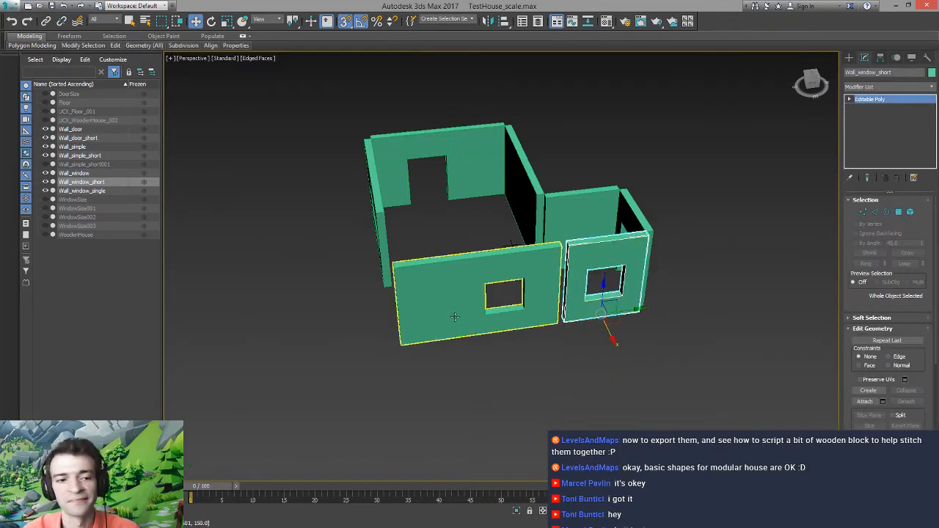
right_click(455, 312)
mouse_move(477, 416)
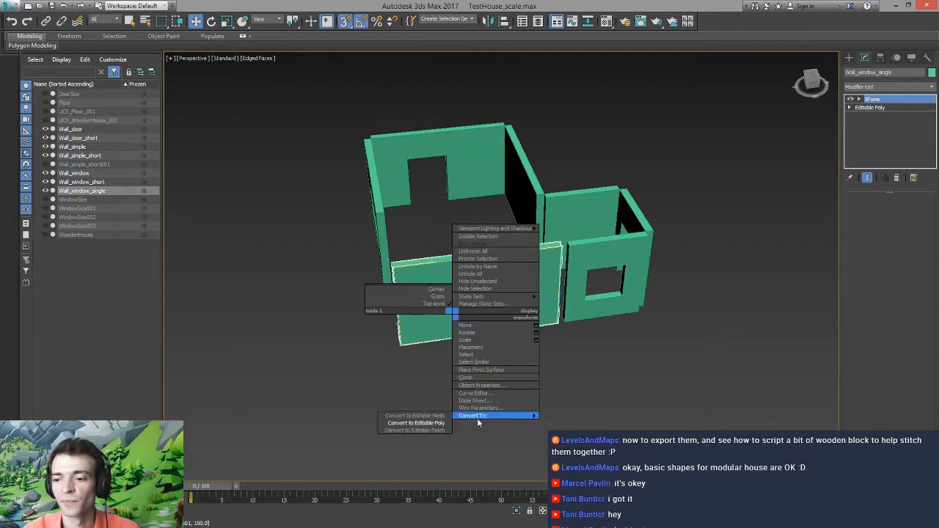
left_click(423, 418)
Convert the ProBoolean door wall Wall_door_short to Editable Poly
middle_click_drag(565, 238, 592, 366, "alt")
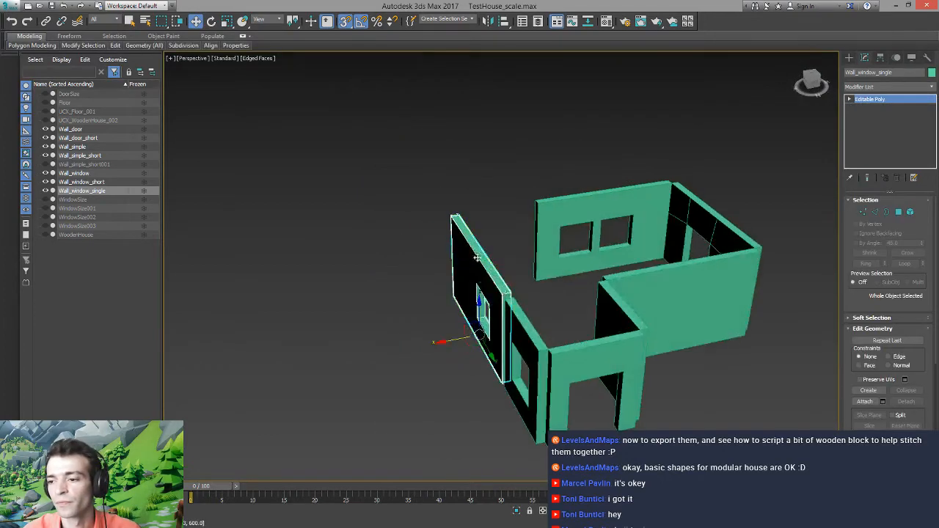
left_click(587, 366)
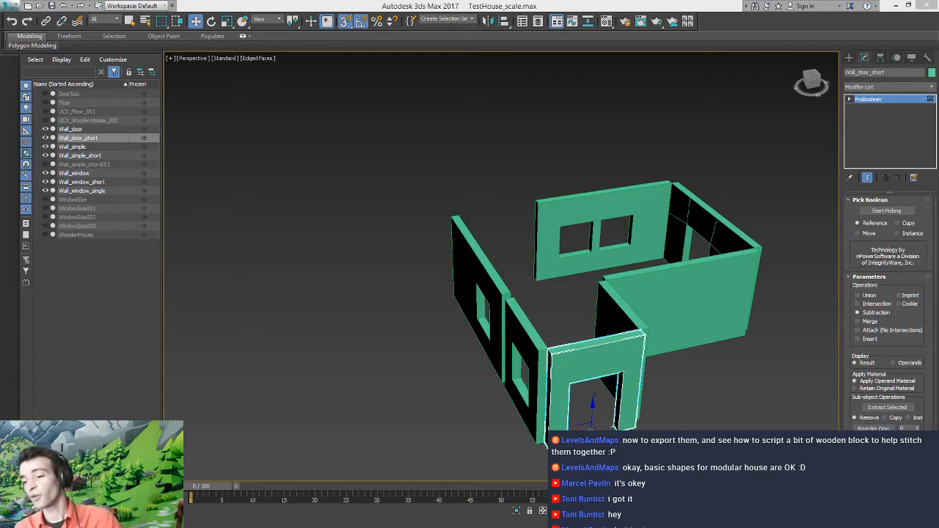
right_click(579, 359)
left_click(526, 464)
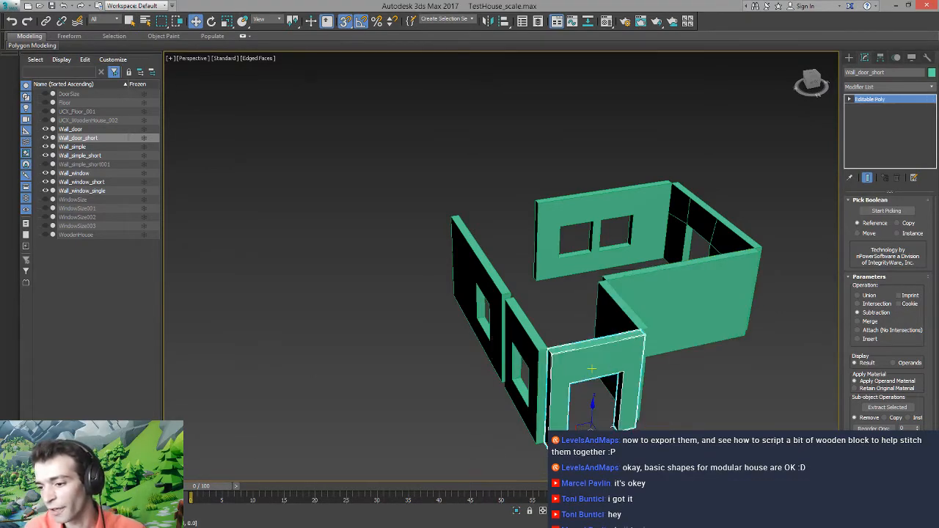
Reset the transform of Wall_door_short with Reset XForm and convert the wall back to Editable Poly
left_click(927, 57)
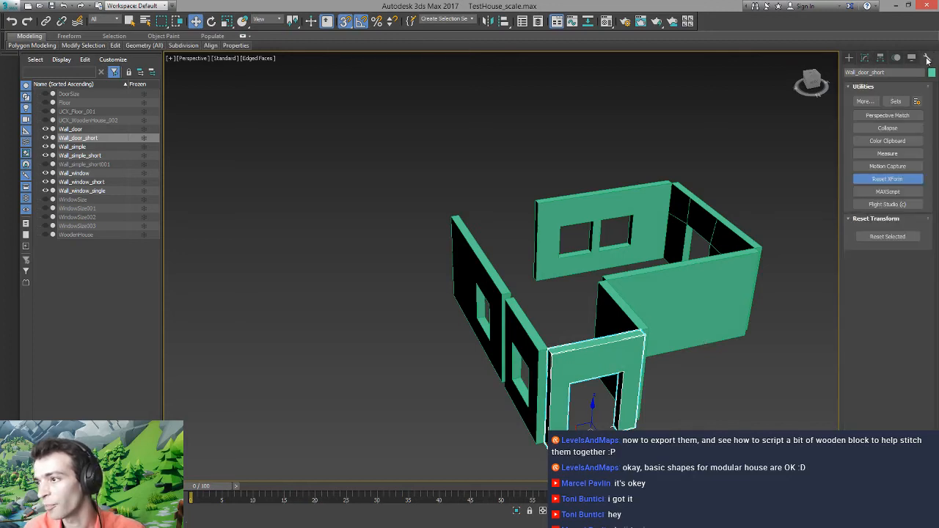
left_click(877, 236)
left_click(866, 58)
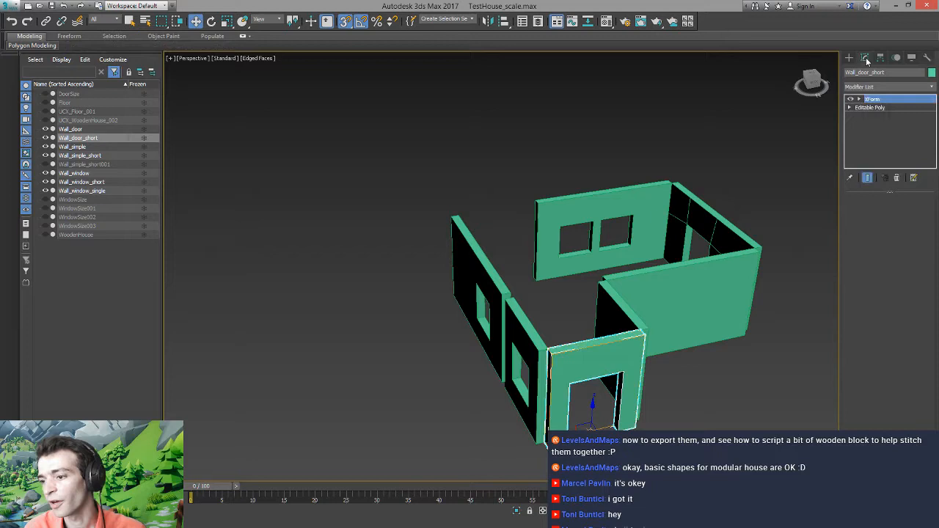
right_click(594, 353)
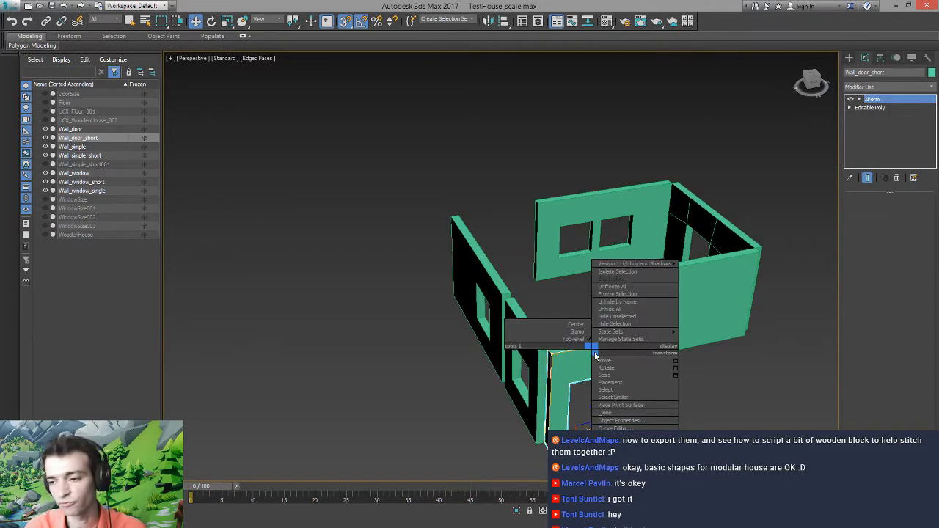
mouse_move(615, 451)
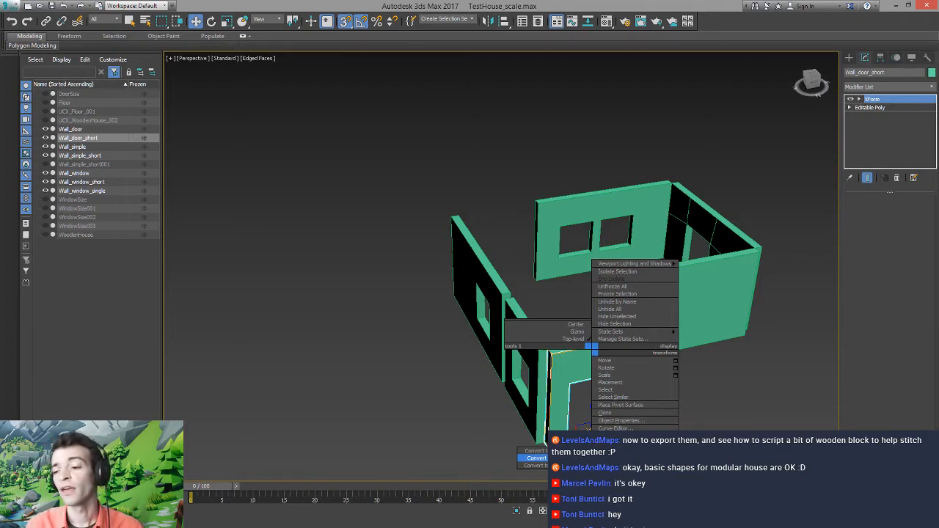
left_click(535, 458)
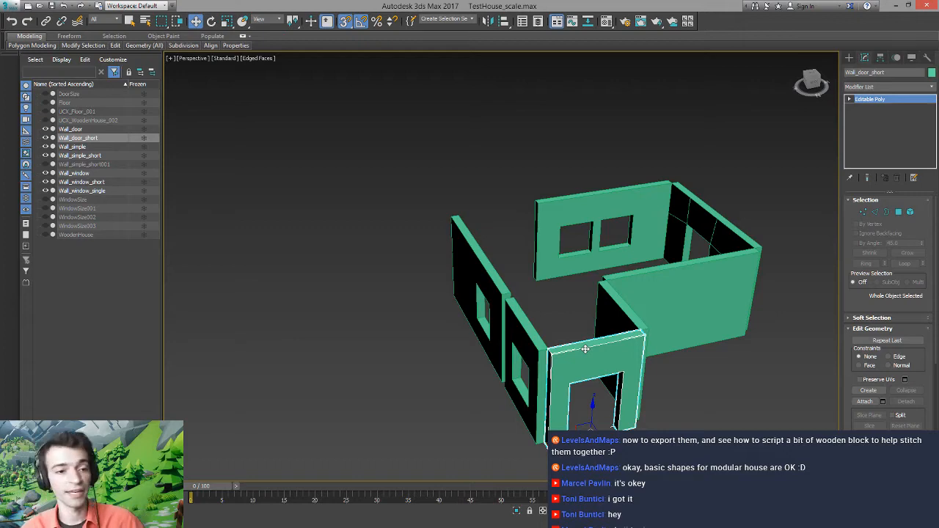
Convert the short plain box wall Wall_simple_short to Editable Poly
left_click(627, 316)
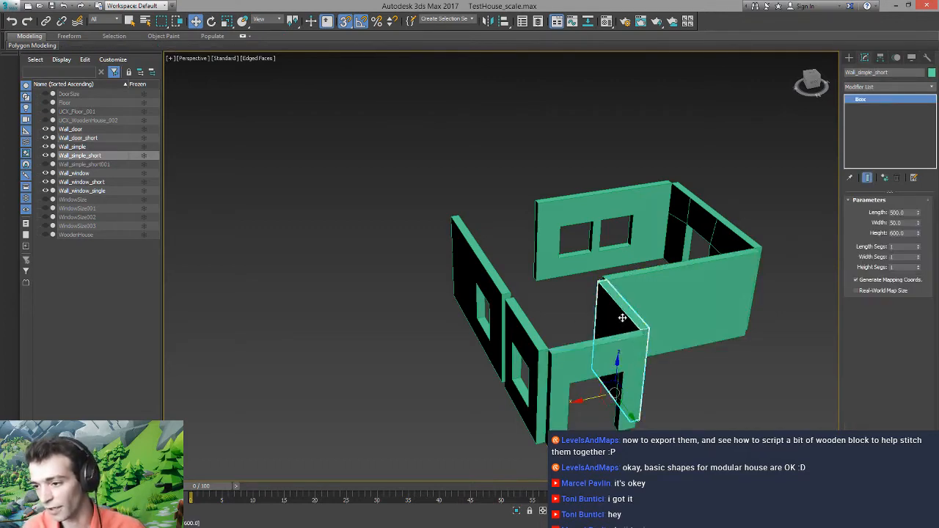
middle_click_drag(619, 318, 562, 323, "alt")
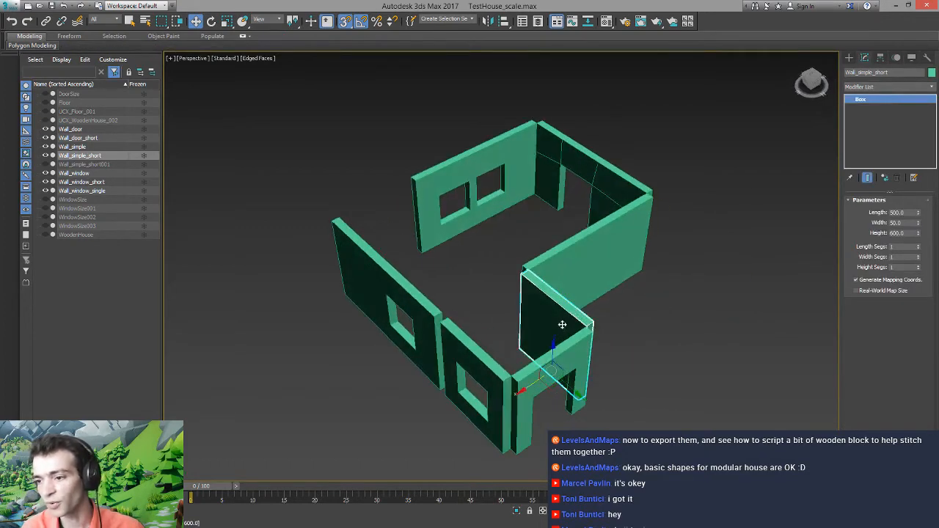
right_click(563, 323)
mouse_move(591, 420)
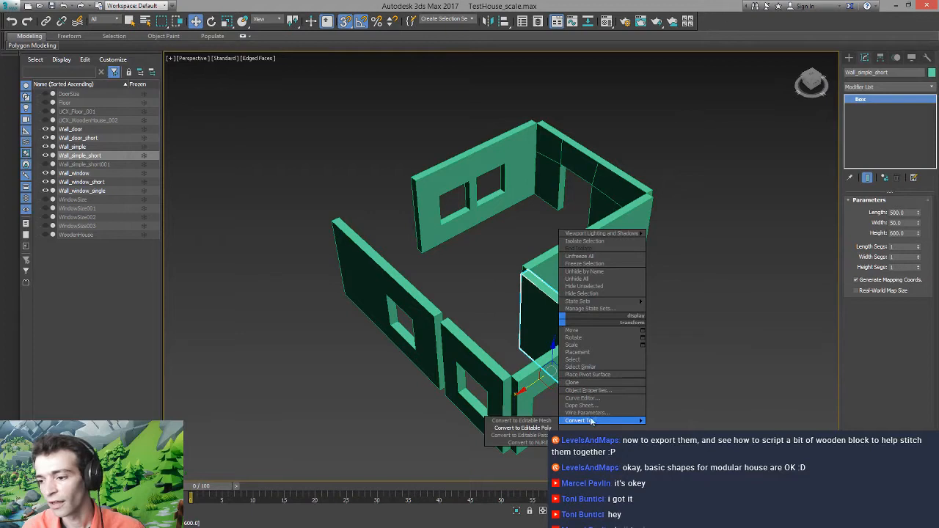
left_click(523, 429)
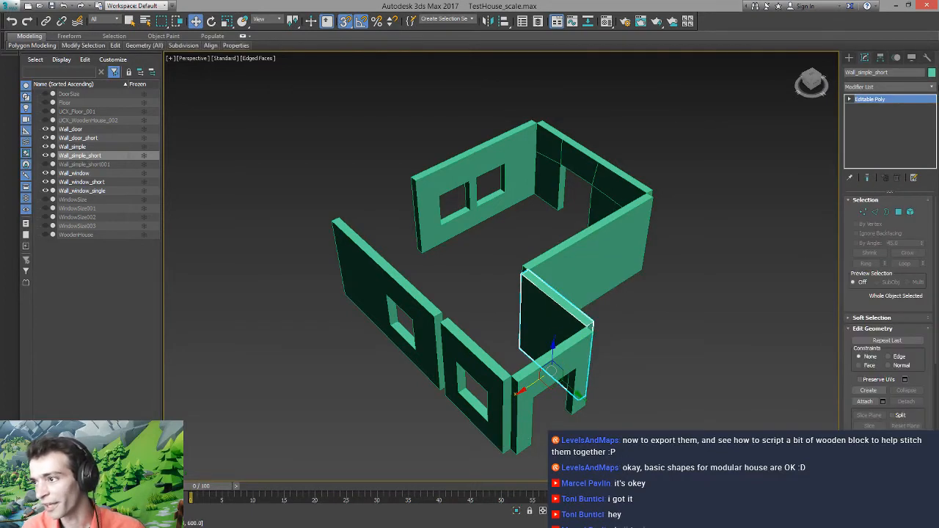
Reset the transform of Wall_simple_short with Reset XForm and collapse the result to Editable Poly
left_click(926, 58)
left_click(888, 179)
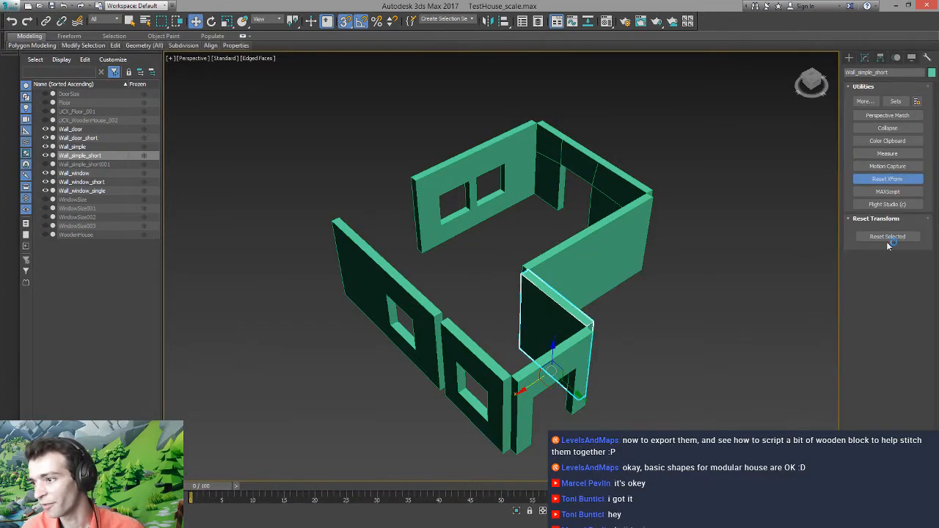
left_click(888, 237)
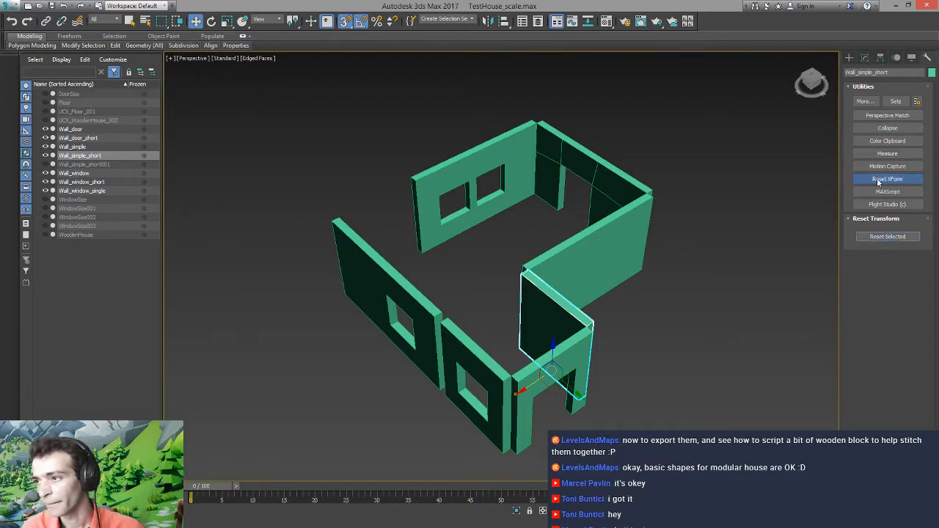
left_click(866, 59)
right_click(555, 309)
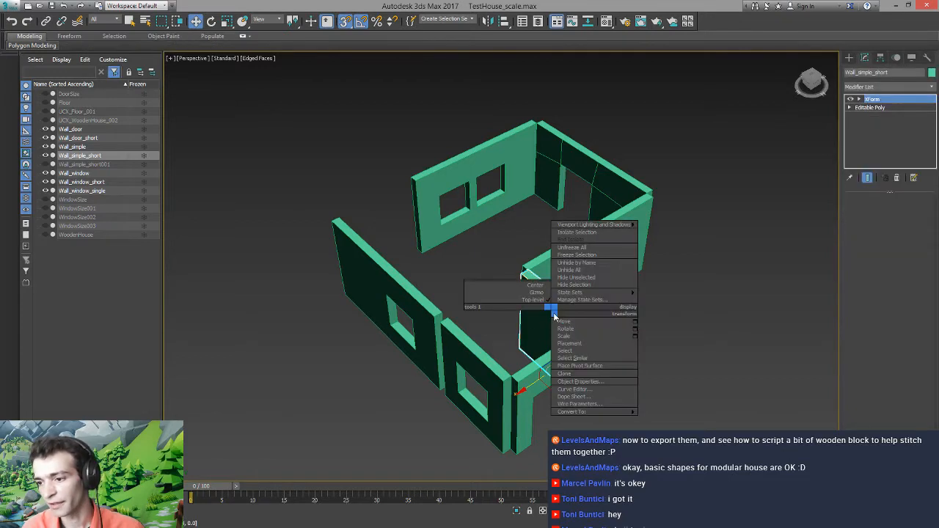
mouse_move(598, 414)
left_click(509, 419)
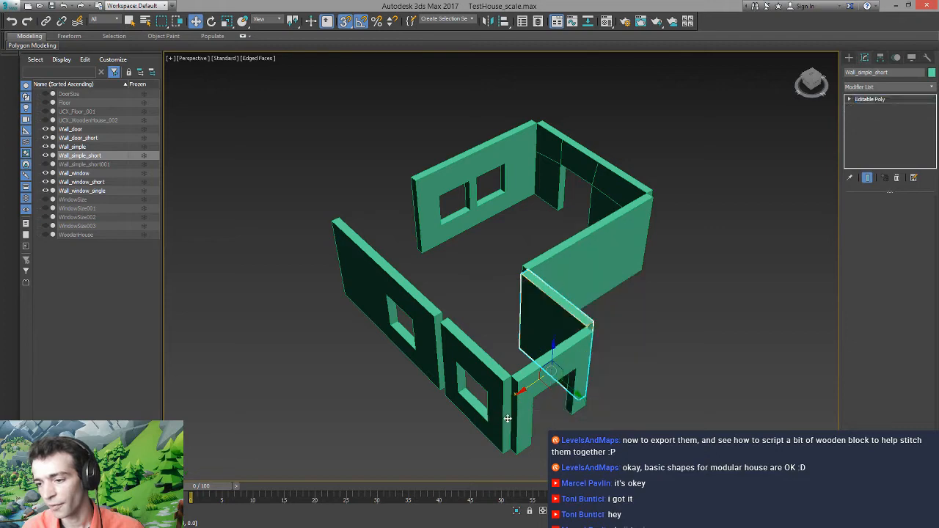
Apply Reset XForm to the long plain box wall Wall_simple and convert it to Editable Poly
middle_click_drag(576, 274, 688, 298, "alt")
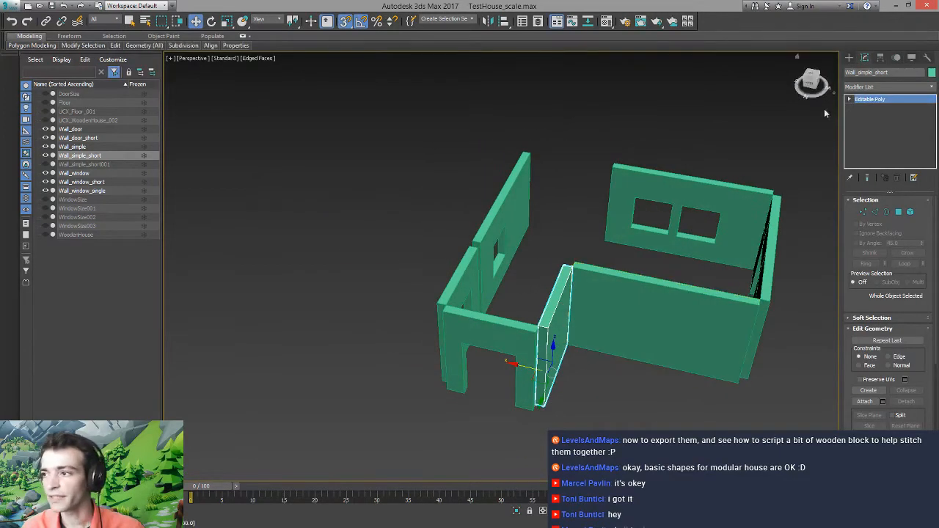
left_click(689, 298)
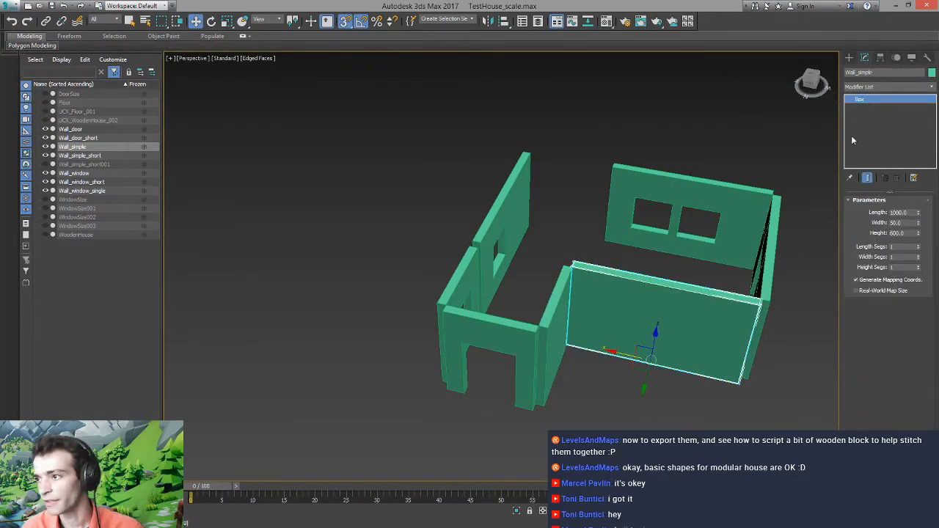
left_click(927, 58)
left_click(888, 236)
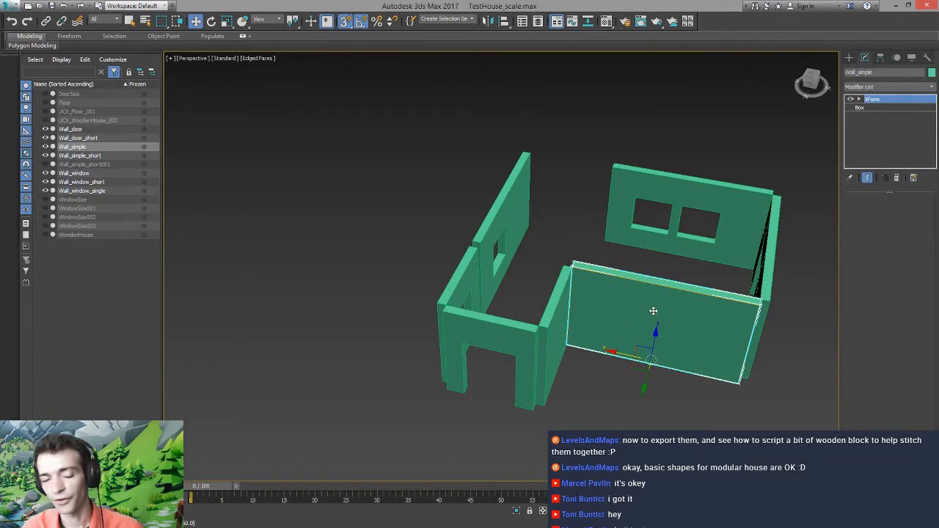
scroll(631, 331, "up", 5)
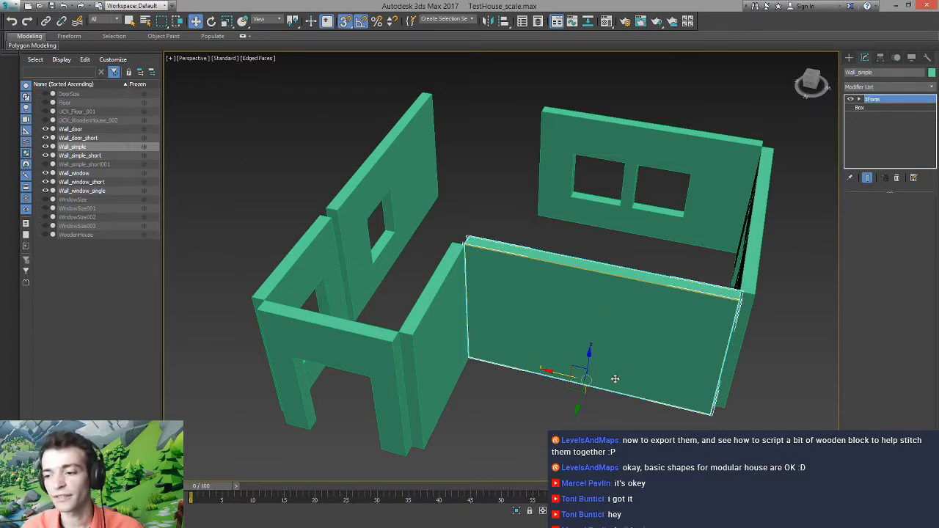
right_click(629, 355)
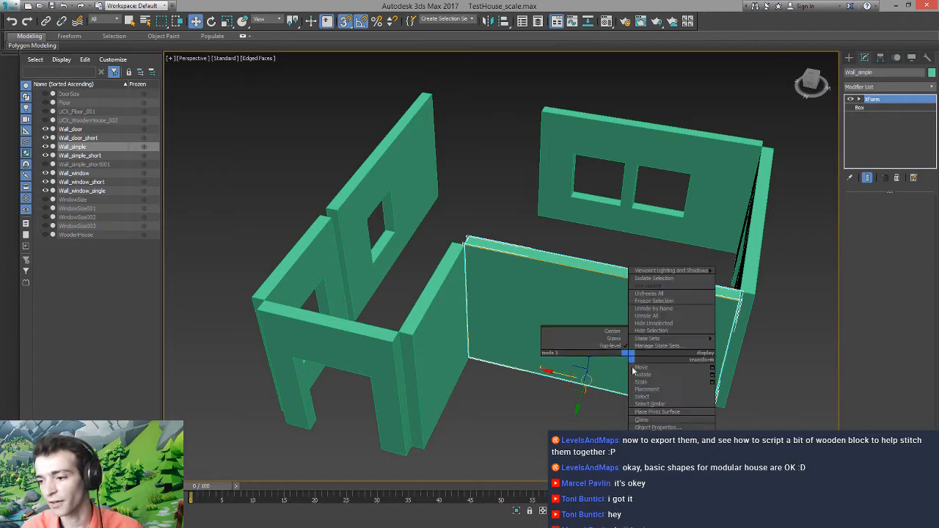
left_click(741, 466)
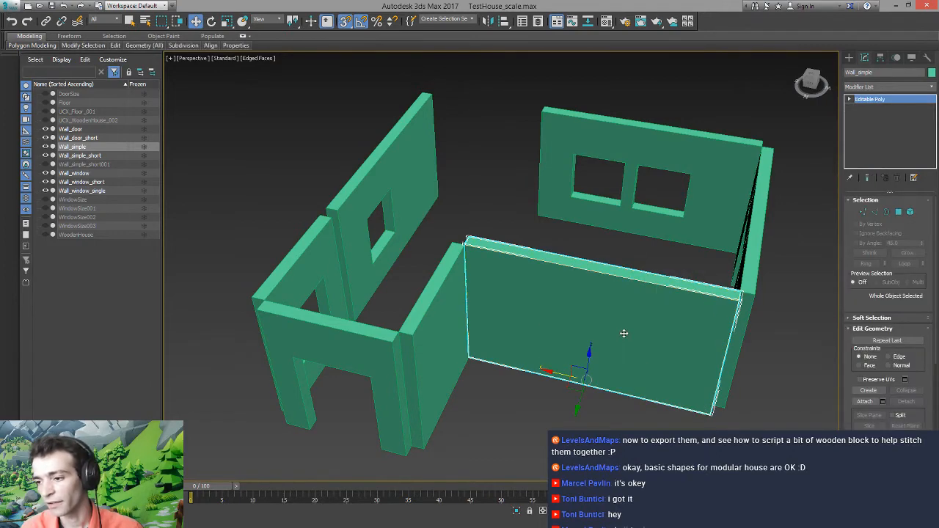
Inspect the pivot position and axis orientation of the long door wall Wall_door using Affect Pivot Only
middle_click_drag(650, 336, 518, 287)
middle_click_drag(566, 312, 501, 320, "alt")
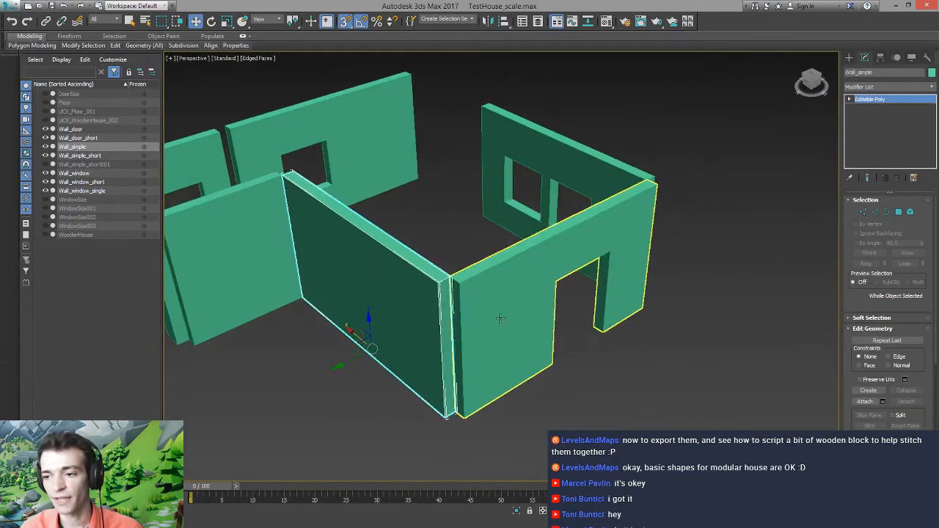
left_click(501, 319)
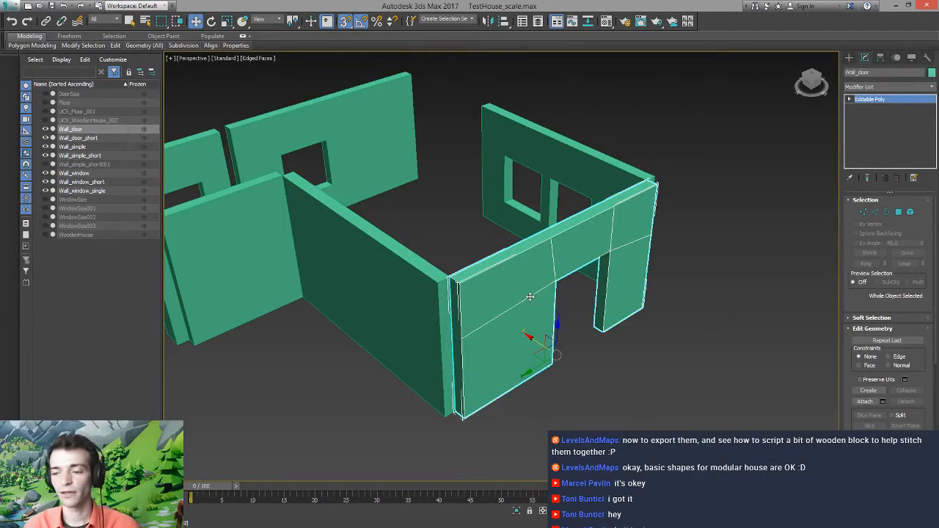
left_click(880, 59)
left_click(886, 125)
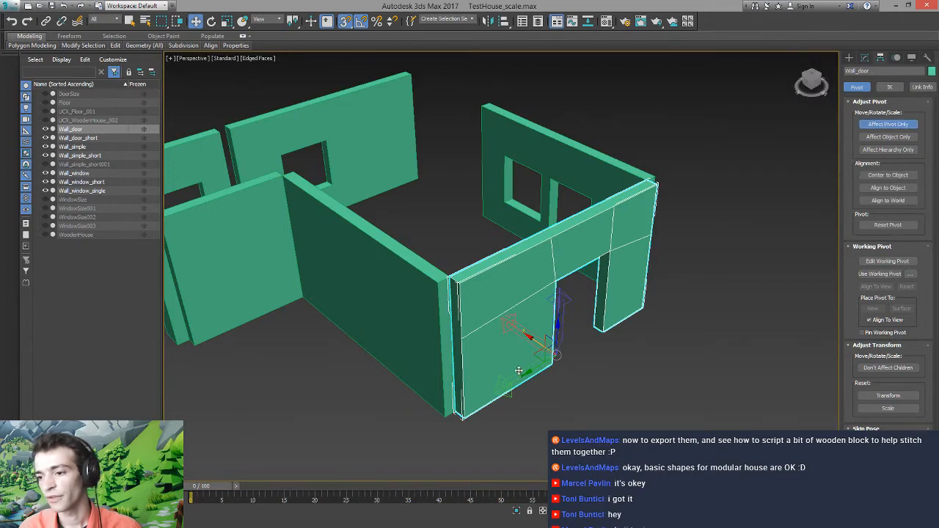
left_click(881, 124)
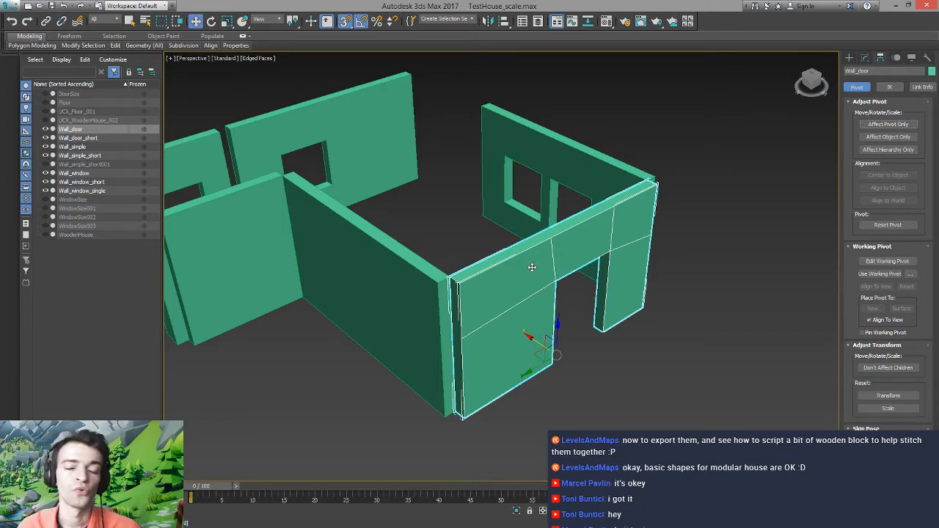
Rotate Wall_door a quarter turn about its vertical axis and check its pivot orientation with Affect Pivot Only
key("e")
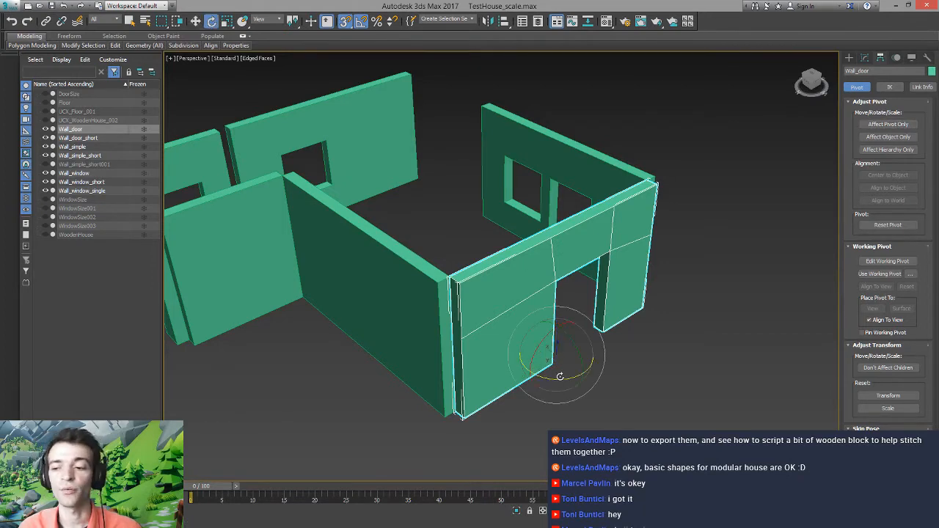
left_click_drag(564, 380, 516, 381)
left_click(558, 418)
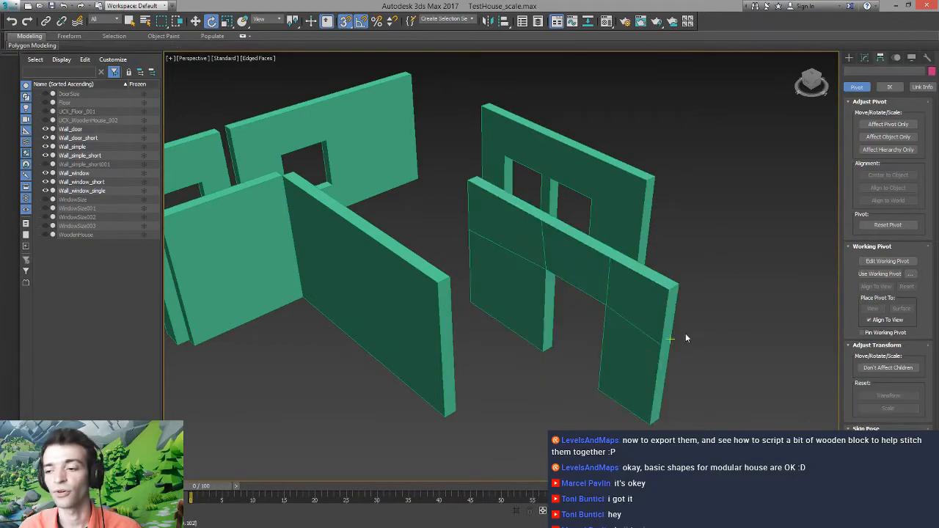
left_click(666, 285)
left_click(884, 124)
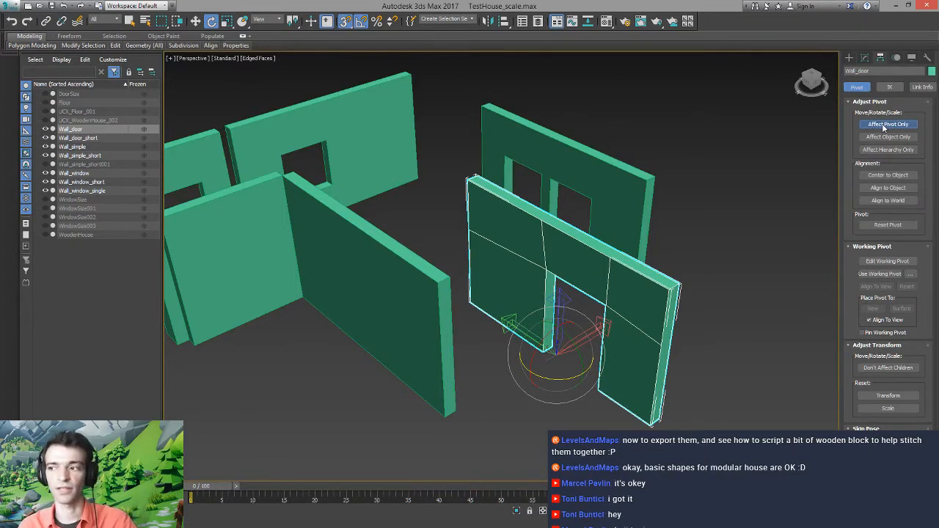
left_click(885, 125)
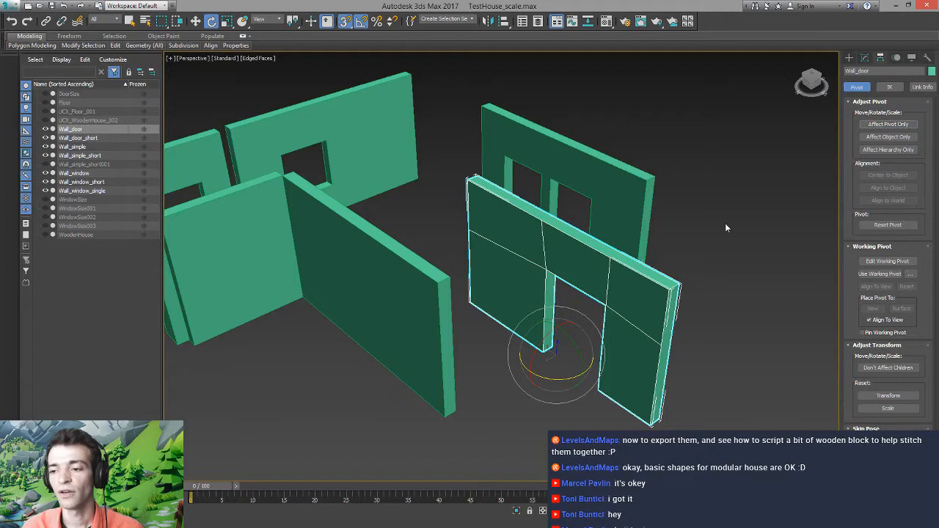
Switch the move tool's reference coordinate system to Local for the long door wall Wall_door
left_click(714, 323)
left_click(614, 296)
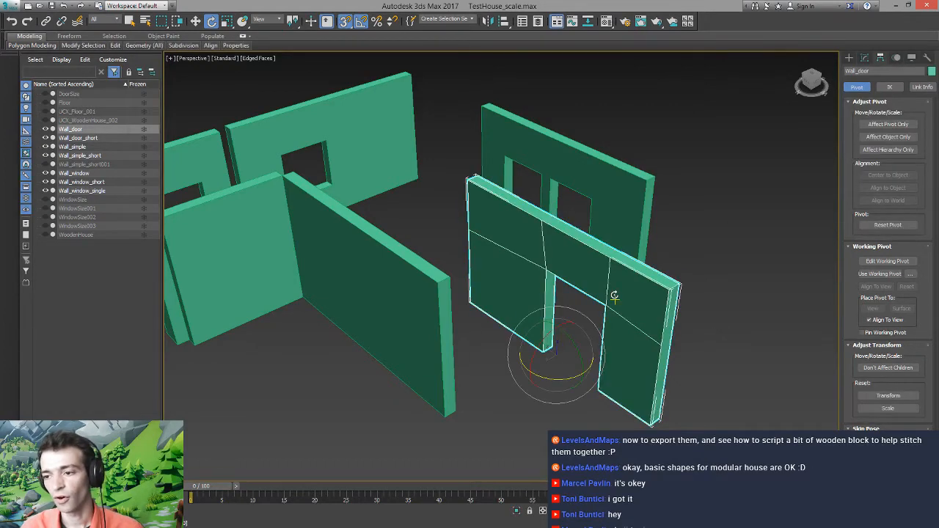
key("2")
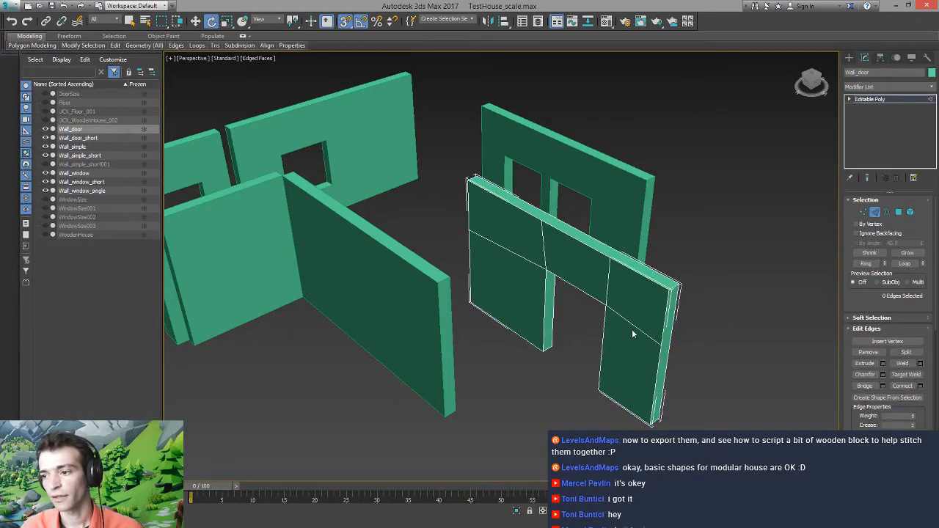
left_click(875, 98)
key("w")
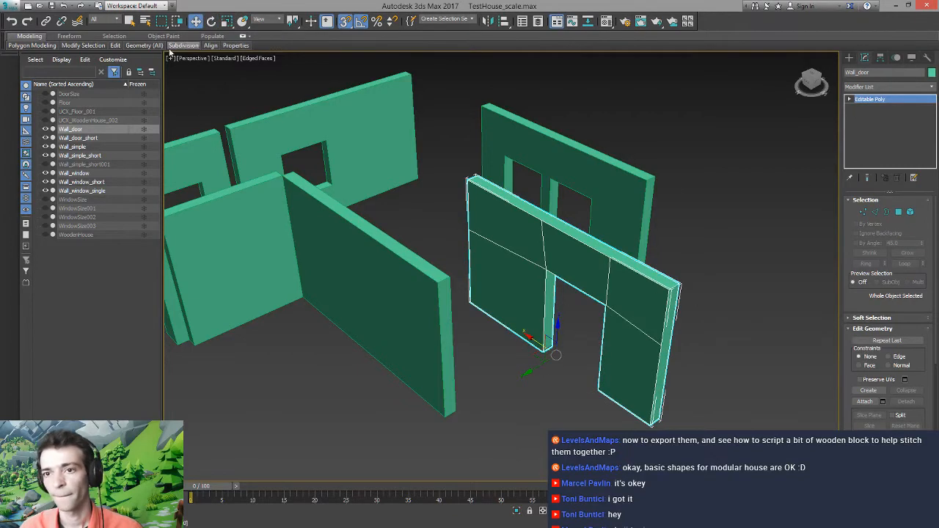
left_click(271, 19)
left_click(258, 54)
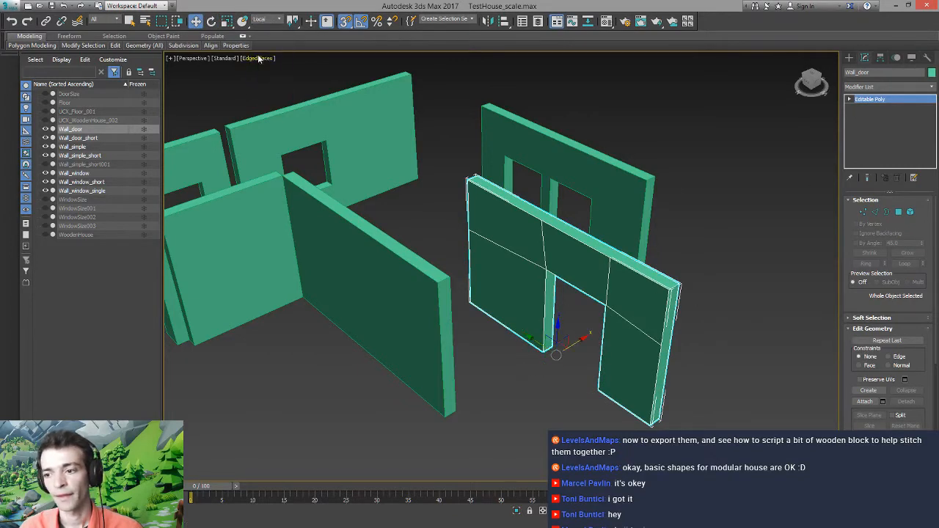
Reset the transform of the rotated Wall_door with Reset XForm
left_click(927, 58)
left_click(888, 179)
left_click(878, 238)
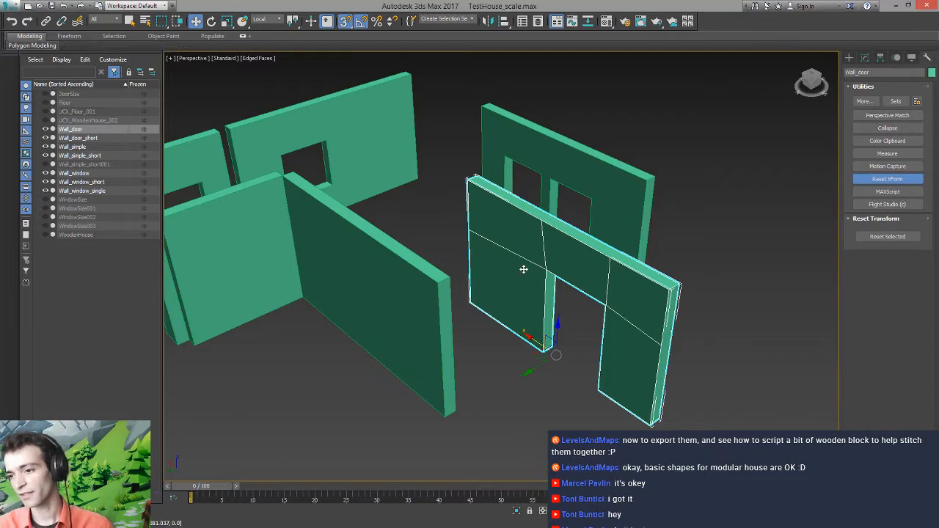
Rotate Wall_door a quarter turn about its vertical axis, back across the open end between the side walls
key("e")
left_click_drag(549, 381, 595, 379)
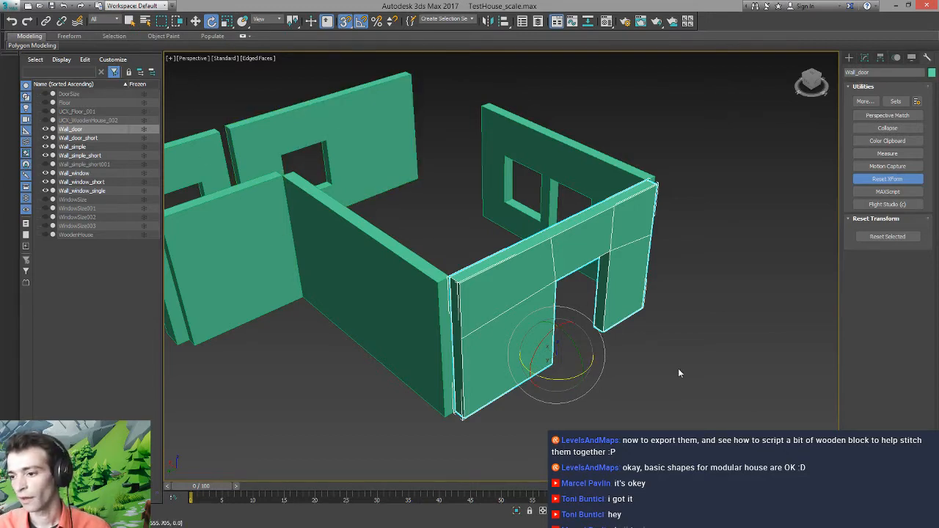
key("w")
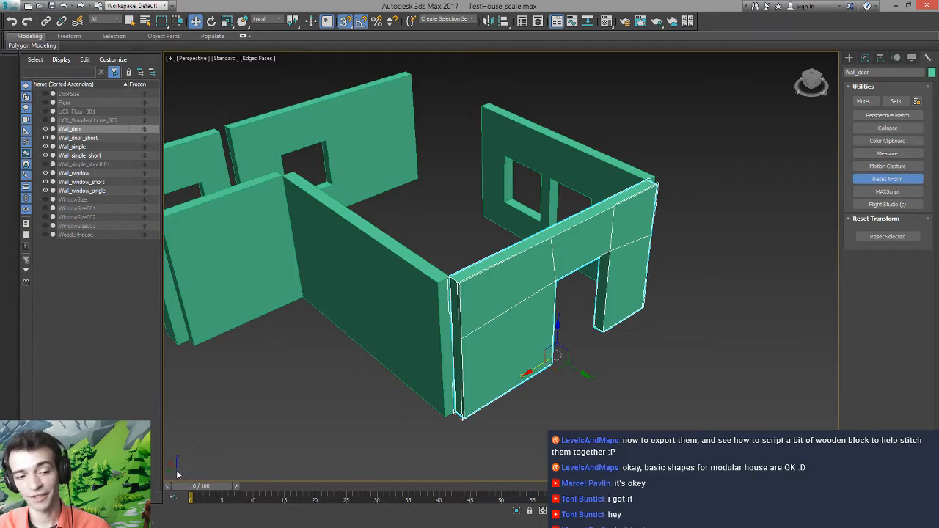
Apply Reset XForm to Wall_door in its restored orientation and convert it to Editable Poly
left_click(873, 239)
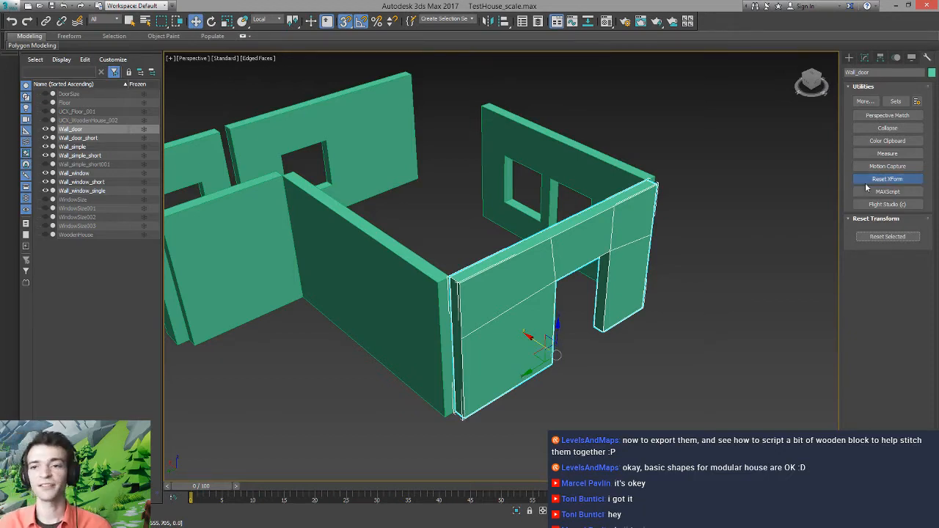
right_click(527, 309)
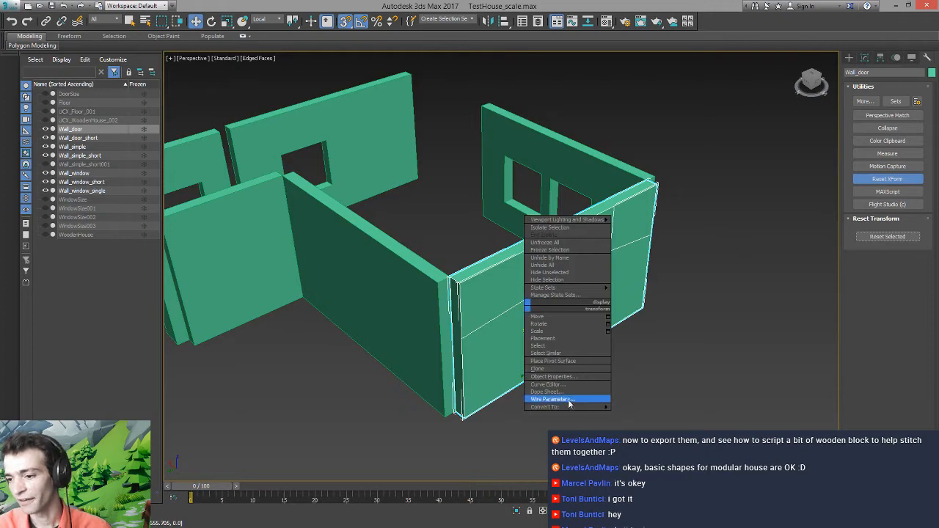
mouse_move(558, 406)
left_click(502, 415)
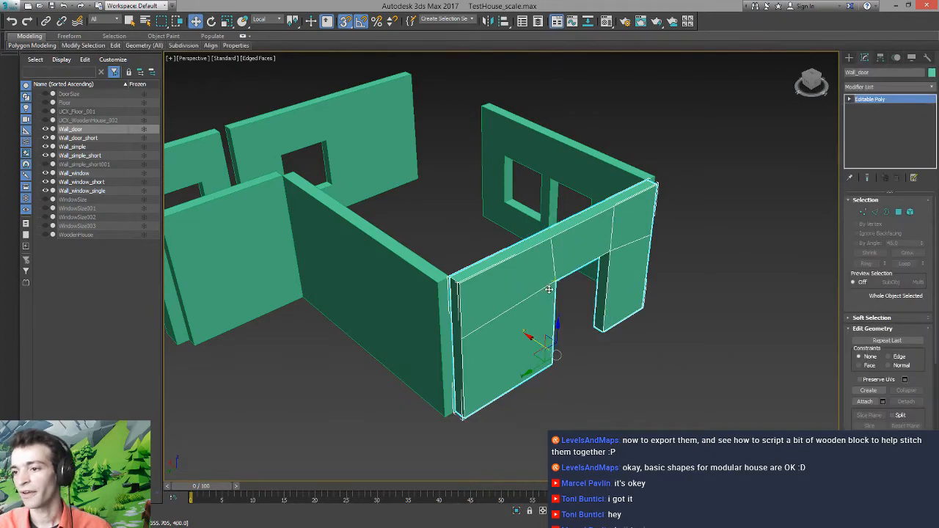
Reset the transform of the long two-window wall Wall_window with Reset XForm and convert it to Editable Poly
middle_click_drag(549, 289, 587, 268, "alt")
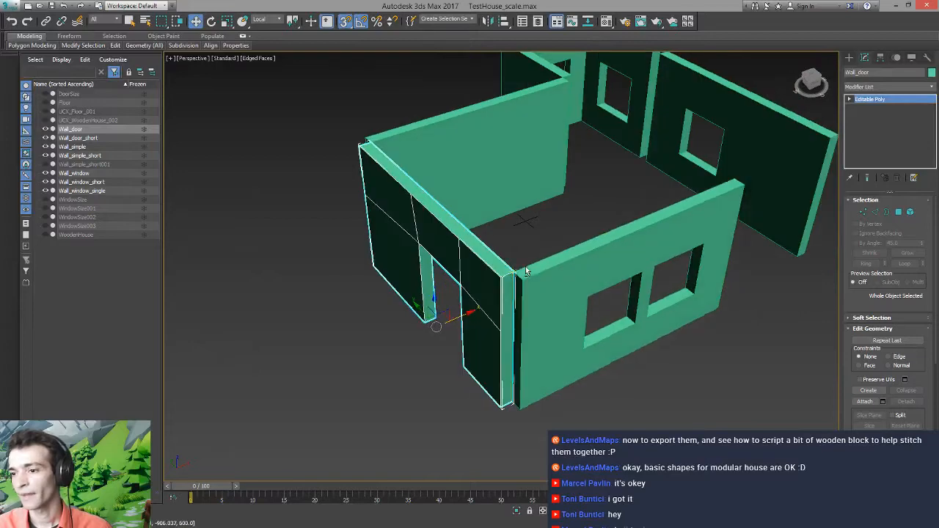
left_click(576, 271)
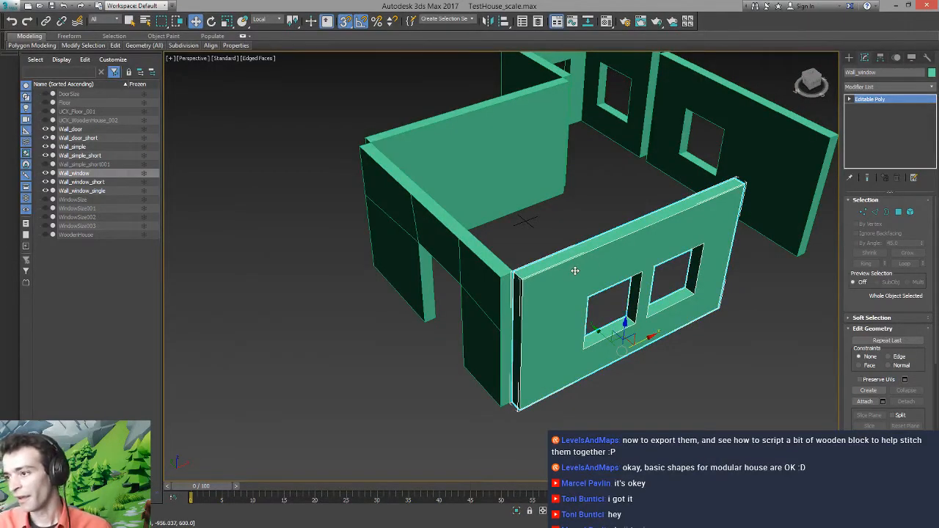
left_click(929, 57)
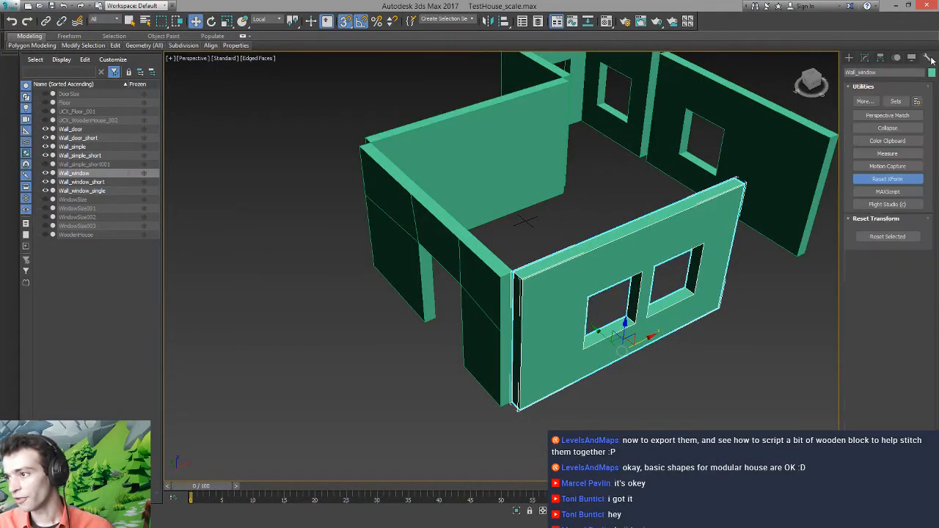
left_click(882, 238)
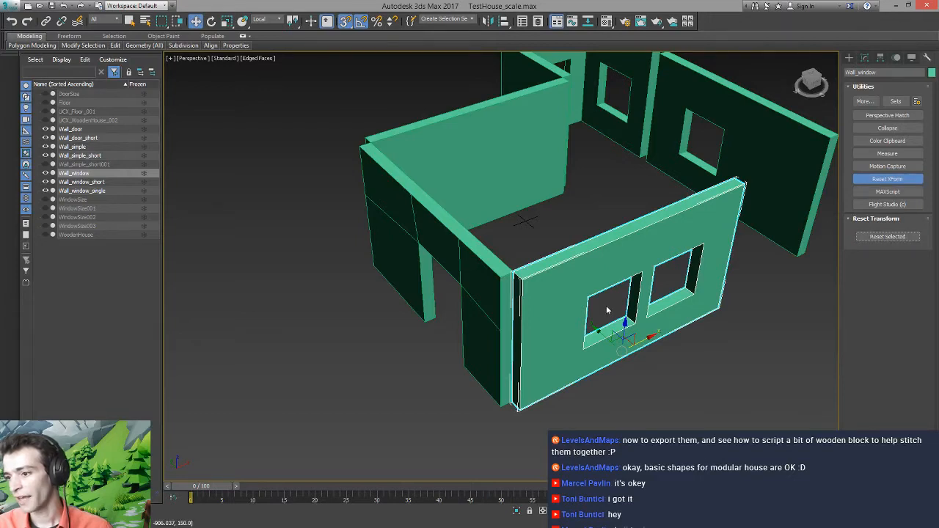
right_click(643, 250)
mouse_move(655, 352)
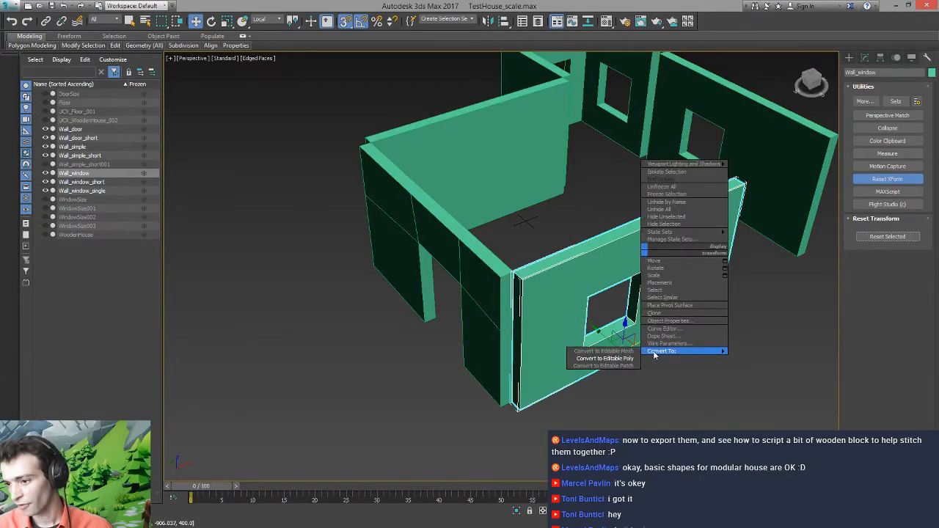
left_click(605, 358)
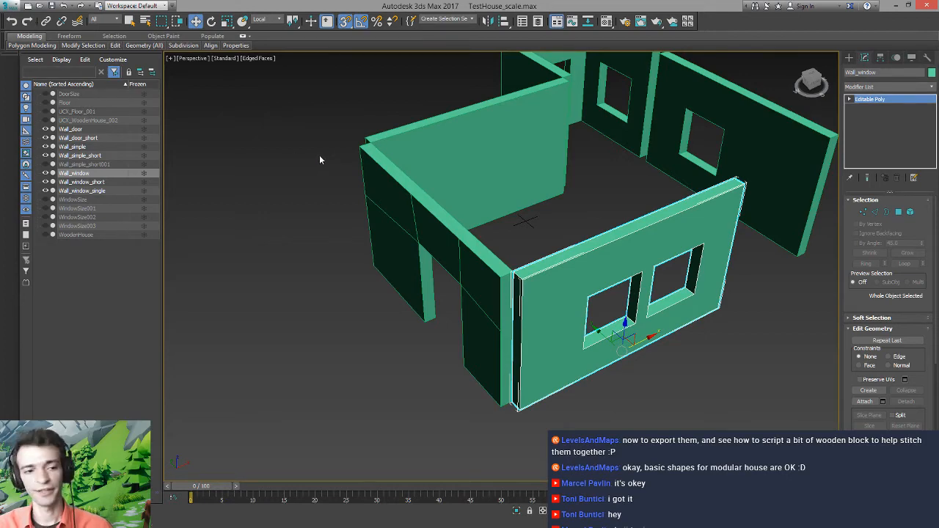
Start an Export Selected of Wall_window in Autodesk FBX format and bring up the recently used destination folders
mouse_move(316, 146)
middle_mouse_down("alt")
mouse_move(275, 169)
mouse_move(356, 167)
mouse_move(377, 214)
middle_mouse_up("alt")
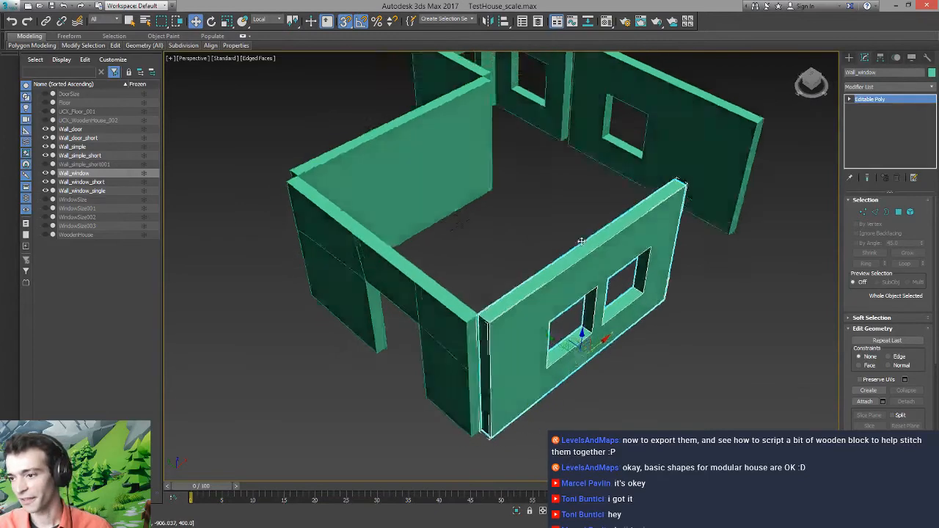
middle_click_drag(581, 242, 574, 234, "alt")
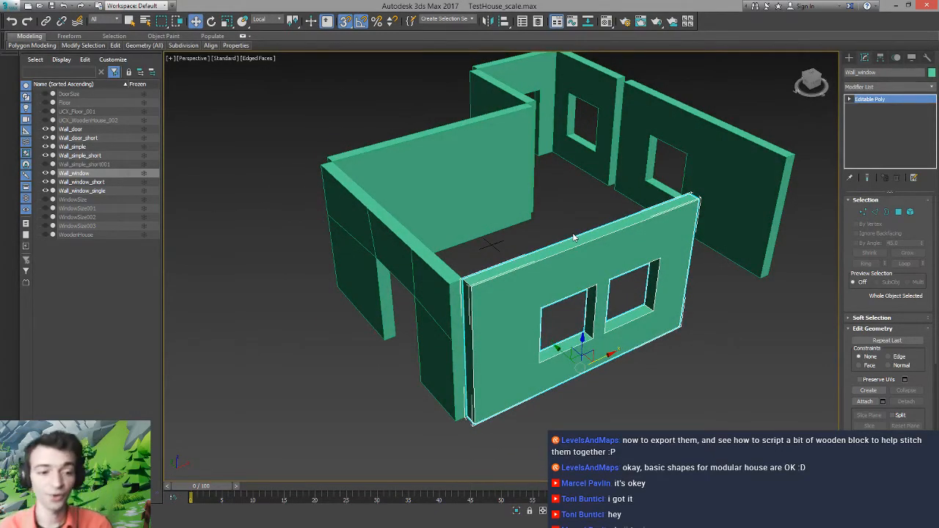
left_click(11, 5)
mouse_move(55, 167)
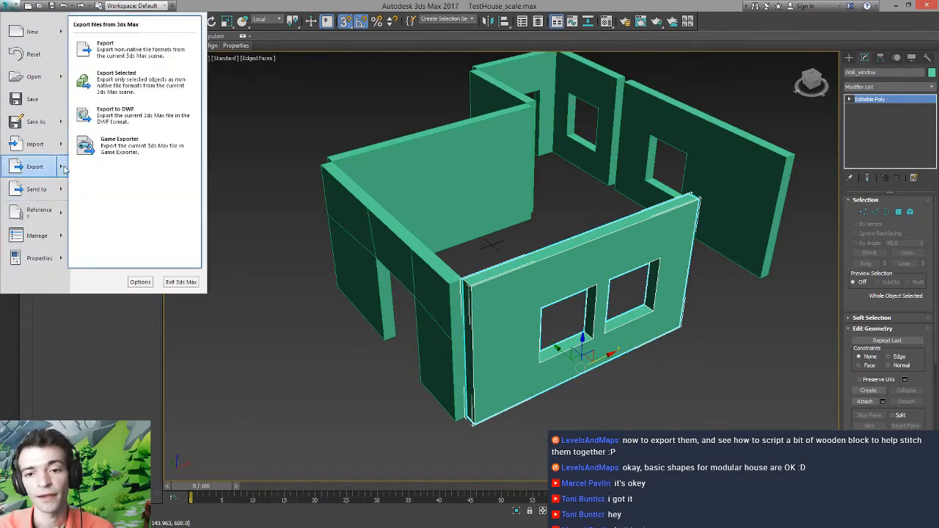
left_click(114, 87)
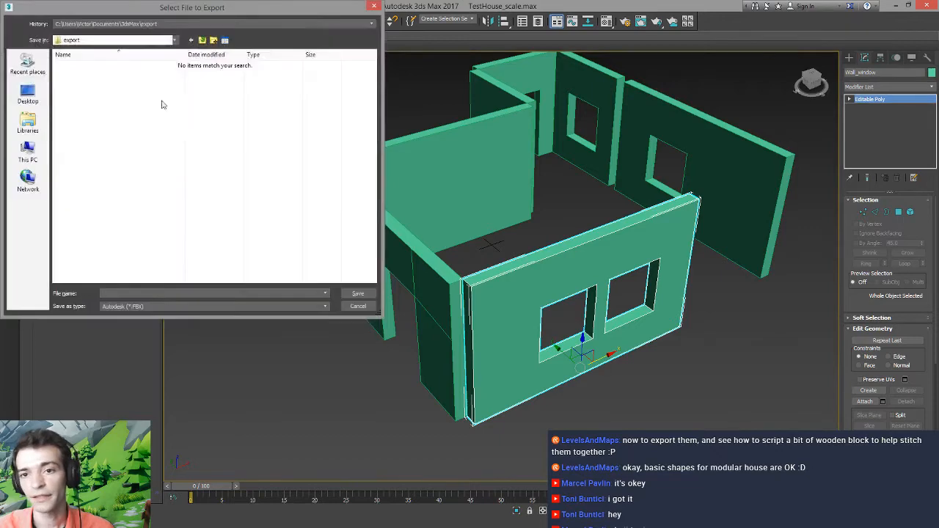
left_click(125, 25)
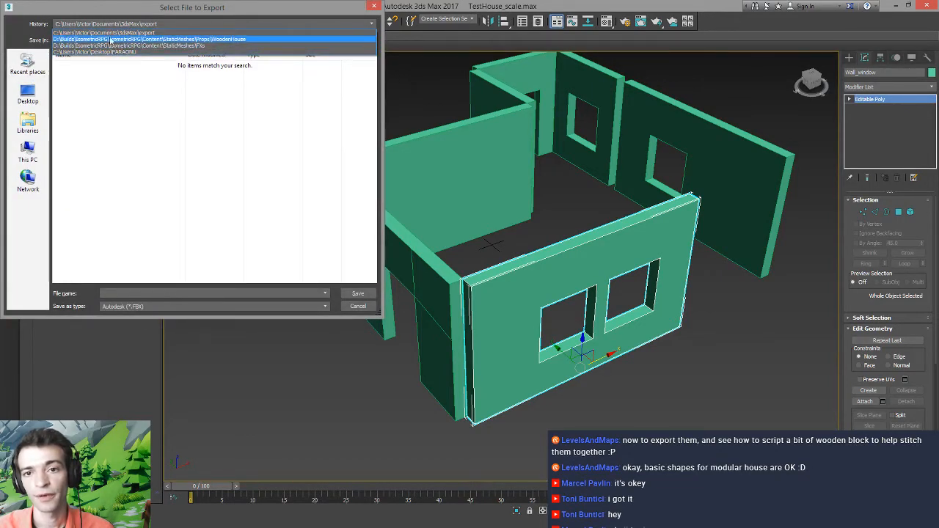
Create a folder named ModularHouse inside the project's StaticMeshes\Props folder and open it as the export location
left_click(109, 40)
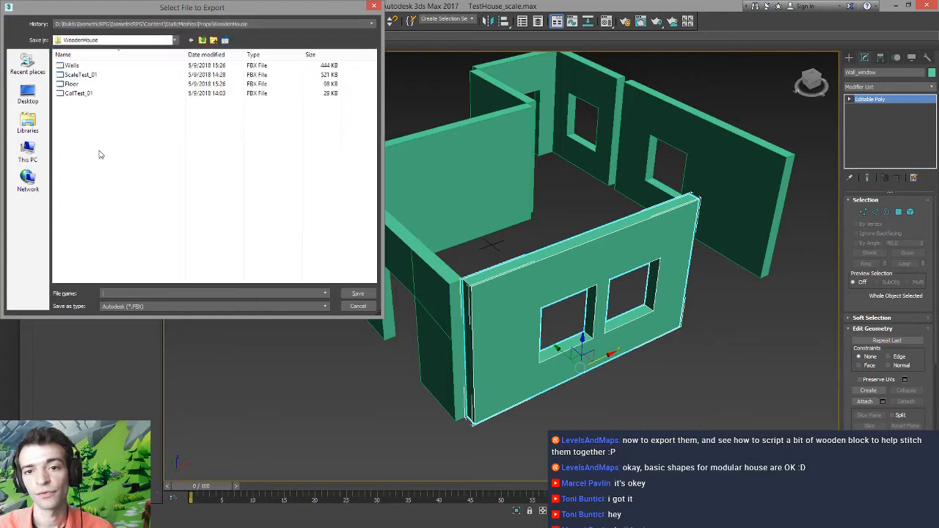
left_click(202, 40)
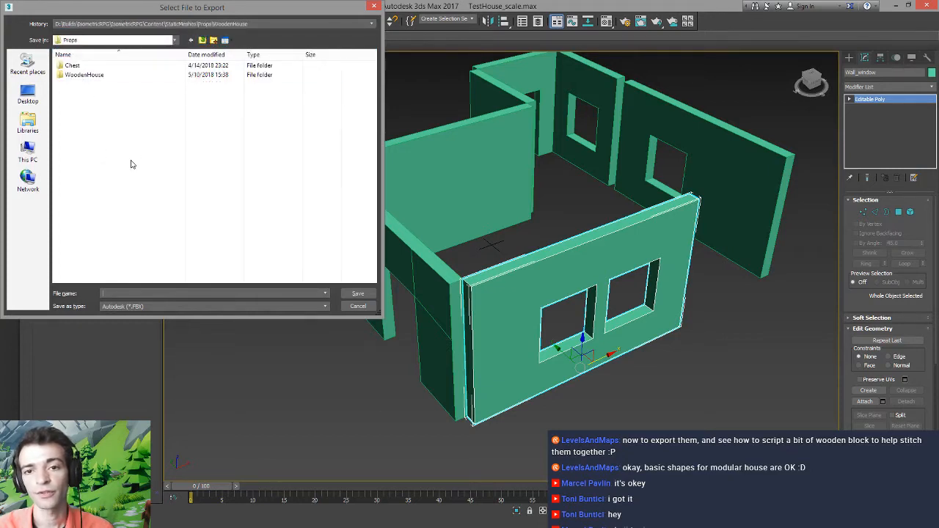
right_click(119, 149)
mouse_move(163, 296)
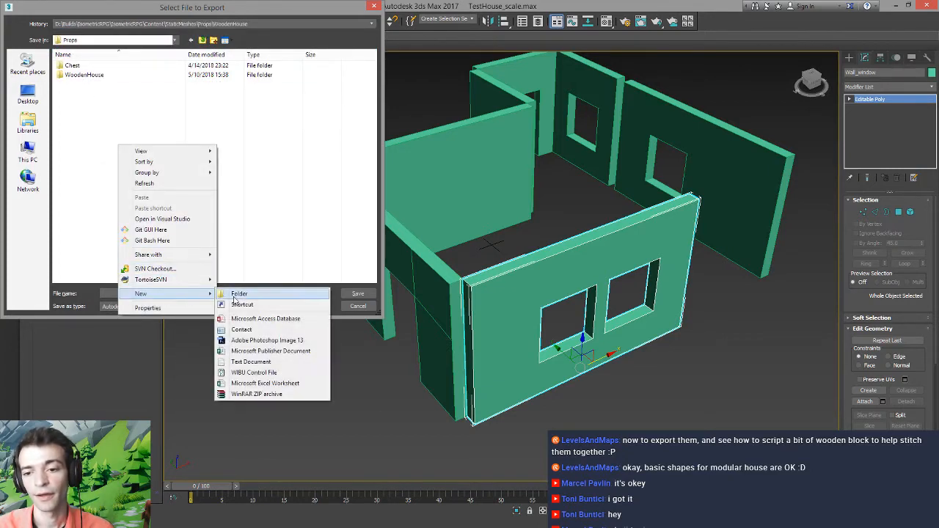
left_click(236, 295)
type("Modu")
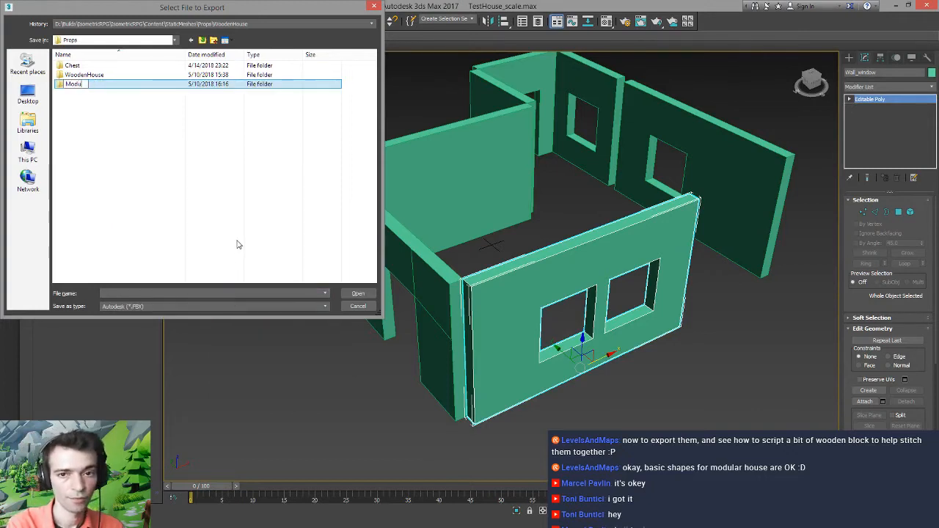
type("larHouse")
key("Return")
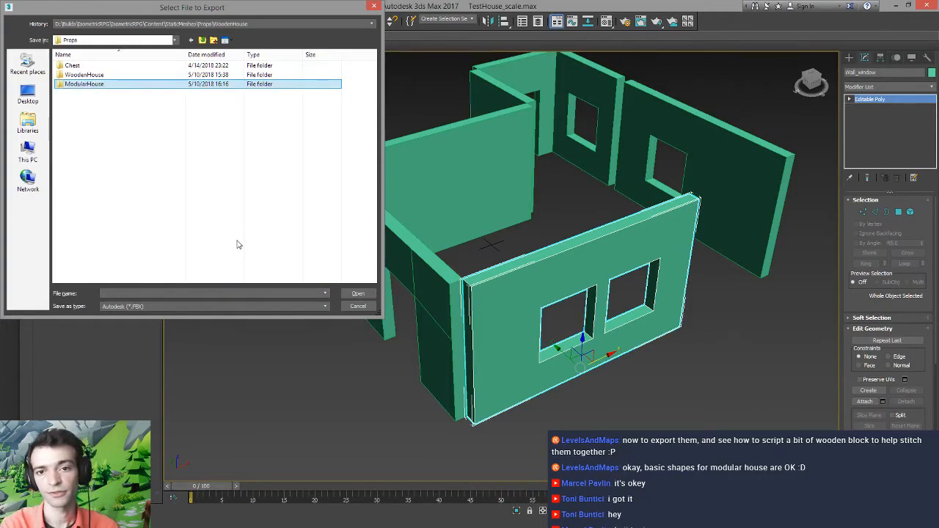
double_click(95, 84)
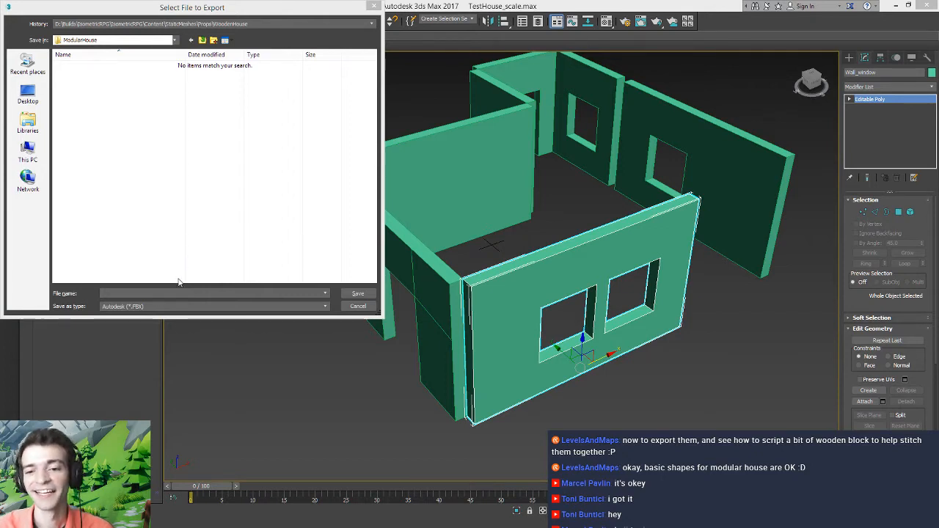
Export the selected wall as an FBX file named Wall_window, keeping the existing FBX export options
left_click(142, 294)
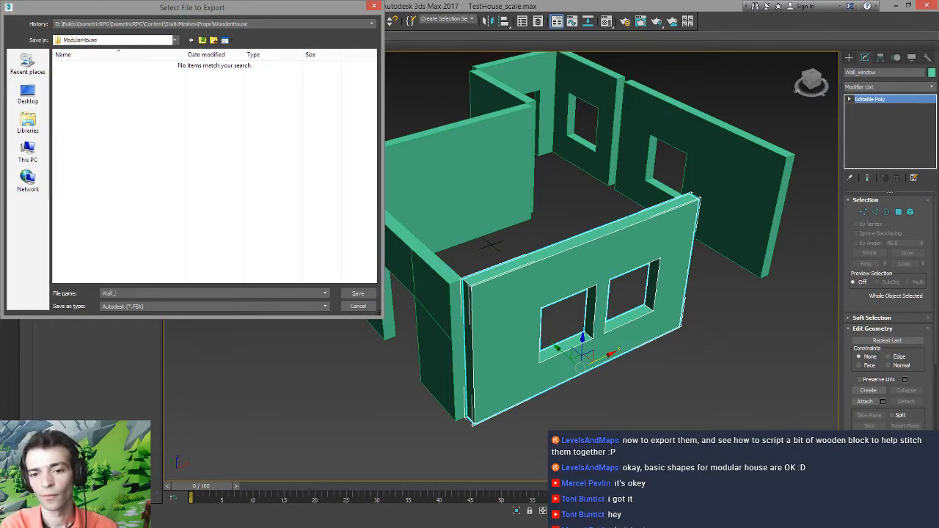
key("BackSpace")
key("BackSpace")
type("window")
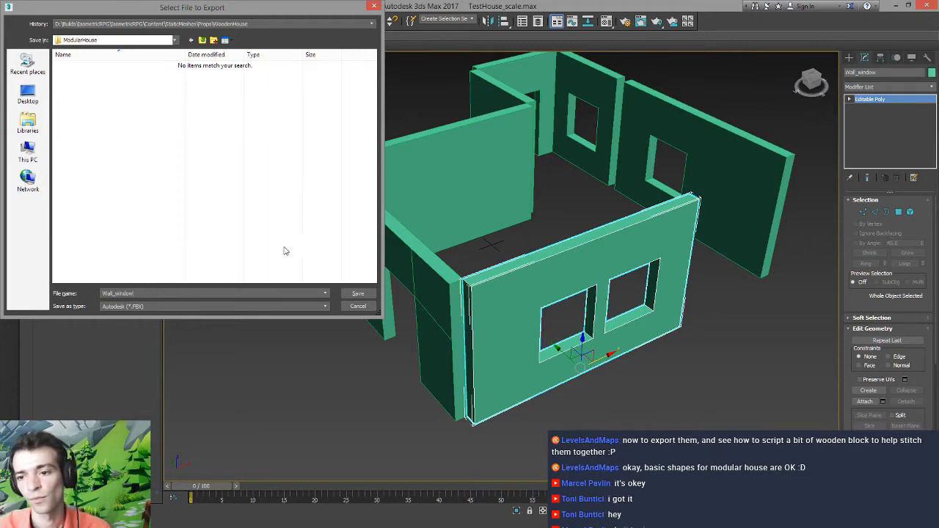
left_click(359, 294)
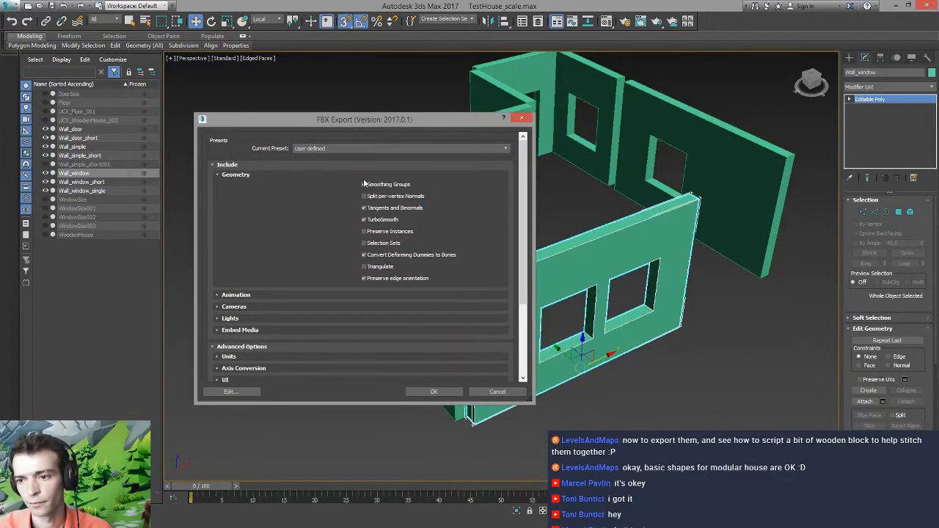
left_click(433, 391)
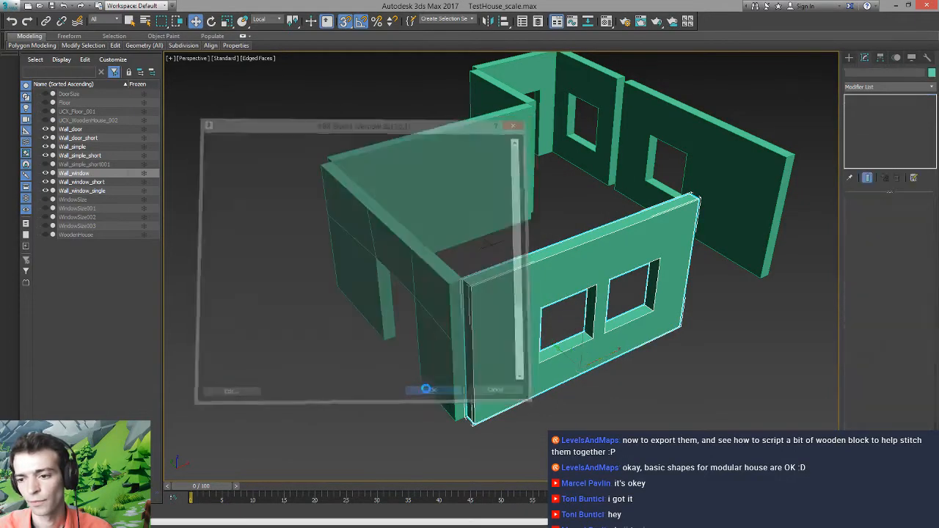
key("q")
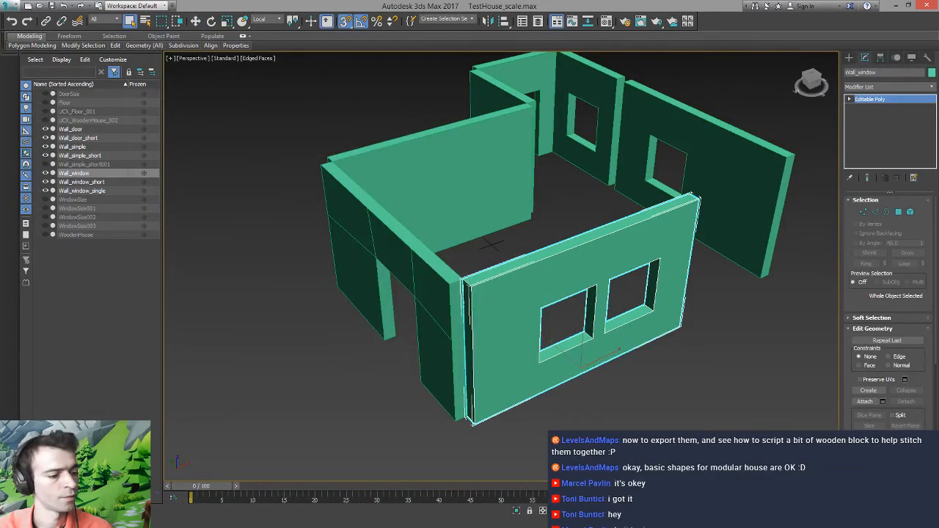
Switch to Unreal Editor, accept importing the changed source file and review the FBX import options for Wall_window
key("alt+Tab")
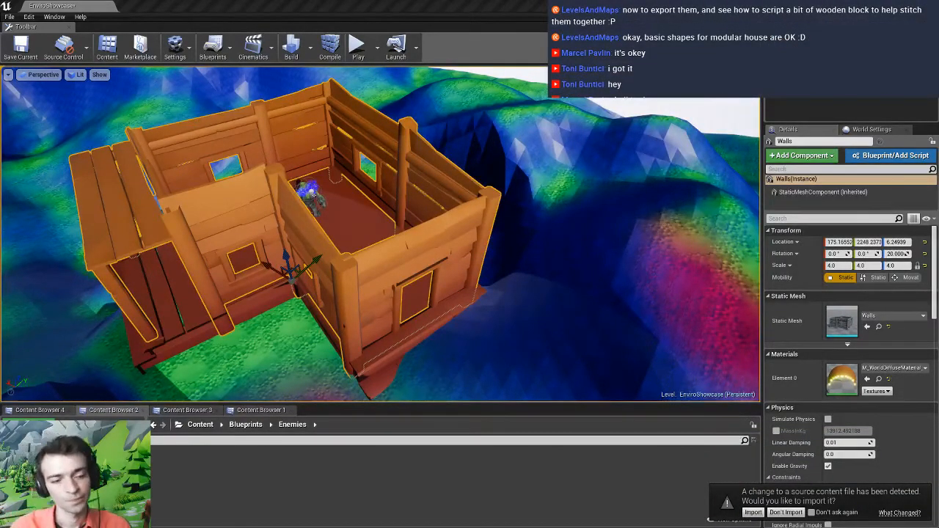
left_click(754, 513)
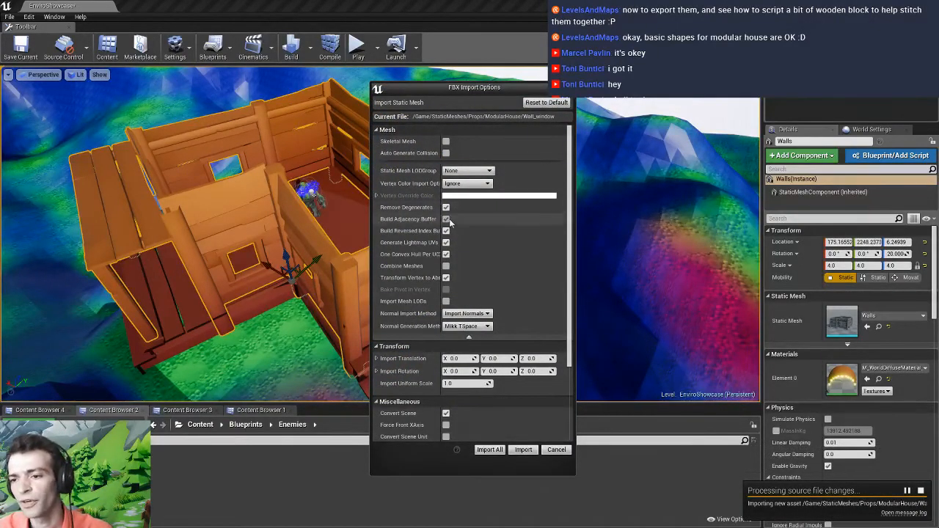
scroll(470, 306, "down", 1)
scroll(469, 306, "down", 2)
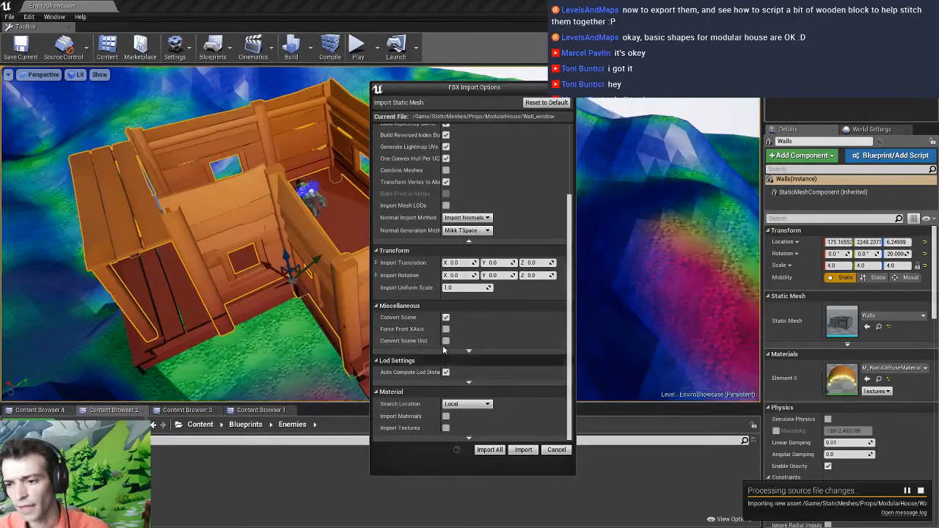
scroll(455, 309, "up", 1)
scroll(455, 307, "up", 3)
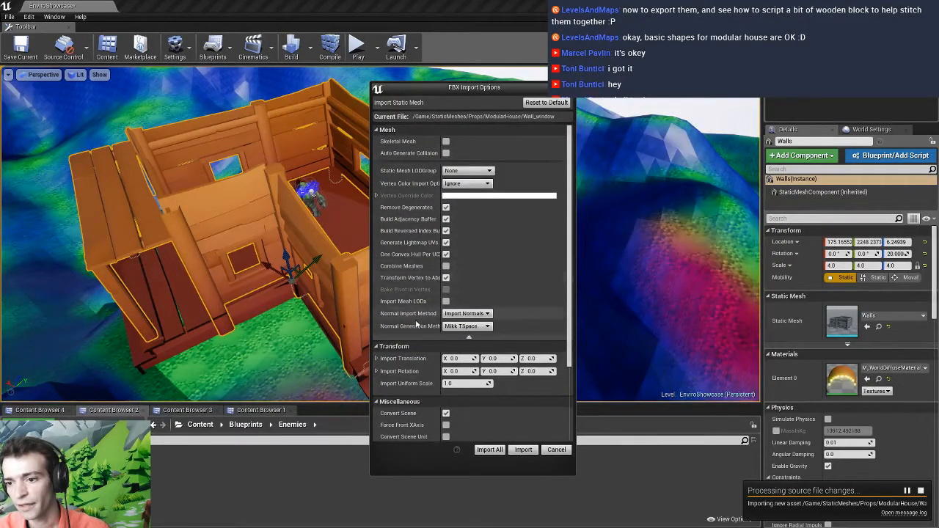
scroll(467, 333, "down", 4)
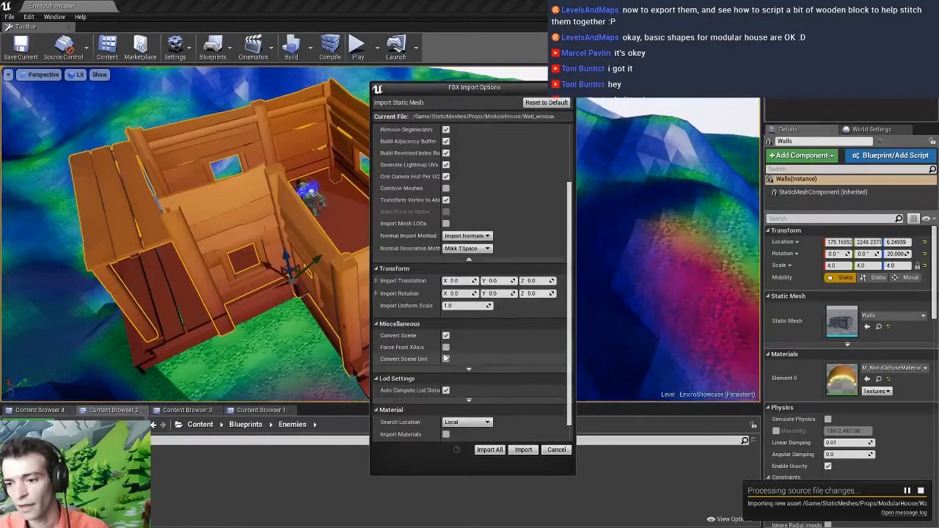
scroll(449, 389, "down", 1)
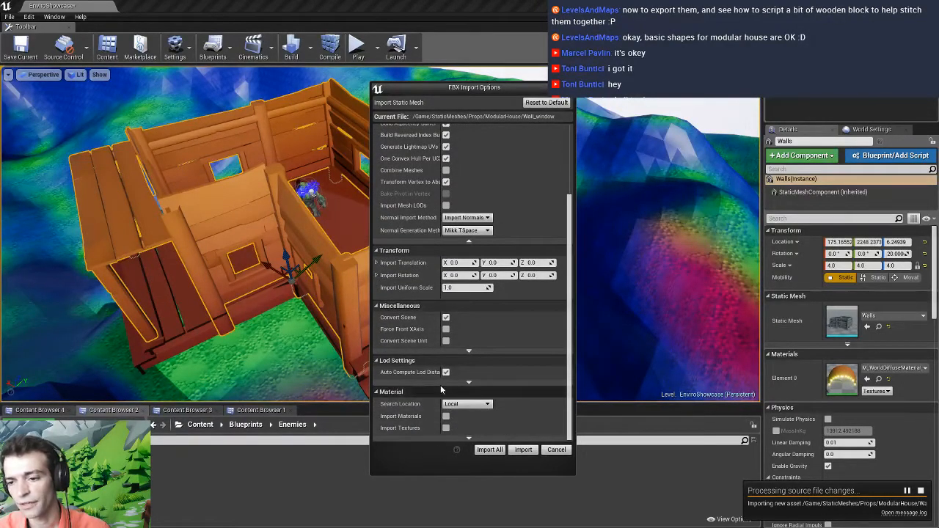
scroll(433, 304, "up", 5)
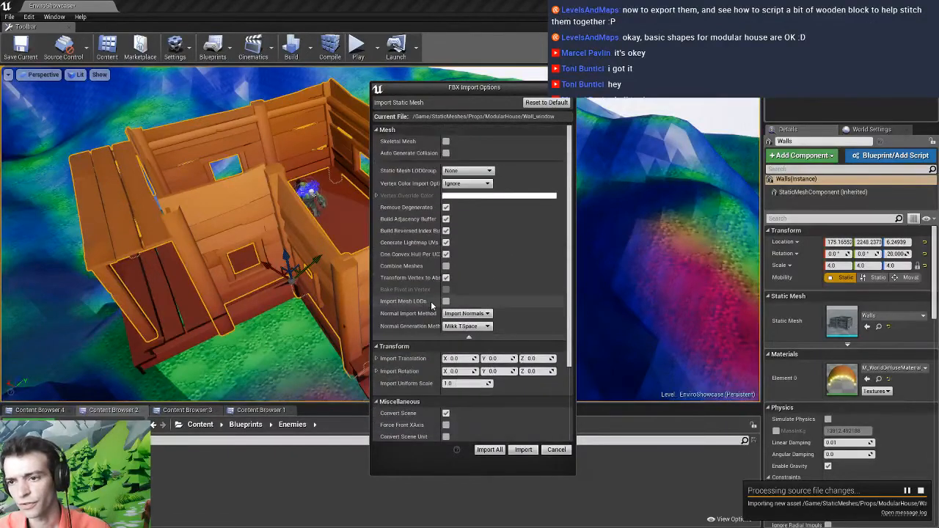
Enable Auto Generate Collision, keep the Static Mesh LODGroup at None and import the Wall_window mesh
left_click(445, 152)
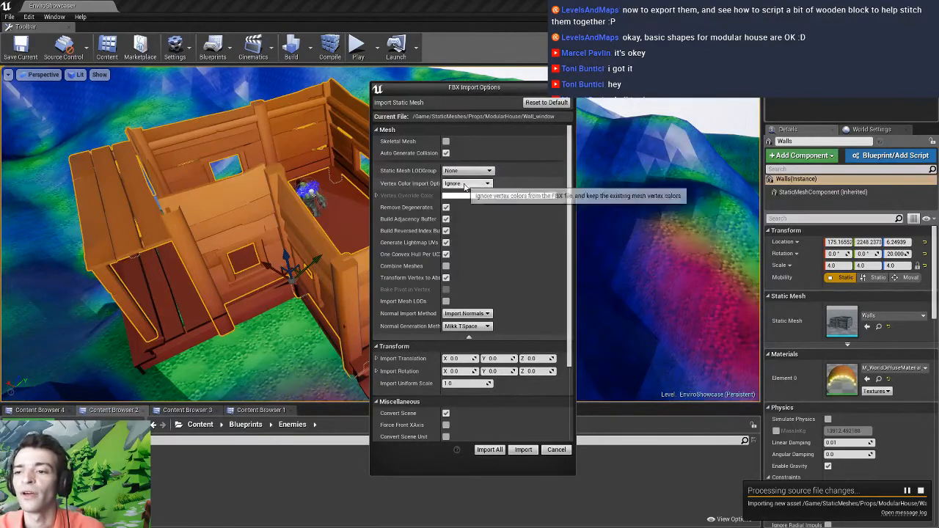
left_click(475, 171)
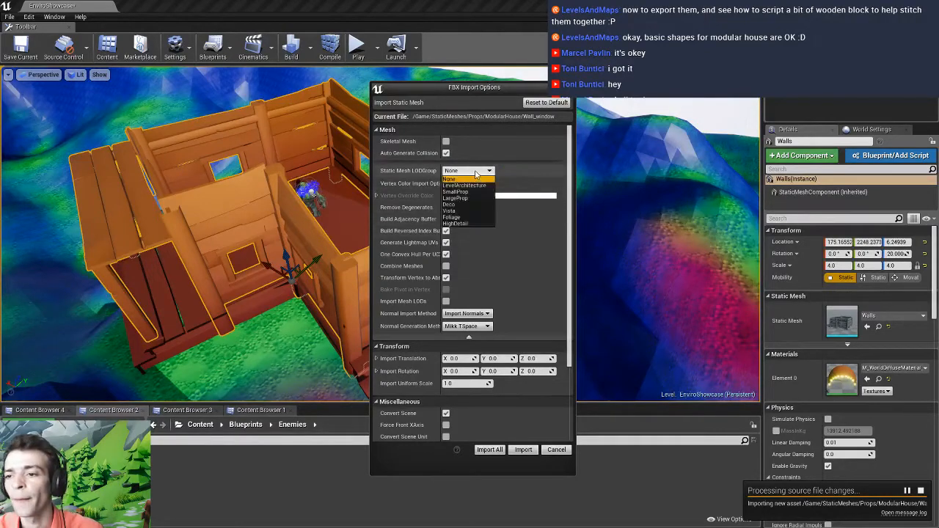
left_click(451, 179)
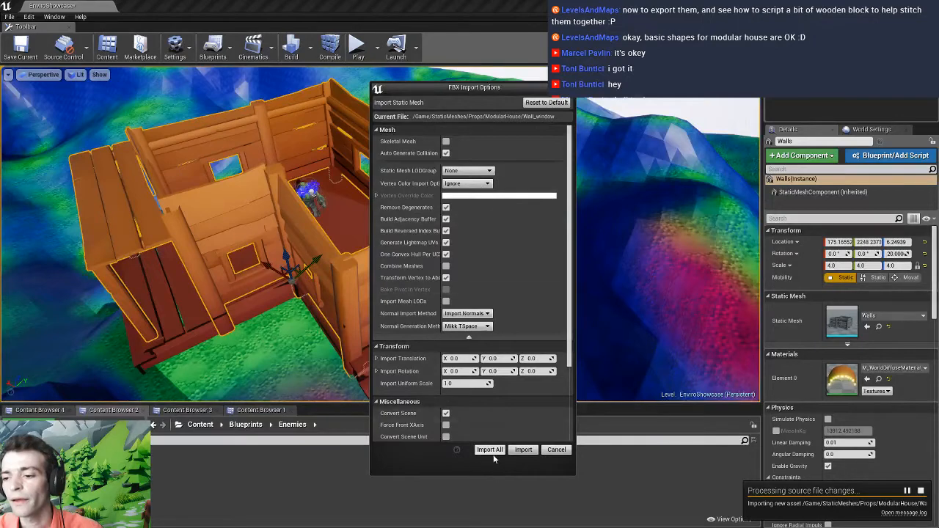
left_click(523, 450)
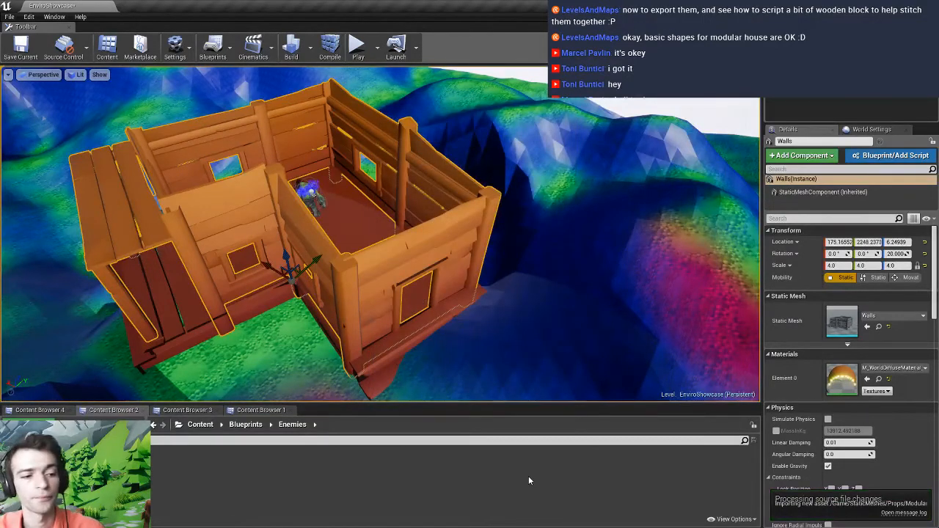
Open the StaticMeshes/Props/ModularHouse folder in Content Browser 3
left_click(38, 410)
left_click(113, 410)
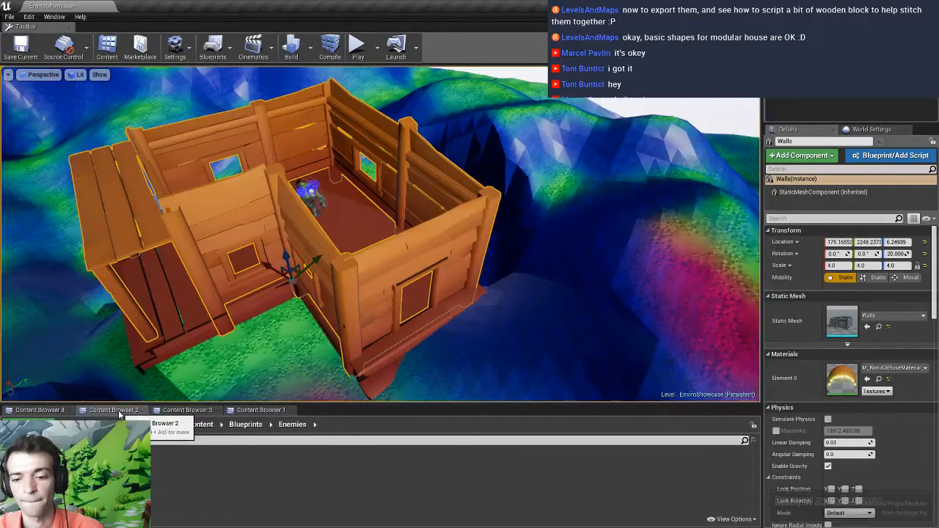
left_click(176, 410)
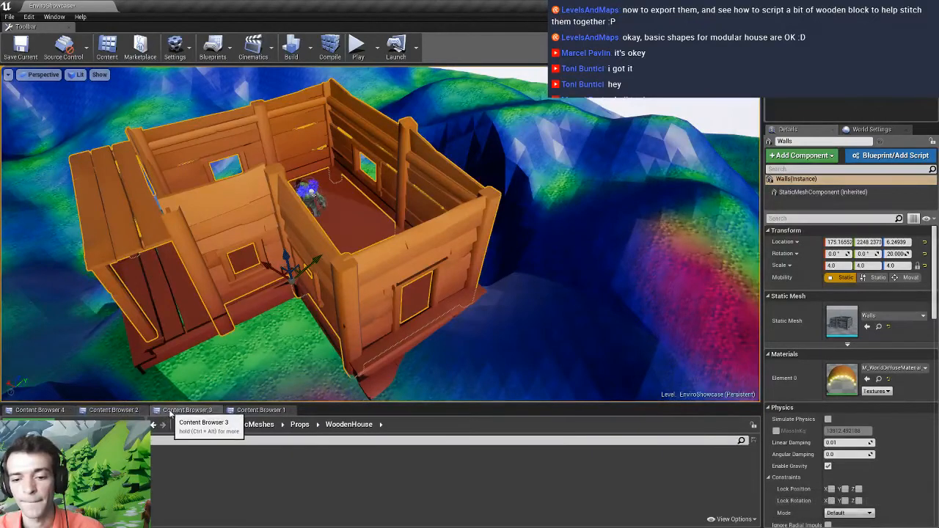
left_click(300, 426)
double_click(66, 474)
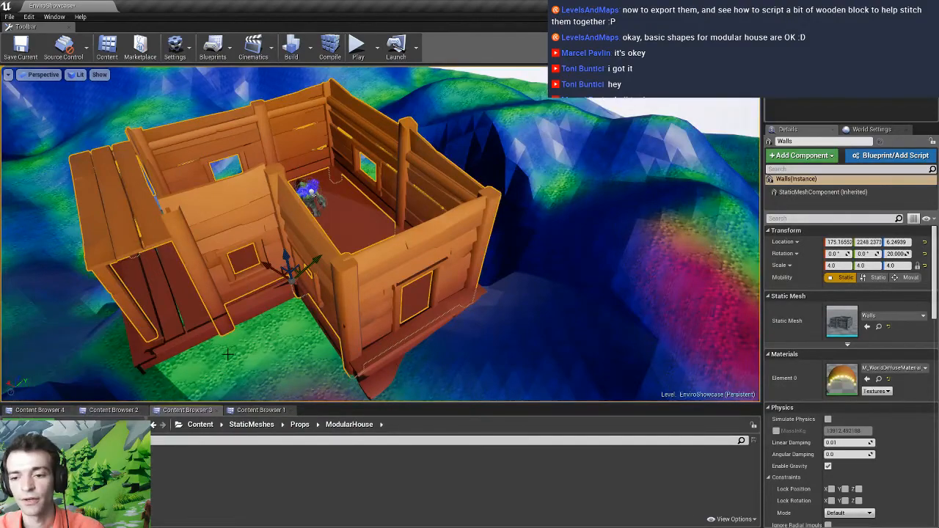
Place the Wall_window mesh in the level beside the wooden house
key("d")
right_click_drag(305, 354, 99, 355)
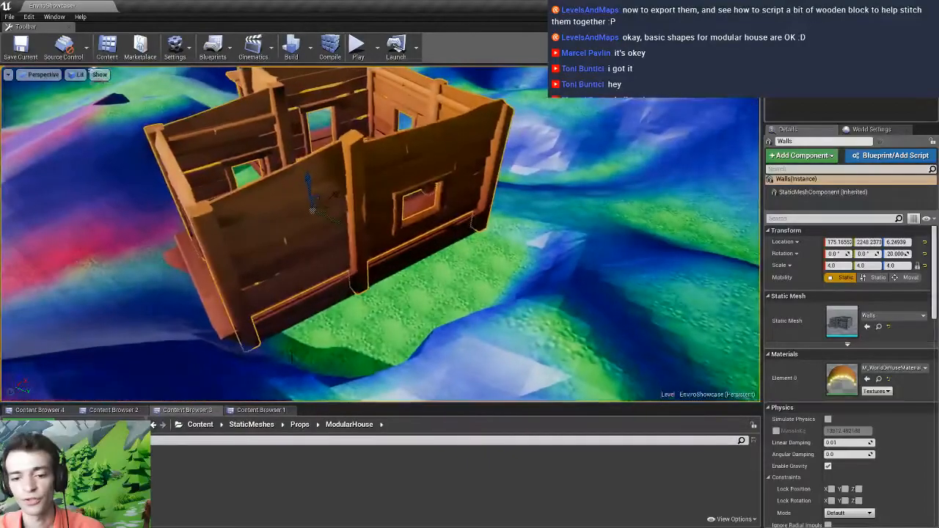
left_click_drag(23, 480, 274, 248)
right_click_drag(276, 248, 374, 233)
left_click_drag(226, 256, 207, 257)
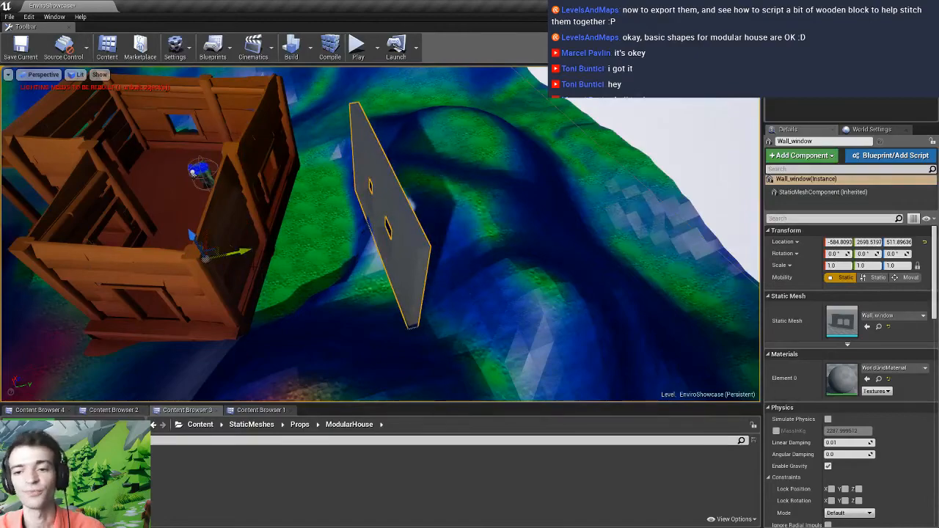
Inspect the placed Wall_window mesh relative to its pivot and delete it from the level
right_click_drag(286, 261, 304, 254)
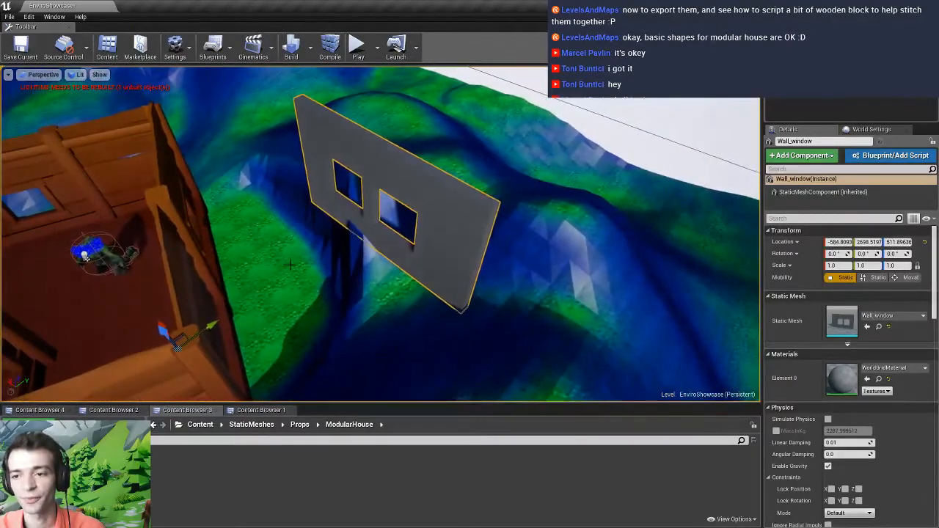
mouse_move(412, 201)
right_mouse_down()
mouse_move(425, 207)
mouse_move(411, 196)
mouse_move(398, 212)
mouse_move(411, 192)
right_mouse_up()
key("Delete")
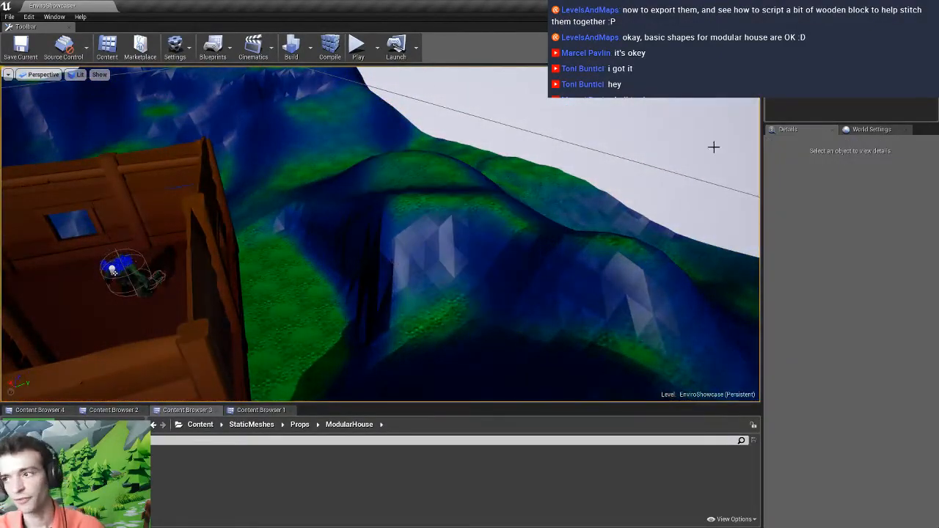
Switch to 3ds Max, set the reference coordinate system to World and set the Wall_window object's absolute X position to 0
key("alt+Tab")
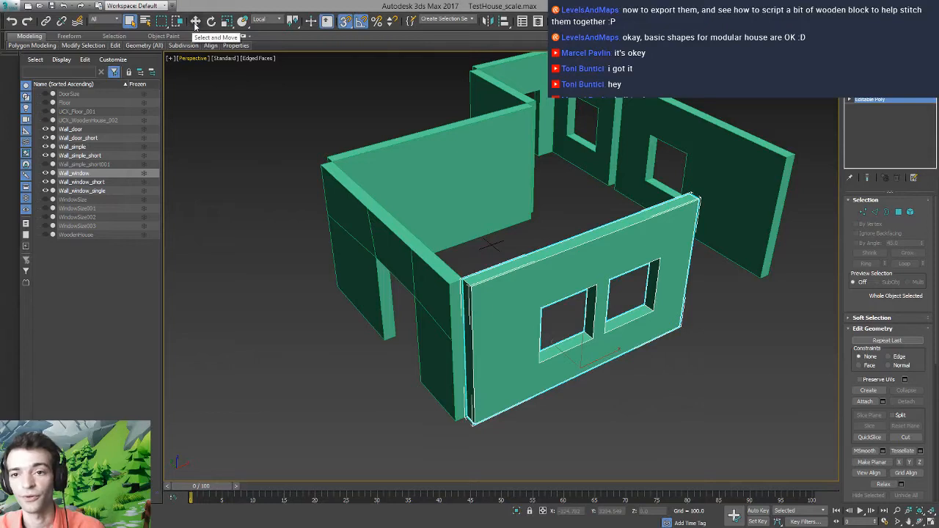
right_click(195, 22)
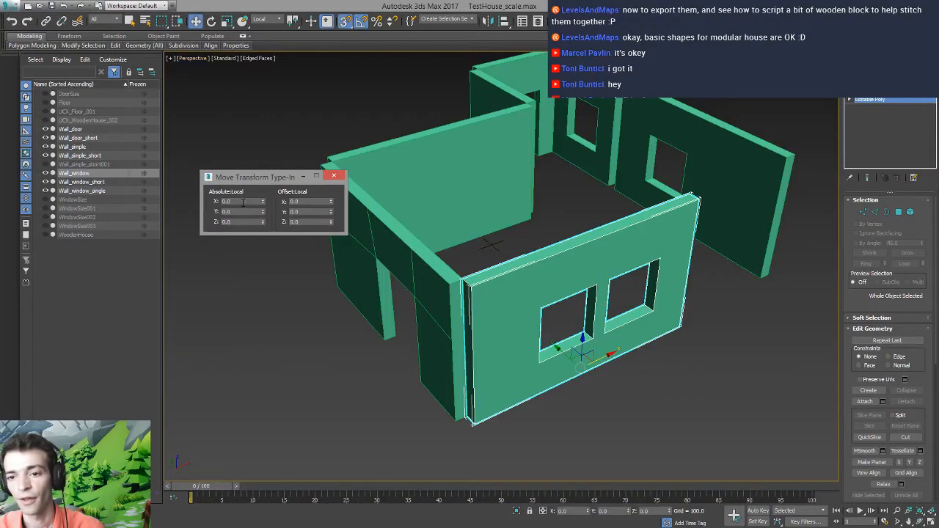
left_click(336, 177)
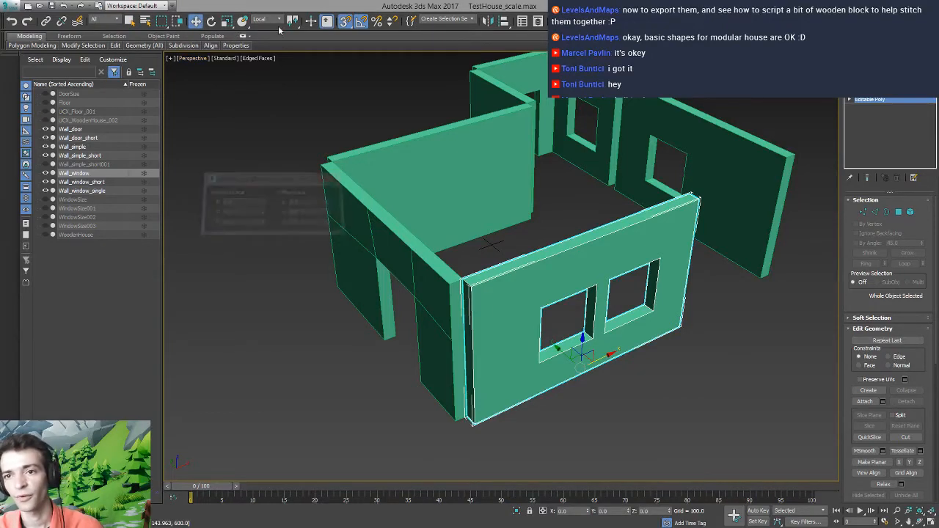
left_click(269, 19)
left_click(261, 41)
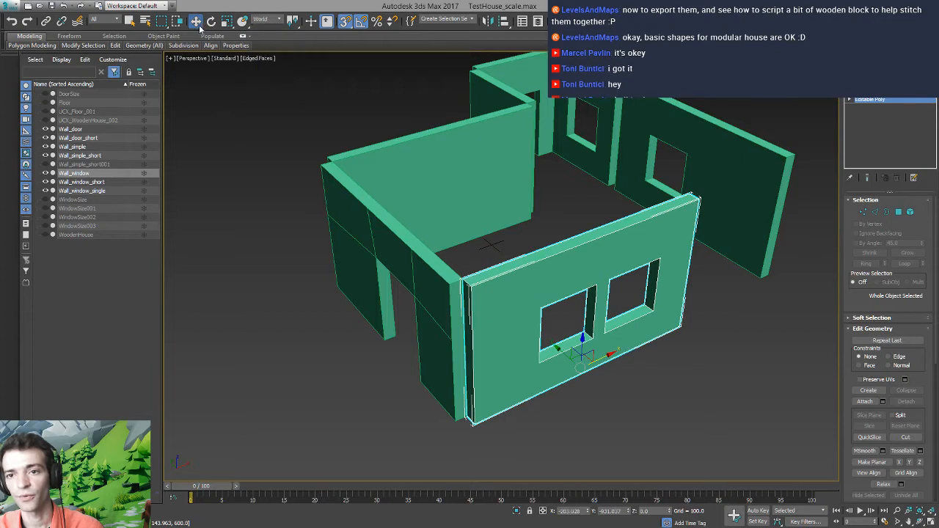
right_click(196, 22)
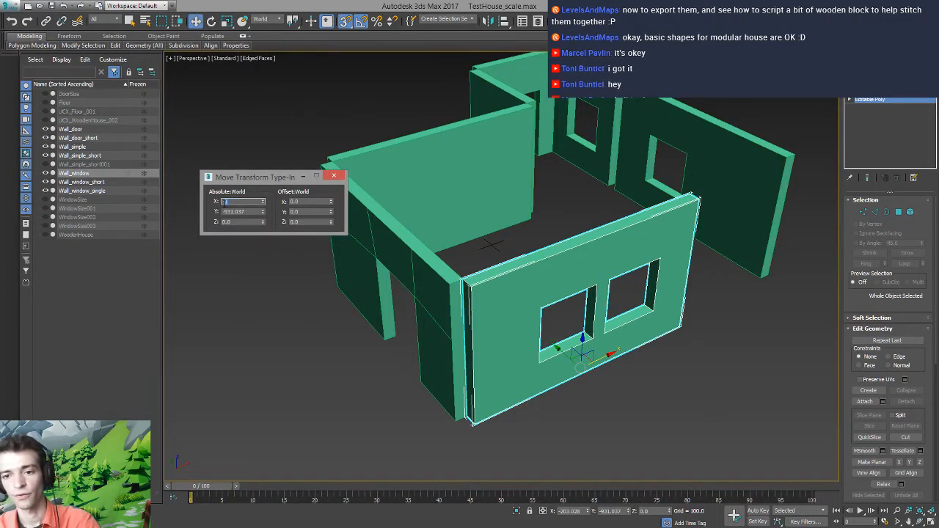
key("Tab")
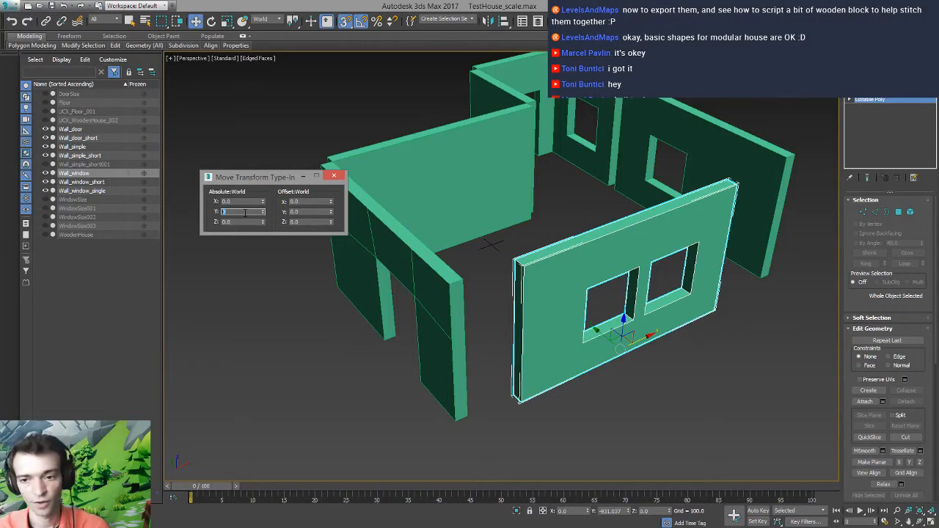
left_click(334, 177)
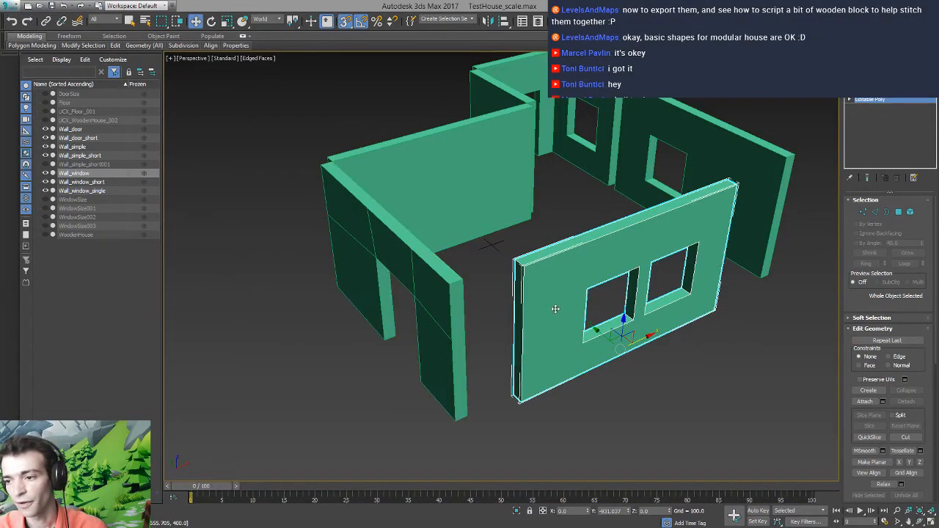
Set the Wall_window object's absolute world Y position to 0
right_click(195, 20)
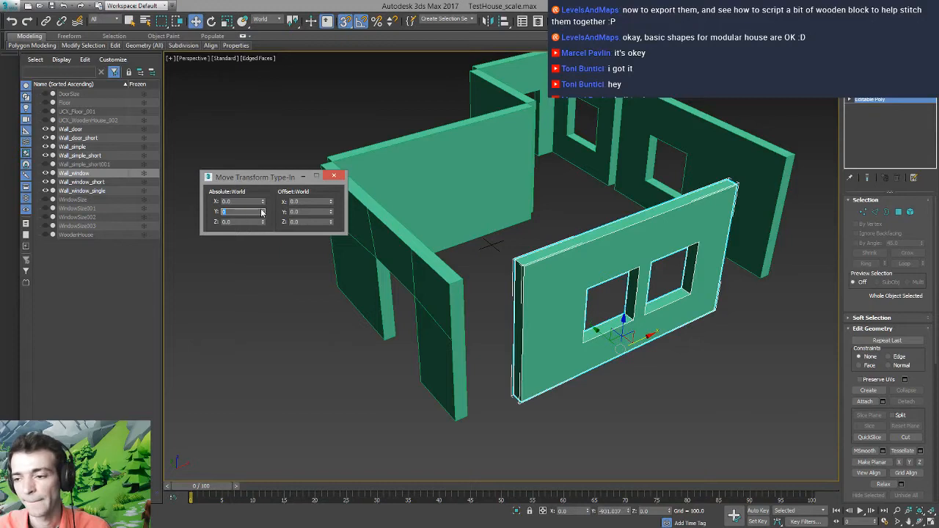
type("0")
key("Return")
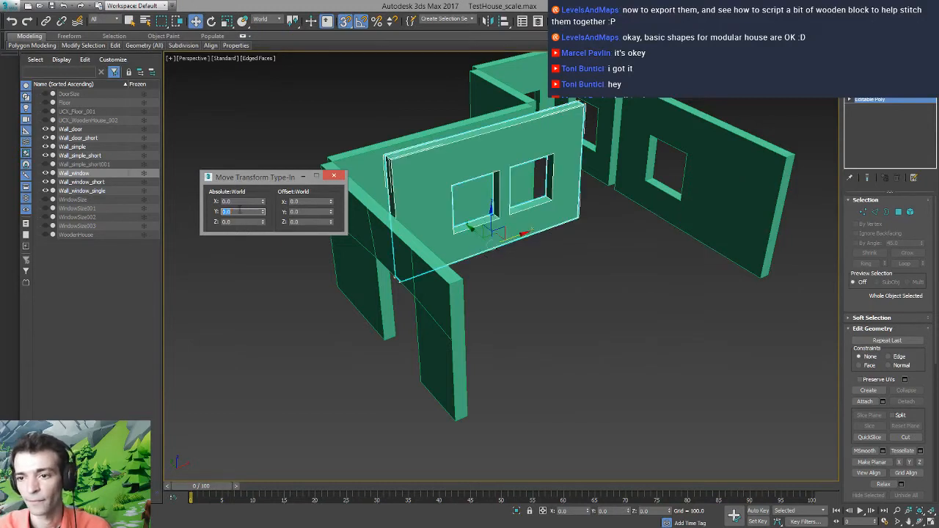
left_click(337, 179)
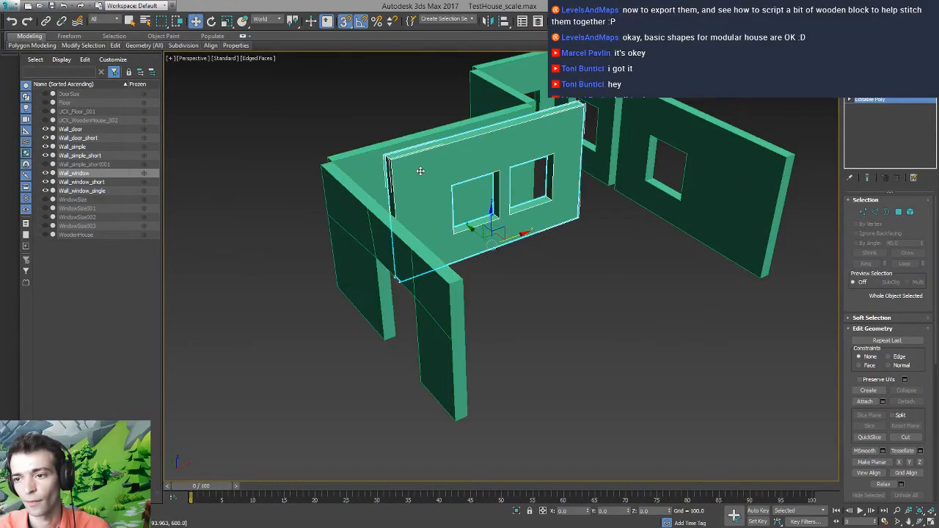
Export the selected Wall_window object as FBX over the existing Wall_window file in the ModularHouse folder, keeping the export settings
left_click(17, 12)
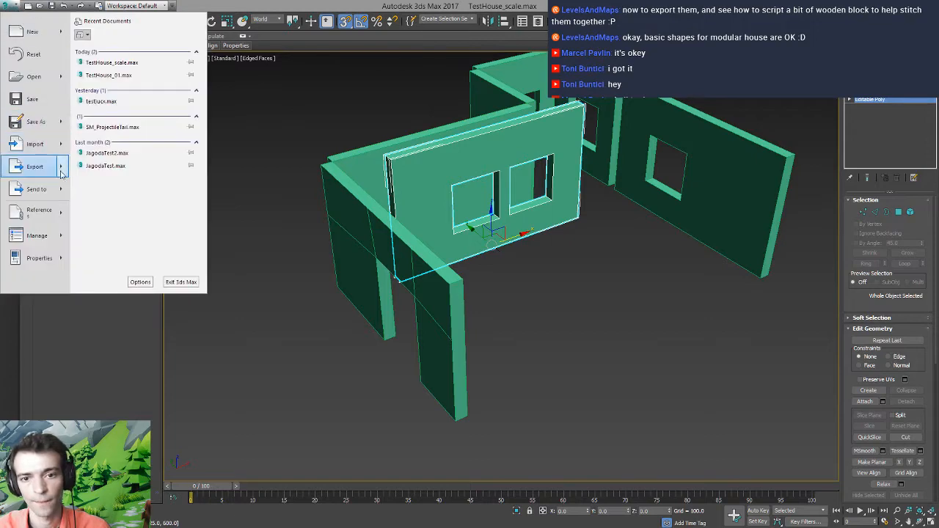
mouse_move(63, 173)
left_click(126, 94)
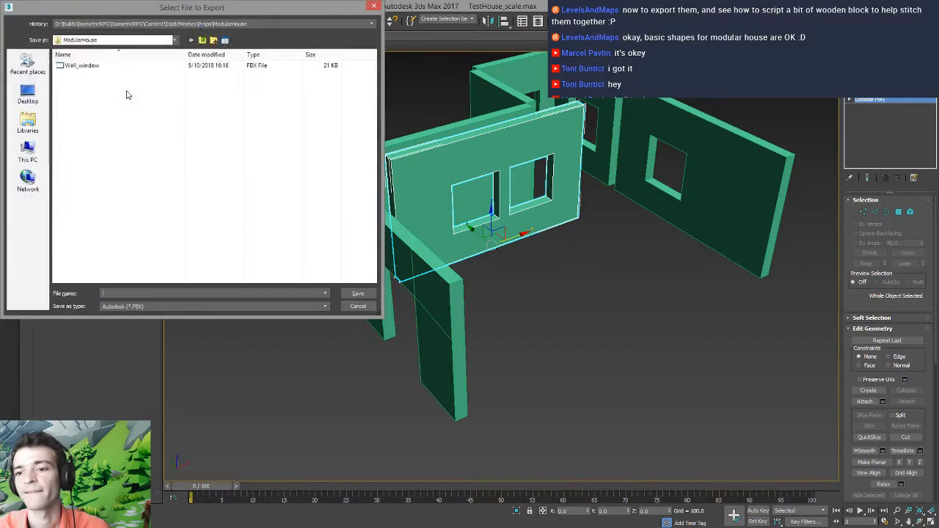
double_click(81, 65)
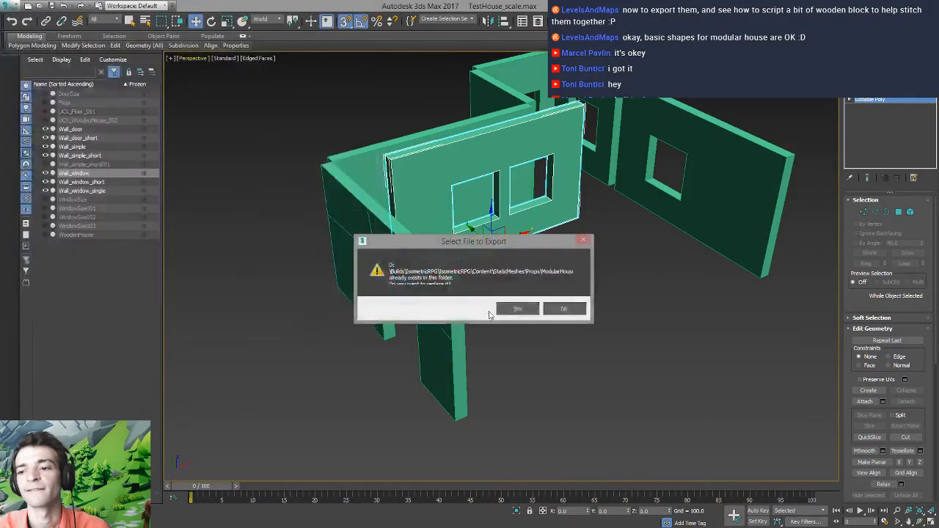
left_click(505, 306)
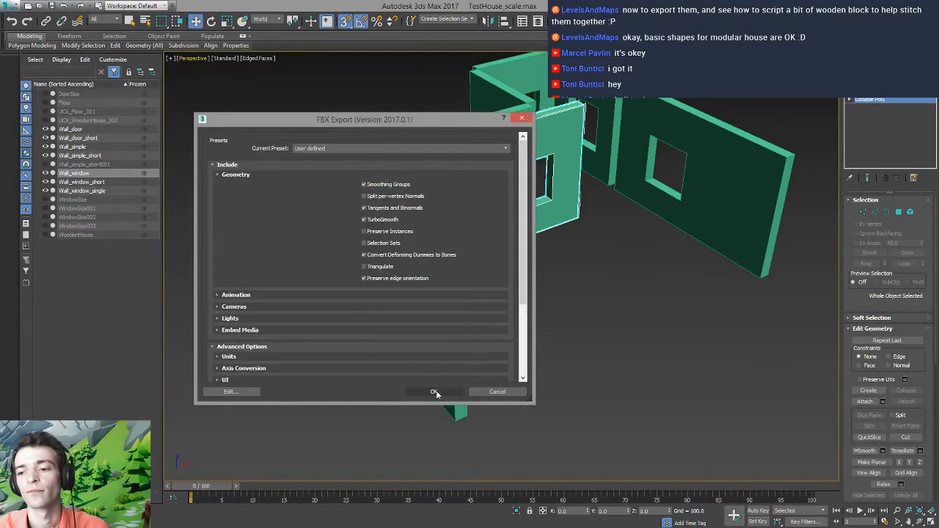
left_click(433, 391)
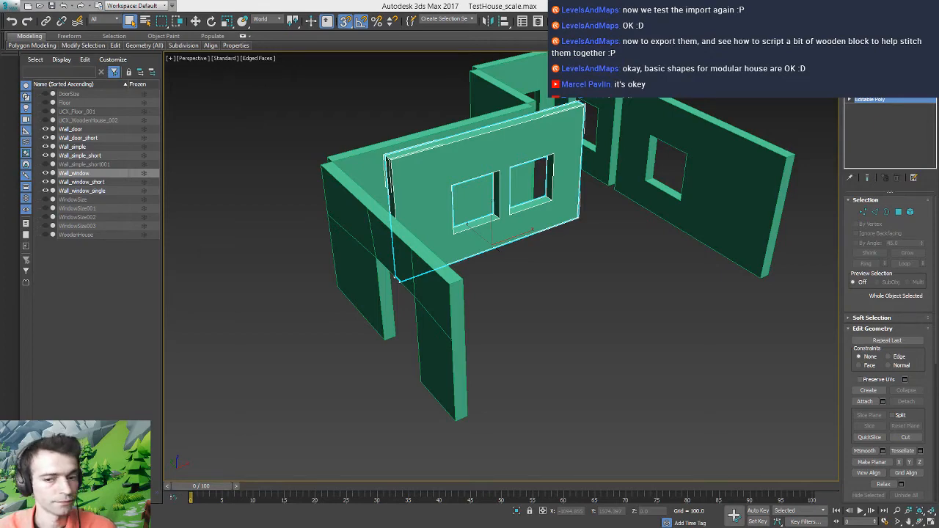
Switch to Unreal Editor and reimport the changed Wall_window source file
key("alt+Tab")
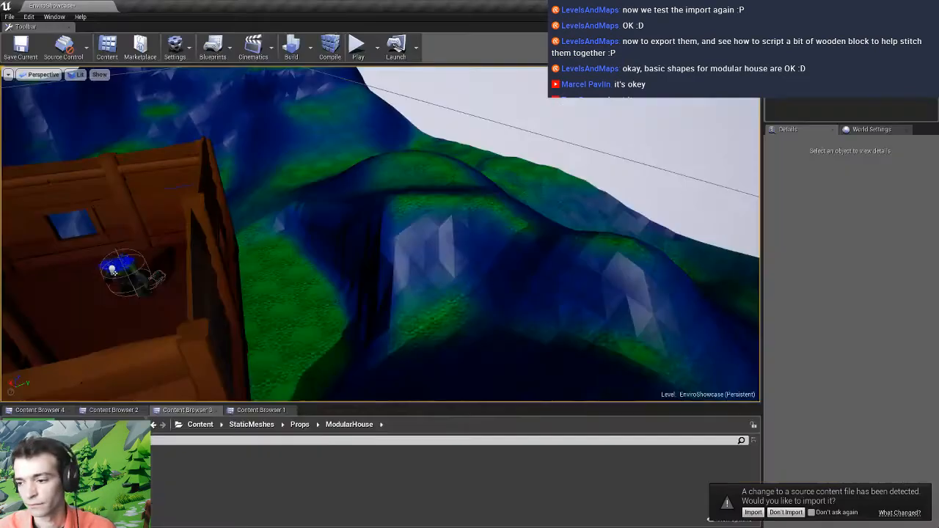
left_click(753, 512)
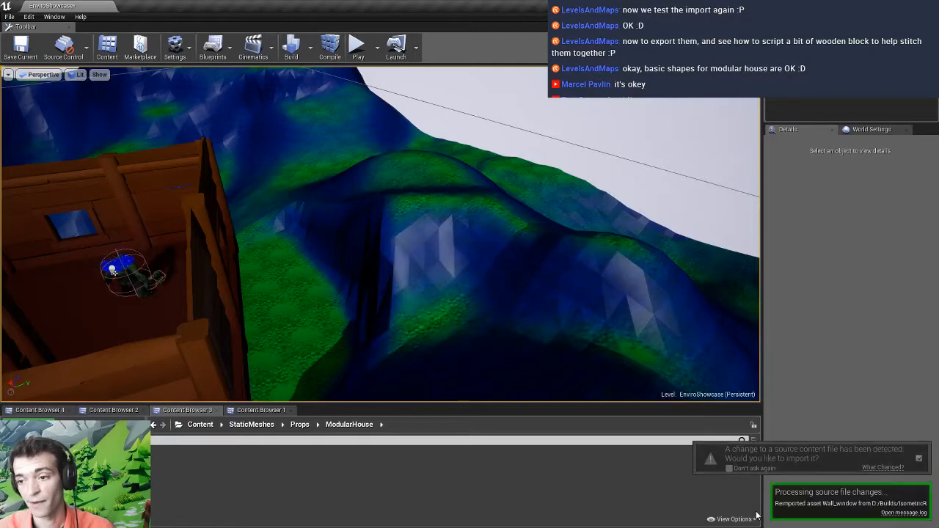
Examine the reimported Wall_window mesh and its simple collision from several angles, then close the open mesh editors
double_click(25, 480)
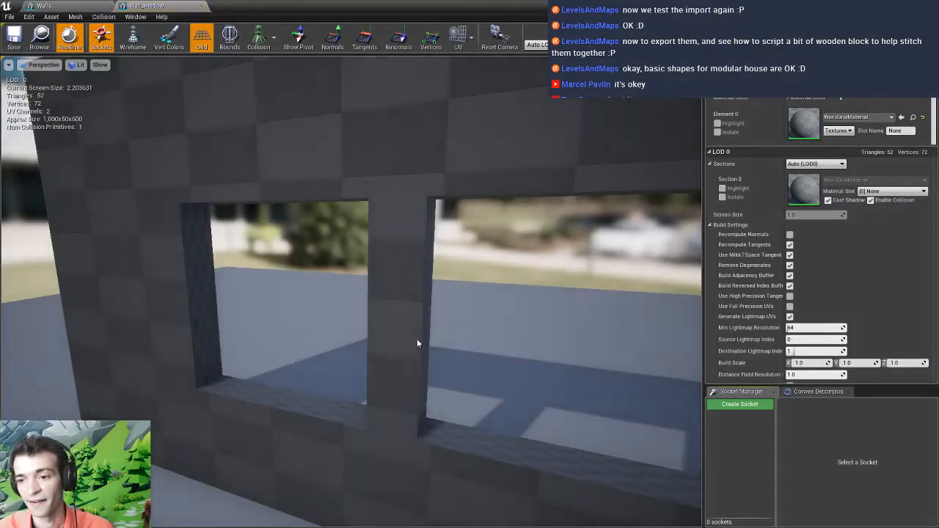
right_click_drag(417, 338, 370, 342)
left_click(269, 38)
left_click(263, 65)
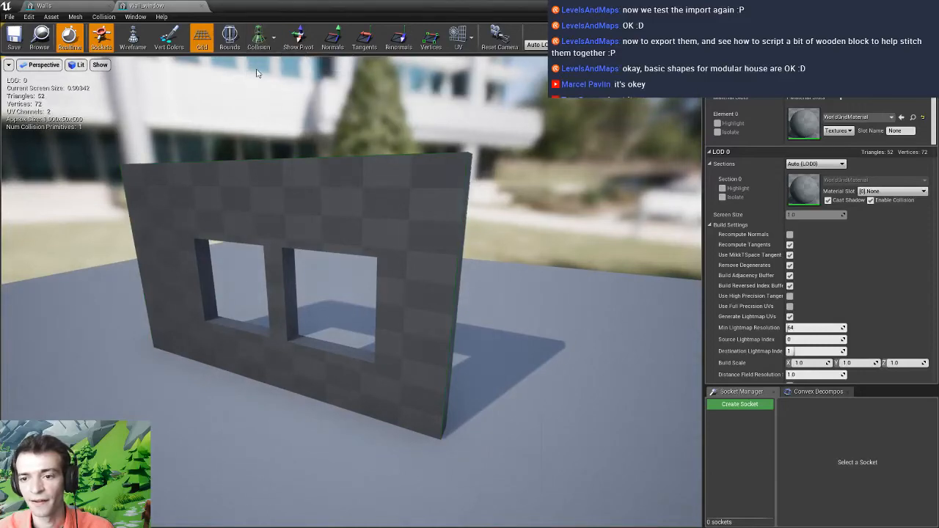
right_click_drag(352, 293, 315, 230)
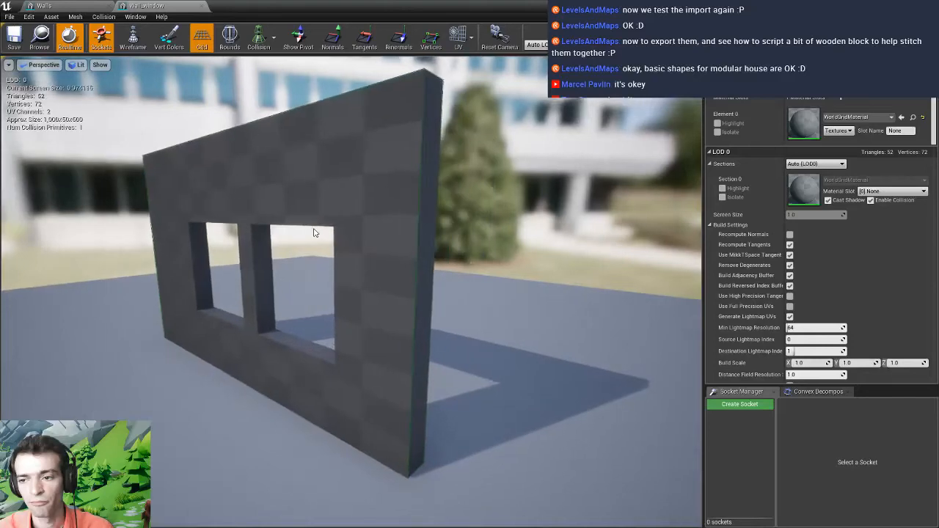
left_click(202, 7)
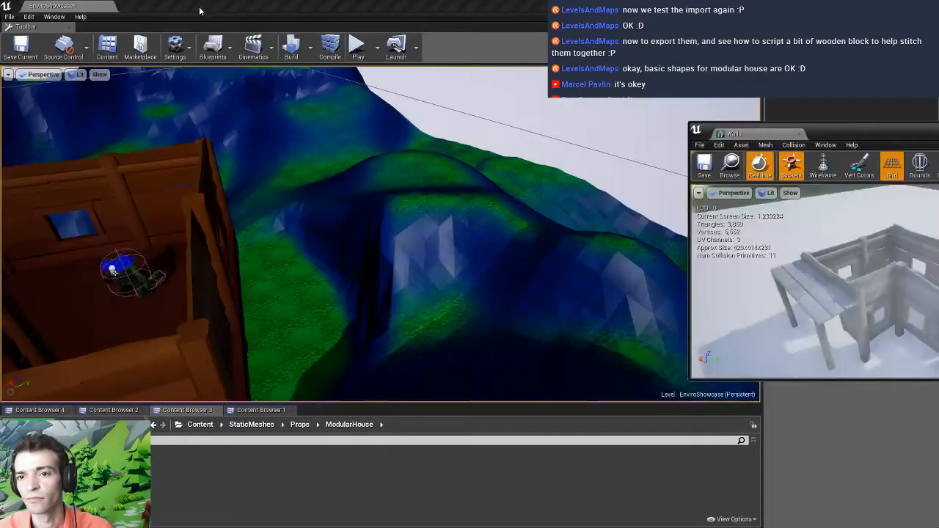
right_click_drag(352, 235, 382, 235)
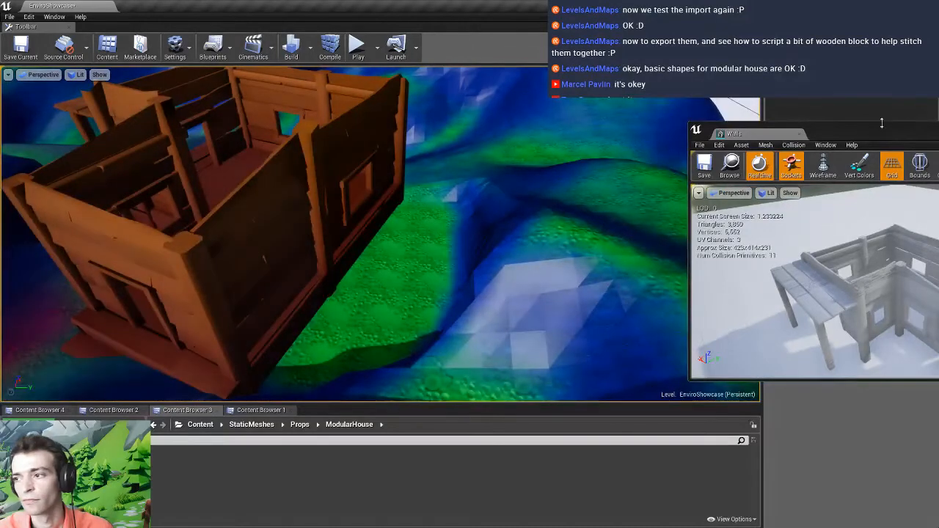
left_click_drag(877, 133, 513, 150)
left_click(866, 146)
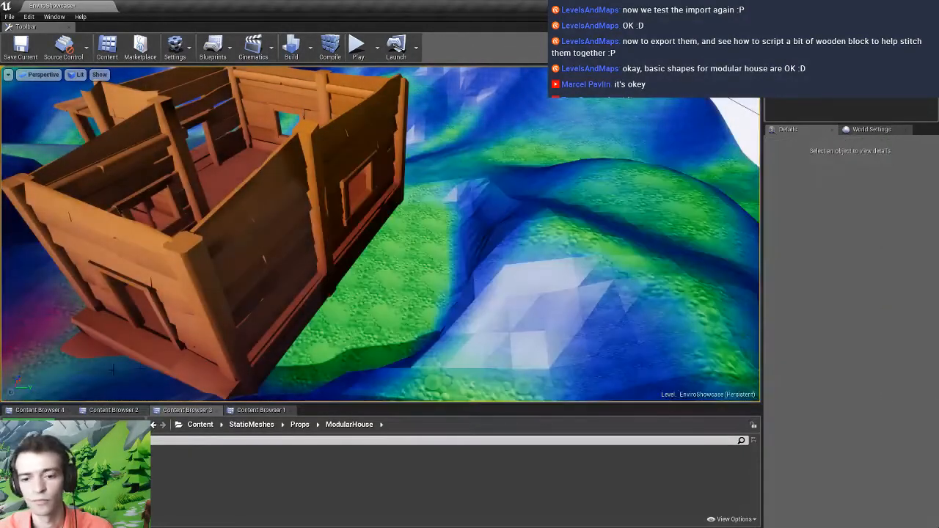
Place the Wall_window mesh in the level beside the wooden house and rotate it 20° about Z
left_click_drag(44, 469, 375, 292)
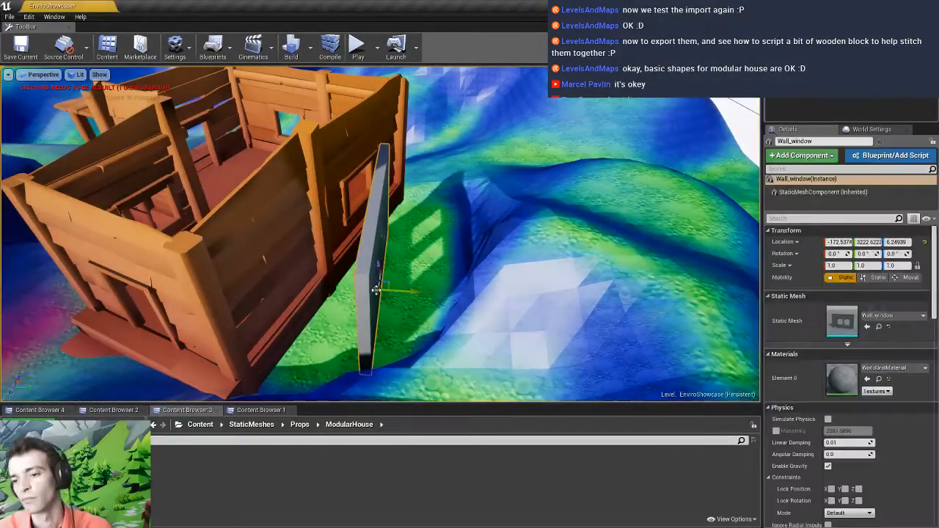
left_click_drag(397, 328, 372, 331)
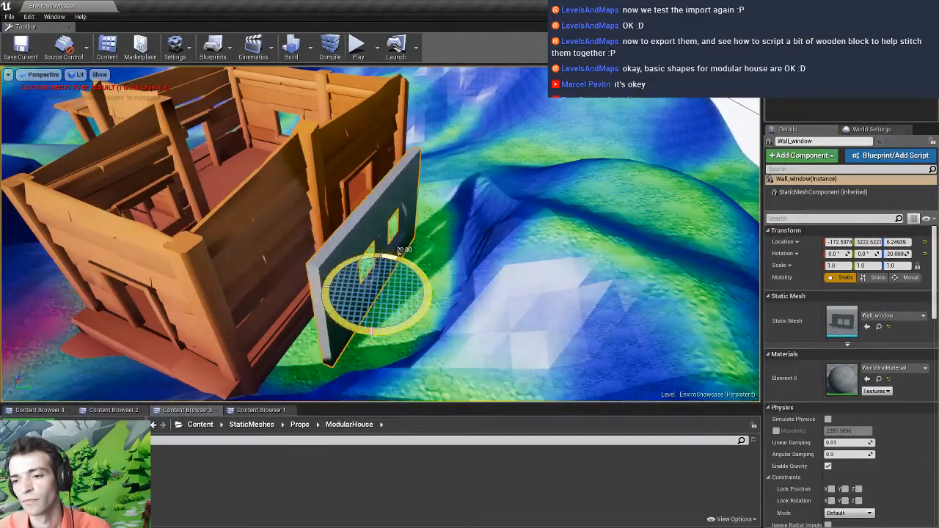
left_click_drag(397, 249, 191, 270, "alt")
key("w")
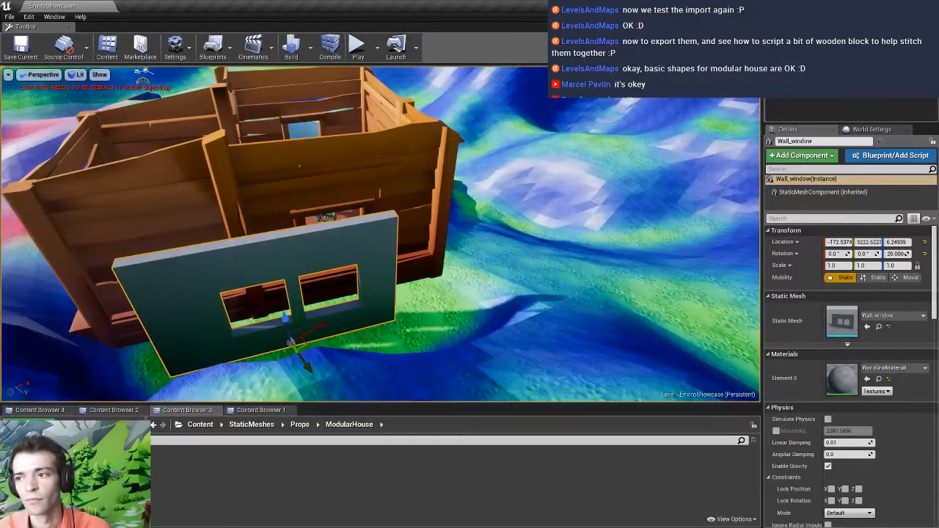
Switch the transform gizmo to local axes and move the placed Wall_window along the house to about X 131, Y 3292
left_click(602, 75)
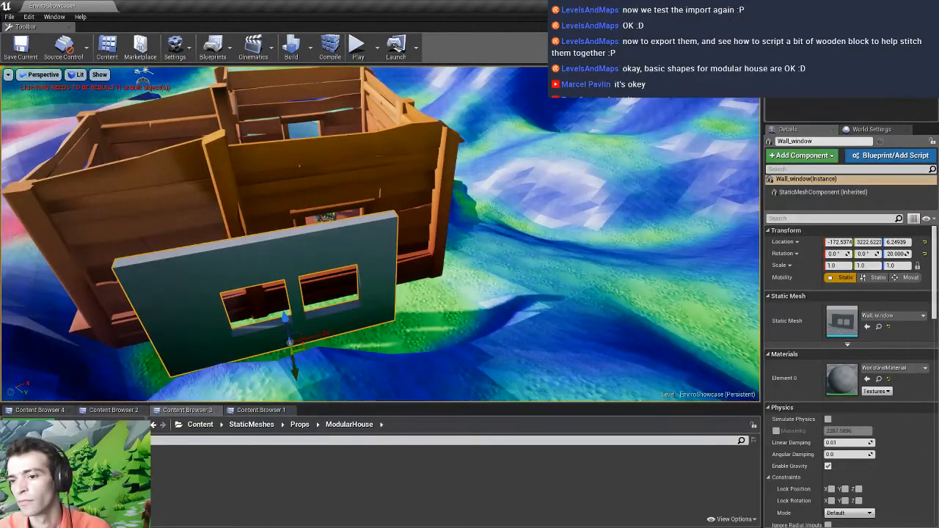
left_click_drag(292, 340, 388, 312)
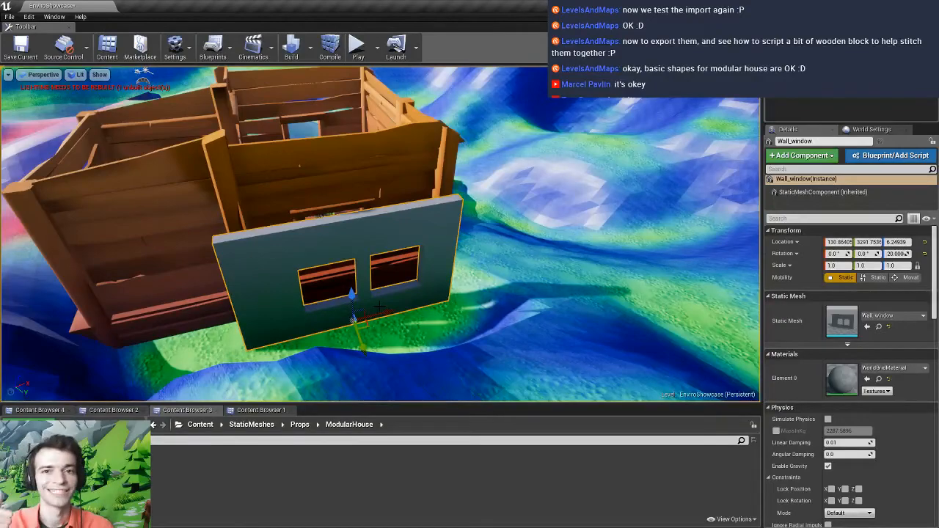
right_click_drag(324, 276, 459, 273)
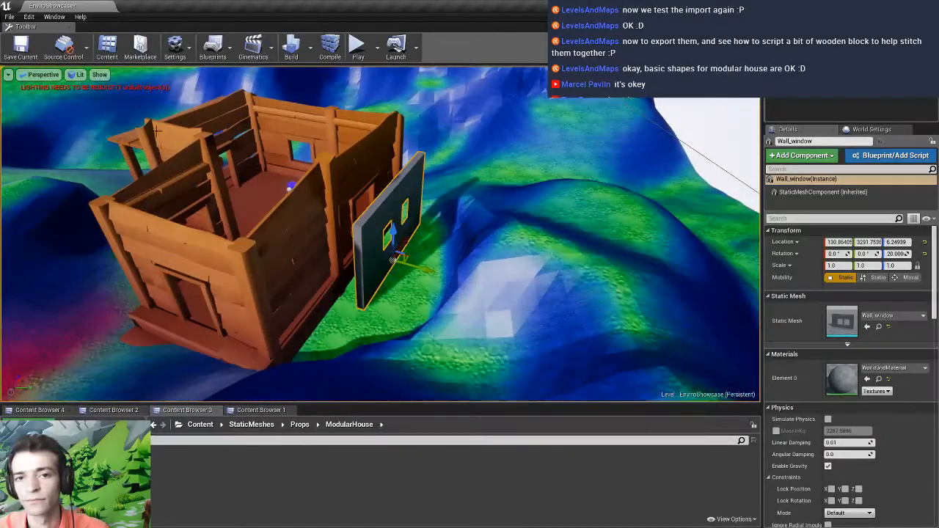
Save the EnviroShowcase level and open the recent level ScaleTest_House
left_click(31, 57)
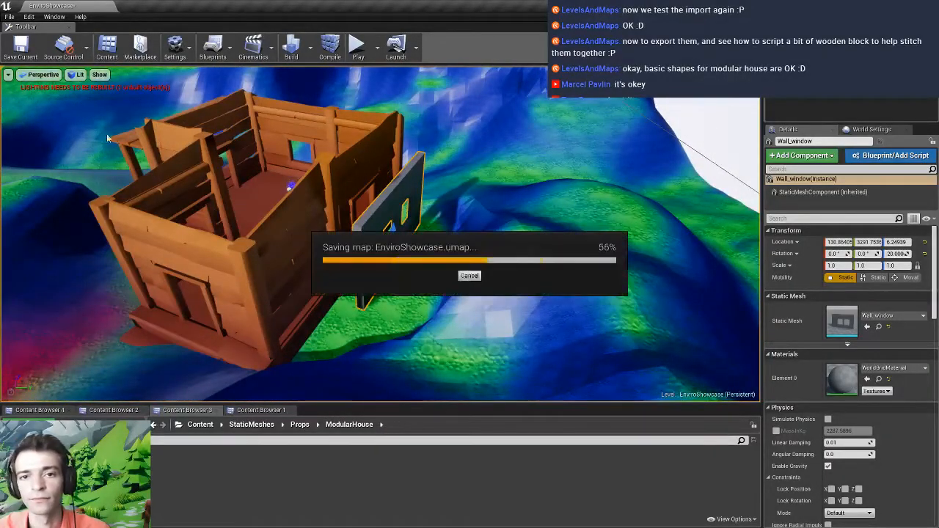
left_click(11, 17)
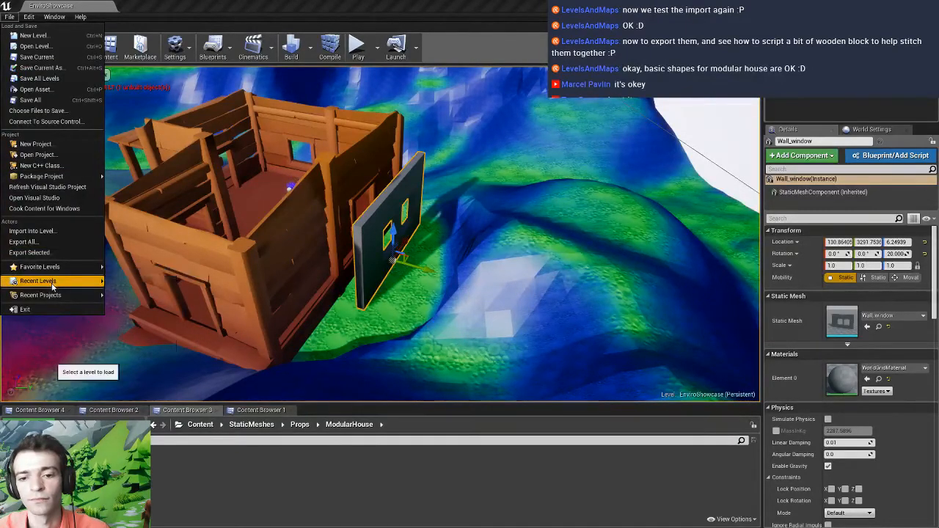
mouse_move(66, 281)
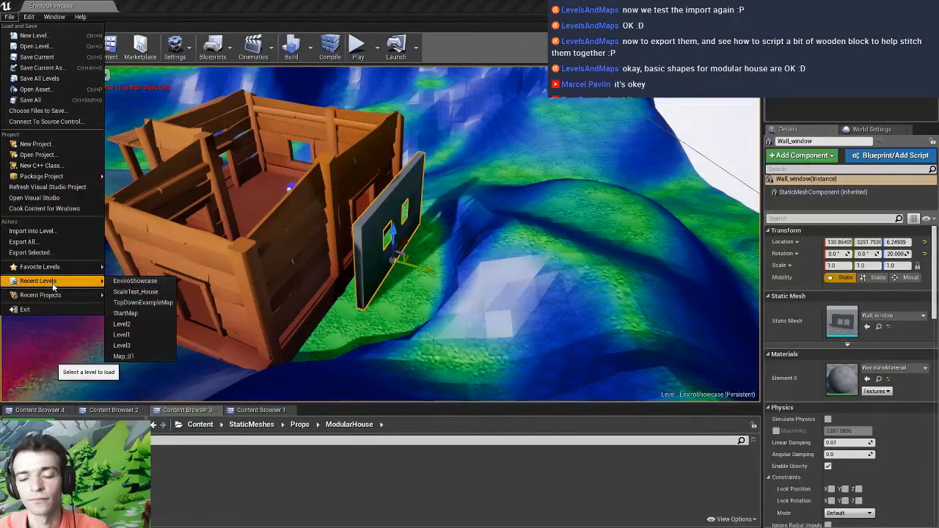
left_click(147, 292)
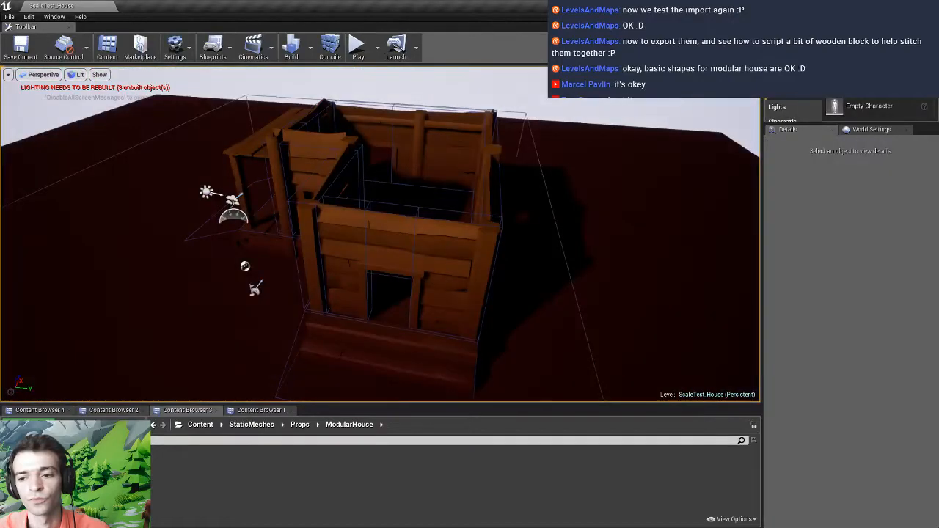
Place the Wall_window mesh on the open floor beside the house, at about X 148, Y 2221, Z 20
right_click_drag(381, 235, 378, 279)
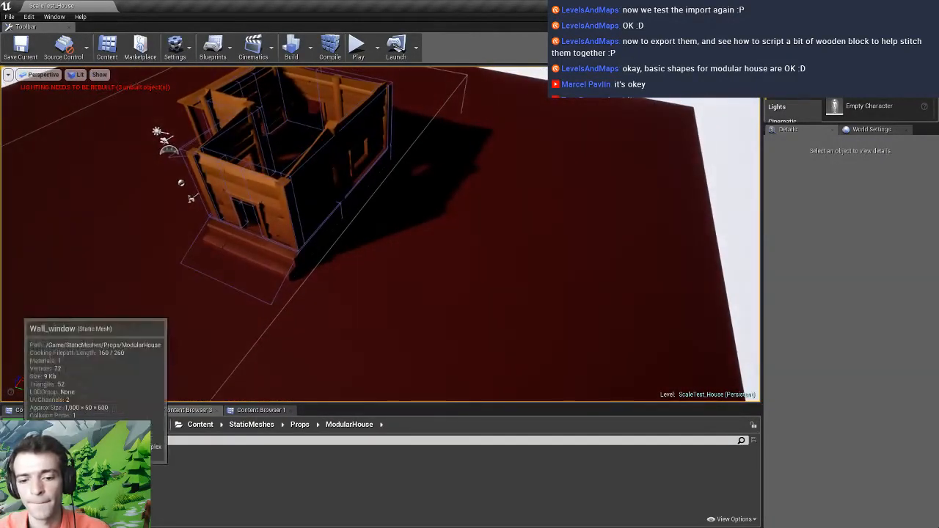
left_click_drag(81, 470, 492, 304)
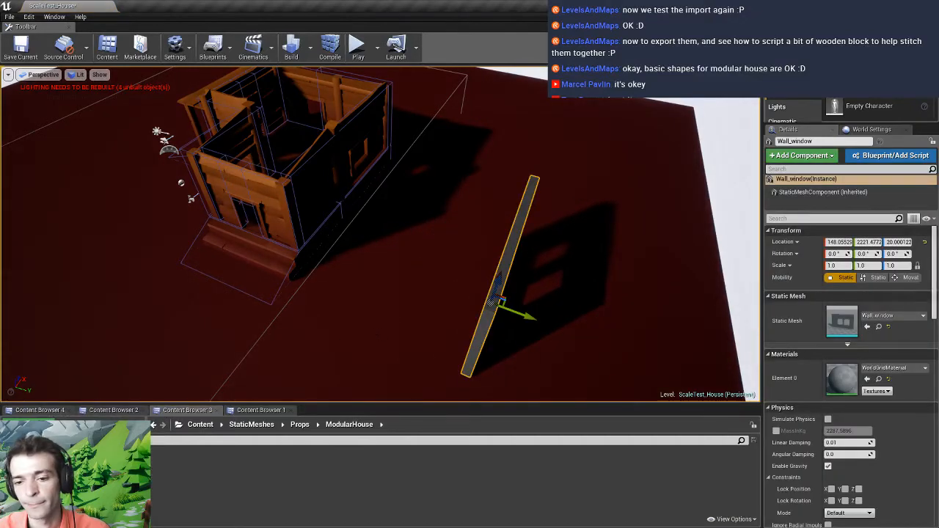
Apply the house walls' M_WorldDiffuseMaterial to the Wall_window mesh
right_click_drag(492, 304, 569, 276)
left_click(278, 176)
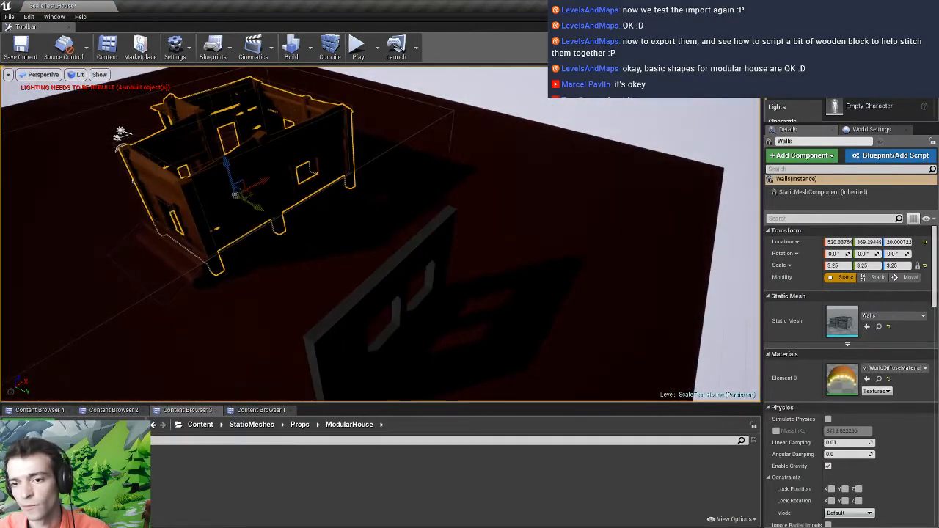
left_click(879, 379)
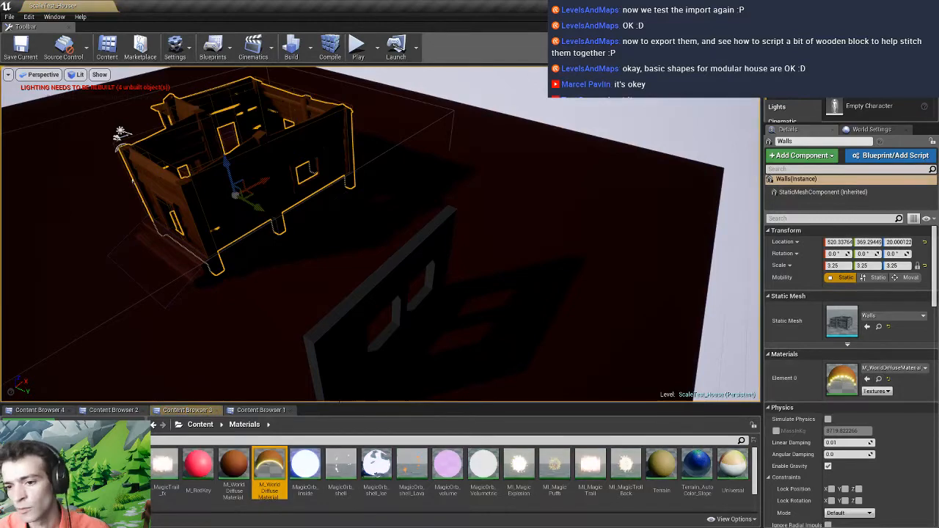
left_click(393, 344)
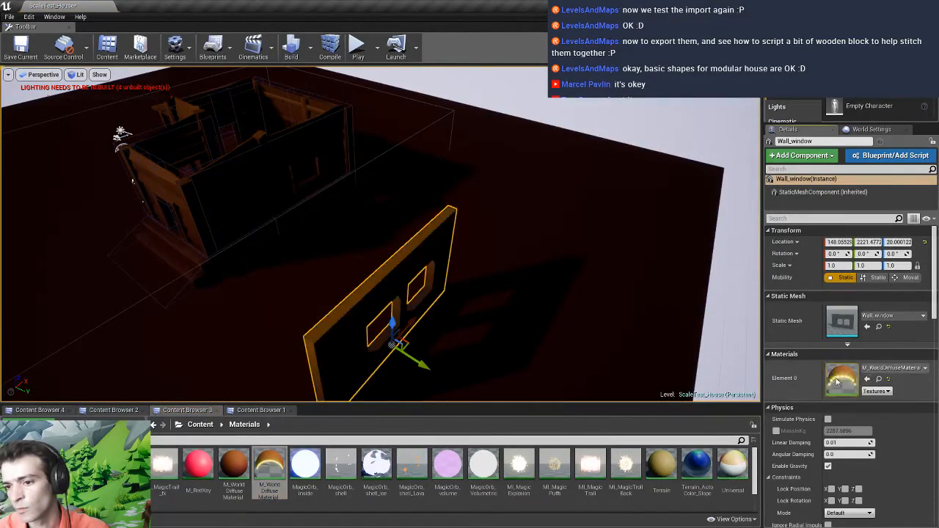
key("a")
right_click_drag(394, 344, 455, 341)
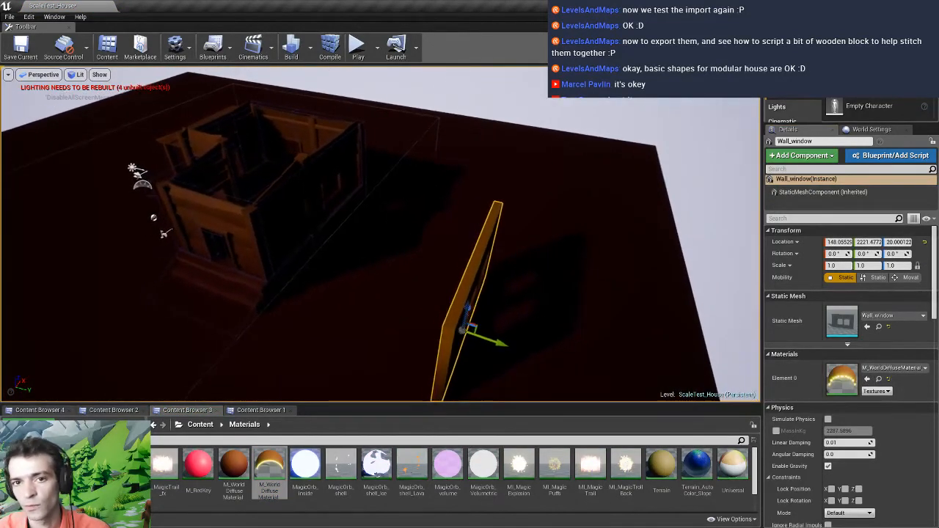
right_click_drag(440, 294, 471, 320)
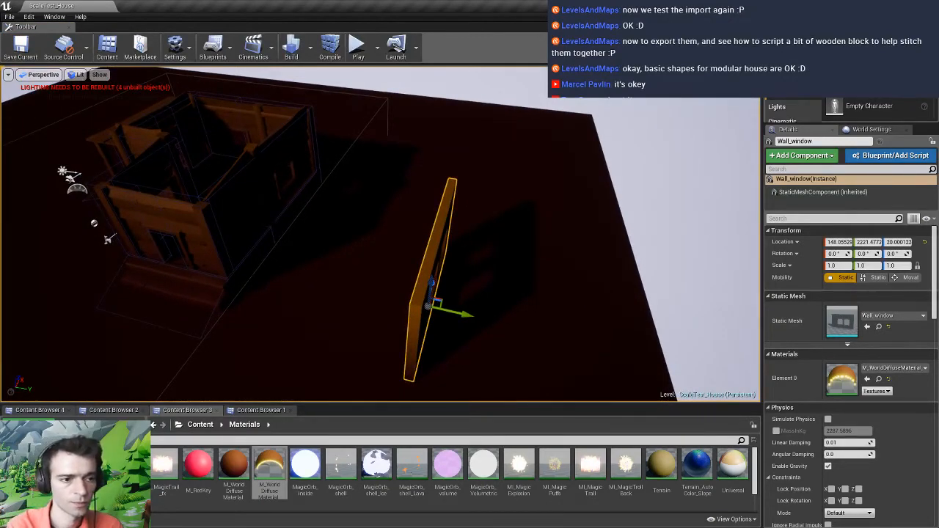
Play-test the level by running the character past the front of the house towards the window wall, and stop the session
key("alt+p")
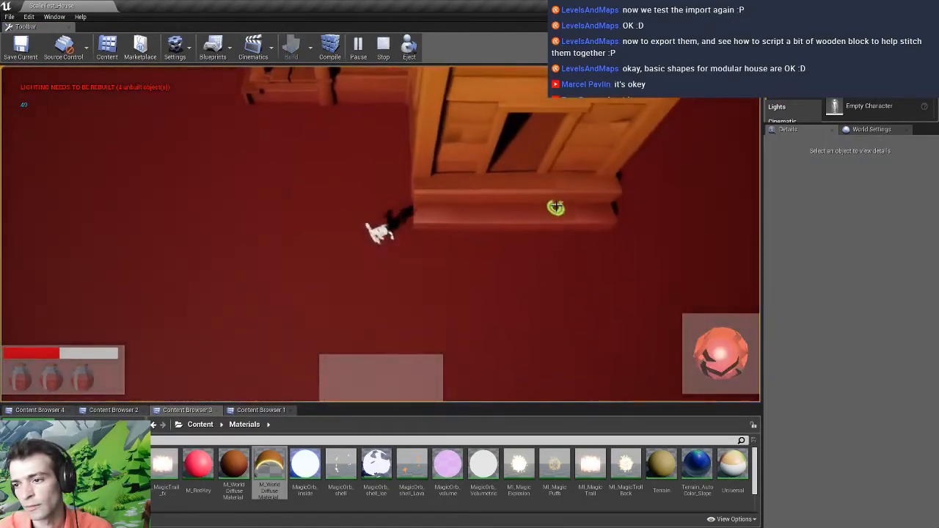
key("d")
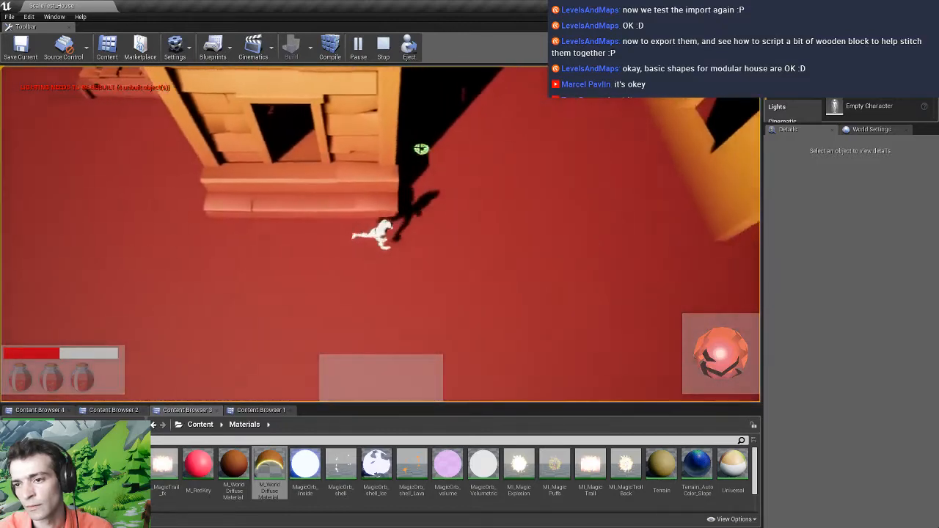
key("a")
key("d")
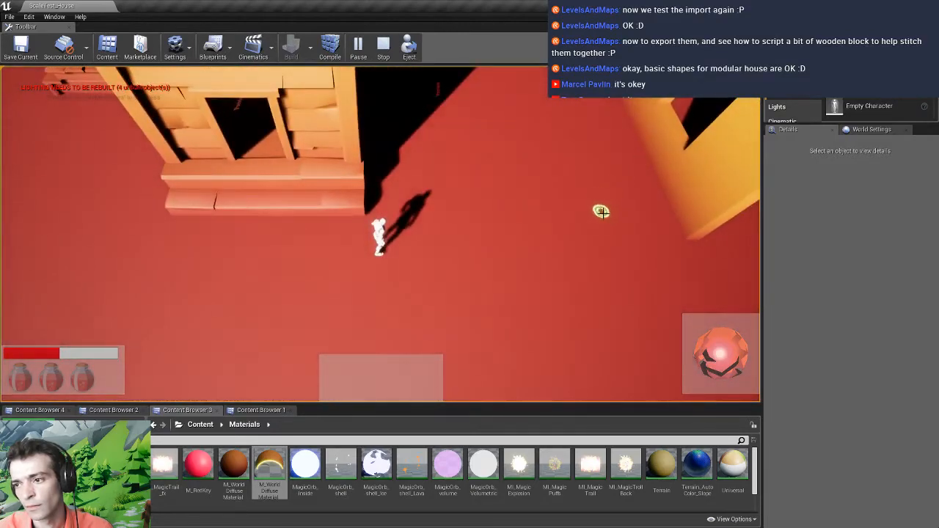
key("Escape")
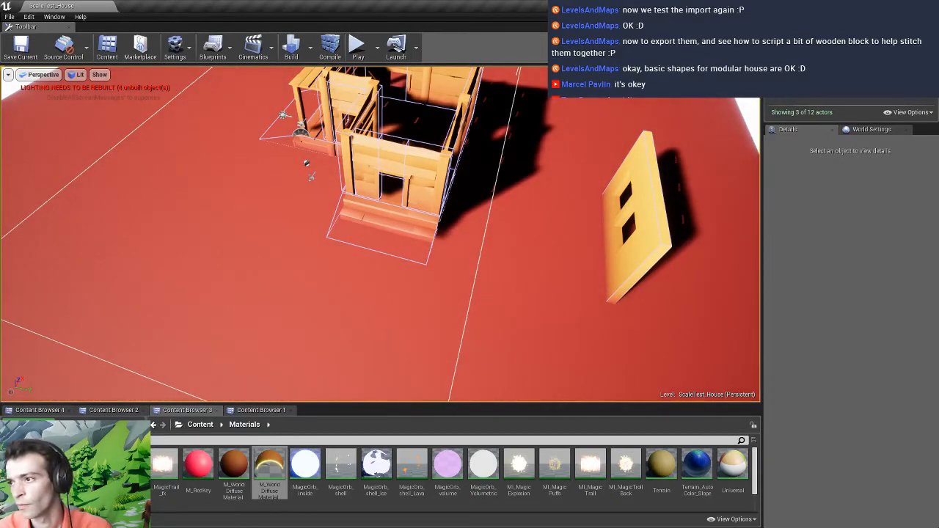
Show the navigation mesh and scale the NavMeshBoundsVolume to 26.0 in Y so it covers the window wall
left_click(807, 67)
right_click_drag(351, 261, 343, 277)
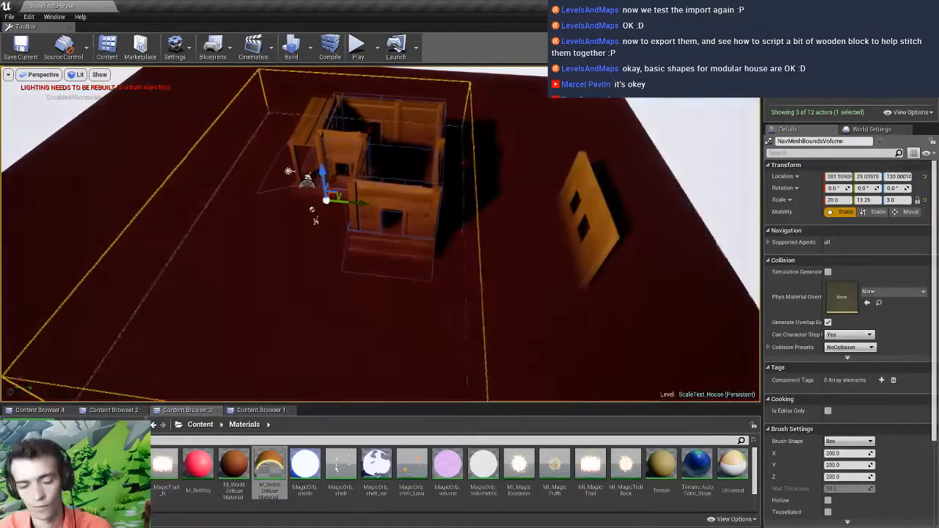
key("p")
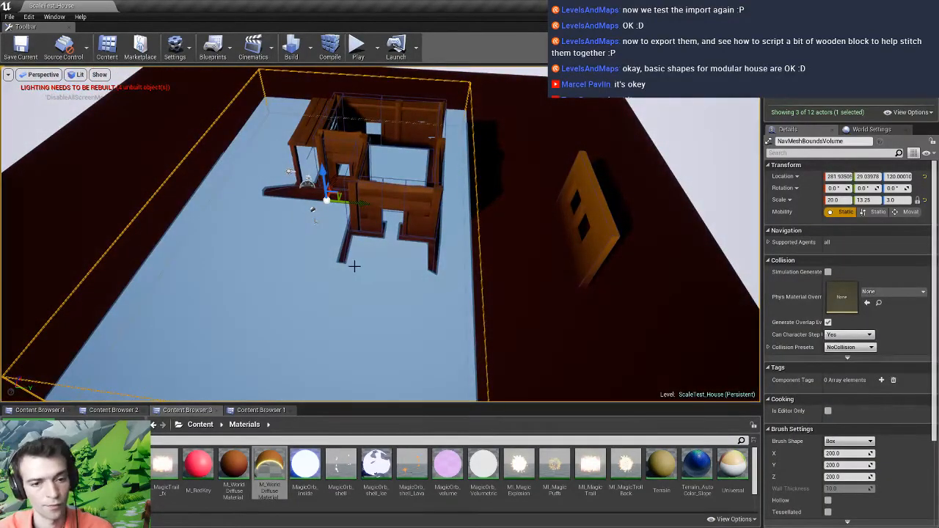
right_click_drag(351, 264, 351, 266)
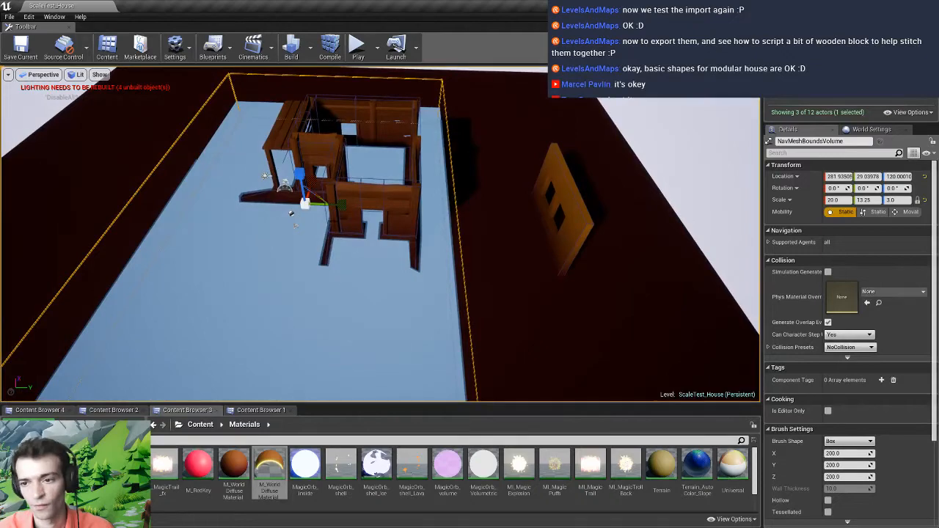
right_click_drag(341, 210, 341, 211)
left_click_drag(325, 208, 334, 211)
right_click_drag(335, 211, 349, 210)
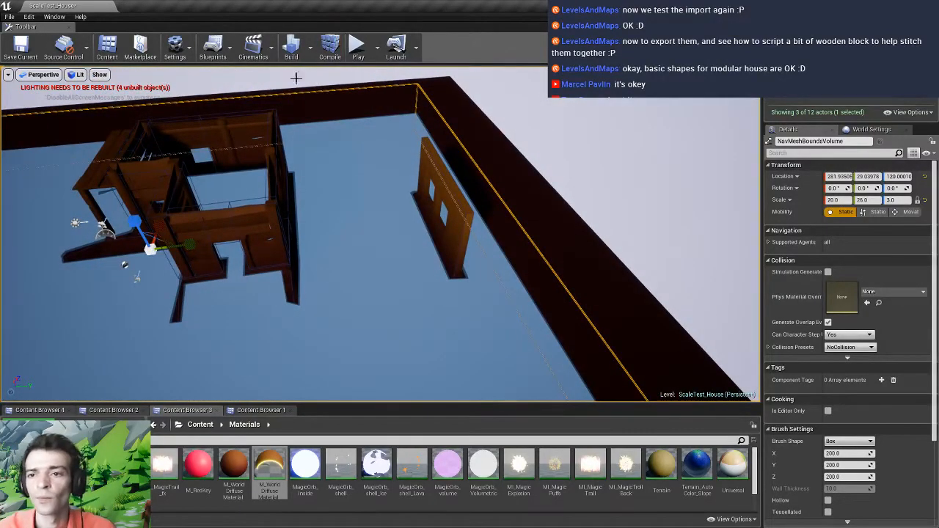
Build the level's lighting and play-test the character's movement around the window wall
left_click(292, 47)
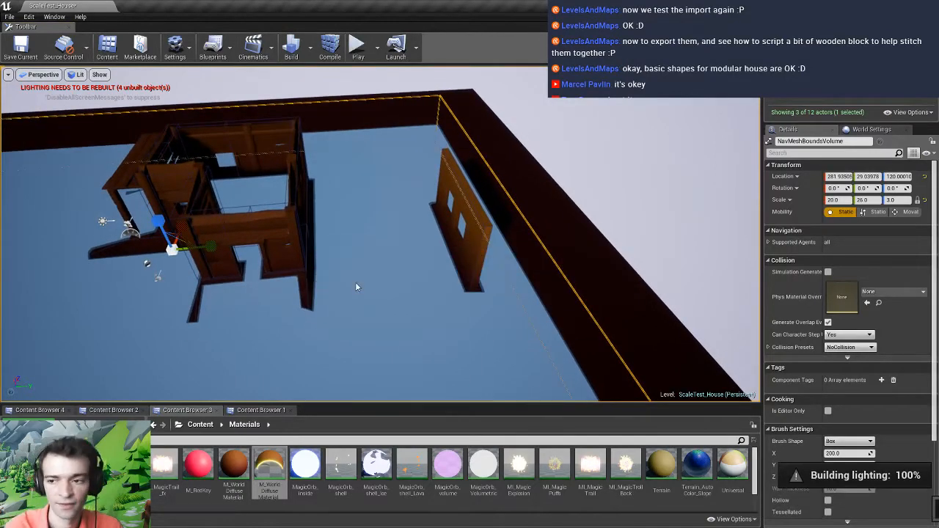
key("alt+p")
mouse_move(408, 279)
left_mouse_down()
mouse_move(484, 323)
mouse_move(545, 306)
mouse_move(619, 220)
mouse_move(563, 176)
mouse_move(557, 220)
mouse_move(480, 258)
mouse_move(480, 235)
mouse_move(436, 157)
mouse_move(368, 147)
mouse_move(386, 151)
mouse_move(379, 190)
mouse_move(357, 198)
mouse_move(300, 266)
mouse_move(413, 325)
mouse_move(369, 329)
mouse_move(274, 314)
mouse_move(186, 321)
mouse_move(180, 304)
mouse_move(182, 279)
mouse_move(260, 199)
mouse_move(306, 169)
mouse_move(330, 176)
mouse_move(294, 195)
mouse_move(399, 176)
left_mouse_up()
mouse_move(377, 120)
left_mouse_down()
mouse_move(375, 89)
mouse_move(369, 168)
mouse_move(390, 337)
mouse_move(551, 254)
mouse_move(554, 243)
mouse_move(537, 203)
mouse_move(509, 212)
mouse_move(474, 203)
mouse_move(401, 272)
mouse_move(434, 283)
mouse_move(451, 268)
mouse_move(428, 195)
mouse_move(353, 169)
mouse_move(386, 168)
mouse_move(378, 164)
mouse_move(407, 235)
mouse_move(413, 301)
left_mouse_up()
key("Escape")
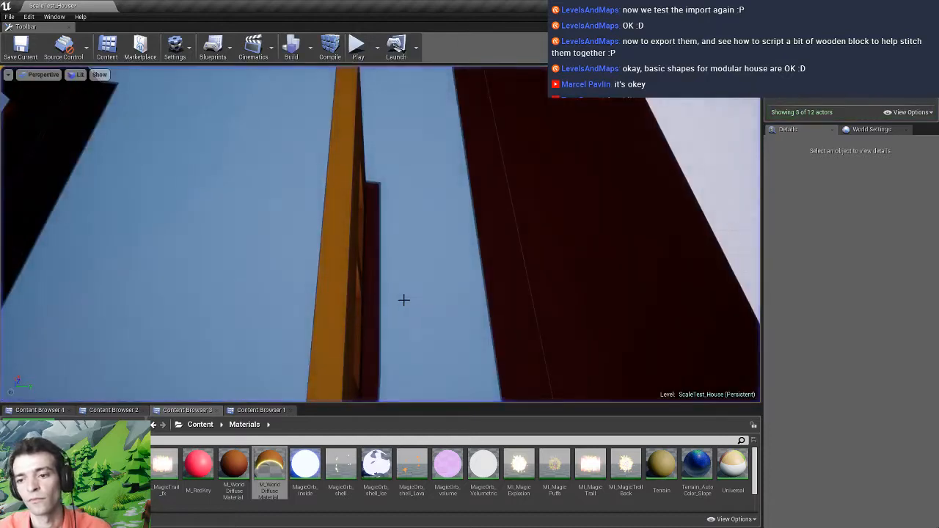
Rotate the Wall_window mesh to -90° about Z and move it to about Y 1999
right_click_drag(405, 300, 400, 294)
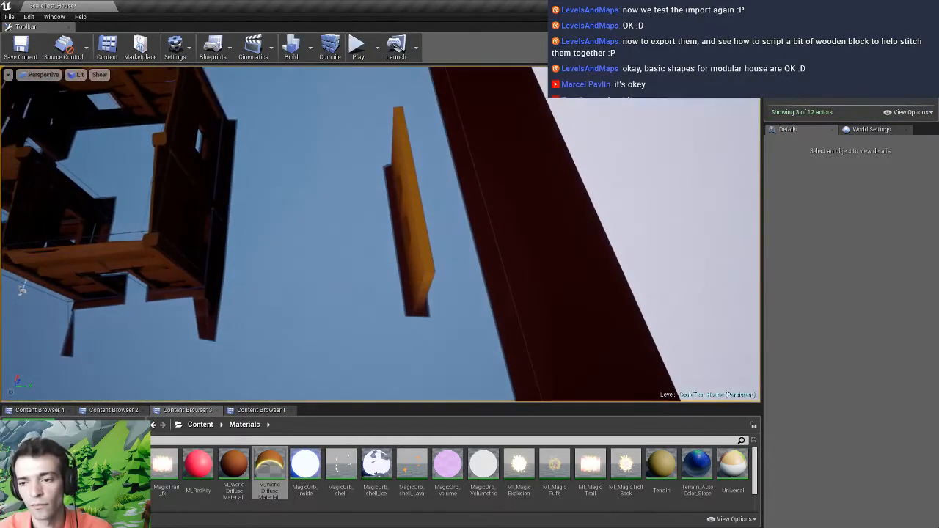
left_click(400, 293)
left_click_drag(378, 277, 331, 243)
key("w")
right_click_drag(298, 317, 335, 315)
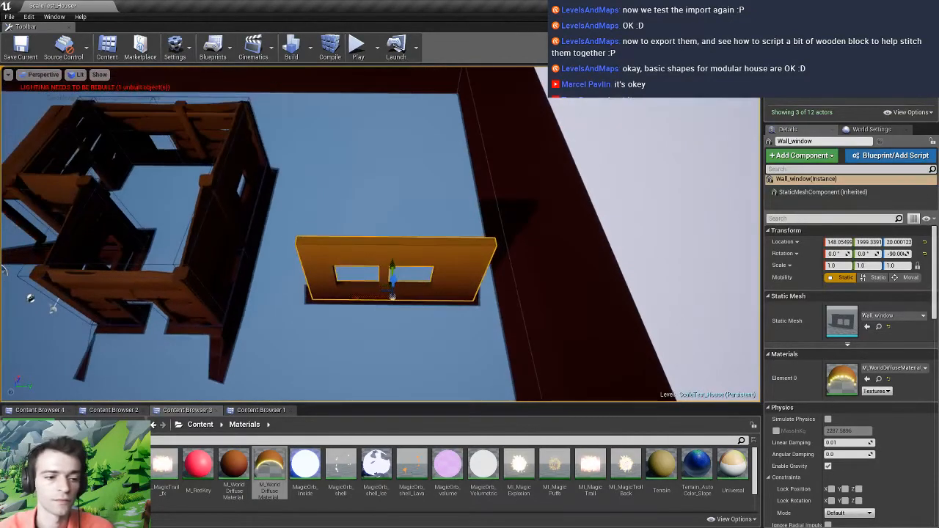
Play-test the character in front of and behind the rotated window wall, and save the ScaleTest_House level
key("alt+p")
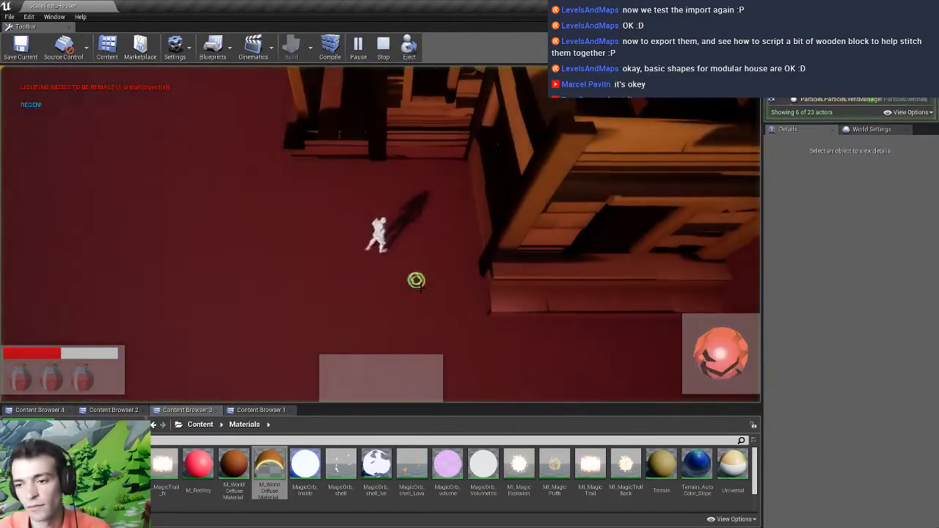
mouse_move(509, 292)
left_mouse_down()
mouse_move(499, 203)
mouse_move(443, 187)
mouse_move(409, 195)
mouse_move(389, 220)
left_mouse_up()
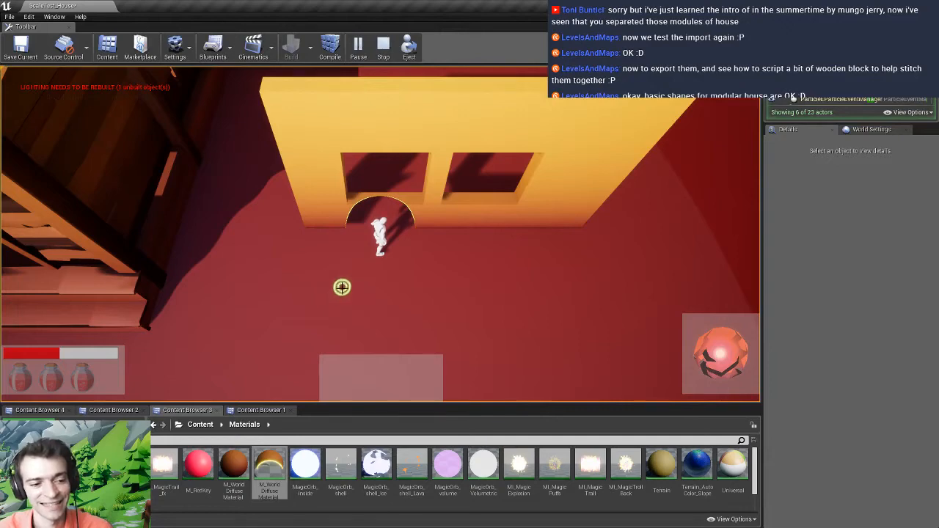
mouse_move(427, 221)
left_mouse_down()
mouse_move(480, 226)
mouse_move(456, 197)
mouse_move(337, 178)
left_mouse_up()
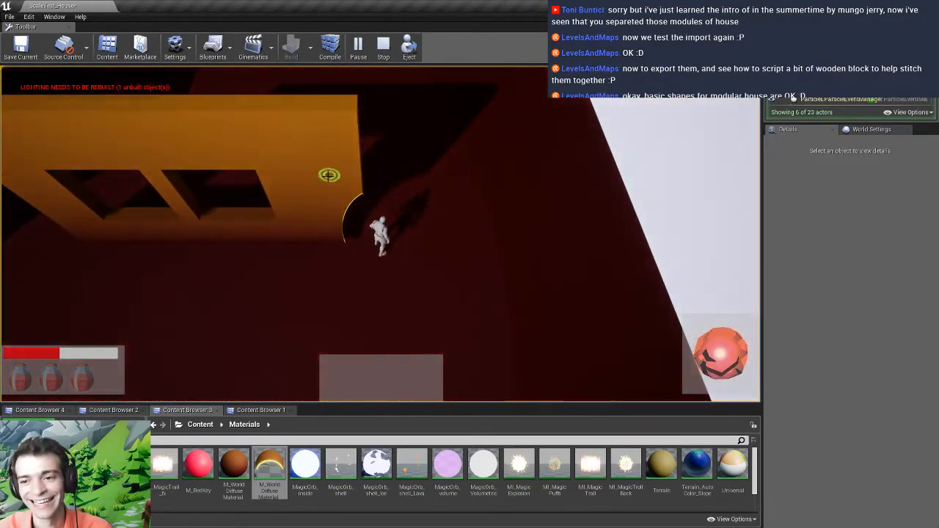
mouse_move(238, 202)
left_mouse_down()
mouse_move(260, 216)
mouse_move(242, 264)
mouse_move(296, 316)
mouse_move(317, 306)
left_mouse_up()
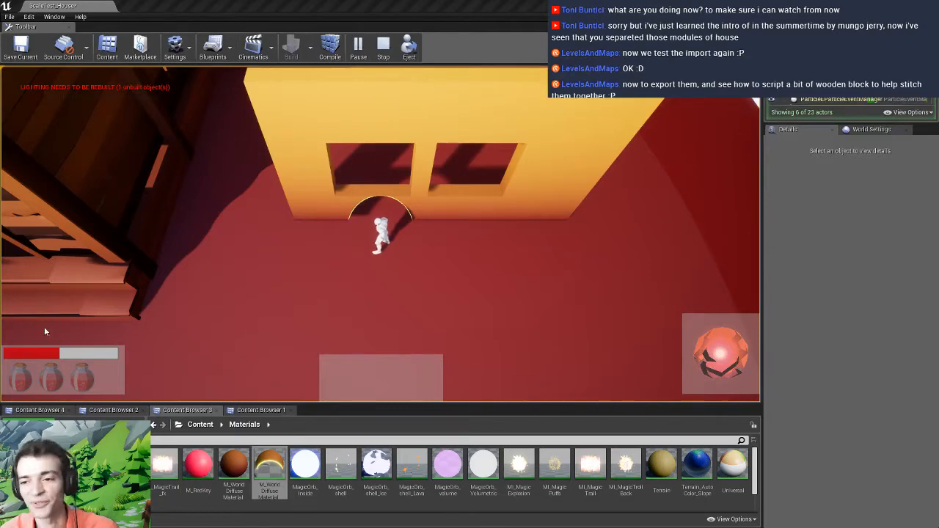
mouse_move(469, 256)
right_mouse_down()
mouse_move(434, 251)
mouse_move(453, 235)
mouse_move(474, 239)
mouse_move(455, 218)
mouse_move(384, 203)
mouse_move(279, 246)
right_mouse_up()
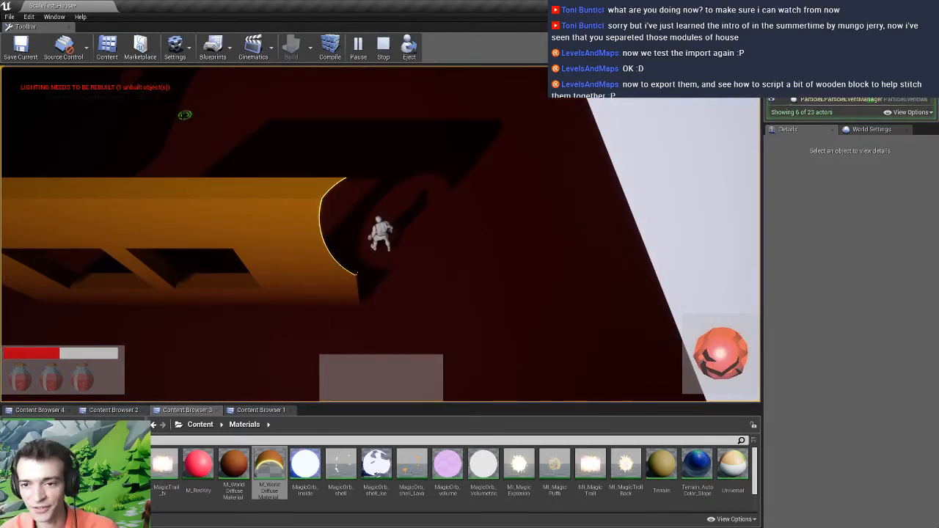
right_click_drag(184, 114, 482, 267)
key("Escape")
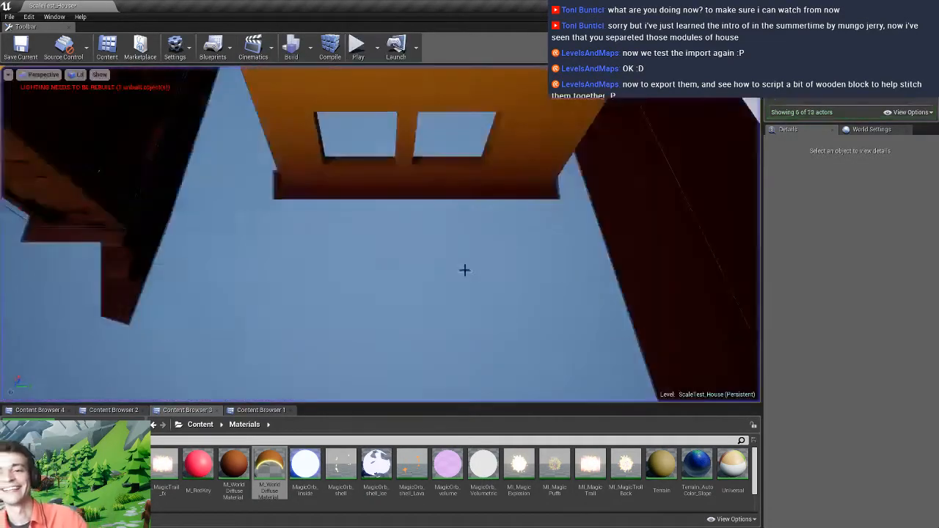
right_click_drag(378, 243, 419, 247)
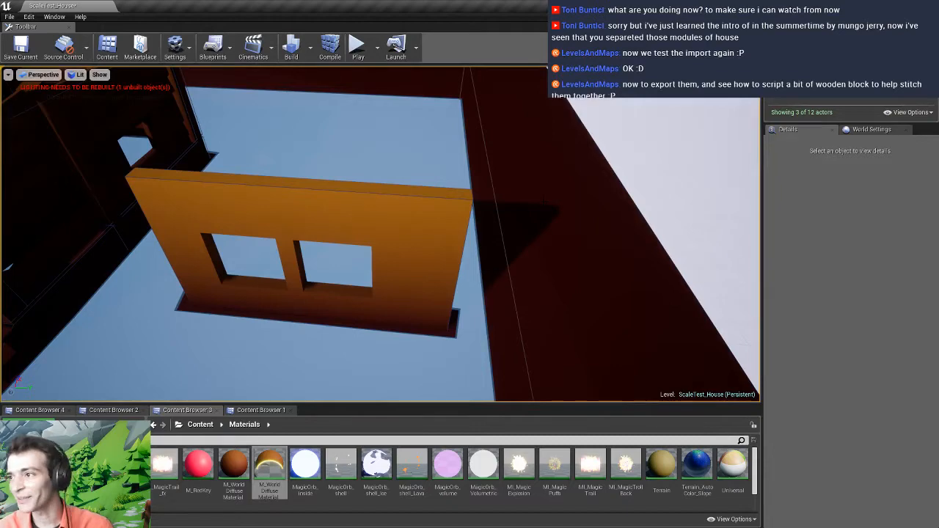
key("ctrl+s")
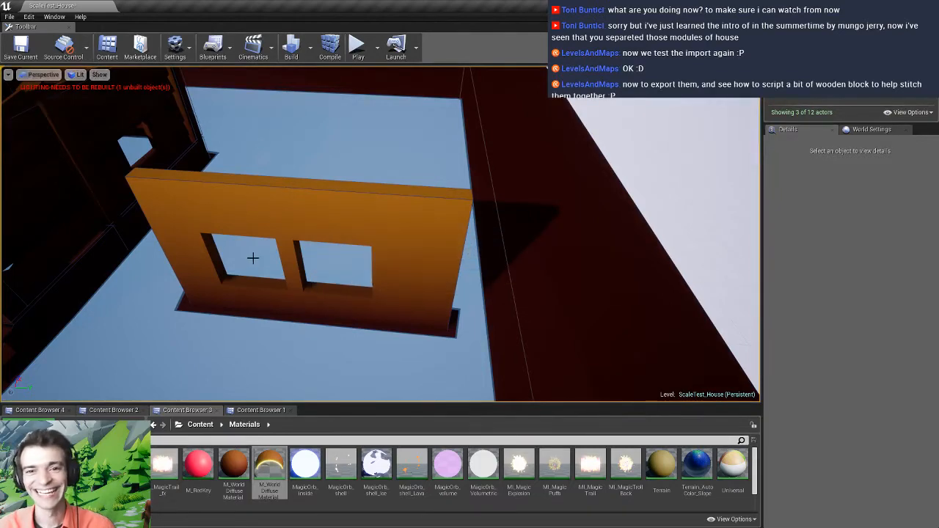
Select the house's Walls mesh and compare it with the window wall from several angles
right_click_drag(252, 256, 214, 230)
left_click(213, 229)
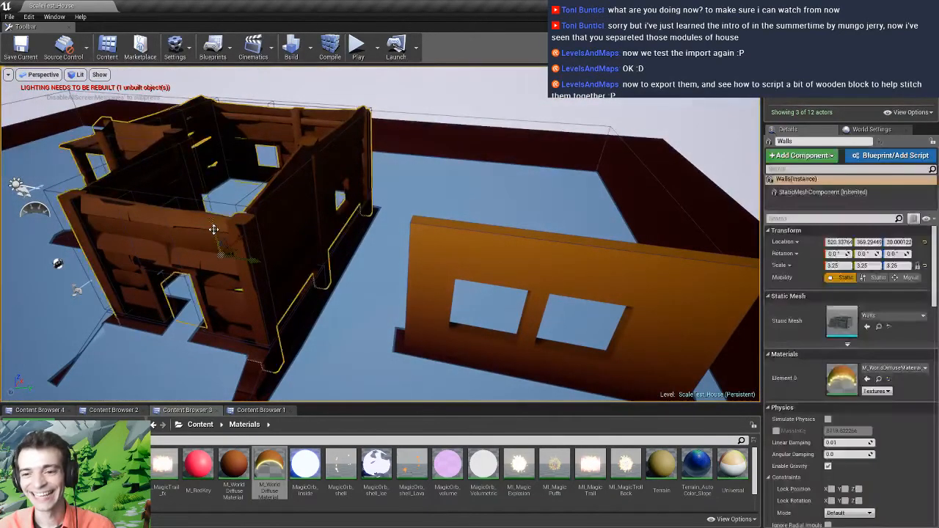
left_click(863, 378)
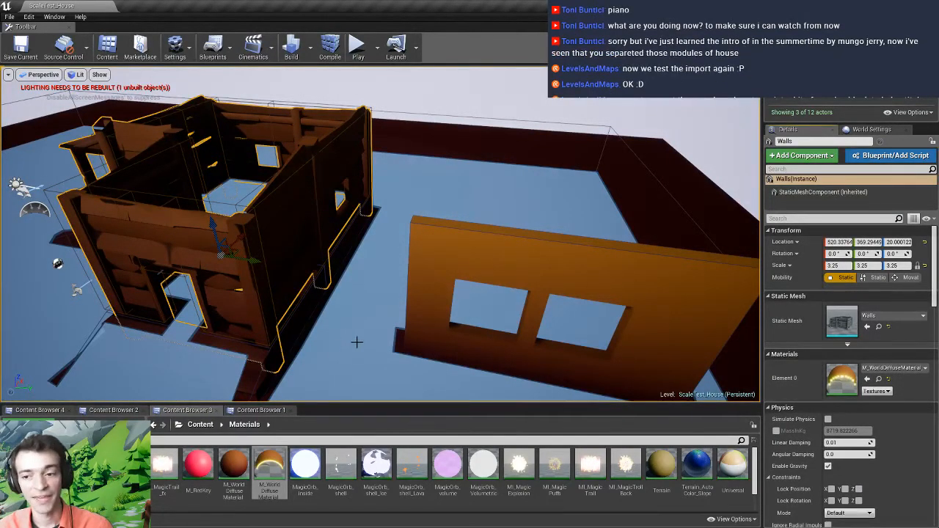
left_click_drag(357, 340, 440, 271)
right_click_drag(356, 320, 256, 243)
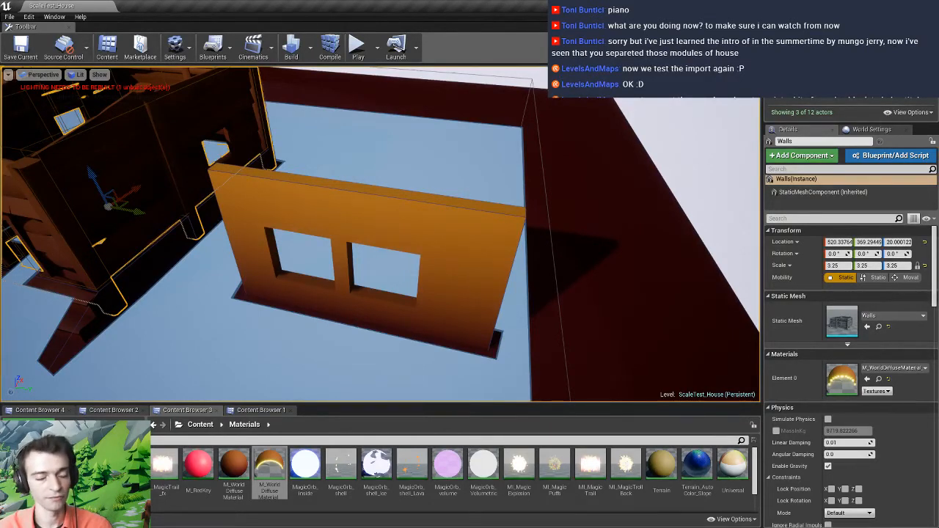
right_click_drag(253, 334, 252, 334)
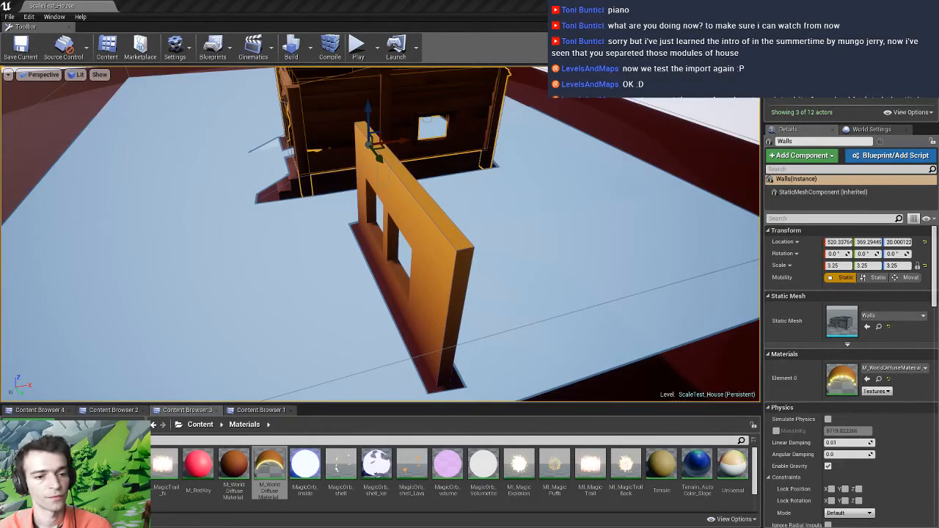
mouse_move(394, 272)
right_mouse_down()
mouse_move(462, 272)
mouse_move(394, 272)
right_mouse_up()
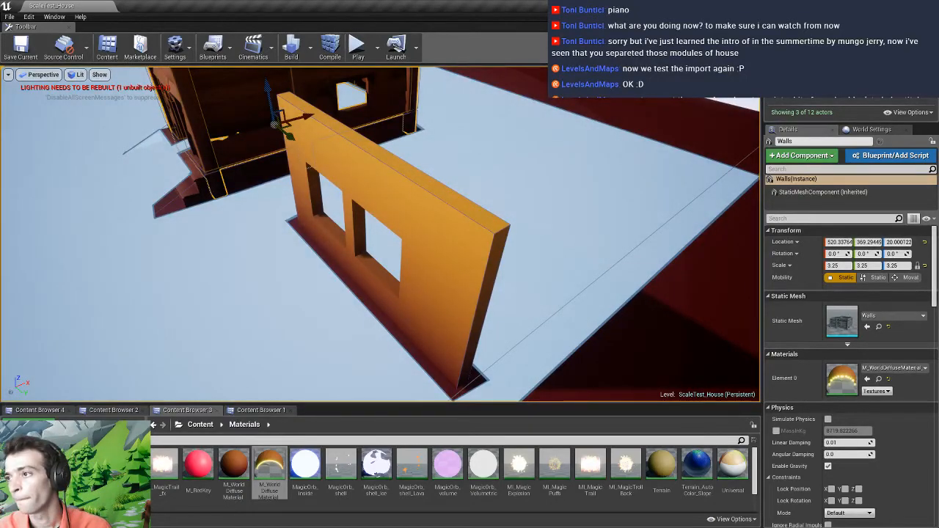
Switch to 3ds Max and examine the selected Wall_window piece among the modular walls
key("alt+Tab")
right_click(502, 259)
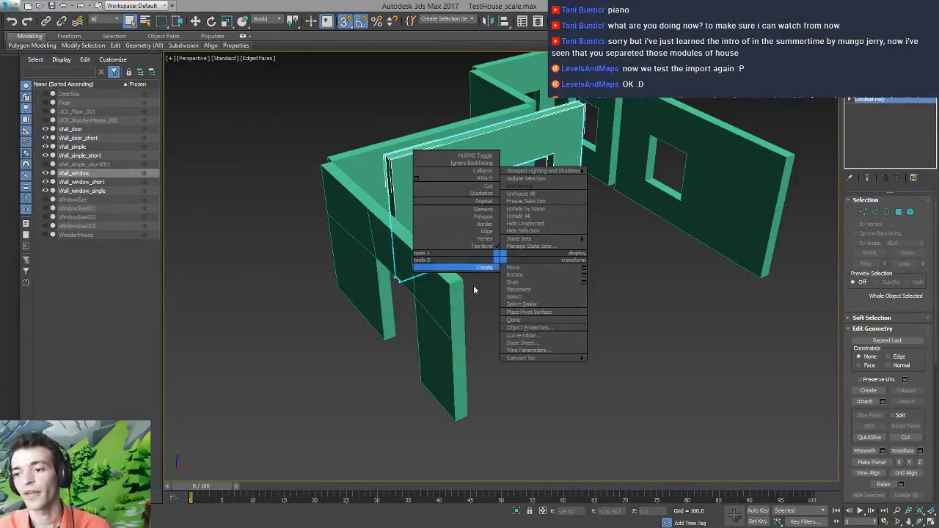
left_click(355, 382)
middle_click_drag(430, 314, 485, 250)
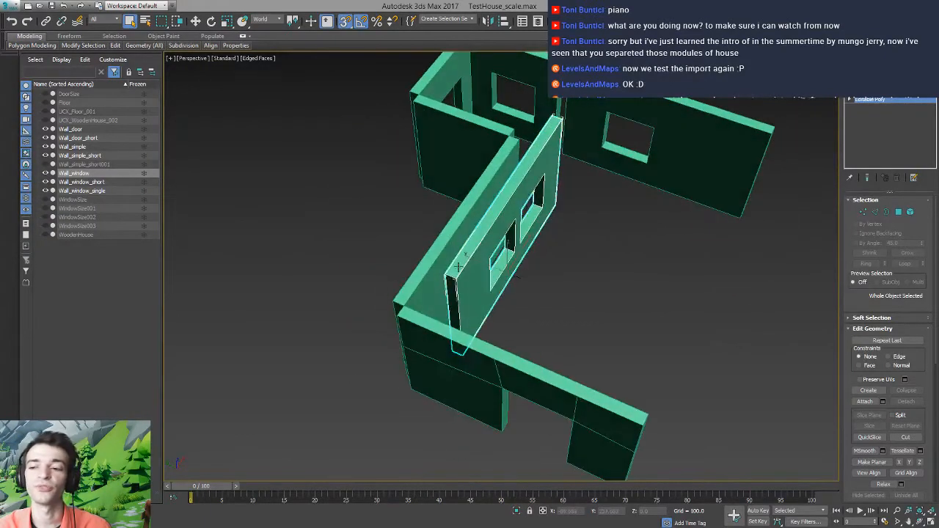
left_click(485, 248)
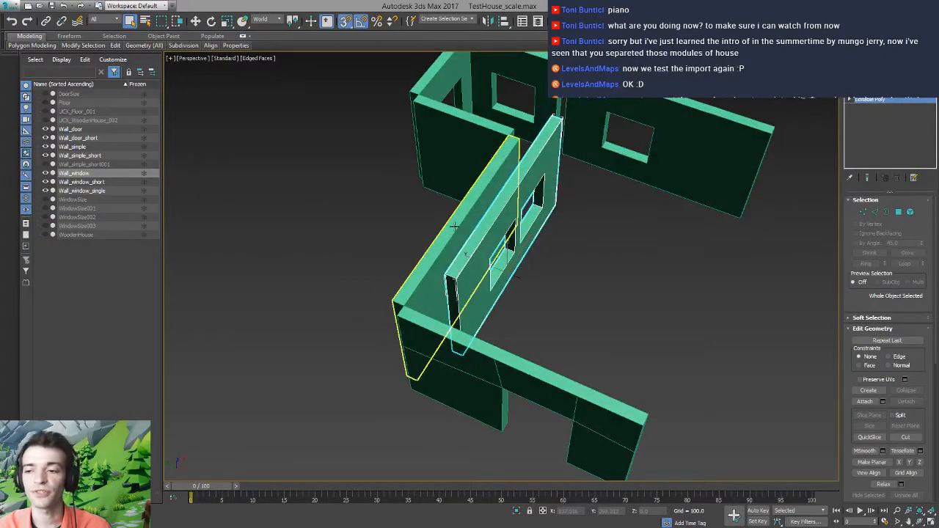
left_click(532, 155)
right_click(94, 294)
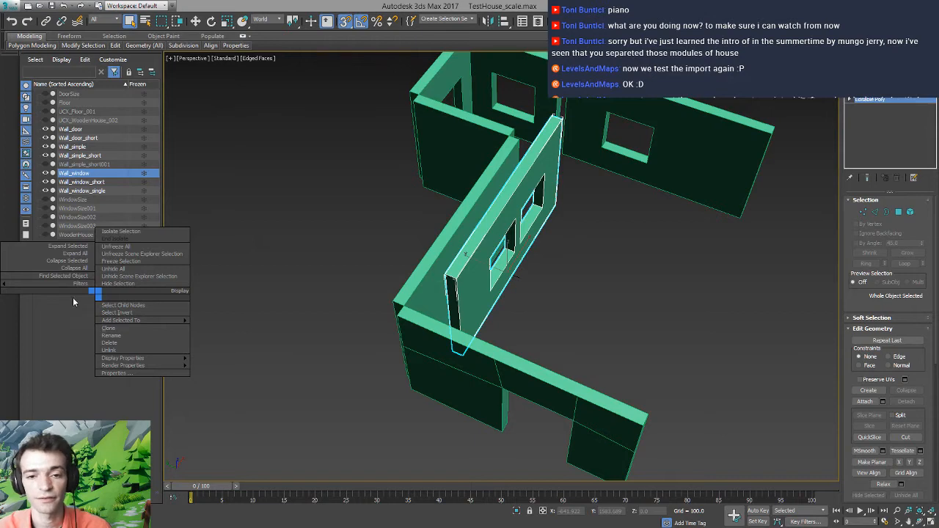
left_click(70, 309)
right_click(99, 286)
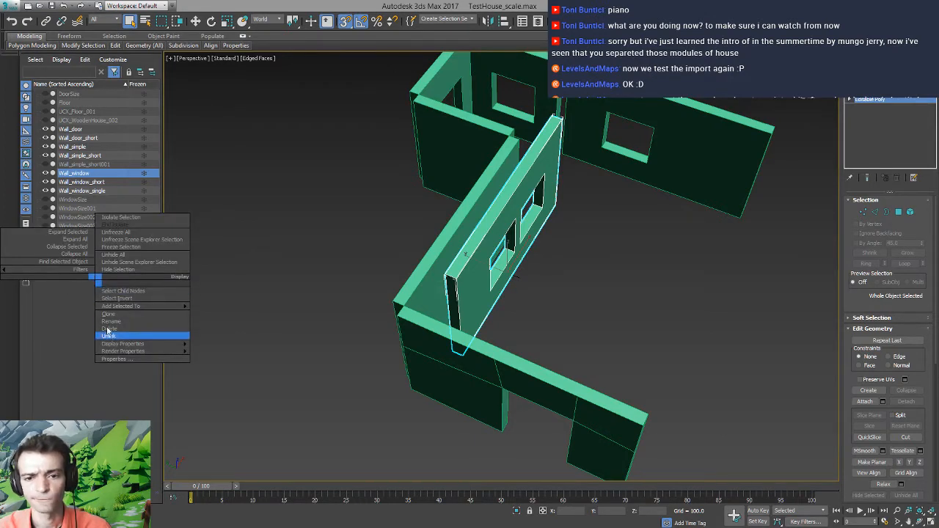
left_click(73, 309)
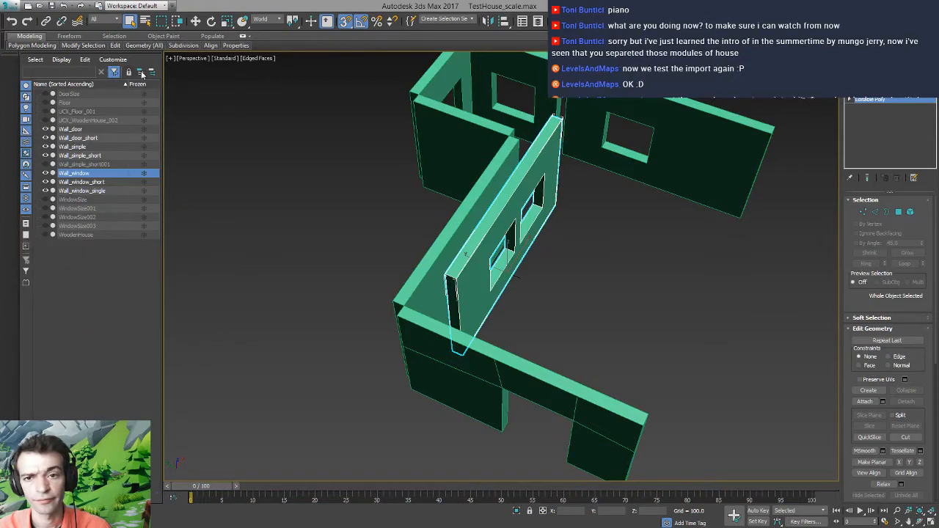
left_click(35, 59)
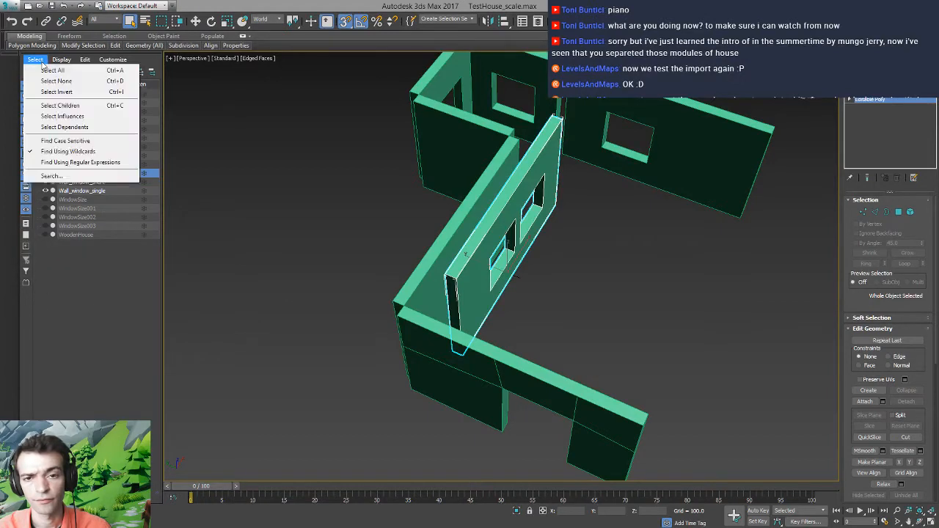
mouse_move(89, 62)
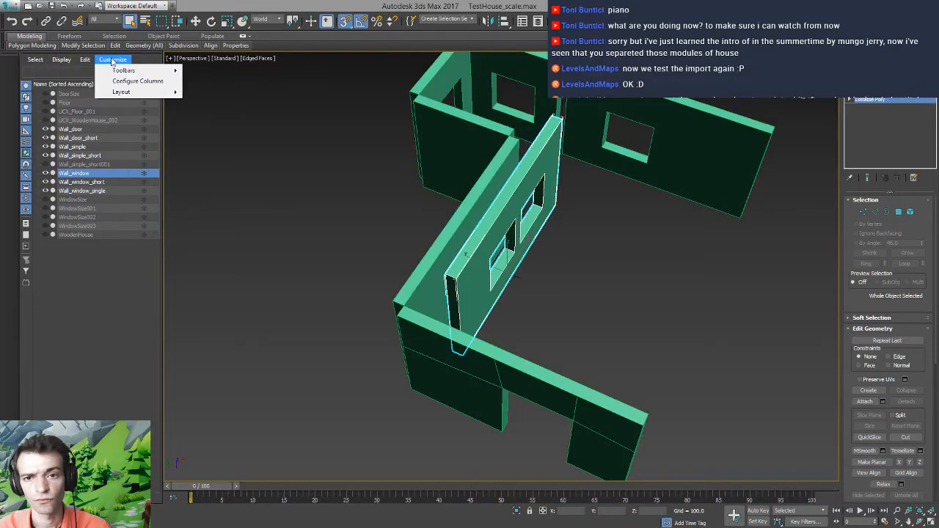
mouse_move(39, 63)
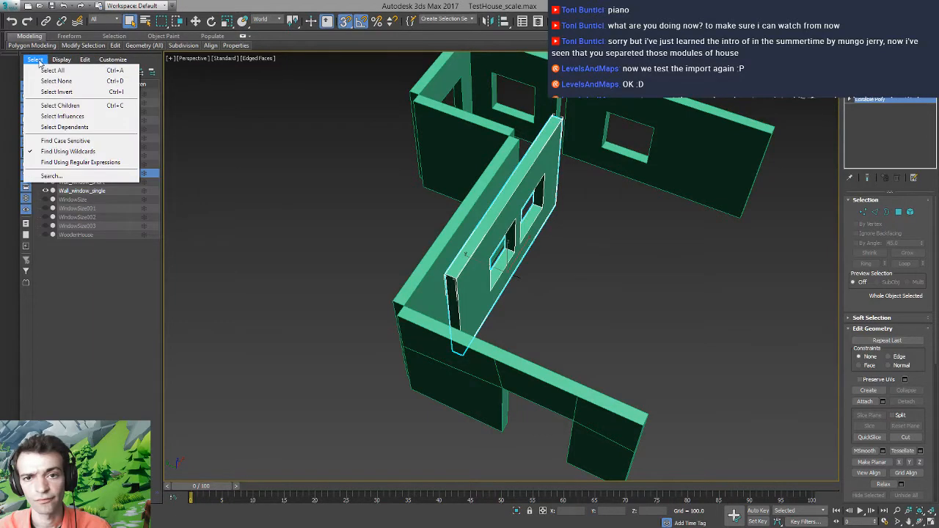
left_click(73, 331)
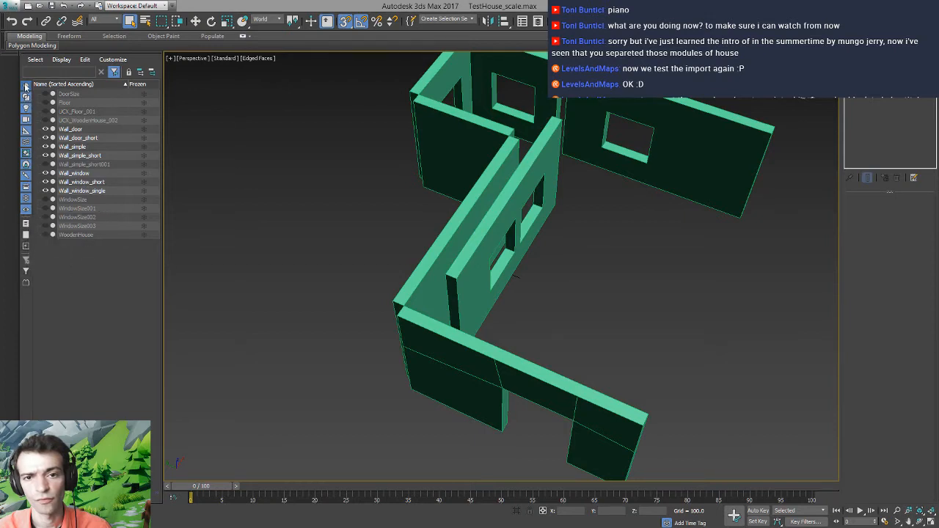
right_click(110, 294)
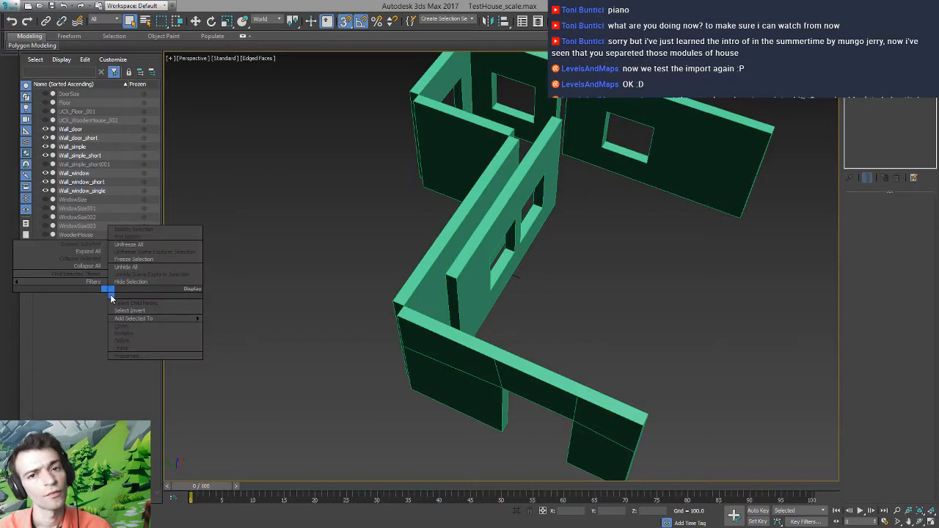
left_click(77, 321)
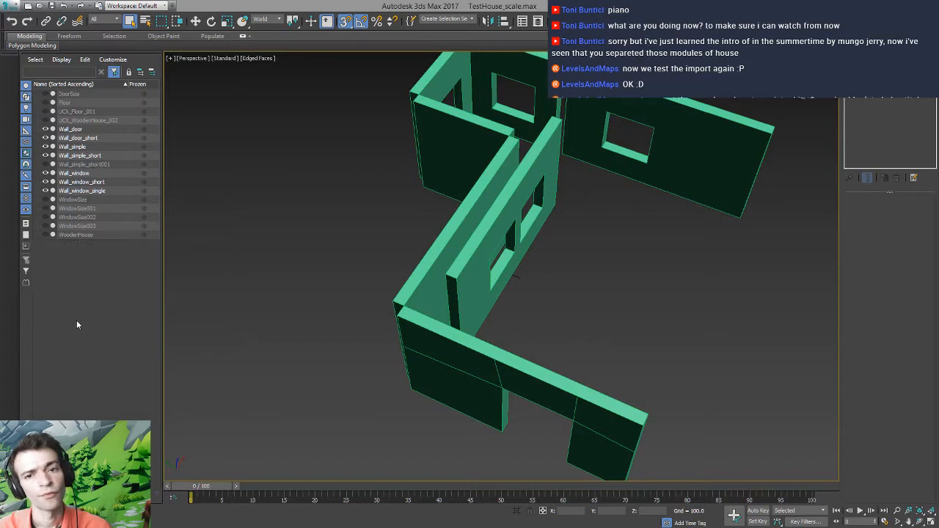
Show the main menu bar above the toolbar
right_click(196, 6)
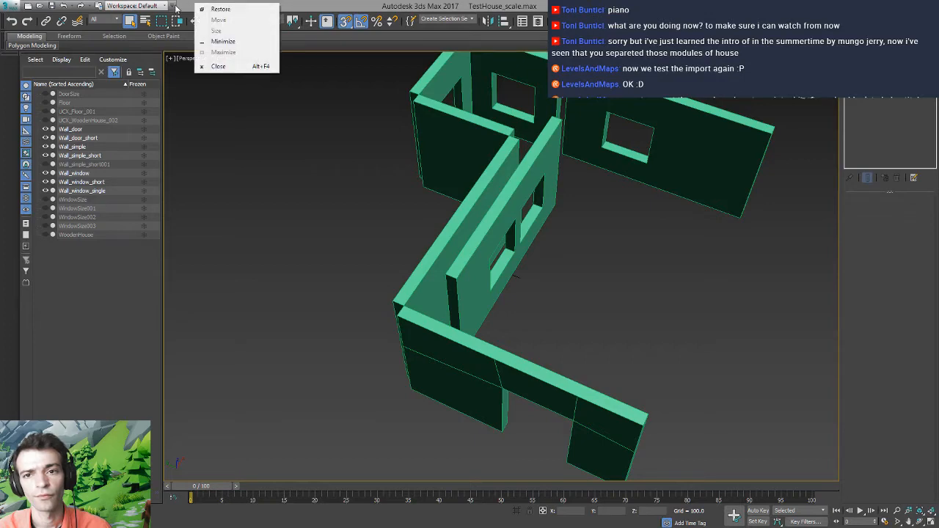
left_click(172, 6)
left_click(202, 98)
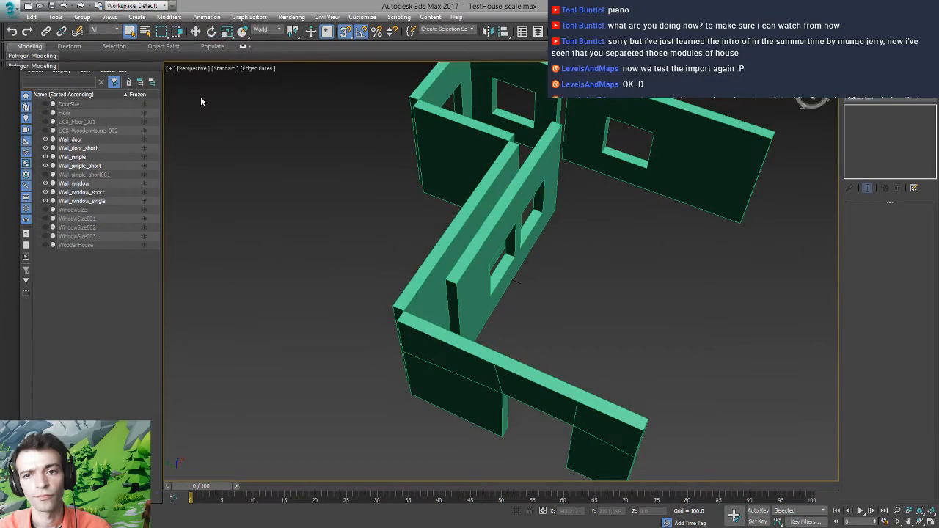
Open the Layer Explorer and dock it beside the scene object list
left_click(107, 17)
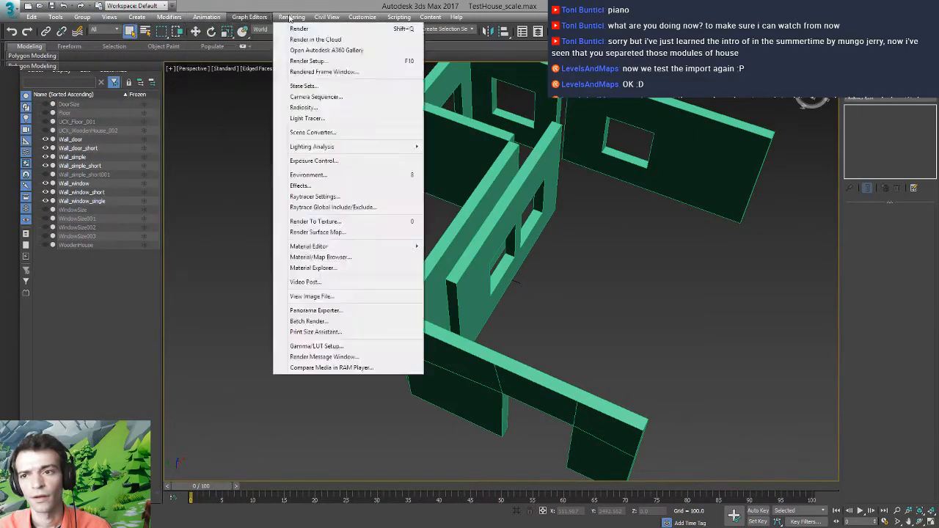
mouse_move(362, 21)
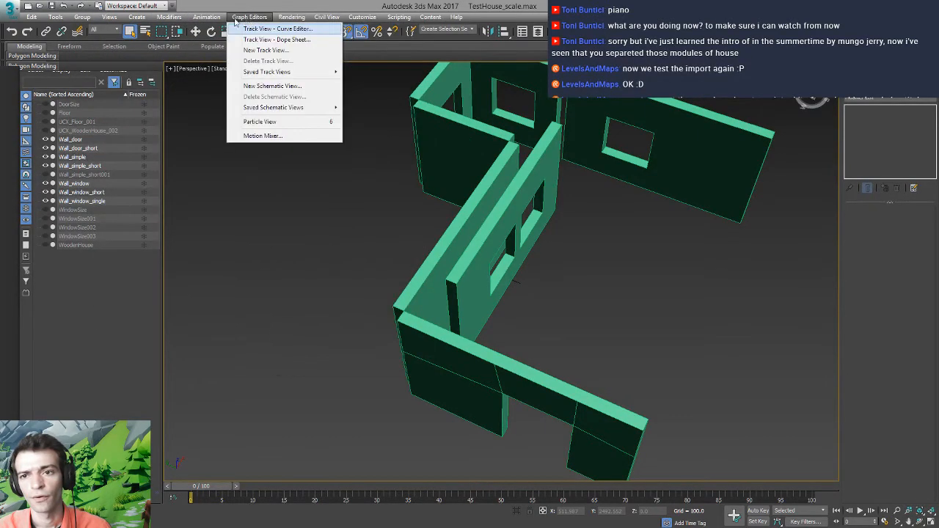
mouse_move(169, 21)
mouse_move(111, 21)
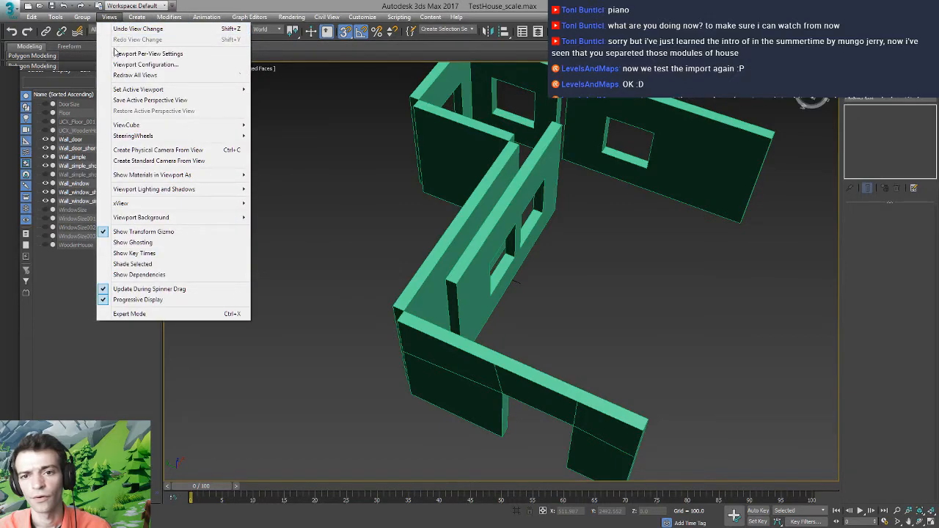
mouse_move(81, 21)
mouse_move(52, 18)
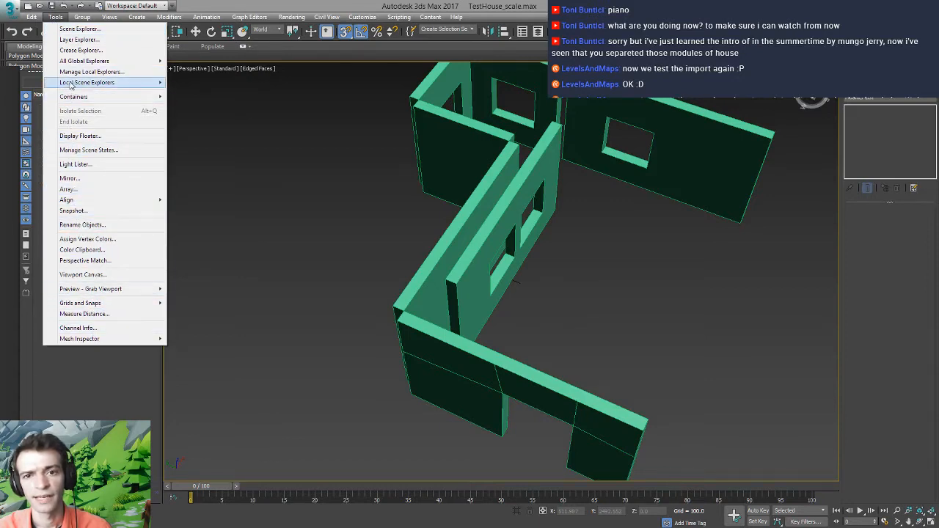
left_click(77, 29)
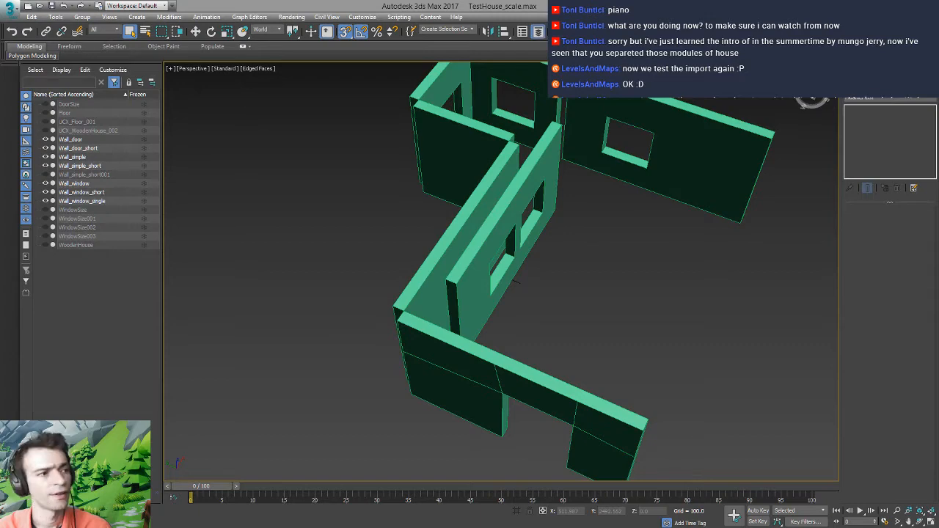
left_click_drag(163, 84, 136, 89)
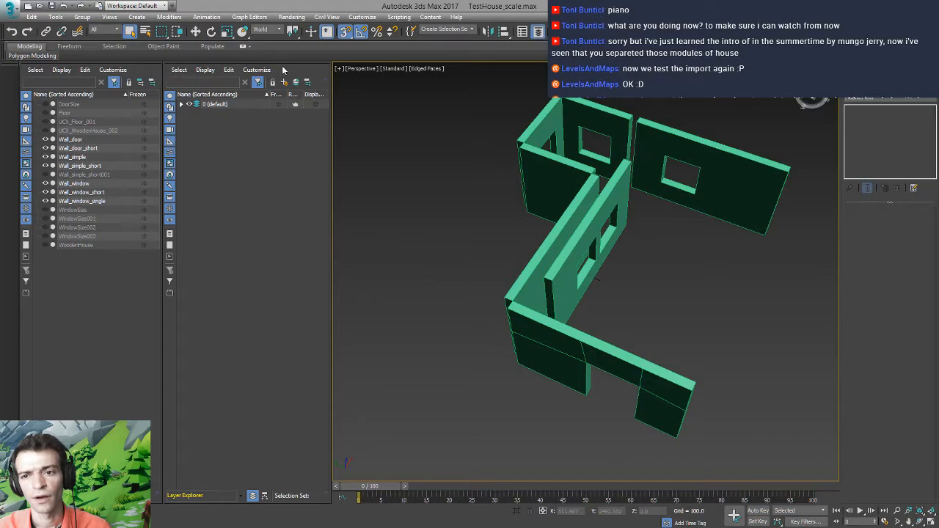
Expand the 0 (default) layer, keep only the Layer Explorer docked, and narrow it to enlarge the viewport
left_click(182, 104)
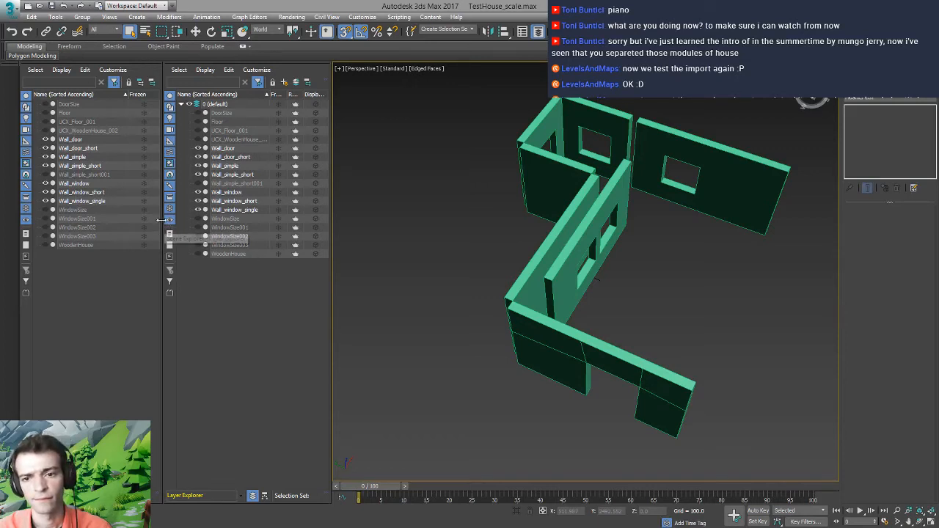
left_click_drag(161, 220, 100, 224)
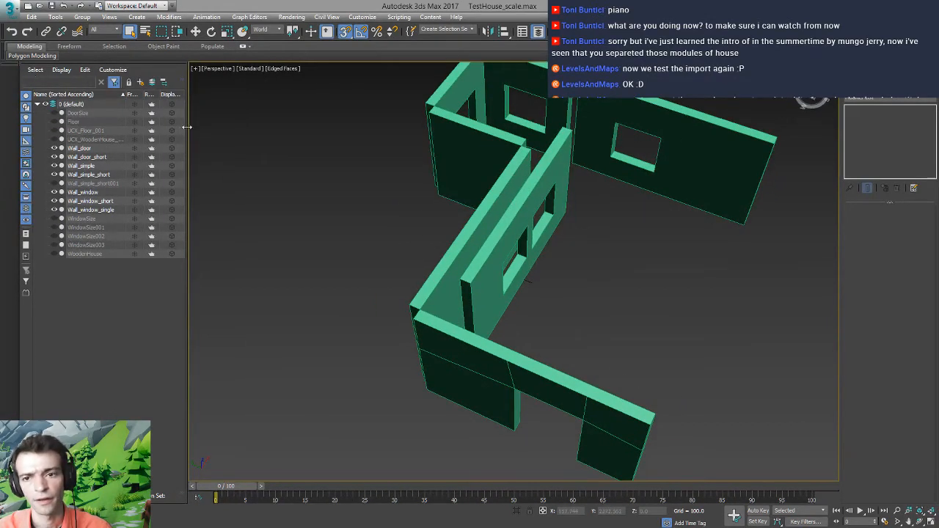
left_click_drag(187, 128, 188, 154)
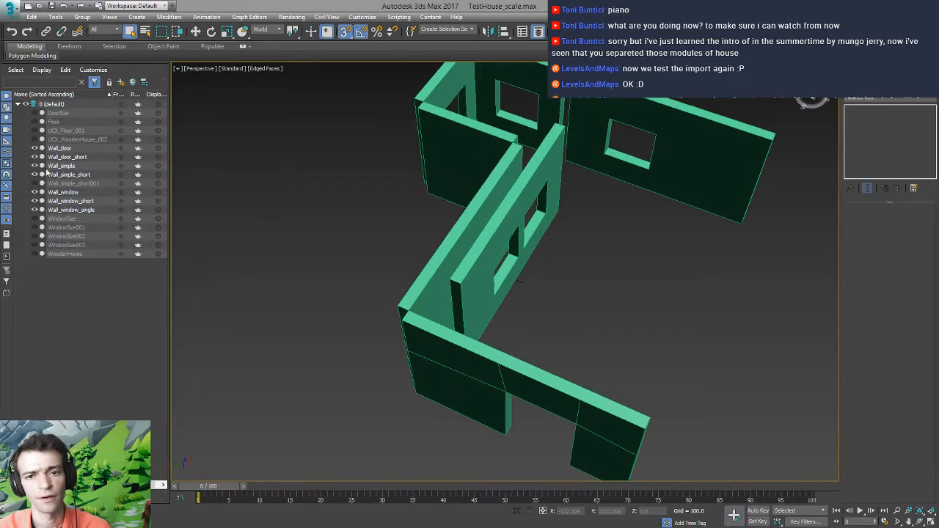
left_click_drag(171, 298, 140, 298)
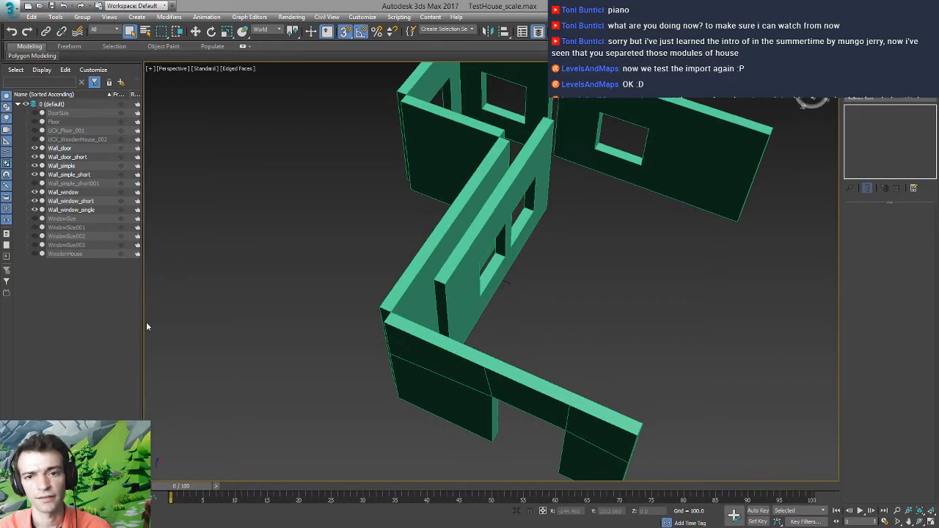
left_click_drag(144, 318, 161, 318)
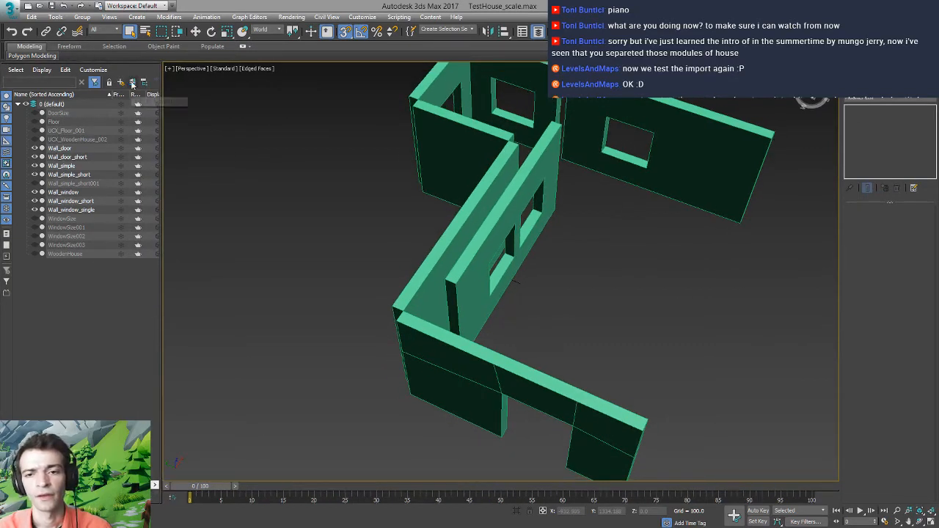
Create a new layer in the Layer Explorer and name it ModularHouse
right_click(67, 297)
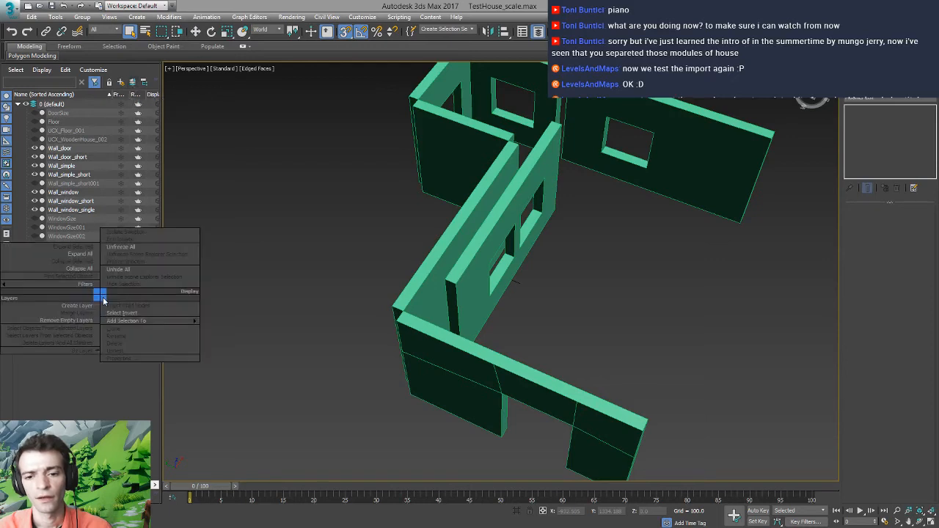
left_click(80, 306)
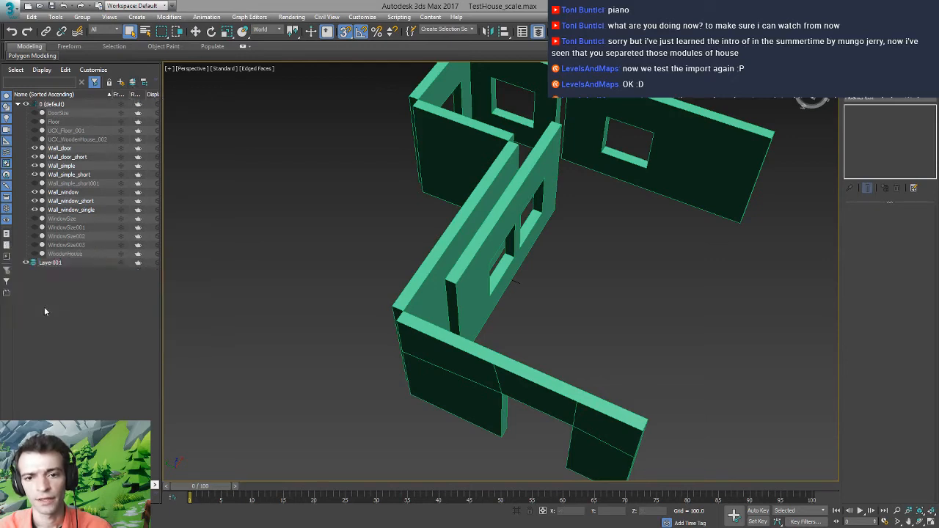
left_click(52, 266)
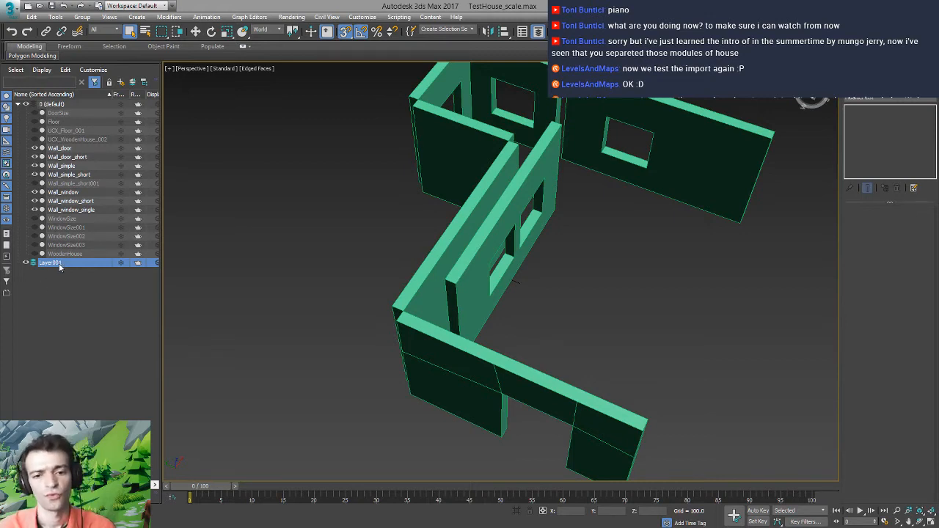
left_click(49, 262)
type("ModularHouse")
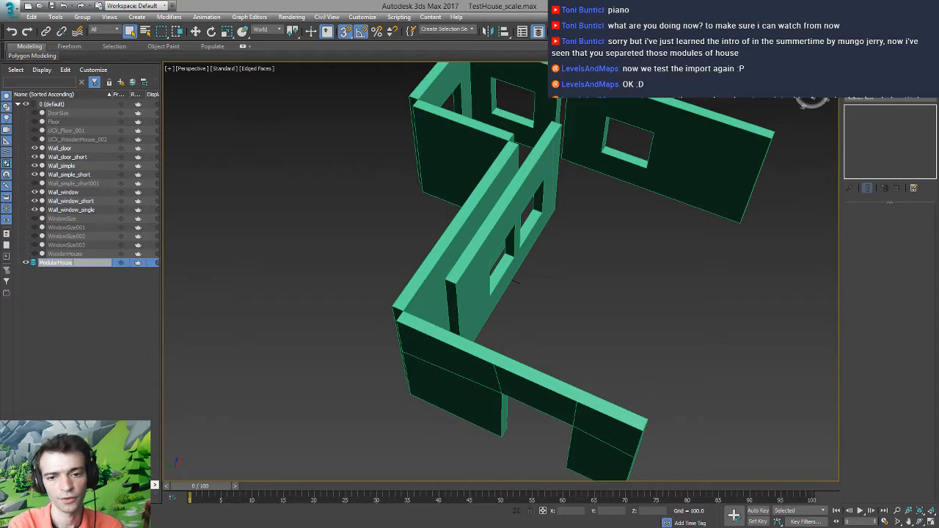
key("Return")
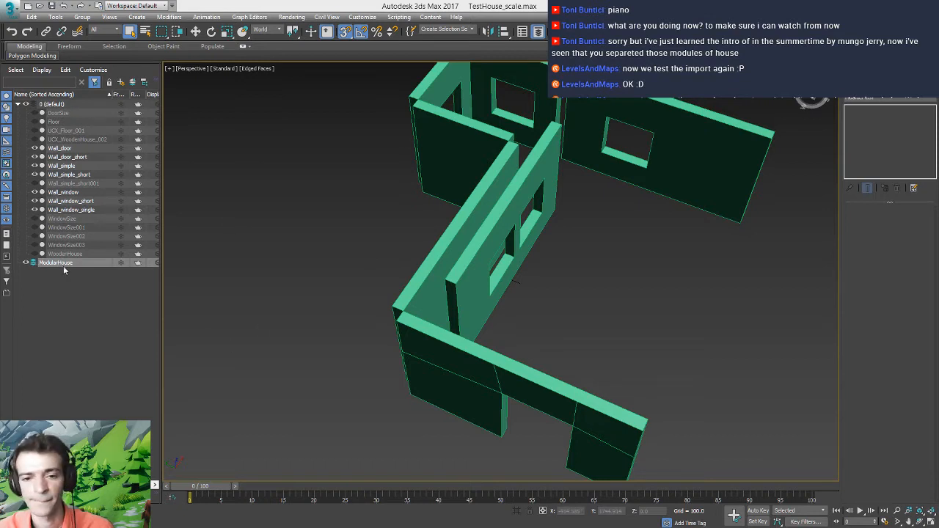
Move the Wall_window object into the ModularHouse layer and hide that layer
left_click(469, 268)
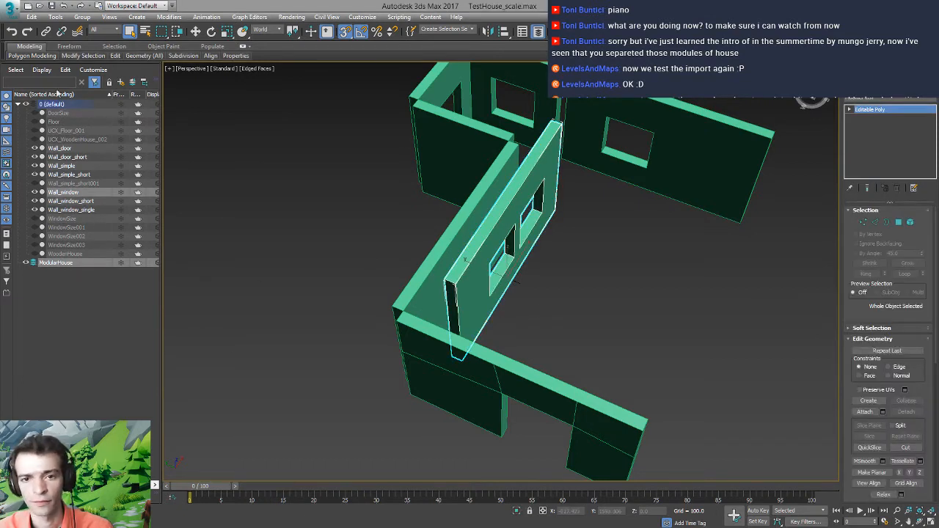
left_click_drag(70, 192, 62, 264)
left_click(34, 262)
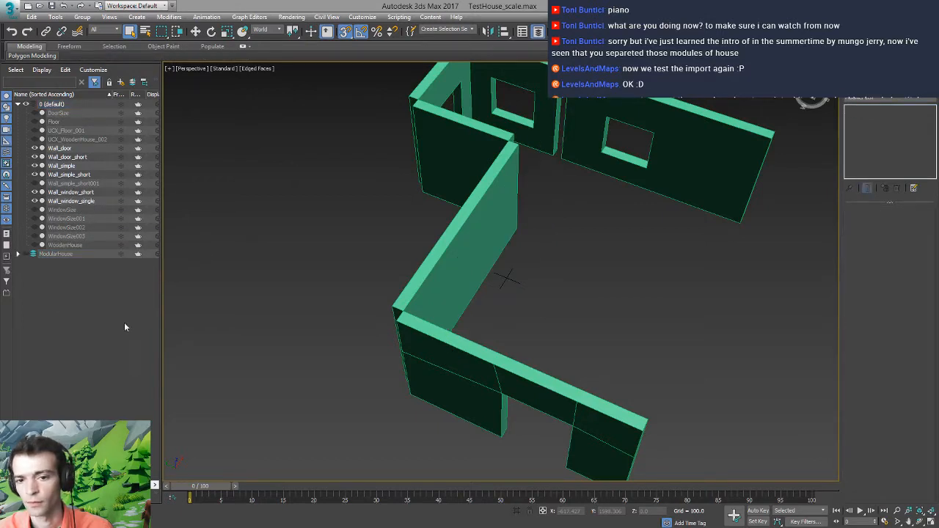
Move the Wall_simple object to absolute world position X 0, Y 0
left_click(442, 290)
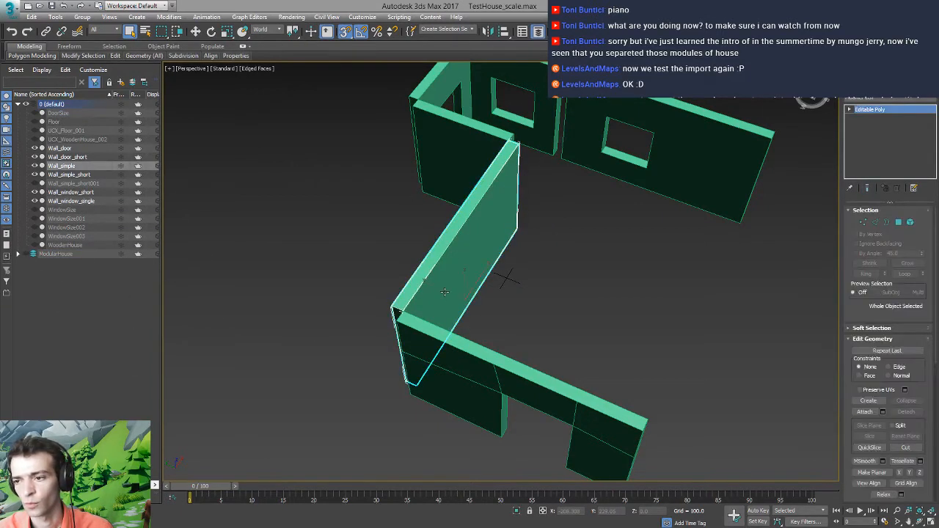
right_click(196, 33)
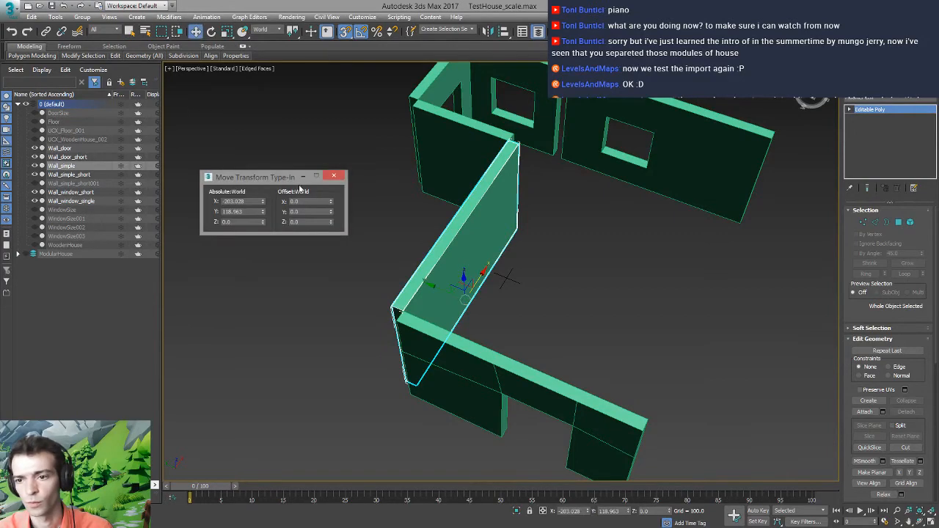
double_click(232, 201)
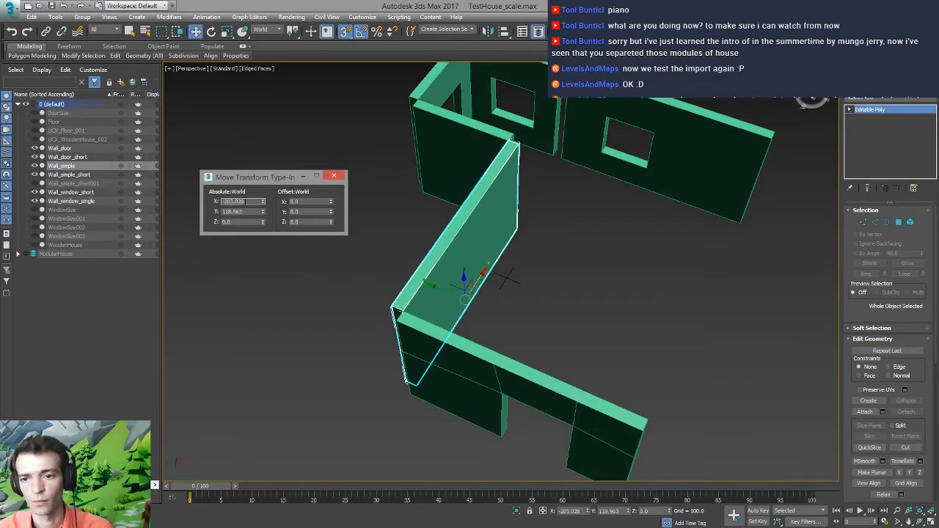
left_click_drag(247, 202, 214, 201)
type("0")
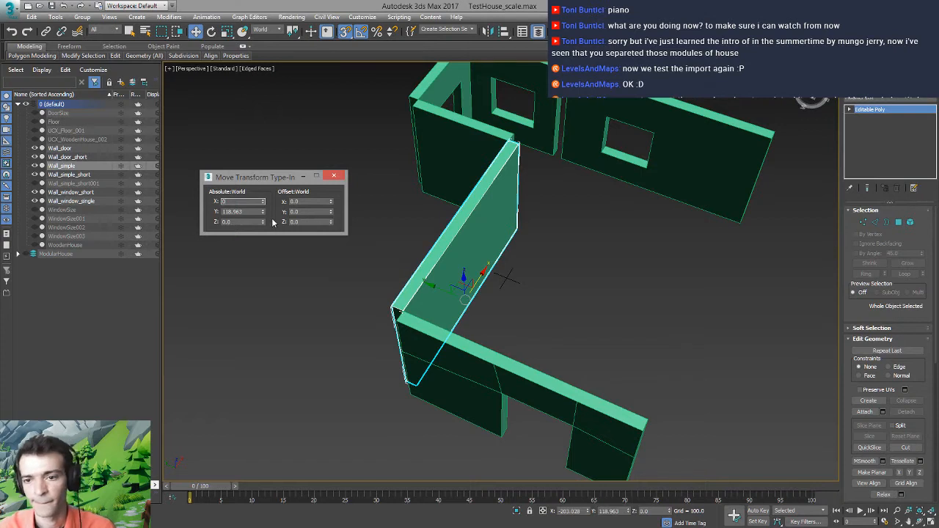
key("Return")
double_click(252, 211)
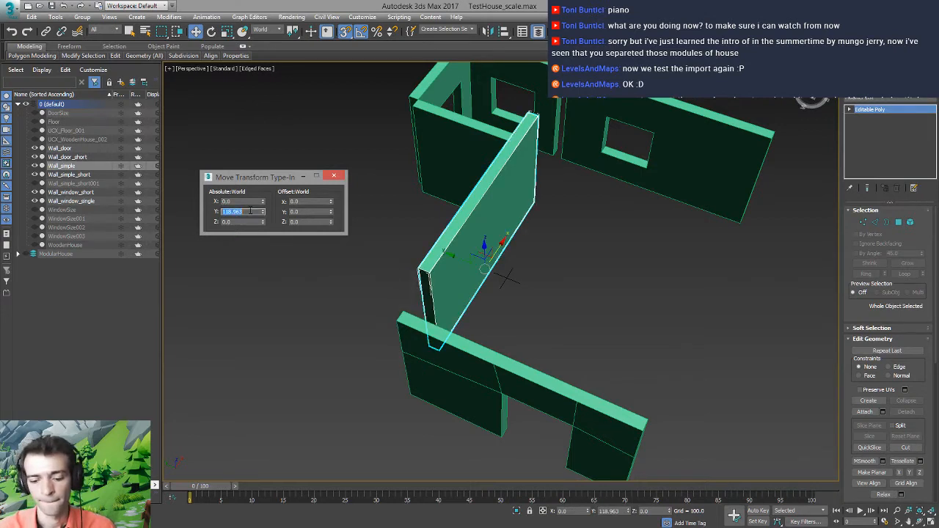
type("0")
key("Return")
left_click(337, 177)
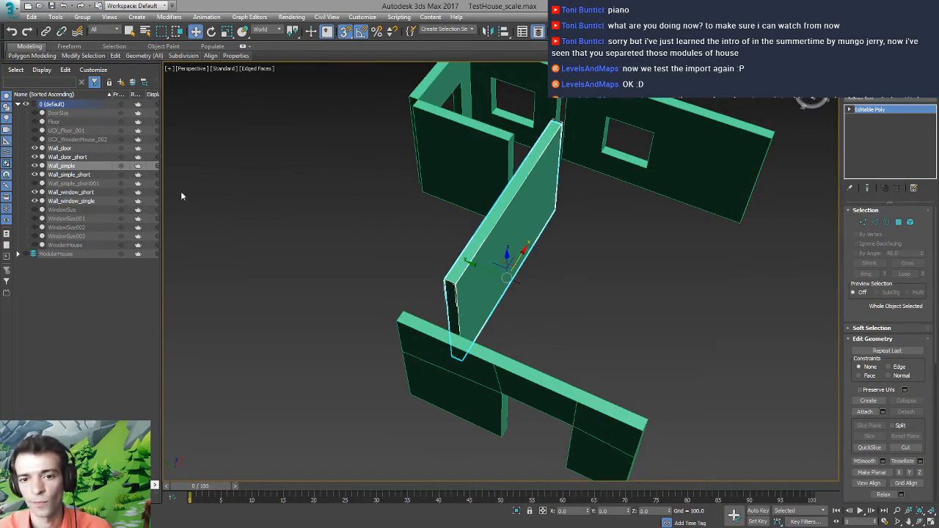
left_click(96, 286)
left_click(82, 166)
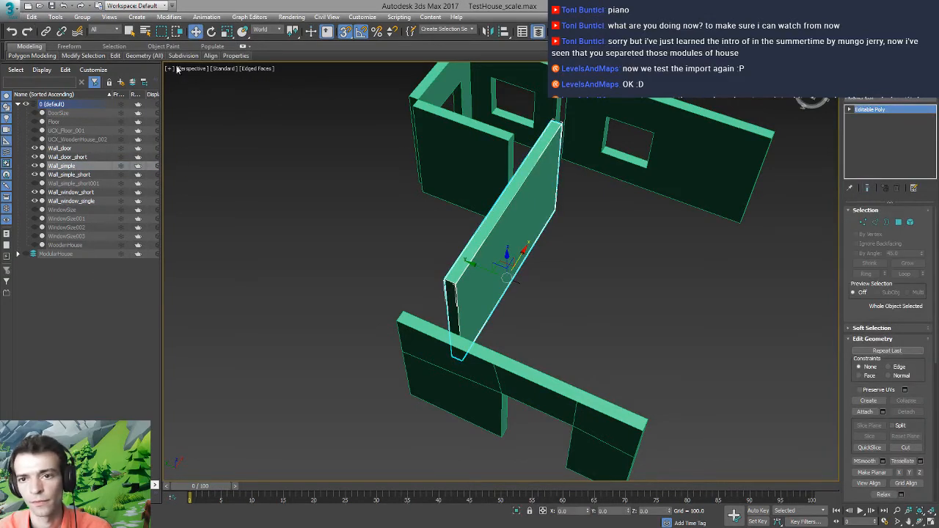
right_click(195, 31)
left_click(334, 182)
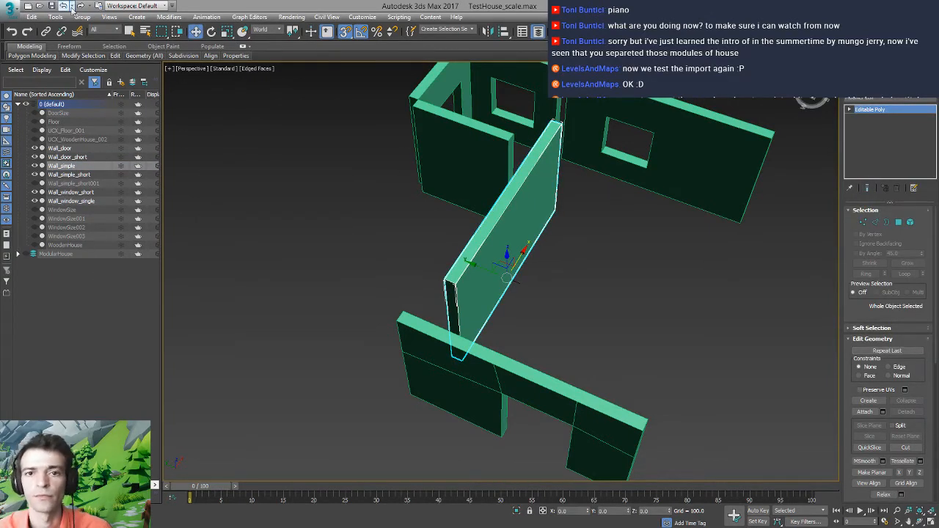
left_click(10, 12)
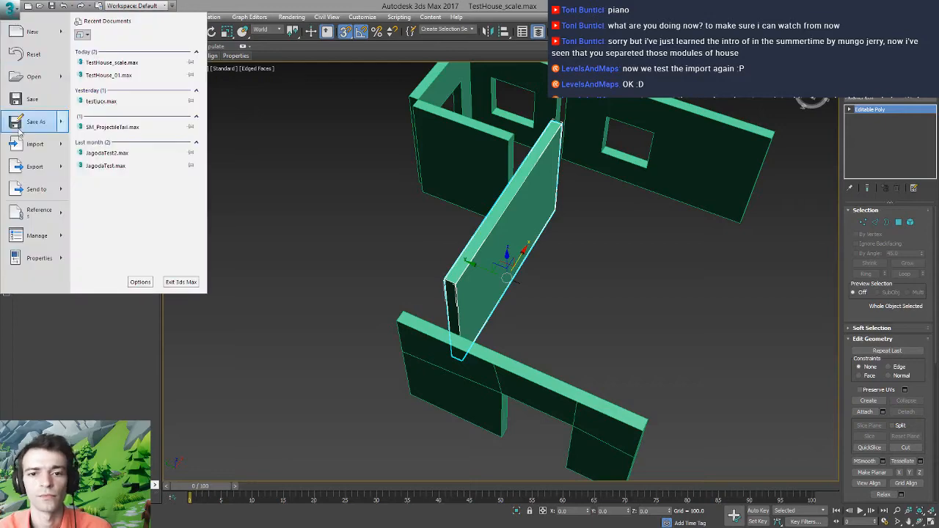
left_click(375, 6)
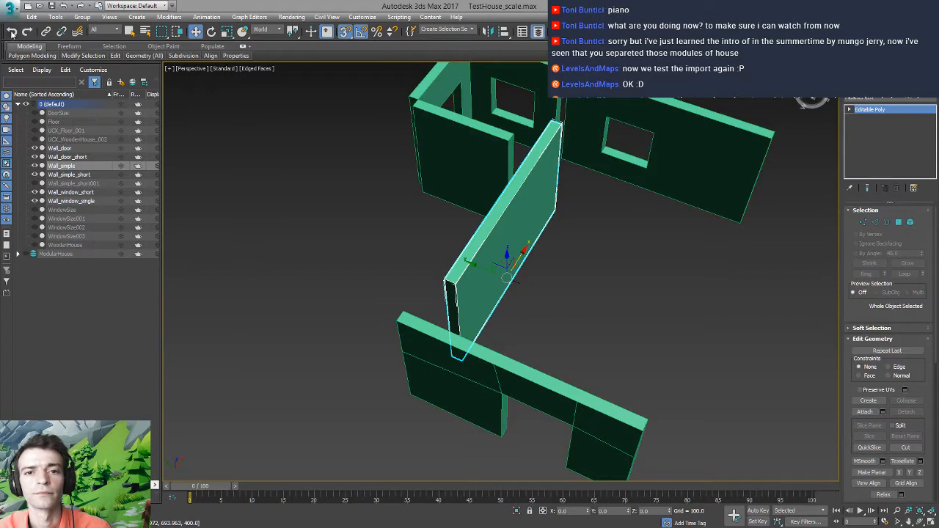
Export only the selected Wall_simple object as Wall_simple in FBX format to the ModularHouse folder, and move it into the ModularHouse layer
left_click(15, 8)
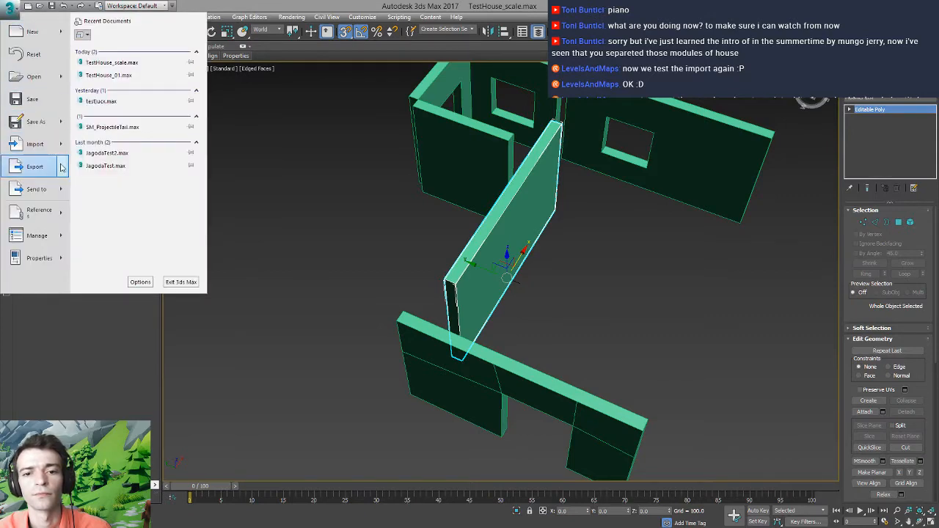
mouse_move(37, 167)
left_click(115, 80)
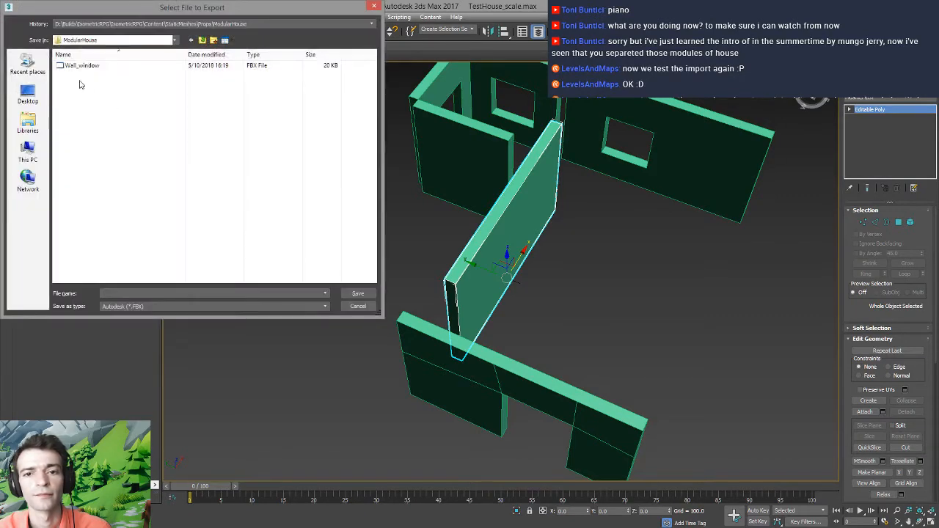
type("Wall_simple")
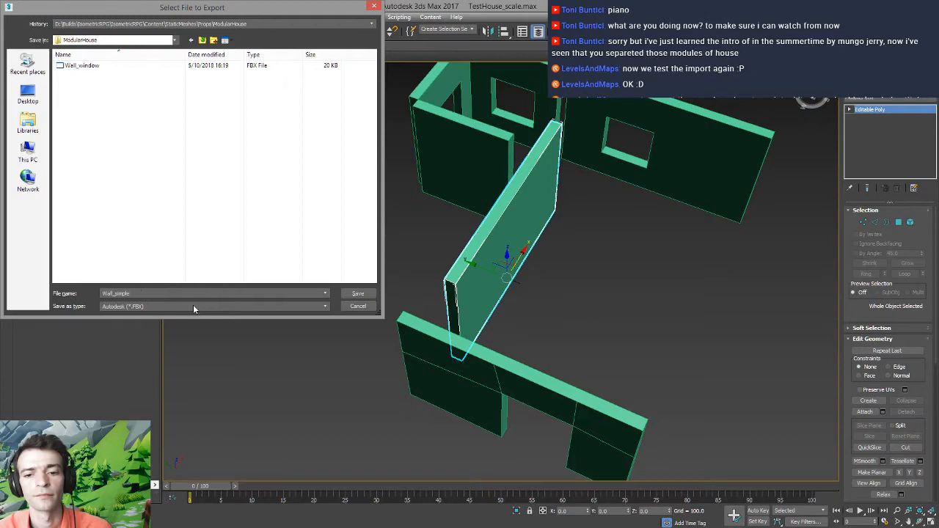
left_click(360, 294)
left_click(433, 392)
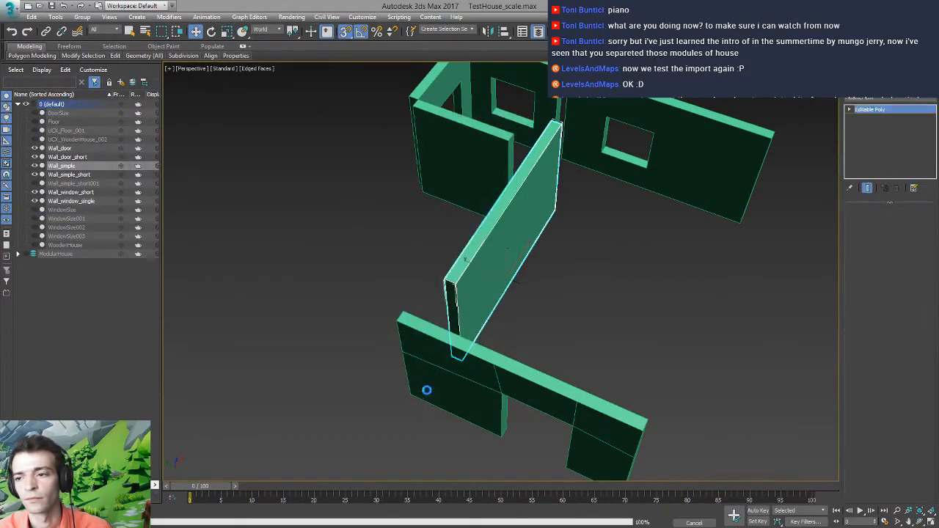
left_click_drag(74, 184, 63, 256)
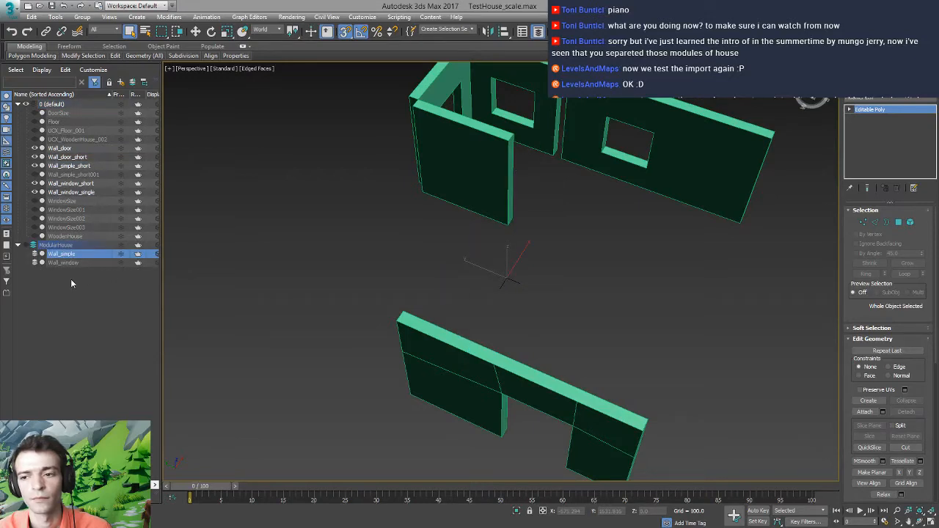
Move the Wall_simple_short object to absolute world position X 0, Y 0 and check its rotation values
left_click(467, 176)
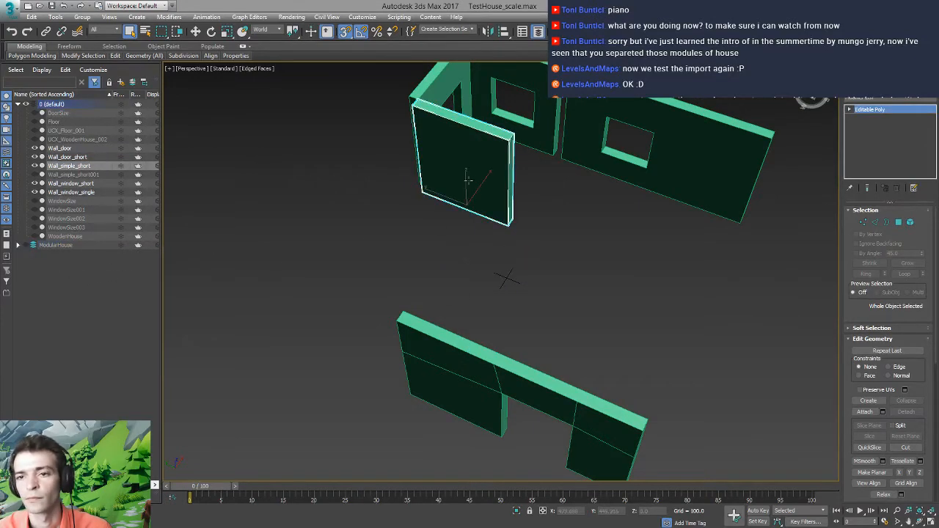
right_click(197, 32)
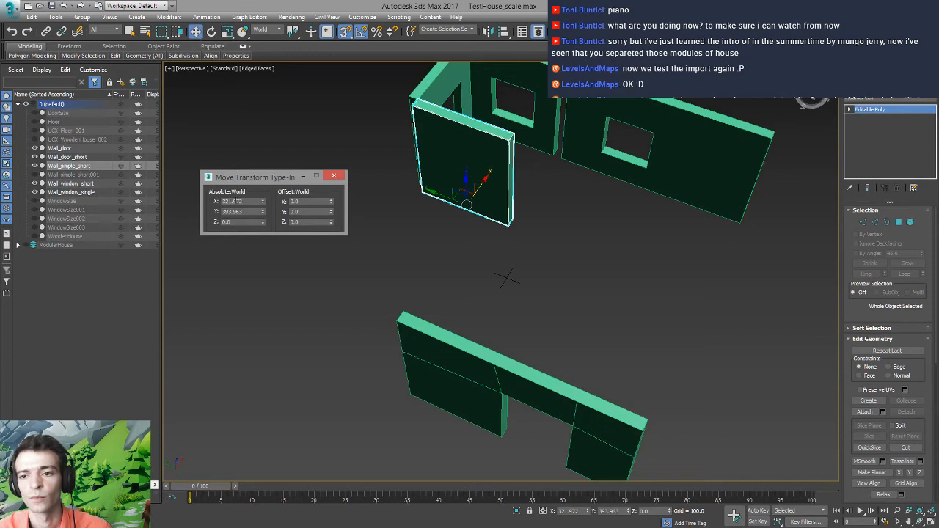
double_click(252, 202)
type("0")
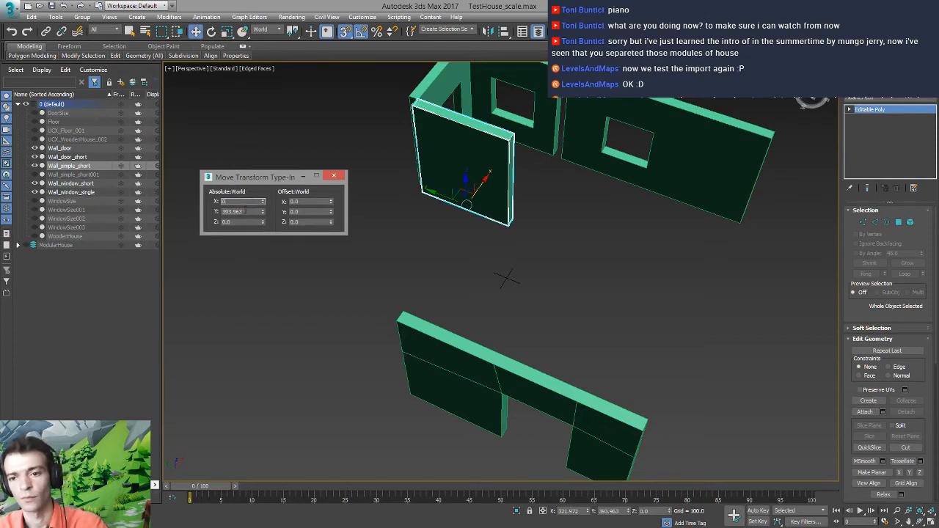
key("Tab")
type("0")
key("Tab")
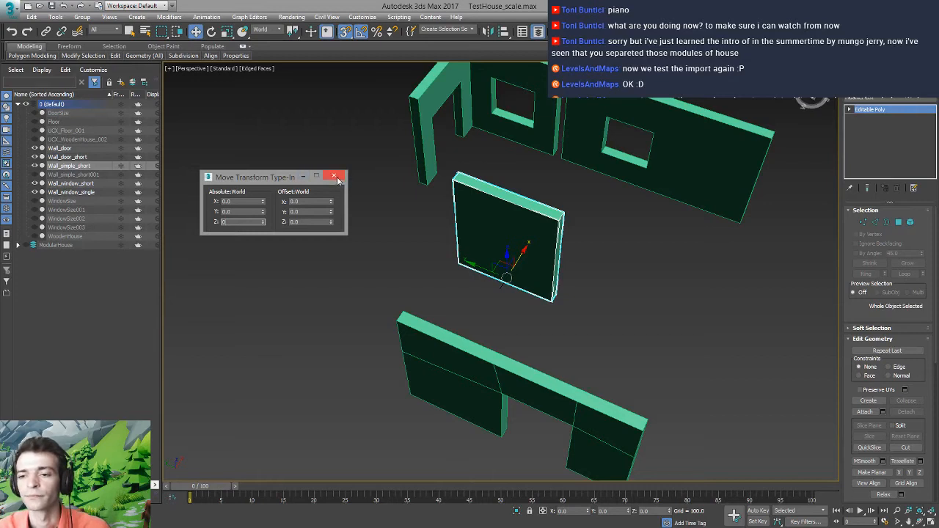
left_click(339, 181)
right_click(211, 31)
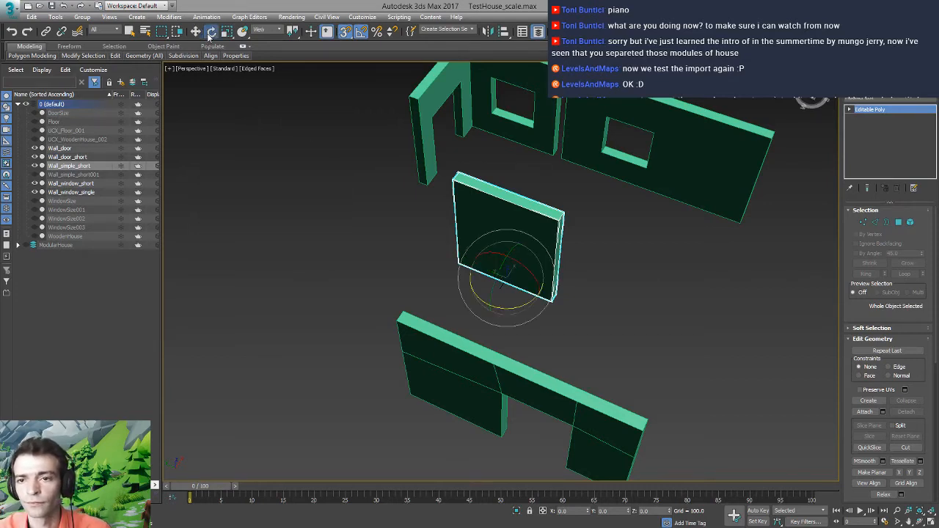
left_click(334, 176)
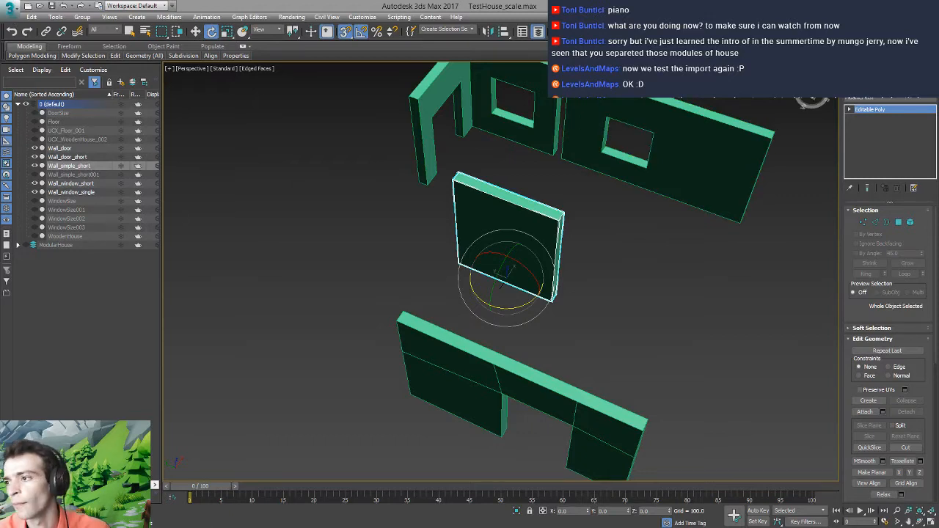
Export only the Wall_simple_short object as FBX file Wall_simple_short, and move it into the ModularHouse layer
left_click(14, 18)
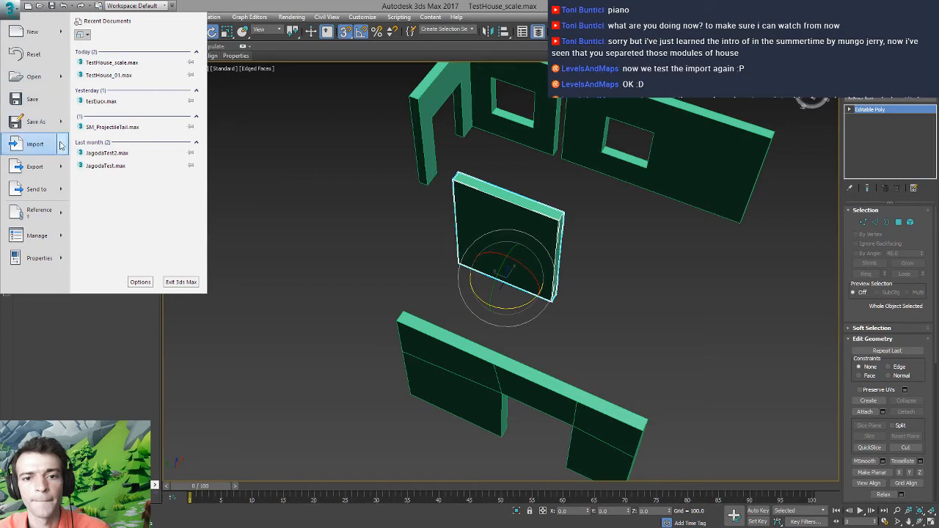
mouse_move(41, 166)
left_click(104, 45)
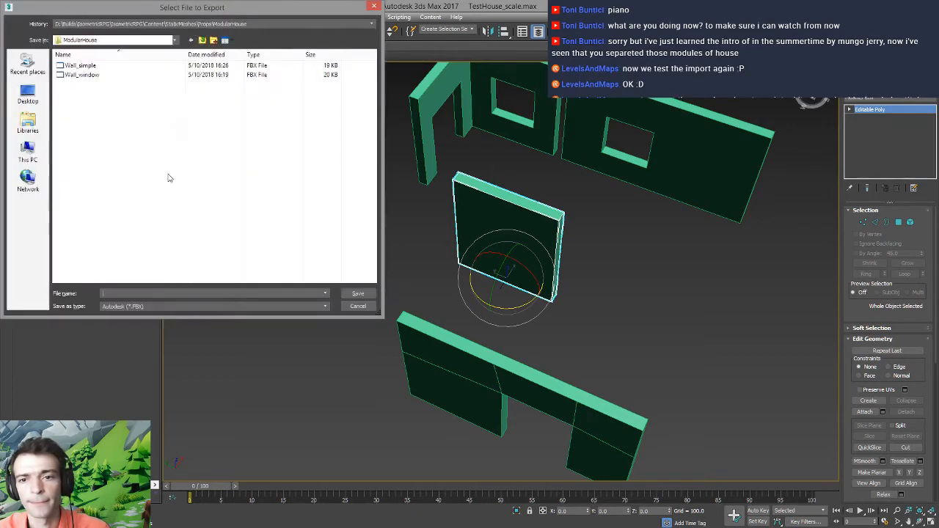
type("Wall_simple_short")
left_click(358, 294)
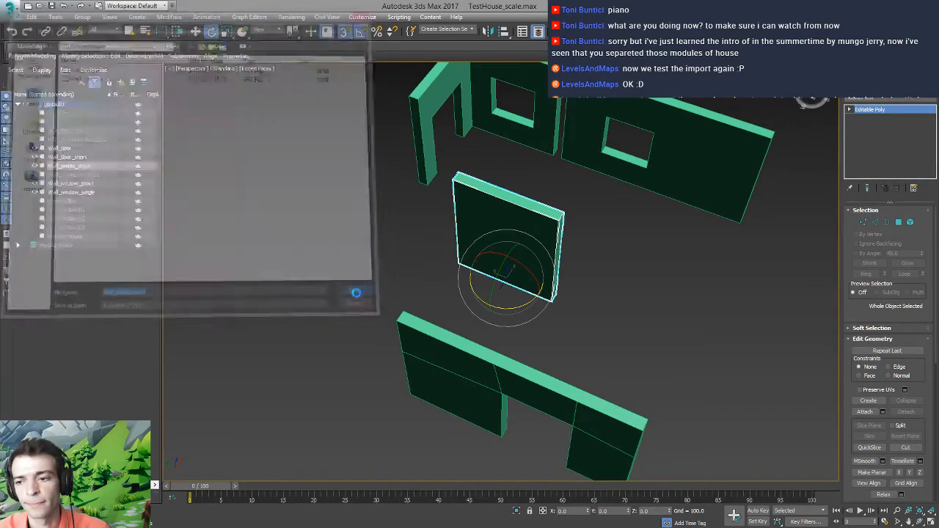
left_click(458, 396)
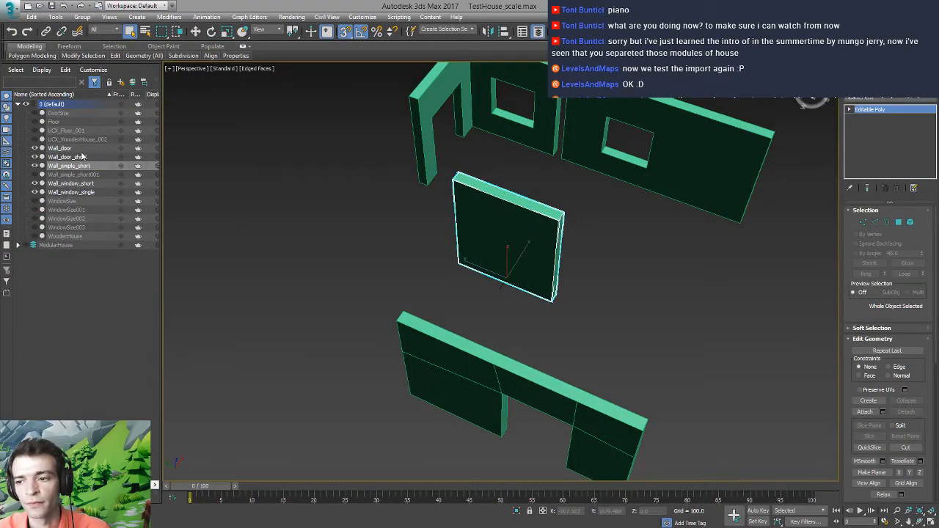
left_click_drag(66, 168, 60, 245)
Move the Wall_door object to absolute world position X 0, Y 0
left_click(464, 345)
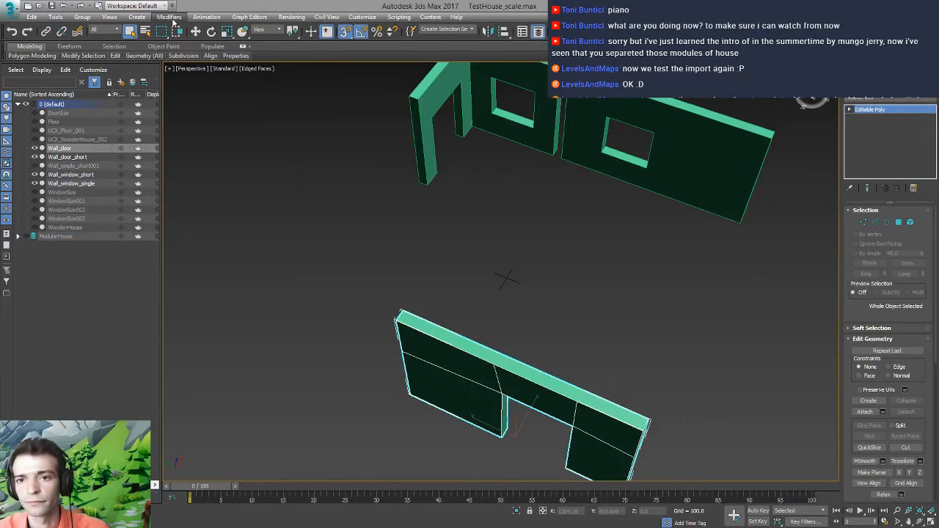
right_click(195, 31)
double_click(254, 201)
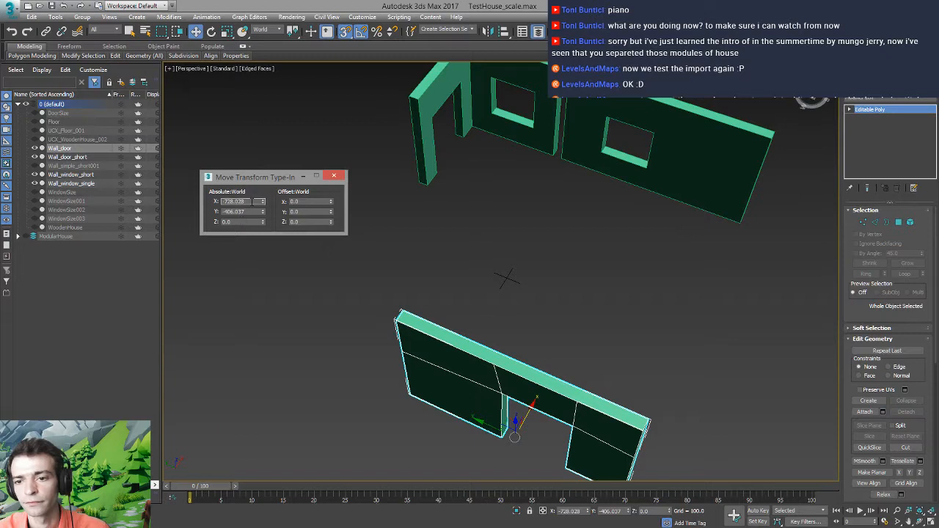
type("0")
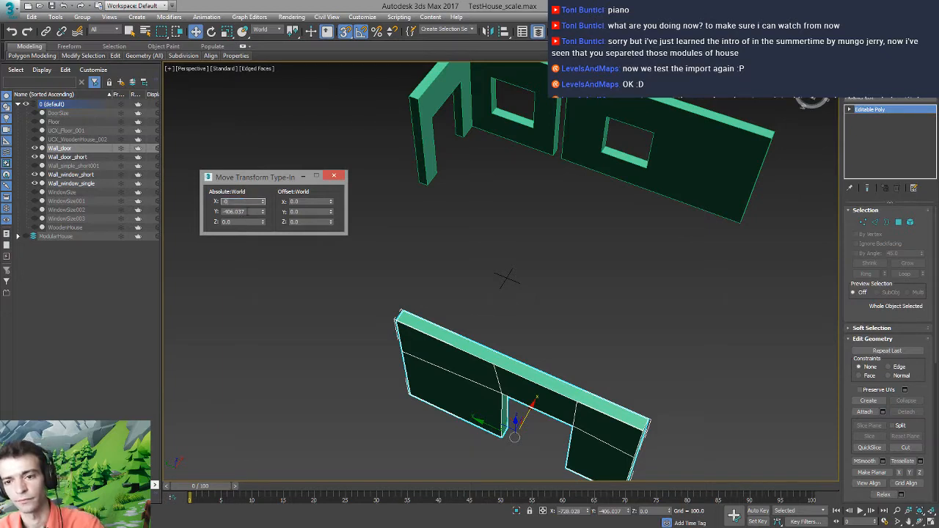
key("Return")
double_click(248, 211)
type("0")
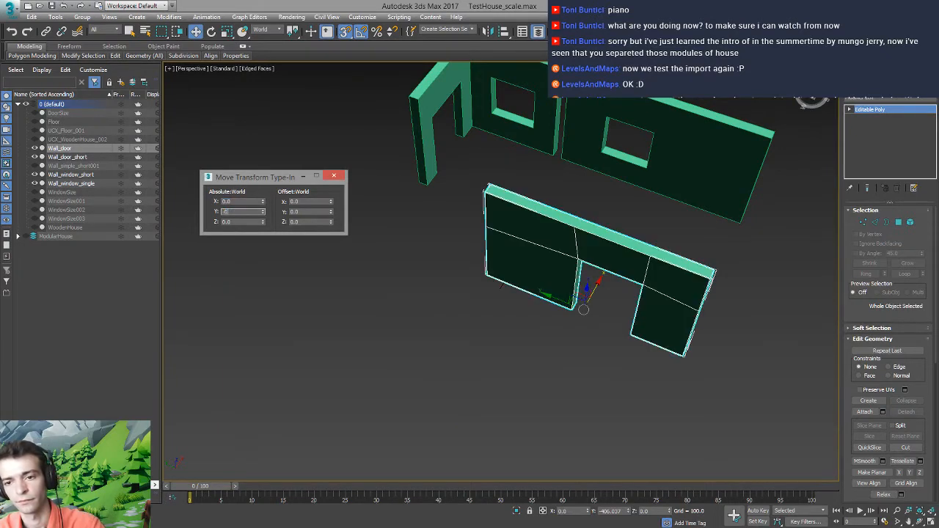
key("Return")
left_click(334, 177)
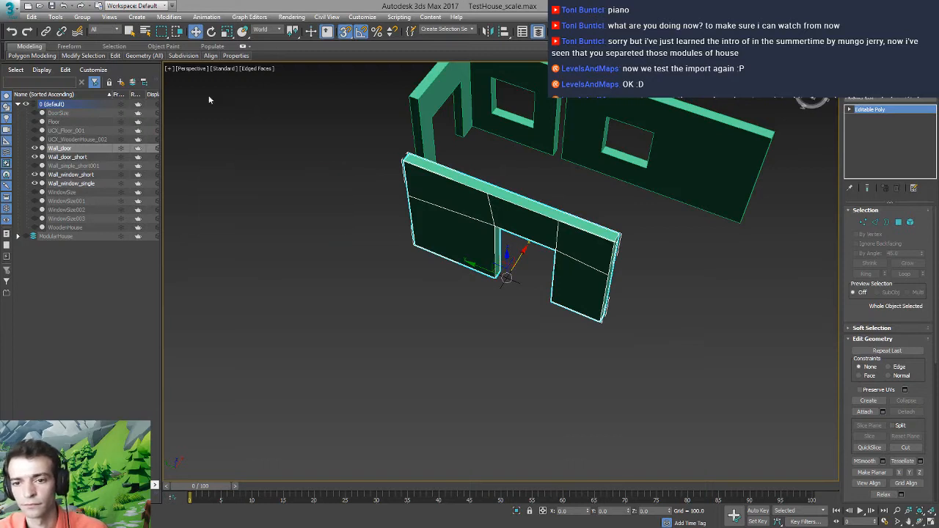
right_click(75, 154)
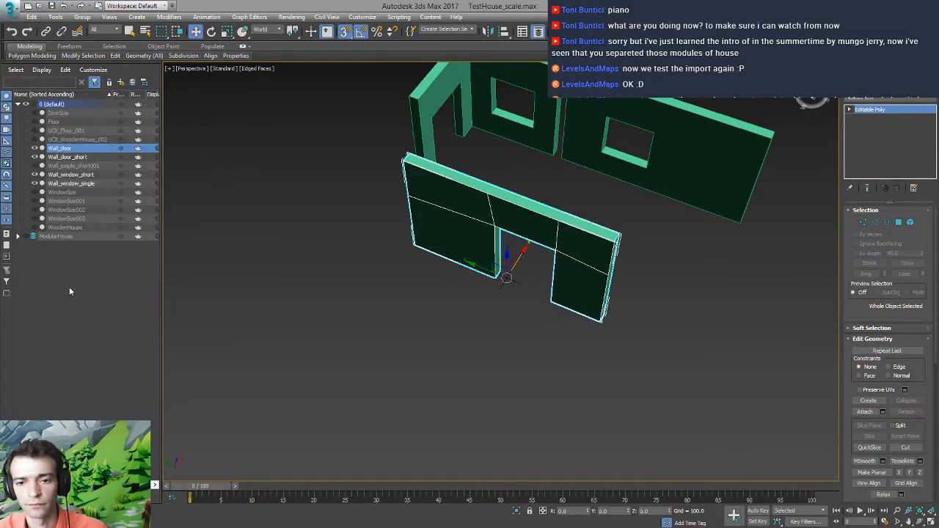
right_click(103, 152)
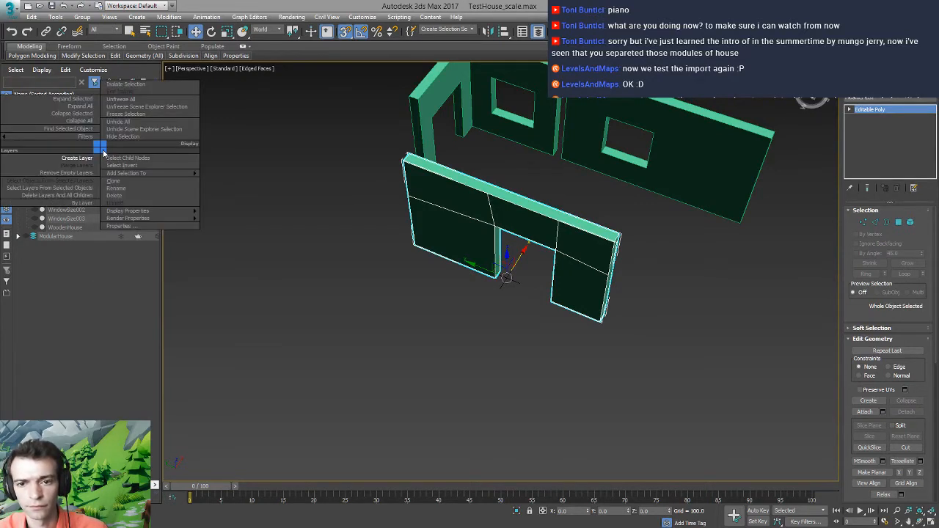
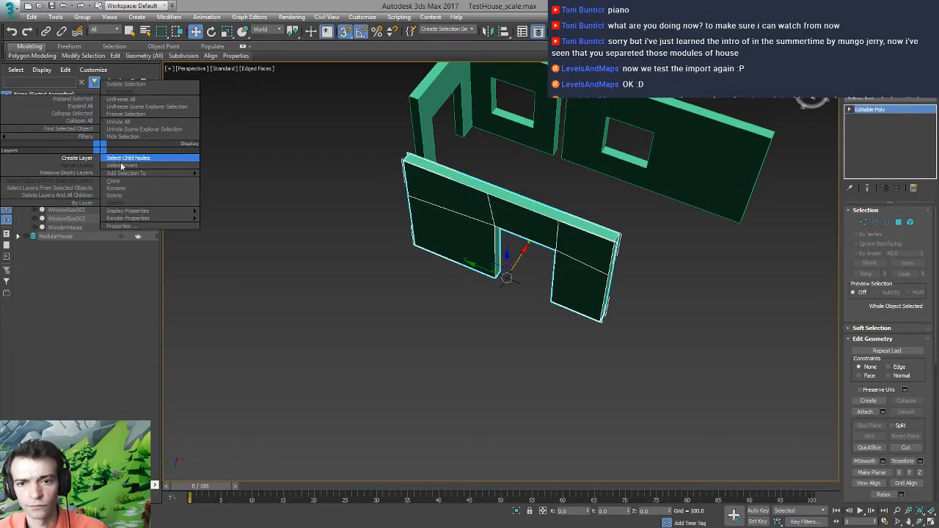
left_click(110, 316)
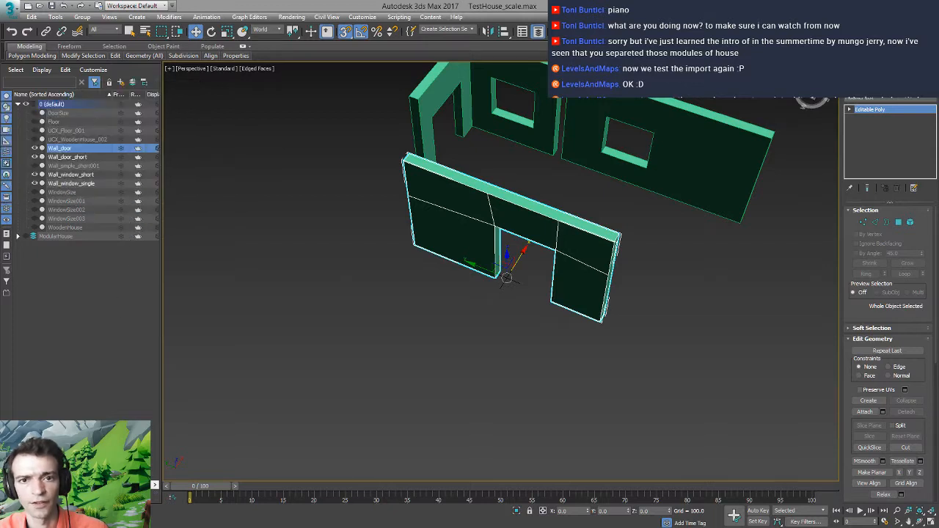
Export only the Wall_door object as FBX file Wall_door, and move it into the ModularHouse layer
left_click(10, 9)
mouse_move(63, 168)
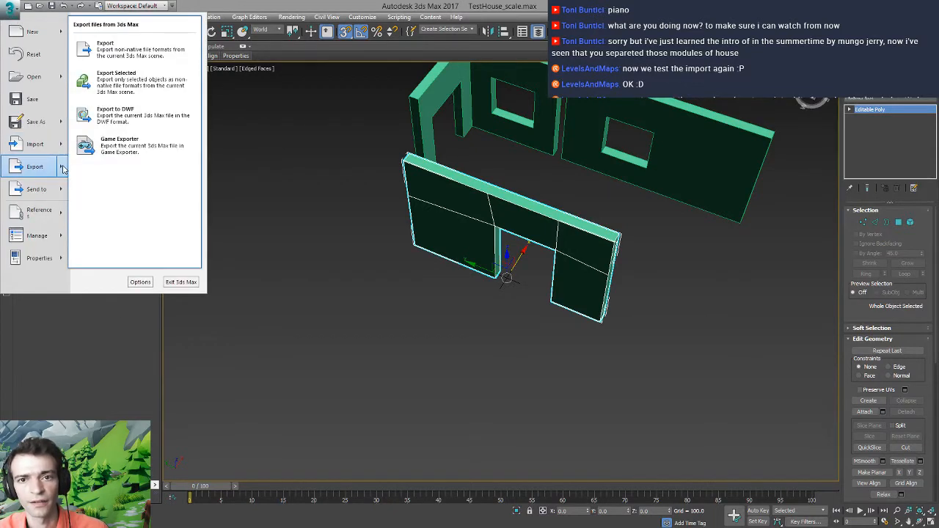
left_click(116, 81)
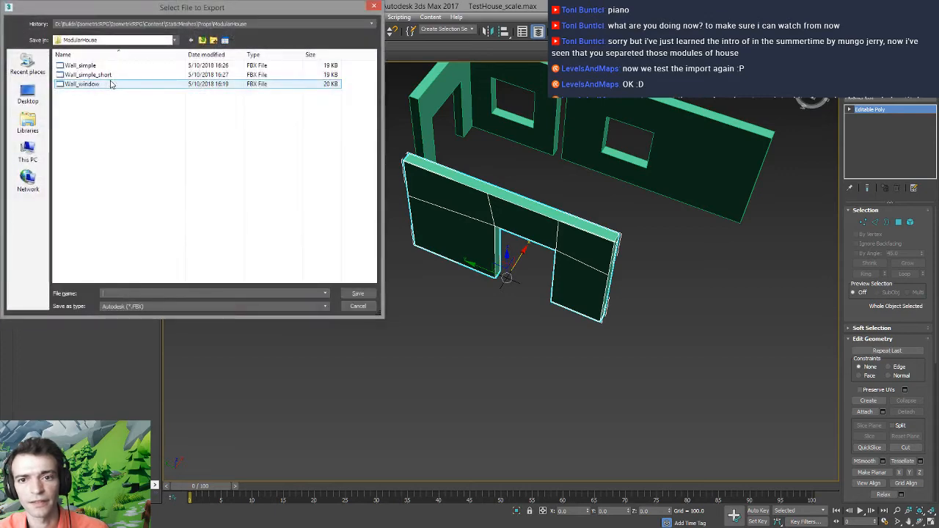
type("Wall_door")
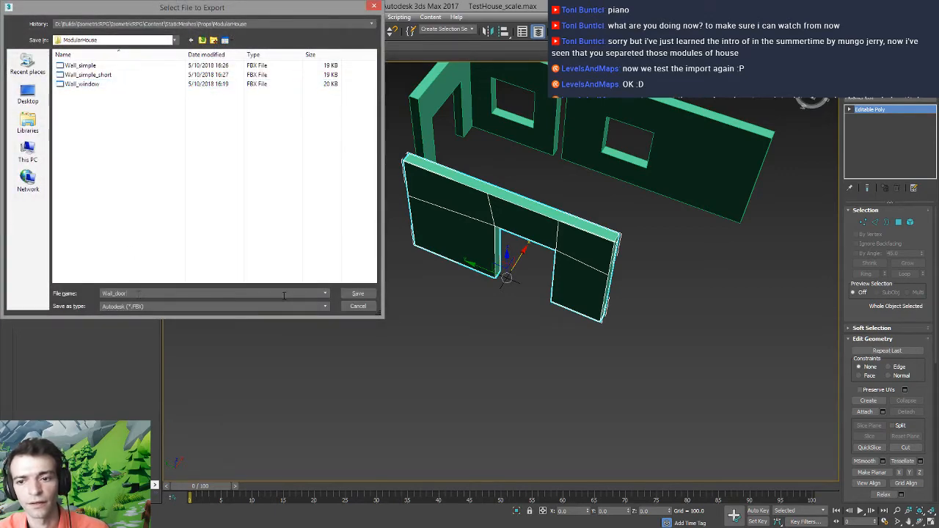
key("Return")
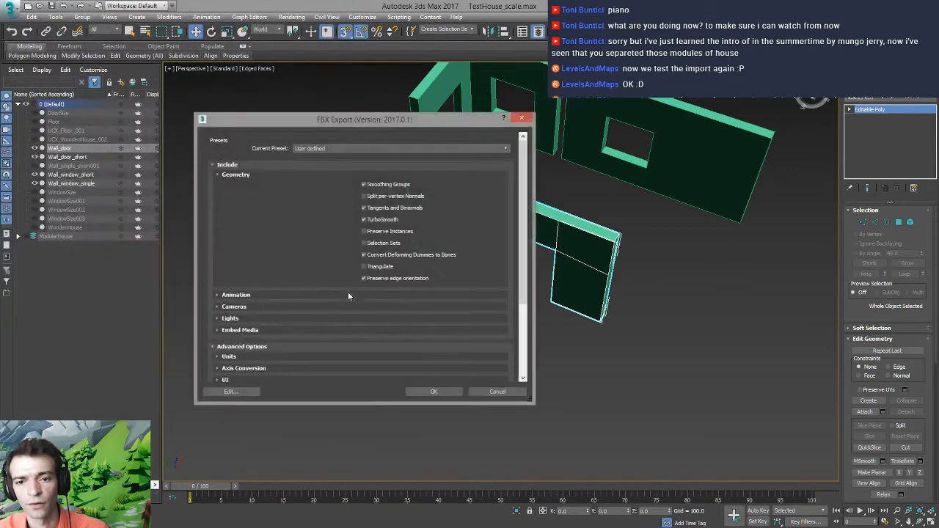
left_click(433, 392)
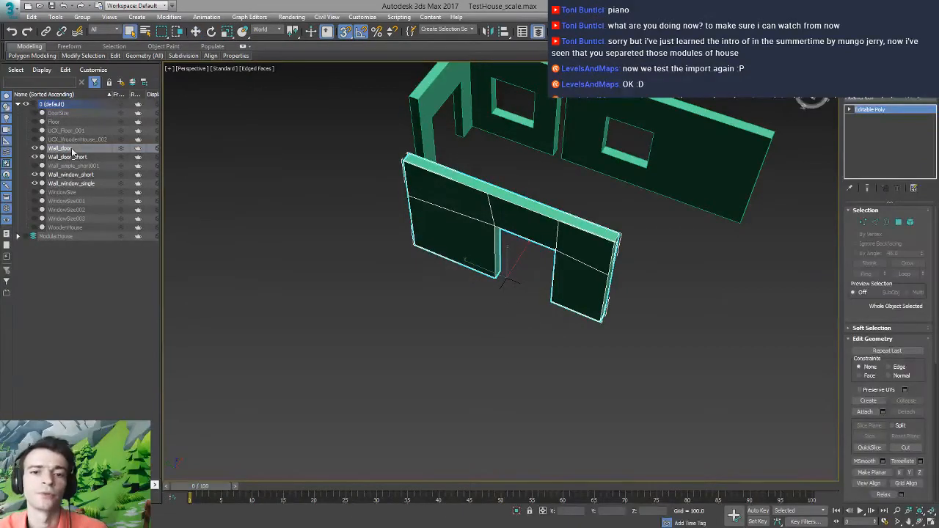
left_click_drag(69, 150, 71, 244)
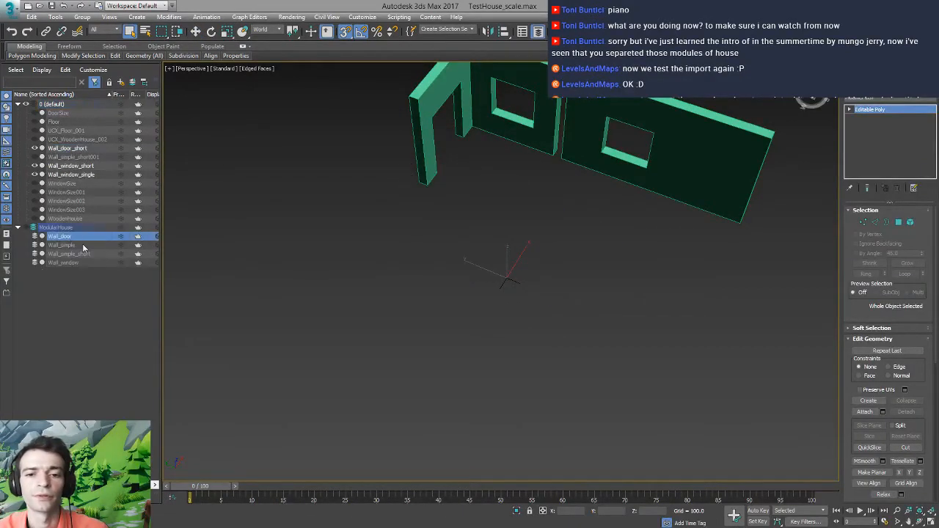
Move the Wall_door_short object to absolute world position X 0, Y 0
left_click(420, 118)
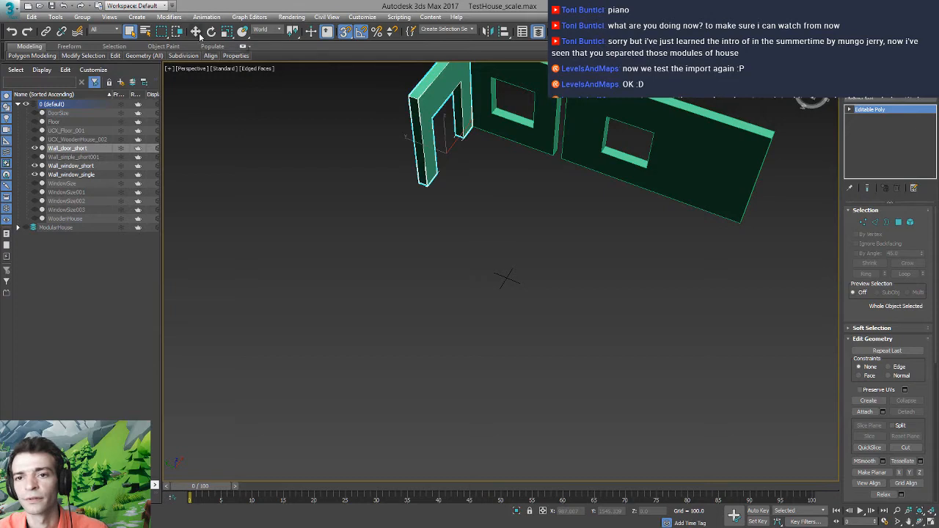
right_click(196, 31)
double_click(246, 202)
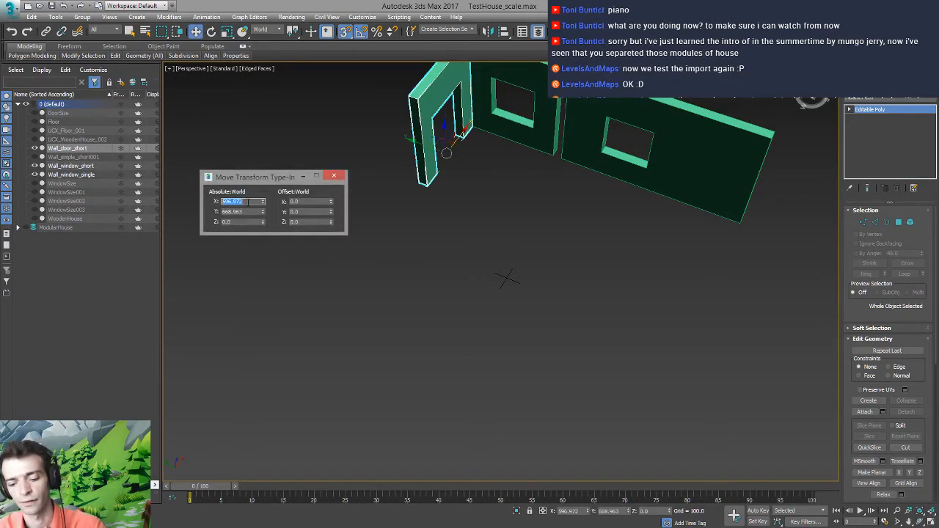
type("0")
key("Return")
double_click(251, 211)
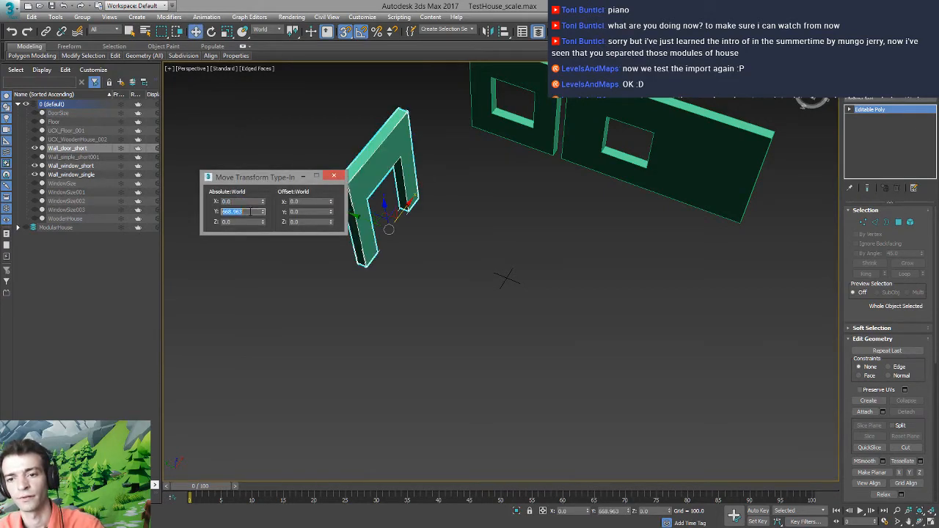
type("0")
key("Return")
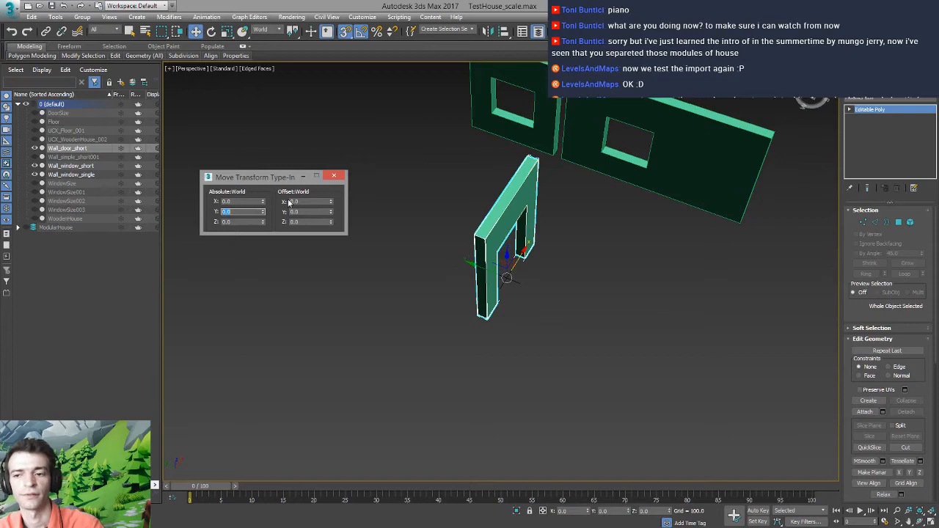
left_click(334, 178)
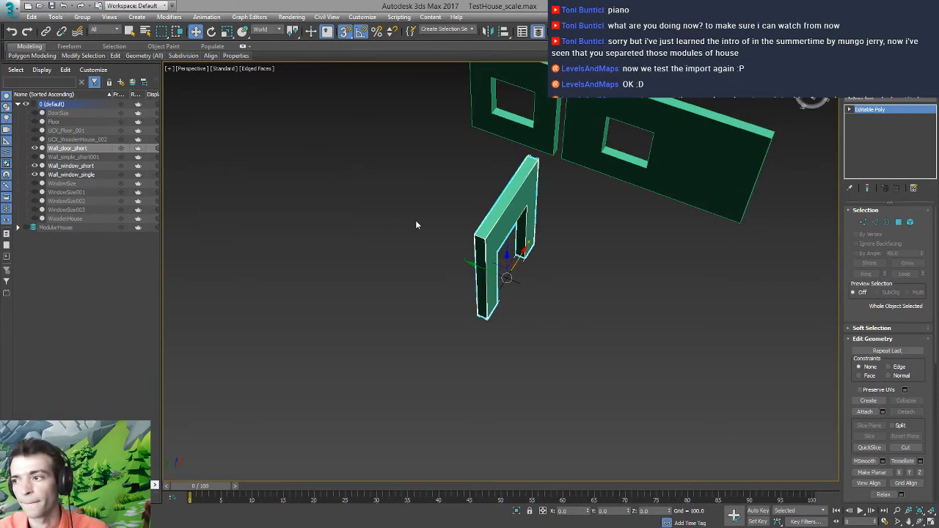
Export only the Wall_door_short object as FBX file Wall_door_short, and move it into the ModularHouse layer
left_click(9, 11)
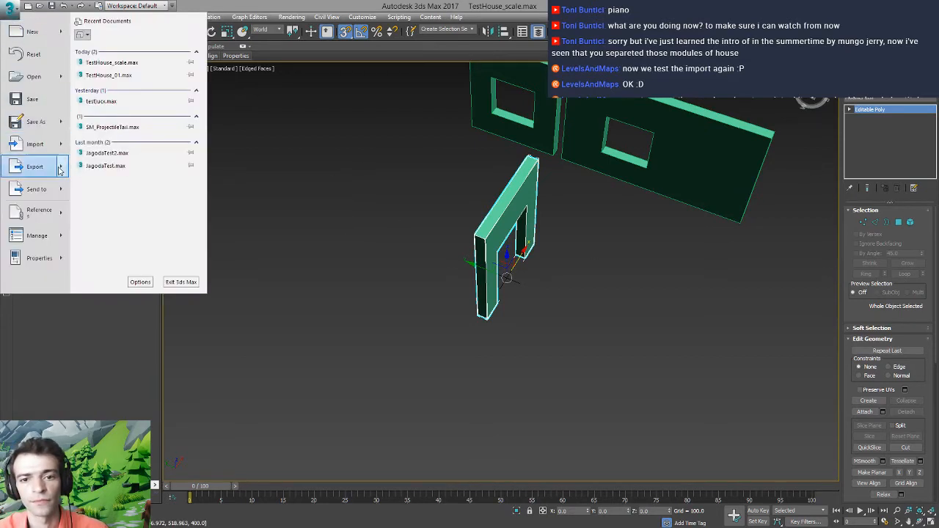
left_click(438, 5)
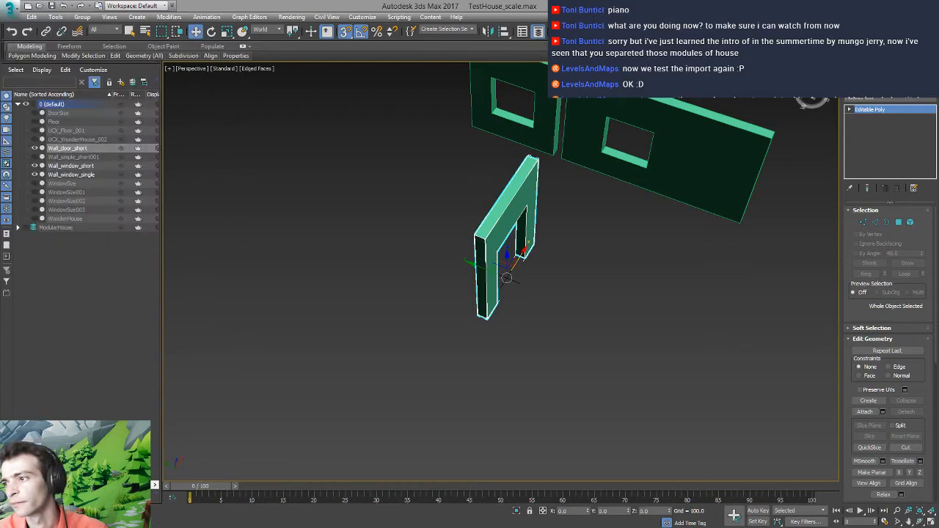
left_click(15, 11)
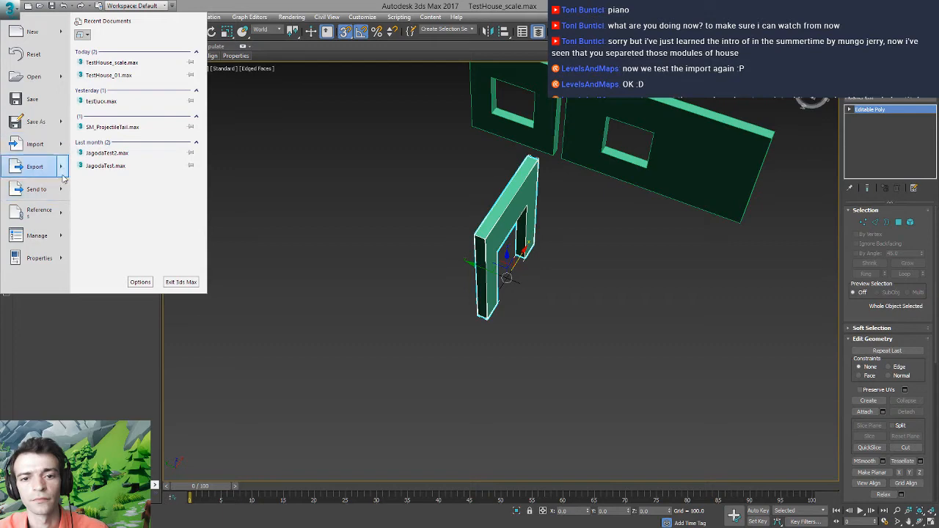
mouse_move(61, 171)
left_click(116, 81)
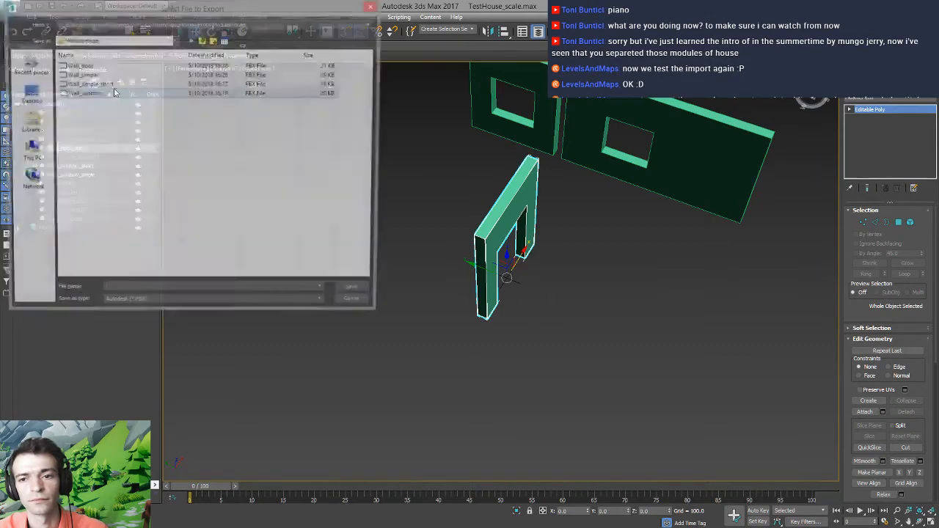
type("Wall_door_short")
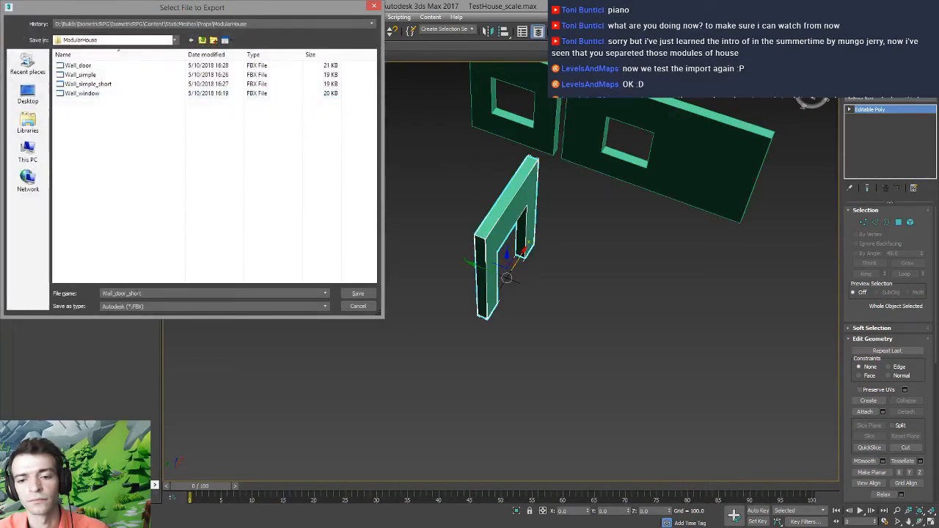
left_click(355, 294)
left_click(433, 392)
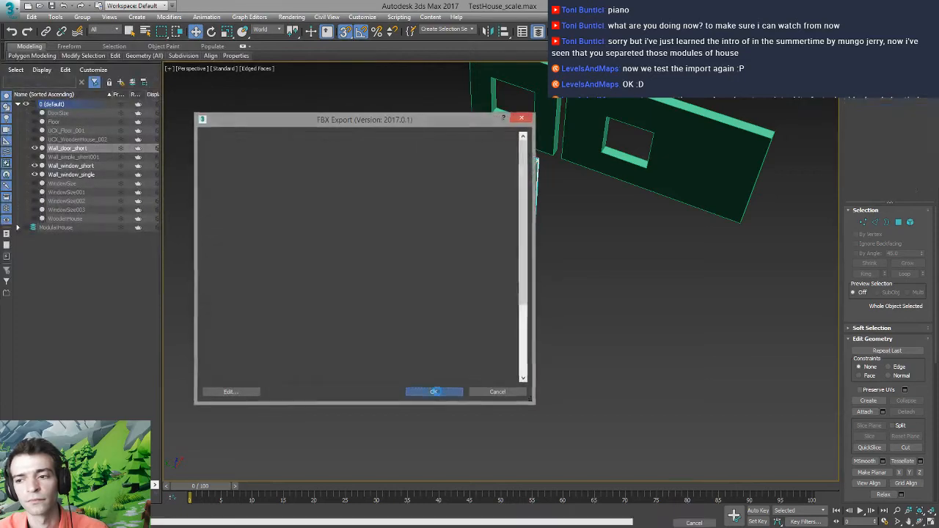
left_click_drag(88, 149, 73, 231)
Move the Wall_window_short object to absolute world position X 0, Y 0
left_click(548, 108)
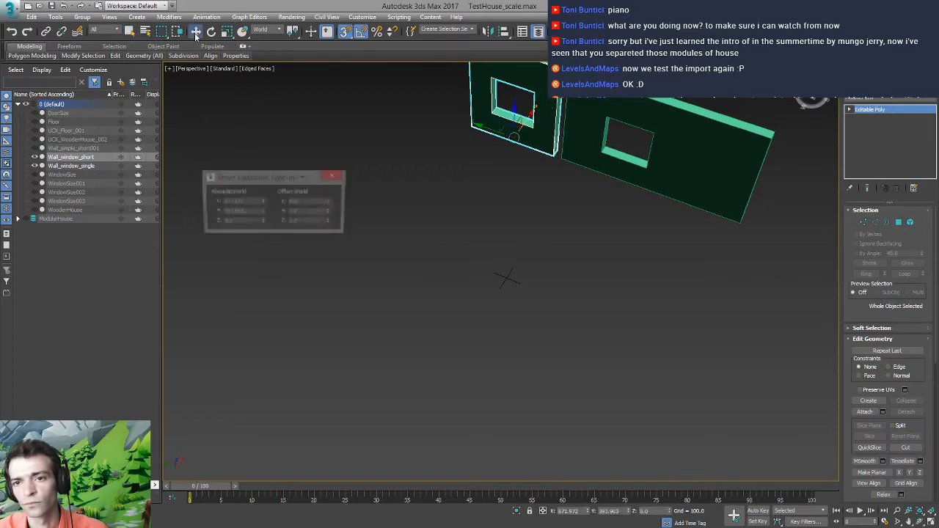
right_click(195, 31)
double_click(245, 202)
type("0")
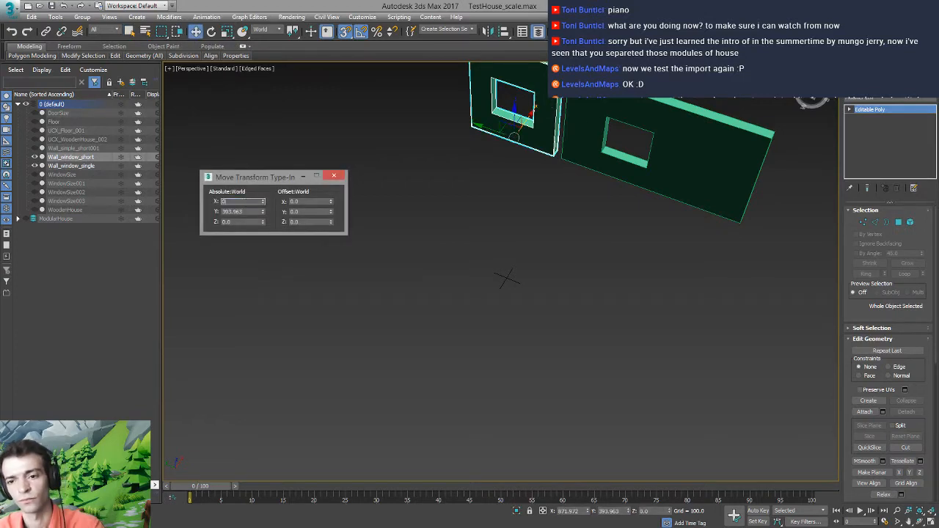
key("Tab")
type("0")
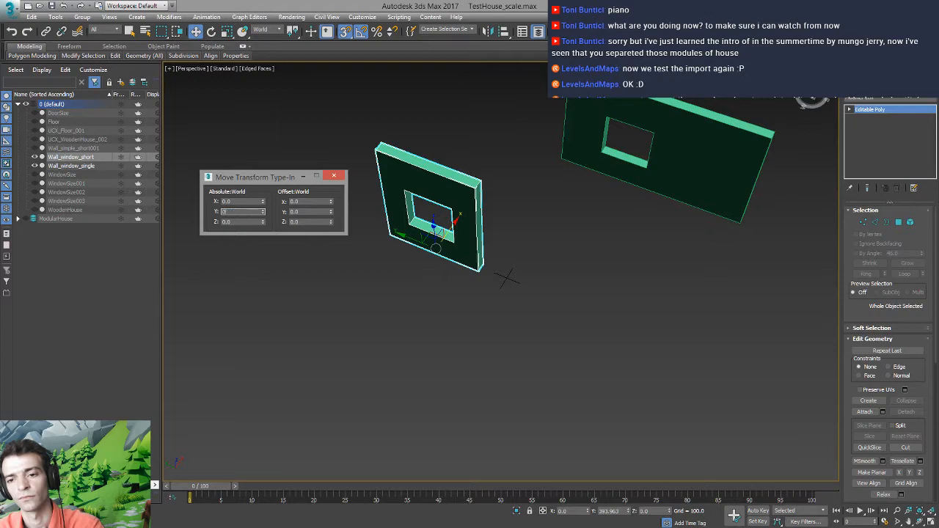
key("Tab")
left_click(334, 175)
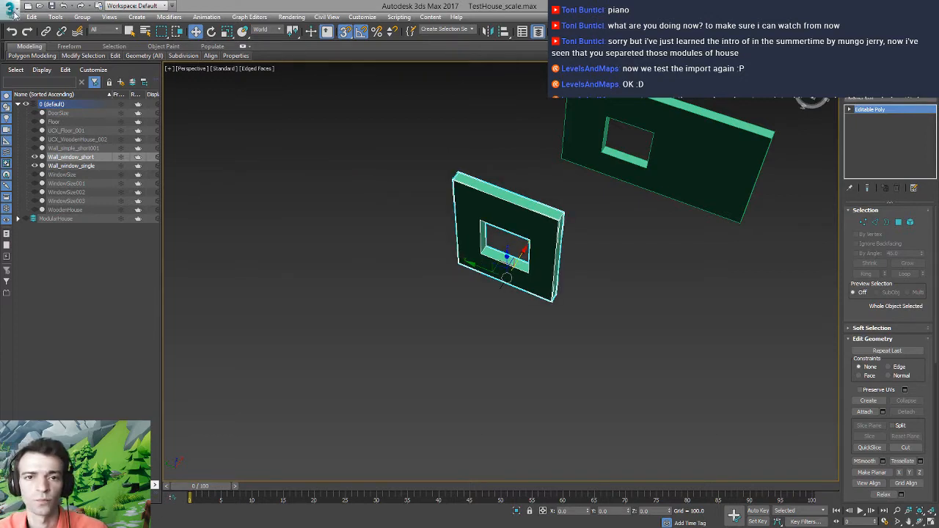
left_click(13, 11)
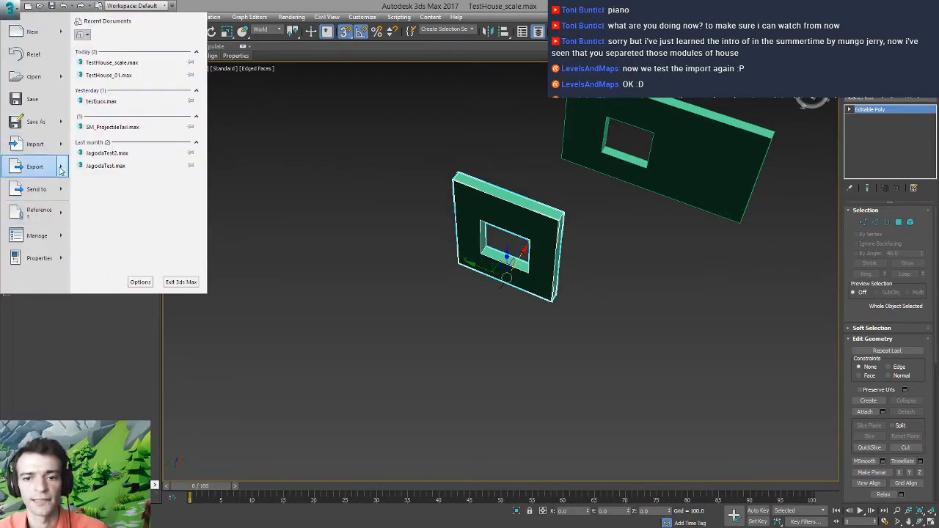
mouse_move(61, 169)
left_click(103, 81)
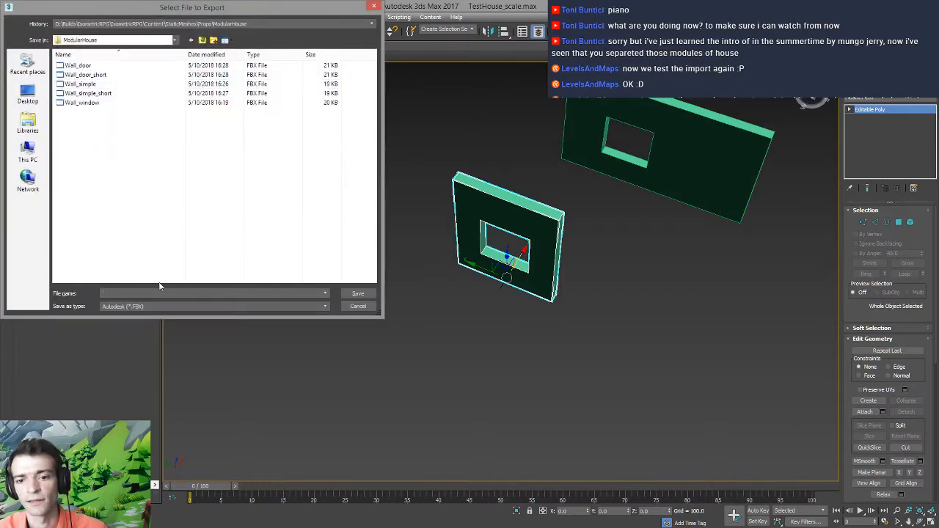
left_click(358, 306)
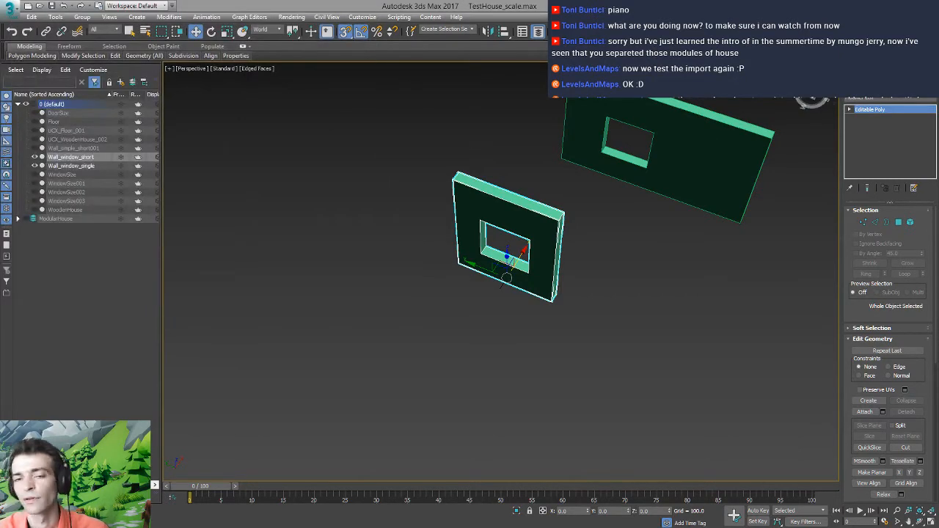
Export only the Wall_window_short object as FBX file Wall_window_short, and move it into the ModularHouse layer
left_click(10, 9)
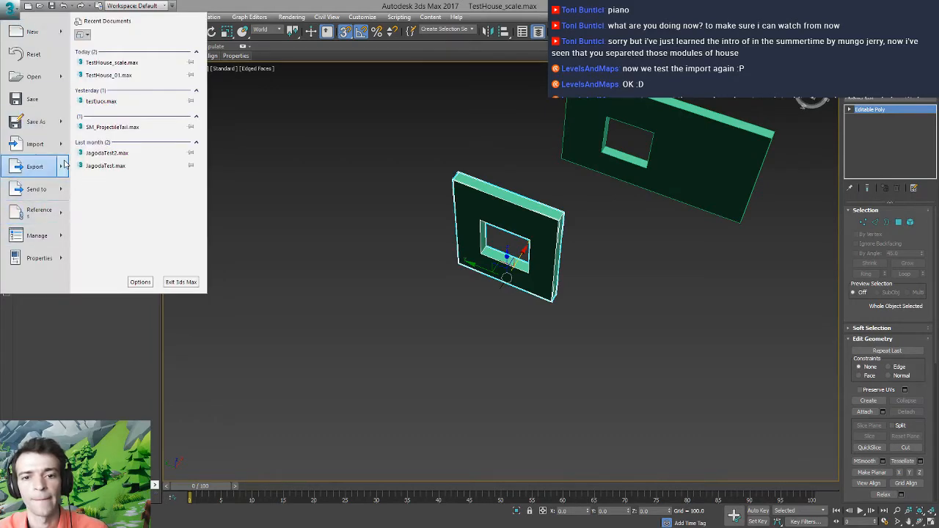
mouse_move(65, 168)
left_click(129, 83)
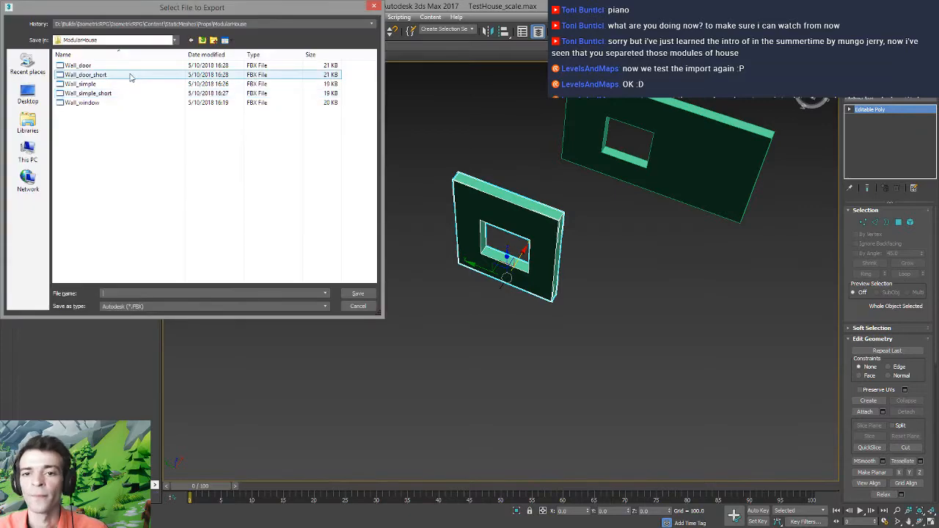
type("Wall_window_short")
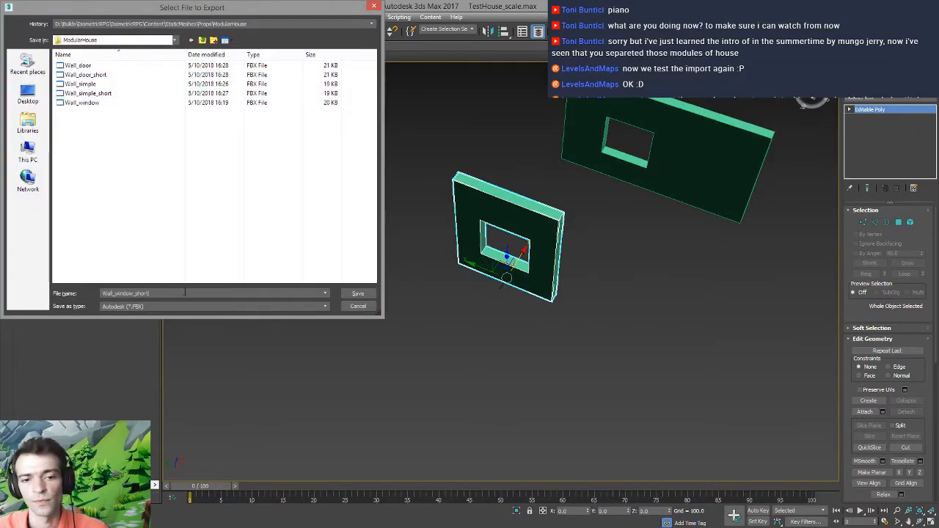
left_click(357, 295)
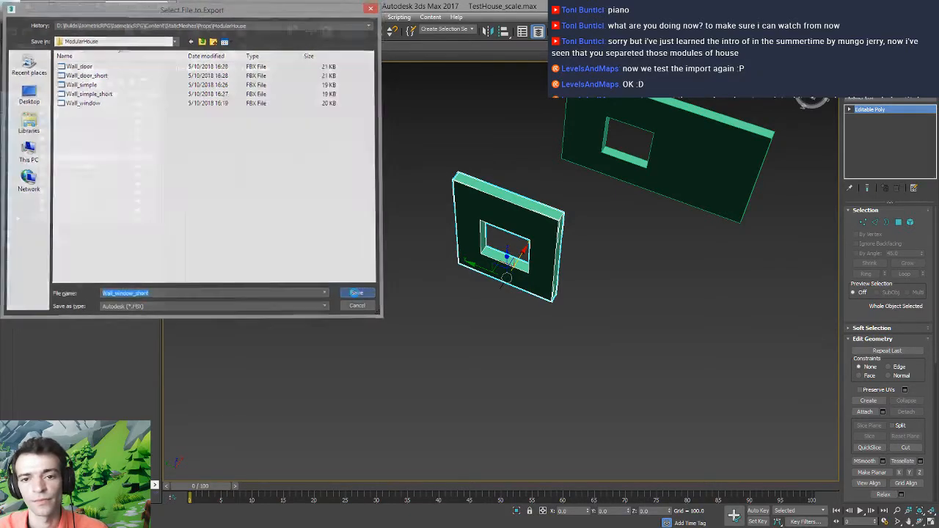
left_click(430, 392)
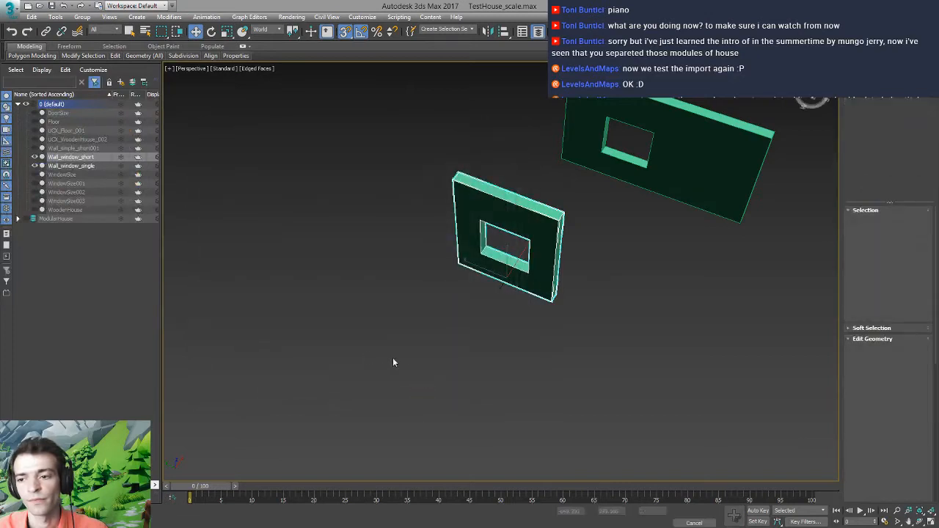
left_click_drag(74, 158, 68, 218)
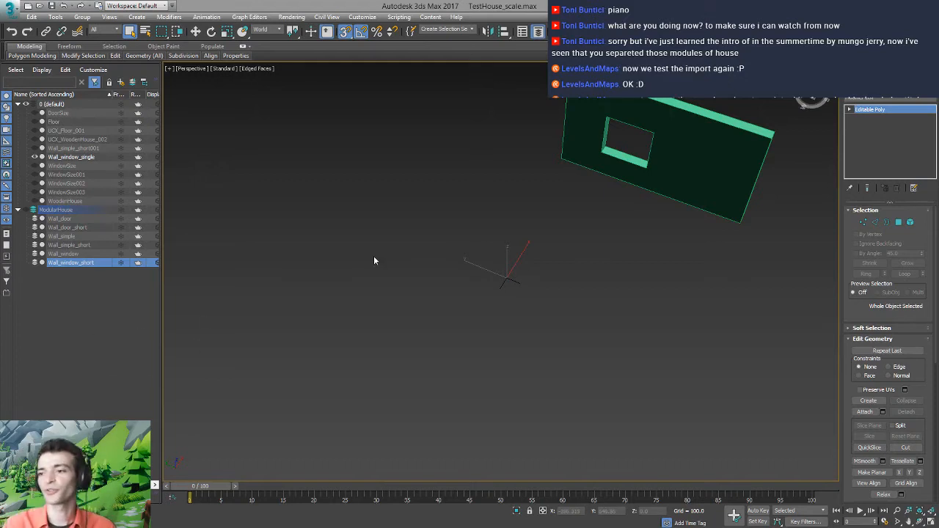
Move the Wall_window_single object to absolute world position X 0, Y 0
left_click(702, 188)
right_click(196, 32)
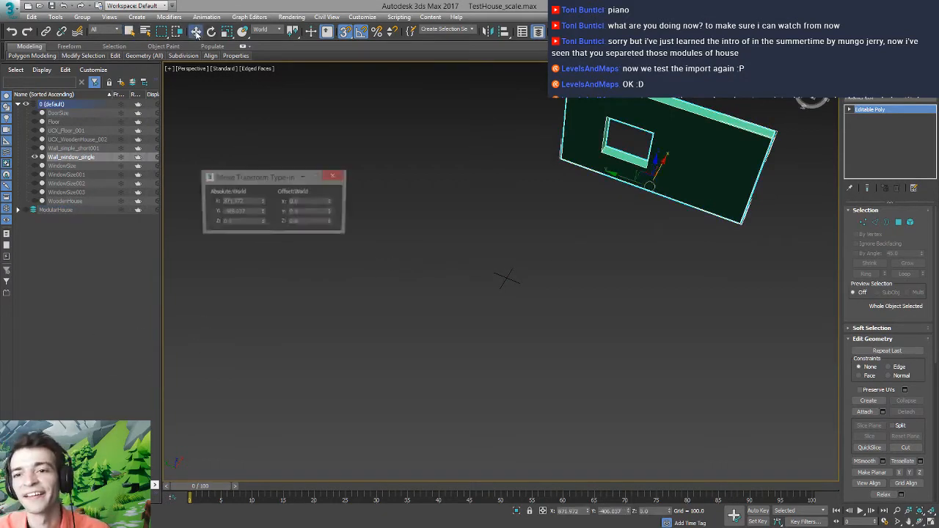
double_click(248, 201)
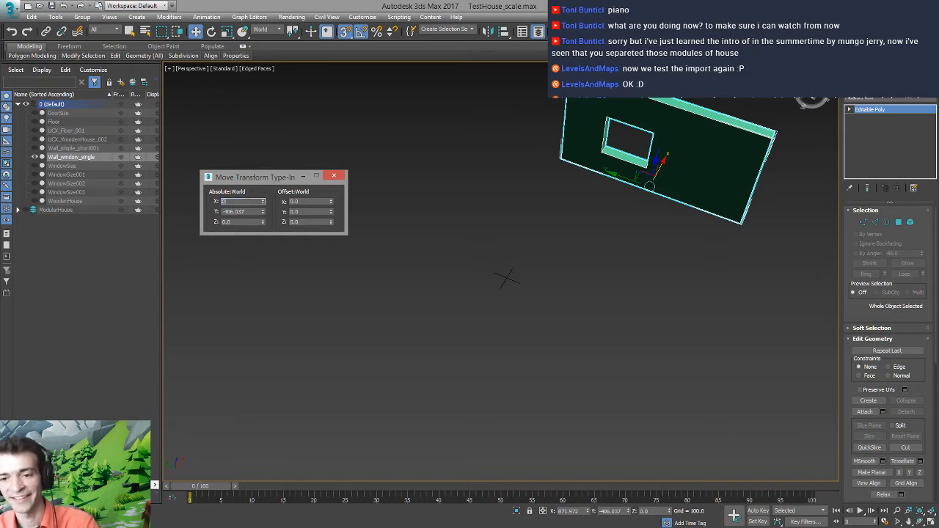
key("Return")
double_click(251, 211)
type("0")
key("Return")
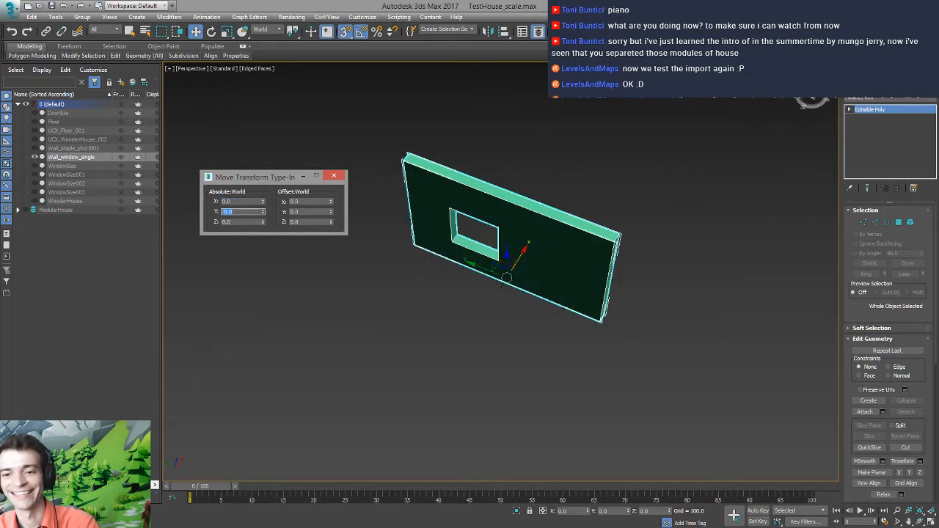
left_click(334, 176)
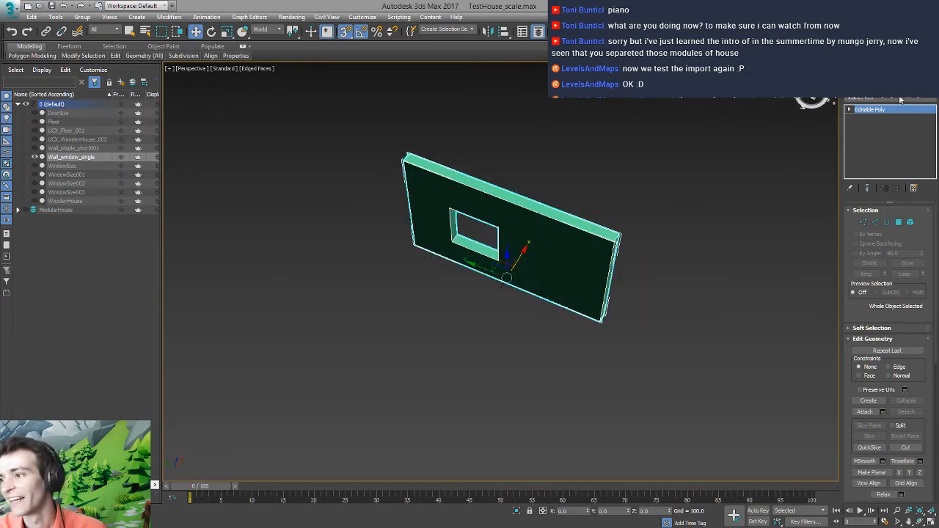
Export only the Wall_window_single object as FBX file Wall_window_single in the ModularHouse folder
left_click(13, 11)
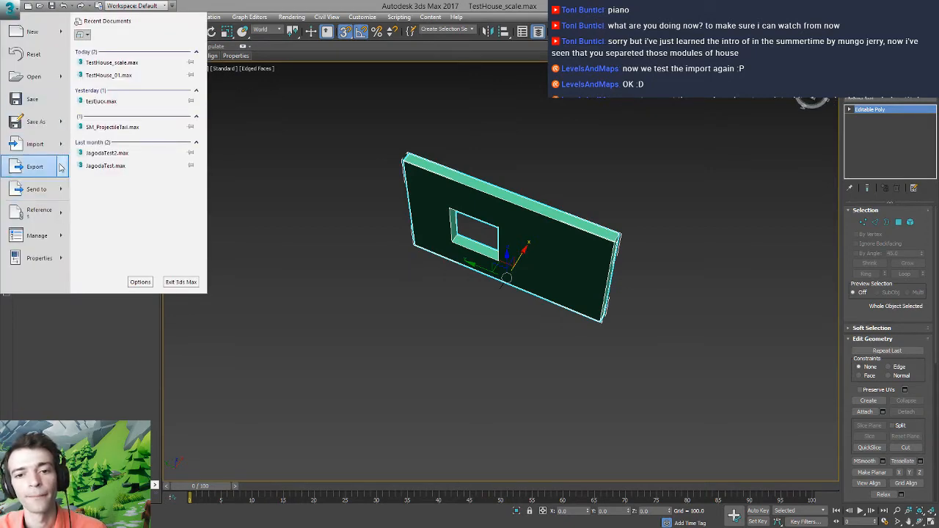
mouse_move(60, 168)
left_click(125, 81)
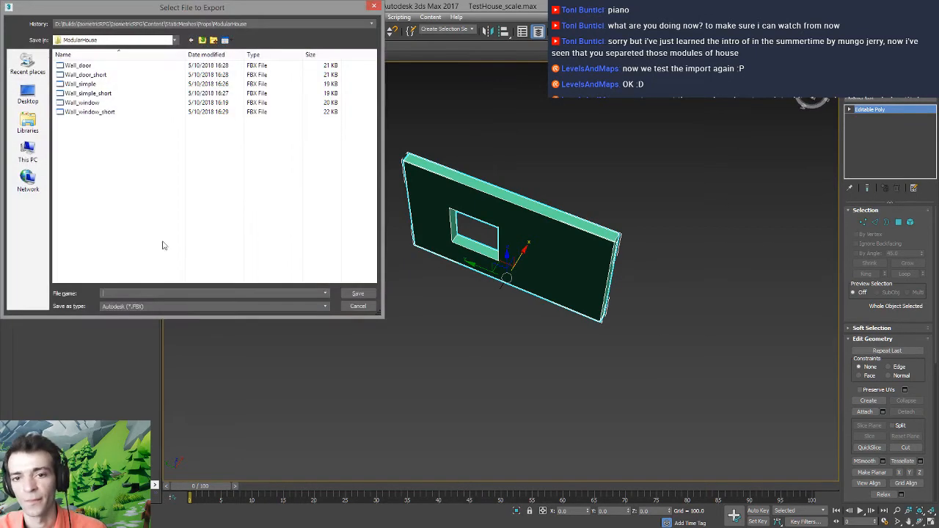
left_click(134, 294)
type("Wall_window_single")
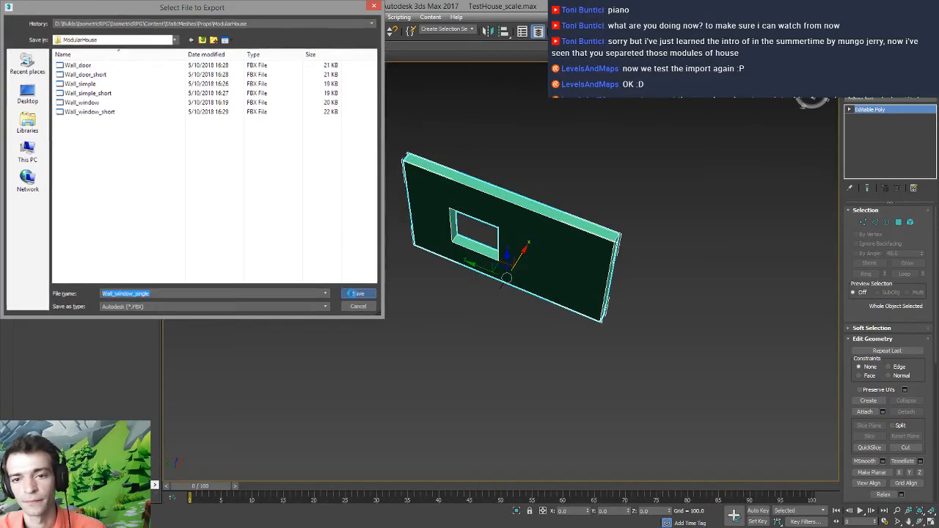
left_click(346, 293)
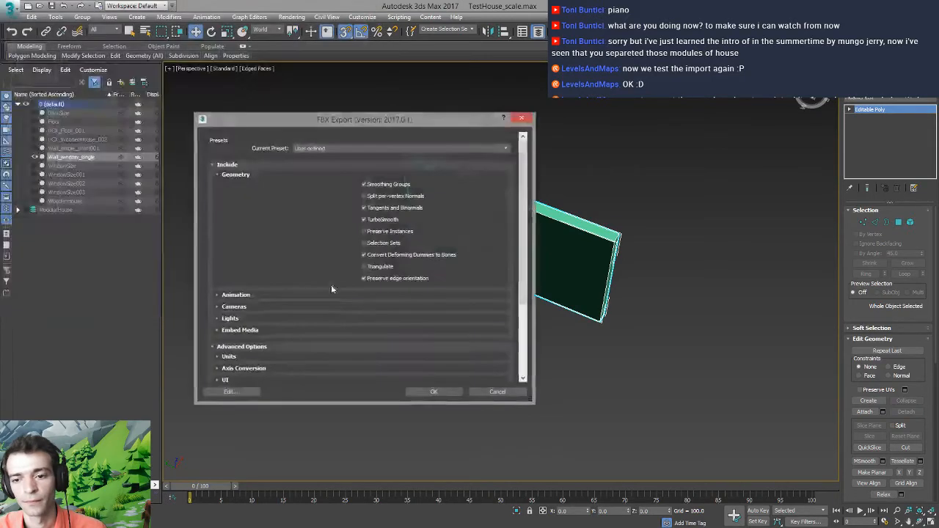
left_click(433, 392)
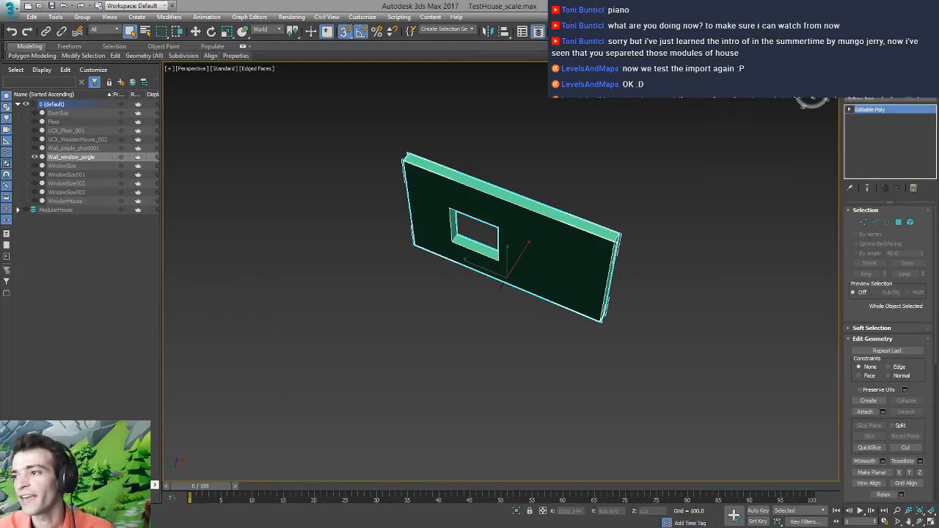
Minimize the 3ds Max window and hide the desktop icons
left_click(881, 6)
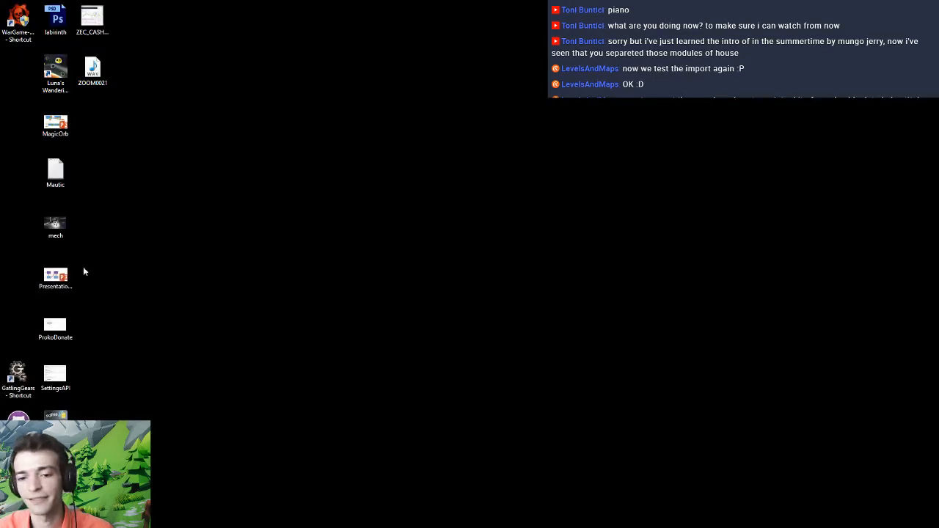
right_click(206, 276)
mouse_move(273, 279)
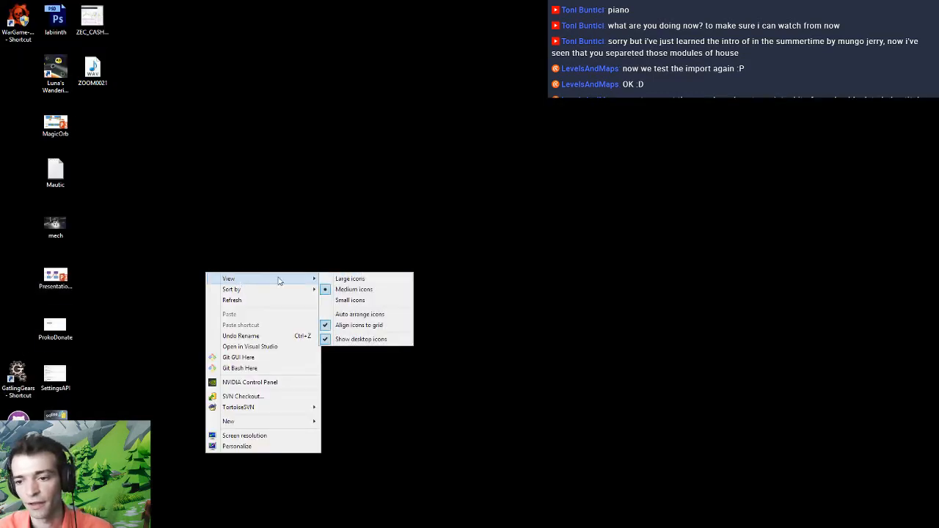
left_click(359, 340)
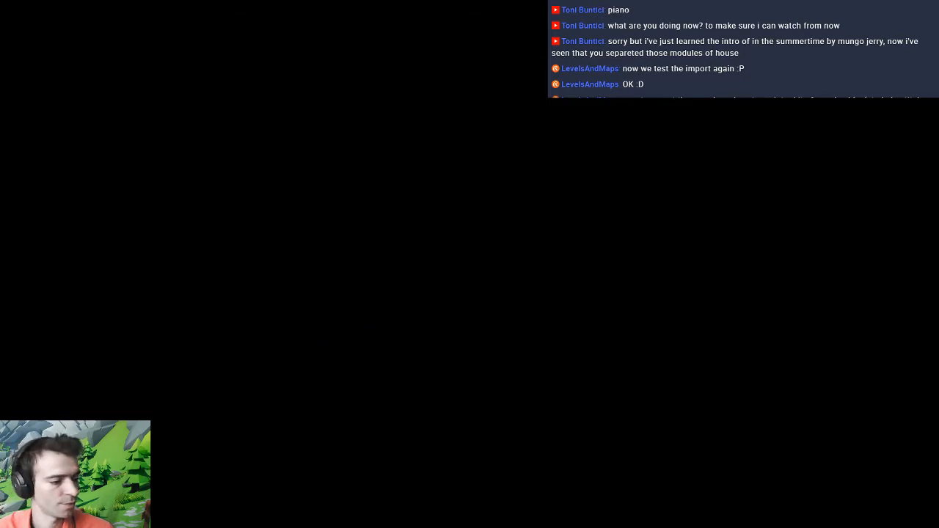
Switch to the Unreal Editor and import the changed ModularHouse wall source files as static meshes with the current FBX options
left_click(99, 525)
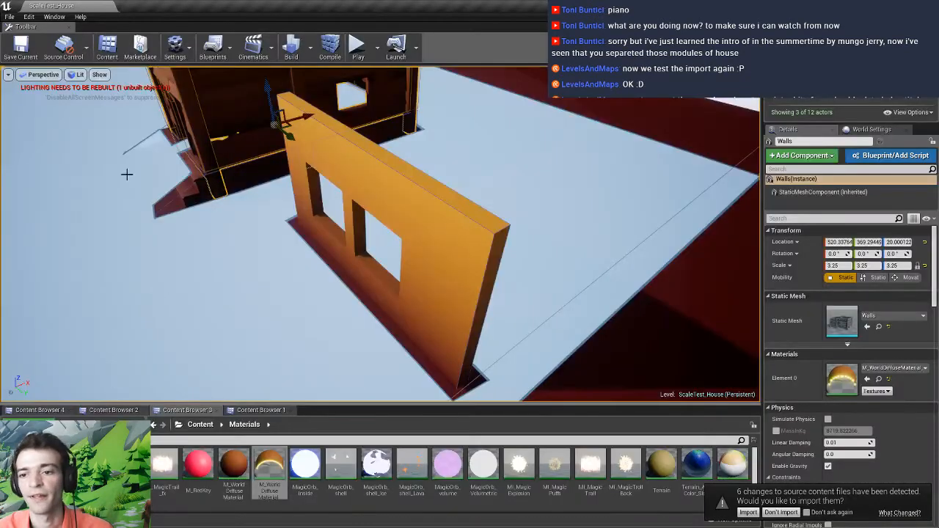
right_click_drag(228, 266, 246, 279)
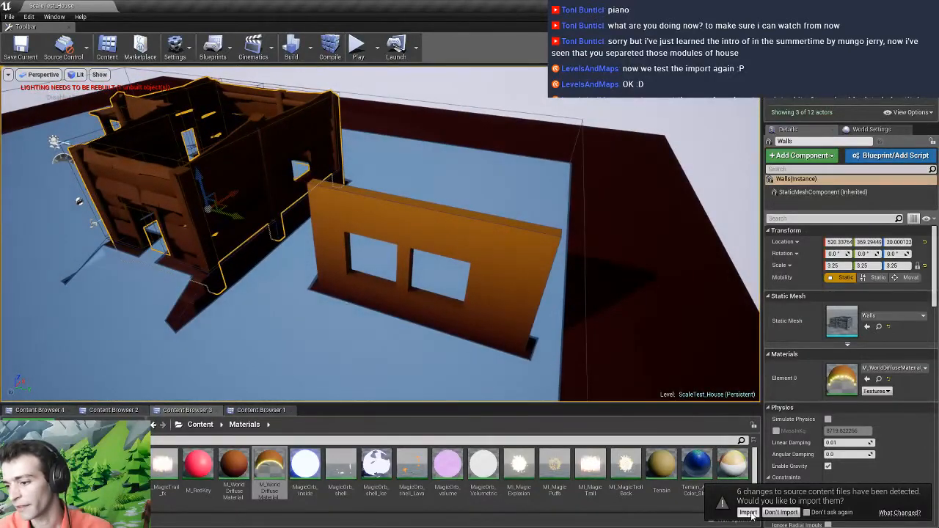
left_click(749, 513)
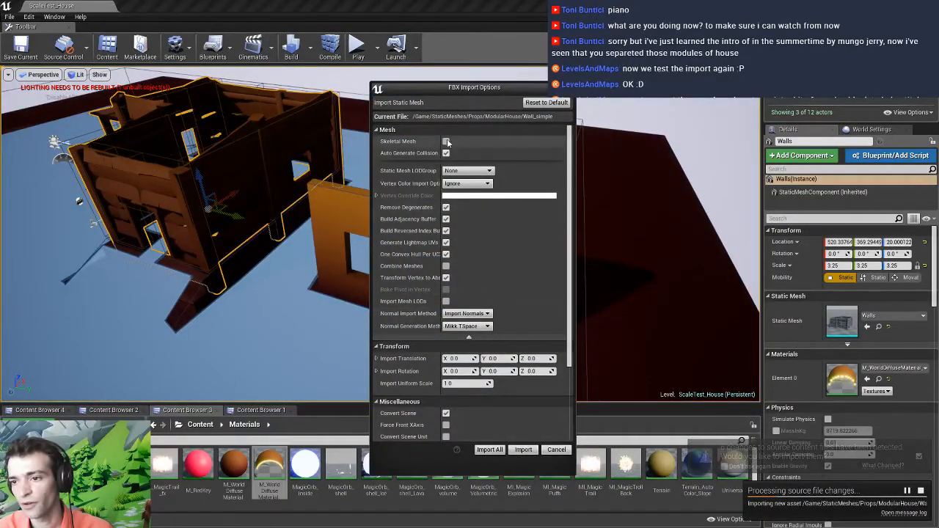
left_click(491, 449)
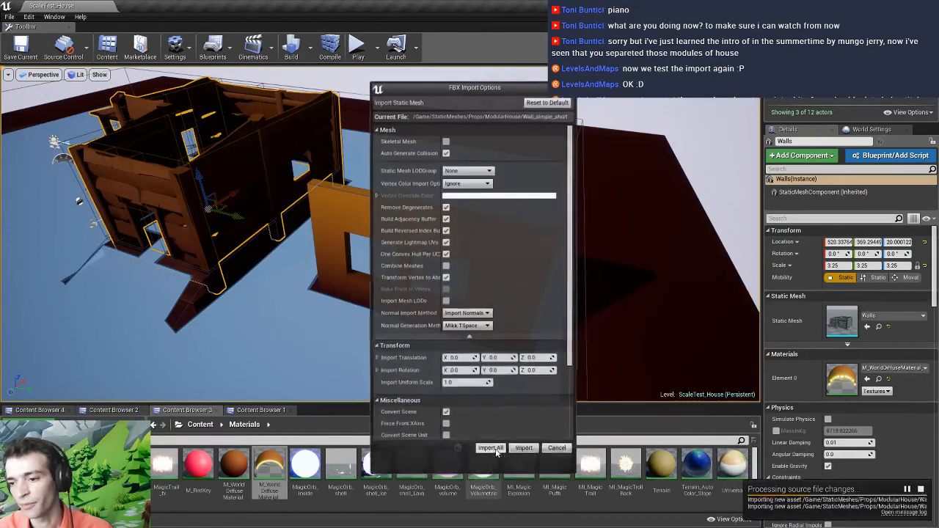
left_click(481, 450)
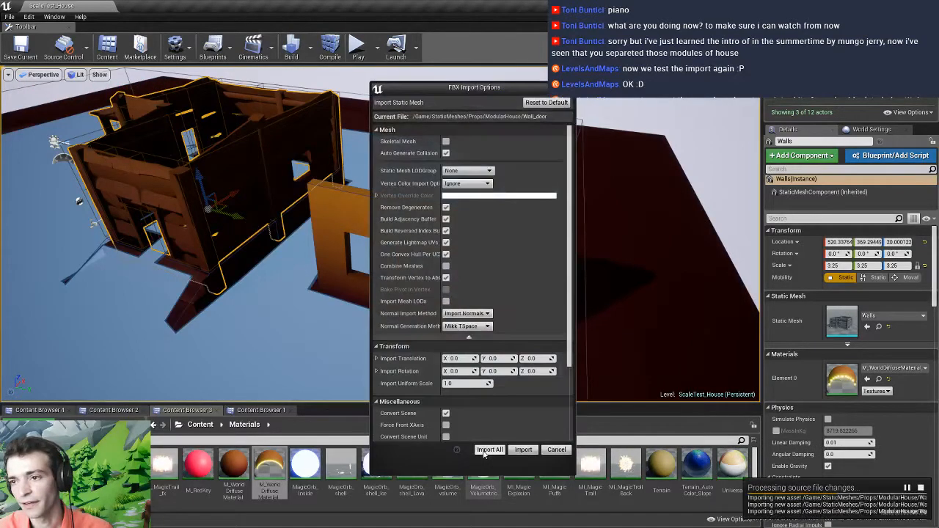
left_click(483, 452)
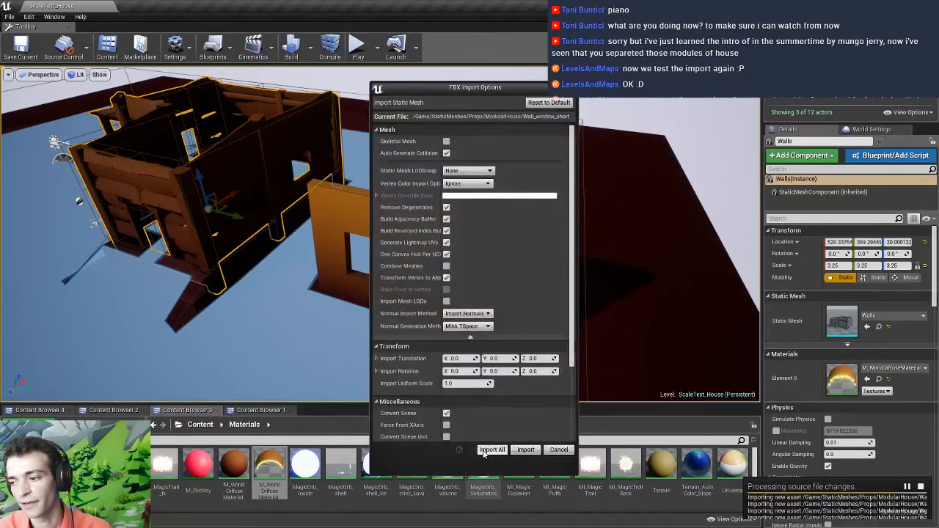
left_click(483, 452)
left_click(483, 451)
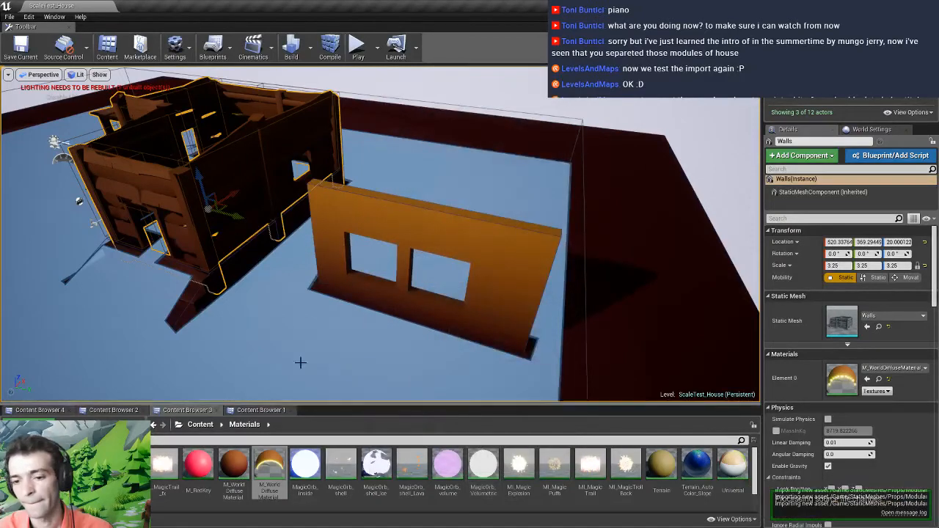
left_click(52, 415)
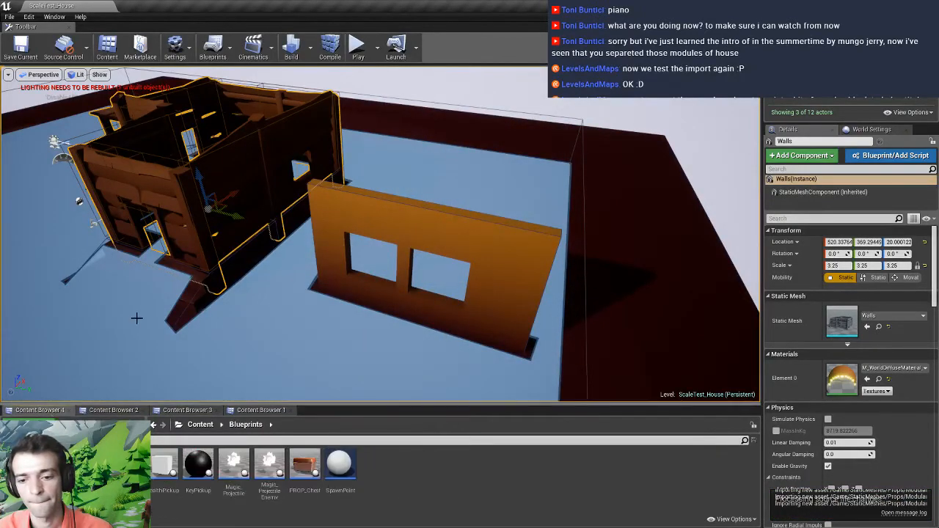
right_click_drag(199, 337, 222, 315)
left_click(314, 264)
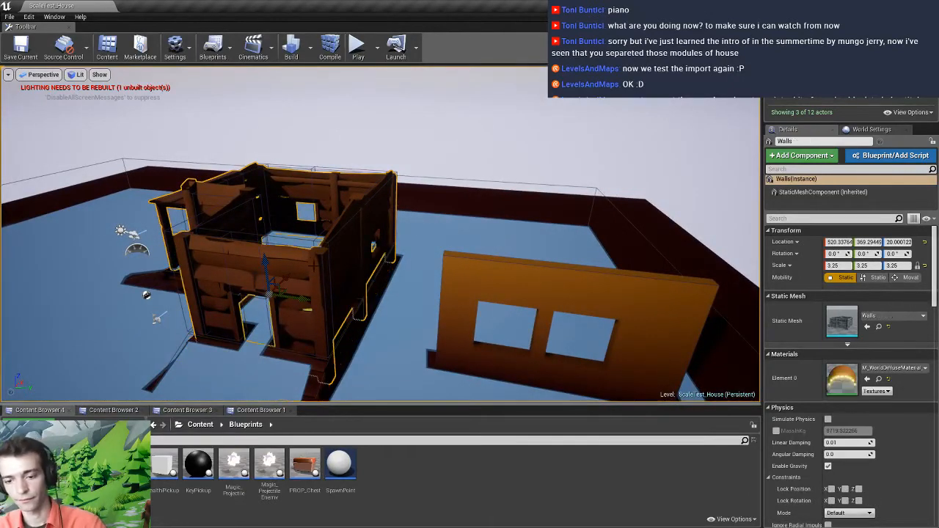
key("Delete")
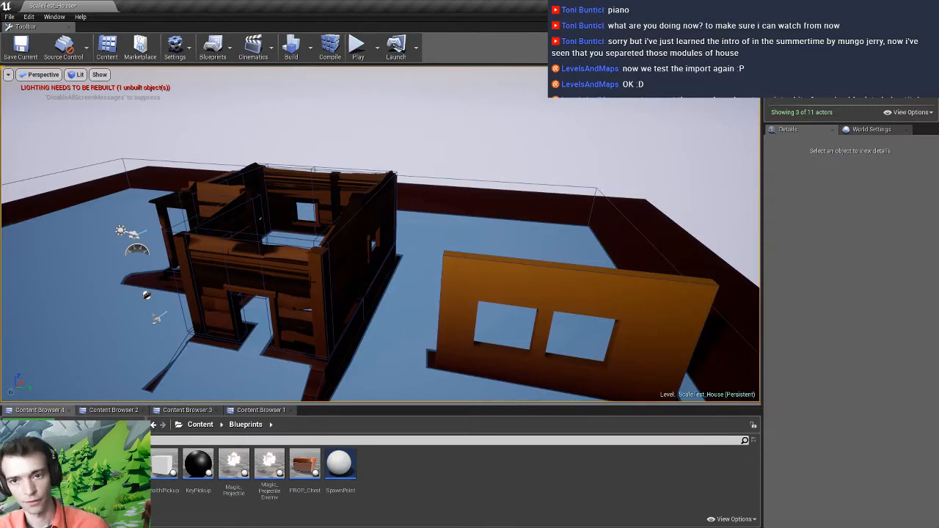
key("ctrl+z")
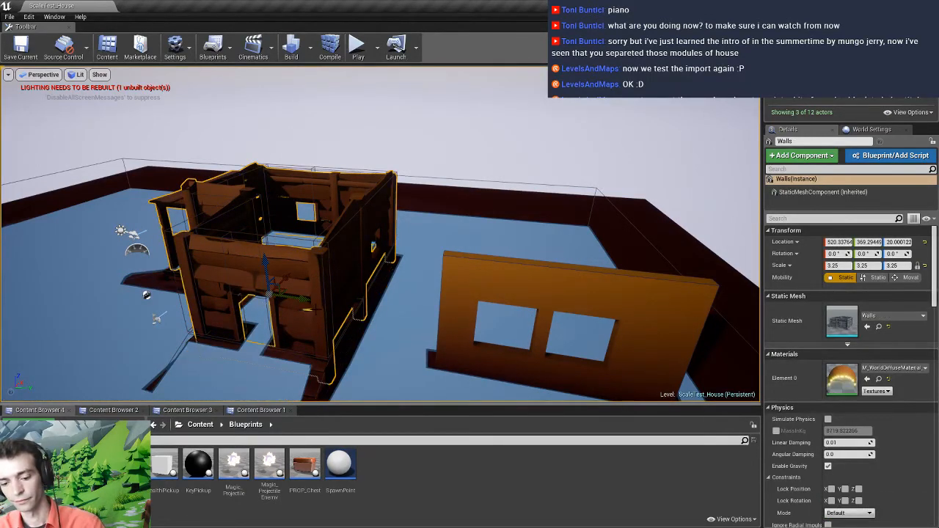
Delete the old house's Walls and ScaleTest_01 actors from the level, and save it
left_click_drag(297, 298, 367, 292)
key("Delete")
left_click(365, 293)
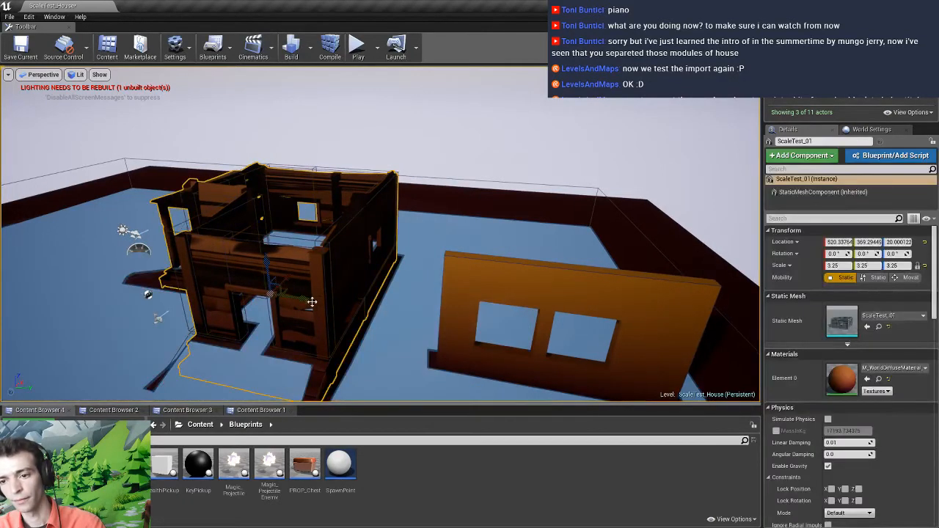
left_click_drag(312, 302, 254, 290)
key("ctrl+z")
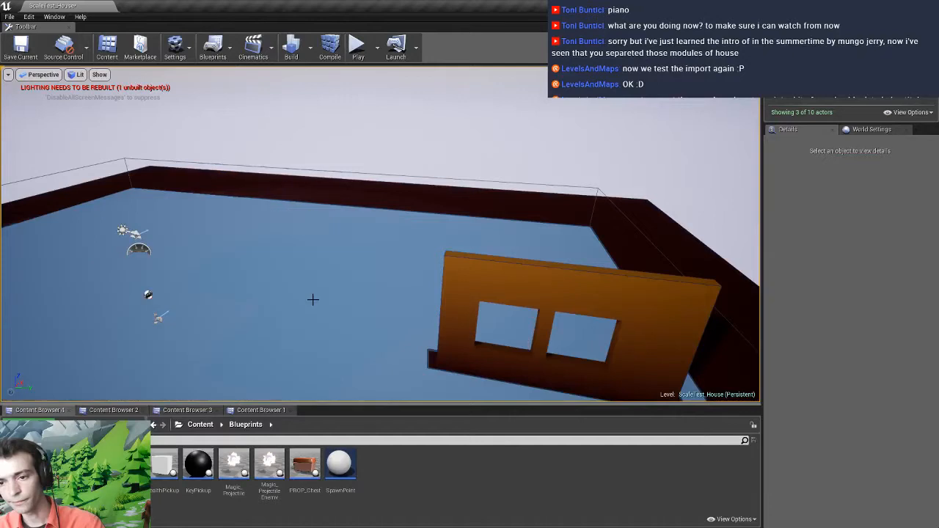
mouse_move(317, 313)
right_mouse_down()
mouse_move(308, 367)
mouse_move(316, 346)
mouse_move(359, 334)
mouse_move(356, 341)
mouse_move(316, 313)
right_mouse_up()
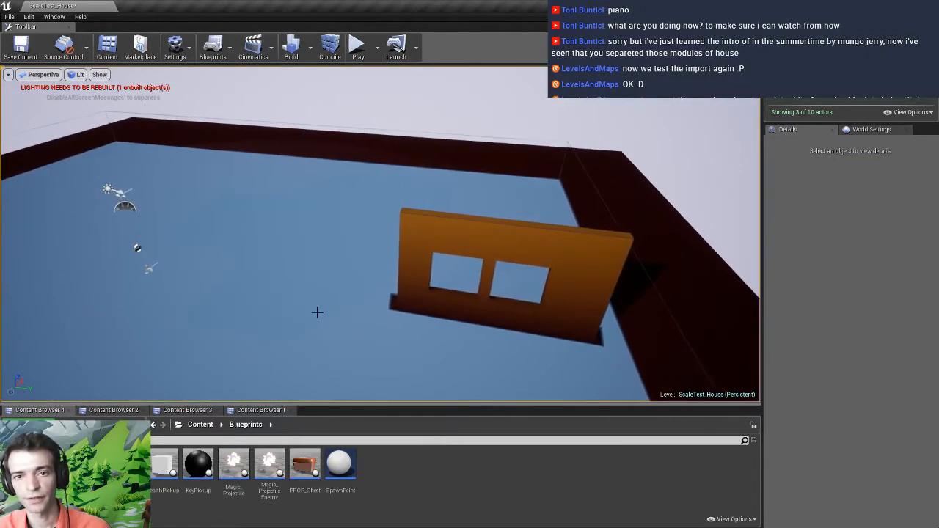
key("ctrl+s")
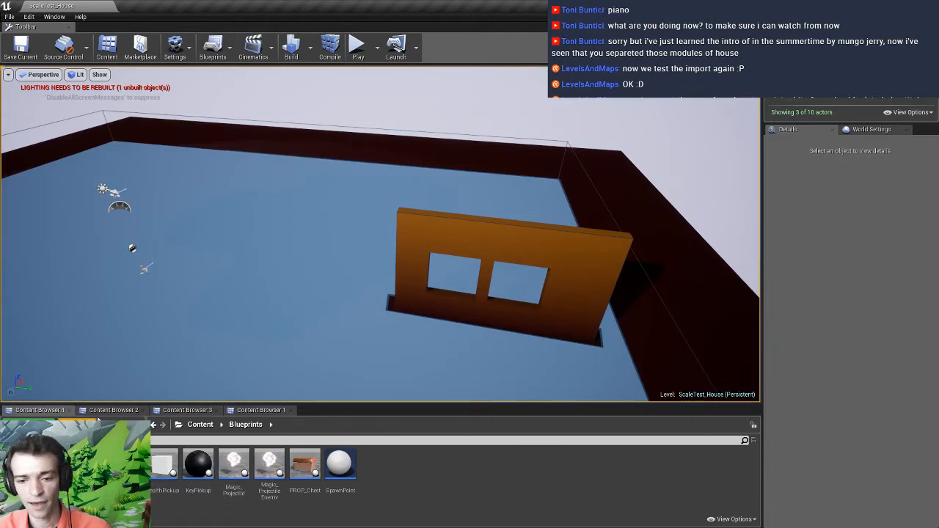
Open the ModularHouse folder under StaticMeshes/Props in Content Browser 1
left_click(111, 410)
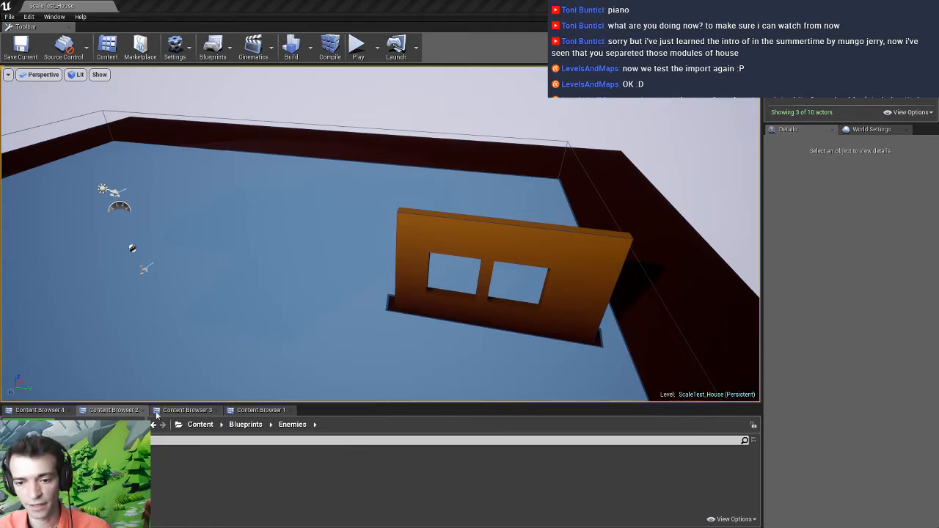
left_click(188, 411)
left_click(258, 410)
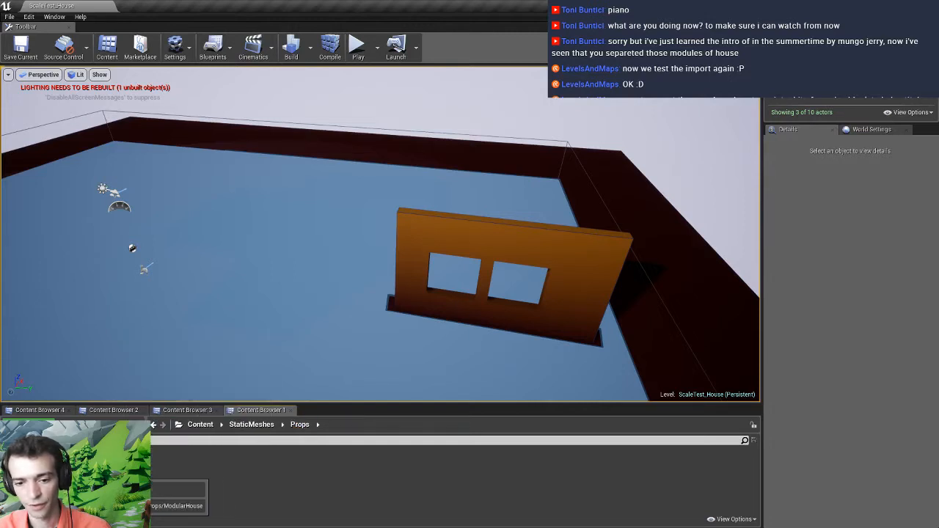
double_click(57, 470)
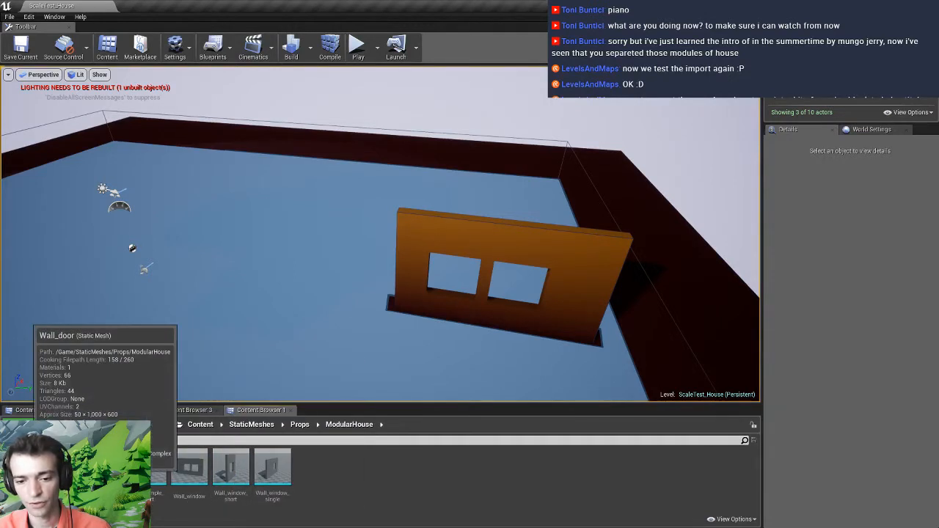
Place Wall_door, Wall_door_short, Wall_simple, Wall_simple_short, Wall_window_short and Wall_window_single apart from each other on the level floor
left_click_drag(30, 470, 243, 251)
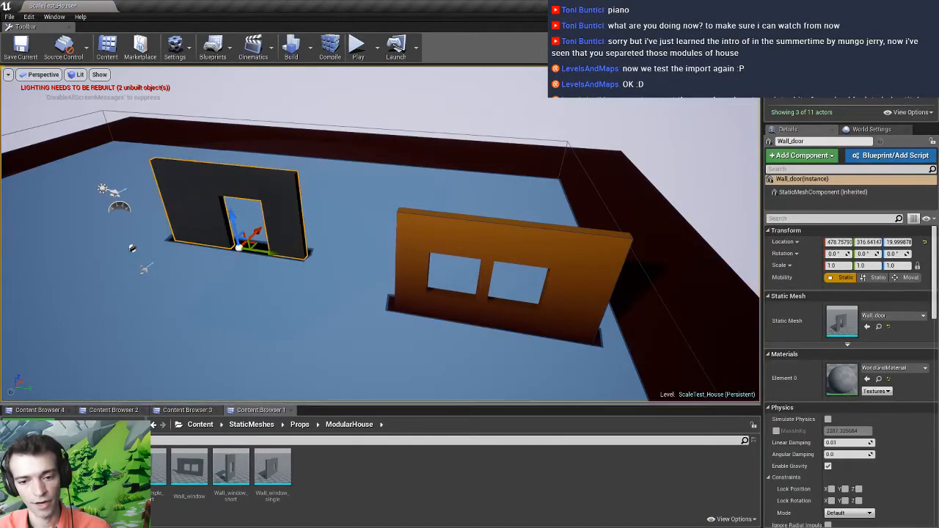
left_click_drag(66, 472, 155, 216)
left_click_drag(105, 471, 342, 301)
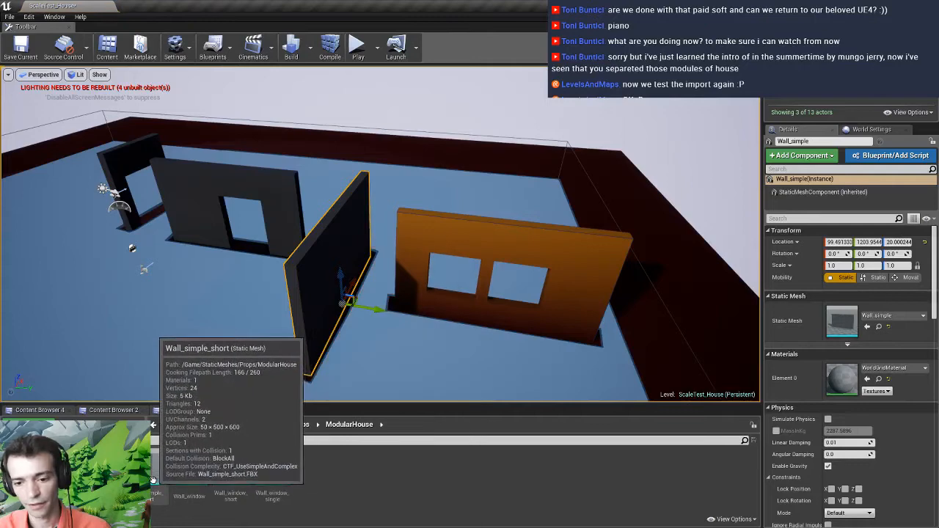
mouse_move(182, 365)
left_mouse_down()
mouse_move(170, 353)
mouse_move(183, 363)
left_mouse_up()
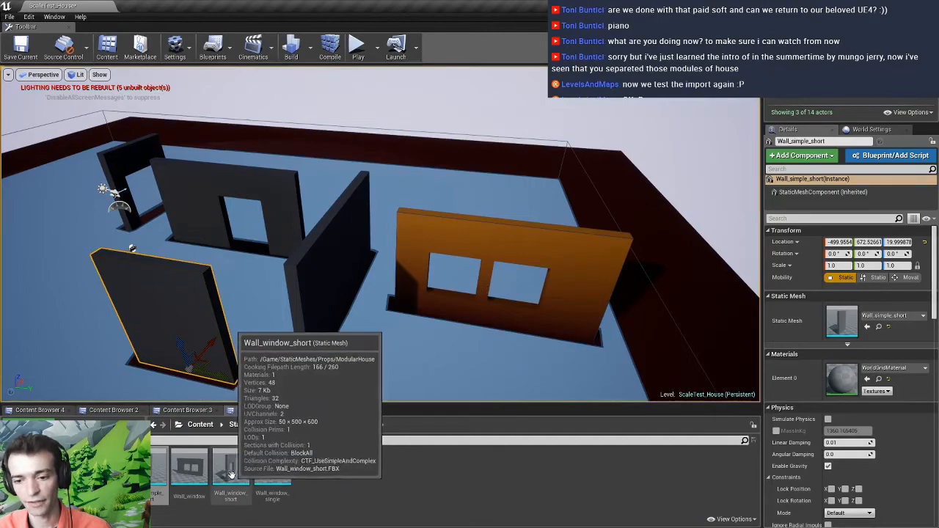
left_click_drag(232, 474, 44, 250)
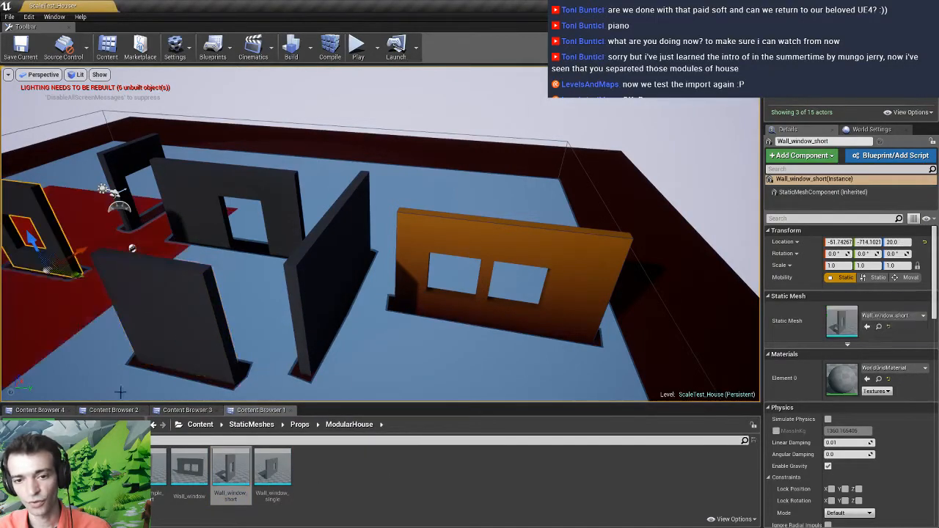
left_click_drag(280, 475, 308, 196)
right_click_drag(309, 250, 283, 253)
Locate the orange Wall_window's material M_WorldDiffuseMaterial_opacity and assign it to the Wall_simple, Wall_simple_short and Wall_door actors
left_click(406, 265)
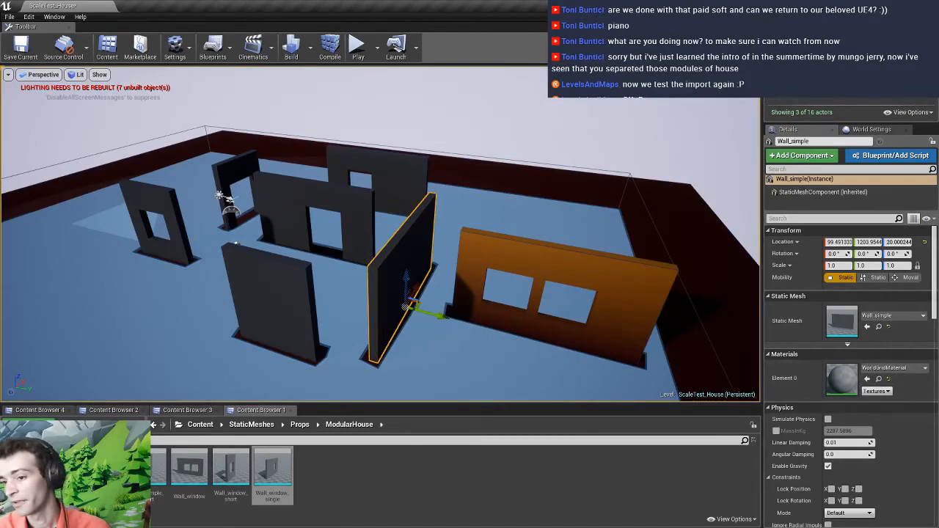
left_click(481, 251)
left_click(879, 379)
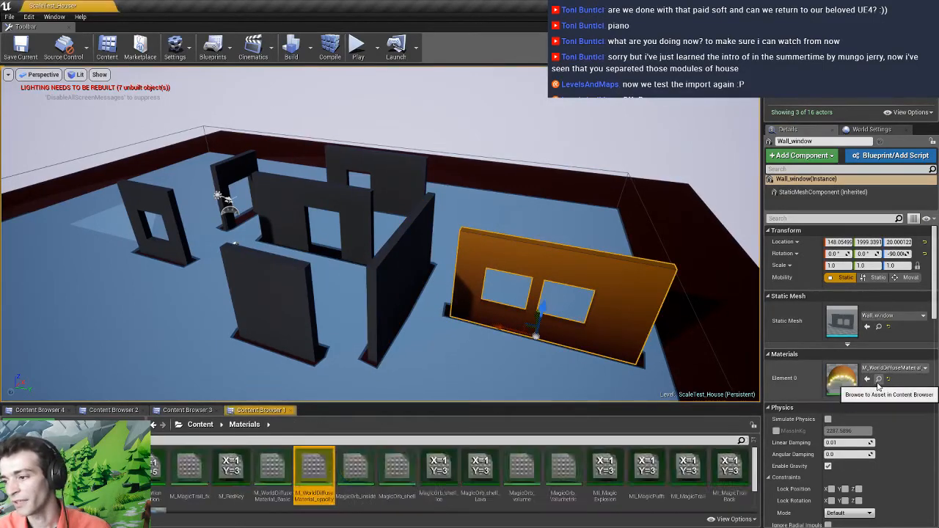
left_click(403, 286)
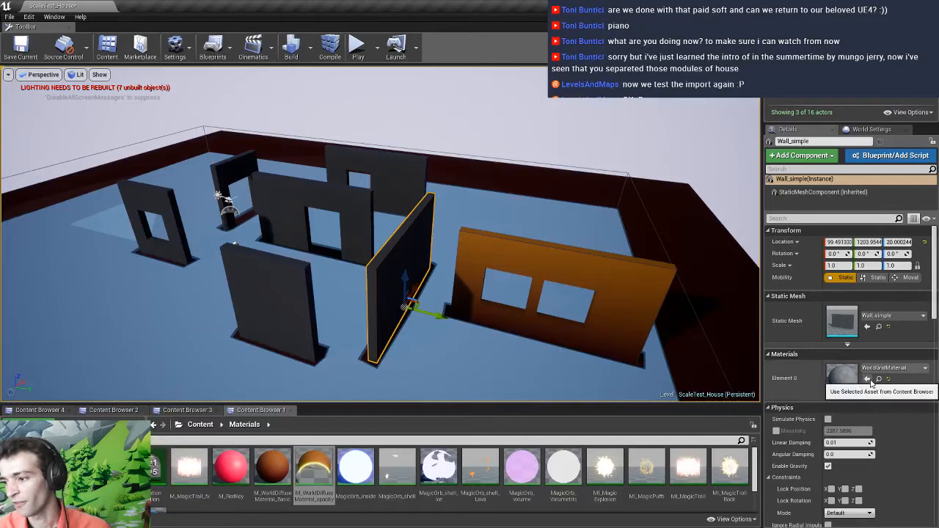
left_click(266, 316)
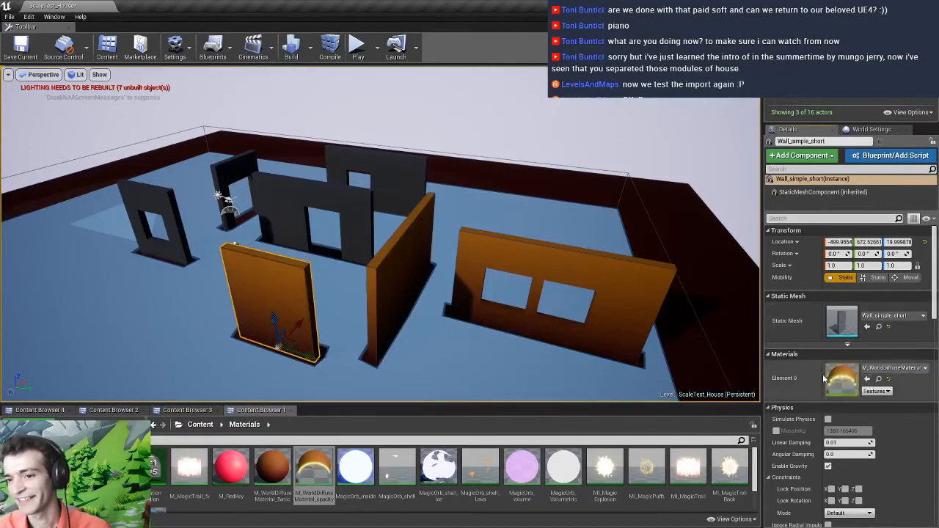
left_click(318, 246)
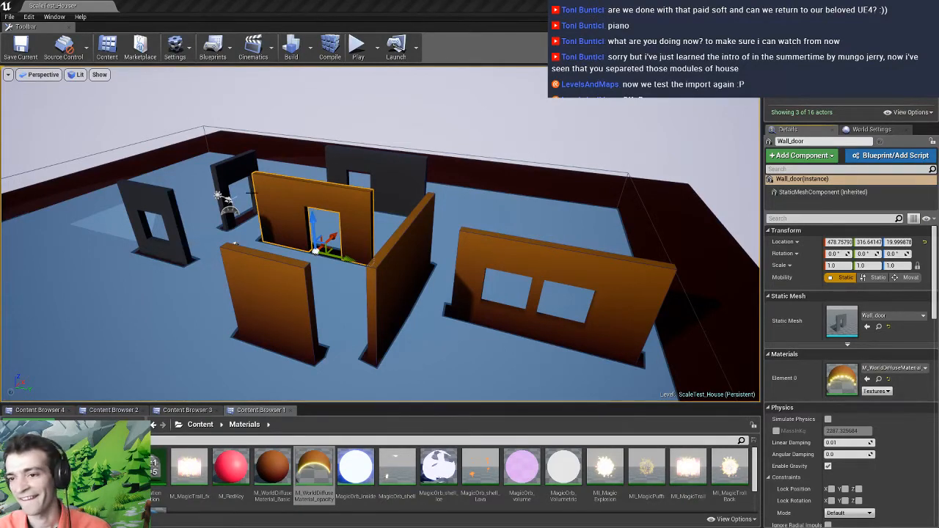
Assign M_WorldDiffuseMaterial_opacity to the Wall_window_single, Wall_door_short and Wall_window_short actors
left_click(398, 177)
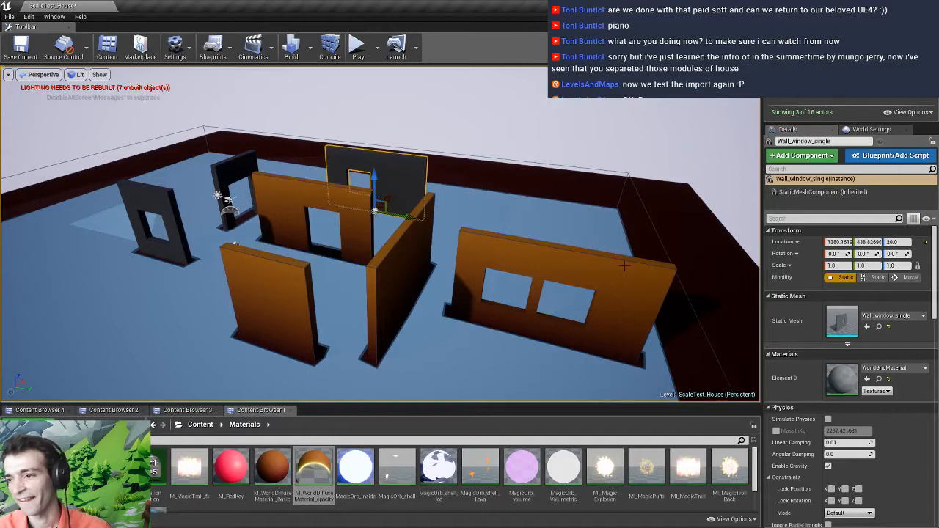
left_click(868, 379)
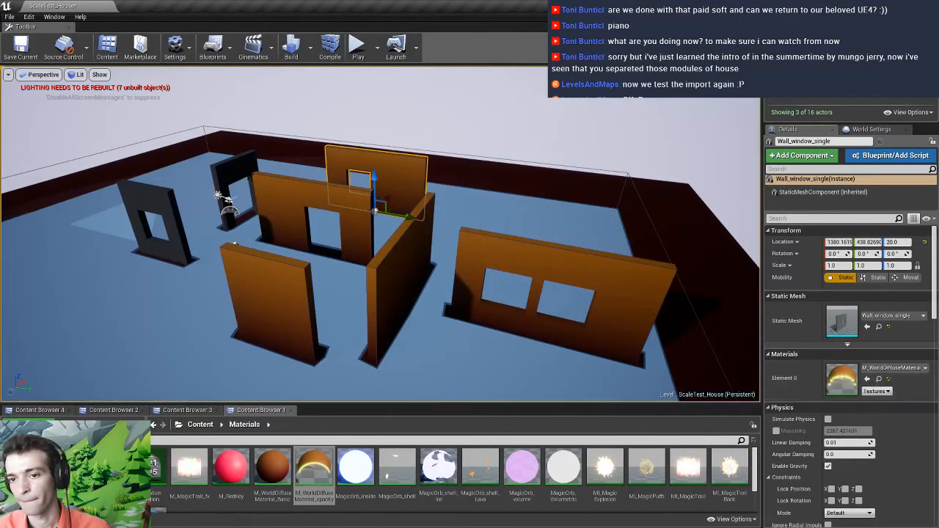
left_click(243, 183)
left_click(868, 378)
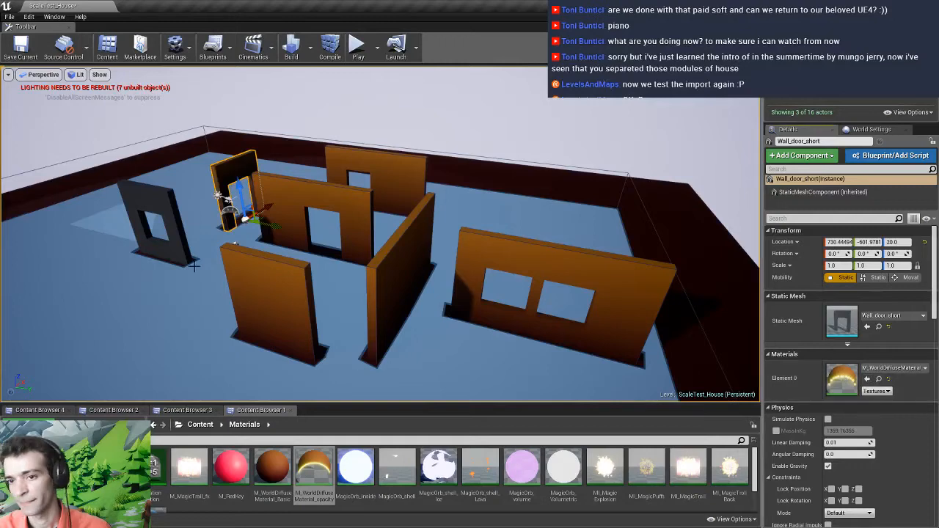
left_click(157, 220)
left_click(869, 379)
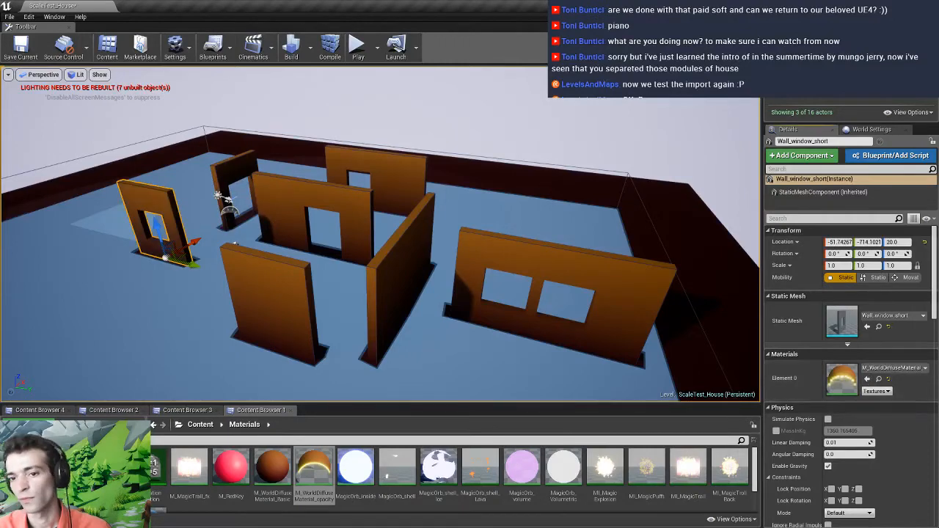
right_click_drag(260, 267, 279, 266)
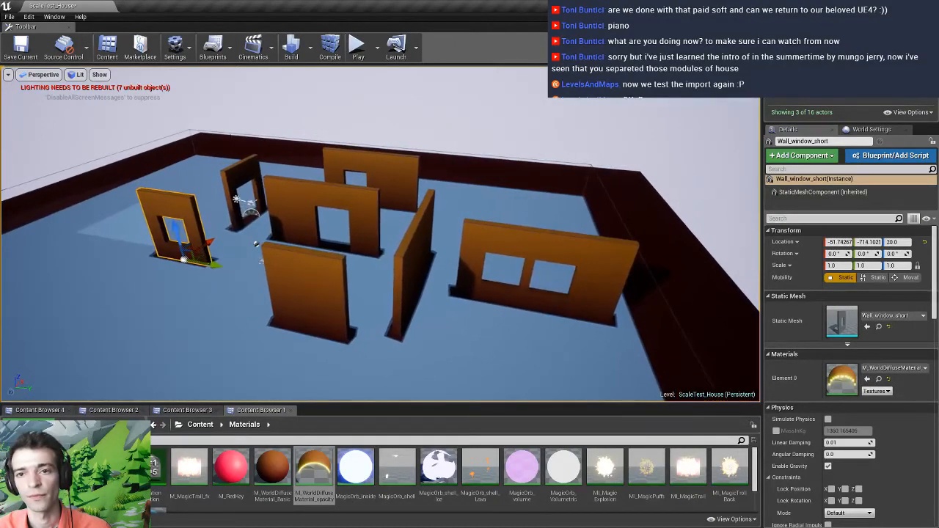
Build the lighting for the ScaleTest_House level
left_click(292, 50)
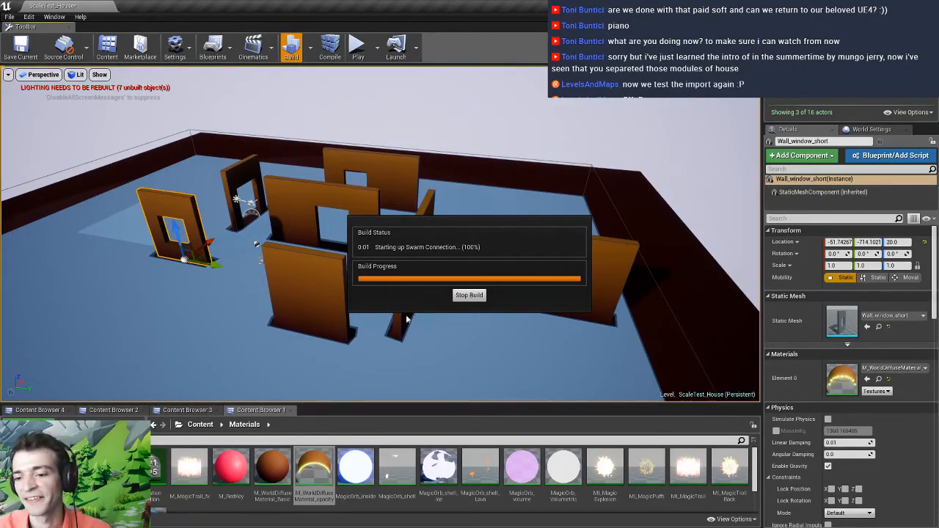
right_click_drag(348, 300, 378, 280)
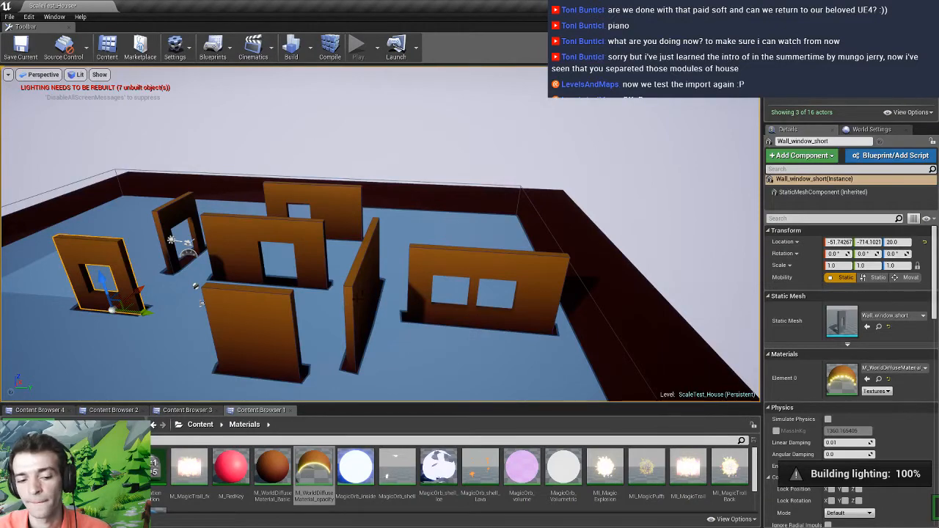
right_click(345, 304)
left_click(330, 4)
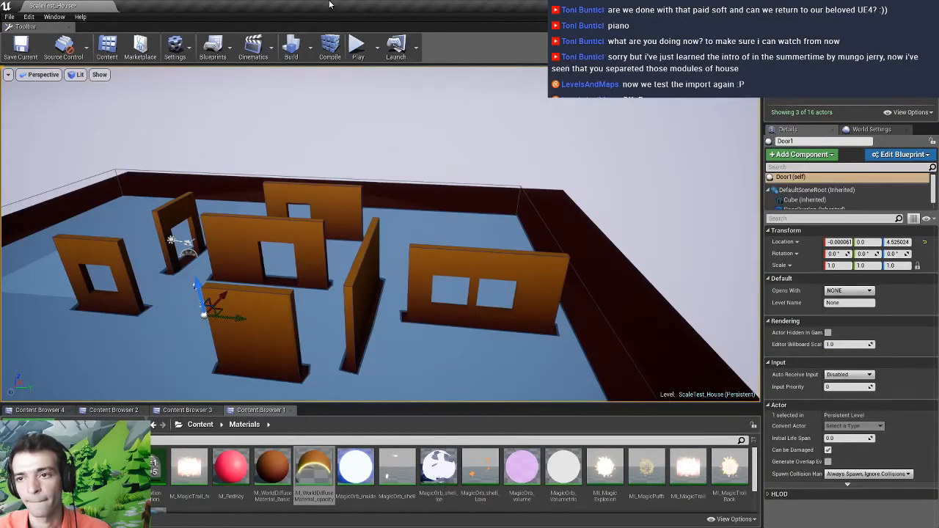
mouse_move(337, 191)
right_mouse_down()
mouse_move(326, 214)
mouse_move(334, 203)
right_mouse_up()
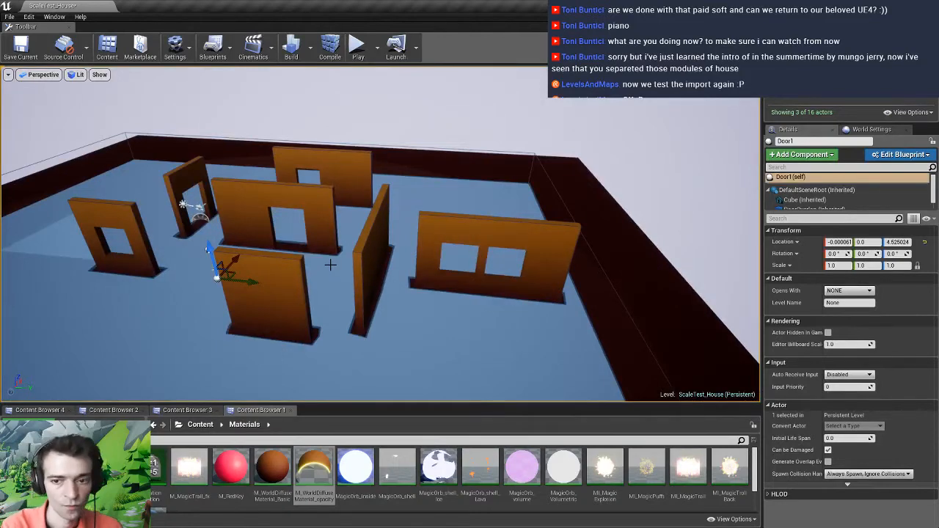
Play-test the level by moving the character around the placed walls, and end the play session
key("alt+p")
left_click(311, 197)
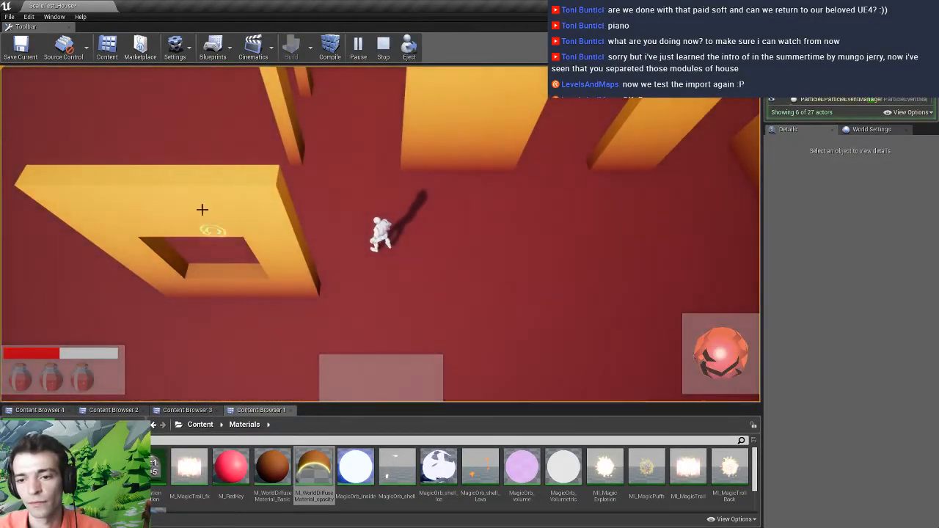
mouse_move(202, 210)
left_mouse_down()
mouse_move(179, 143)
mouse_move(155, 179)
mouse_move(162, 297)
mouse_move(196, 323)
mouse_move(460, 333)
mouse_move(489, 281)
mouse_move(382, 154)
mouse_move(528, 132)
mouse_move(573, 140)
mouse_move(619, 184)
mouse_move(121, 237)
mouse_move(177, 254)
mouse_move(201, 241)
left_mouse_up()
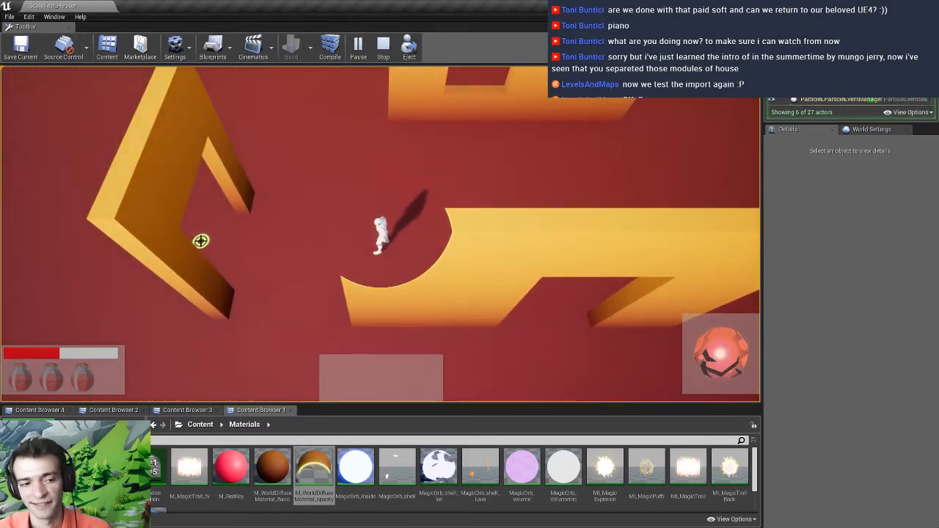
key("Escape")
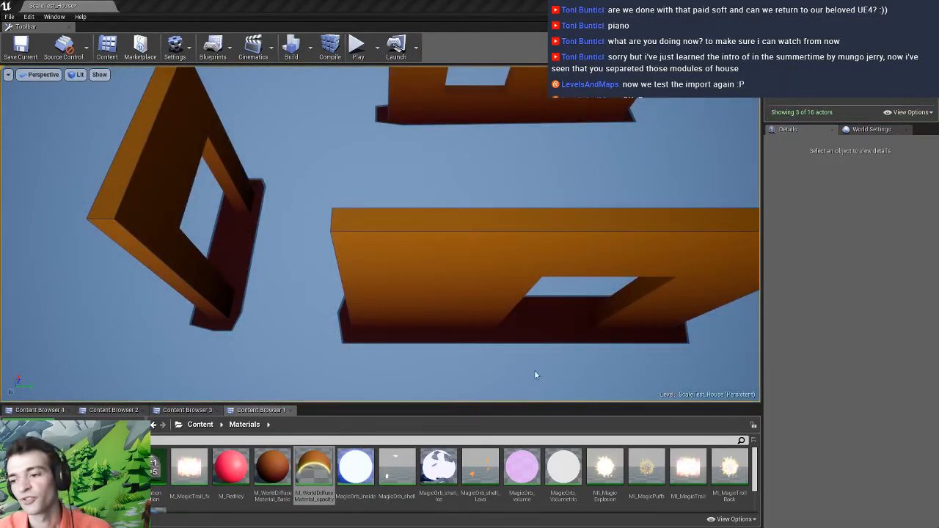
Locate the source mesh of the wall with two windows in the ModularHouse folder
right_click_drag(409, 286, 389, 217)
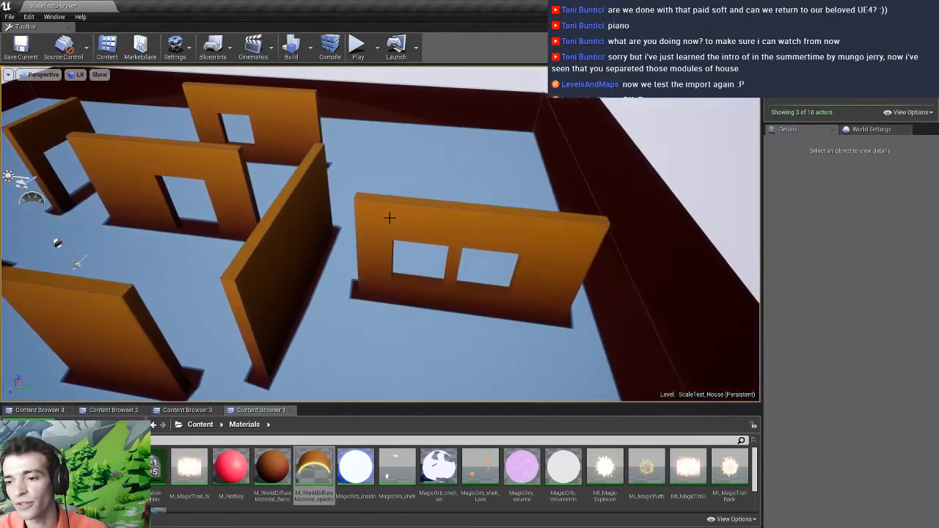
left_click(389, 217)
right_click(408, 219)
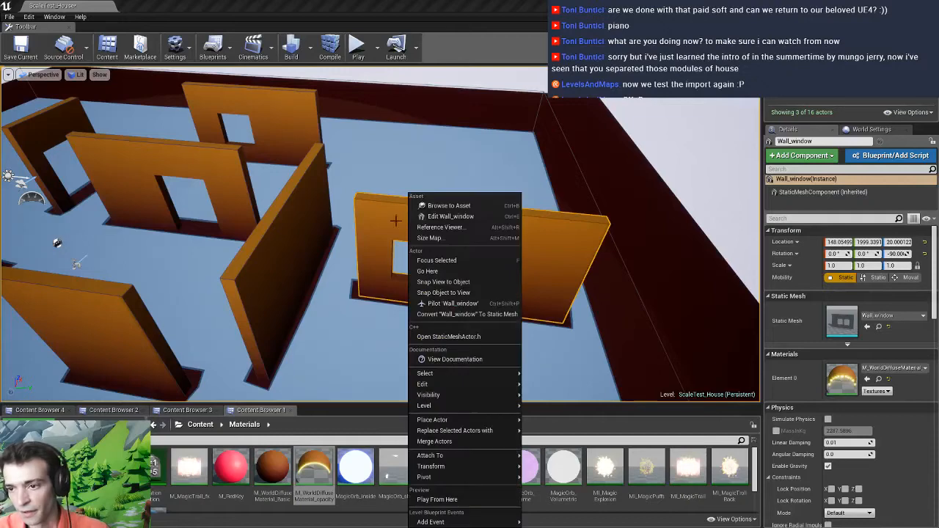
left_click(443, 206)
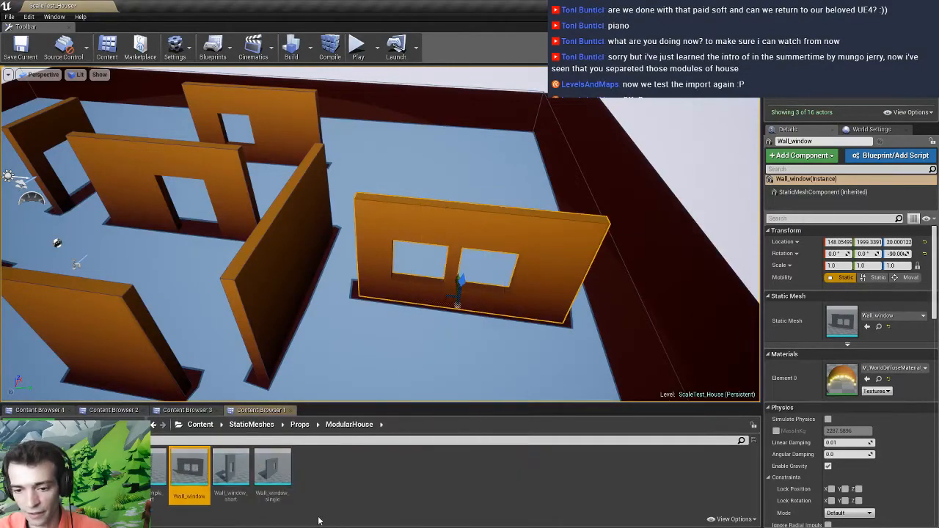
Open all seven ModularHouse wall meshes for editing, ending with Wall_door, and maximize the mesh editor
left_click(272, 477, "shift")
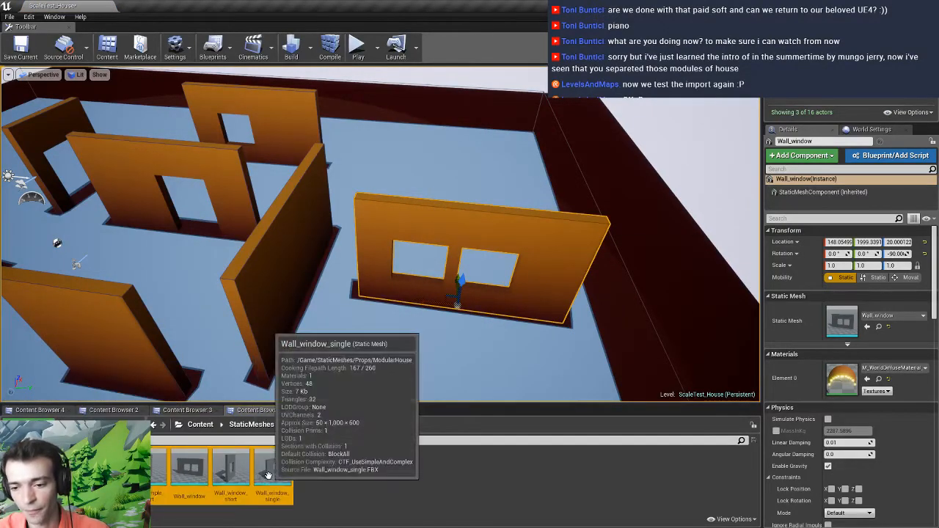
left_click(231, 473)
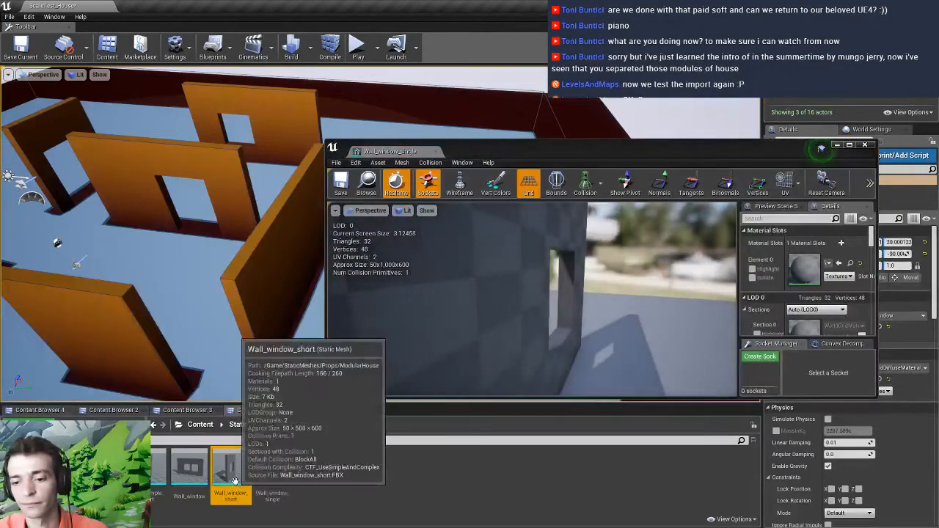
double_click(192, 472)
double_click(148, 472)
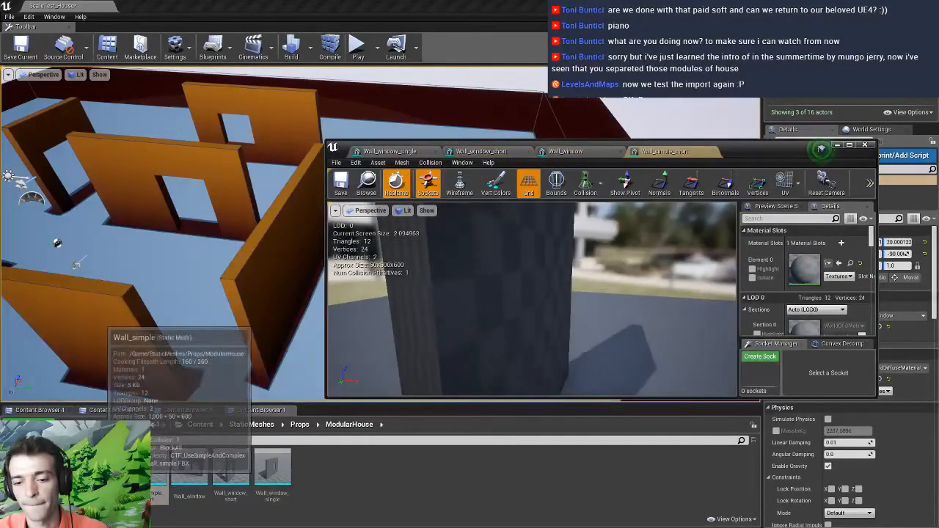
double_click(107, 472)
double_click(61, 472)
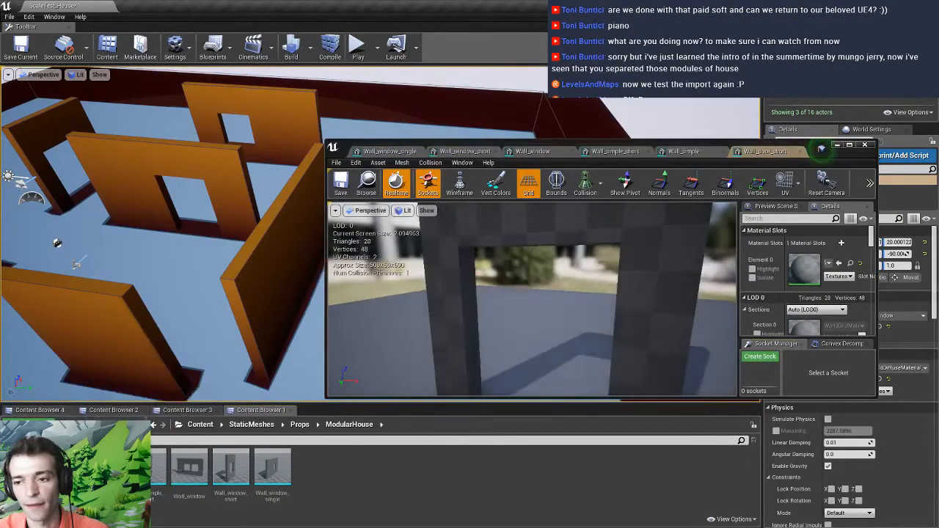
double_click(28, 472)
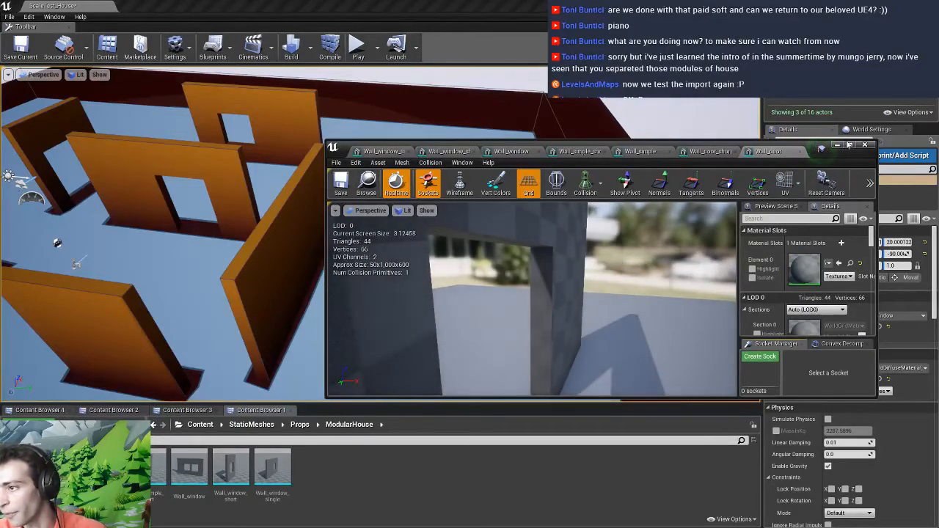
left_click(849, 145)
Set the collision preset of the Wall_door mesh to InvisibleWall and save the mesh
scroll(836, 252, "down", 10)
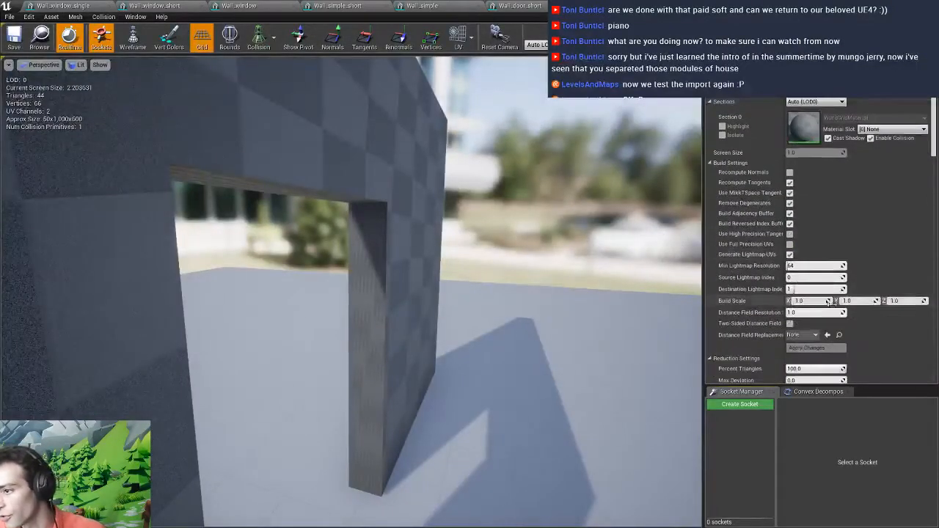
scroll(832, 302, "down", 5)
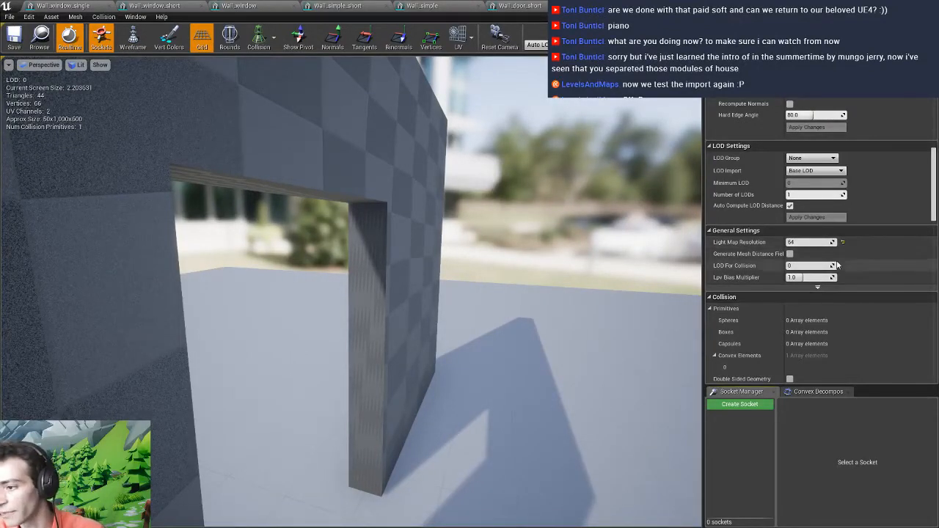
scroll(822, 308, "down", 2)
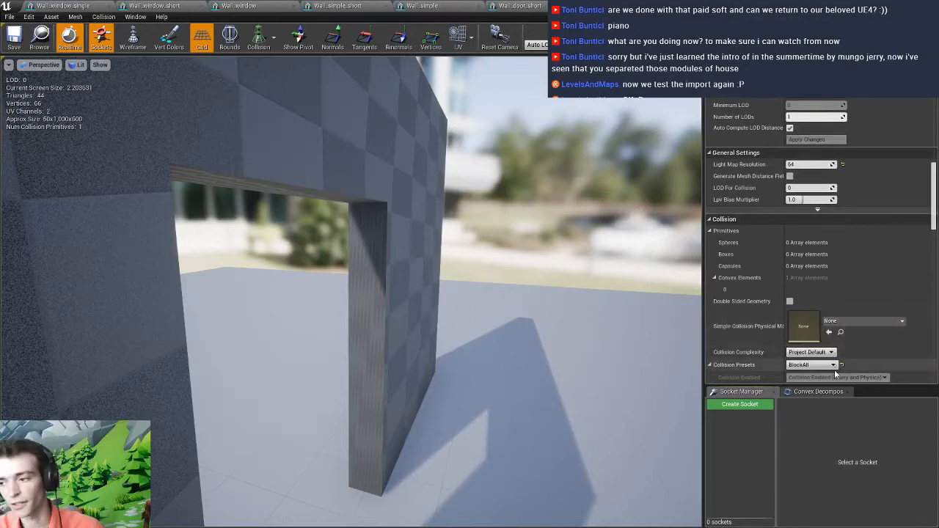
left_click(833, 366)
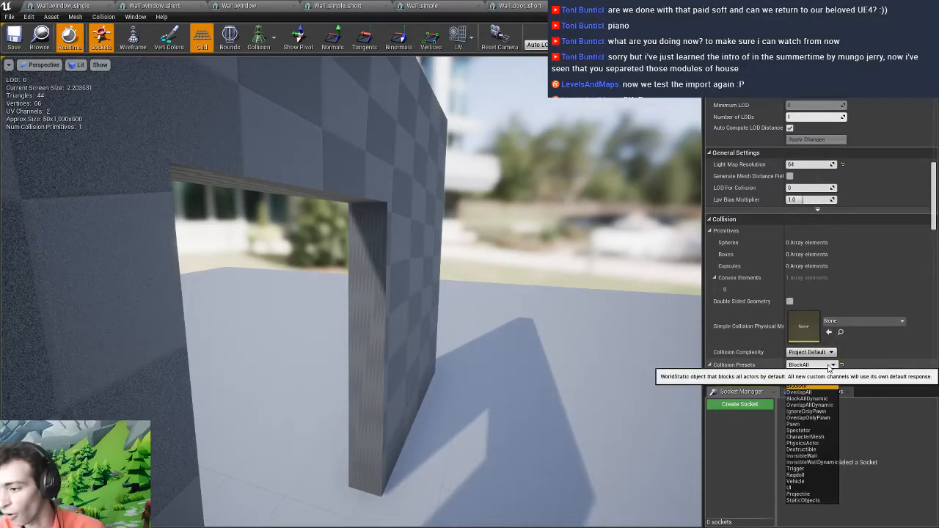
left_click(817, 456)
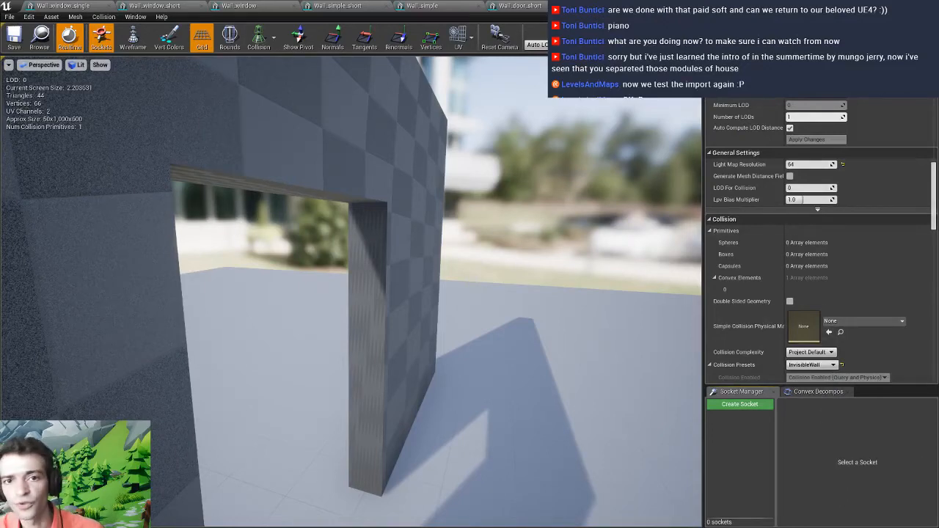
left_click(24, 46)
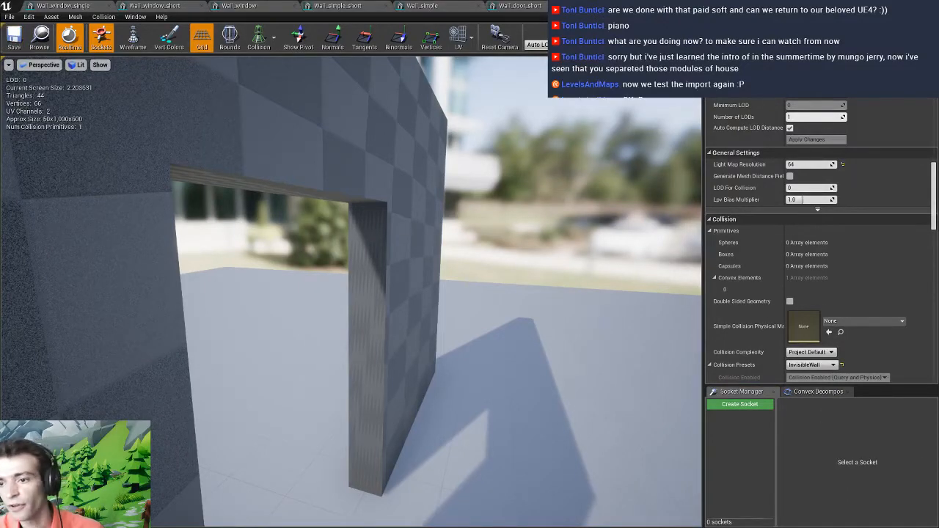
Display the simple collision of the Wall_door mesh and inspect it around the doorway
mouse_move(424, 212)
right_mouse_down()
mouse_move(360, 215)
mouse_move(423, 212)
right_mouse_up()
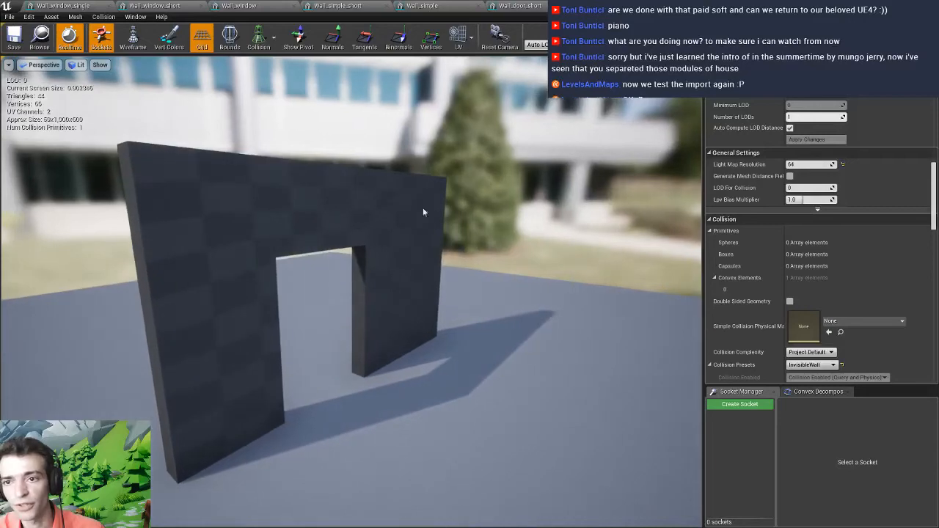
left_click(262, 44)
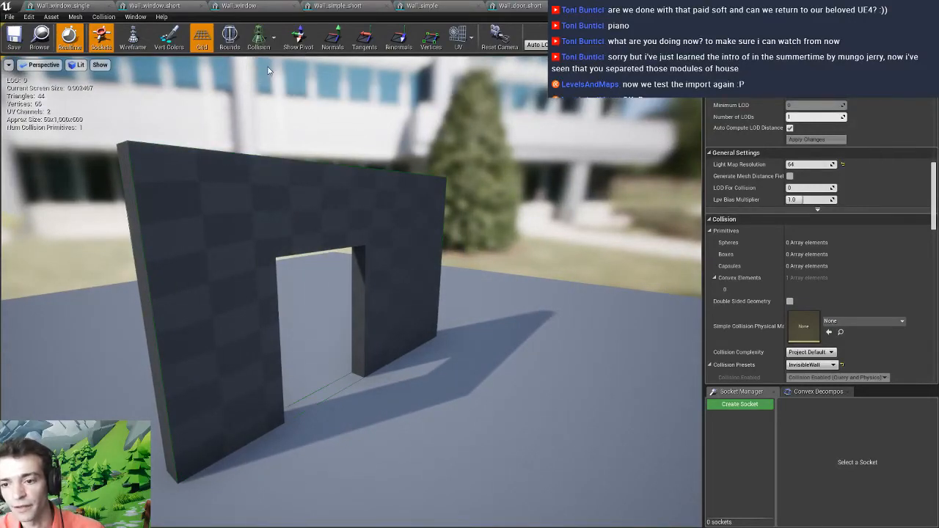
right_click_drag(324, 263, 290, 252)
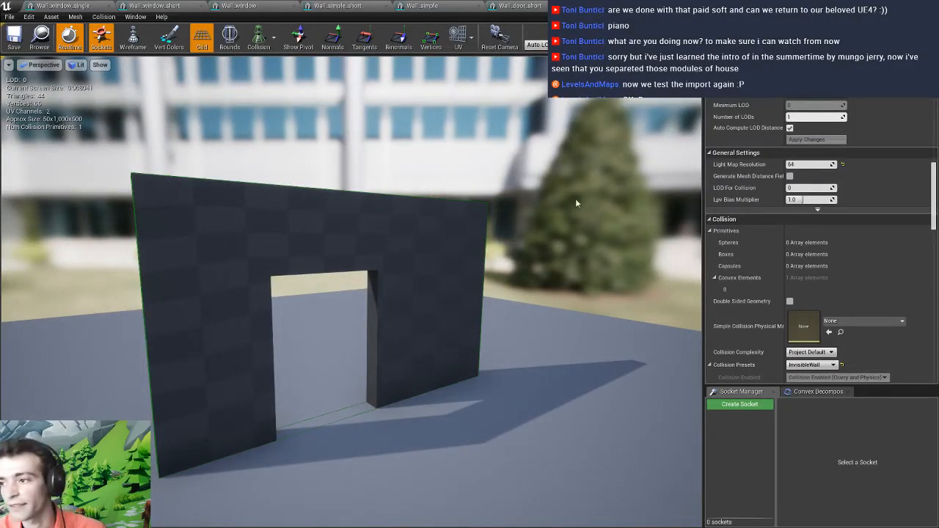
Turn off Auto Generate Collision in the import settings of the Wall_door mesh
scroll(764, 176, "up", 10)
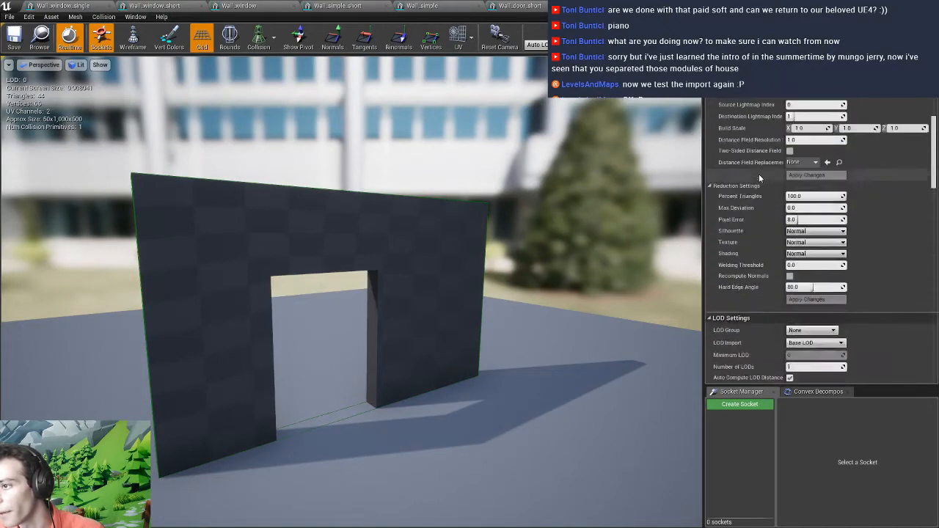
scroll(759, 176, "up", 3)
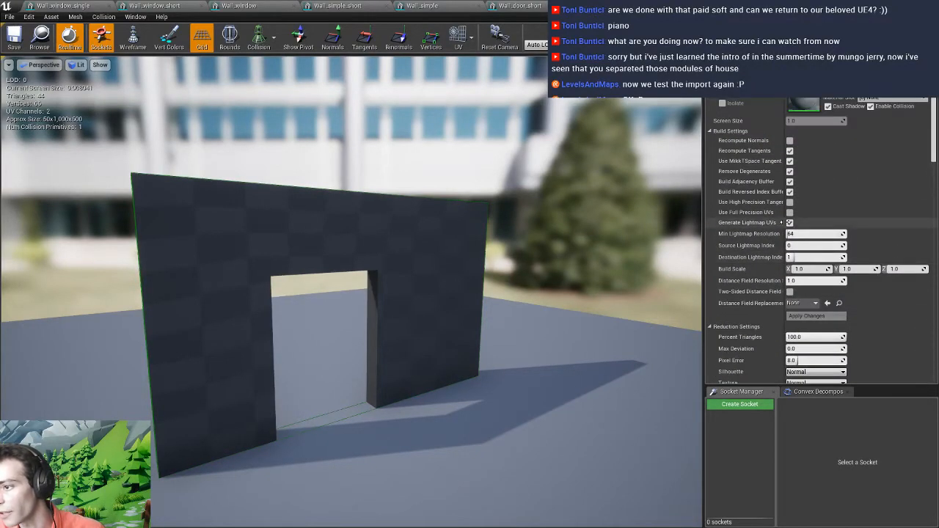
left_click(790, 222)
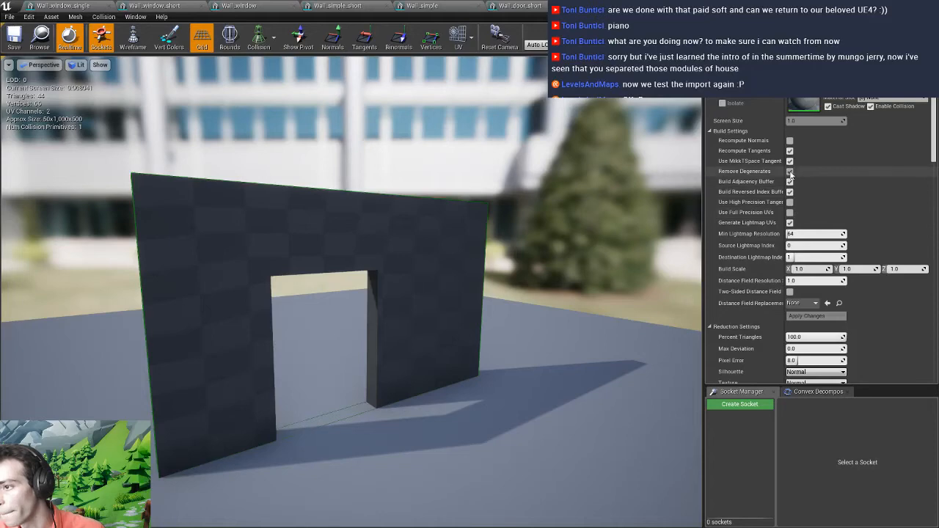
scroll(784, 276, "up", 5)
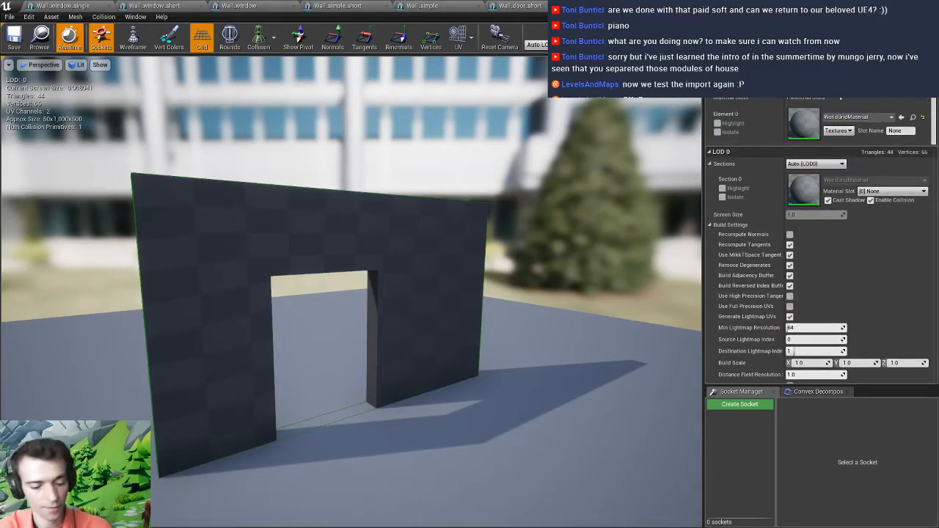
scroll(821, 240, "down", 15)
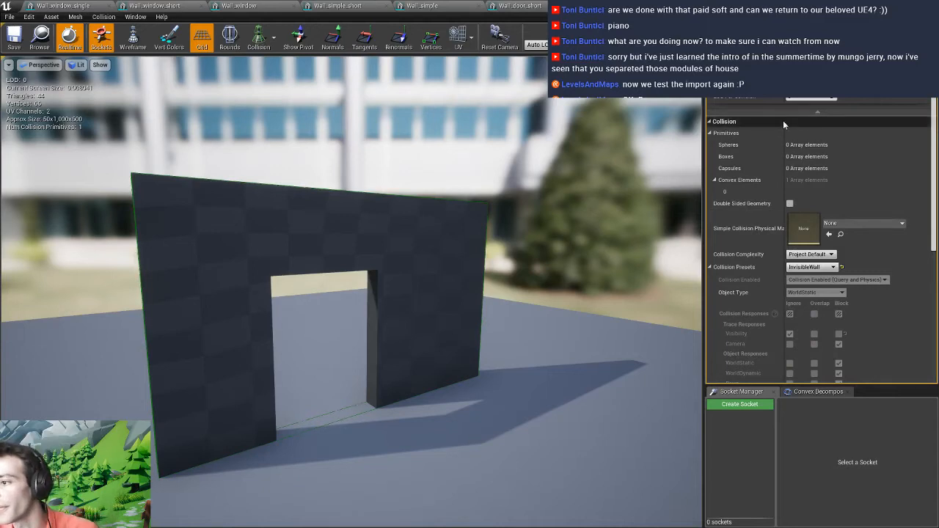
scroll(802, 281, "down", 2)
scroll(801, 282, "down", 8)
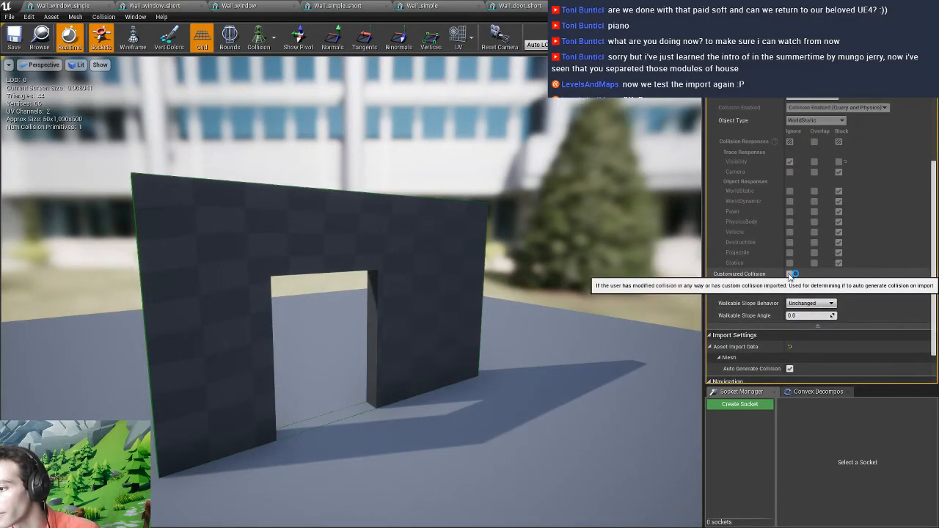
scroll(793, 321, "down", 3)
left_click(791, 324)
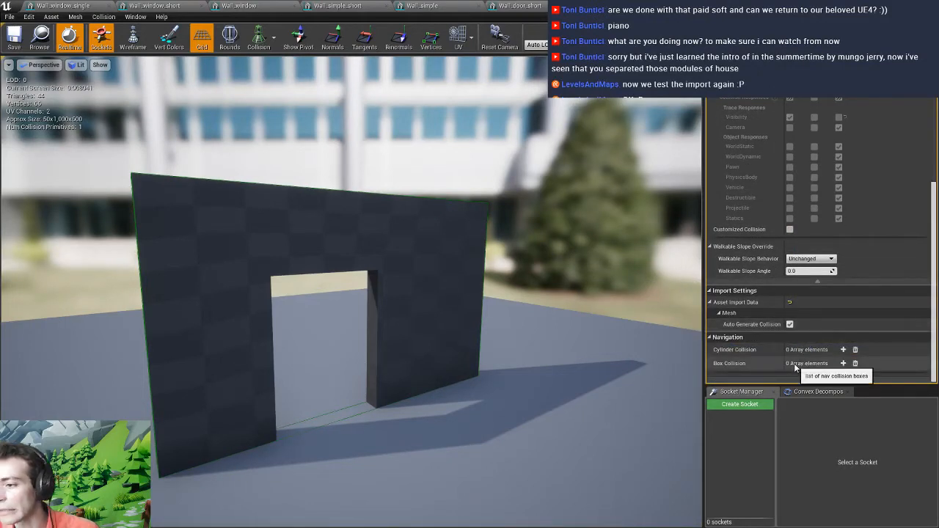
left_click(791, 324)
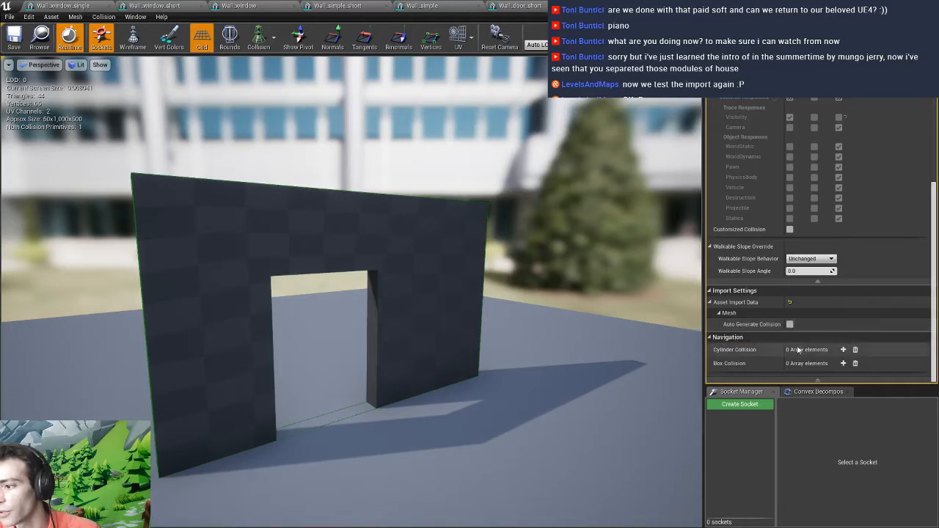
Reimport the Wall_door mesh from its source file and delete the collision hull that blocks the doorway
left_click(50, 17)
left_click(58, 67)
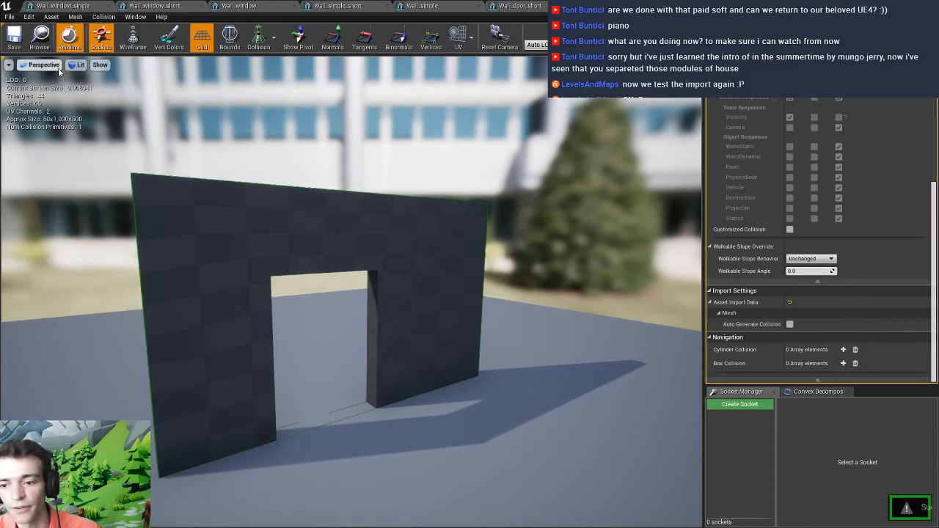
left_click(319, 427)
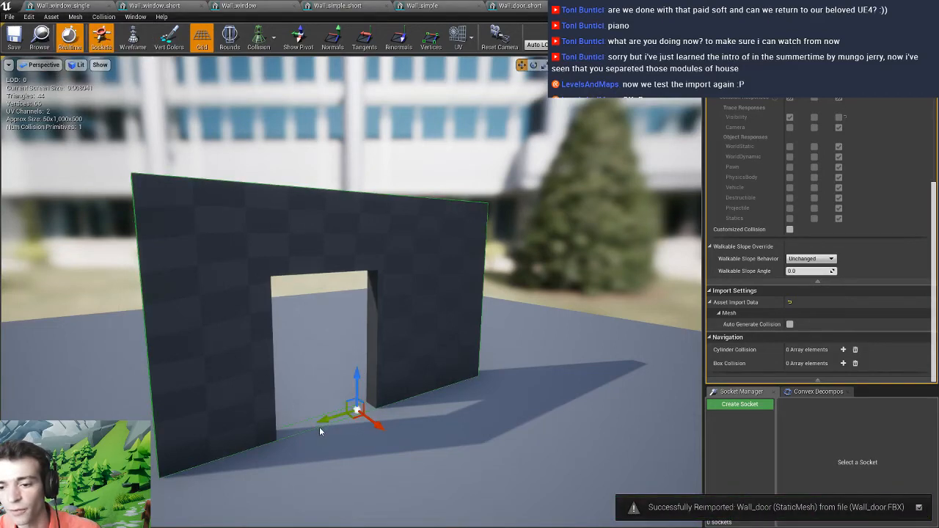
key("Delete")
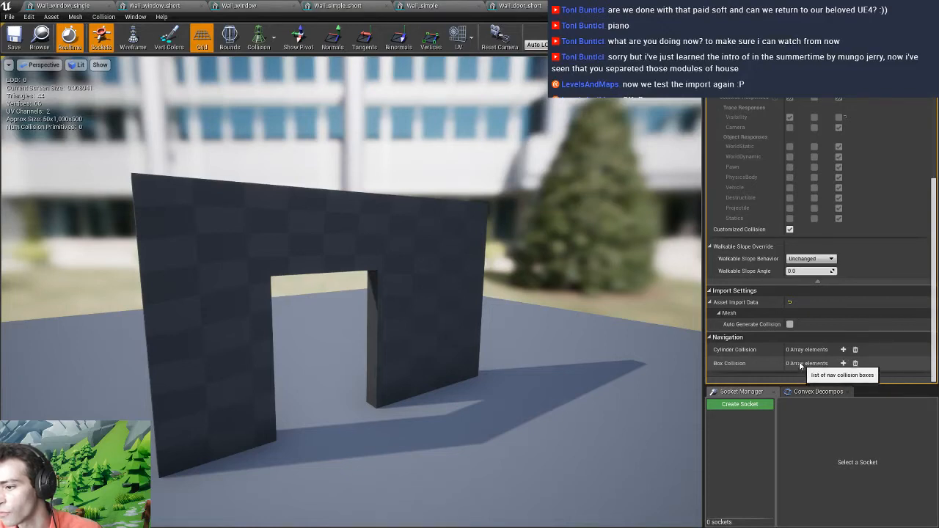
Turn off Customized Collision in the collision settings of the Wall_door mesh
scroll(818, 360, "up", 3)
scroll(823, 362, "up", 5)
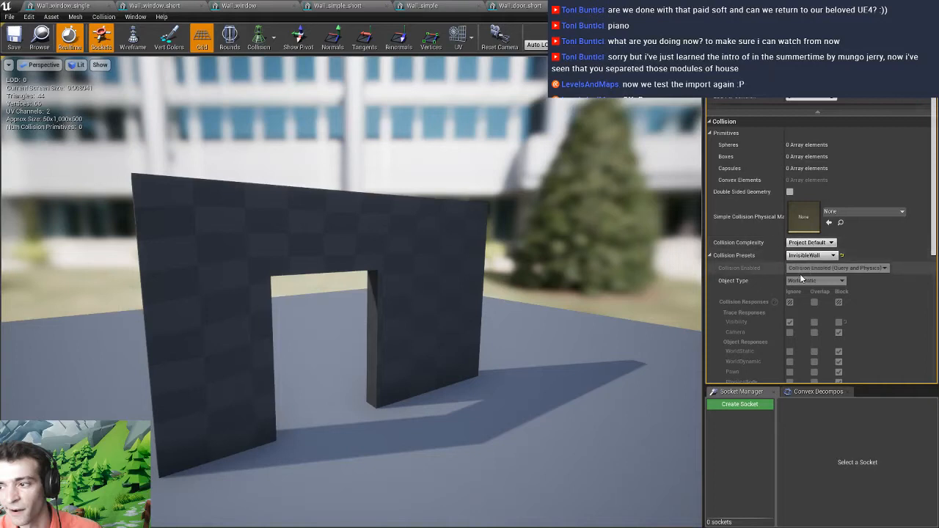
scroll(800, 282, "down", 3)
scroll(800, 281, "down", 3)
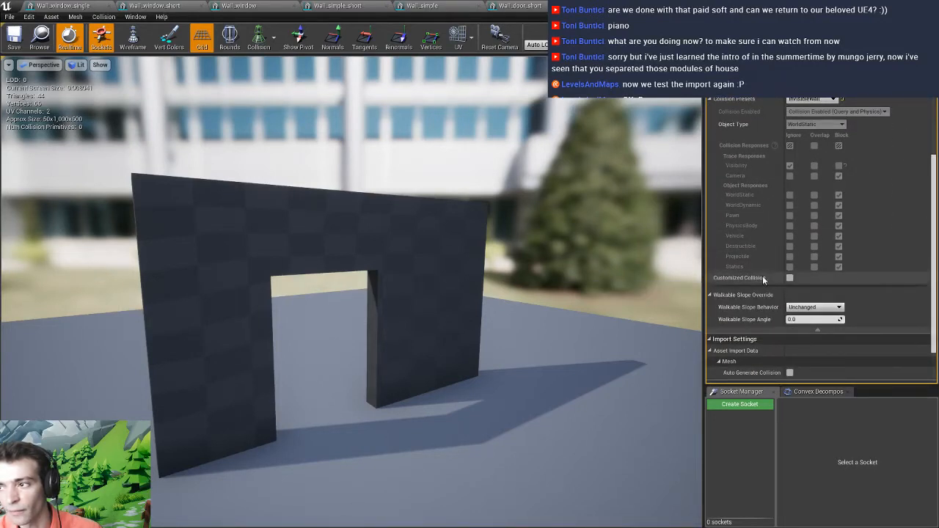
scroll(767, 269, "up", 2)
scroll(768, 263, "down", 3)
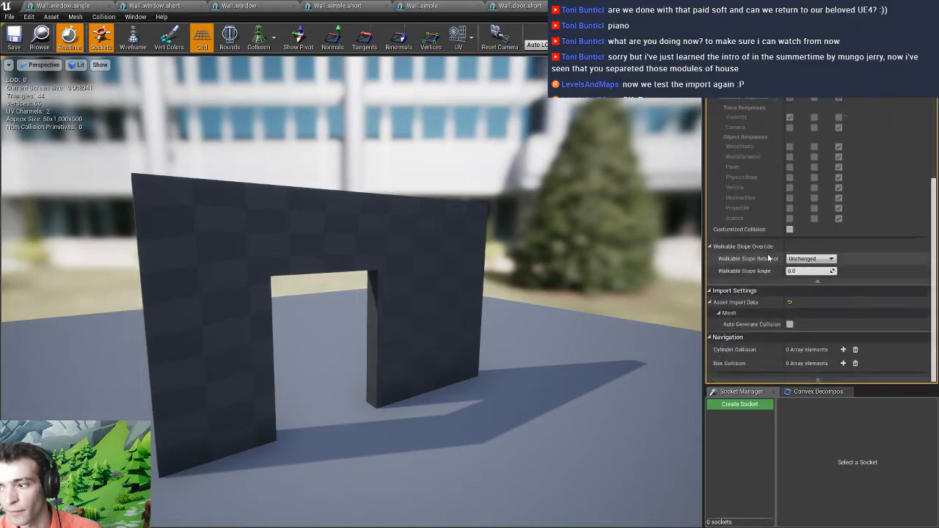
Add three navigation box collision elements to the Wall_door mesh and check the first box's offset fields
left_click(844, 363)
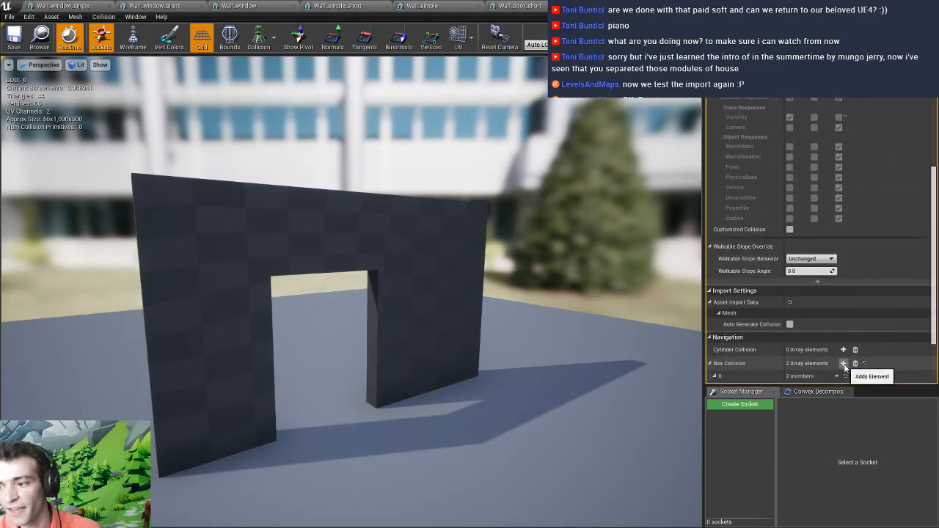
left_click(844, 363)
scroll(844, 363, "down", 4)
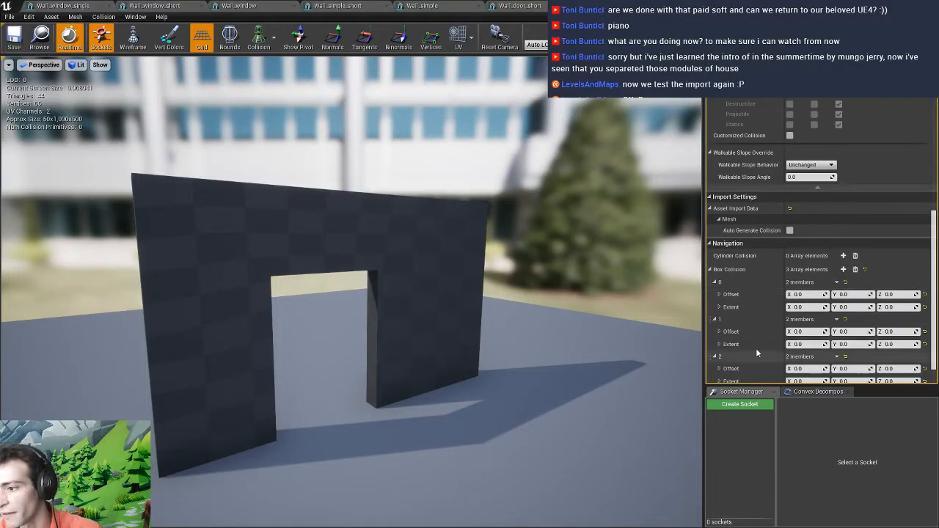
left_click(720, 294)
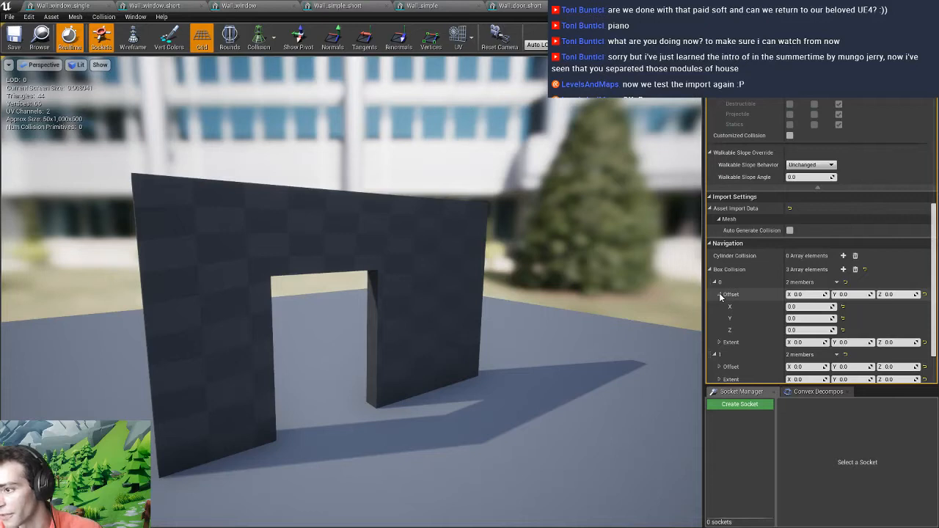
left_click(720, 294)
Toggle the simple and complex collision display of the Wall_door mesh to compare its collision around the doorway
left_click(259, 37)
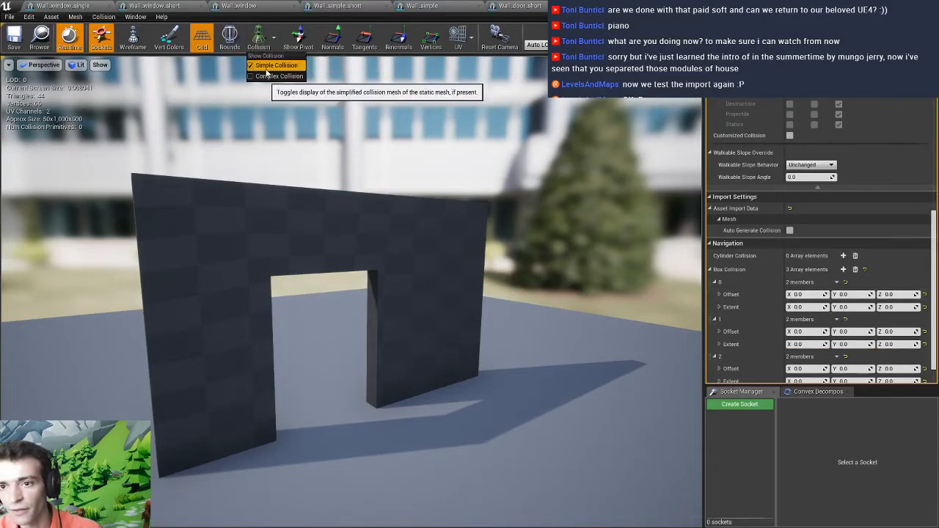
left_click(267, 66)
left_click(258, 36)
left_click(267, 66)
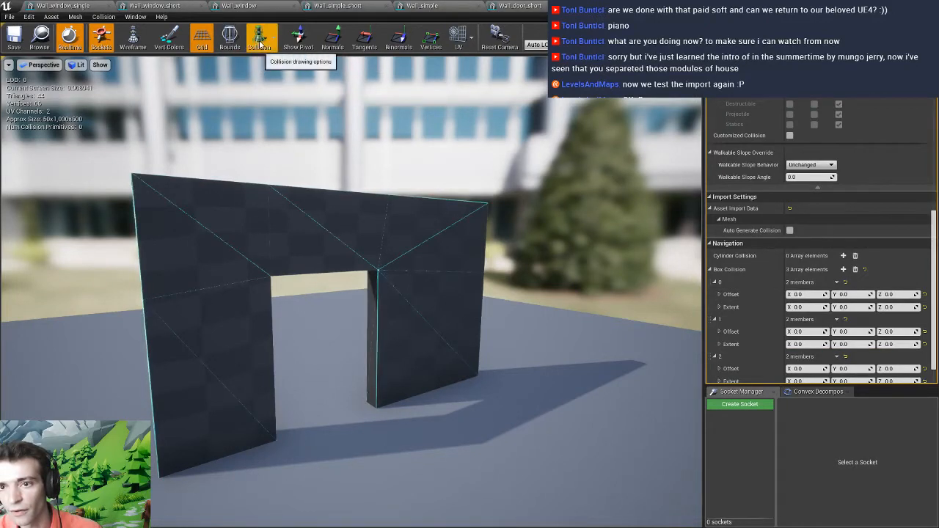
left_click(260, 44)
left_click(267, 66)
left_click(258, 37)
left_click(261, 73)
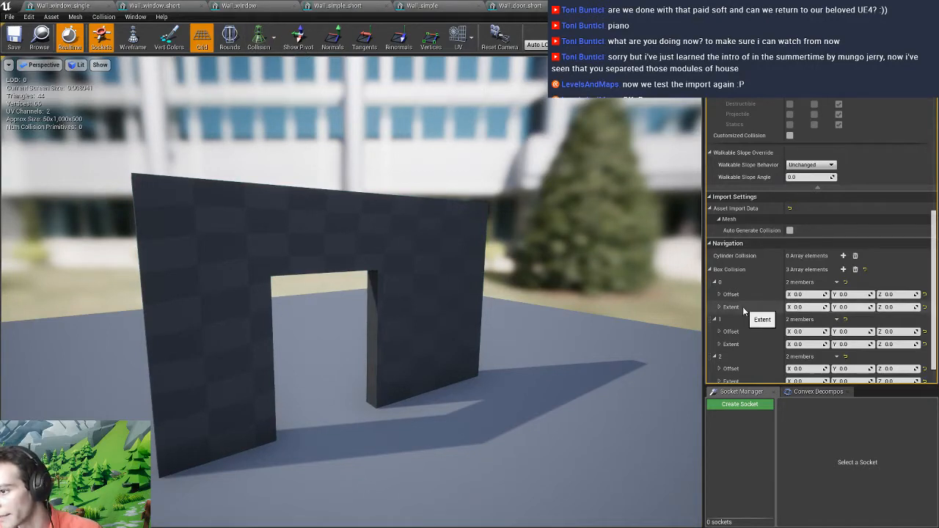
Set the X, Y and Z extents of the Wall_door mesh's navigation collision boxes to 5
left_click(720, 307)
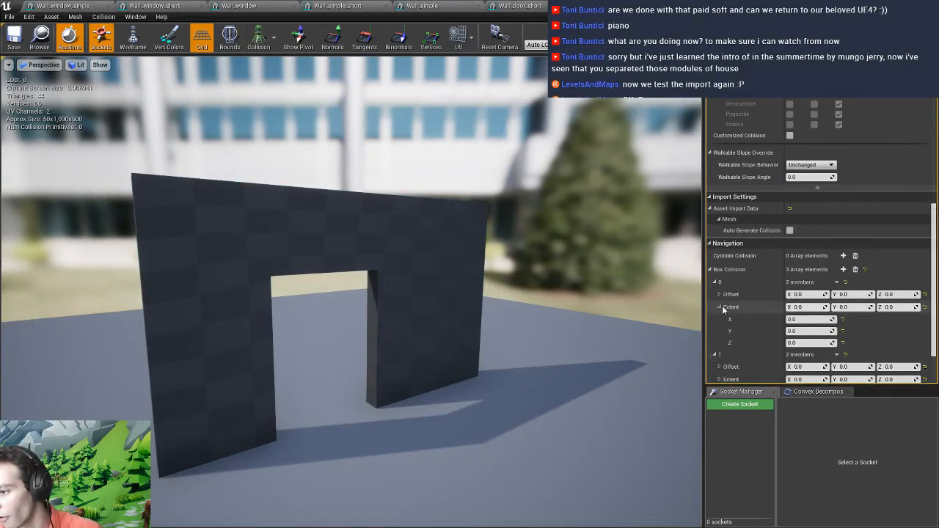
left_click(807, 331)
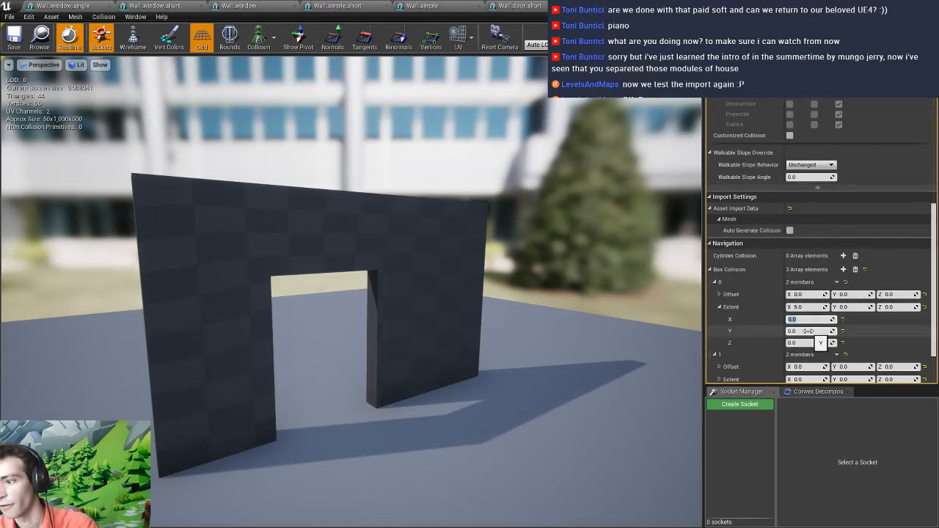
type("5")
key("Return")
left_click(809, 343)
type("5")
key("Return")
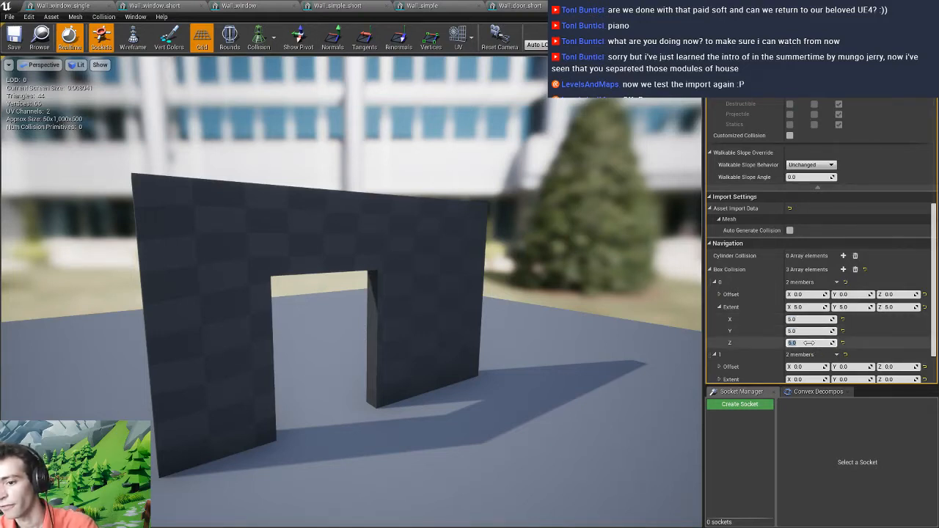
scroll(806, 305, "down", 2)
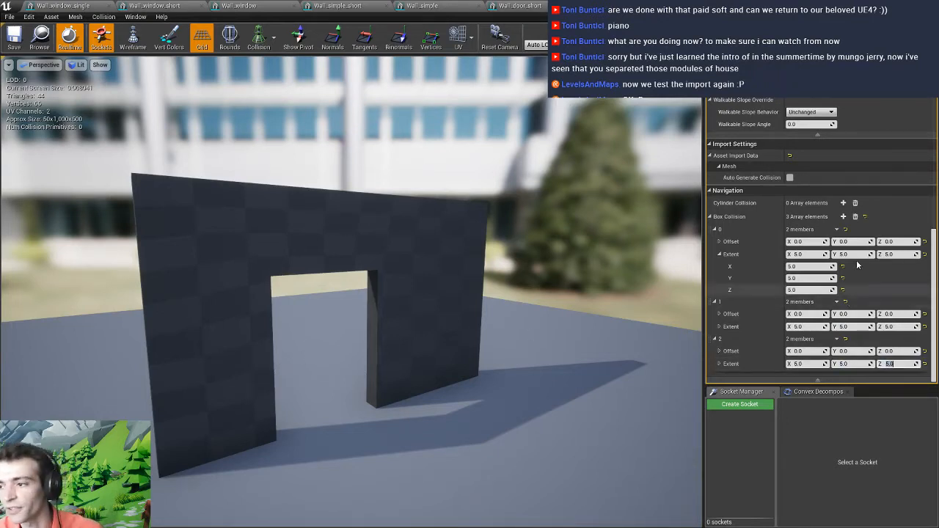
Remove all navigation box collision elements from the Wall_door mesh and return to its collision settings
left_click(855, 218)
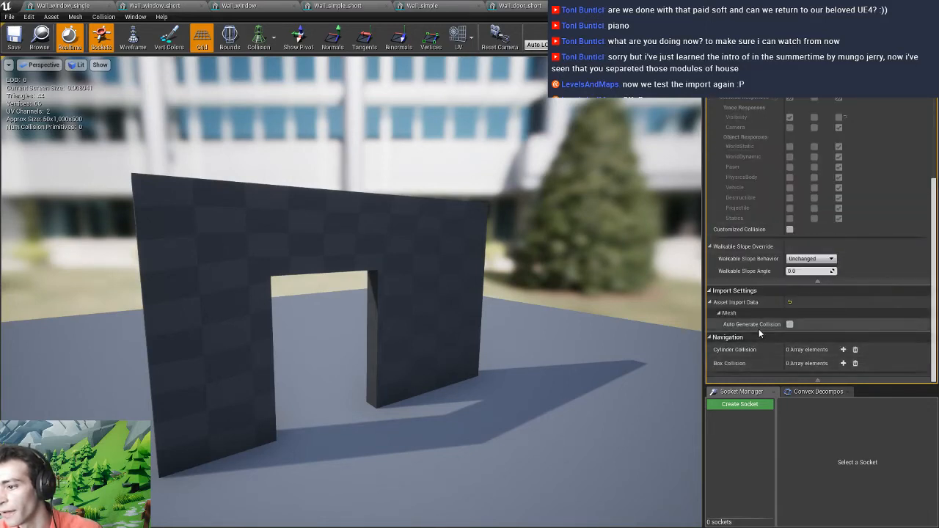
scroll(764, 328, "up", 1)
scroll(752, 307, "up", 3)
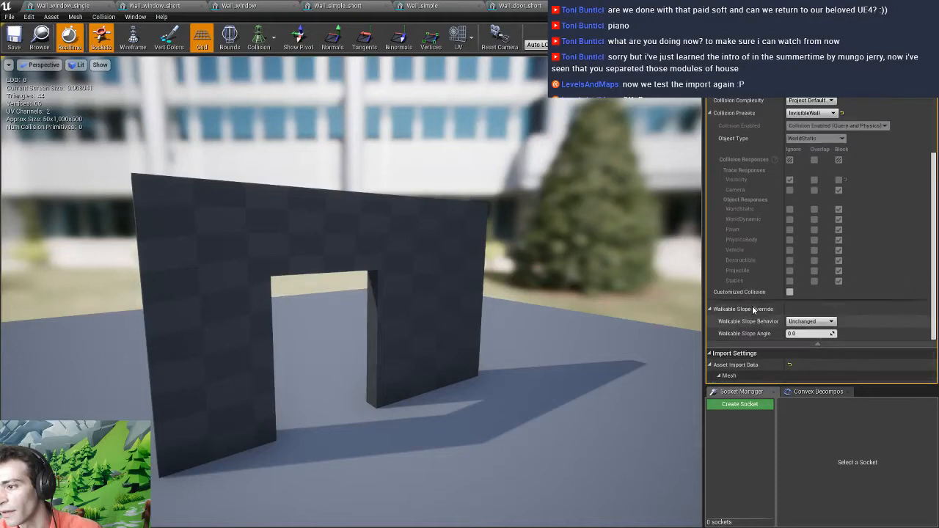
scroll(752, 305, "up", 3)
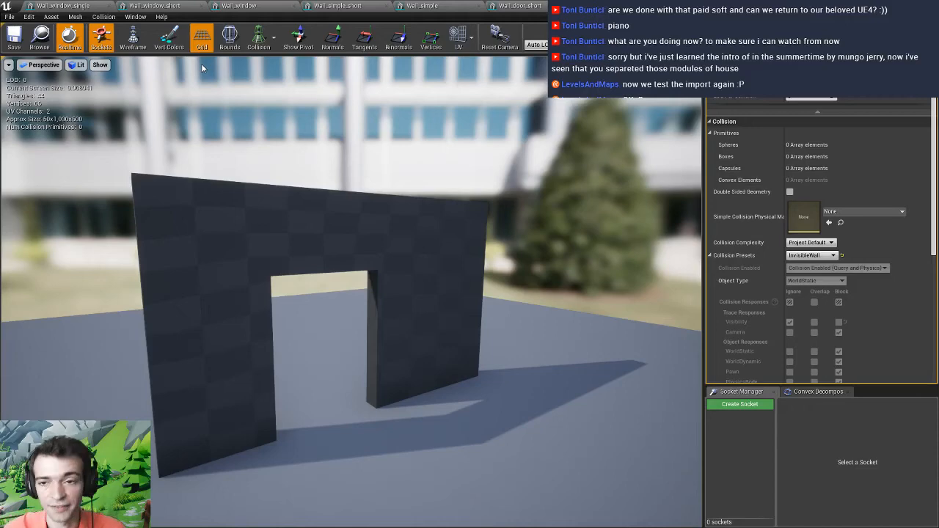
Change the collision preset of the Wall_door_short mesh
left_click_drag(201, 63, 98, 97)
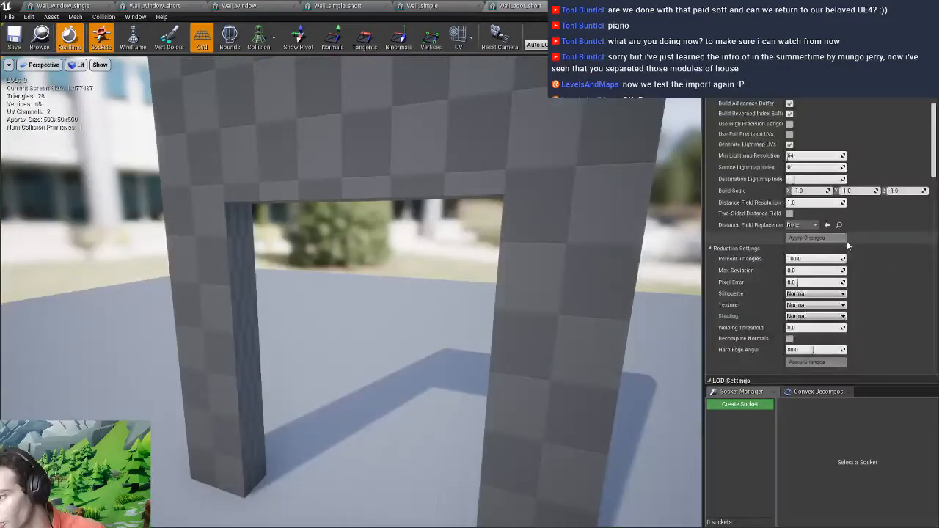
scroll(823, 258, "down", 5)
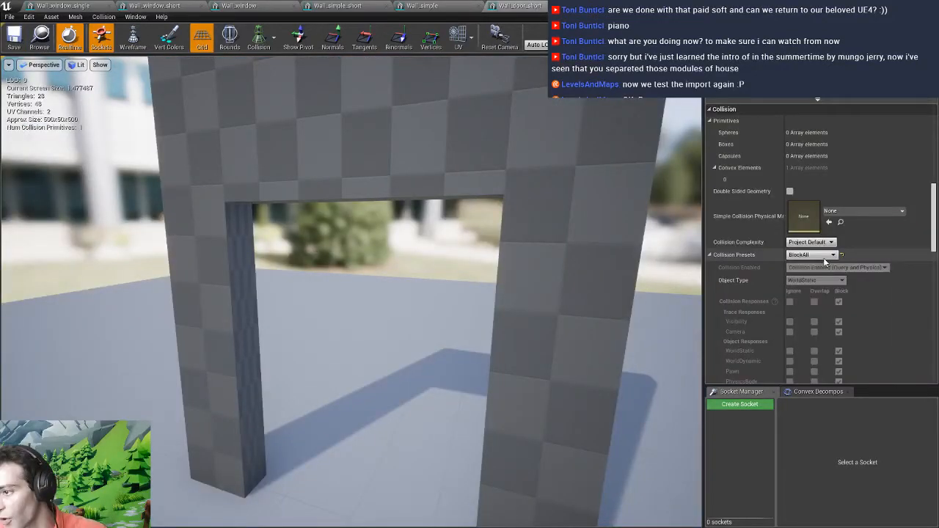
left_click(823, 257)
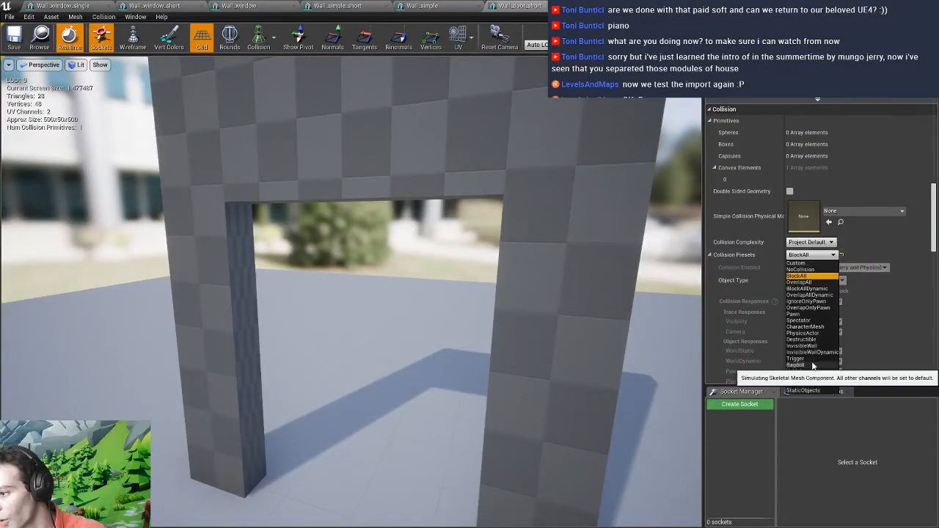
left_click(813, 365)
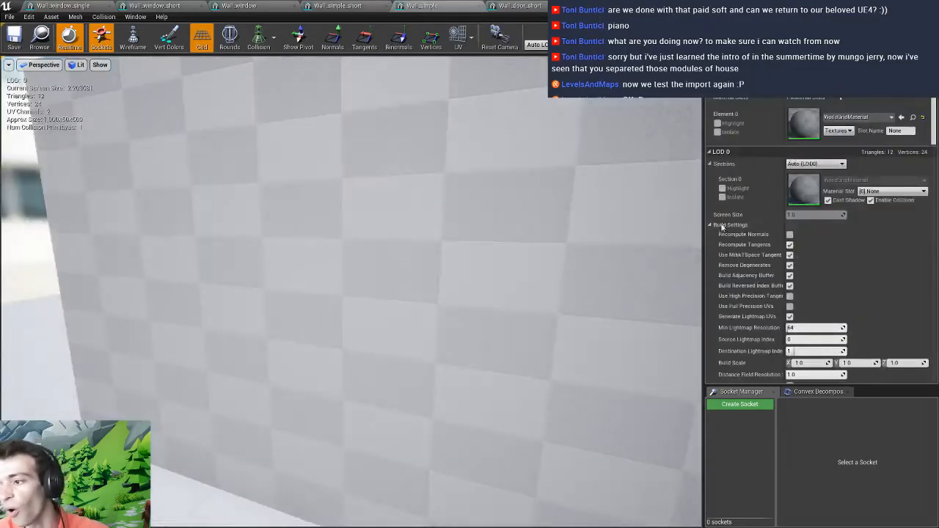
Set the collision preset of the Wall_simple mesh to InvisibleWall
scroll(813, 304, "down", 5)
scroll(812, 300, "down", 3)
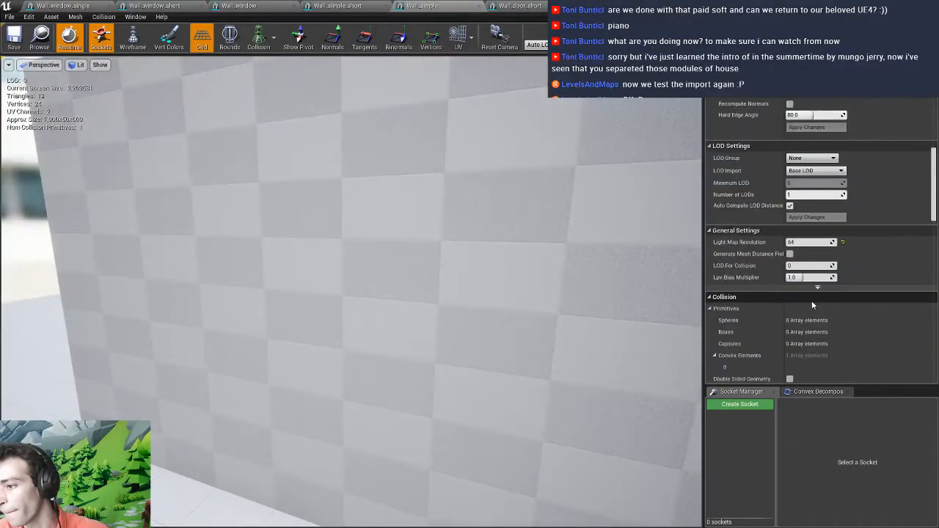
scroll(807, 279, "up", 2)
scroll(806, 277, "down", 4)
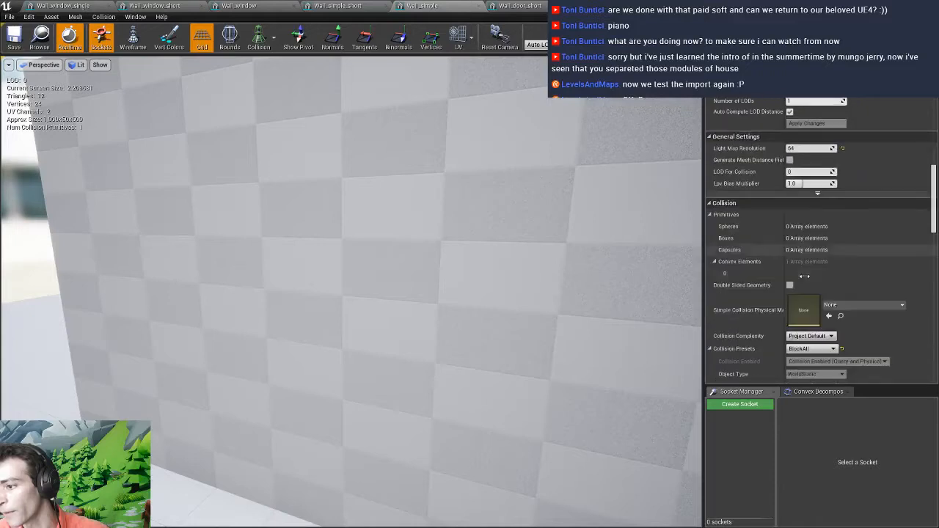
left_click(808, 350)
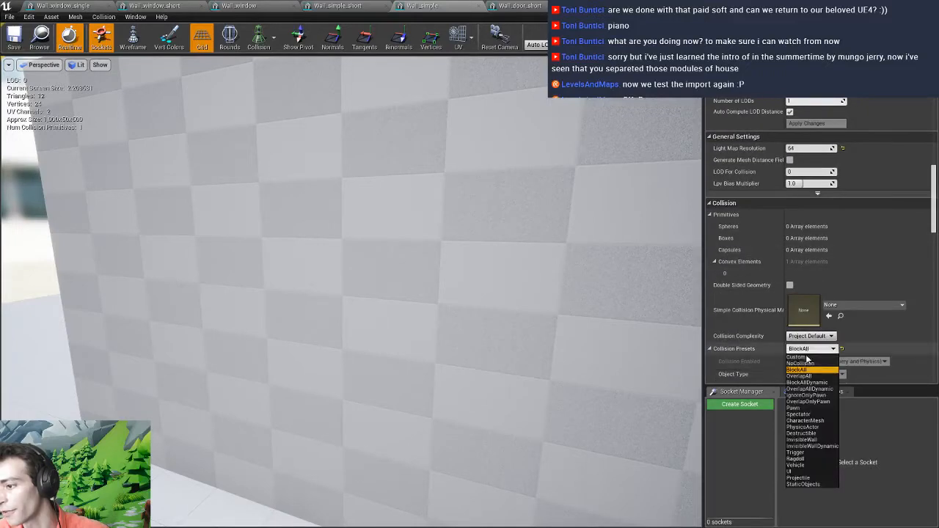
left_click(803, 440)
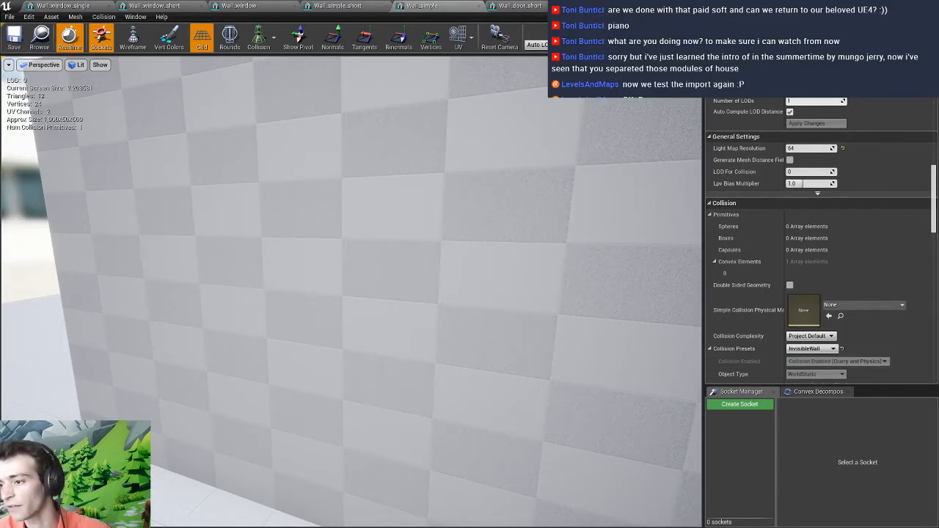
Filter the Wall_simple mesh's details down to the collision settings
scroll(822, 241, "down", 10)
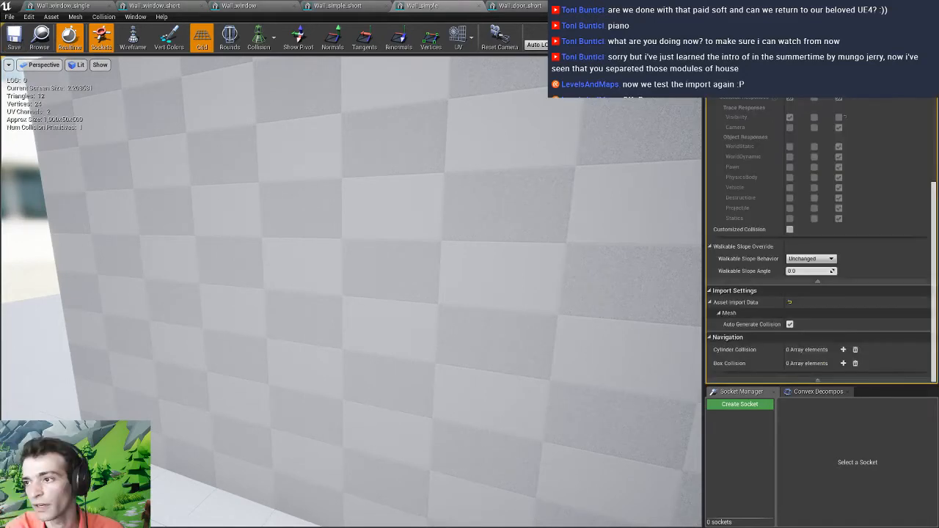
type("s")
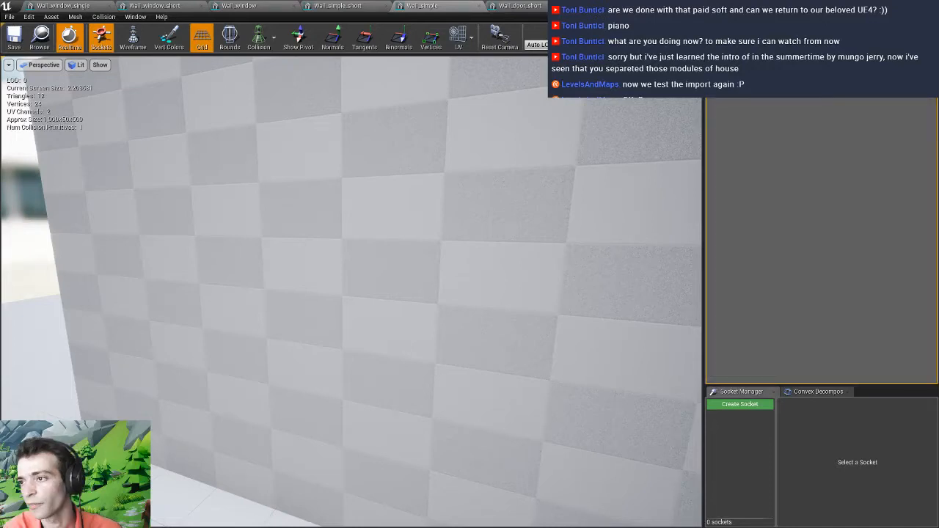
key("BackSpace")
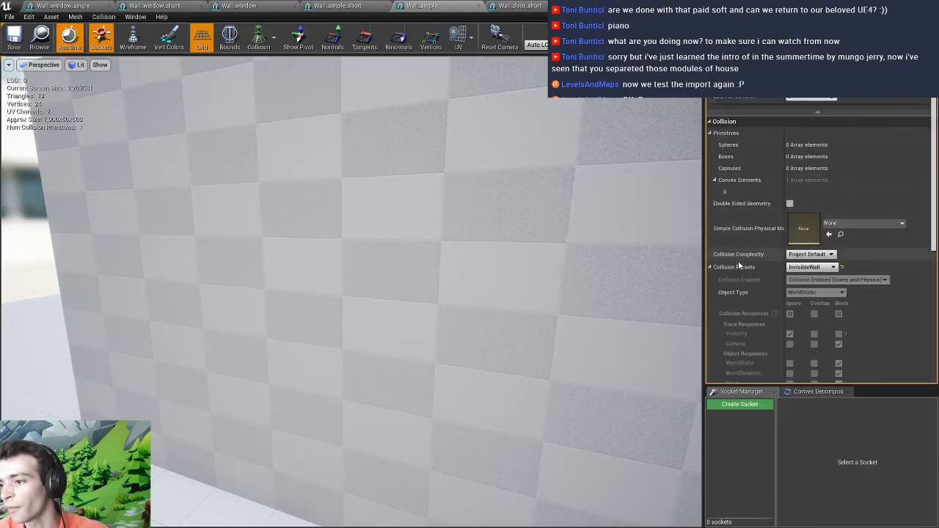
Filter the Wall_simple_short mesh's details to collision, set its collision preset to InvisibleWall and save the mesh
left_click(360, 6)
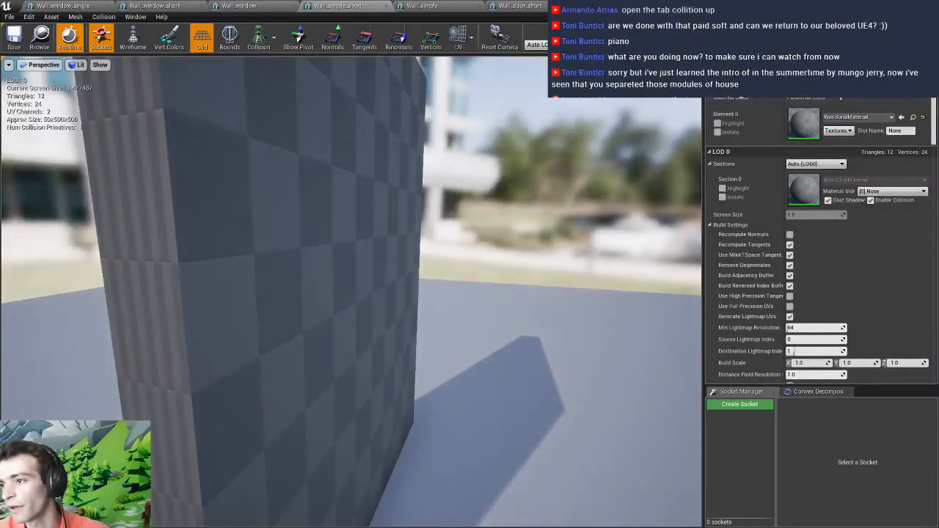
key("ctrl+v")
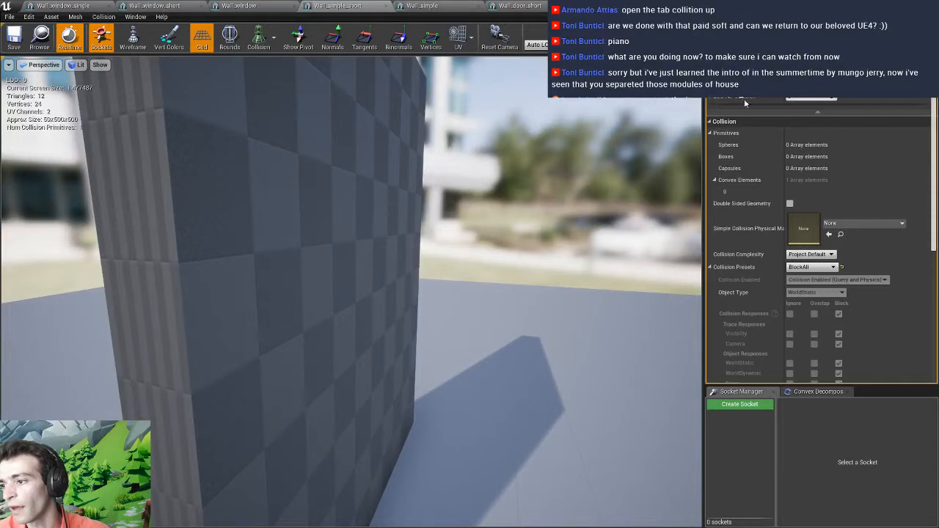
left_click(814, 268)
left_click(801, 358)
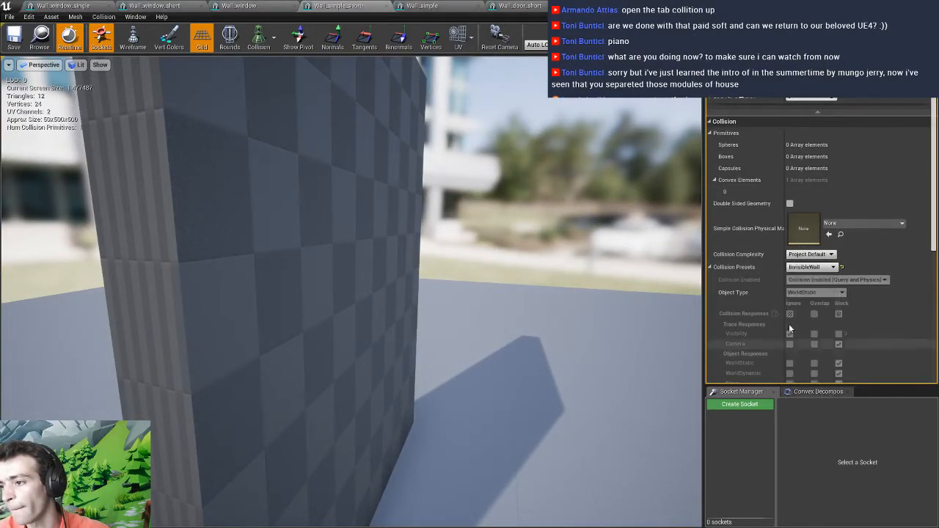
left_click(14, 39)
Filter the Wall_window mesh's details to collision and set its collision preset to InvisibleWall
left_click(265, 6)
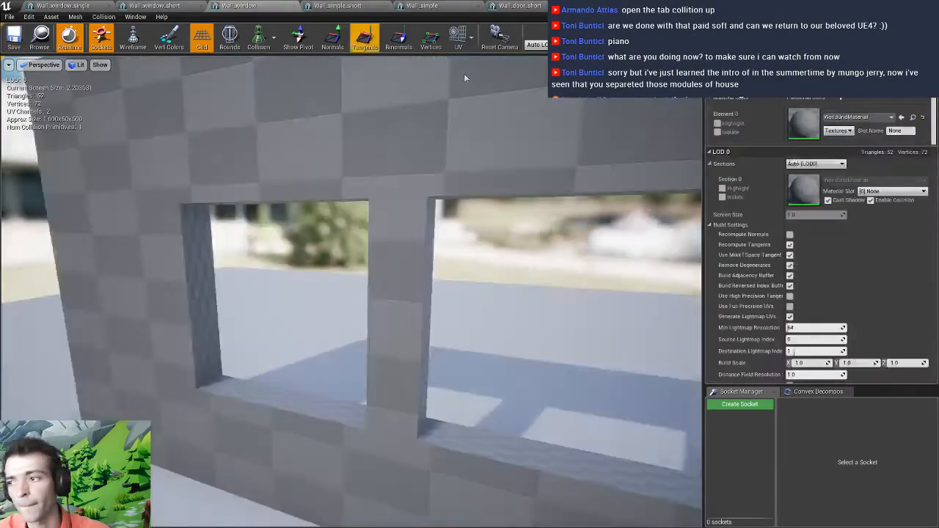
left_click(807, 74)
key("ctrl+v")
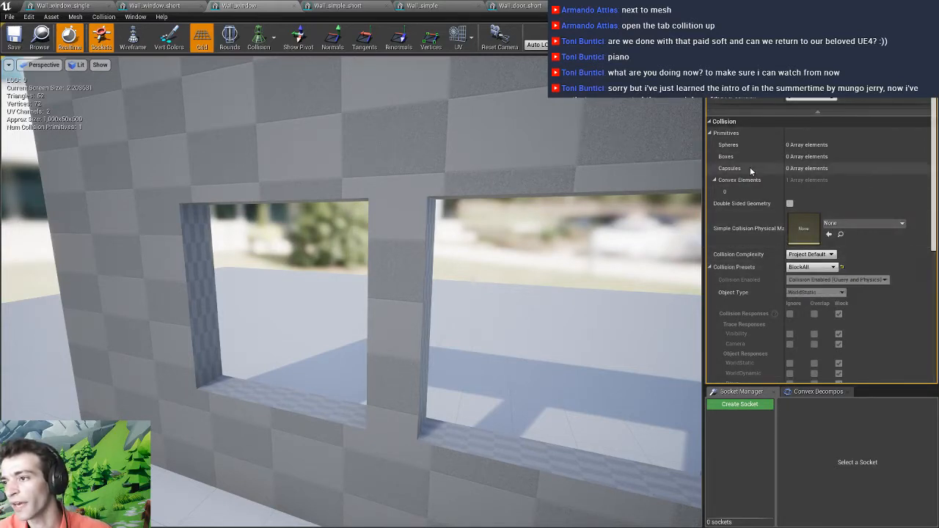
left_click(809, 267)
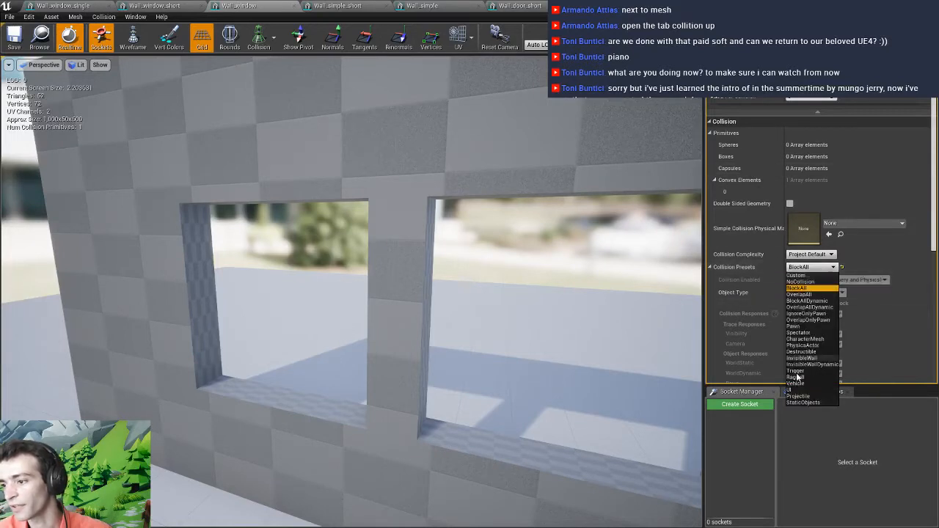
left_click(801, 359)
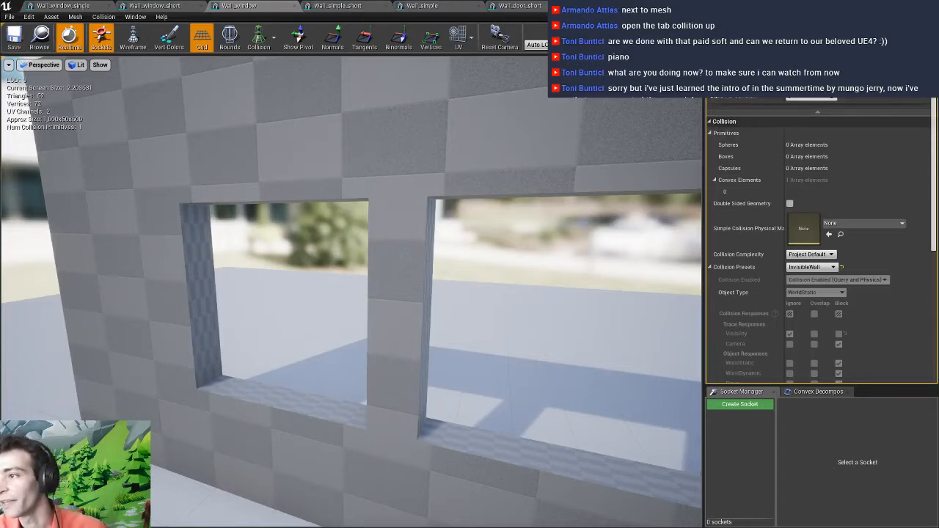
scroll(725, 231, "up", 10)
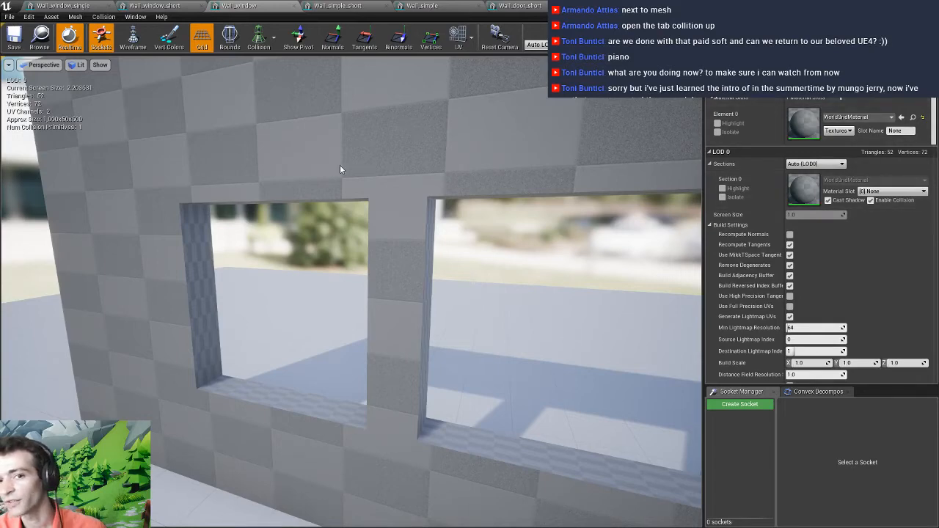
Display the simple collision of the Wall_window mesh with the whole wall in view
right_click_drag(341, 166, 316, 166)
key("s")
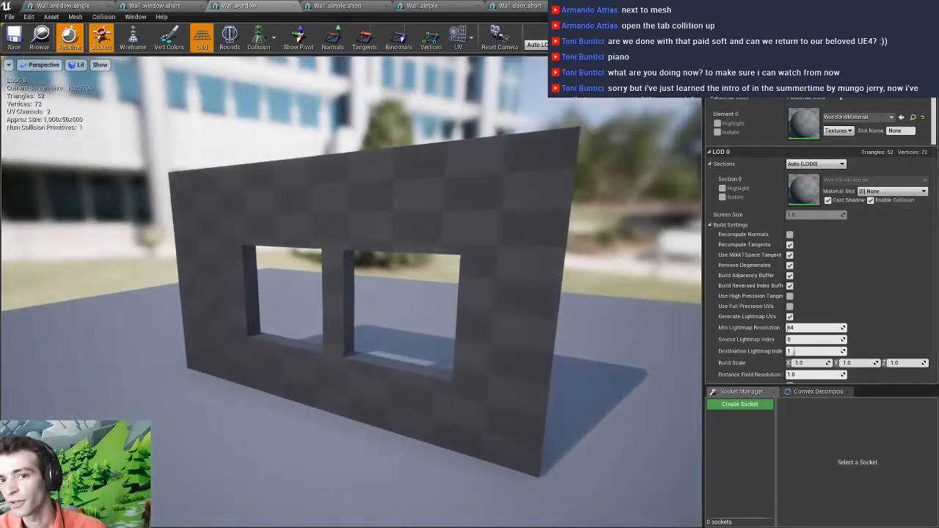
left_click(258, 37)
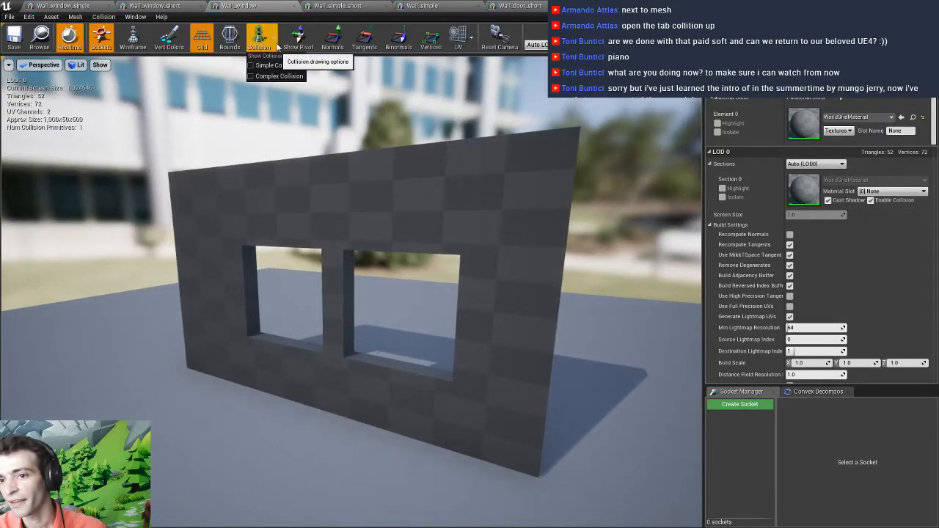
left_click(254, 66)
left_click(267, 40)
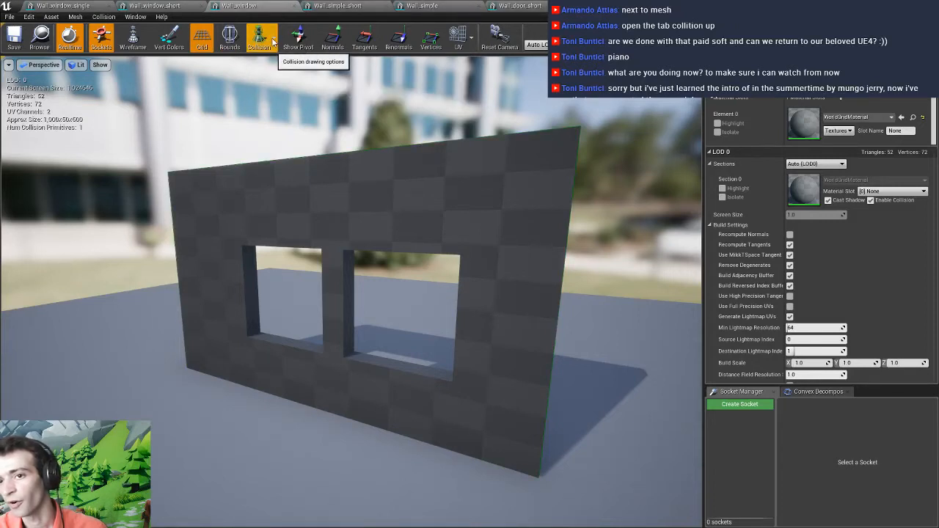
left_click(97, 17)
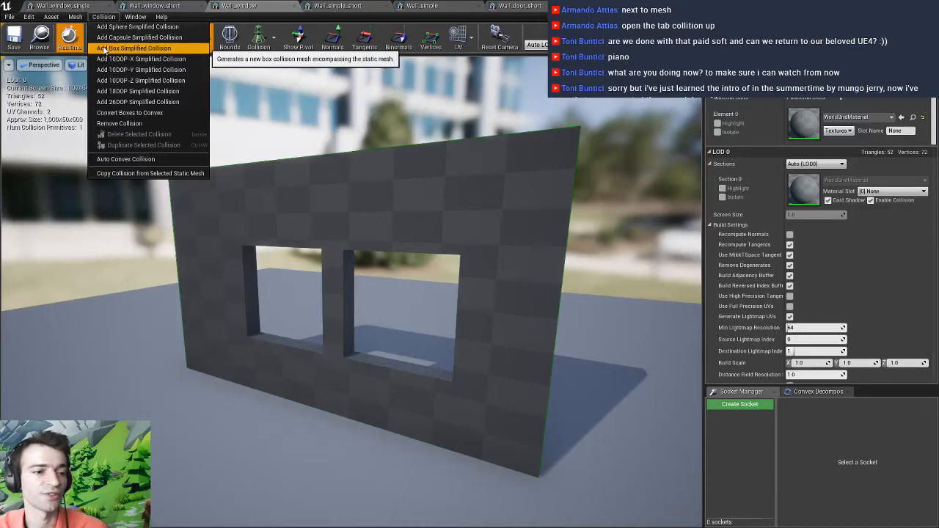
left_click(104, 47)
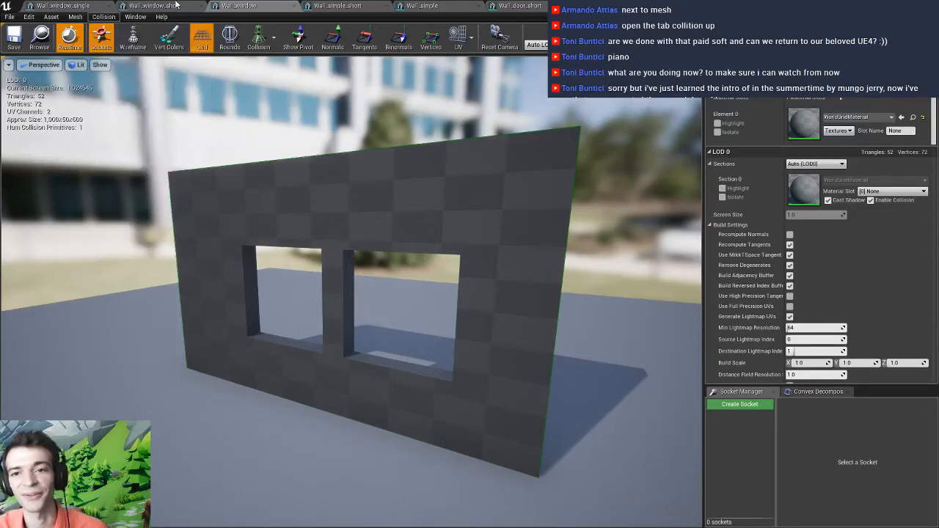
left_click(135, 16)
left_click(239, 6)
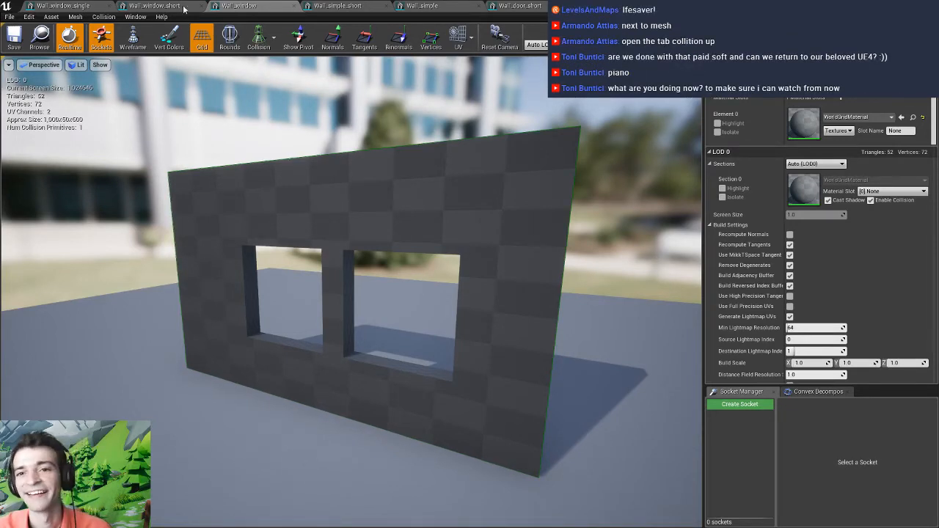
Add a box simplified collision to the door wall mesh and place it over the wall section left of the doorway
left_click(521, 6)
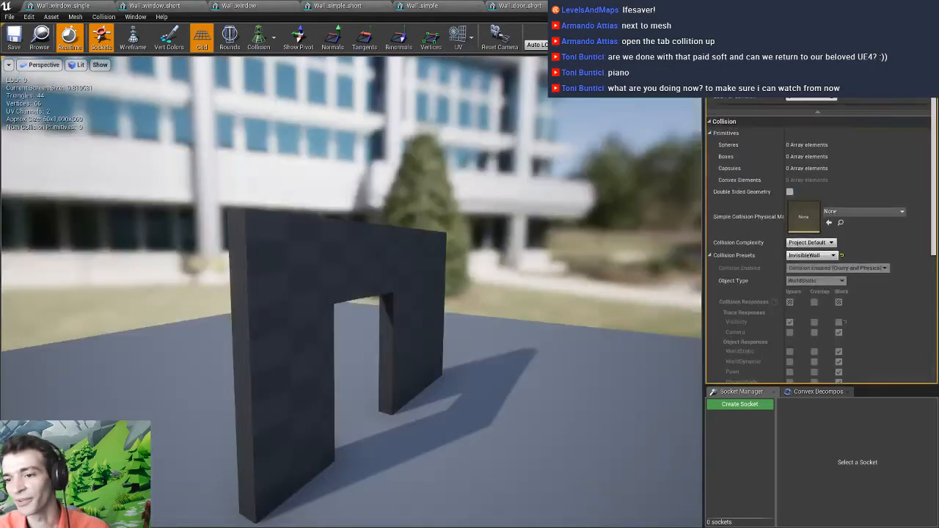
left_click_drag(382, 329, 297, 326)
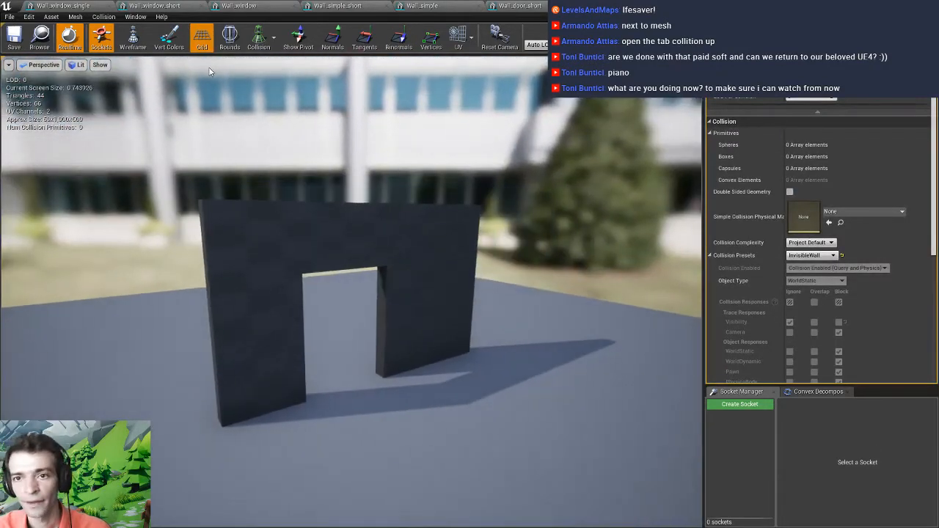
left_click(104, 16)
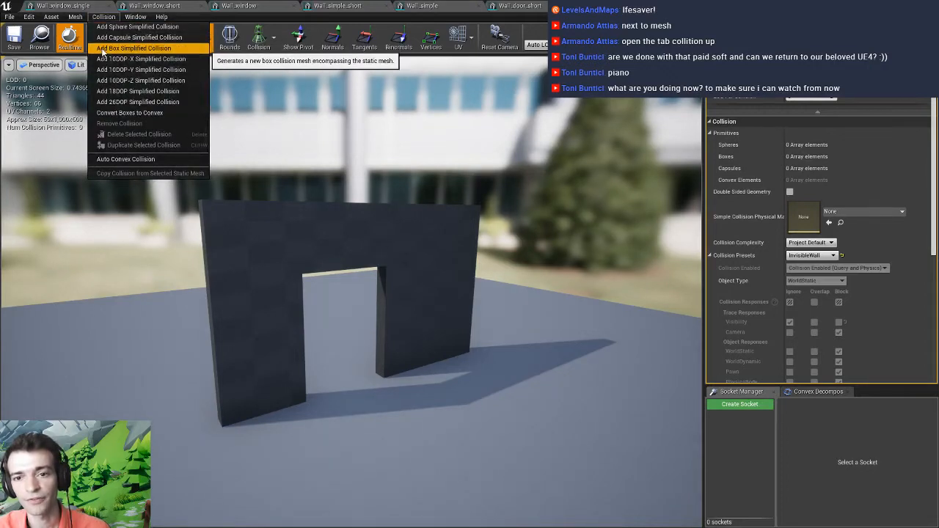
left_click(103, 48)
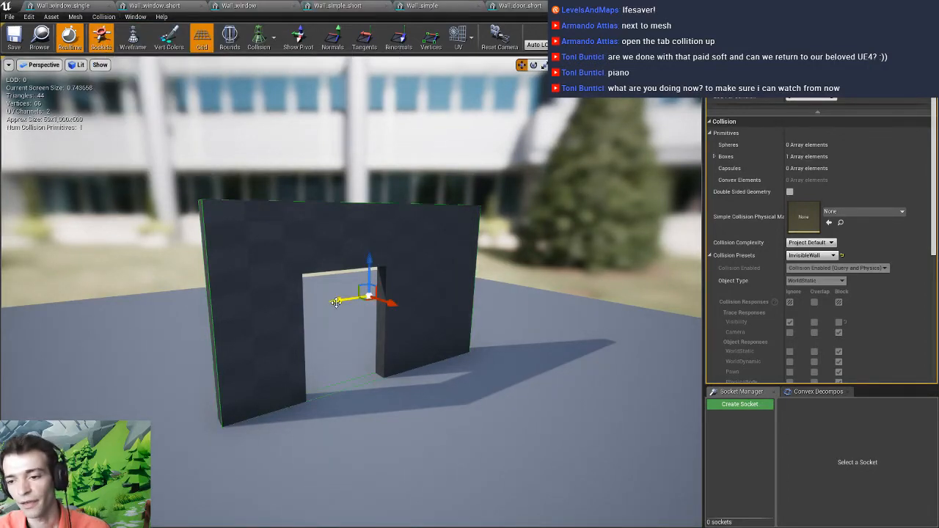
left_click_drag(301, 308, 219, 319)
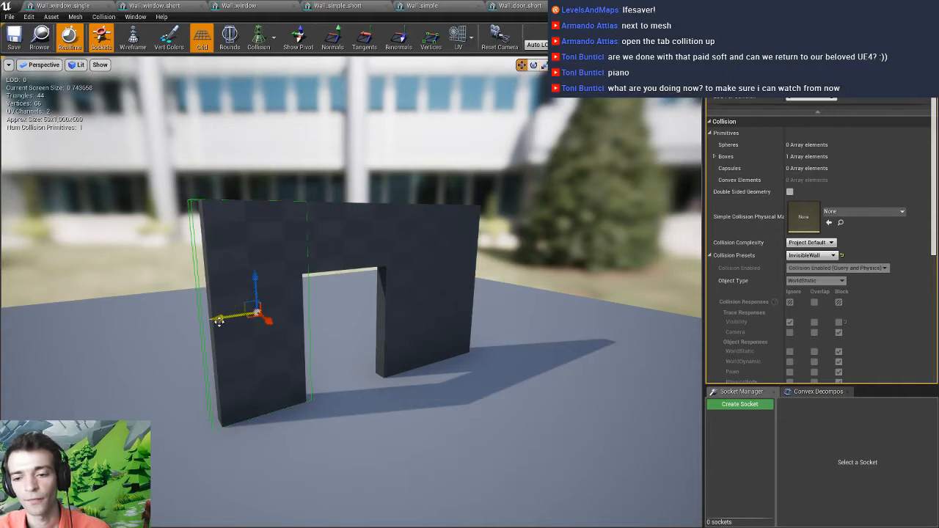
mouse_move(218, 318)
left_mouse_down()
mouse_move(256, 318)
mouse_move(195, 318)
mouse_move(219, 317)
left_mouse_up()
Add a second collision box and fit it to the wall section right of the doorway by moving and scaling it along the wall
left_click_drag(262, 314, 407, 307)
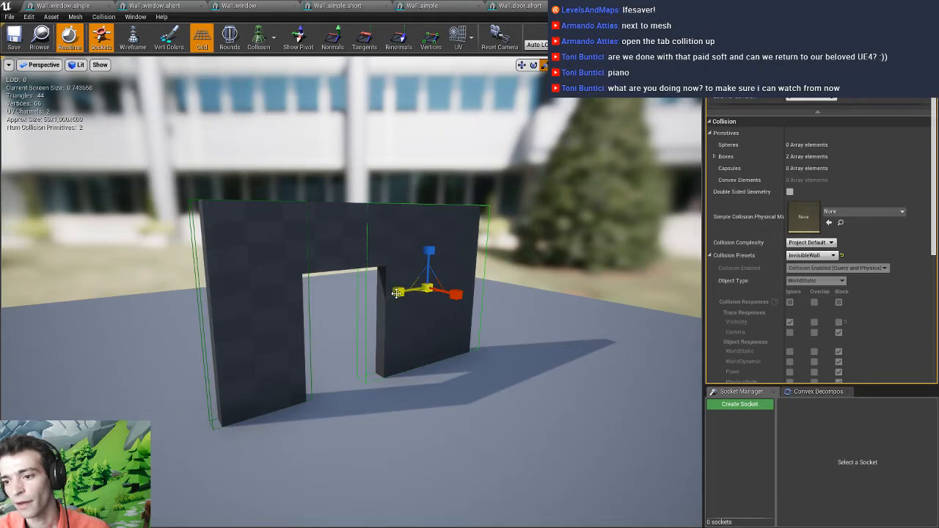
left_click_drag(399, 292, 379, 295)
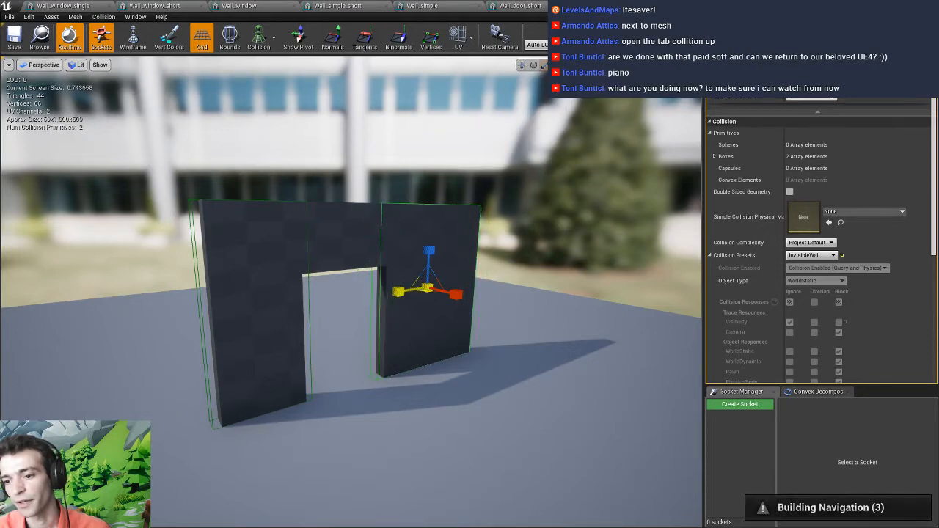
key("d")
right_click_drag(403, 358, 330, 351)
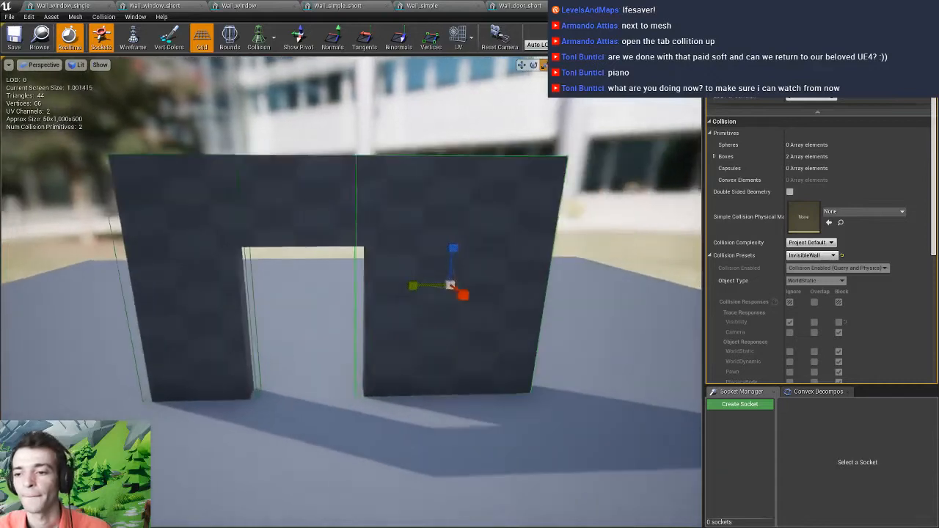
key("w")
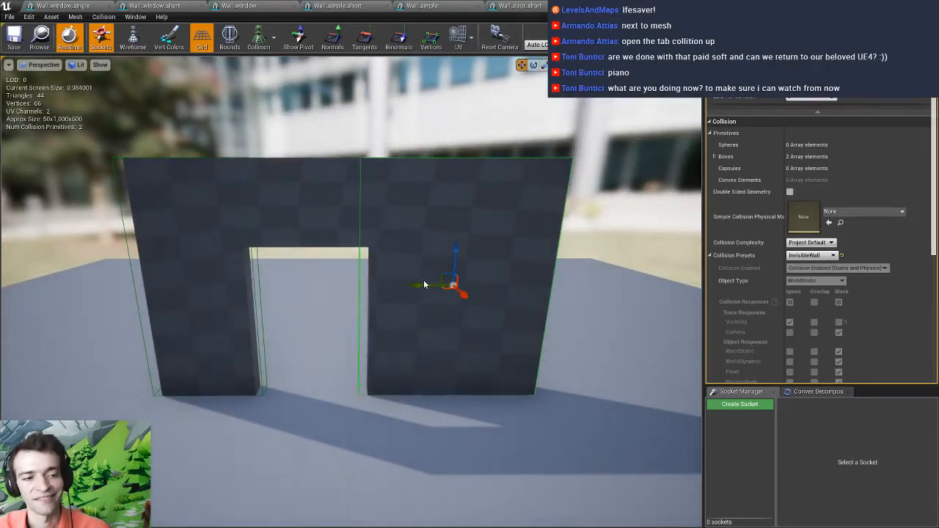
left_click_drag(416, 285, 422, 285)
key("r")
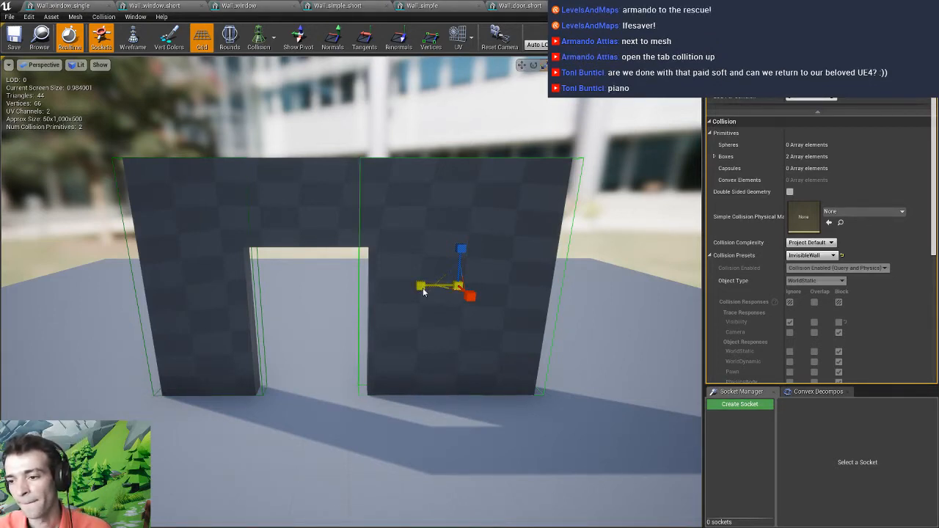
left_click_drag(424, 292, 430, 293)
Narrow the left collision box so it matches the wall section beside the doorway
left_click(207, 249)
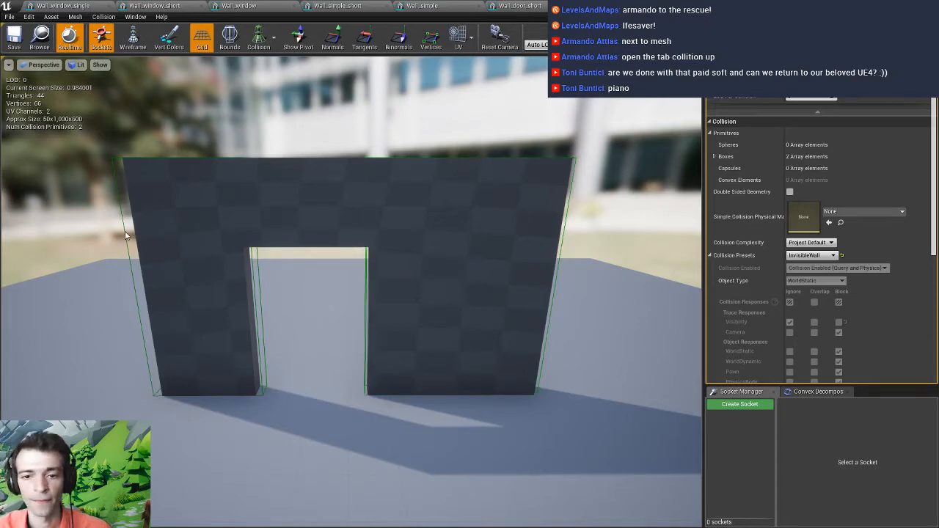
left_click(259, 275)
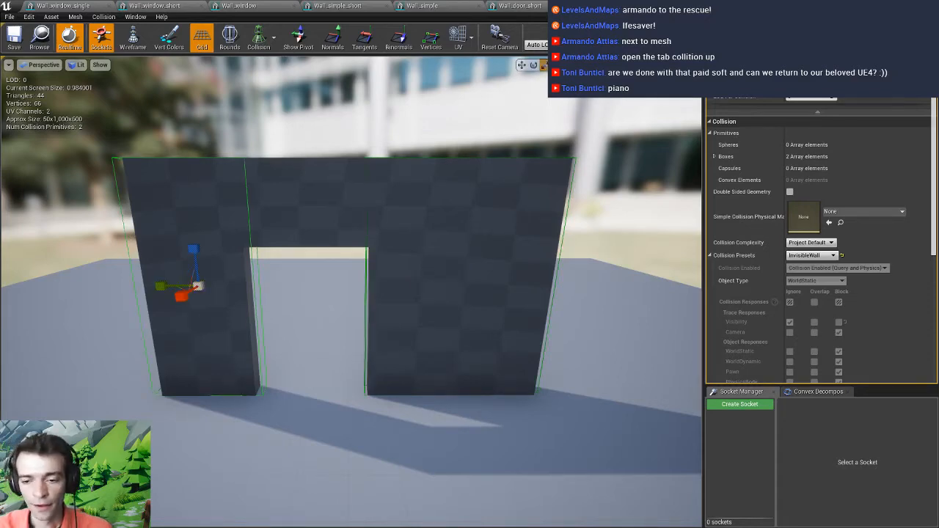
mouse_move(213, 346)
right_mouse_down()
mouse_move(192, 348)
mouse_move(201, 331)
mouse_move(183, 350)
mouse_move(213, 345)
right_mouse_up()
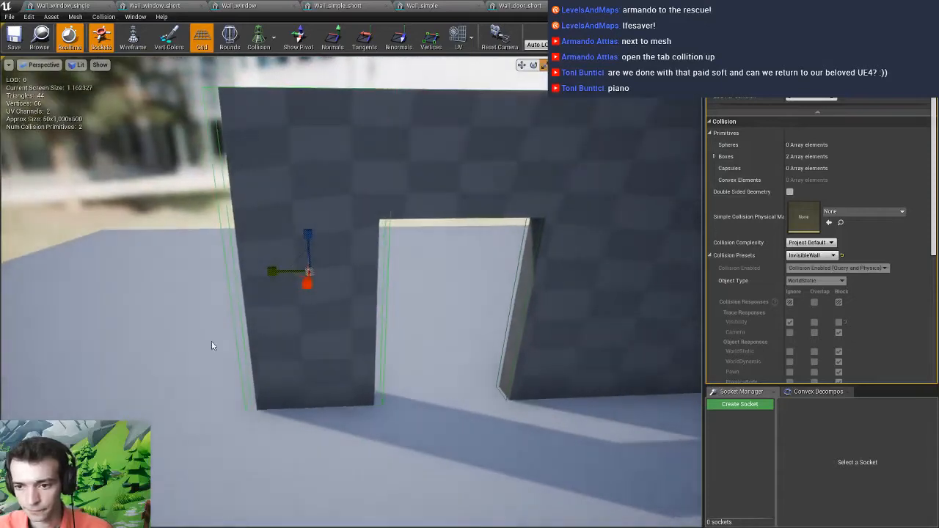
left_click_drag(272, 271, 283, 271)
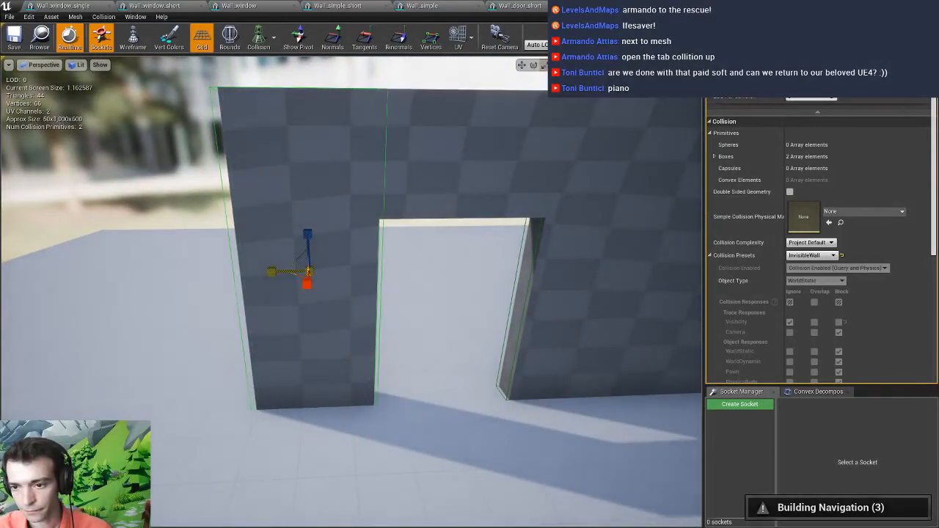
key("ctrl+z")
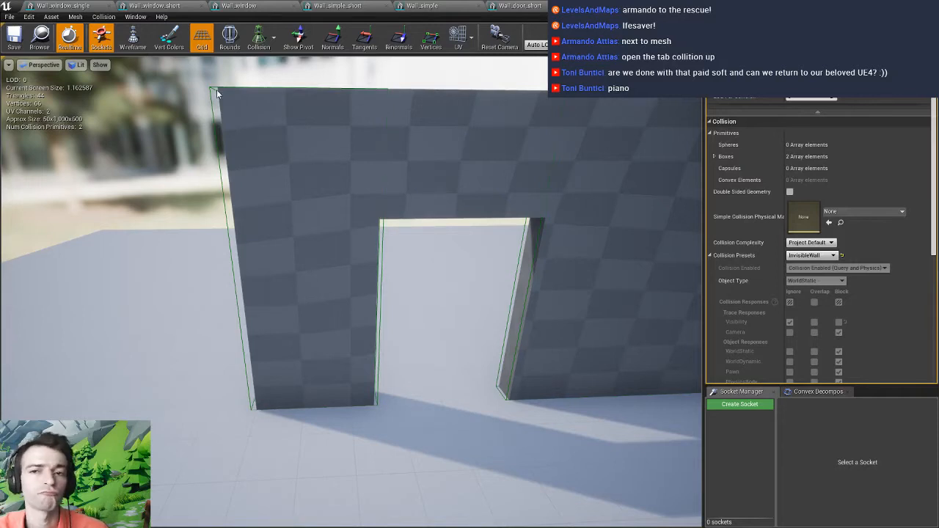
Add a third box simplified collision, flatten it and raise it to cover the full-width wall section above the doorway
left_click(103, 16)
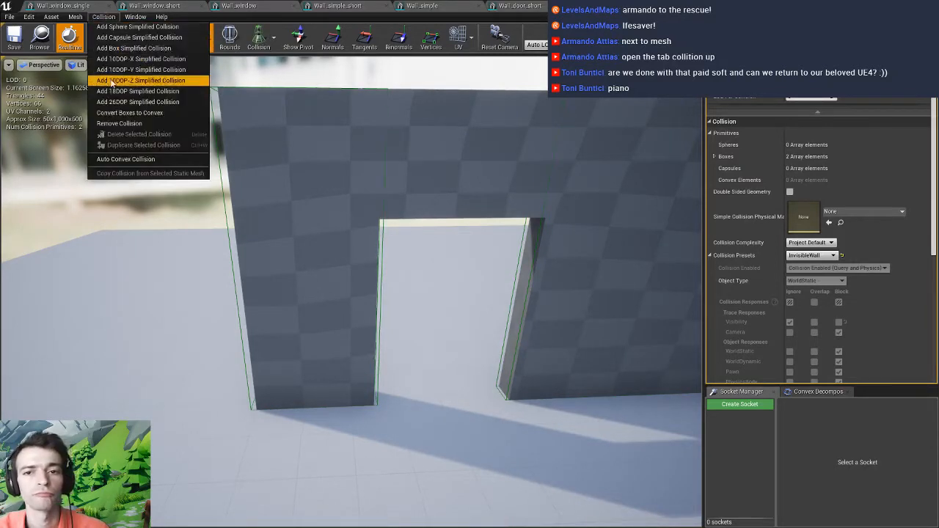
left_click(111, 48)
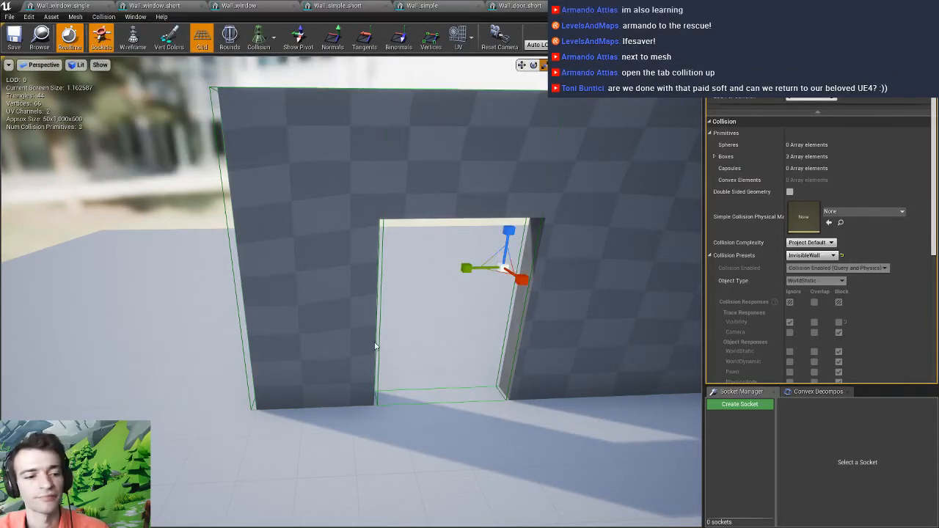
left_click_drag(376, 346, 348, 294)
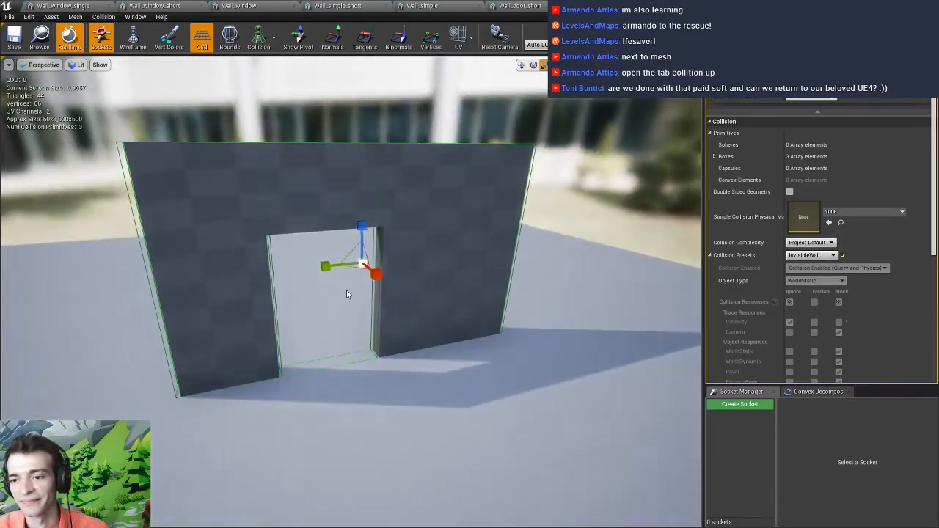
left_click_drag(359, 232, 361, 292)
key("w")
left_click_drag(361, 232, 351, 146)
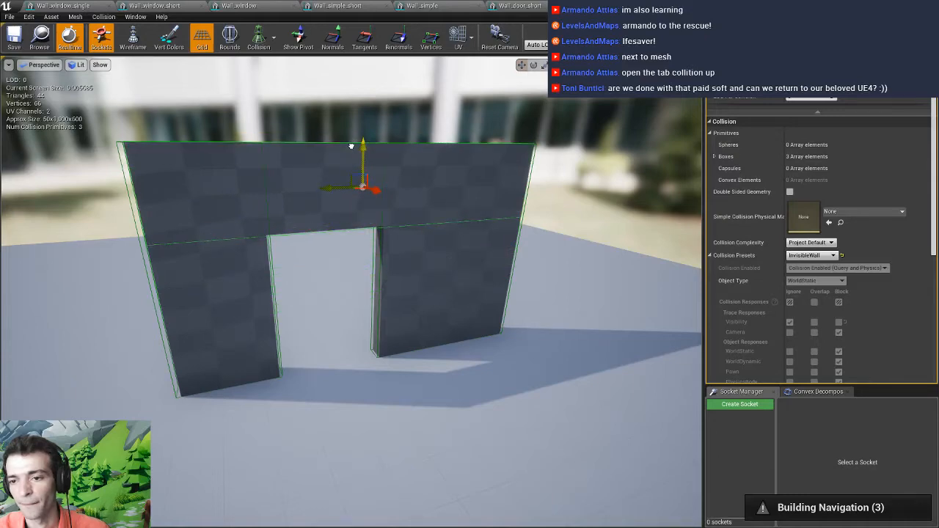
right_click_drag(336, 265, 355, 258)
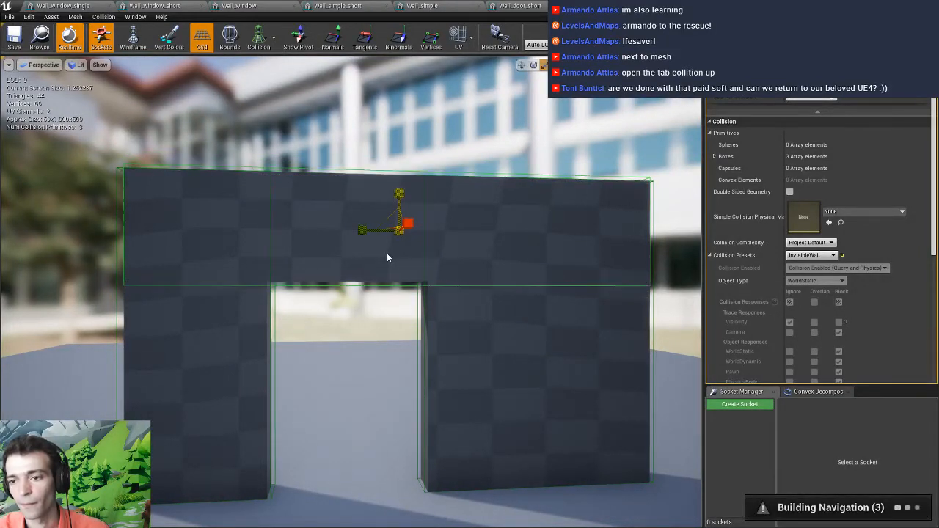
right_click_drag(327, 270, 107, 130)
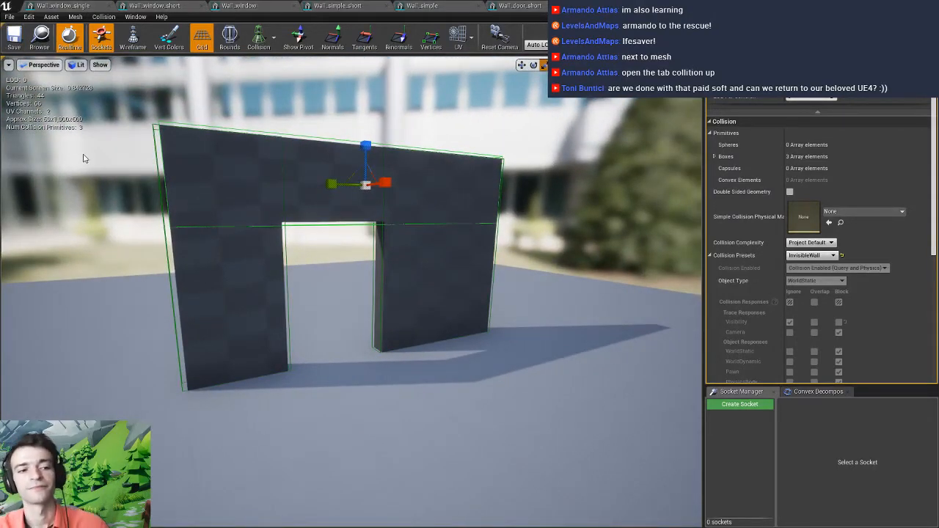
Open the Wall_simple_short mesh and inspect its shape from several angles
left_click(336, 5)
key("s")
right_click_drag(295, 209, 264, 246)
key("w")
key("d")
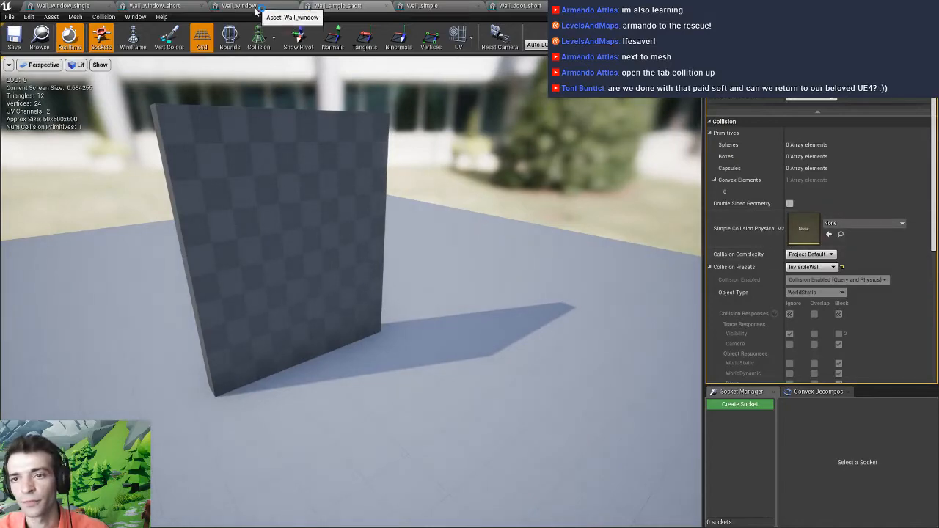
Open the Wall_window mesh and check its collision preset
left_click(286, 5)
scroll(833, 271, "down", 10)
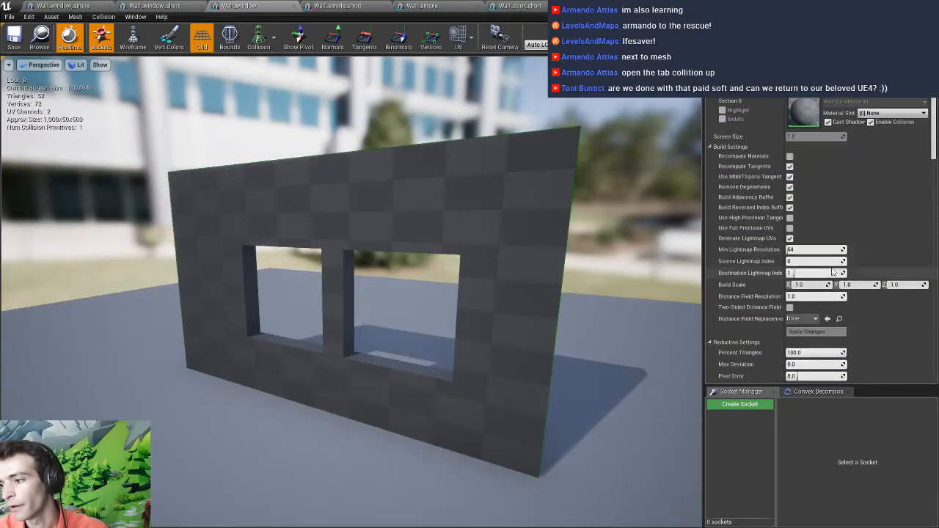
scroll(833, 271, "down", 3)
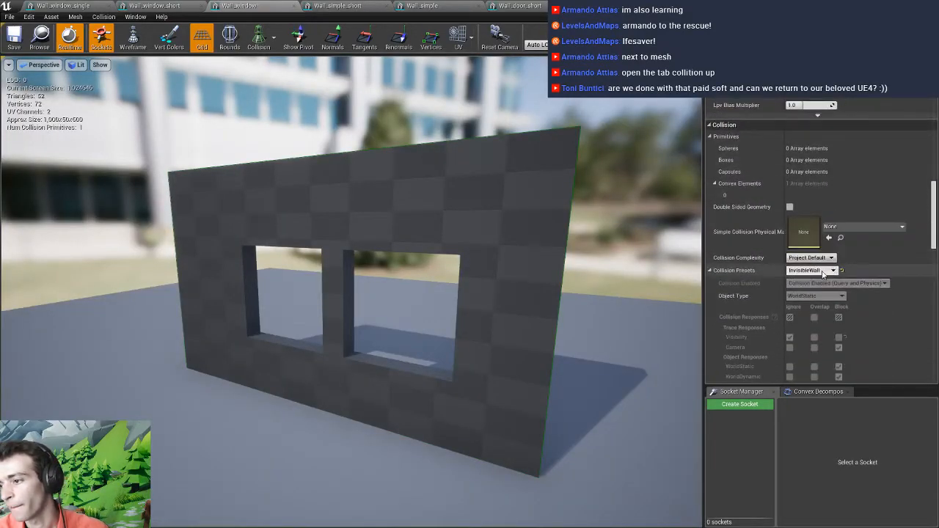
left_click(823, 272)
left_click(823, 272)
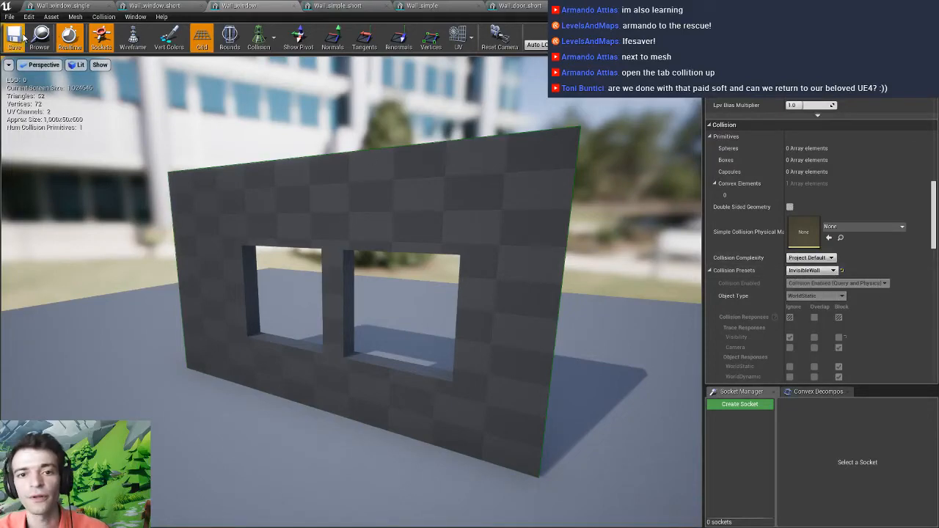
Set the collision preset of the Wall_window_short mesh to InvisibleWall
left_click(154, 6)
scroll(829, 314, "down", 3)
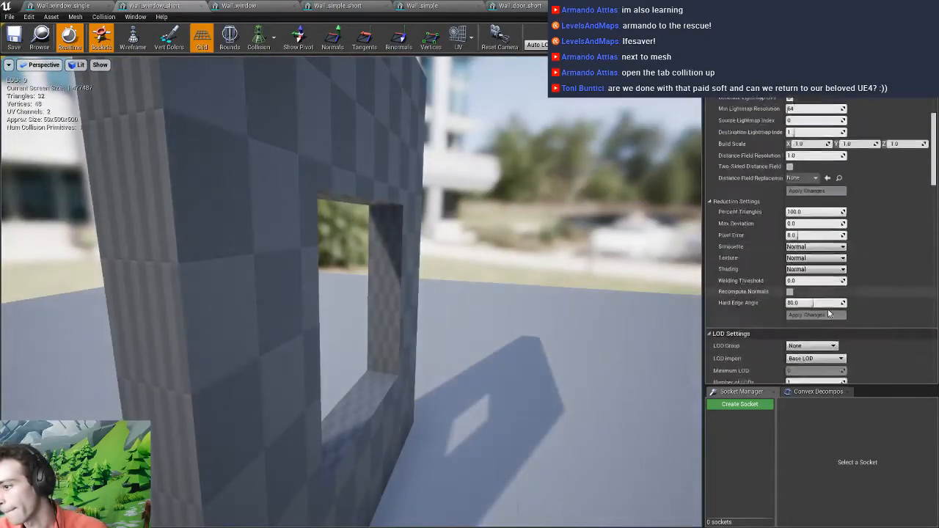
scroll(829, 314, "down", 5)
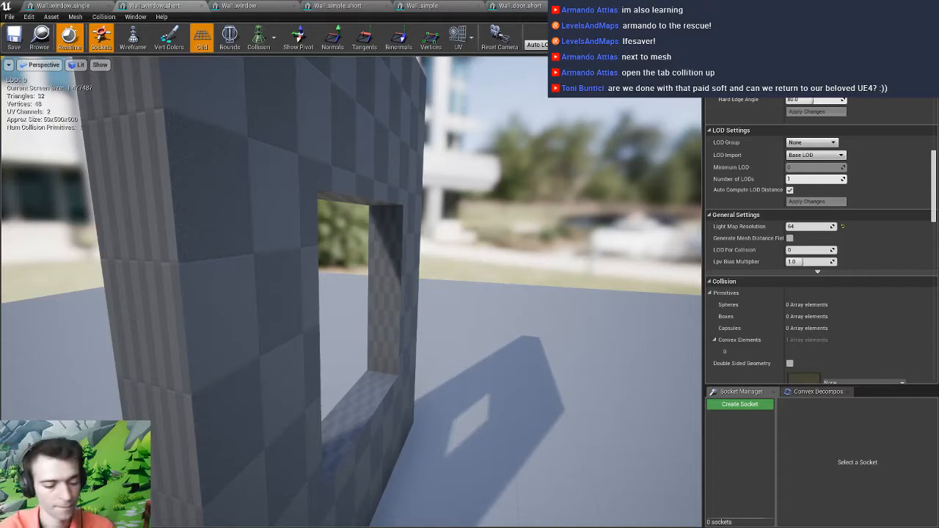
scroll(822, 242, "down", 10)
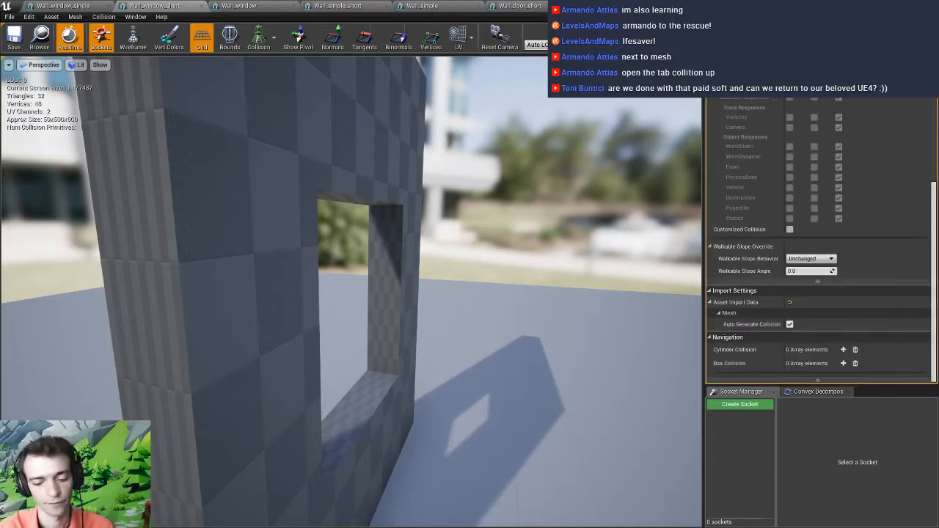
scroll(807, 257, "up", 5)
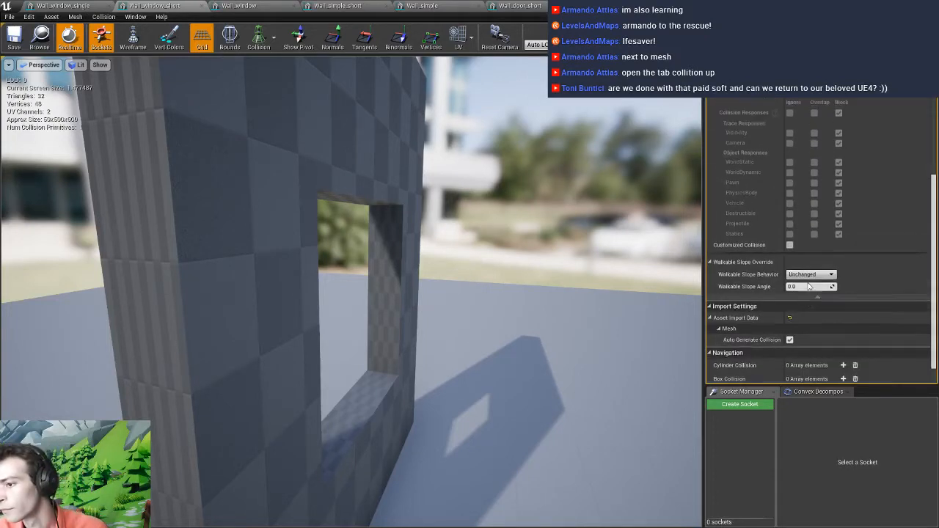
left_click(810, 253)
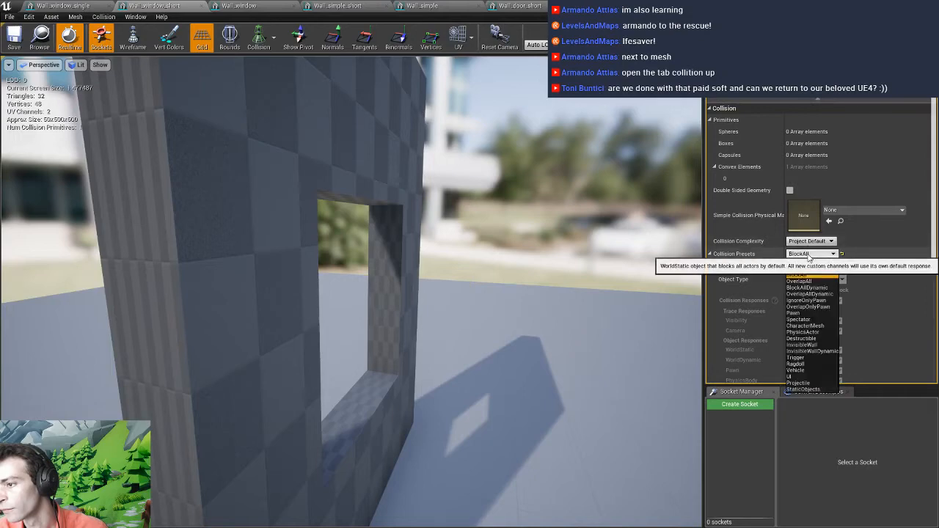
left_click(802, 345)
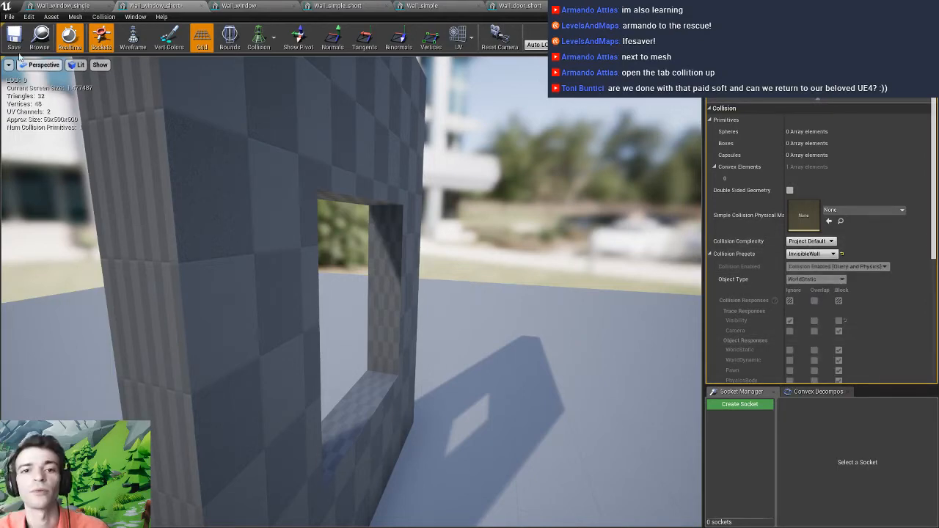
Set the collision preset of the Wall_window_single mesh to InvisibleWall and save the mesh
left_click(64, 6)
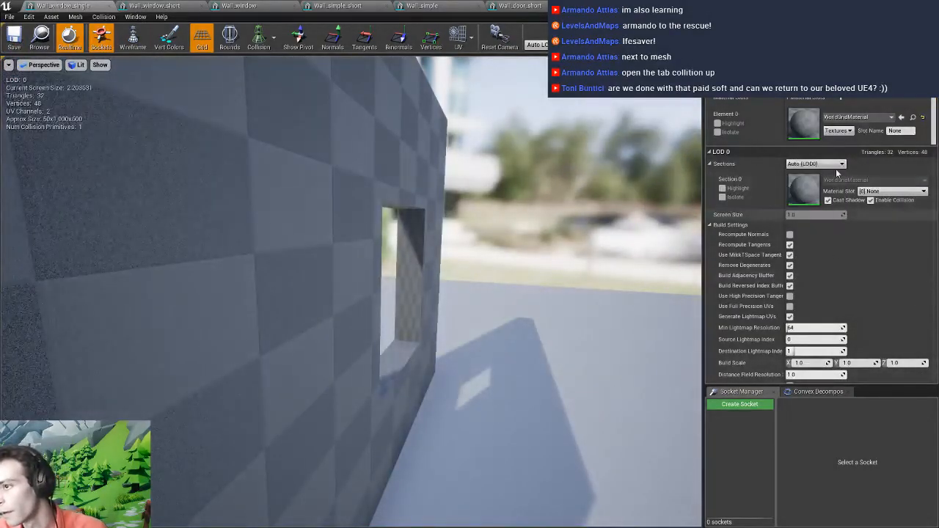
scroll(814, 243, "down", 10)
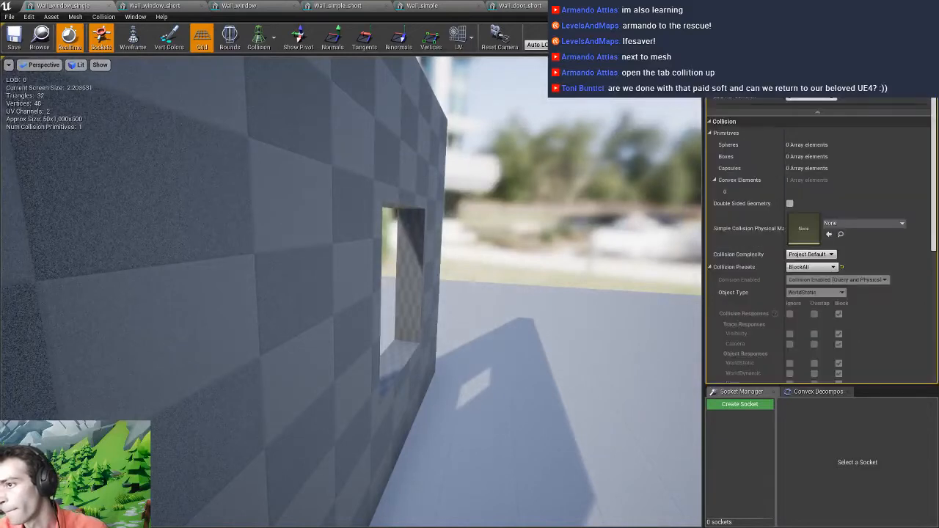
left_click(809, 267)
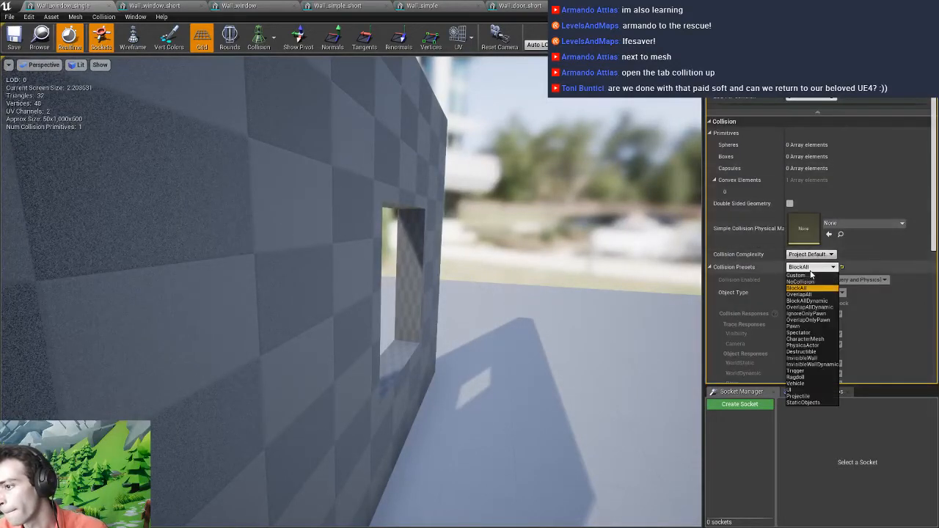
left_click(803, 357)
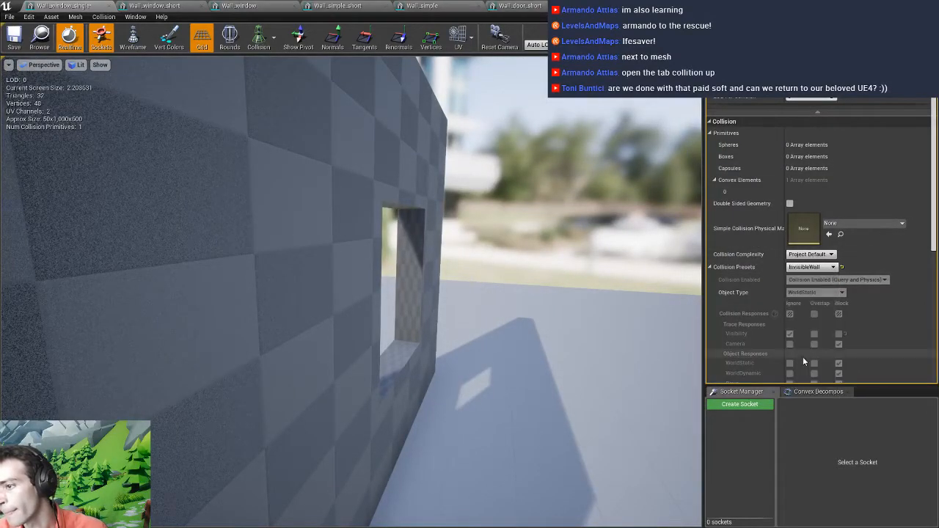
left_click(14, 40)
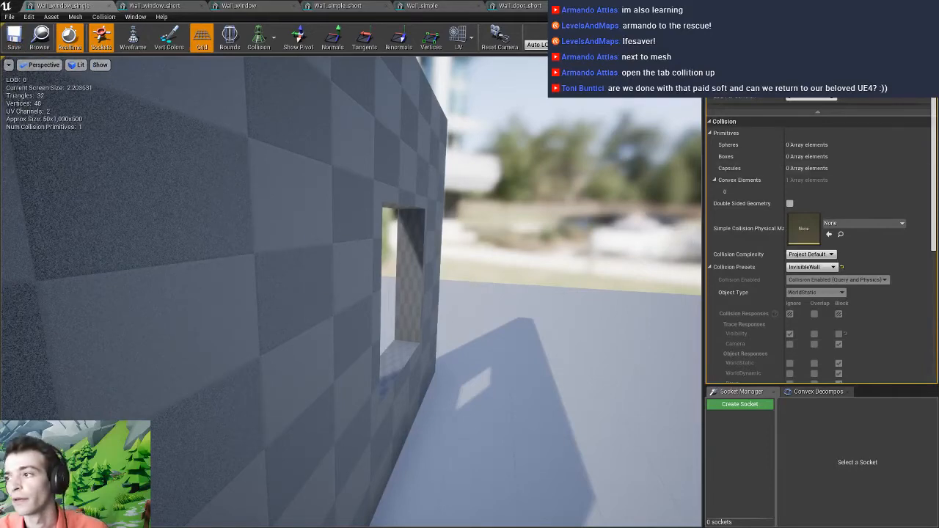
Return to the ScaleTest_House level and build its lighting
left_click(893, 6)
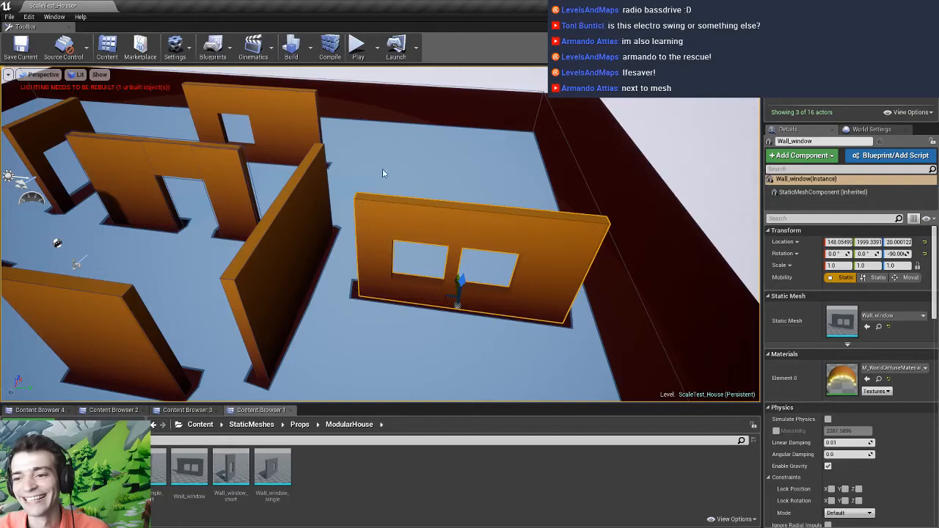
key("s")
right_click_drag(384, 174, 345, 163)
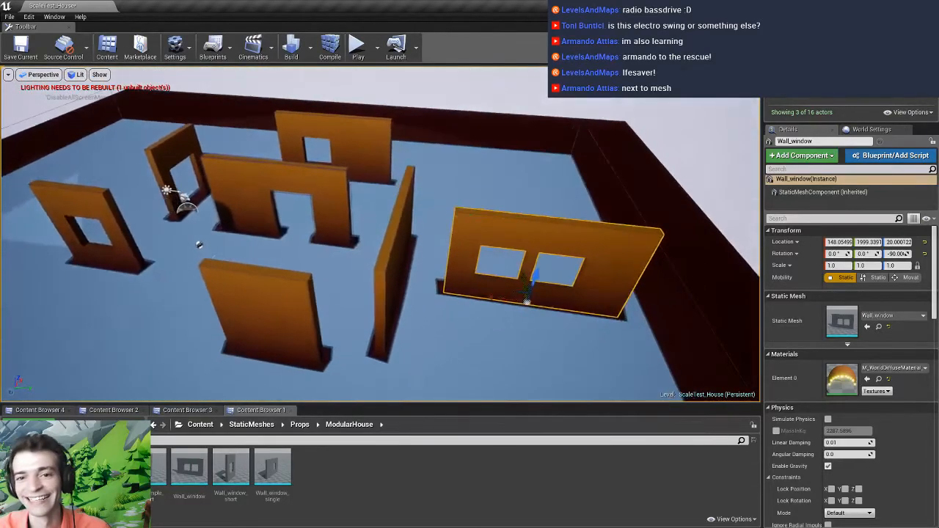
left_click(293, 50)
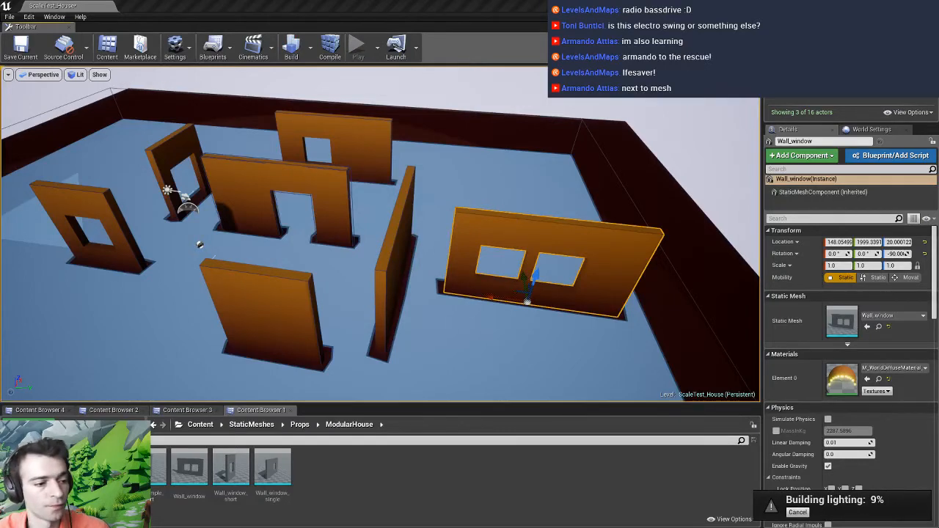
Play the level in the editor and run the character past the window wall to the doorway wall
left_click(357, 319)
right_click_drag(358, 318, 362, 314)
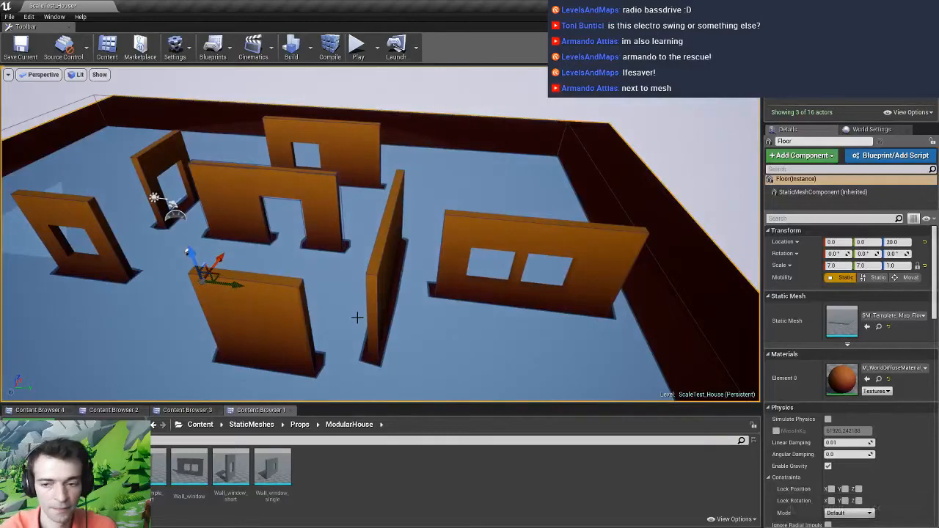
key("alt+p")
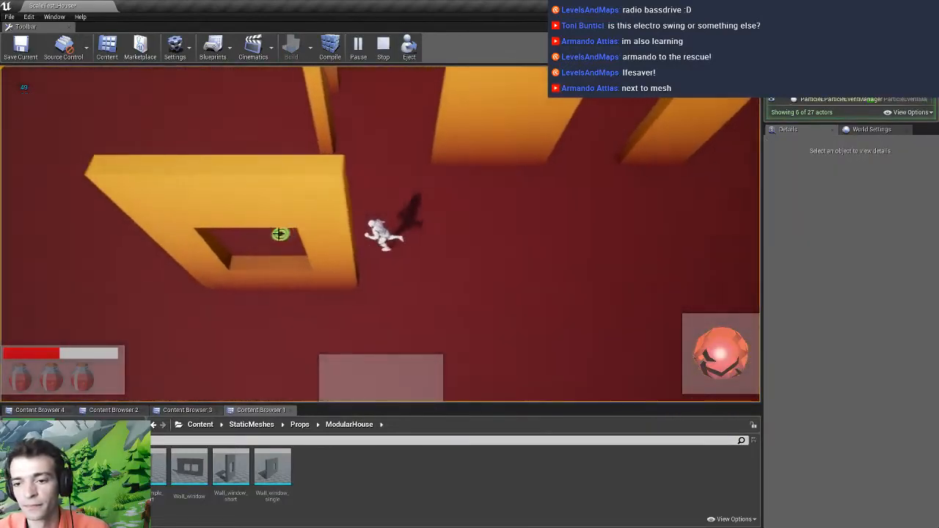
mouse_move(280, 234)
left_mouse_down()
mouse_move(275, 248)
mouse_move(292, 265)
mouse_move(359, 237)
mouse_move(478, 242)
mouse_move(476, 186)
mouse_move(414, 163)
mouse_move(329, 174)
mouse_move(449, 159)
mouse_move(434, 147)
mouse_move(377, 140)
mouse_move(326, 189)
mouse_move(389, 236)
mouse_move(524, 203)
mouse_move(465, 179)
mouse_move(474, 197)
mouse_move(553, 252)
mouse_move(576, 292)
mouse_move(545, 335)
mouse_move(452, 370)
mouse_move(115, 271)
mouse_move(203, 306)
mouse_move(486, 308)
mouse_move(567, 332)
mouse_move(384, 327)
mouse_move(399, 318)
left_mouse_up()
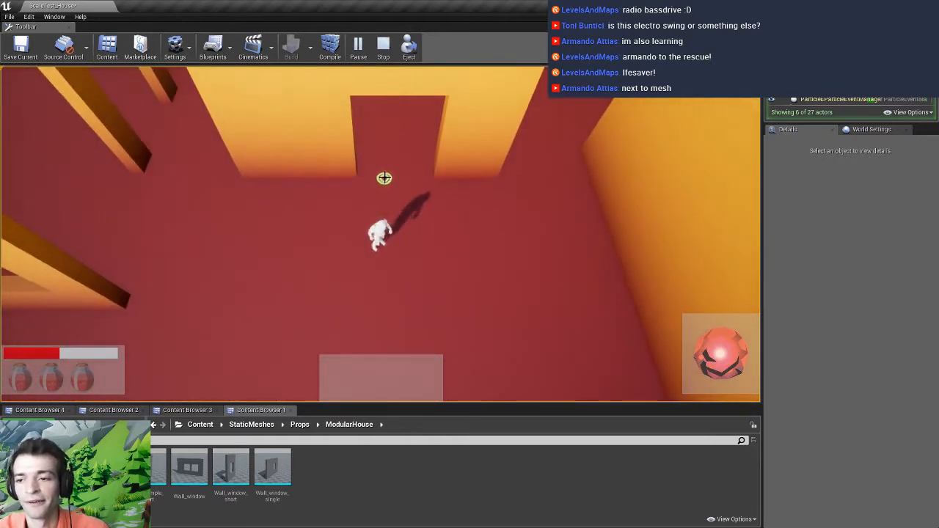
mouse_move(384, 178)
left_mouse_down()
mouse_move(180, 215)
mouse_move(307, 375)
mouse_move(247, 287)
mouse_move(189, 269)
mouse_move(379, 351)
mouse_move(519, 279)
mouse_move(449, 331)
mouse_move(272, 332)
left_mouse_up()
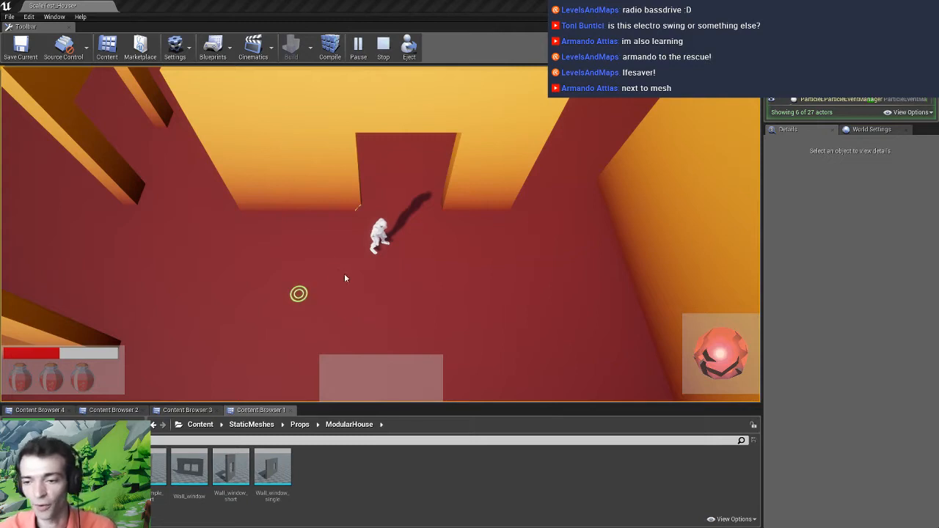
Test the see-through effect by running the character behind the doorway wall and alongside the short window wall
left_click(401, 256)
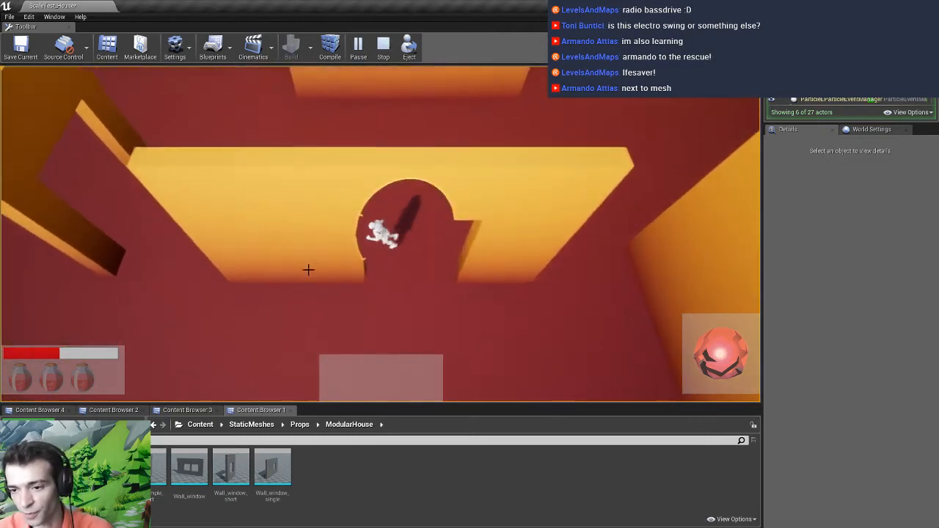
left_click(355, 297)
left_click(285, 185)
left_click(282, 287)
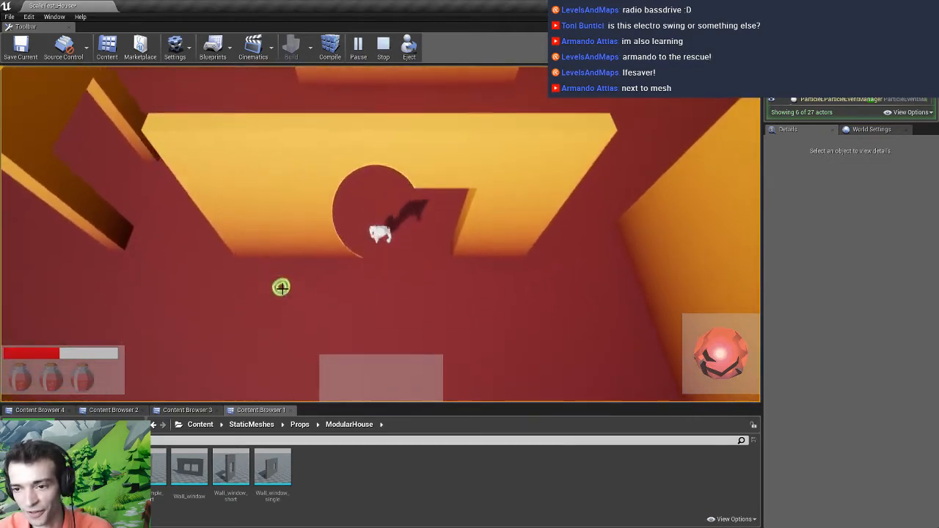
left_click(171, 213)
left_click(182, 218)
left_click(318, 201)
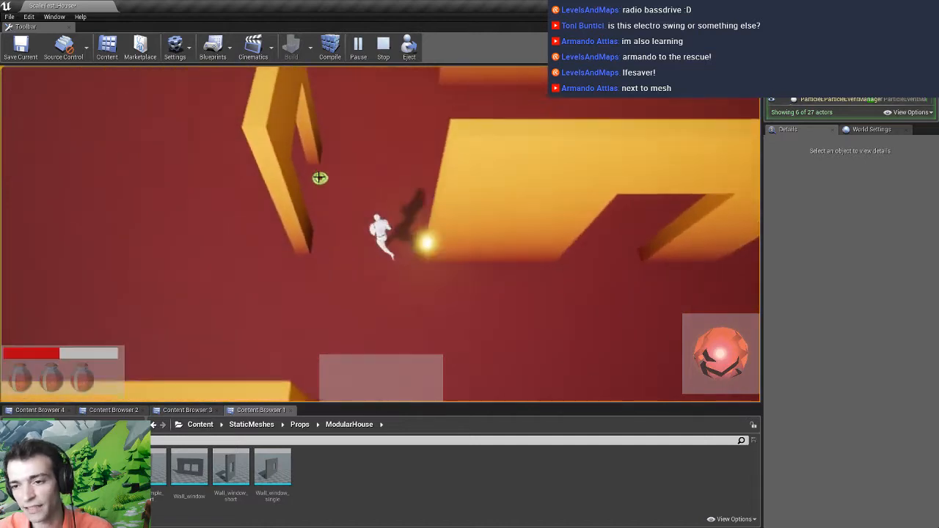
left_click(392, 170)
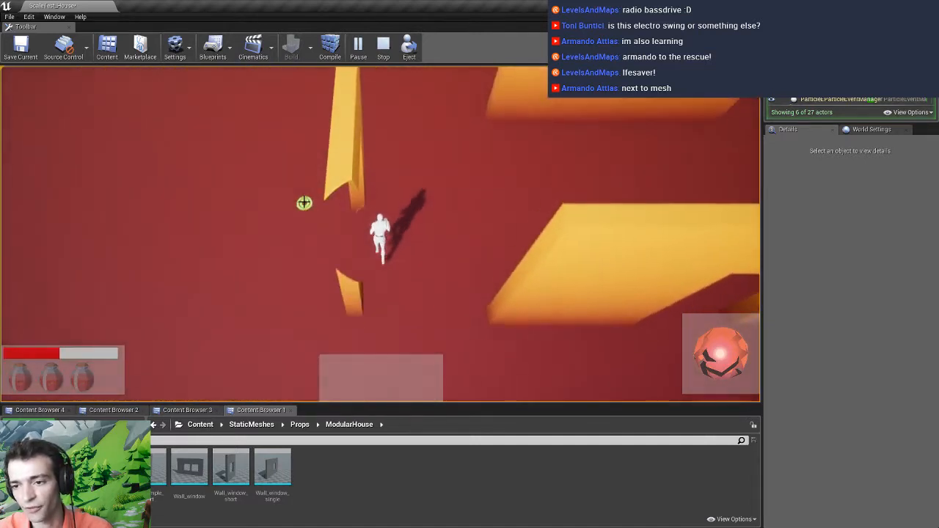
Run the character around the solid walls to test their see-through effect, then end the play session
left_click(457, 300)
left_click(574, 264)
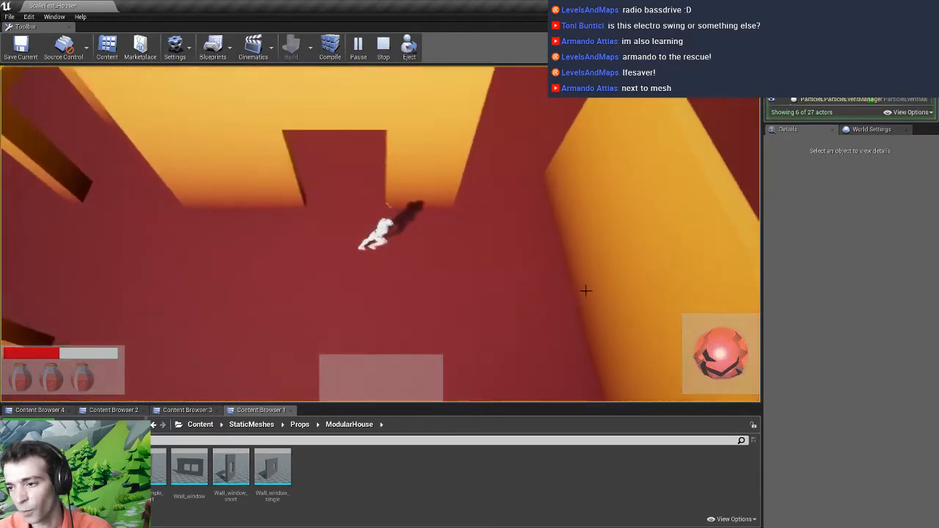
left_click(417, 350)
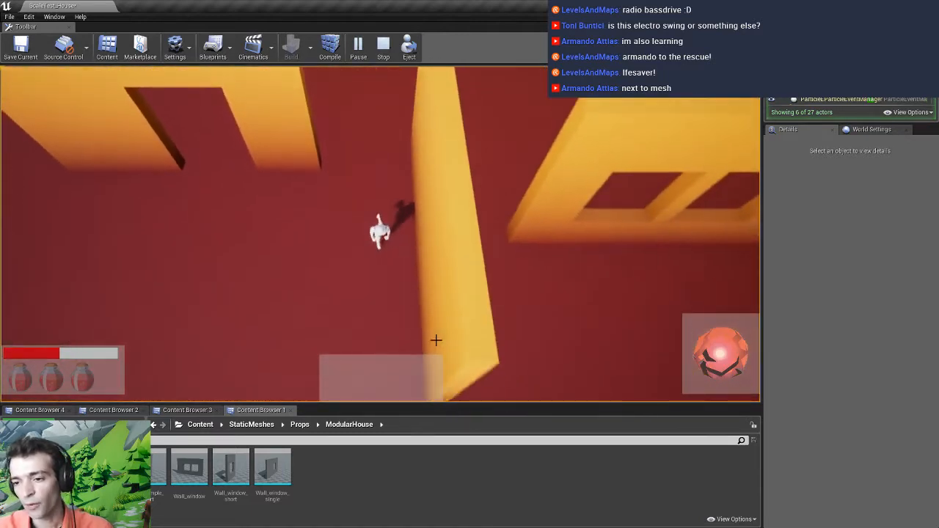
left_click(375, 314)
left_click(285, 270)
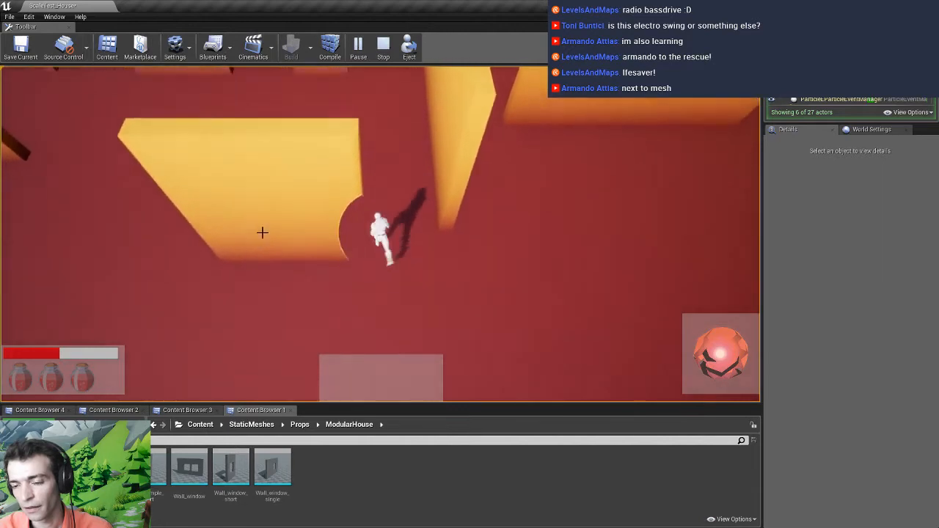
left_click(284, 259)
left_click(290, 267)
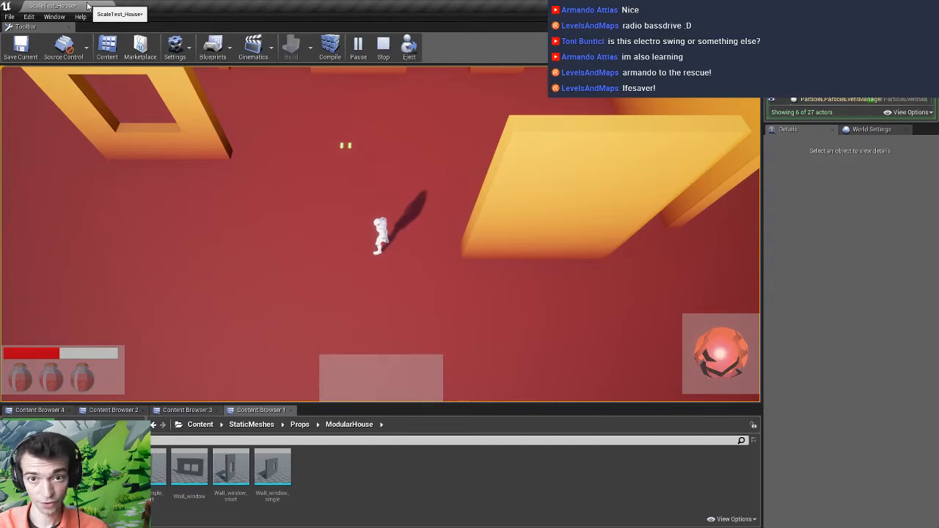
key("Escape")
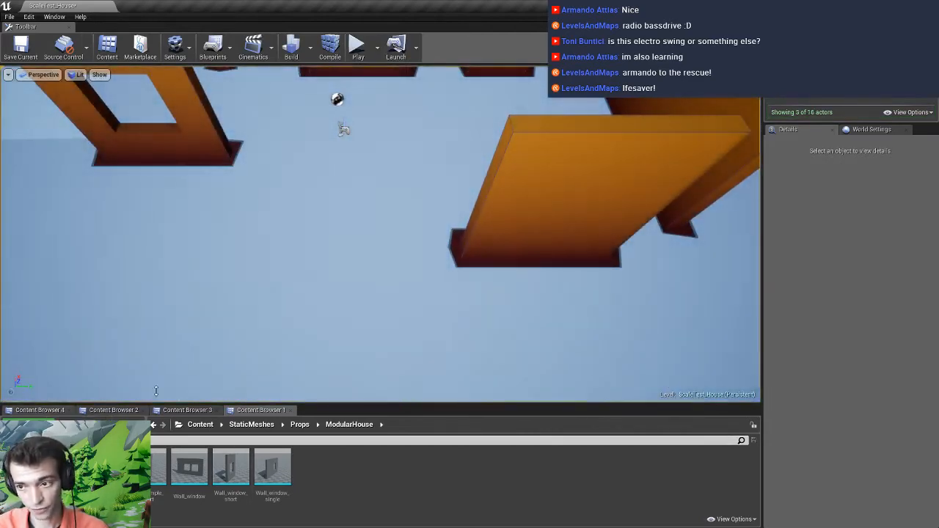
Locate the Floor's material and create a material instance from M_WorldDiffuseMaterial_Basic named MI_DiffuseSolid
left_click(526, 199)
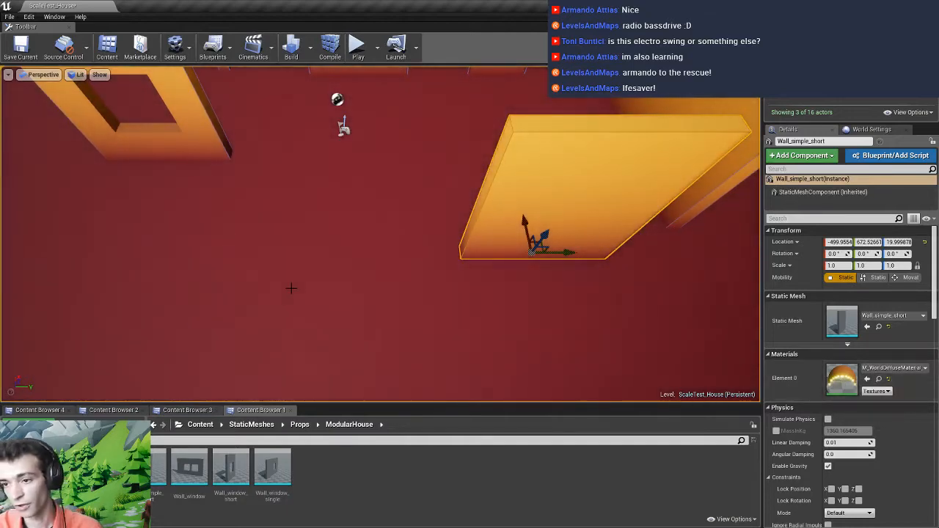
left_click(291, 287)
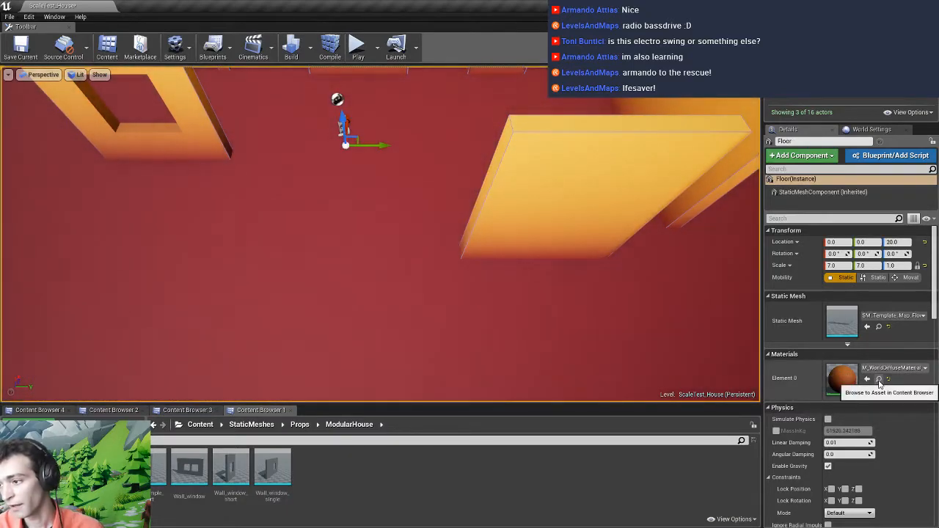
left_click(880, 380)
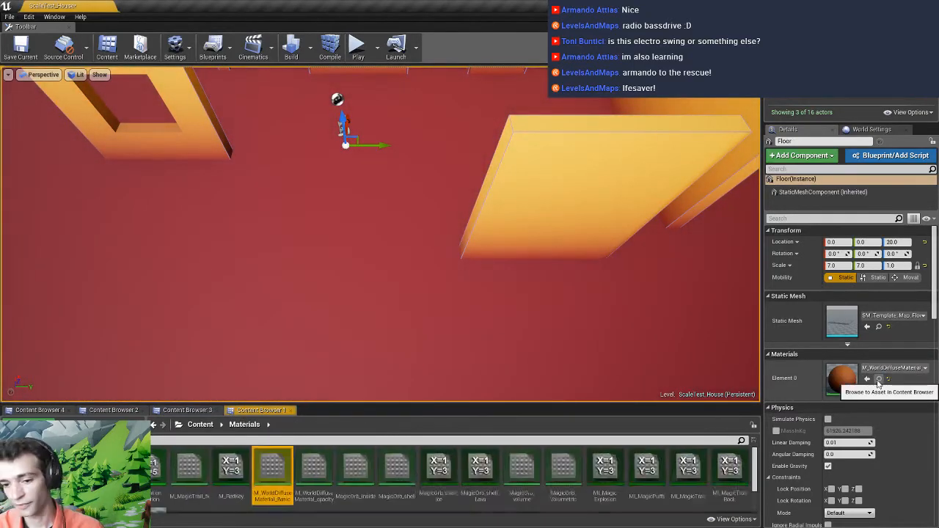
right_click(273, 473)
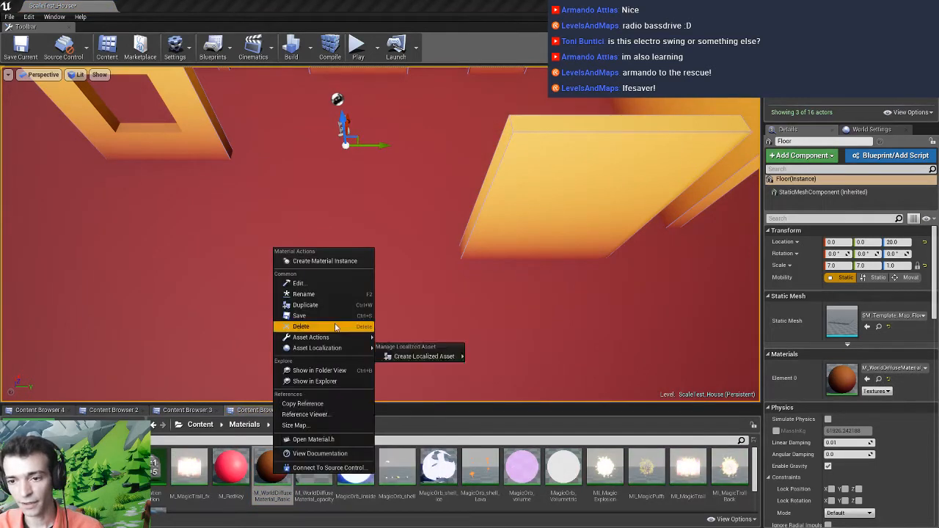
left_click(326, 265)
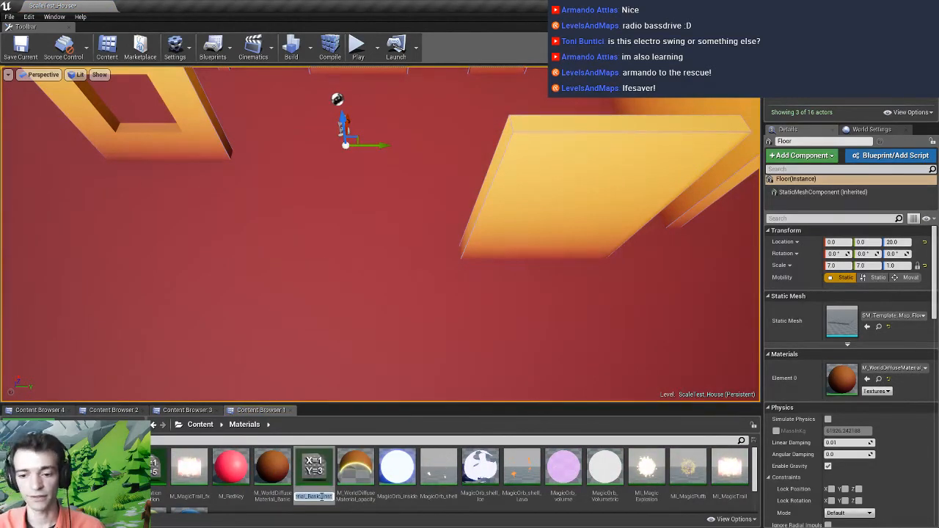
type("M")
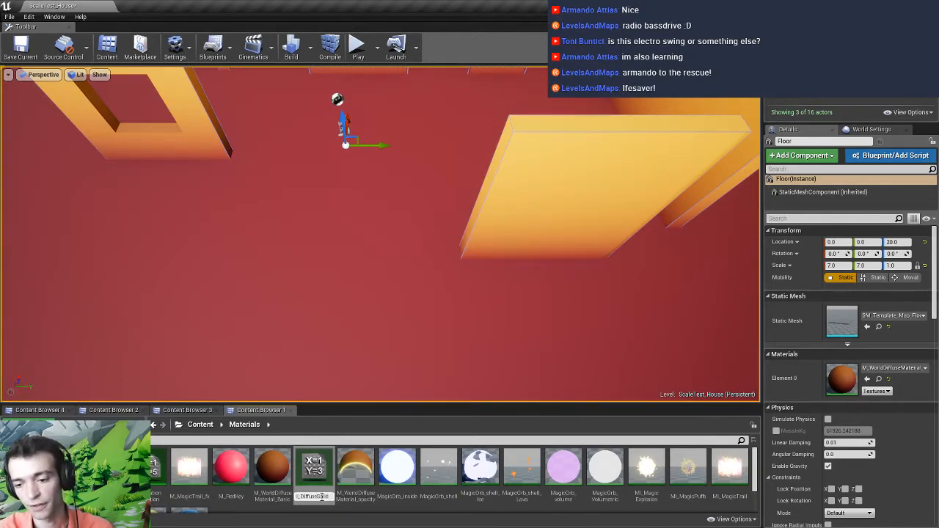
Override BaseColor_1 in MI_DiffuseSolid with a light blue-grey, sRGB hex A3B1BA, and save the instance
double_click(314, 477)
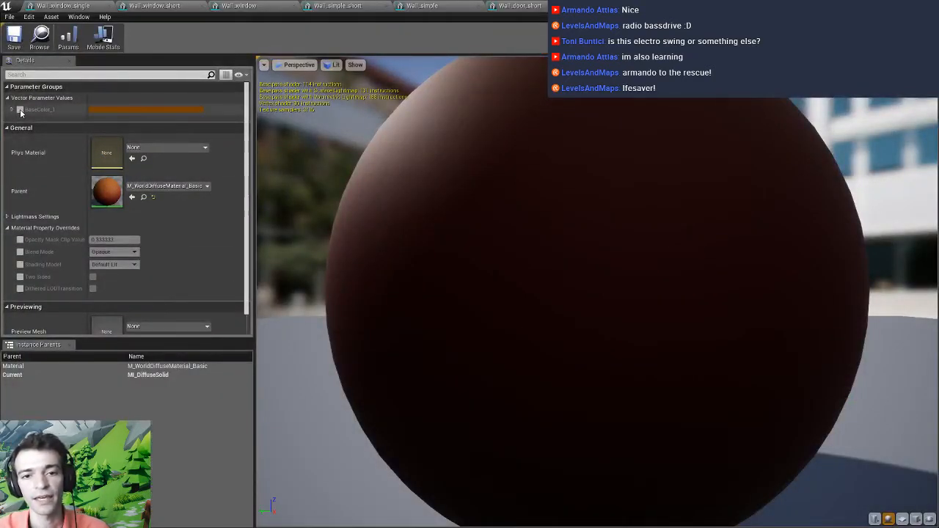
left_click(20, 109)
left_click(11, 110)
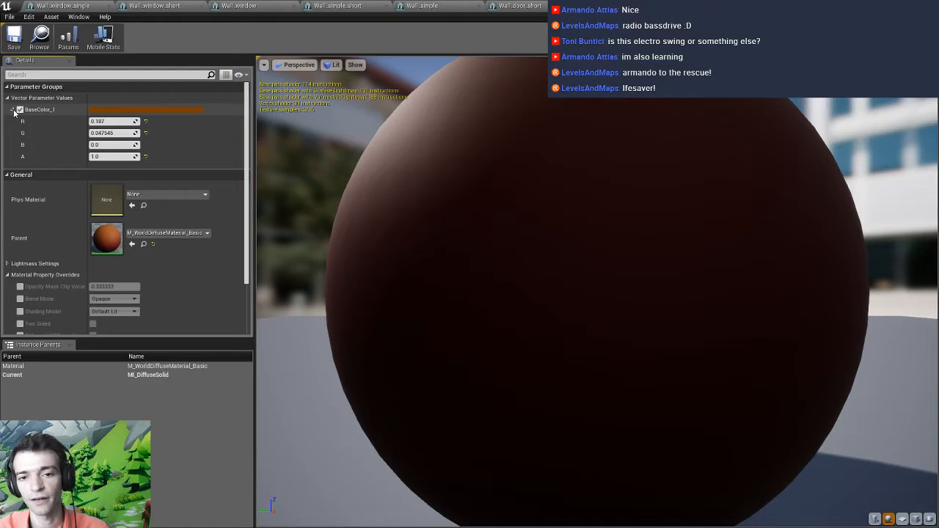
left_click(12, 110)
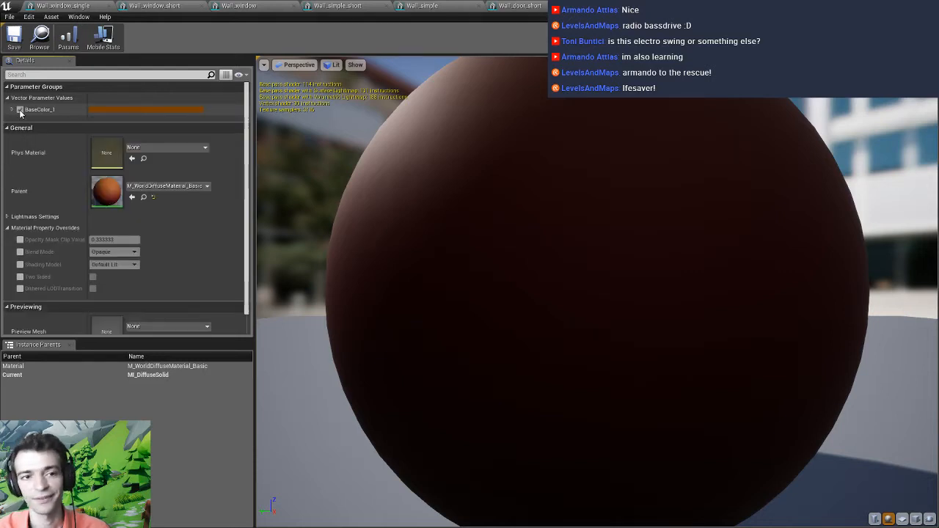
left_click(144, 110)
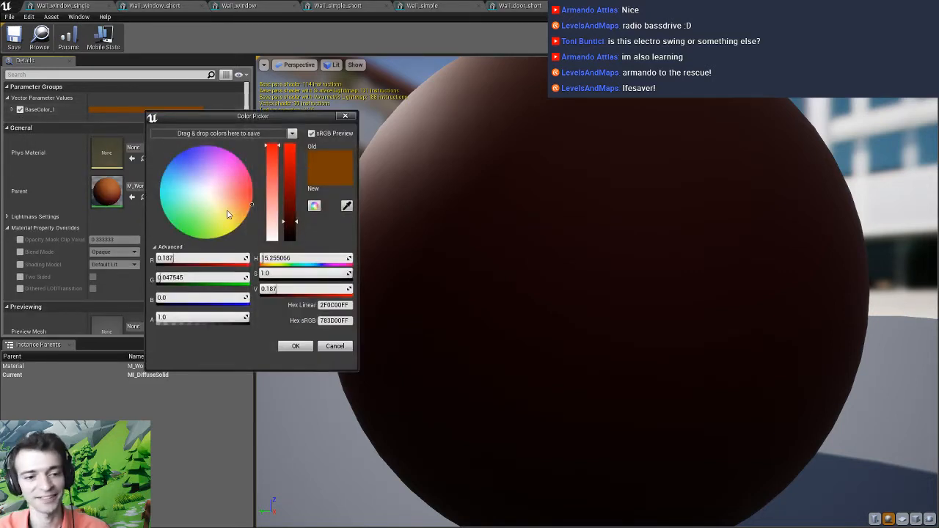
left_click_drag(225, 217, 209, 196)
mouse_move(292, 207)
left_mouse_down()
mouse_move(290, 188)
mouse_move(292, 213)
mouse_move(293, 196)
left_mouse_up()
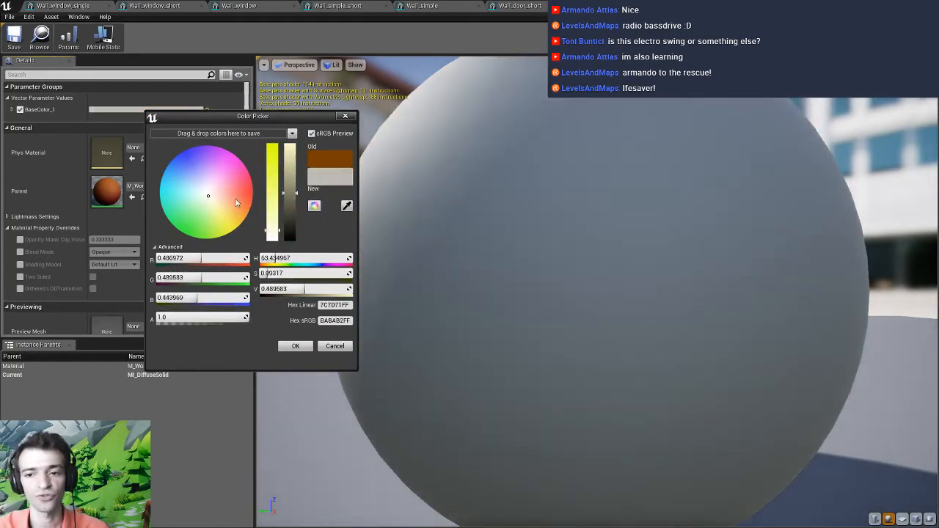
left_click(196, 190)
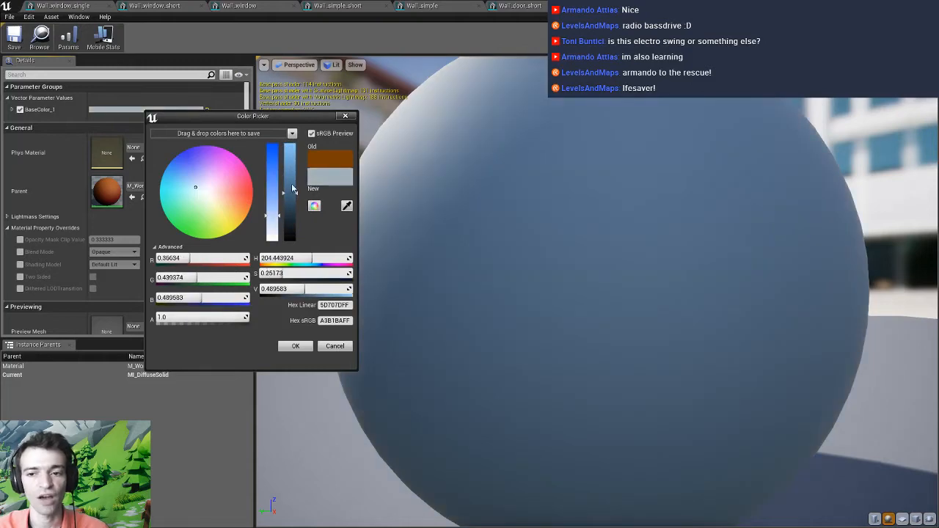
left_click(285, 348)
left_click(14, 35)
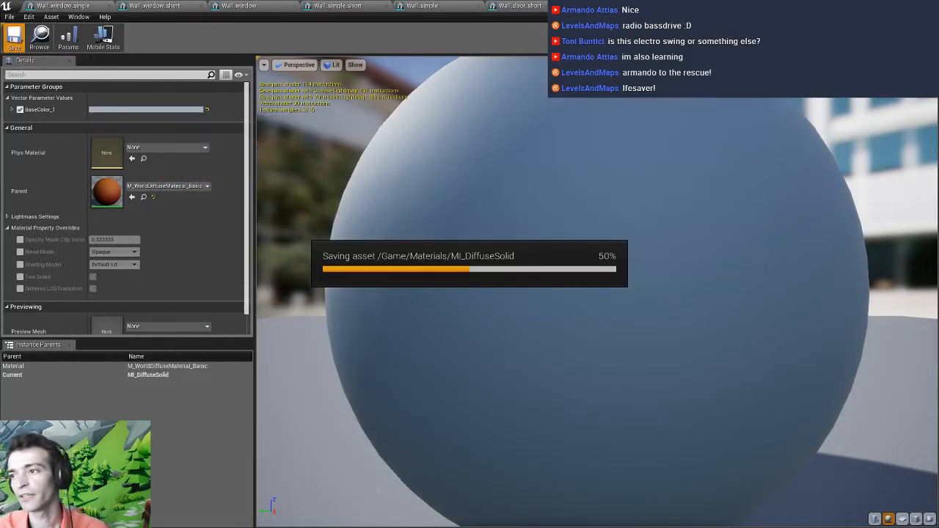
Return to the level and assign MI_DiffuseSolid to the Floor's material Element 0
left_click(902, 6)
key("s")
right_click_drag(424, 317, 433, 294)
key("d")
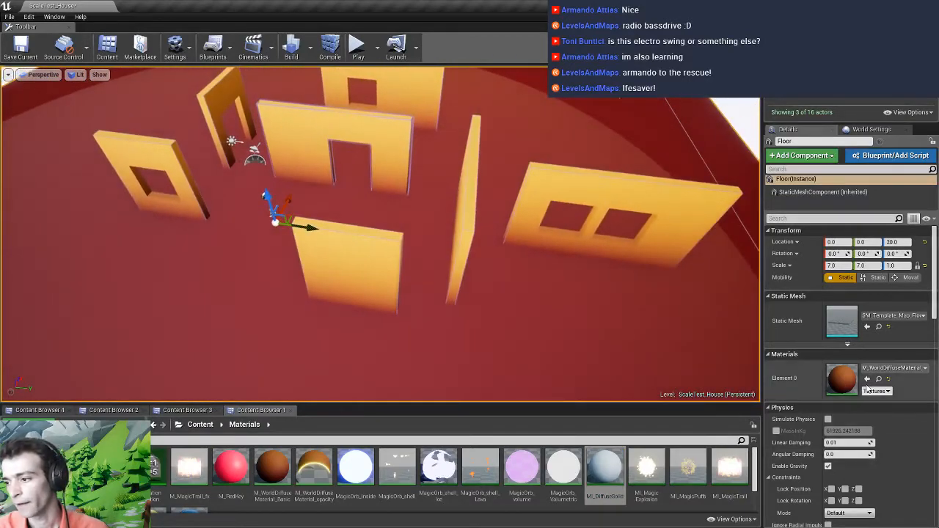
left_click(868, 379)
Play the level in the editor, run the character across the recoloured floor between the walls, and end the session
mouse_move(438, 337)
right_mouse_down()
mouse_move(440, 322)
mouse_move(445, 335)
mouse_move(419, 322)
mouse_move(392, 326)
mouse_move(422, 329)
right_mouse_up()
key("w")
key("w")
key("s")
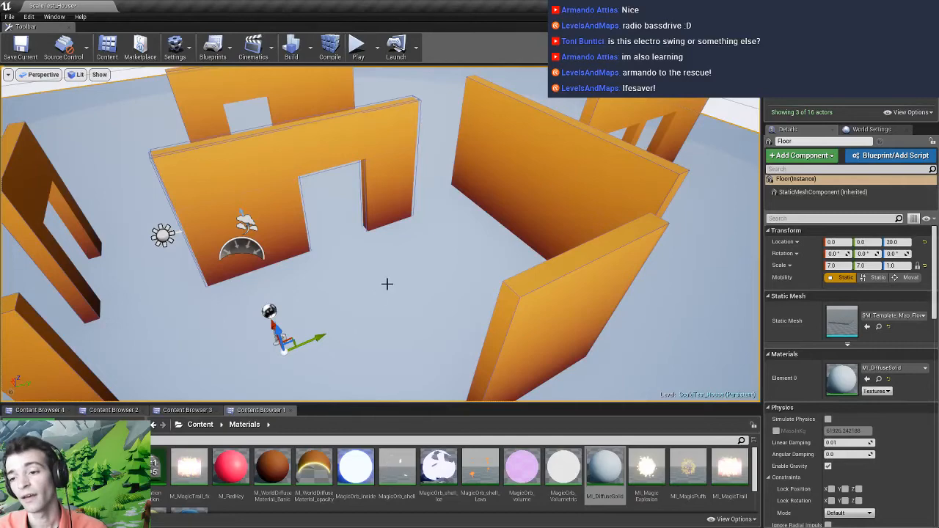
key("s")
mouse_move(388, 285)
right_mouse_down()
mouse_move(411, 283)
mouse_move(388, 279)
right_mouse_up()
key("alt+p")
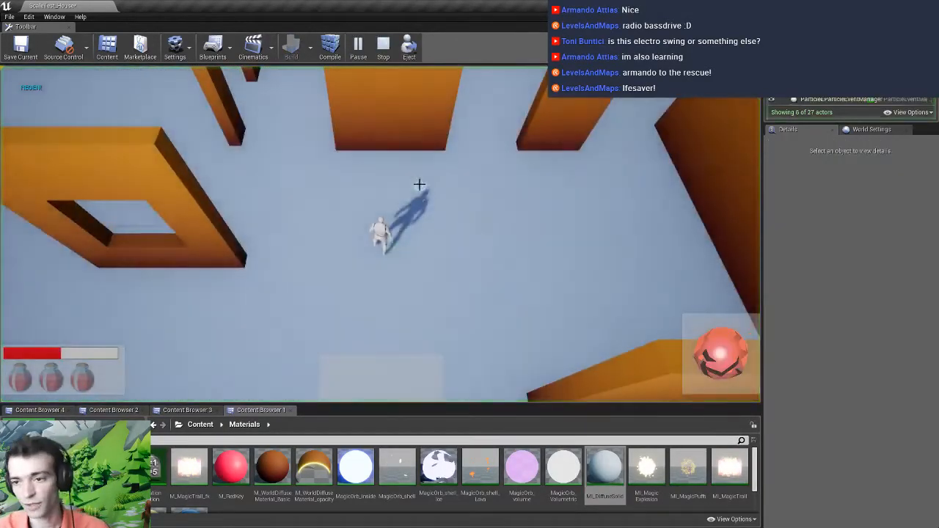
left_click_drag(419, 184, 507, 310)
key("Escape")
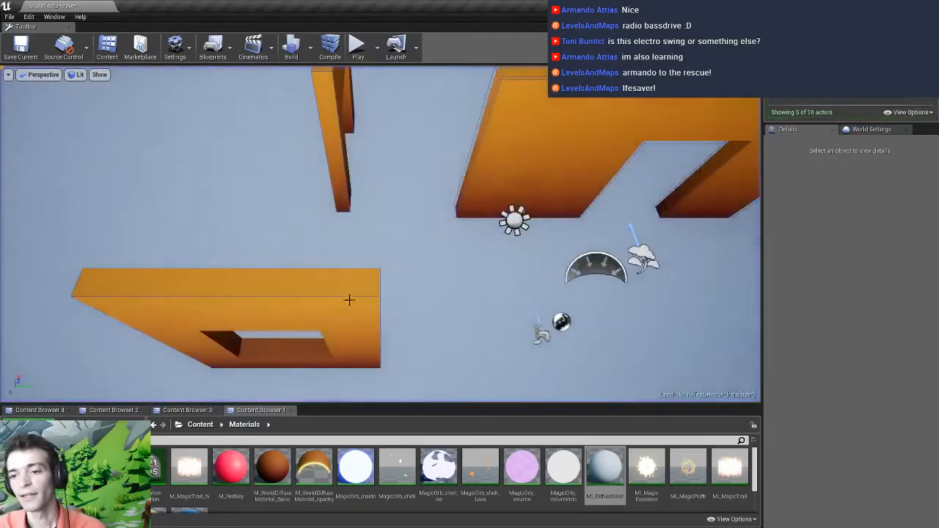
Select the short doorway wall in the level and open its Wall_door_short static mesh for editing
right_click_drag(349, 299, 318, 168)
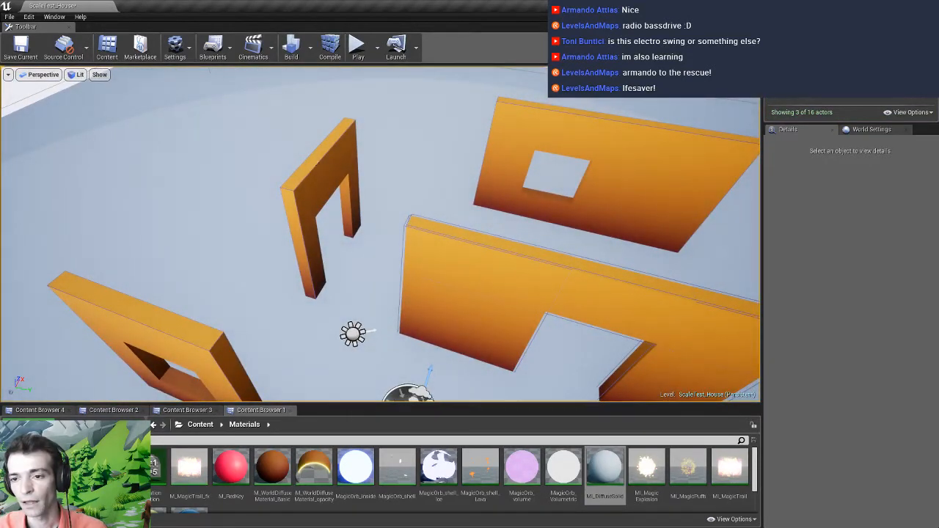
left_click(318, 168)
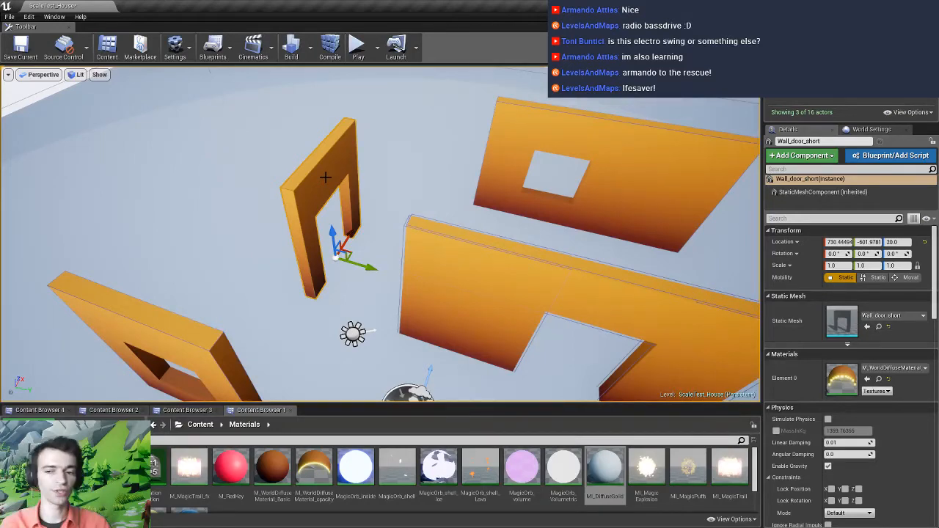
right_click(327, 178)
left_click(359, 189)
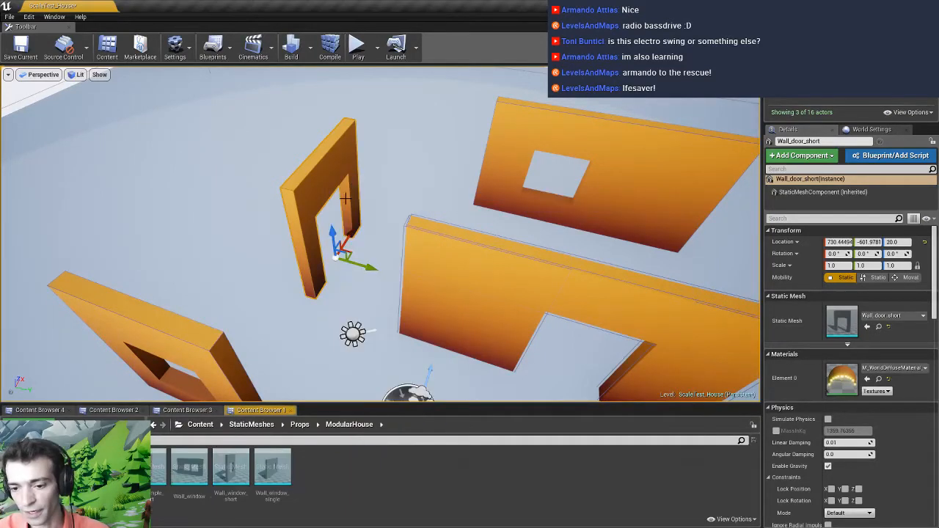
double_click(64, 469)
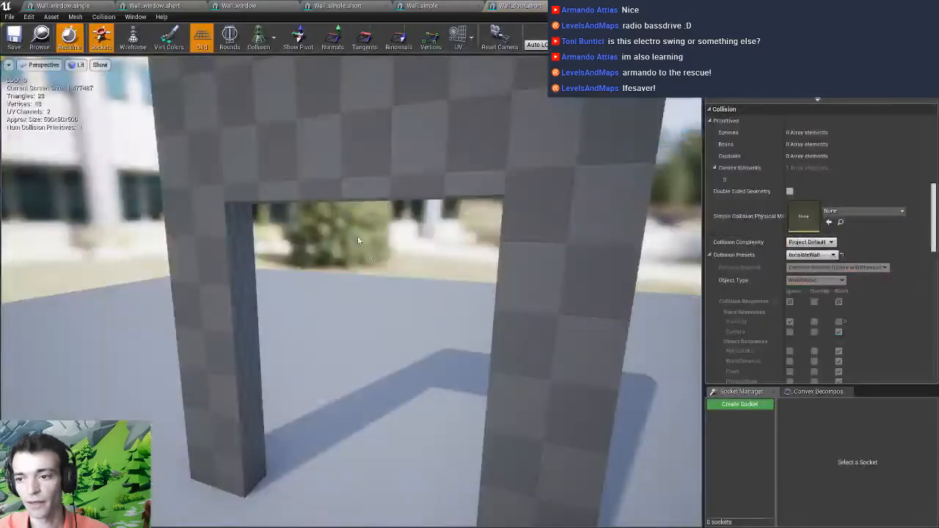
mouse_move(363, 324)
right_mouse_down()
mouse_move(367, 367)
mouse_move(396, 360)
mouse_move(371, 345)
mouse_move(363, 323)
right_mouse_up()
right_click_drag(443, 346, 474, 346)
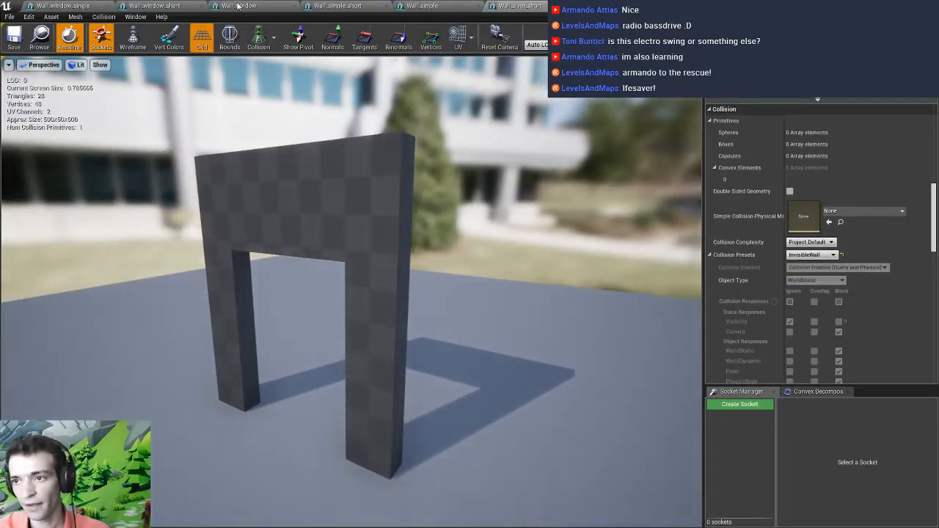
Display the simple collision of Wall_door_short and select its convex hull
left_click(259, 39)
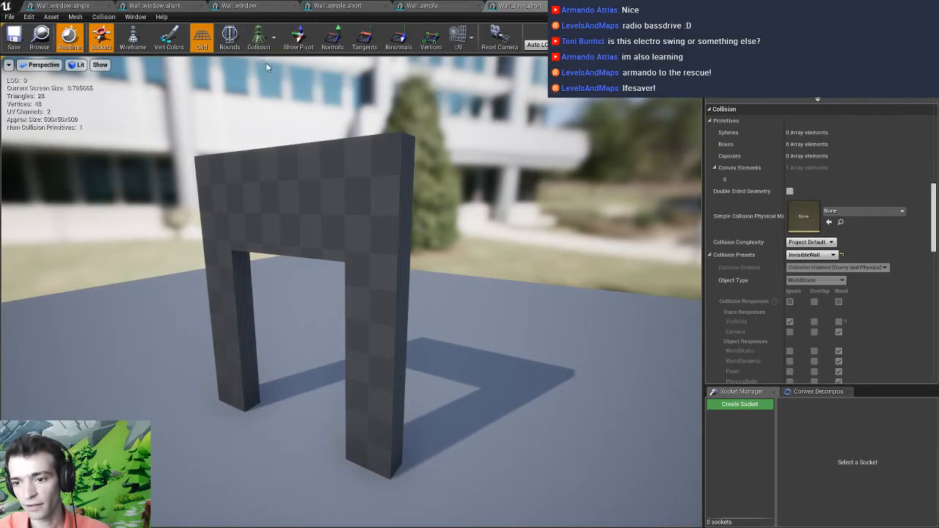
left_click(316, 445)
right_click_drag(315, 445, 345, 431)
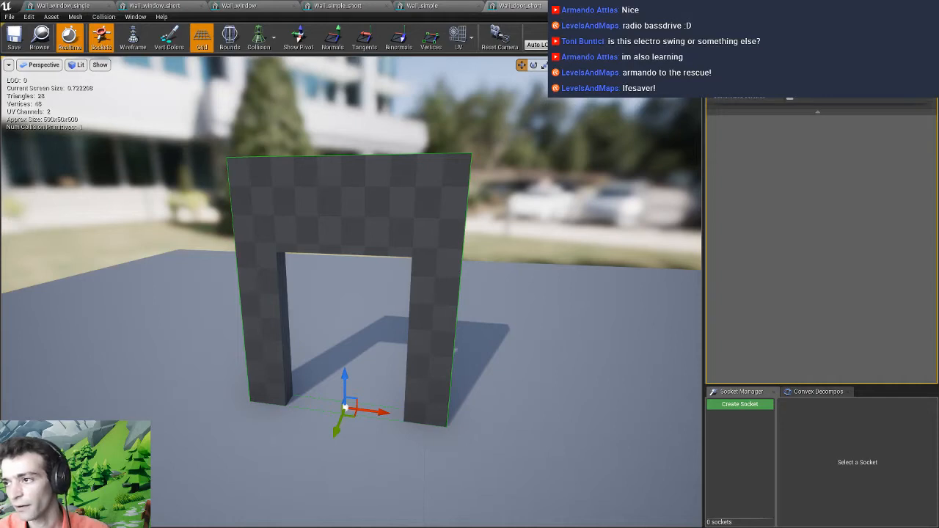
left_click(907, 76)
Narrow the collision hull along X to about one door post's width and place it over the left post
right_click_drag(403, 292, 384, 298)
key("r")
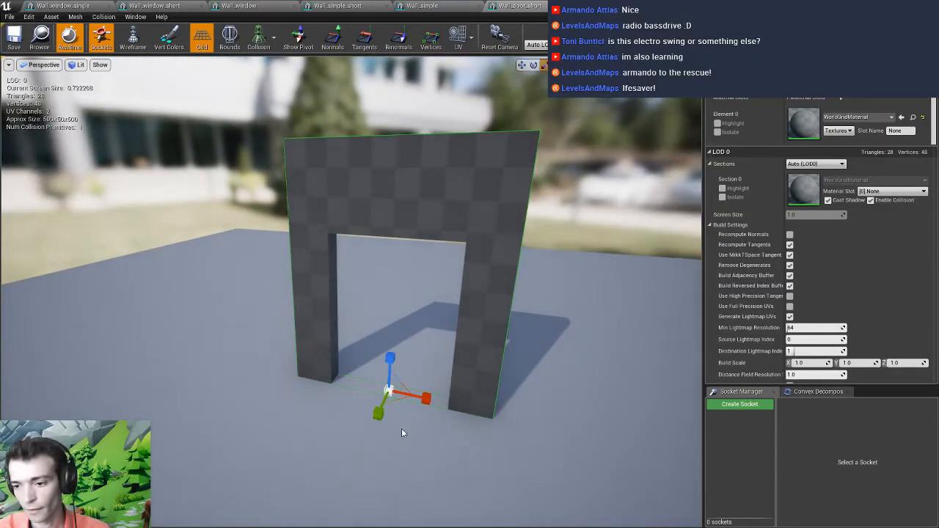
left_click_drag(426, 400, 340, 384)
key("w")
key("r")
right_click_drag(367, 352, 330, 370)
key("a")
key("d")
key("s")
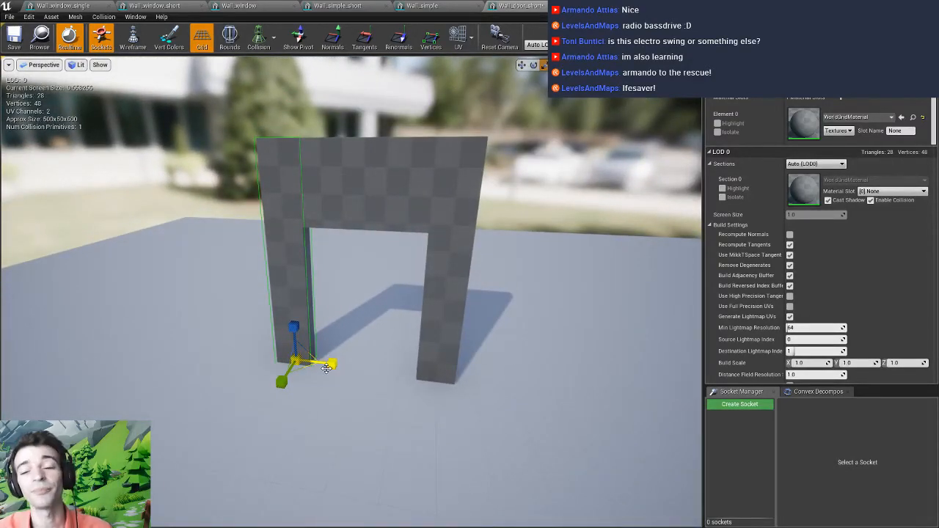
Move the narrowed collision hull along X onto the doorway's right post
key("w")
left_click_drag(324, 366, 433, 377)
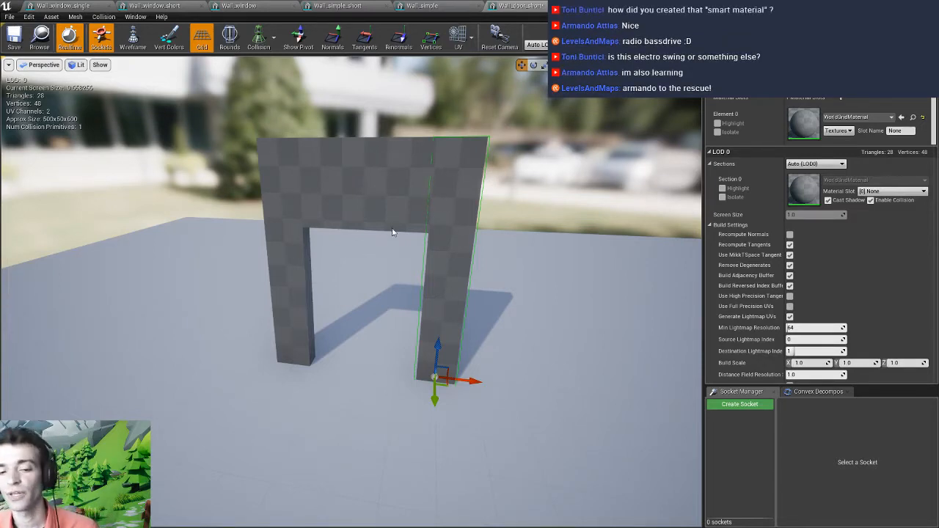
right_click_drag(441, 285, 428, 367)
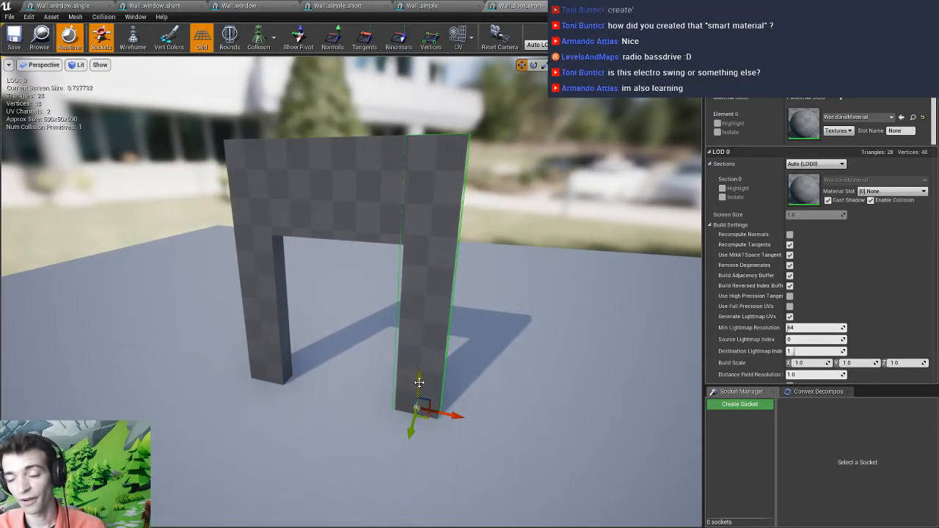
left_click_drag(419, 382, 416, 408)
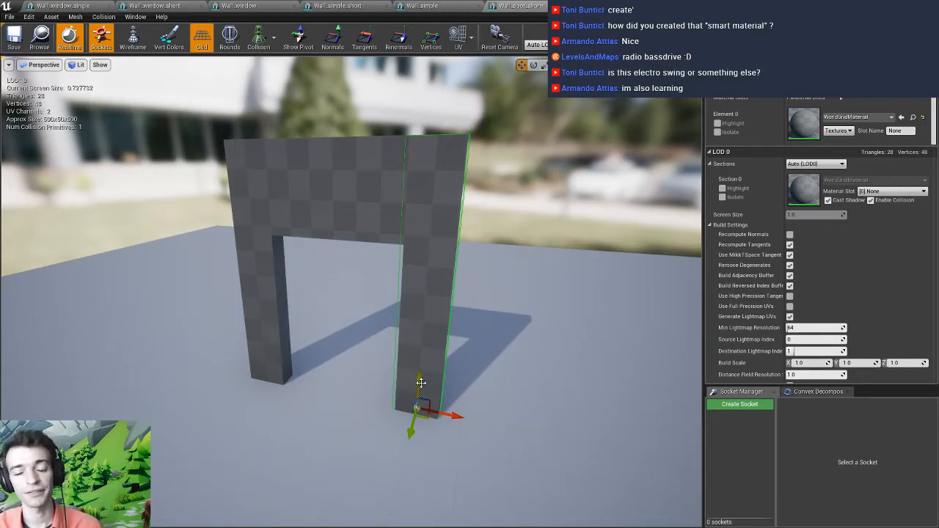
Duplicate the post's collision hull up to the lintel's underside and centre the copy over the door opening
mouse_move(426, 350)
right_mouse_down()
mouse_move(427, 339)
mouse_move(415, 339)
mouse_move(433, 348)
right_mouse_up()
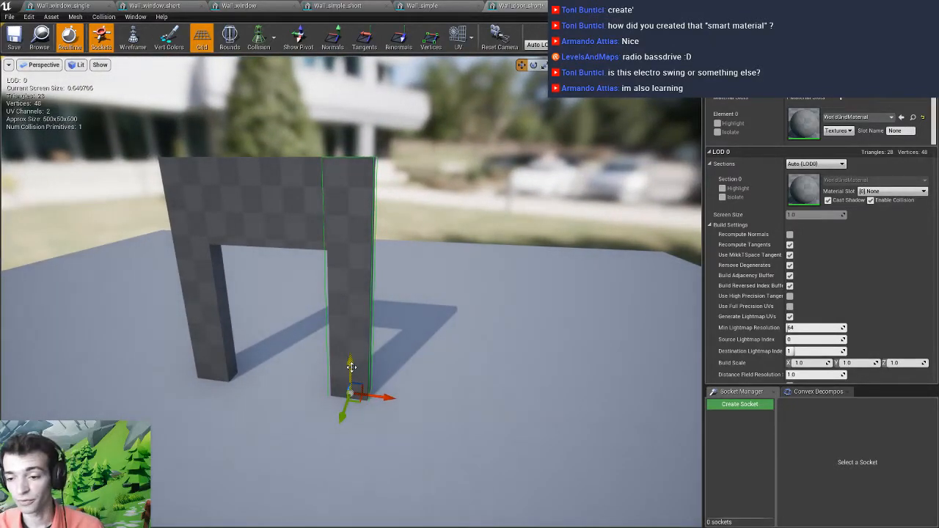
left_click_drag(352, 367, 341, 217, "alt")
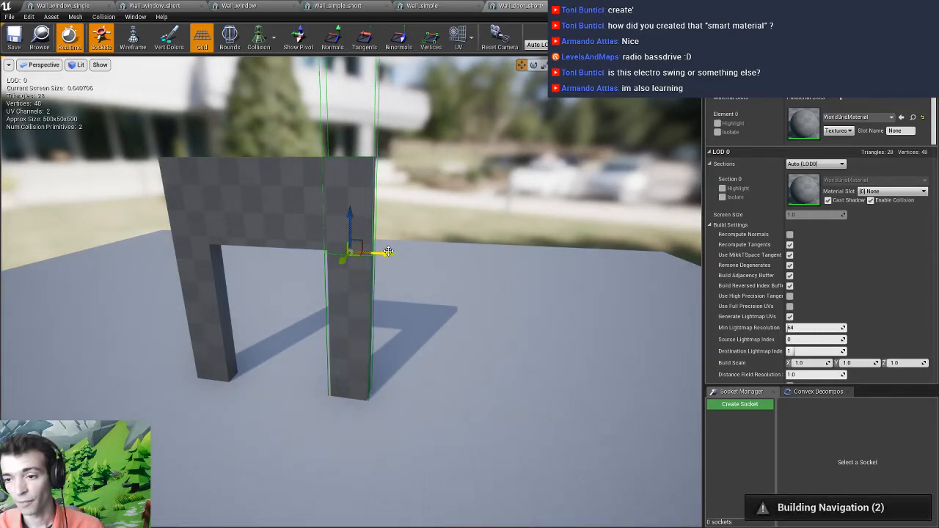
left_click_drag(388, 251, 306, 251)
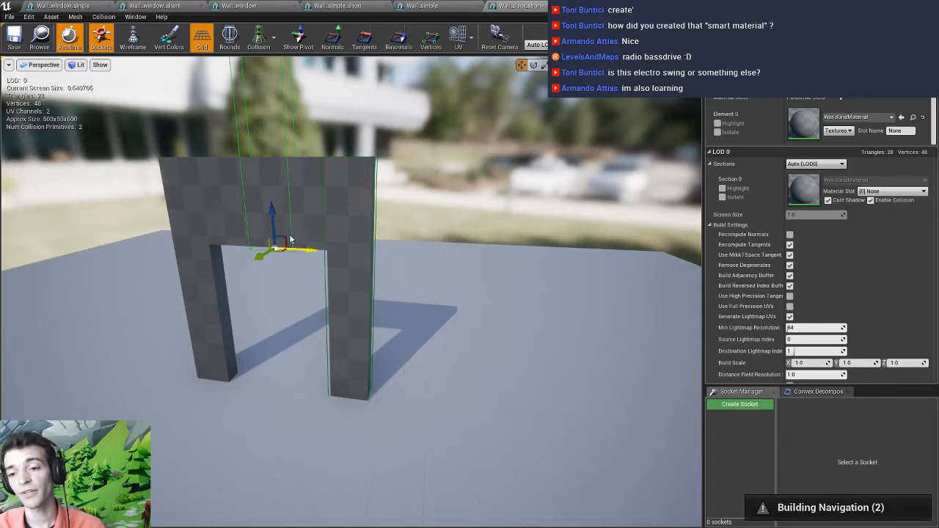
Scale the duplicated hull in height and width so that it covers the lintel above the door opening
key("r")
mouse_move(272, 214)
left_mouse_down()
mouse_move(273, 227)
mouse_move(272, 196)
left_mouse_up()
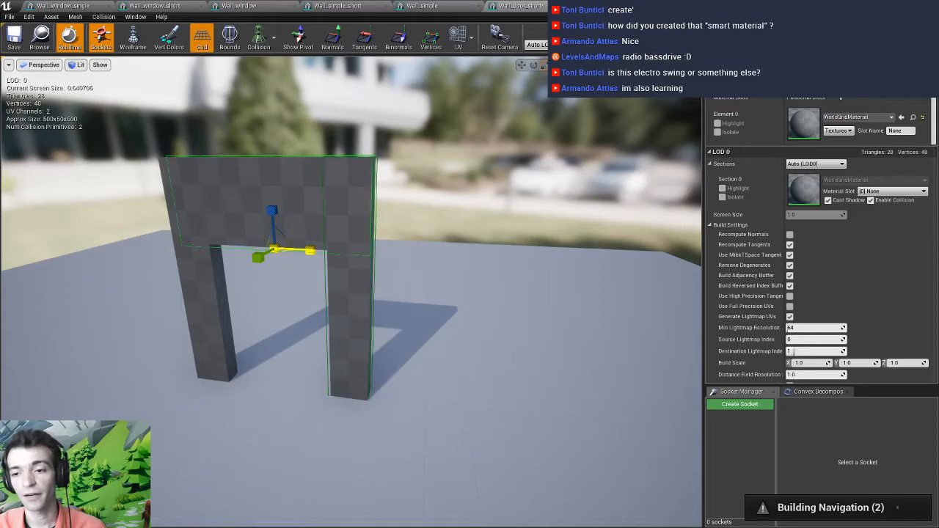
left_click_drag(310, 251, 306, 251)
key("r")
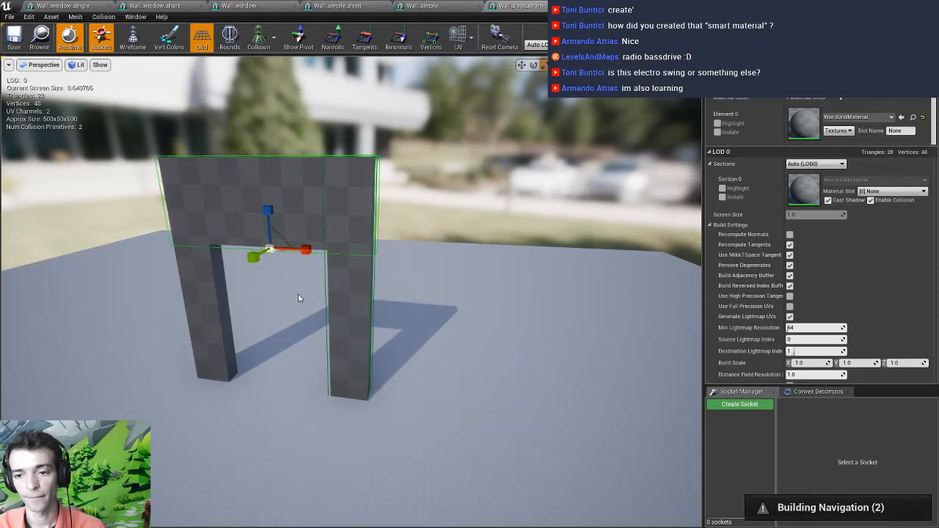
left_click_drag(299, 295, 392, 343)
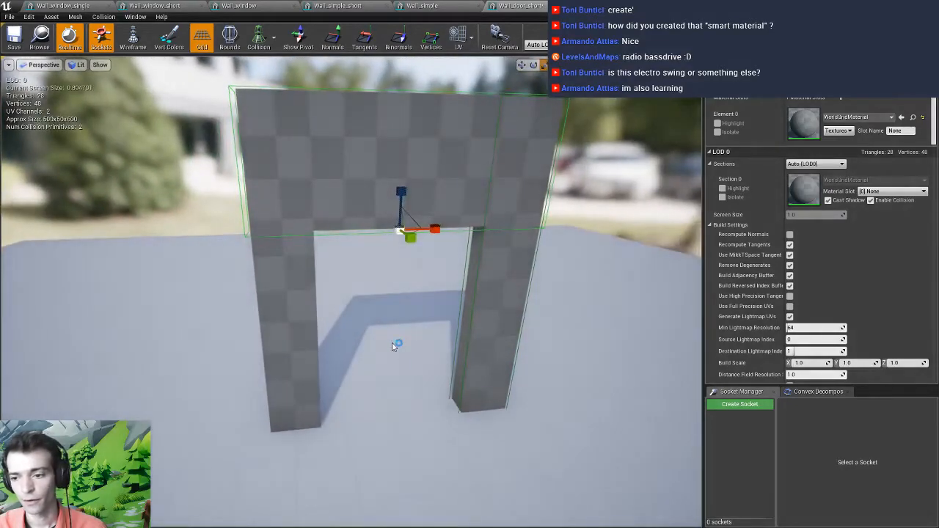
Duplicate the right post's collision hull along X onto the doorway's left post and save the mesh
left_click(468, 375)
left_click(465, 371)
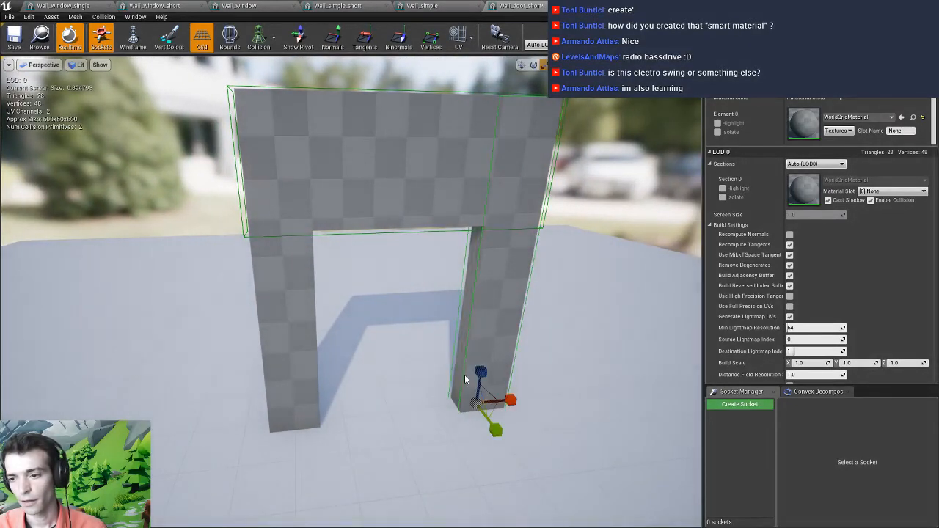
key("w")
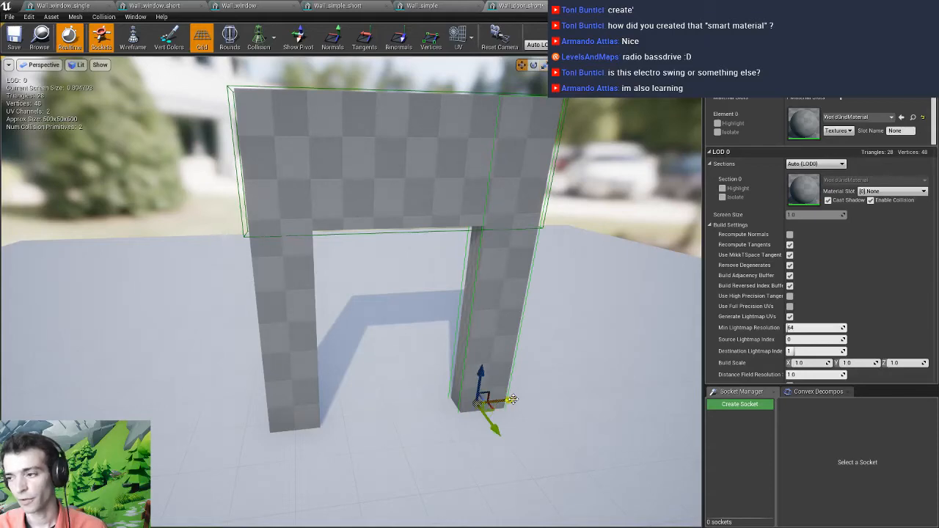
left_click_drag(512, 400, 335, 415, "alt")
right_click_drag(419, 387, 337, 359)
left_click(15, 38)
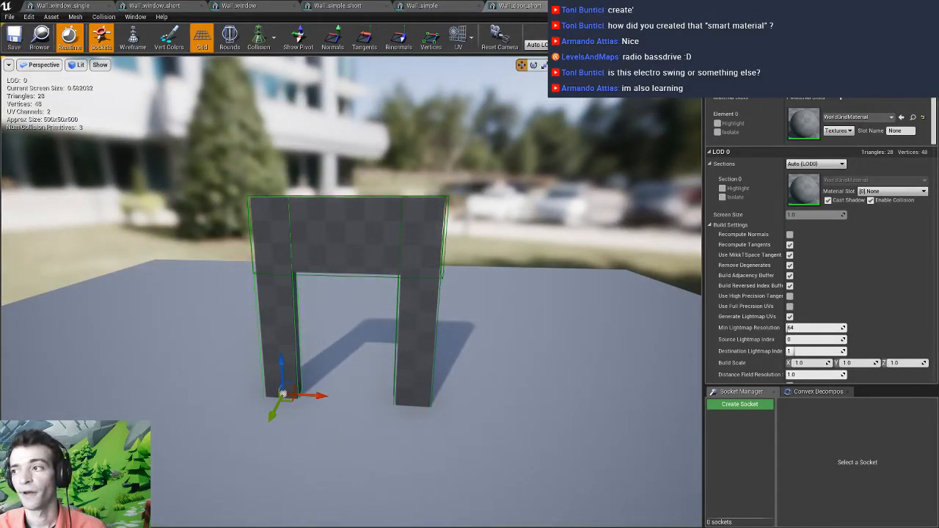
Play-test the level by running the character around the doorway walls and shooting orbs at the posts and openings, and end the session
key("alt+Tab")
right_click_drag(308, 280, 308, 280)
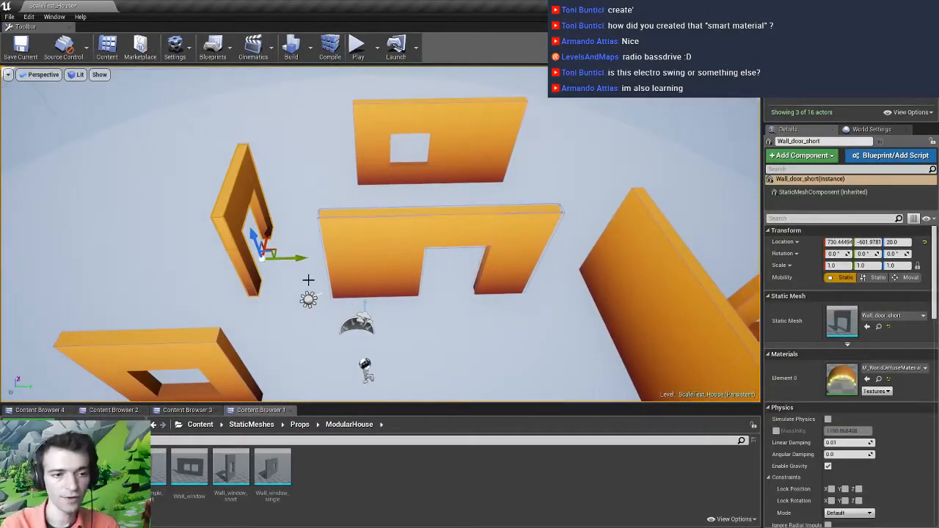
key("alt+p")
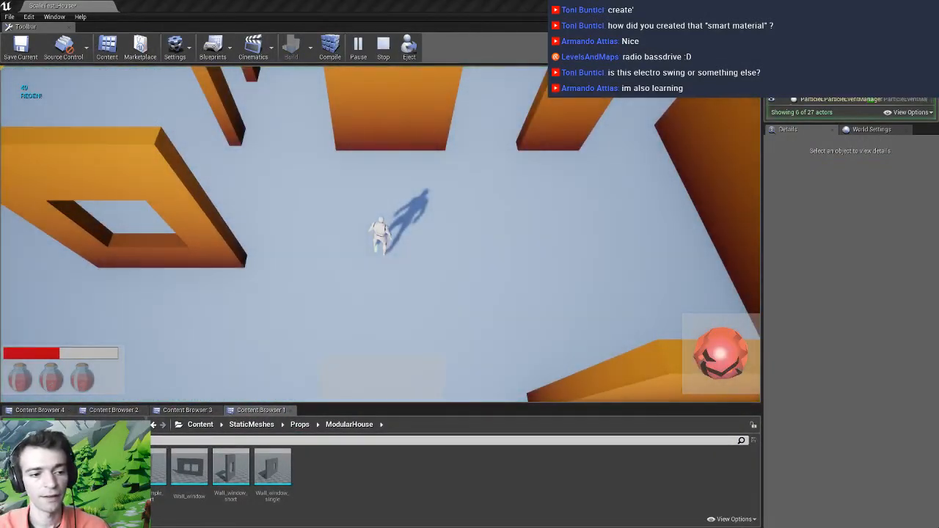
left_click(322, 237)
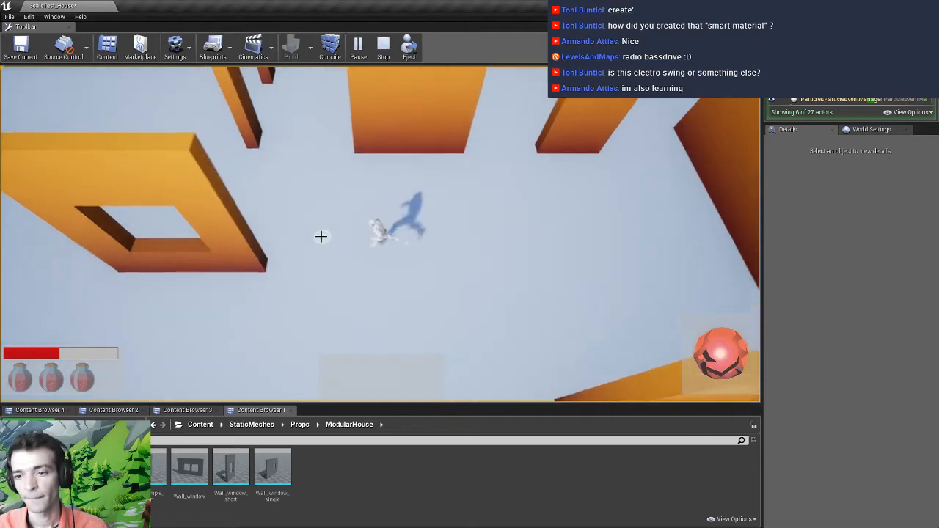
left_click_drag(321, 237, 358, 241)
right_click(555, 222)
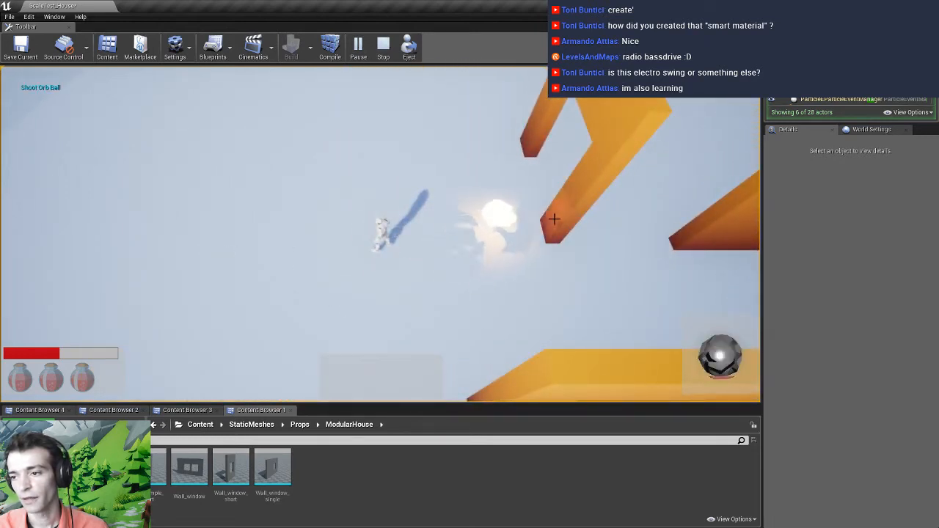
right_click(532, 143)
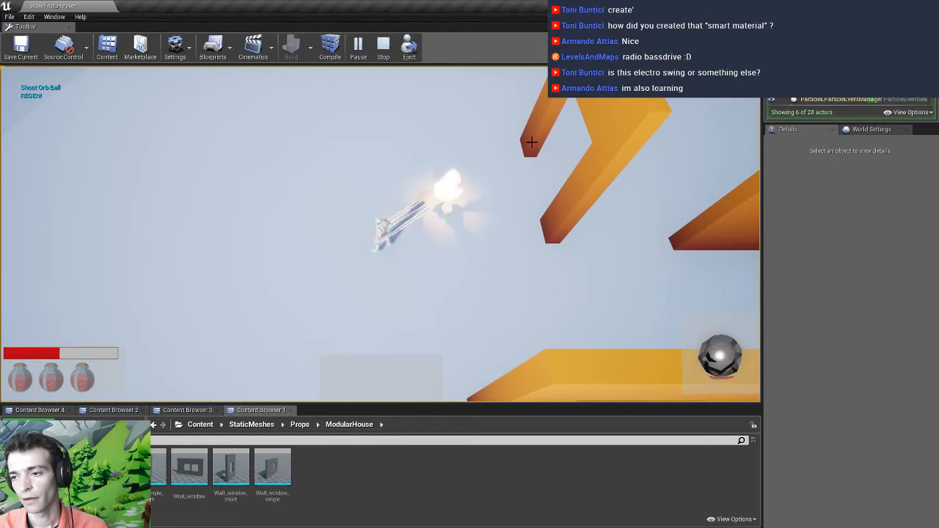
left_click_drag(503, 254, 312, 372)
right_click(310, 373)
left_click_drag(394, 313, 446, 236)
right_click(485, 217)
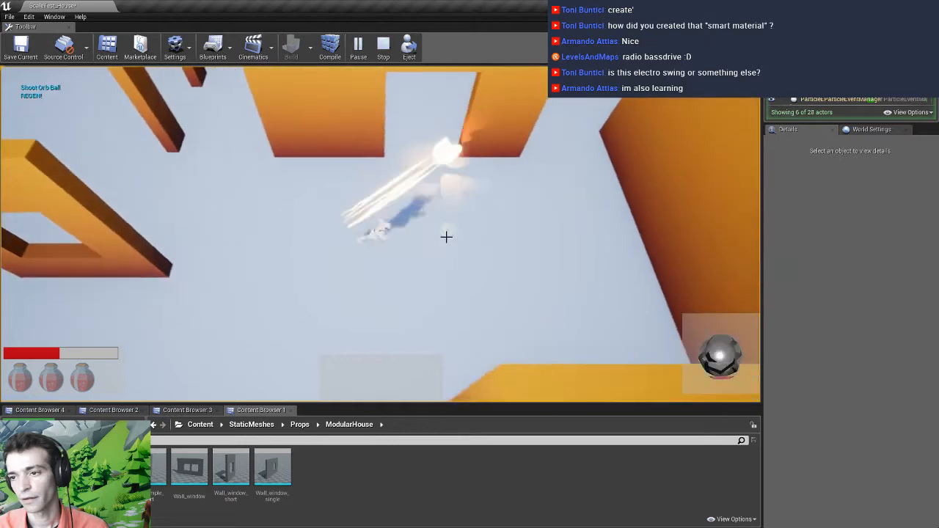
right_click(334, 119)
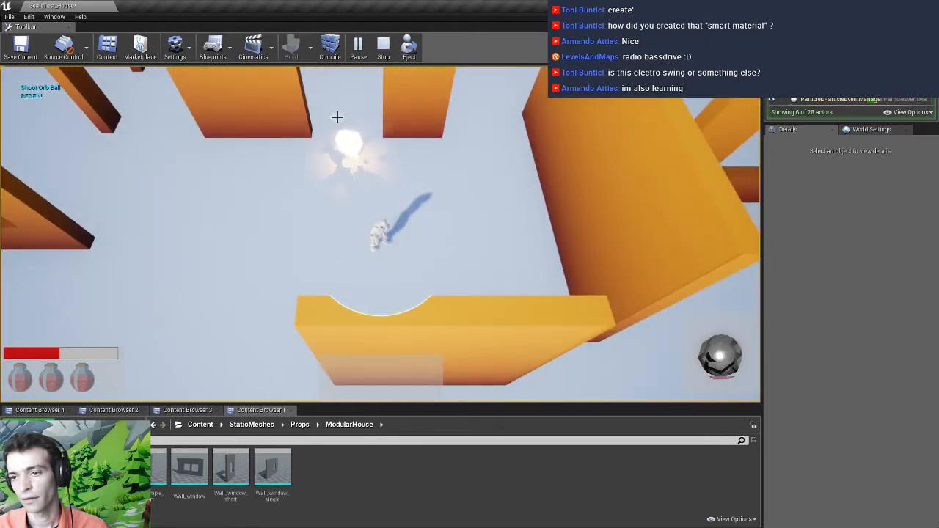
key("Escape")
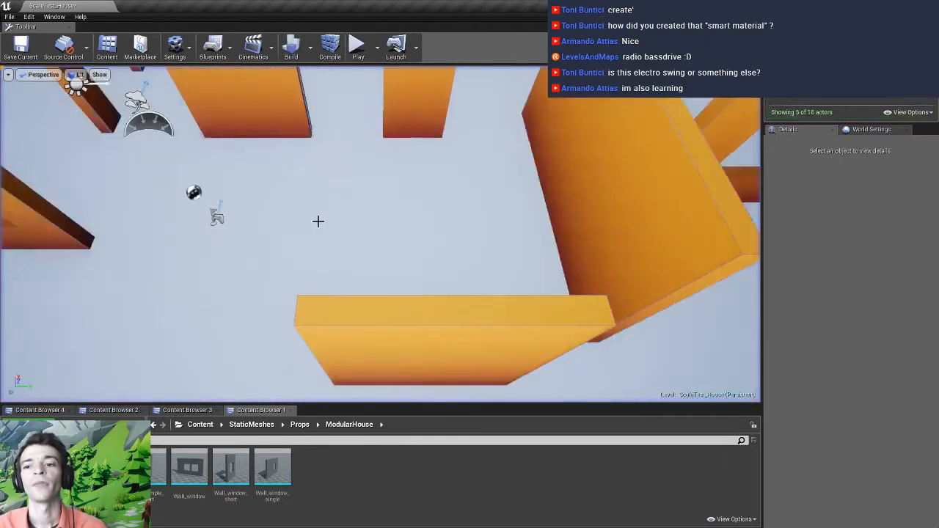
Save the current level with the doorway walls in view
right_click_drag(318, 222, 314, 158)
key("s")
left_click(21, 48)
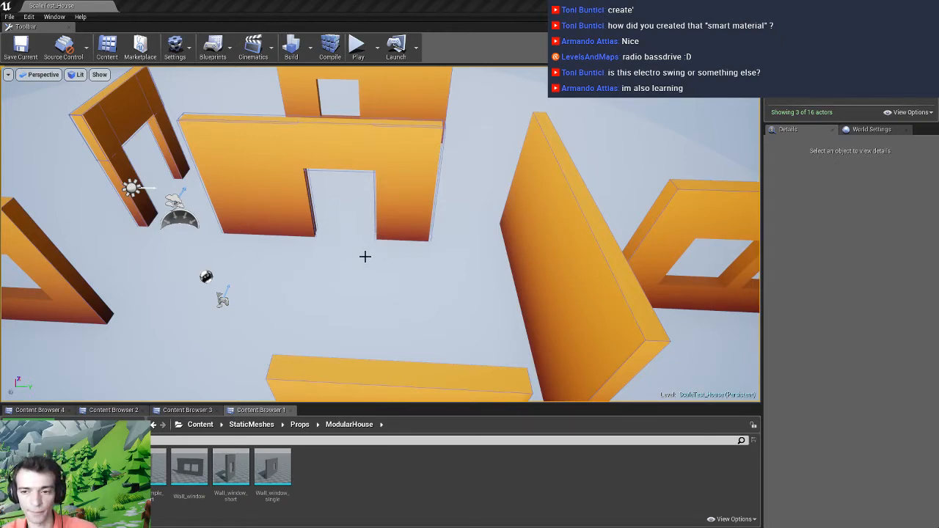
Rotate the Wall_window_single wall behind the doorway wall to 90° about Z
mouse_move(364, 257)
right_mouse_down()
mouse_move(365, 223)
mouse_move(392, 254)
mouse_move(378, 246)
right_mouse_up()
key("d")
key("w")
key("a")
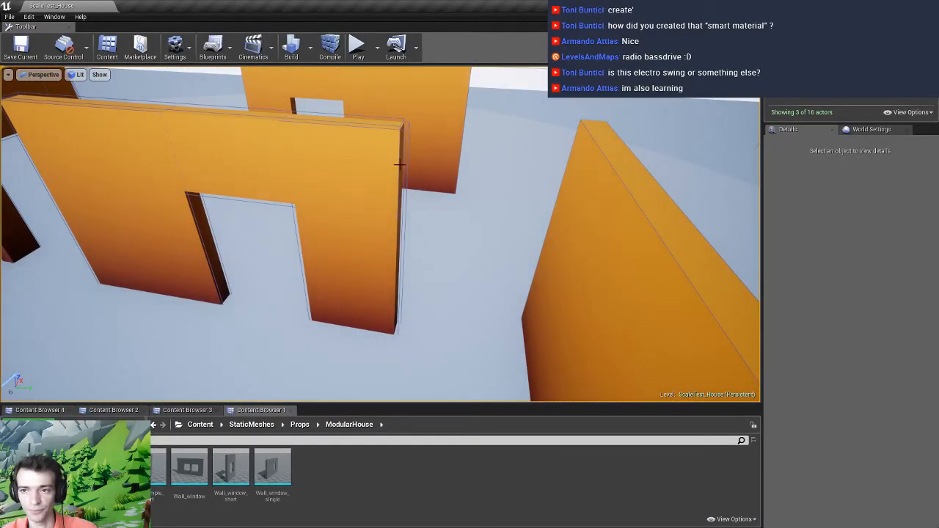
right_click_drag(377, 334, 375, 303)
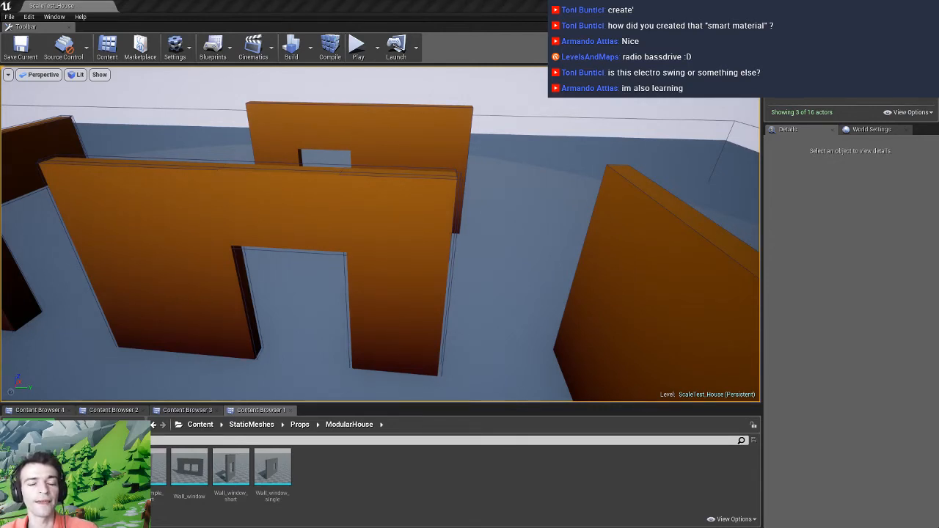
right_click_drag(252, 201, 250, 200)
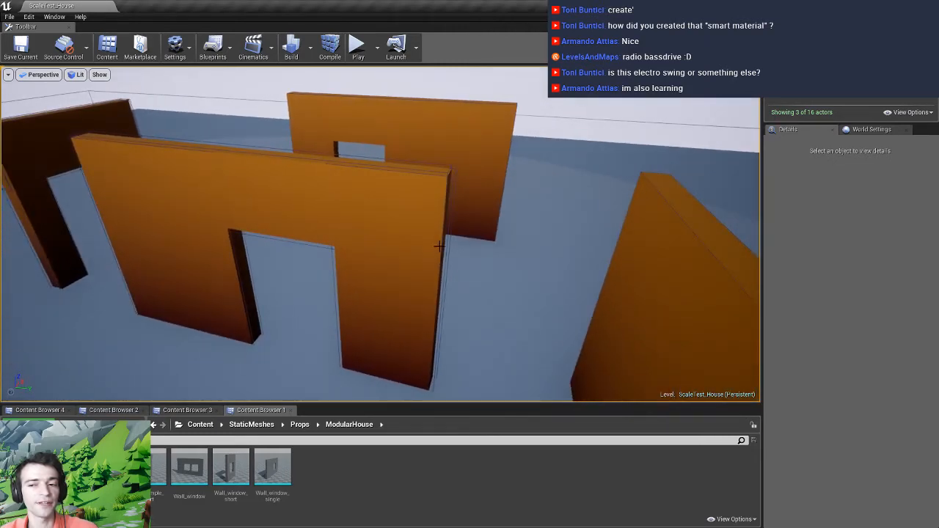
right_click_drag(441, 246, 440, 246)
left_click(556, 200)
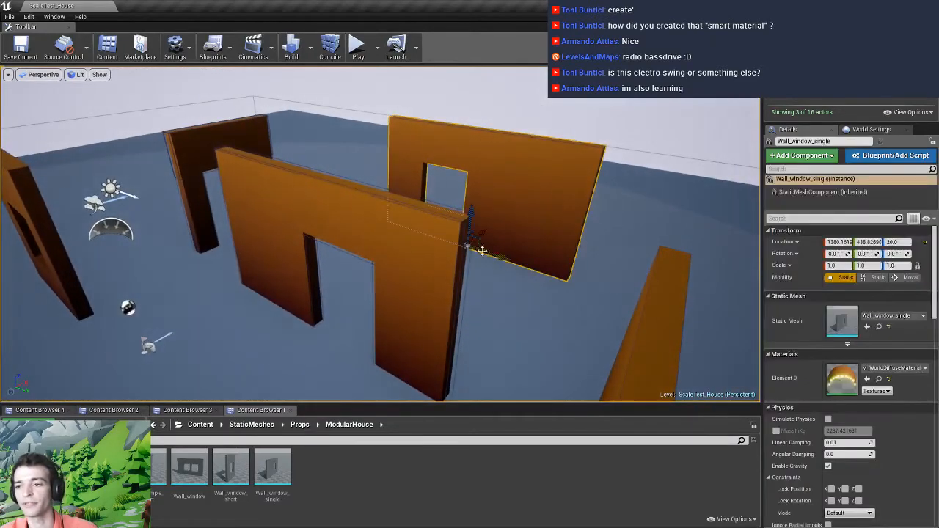
right_click_drag(555, 201, 556, 201)
key("e")
left_click_drag(455, 243, 416, 262)
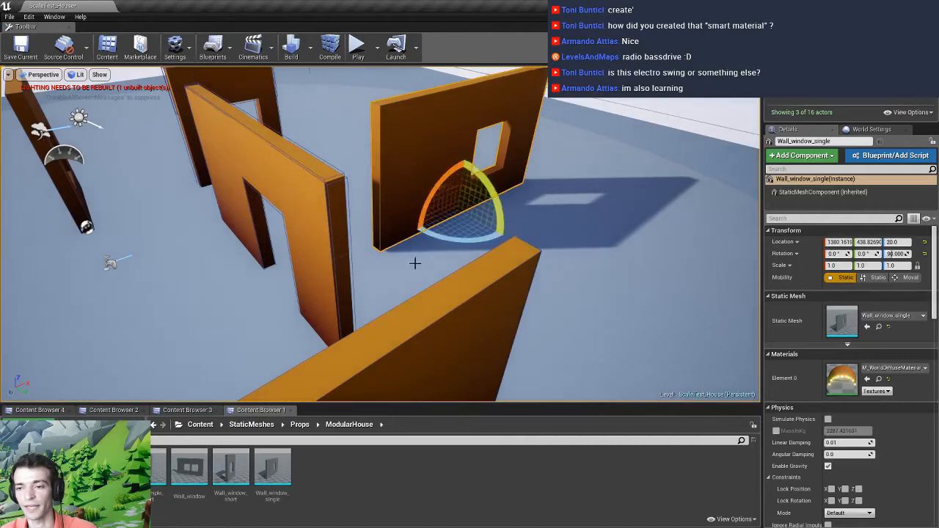
Move the rotated window wall against the end of the Wall_door wall to form a corner, at about X 1004.67 and Y 840.69
right_click_drag(416, 262, 416, 262)
key("w")
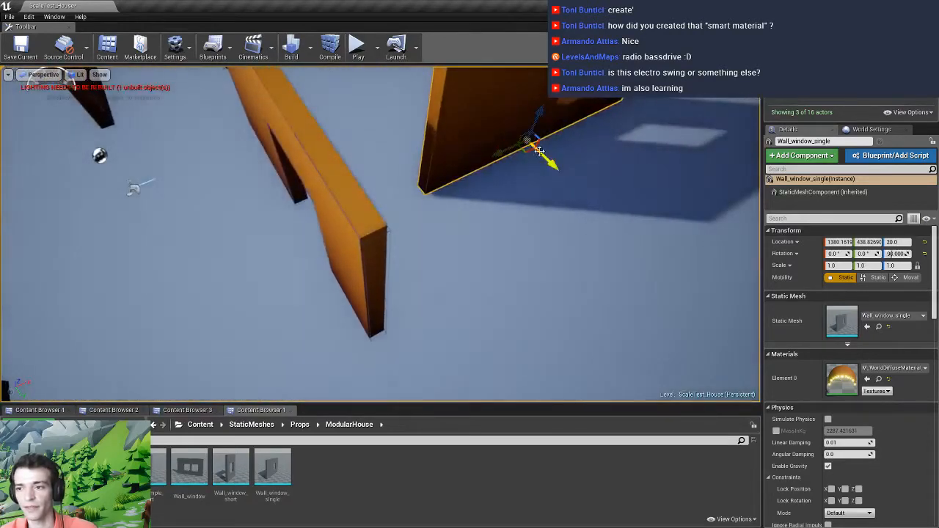
left_click_drag(525, 150, 518, 274)
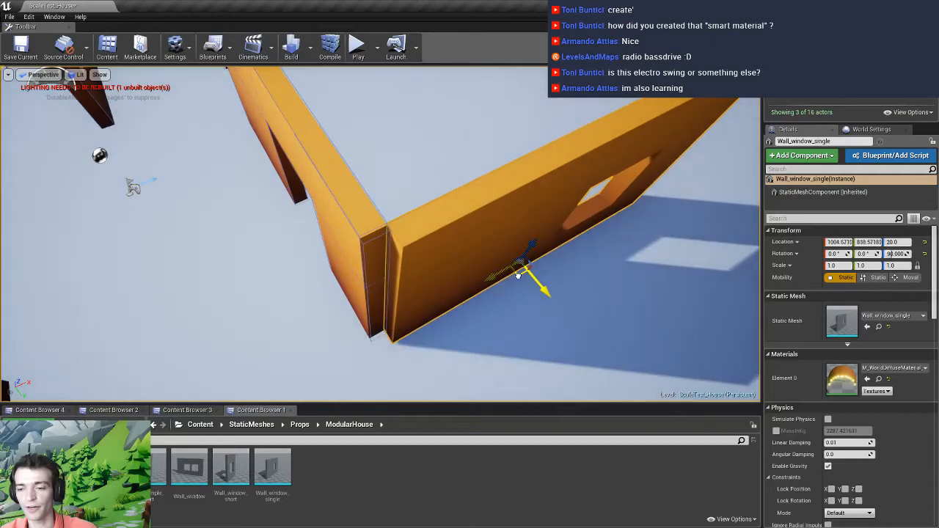
right_click_drag(518, 274, 518, 274)
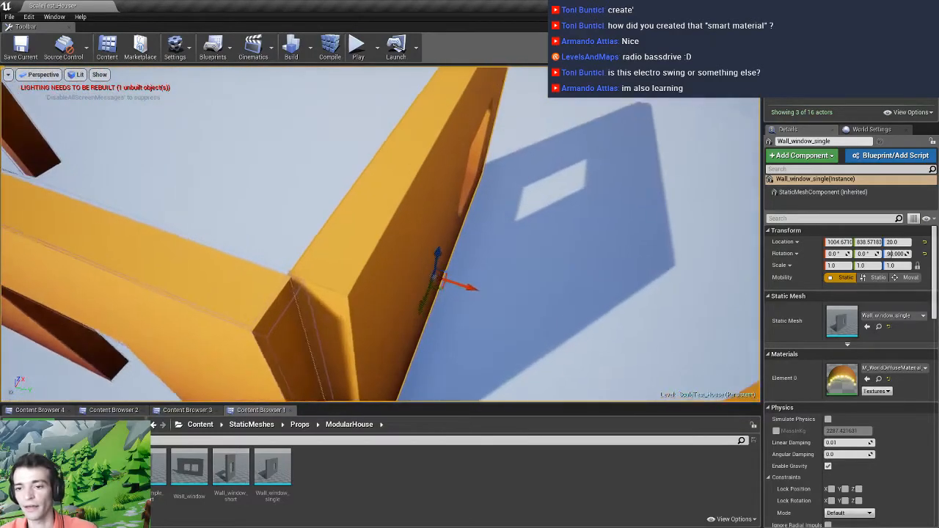
right_click_drag(419, 292, 419, 292)
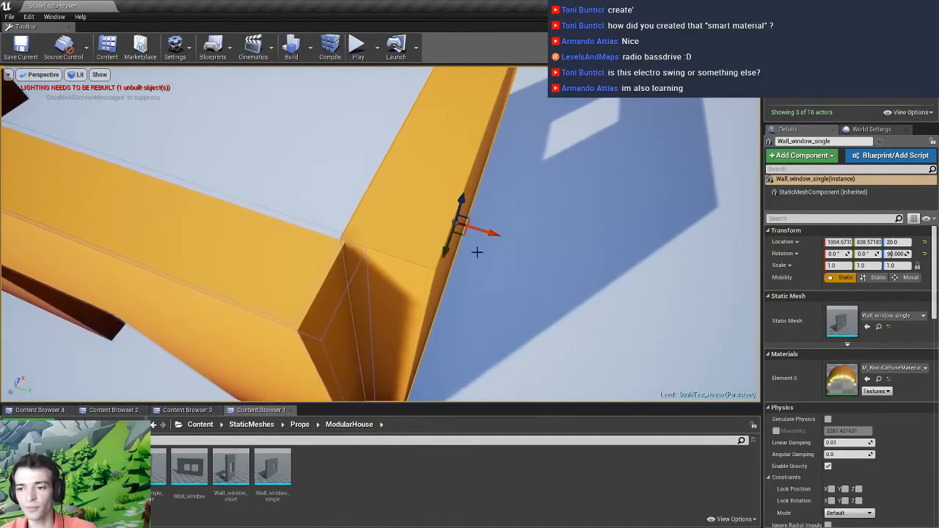
left_click_drag(491, 234, 493, 236)
right_click_drag(359, 269, 345, 246)
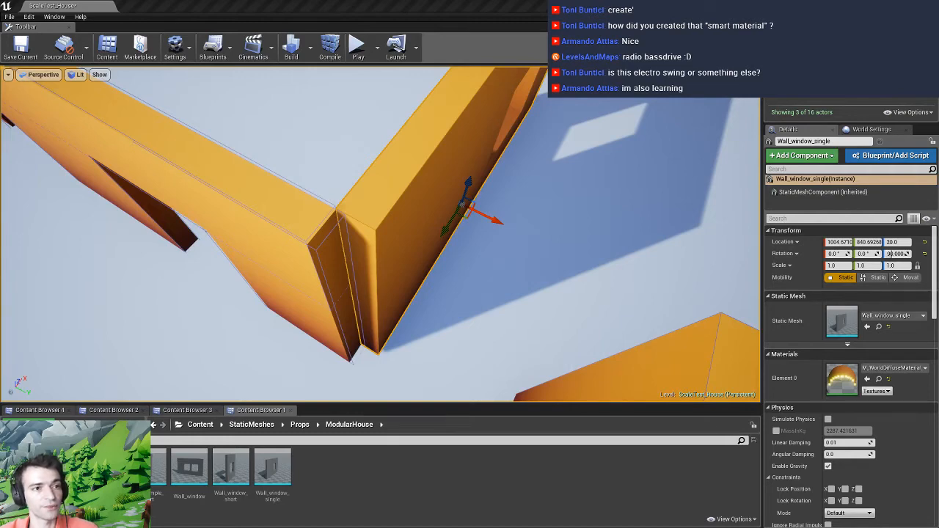
Locate the Wall_door wall's mesh in the content browser and check which asset actions are offered for it
left_click(294, 229)
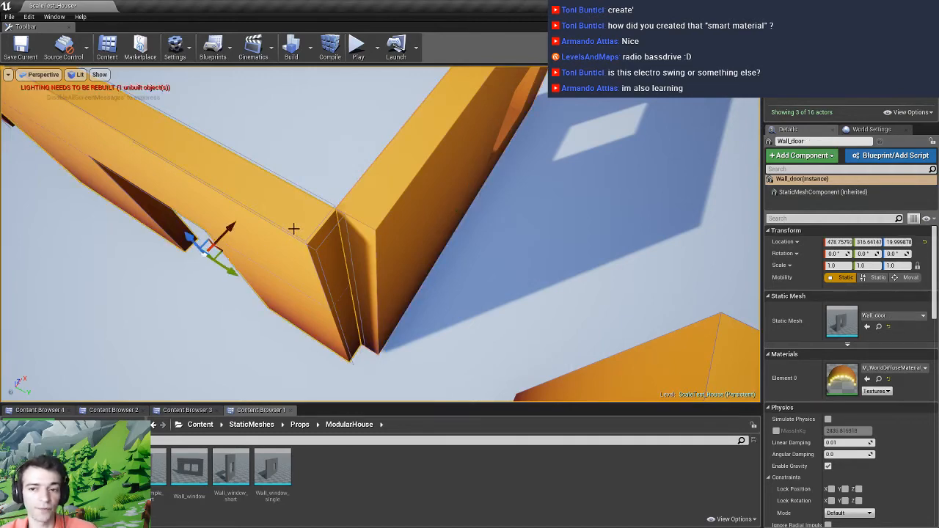
mouse_move(291, 270)
right_mouse_down()
mouse_move(285, 251)
mouse_move(264, 239)
mouse_move(289, 254)
right_mouse_up()
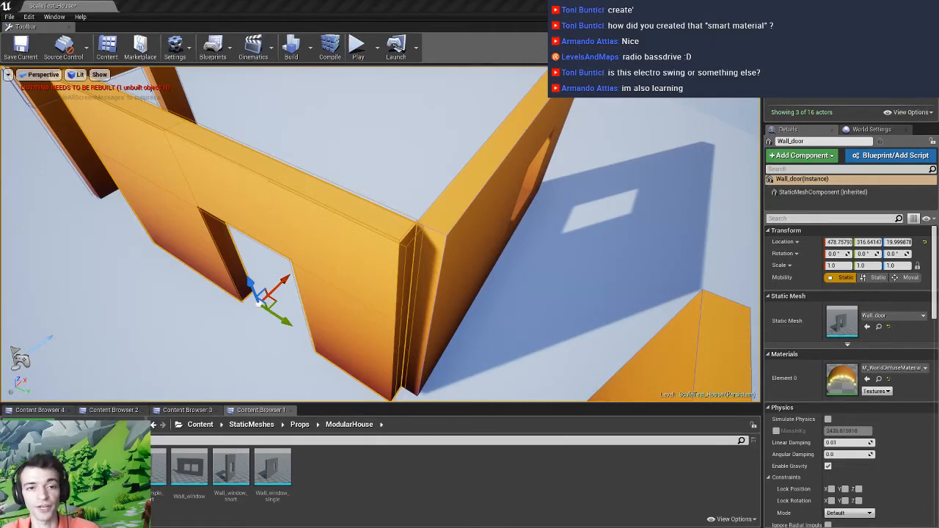
right_click_drag(345, 306, 346, 306)
right_click(345, 261)
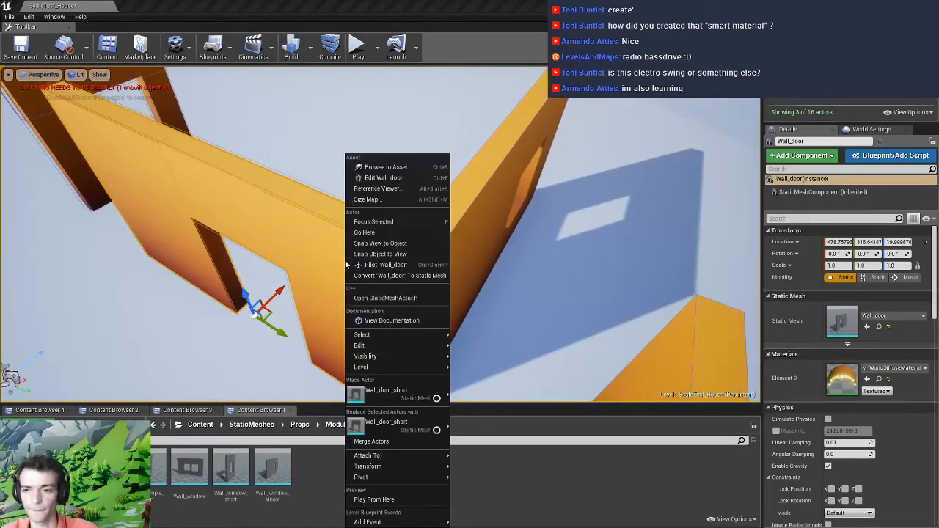
left_click(374, 167)
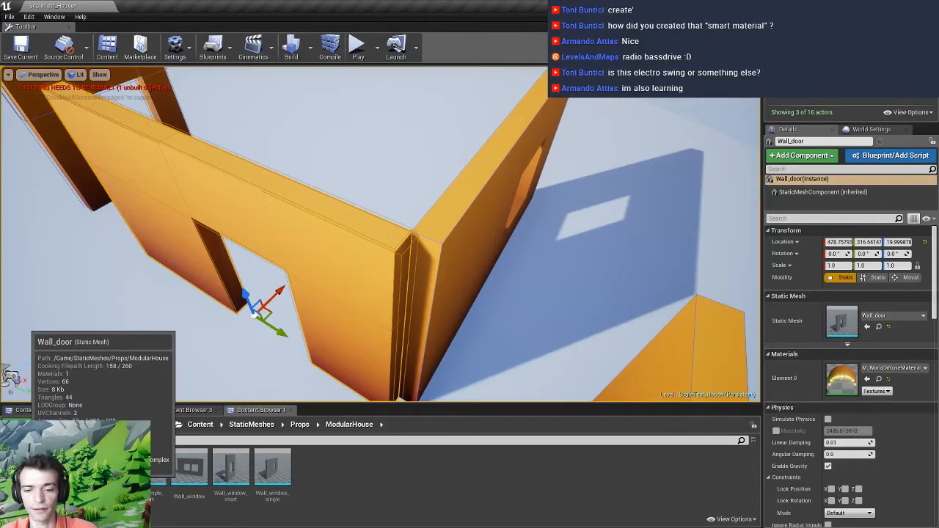
right_click(25, 478)
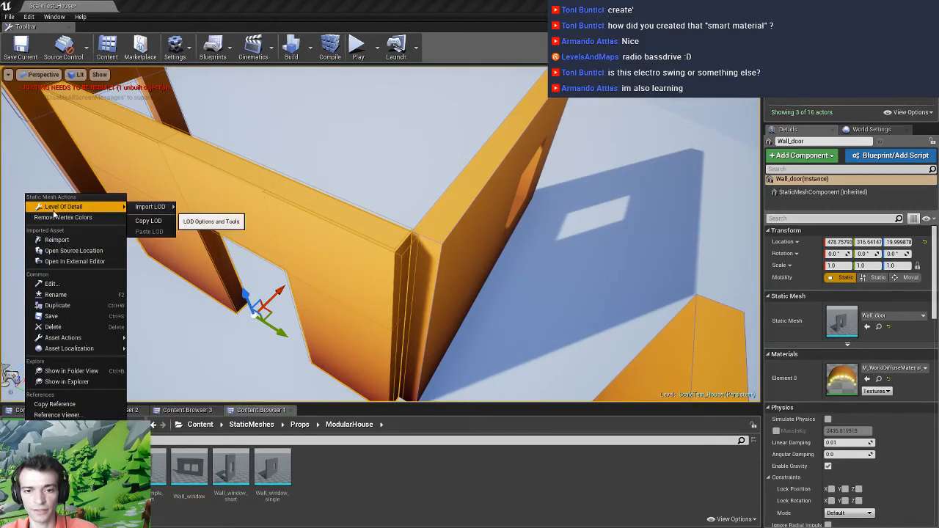
mouse_move(65, 351)
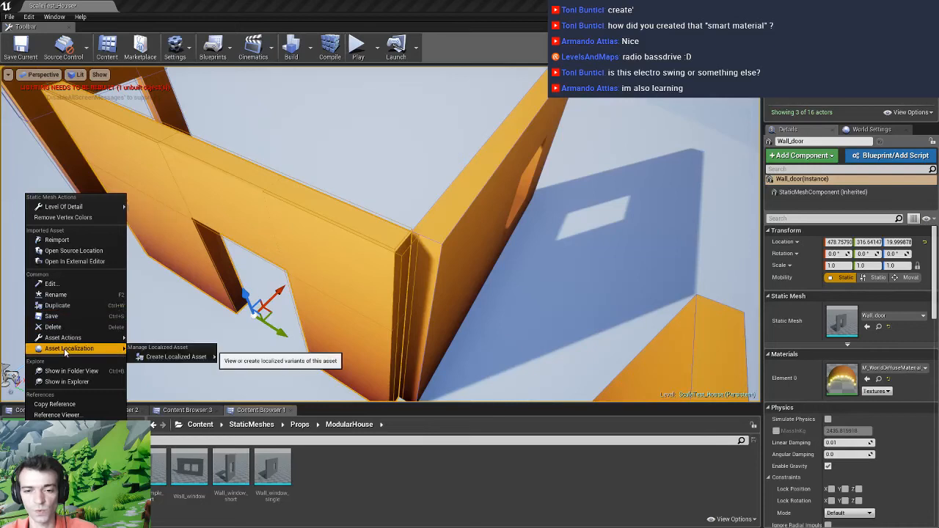
left_click(342, 473)
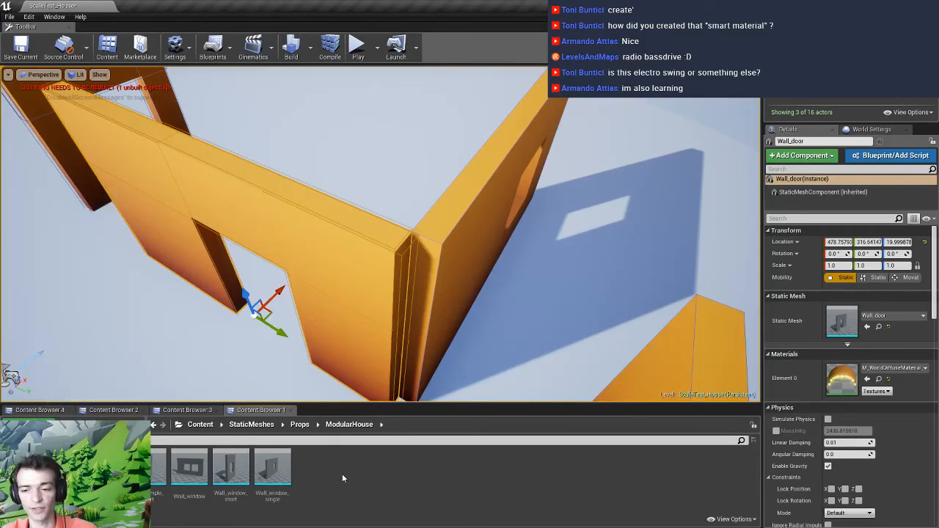
Create a folder named ModularHouse_BPs inside the Props folder
left_click(300, 426)
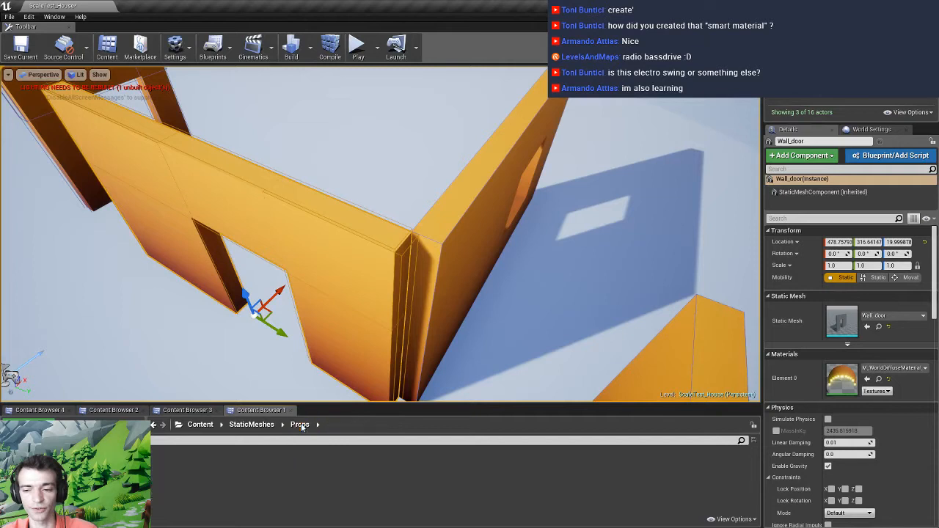
right_click(173, 482)
left_click(220, 196)
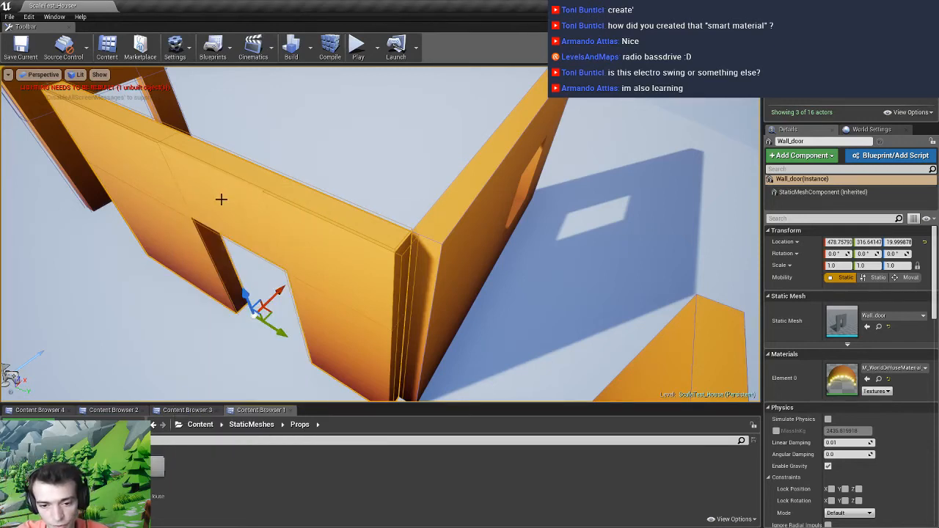
key("Return")
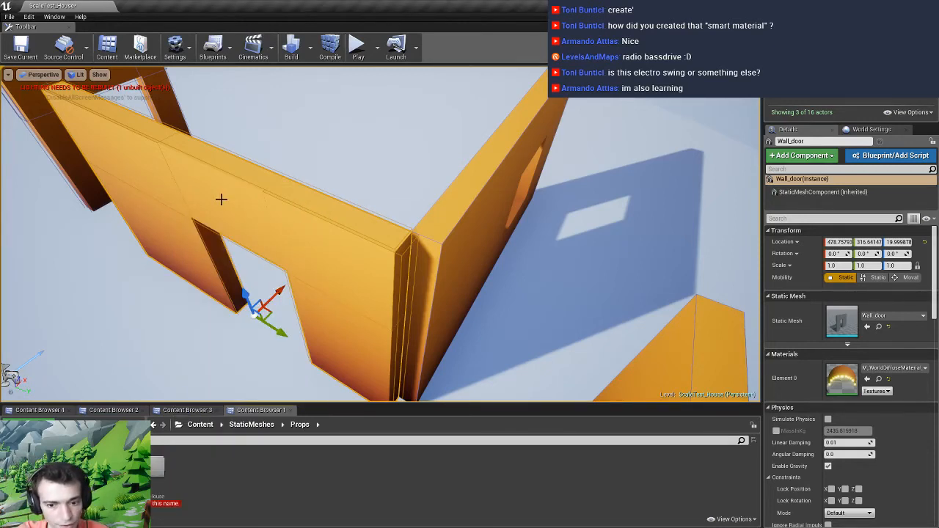
key("BackSpace")
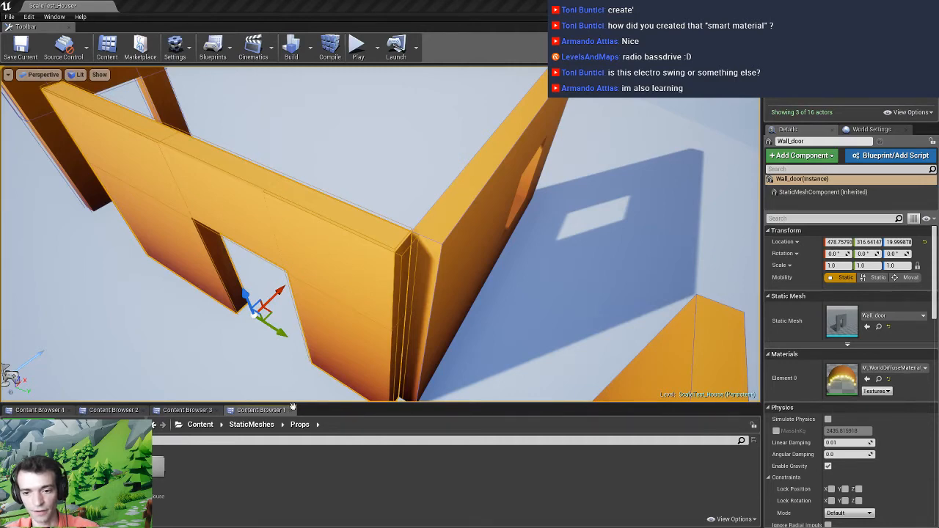
Dock Content Browser 1 as a separate pane beside the other content browsers and widen it
left_click_drag(259, 410, 726, 454)
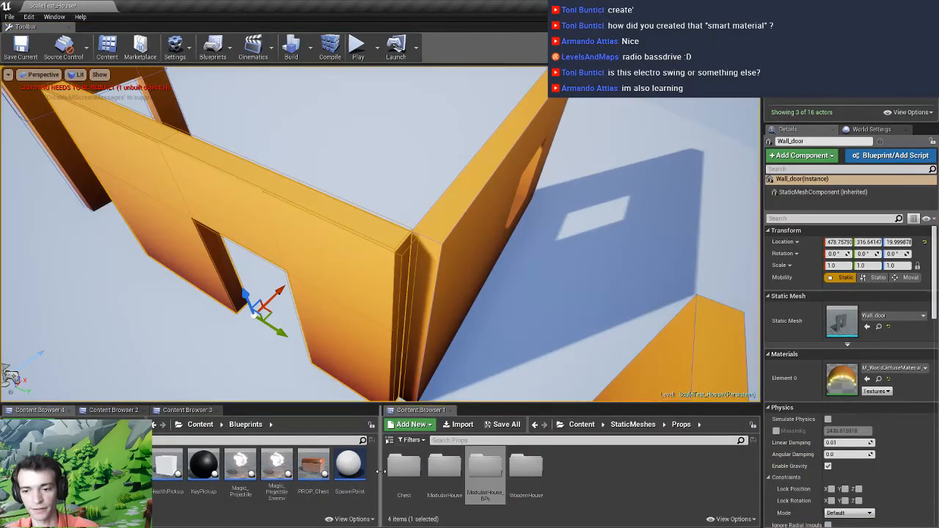
left_click_drag(380, 483, 234, 483)
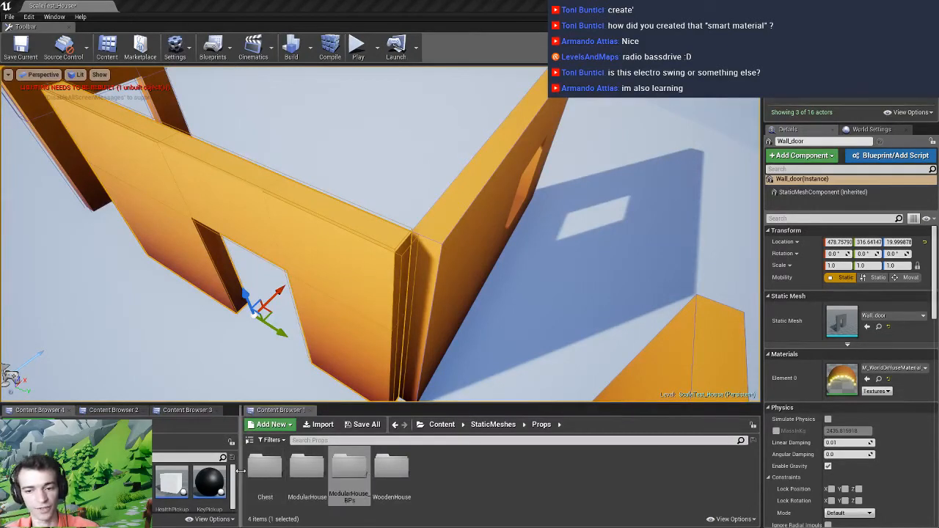
Create an Actor-based blueprint named Wall_door inside the ModularHouse_BPs folder
left_click_drag(244, 470, 157, 477)
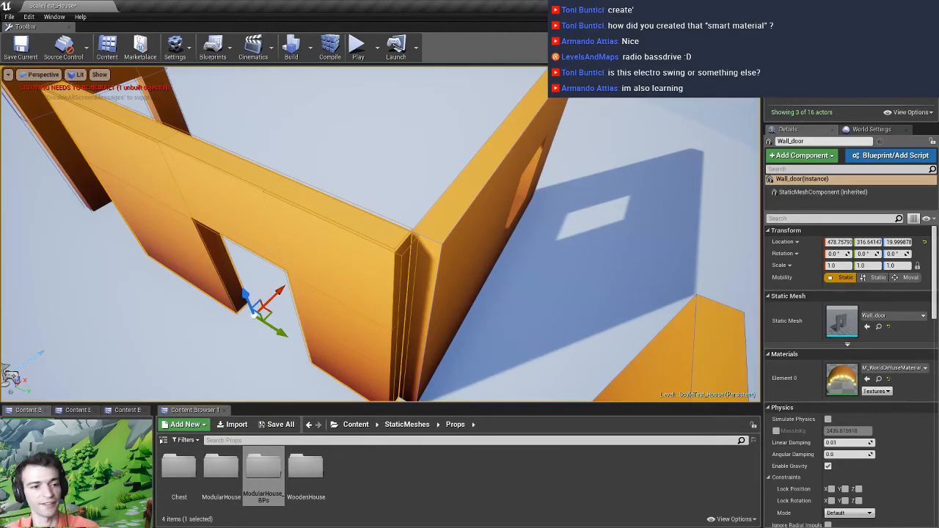
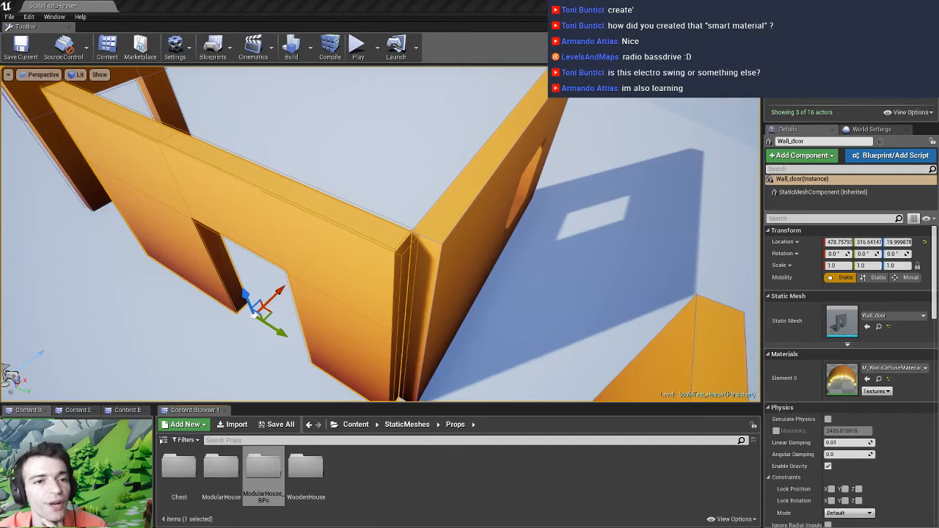
double_click(264, 469)
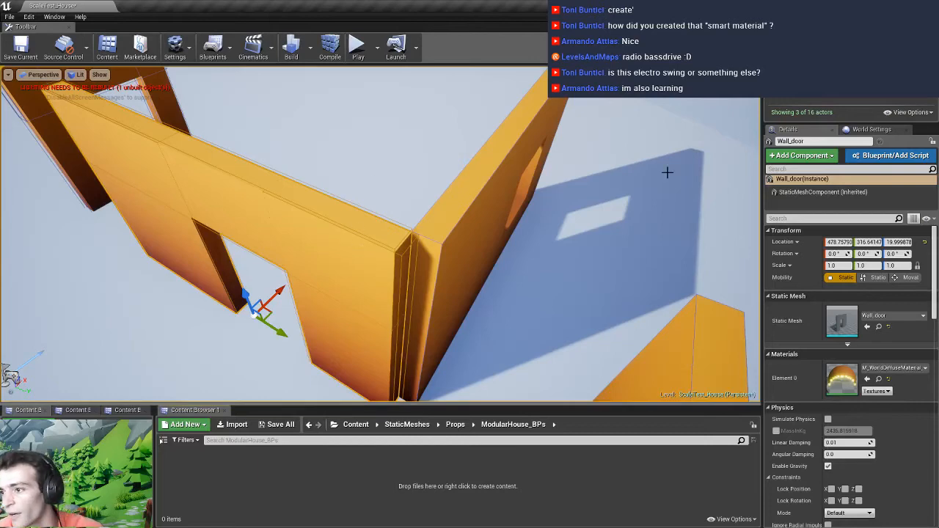
left_click(790, 141)
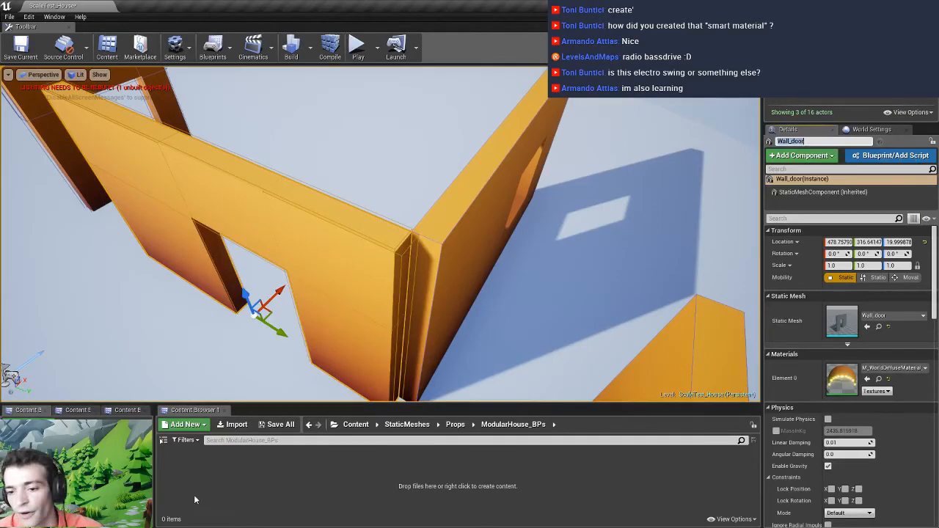
right_click(206, 474)
left_click(269, 277)
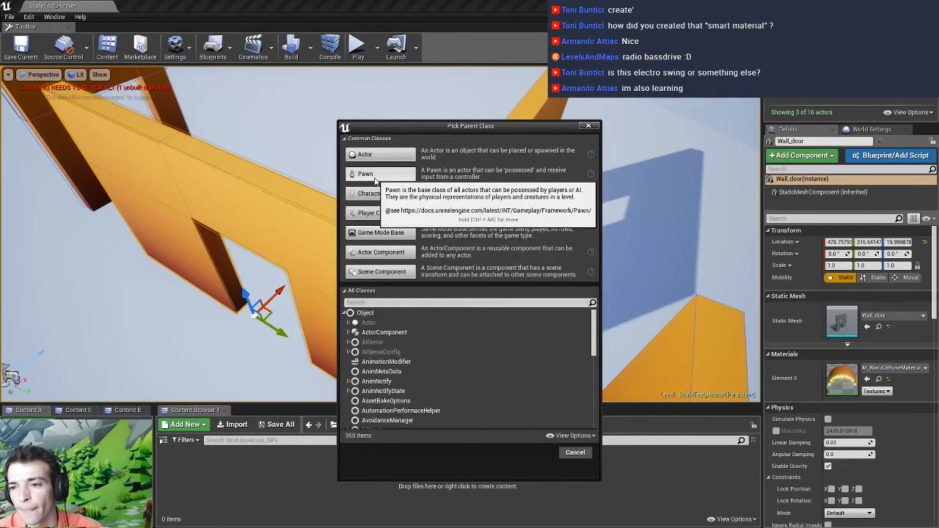
left_click(370, 155)
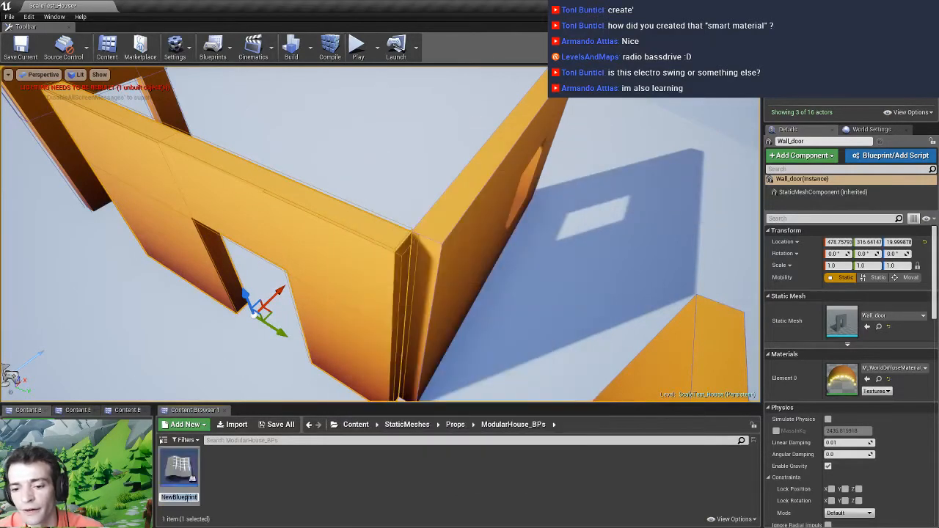
type("Wa")
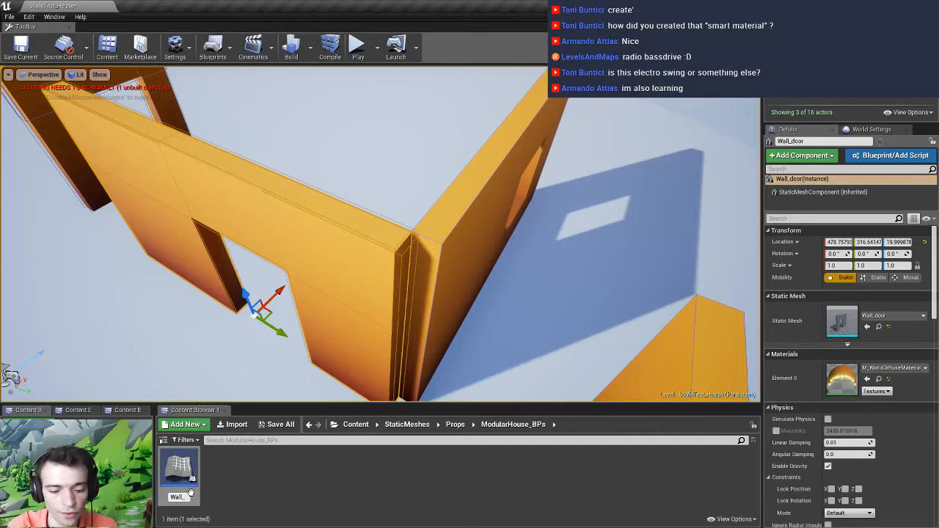
type("ll_")
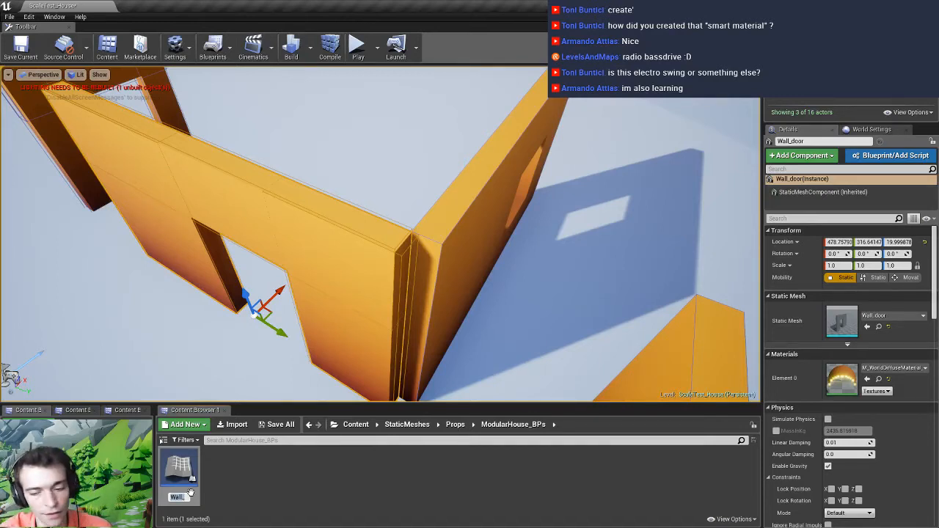
type("door")
key("Return")
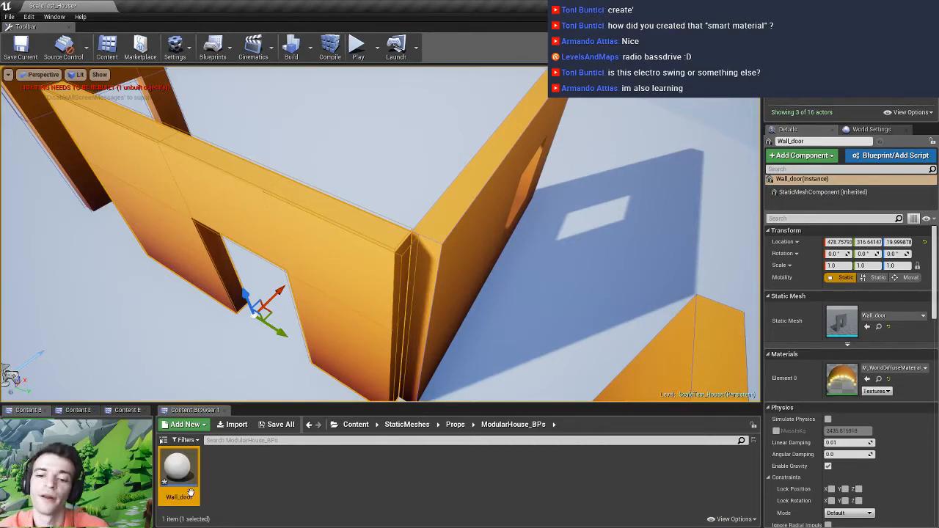
Open the Wall_door blueprint and add a Static Mesh component named Wall_door
double_click(189, 491)
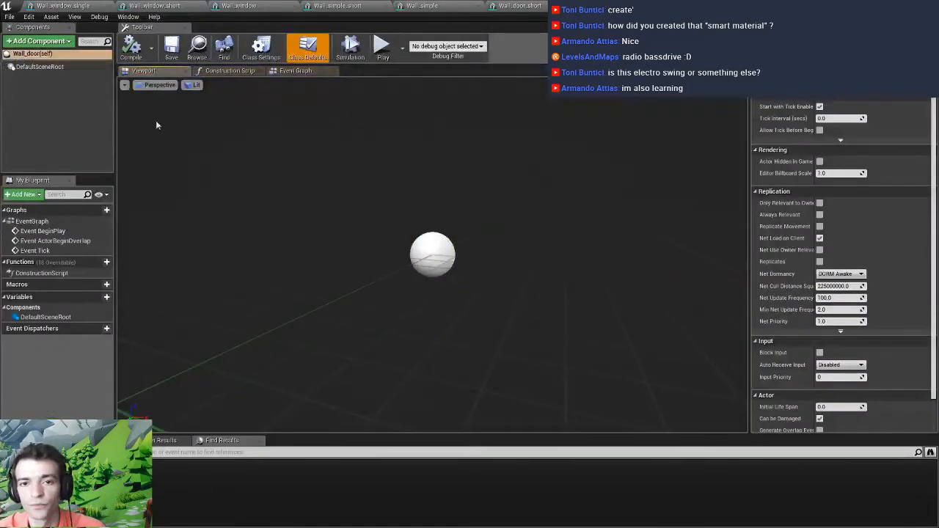
left_click(33, 42)
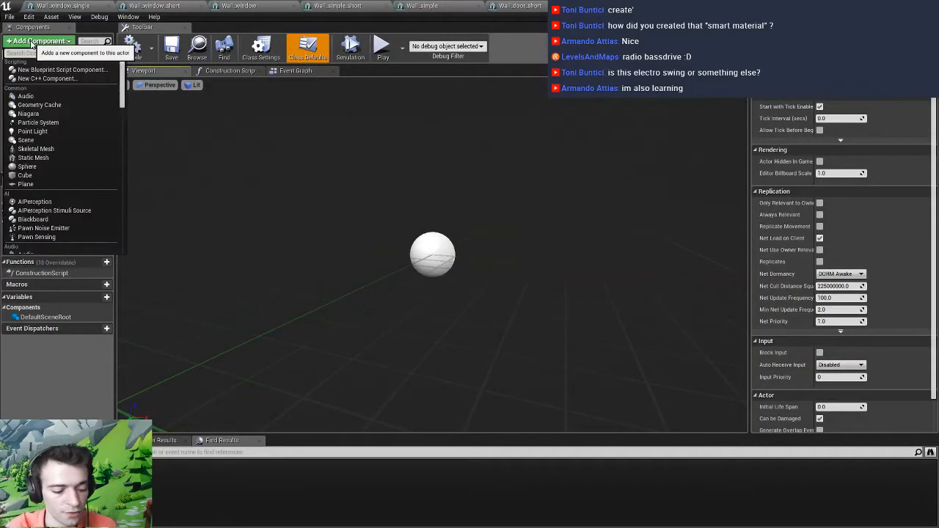
type("static")
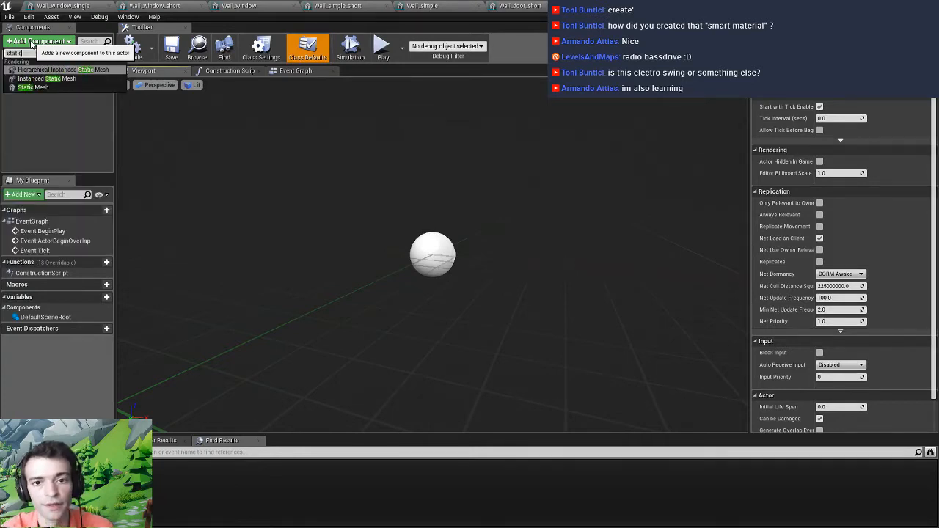
left_click(30, 87)
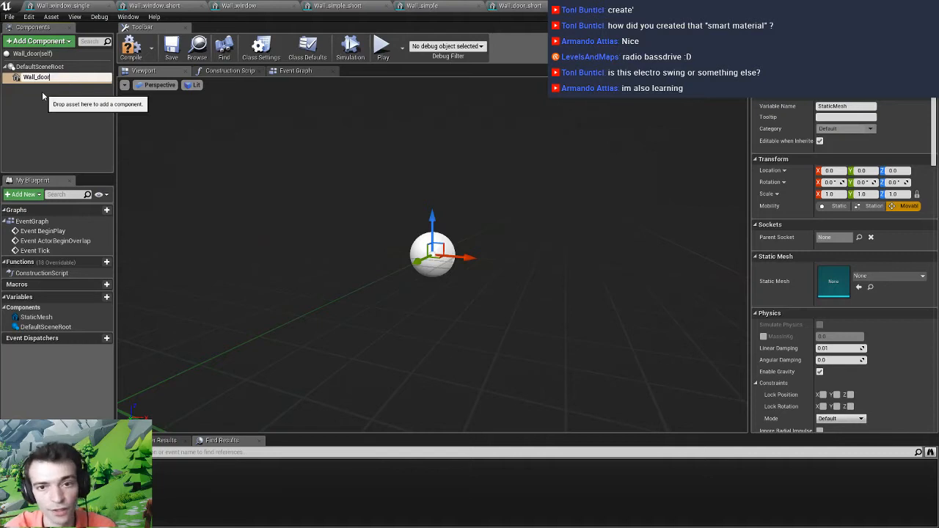
key("Return")
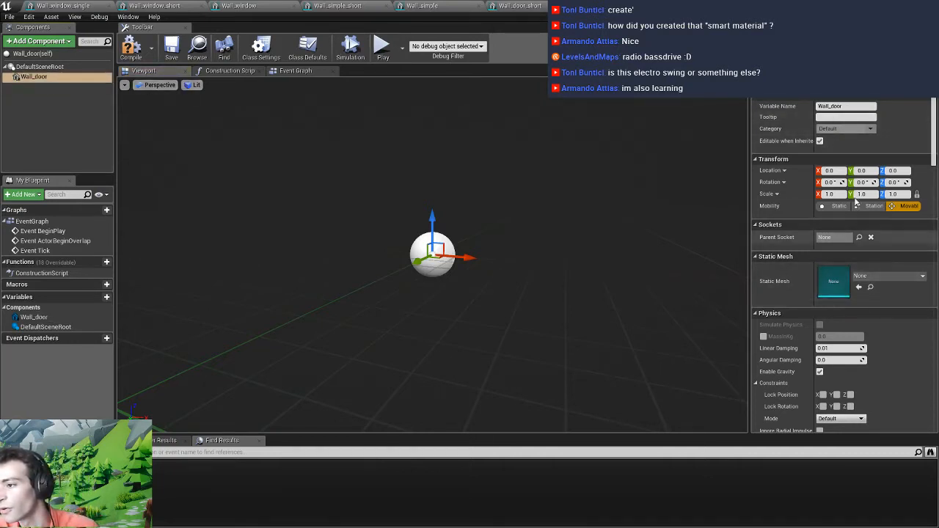
Assign the Wall_door static mesh to the blueprint's Wall_door component
left_click(871, 276)
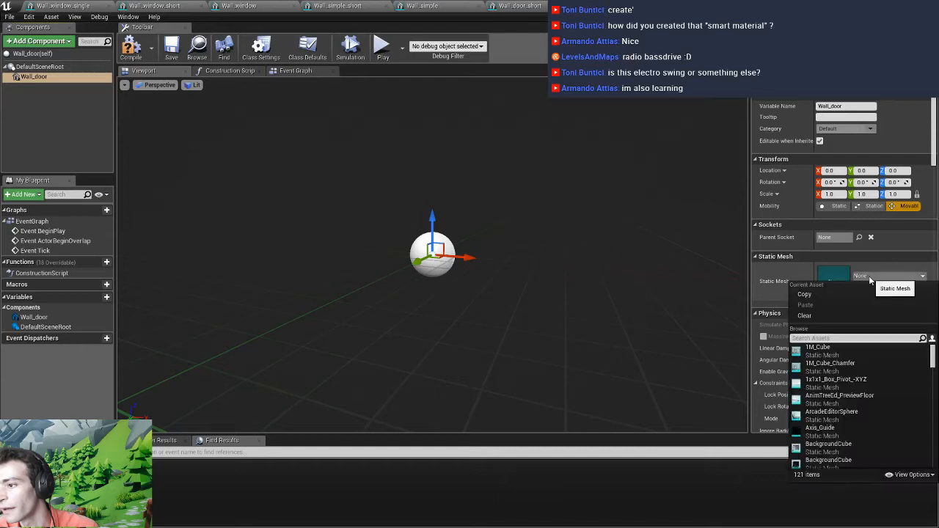
type("wall_do")
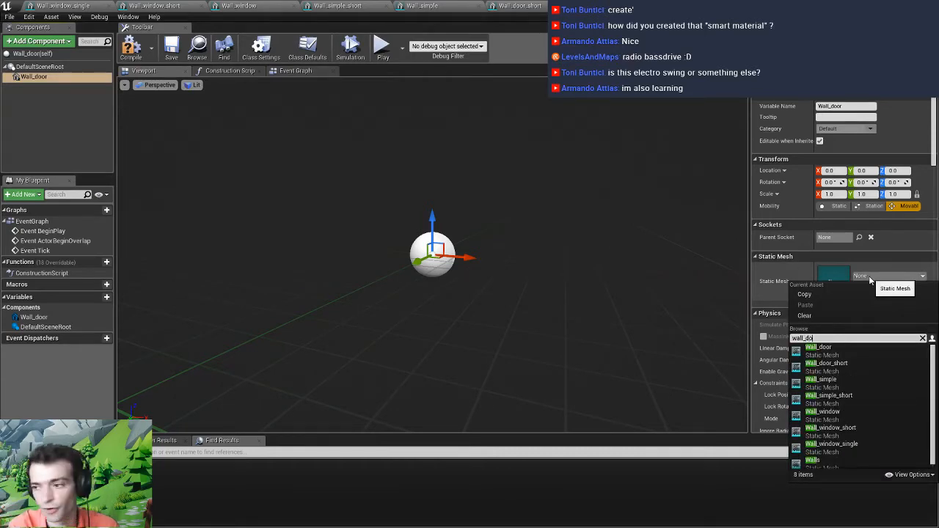
type("or")
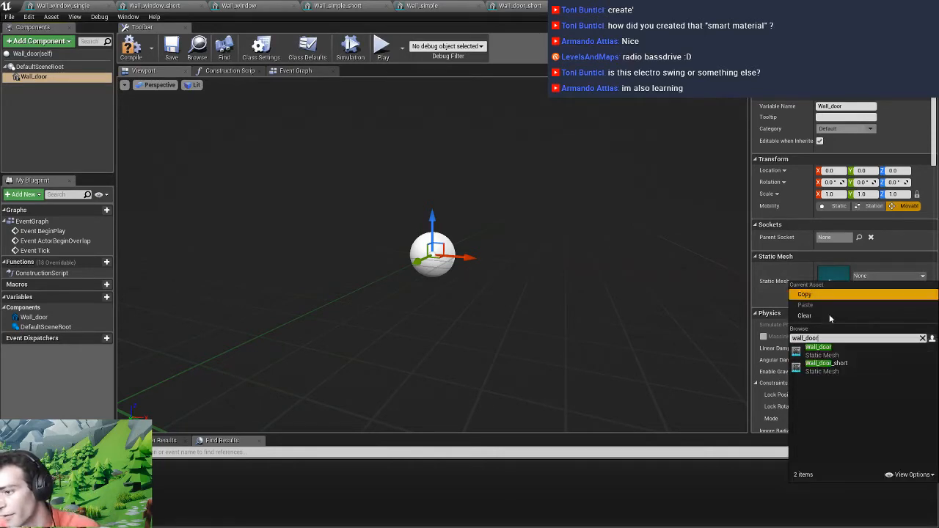
left_click(844, 349)
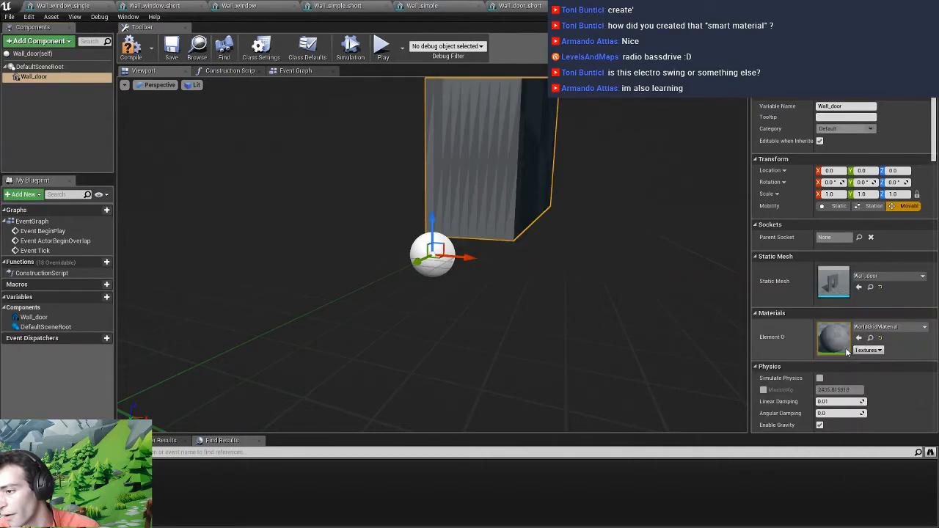
right_click_drag(371, 293, 213, 293)
key("d")
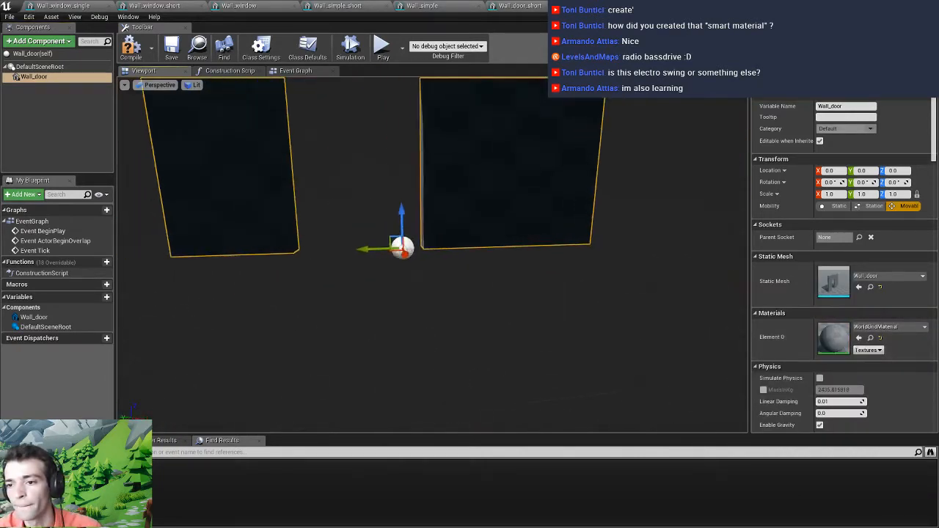
key("s")
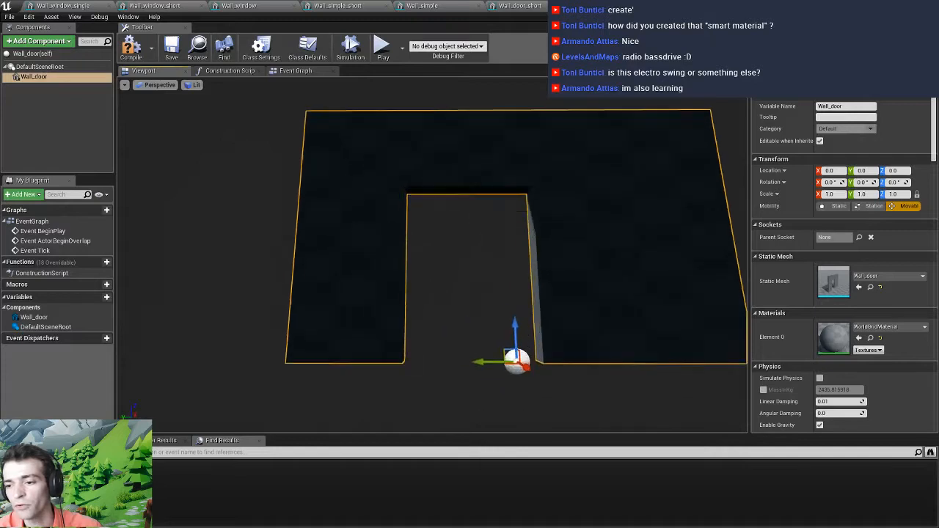
key("w")
right_click_drag(371, 292, 433, 337)
key("s")
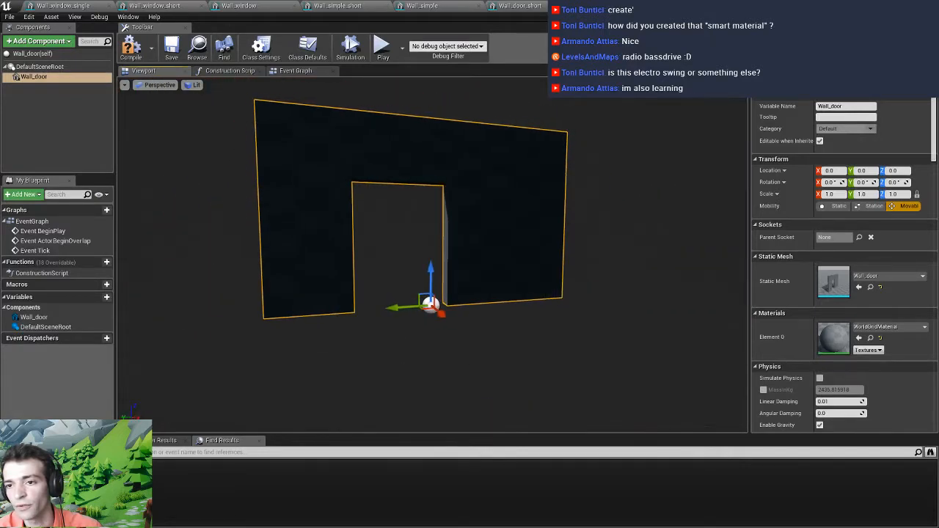
Add a Static Mesh component named Pillar01 under the Wall_door component
left_click(40, 41)
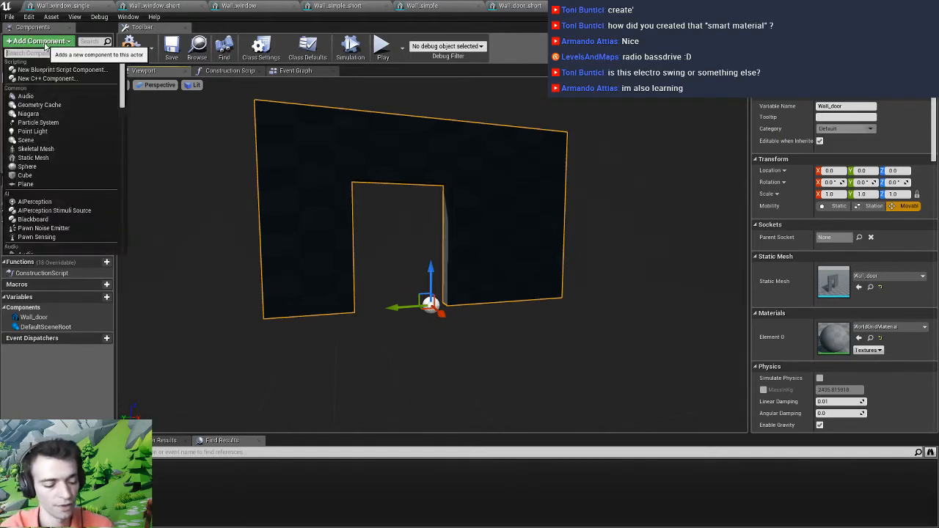
type("box")
key("BackSpace")
key("BackSpace")
key("BackSpace")
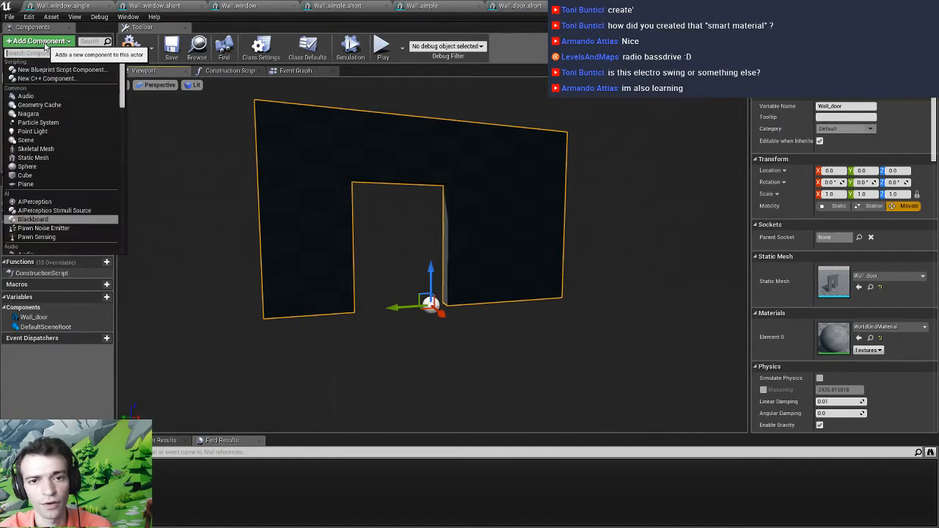
type("stat")
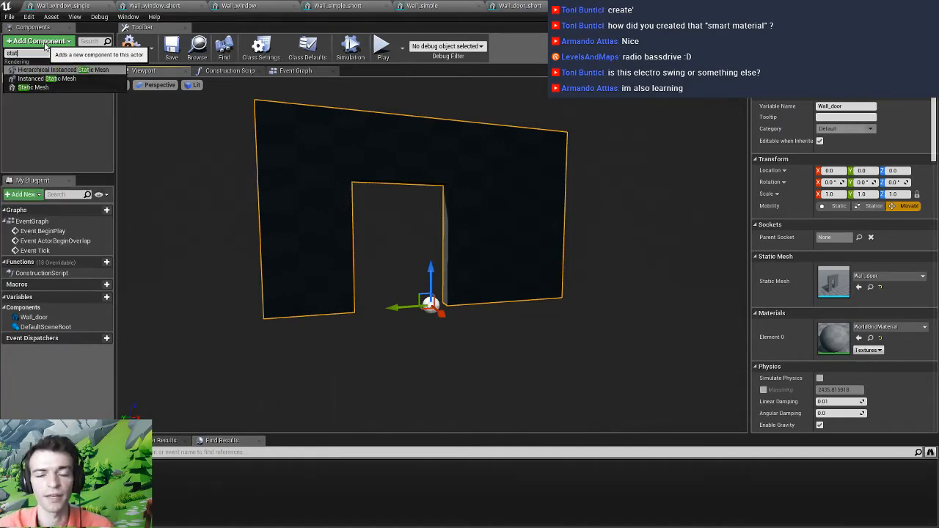
left_click(37, 87)
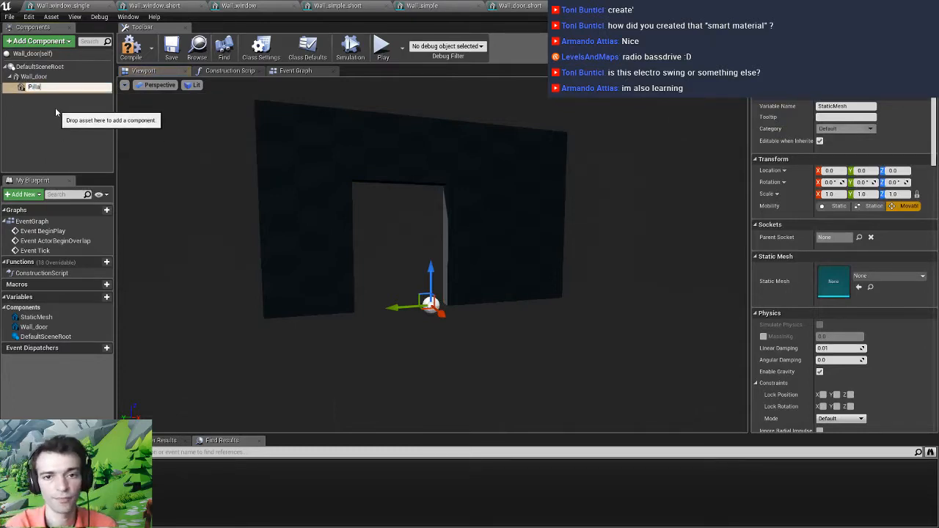
type("Pillar01")
key("Return")
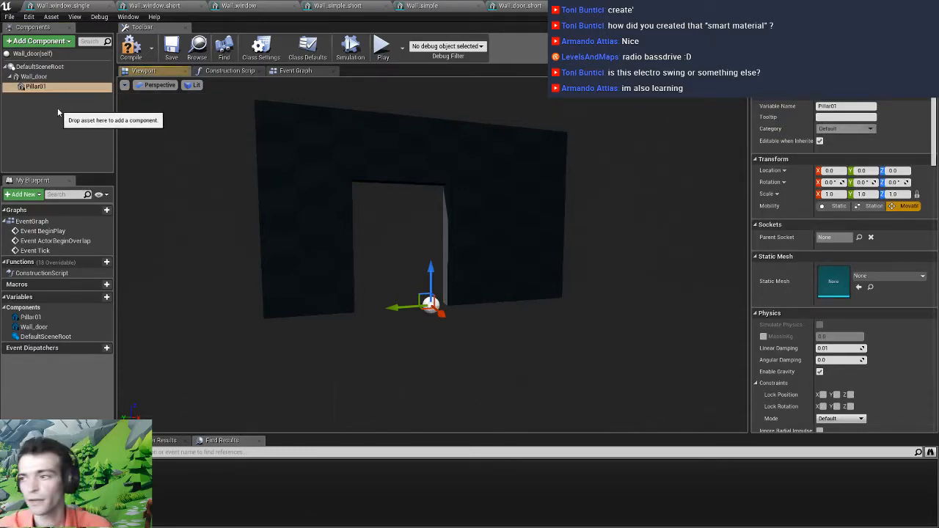
Try the 1x1x1_Box_Pivot_-XYZ mesh as the static mesh of Pillar01
left_click(873, 277)
type("box")
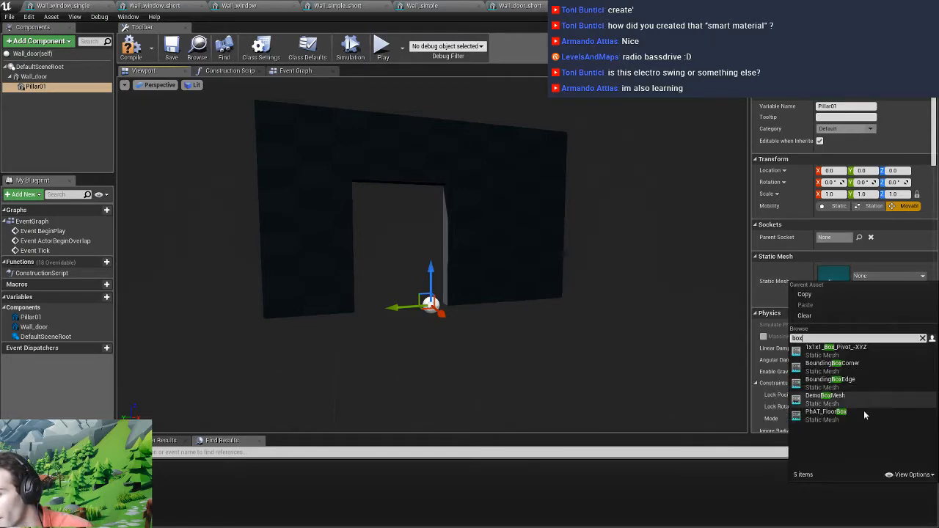
left_click(873, 352)
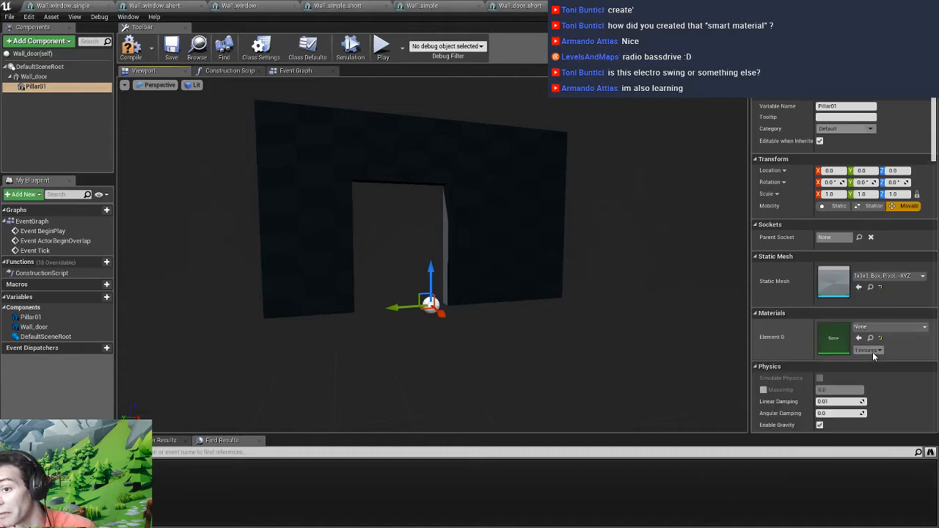
Raise the Pillar01 component in the doorway to about 160.8 on the Z axis
key("w")
right_click_drag(433, 255, 484, 263)
key("s")
key("w")
left_click_drag(371, 324, 359, 245)
right_click_drag(389, 247, 449, 261)
key("w")
key("s")
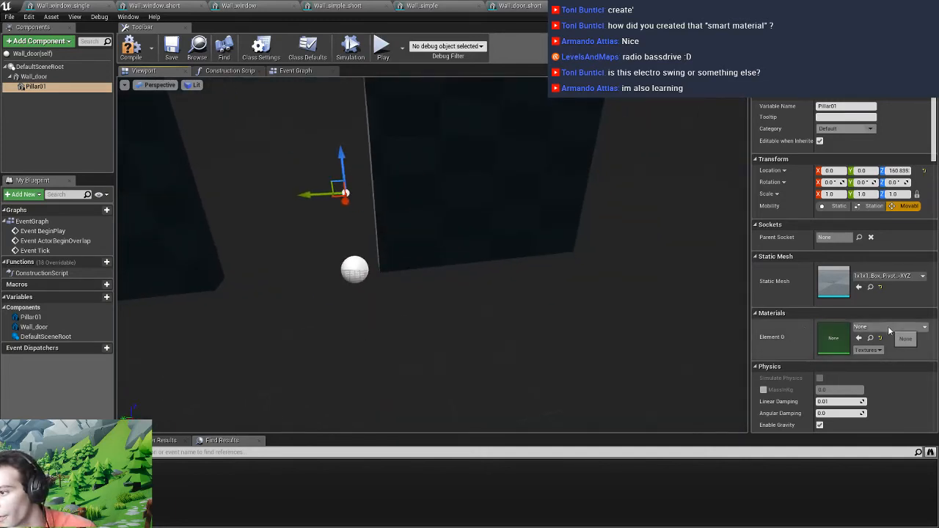
Clear Pillar01's box mesh and assign the Cube static mesh in its place
left_click(872, 277)
type("box")
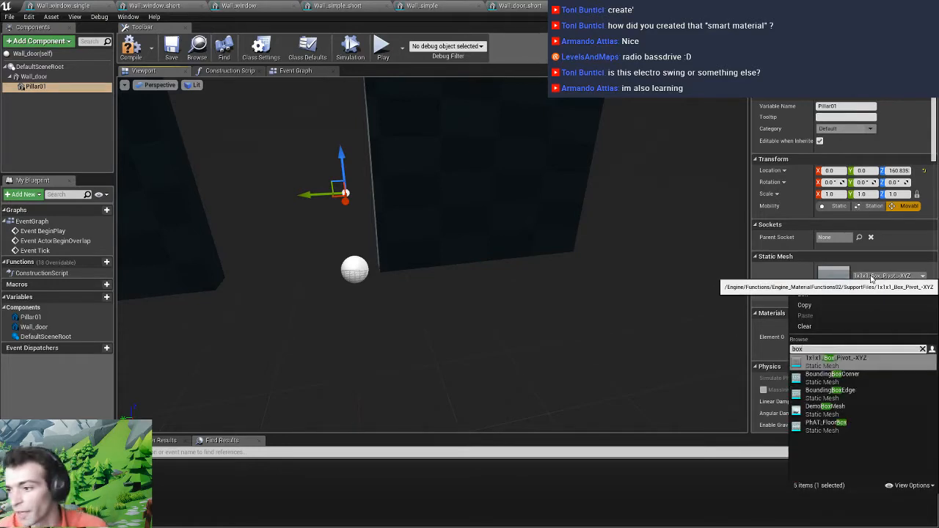
key("BackSpace")
key("BackSpace")
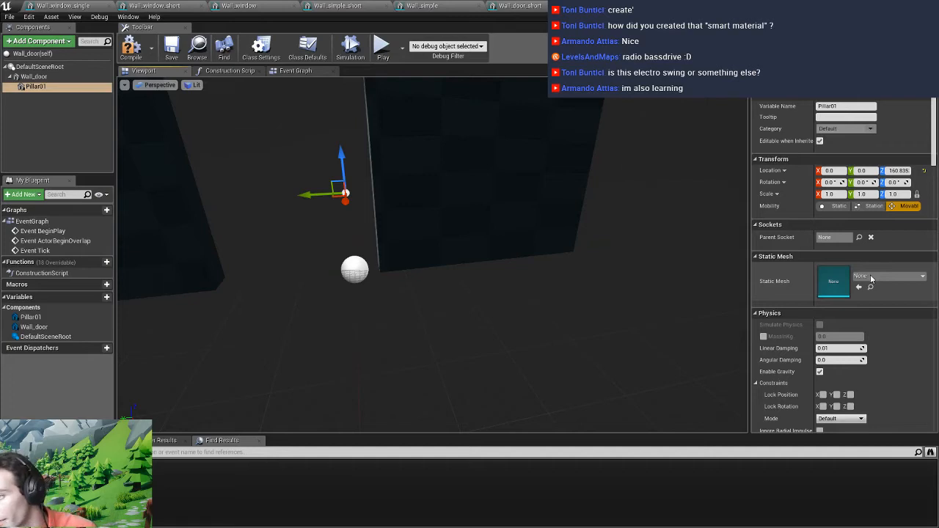
left_click(870, 277)
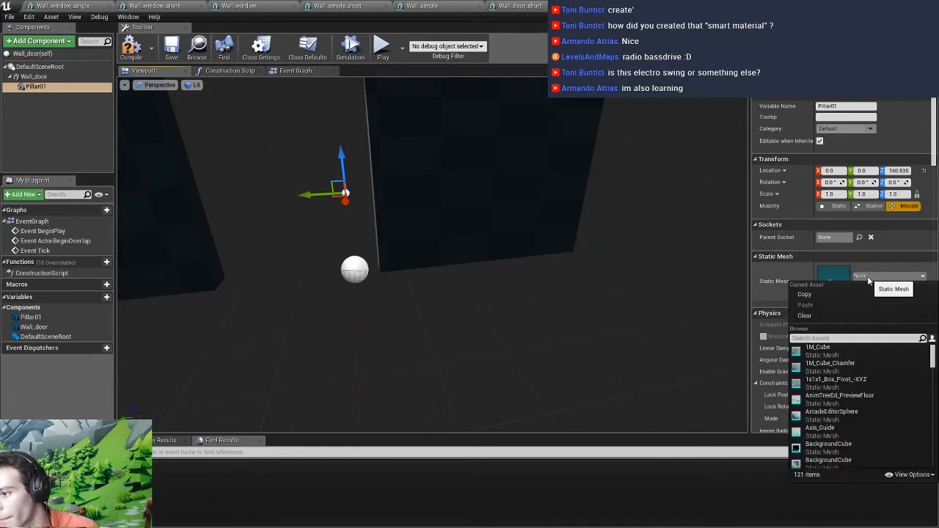
type("cube")
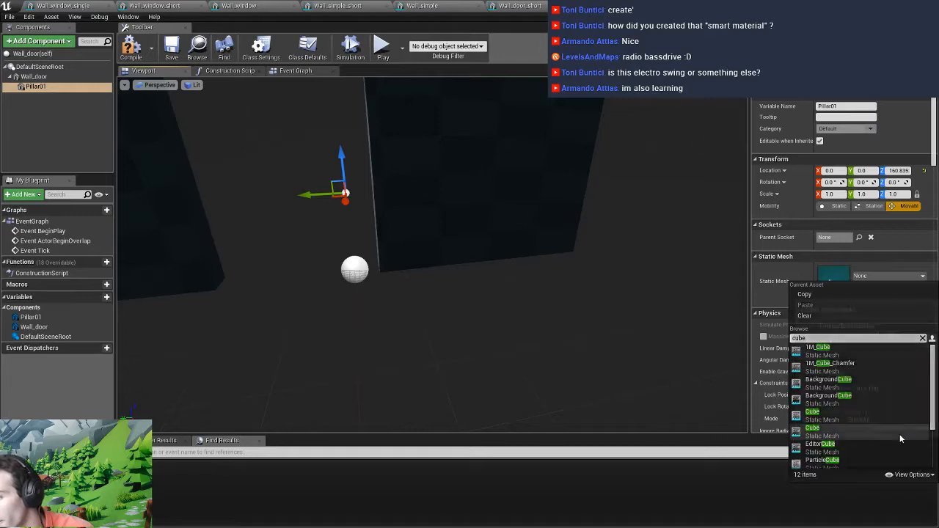
left_click(828, 415)
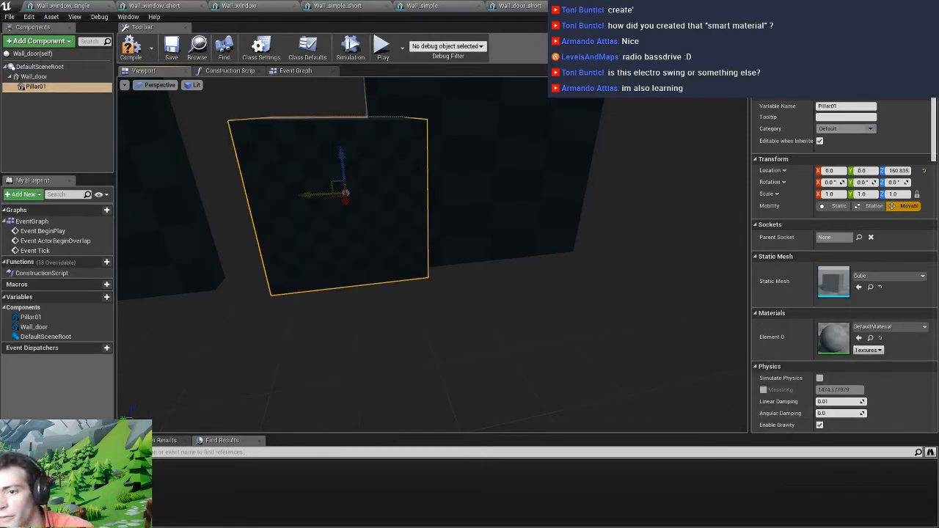
right_click_drag(433, 279, 387, 218)
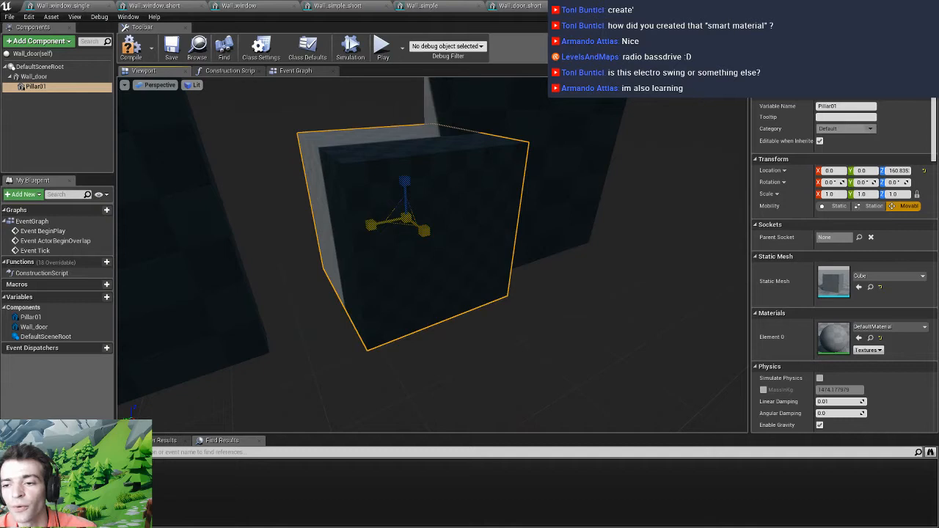
Scale Pillar01 to about 0.24 on X and Y and move it to the wall's outer end, about -520 on Y and 109 on Z
left_click_drag(398, 227, 373, 248)
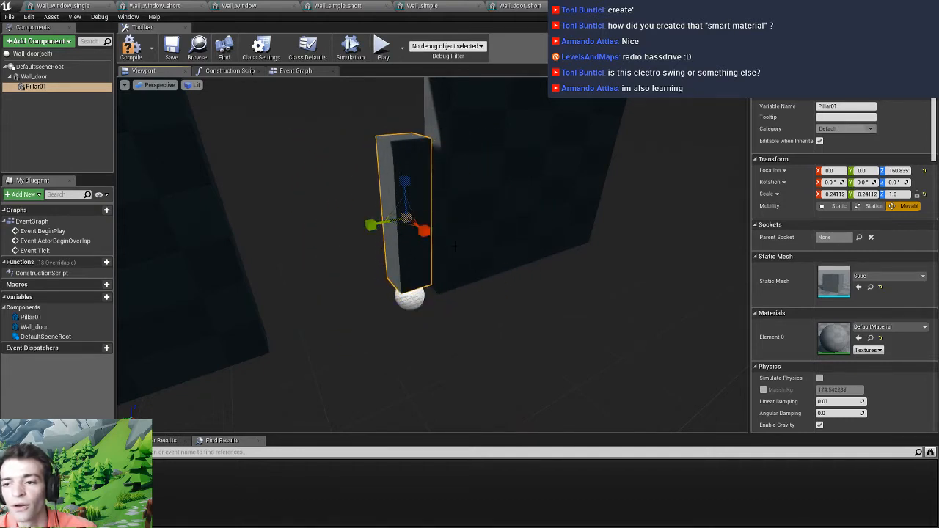
right_click_drag(389, 242, 348, 242)
key("w")
left_click_drag(394, 231, 535, 271)
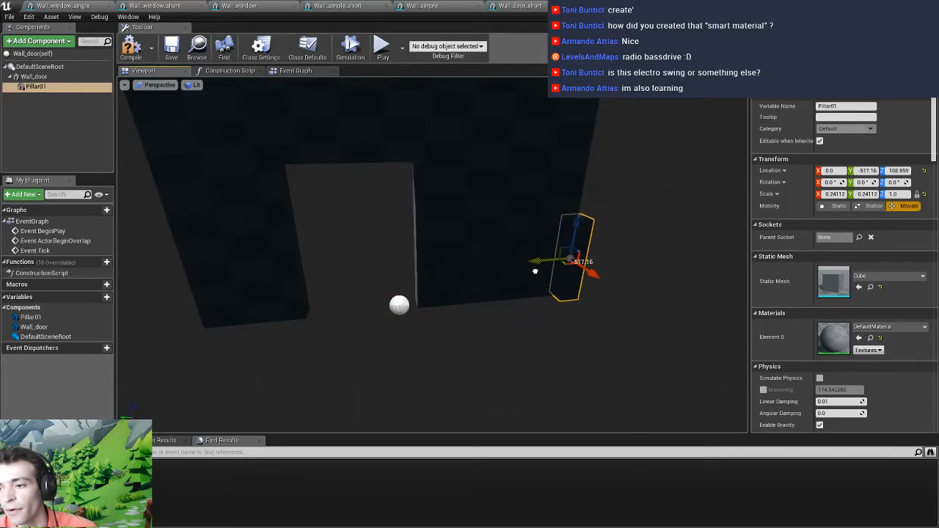
right_click_drag(535, 271, 559, 279)
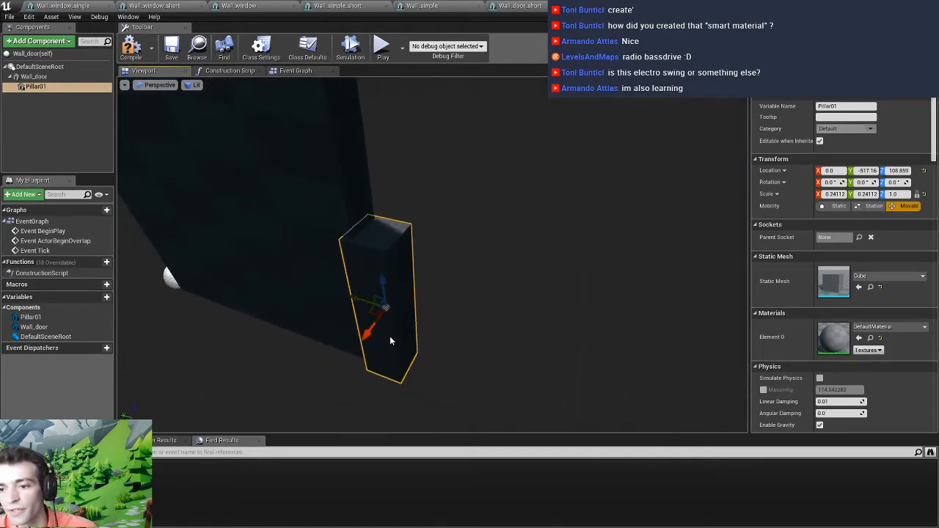
left_click_drag(356, 299, 358, 299)
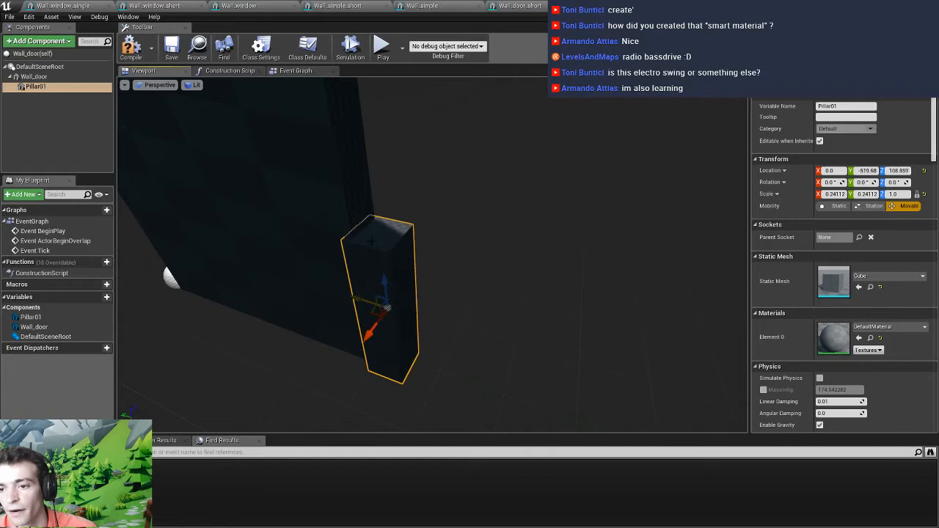
Stretch Pillar01 to about 2.35 on the Z scale and align it with the wall at about -515 on Y and 298 on Z
right_click_drag(358, 299, 358, 298)
left_click_drag(455, 350, 397, 286)
key("w")
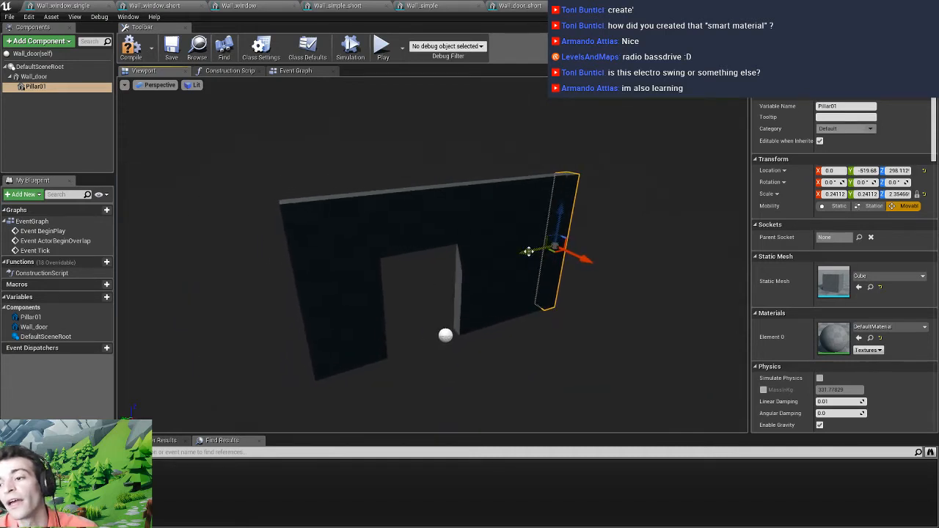
mouse_move(529, 252)
left_mouse_down()
mouse_move(475, 253)
mouse_move(533, 250)
left_mouse_up()
right_click_drag(534, 251, 506, 242)
left_click_drag(497, 237, 490, 261)
Duplicate Pillar01, name the copy Pillar02 and attach it to the Wall_door component
left_click(36, 87)
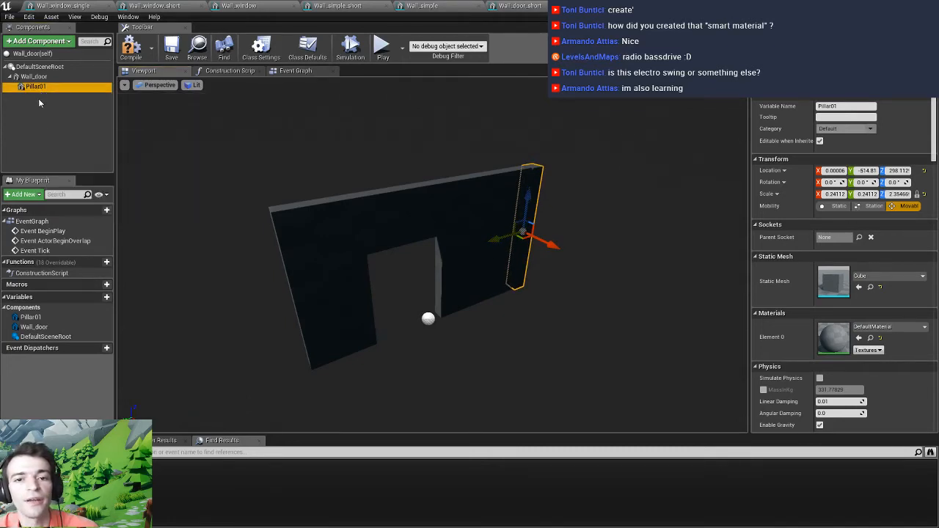
key("ctrl+d")
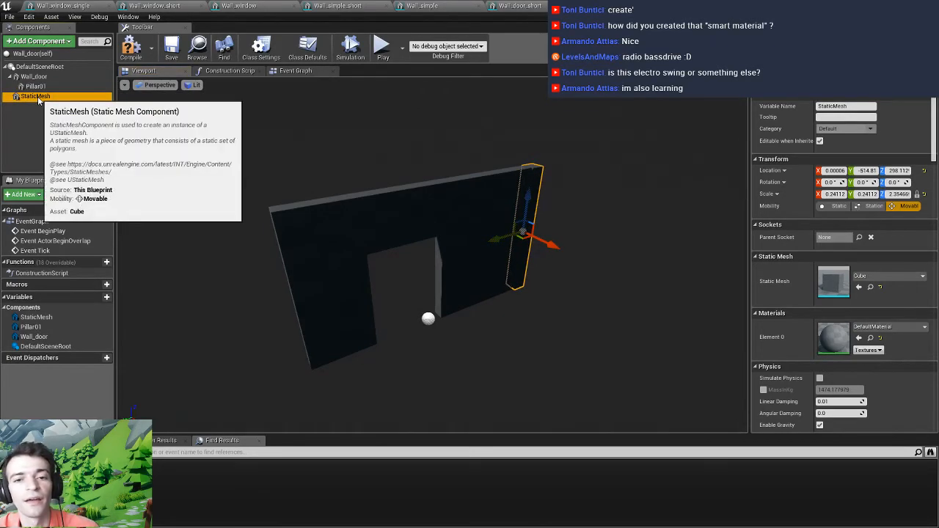
key("F2")
type("Pil")
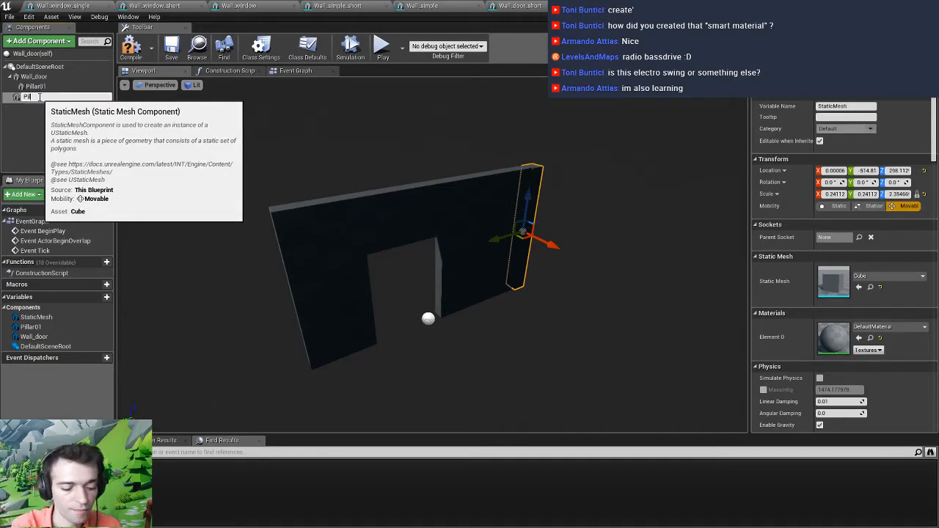
type("lar02")
key("Return")
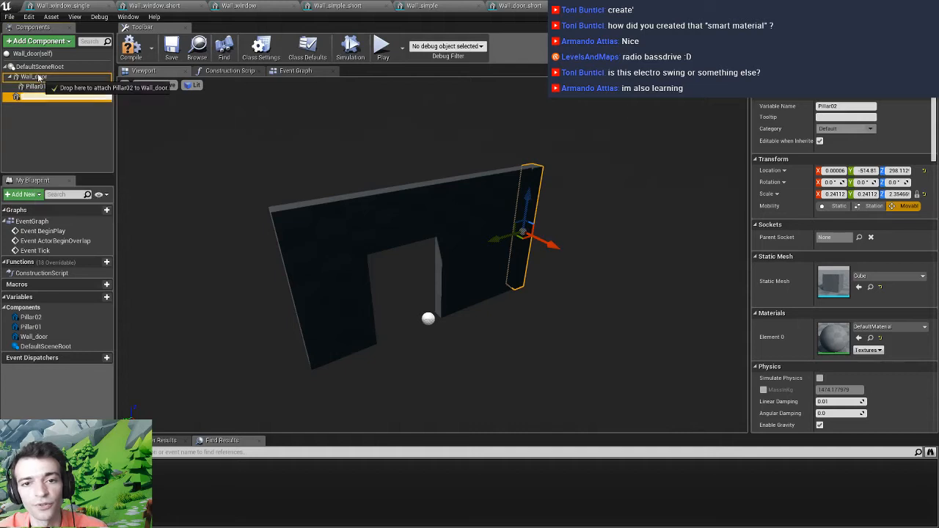
left_click(46, 125)
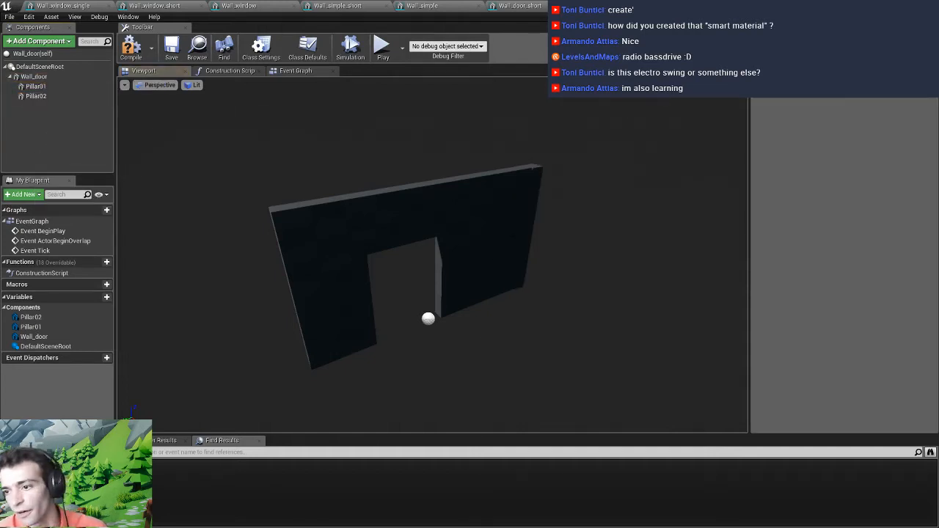
Move Pillar02 to the opposite end of the wall, at about 519 on the Y axis
left_click(35, 96)
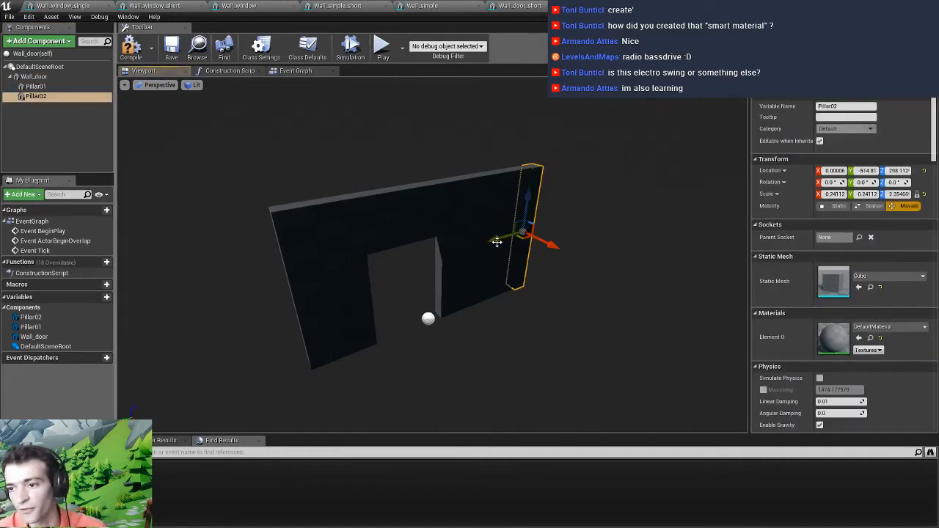
left_click_drag(497, 242, 207, 294)
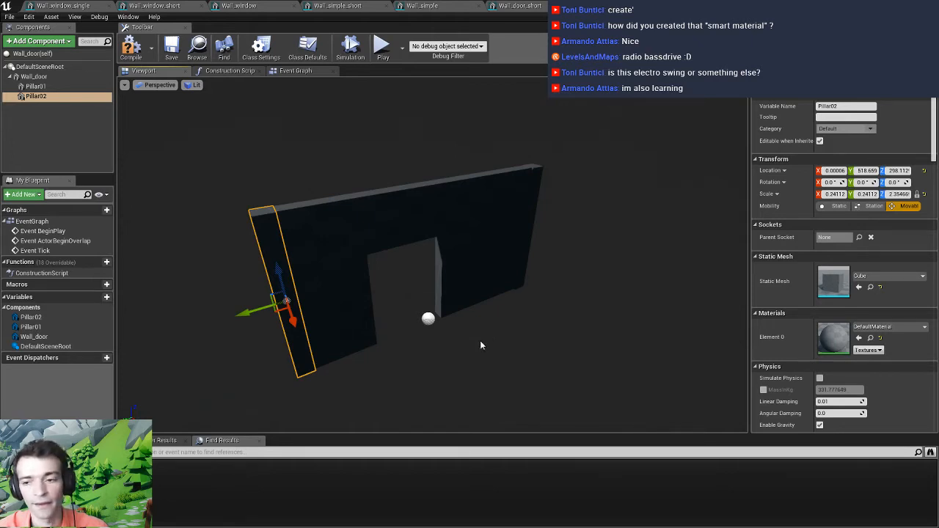
right_click_drag(390, 307, 426, 312)
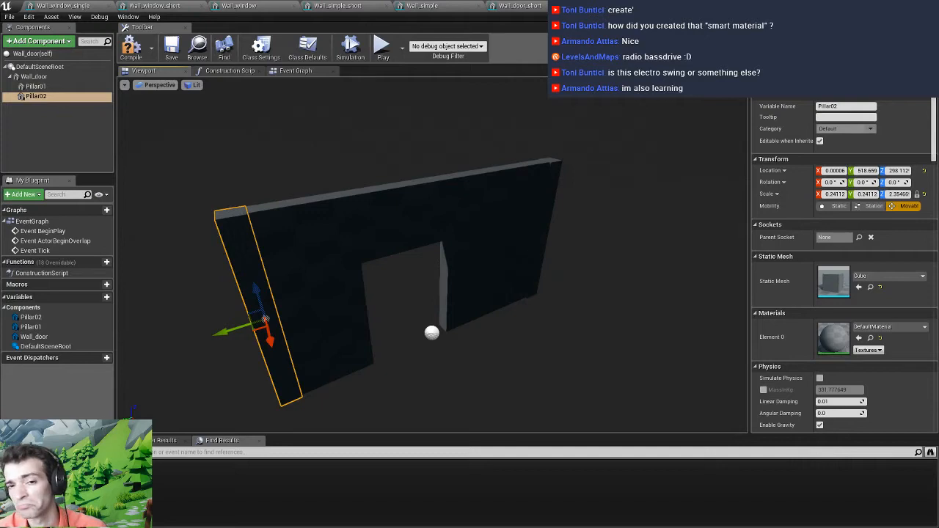
Select Wall_door, Pillar01 and Pillar02 together and display all their materials on Element 0
left_click(34, 76)
left_click(35, 96, "shift")
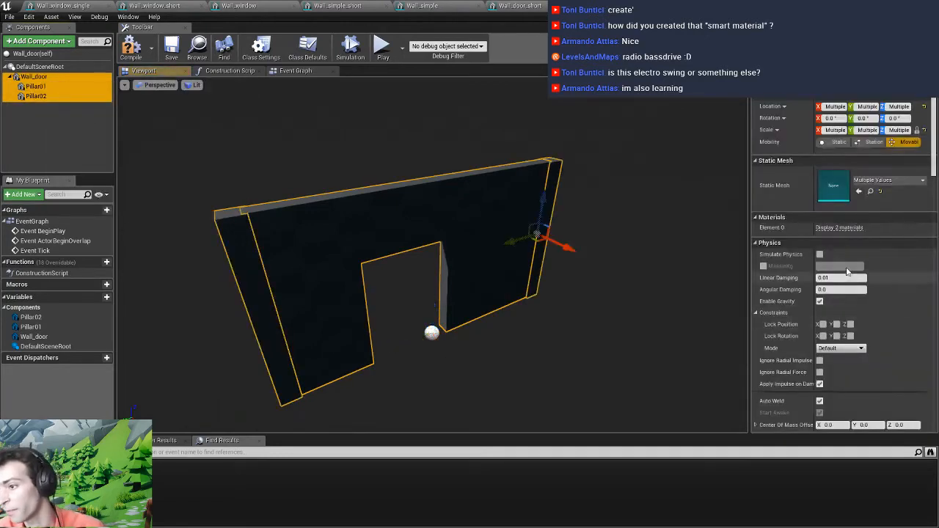
left_click(823, 229)
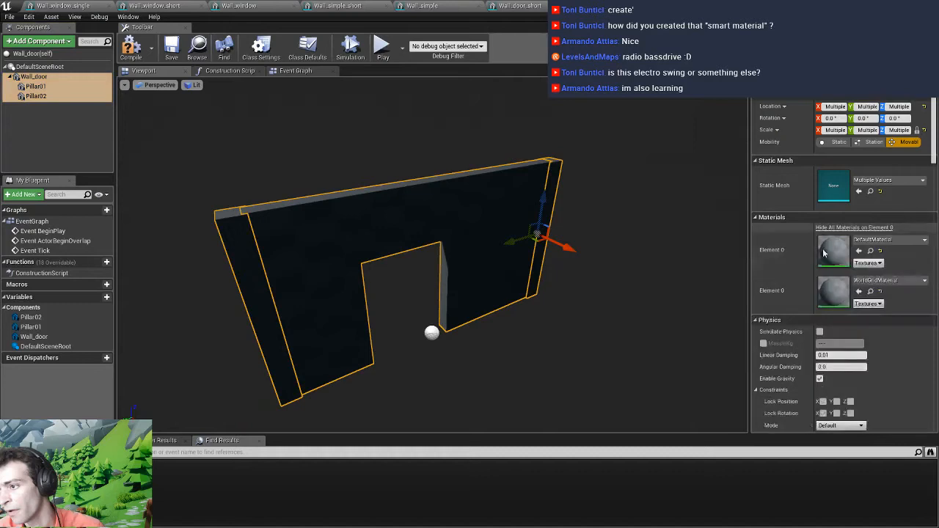
Search the assets available for the DefaultMaterial slot for materials starting with "M_"
left_click(890, 241)
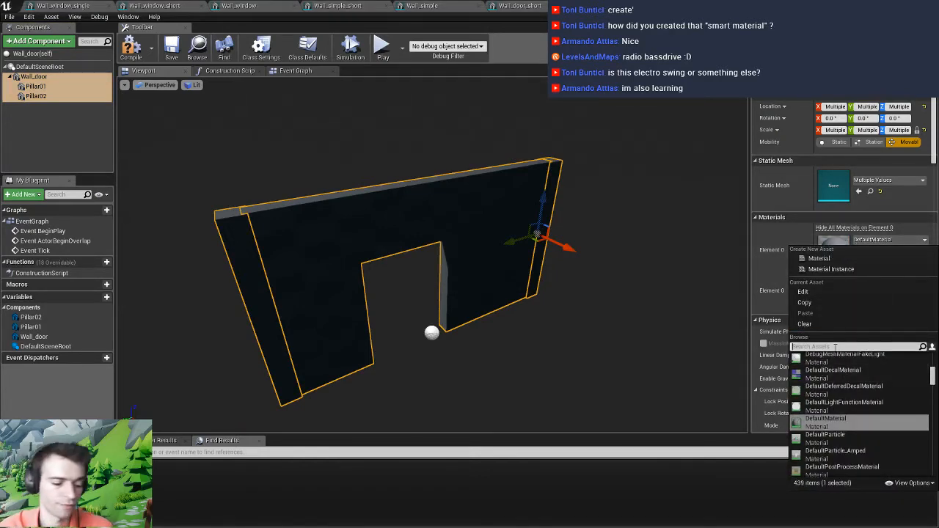
type("M_")
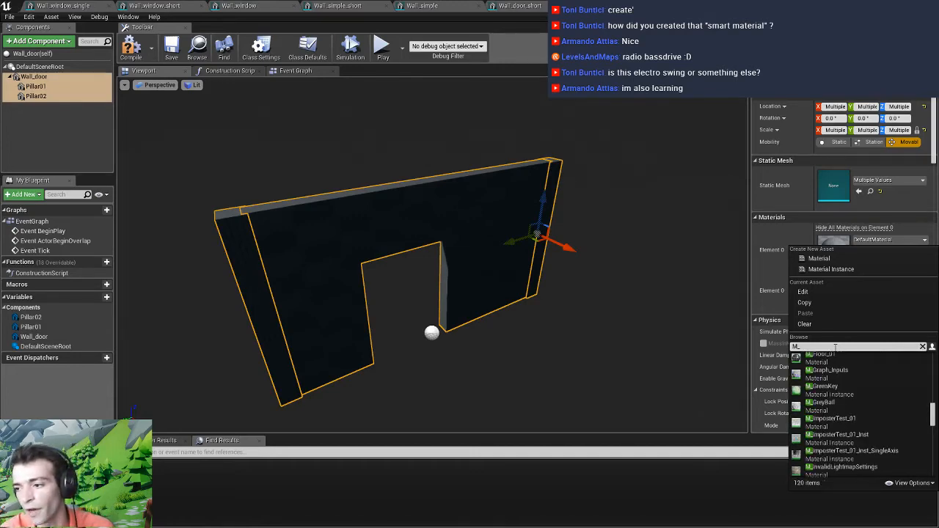
scroll(844, 434, "down", 8)
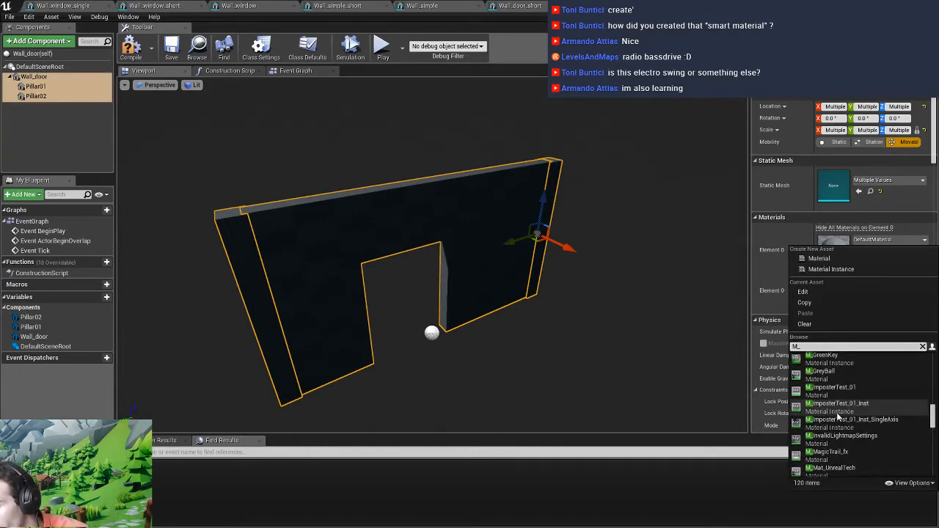
scroll(844, 438, "down", 3)
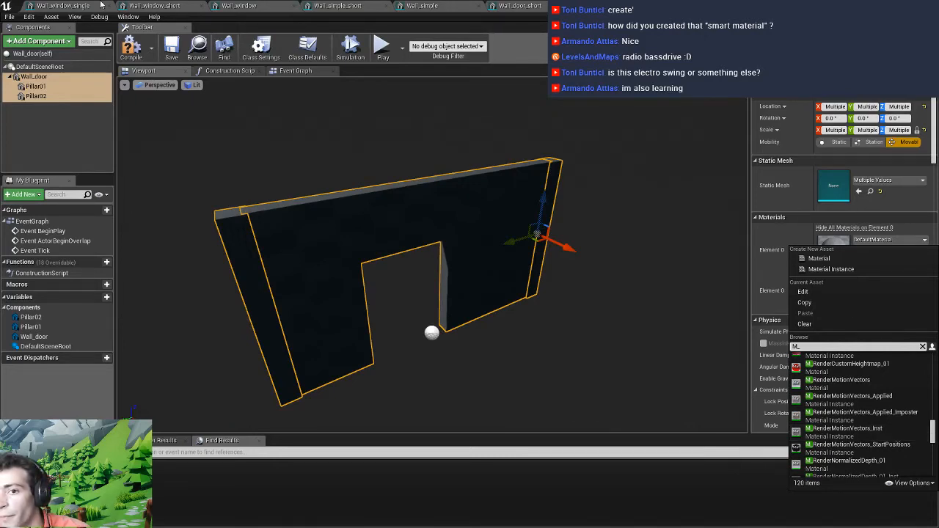
Switch to the level editor, dock Content Browser 3 beside Content Browser 1 and enlarge the browser area
key("alt+Tab")
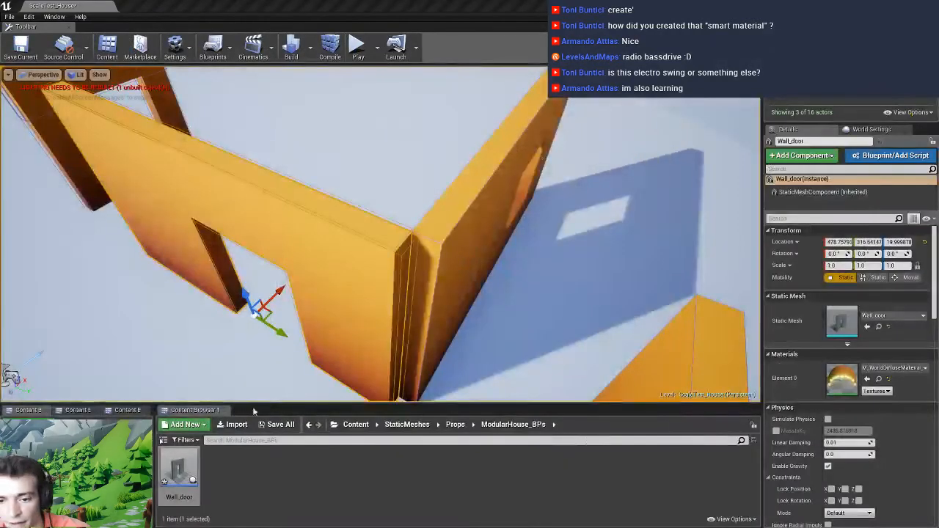
left_click_drag(112, 414, 260, 411)
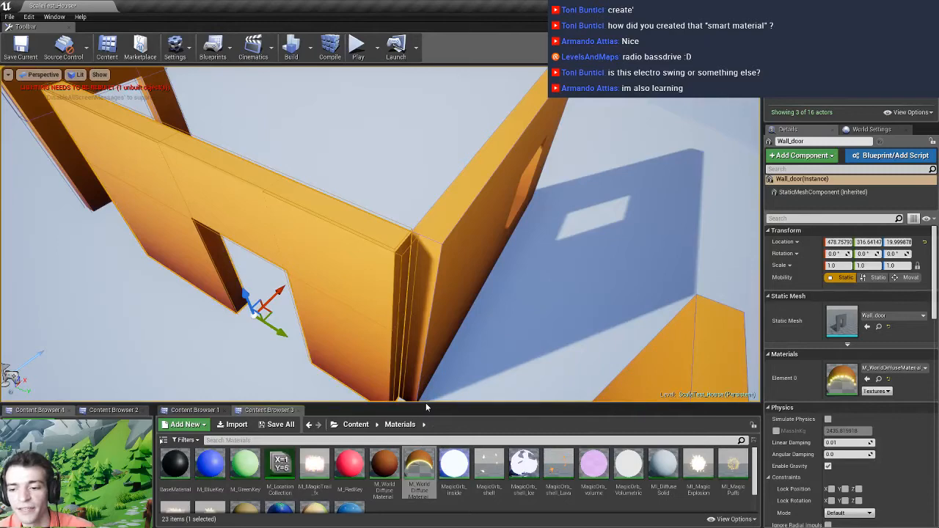
left_click_drag(425, 403, 424, 376)
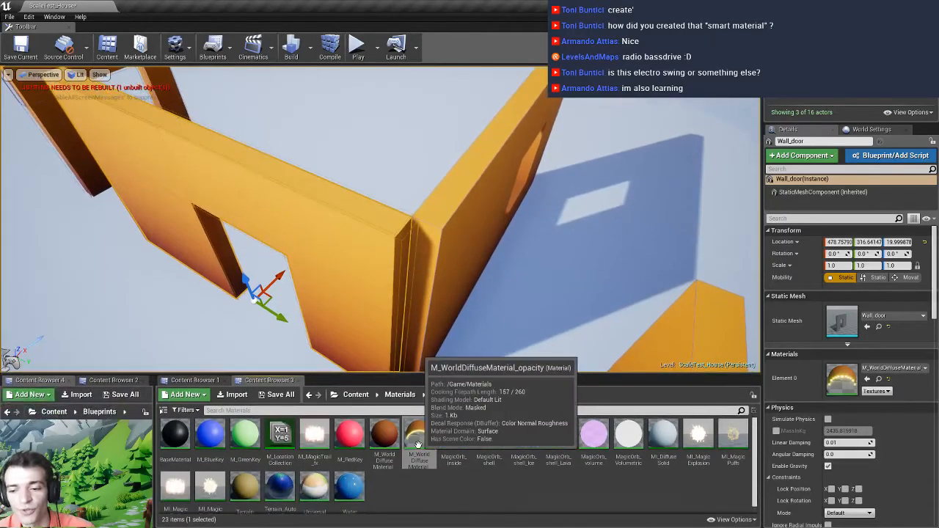
Create a material instance from M_WorldDiffuseMaterial_opacity in the Materials folder and name it MI_WorldDiff_Opacity
right_click(418, 443)
left_click(471, 233)
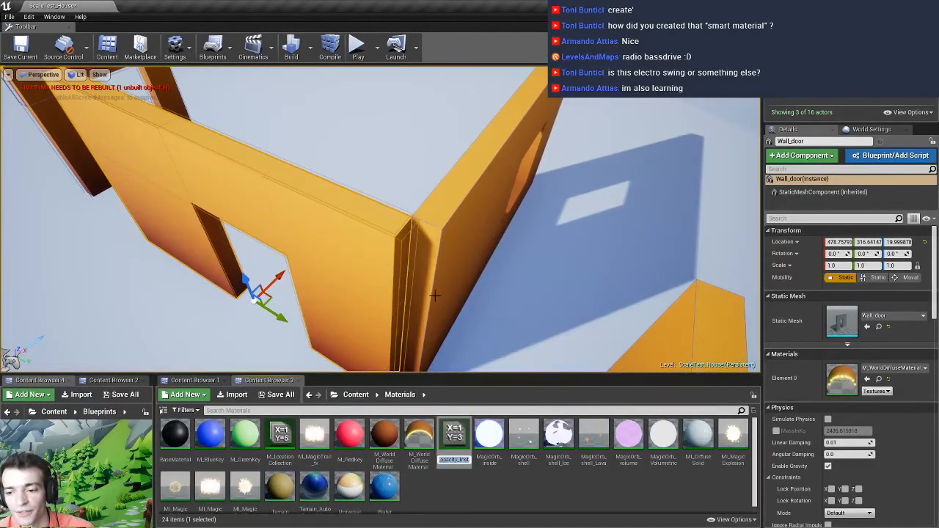
type("MI_Wo")
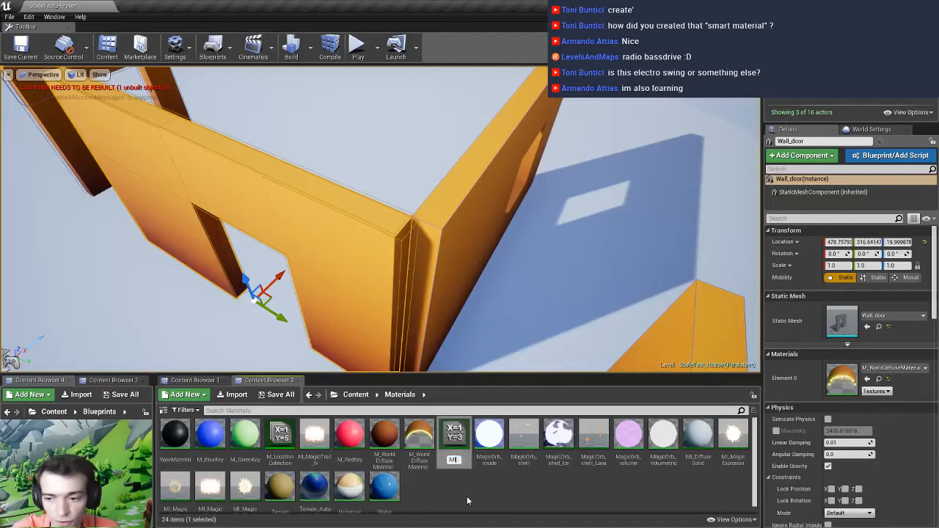
type("rld")
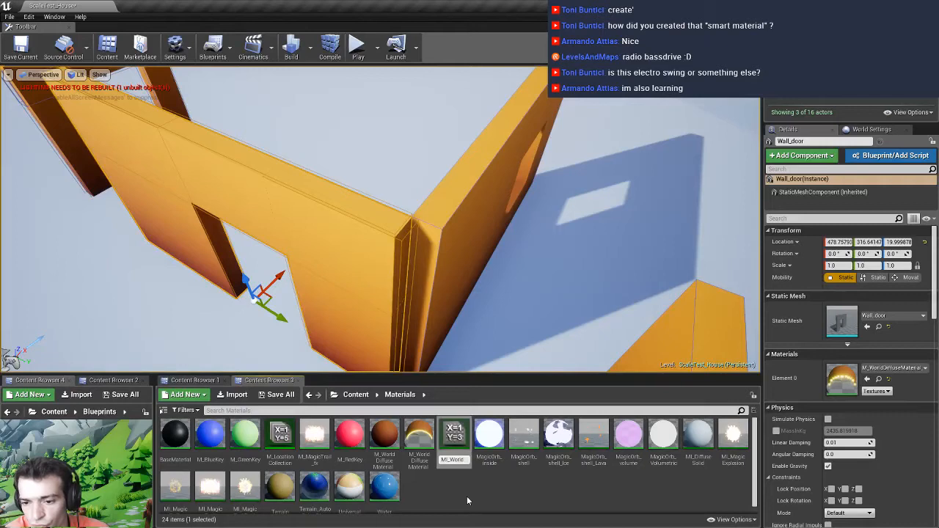
type("Diff_Op")
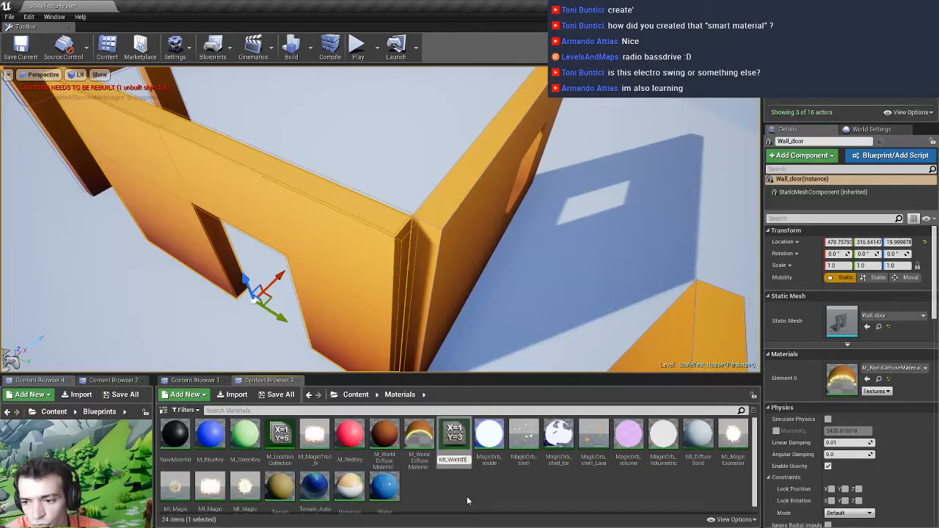
type("acity")
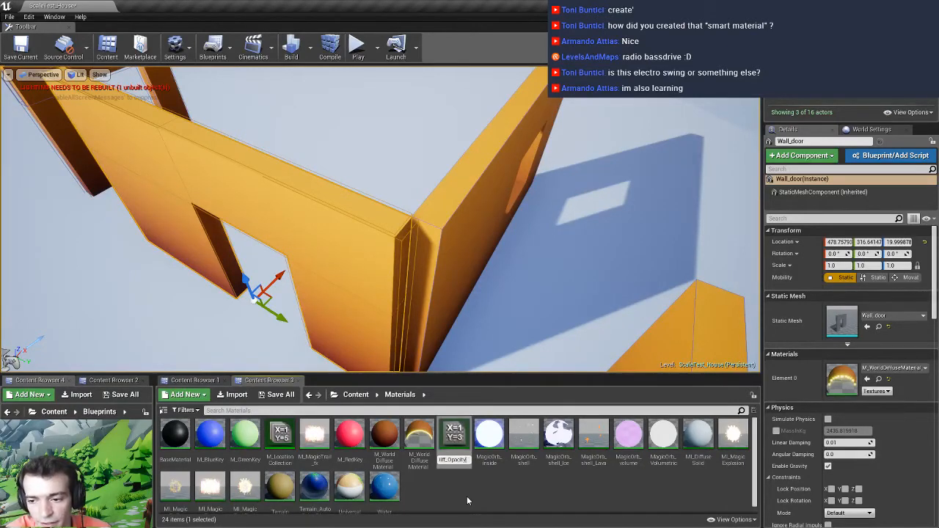
key("Return")
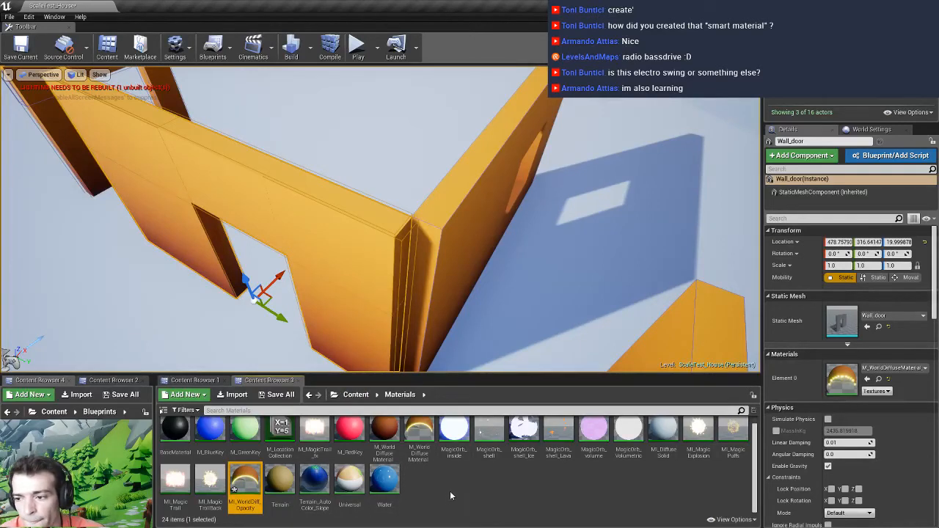
Rename the new material instance to MI_Opacity_Solid
left_click(238, 506)
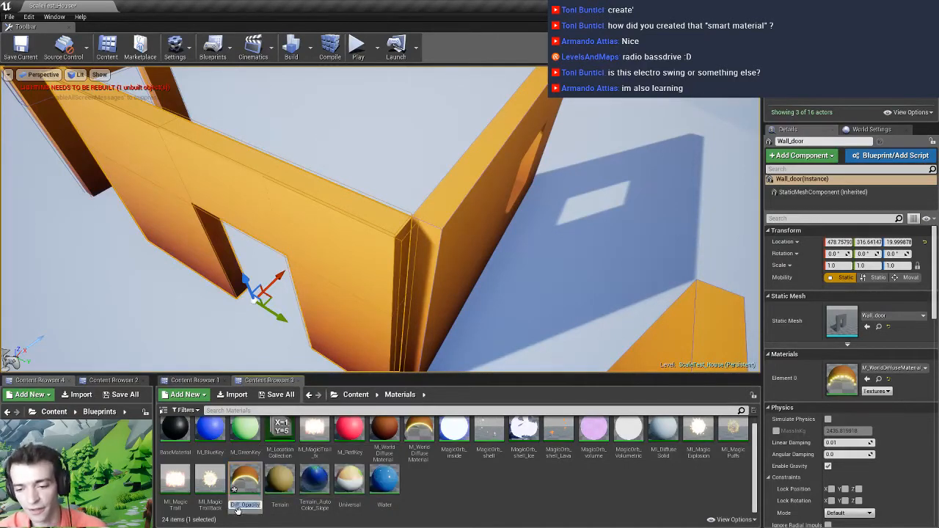
key("Return")
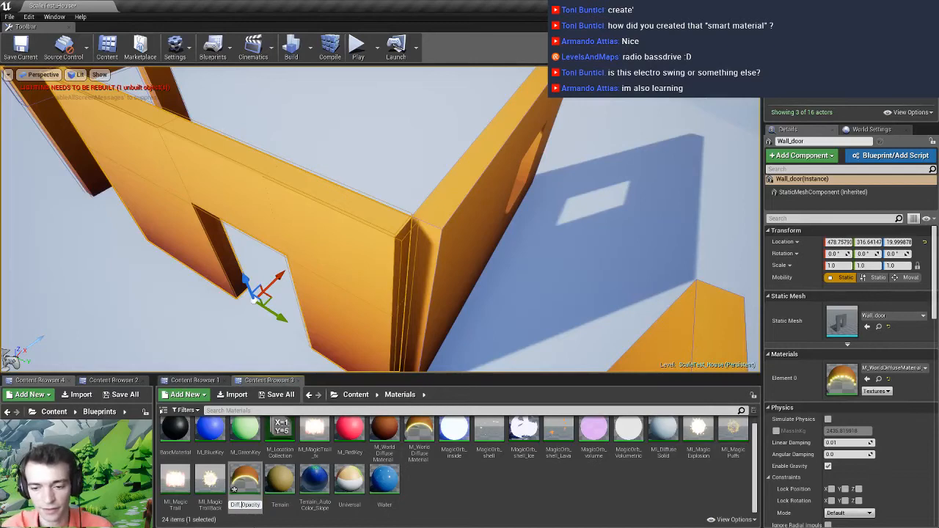
key("shift+Home")
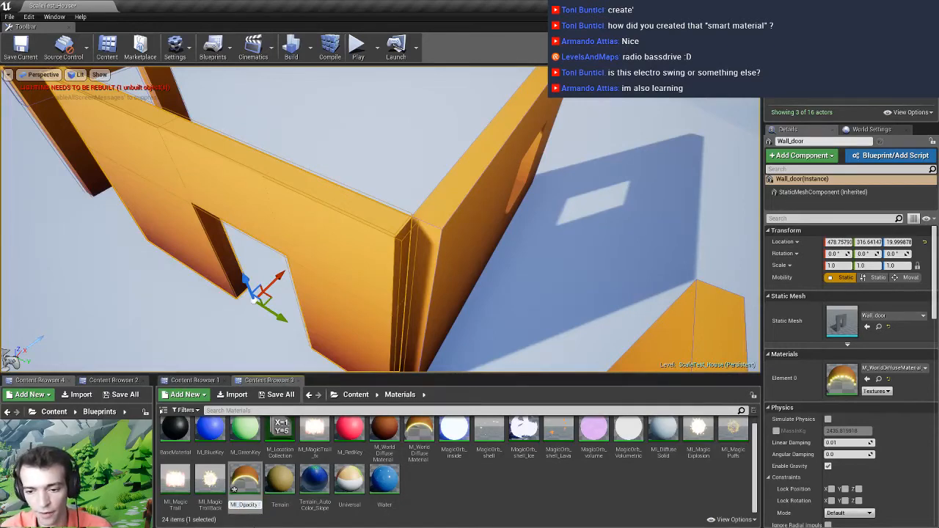
type("id")
key("Return")
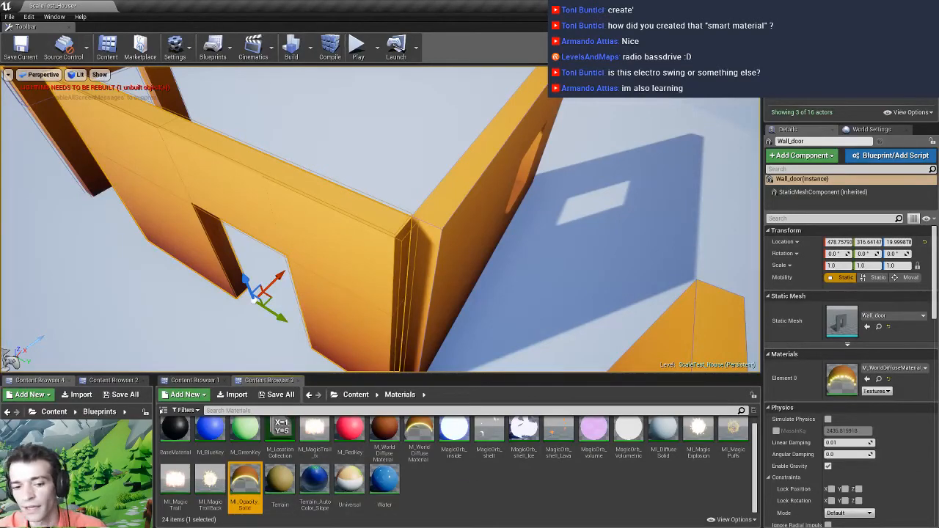
Switch back to the Wall_door blueprint and assign MI_Opacity_Solid to the selected meshes' DefaultMaterial slot
key("alt+Tab")
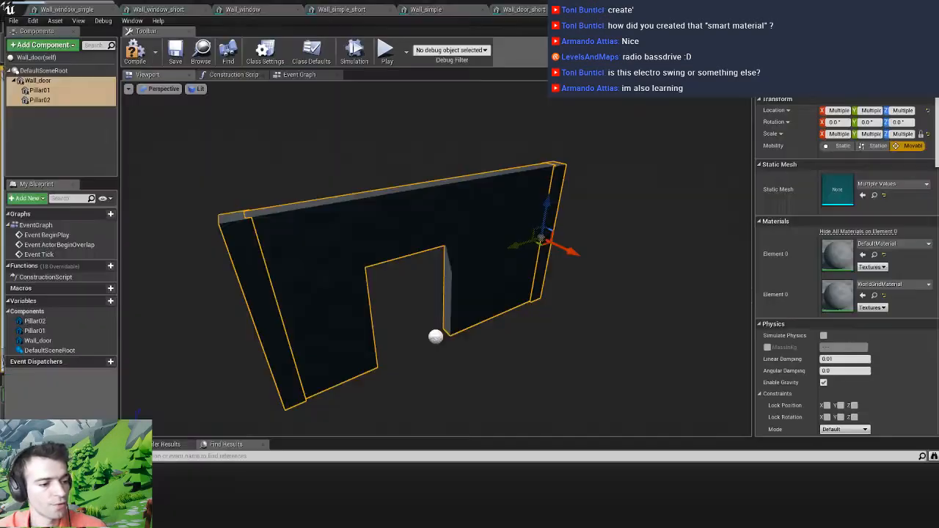
key("alt+Tab")
key("alt+Tab")
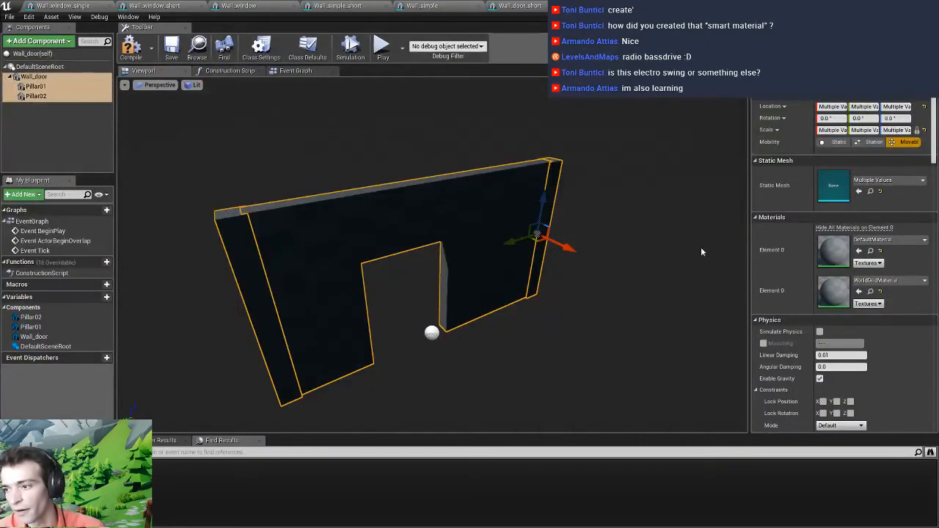
left_click(872, 241)
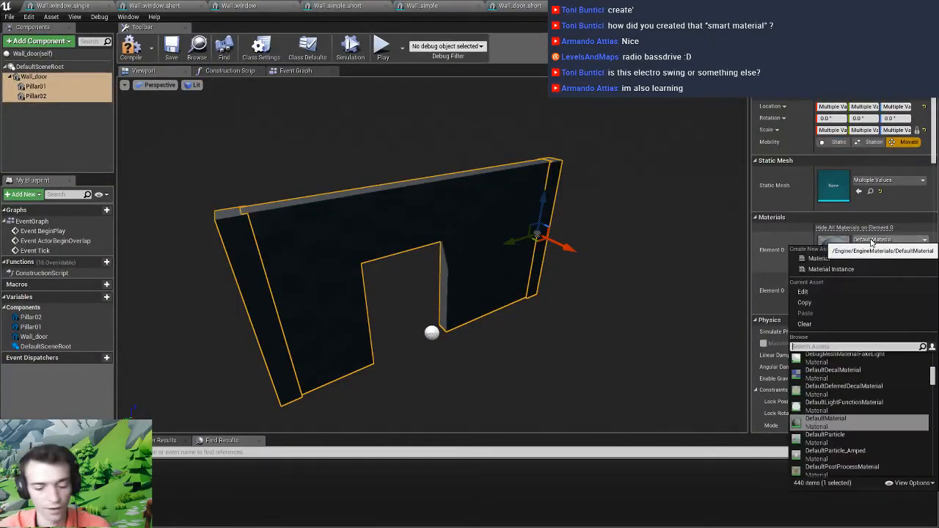
type("opacity")
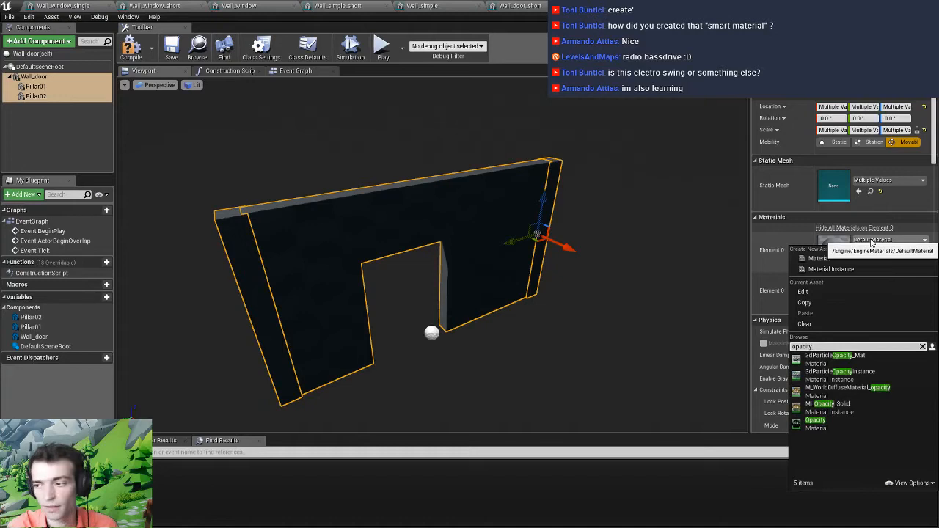
type("_si")
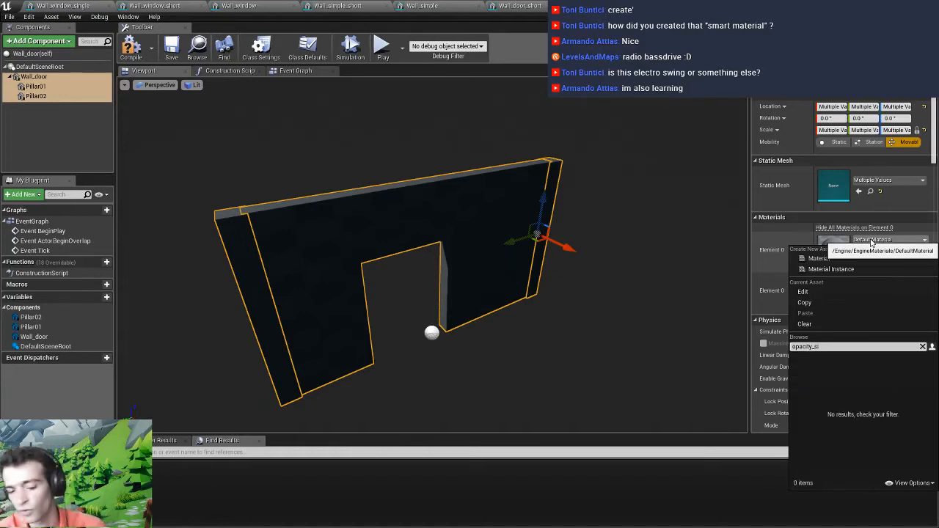
left_click(861, 367)
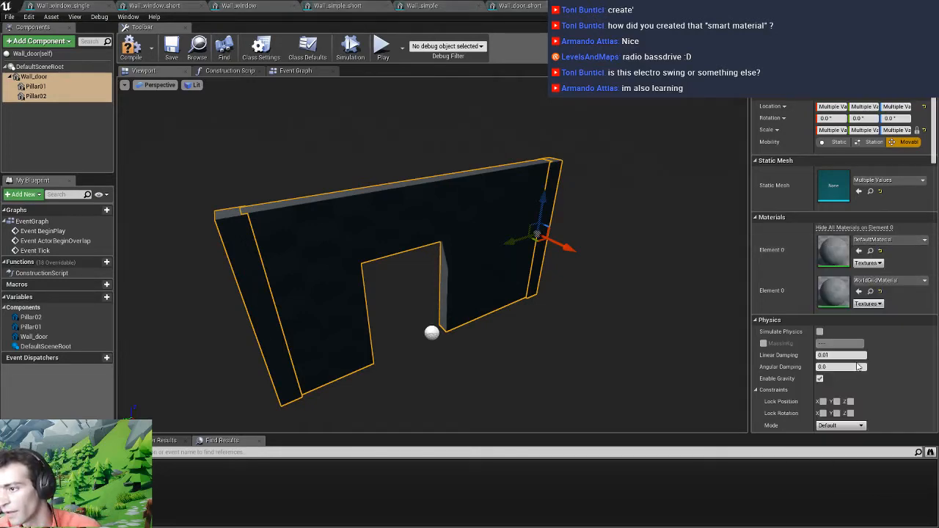
Replace the WorldGridMaterial slot of the selected meshes with MI_Opacity_Solid and save the blueprint
left_click(880, 281)
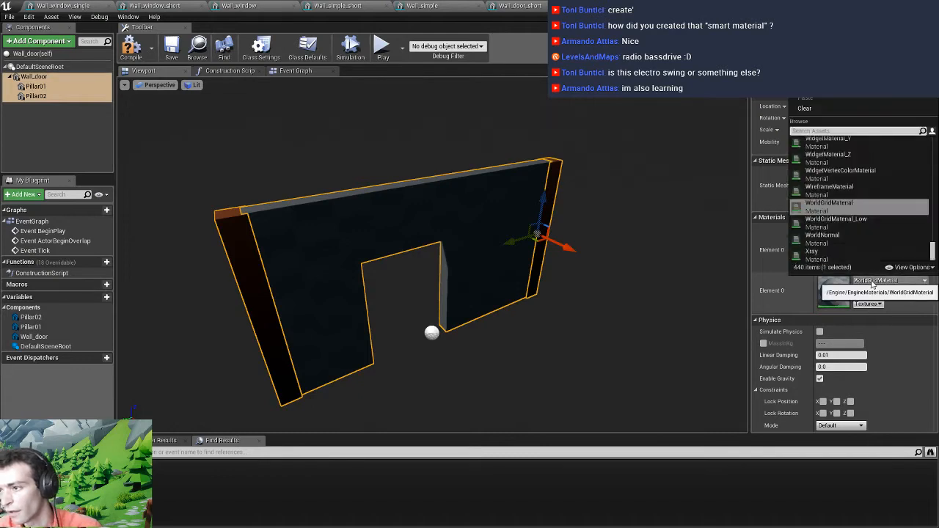
type("opacity_")
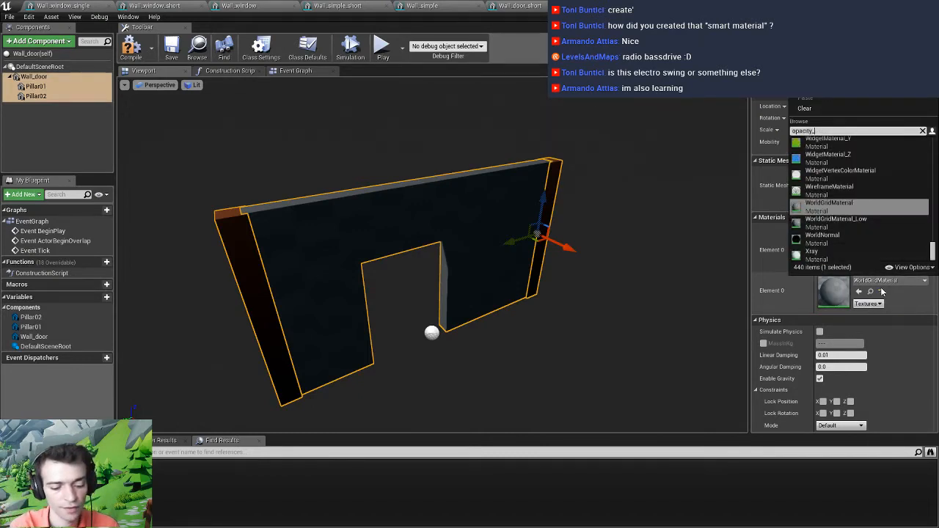
type("solid")
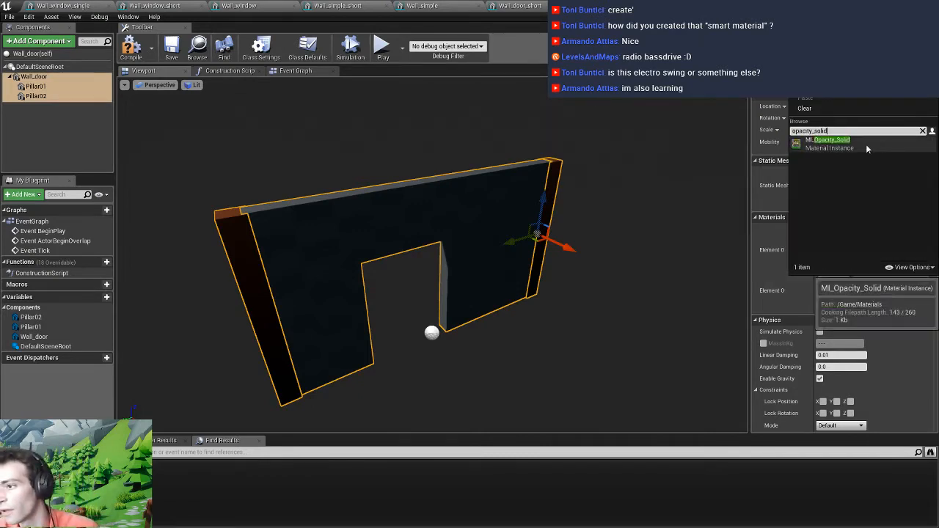
left_click(814, 142)
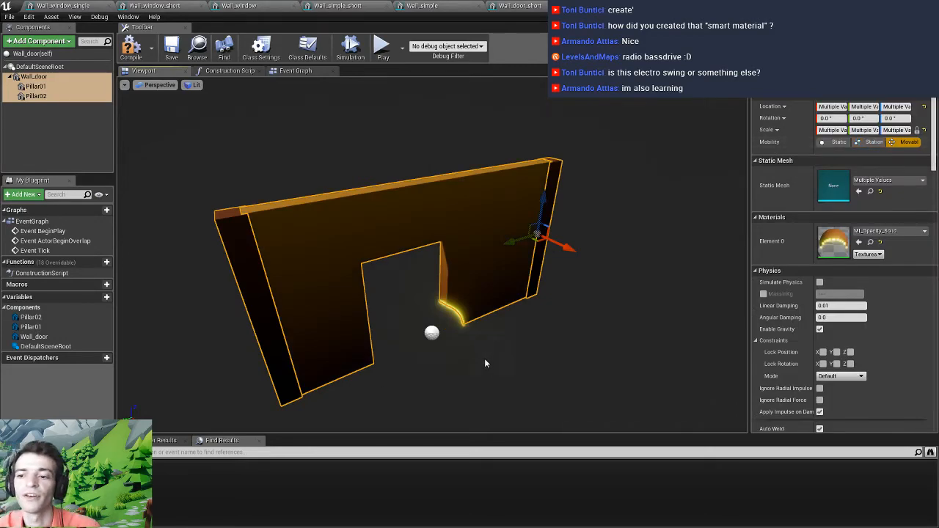
right_click_drag(469, 341, 440, 293)
key("ctrl+s")
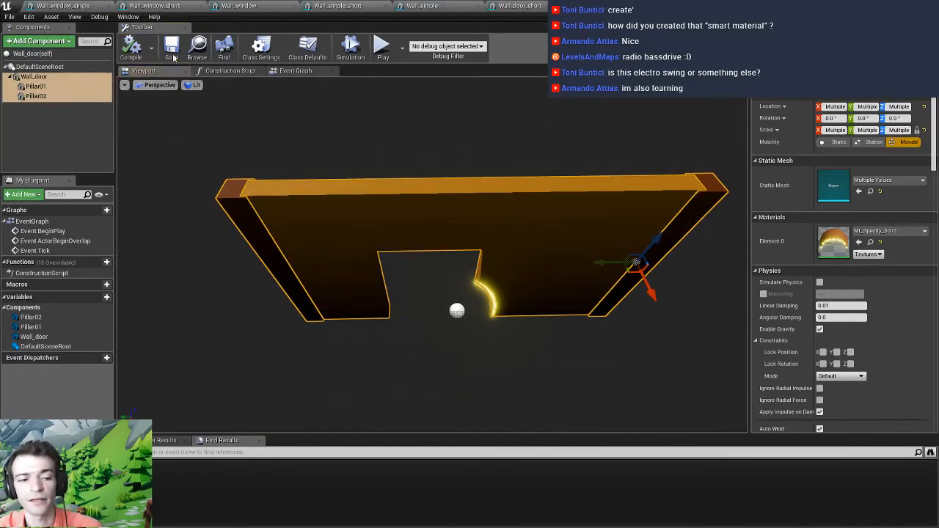
left_click(151, 48)
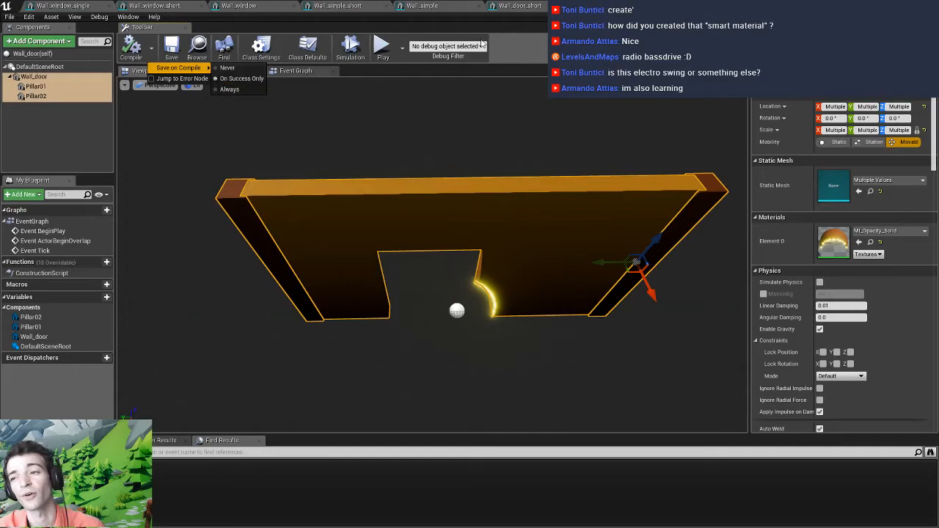
left_click(255, 59)
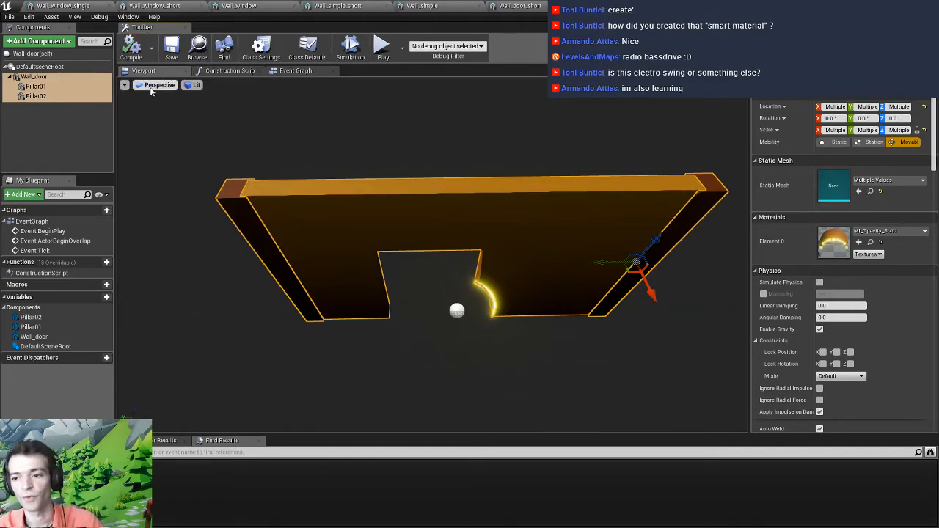
left_click_drag(433, 257, 473, 250, "alt")
scroll(248, 284, "up", 2)
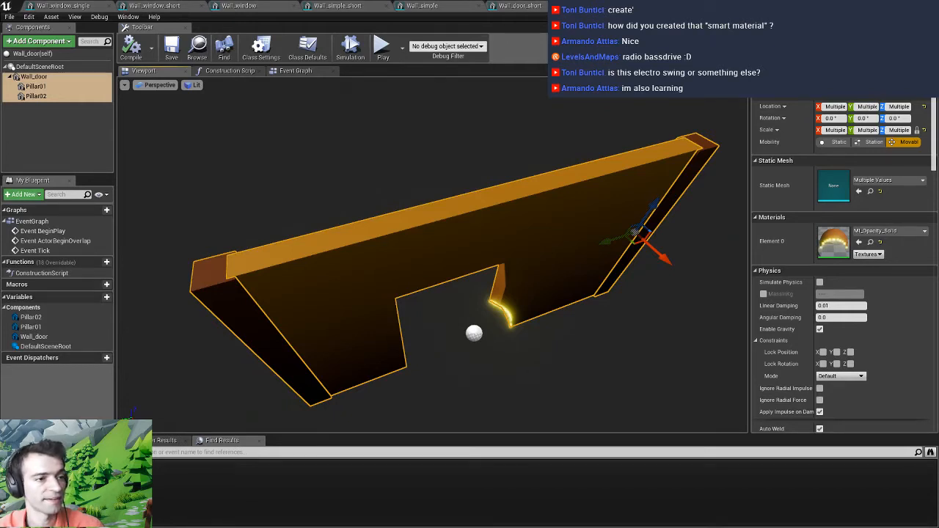
right_click_drag(438, 323, 469, 325)
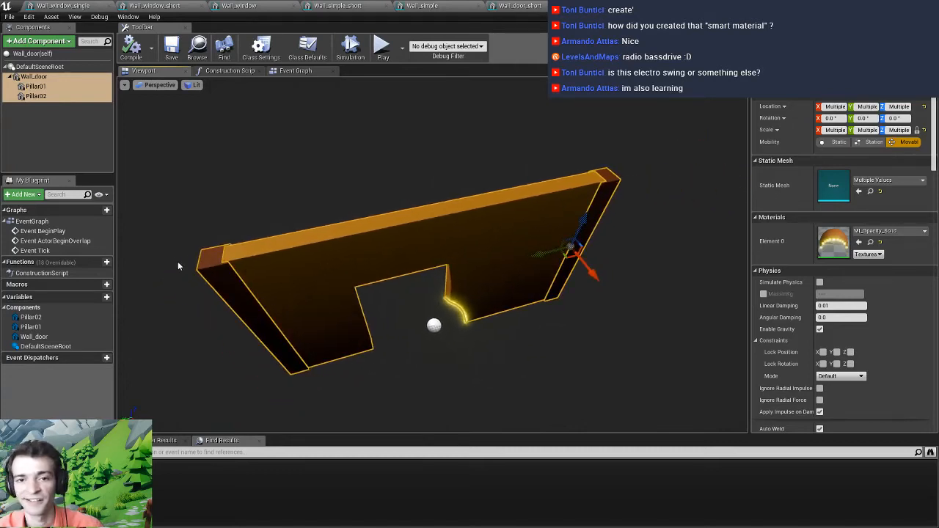
Open the Wall_door Construction Script and add a Boolean variable named LeftPillar
left_click(227, 71)
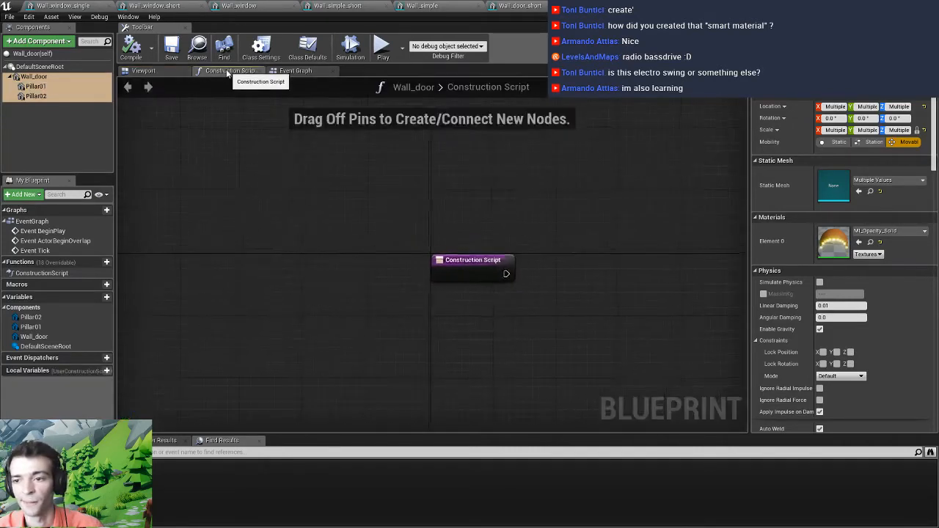
right_click_drag(574, 239, 357, 233)
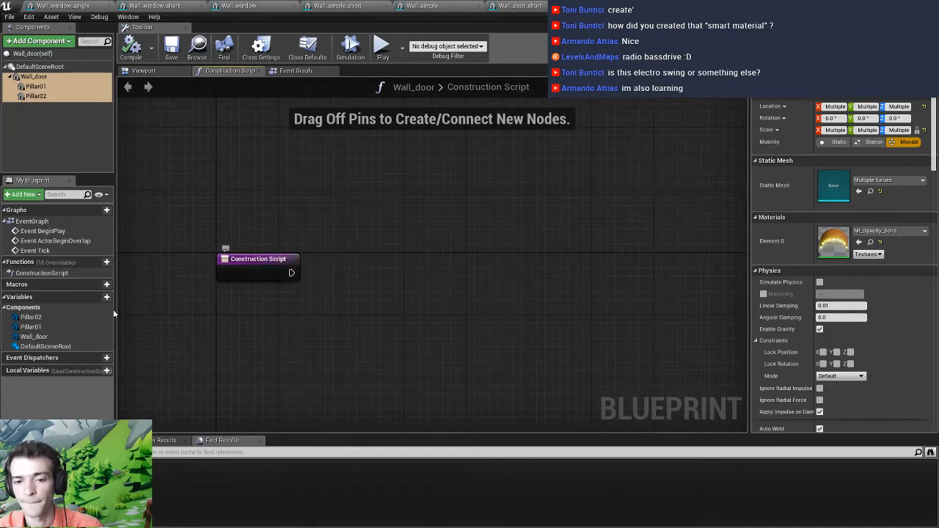
left_click(91, 298)
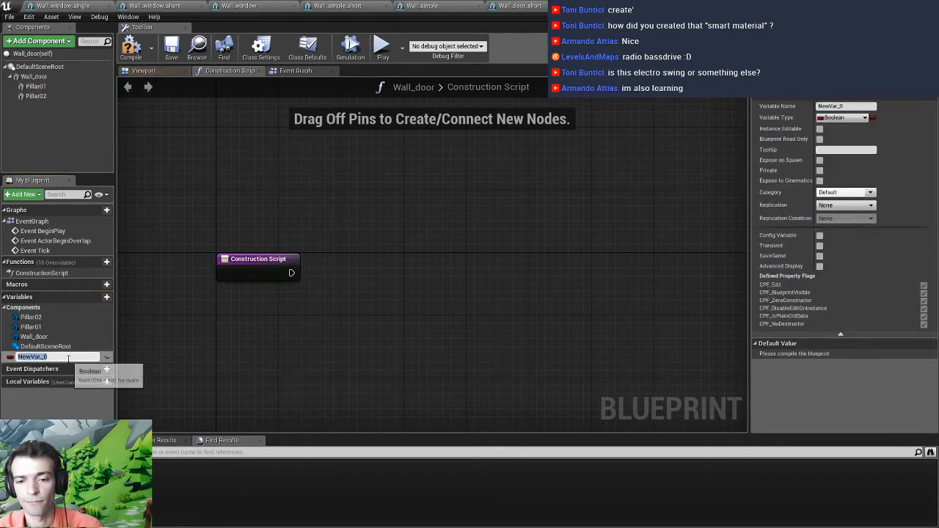
type("LeftPillar")
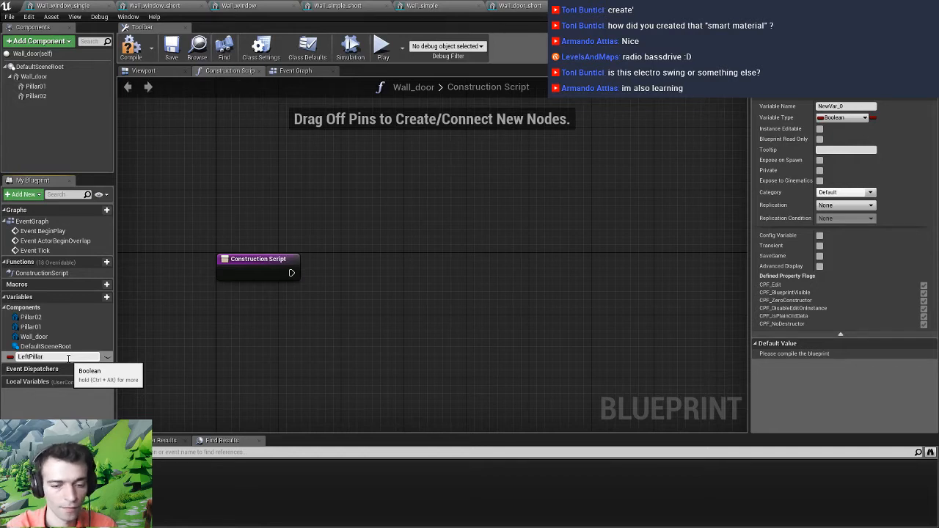
key("Return")
Add a second Boolean variable named RightPillar and make both pillar variables instance editable
left_click(96, 298)
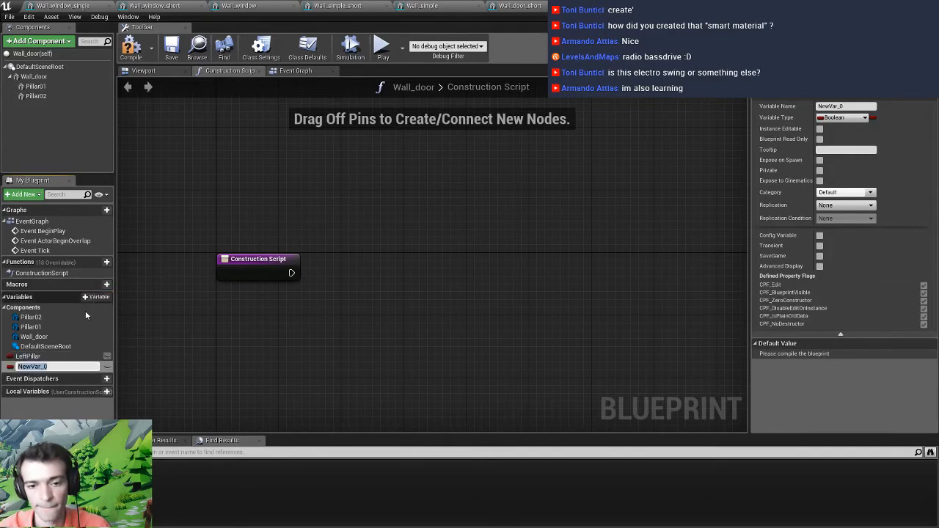
type("Ri")
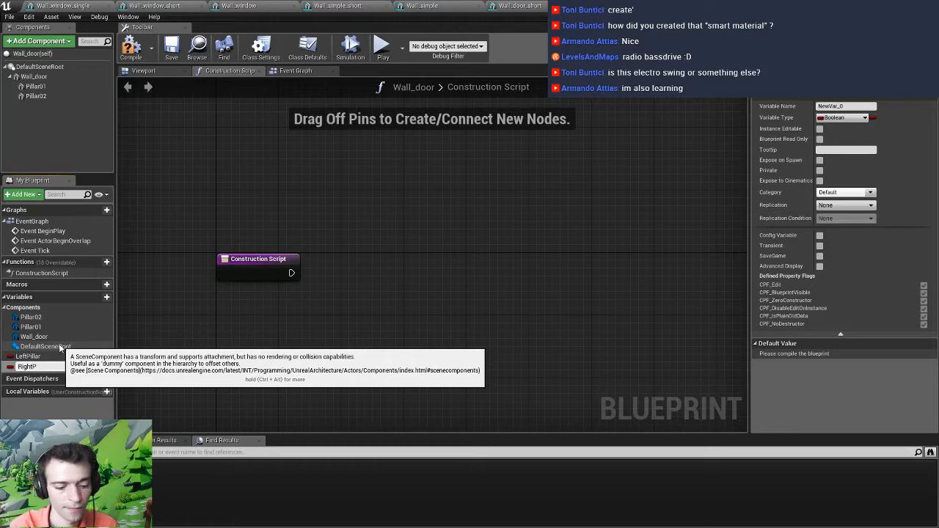
type("ghtPillar")
key("Return")
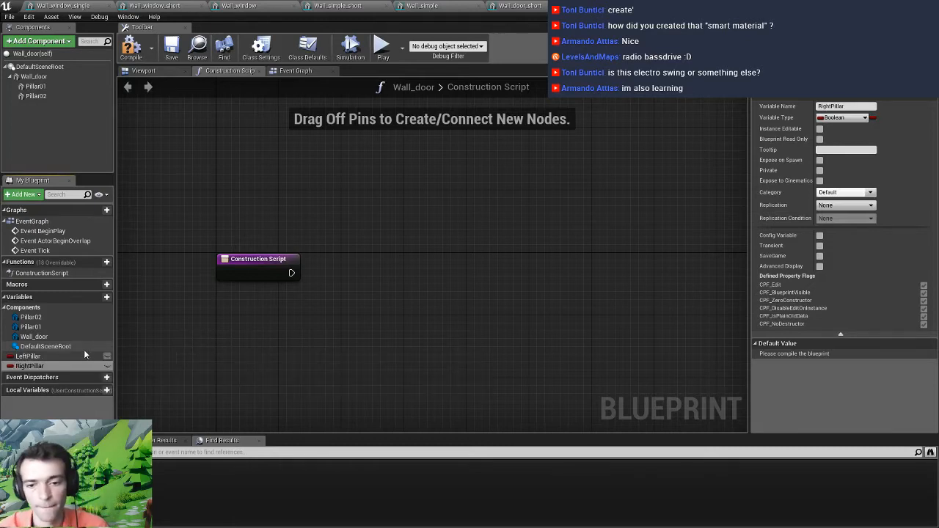
left_click(107, 366)
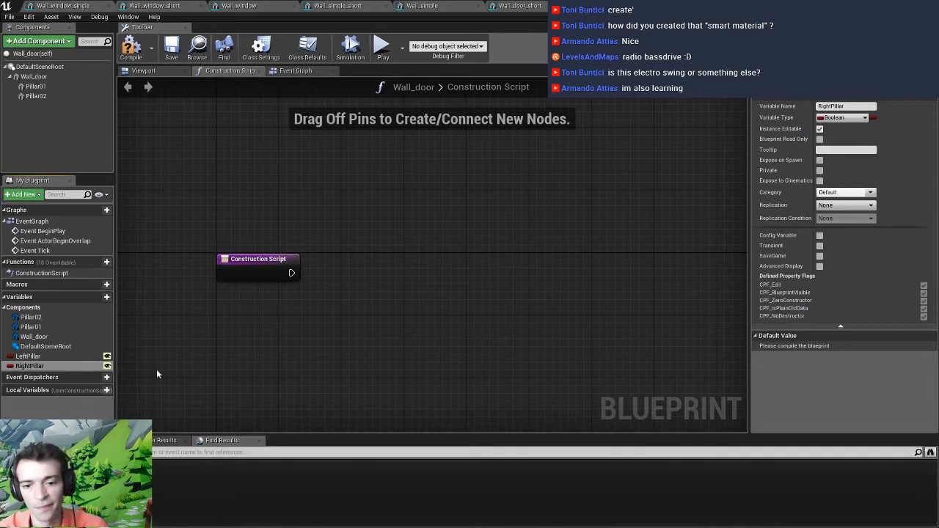
left_click(44, 356)
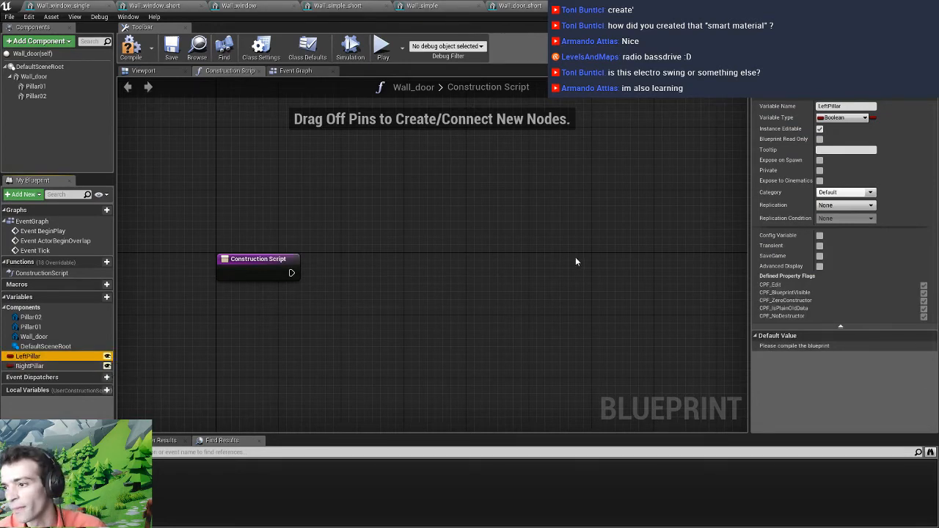
Add a Branch after the Construction Script node and use the LeftPillar variable as its condition
right_click_drag(314, 292, 303, 295)
left_click_drag(273, 251, 320, 244)
type("branch")
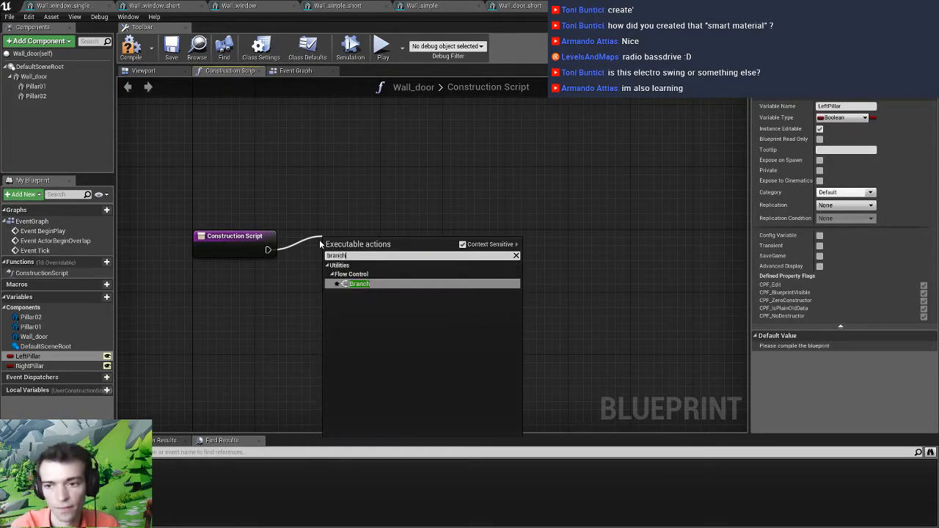
key("Return")
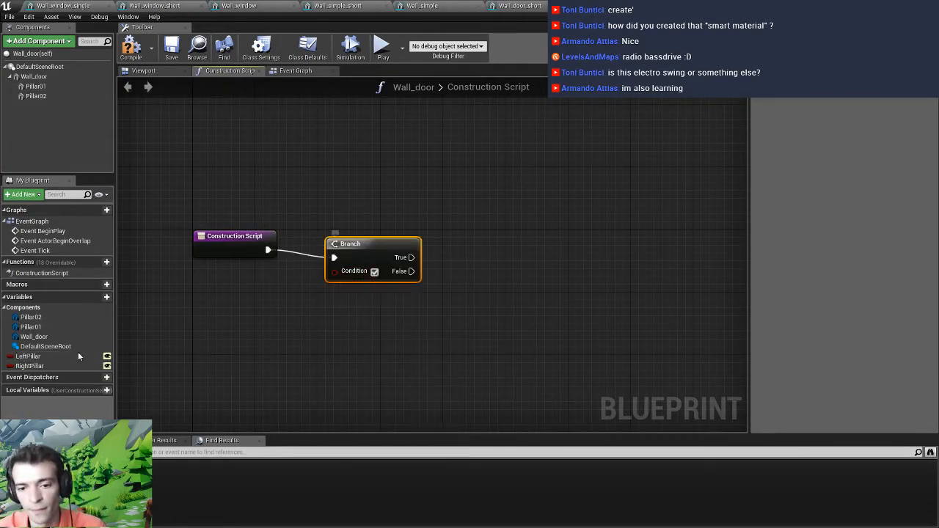
left_click_drag(41, 361, 335, 271)
left_click(228, 332)
left_click_drag(202, 332, 194, 300)
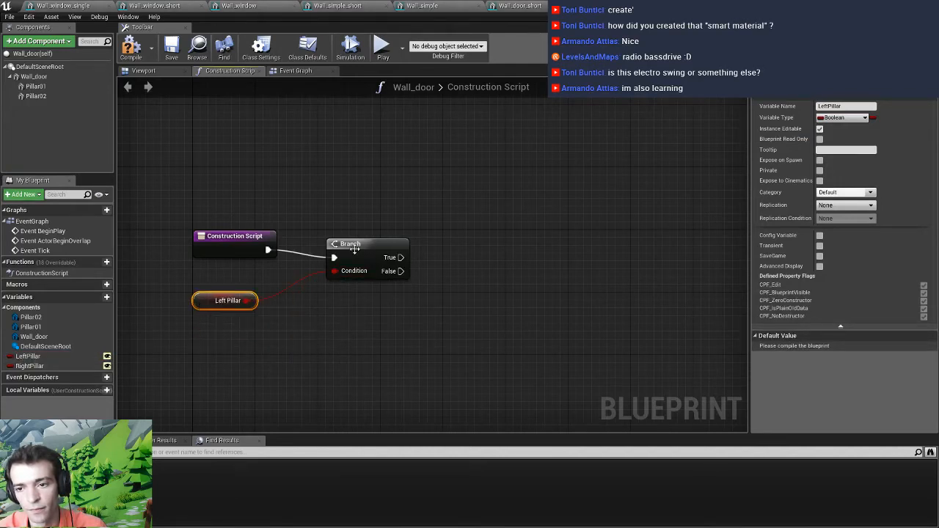
Add a second Branch fed directly by the Construction Script node and space the two Branch nodes apart
left_click_drag(351, 246, 429, 182)
right_click_drag(290, 167, 247, 235)
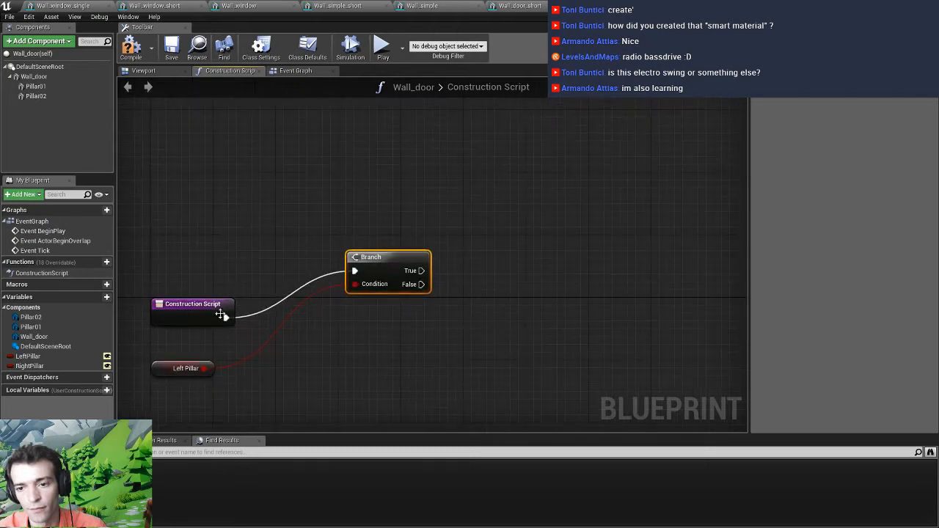
left_click_drag(226, 318, 344, 195)
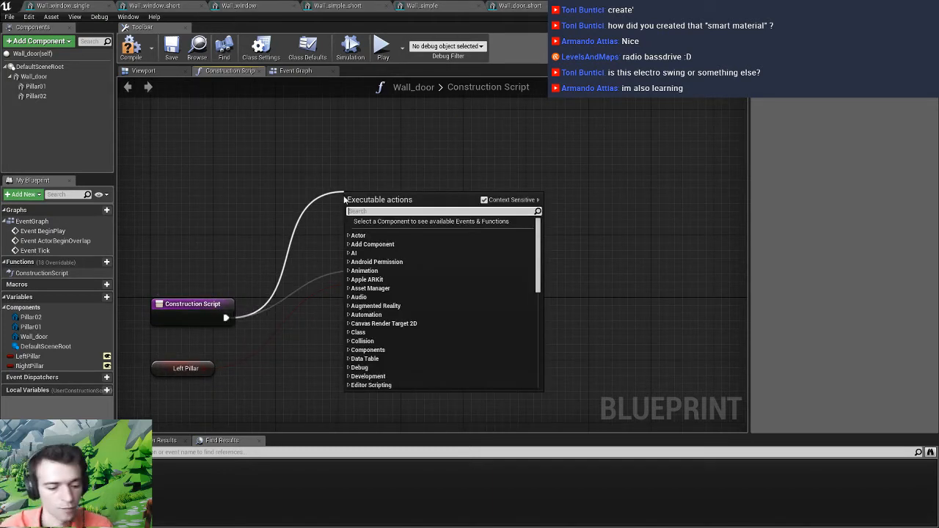
type("branch")
key("Return")
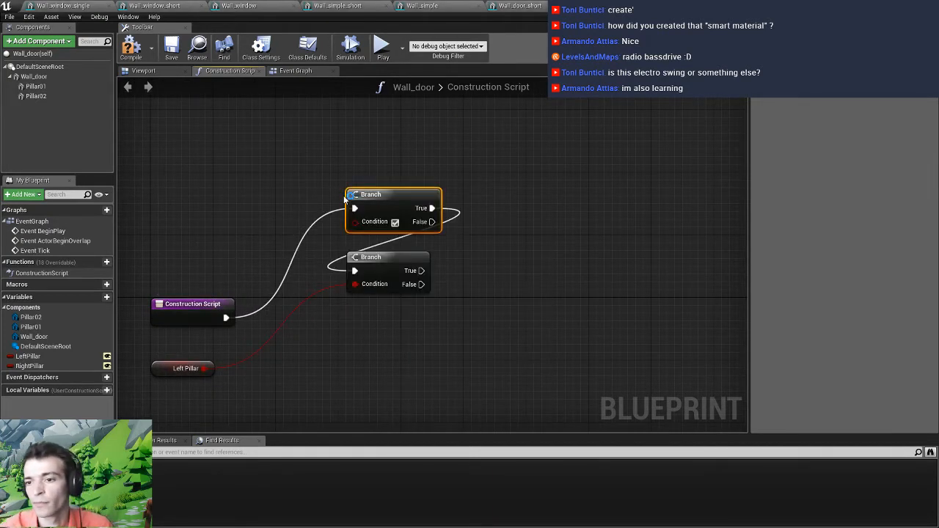
left_click_drag(423, 270, 555, 277)
Insert a Sequence node after the Construction Script node and wire its Then 1 output to the LeftPillar Branch
left_click_drag(226, 317, 289, 292)
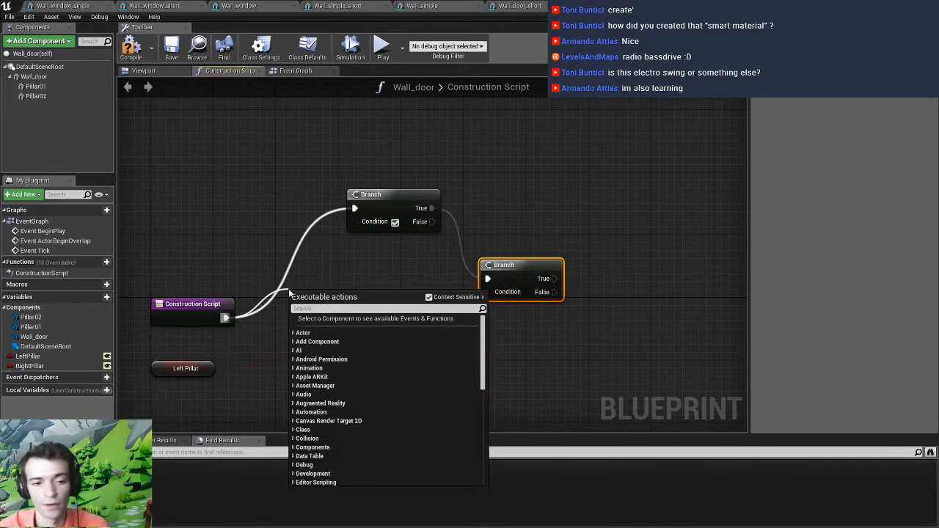
type("seq")
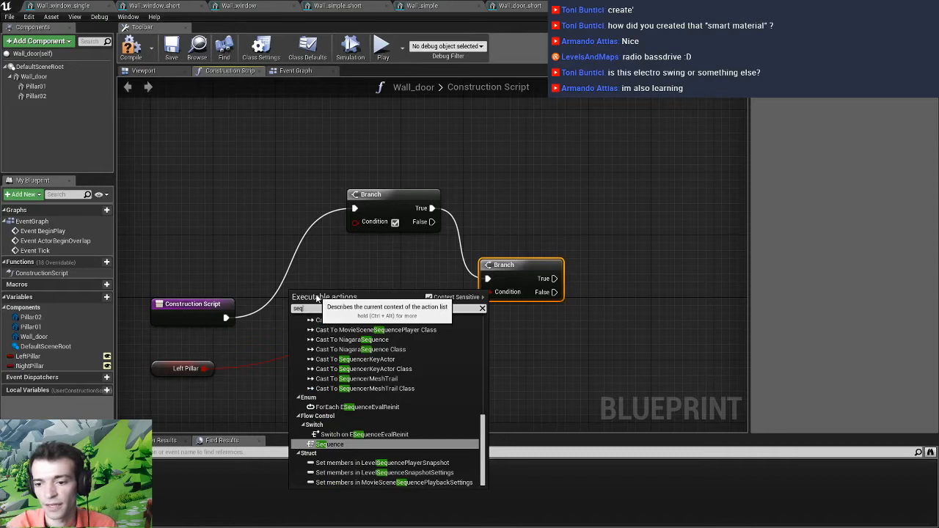
key("Return")
left_click_drag(323, 295, 508, 340)
Break the link between the two Branch nodes and move the Left Pillar getter beside the Branch it controls
right_click(432, 209)
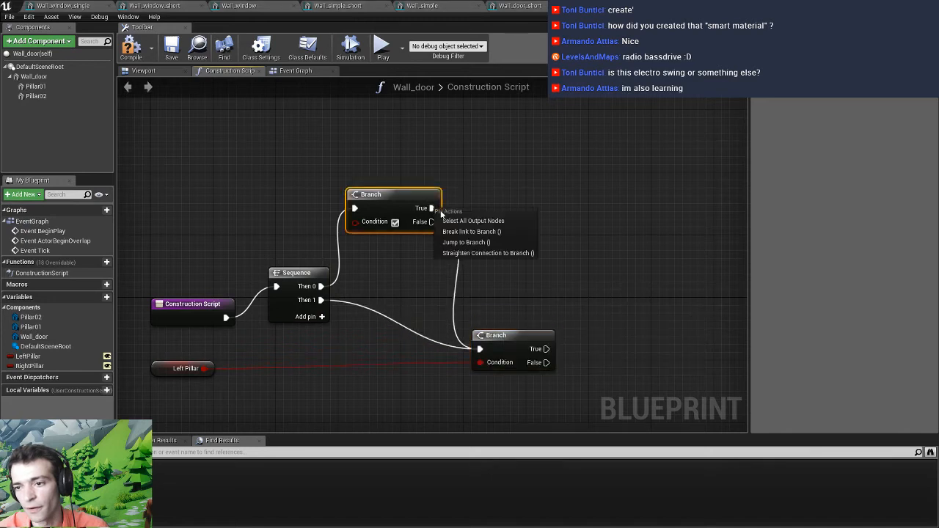
left_click(471, 232)
right_click_drag(493, 234, 495, 231)
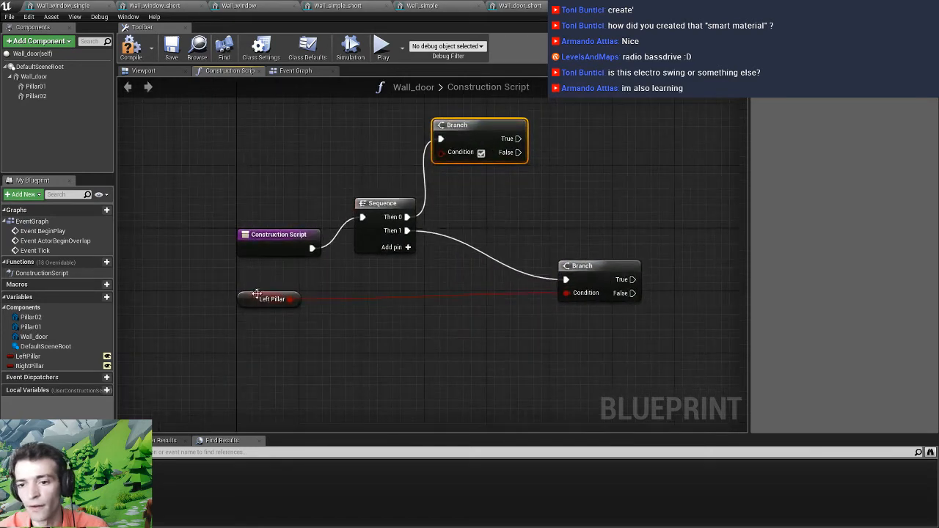
left_click_drag(256, 295, 483, 303)
right_click_drag(505, 252, 378, 312)
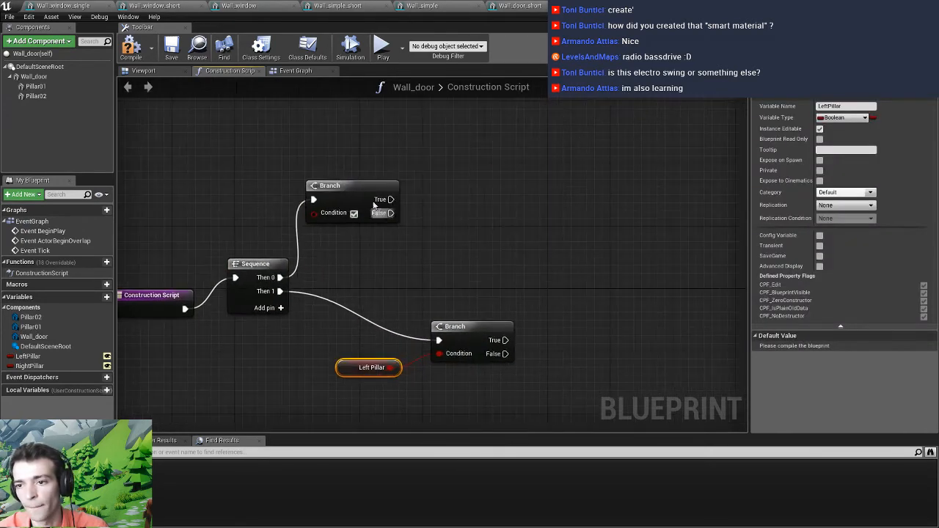
Line up the upper Branch above the LeftPillar Branch, use the RightPillar variable as its condition, and level the Construction Script node with the Sequence
left_click_drag(354, 186, 478, 171)
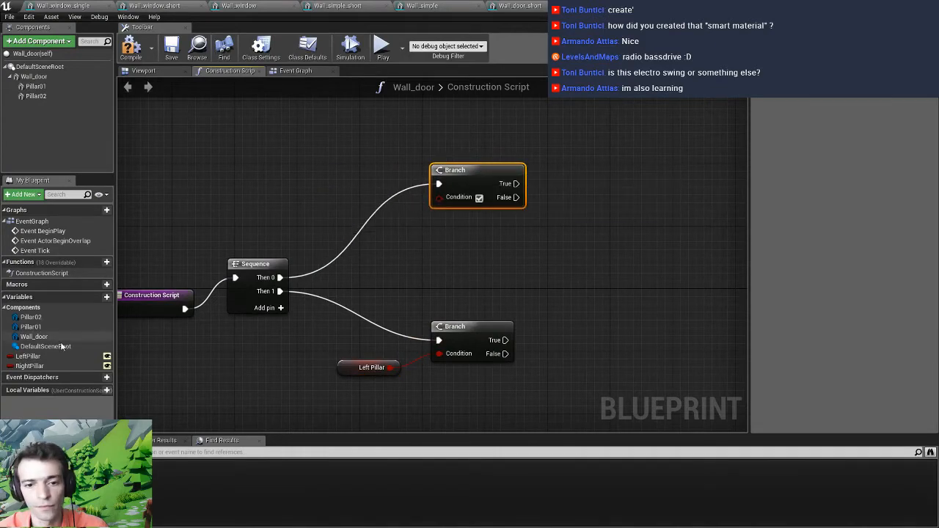
left_click_drag(30, 365, 441, 201)
left_click(391, 254)
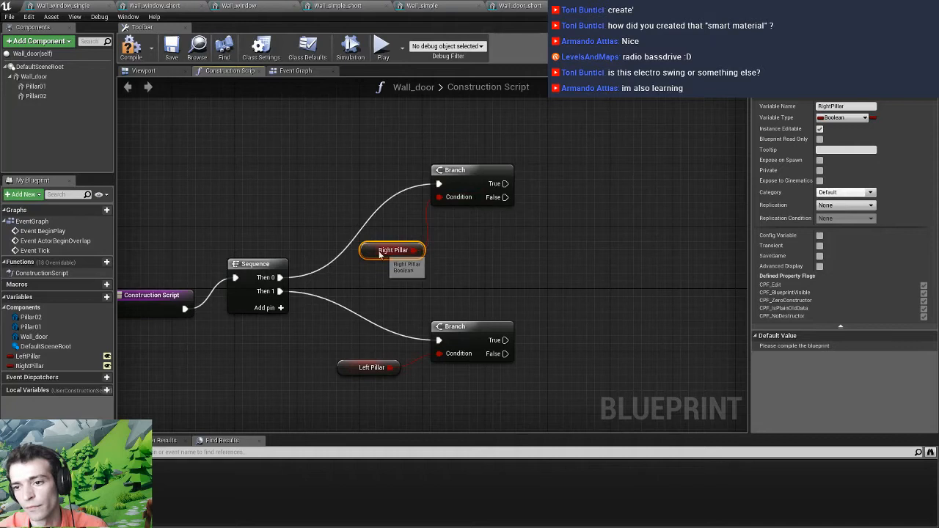
left_click_drag(365, 251, 358, 235)
right_click_drag(337, 304, 424, 297)
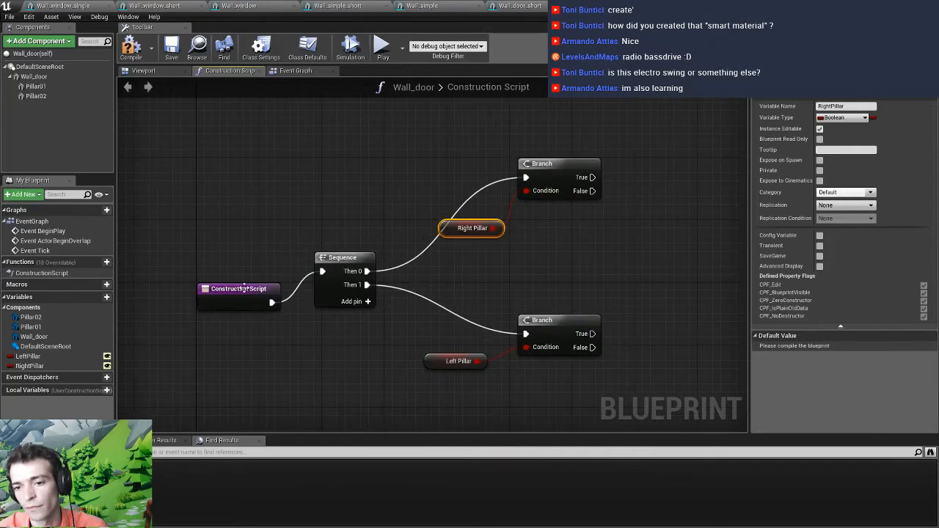
left_click_drag(242, 284, 234, 260)
right_click_drag(477, 279, 422, 284)
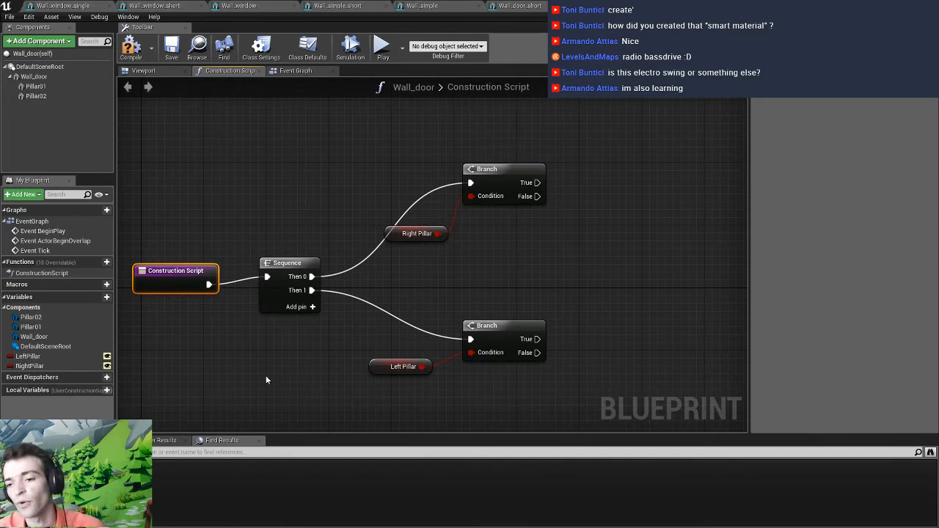
Compile the Wall_door blueprint and check its pillars in the 3D preview before returning to the Construction Script
right_click(474, 272)
right_click_drag(394, 266, 436, 269)
scroll(436, 269, "down", 1)
left_click(131, 51)
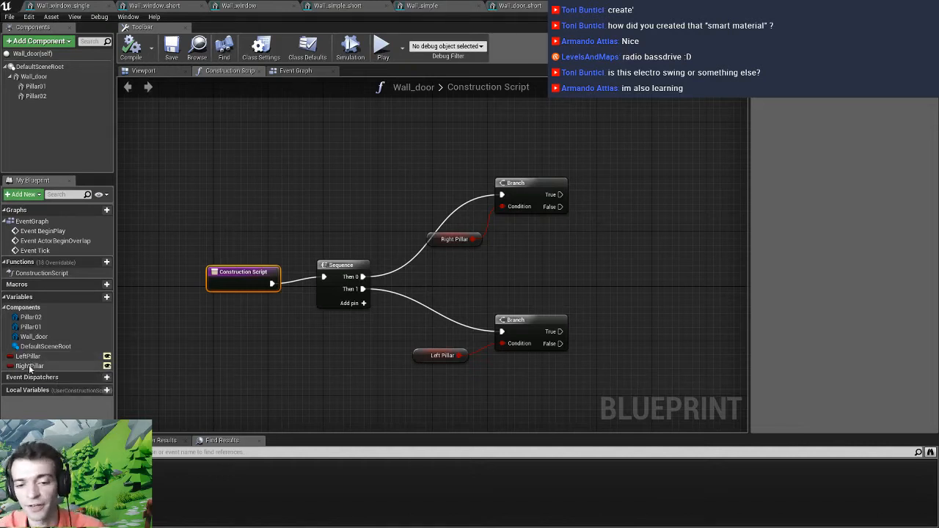
right_click_drag(572, 274, 534, 284)
left_click(143, 70)
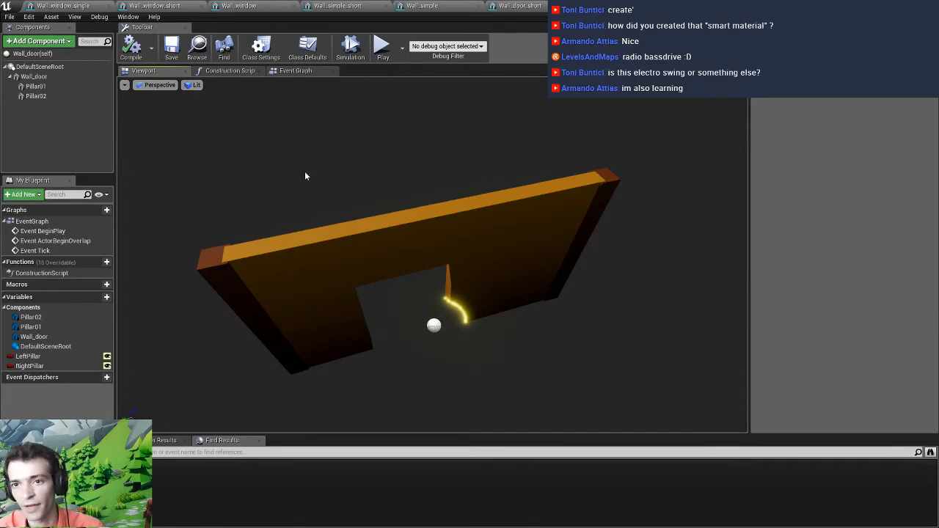
left_click(222, 71)
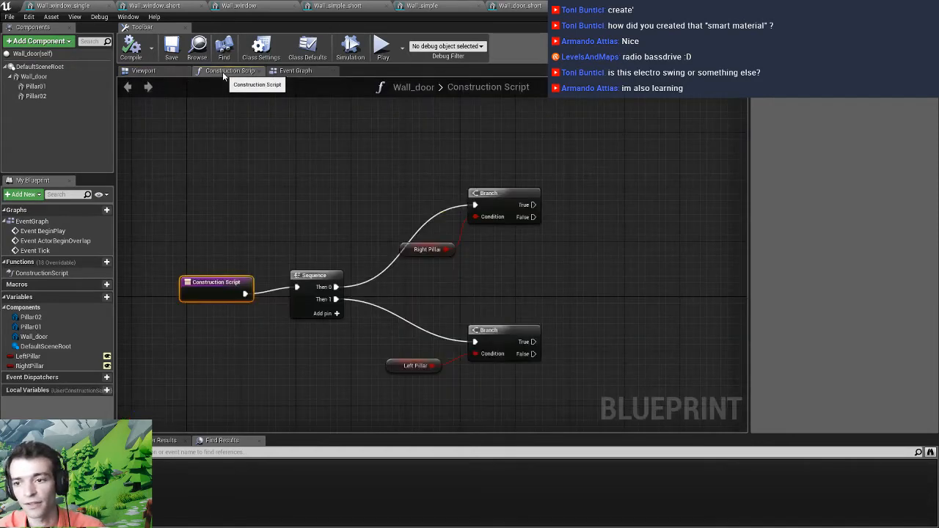
right_click_drag(532, 213, 451, 213)
left_click_drag(444, 201, 514, 195)
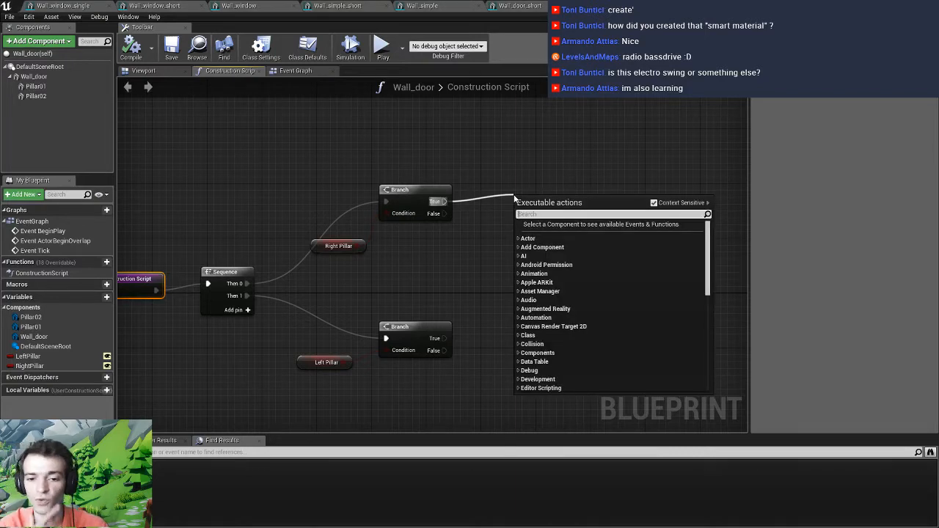
type("left")
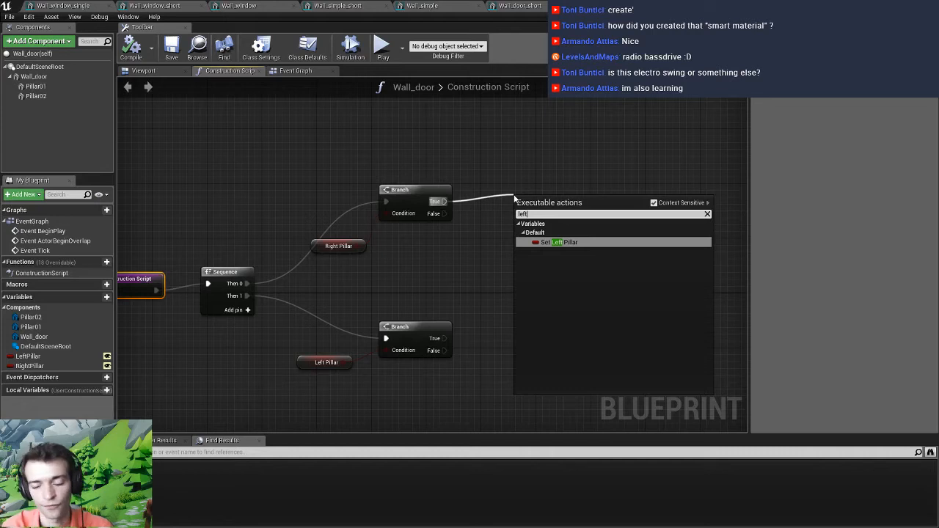
key("ctrl+a")
key("BackSpace")
left_click(451, 143)
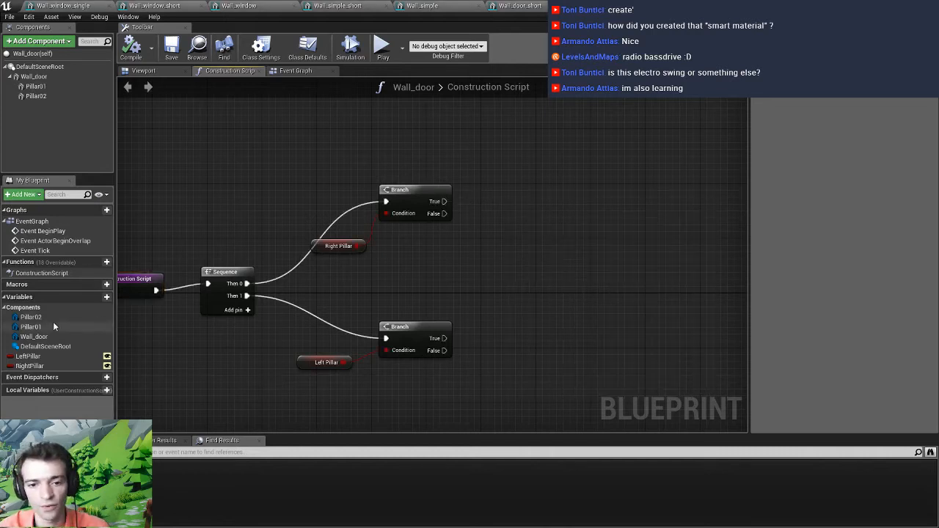
Add a Get node for the Pillar02 component beside the RightPillar Branch and review the wall in the 3D preview
left_click_drag(44, 318, 502, 230)
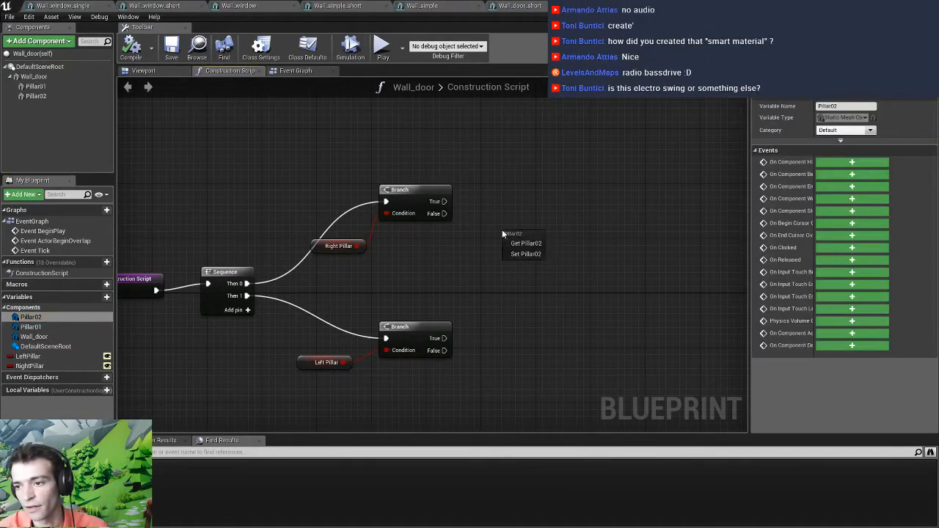
left_click(523, 244)
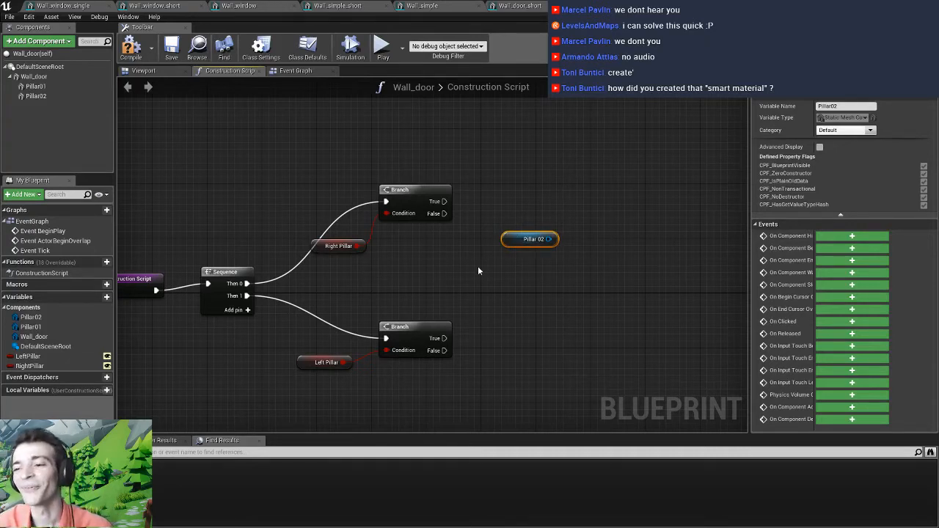
right_click(462, 282)
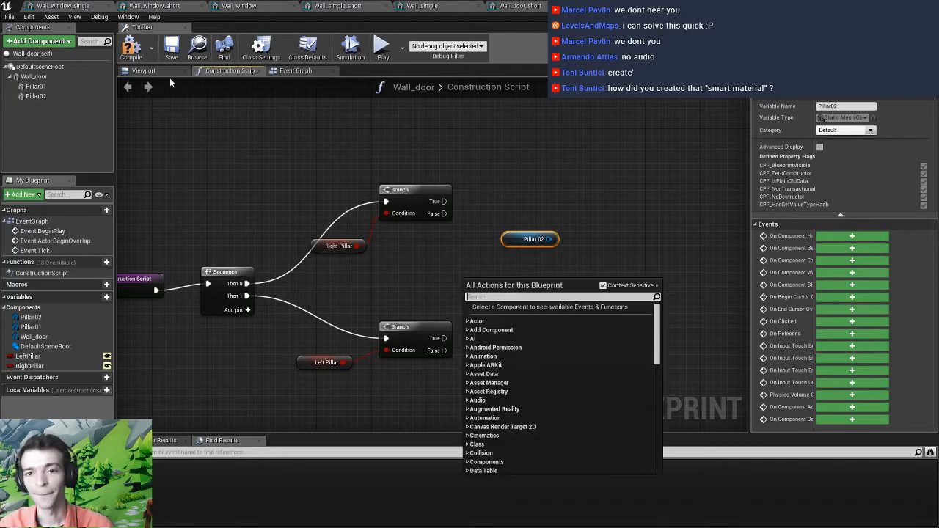
left_click(152, 72)
left_click(152, 72)
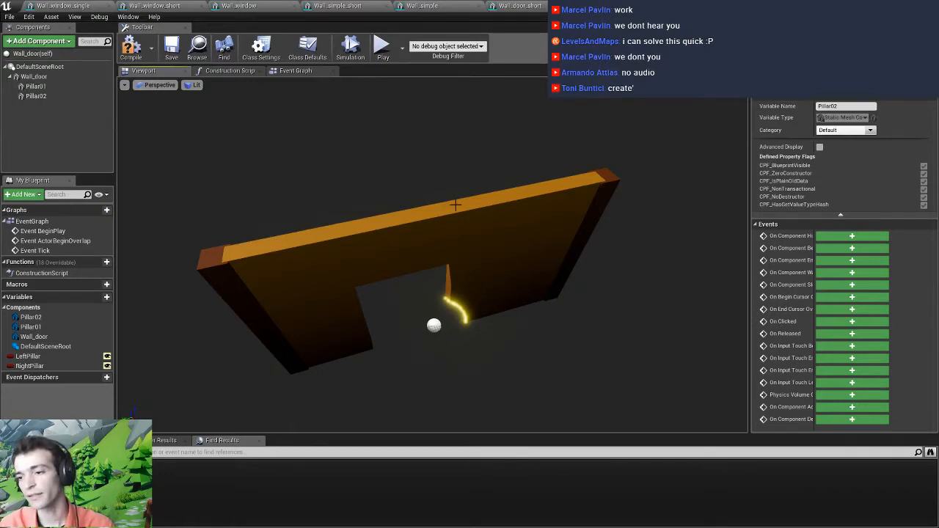
left_click(227, 72)
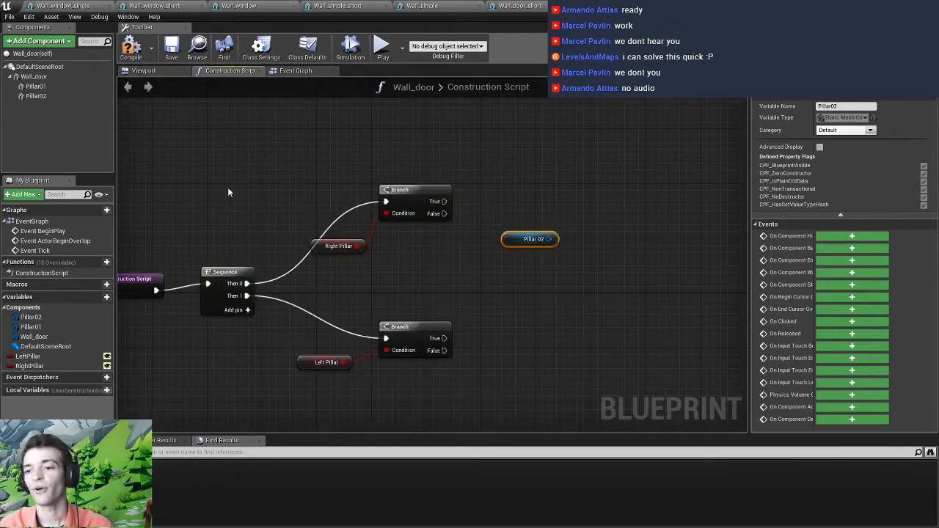
right_click_drag(228, 187, 306, 191)
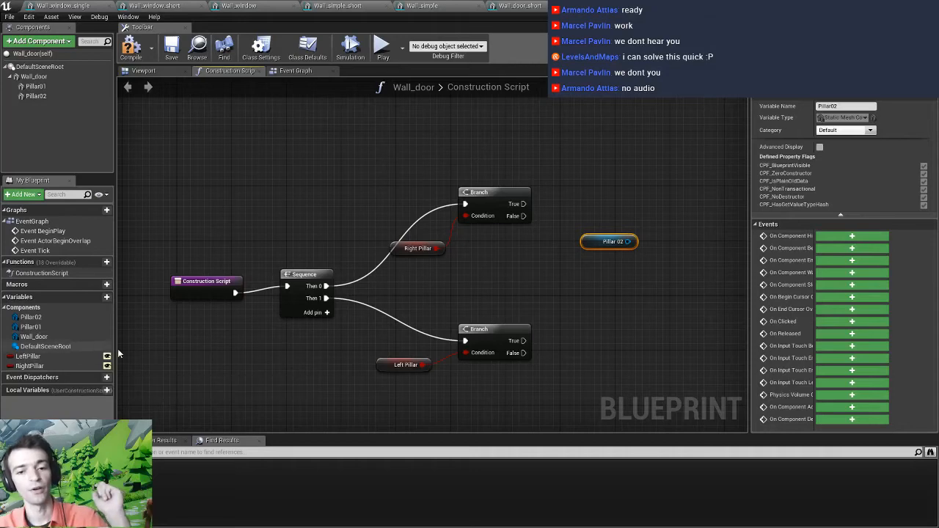
Add a Toggle Visibility node targeting Pillar02 and wire both the True and False outputs of the RightPillar Branch to it
right_click_drag(541, 271, 427, 308)
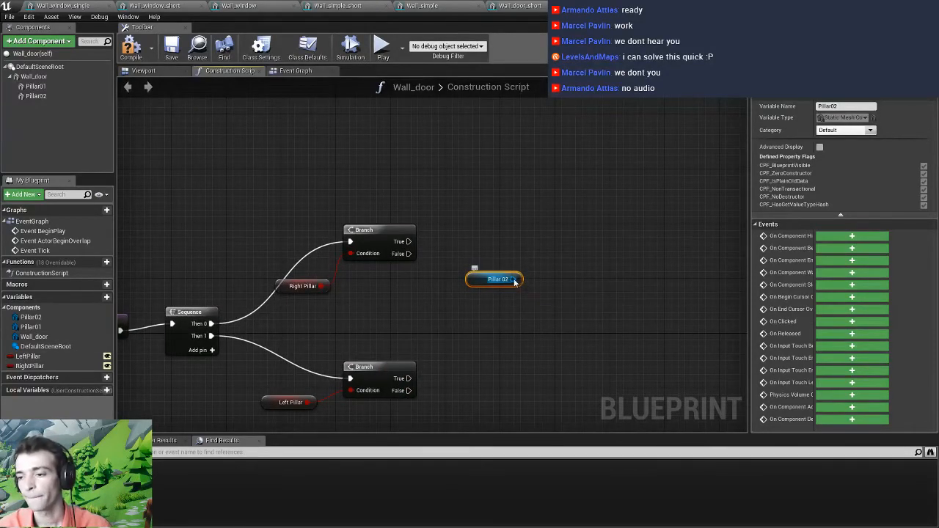
left_click_drag(515, 280, 553, 257)
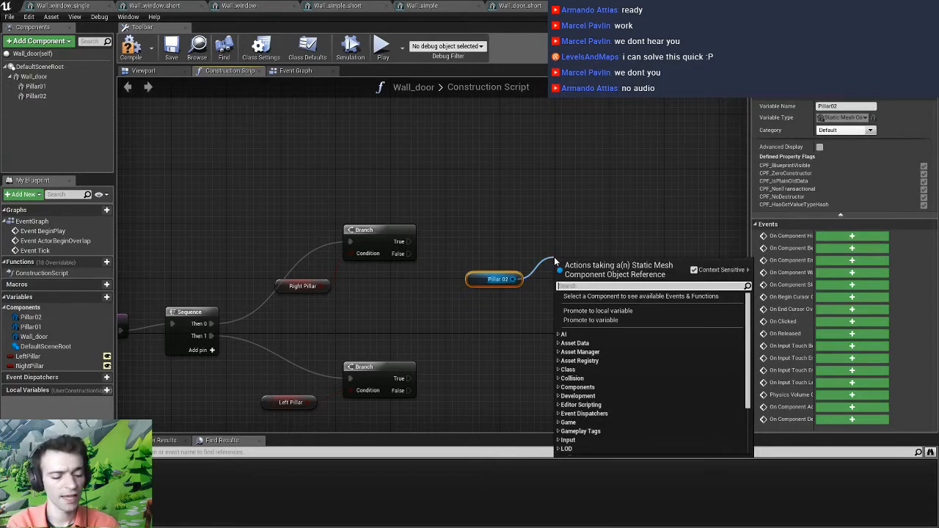
type("visi")
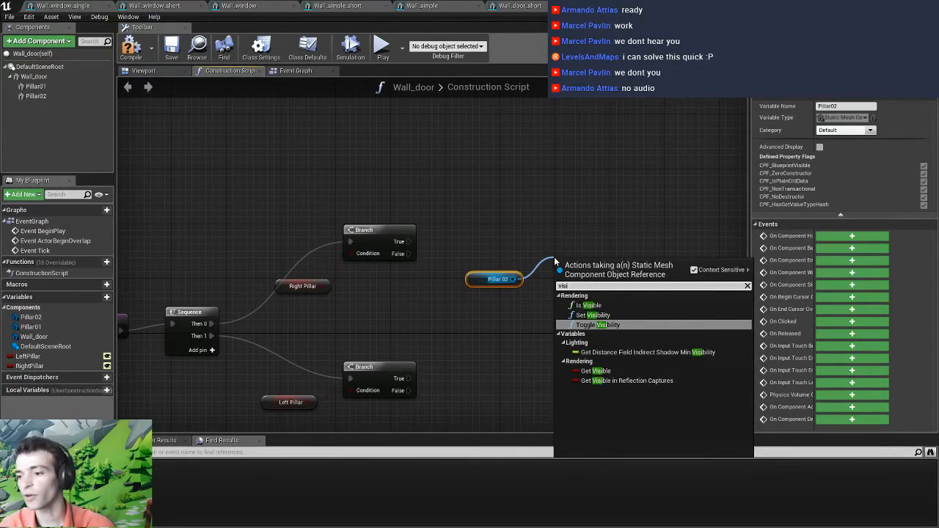
left_click(593, 325)
left_click_drag(591, 273, 585, 218)
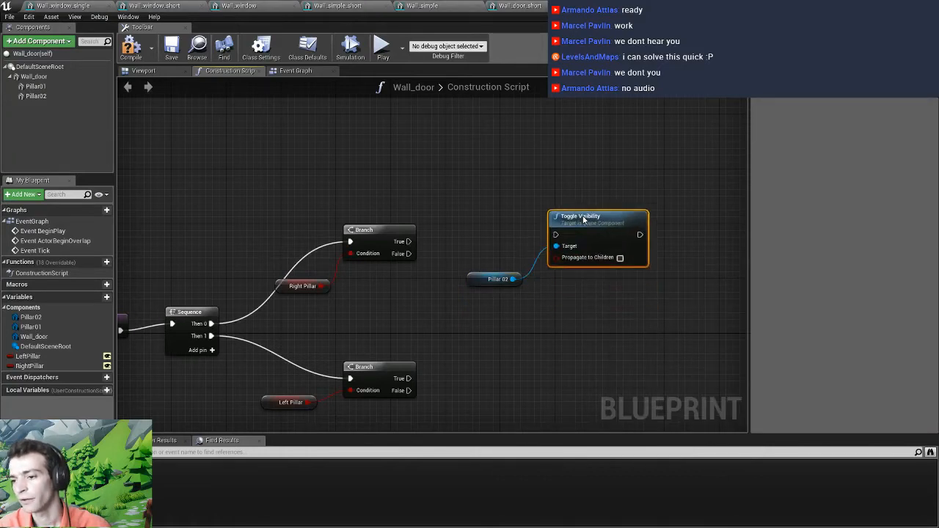
left_click_drag(409, 241, 555, 227)
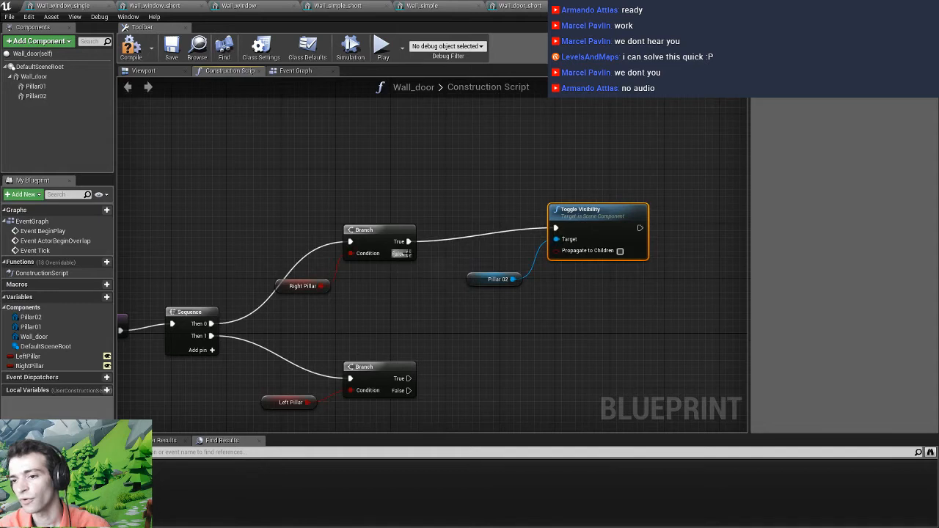
left_click_drag(406, 254, 555, 228)
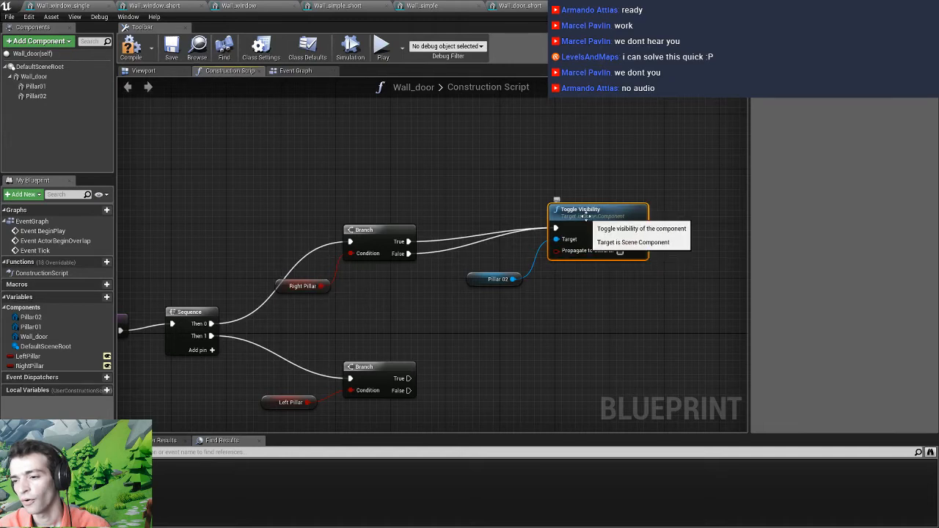
left_click_drag(587, 215, 584, 229)
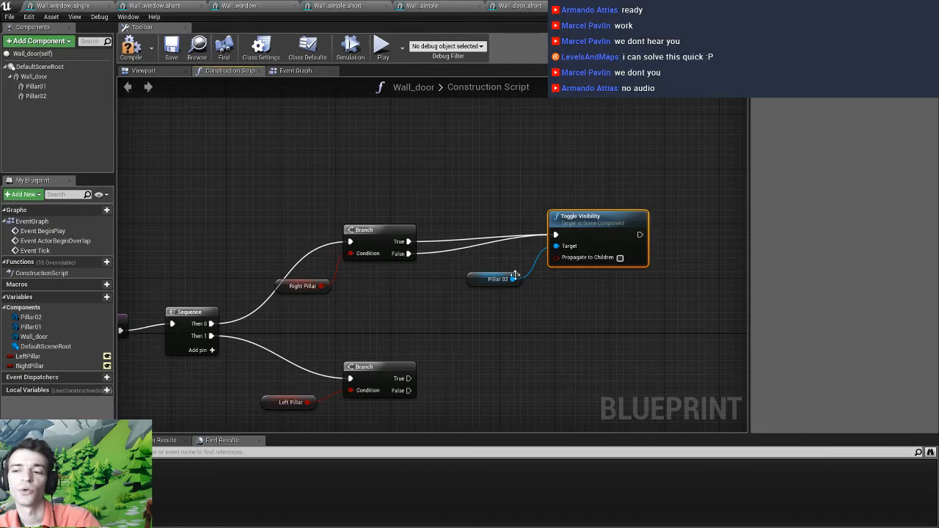
Duplicate the Pillar02 getter with its Toggle Visibility node and place the copies beside the LeftPillar Branch
right_click_drag(516, 329, 530, 298)
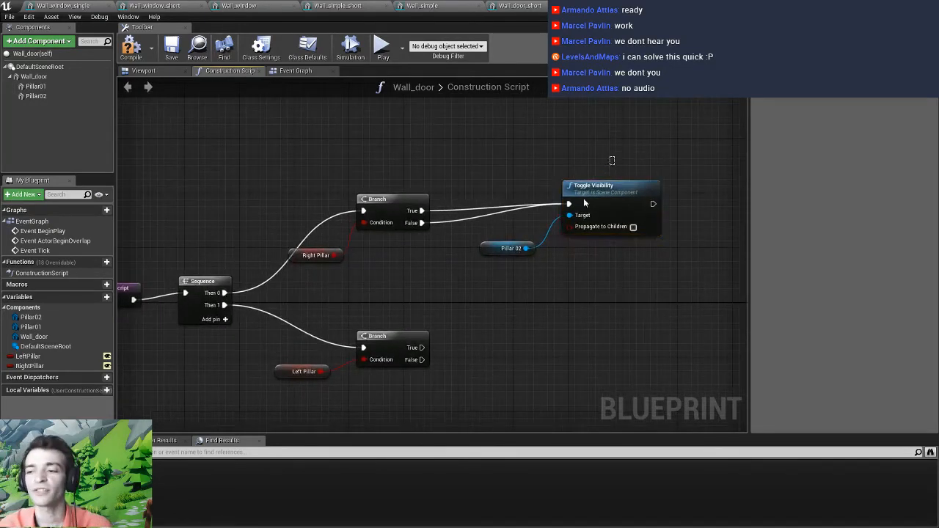
left_click_drag(672, 159, 493, 287)
key("ctrl+c")
key("ctrl+v")
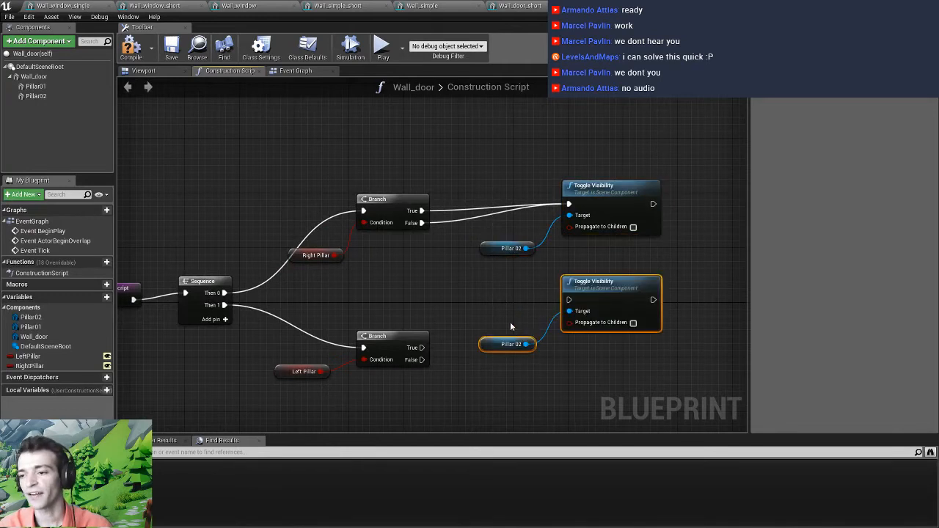
right_click_drag(511, 327, 514, 285)
left_click_drag(606, 243, 600, 290)
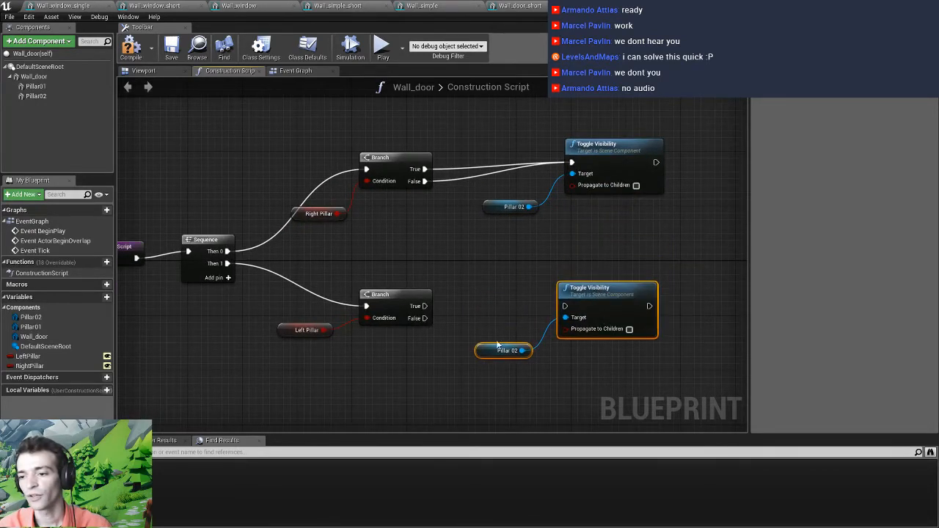
Make Pillar01 the target of the duplicated Toggle Visibility node and delete the copied Pillar02 getter
left_click_drag(30, 327, 565, 318)
left_click(518, 334)
left_click(500, 350)
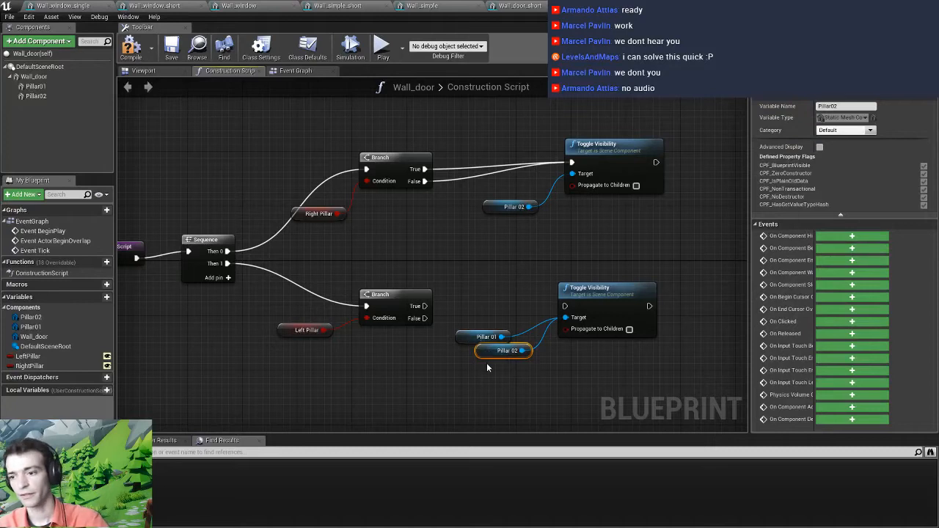
key("Delete")
Wire both the True and False outputs of the LeftPillar Branch to the Pillar01 Toggle Visibility node
left_click_drag(424, 306, 564, 307)
left_click_drag(424, 318, 566, 309)
right_click_drag(358, 366, 381, 356)
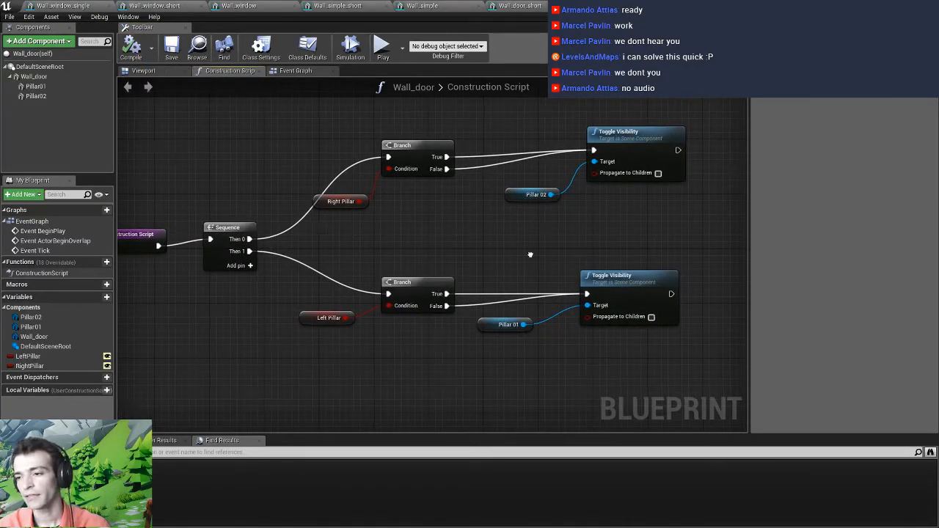
right_click_drag(531, 255, 468, 262)
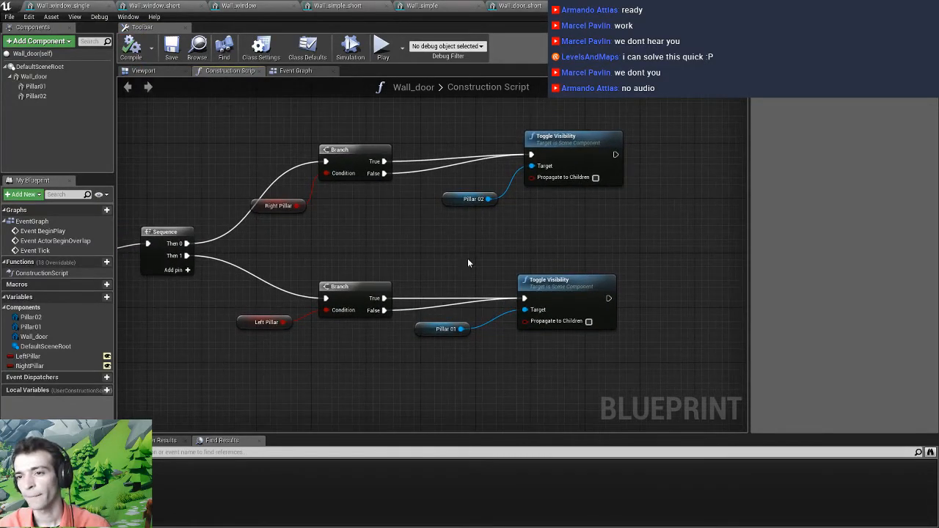
Check the default values of the LeftPillar and RightPillar variables and compile the blueprint
left_click(48, 359)
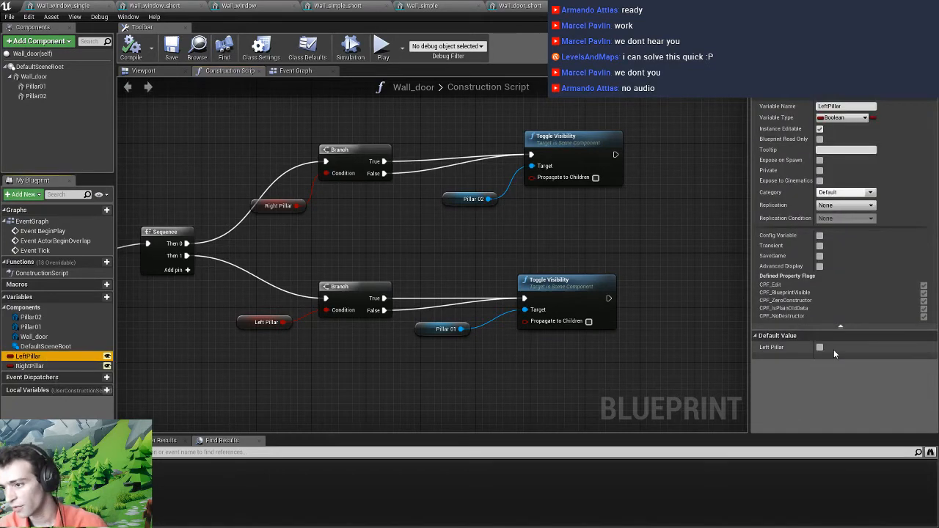
left_click(52, 366)
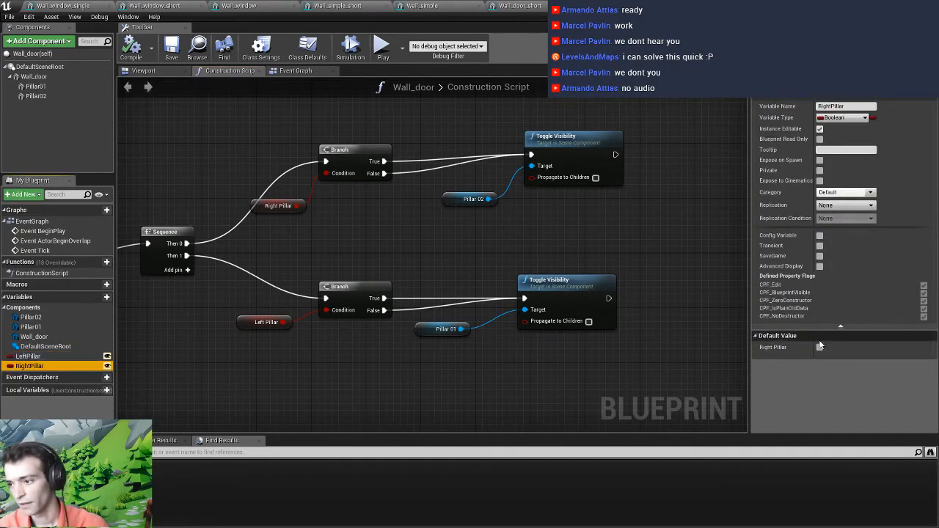
left_click(131, 48)
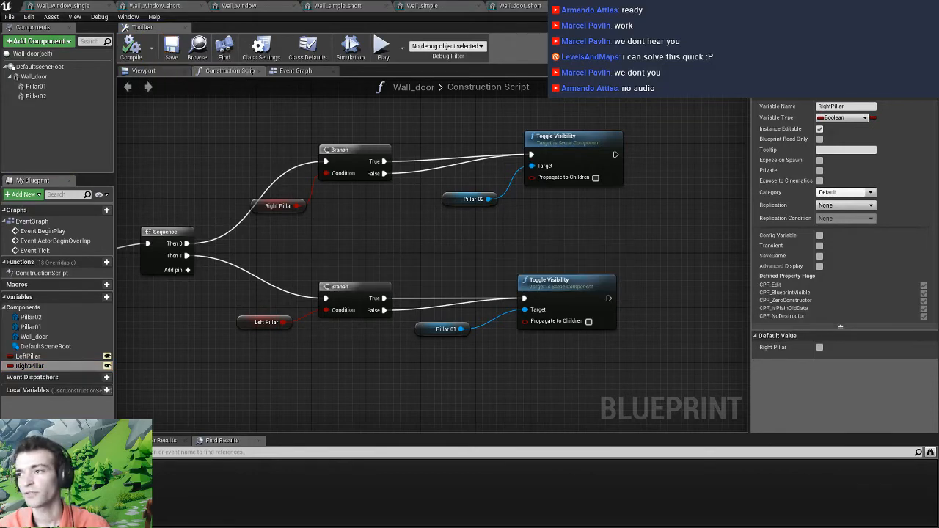
Switch to the level editor and place an instance of the Wall_door blueprint from ModularHouse_BPs on the open floor
key("alt+Tab")
mouse_move(350, 191)
right_mouse_down()
mouse_move(352, 170)
mouse_move(352, 193)
right_mouse_up()
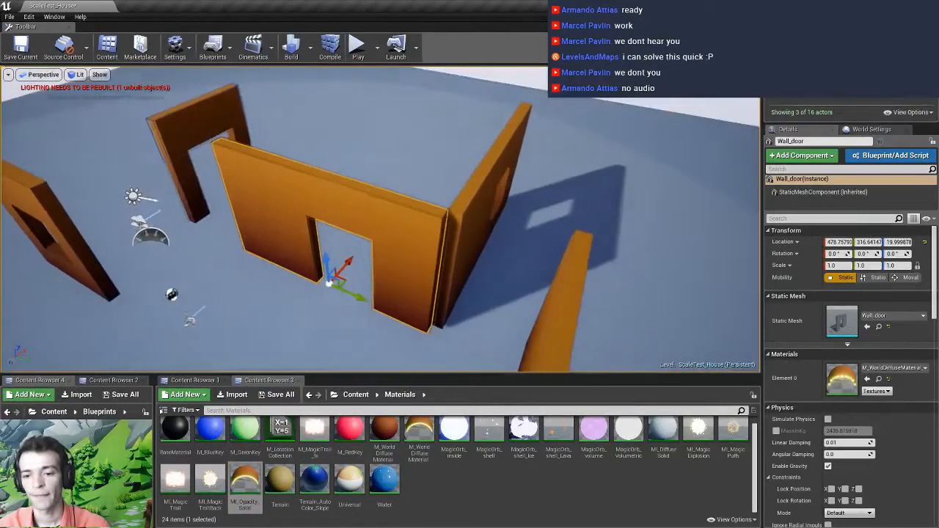
left_click(184, 383)
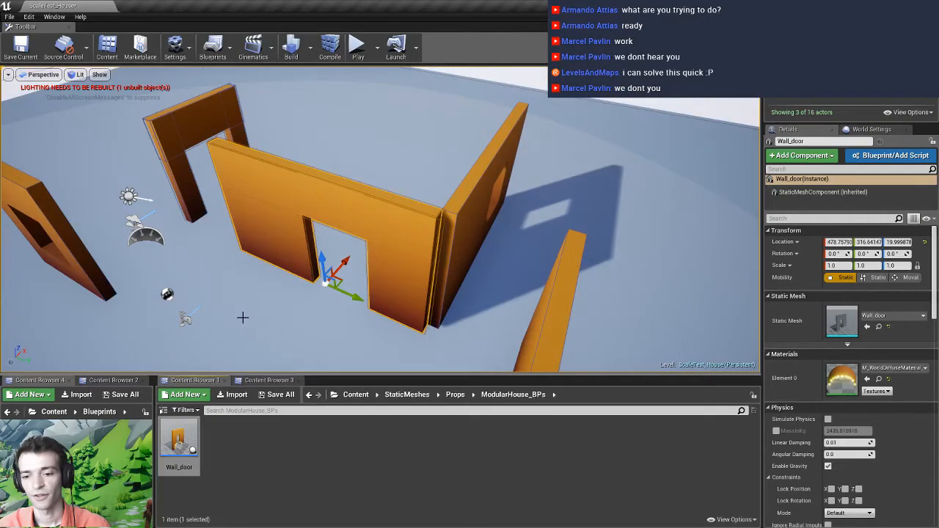
left_click_drag(243, 317, 212, 353)
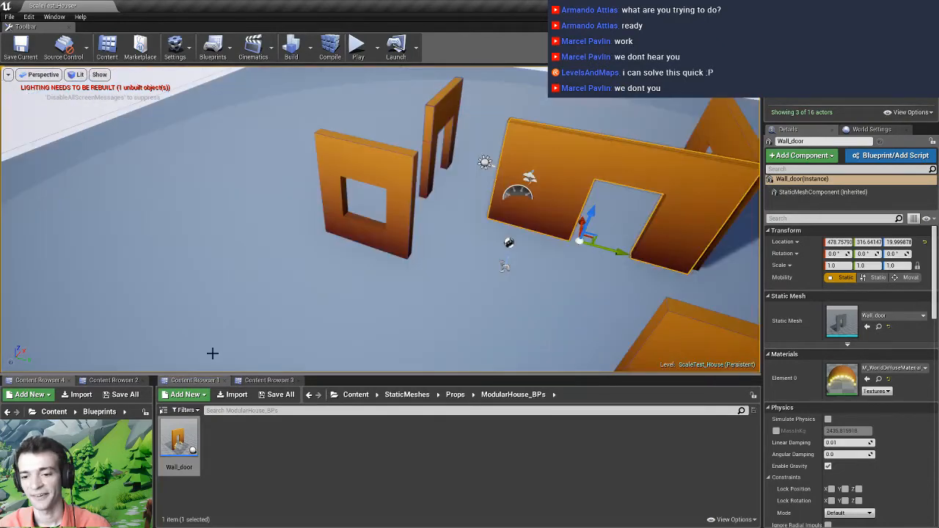
left_click_drag(179, 441, 158, 298)
right_click_drag(133, 321, 202, 344)
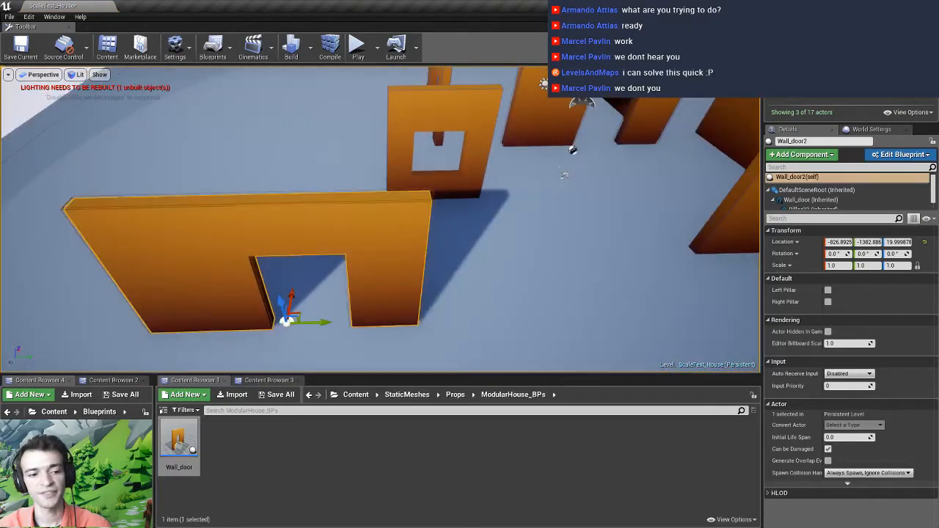
right_click_drag(380, 220, 285, 206)
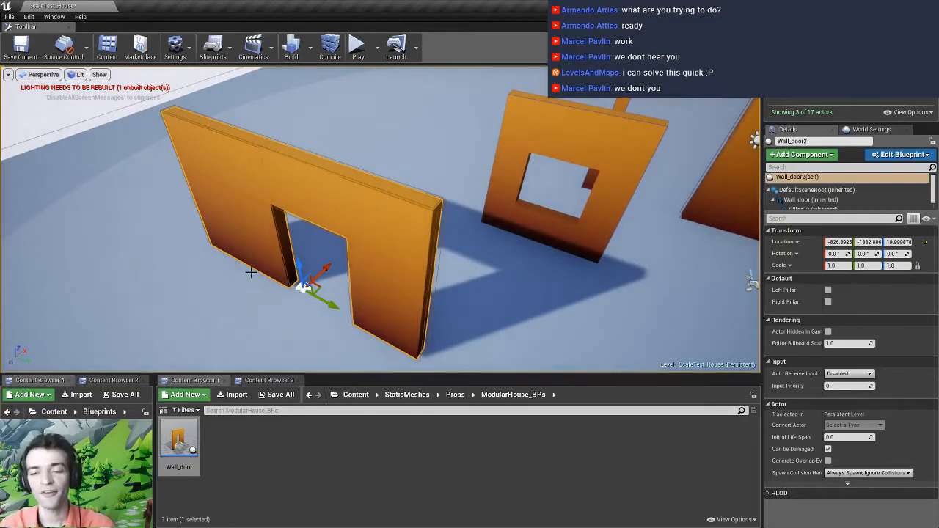
Test the placed door wall by switching its Left Pillar and Right Pillar options on and off
left_click(827, 302)
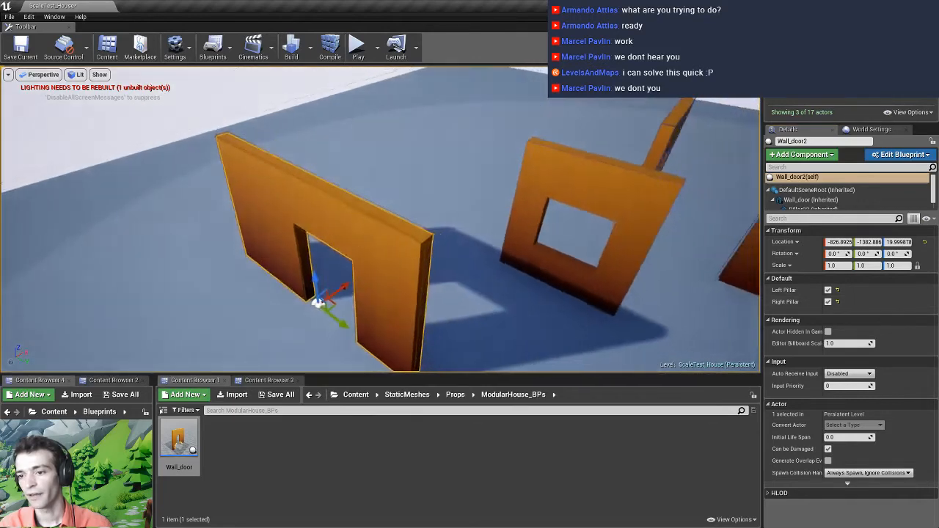
right_click_drag(514, 221, 522, 257)
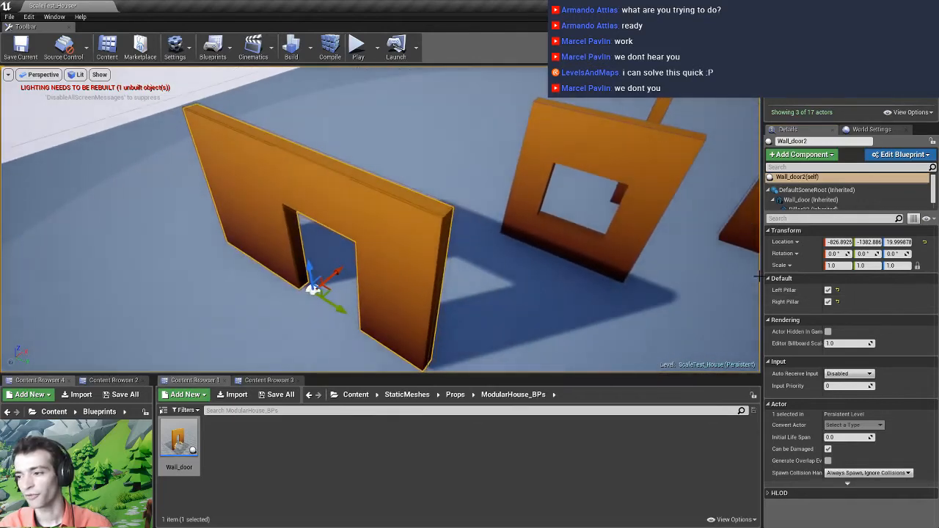
left_click(828, 302)
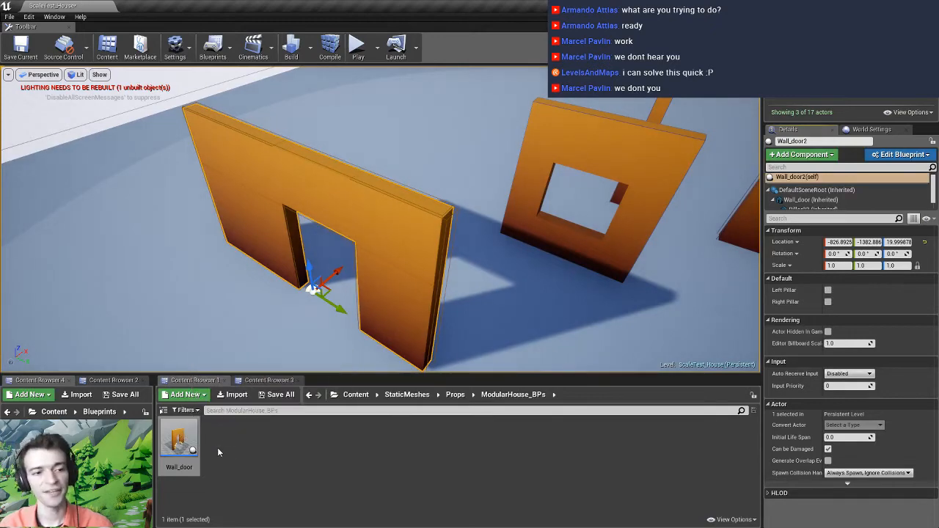
Open the Wall_door blueprint and break the link between the RightPillar Branch's False output and Toggle Visibility
double_click(181, 442)
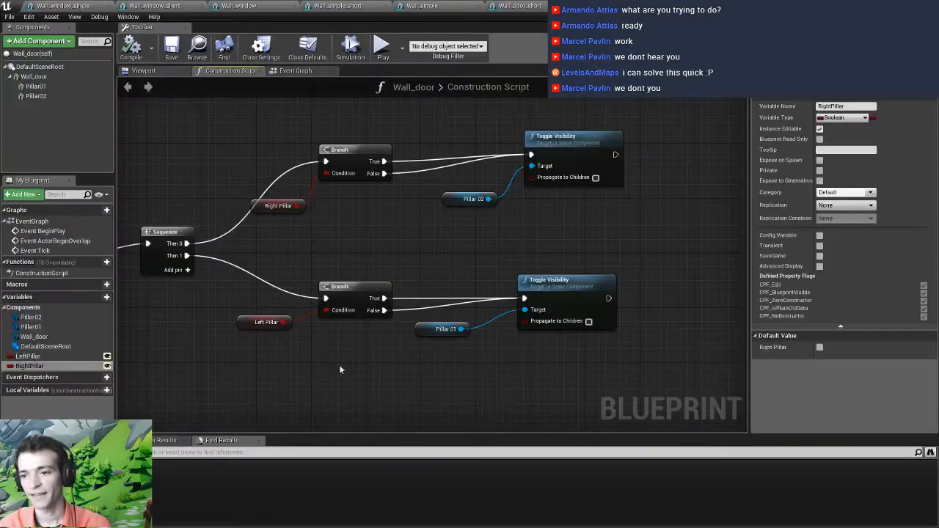
right_click_drag(476, 234, 452, 267)
right_click(357, 209)
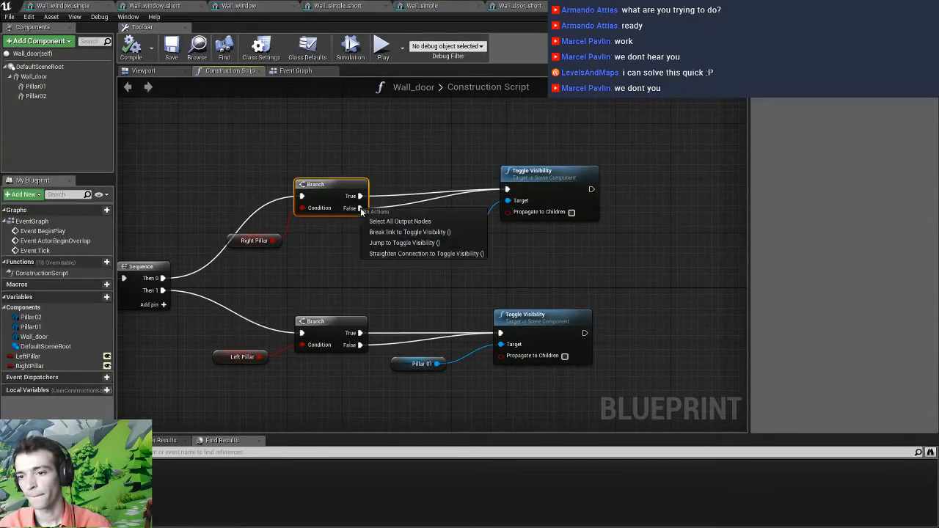
left_click(370, 229)
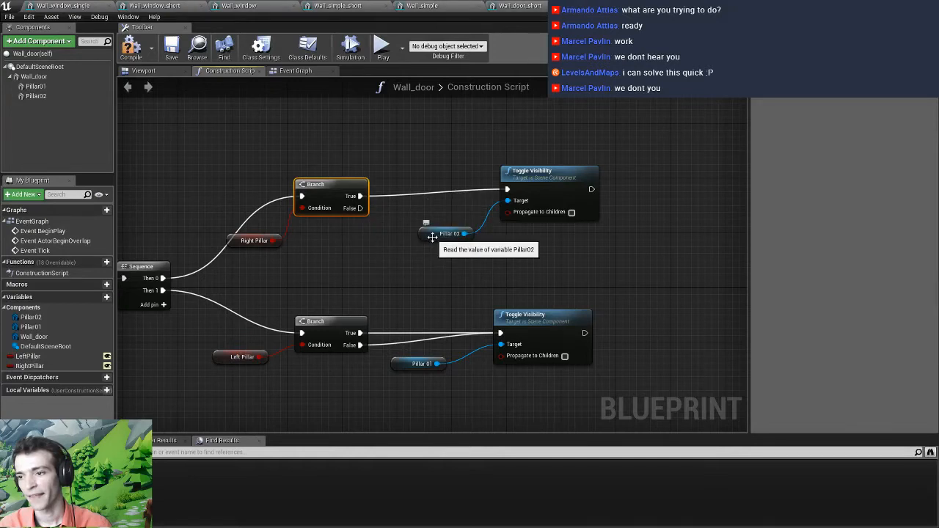
Replace the Pillar02 Toggle Visibility node with a Set Visibility node that targets Pillar02
left_click_drag(464, 233, 531, 250)
type("se")
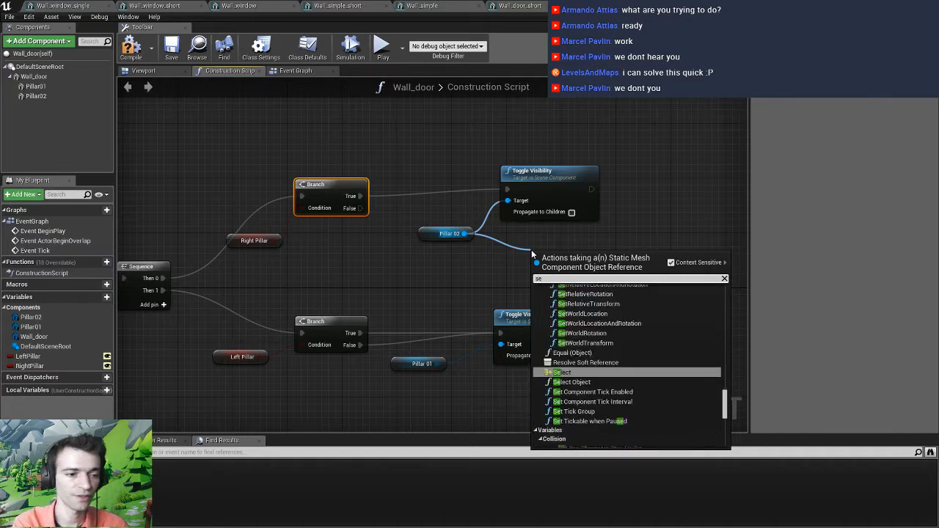
type("t visib")
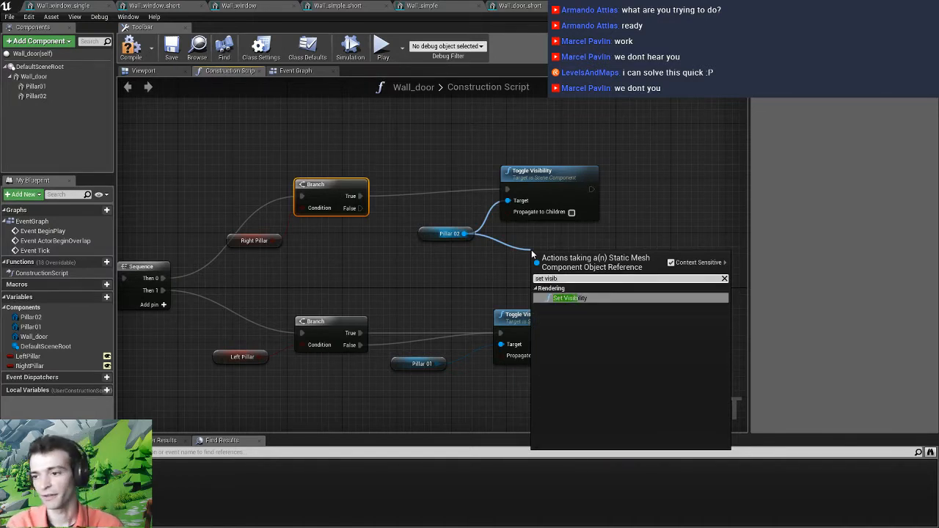
left_click(578, 297)
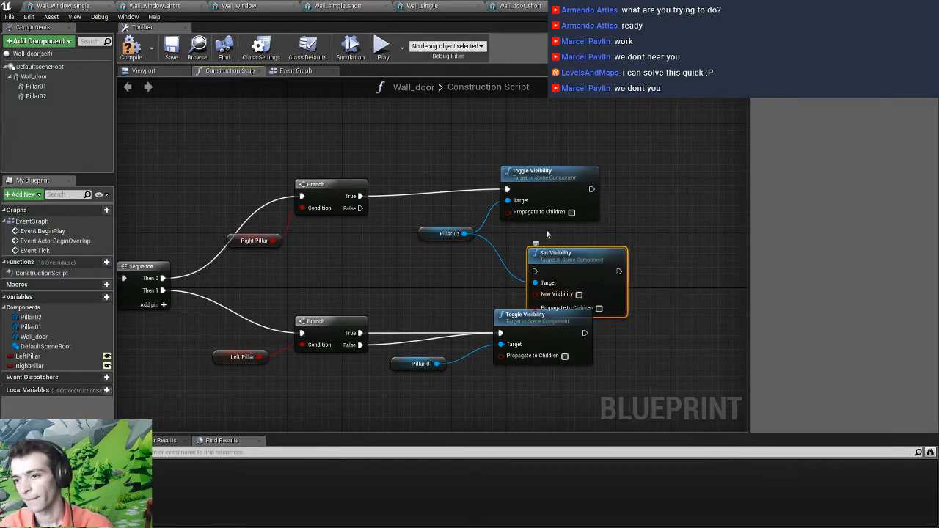
left_click_drag(546, 182, 571, 120)
key("Delete")
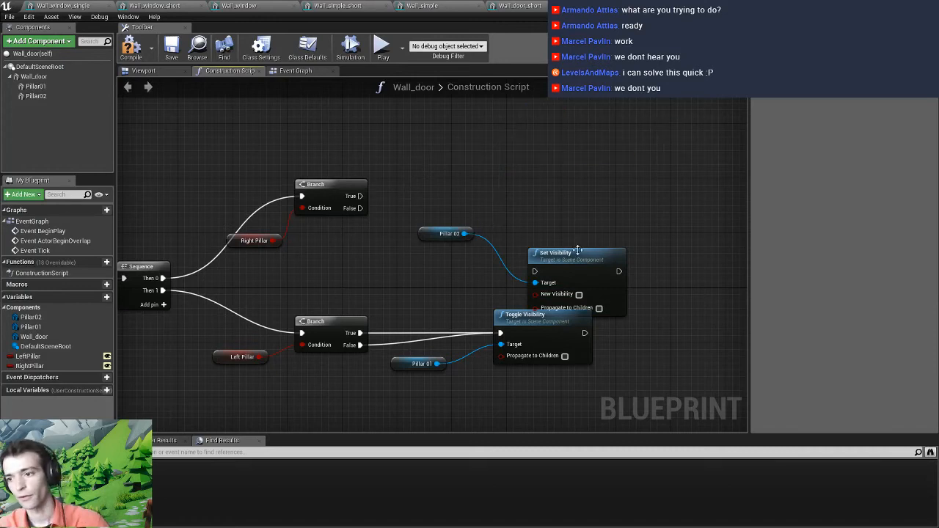
left_click_drag(568, 262, 559, 166)
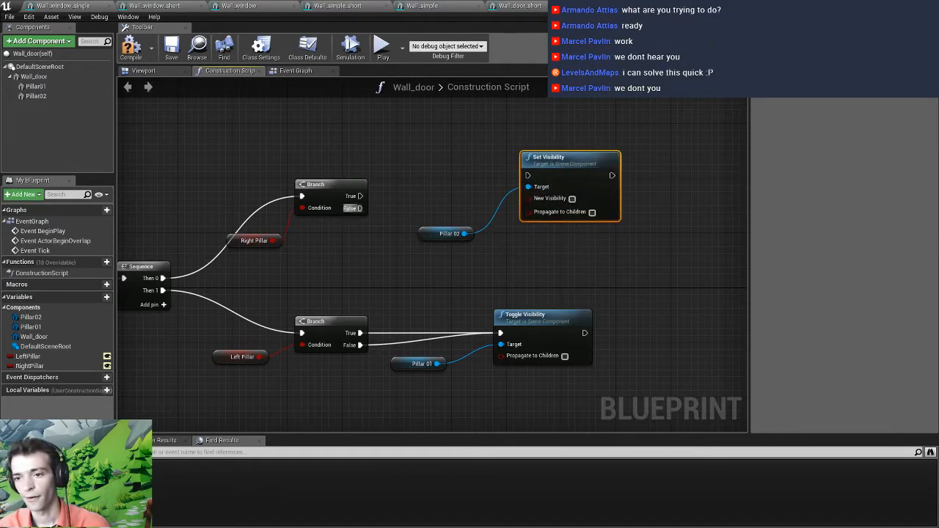
Wire both RightPillar Branch outputs to Set Visibility, feed RightPillar into New Visibility, and compile the blueprint
left_click_drag(359, 196, 528, 176)
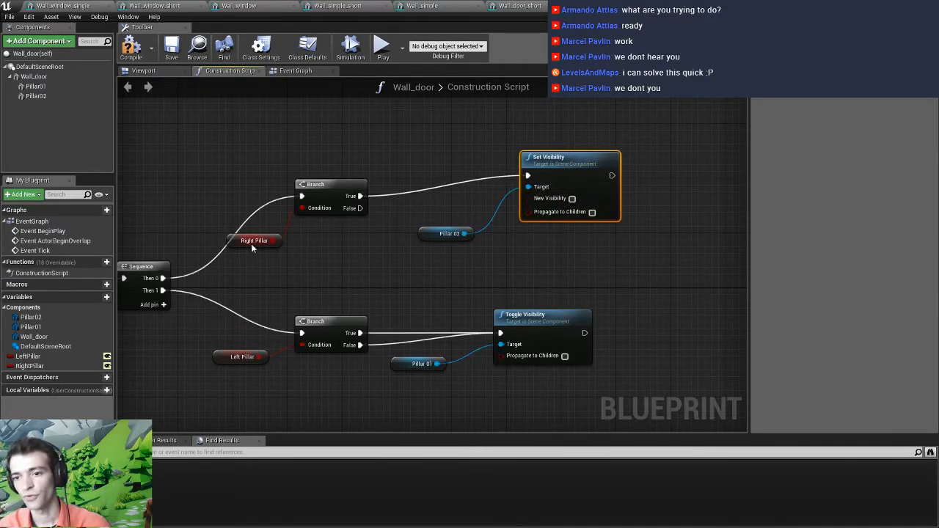
left_click_drag(272, 241, 527, 198)
left_click_drag(360, 208, 527, 176)
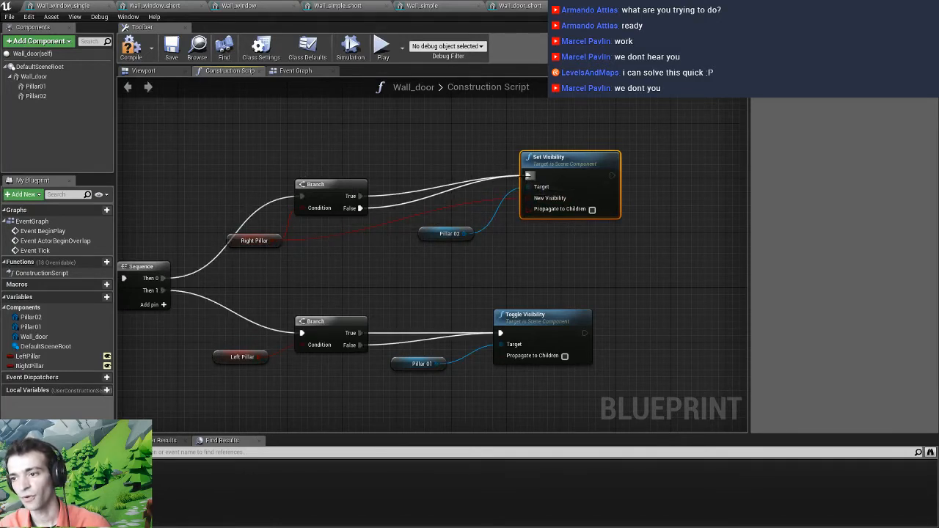
left_click(142, 57)
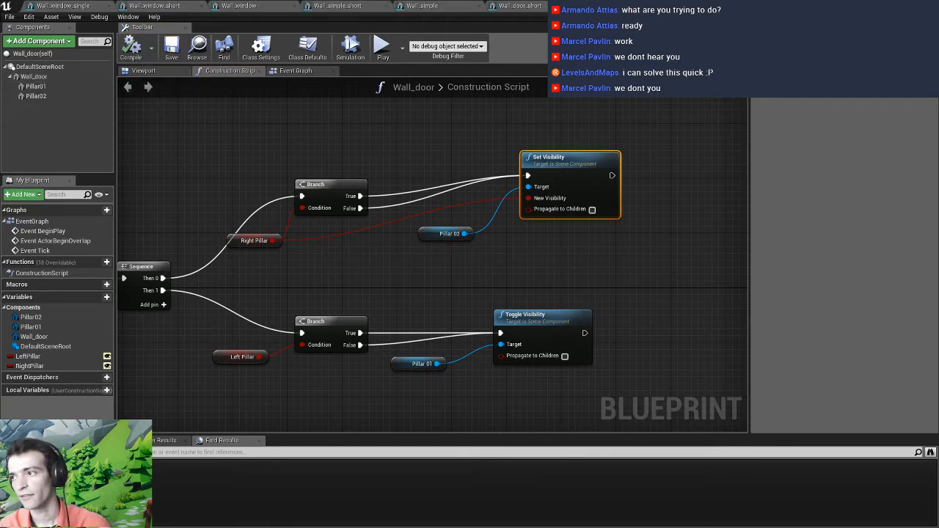
Test the Left Pillar and Right Pillar options on the placed door wall in the level, leaving both off
key("alt+Tab")
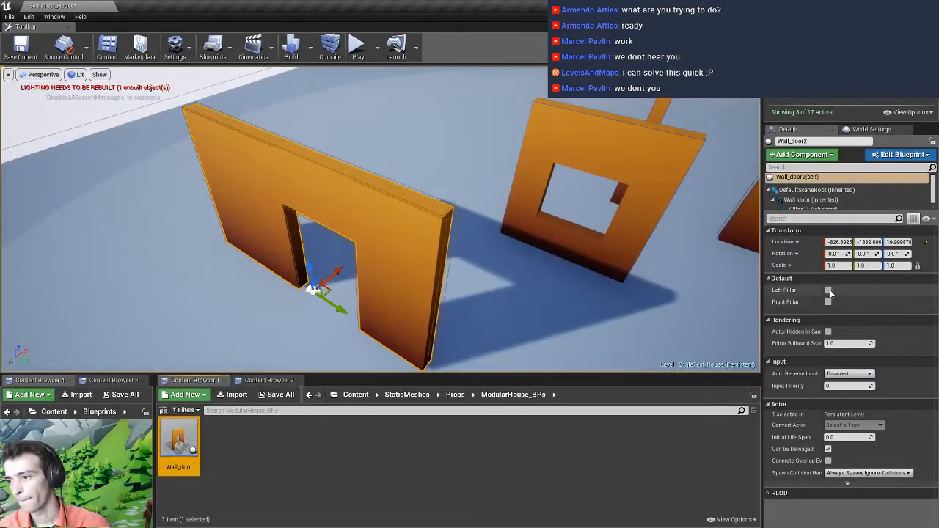
left_click(830, 293)
left_click(828, 303)
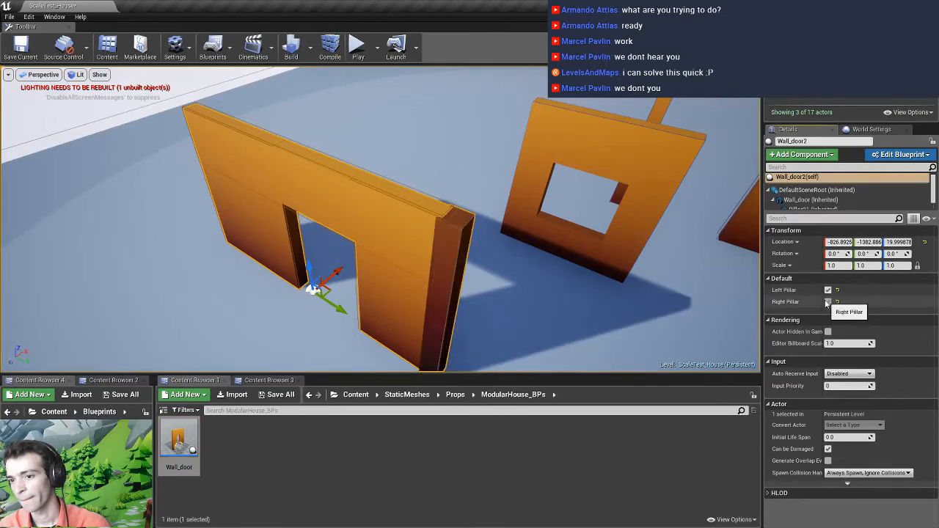
left_click(828, 292)
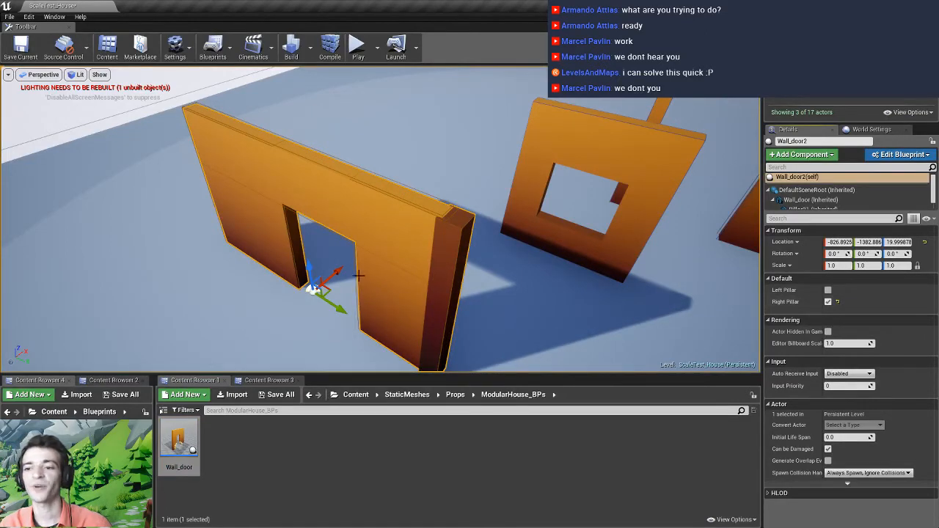
right_click_drag(359, 275, 455, 323)
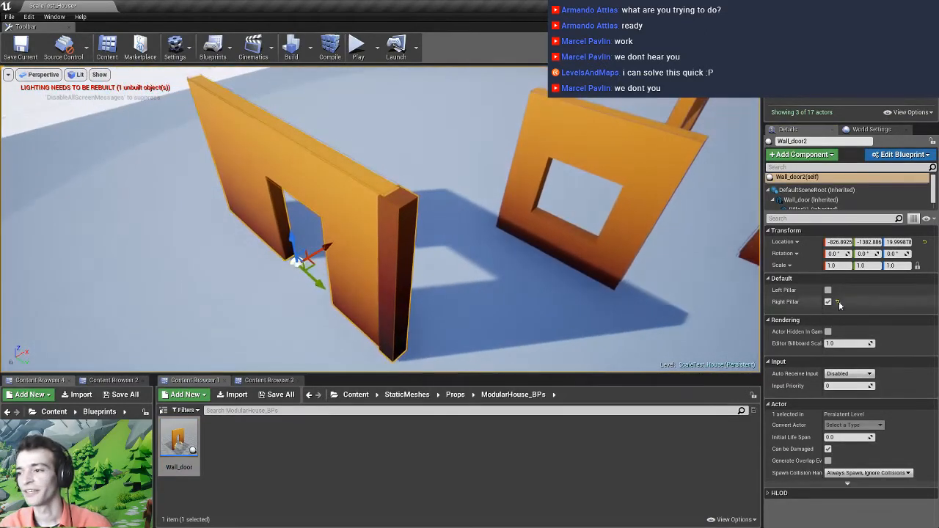
left_click(828, 303)
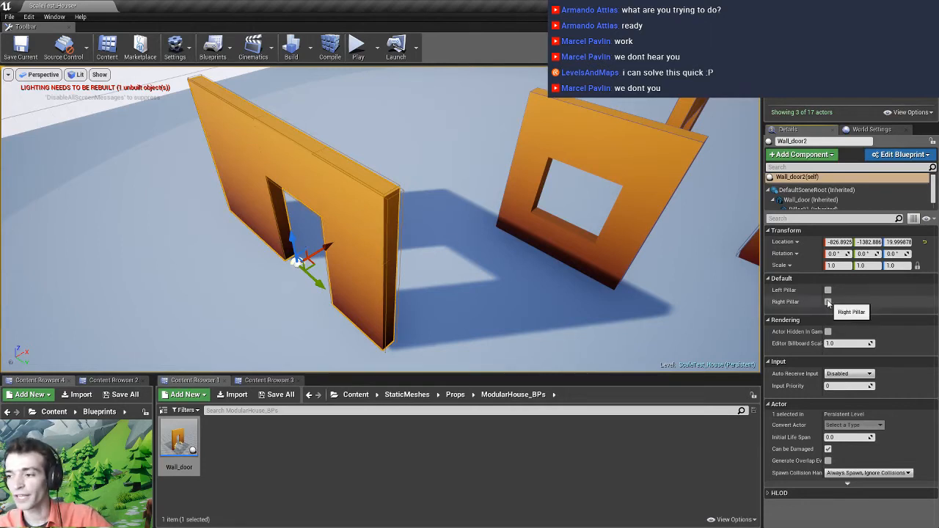
left_click(828, 303)
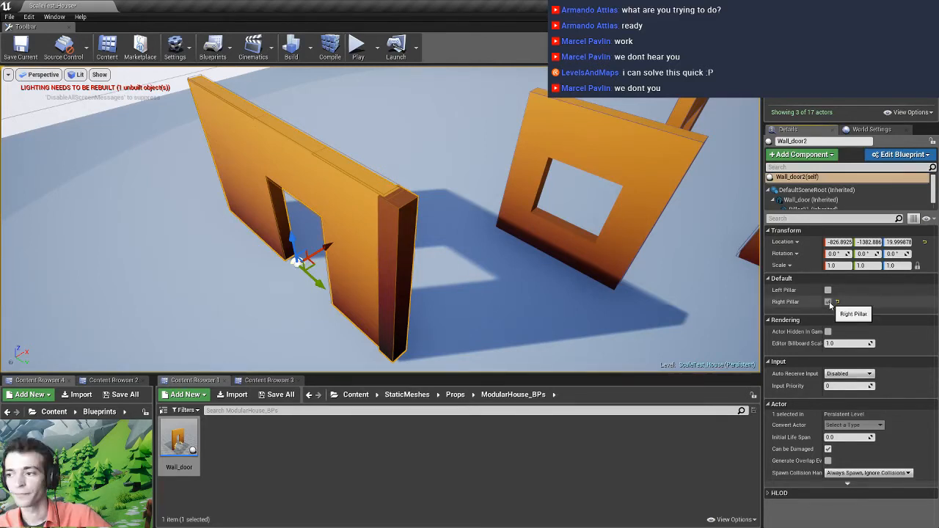
left_click(828, 302)
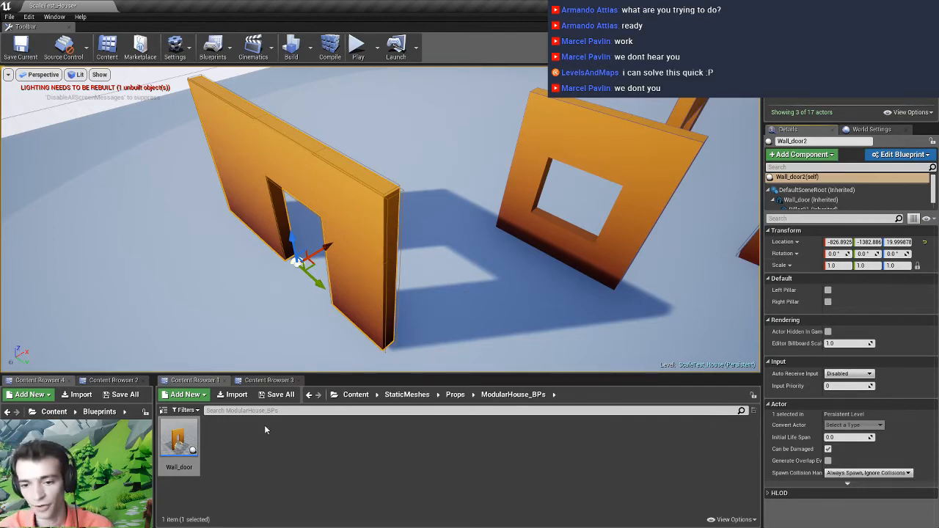
Reopen the Wall_door blueprint and add a Set Visibility (Pillar01) node from the LeftPillar Branch's True output
double_click(182, 439)
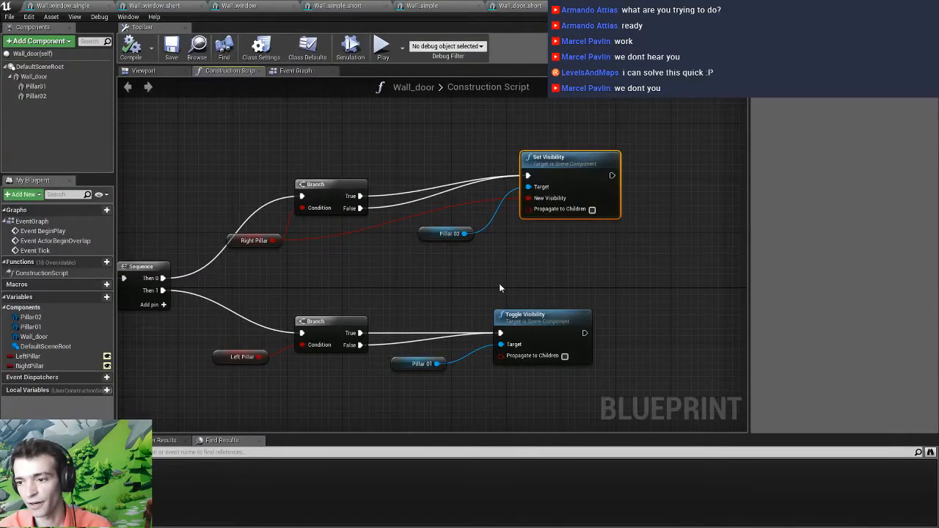
right_click_drag(499, 288, 498, 241)
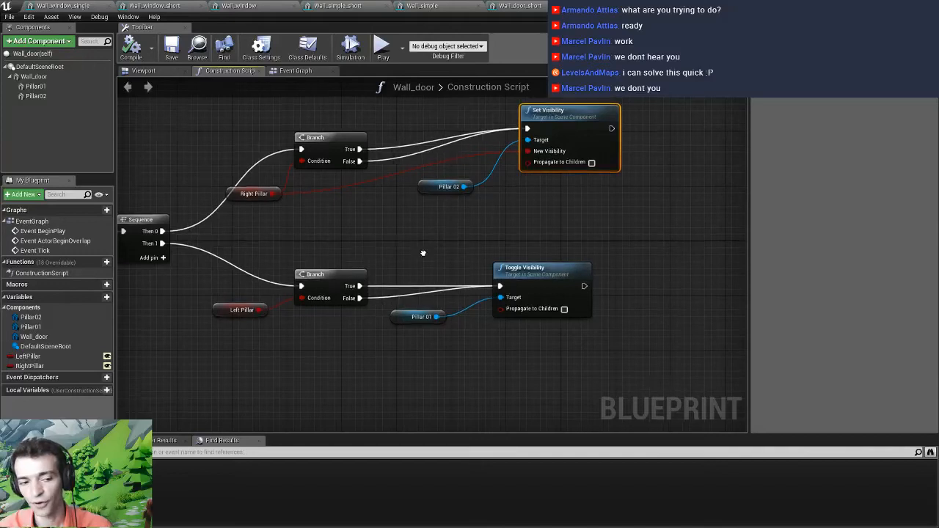
right_click_drag(422, 254, 348, 239)
left_click_drag(285, 272, 409, 226)
type("set")
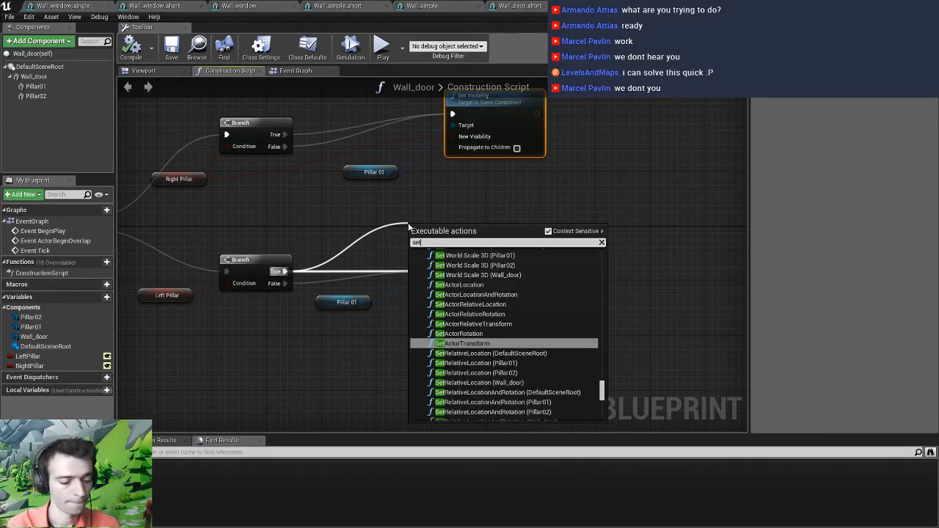
type("visib")
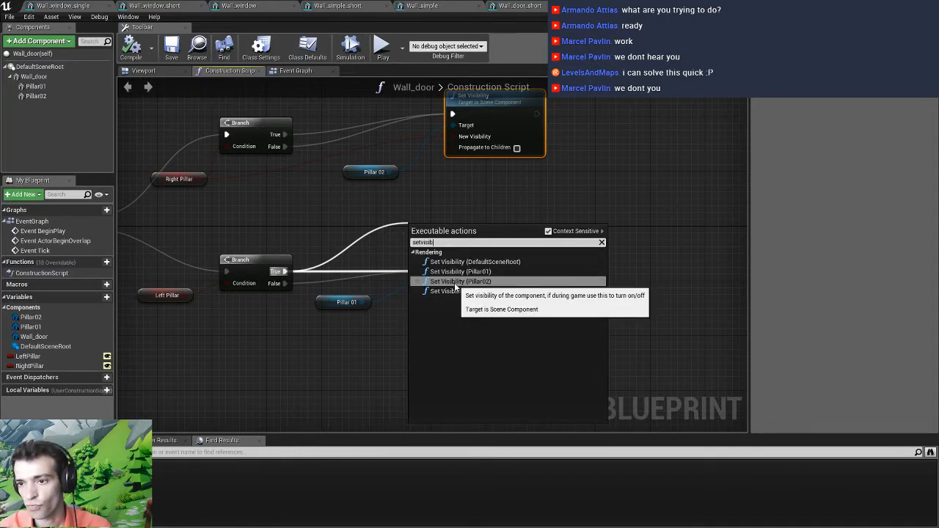
left_click(456, 272)
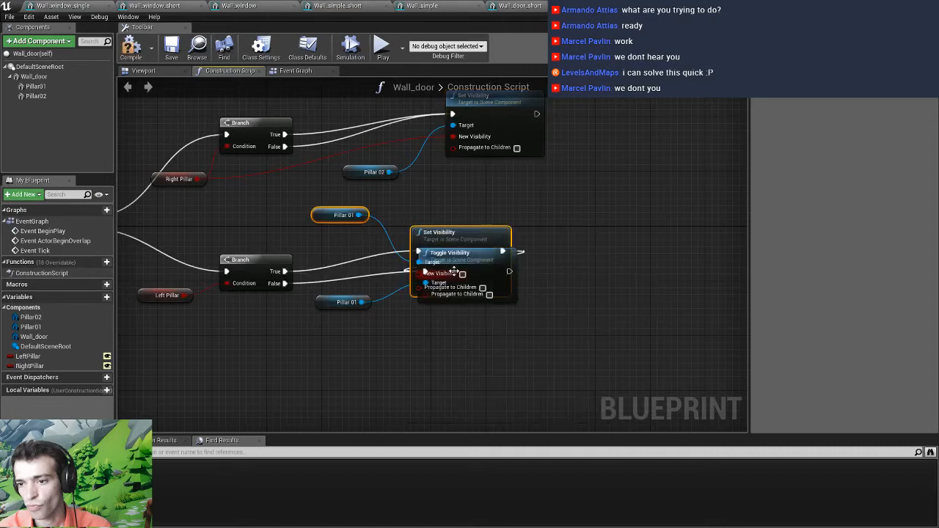
Separate the old Pillar01 Toggle Visibility node from the new one and delete it together with its Pillar01 getter
left_click_drag(438, 264, 444, 320)
left_click(346, 301, "ctrl")
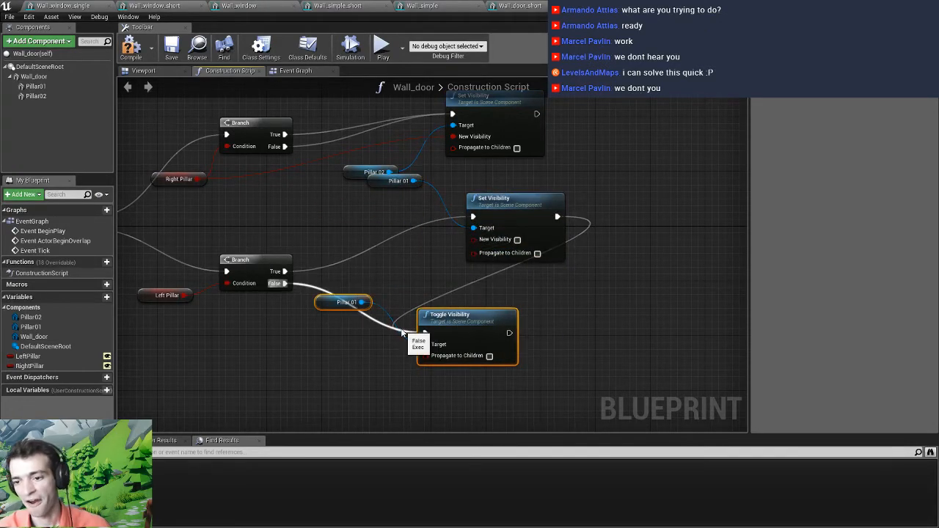
key("Delete")
Arrange Pillar01 and its Set Visibility node beside the LeftPillar Branch, then connect the False output and feed LeftPillar into New Visibility
left_click_drag(494, 198, 470, 254)
left_click_drag(386, 181, 339, 345)
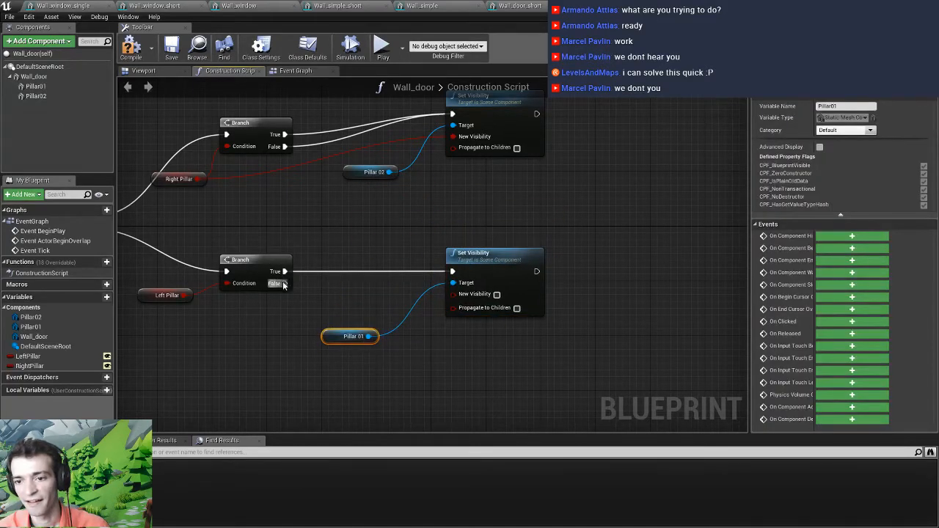
left_click_drag(284, 284, 452, 272)
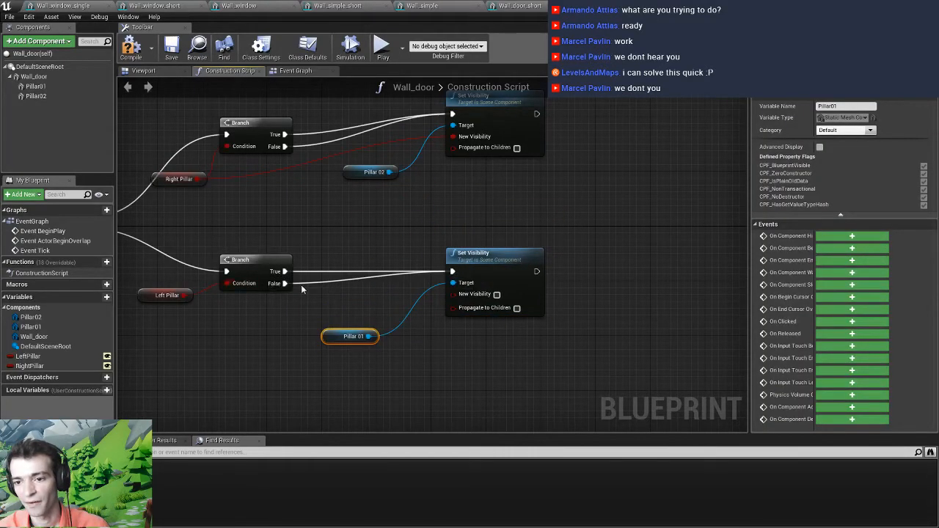
left_click_drag(183, 295, 453, 295)
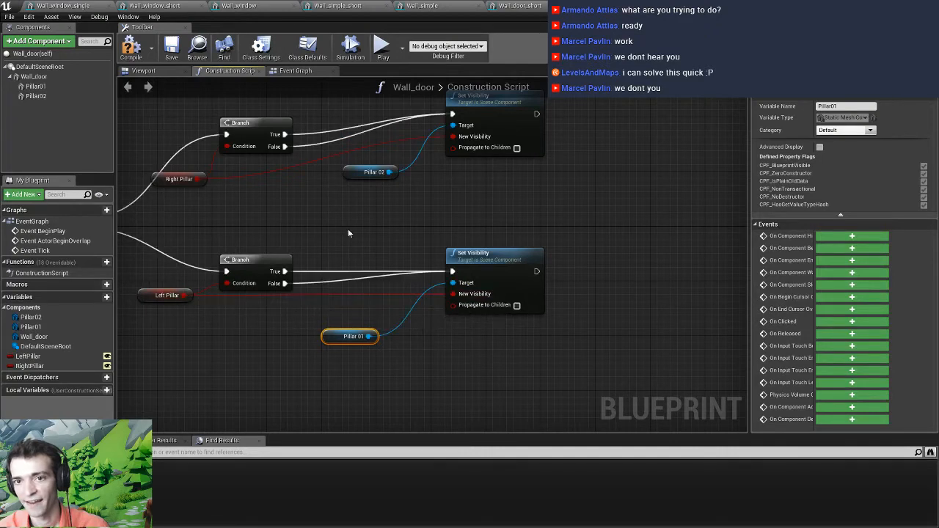
Save the Wall_door blueprint and try Left Pillar and Right Pillar on the placed door wall, leaving both off
left_click(177, 55)
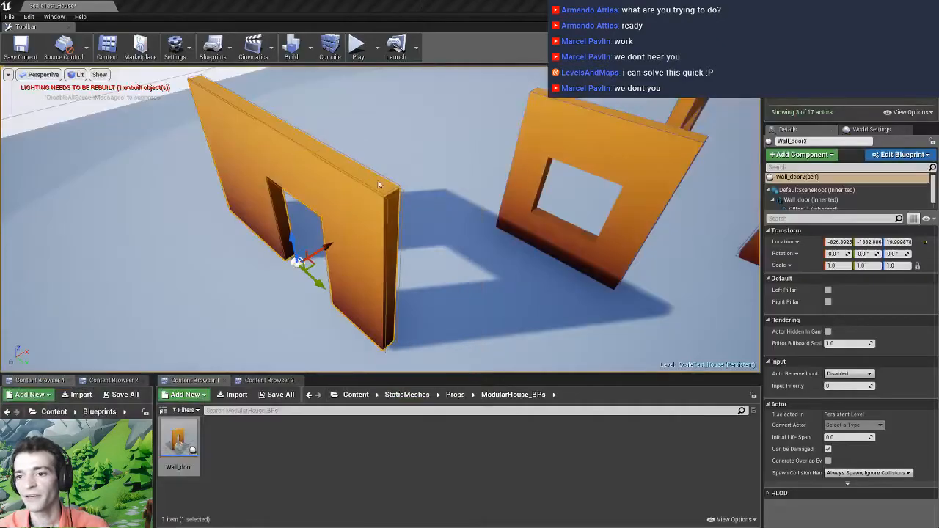
right_click_drag(367, 220, 408, 205)
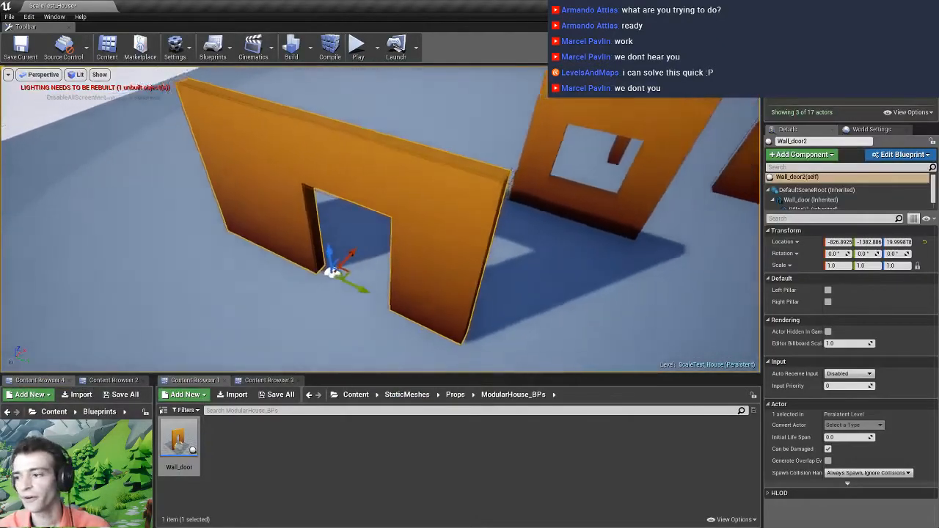
left_click(828, 289)
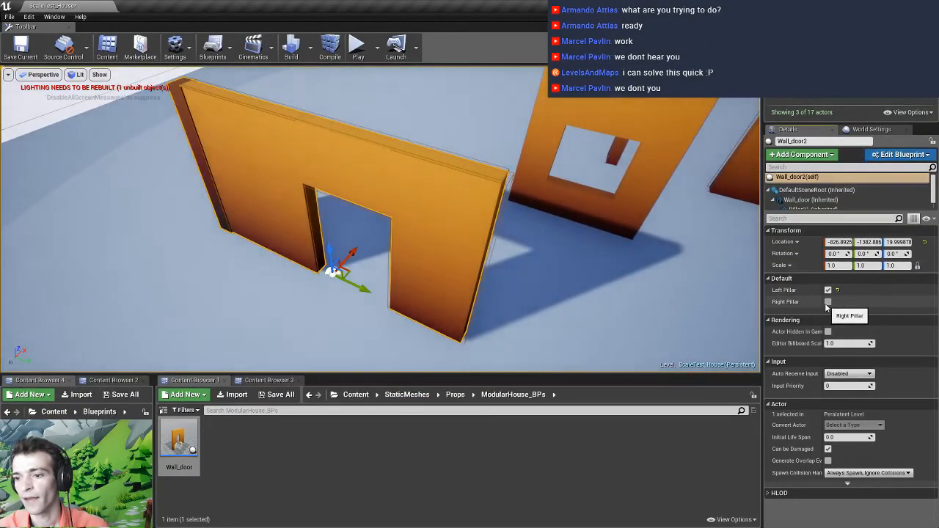
left_click(828, 302)
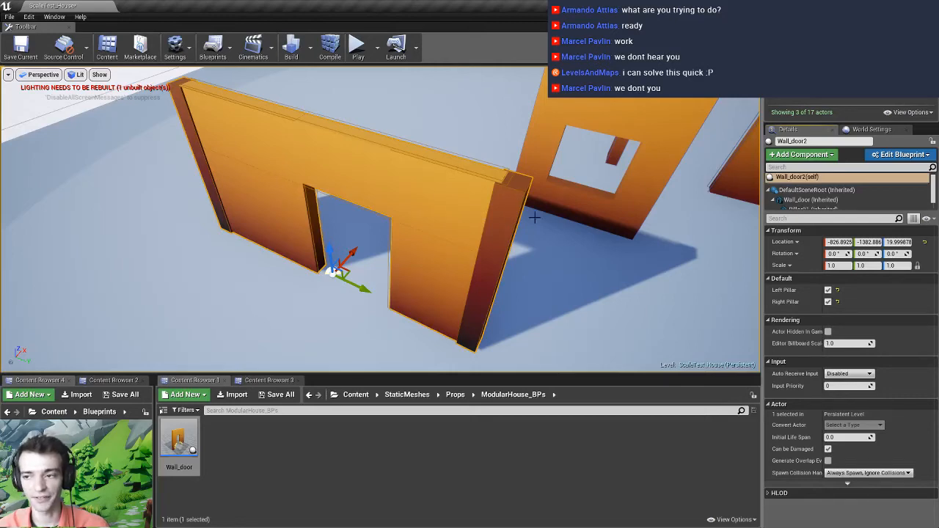
left_click(828, 302)
left_click(828, 290)
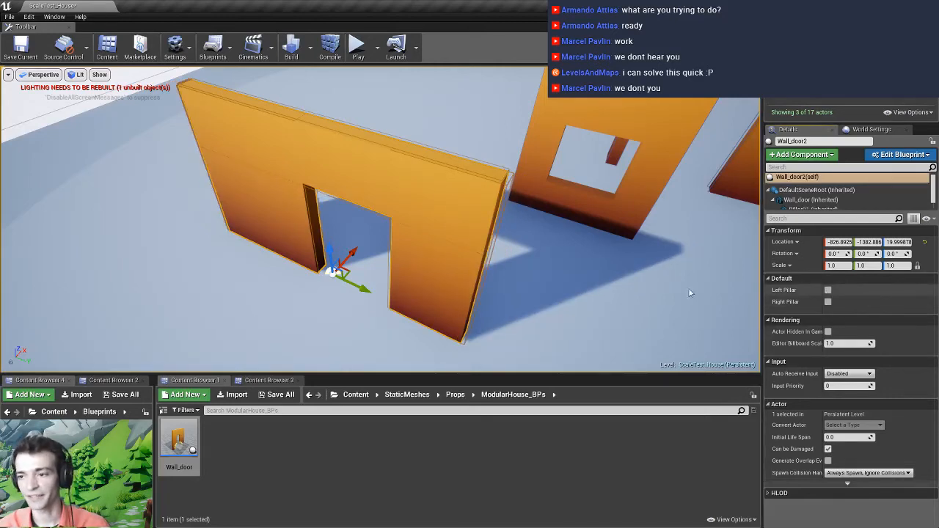
Rotate Wall_window_short to -90° about Z and move it against the door wall's end, at about X -551, Y -858
right_click_drag(690, 293, 708, 265)
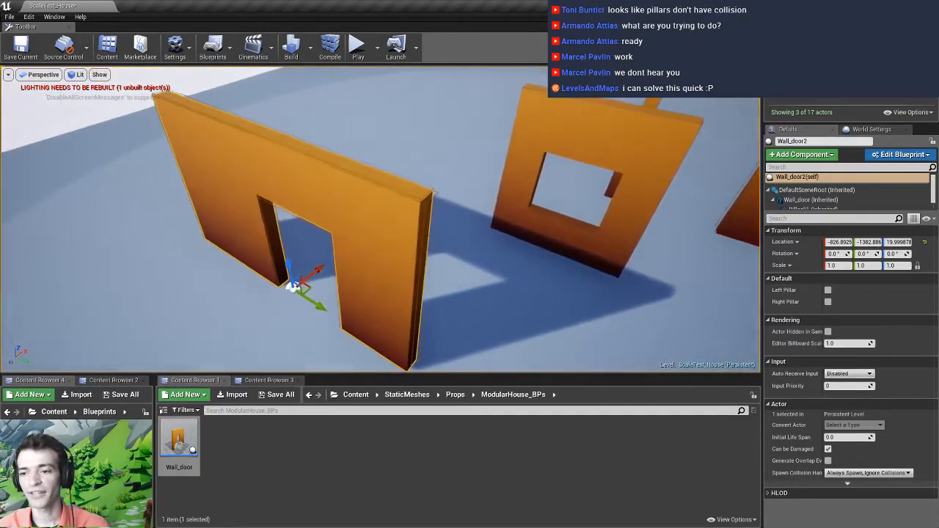
right_click_drag(514, 205, 522, 208)
left_click(488, 158)
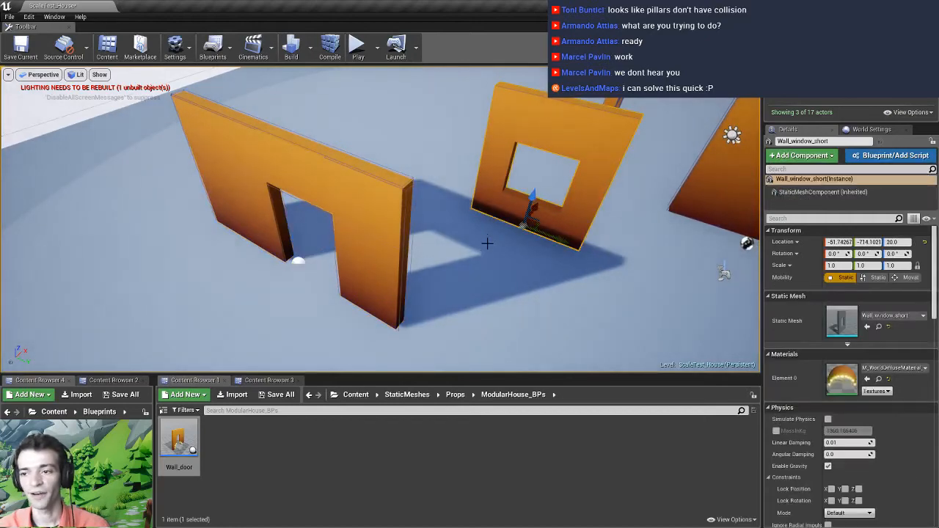
mouse_move(487, 243)
right_mouse_down()
mouse_move(480, 253)
mouse_move(501, 242)
right_mouse_up()
key("e")
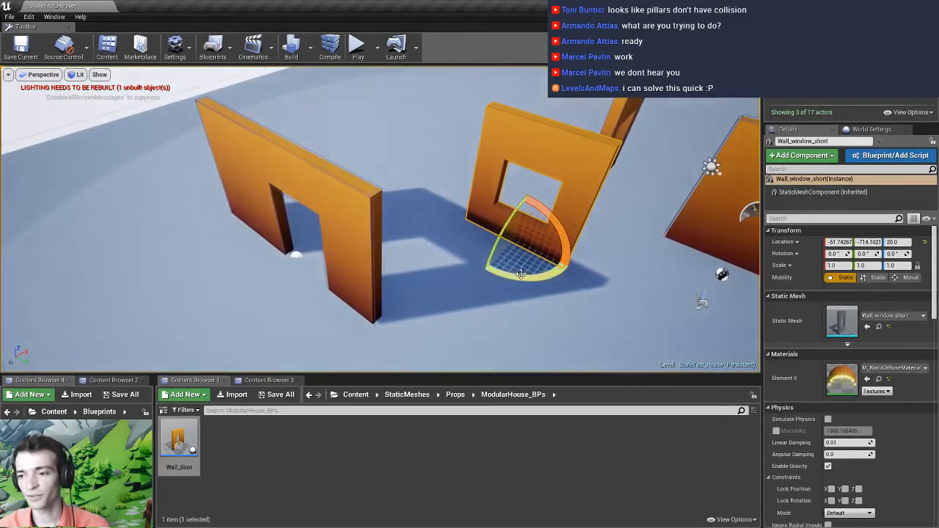
left_click_drag(521, 274, 470, 277)
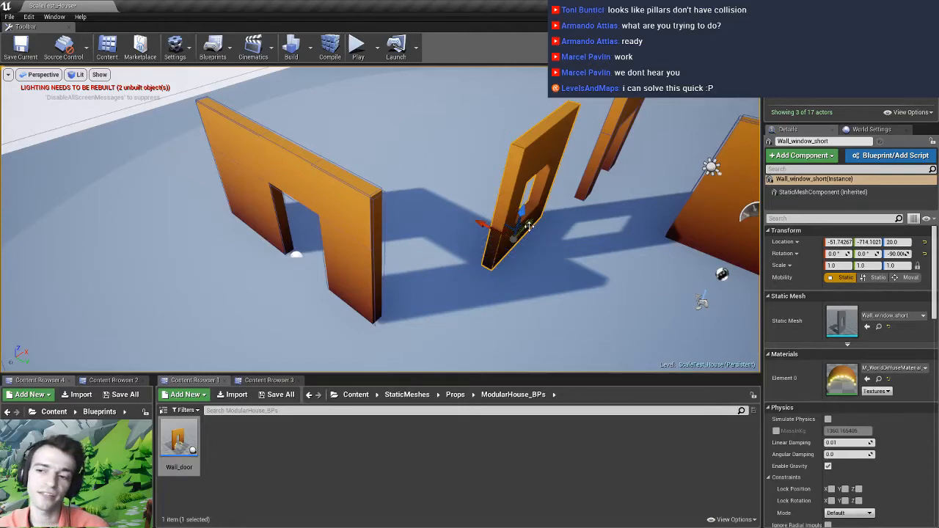
left_click_drag(530, 225, 464, 272)
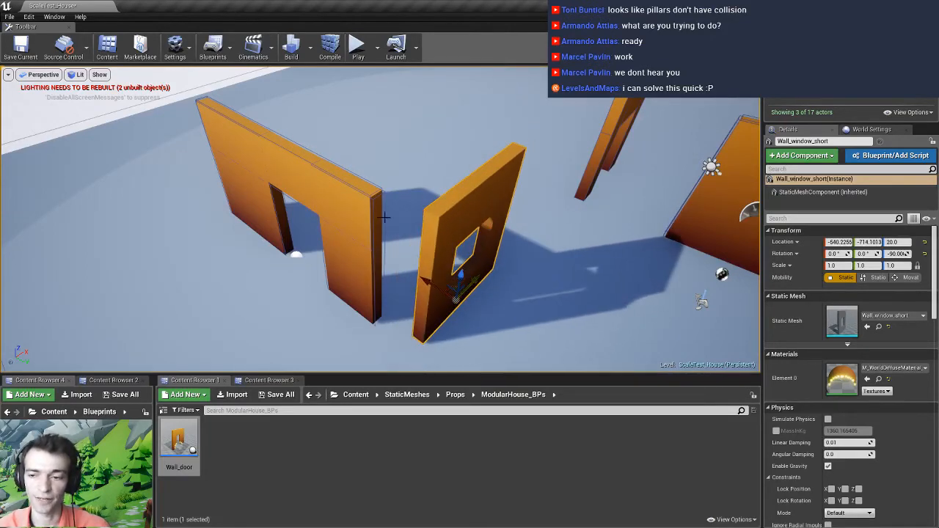
mouse_move(419, 216)
right_mouse_down()
mouse_move(414, 205)
mouse_move(419, 217)
right_mouse_up()
left_click_drag(430, 167, 452, 141)
right_click_drag(408, 147, 312, 182)
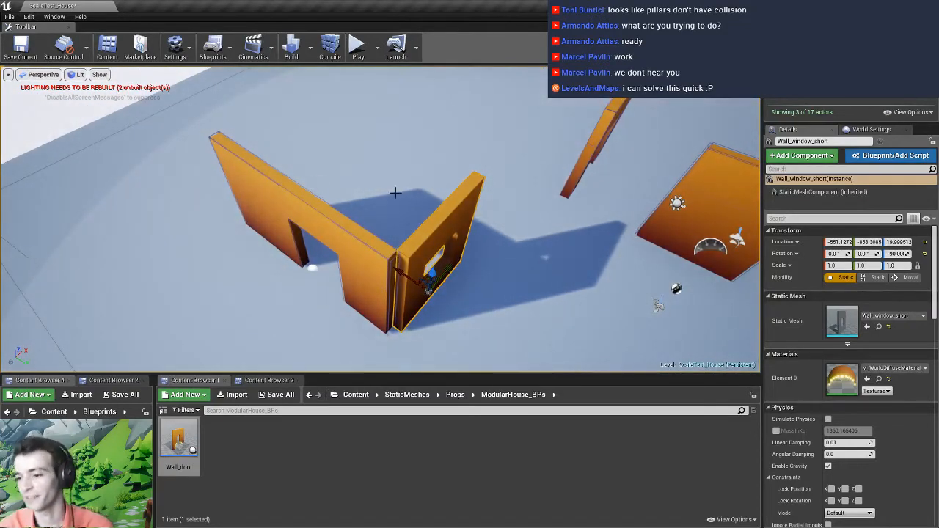
Enable both Right Pillar and Left Pillar on the door wall that meets the window wall
left_click(288, 212)
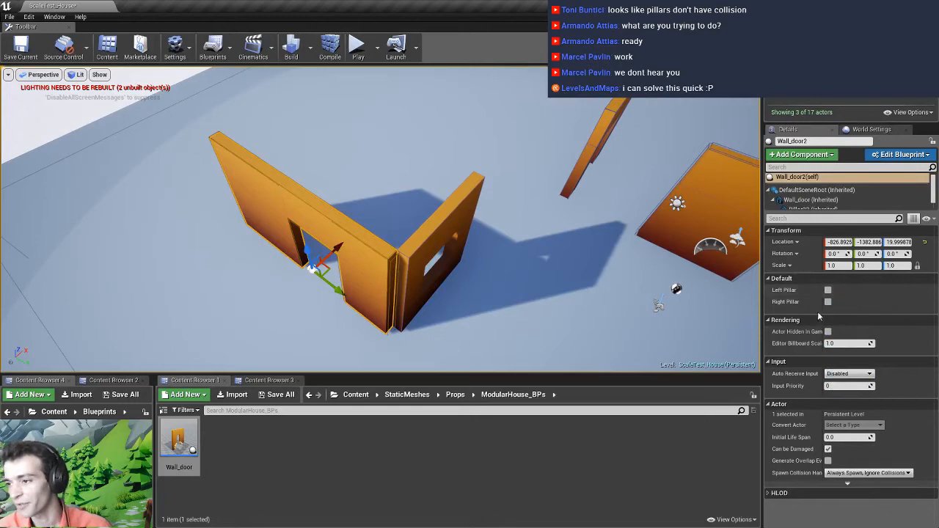
left_click(828, 301)
left_click(828, 289)
right_click_drag(573, 250, 300, 168)
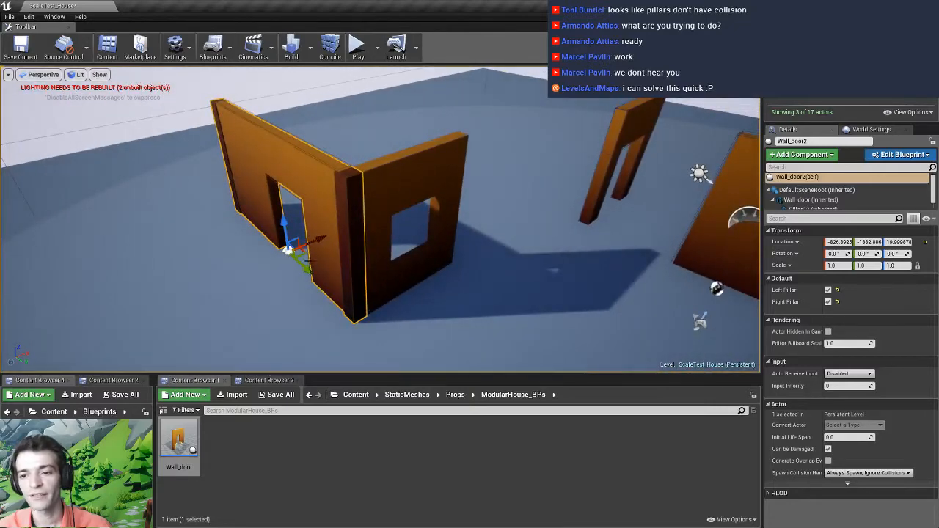
Duplicate the door wall along X to the window wall's far end, at about X -278
left_click_drag(314, 240, 406, 202, "alt")
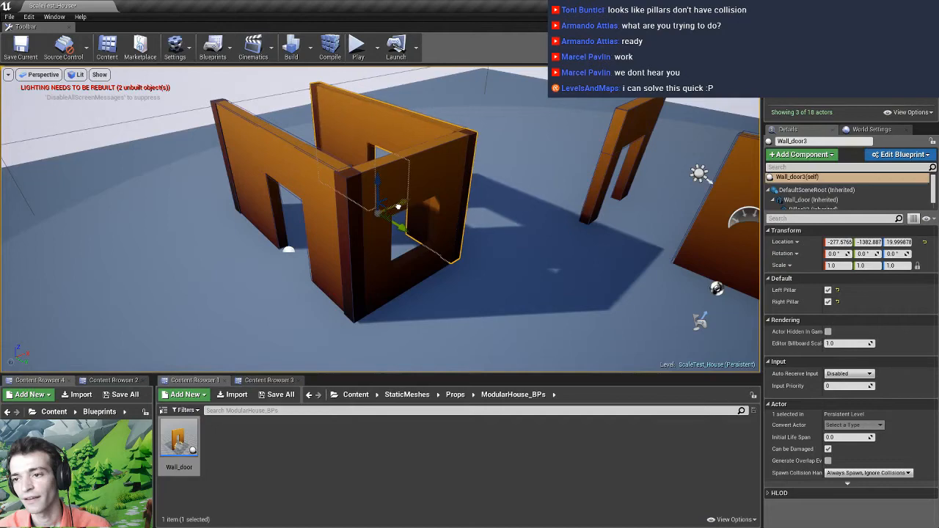
right_click_drag(441, 166, 397, 187)
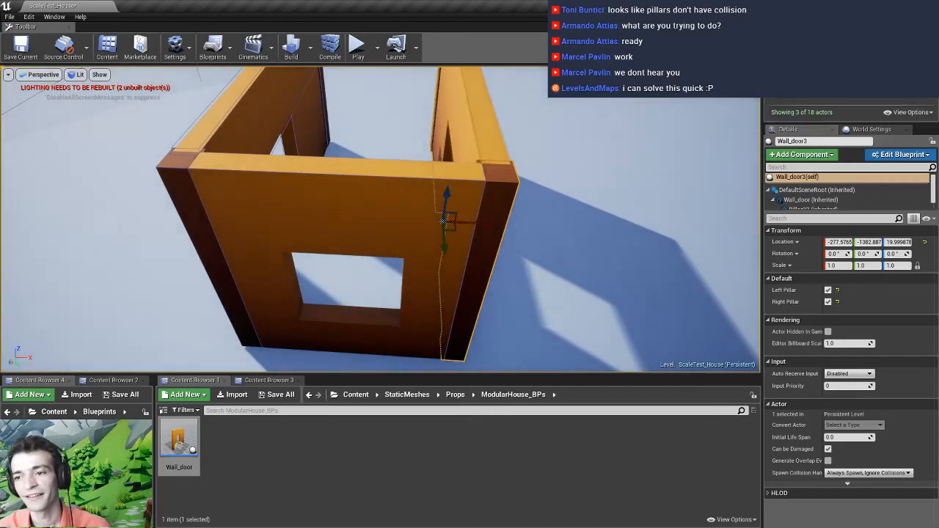
right_click_drag(446, 220, 404, 228)
Move the Player Start in front of the first door wall's opening, at about X -1211, Y -1253
right_click_drag(468, 183, 568, 188)
left_click(493, 165)
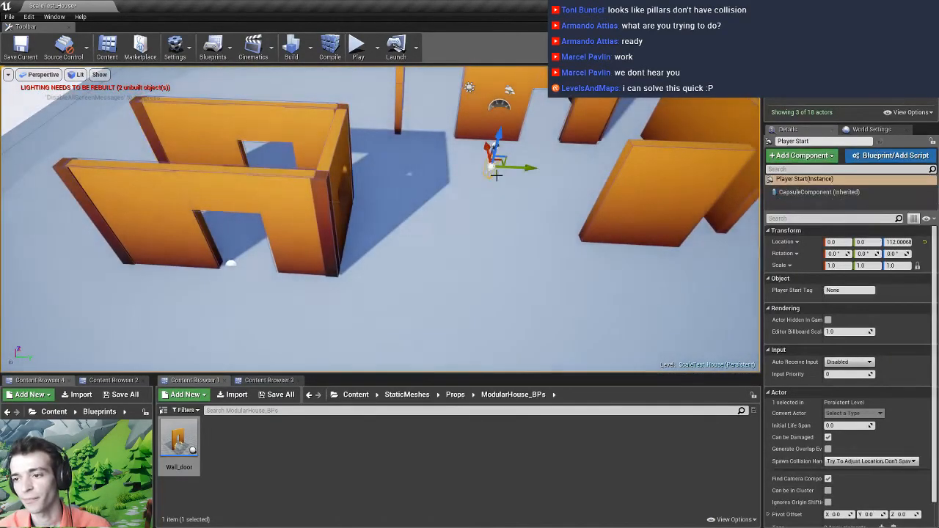
left_click_drag(499, 161, 301, 310)
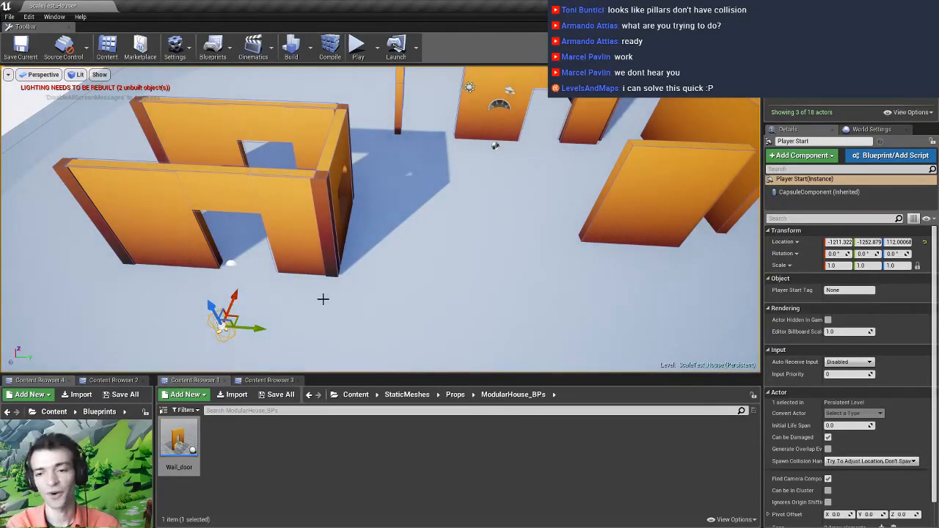
Play the level, walk the character through the doorway and around the pillars to check their collision, and stop playing
key("alt+p")
key("w")
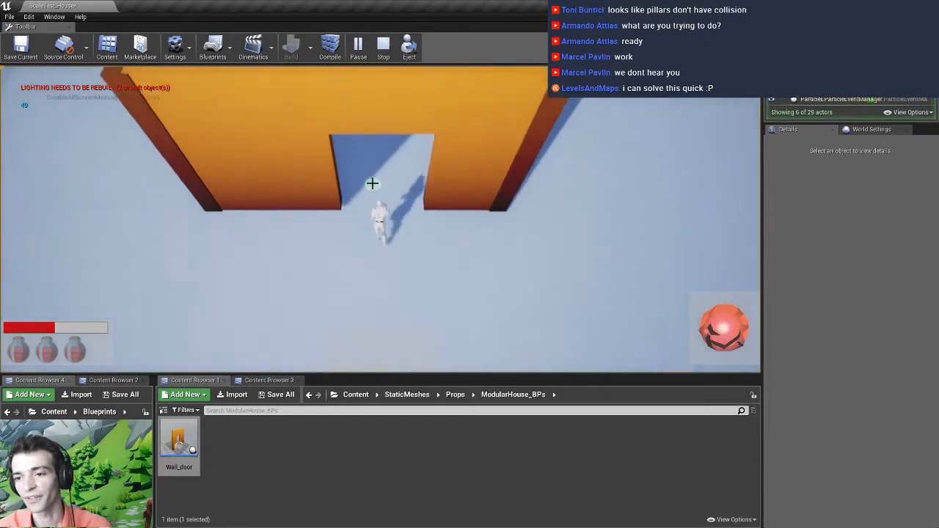
key("a")
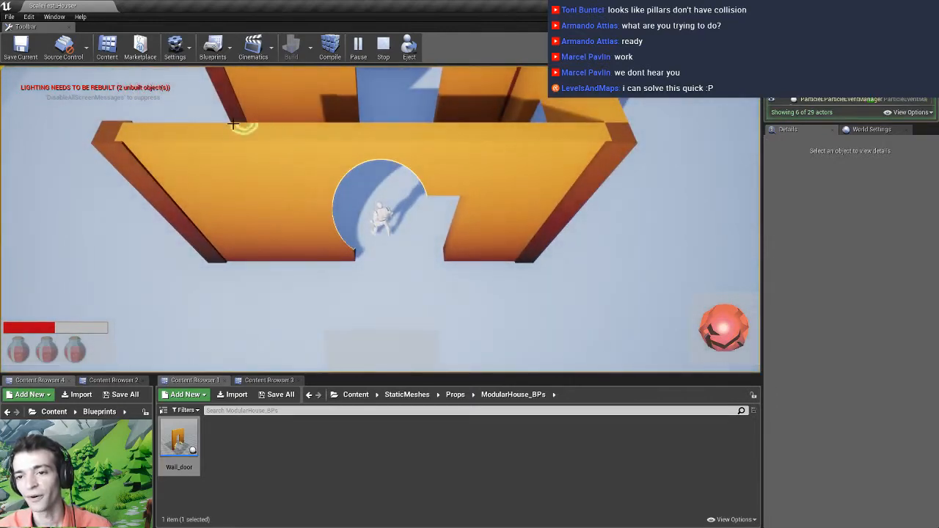
mouse_move(140, 126)
left_mouse_down()
mouse_move(153, 102)
mouse_move(208, 254)
mouse_move(274, 282)
left_mouse_up()
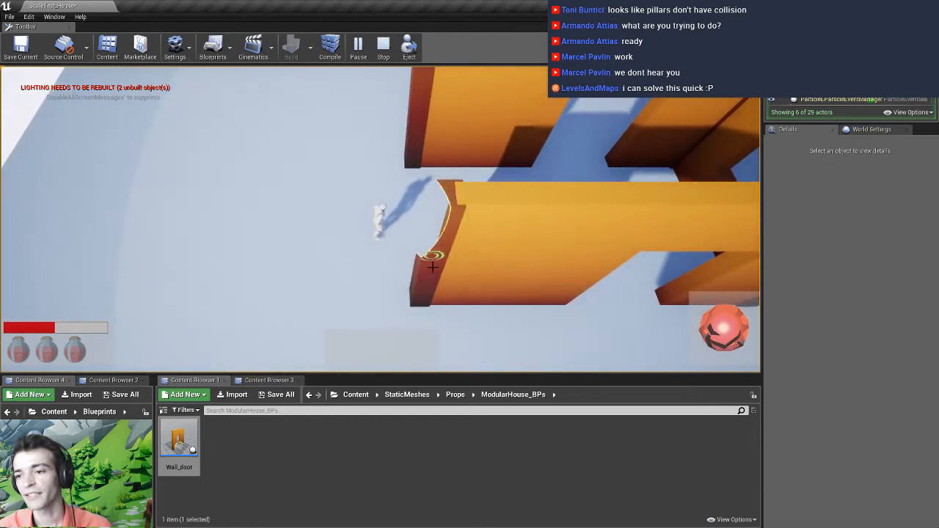
left_click(617, 294)
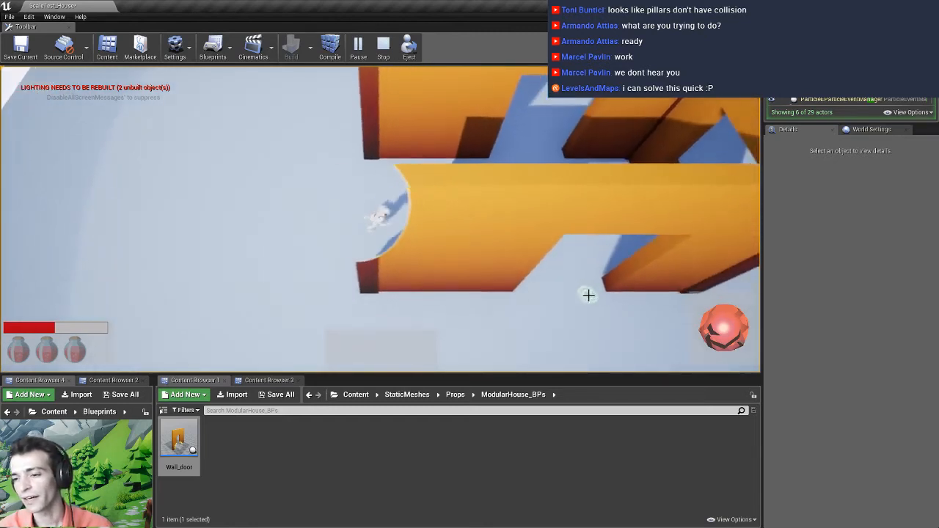
left_click(268, 276)
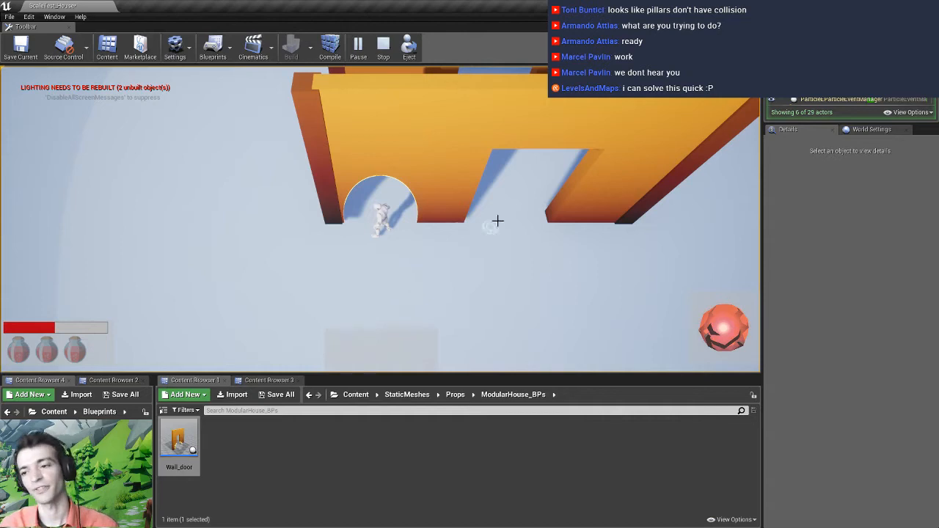
left_click(497, 220)
left_click(423, 182)
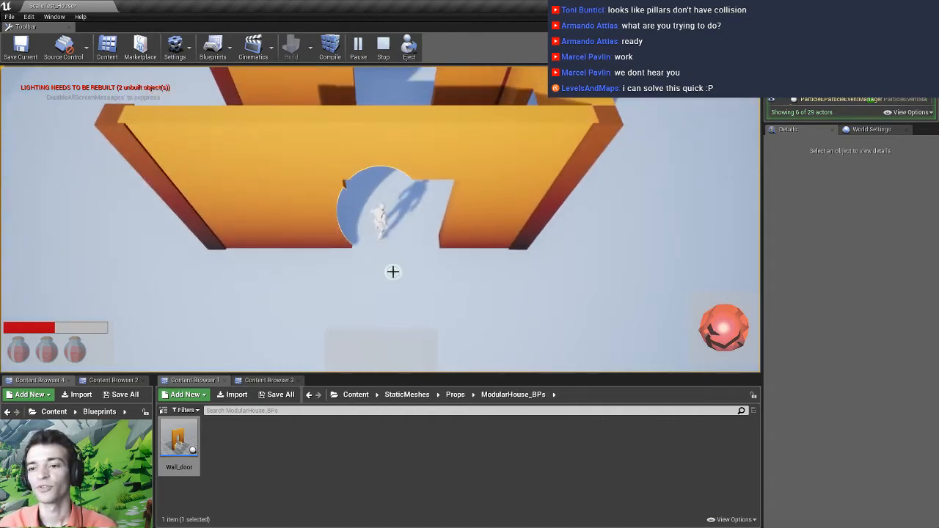
key("Escape")
right_click_drag(356, 284, 15, 237)
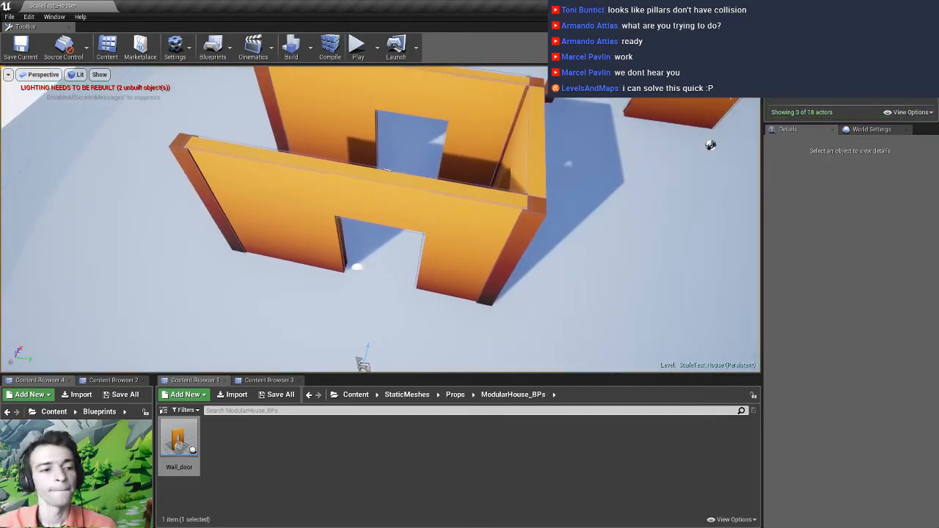
right_click_drag(333, 282, 311, 281)
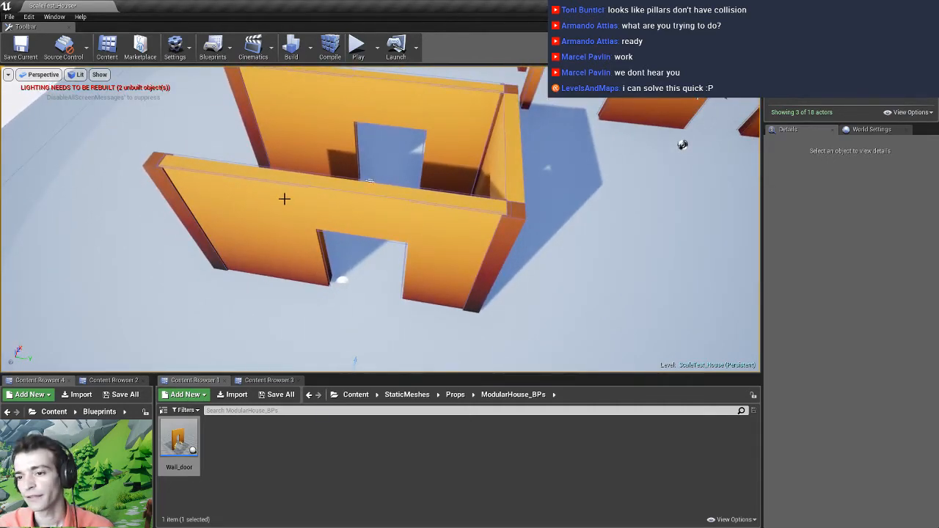
Reopen the Wall_door blueprint and look through its class defaults for collision settings, searching for "col" and expanding the advanced Actor options
double_click(176, 442)
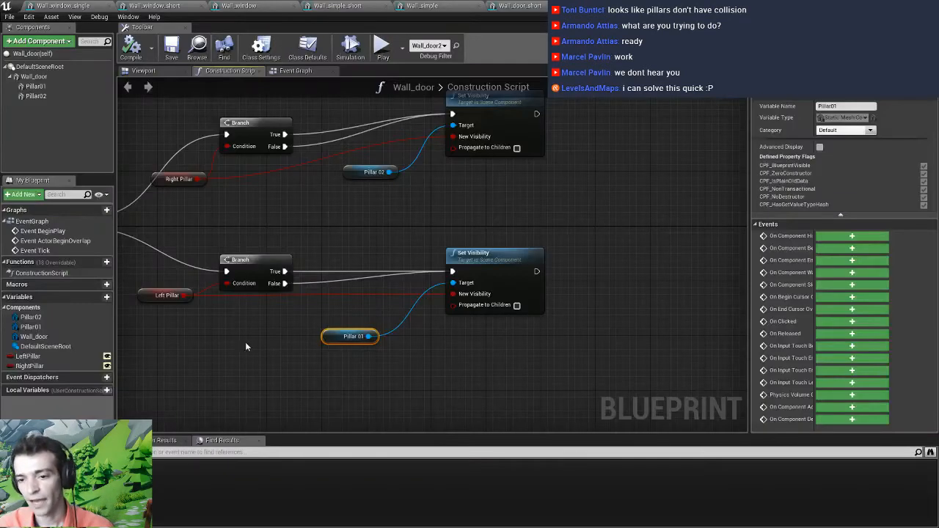
right_click_drag(246, 346, 380, 345)
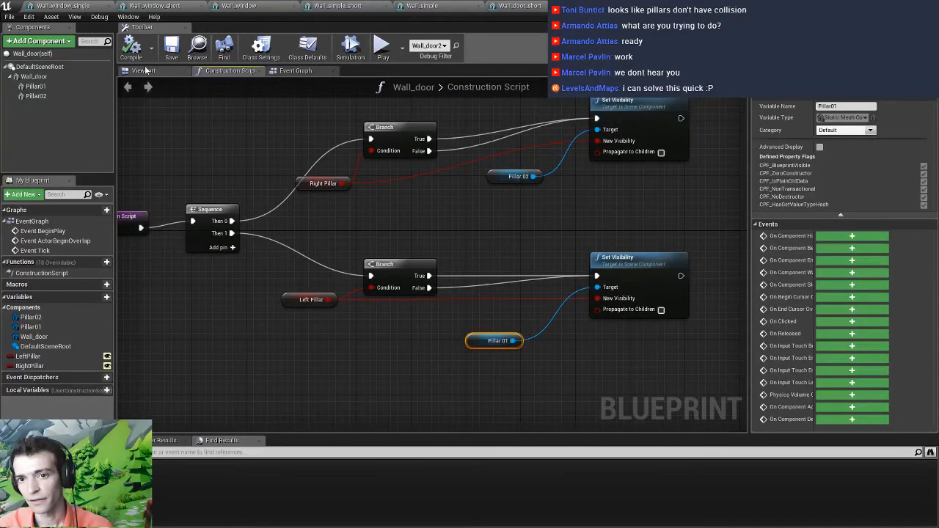
left_click(307, 49)
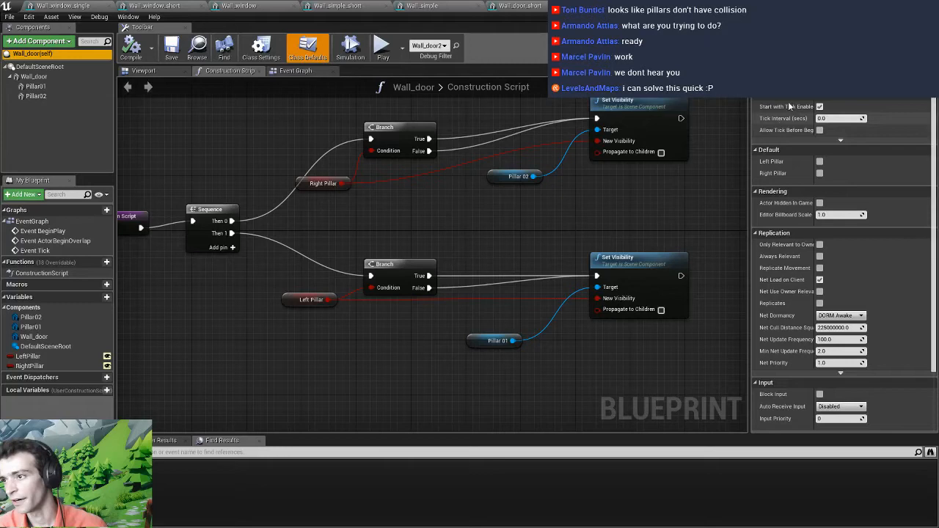
left_click(793, 42)
type("col")
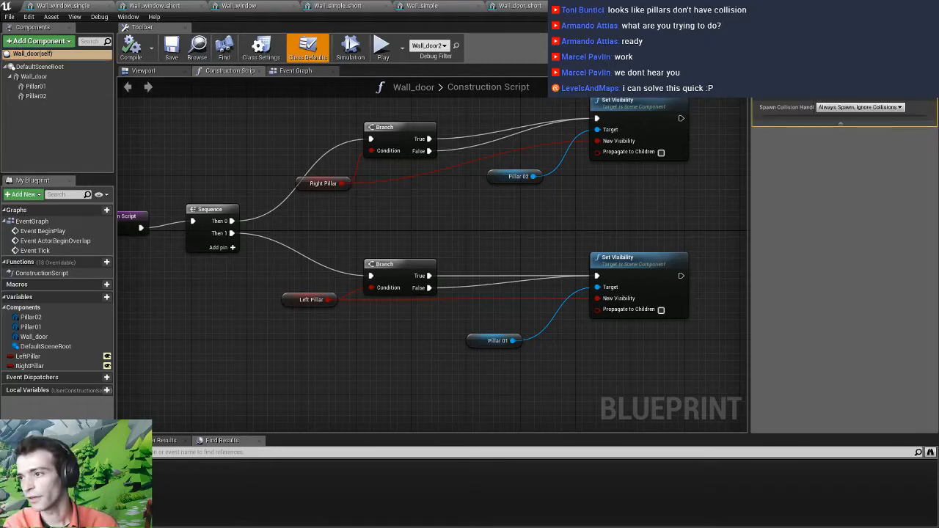
key("BackSpace")
key("BackSpace")
key("BackSpace")
scroll(788, 308, "down", 3)
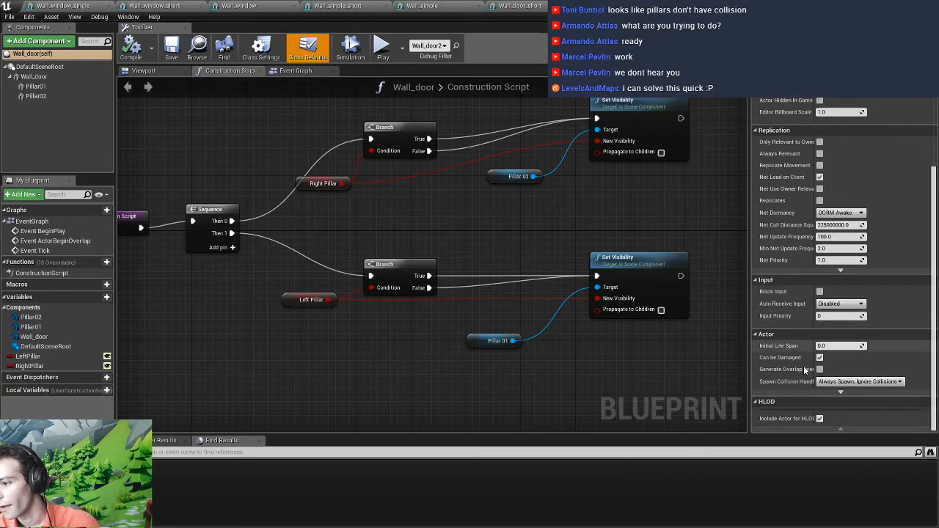
left_click(841, 392)
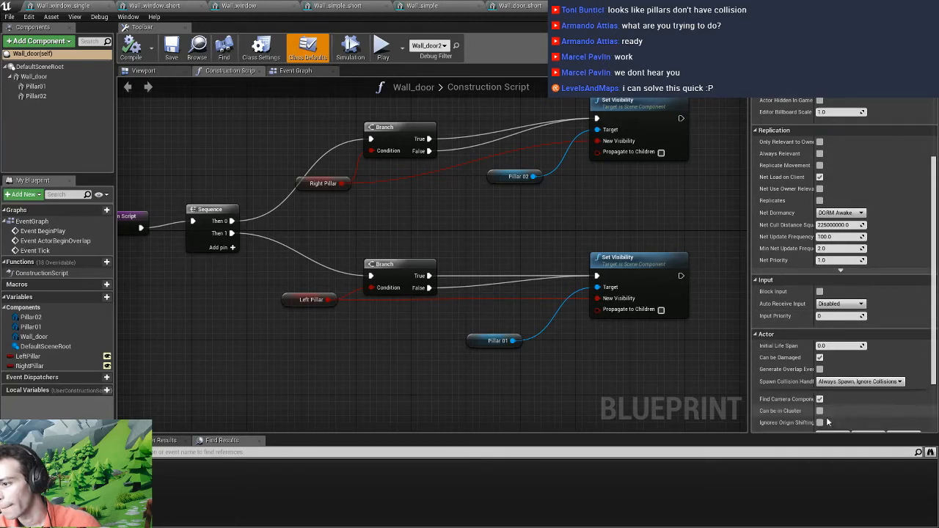
scroll(784, 372, "down", 2)
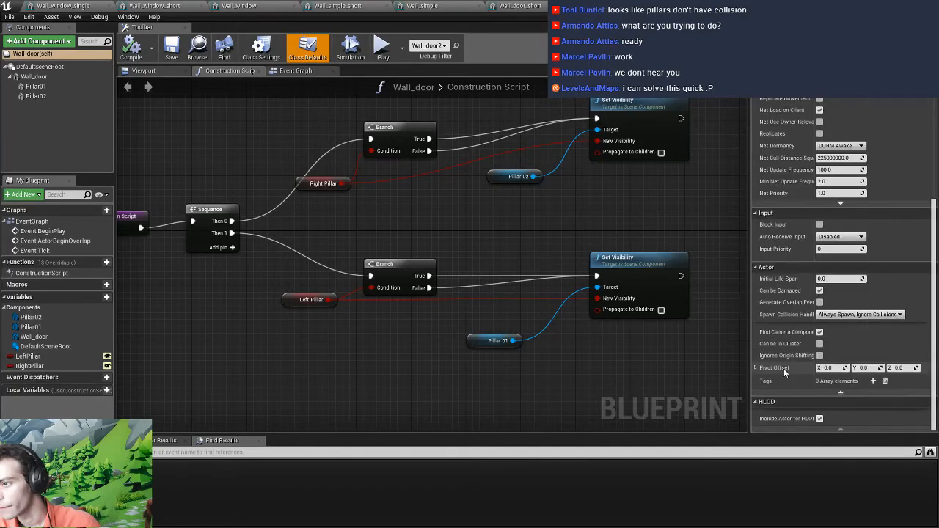
scroll(784, 369, "up", 4)
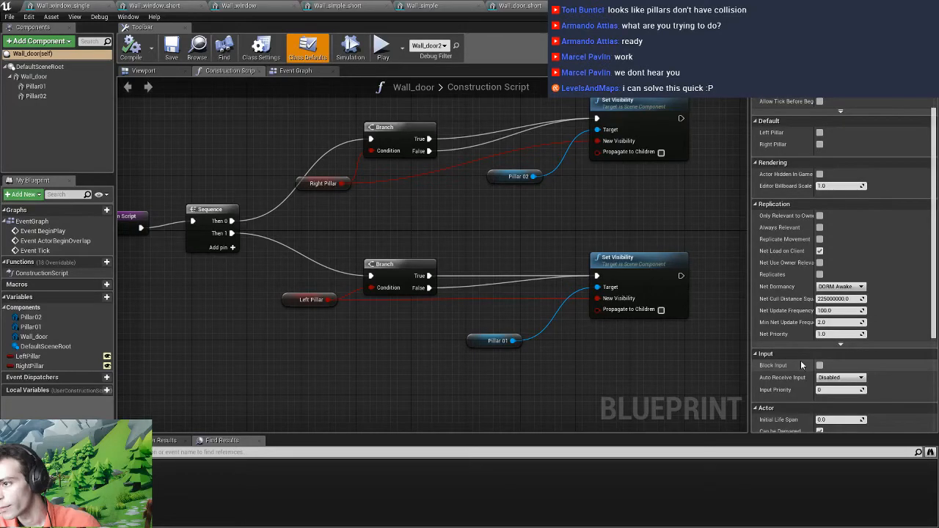
Set the collision preset of both the Pillar02 and Pillar01 components to InvisibleWall
left_click(33, 77)
scroll(837, 306, "down", 5)
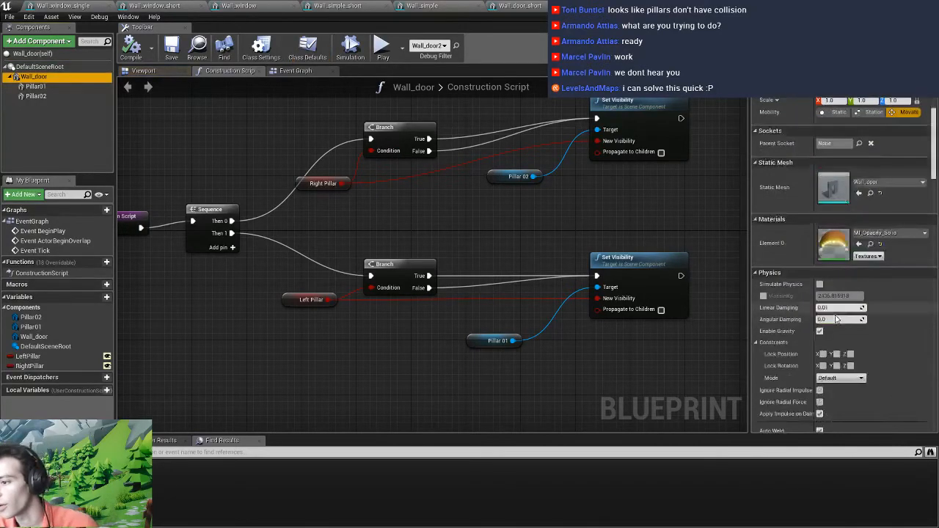
scroll(837, 306, "down", 9)
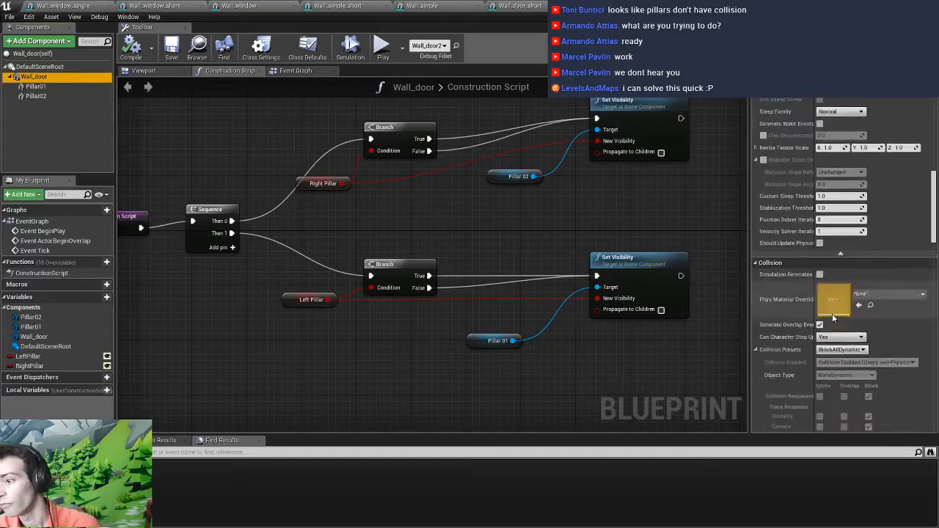
left_click(51, 88)
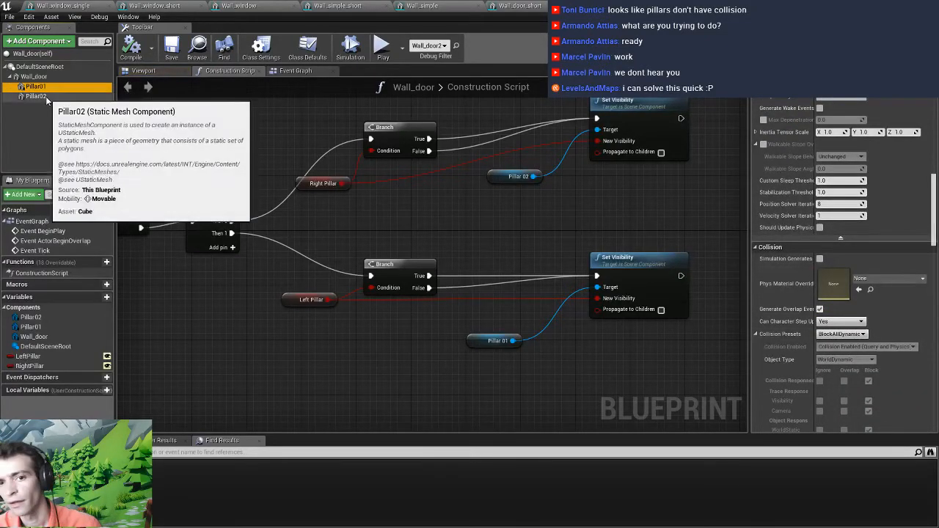
left_click(45, 97)
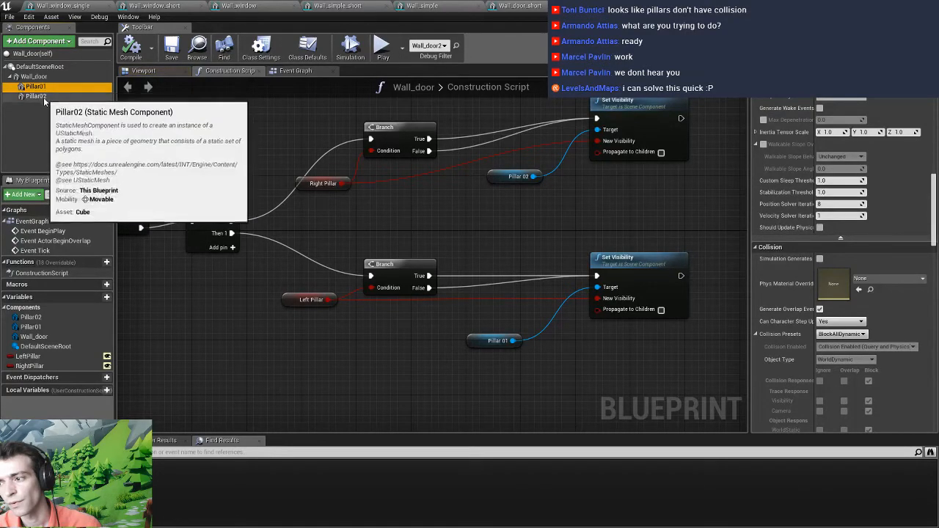
left_click(843, 334)
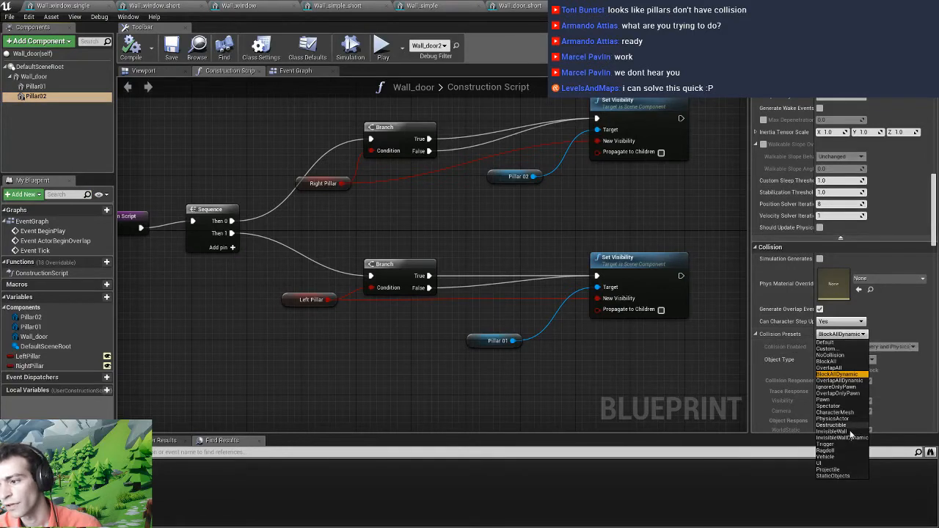
left_click(850, 431)
left_click(35, 86)
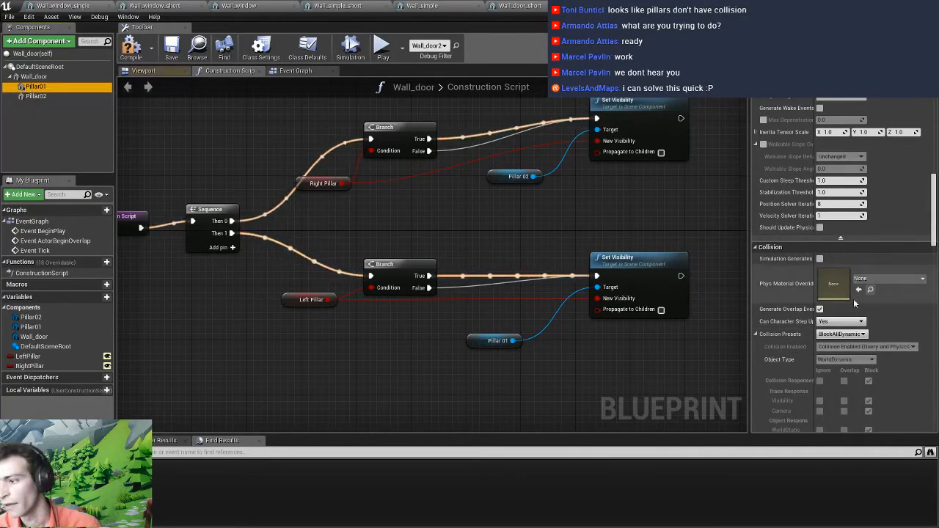
left_click(843, 334)
left_click(846, 436)
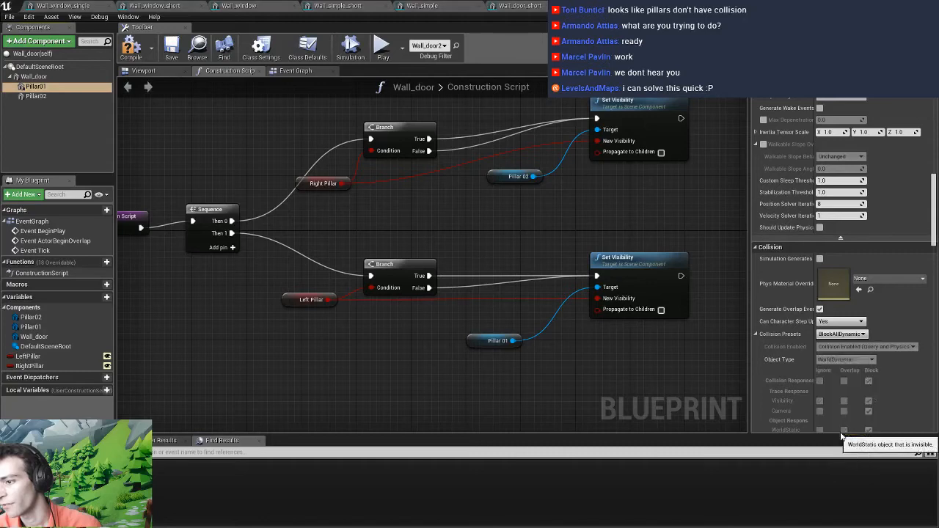
left_click(842, 436)
Set the Wall_door mesh component's collision preset to InvisibleWall and compile the blueprint
left_click(34, 84)
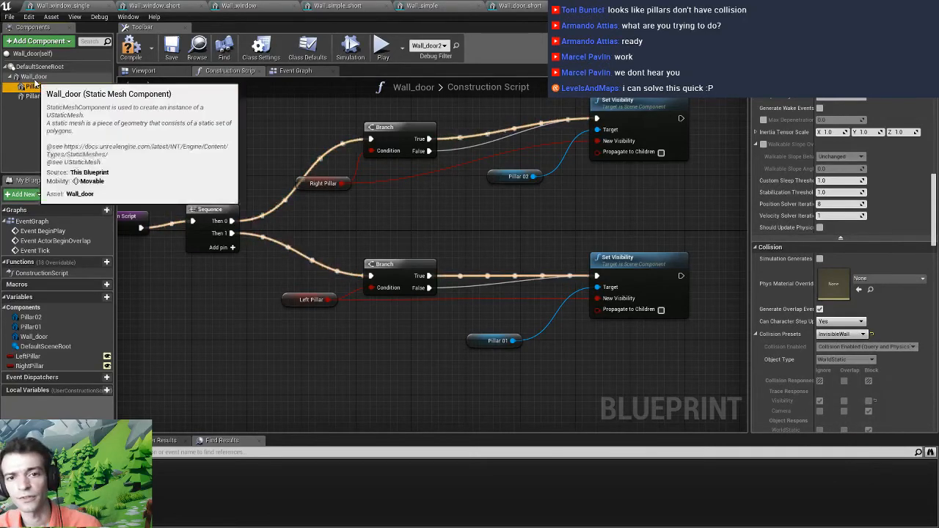
left_click(842, 334)
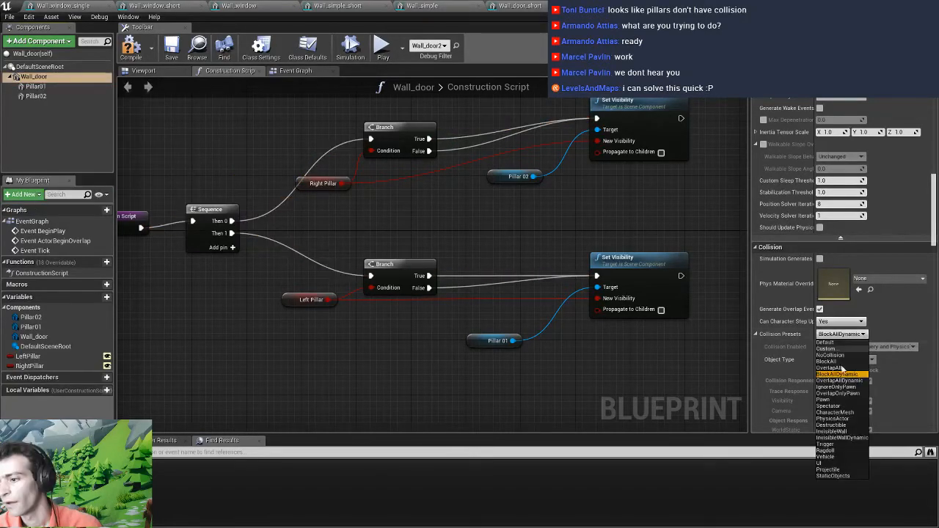
left_click(832, 430)
left_click(98, 76)
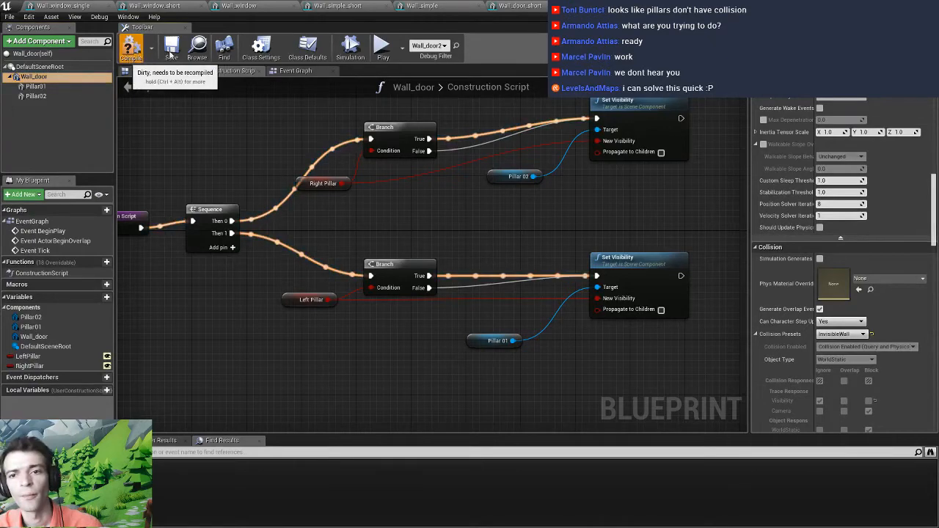
left_click(132, 50)
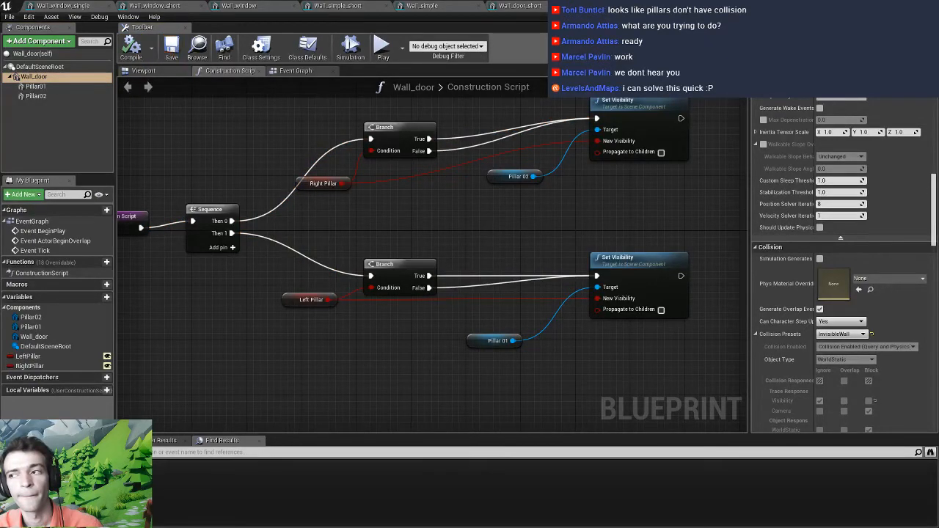
Return to the level, play it to check the character's collision with the door wall's pillars, and stop playing
left_click(893, 6)
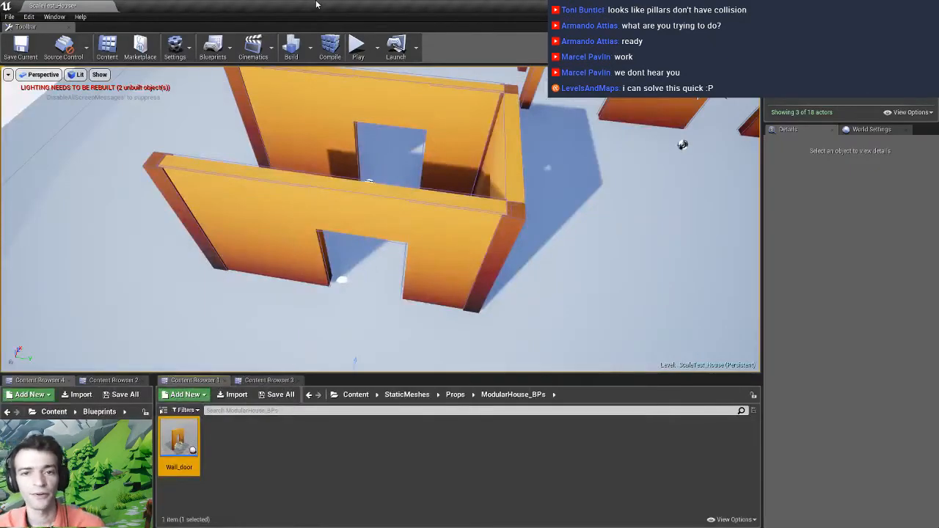
key("alt+p")
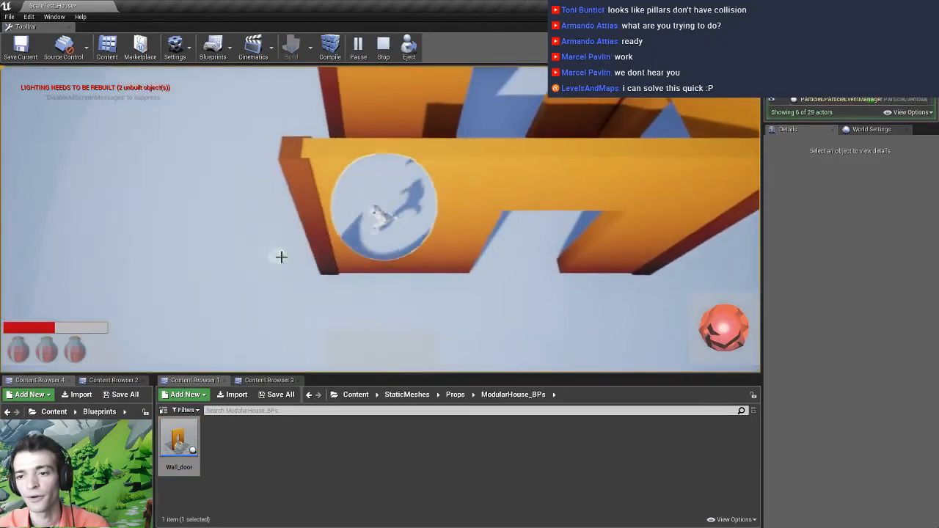
mouse_move(281, 251)
left_mouse_down()
mouse_move(411, 166)
mouse_move(497, 294)
mouse_move(483, 300)
mouse_move(434, 186)
mouse_move(380, 203)
mouse_move(373, 190)
mouse_move(581, 237)
mouse_move(544, 283)
mouse_move(431, 301)
mouse_move(215, 281)
mouse_move(222, 262)
mouse_move(264, 253)
left_mouse_up()
key("Escape")
Display the navigation mesh and examine it around the walls, doorways and pillars
right_click_drag(279, 282, 249, 239)
key("p")
right_click_drag(364, 279, 288, 345)
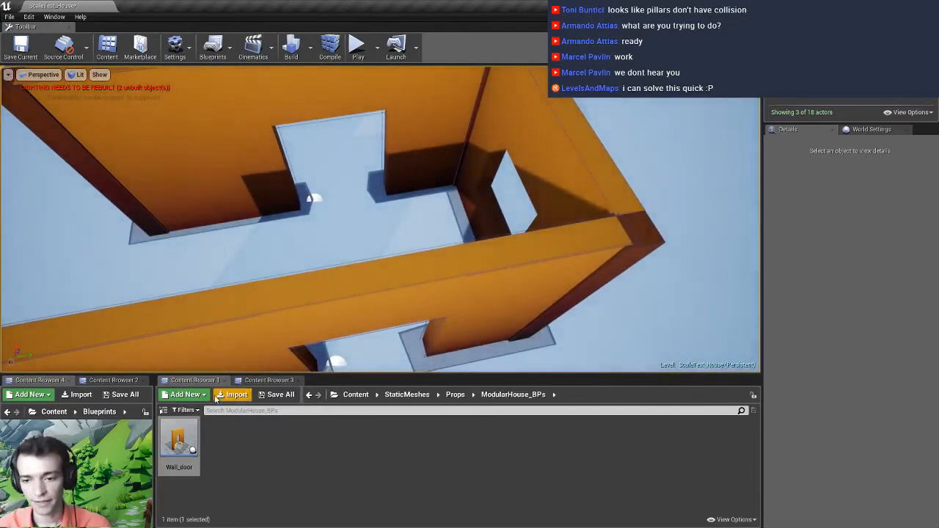
Dock Content Browser 2 beside Content Browser 3 and place a CHAR_Troll in the rear door wall's opening, at about X -47, Y -1290
left_click(250, 381)
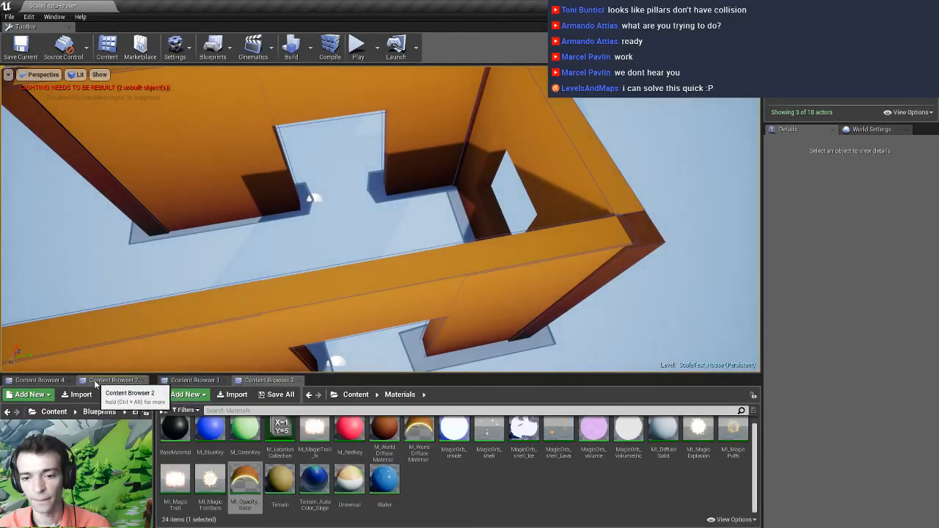
left_click_drag(103, 380, 311, 391)
left_click_drag(246, 439, 331, 150)
scroll(316, 199, "up", 3)
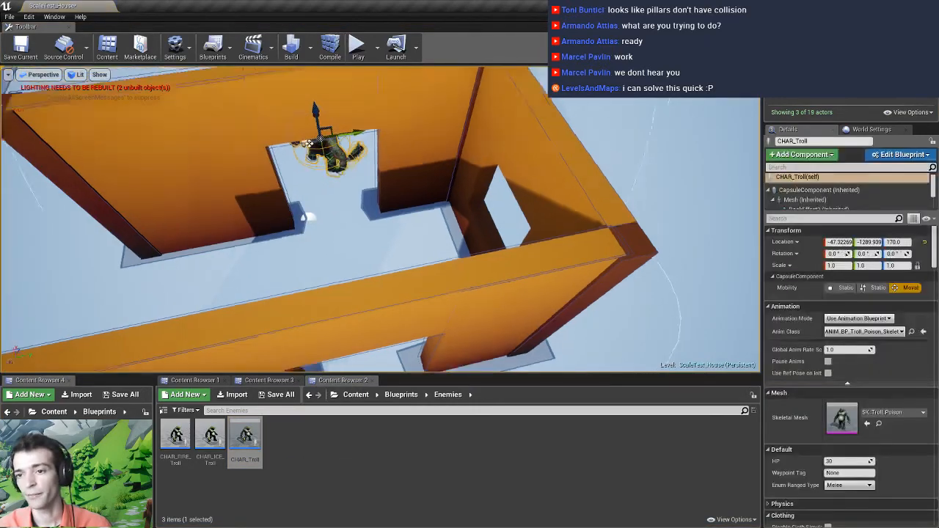
Play the level, lead the troll through the doorway and around the pillars to test its navigation, and stop playing
key("alt+p")
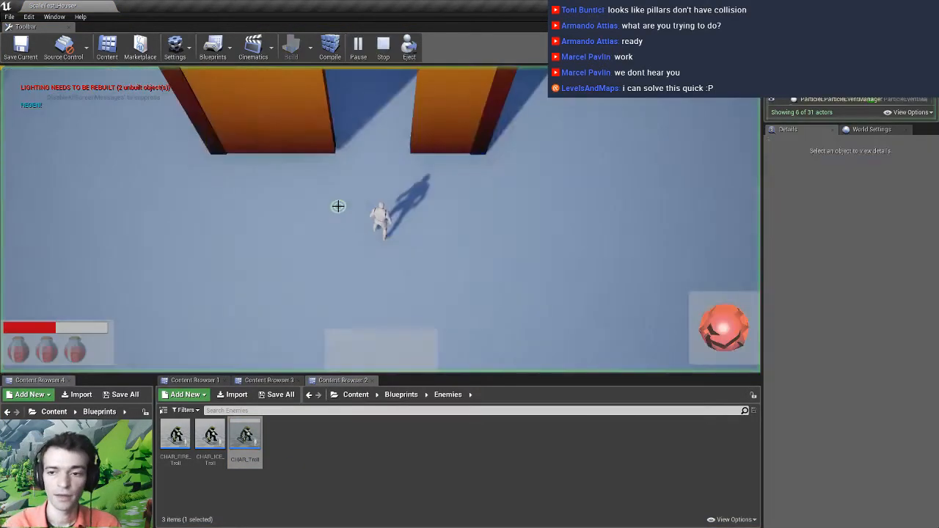
left_click(383, 162)
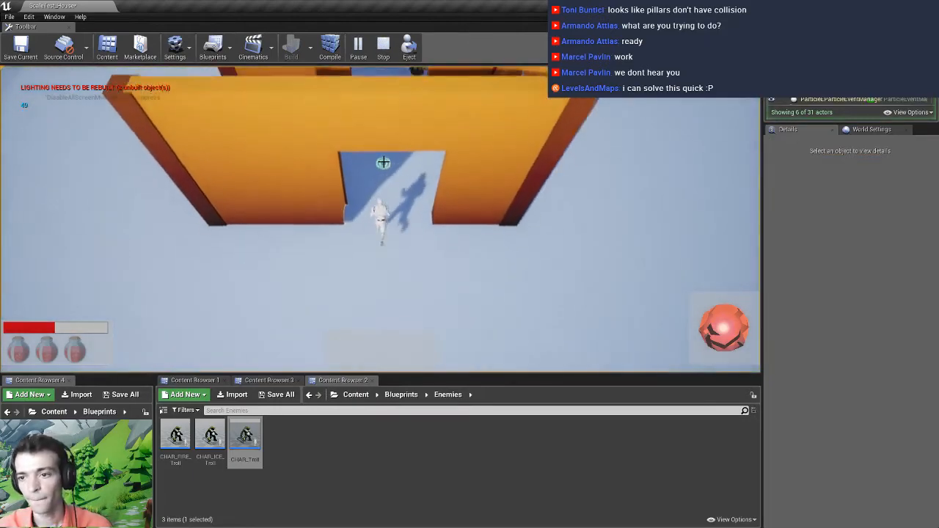
left_click(384, 268)
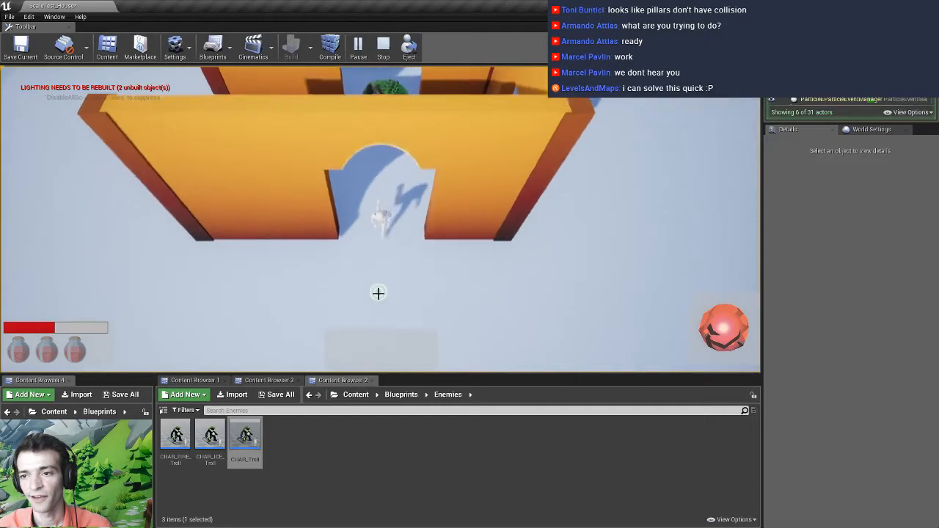
left_click(267, 196)
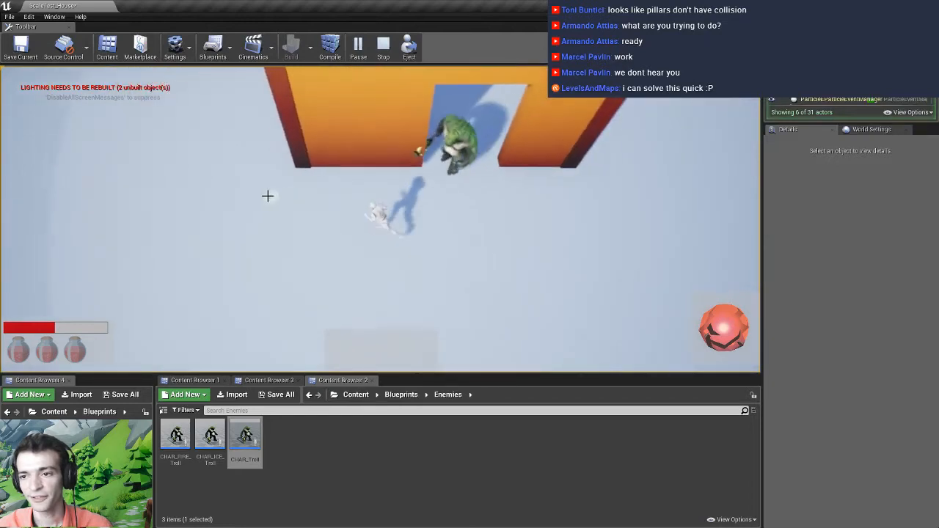
left_click(297, 152)
left_click(422, 166)
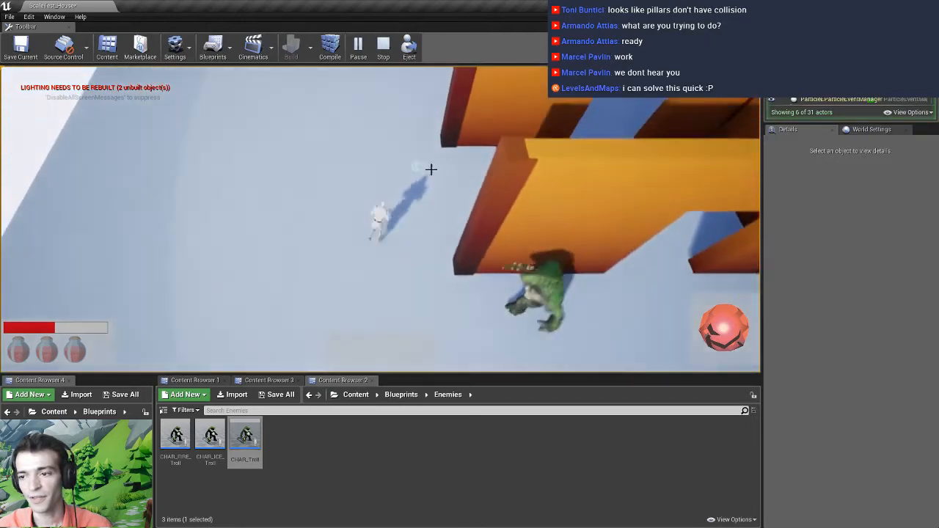
left_click(481, 190)
left_click(523, 247)
left_click(506, 281)
left_click(442, 348)
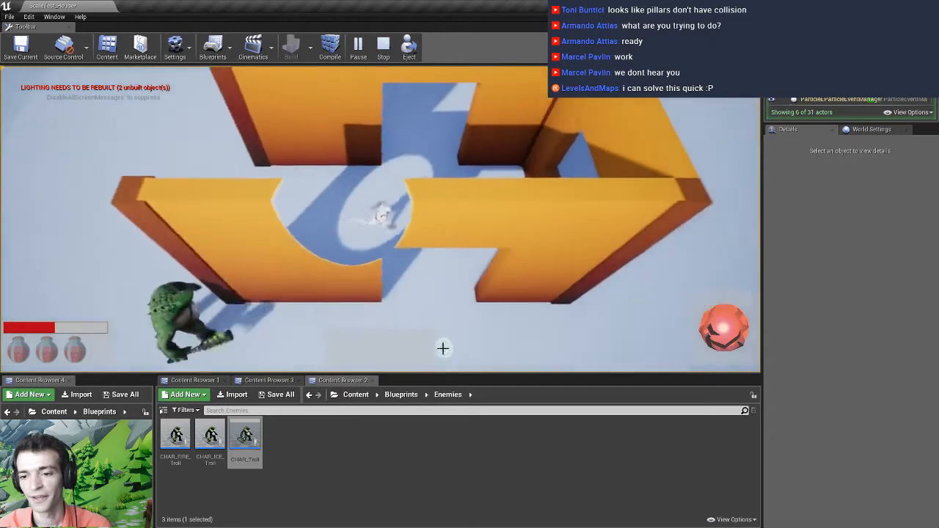
left_click(375, 321)
left_click(388, 312)
left_click(444, 267)
mouse_move(446, 266)
left_mouse_down()
mouse_move(466, 252)
mouse_move(478, 212)
mouse_move(416, 180)
mouse_move(336, 166)
mouse_move(342, 214)
mouse_move(425, 213)
mouse_move(430, 274)
mouse_move(420, 272)
mouse_move(434, 293)
mouse_move(420, 291)
left_mouse_up()
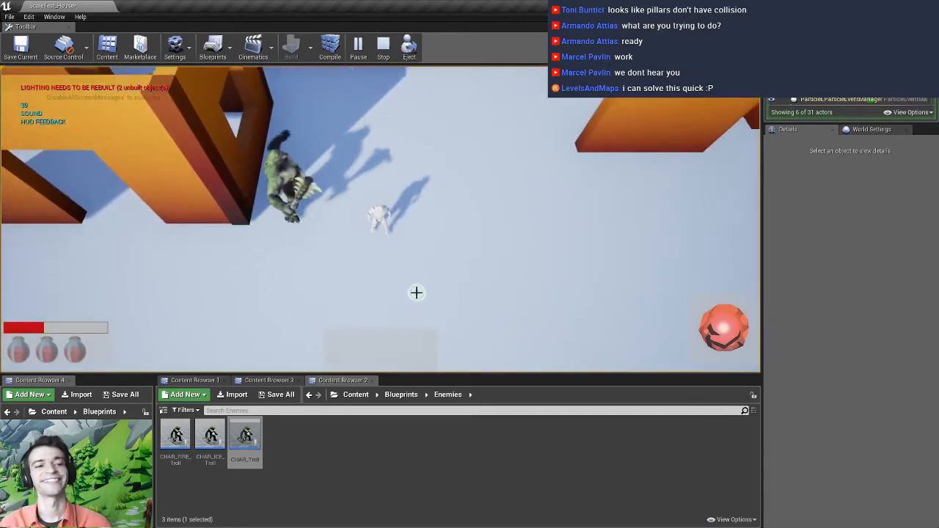
key("Escape")
Inspect the walls' navigation mesh from a lower angle, and reopen the ModularHouse_BPs folder with no asset selected
right_click_drag(301, 227, 298, 208)
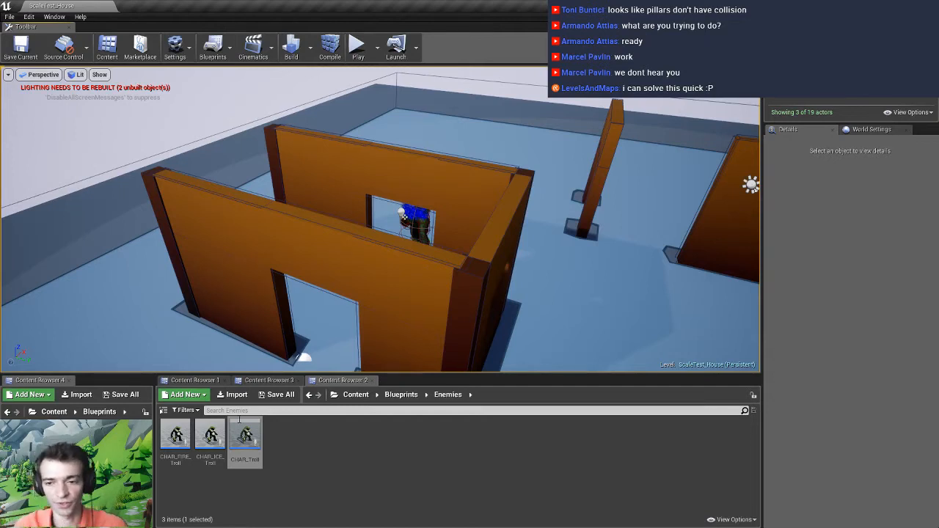
left_click(270, 380)
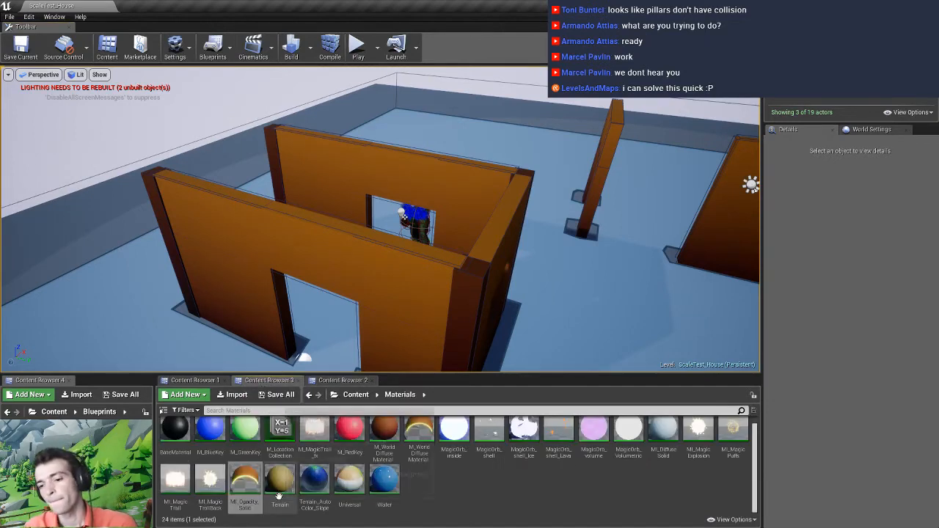
left_click(192, 381)
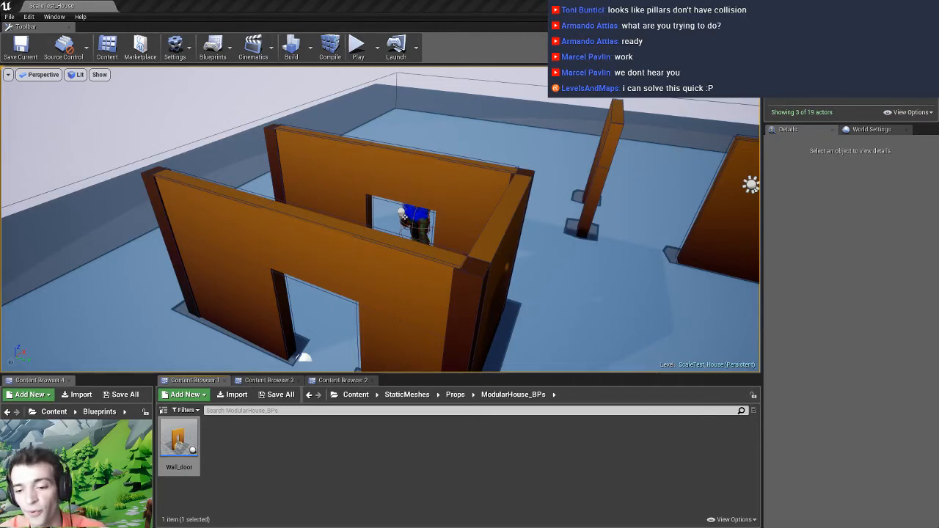
left_click(253, 446)
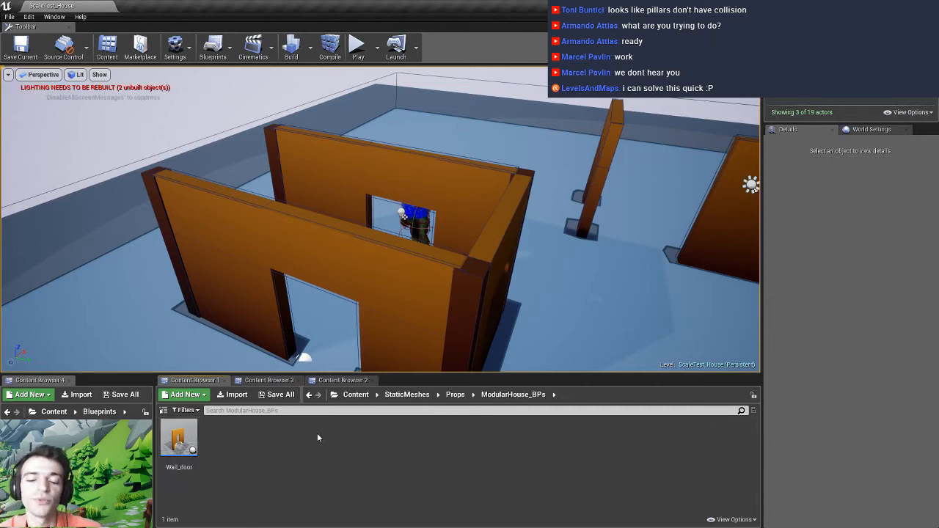
Open the Wall_door blueprint, look over its Construction Script graph, and display the wall in the 3D viewport
double_click(179, 441)
scroll(330, 357, "down", 4)
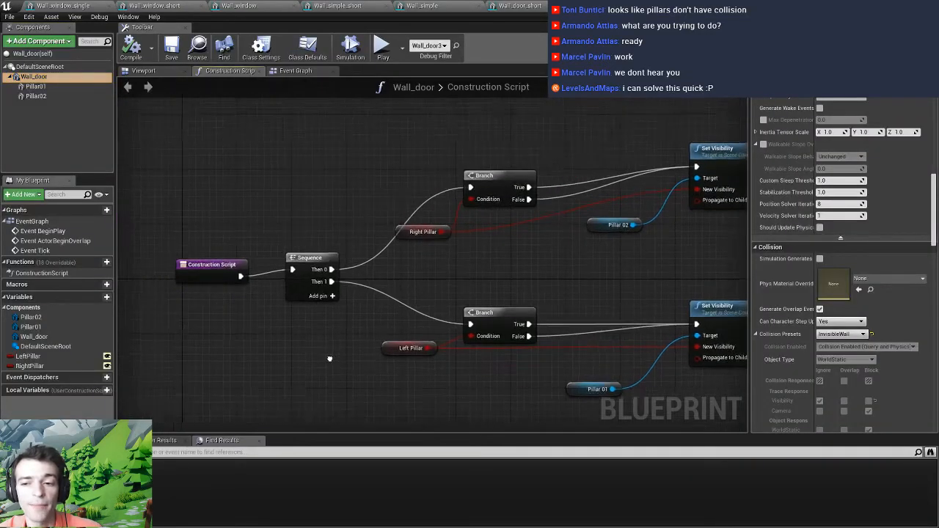
scroll(348, 343, "up", 2)
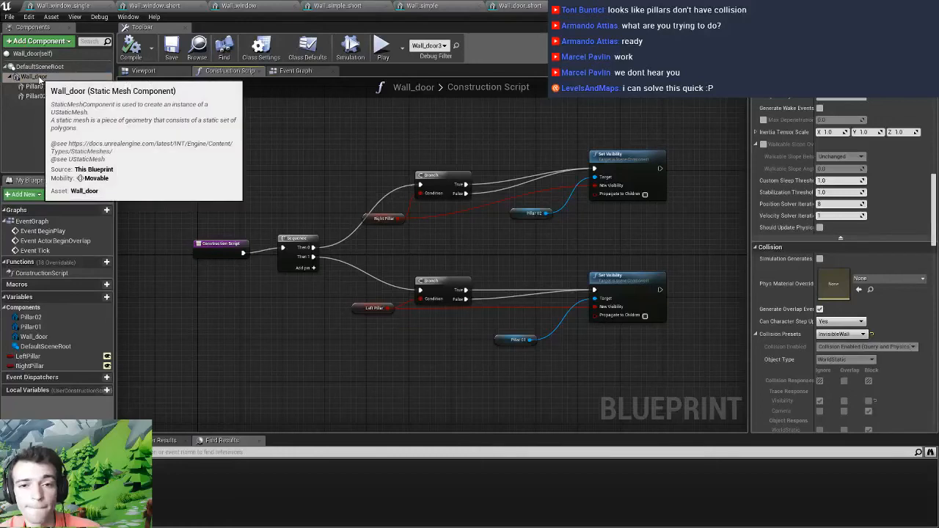
left_click(167, 74)
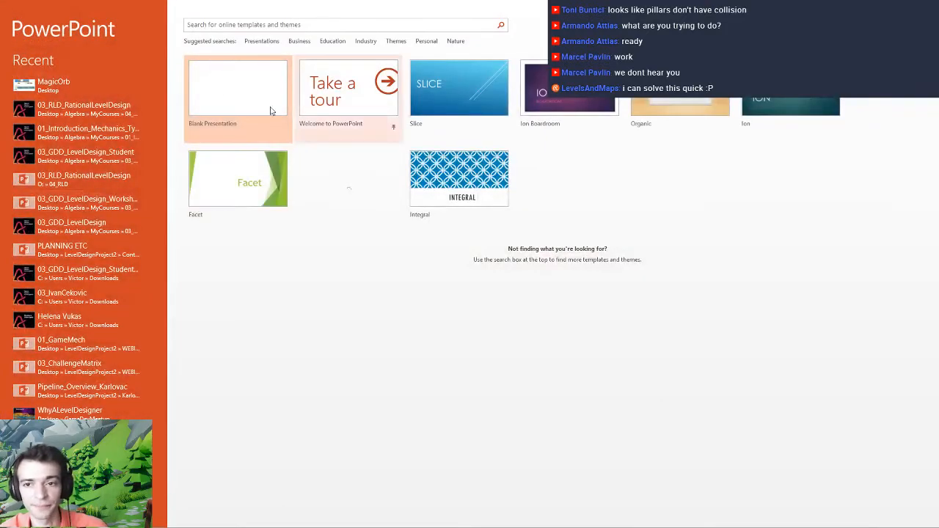
Create a blank presentation in PowerPoint, narrow its slide thumbnail area, and switch back to Unreal Editor
left_click(214, 91)
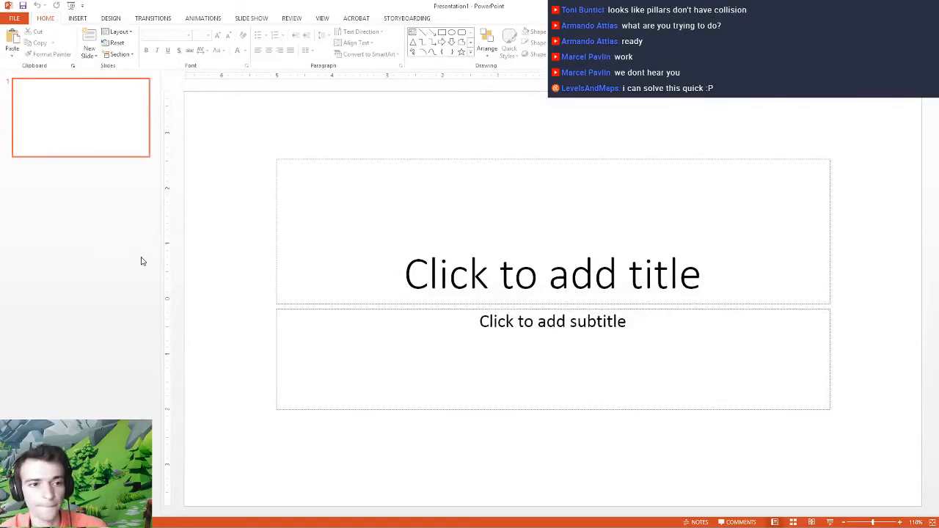
left_click_drag(164, 259, 138, 257)
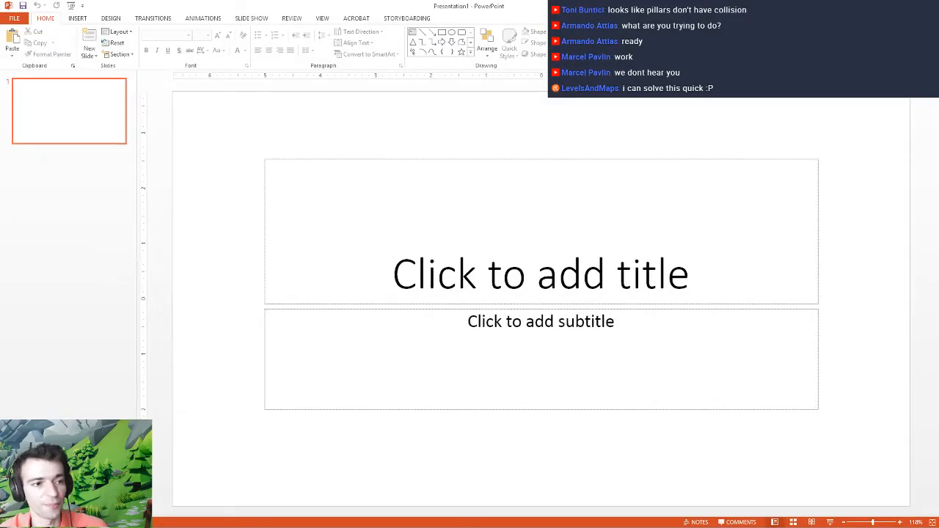
key("alt+Tab")
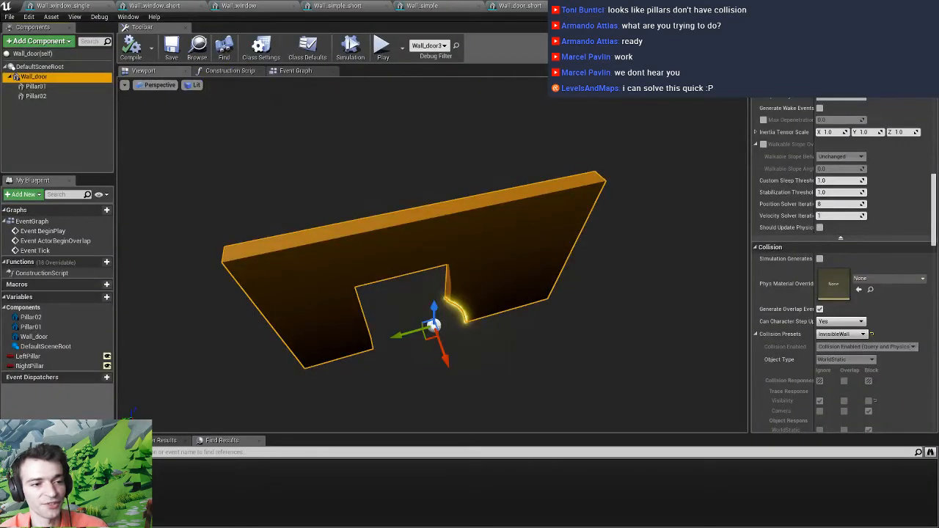
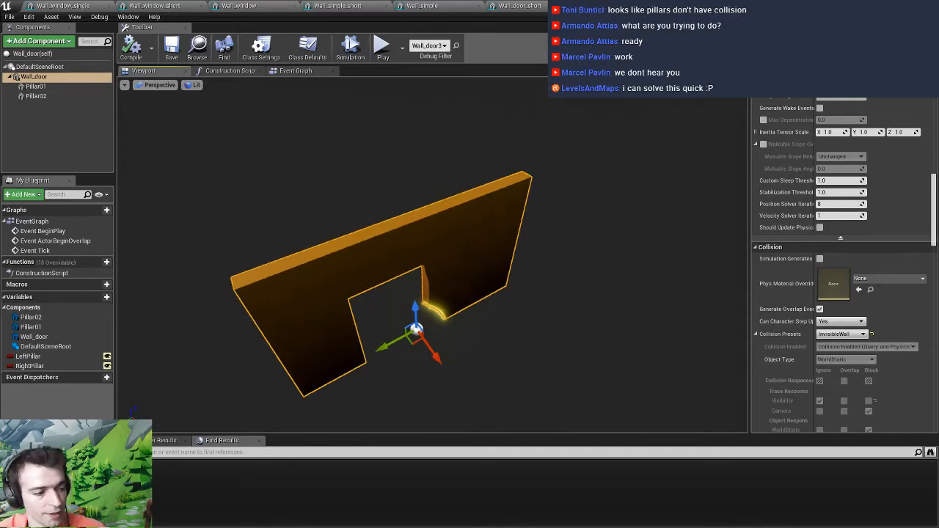
key("alt+Tab")
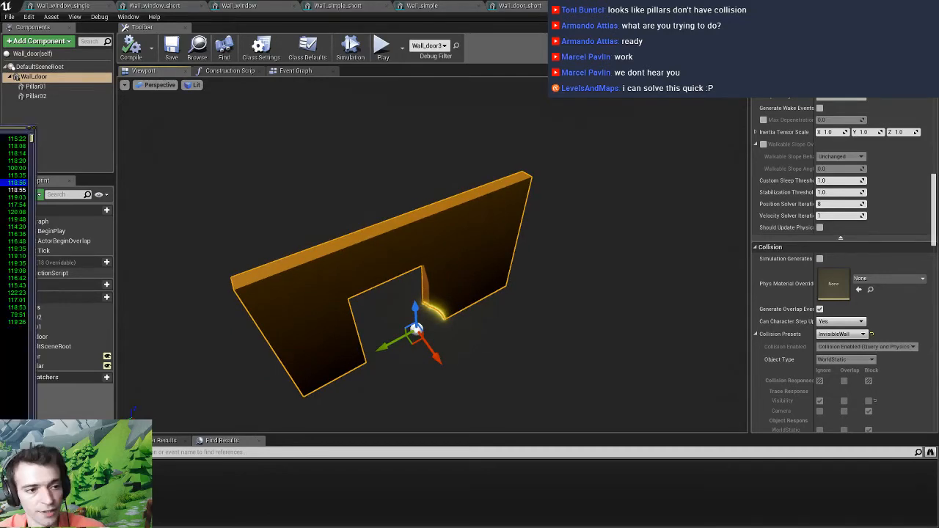
key("alt+Tab")
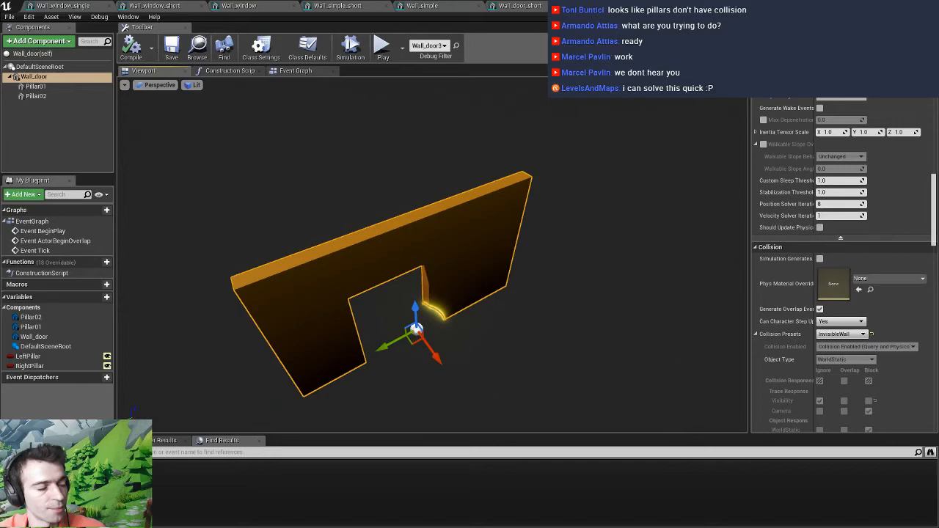
right_click_drag(433, 257, 407, 253)
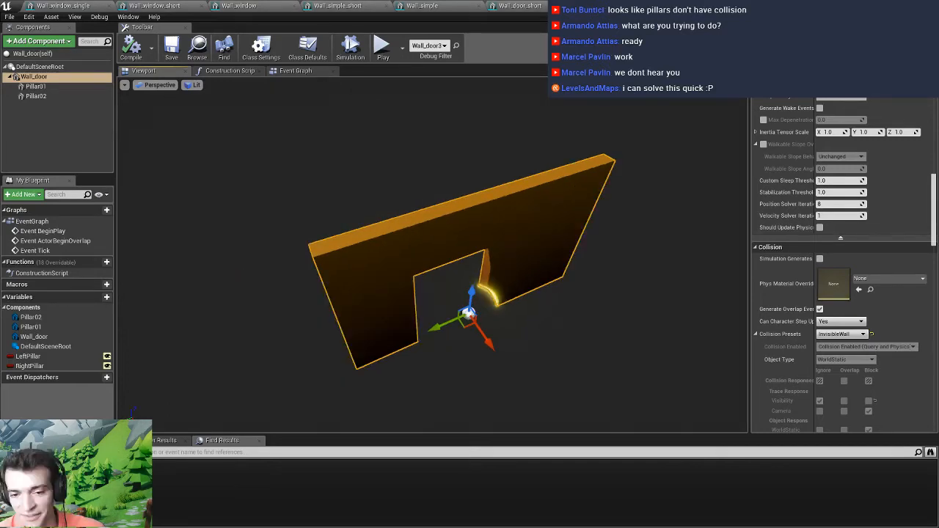
right_click_drag(433, 257, 478, 253)
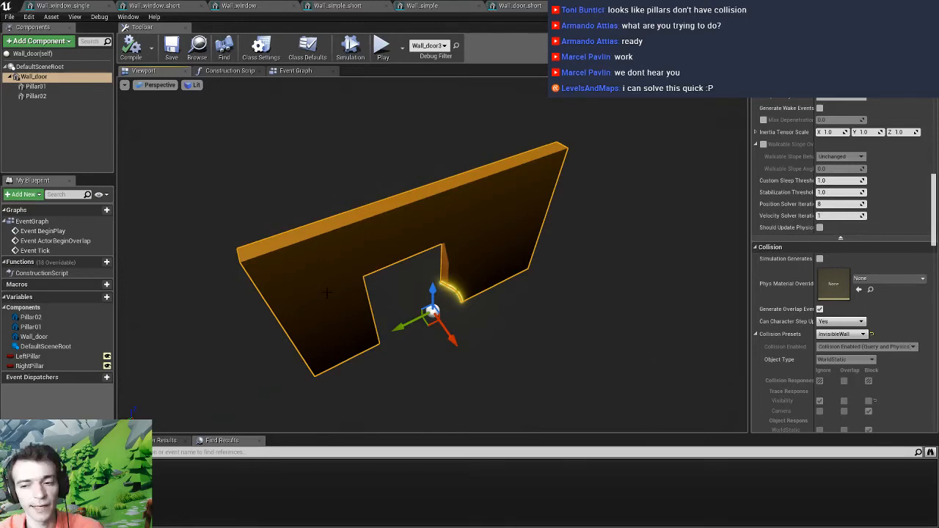
right_click_drag(328, 293, 348, 251)
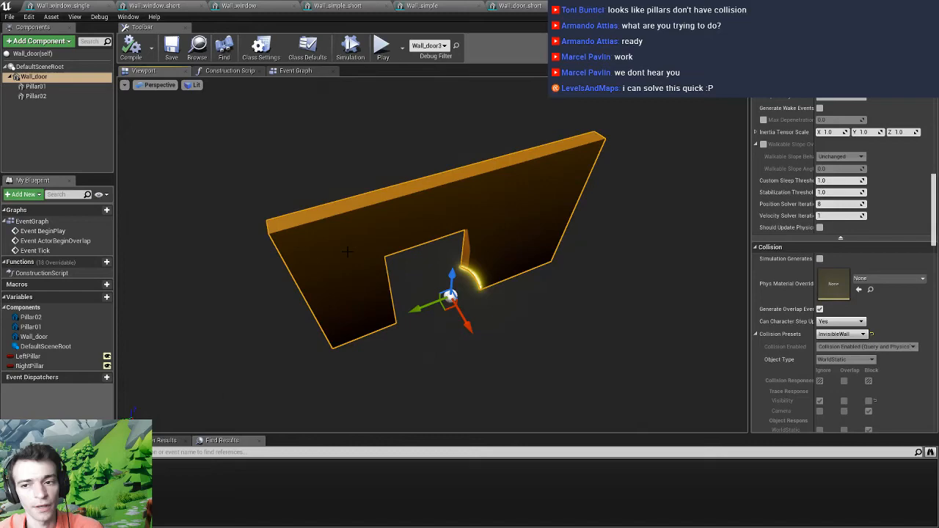
Bring up the Wall_door static mesh and create a socket on it named PillarLeft
left_click(519, 8)
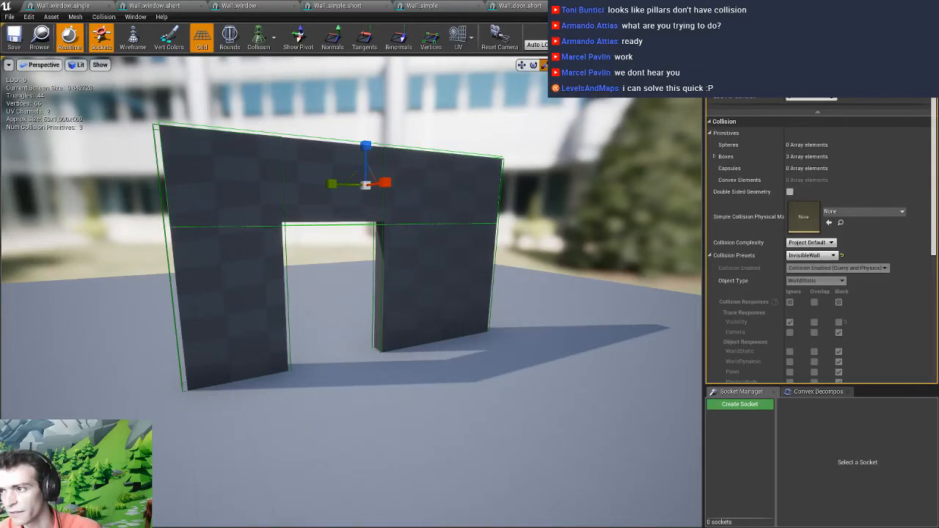
scroll(768, 232, "up", 5)
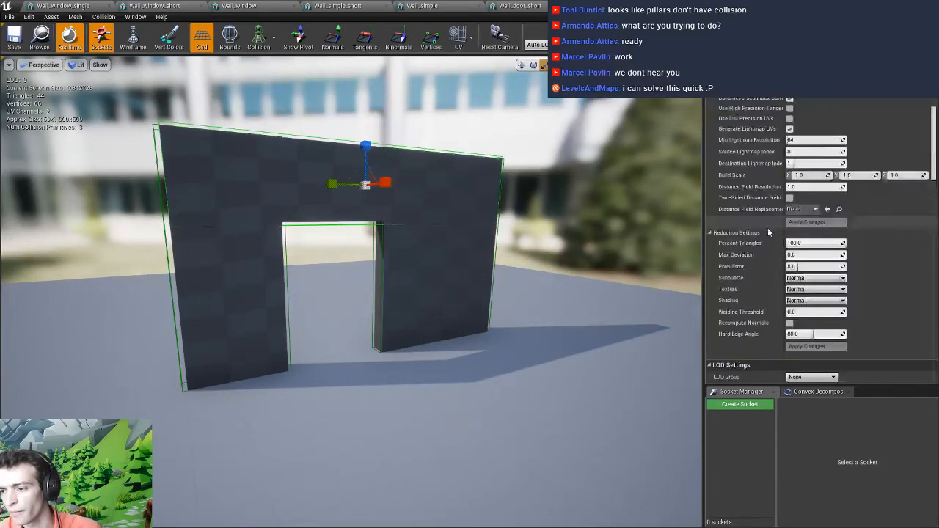
scroll(769, 232, "down", 5)
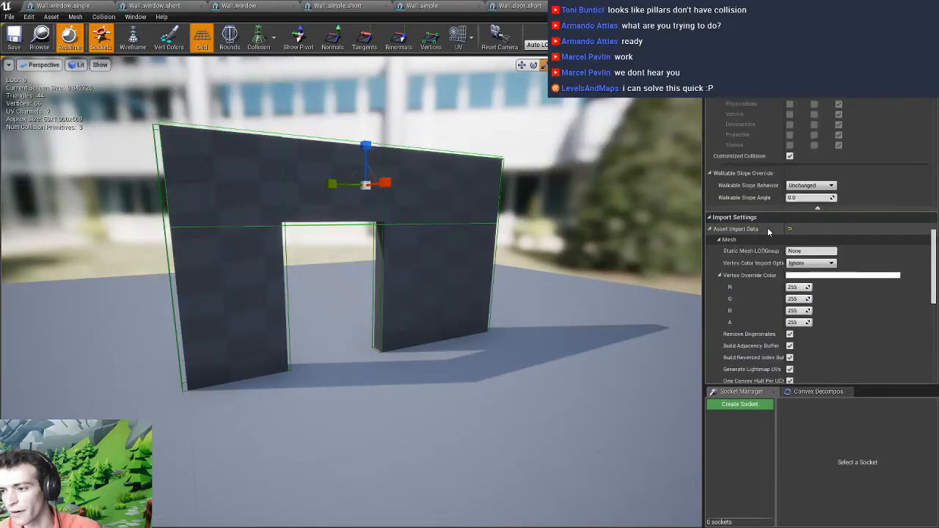
scroll(769, 232, "down", 5)
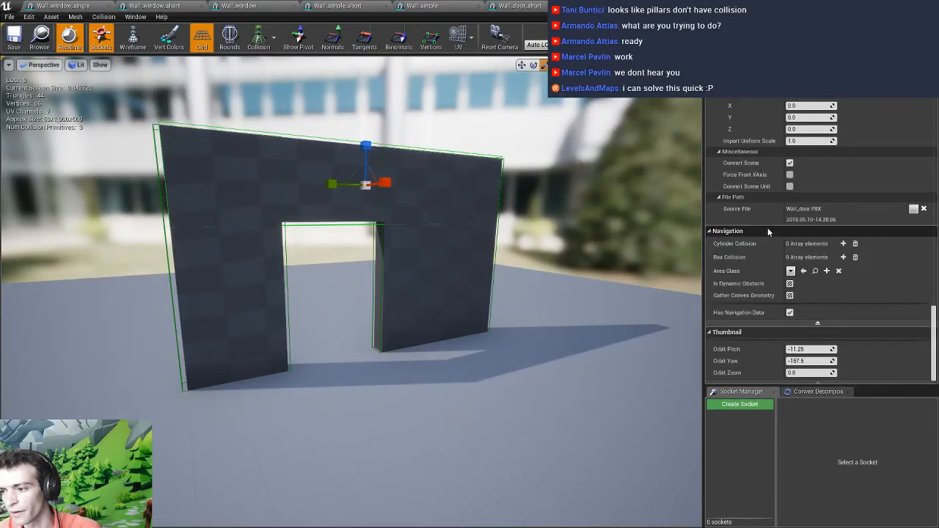
scroll(768, 232, "down", 1)
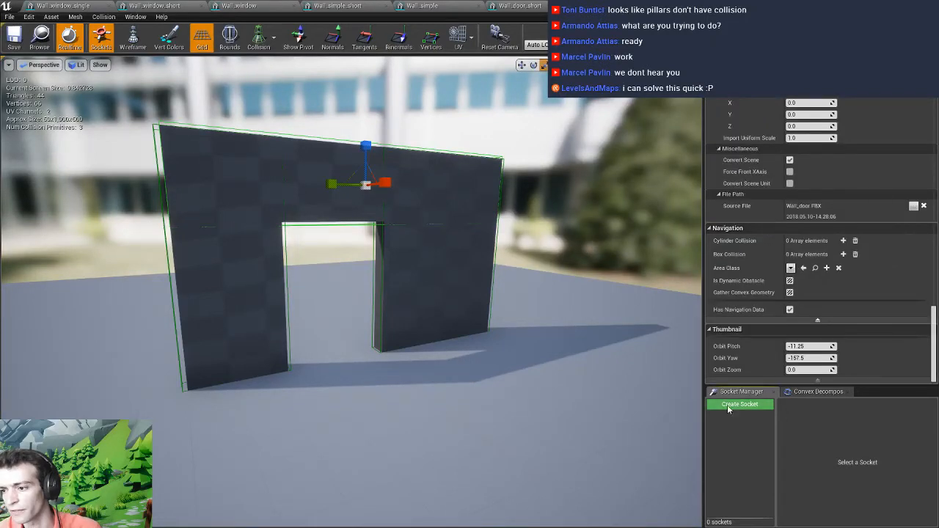
left_click(727, 406)
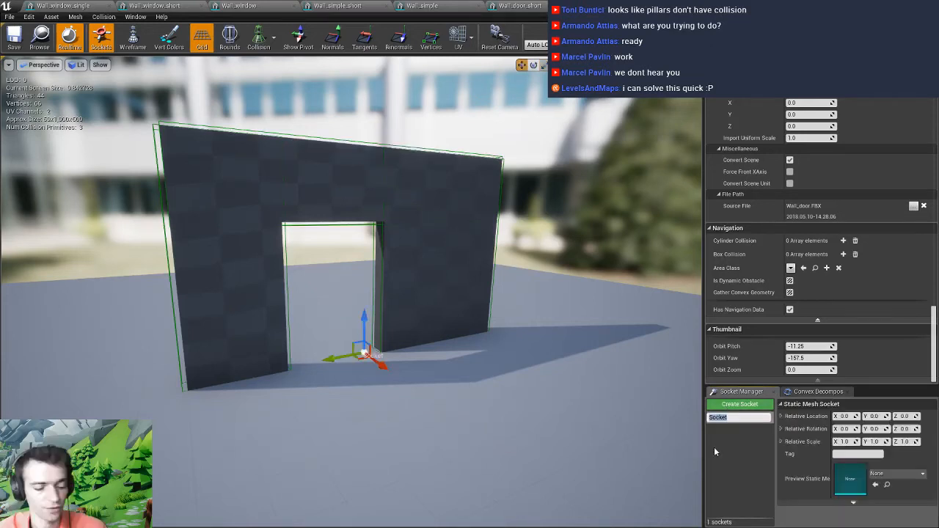
type("Pillar")
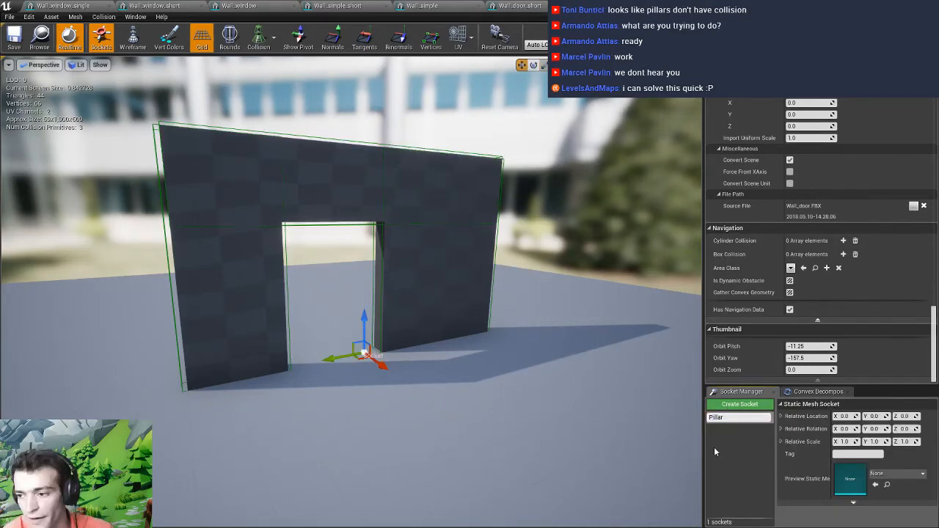
type("Le")
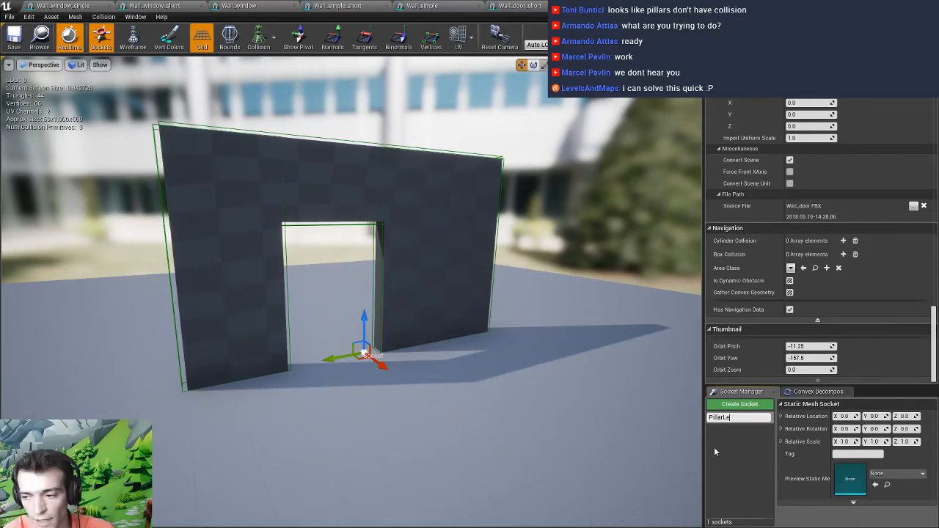
type("ft")
key("Return")
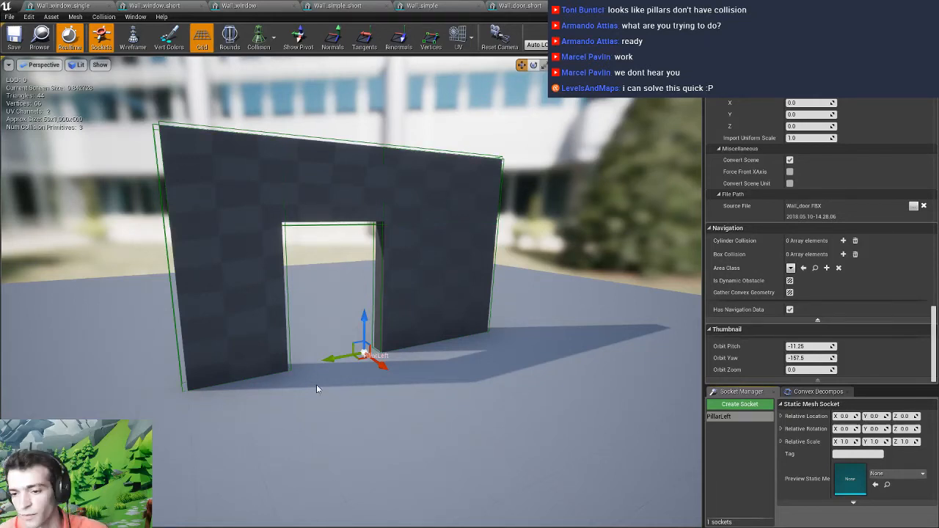
Place the PillarLeft socket at the base of the wall's left end with a relative Y location of -500
right_click_drag(317, 386, 514, 426)
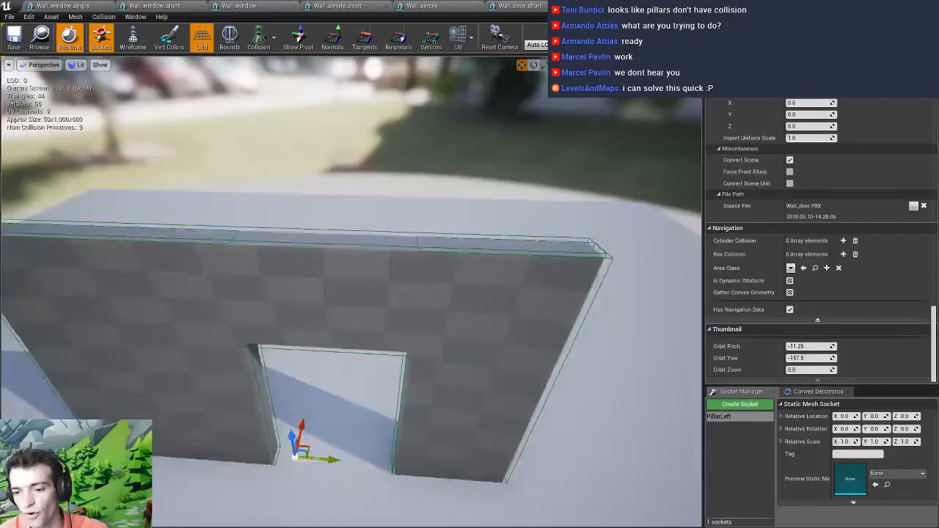
right_click_drag(367, 433, 396, 431)
left_click_drag(365, 437, 227, 453)
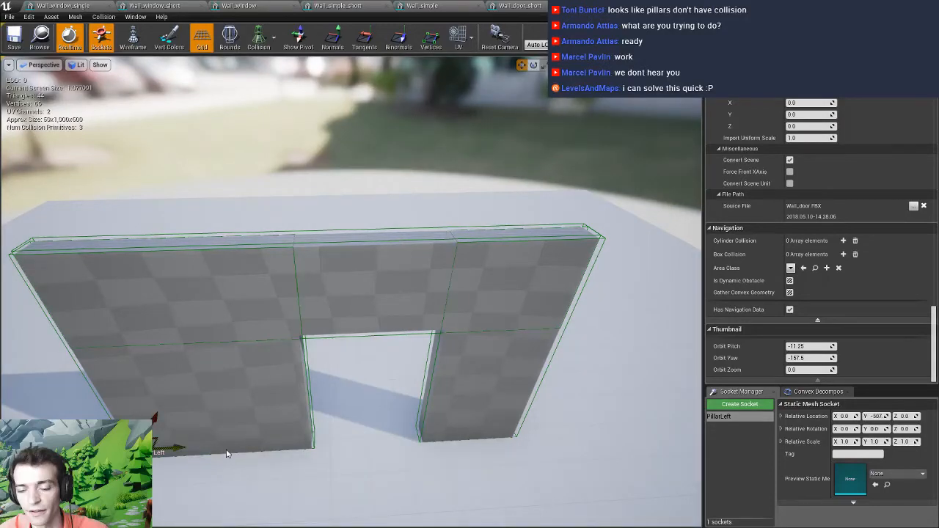
key("f")
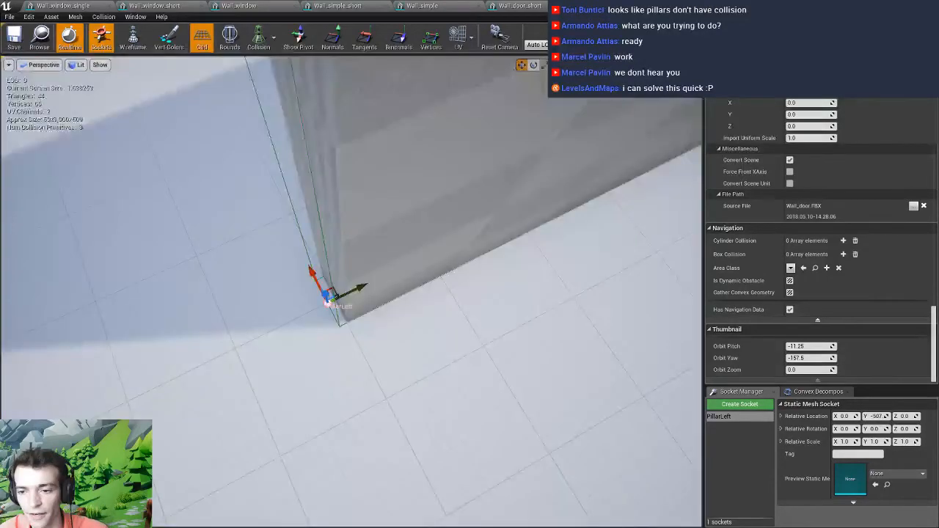
right_click_drag(340, 353, 323, 348)
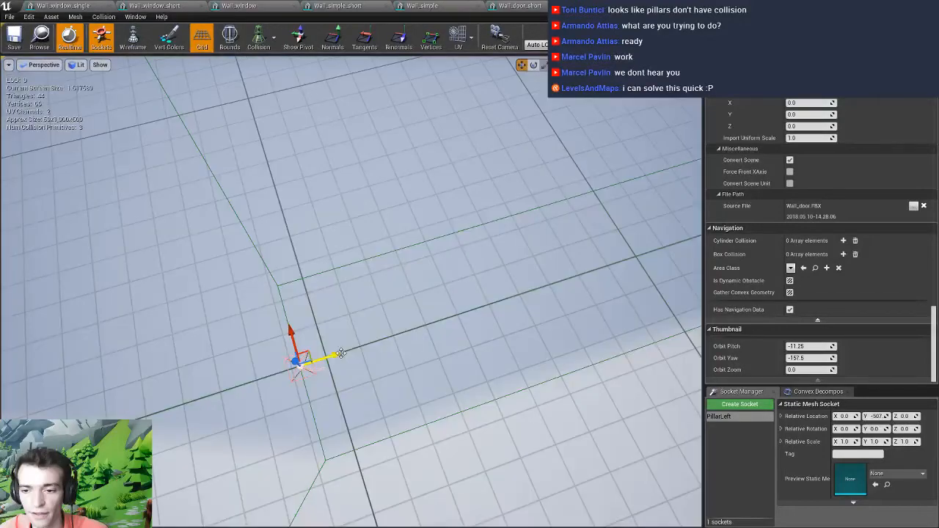
left_click_drag(341, 354, 361, 353)
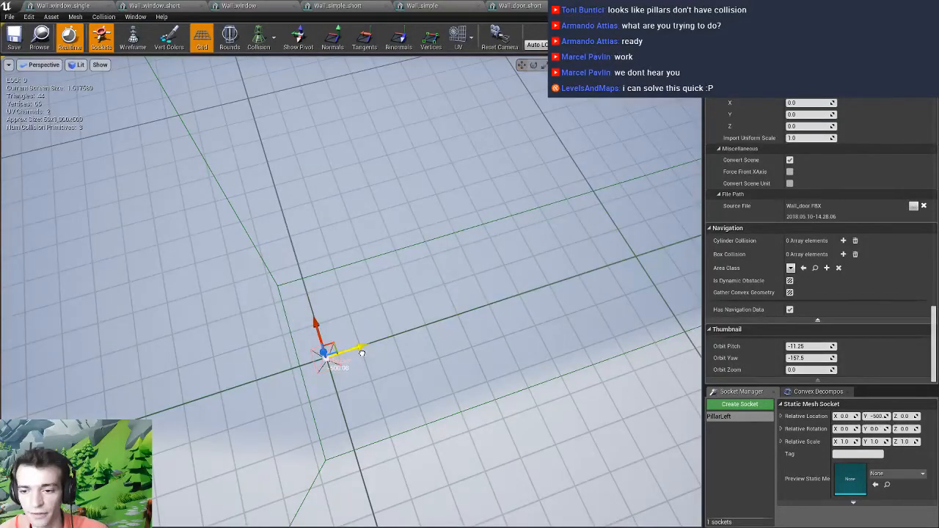
mouse_move(362, 354)
right_mouse_down()
mouse_move(389, 334)
mouse_move(353, 354)
right_mouse_up()
left_click(878, 416)
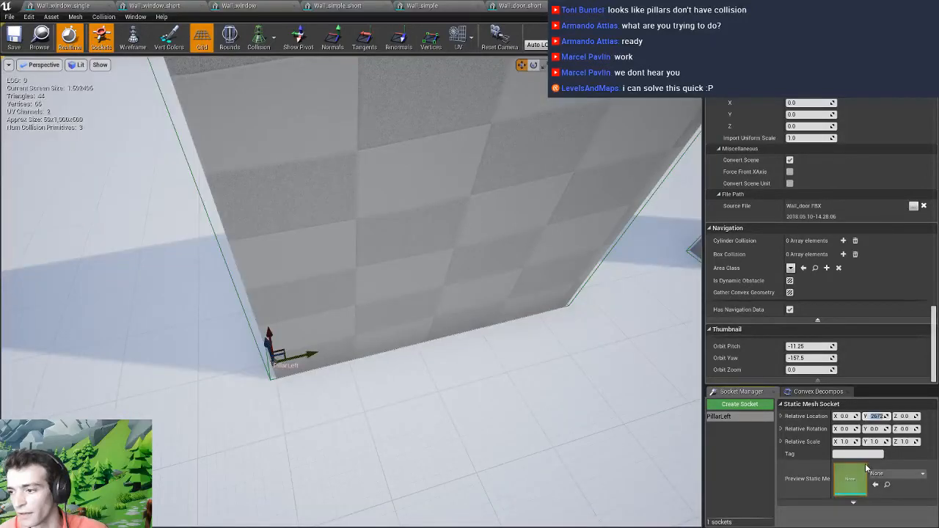
type("-500")
key("Return")
Create a second socket named PillarRight and set its relative Y location to 500, at the wall's opposite end
mouse_move(440, 316)
right_mouse_down()
mouse_move(367, 293)
mouse_move(426, 315)
right_mouse_up()
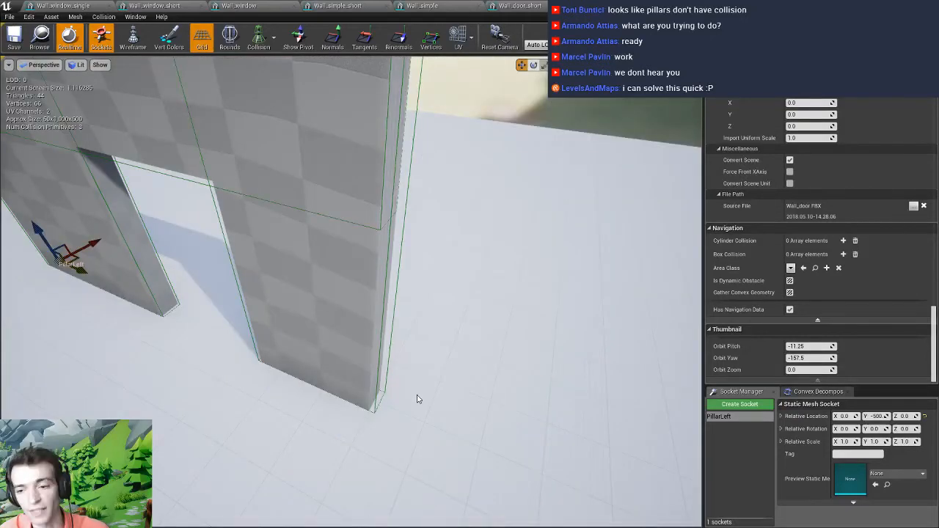
left_click(740, 404)
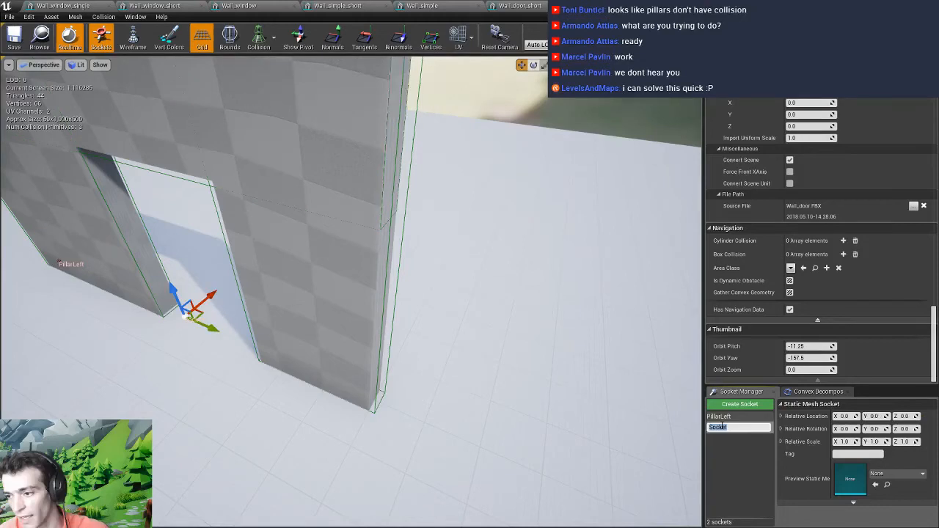
type("Pillar")
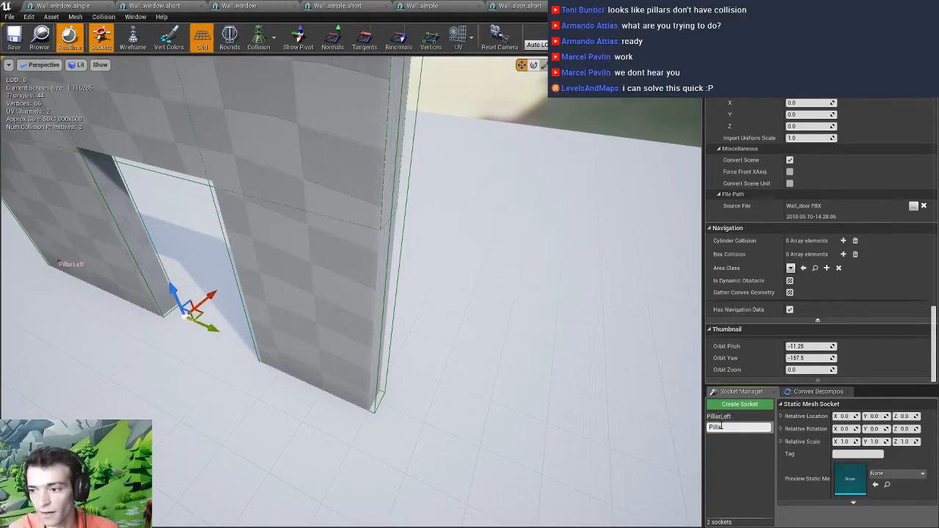
type("Right")
key("Return")
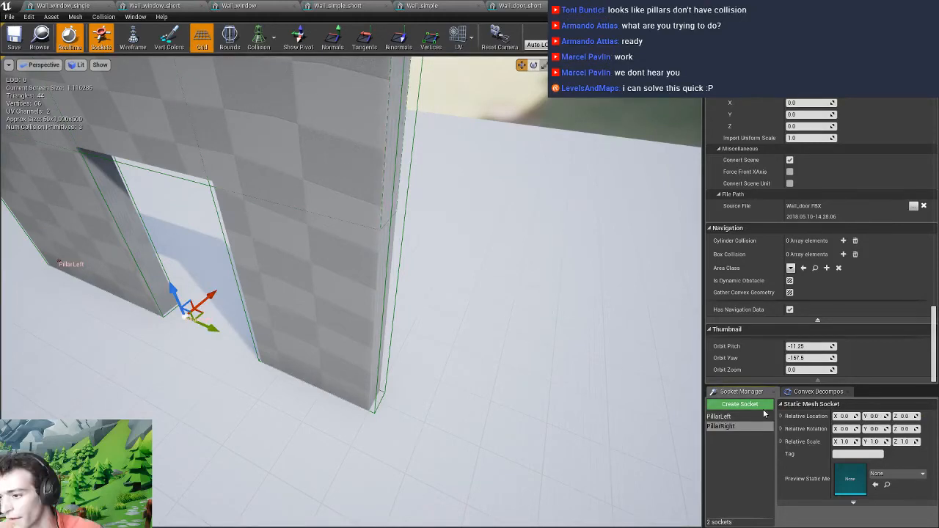
left_click(874, 416)
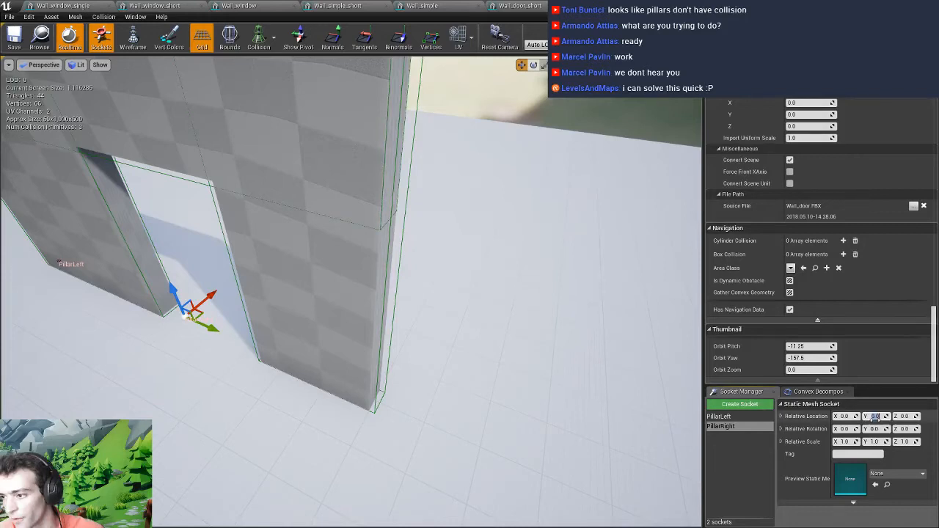
type("300")
key("Return")
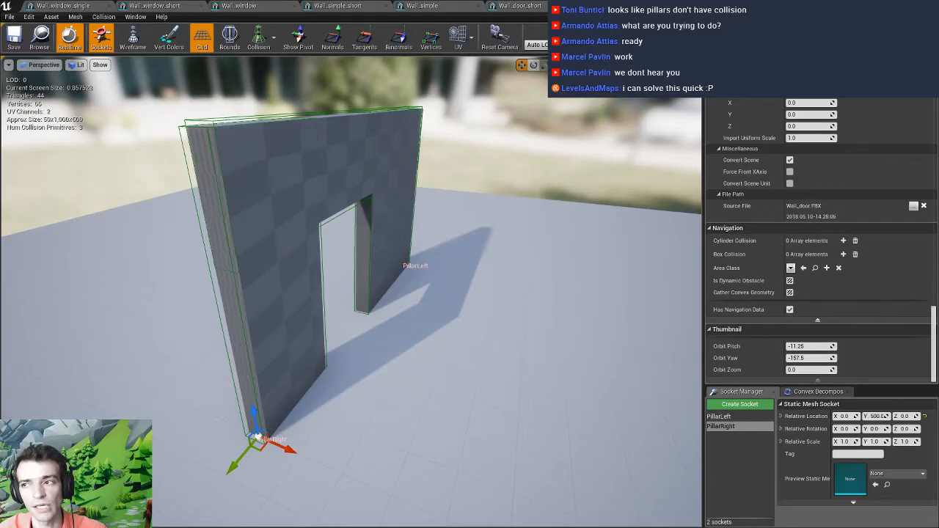
Return to the Wall_door blueprint with its Wall_door component and pillars
left_click(646, 6)
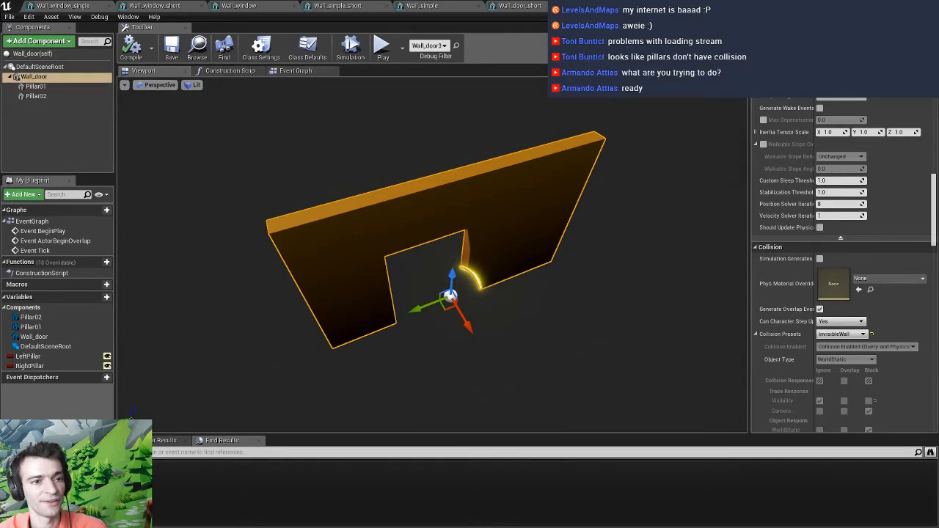
key("alt+Tab")
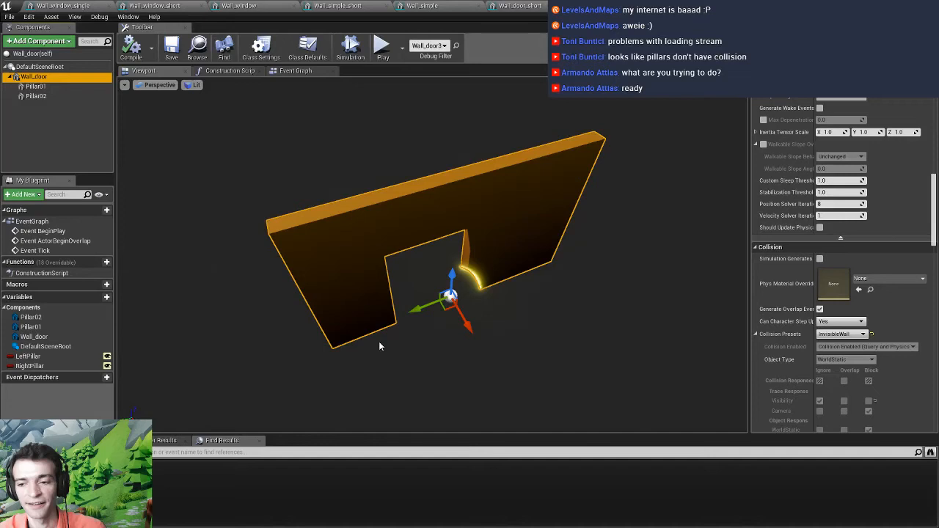
Open the Wall_door construction script and examine the branches that set the visibility of the two pillars
key("w")
right_click_drag(380, 346, 405, 331)
key("s")
key("a")
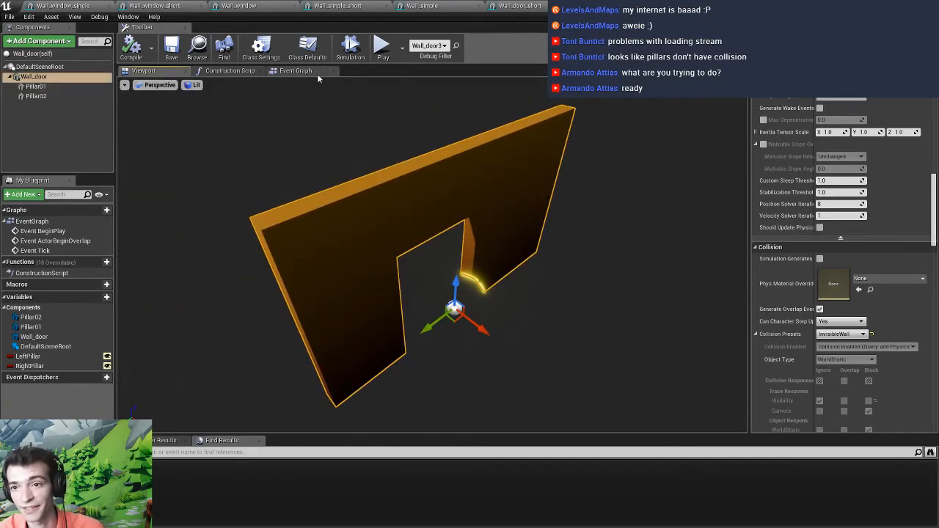
left_click(296, 71)
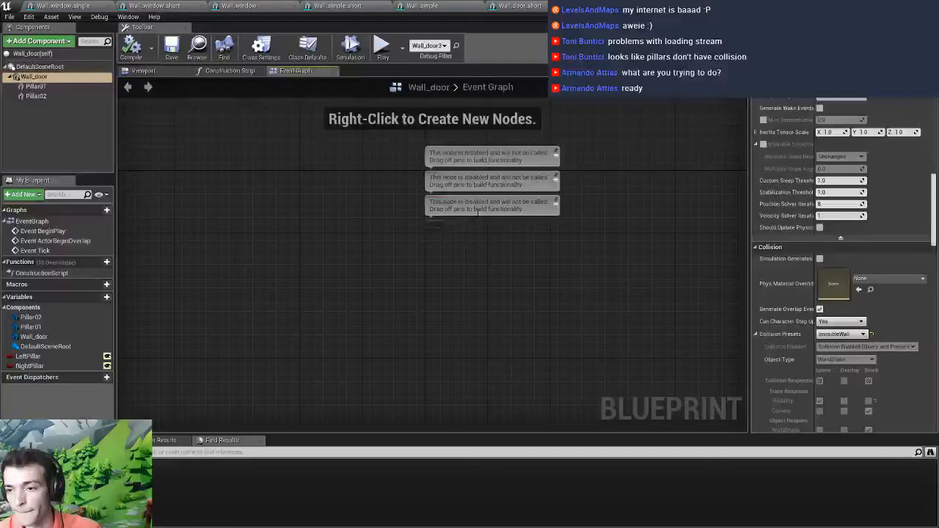
left_click(228, 71)
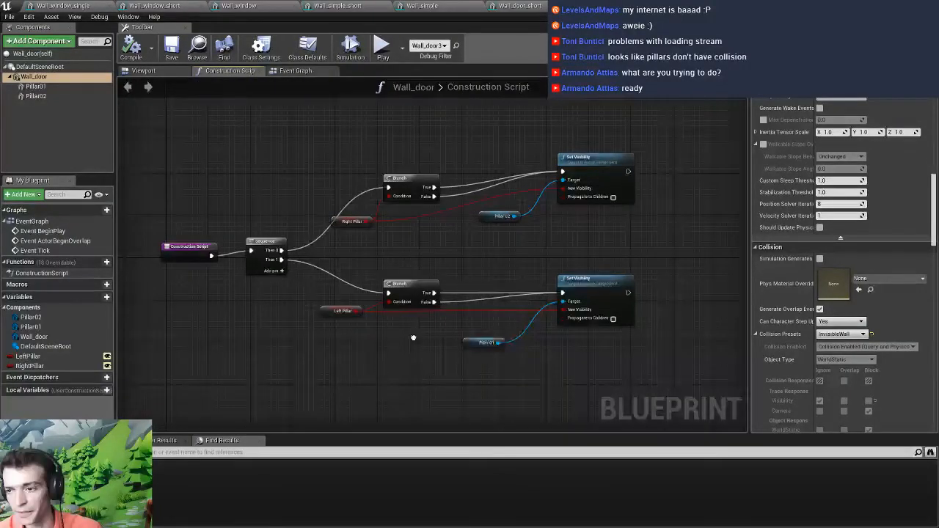
right_click_drag(413, 338, 297, 332)
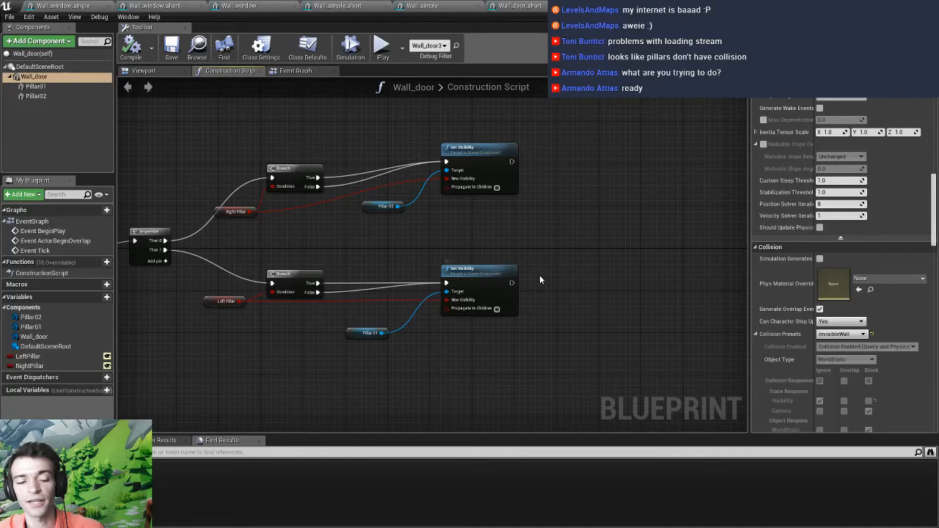
right_click_drag(540, 279, 439, 288)
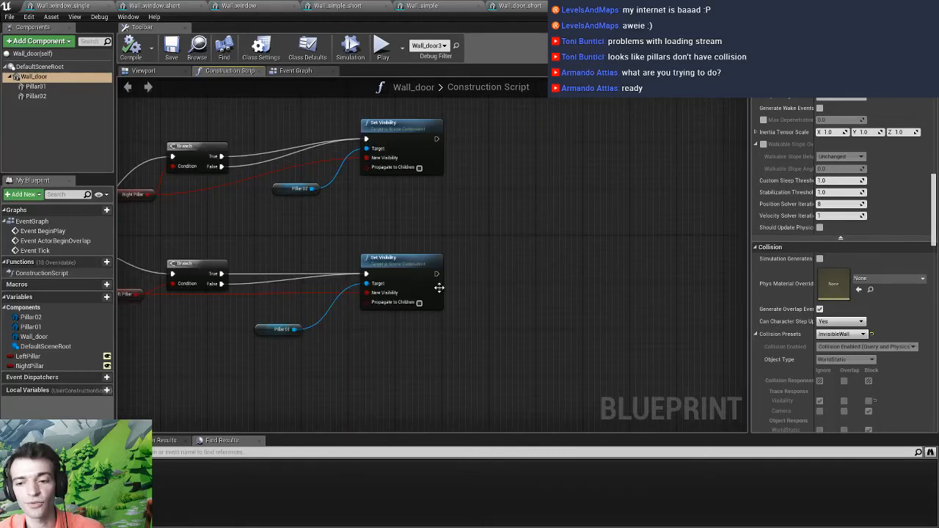
Rename the Pillar02 component as PillarRight
left_click(44, 88)
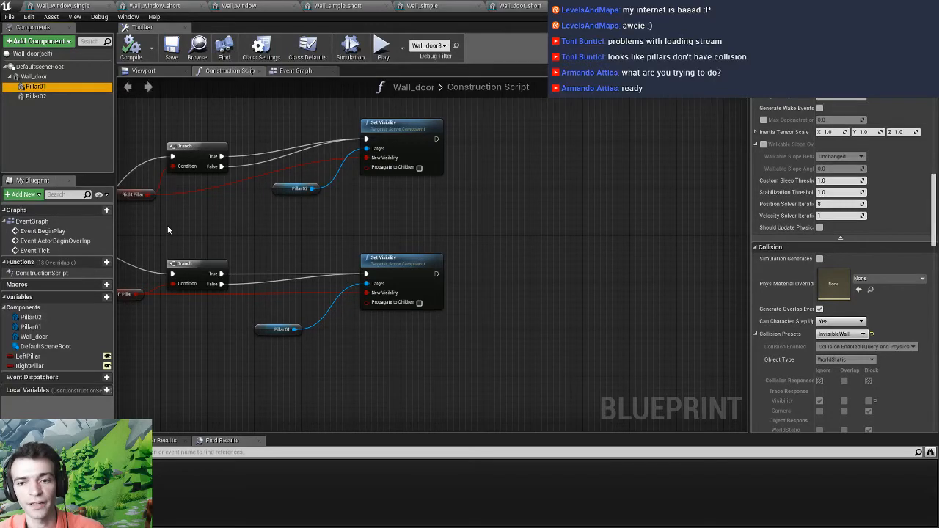
left_click(45, 99)
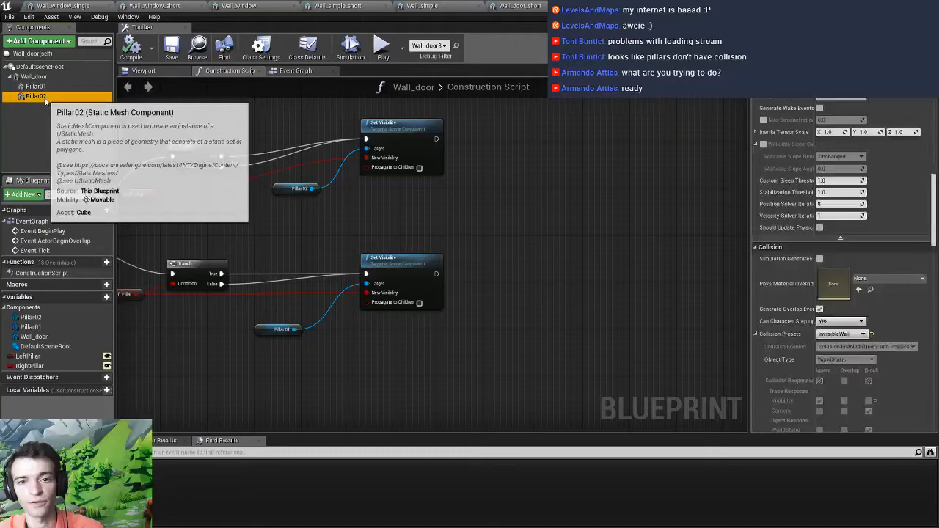
left_click(52, 97)
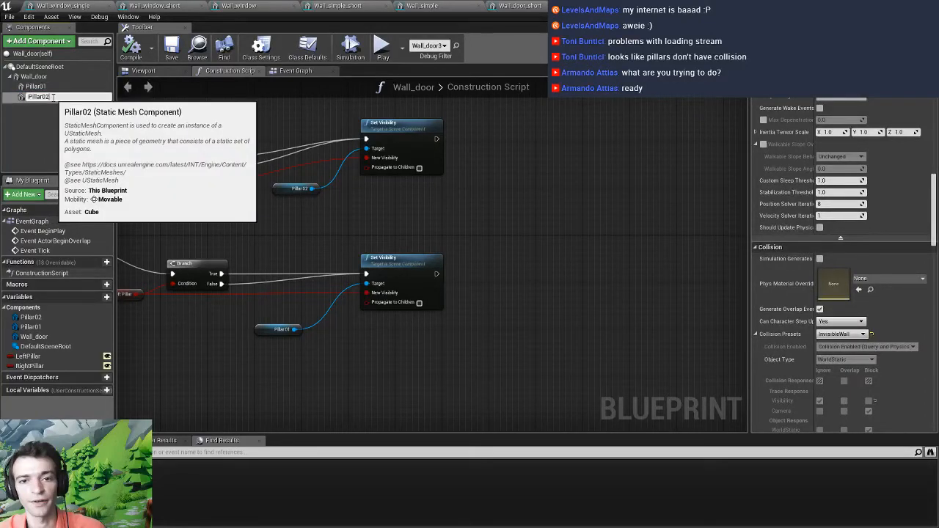
type("RPillar")
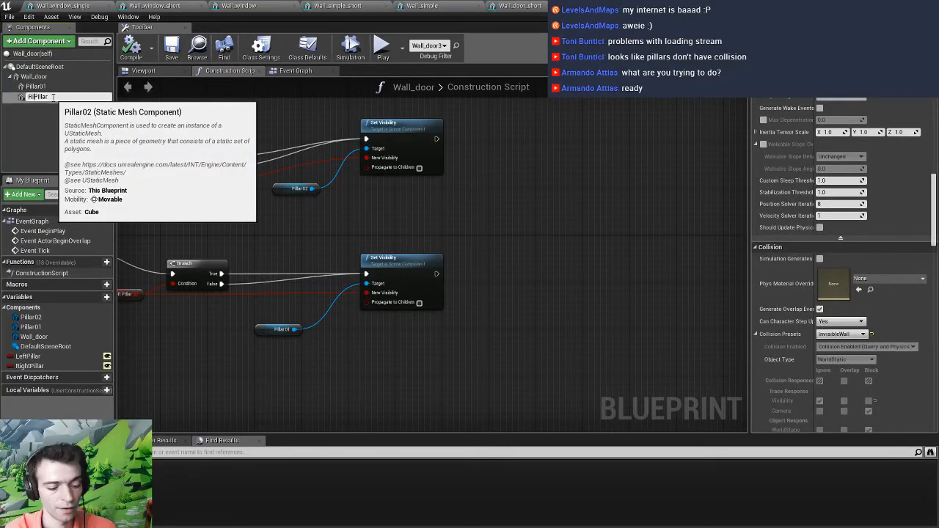
key("Escape")
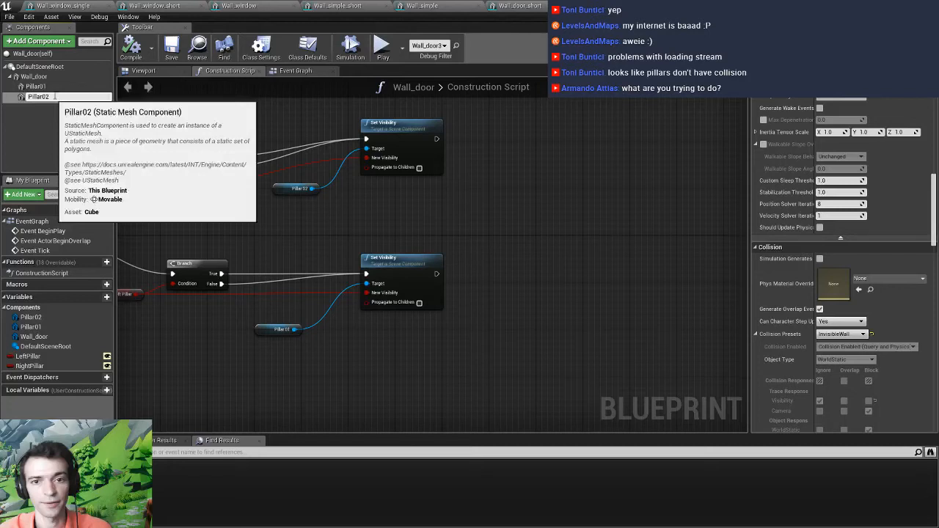
left_click(53, 97)
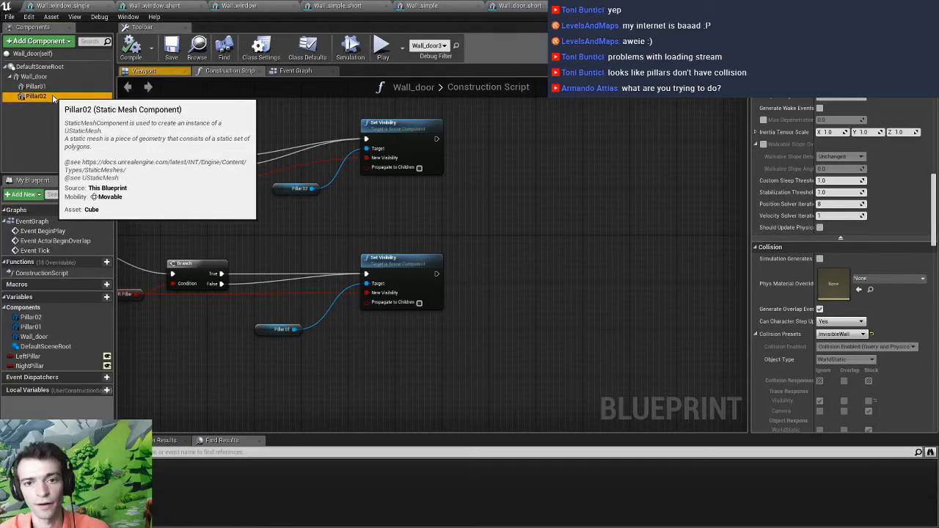
left_click(53, 97)
type("PillarRight")
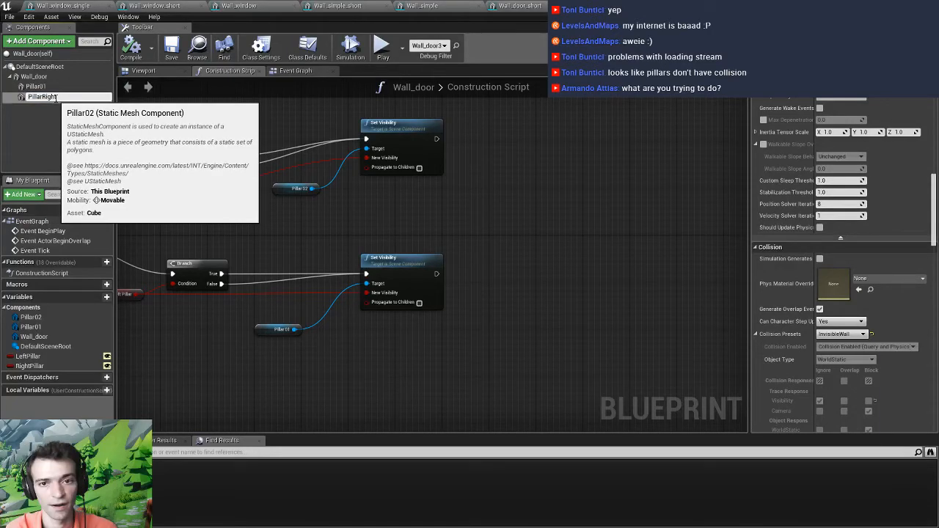
Rename the Pillar01 component as PillarLeft
left_click(56, 89)
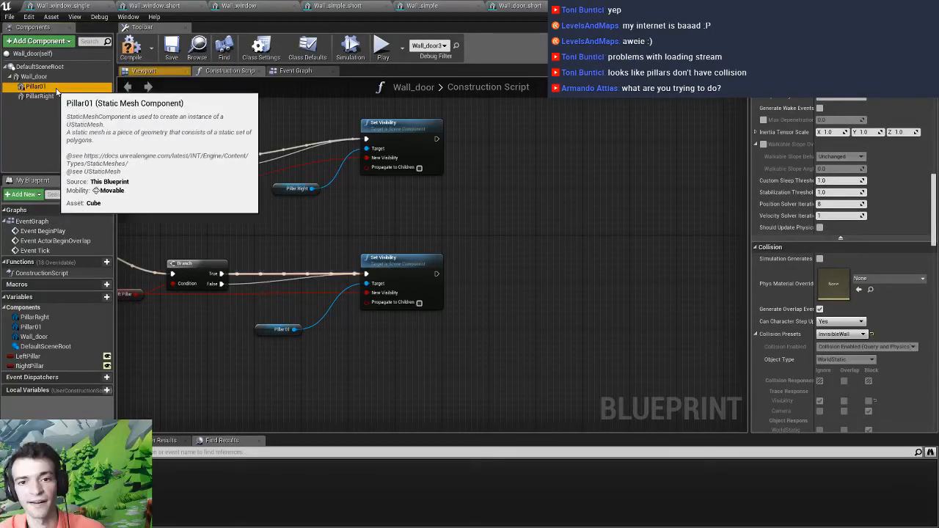
left_click(55, 87)
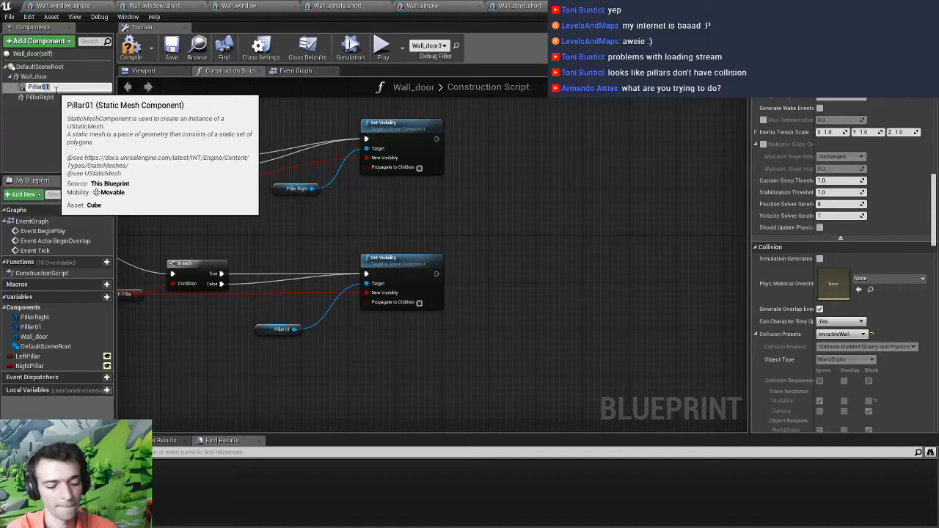
type("PillarLeft")
key("Return")
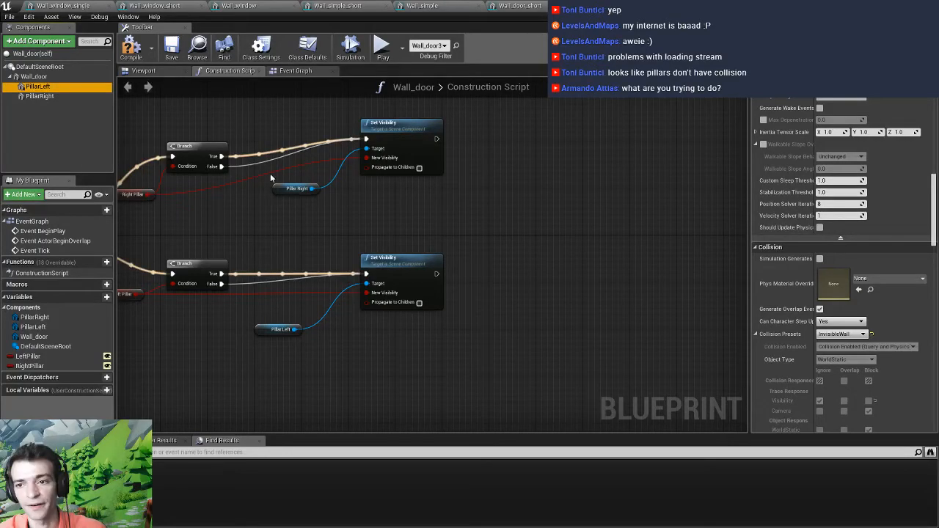
Try adding a skeletal mesh Get Socket Location node after PillarRight's Set Visibility node, searching all possible actions for "socket" with context sensitivity off
right_click_drag(251, 233, 383, 262)
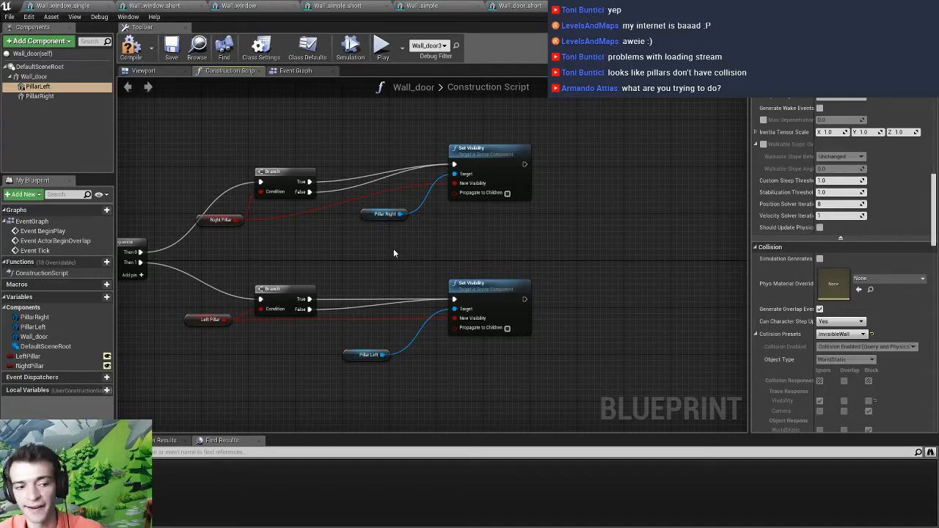
right_click_drag(393, 254, 373, 263)
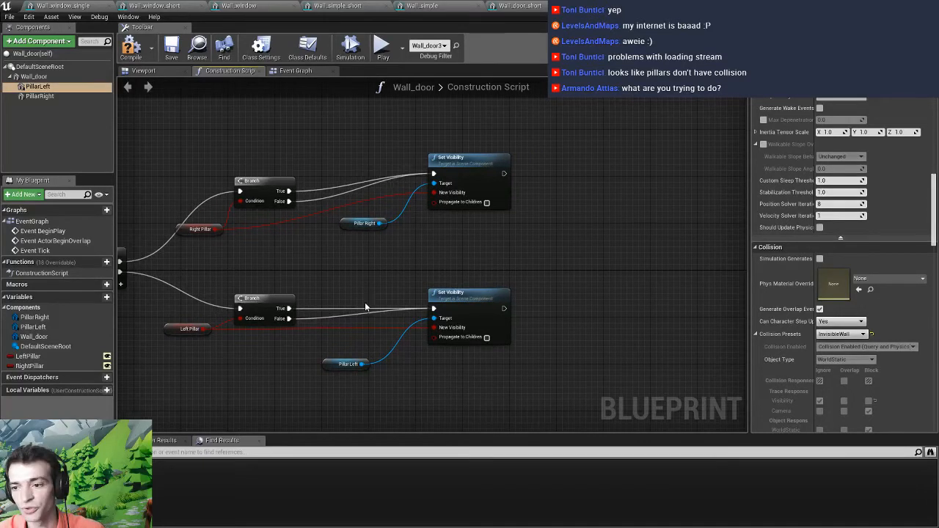
right_click_drag(365, 303, 331, 319)
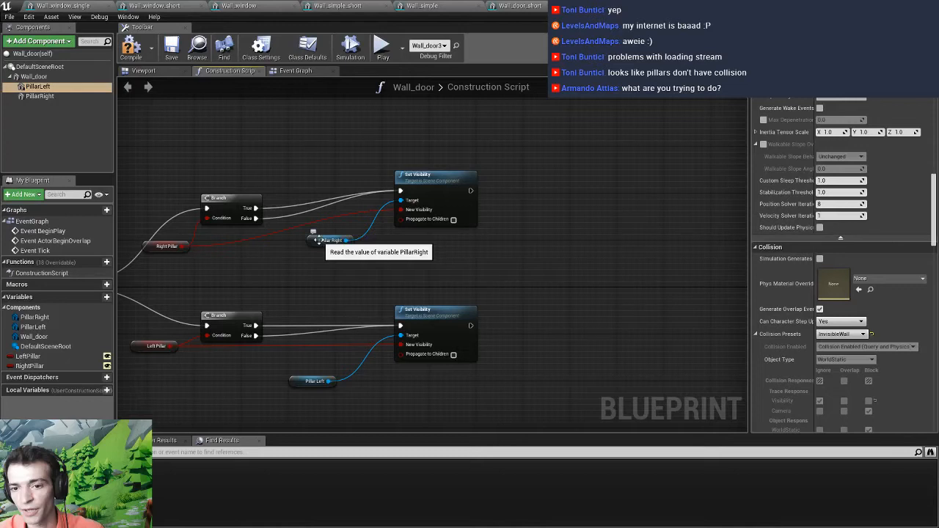
right_click_drag(317, 240, 272, 260)
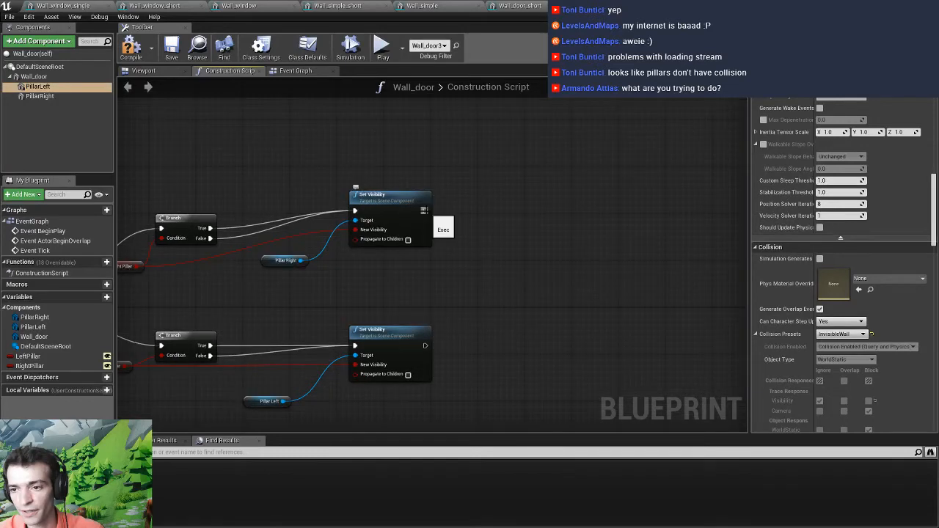
left_click_drag(424, 211, 471, 213)
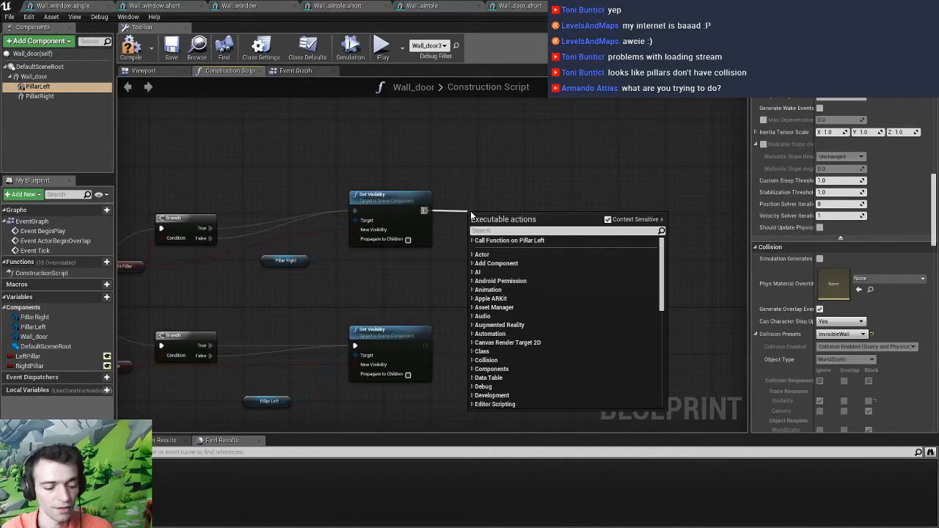
type("socket")
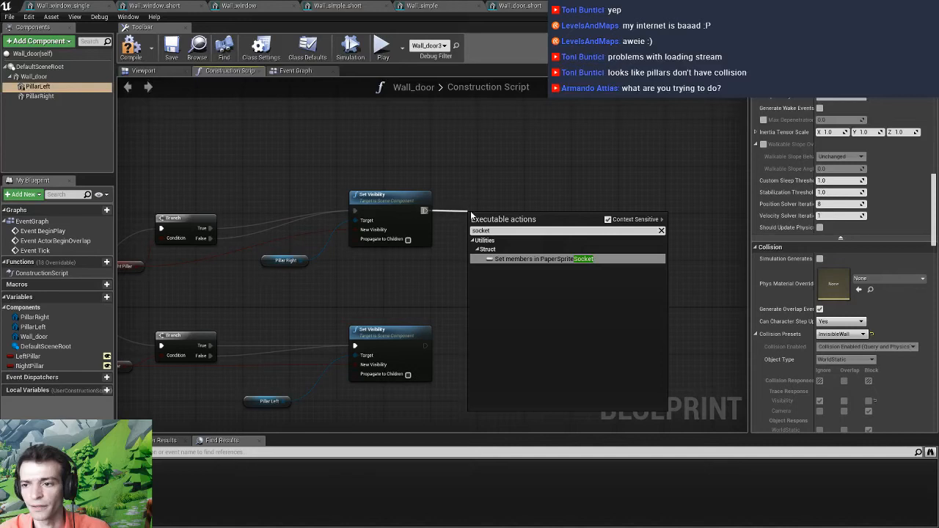
left_click(607, 219)
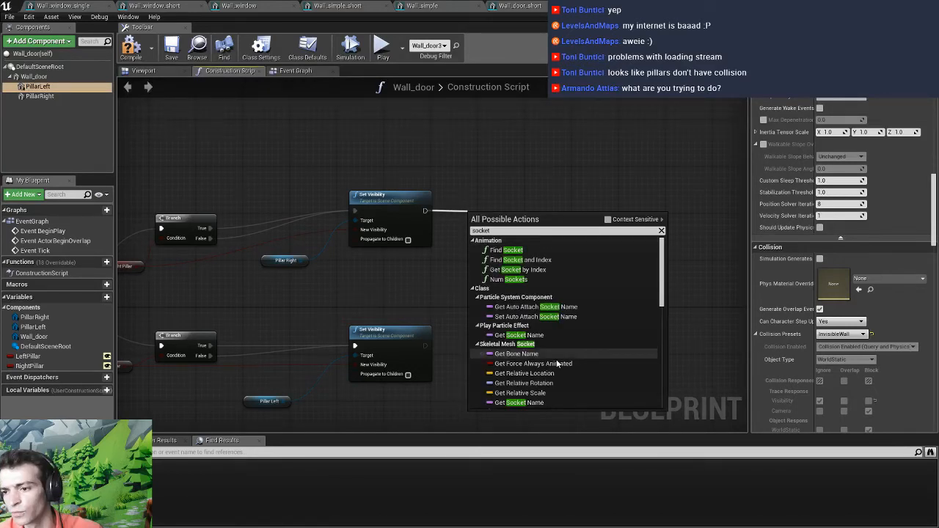
scroll(550, 360, "down", 1)
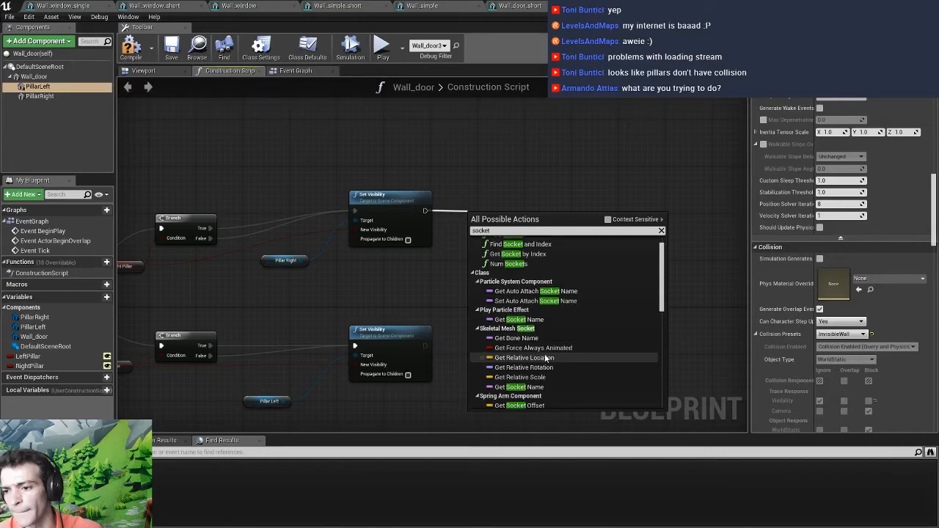
scroll(543, 371, "down", 5)
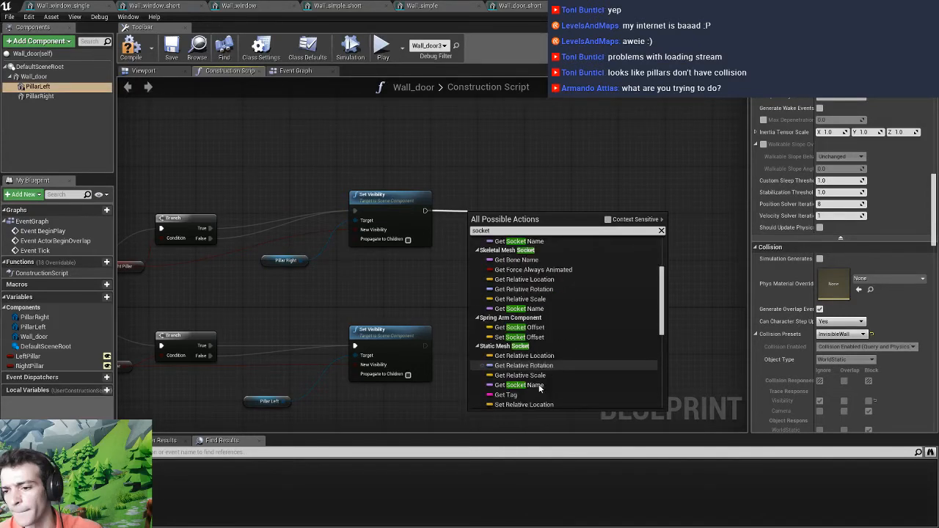
scroll(539, 389, "down", 5)
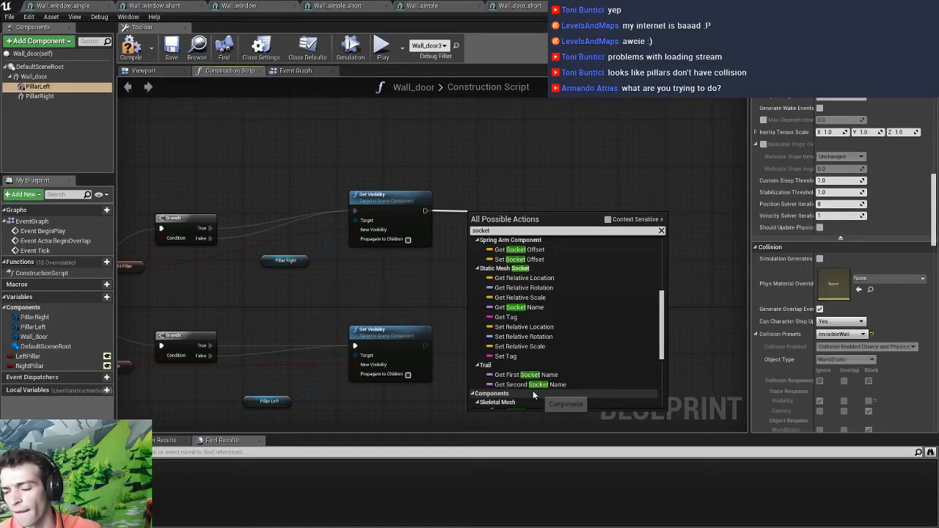
scroll(544, 362, "down", 4)
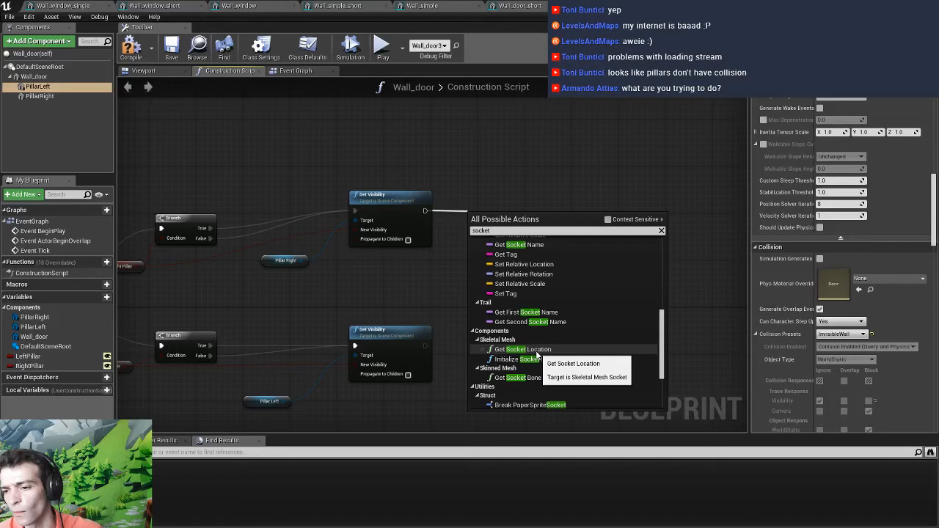
left_click(522, 349)
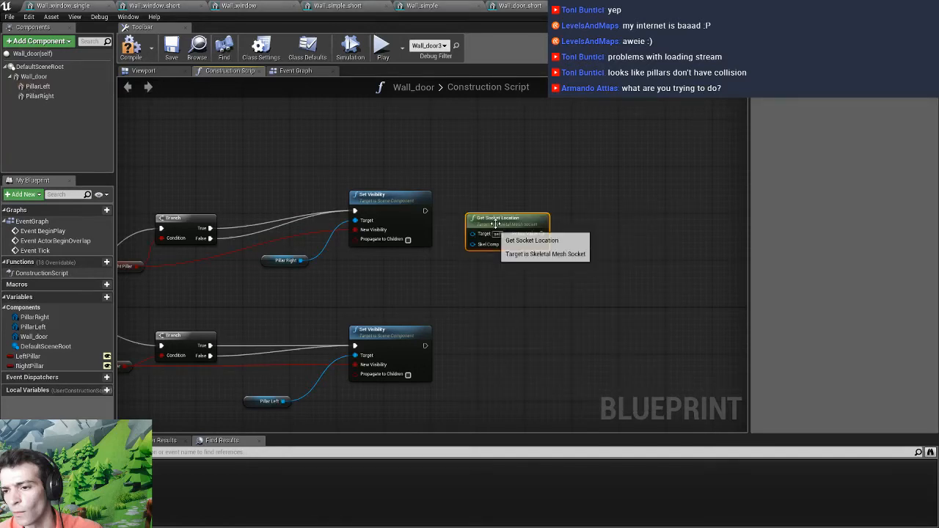
left_click_drag(497, 223, 541, 208)
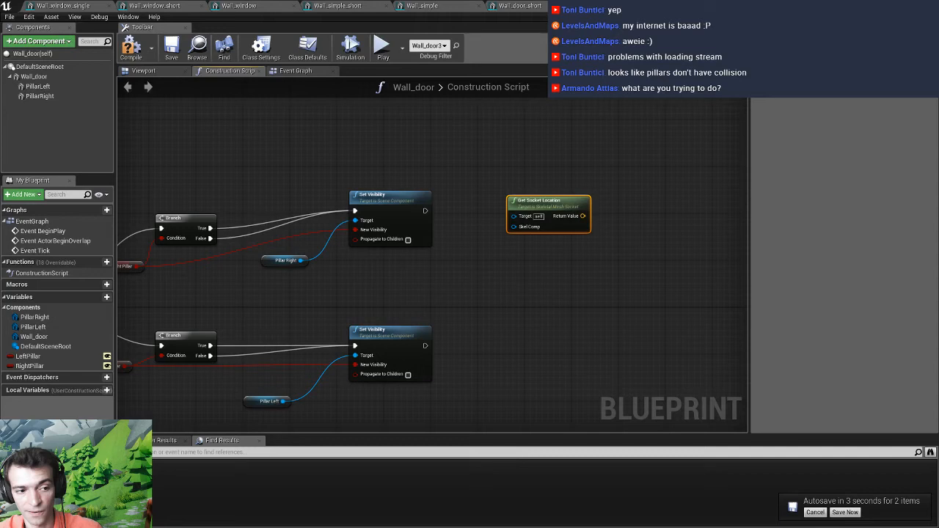
right_click(394, 288)
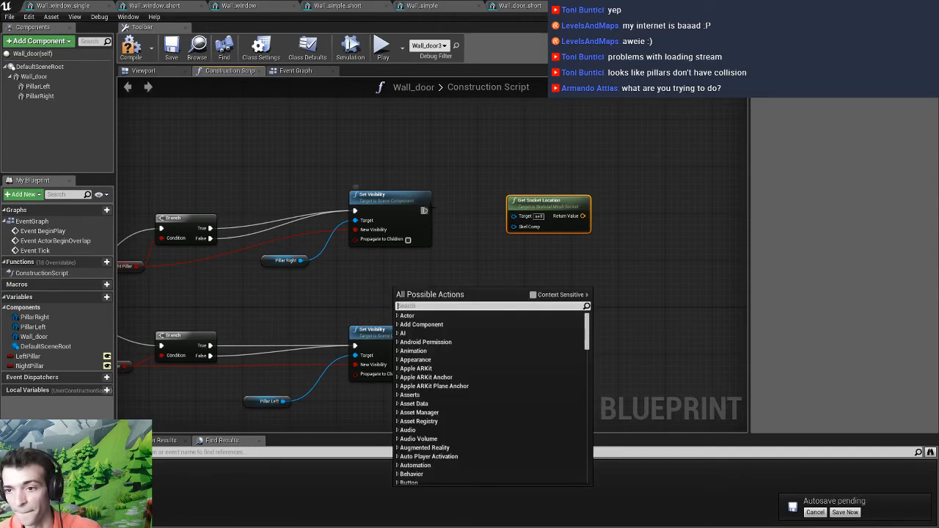
left_click_drag(425, 211, 517, 253)
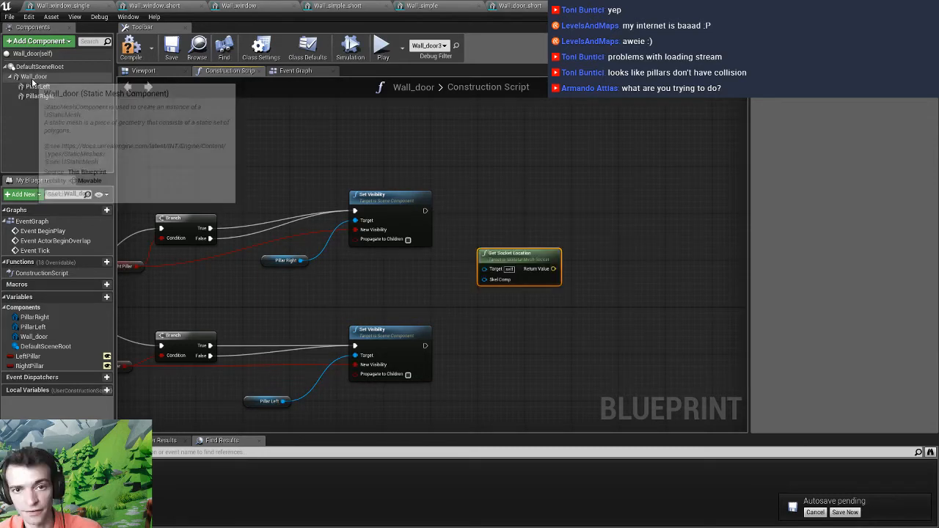
Place a Wall_door component reference in the construction script and delete the unconnected Get Socket Location node
left_click_drag(32, 83, 544, 280)
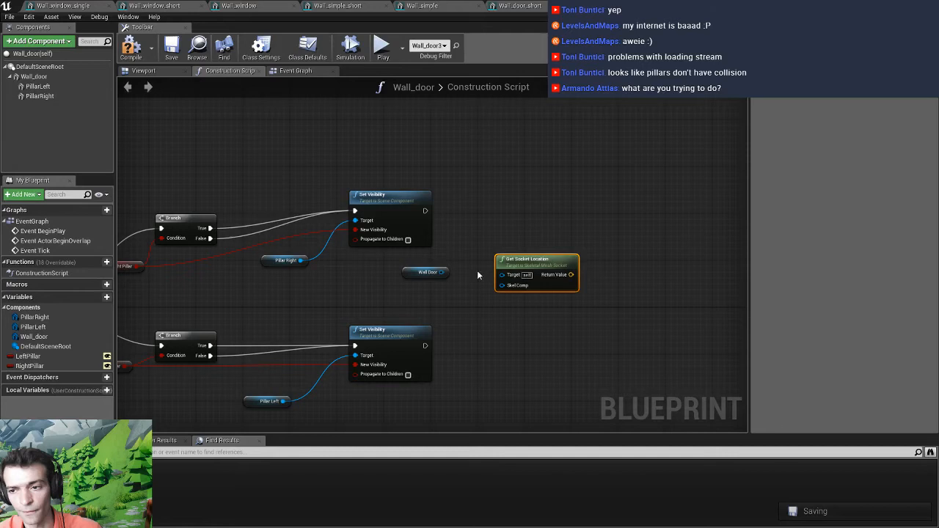
key("Delete")
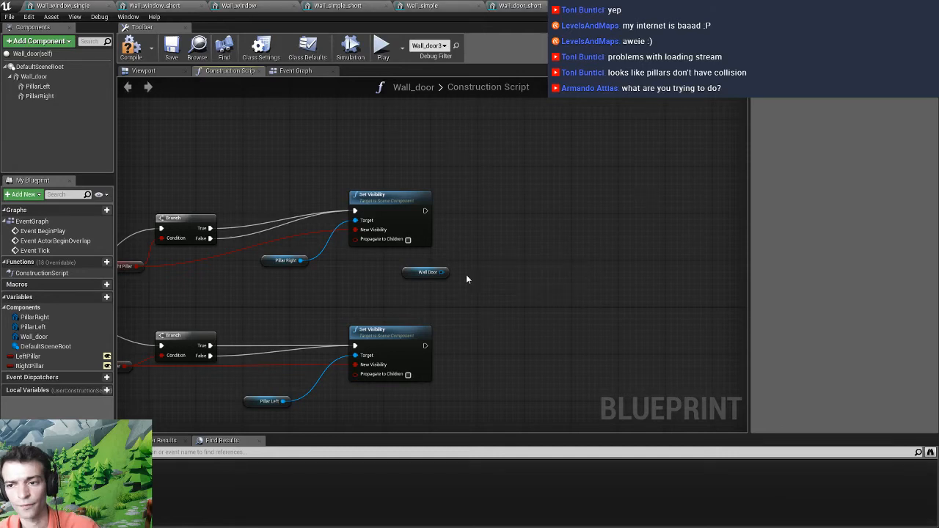
Add a scene component Get Socket Location node fed by the Wall Door reference in the construction script
left_click_drag(441, 272, 508, 273)
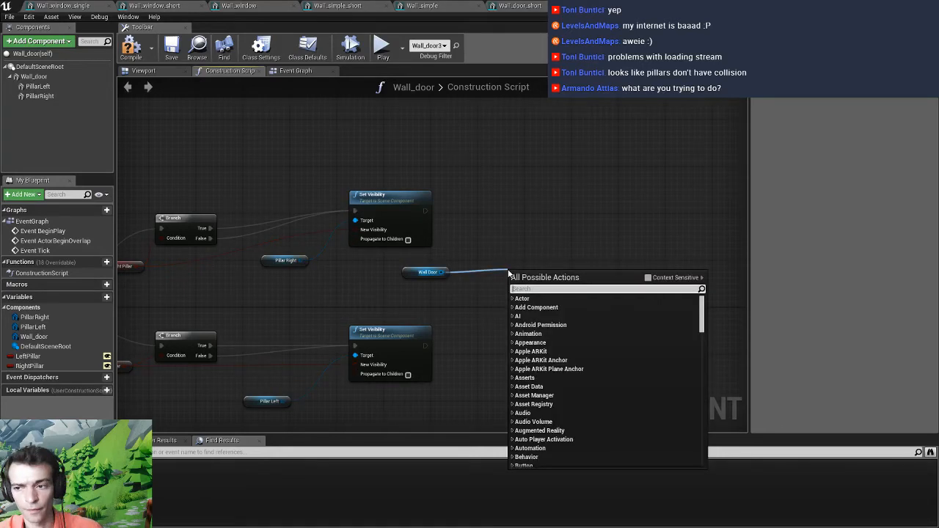
type("get so")
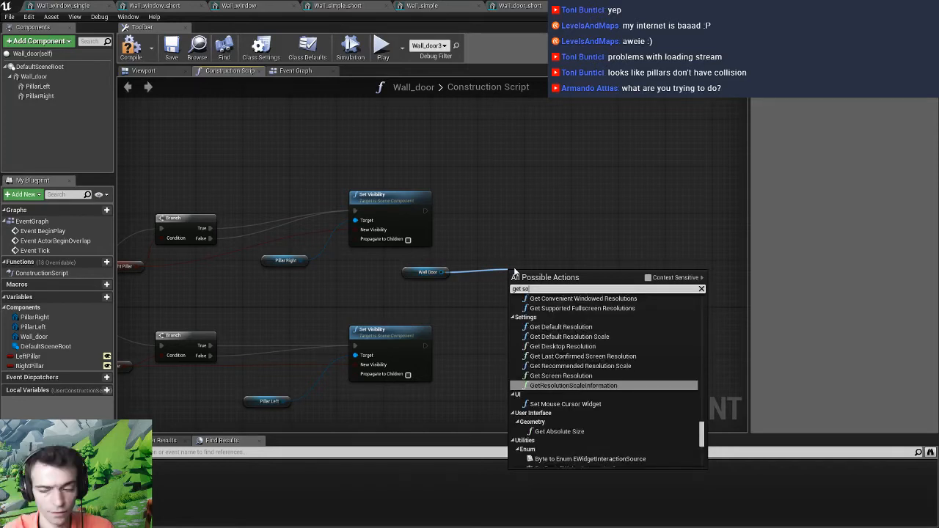
type("cket")
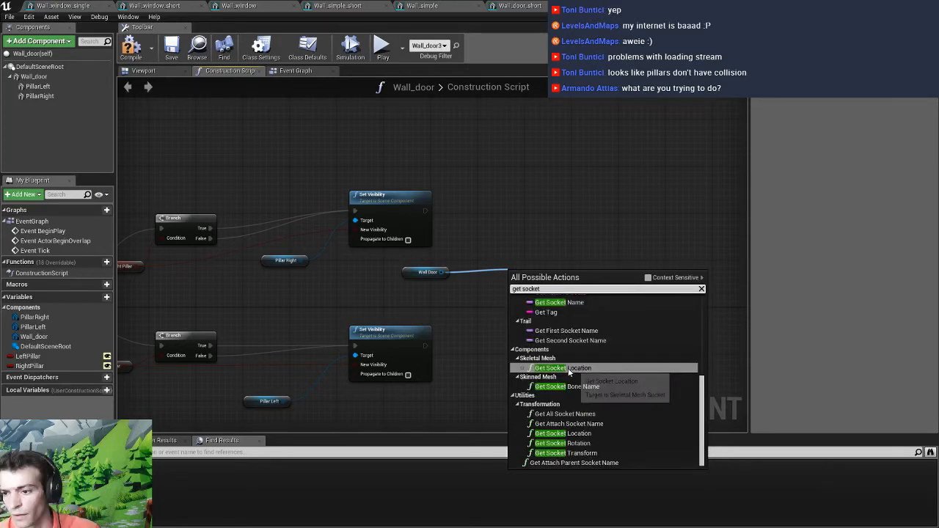
scroll(576, 381, "up", 2)
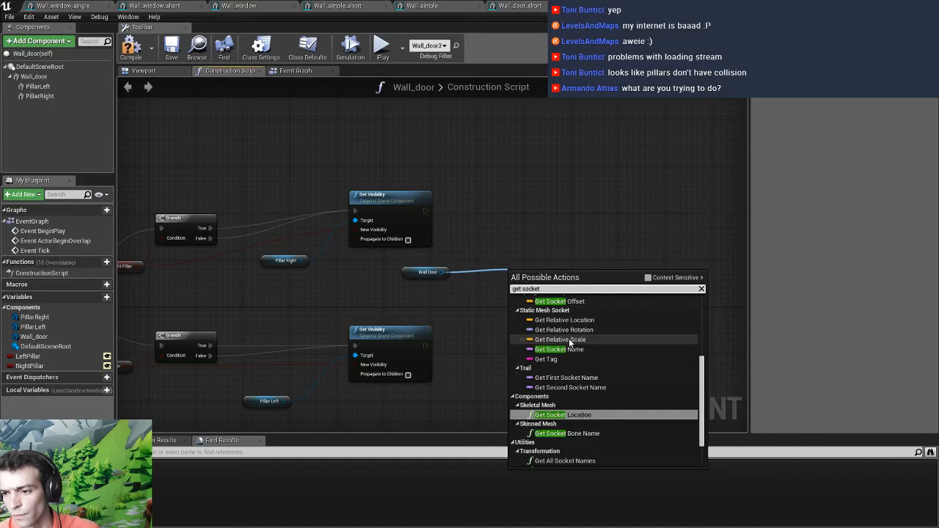
scroll(571, 348, "up", 3)
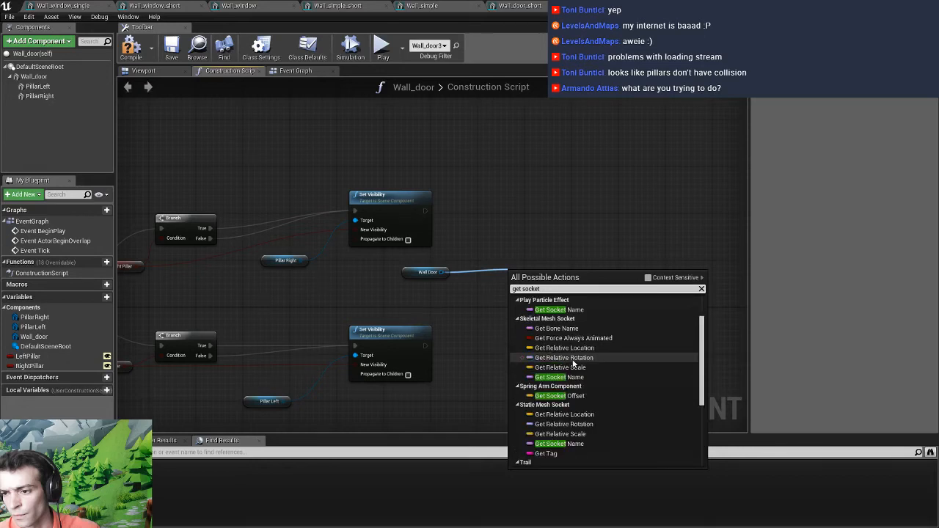
scroll(565, 345, "up", 2)
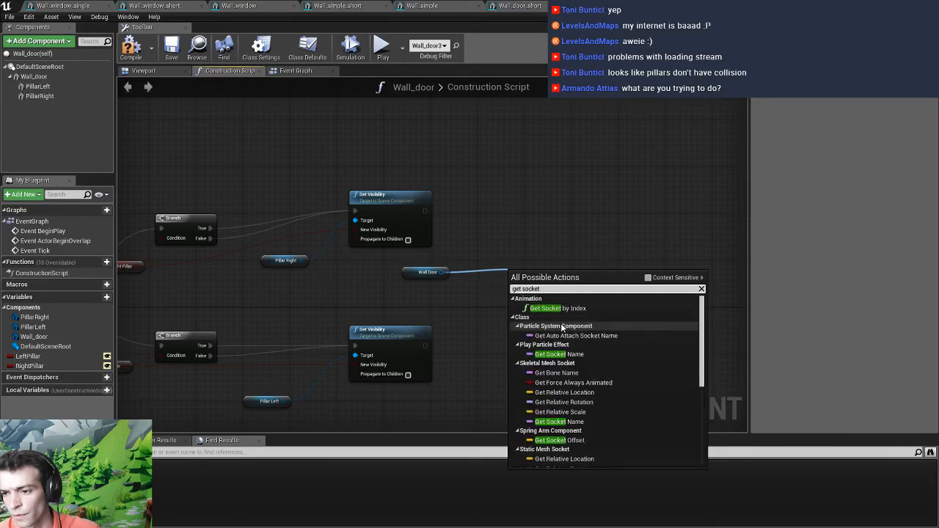
scroll(573, 426, "down", 5)
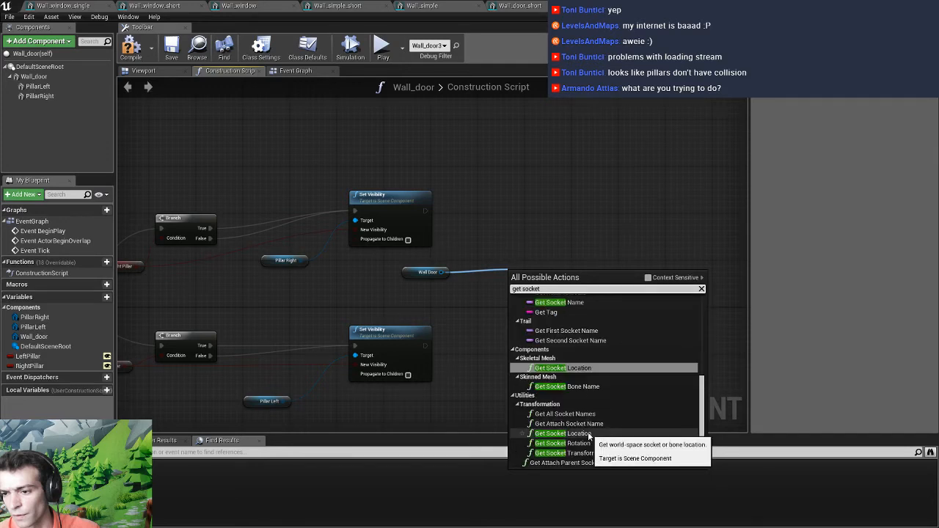
left_click(580, 434)
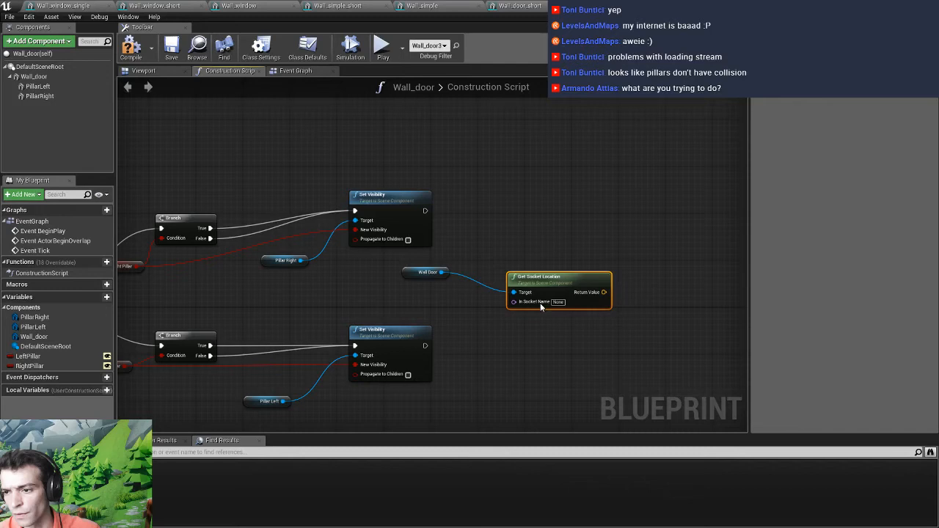
left_click_drag(541, 307, 535, 295)
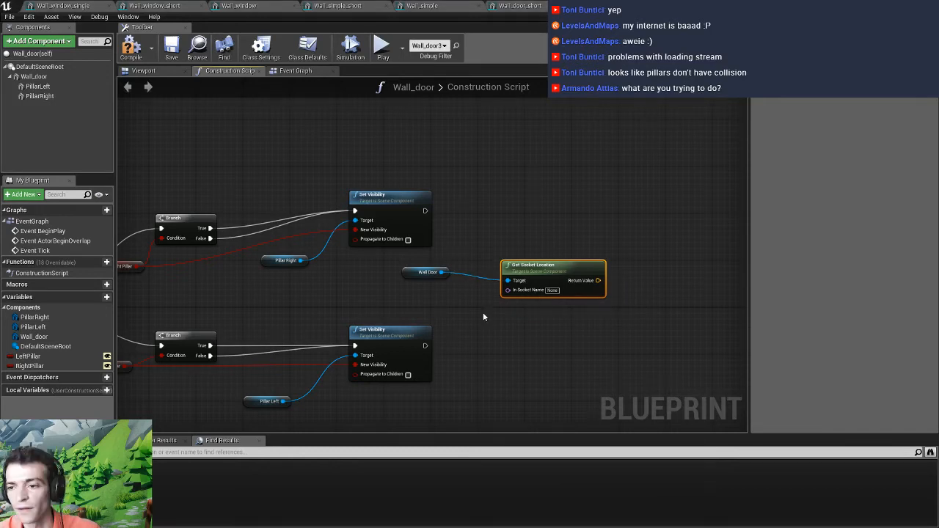
Add a Make Literal Name node beneath the Wall Door reference as the In Socket Name input of Get Socket Location
right_click(446, 315)
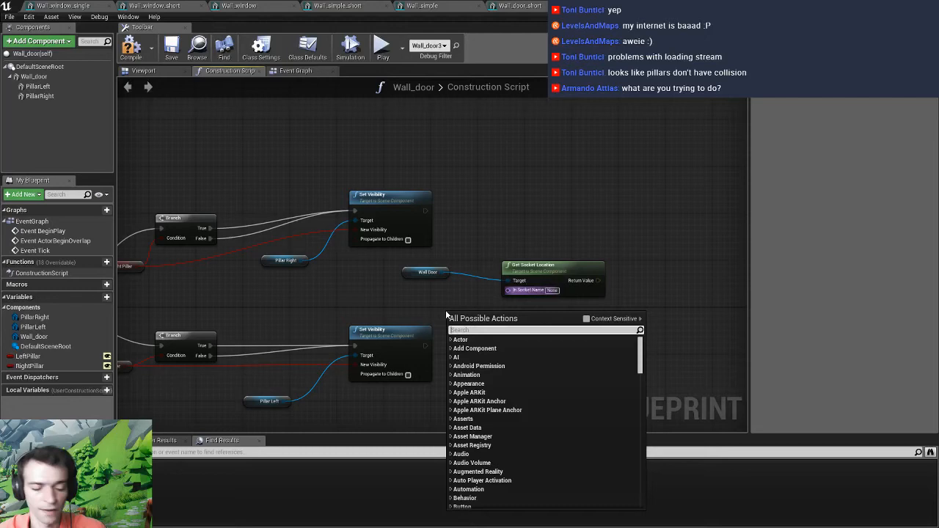
type("literal")
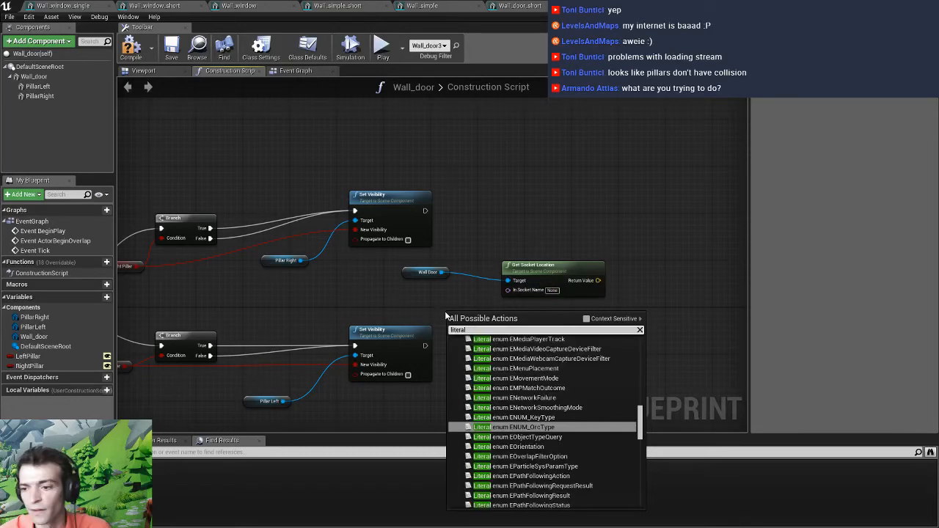
type(" name")
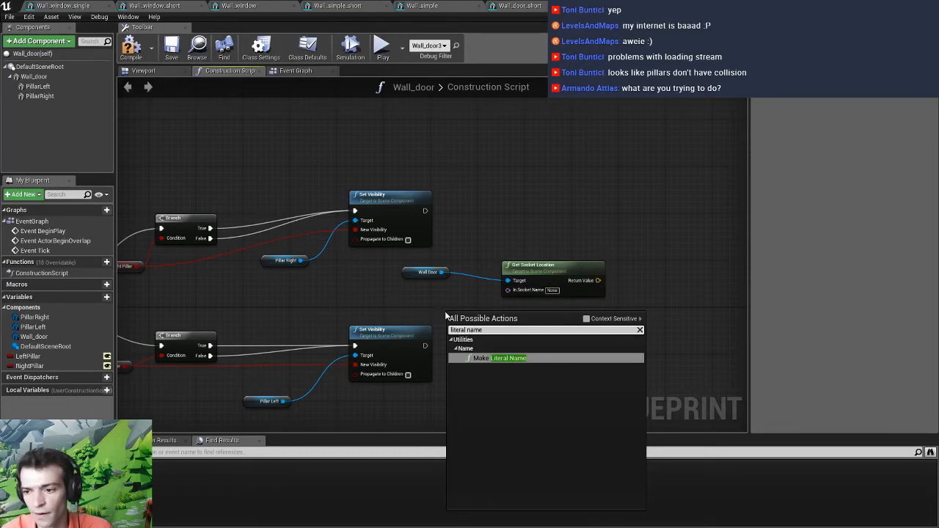
key("Return")
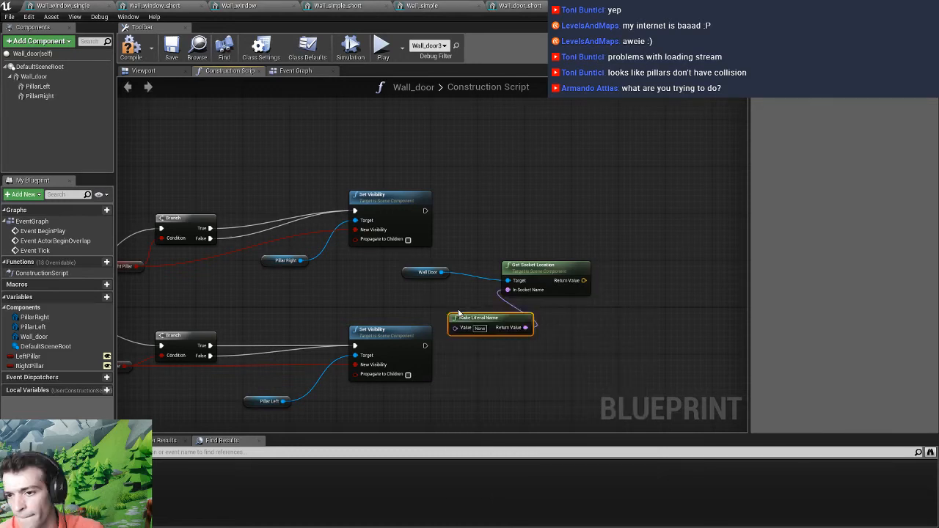
left_click_drag(459, 315, 437, 292)
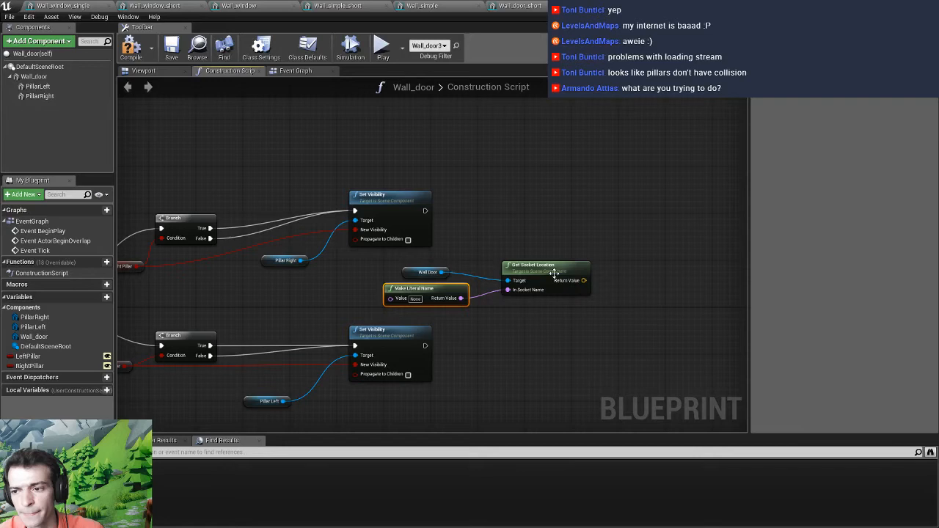
Try adding a Move to Location node after PillarRight's Set Visibility node
left_click_drag(425, 211, 502, 196)
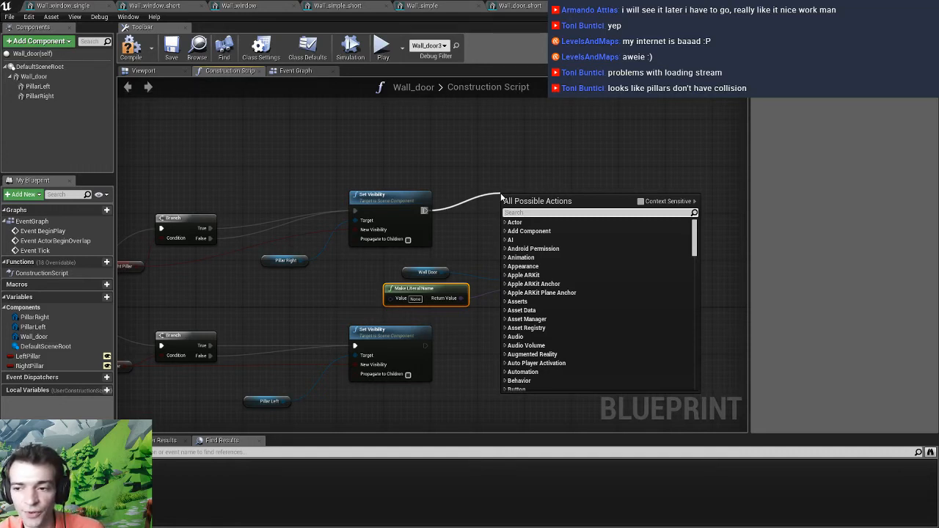
type("soc")
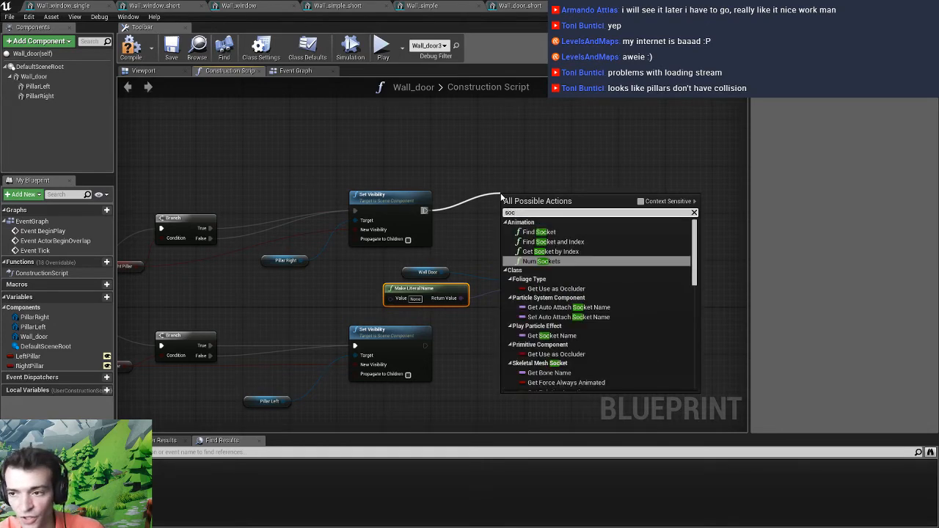
key("BackSpace")
key("BackSpace")
key("BackSpace")
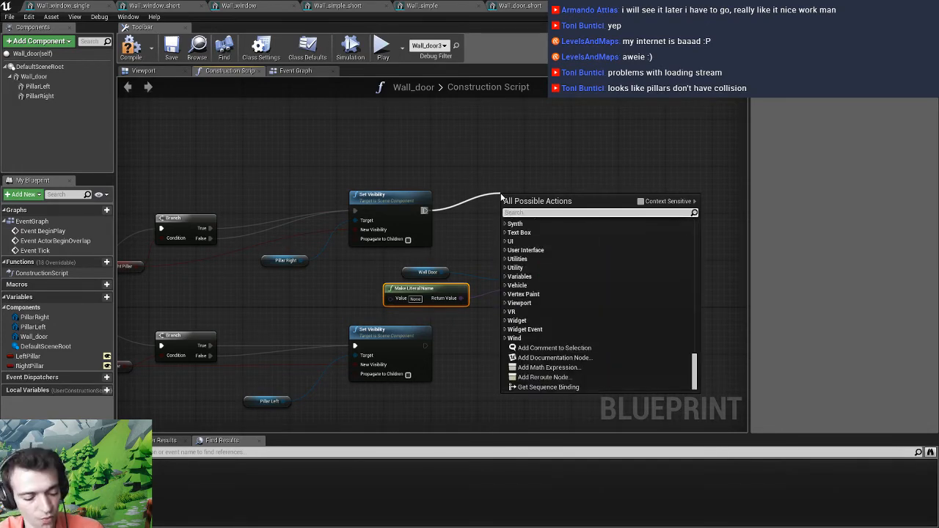
type("move to")
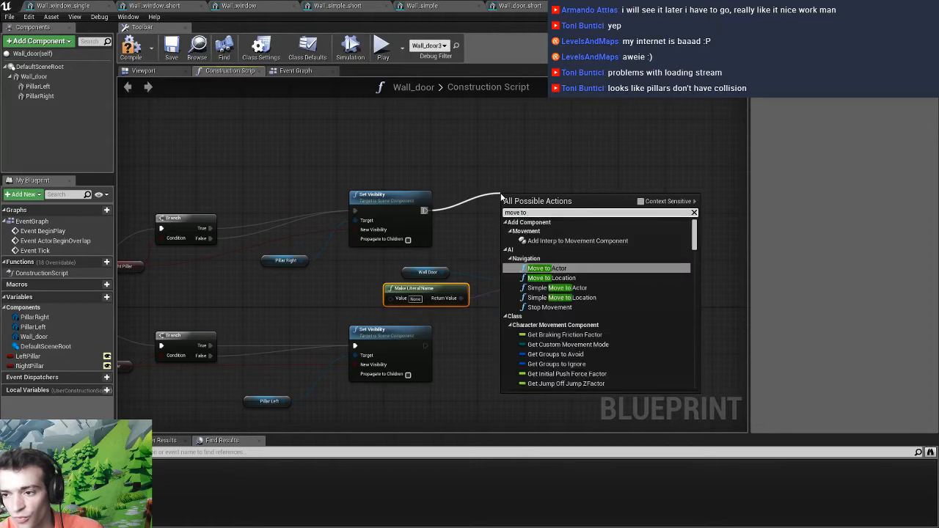
left_click(551, 277)
left_click_drag(549, 207, 636, 141)
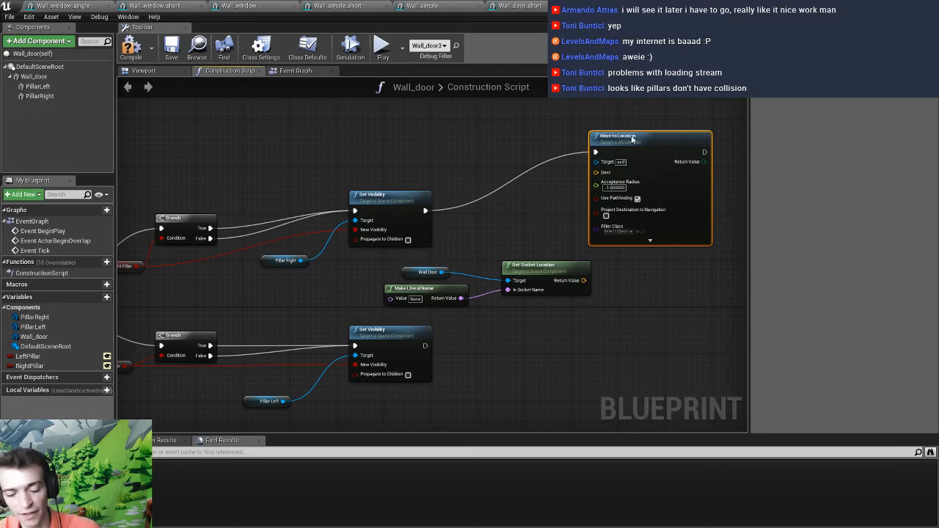
key("Delete")
Add a SetRelativeLocation node targeting Pillar Right, with context sensitivity on, and delete the extra Wall Door reference created with it
left_click_drag(300, 261, 528, 183)
type("location")
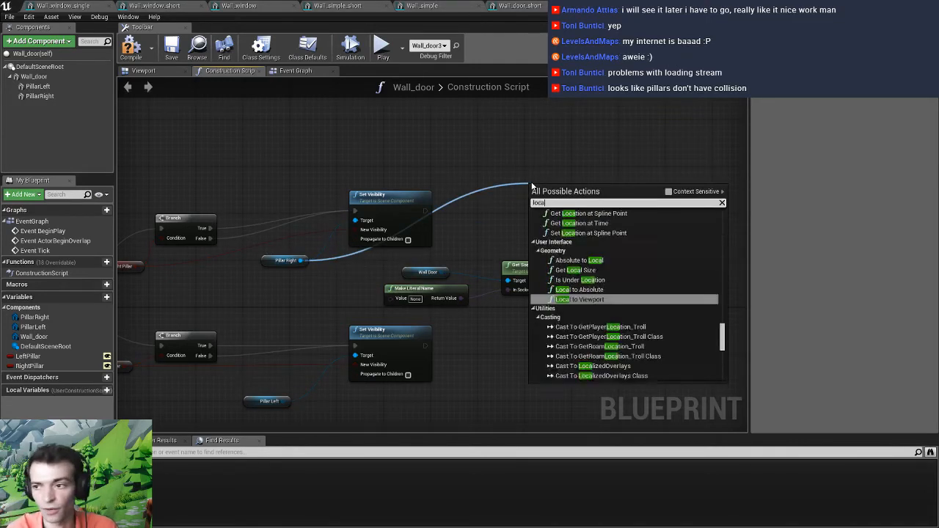
left_click(672, 193)
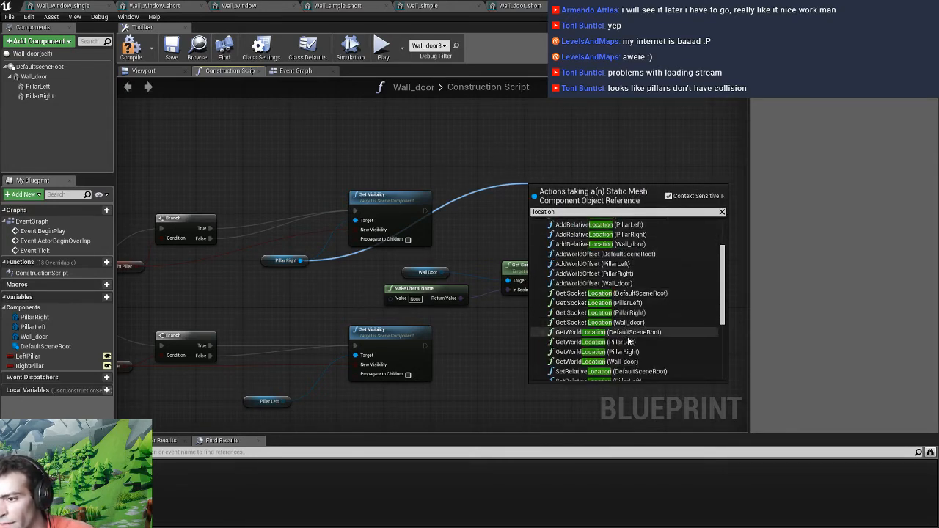
scroll(629, 338, "down", 1)
scroll(631, 351, "down", 2)
scroll(631, 352, "down", 1)
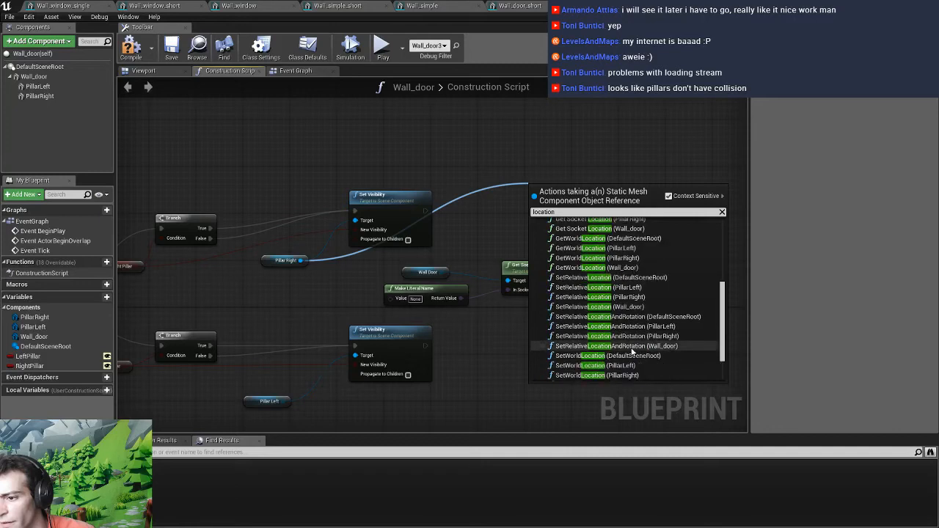
scroll(634, 311, "down", 2)
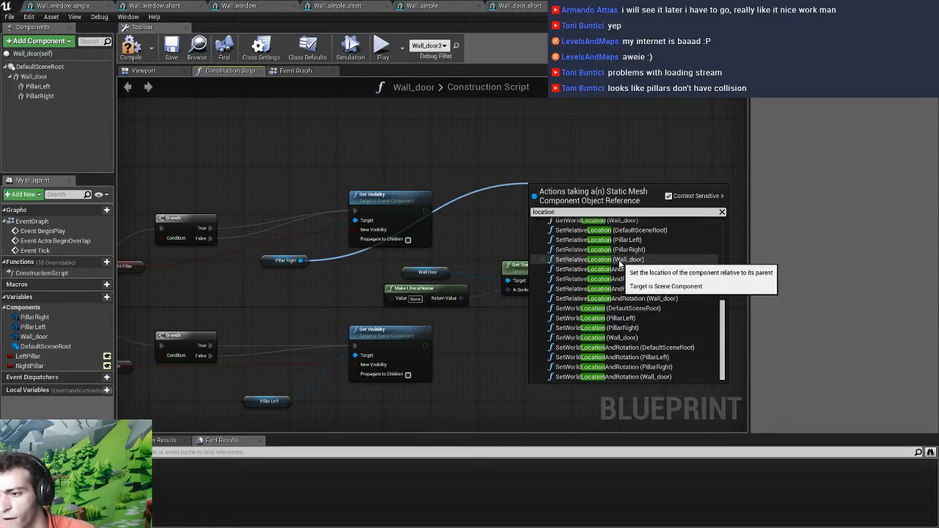
left_click(616, 260)
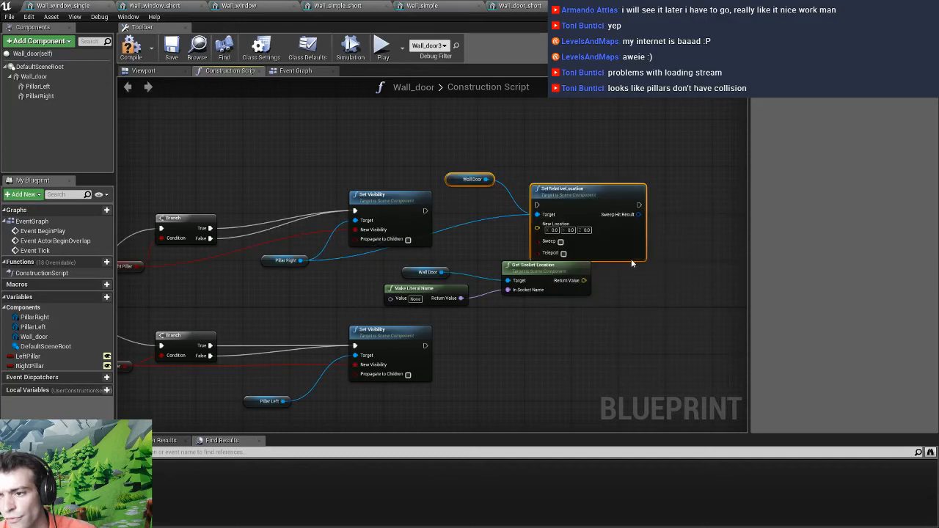
left_click_drag(580, 189, 609, 148)
left_click(485, 138)
key("Delete")
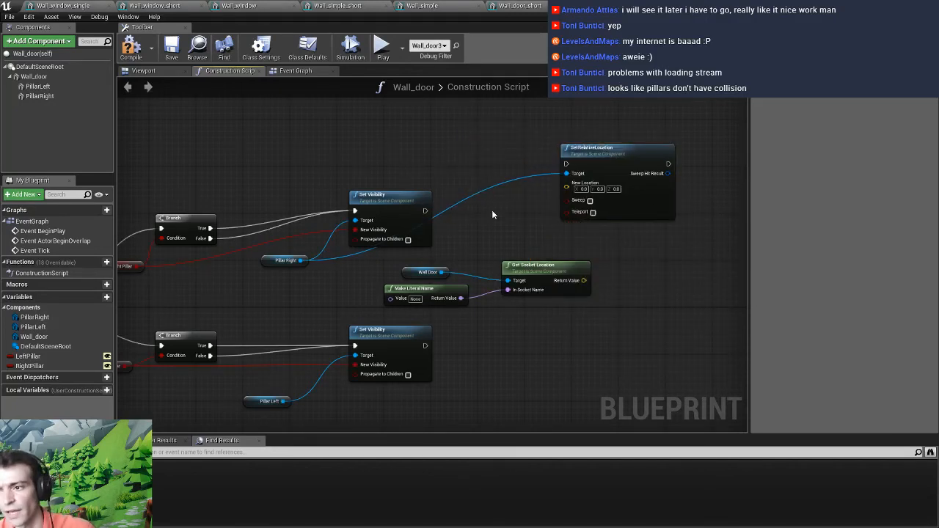
Connect the socket location to SetRelativeLocation's New Location, run it after PillarRight's Set Visibility, and save the compiled blueprint
left_click_drag(583, 281, 567, 187)
left_click_drag(586, 153, 625, 164)
left_click_drag(425, 211, 606, 177)
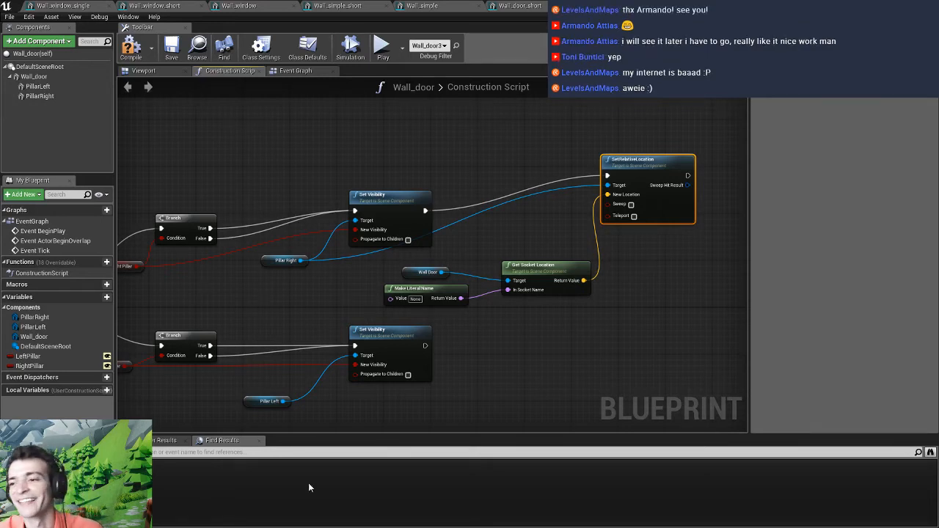
left_click(173, 58)
left_click(169, 48)
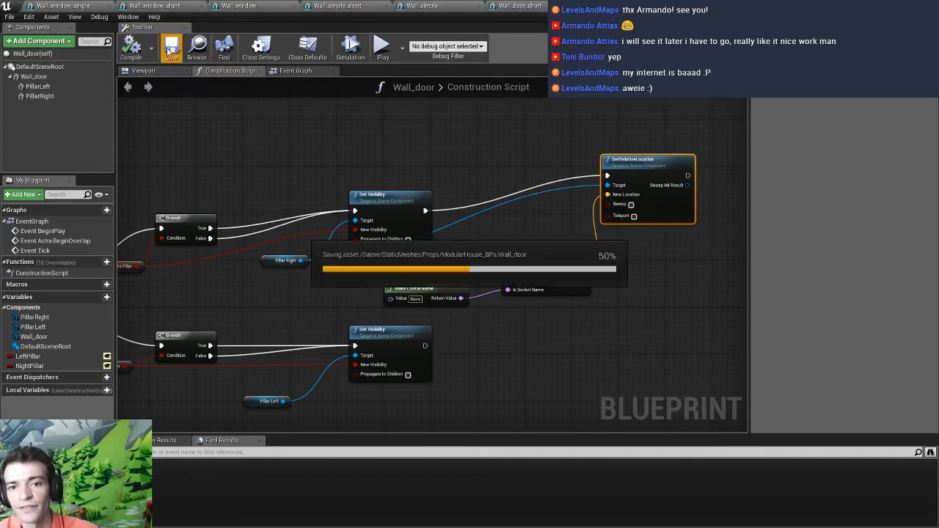
Examine the right pillar's placement in the blueprint viewport by switching the RightPillar variable's default value on and off again
left_click(37, 96)
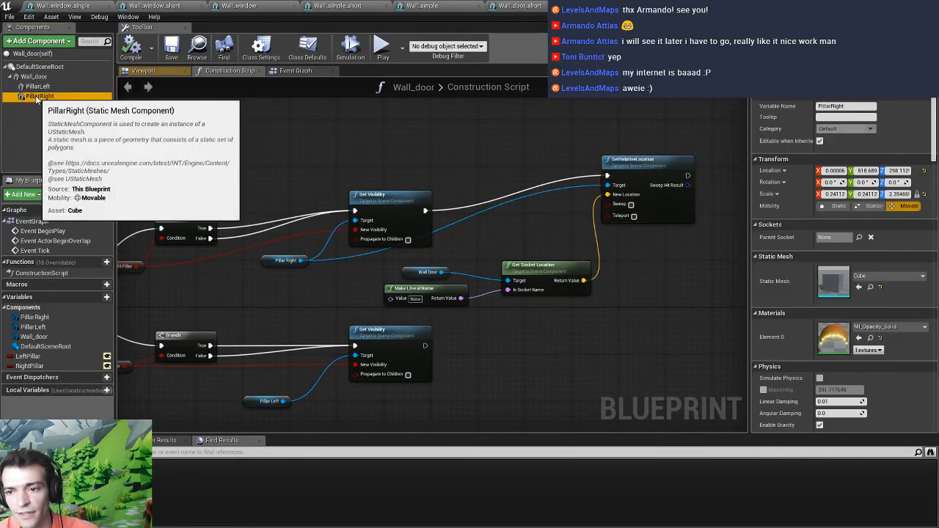
left_click(146, 71)
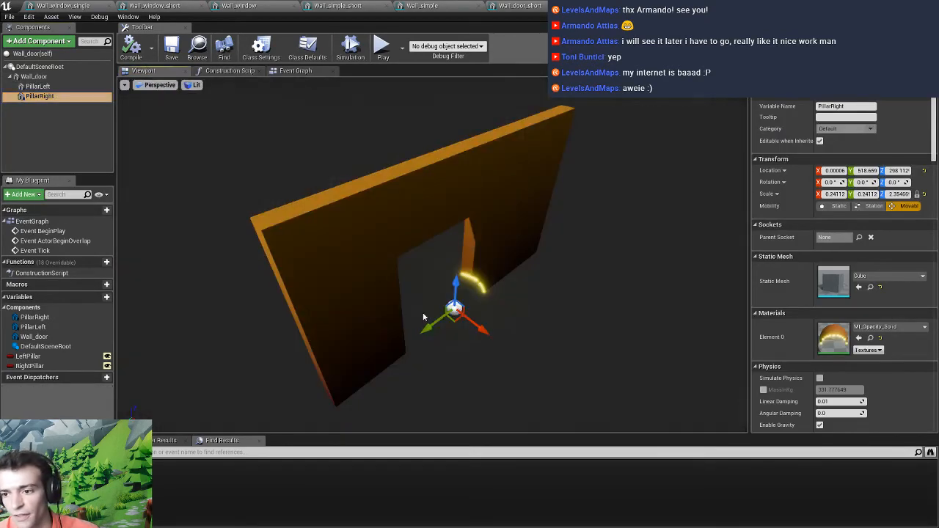
right_click_drag(423, 284, 373, 281)
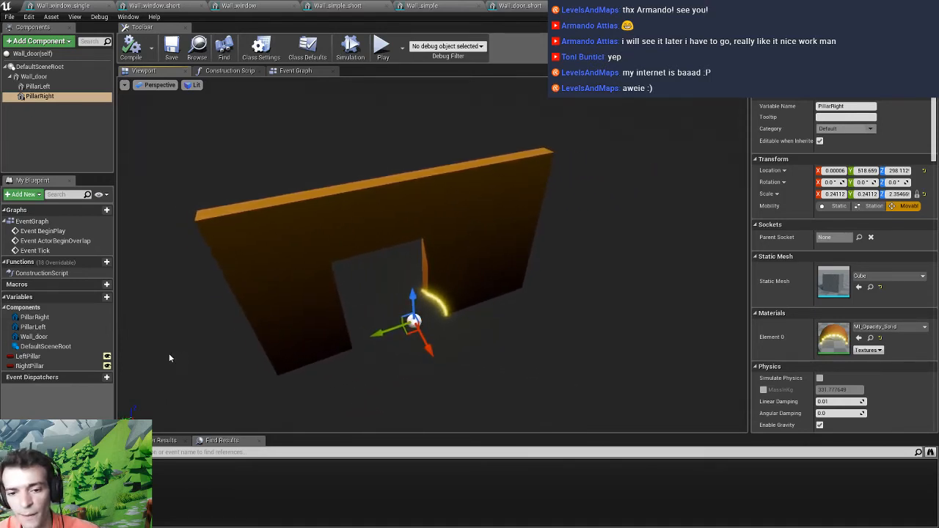
left_click(29, 365)
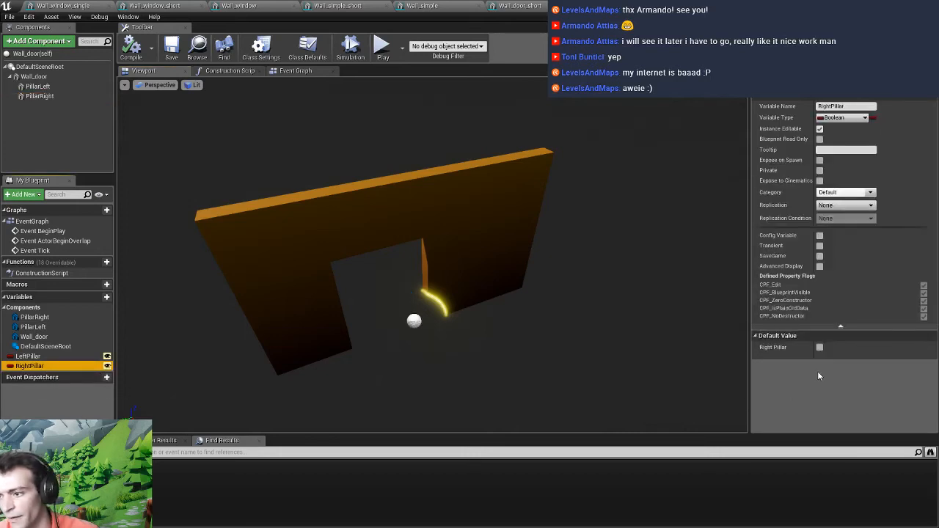
left_click(821, 350)
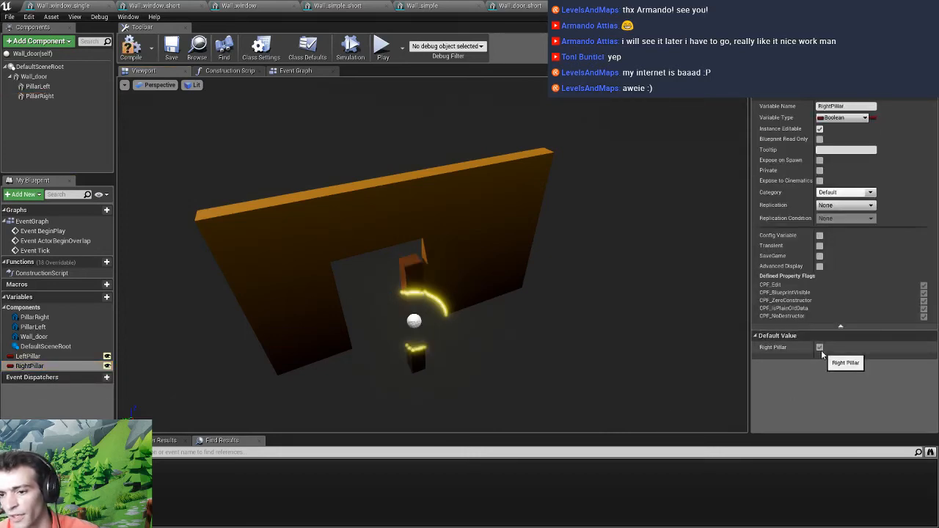
left_click(821, 349)
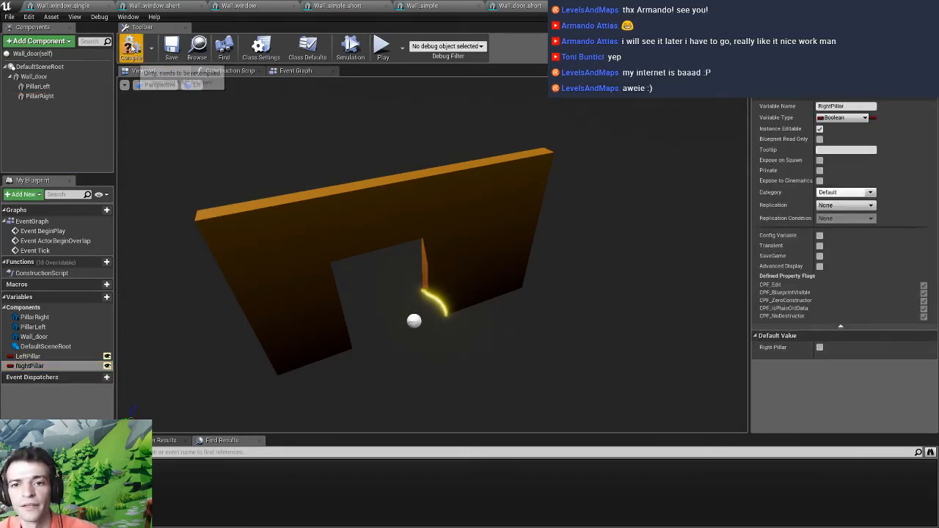
Save the Wall_door blueprint and return to the ScaleTest_House level
left_click(171, 51)
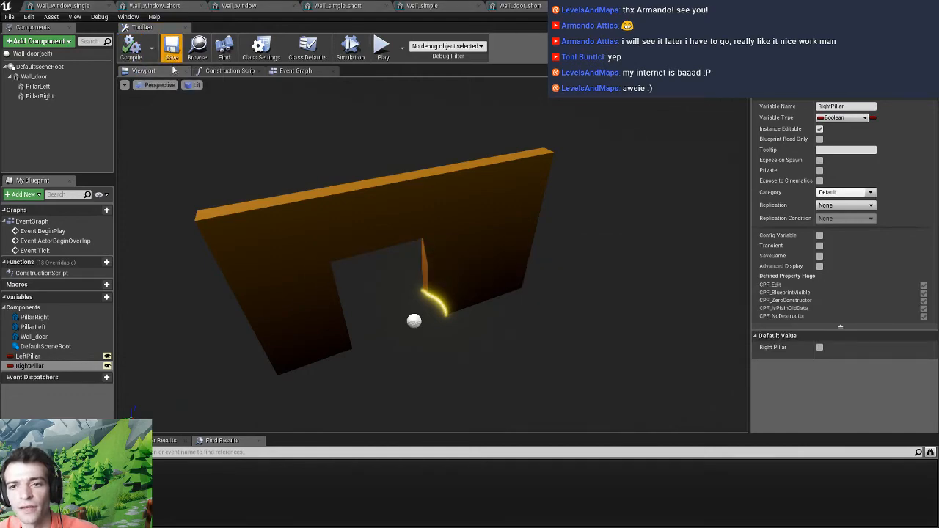
left_click(897, 6)
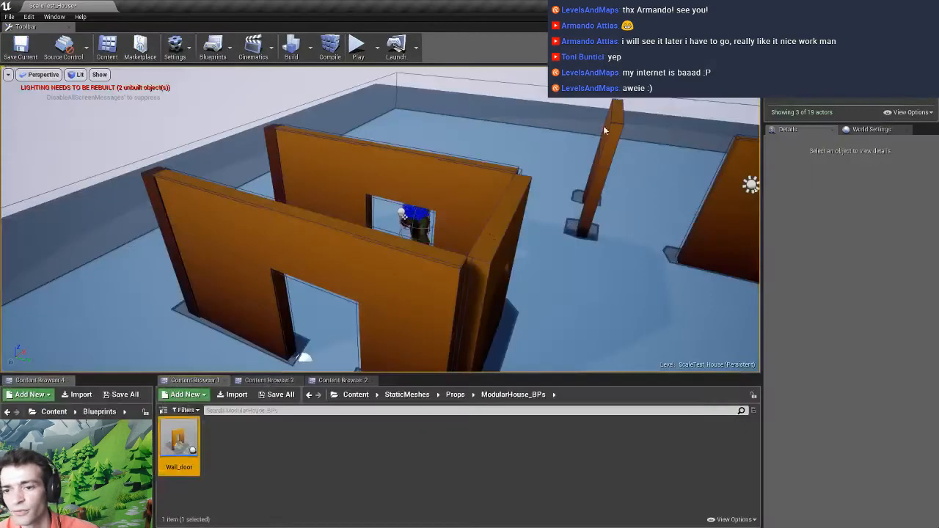
Open the Wall_door blueprint and, from its wall component's mesh reference, locate and open the Wall_door static mesh
right_click_drag(355, 282, 379, 298)
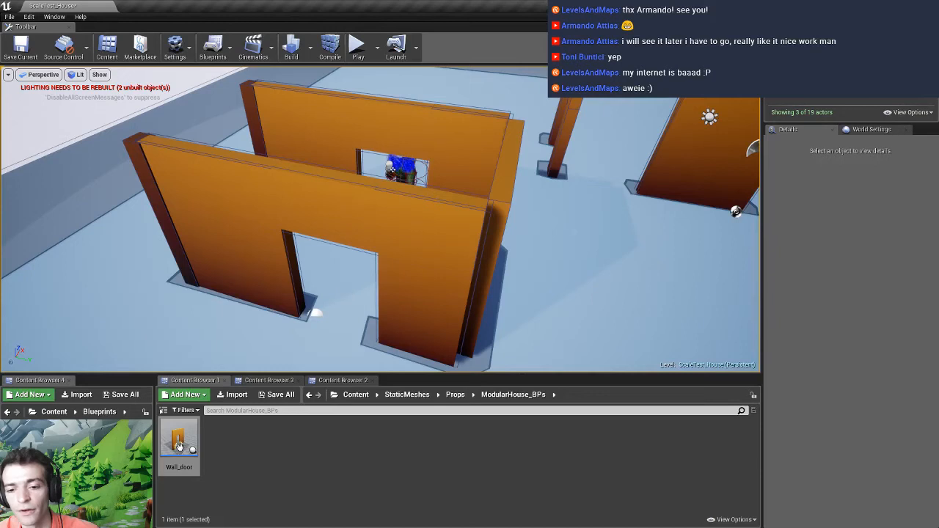
left_click(266, 382)
left_click(331, 381)
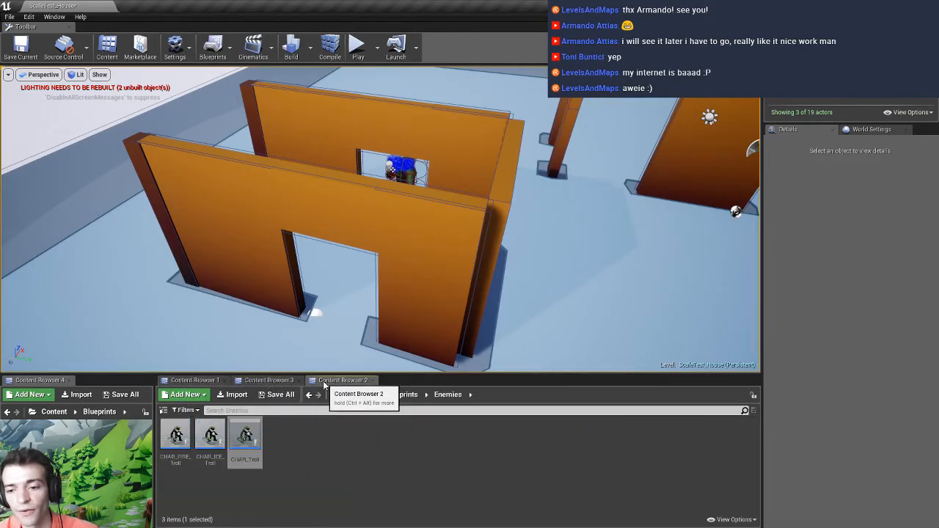
left_click(215, 381)
double_click(184, 437)
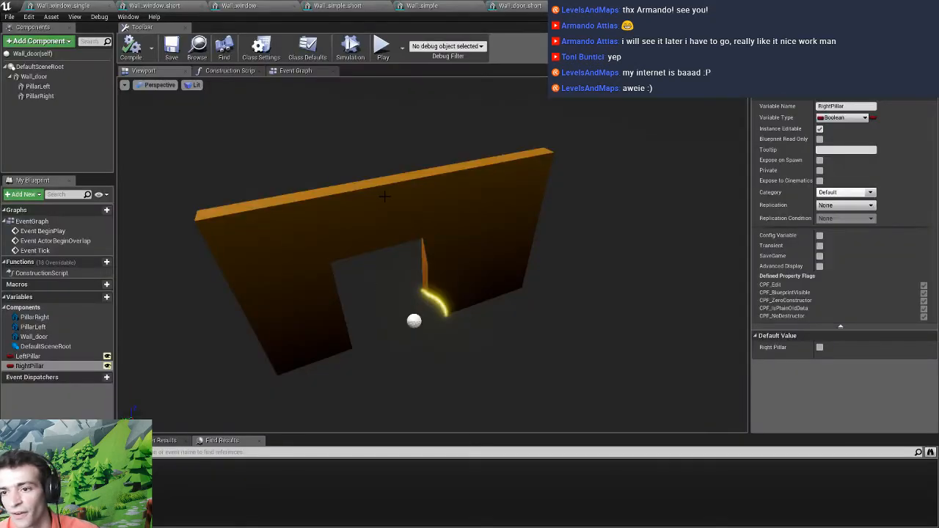
left_click(384, 196)
left_click(871, 287)
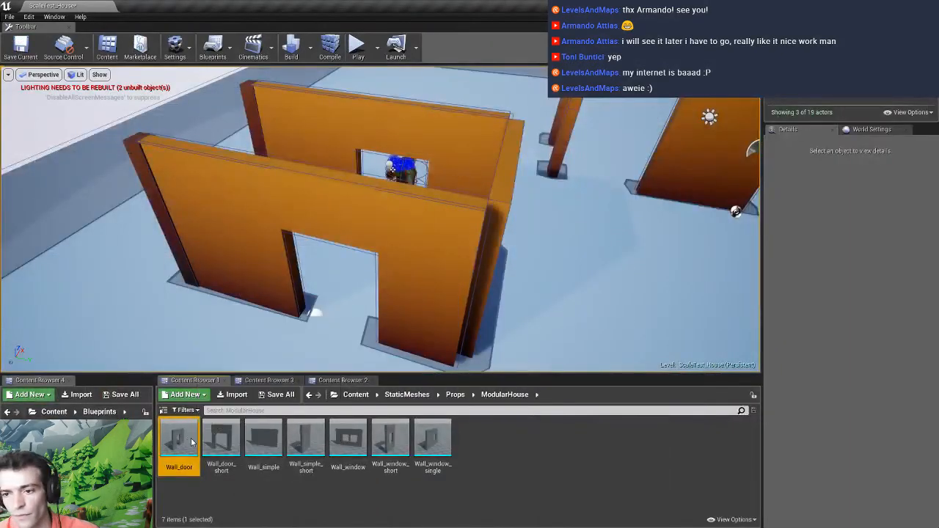
double_click(191, 440)
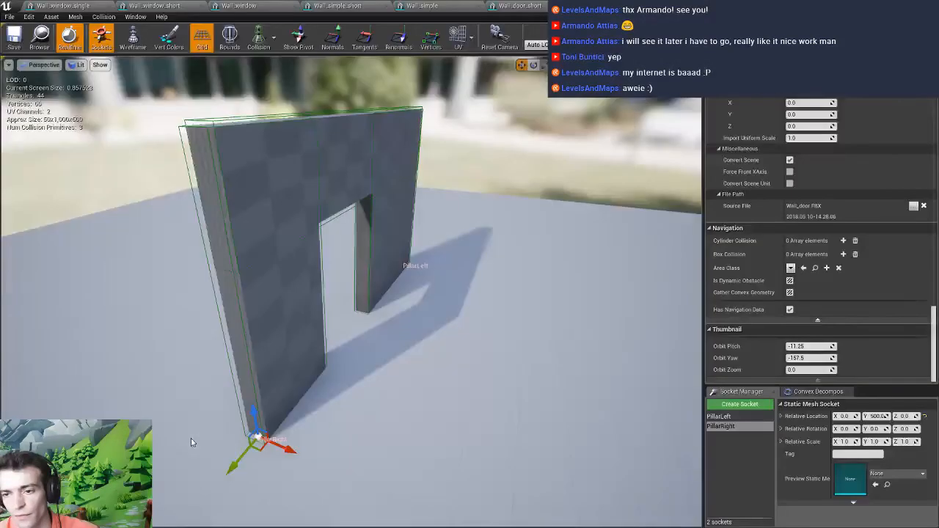
Get the exact name of the PillarRight socket from the Wall_door mesh's sockets and return to the level
left_click(733, 426)
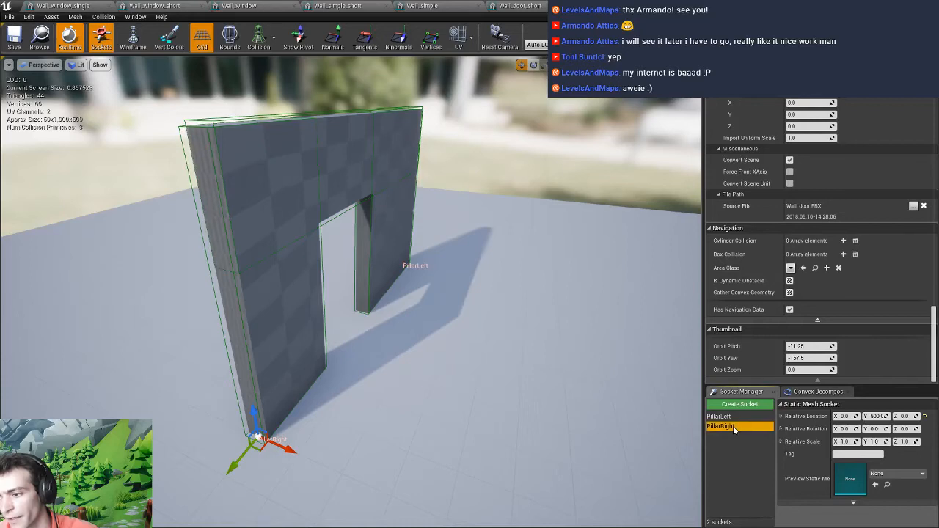
right_click(733, 428)
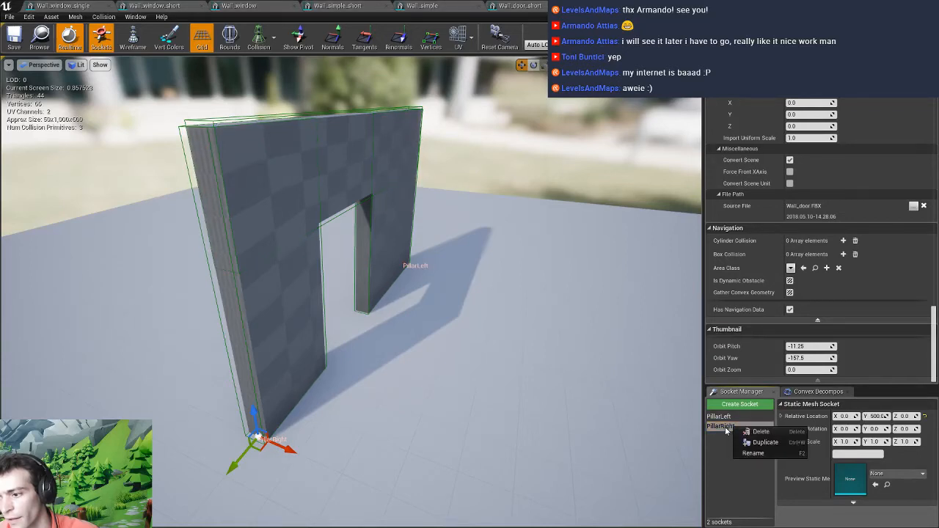
left_click(726, 428)
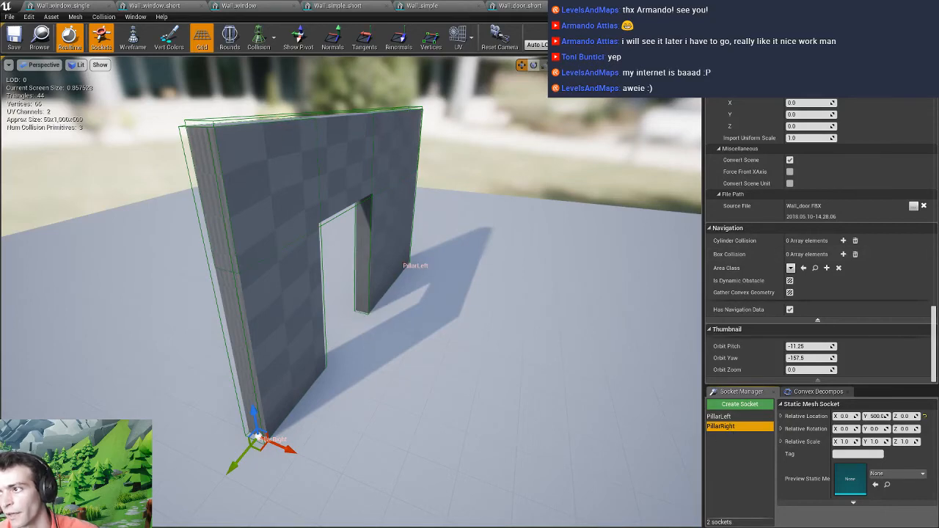
key("alt+Tab")
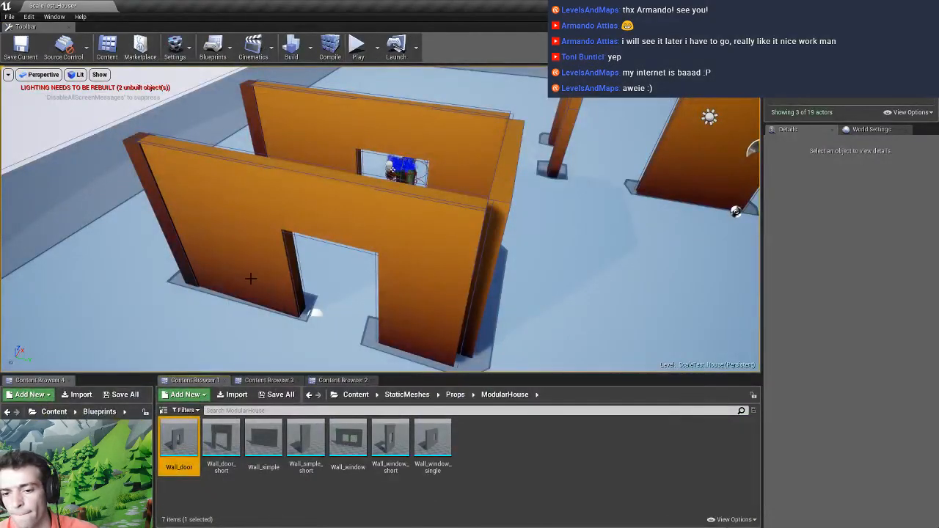
Reopen the Wall_door blueprint by way of the door wall placed in the level and select its PillarRight component
left_click(251, 278)
right_click(250, 278)
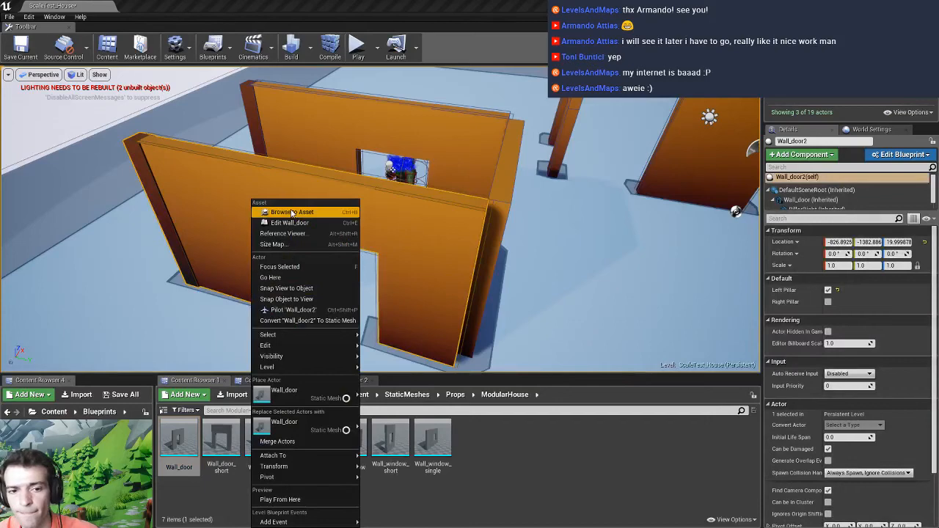
left_click(292, 212)
double_click(179, 447)
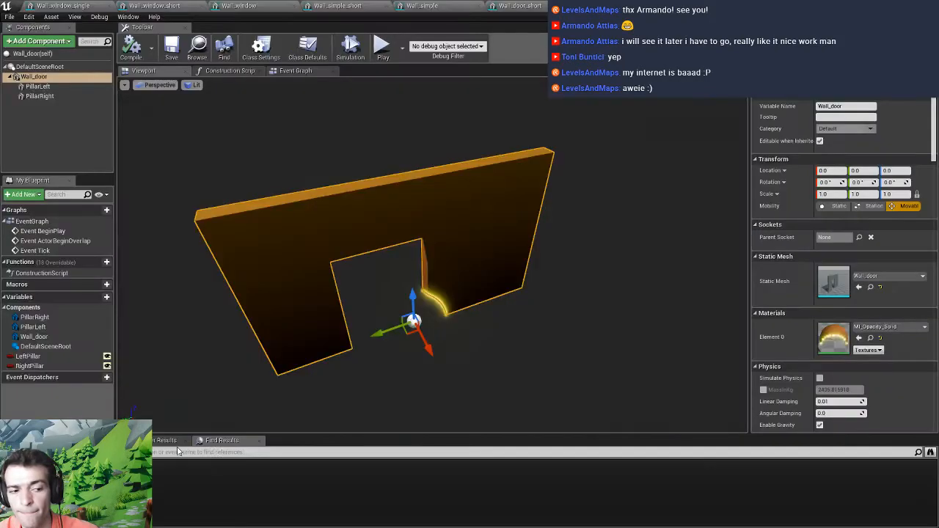
left_click(39, 96)
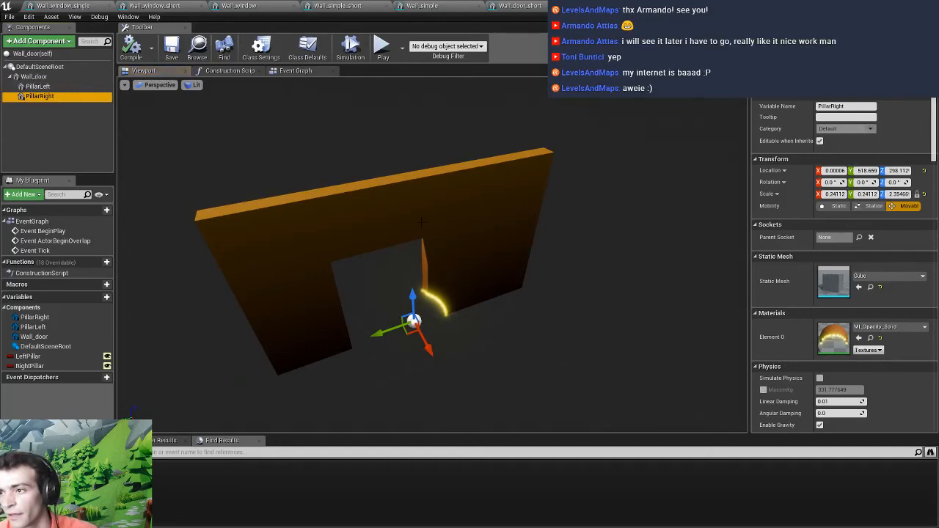
In the construction script, set the Make Literal Name value feeding Get Socket Location to PillarRight, then compile and save
left_click(295, 71)
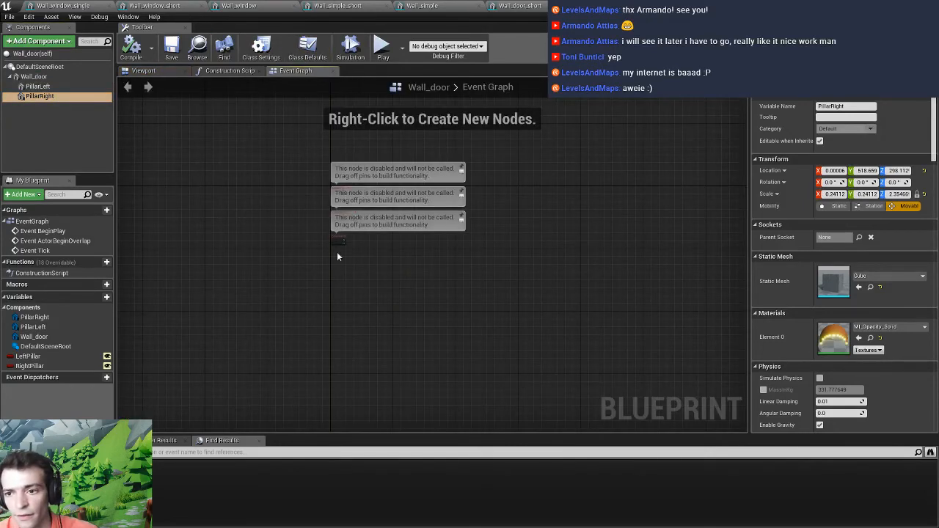
right_click_drag(398, 258, 435, 312)
left_click(229, 71)
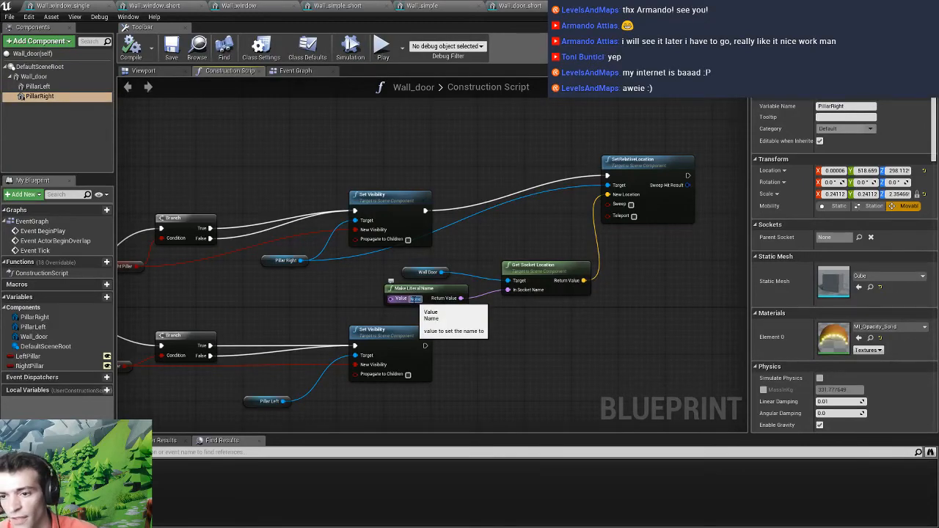
left_click(415, 299)
type("PillarRight")
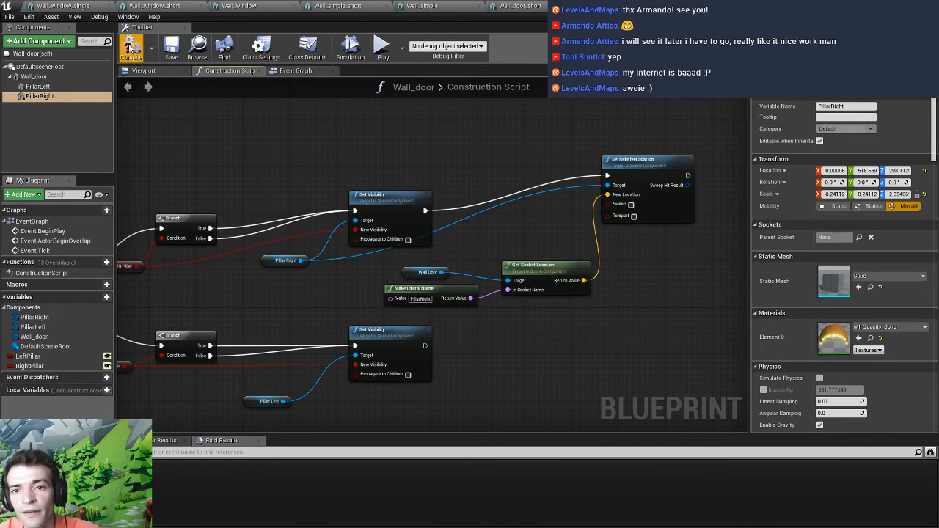
left_click(172, 49)
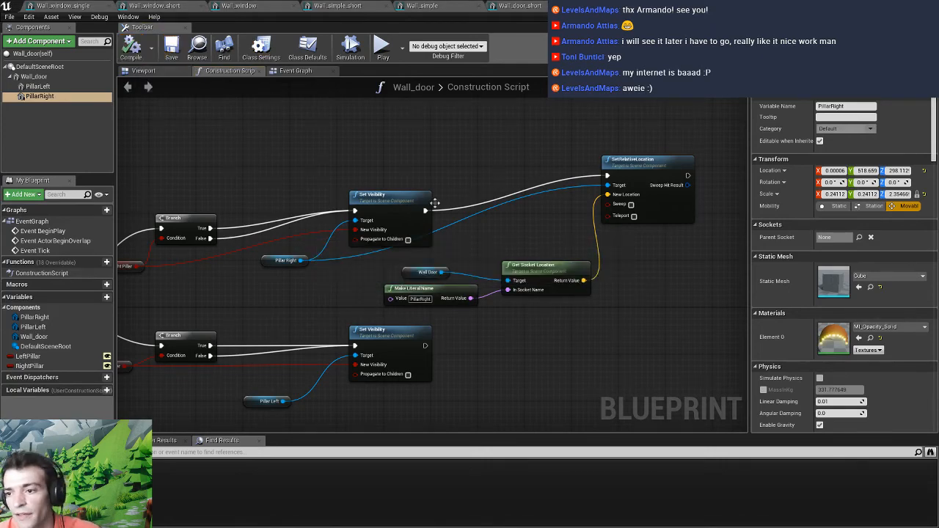
Switch the RightPillar variable's default value on and examine the right pillar's placement in the blueprint viewport
left_click(144, 71)
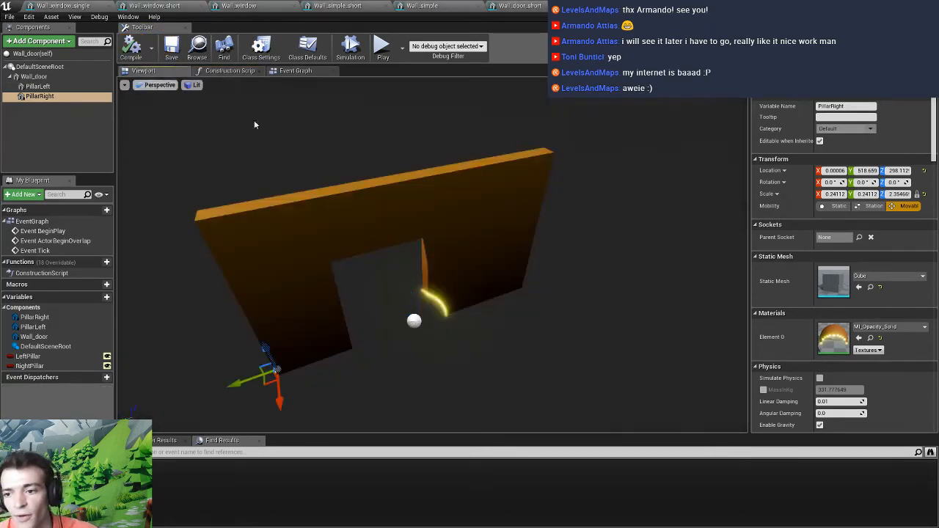
left_click(29, 366)
left_click(820, 348)
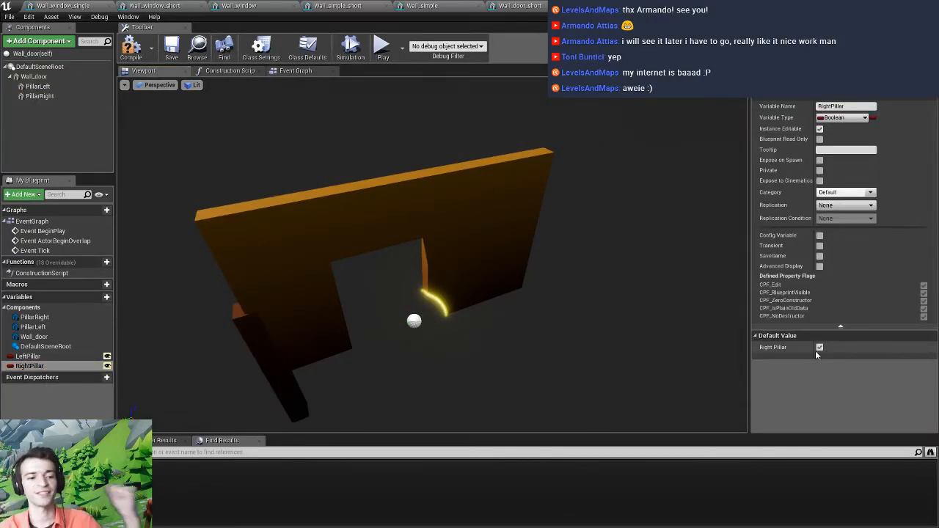
left_click(820, 349)
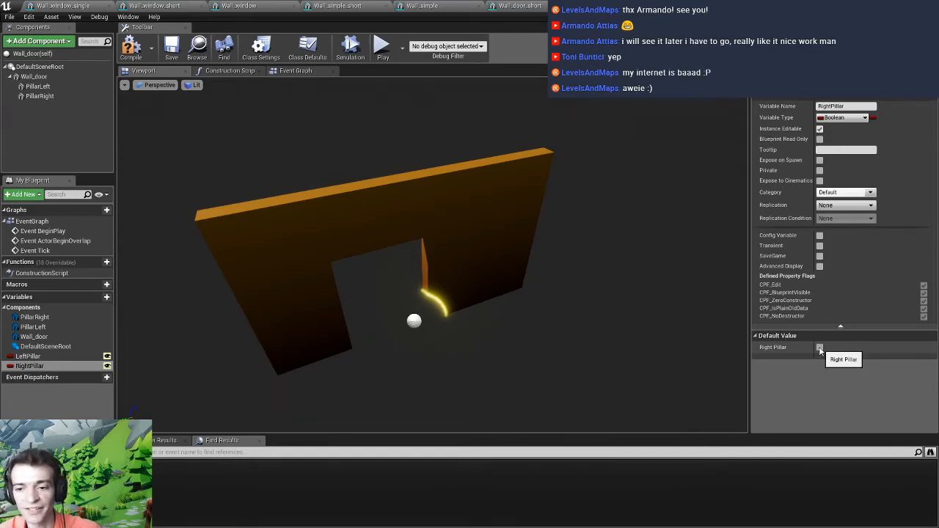
left_click(820, 349)
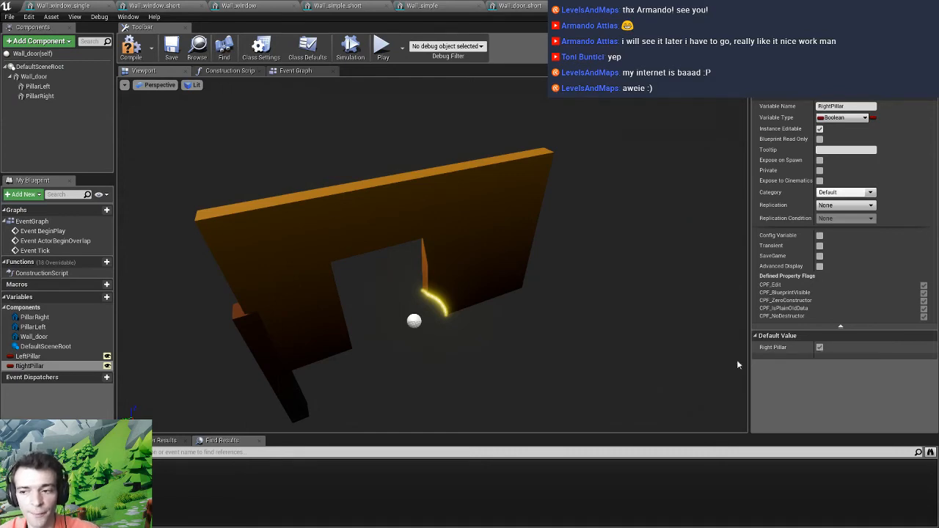
Try the other Cube static mesh on the PillarRight component
left_click(267, 371)
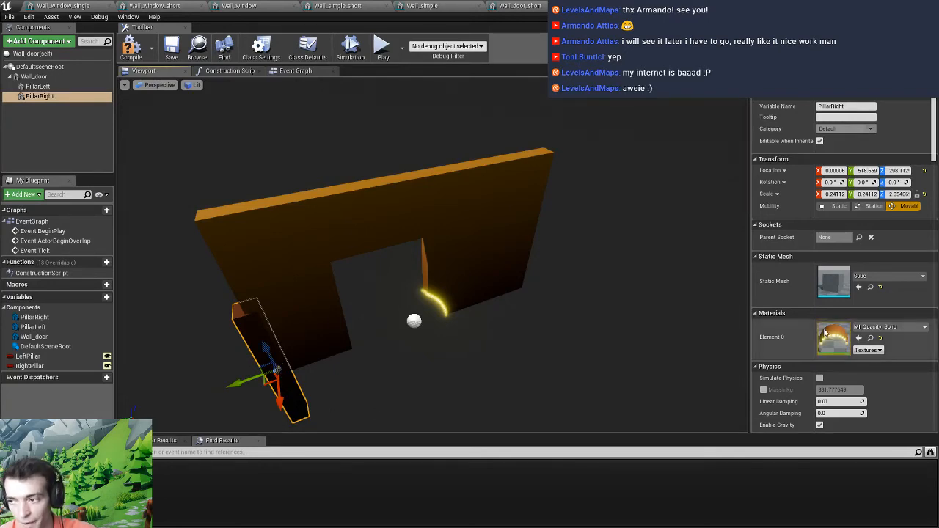
left_click(874, 279)
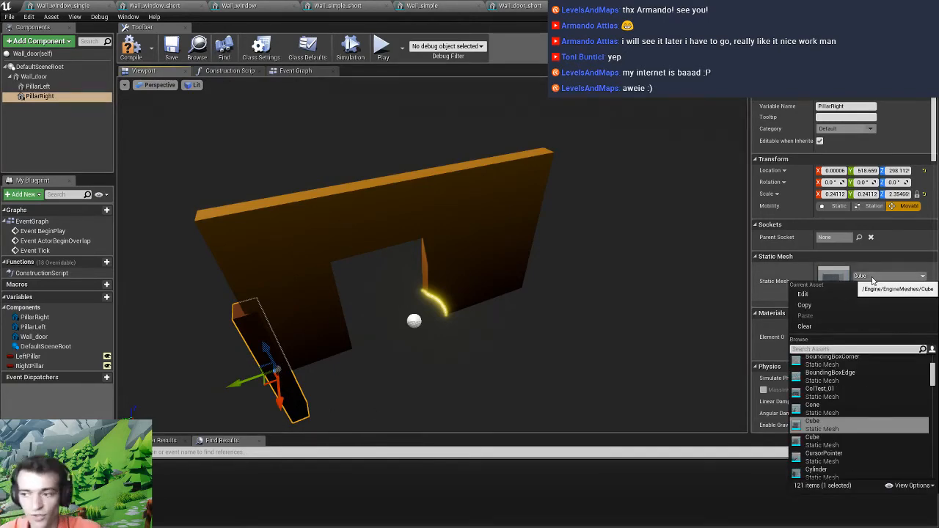
left_click(841, 446)
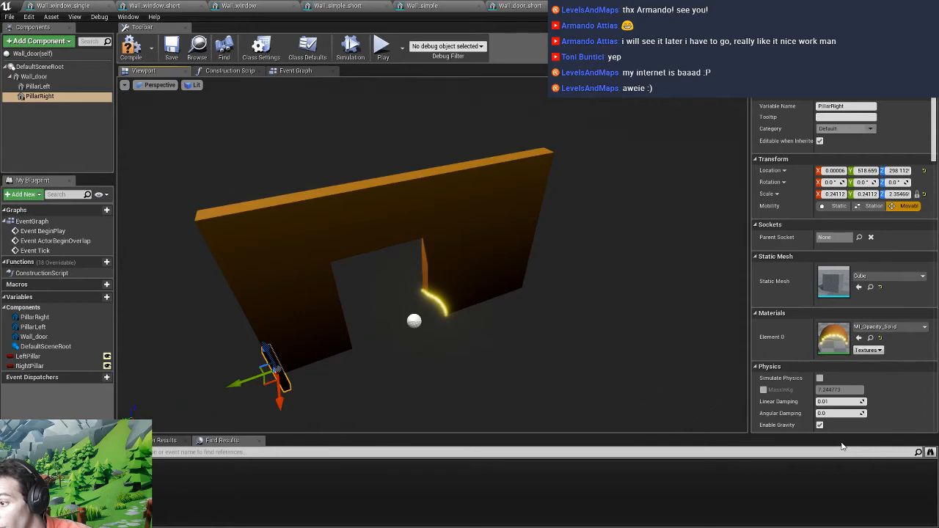
Search the static meshes for "cube" and assign 1M_Cube to the PillarRight component
left_click(884, 277)
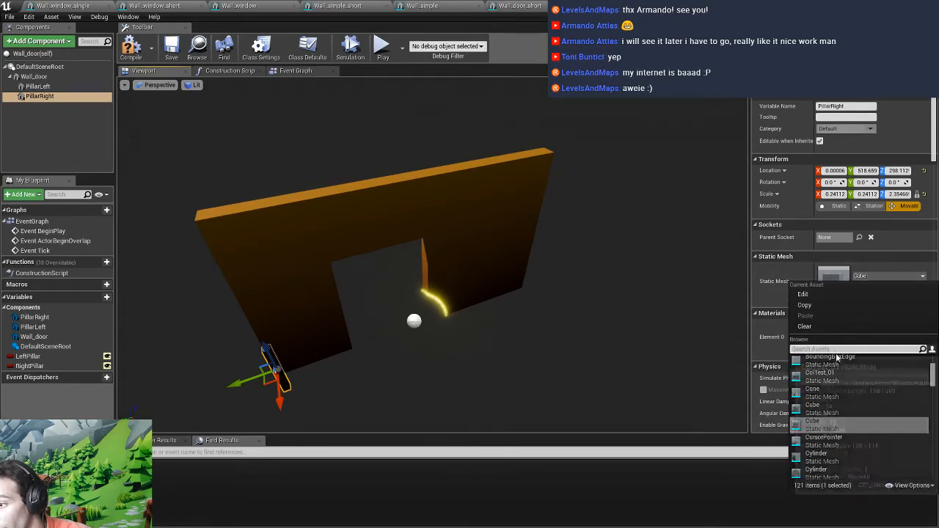
type("cube")
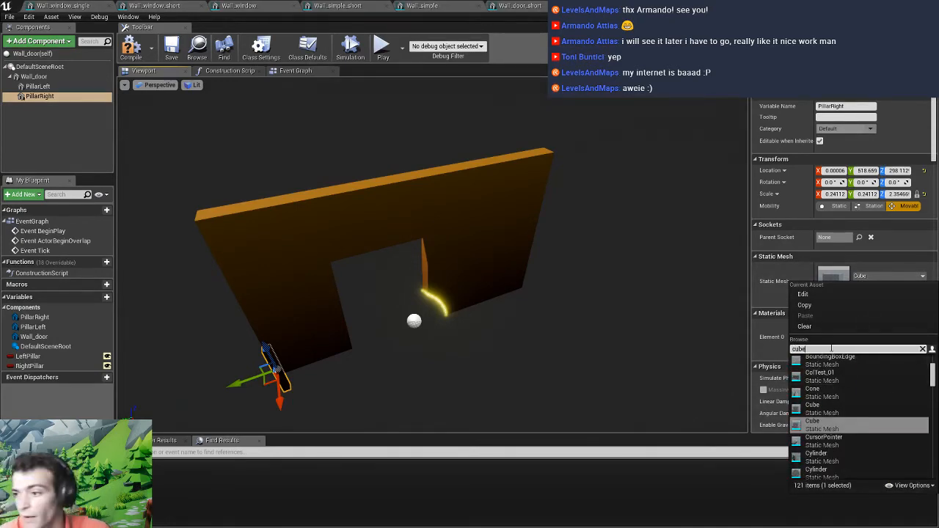
scroll(835, 420, "up", 1)
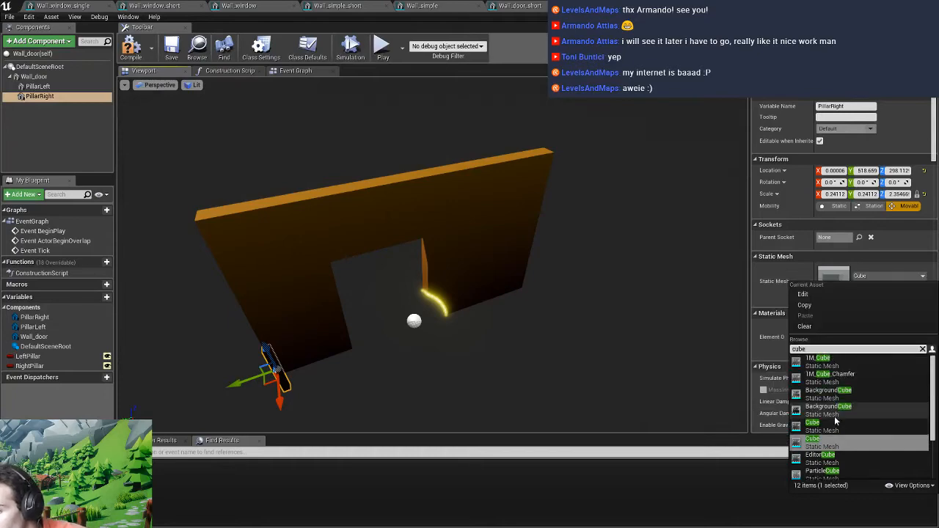
left_click(855, 367)
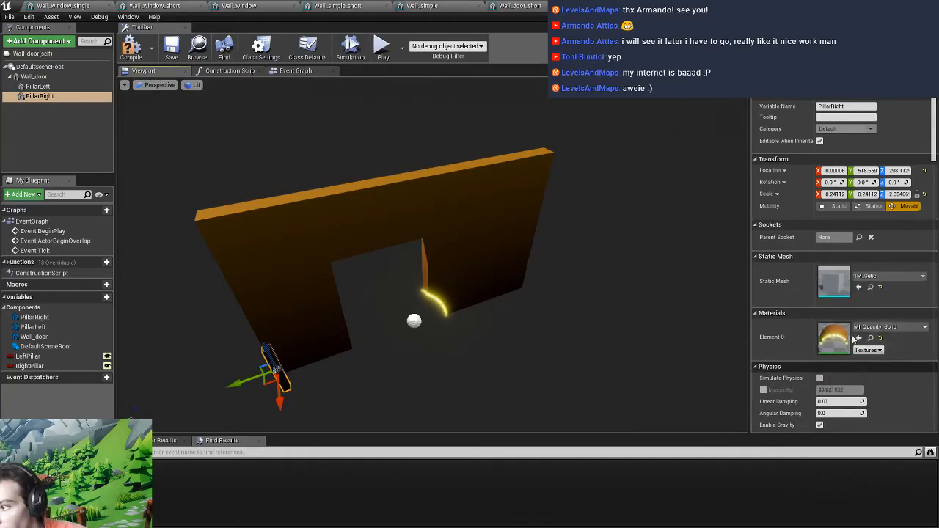
left_click(875, 278)
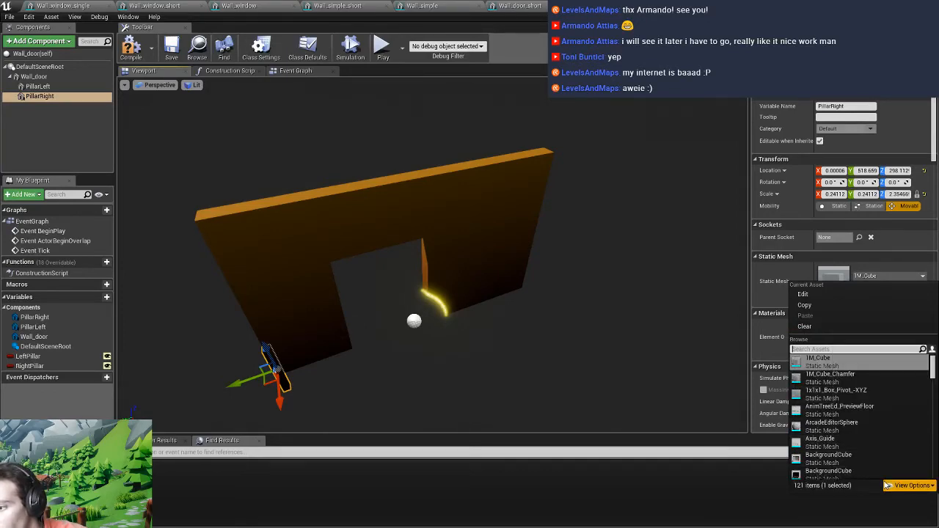
scroll(869, 461, "down", 3)
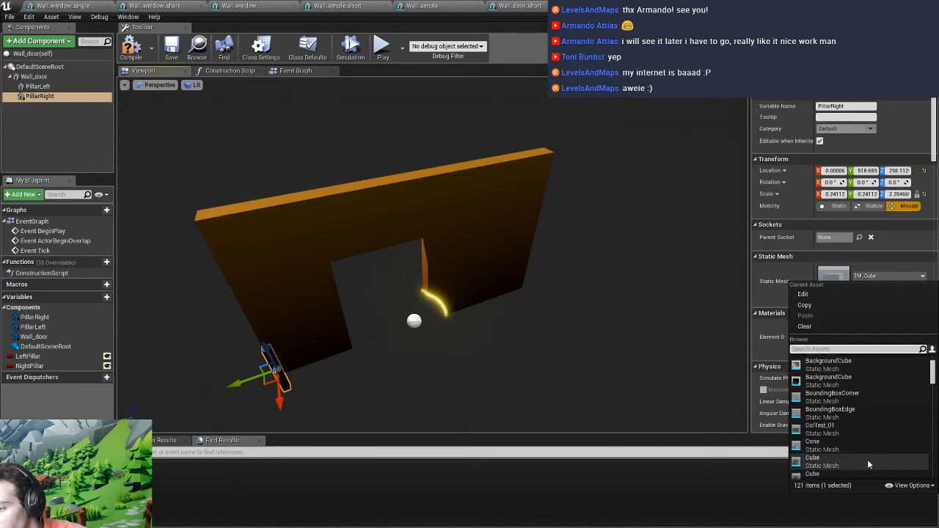
scroll(863, 453, "down", 4)
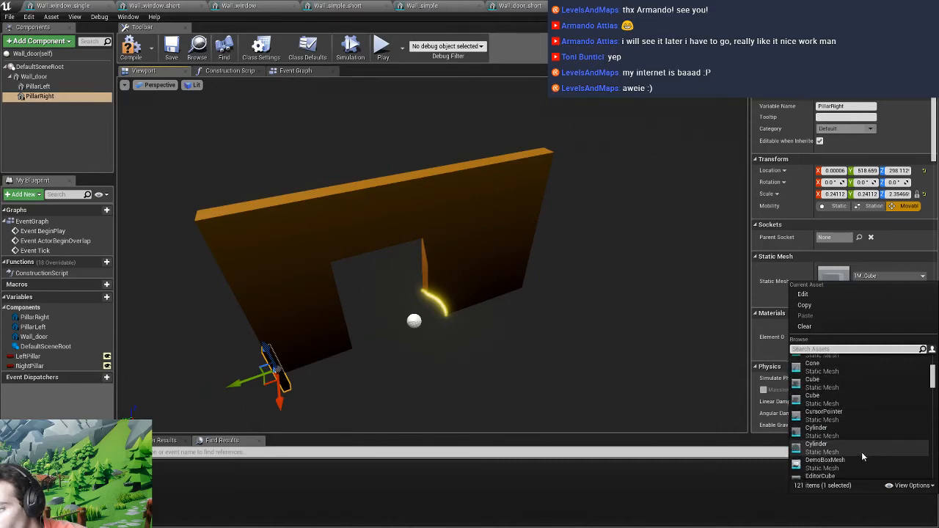
scroll(862, 455, "up", 3)
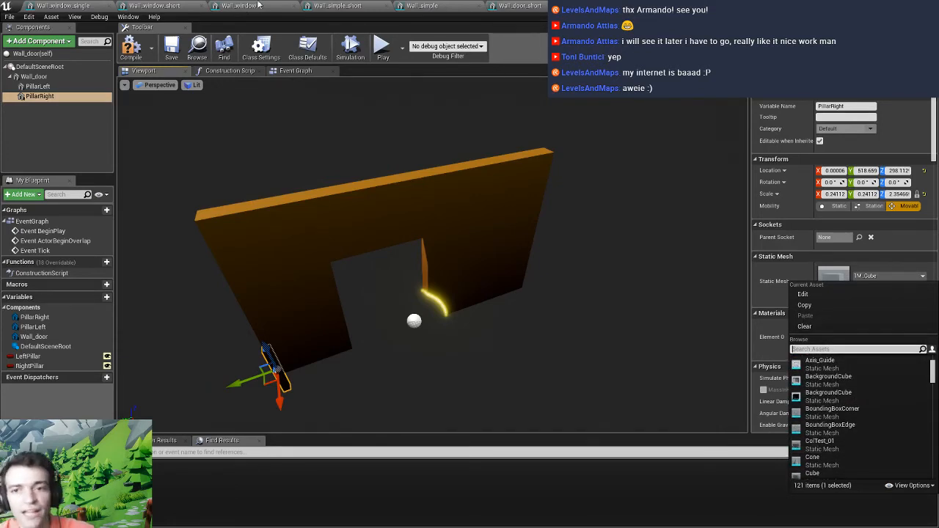
key("Escape")
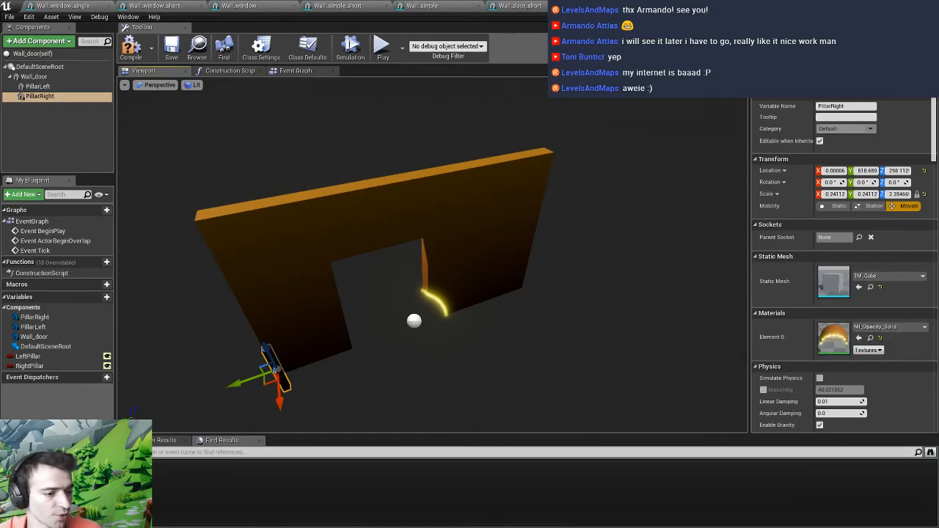
Switch to 3ds Max, move Wall_window_single into the ModularHouse layer, and make that layer visible
key("alt+Tab")
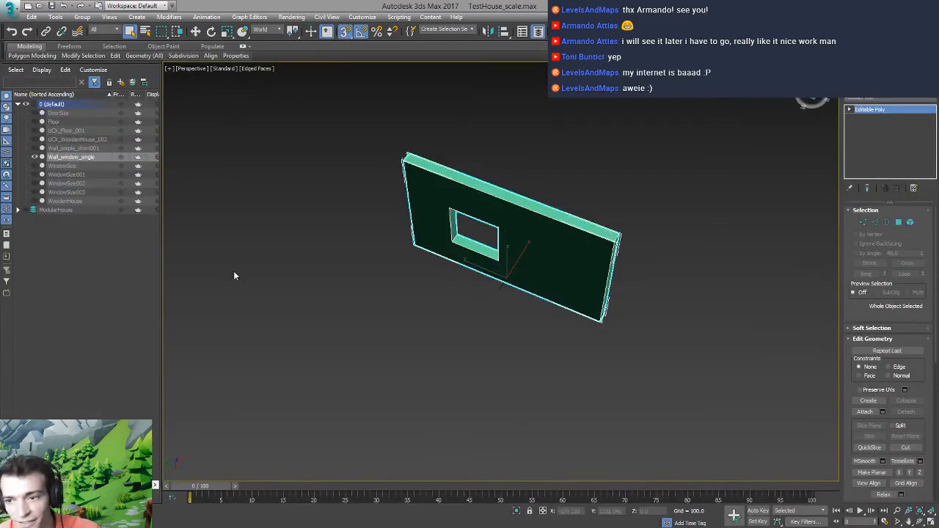
left_click_drag(86, 158, 68, 210)
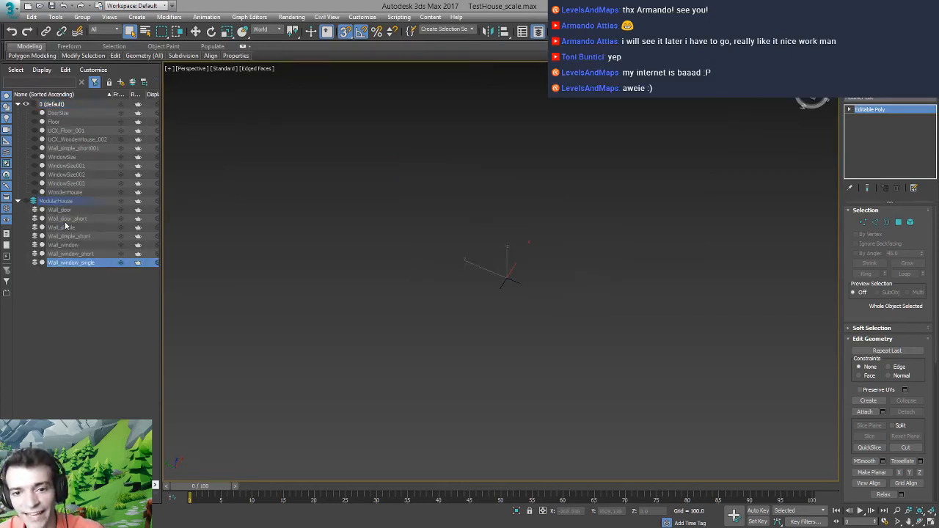
left_click(25, 202)
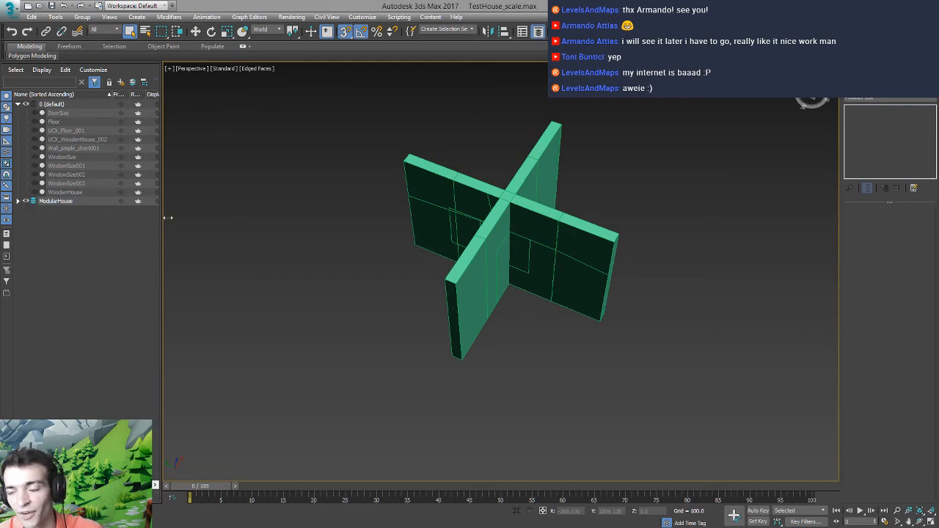
Create a flat standard-primitive box snapped to the wall's end face, 50 wide and 600 high
right_click(528, 301)
left_click(505, 376)
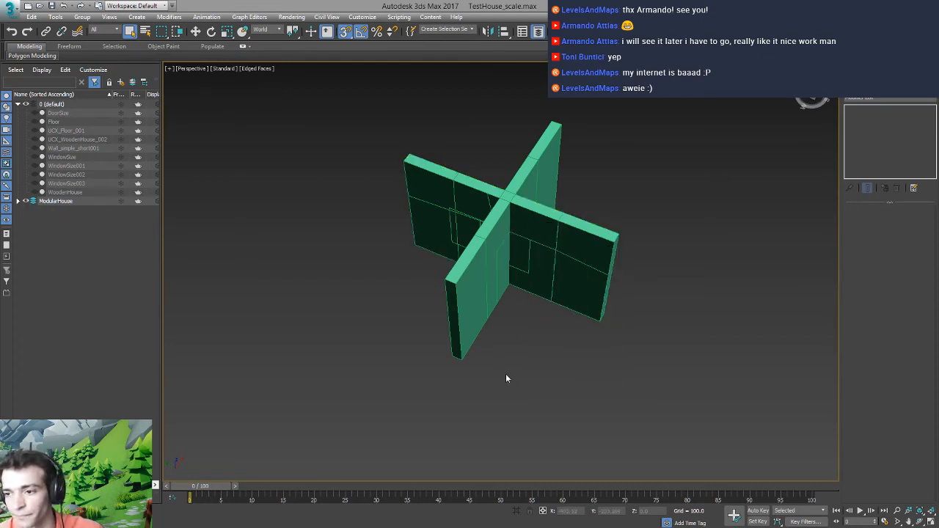
right_click(539, 320)
left_click(514, 365)
middle_click_drag(552, 324, 530, 345, "alt")
left_click(542, 312)
left_click(526, 342)
left_click(851, 91)
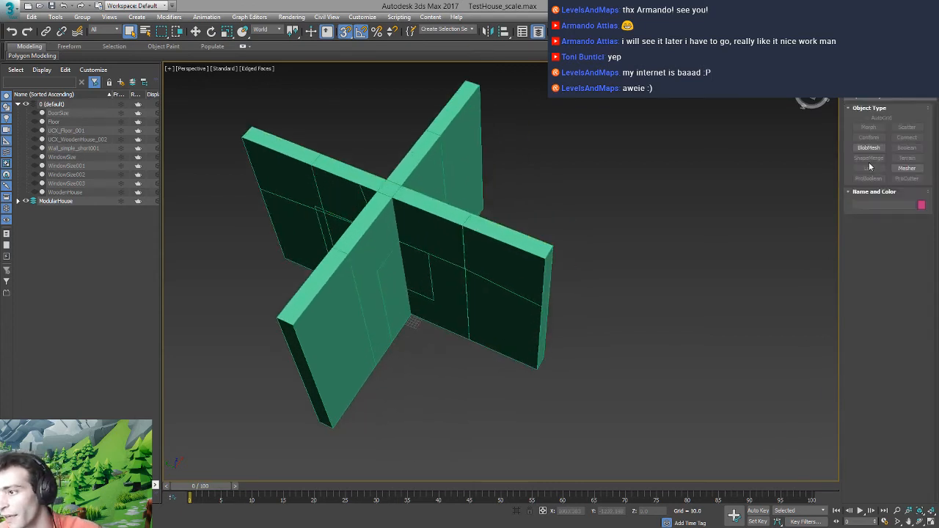
left_click(881, 99)
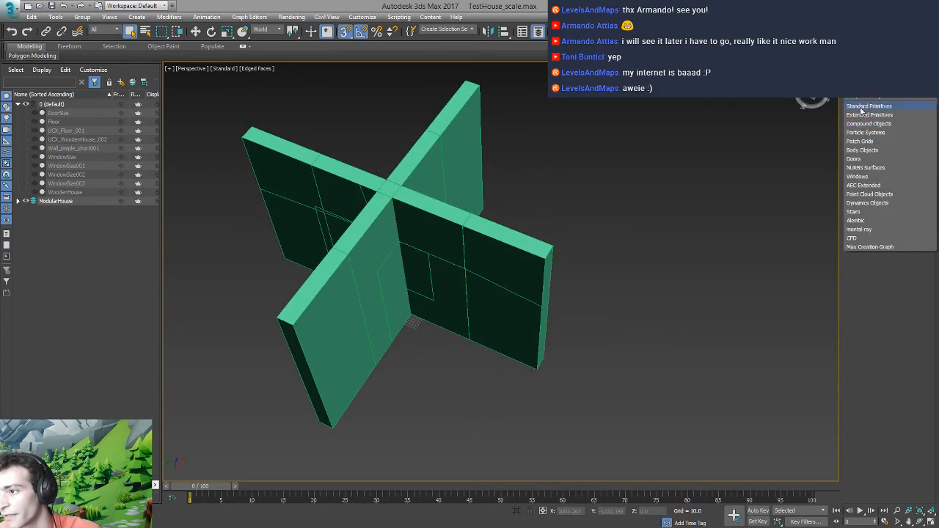
left_click(866, 104)
left_click(869, 127)
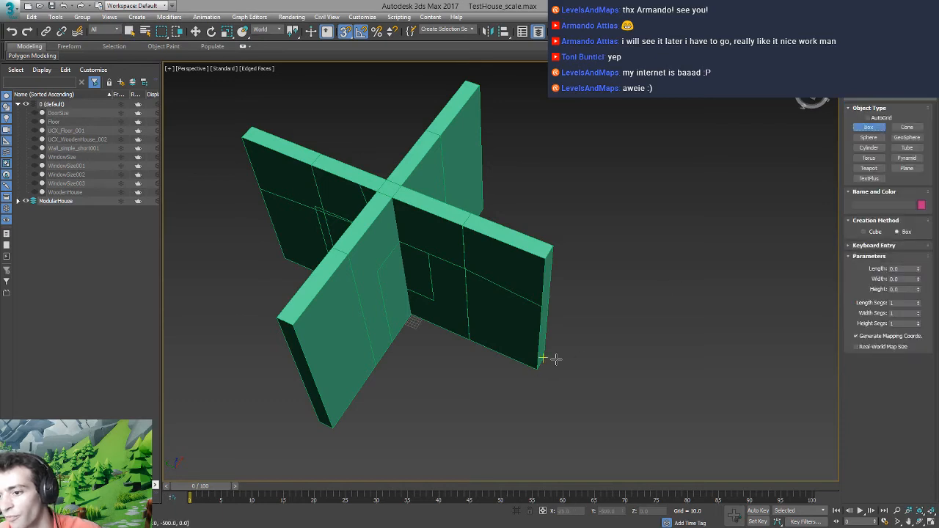
left_click_drag(557, 354, 538, 368)
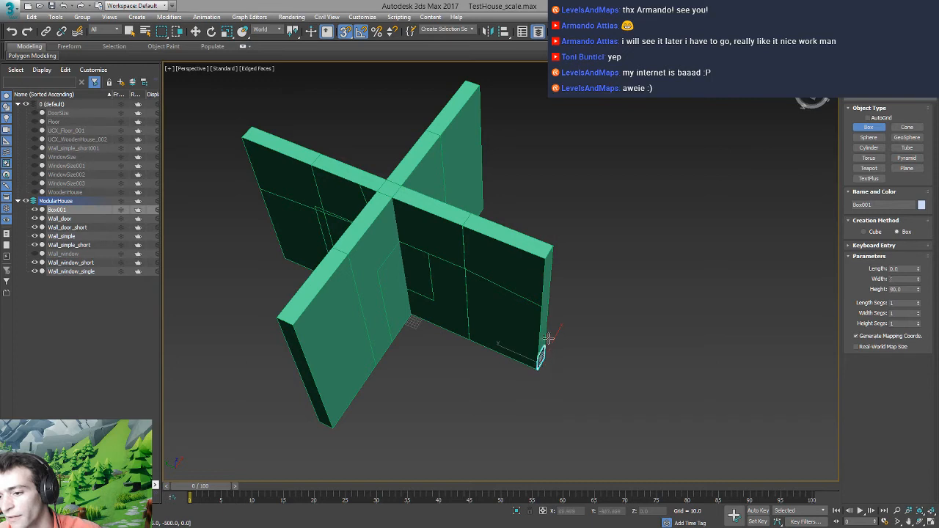
left_click(551, 245)
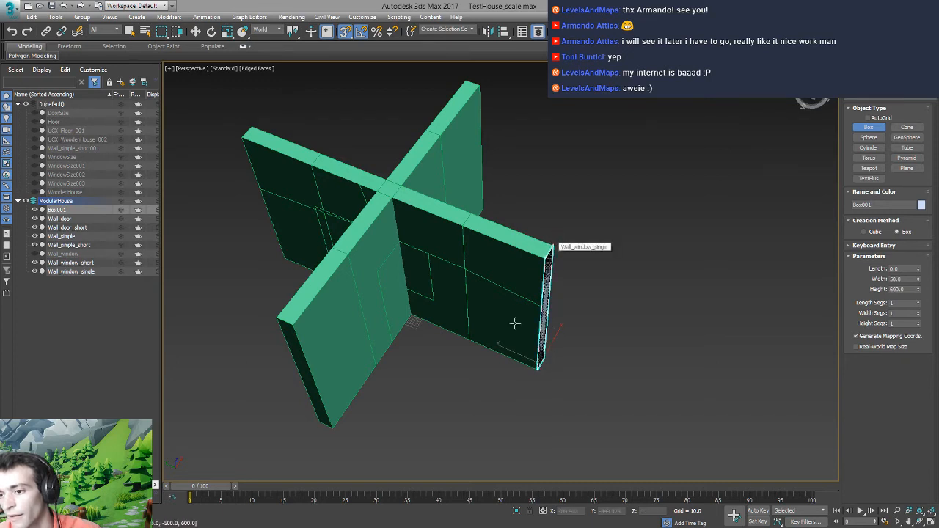
Set the box's length and width to 100
left_click(868, 85)
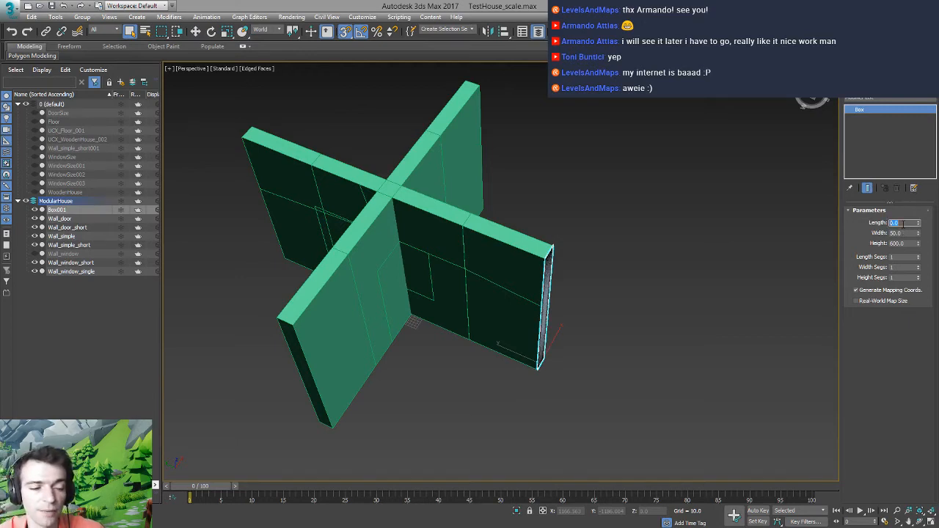
type("100")
key("Return")
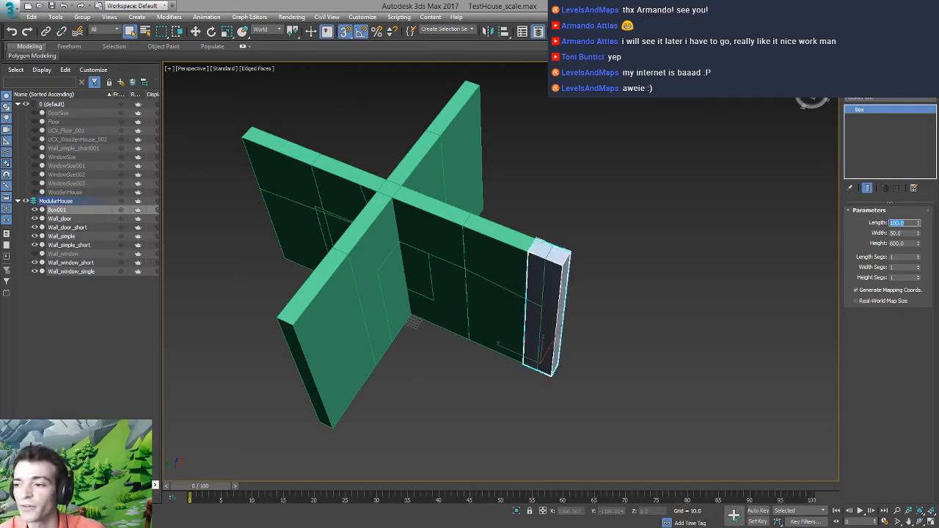
left_click(908, 233)
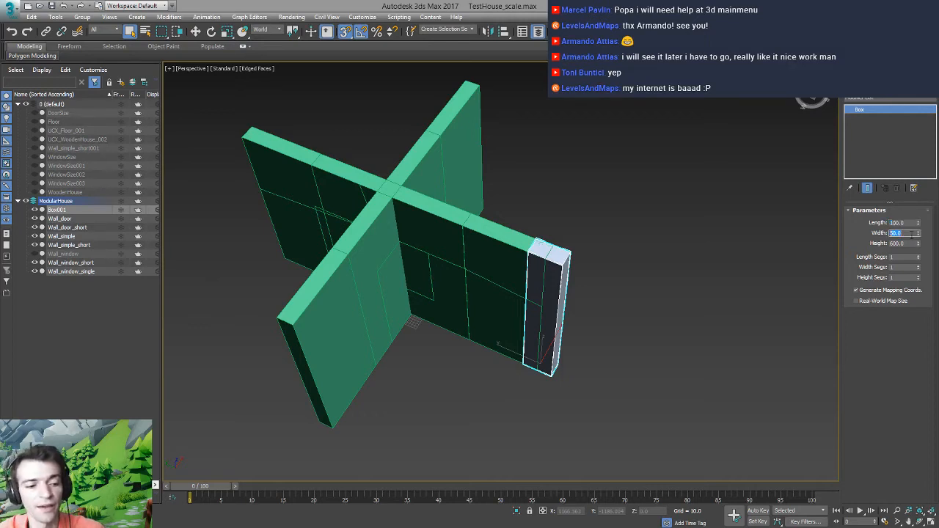
type("100")
key("Return")
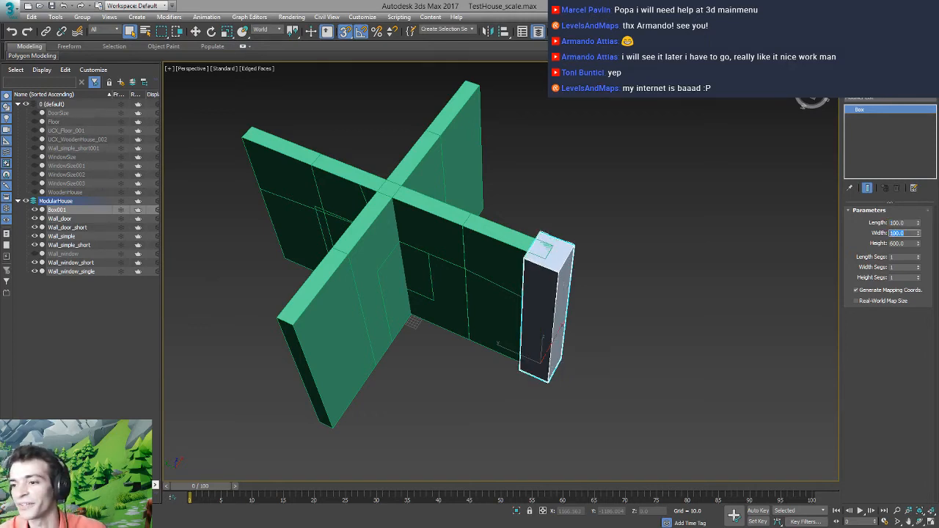
Set the box's length and width to 75
middle_click_drag(549, 285, 547, 250)
middle_click_drag(369, 317, 497, 292, "alt")
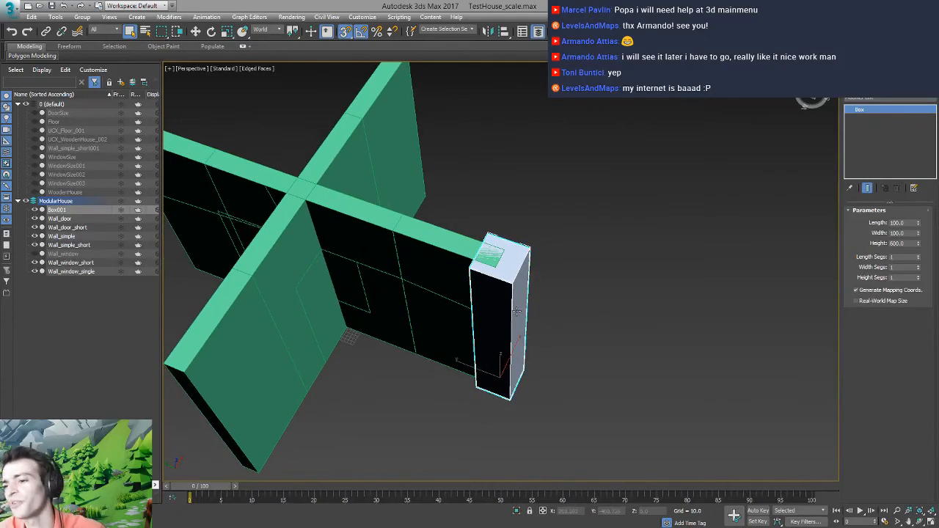
double_click(905, 222)
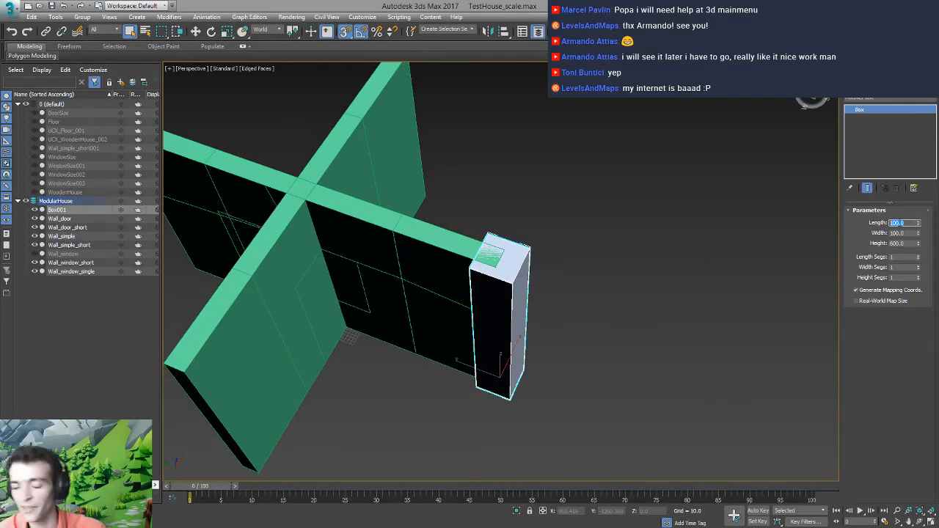
type("75")
key("Return")
double_click(910, 233)
type("75")
key("Return")
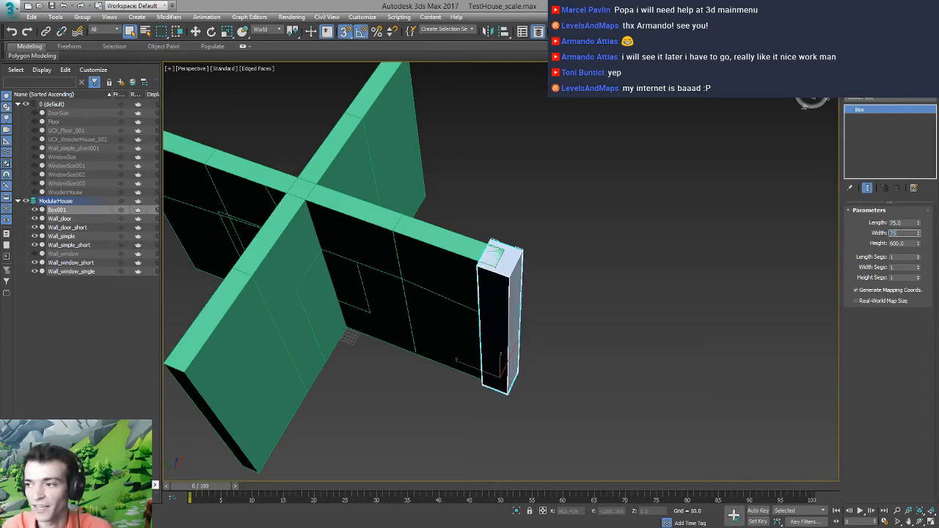
Move the box to world Y 0 at the wall crossing and rename it Pillar
middle_click_drag(501, 318, 426, 345)
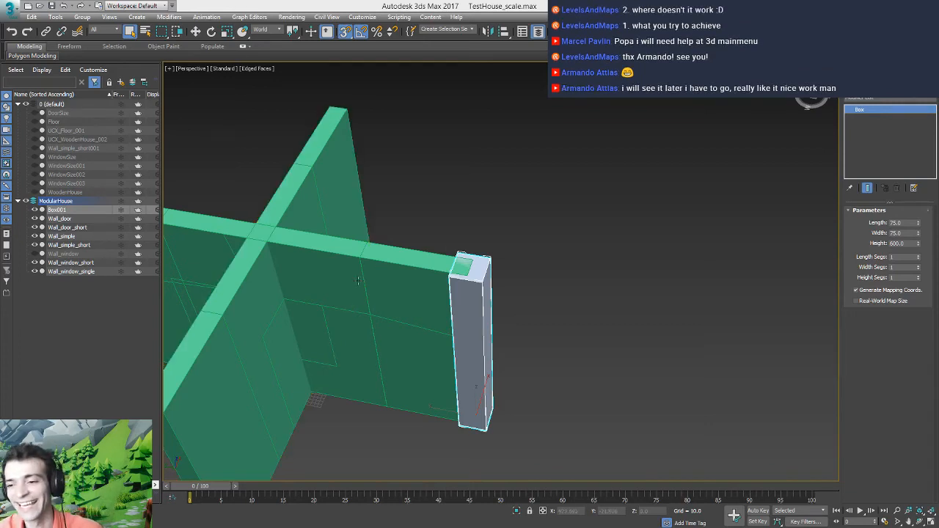
middle_click_drag(473, 321, 474, 294, "alt")
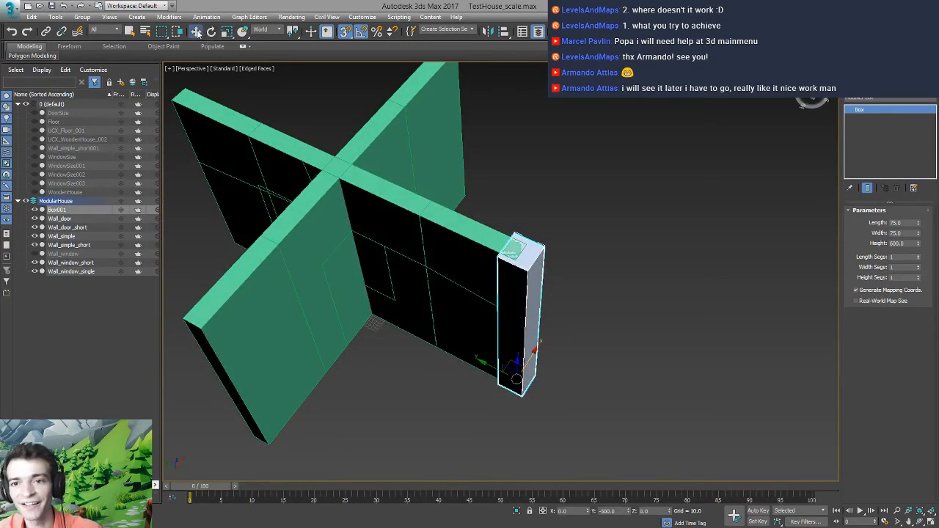
right_click(197, 32)
double_click(245, 211)
type("0")
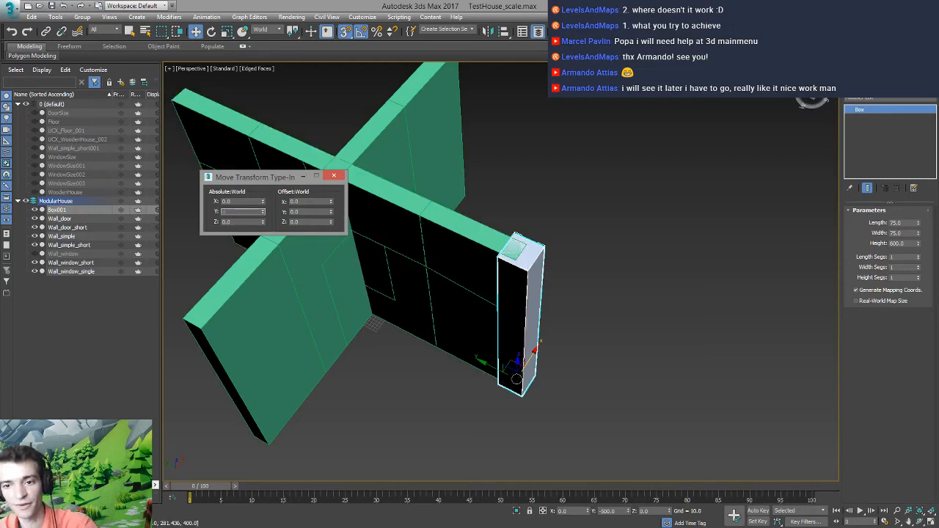
key("Return")
type("0")
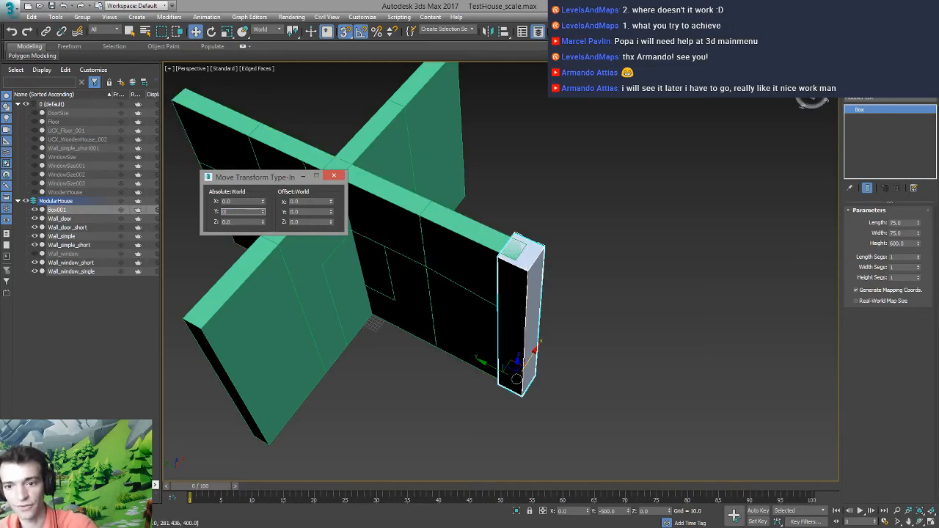
key("Return")
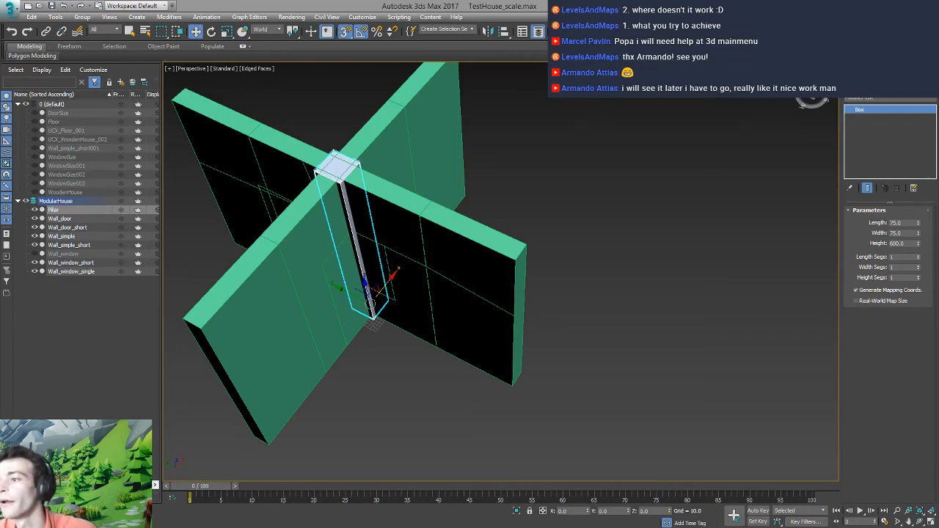
Convert the Pillar box to an Editable Poly
right_click(332, 154)
mouse_move(364, 251)
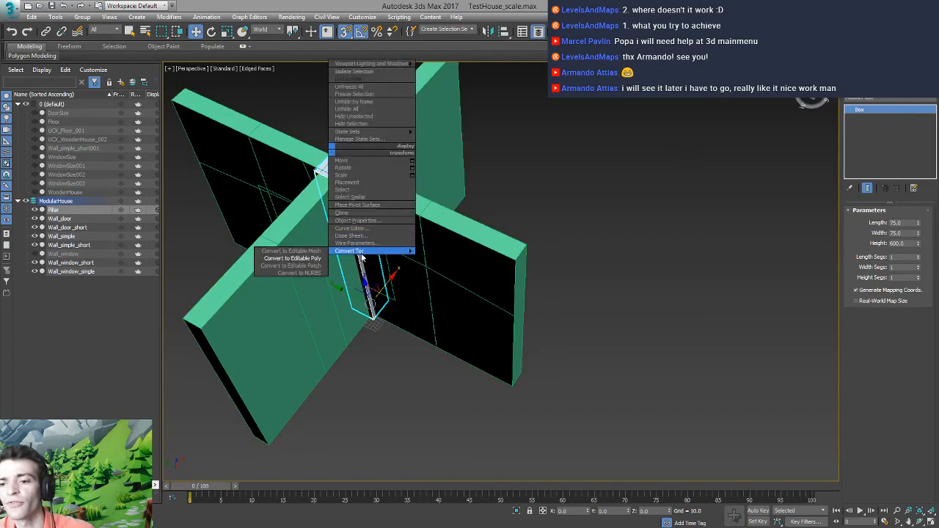
left_click(307, 259)
Export only the selected pillar as an FBX file named Pillar into the ModularHouse folder
left_click(15, 15)
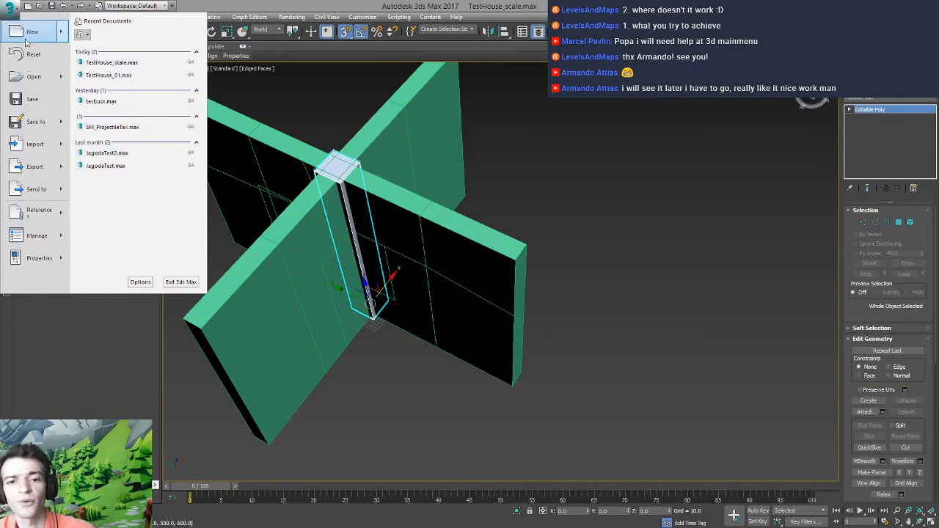
mouse_move(61, 174)
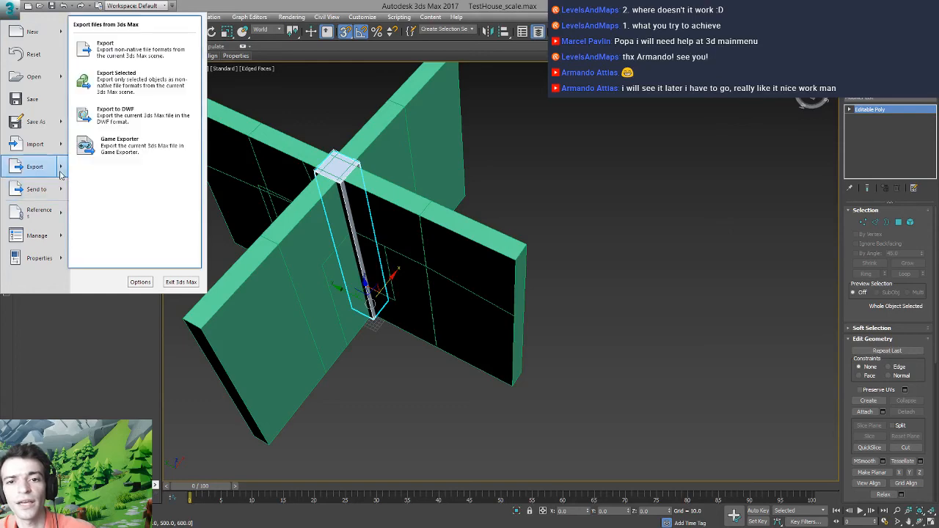
left_click(116, 79)
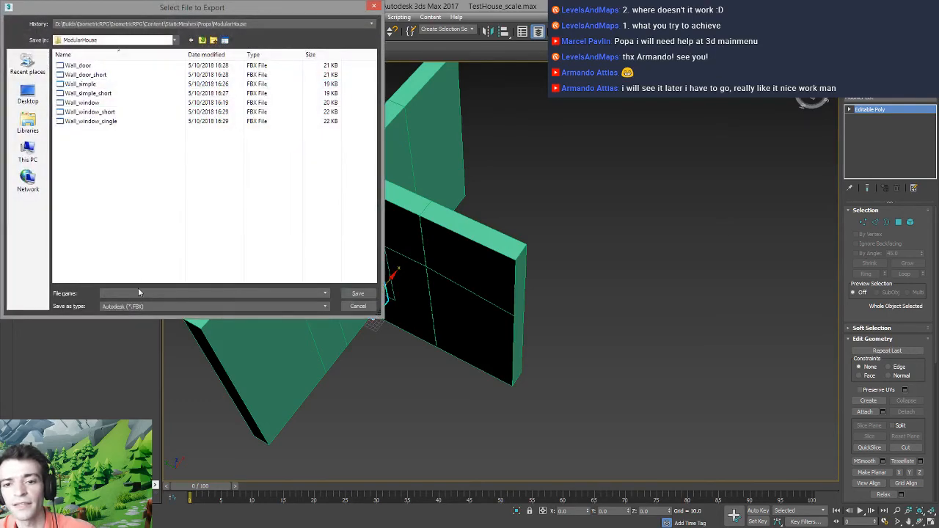
type("Pillar")
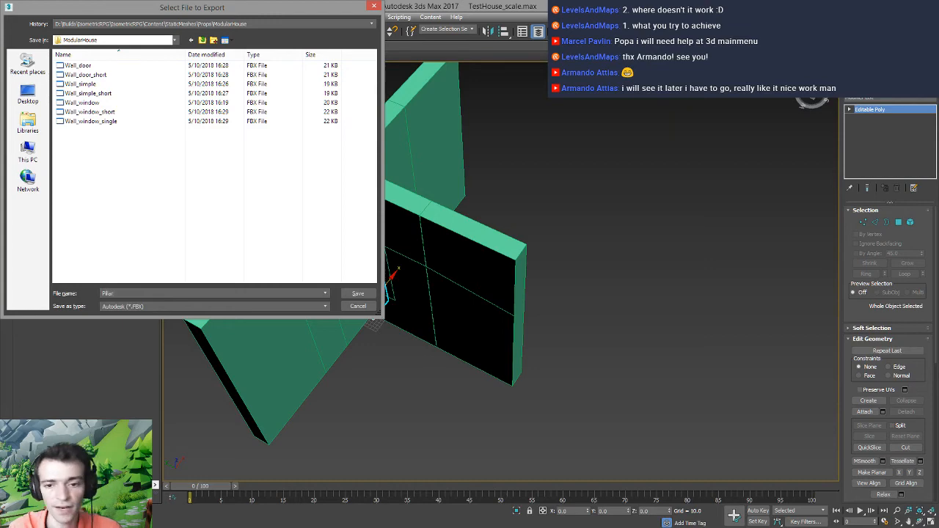
left_click(358, 294)
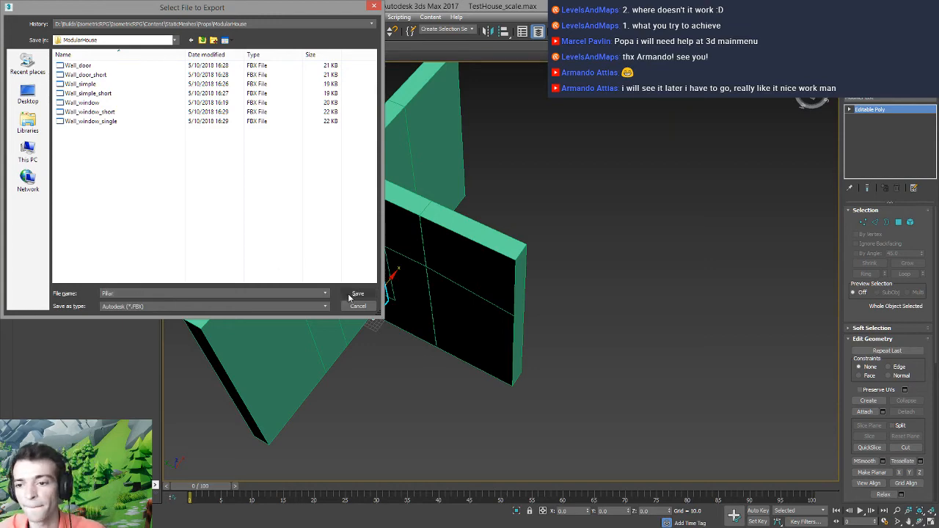
left_click(434, 392)
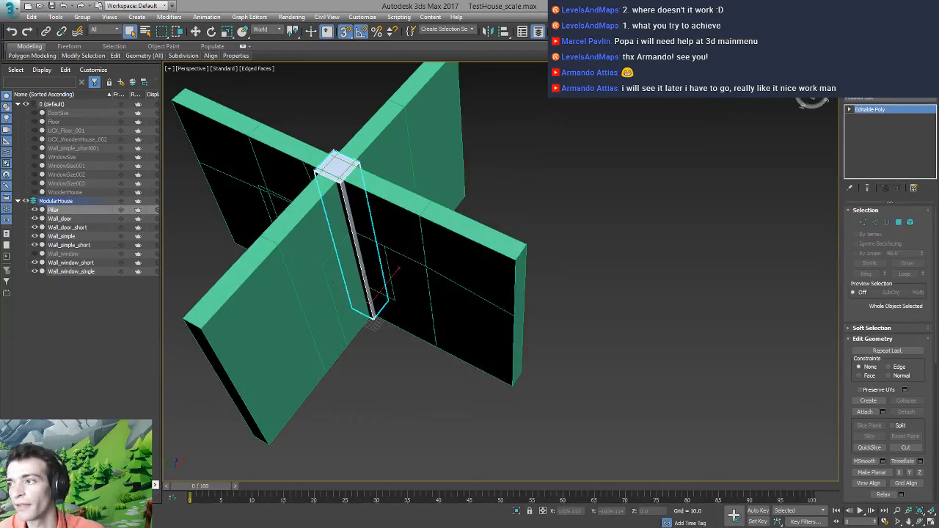
Switch to Unreal Editor and import the new Pillar source file with the default FBX import options
key("alt+Tab")
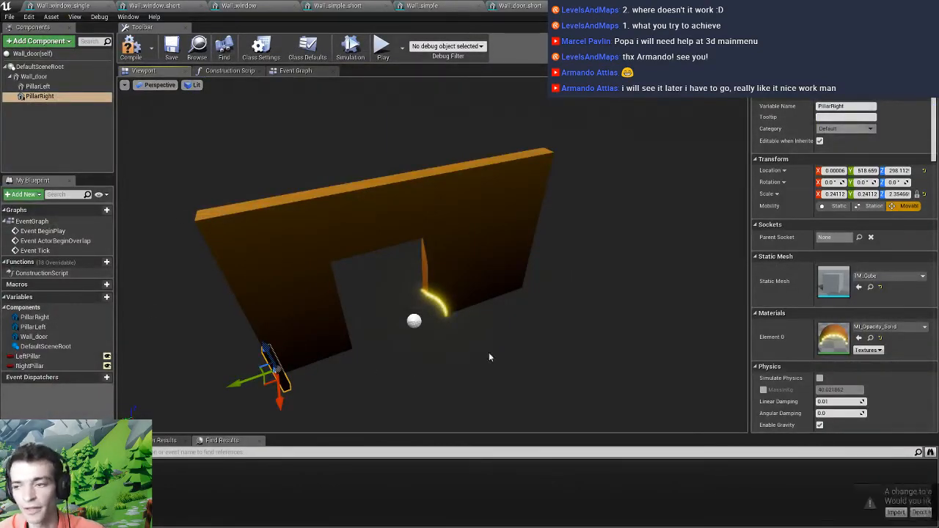
left_click(753, 512)
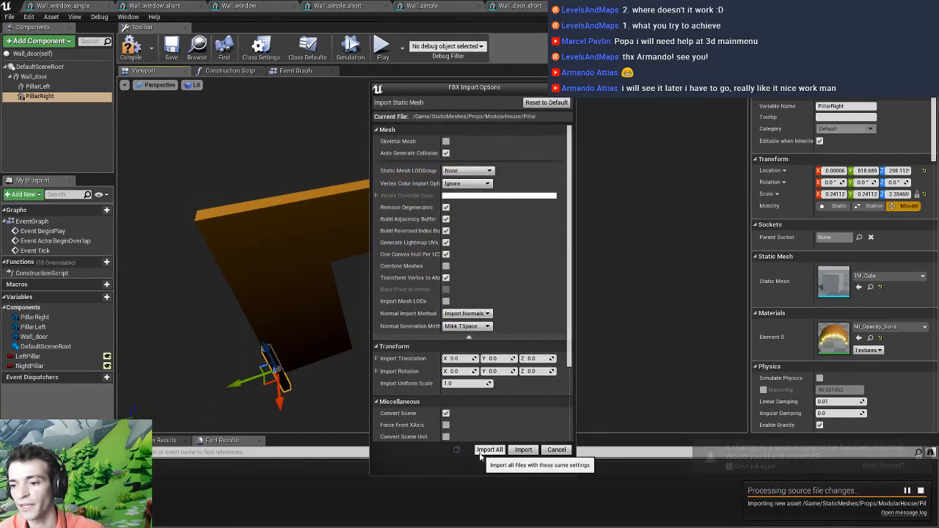
left_click(490, 450)
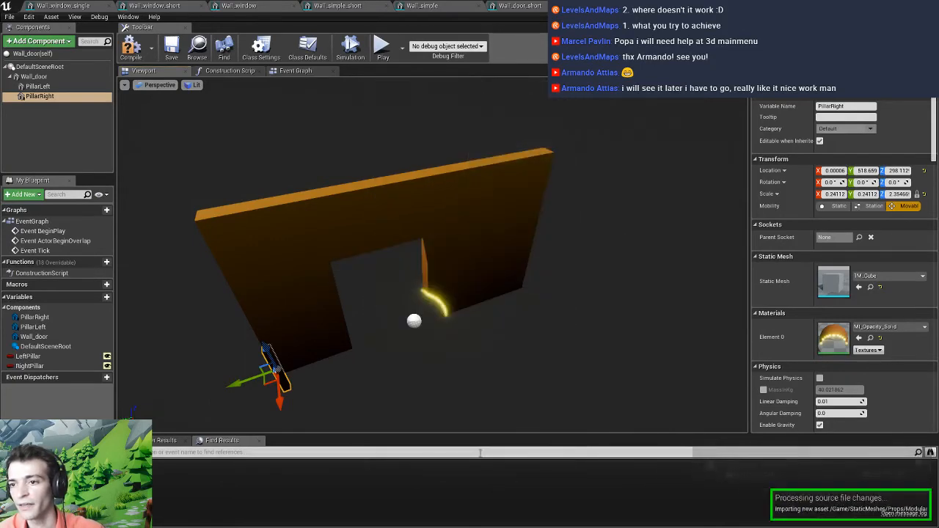
Assign the Pillar static mesh to the PillarRight component, reset its scale to 1.0, and compile the blueprint
left_click(873, 278)
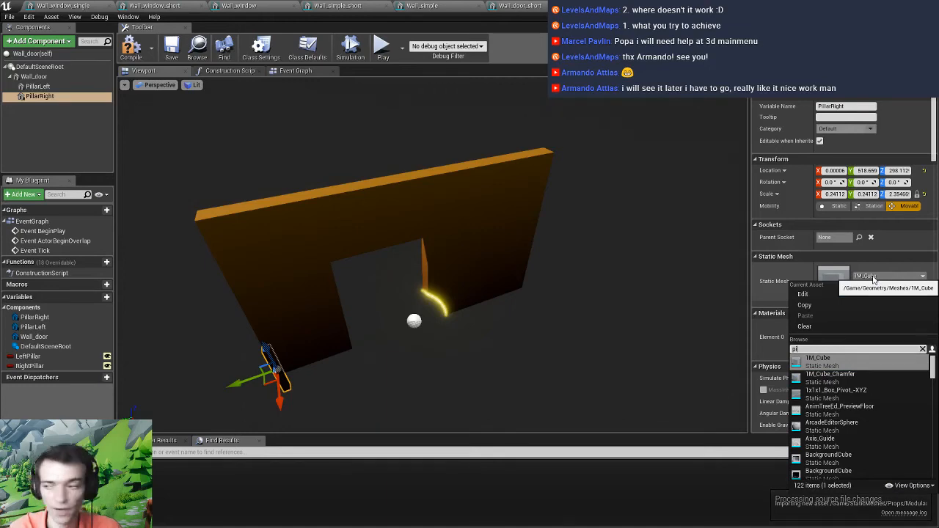
type("pillar")
left_click(837, 364)
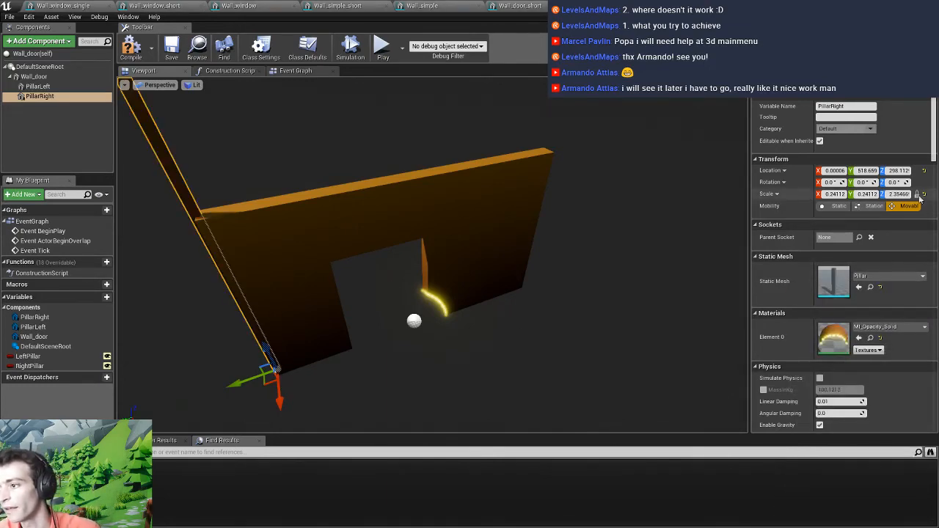
left_click(924, 194)
right_click_drag(250, 301, 209, 285)
left_click(130, 53)
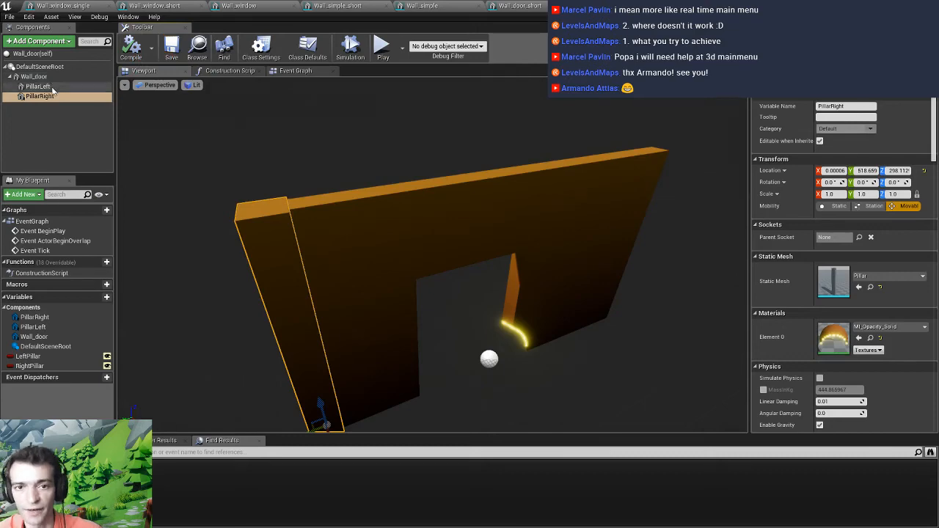
Assign the Pillar static mesh to the PillarLeft component and view that end of the wall
left_click(53, 89)
left_click(897, 276)
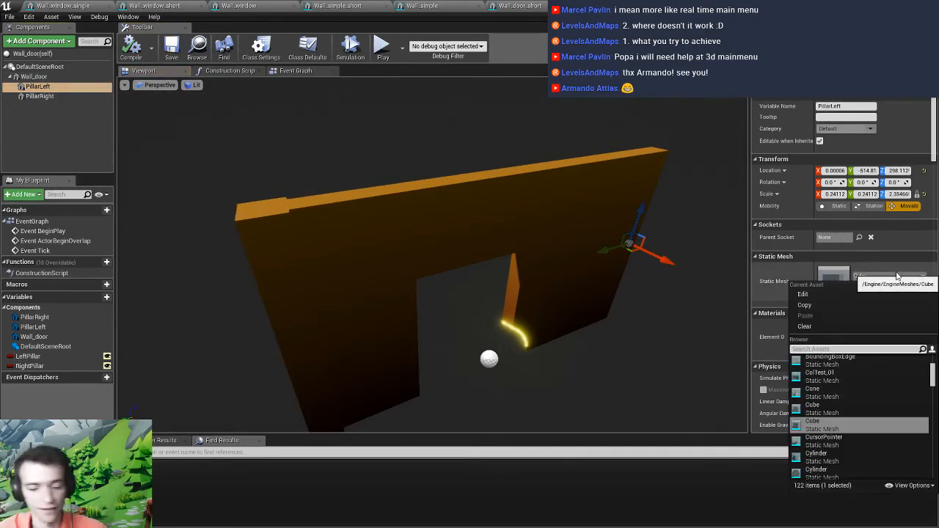
type("pillar")
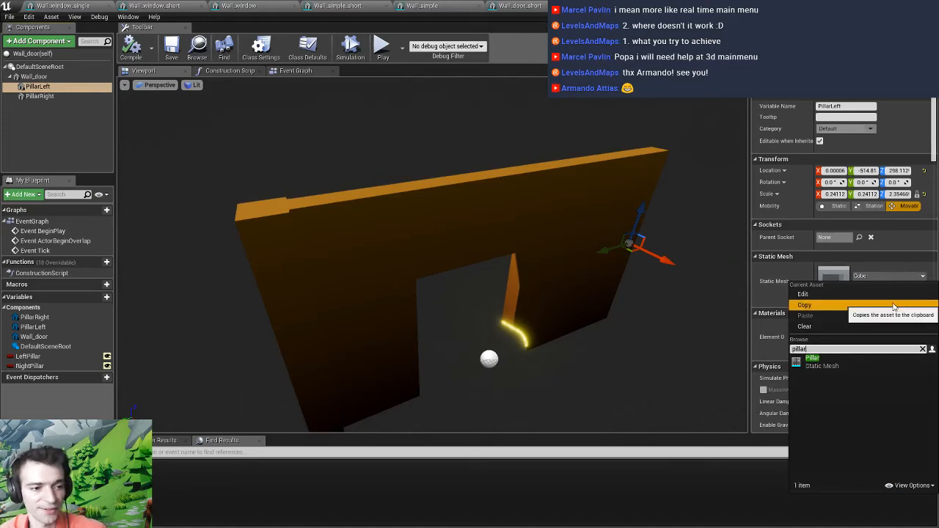
left_click(814, 360)
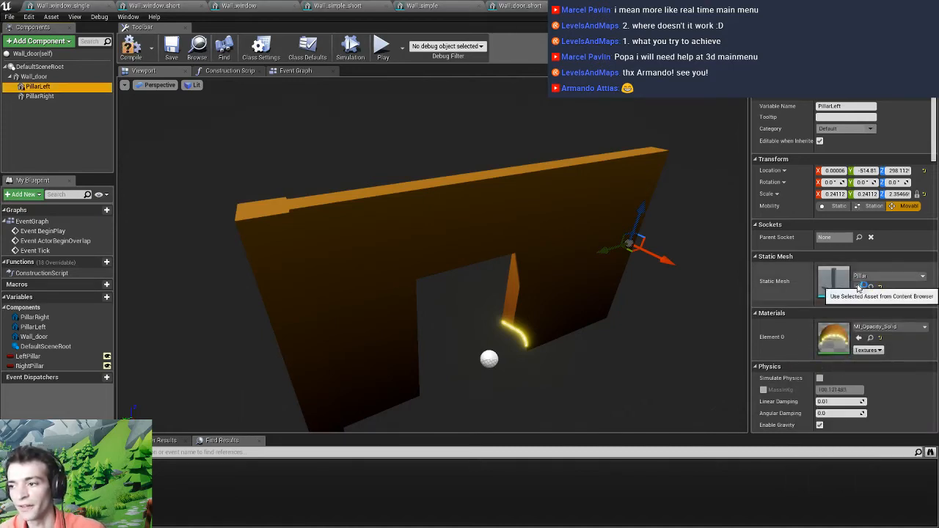
right_click_drag(486, 296, 389, 279)
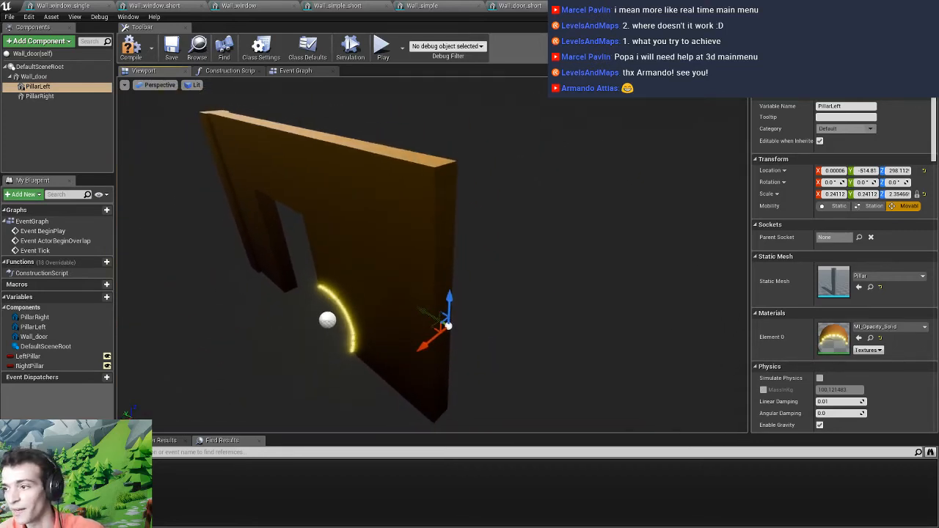
Reset the PillarLeft component's scale to 1.0 on all axes, keeping the Pillar static mesh assigned
left_click(924, 194)
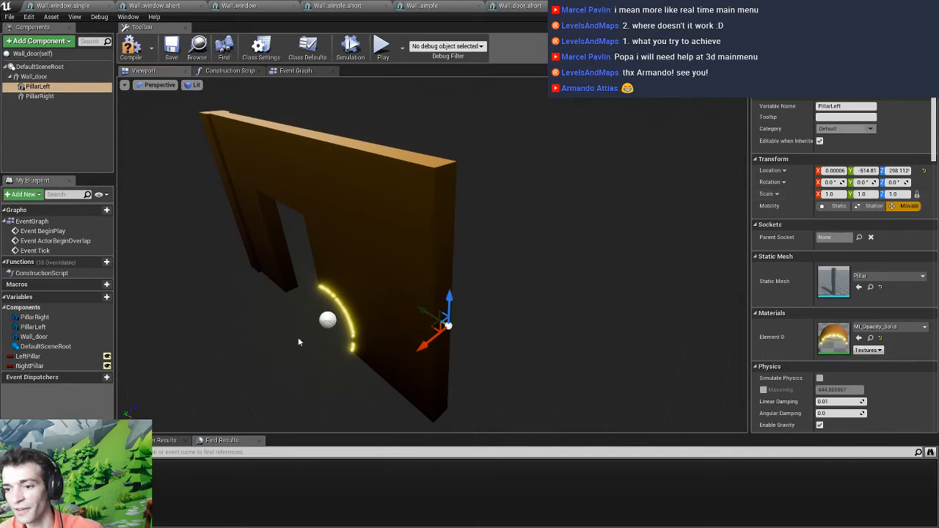
left_click(858, 288)
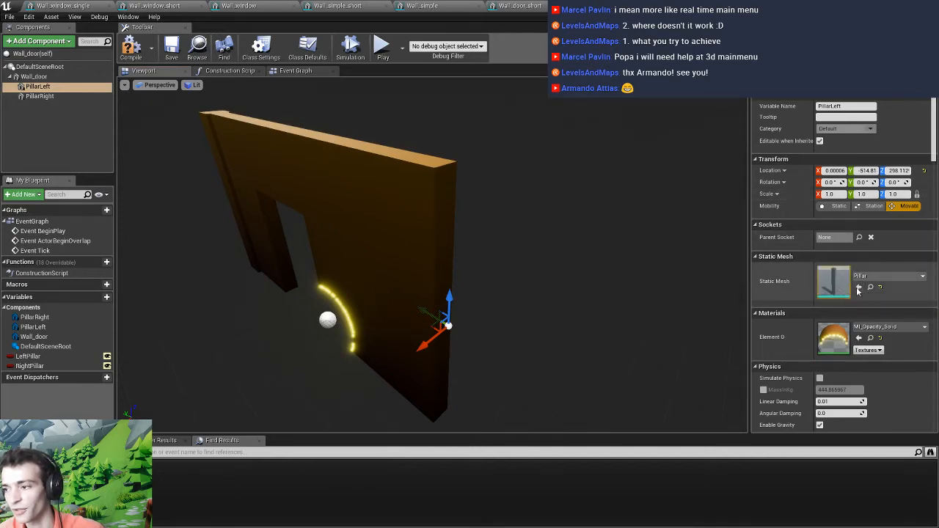
In the Construction Script, group the right pillar's branch, visibility and socket location nodes in a comment named RightPillar
left_click(294, 71)
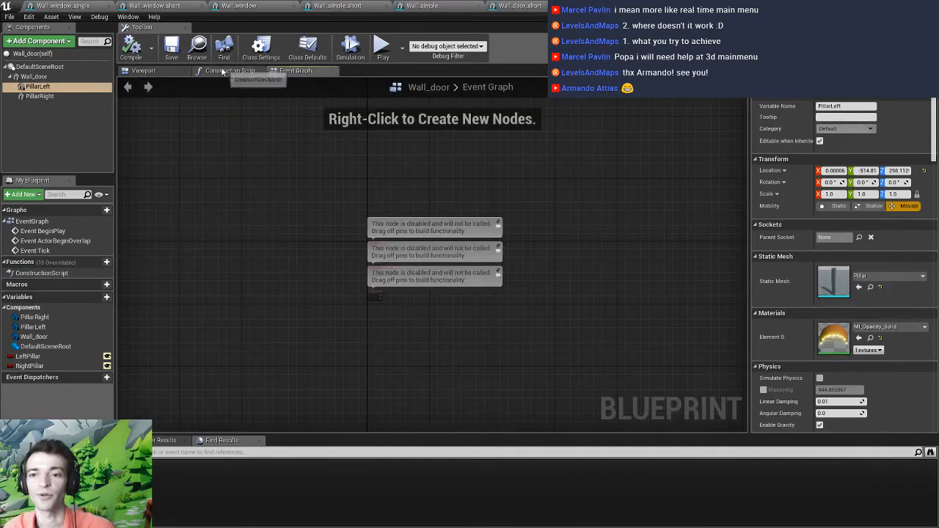
left_click(222, 71)
right_click_drag(513, 364, 449, 326)
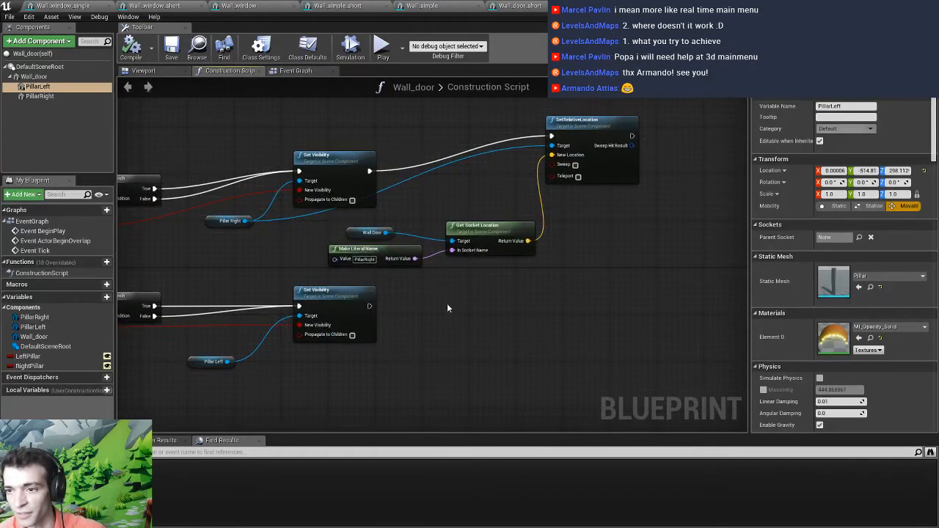
scroll(364, 243, "down", 4)
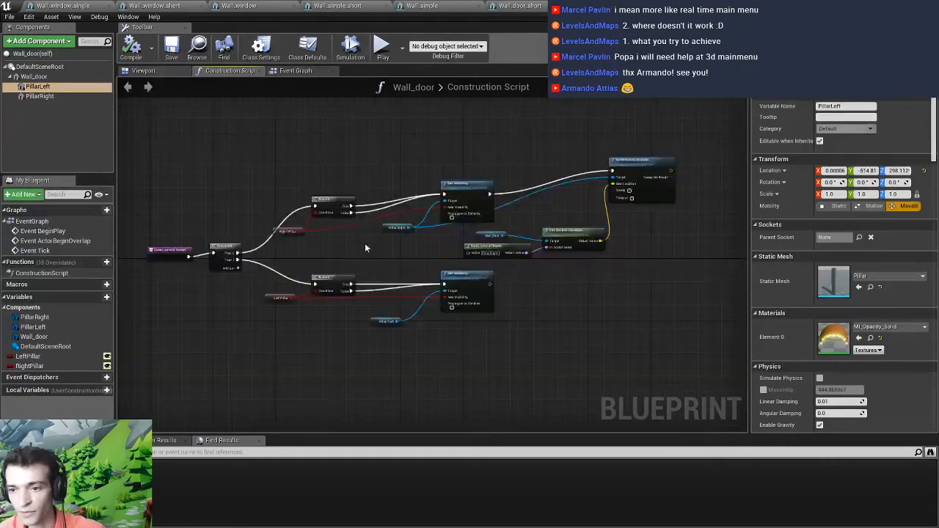
left_click_drag(262, 166, 625, 275)
right_click(546, 199)
left_click(585, 431)
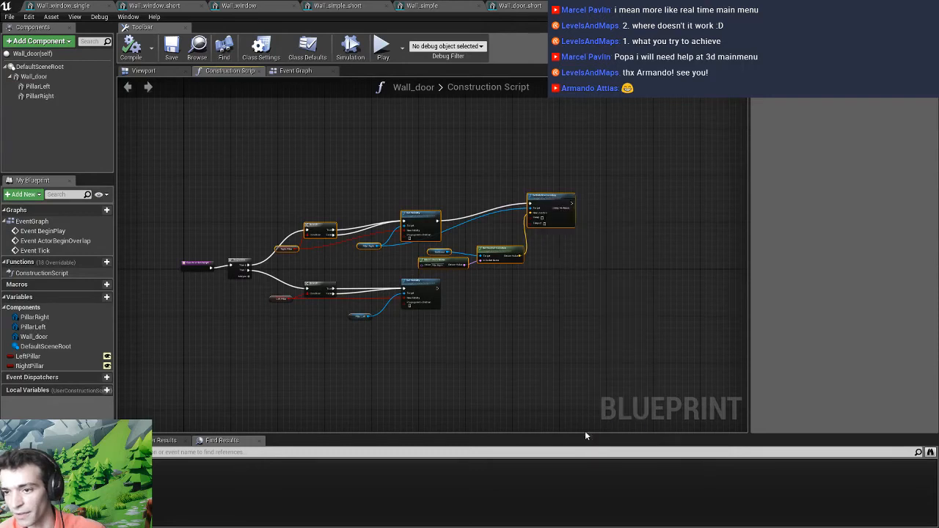
type("RightPil")
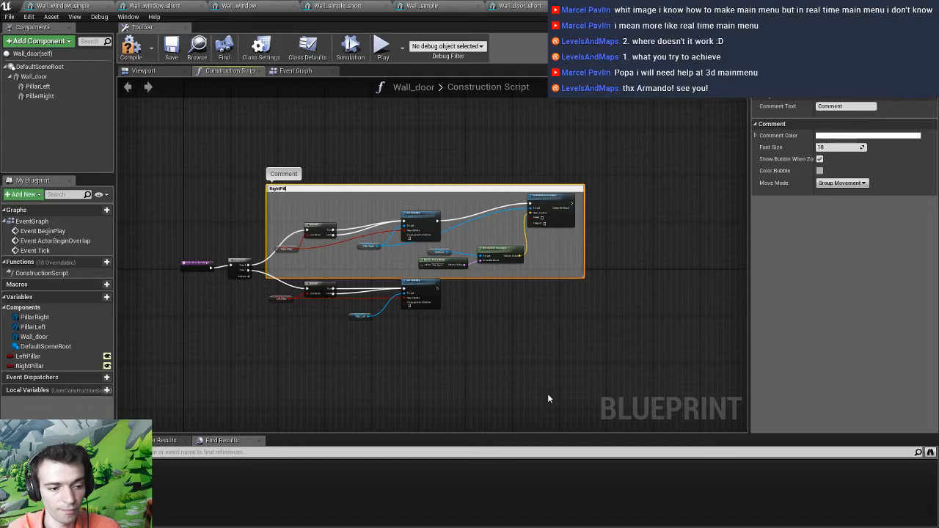
type("lar")
key("Return")
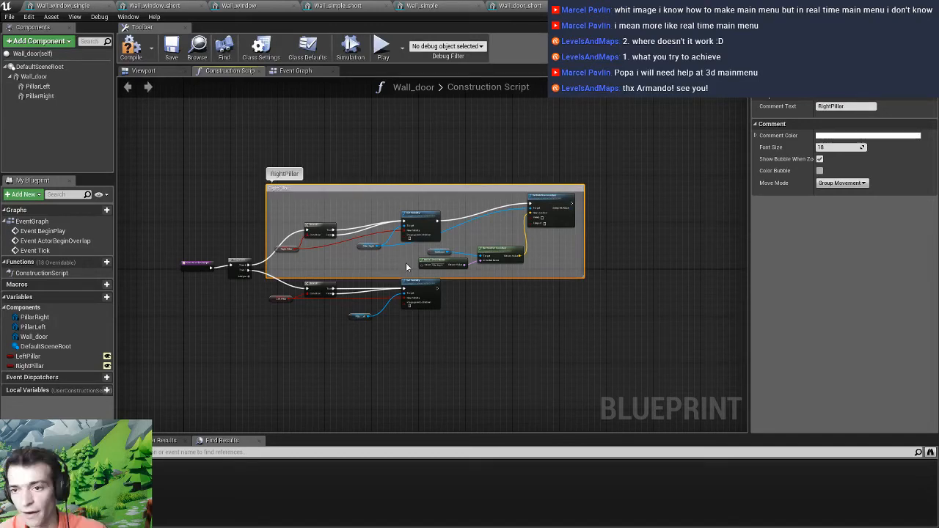
Move the RightPillar comment group up and the left pillar's nodes down to separate the two branches
left_click_drag(406, 266, 432, 239)
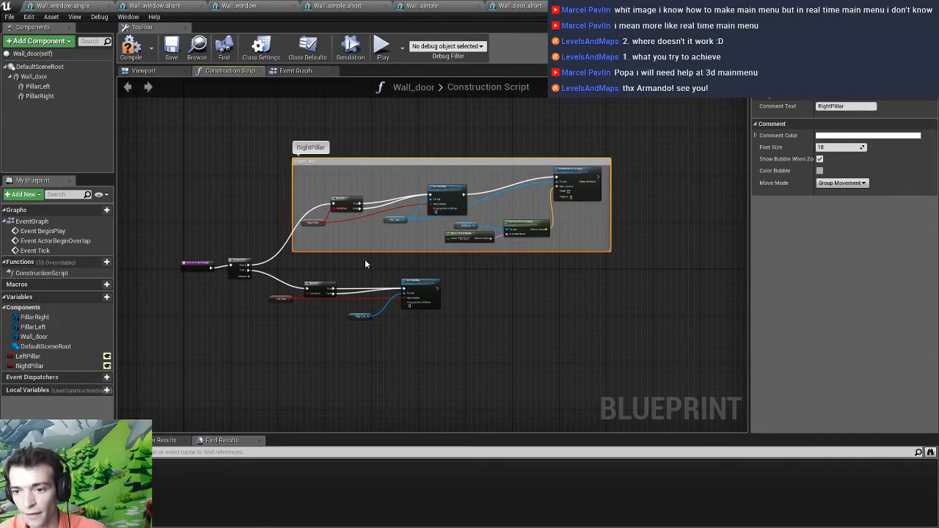
left_click_drag(453, 332, 367, 312)
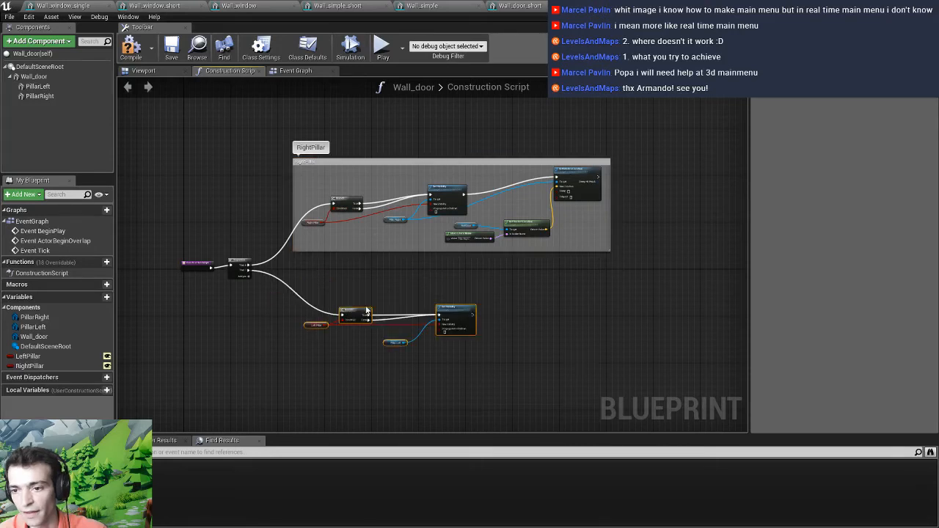
Copy the SetRelativeLocation, Get Socket Location, Wall Door and Make Literal Name nodes and place the copies beside the left pillar's Set Visibility node
scroll(434, 355, "up", 3)
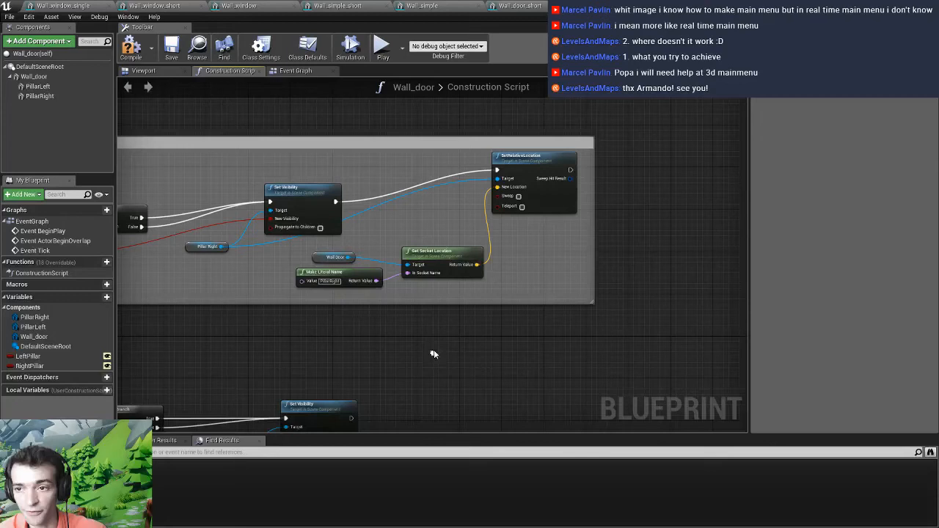
right_click_drag(434, 355, 435, 353)
left_click_drag(597, 317, 437, 200)
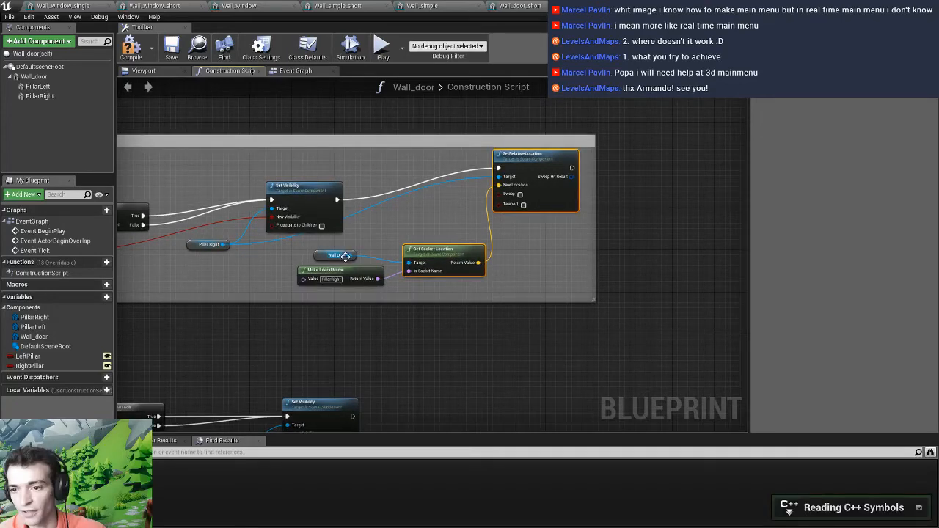
left_click(345, 256, "ctrl")
left_click(333, 279, "ctrl")
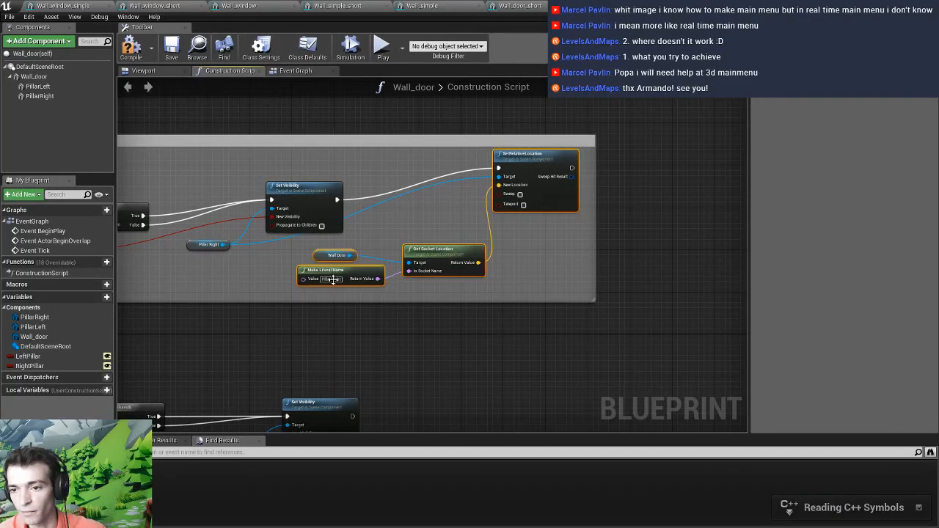
left_click(475, 369)
right_click_drag(475, 369, 440, 228)
key("ctrl+v")
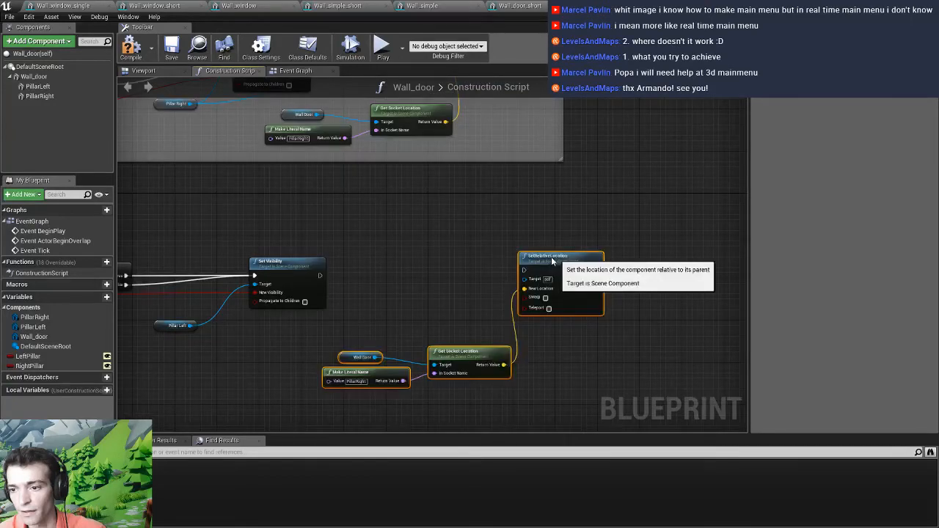
left_click_drag(552, 260, 483, 260)
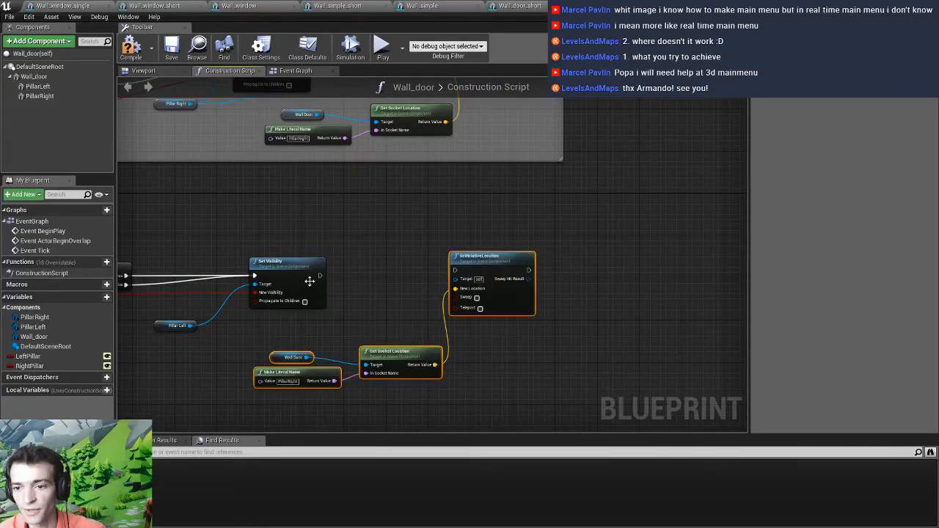
Connect the left Set Visibility node's execution to the copied SetRelativeLocation node and wire Pillar Left into its Target
left_click_drag(320, 276, 455, 271)
right_click_drag(455, 271, 557, 238)
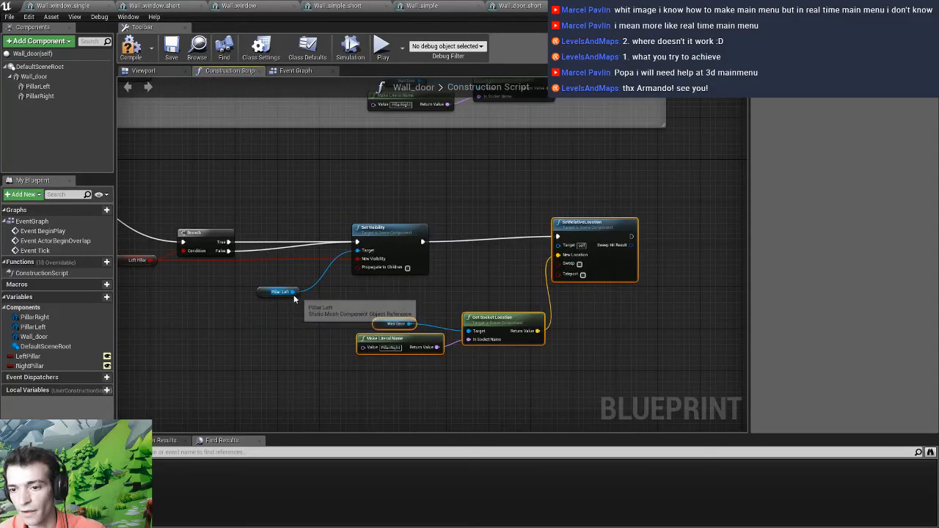
left_click_drag(293, 292, 558, 245)
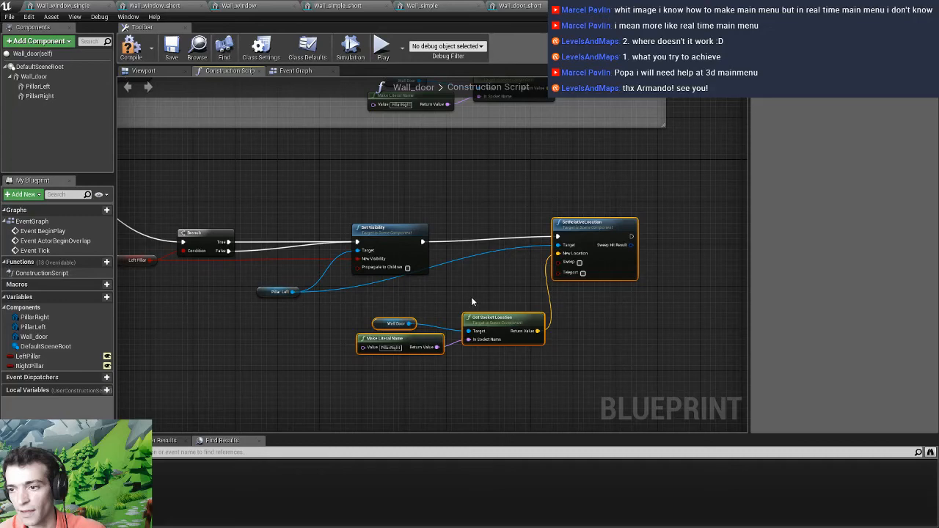
Set the copied Make Literal Name node's value to PillarLeft
right_click_drag(472, 297, 520, 284)
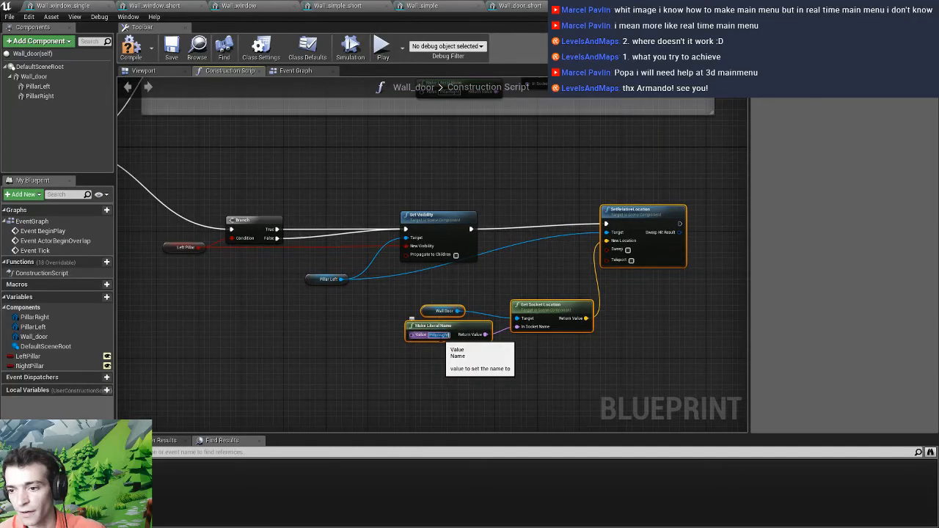
scroll(412, 319, "up", 2)
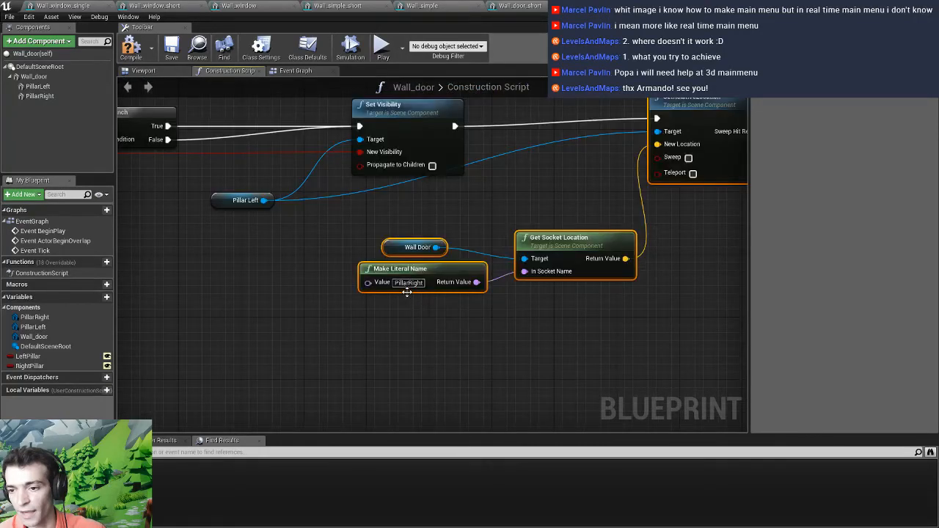
left_click(408, 283)
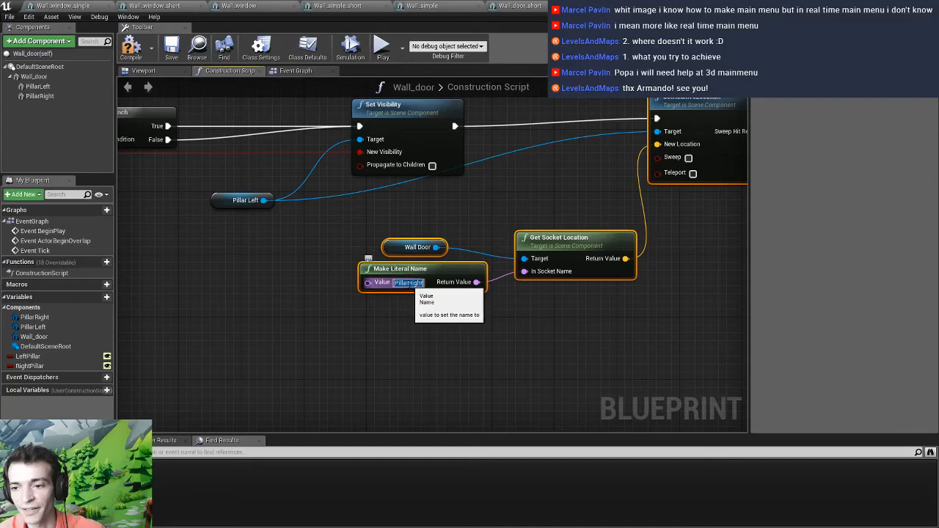
left_click_drag(409, 284, 424, 283)
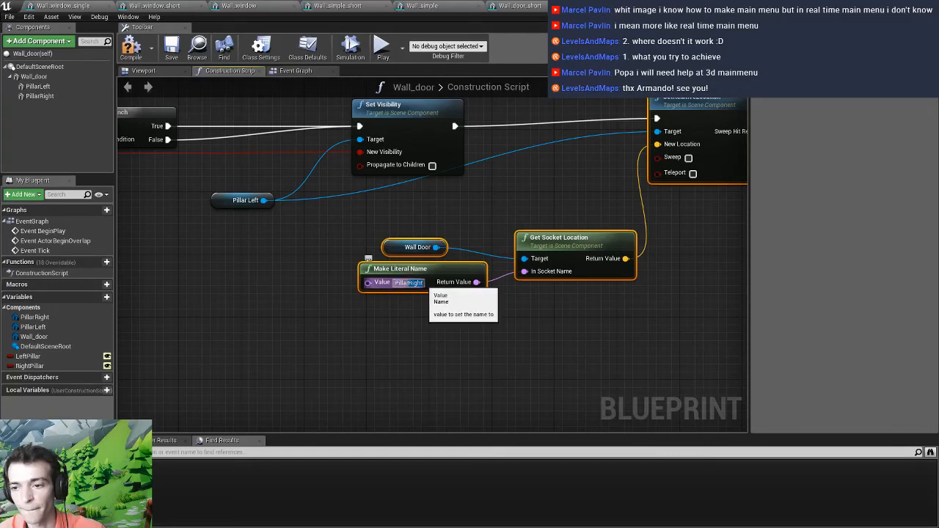
type("Left")
key("Return")
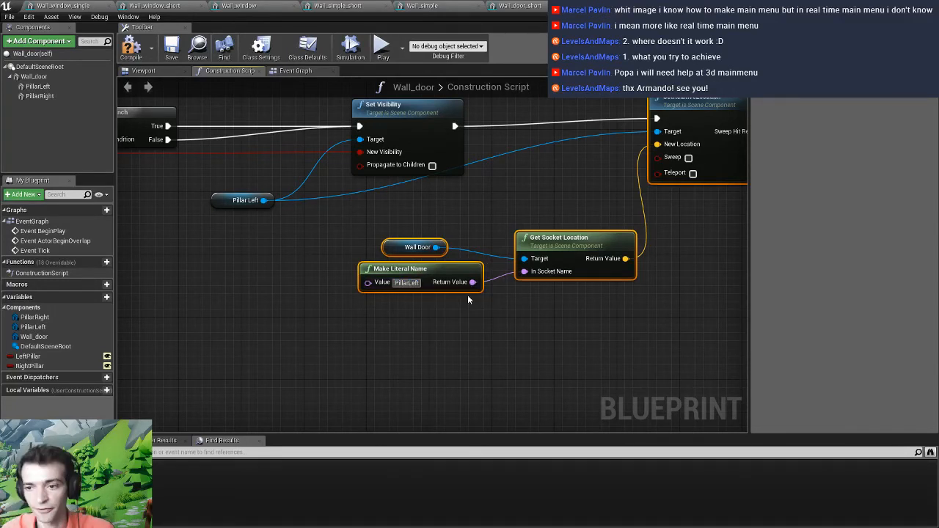
Group the left pillar's nodes in a comment named Pillar LEFT
scroll(484, 297, "down", 5)
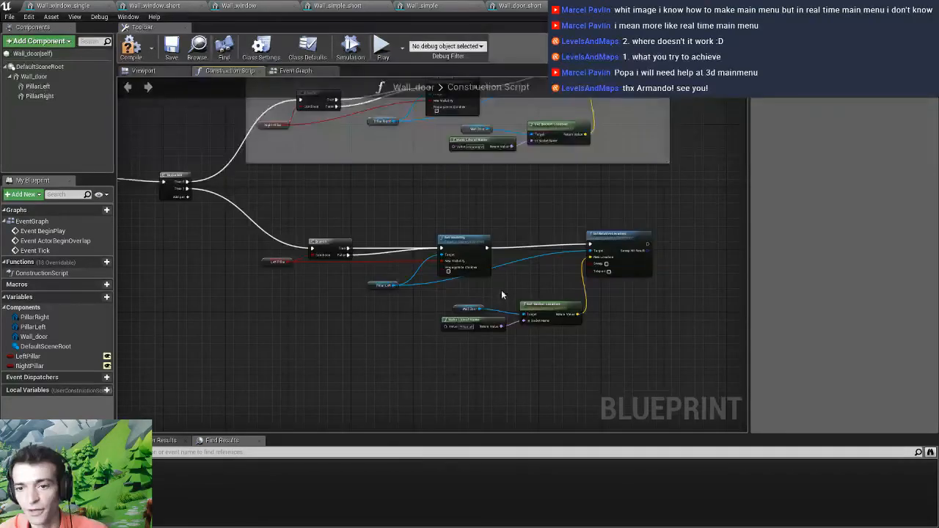
left_click_drag(667, 238, 227, 369)
right_click(313, 273)
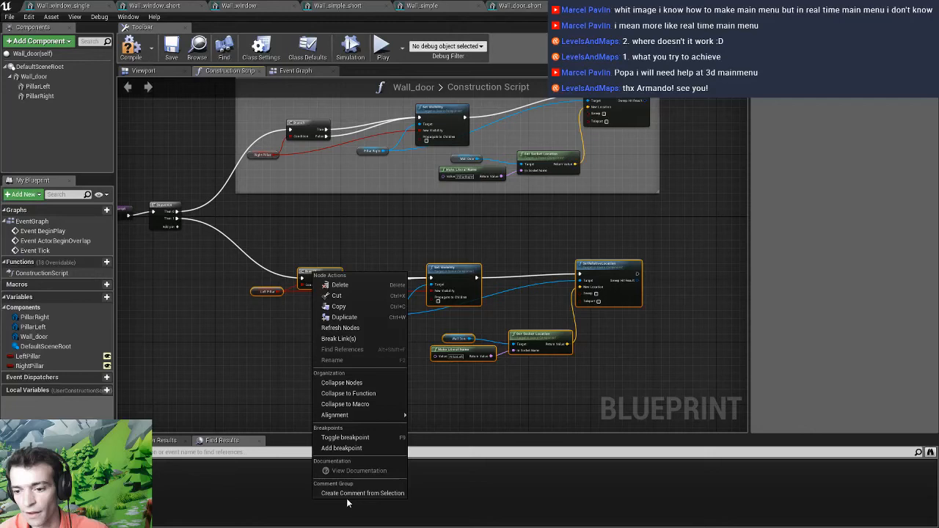
left_click(349, 494)
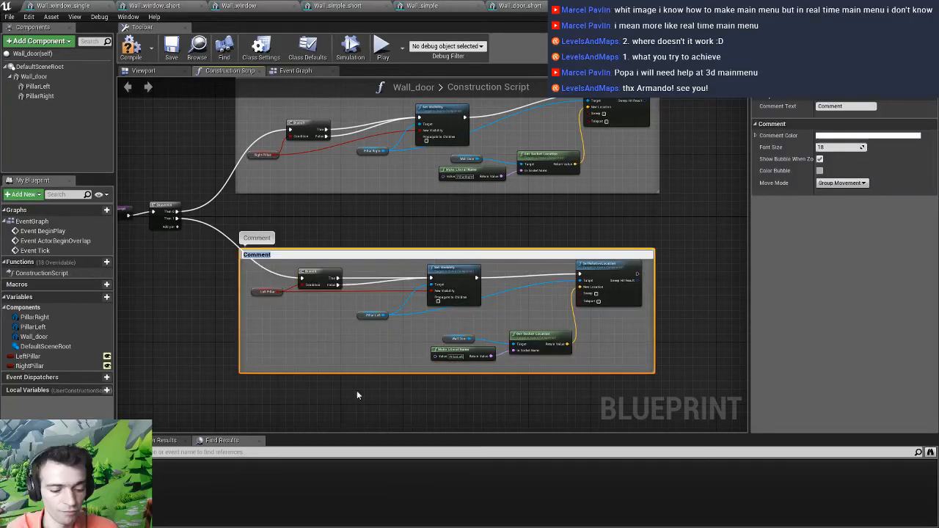
type("Pillar LEFT")
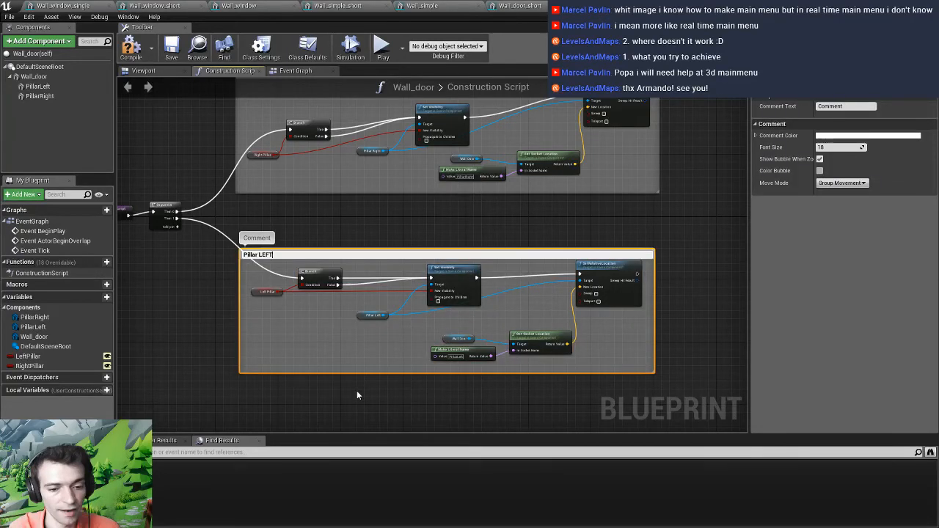
right_click_drag(315, 219, 357, 254)
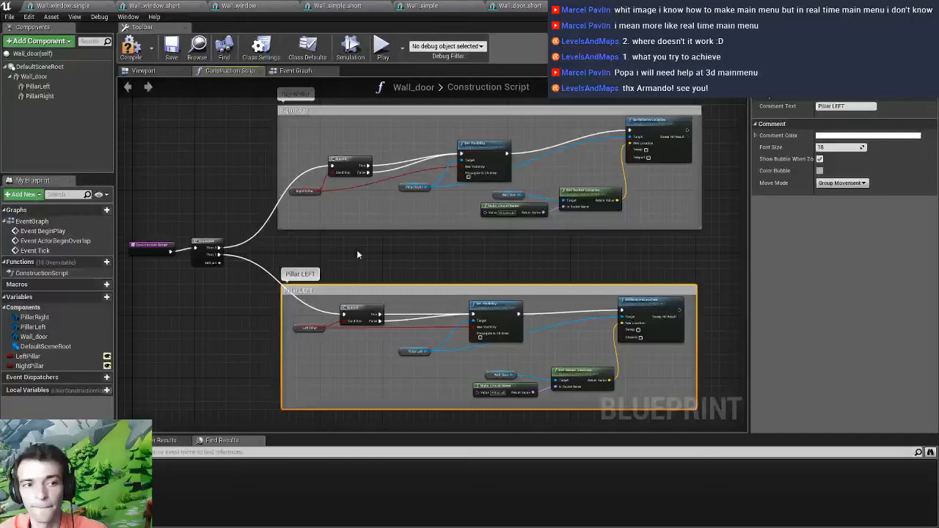
Toggle the LeftPillar variable's default value on and off to test the left pillar in the blueprint's viewport
left_click(144, 70)
left_click(28, 356)
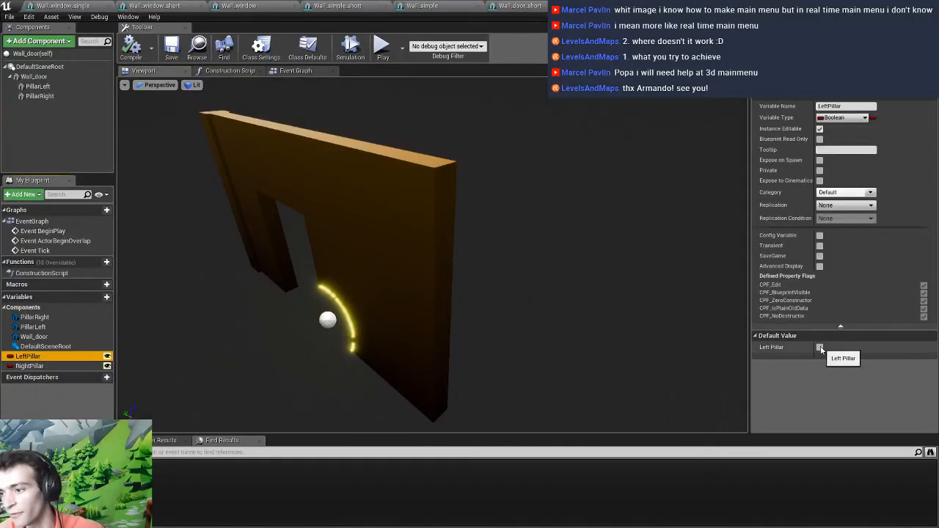
left_click(820, 348)
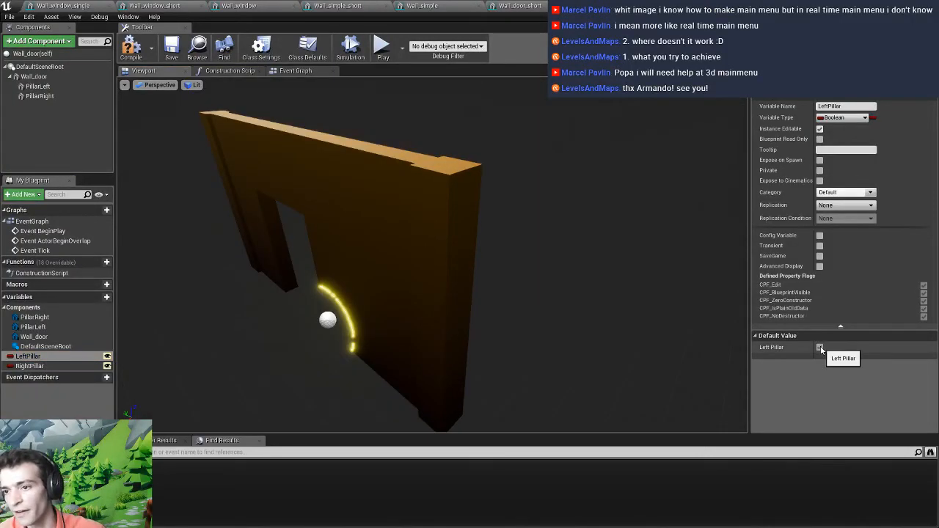
left_click(820, 348)
left_click(820, 348)
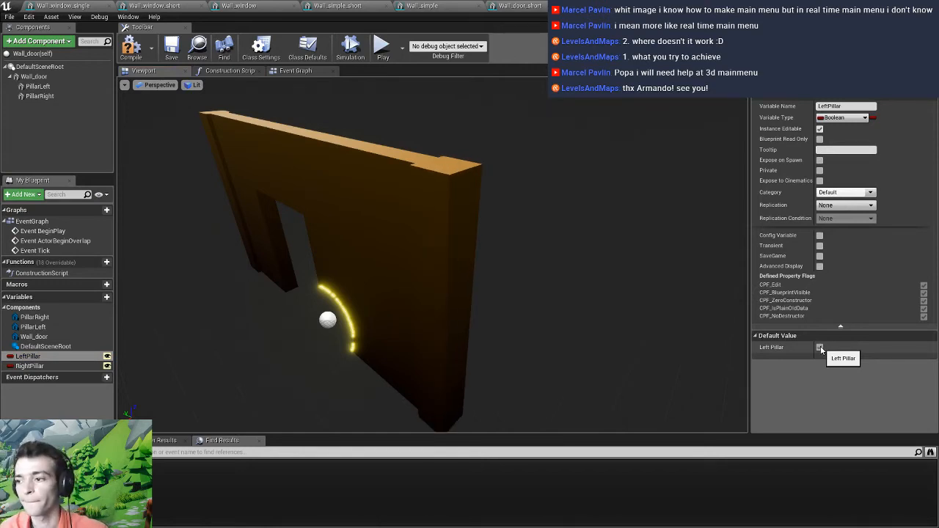
left_click(820, 348)
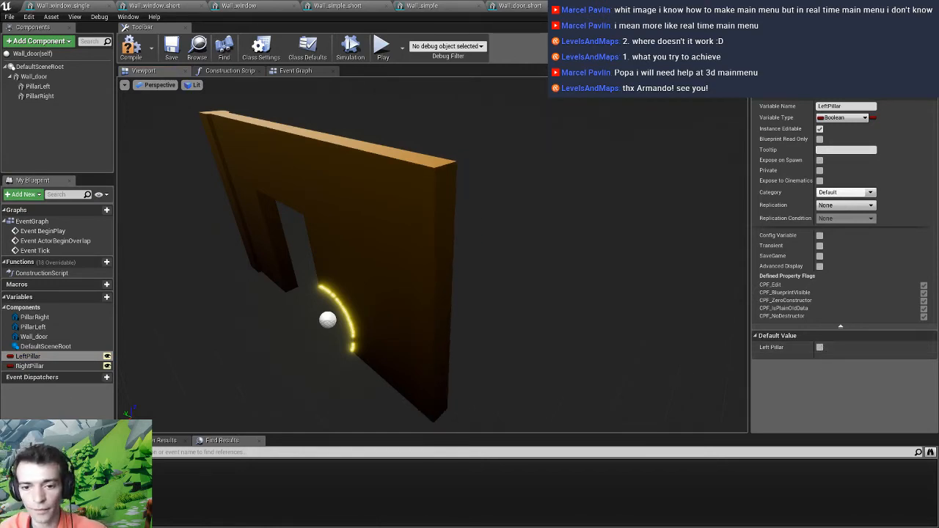
Turn off the RightPillar variable's default value, then compile and save the Wall_door blueprint
left_click(44, 366)
left_click(820, 348)
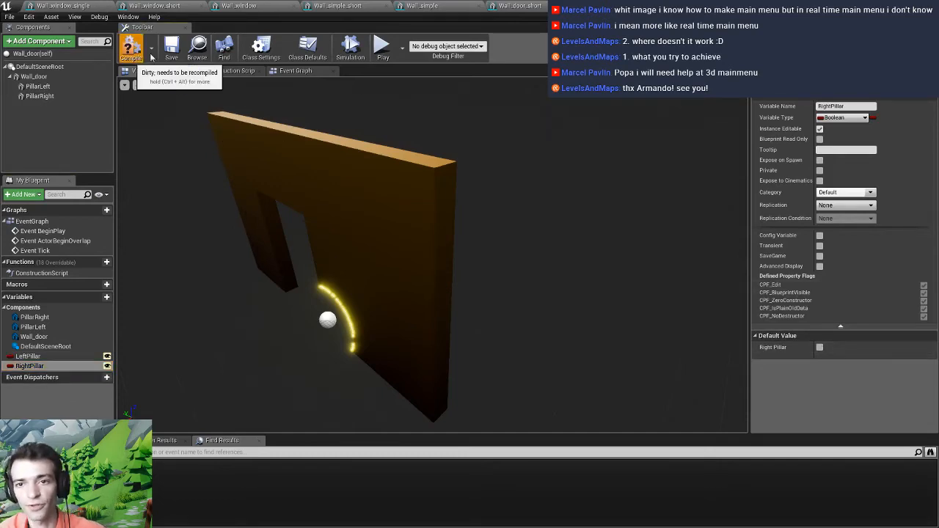
left_click(173, 58)
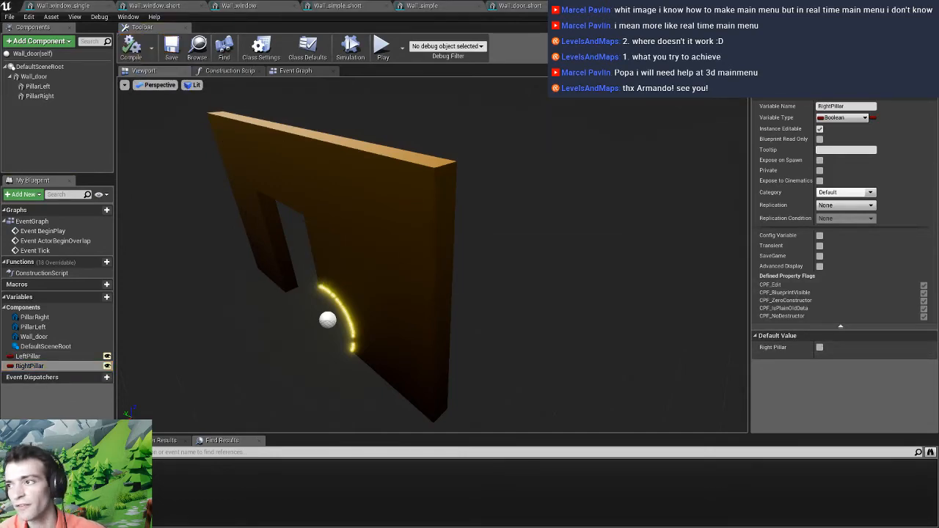
Return to the level and enable both Right Pillar and Left Pillar on the Wall_door2 actor
left_click(892, 6)
mouse_move(422, 235)
right_mouse_down()
mouse_move(396, 249)
mouse_move(429, 254)
mouse_move(411, 235)
right_mouse_up()
left_click(409, 236)
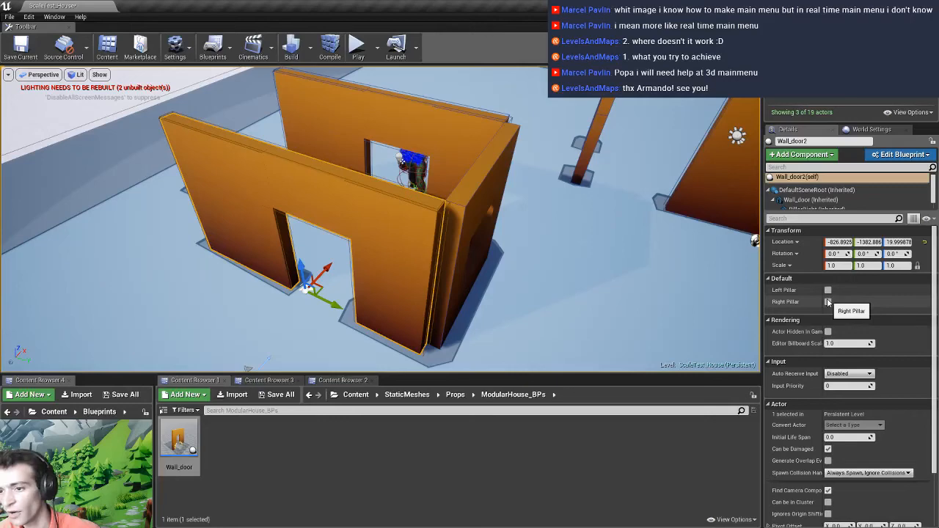
left_click(829, 301)
left_click(829, 290)
right_click_drag(411, 235, 438, 236)
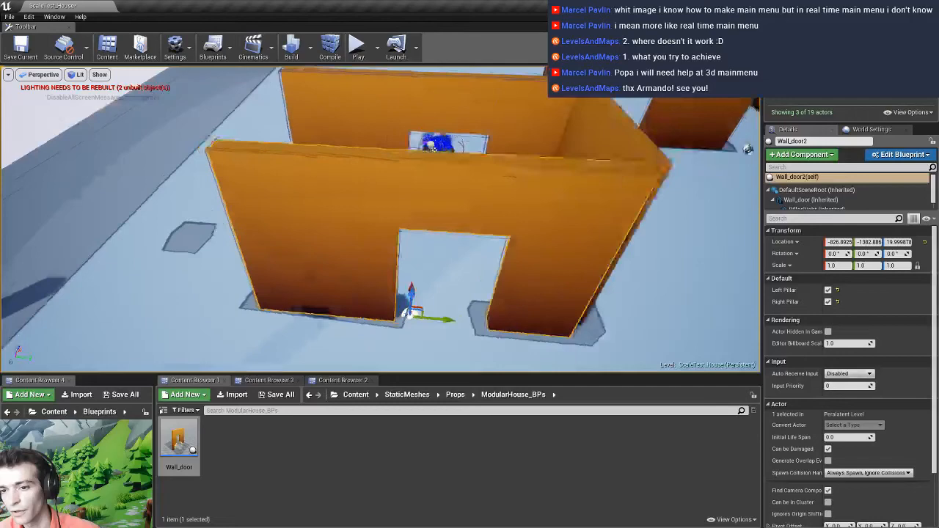
Examine the Wall_door2 actor in the level and enable its Right Pillar and Left Pillar options
right_click_drag(377, 233, 378, 253)
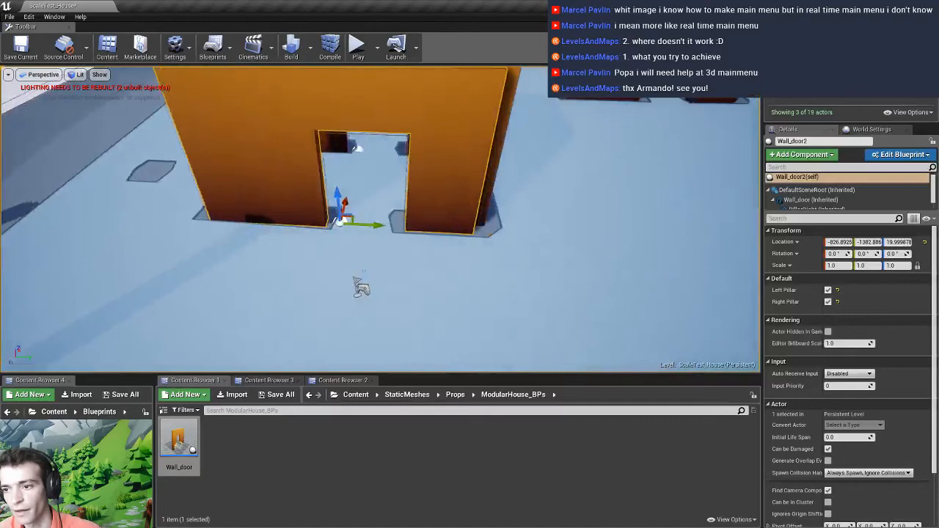
right_click_drag(377, 253, 385, 253)
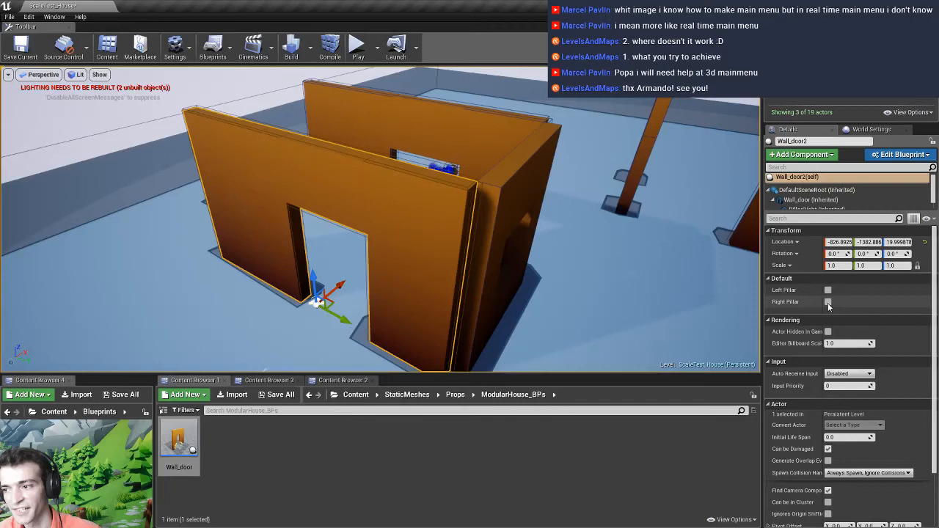
left_click(827, 302)
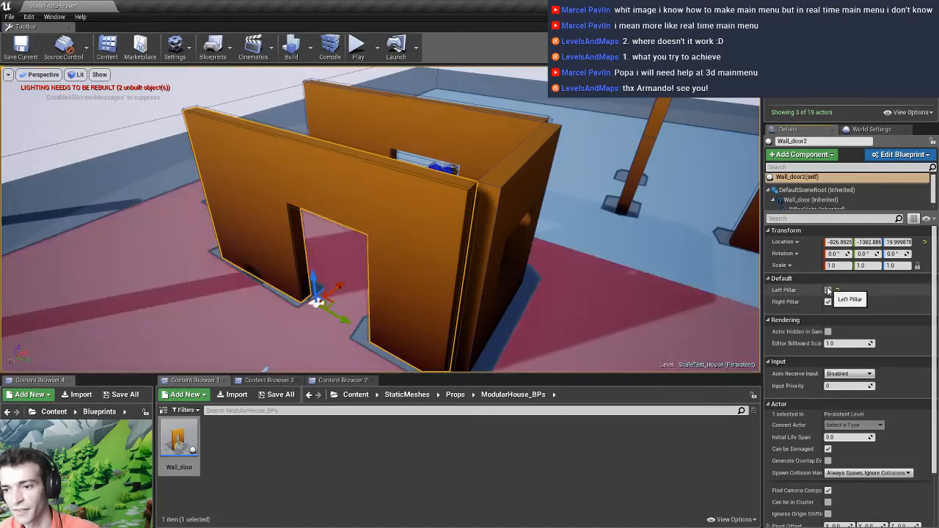
left_click(828, 291)
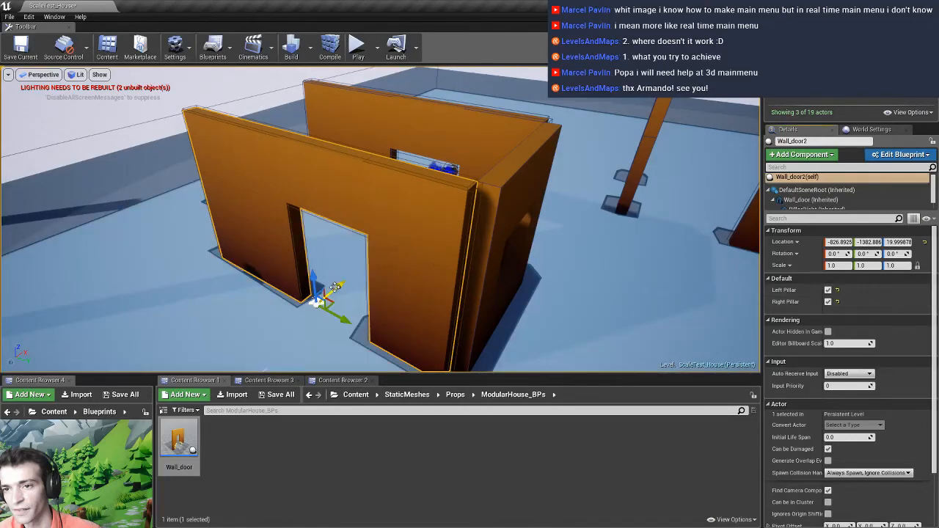
Open the Wall_door blueprint, toggle LeftPillar's default value on and off, then compile and save the blueprint
double_click(173, 449)
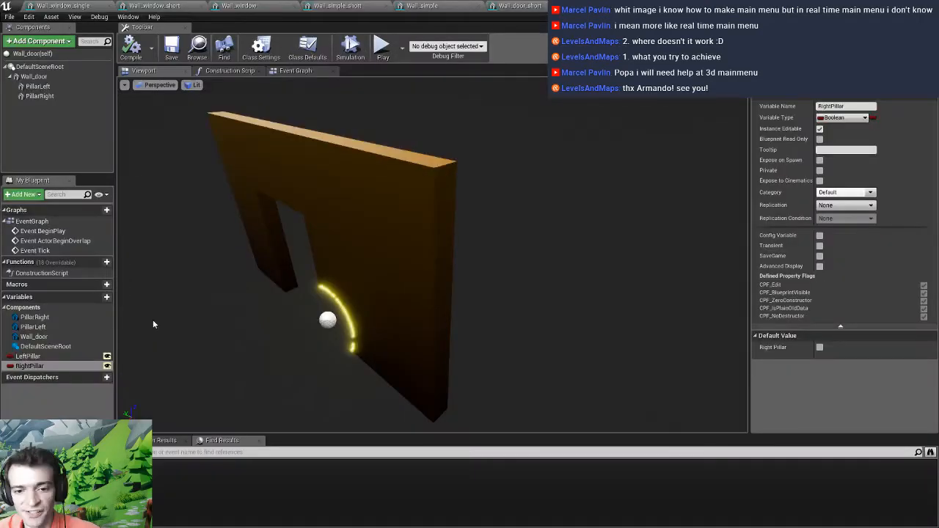
left_click(58, 357)
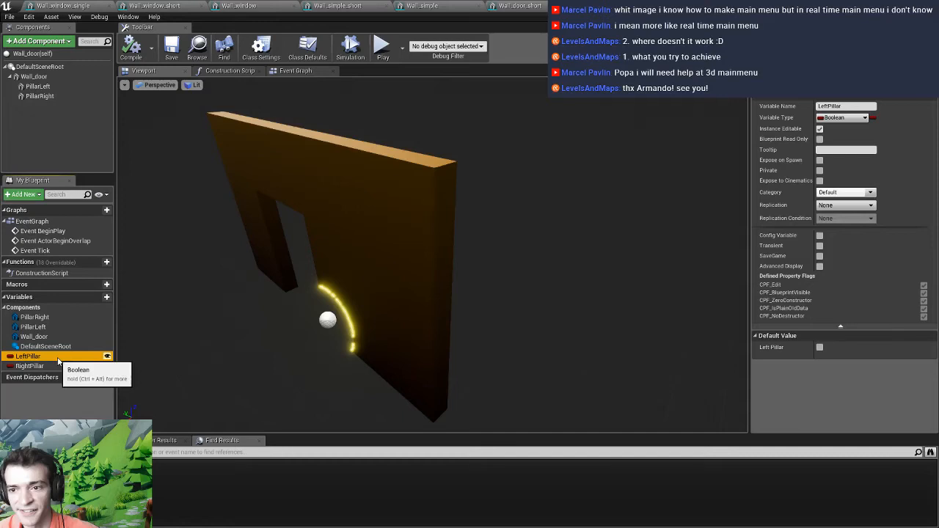
left_click(820, 347)
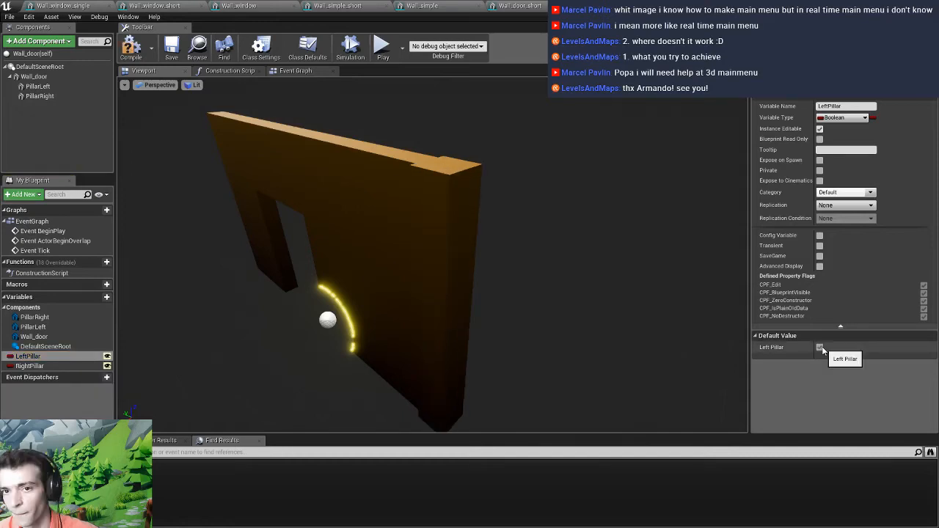
left_click(821, 348)
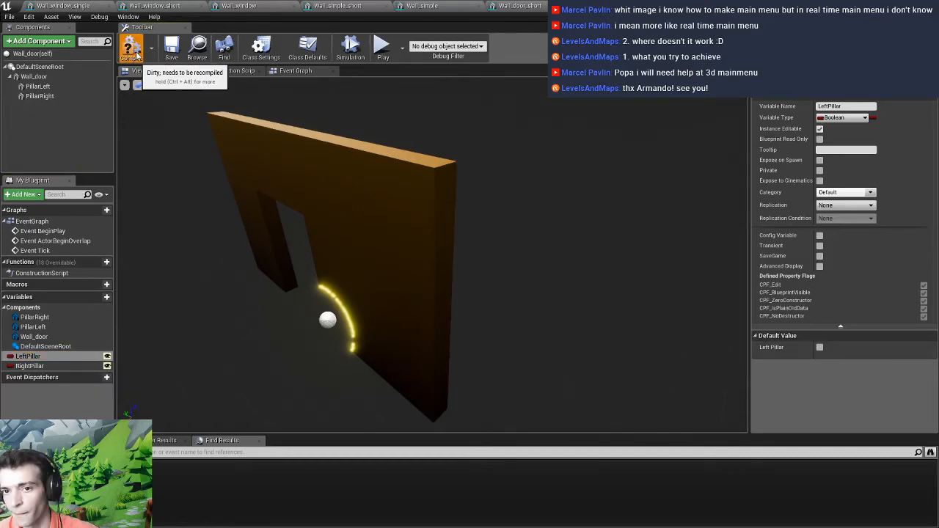
left_click(132, 50)
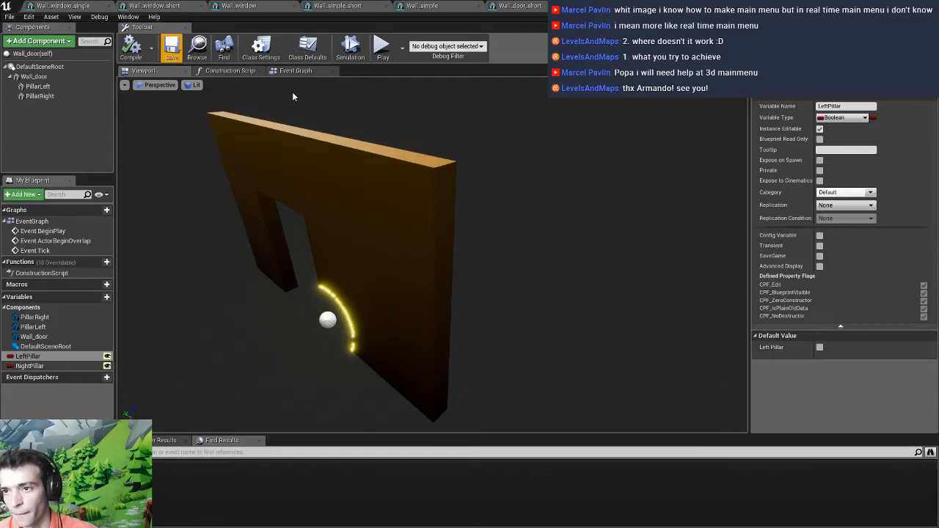
key("ctrl+s")
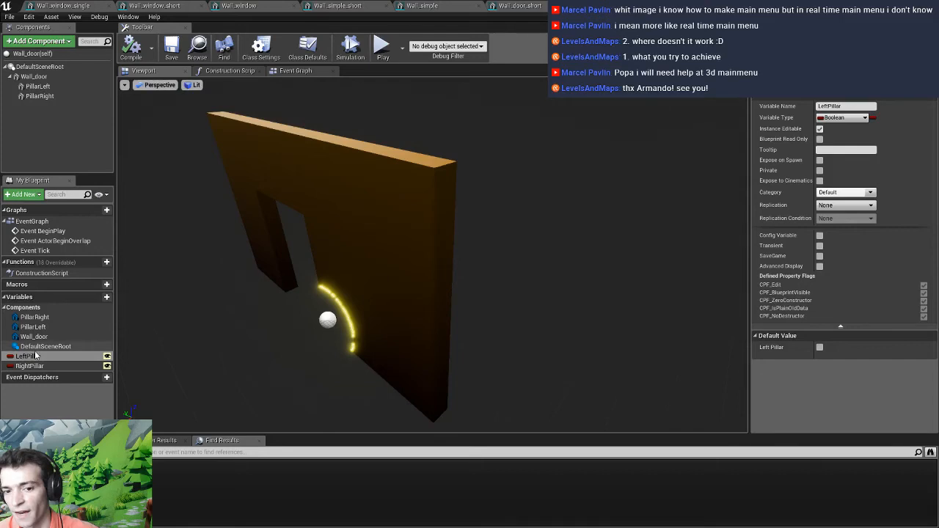
Review the PillarLeft component's settings, then turn off Visible on the PillarRight component and compile the blueprint
left_click(36, 319)
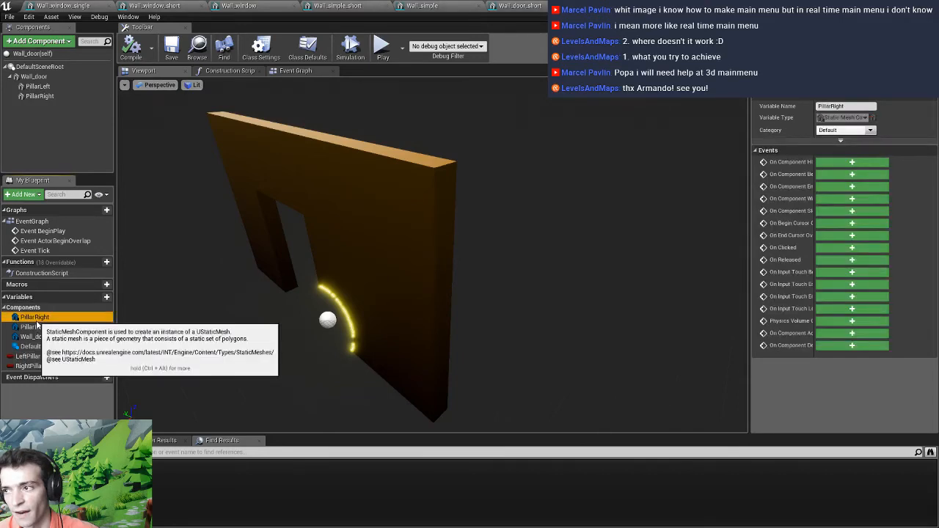
left_click(33, 327)
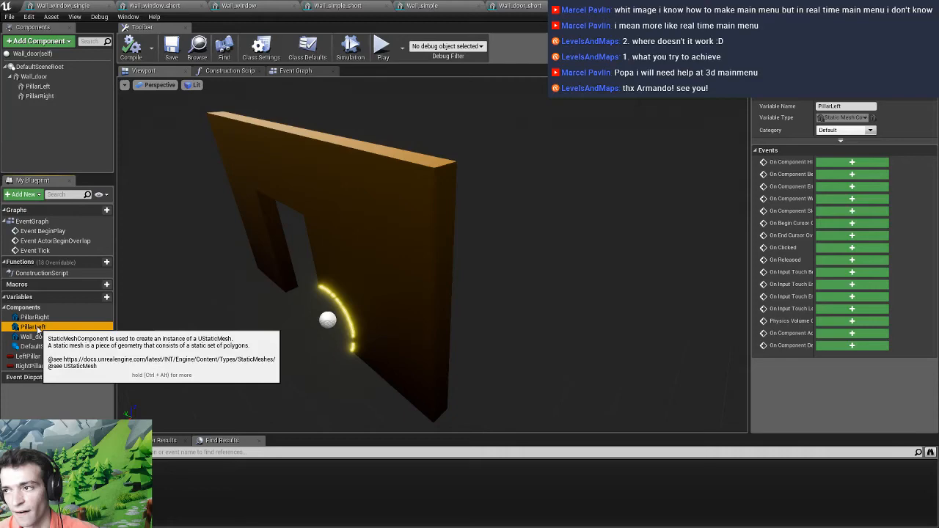
left_click(39, 86)
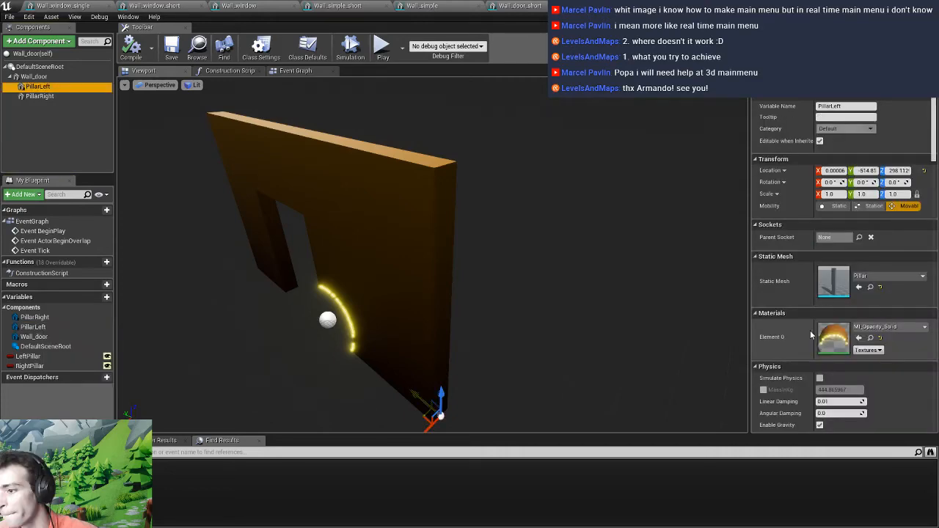
scroll(811, 335, "down", 5)
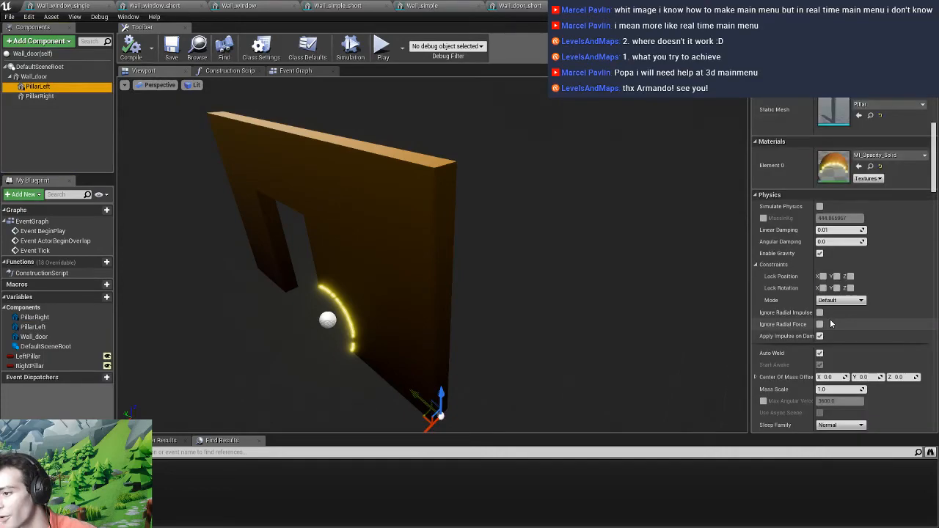
scroll(830, 324, "up", 2)
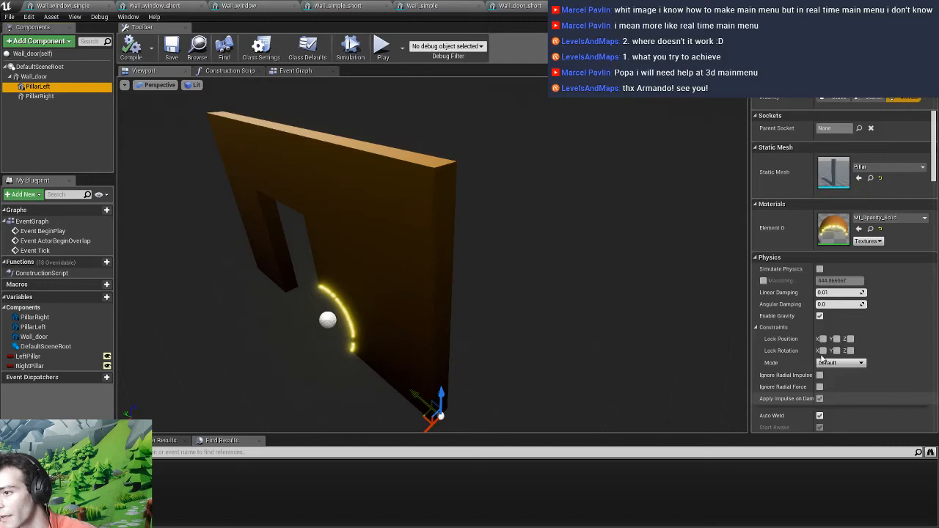
scroll(817, 337, "up", 3)
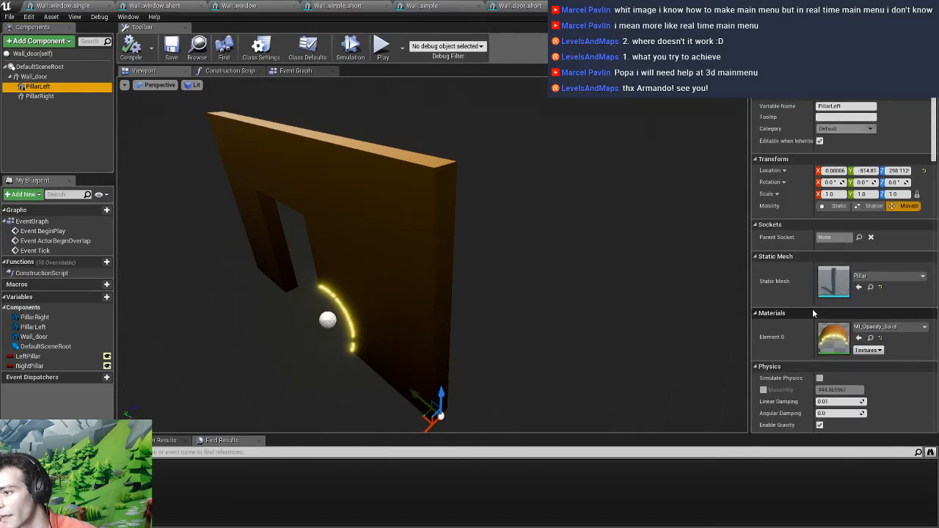
scroll(813, 314, "down", 10)
left_click(41, 97)
left_click(820, 143)
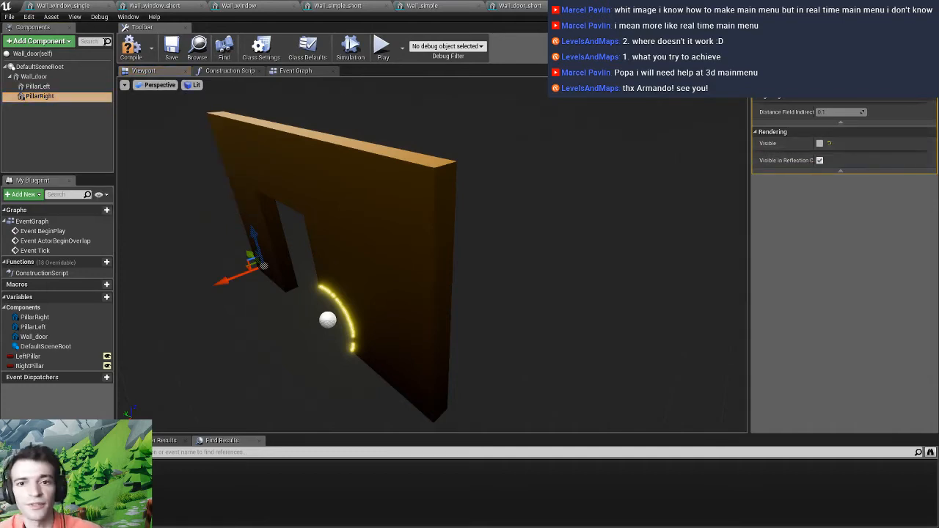
left_click(134, 52)
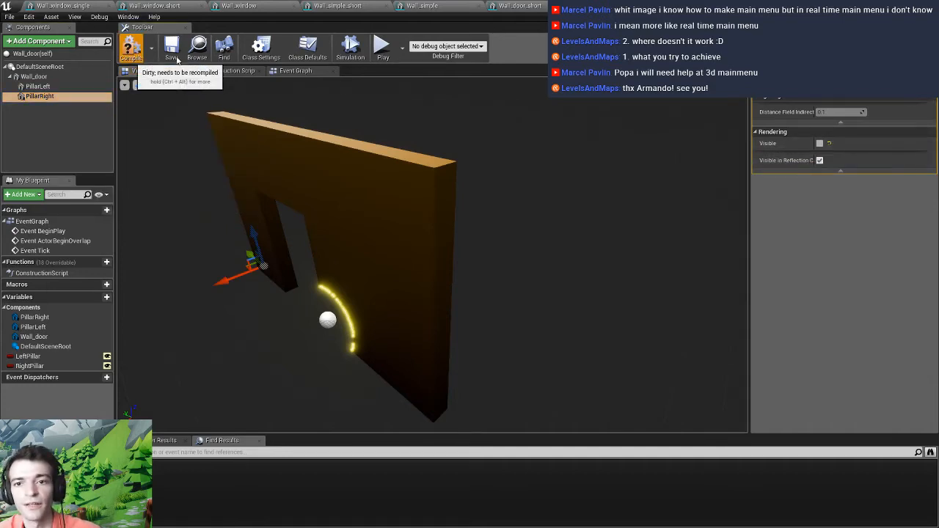
Test the LeftPillar variable's default value on and off again, leave it off, and save the blueprint
left_click(58, 356)
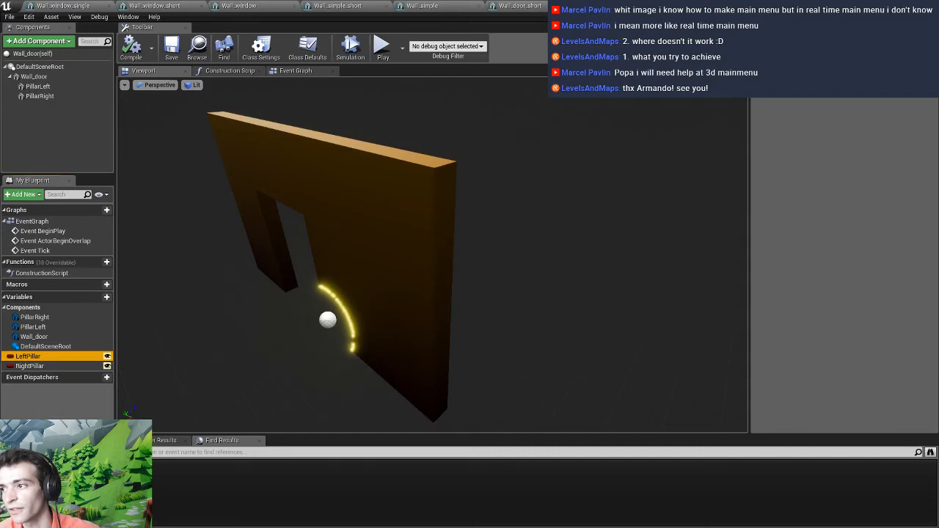
left_click(820, 348)
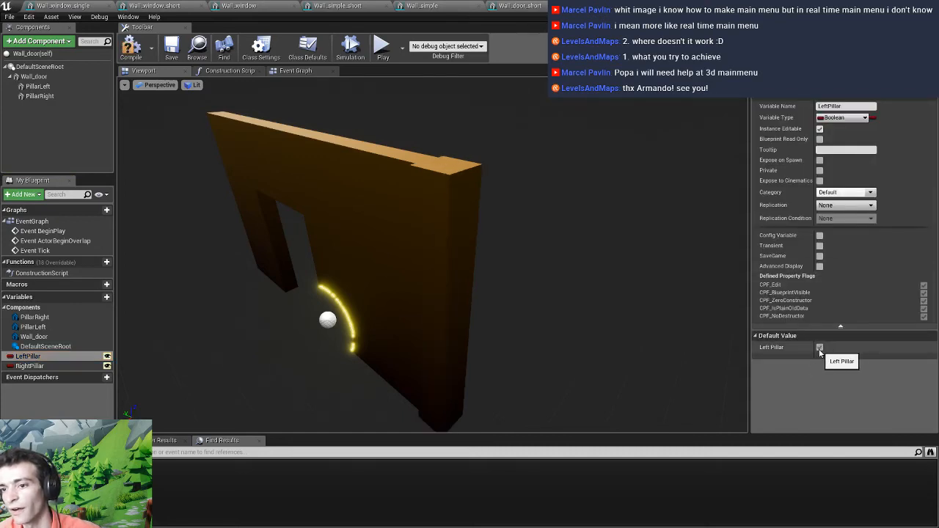
left_click(820, 347)
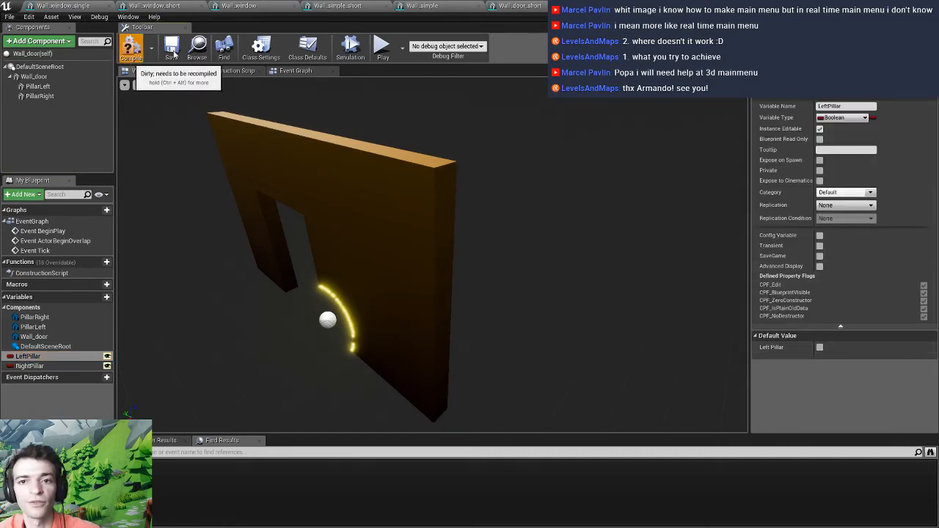
left_click(172, 50)
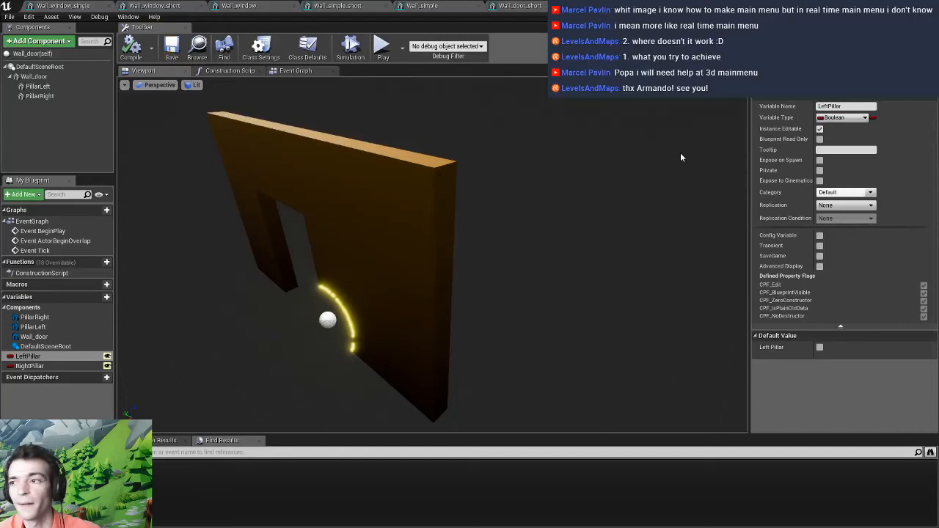
Return to the level and test Right Pillar and Left Pillar on Wall_door2, checking where each pillar is placed
left_click(897, 6)
right_click_drag(558, 191, 587, 191)
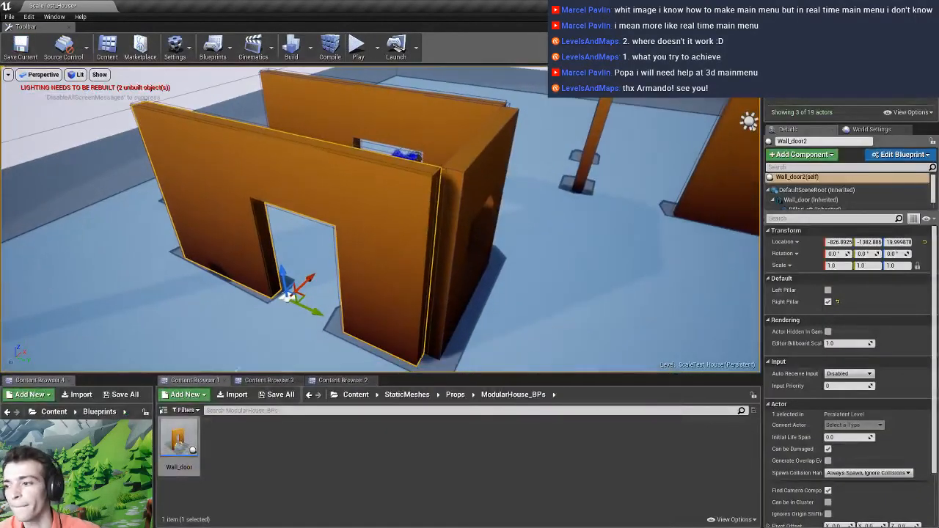
left_click(828, 301)
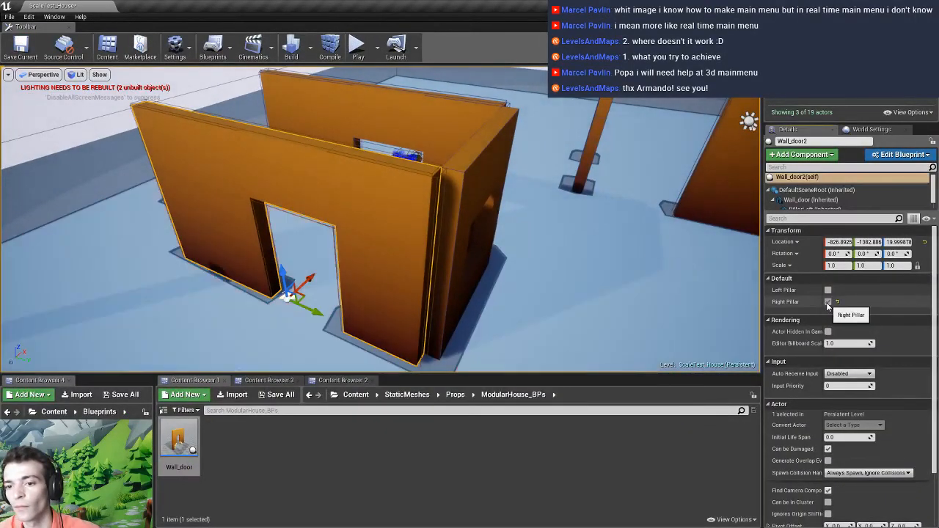
right_click_drag(573, 242, 494, 219)
key("s")
key("a")
right_click_drag(212, 240, 277, 246)
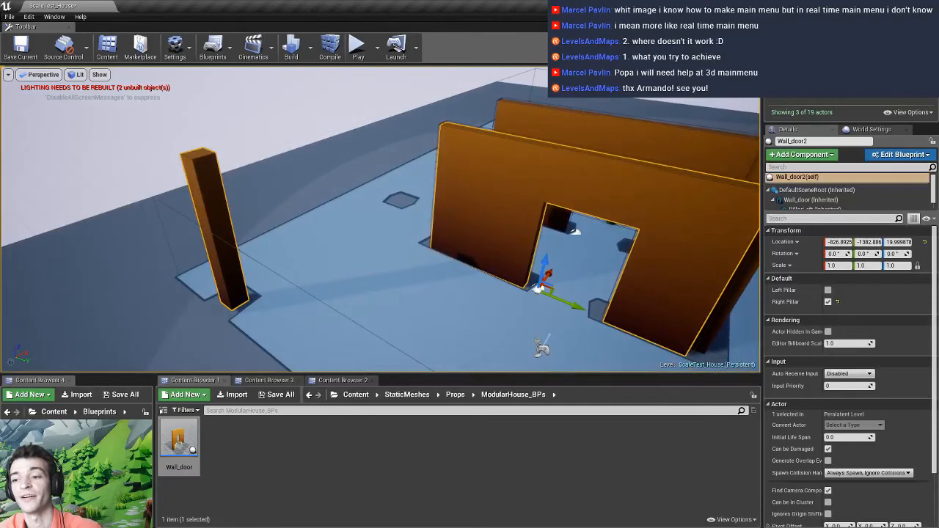
left_click(828, 290)
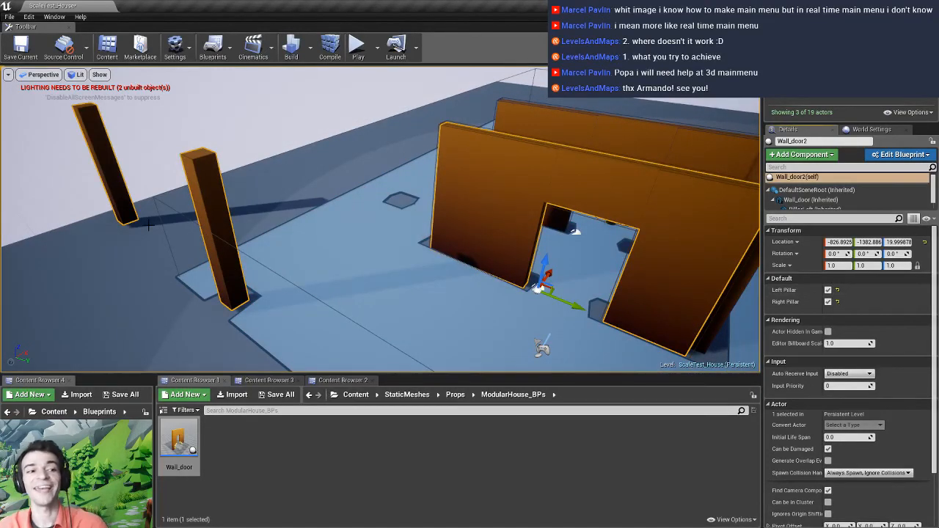
Disable both Right Pillar and Left Pillar on the Wall_door2 actor and save the level
left_click(828, 302)
left_click(828, 291)
mouse_move(360, 269)
right_mouse_down()
mouse_move(369, 281)
mouse_move(408, 279)
mouse_move(365, 257)
right_mouse_up()
left_click(16, 47)
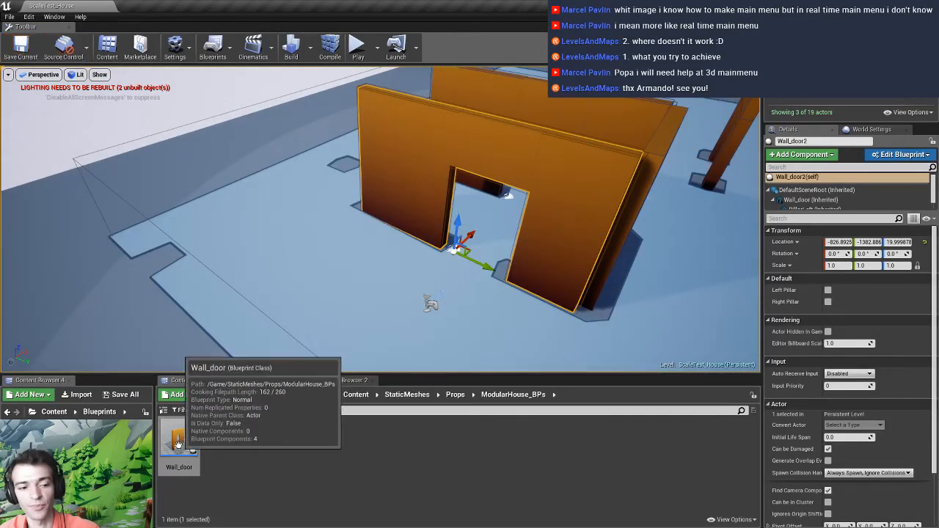
Reopen the Wall_door blueprint's Construction Script and add a SetWorldLocation node targeting Pillar Right
double_click(178, 442)
left_click(284, 71)
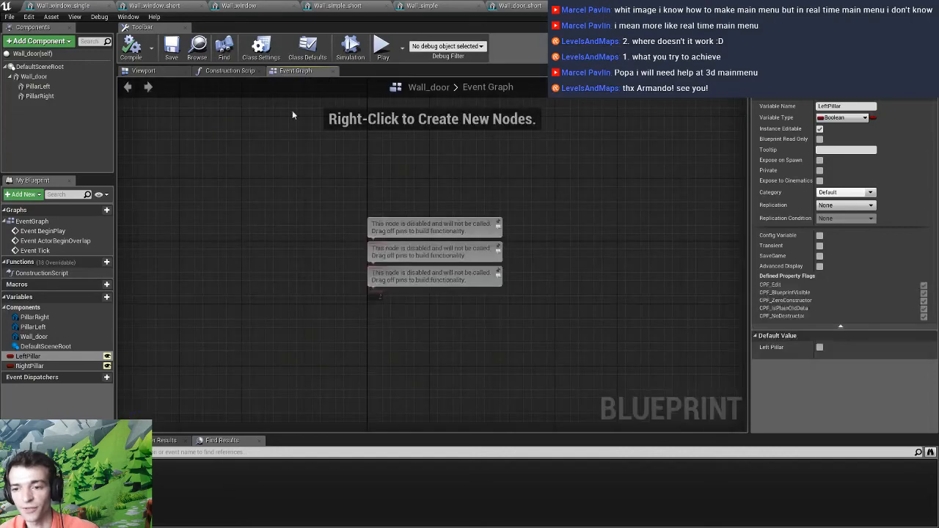
left_click(238, 72)
scroll(570, 135, "up", 5)
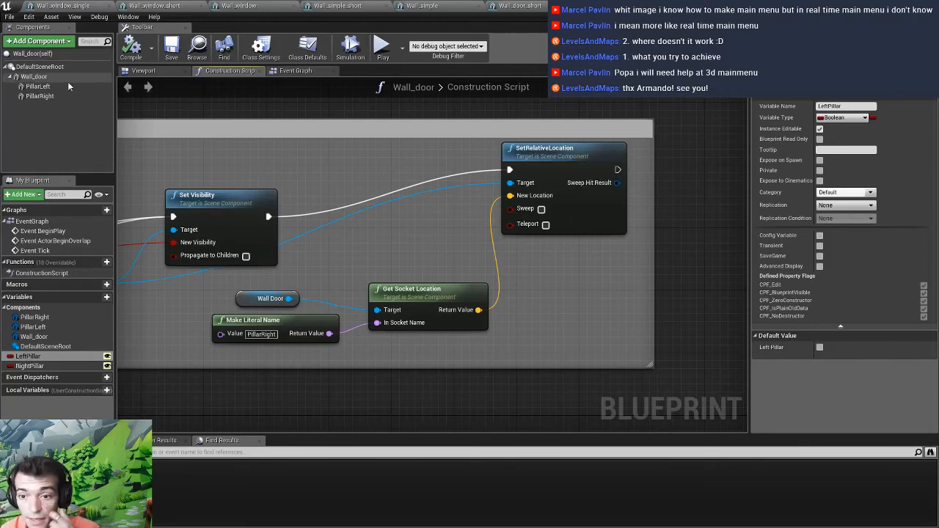
left_click(33, 53)
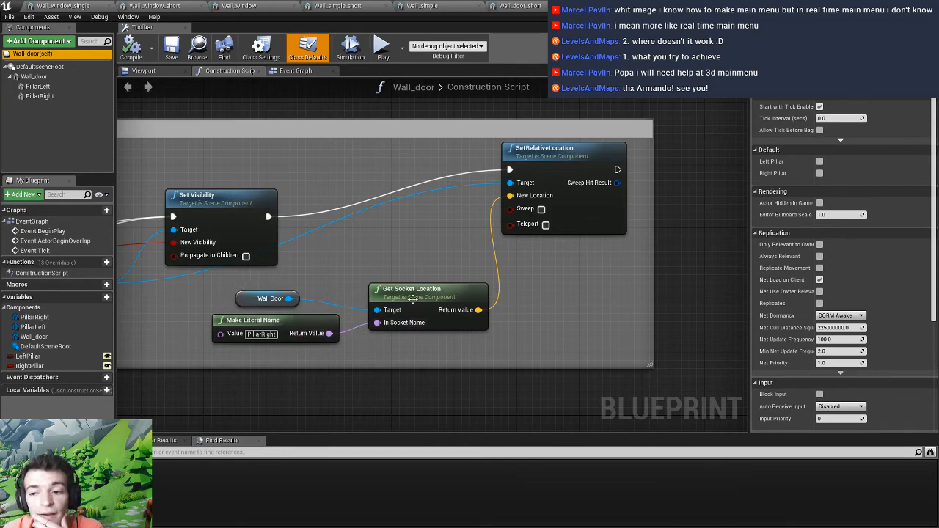
left_click_drag(288, 299, 375, 251)
type("get socket")
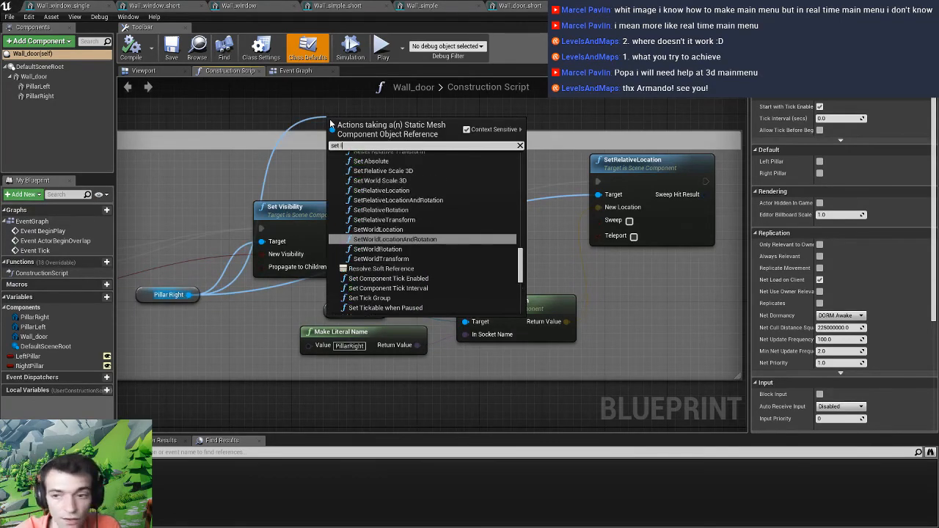
type("ocation")
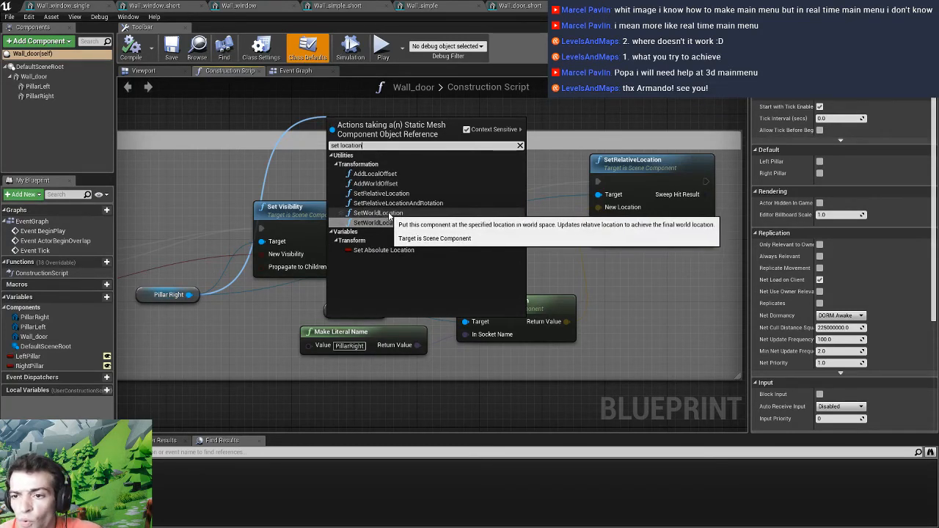
left_click(379, 213)
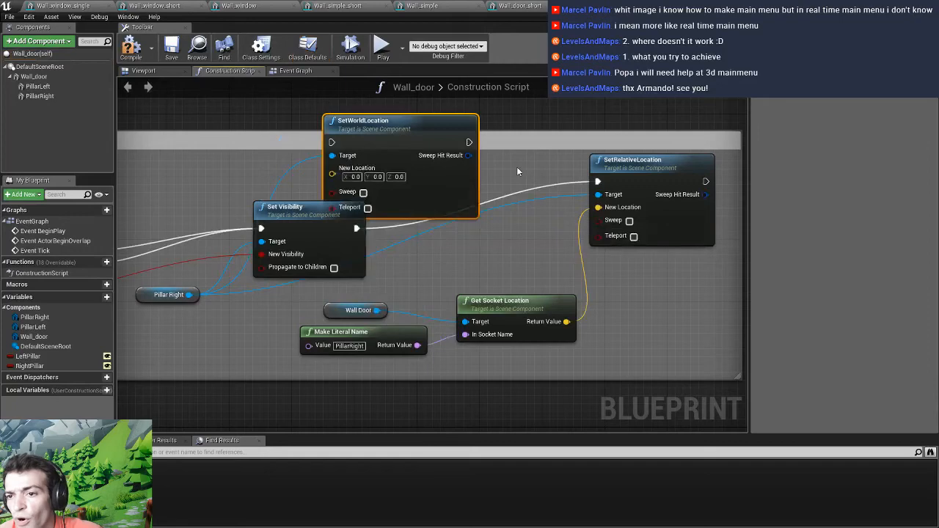
Place SetWorldLocation above SetRelativeLocation, feed its New Location from Get Socket Location, and reroute Set Visibility's execution to it
right_click_drag(517, 171, 380, 239)
left_click_drag(254, 189, 526, 133)
left_click_drag(431, 389, 463, 172)
right_click_drag(352, 242, 409, 231)
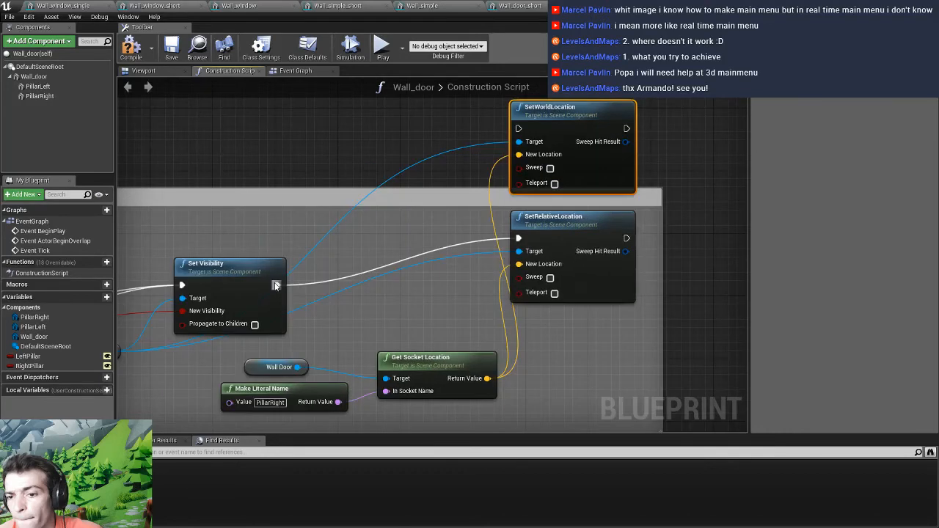
left_click_drag(276, 285, 519, 129, "ctrl")
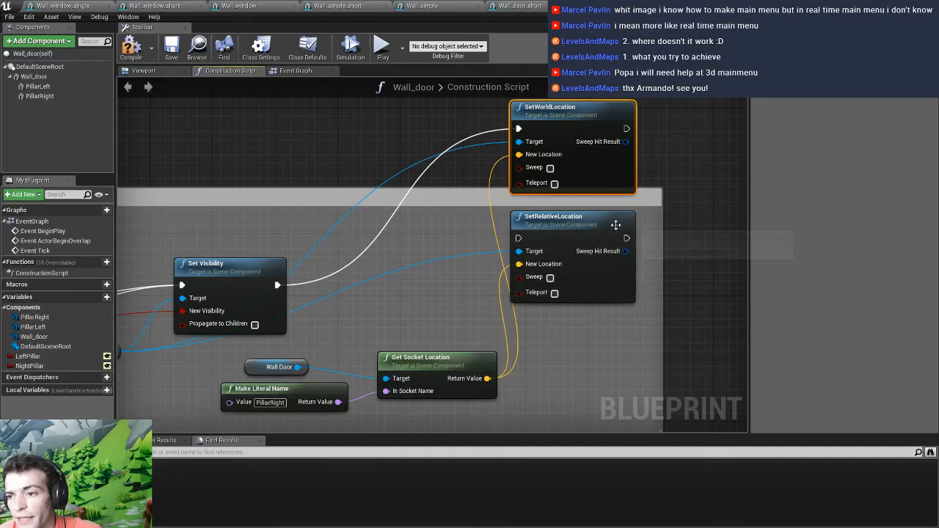
Move the disconnected SetRelativeLocation node away from SetWorldLocation, and compile and save the Wall_door blueprint
left_click_drag(616, 224, 678, 240)
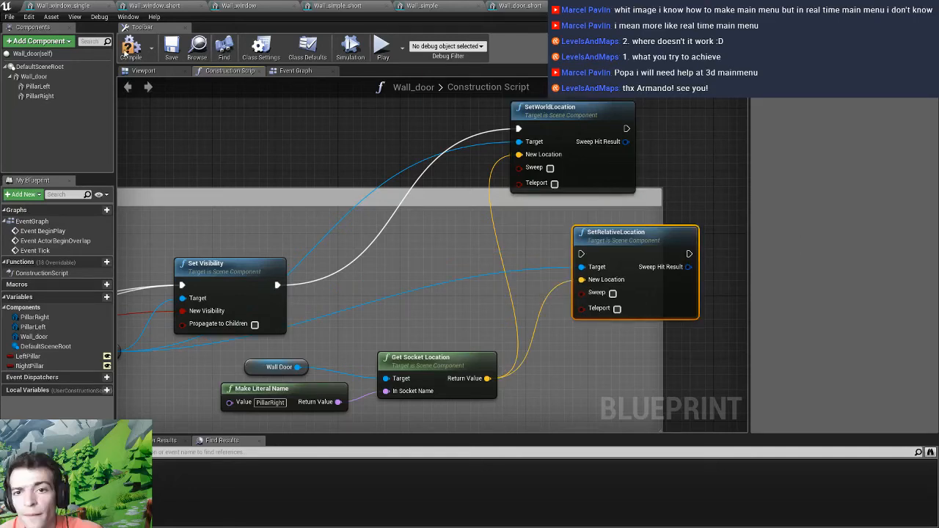
left_click(173, 52)
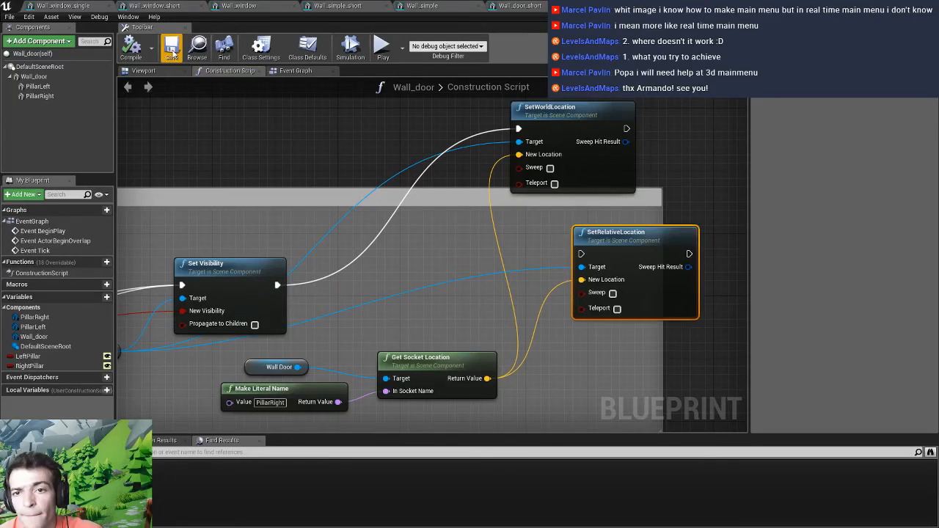
left_click(143, 70)
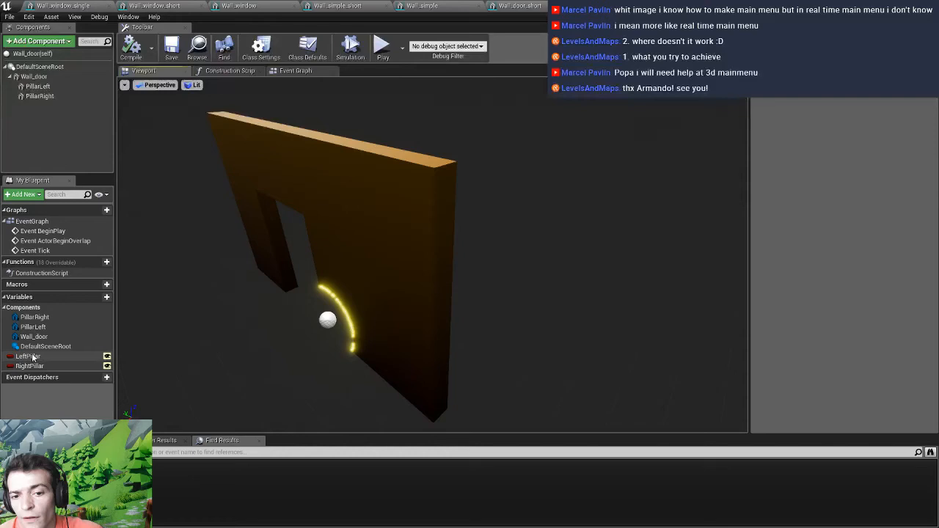
Turn off the default value of the RightPillar variable, and compile and save the blueprint
left_click(28, 357)
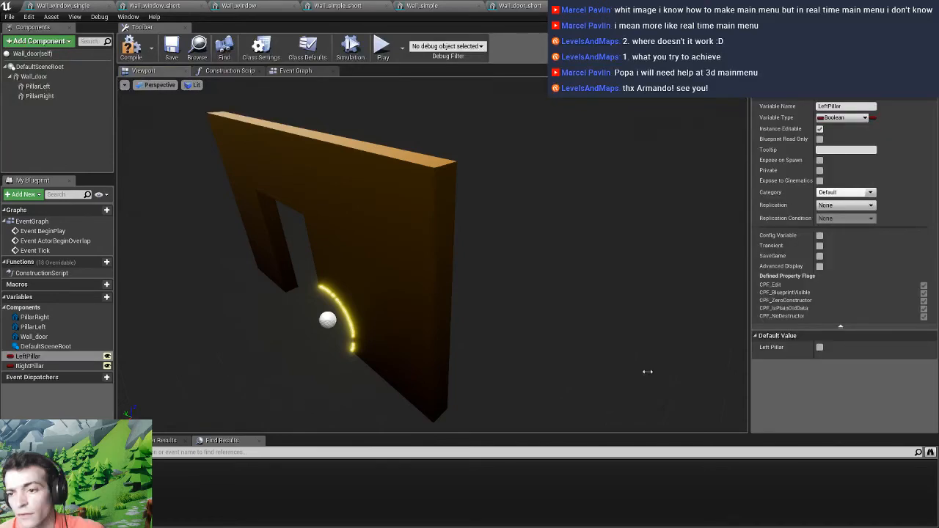
key("Down")
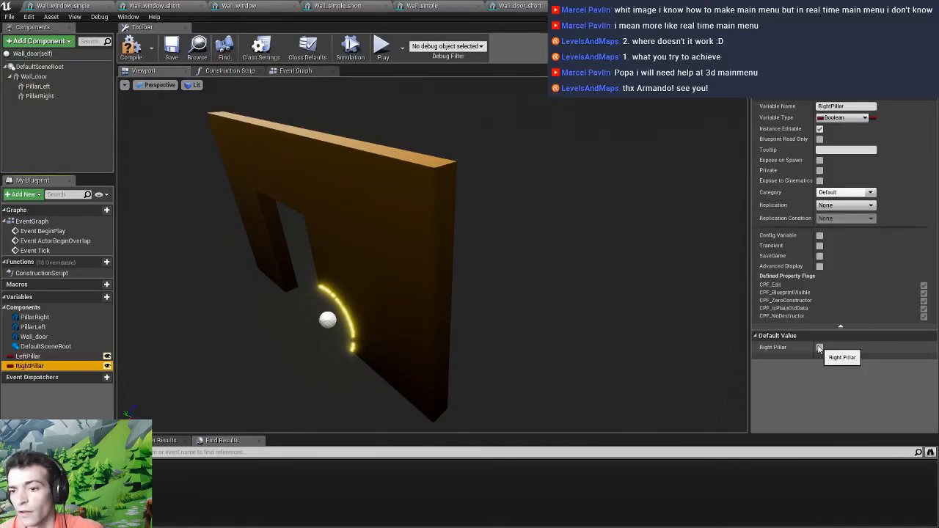
left_click(820, 347)
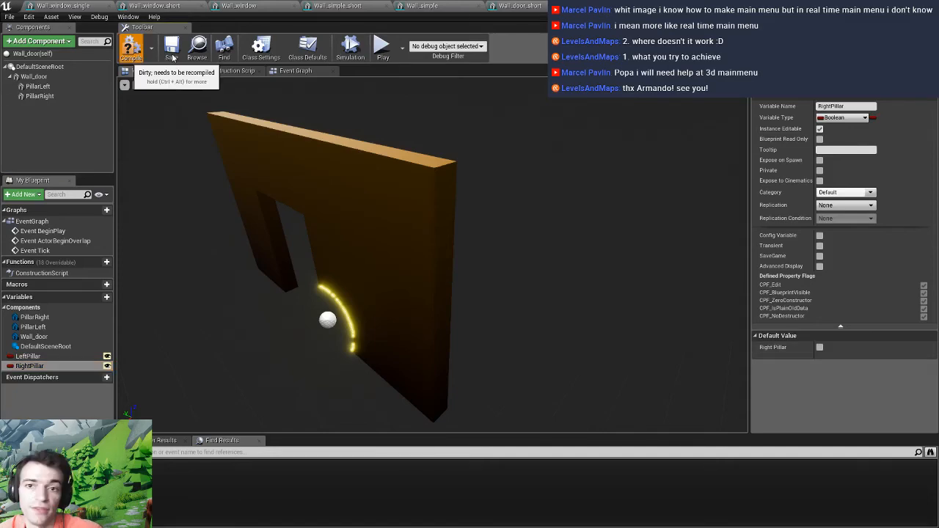
left_click(173, 52)
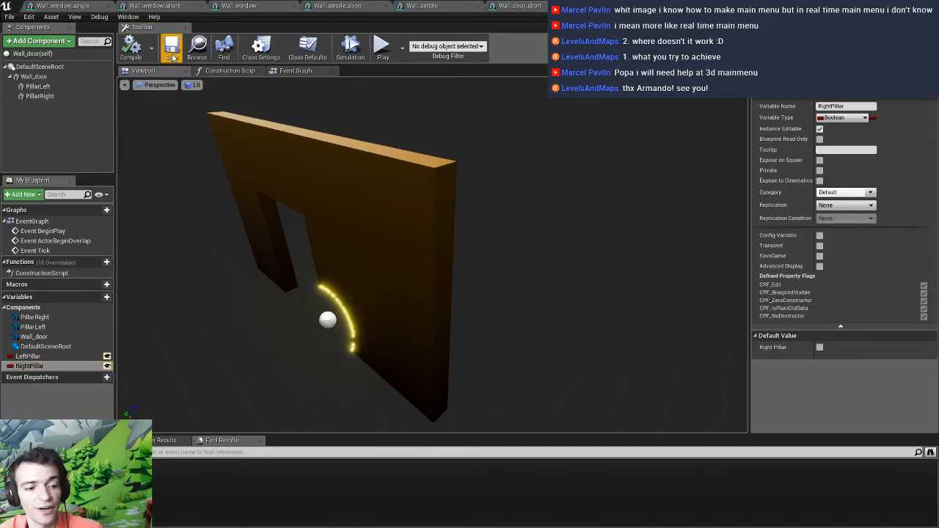
Return to the level, check the placement with Right Pillar enabled on Wall_door2, and save the level
key("alt+Tab")
right_click_drag(521, 233, 371, 246)
right_click_drag(147, 367, 272, 312)
left_click(20, 49)
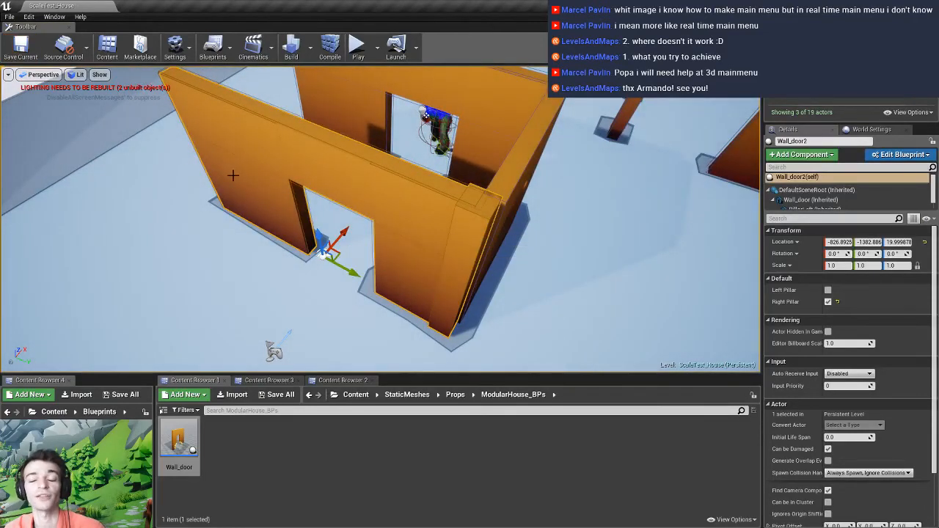
Reopen the Wall_door Construction Script and delete the unused SetRelativeLocation node from the right pillar's section
double_click(177, 451)
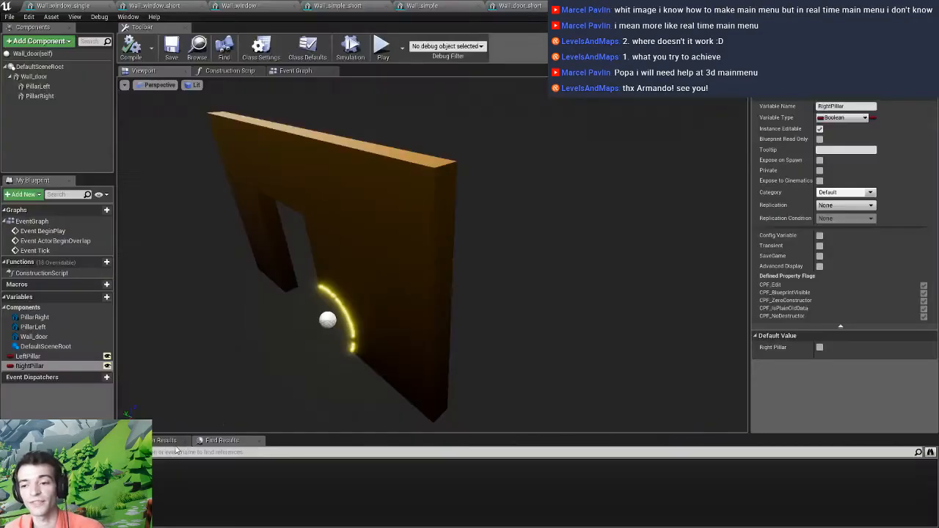
left_click(226, 71)
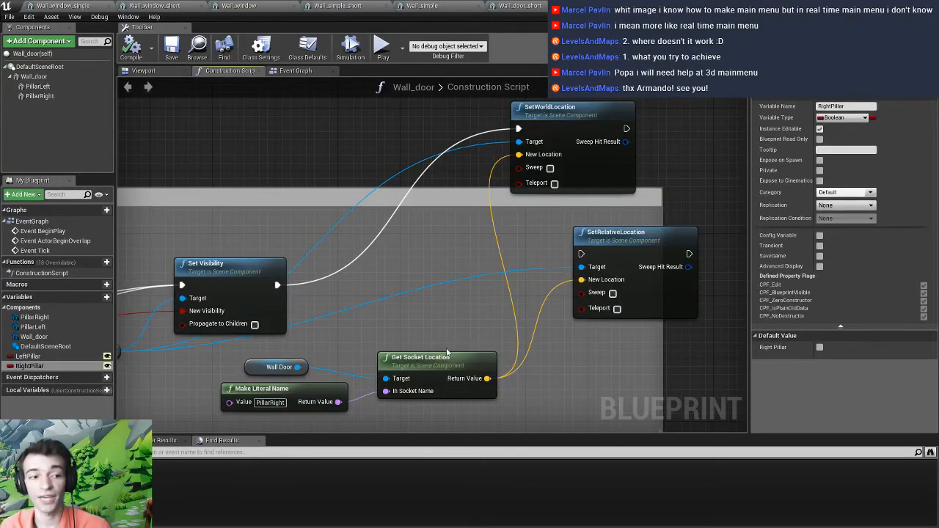
right_click_drag(456, 346, 469, 323)
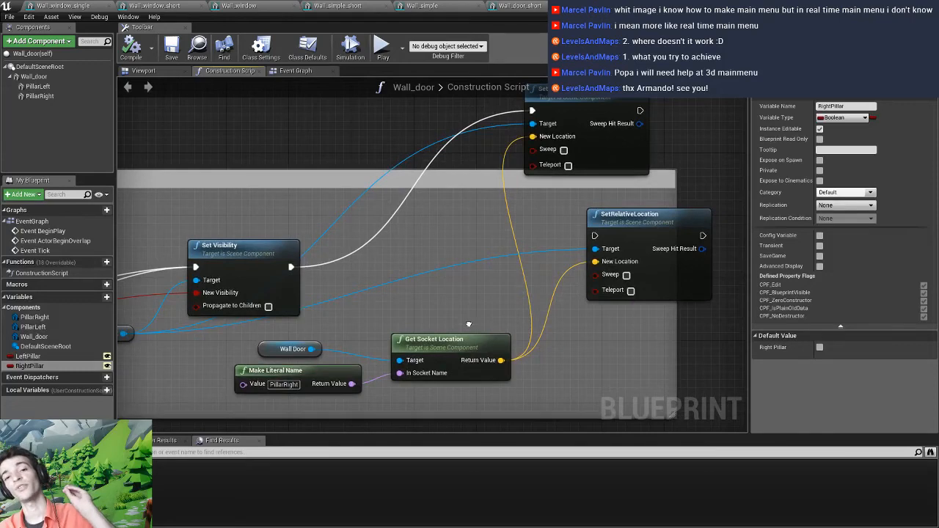
right_click_drag(469, 324, 469, 300)
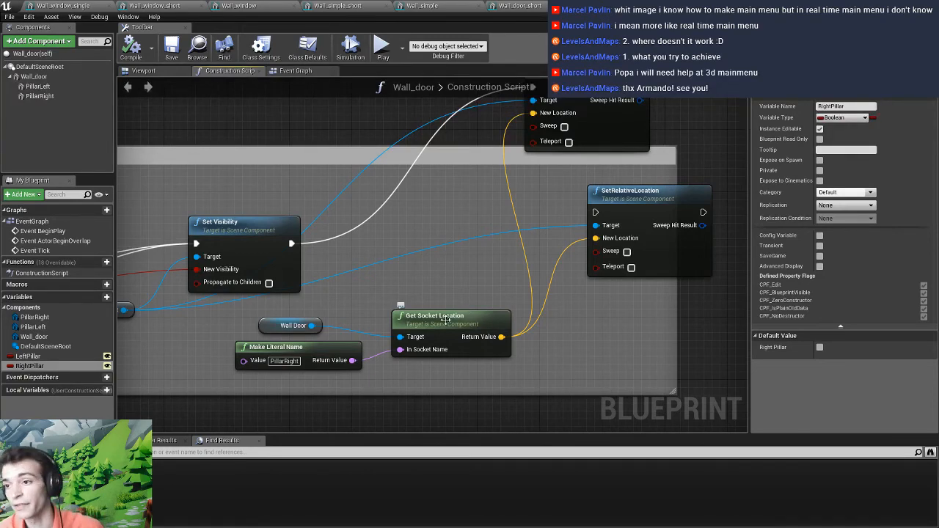
right_click_drag(651, 196, 618, 245)
left_click(618, 242)
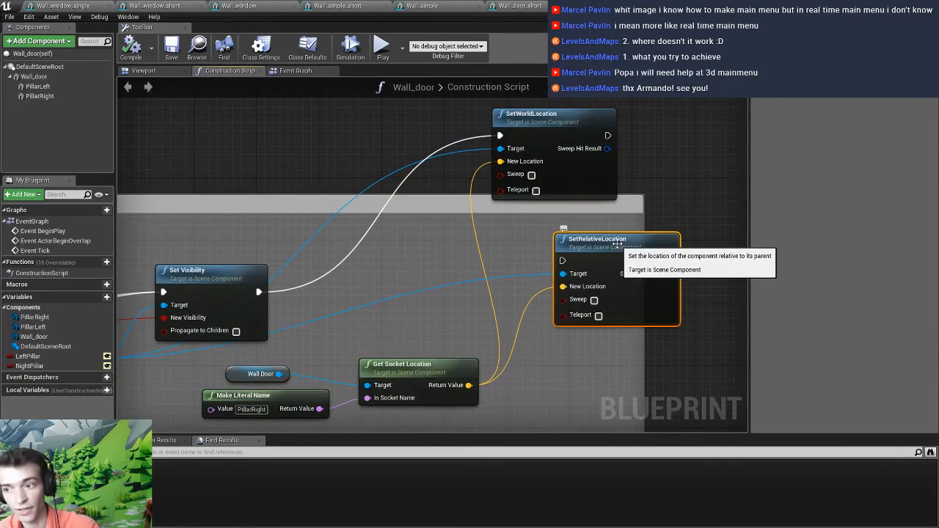
key("Delete")
Move the right pillar's SetWorldLocation node down into the comment box where SetRelativeLocation was
right_click_drag(546, 265, 550, 259)
left_click(572, 113)
left_click_drag(572, 113, 581, 243)
Add a SetWorldLocation node targeting Pillar Left in the left pillar's section
right_click_drag(510, 410, 546, 135)
right_click_drag(562, 205, 535, 210)
scroll(534, 209, "down", 2)
right_click_drag(418, 304, 516, 233)
scroll(411, 257, "up", 2)
left_click_drag(259, 296, 538, 124)
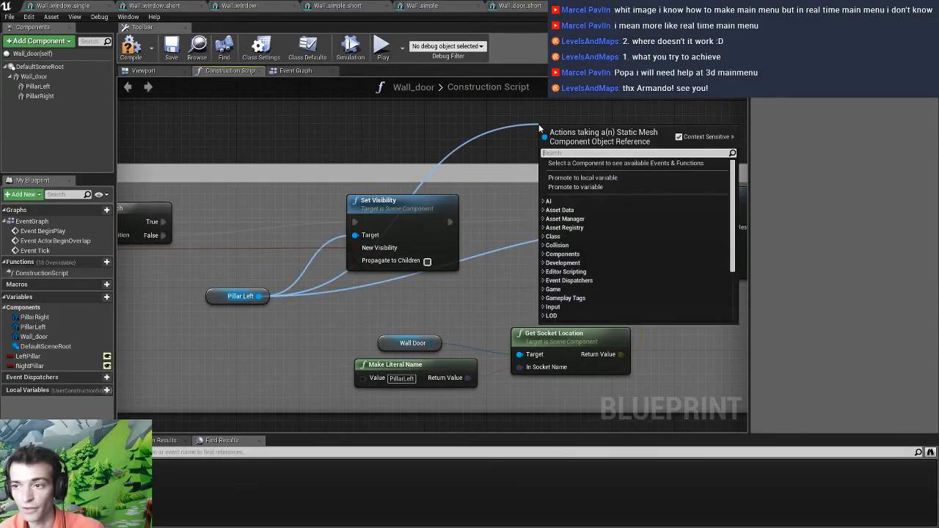
type("set local")
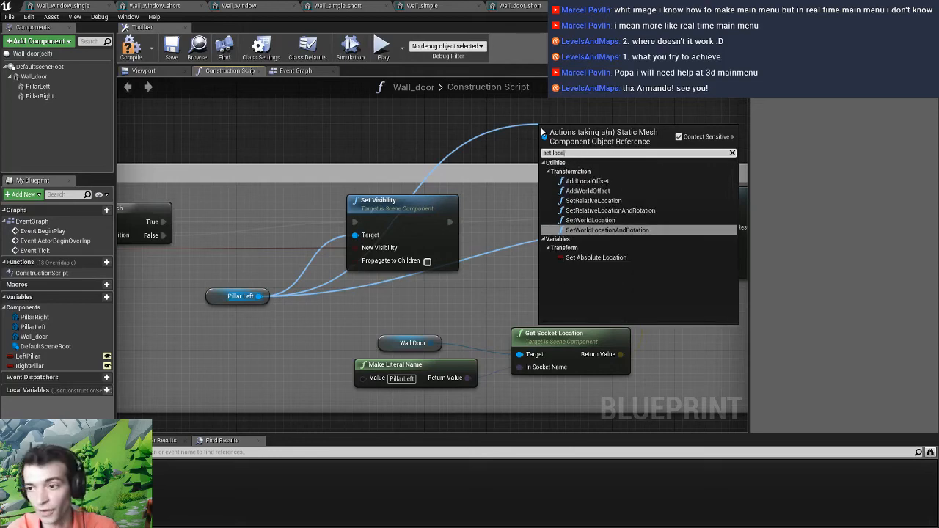
left_click(578, 221)
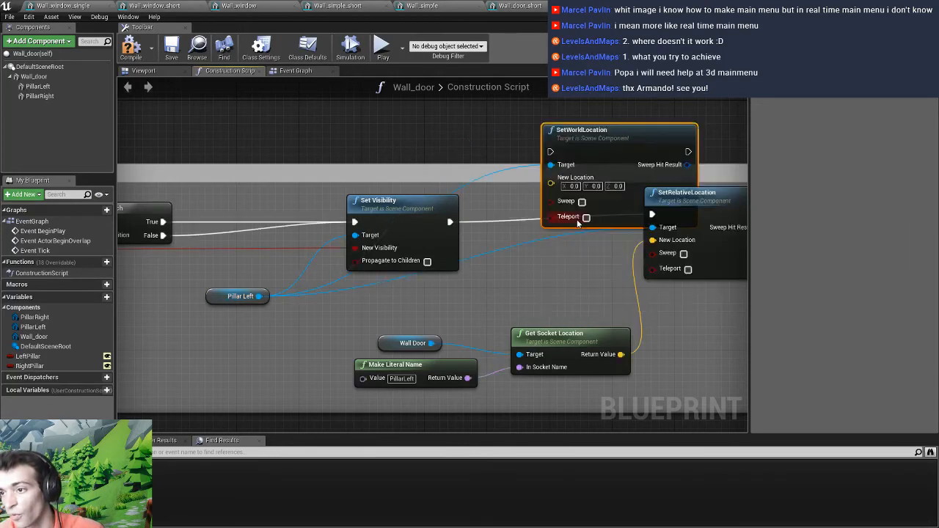
Reroute the left Set Visibility's execution to SetWorldLocation and feed its New Location from the PillarLeft Get Socket Location
right_click_drag(588, 269, 426, 287)
left_click_drag(280, 243, 379, 174)
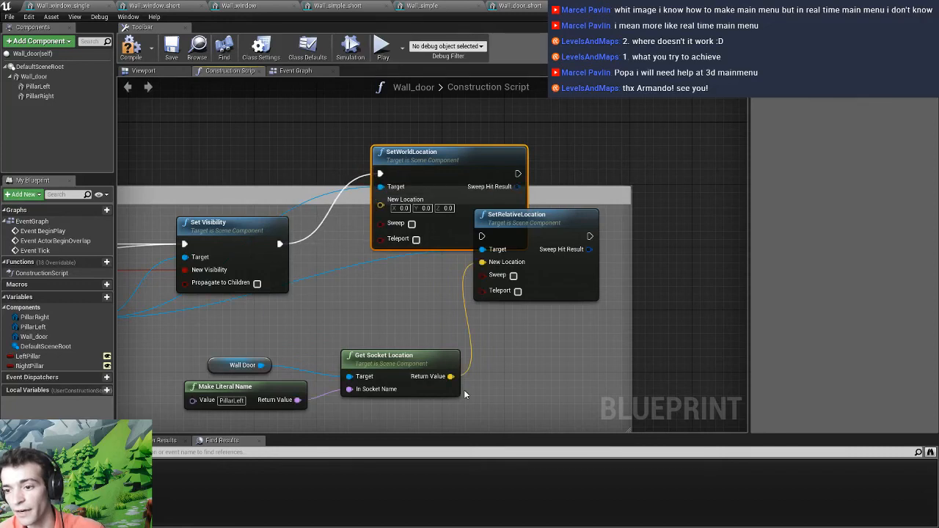
left_click_drag(450, 377, 381, 201)
Replace the left pillar's SetRelativeLocation node with SetWorldLocation inside the comment box, and compile and save the blueprint
left_click(541, 221)
key("Delete")
left_click(418, 156)
left_click_drag(419, 156, 527, 249)
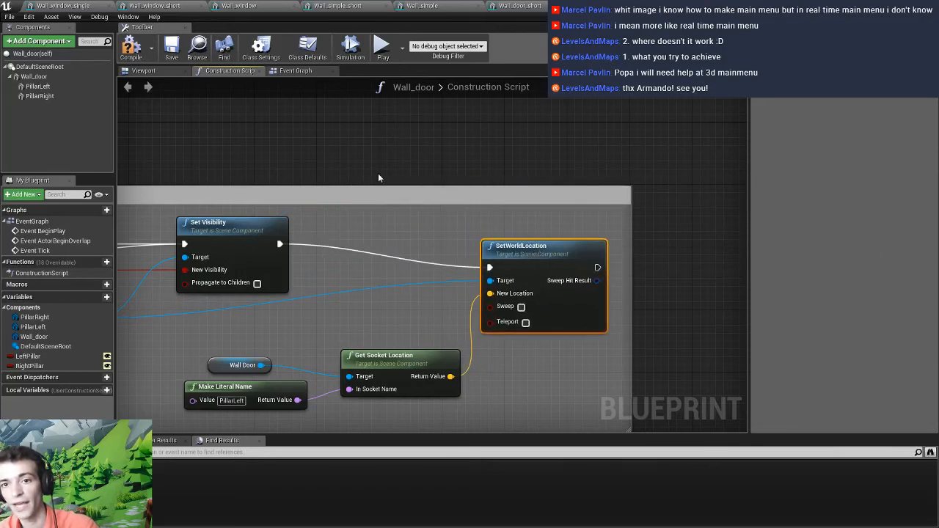
left_click(171, 49)
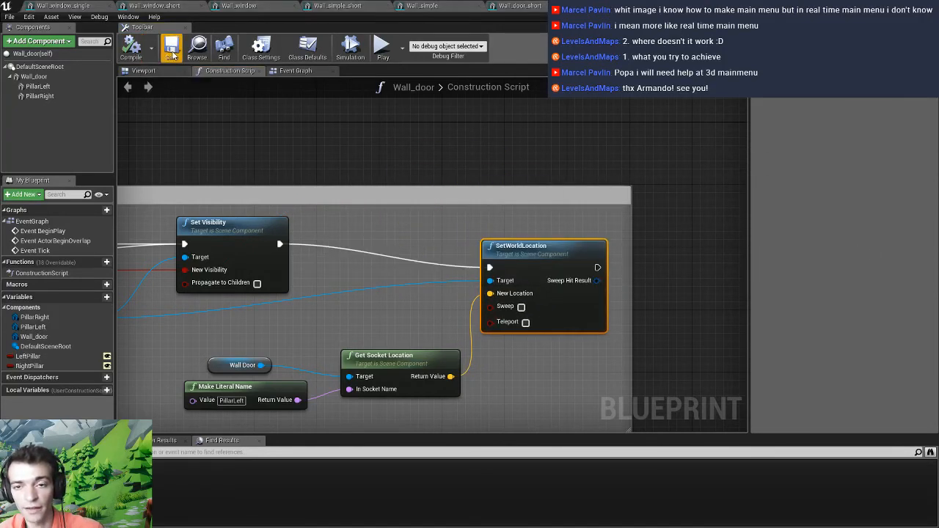
Return to the level, enable Left Pillar on Wall_door2, check where it is placed, and save the level
right_click_drag(319, 319, 436, 283)
scroll(452, 280, "down", 2)
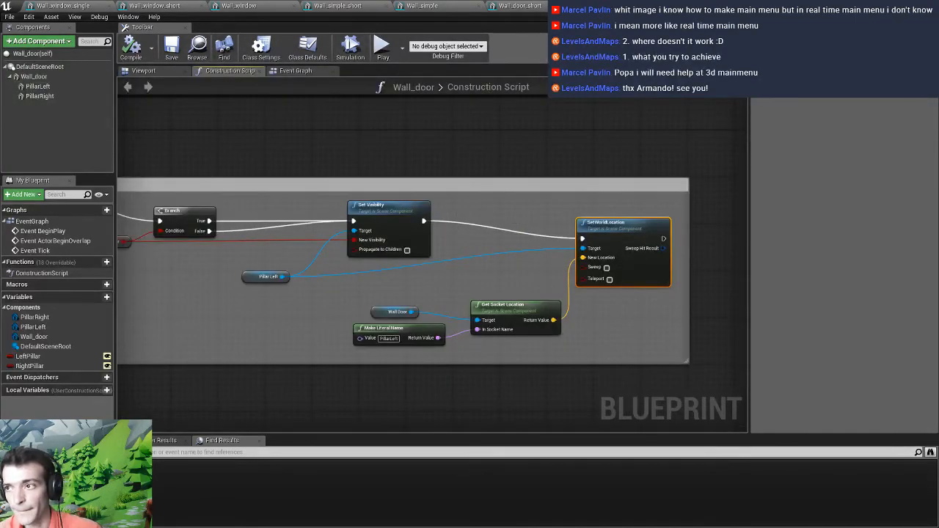
left_click(81, 469)
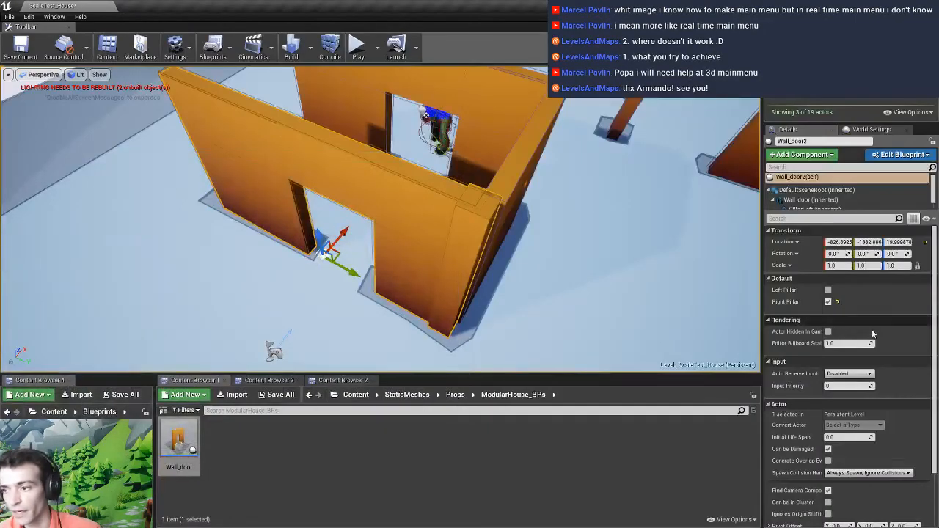
left_click(830, 291)
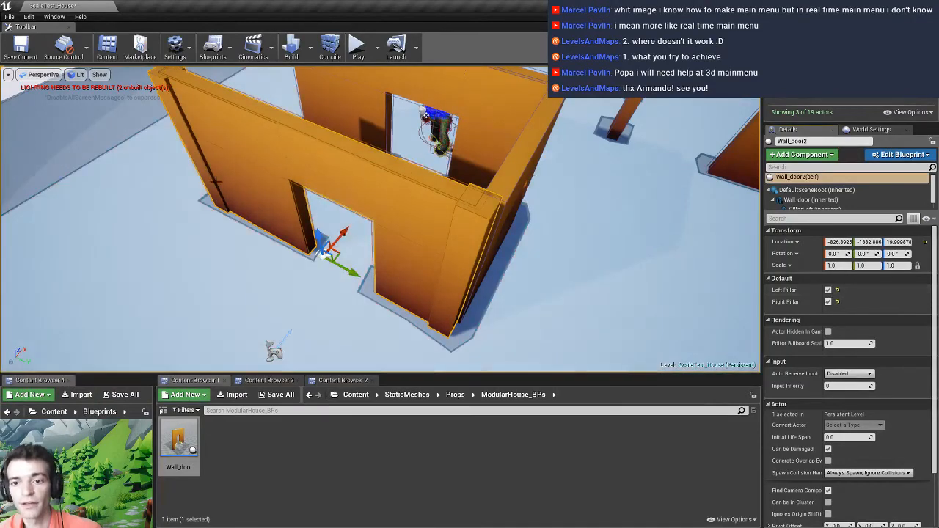
right_click_drag(215, 181, 213, 164)
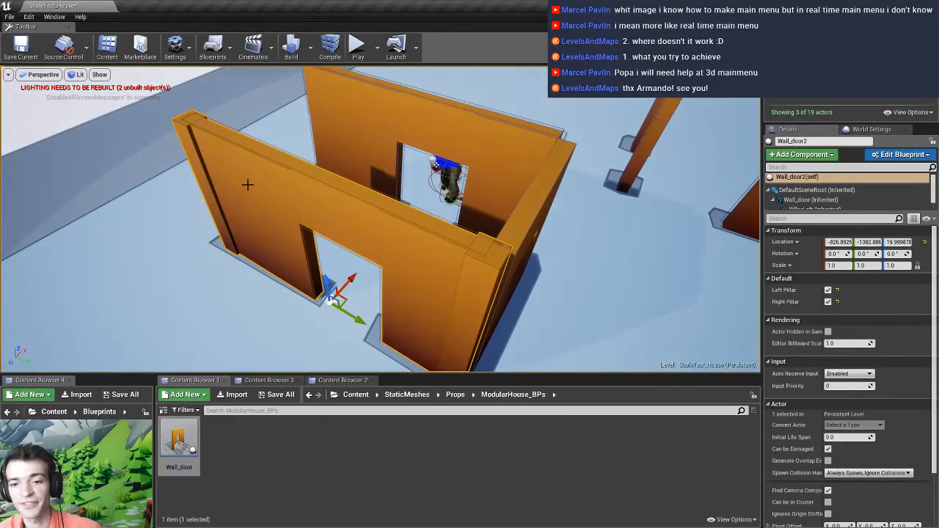
mouse_move(159, 129)
right_mouse_down()
mouse_move(213, 131)
mouse_move(166, 150)
mouse_move(159, 129)
right_mouse_up()
left_click(20, 47)
Open the recent level StartMap and bring its Start Map platform into view
right_click_drag(458, 280, 422, 293)
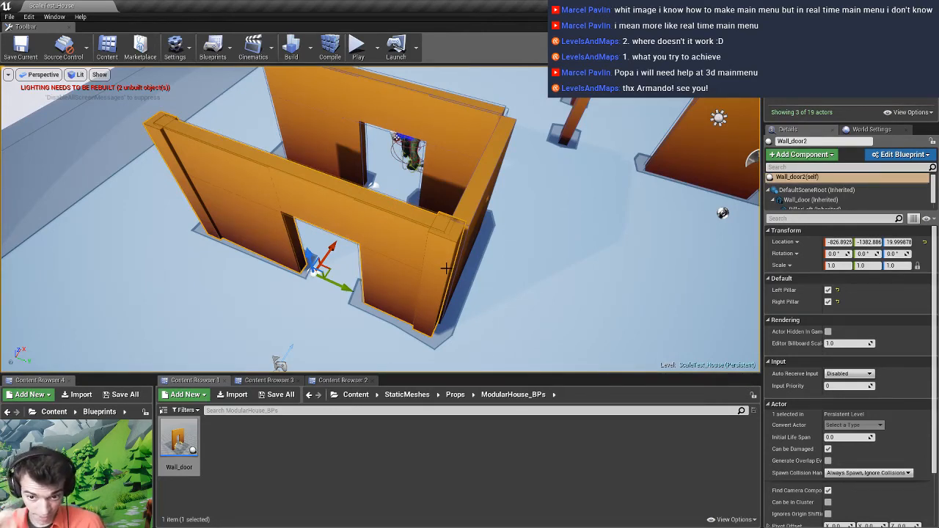
left_click(8, 19)
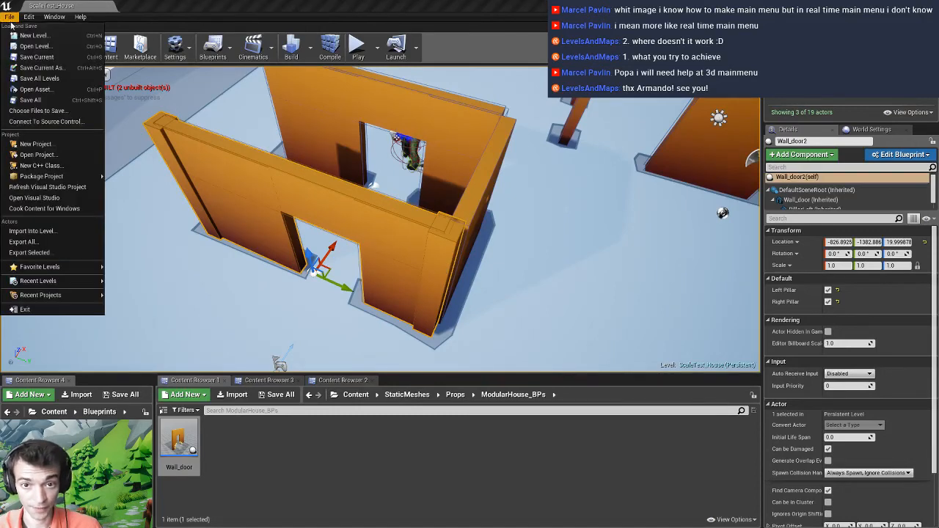
mouse_move(48, 281)
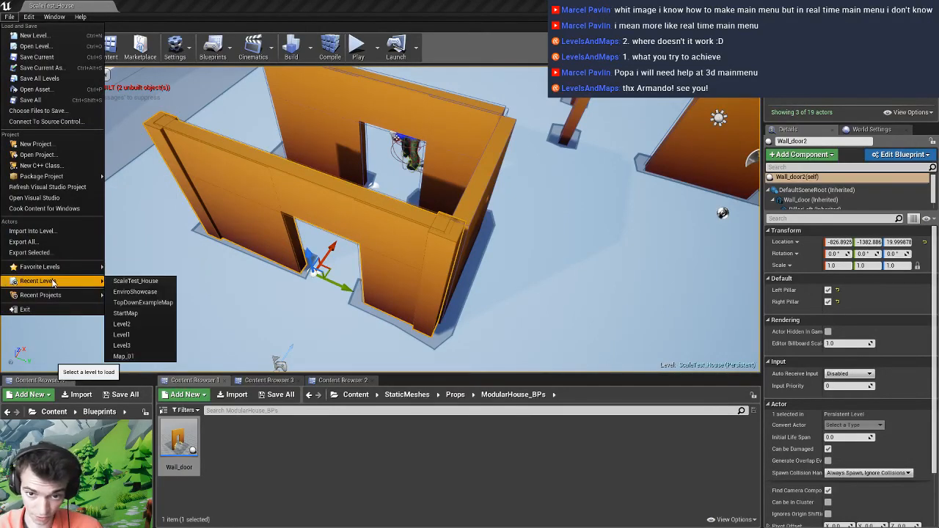
left_click(126, 313)
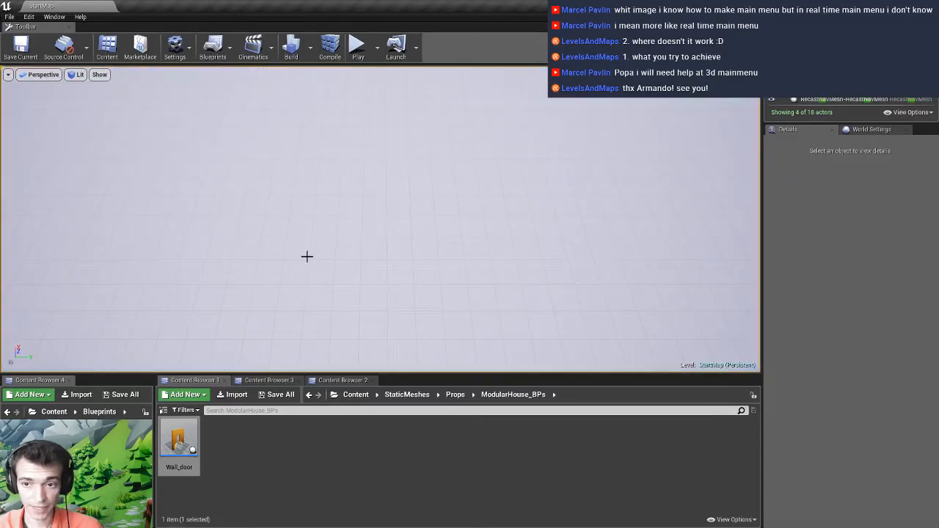
right_click_drag(382, 199, 409, 278)
key("w")
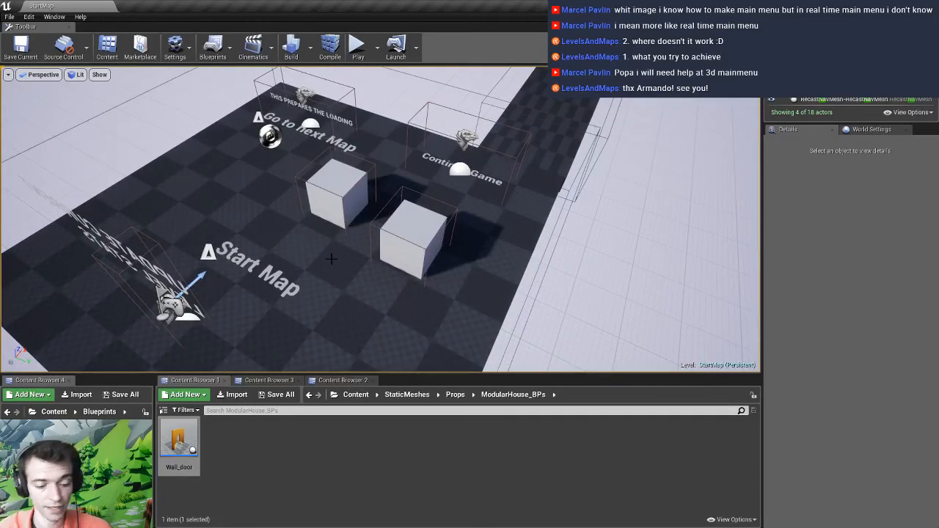
Play StartMap and walk the character past the cubes to the Continue Game area
key("alt+p")
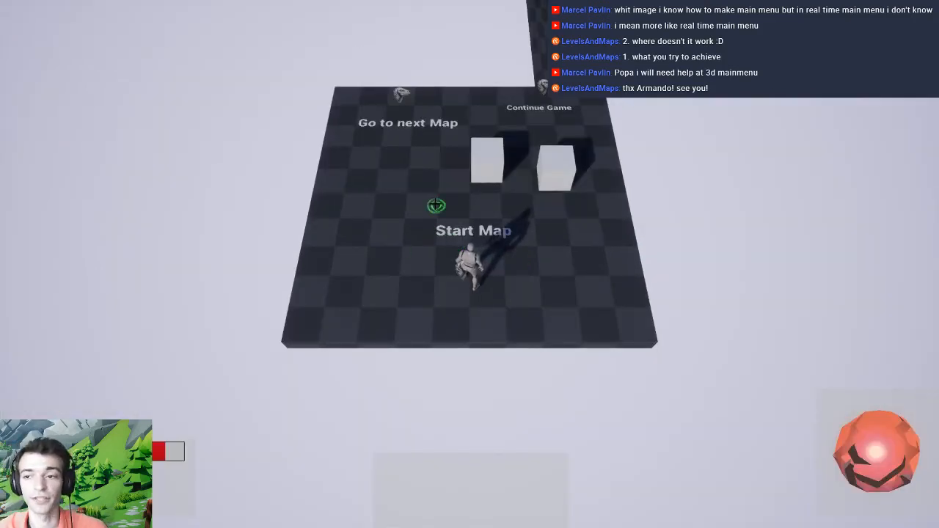
left_click(412, 189)
left_click(551, 304)
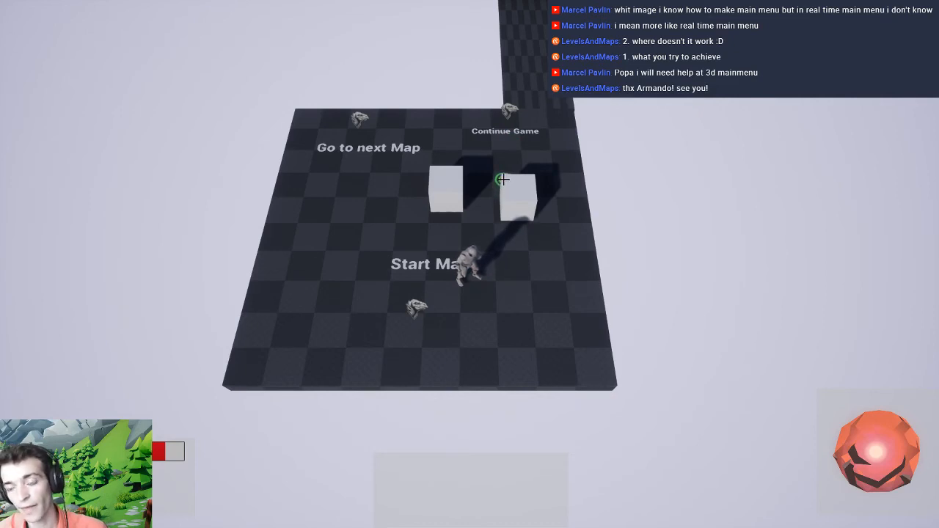
left_click(502, 179)
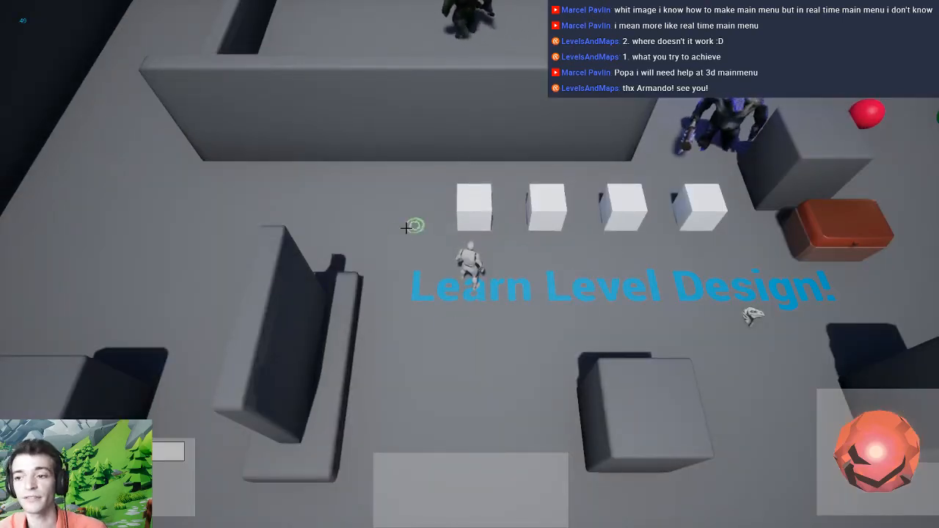
Walk the character around the white cubes and the Learn Level Design text in the loaded map
mouse_move(407, 228)
left_mouse_down()
mouse_move(394, 242)
mouse_move(478, 279)
mouse_move(564, 269)
left_mouse_up()
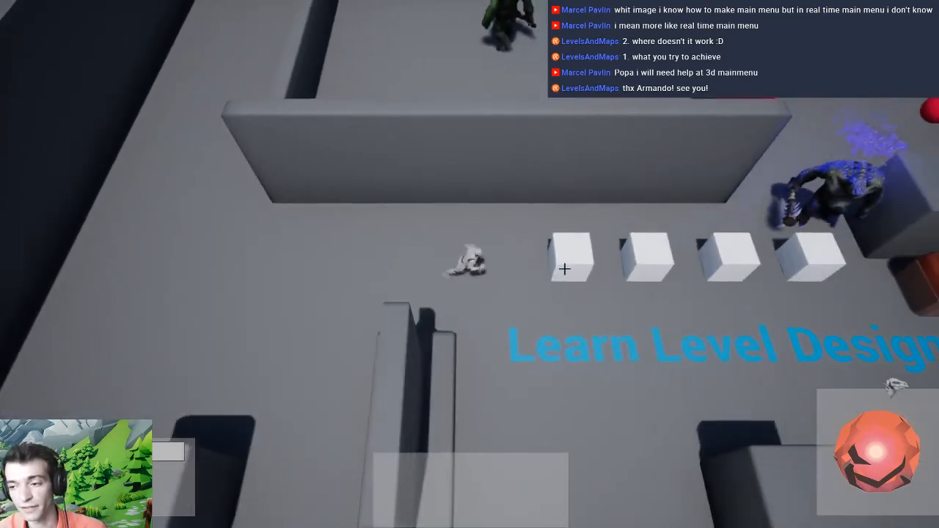
right_click(682, 243)
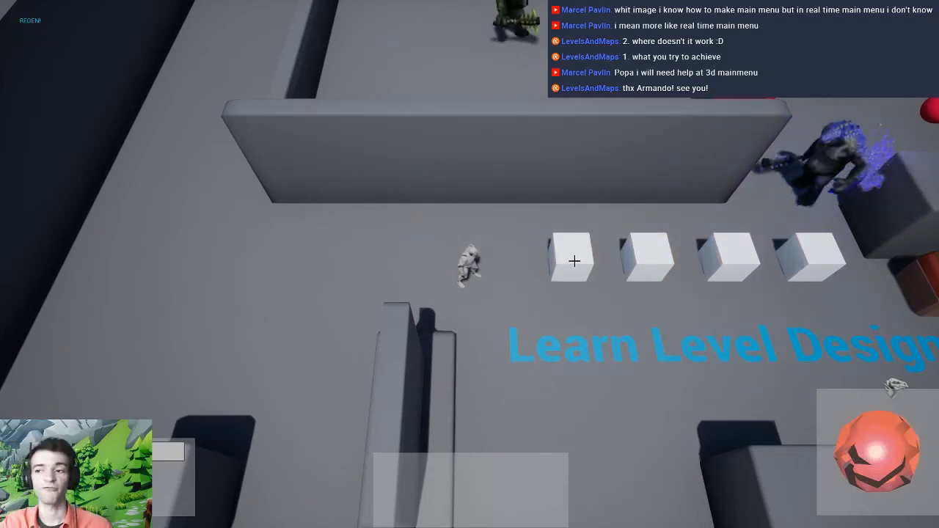
left_click(517, 262)
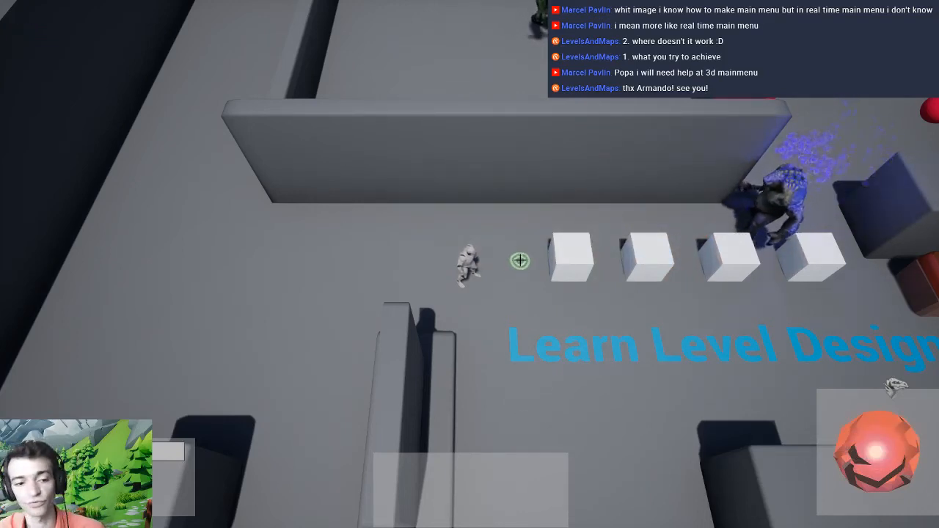
left_click(486, 309)
mouse_move(485, 314)
left_mouse_down()
mouse_move(526, 327)
mouse_move(495, 344)
left_mouse_up()
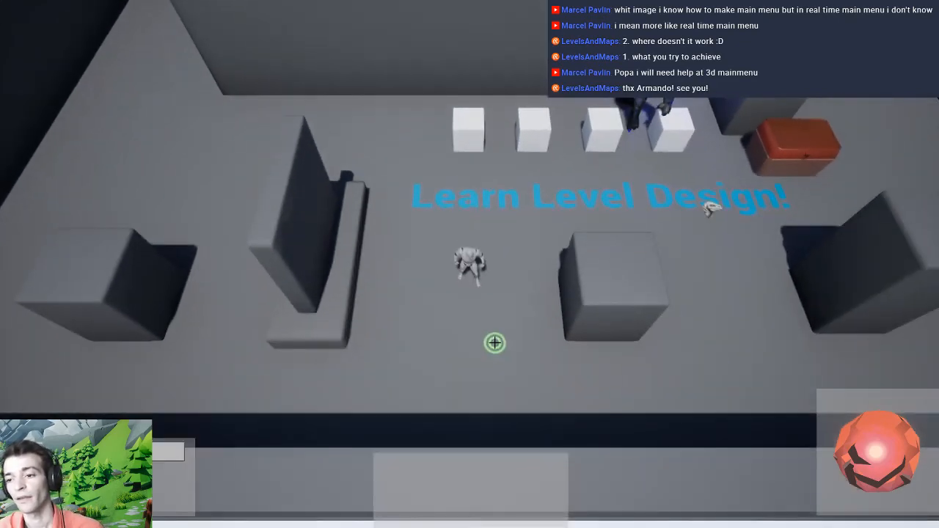
Restart play in StartMap, walk the character up the corridor past the Level 1 text and around the cubes beyond, and end play
key("Escape")
right_click_drag(475, 309, 475, 309)
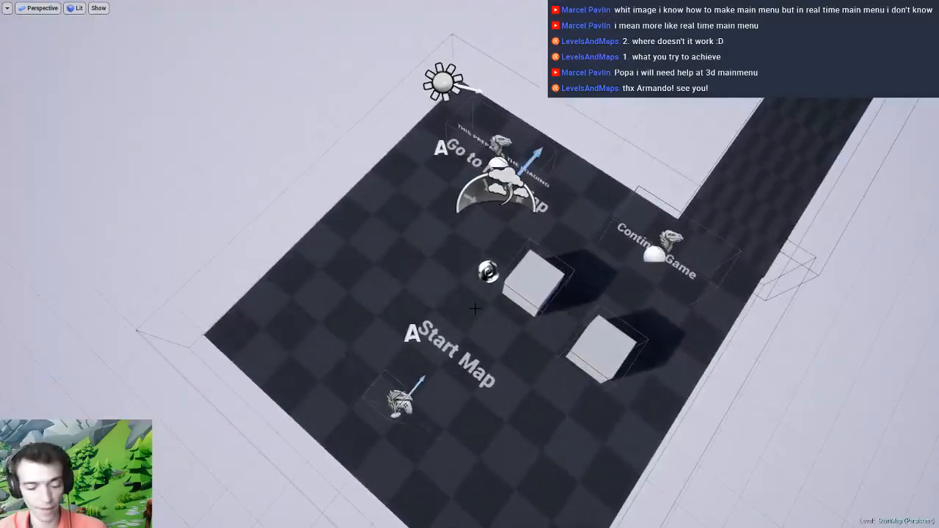
key("alt+p")
mouse_move(426, 269)
left_mouse_down()
mouse_move(444, 235)
mouse_move(429, 228)
mouse_move(445, 208)
mouse_move(455, 213)
left_mouse_up()
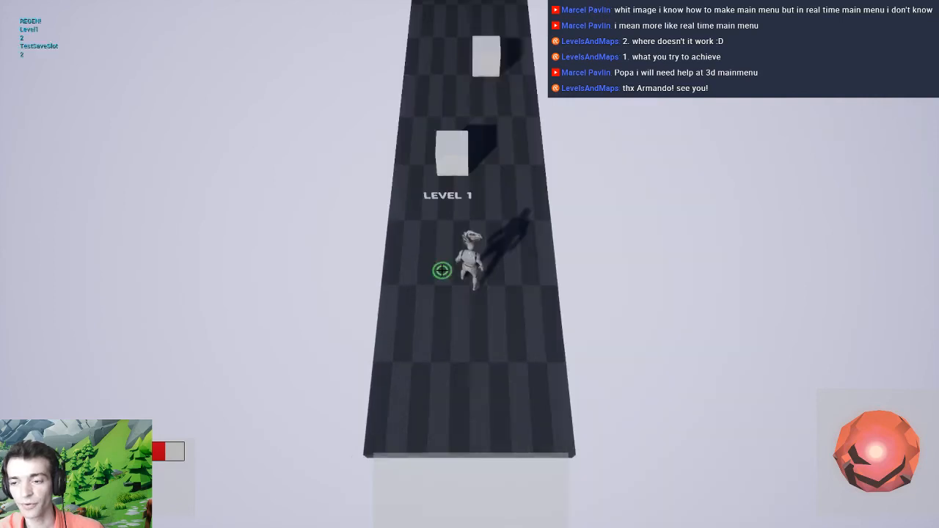
mouse_move(454, 264)
left_mouse_down()
mouse_move(465, 199)
mouse_move(455, 132)
mouse_move(495, 210)
mouse_move(470, 188)
mouse_move(453, 188)
mouse_move(473, 202)
mouse_move(465, 220)
mouse_move(477, 229)
left_mouse_up()
mouse_move(562, 295)
left_mouse_down()
mouse_move(619, 317)
mouse_move(602, 293)
mouse_move(548, 283)
mouse_move(527, 250)
left_mouse_up()
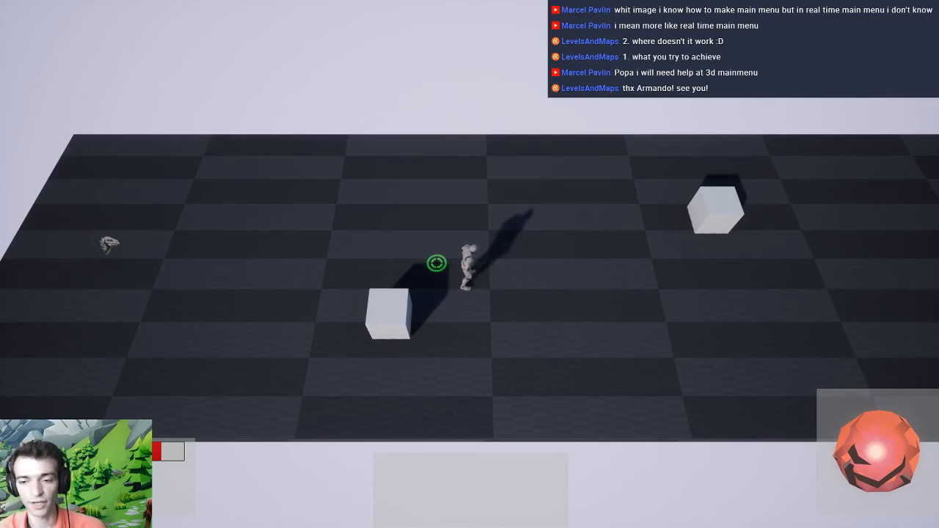
key("Escape")
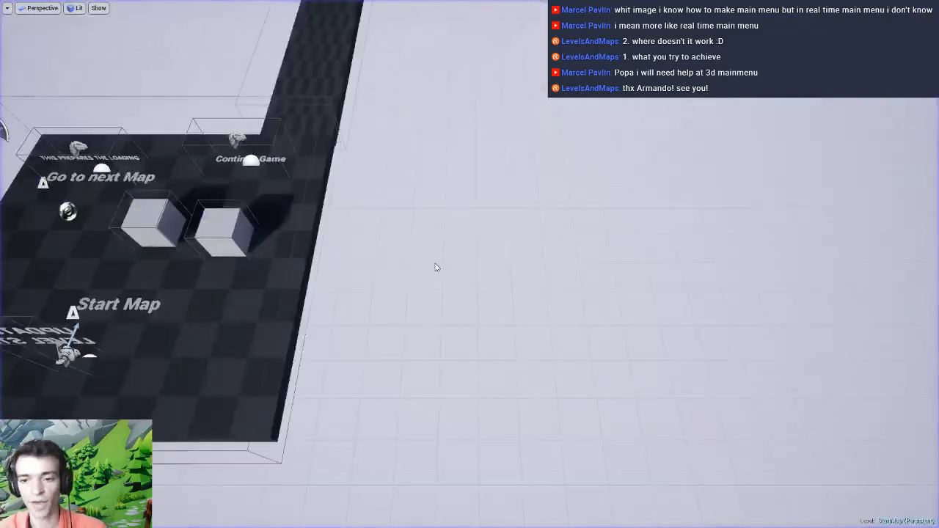
Play StartMap again, walk the character through the Continue Game area into the loaded map, and stop playing
key("alt+p")
mouse_move(445, 225)
left_mouse_down()
mouse_move(516, 184)
mouse_move(495, 210)
left_mouse_up()
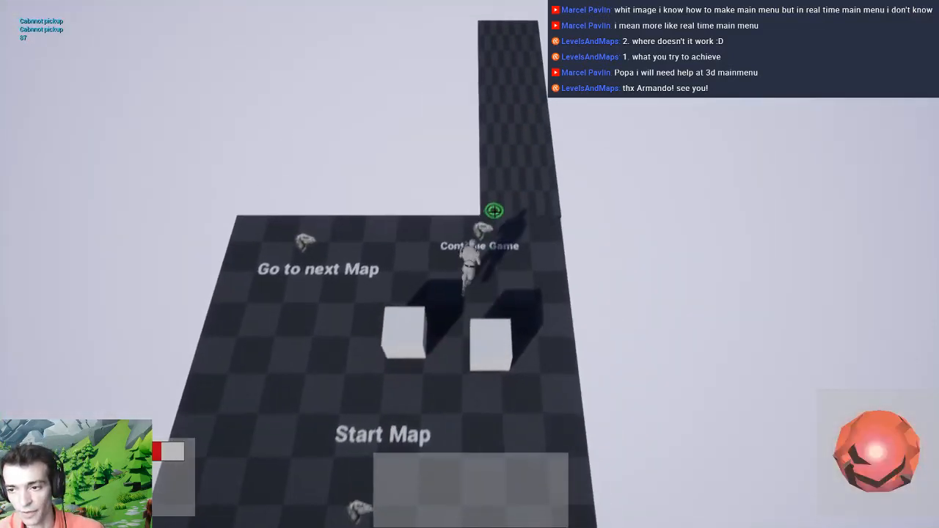
mouse_move(599, 278)
left_mouse_down()
mouse_move(619, 304)
mouse_move(604, 281)
mouse_move(593, 323)
mouse_move(604, 314)
mouse_move(566, 239)
left_mouse_up()
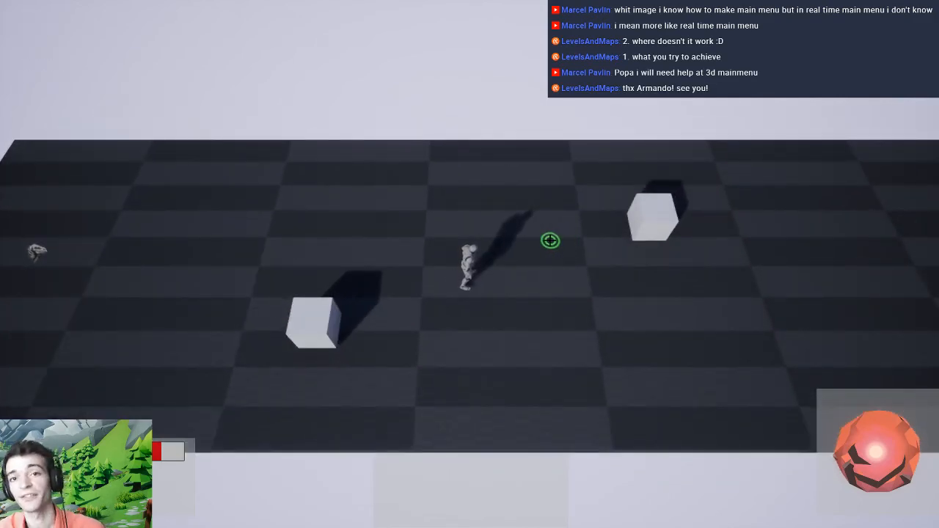
key("Escape")
Run StartMap once more, walk the character beside the Start Map text, and exit play mode
scroll(470, 264, "down", 5)
scroll(470, 264, "up", 5)
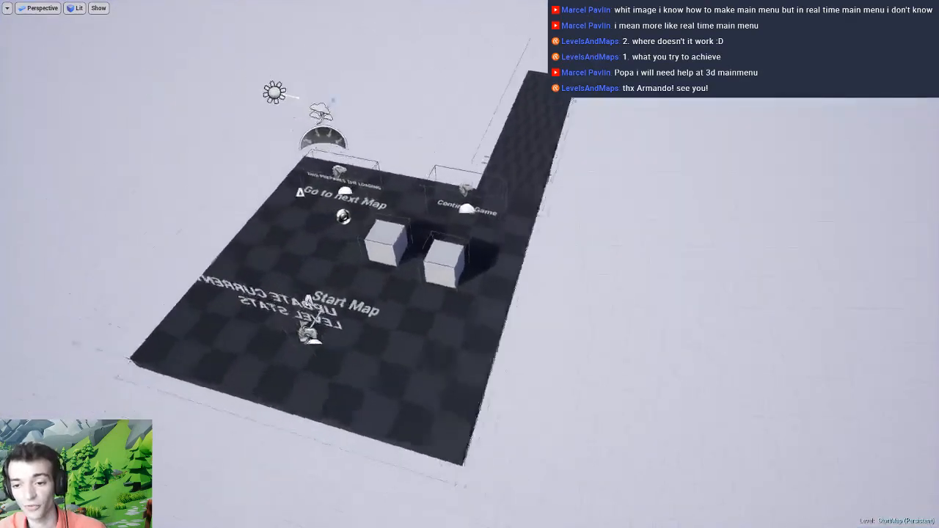
key("a")
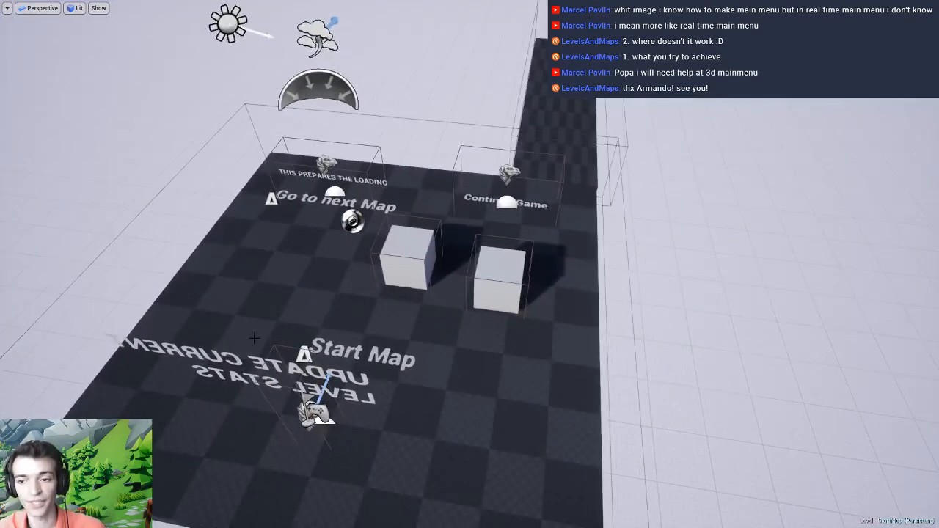
key("alt+p")
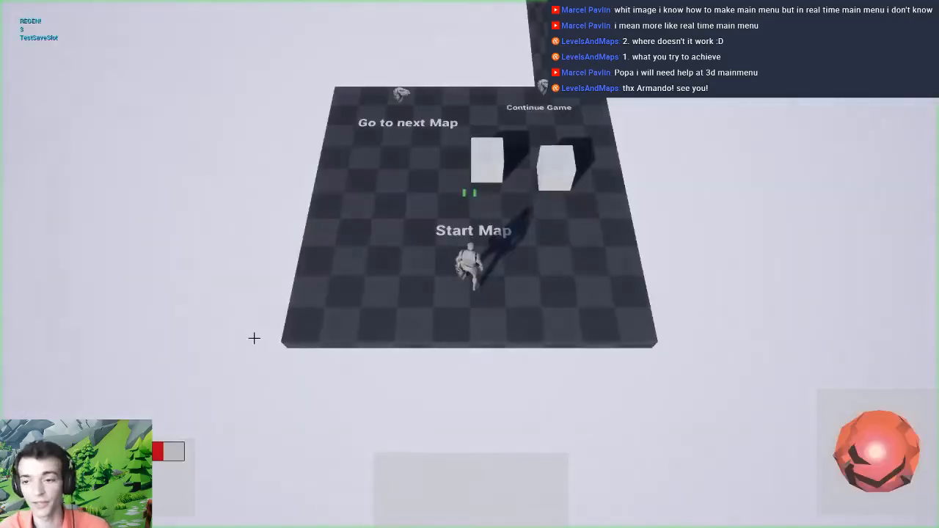
mouse_move(410, 245)
left_mouse_down()
mouse_move(519, 321)
mouse_move(474, 277)
mouse_move(425, 274)
mouse_move(434, 241)
mouse_move(433, 275)
left_mouse_up()
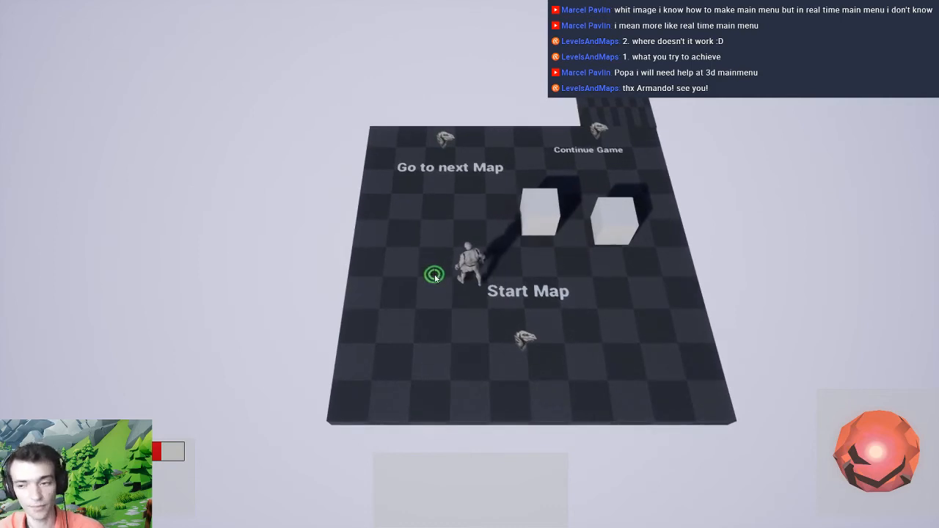
key("Escape")
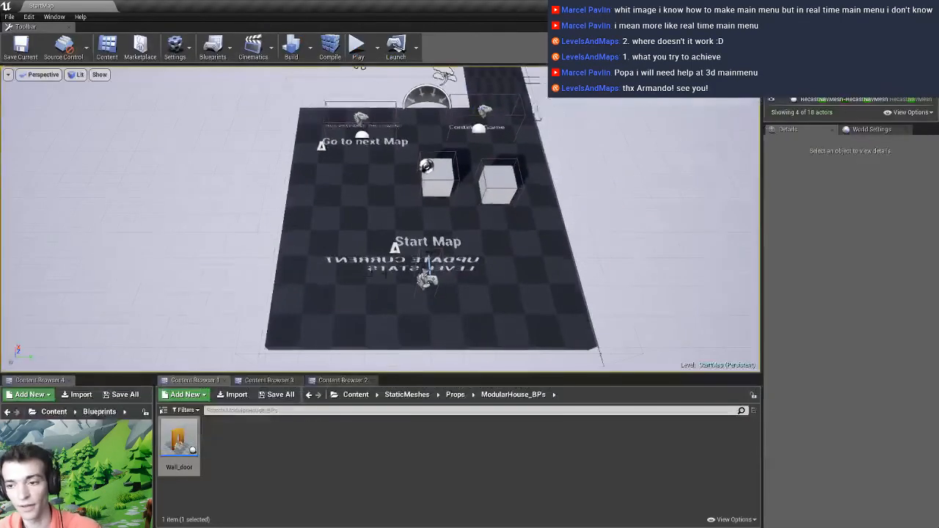
Package the project for Windows (64-bit) into the Builds\Packaged folder and bring the Output Log into view
left_click(10, 17)
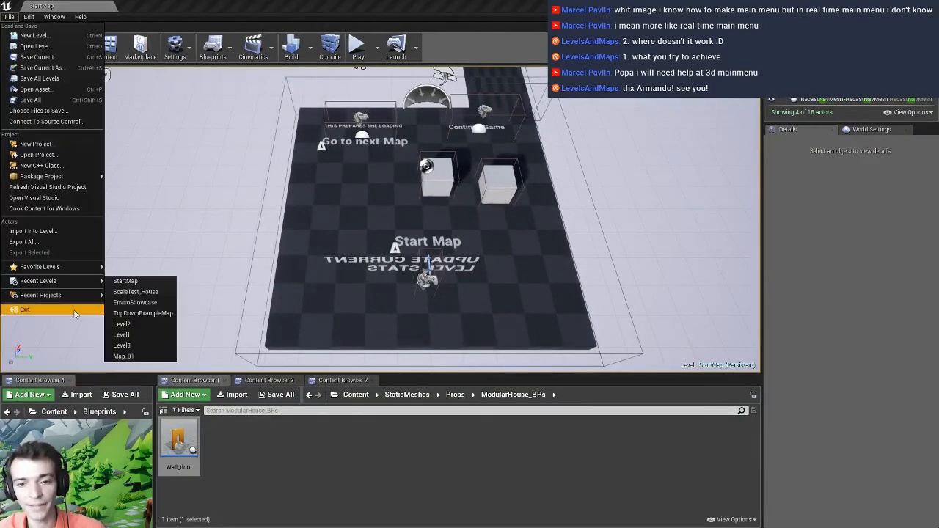
mouse_move(54, 296)
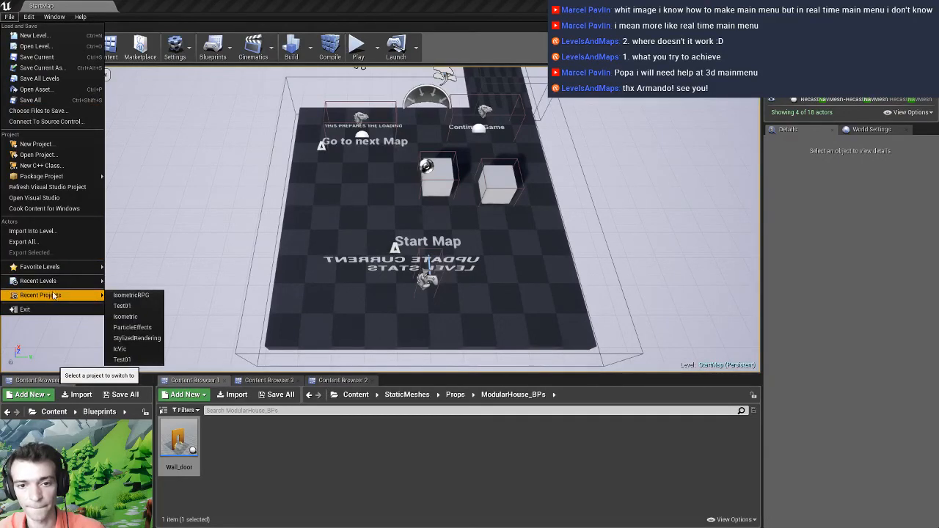
mouse_move(55, 179)
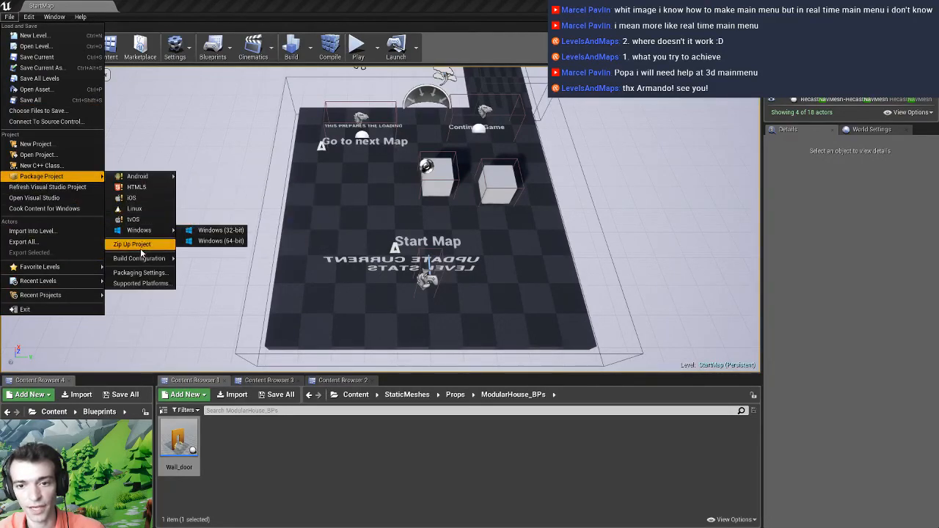
mouse_move(137, 261)
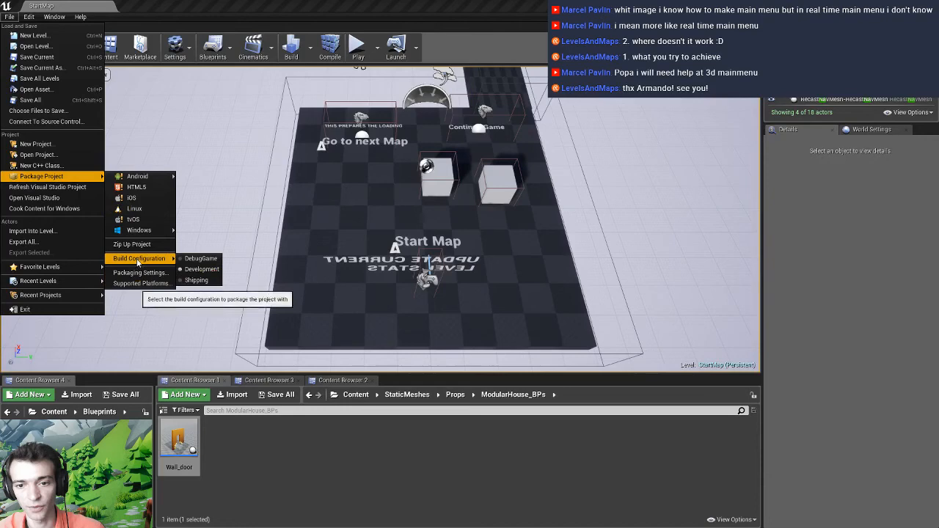
mouse_move(150, 231)
left_click(202, 238)
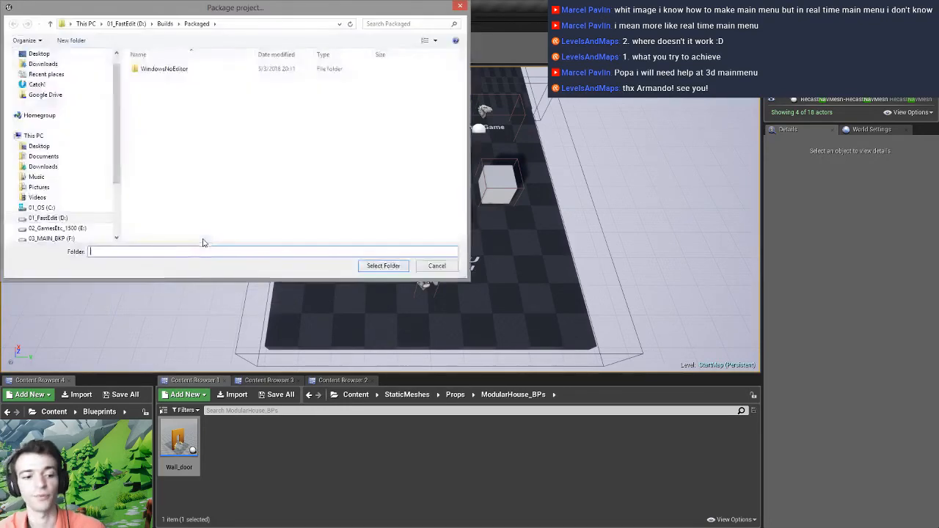
left_click(383, 265)
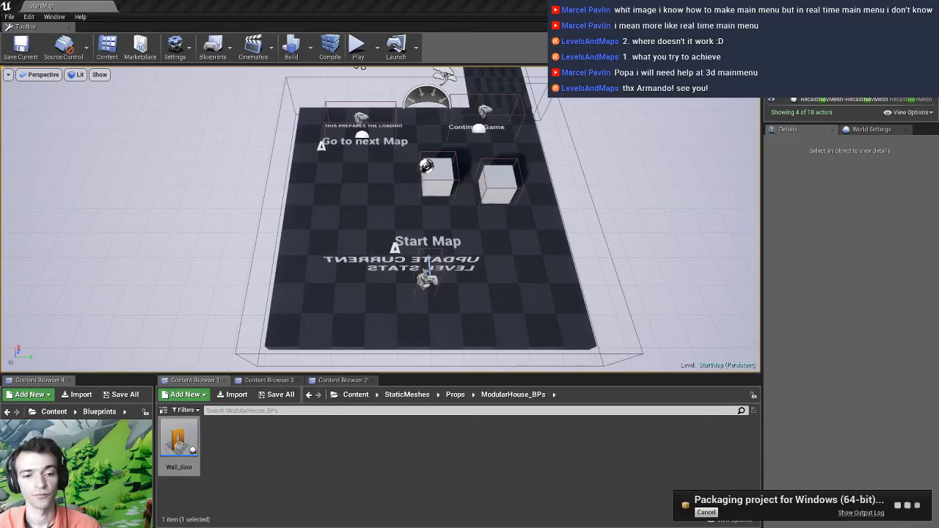
right_click_drag(419, 222, 381, 218)
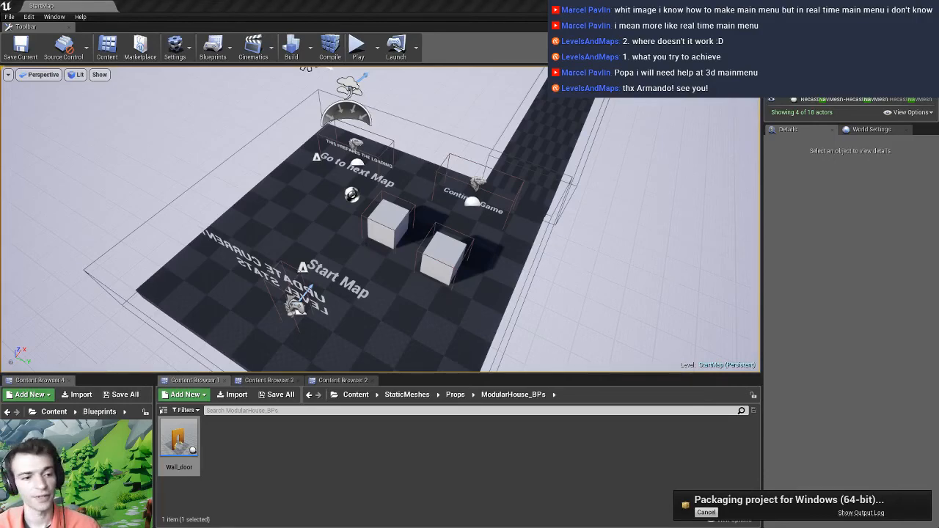
left_click_drag(2, 165, 440, 113)
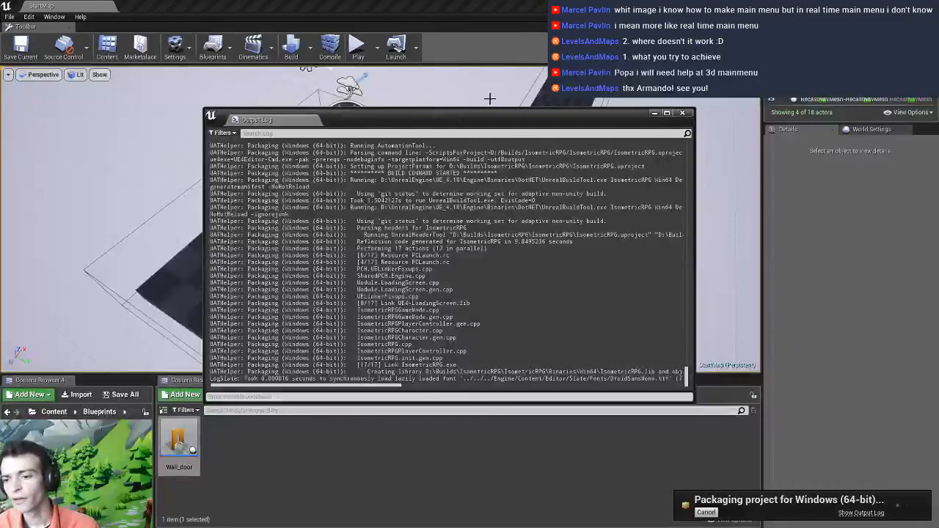
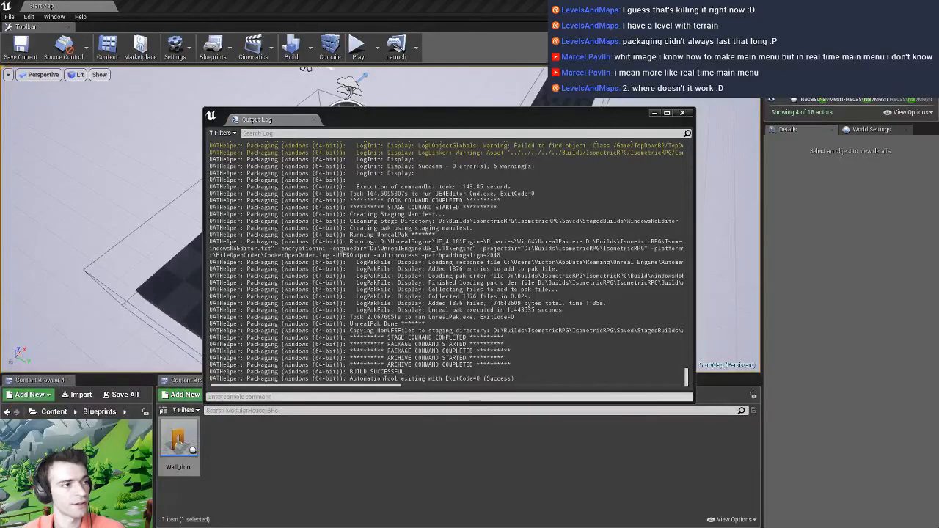
Switch to File Explorer, open the packaged WindowsNoEditor folder, and launch the IsometricRPG application
left_click_drag(0, 81, 342, 45)
left_click(322, 104)
double_click(320, 104)
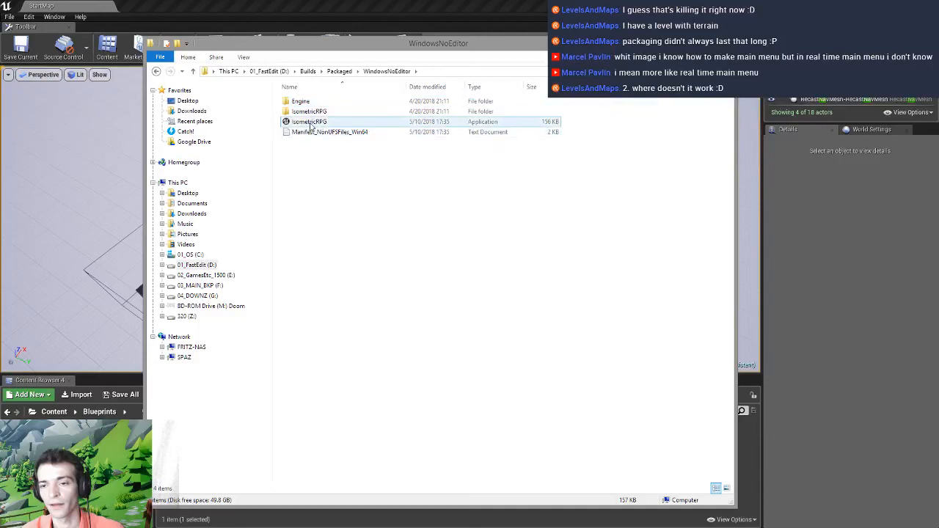
double_click(315, 122)
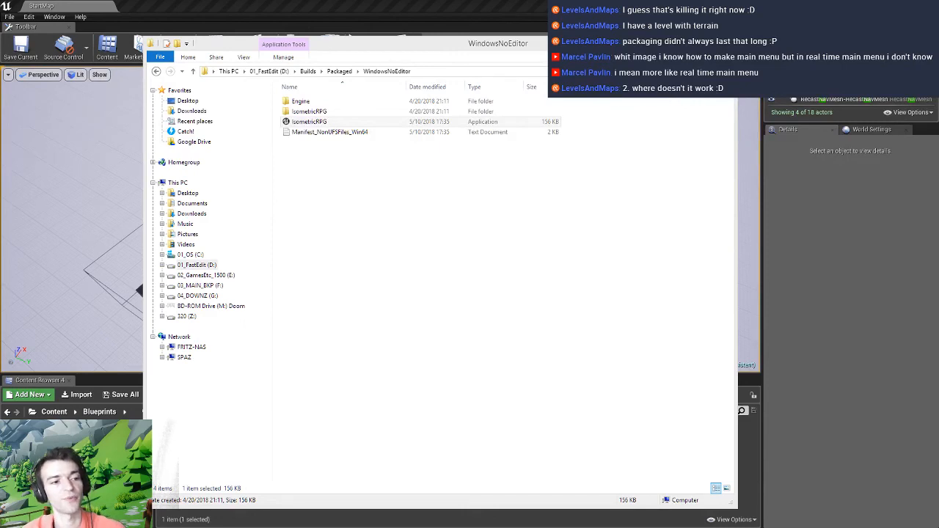
Launch the packaged IsometricRPG application again from the WindowsNoEditor folder
right_click(322, 123)
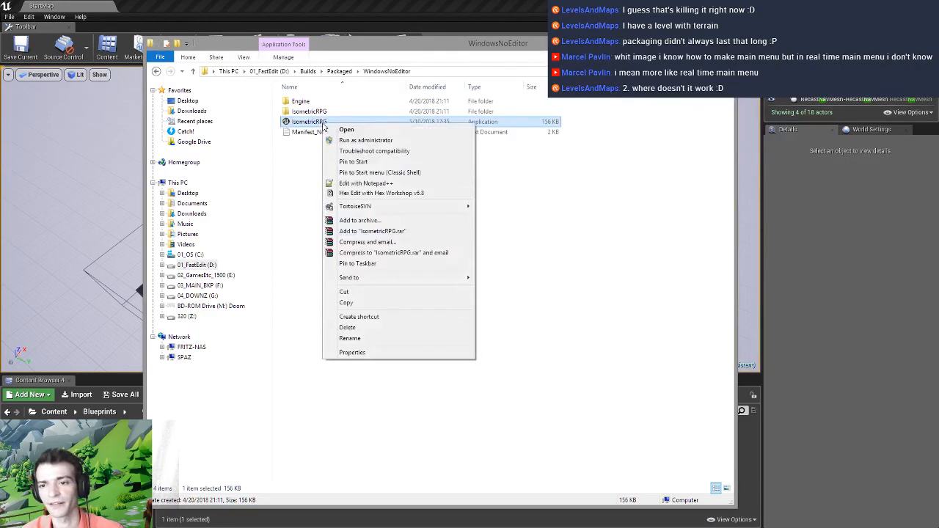
left_click(299, 158)
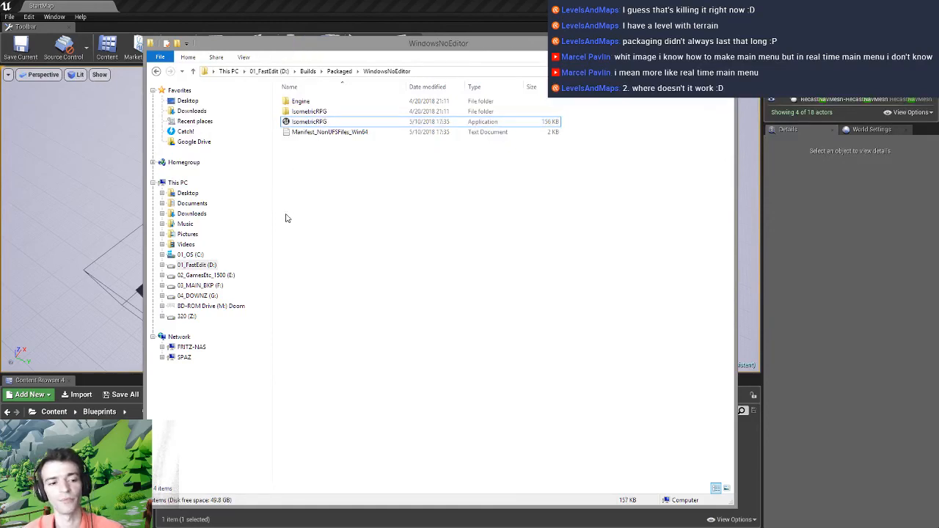
left_click(309, 123)
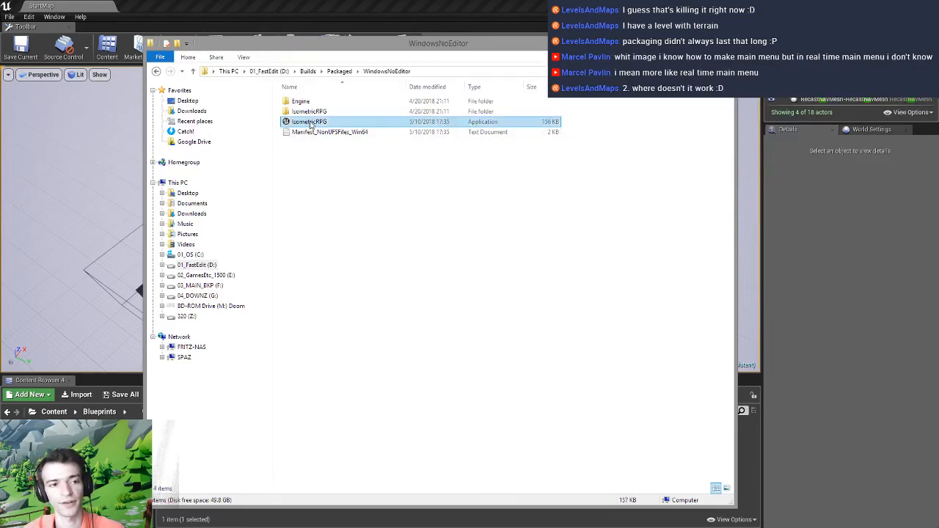
double_click(310, 123)
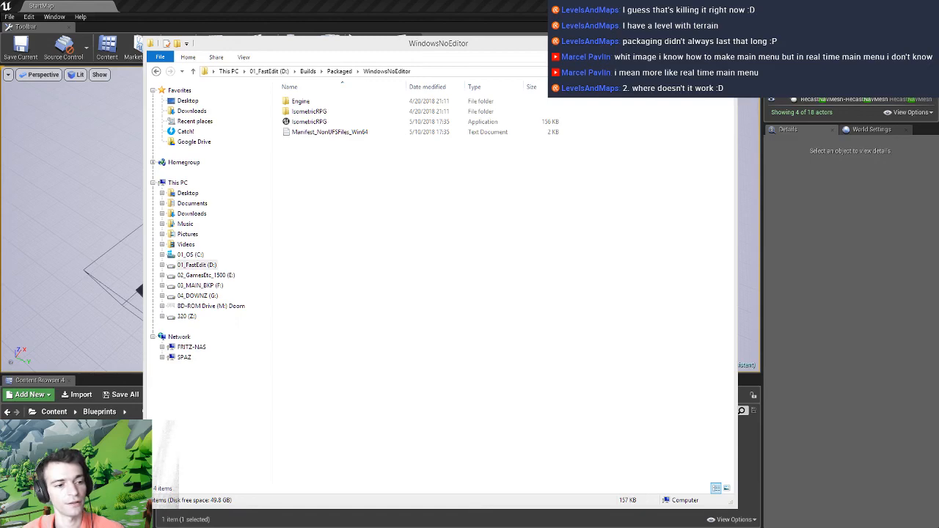
Switch to OBS Studio and try Display 1 as the captured display of the existing Display Capture source
left_click(564, 369)
left_click(568, 361)
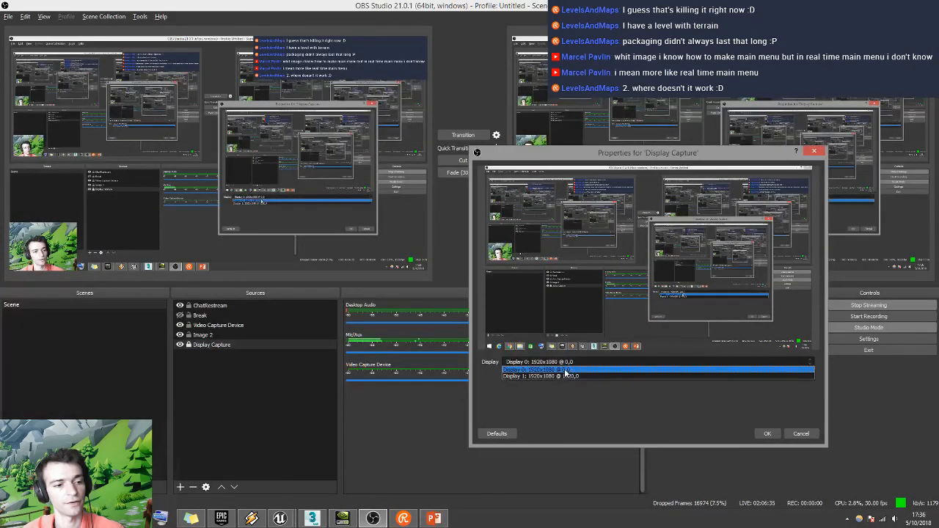
left_click(567, 378)
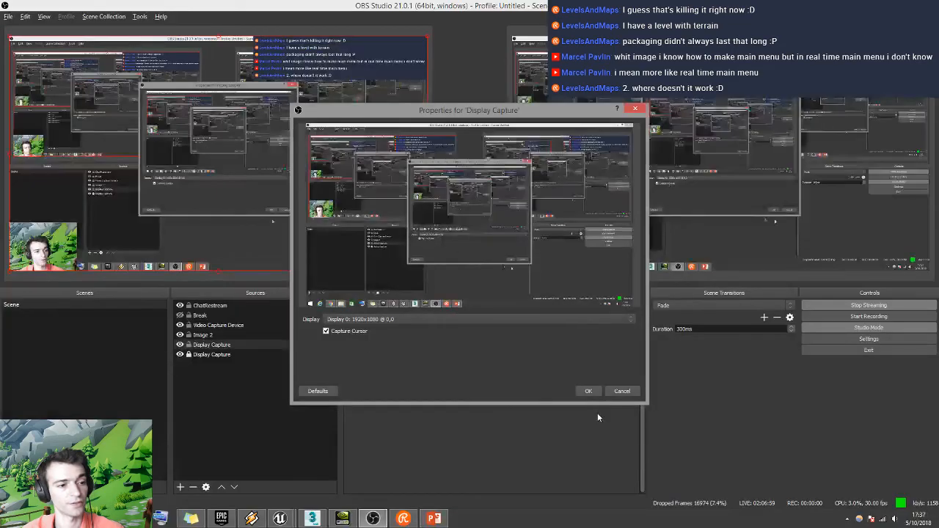
Confirm the second Display Capture source on Display 0, hide the original Display Capture, and transition the scene
left_click(588, 390)
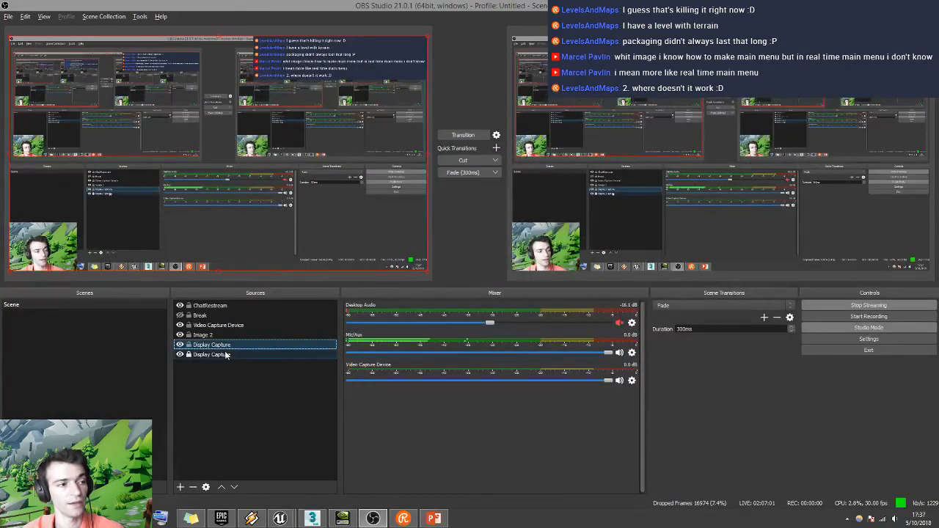
left_click(181, 355)
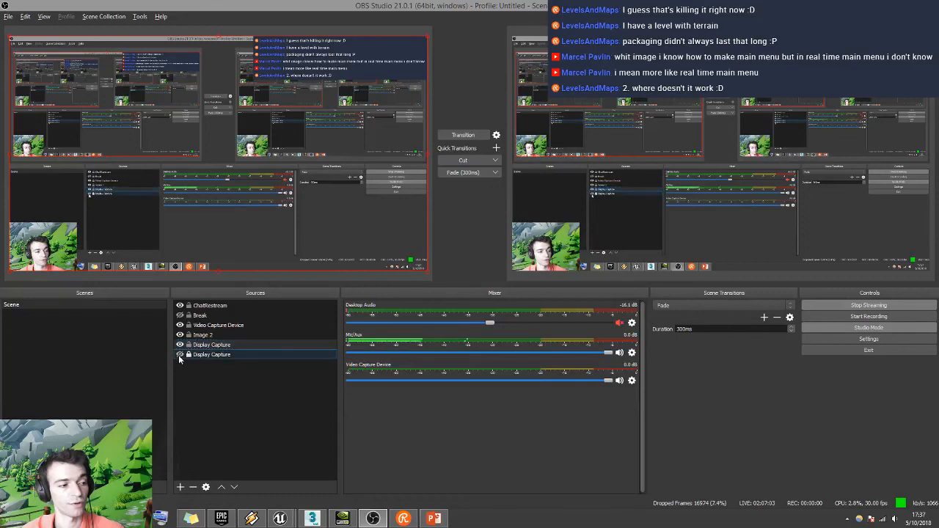
left_click(467, 138)
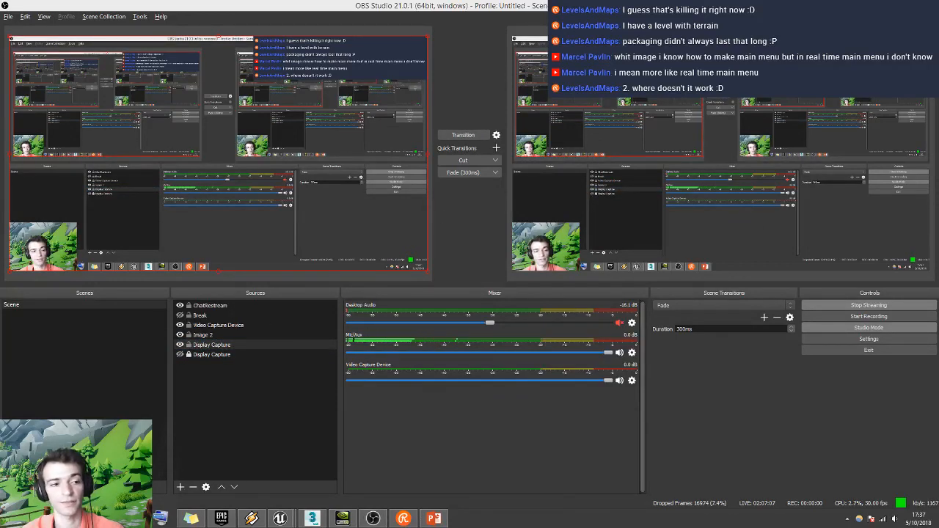
Return to the packaged game, walk the character on the start platform, and view the pause menu's resolution options
key("F5")
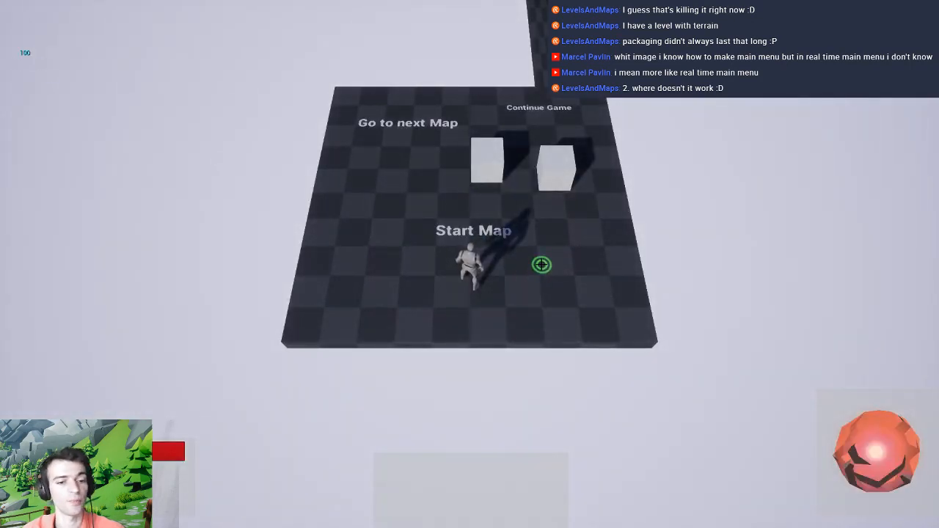
mouse_move(485, 233)
left_mouse_down()
mouse_move(449, 264)
mouse_move(460, 315)
mouse_move(579, 262)
mouse_move(488, 300)
left_mouse_up()
key("Escape")
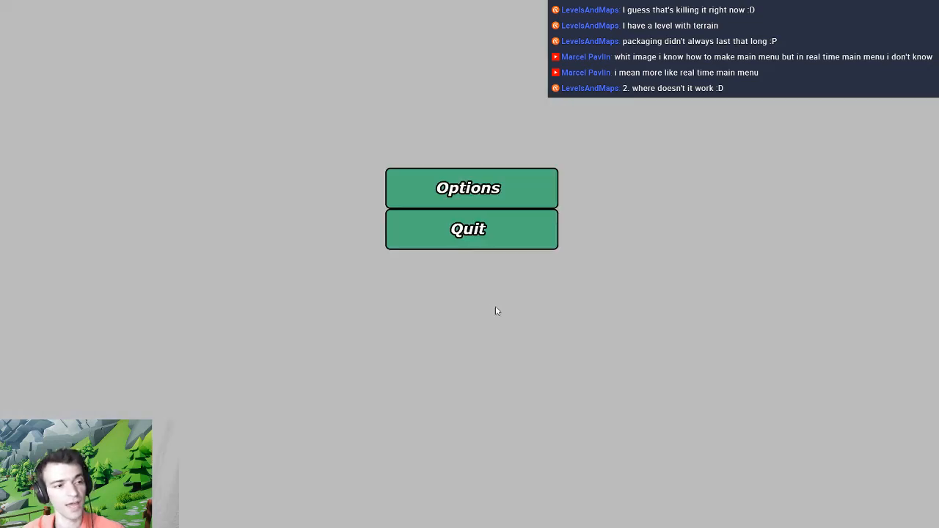
left_click(475, 202)
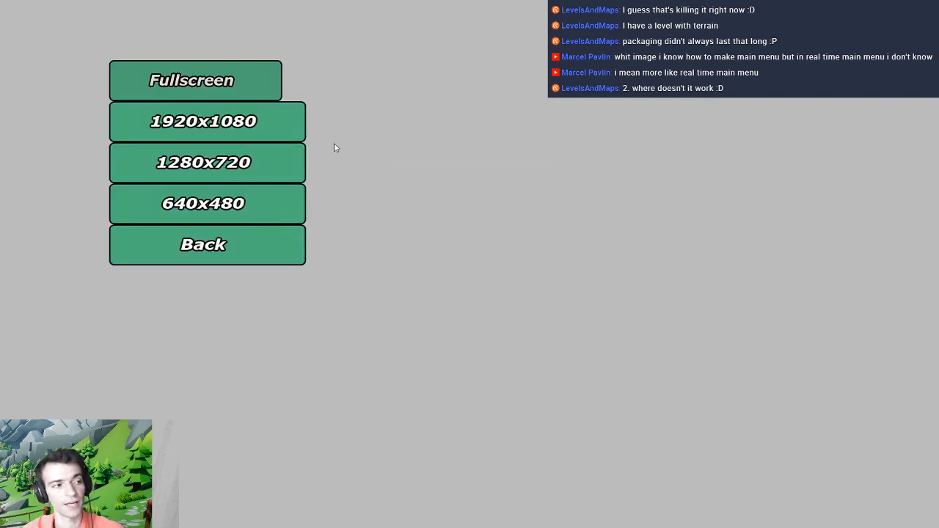
left_click(202, 244)
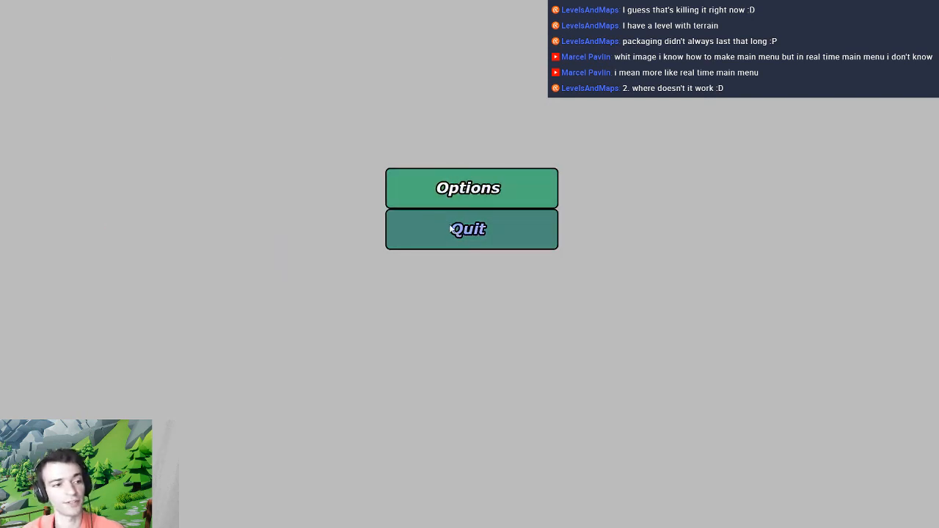
Leave the pause menu and walk the character across the start platform to the Go to next Map block to enter Level 1
left_click(476, 213)
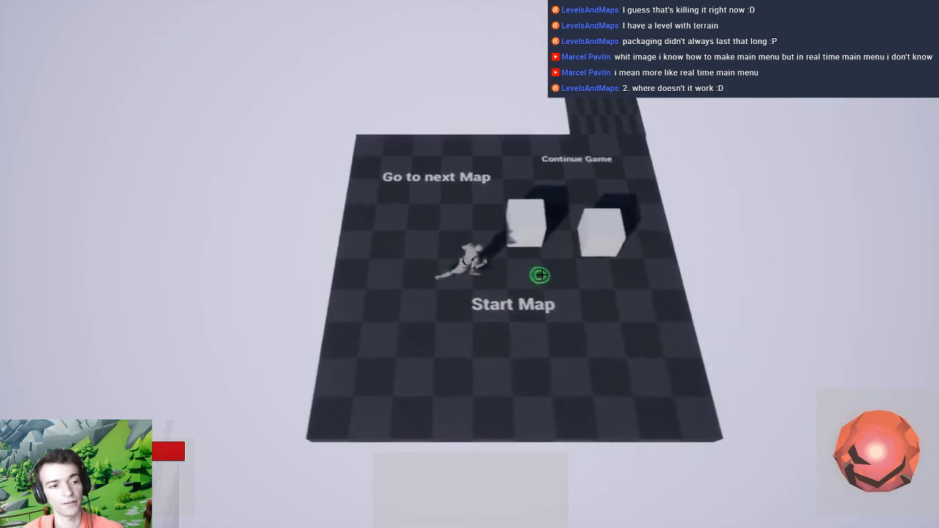
left_click(413, 250)
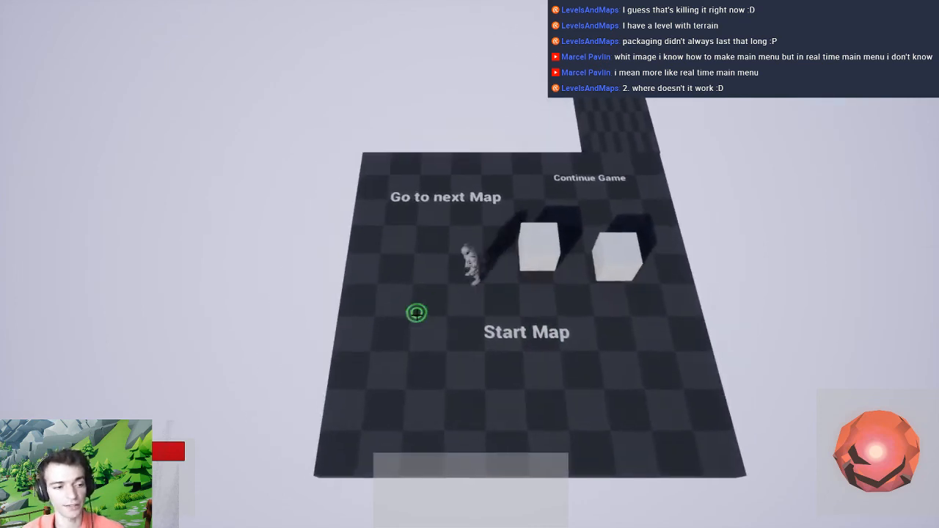
left_click(435, 321)
left_click(493, 302)
left_click(445, 224)
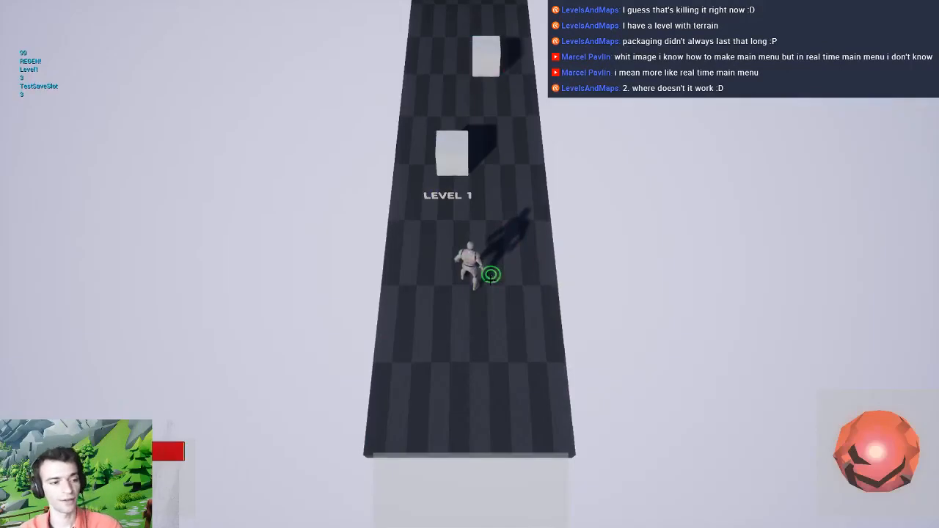
Walk the character through Level 1 and Level 2 to reach the third level
mouse_move(479, 213)
left_mouse_down()
mouse_move(469, 191)
mouse_move(478, 176)
mouse_move(443, 245)
mouse_move(486, 218)
mouse_move(474, 208)
mouse_move(471, 229)
left_mouse_up()
right_click(442, 245)
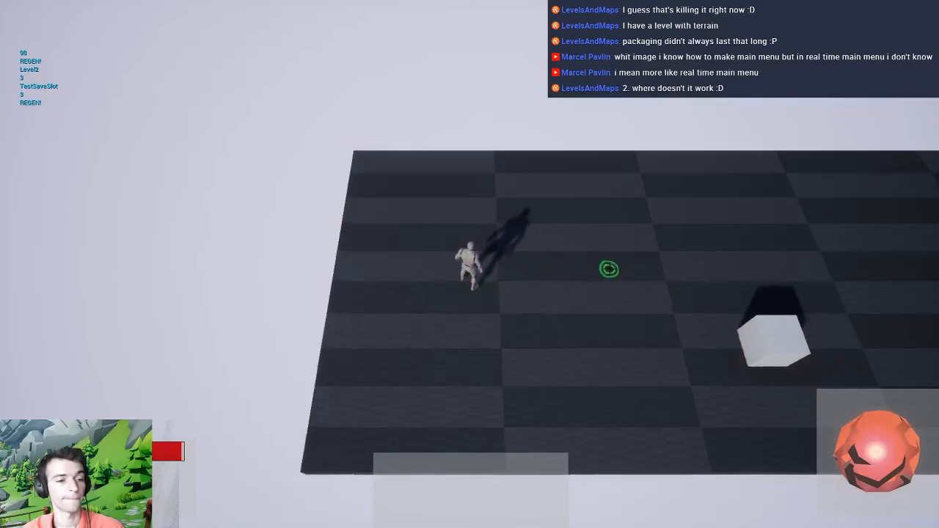
mouse_move(608, 269)
left_mouse_down()
mouse_move(661, 337)
mouse_move(629, 275)
mouse_move(636, 225)
mouse_move(680, 222)
mouse_move(679, 264)
mouse_move(663, 286)
mouse_move(671, 310)
mouse_move(687, 275)
mouse_move(690, 287)
mouse_move(683, 266)
mouse_move(697, 286)
mouse_move(642, 272)
mouse_move(600, 292)
left_mouse_up()
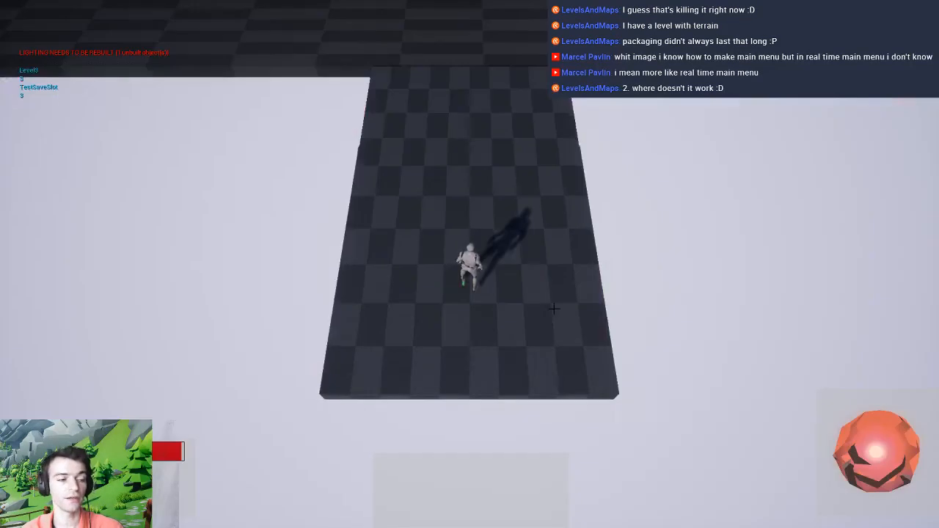
Walk the character in the third level, then quit the game from the pause menu
mouse_move(492, 257)
left_mouse_down()
mouse_move(478, 184)
mouse_move(482, 198)
left_mouse_up()
key("Escape")
left_click(453, 243)
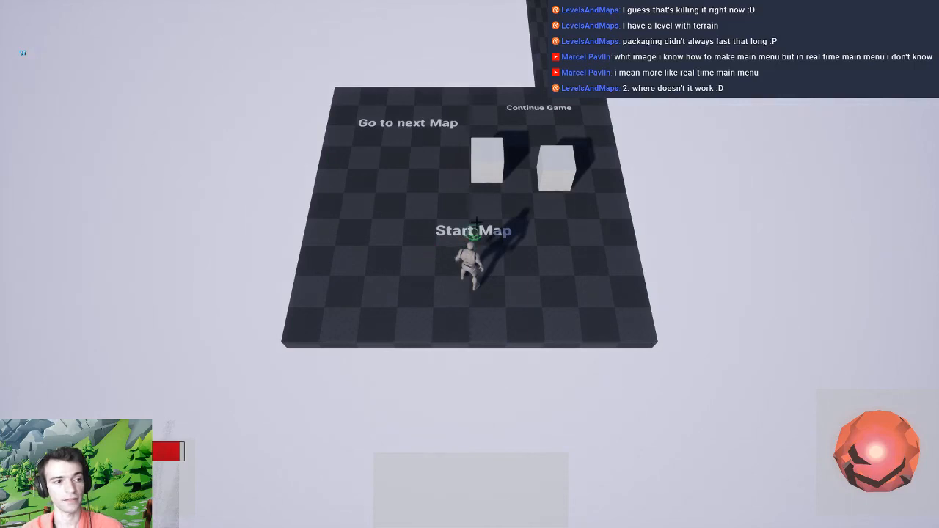
Enter the Continue Game block on the start platform, walk in the saved level, and quit from the pause menu
mouse_move(484, 216)
left_mouse_down()
mouse_move(505, 219)
mouse_move(493, 219)
left_mouse_up()
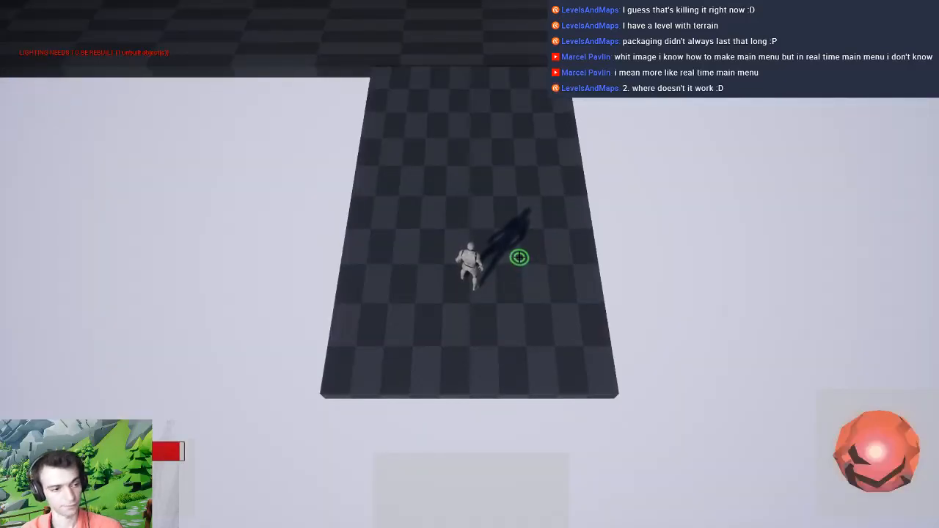
mouse_move(488, 204)
left_mouse_down()
mouse_move(454, 161)
mouse_move(321, 159)
mouse_move(203, 225)
mouse_move(255, 248)
mouse_move(265, 235)
left_mouse_up()
key("Escape")
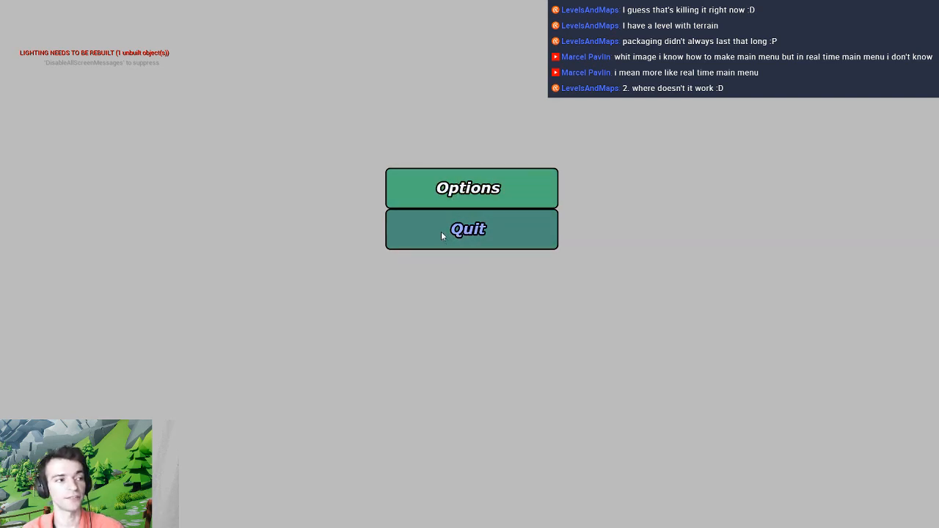
left_click(536, 226)
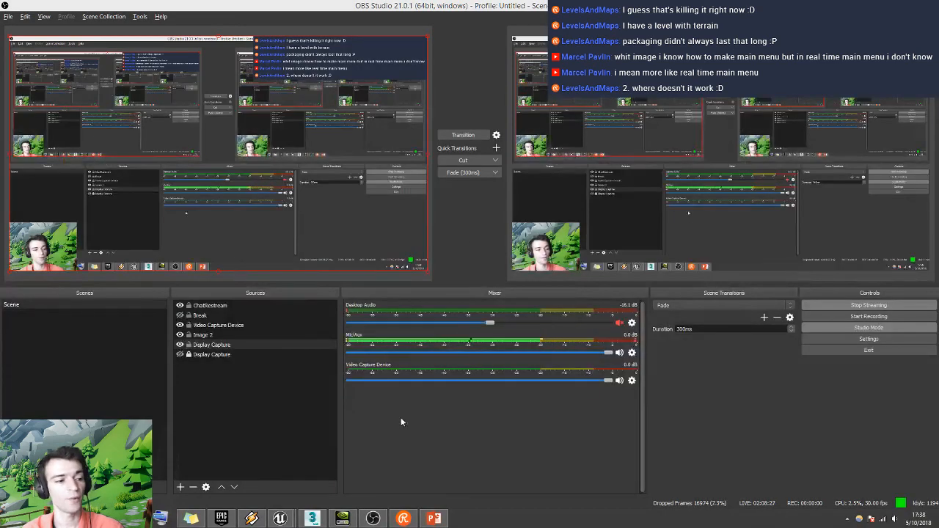
In OBS Studio, try showing the original Display Capture source in place of the second one
left_click(180, 345)
left_click(181, 355)
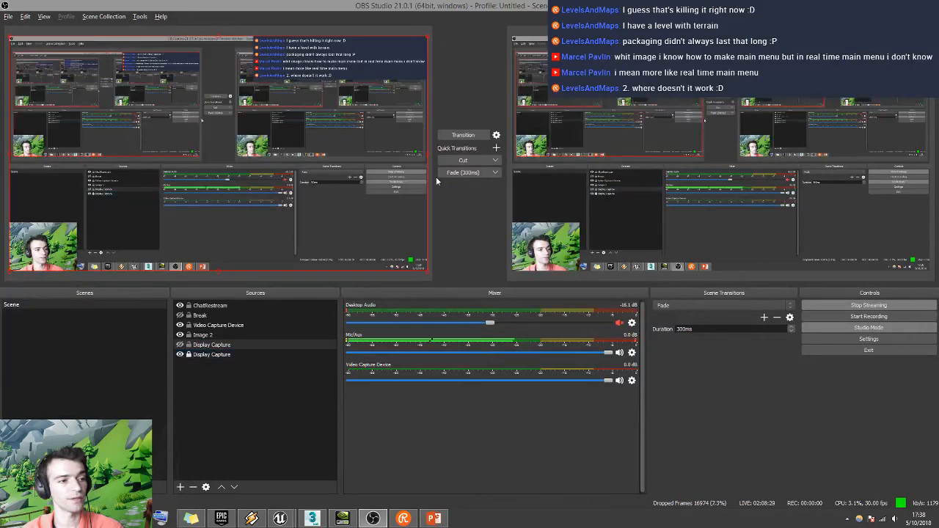
left_click(179, 354)
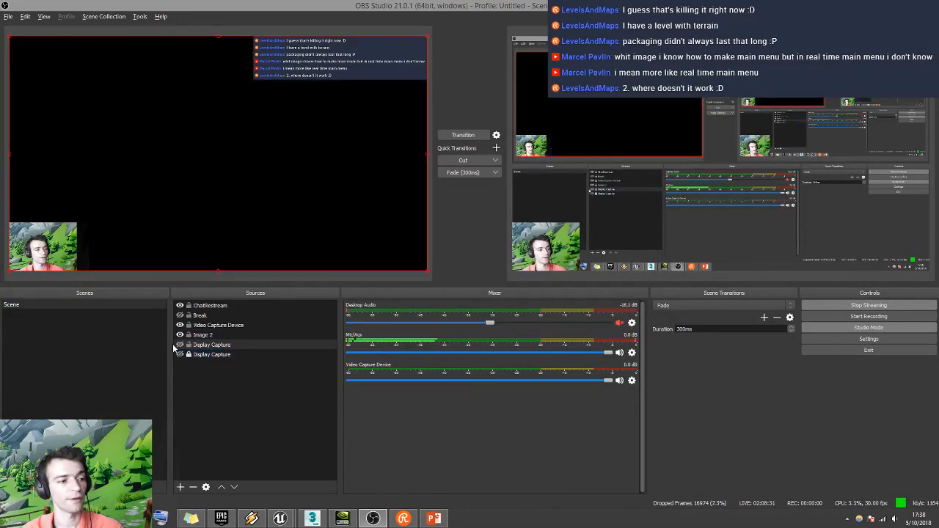
left_click(180, 345)
Set the second Display Capture source to capture the display that holds the Unreal Editor
double_click(211, 345)
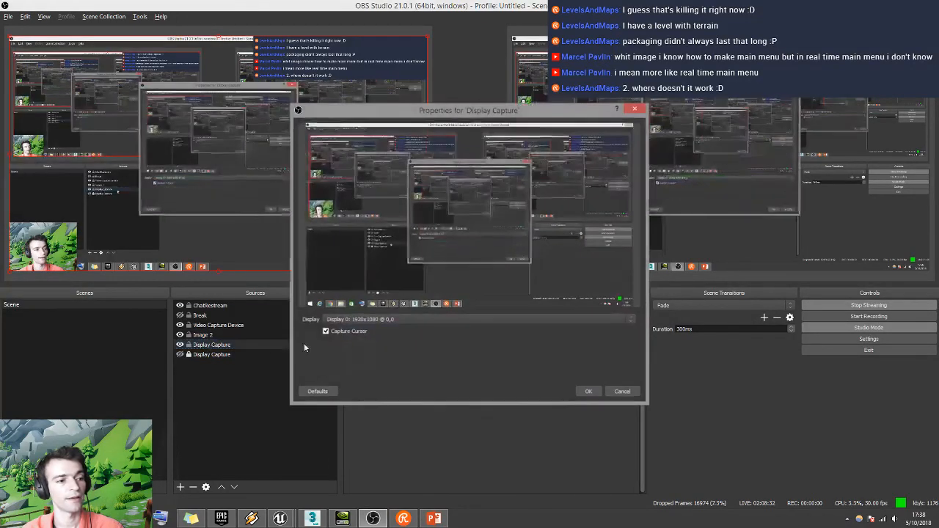
left_click(352, 321)
left_click(350, 332)
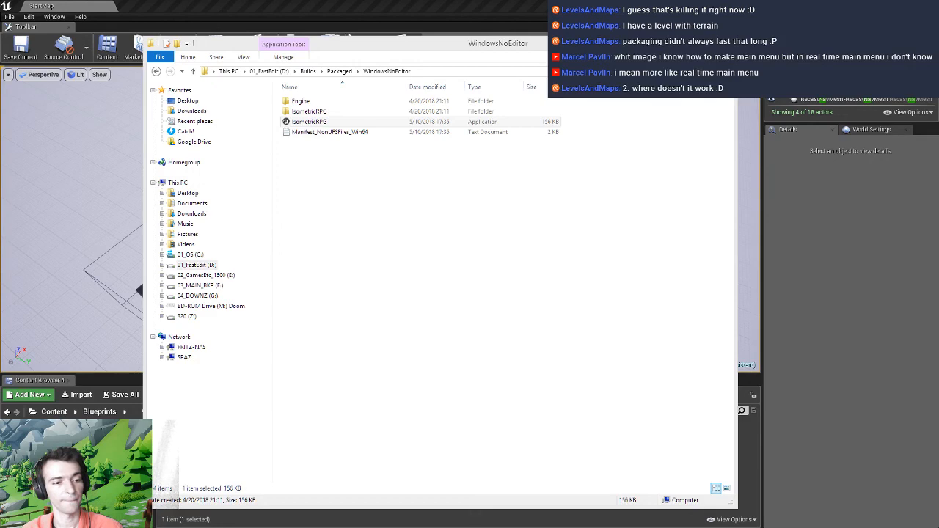
Clear the WindowsNoEditor folder window and the Output Log away from the Unreal Editor to expose the StartMap viewport
left_click(317, 254)
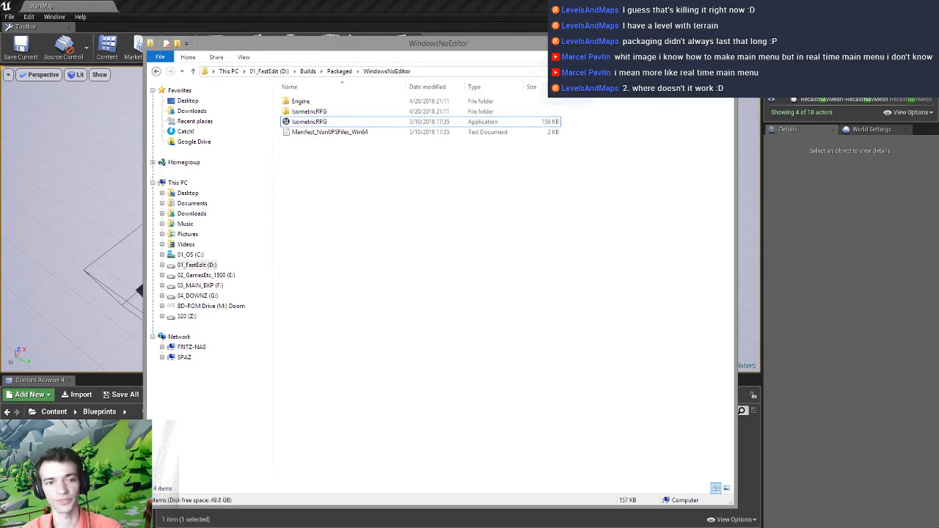
left_click(688, 42)
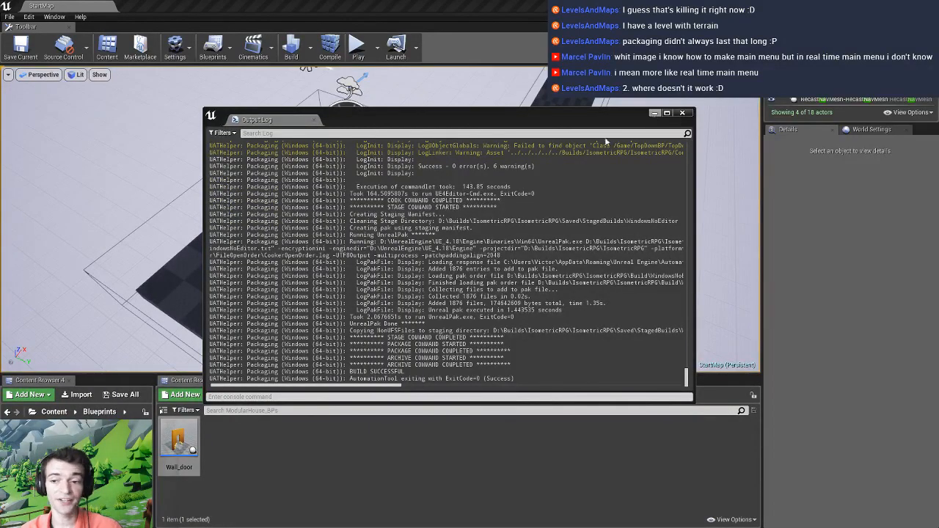
mouse_move(394, 124)
left_mouse_down()
mouse_move(374, 125)
mouse_move(383, 128)
left_mouse_up()
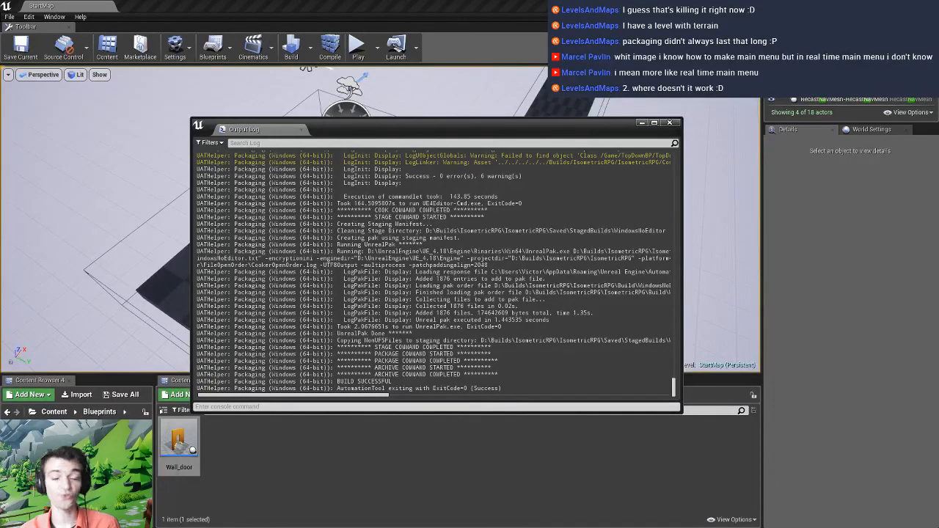
left_click_drag(432, 130, 495, 131)
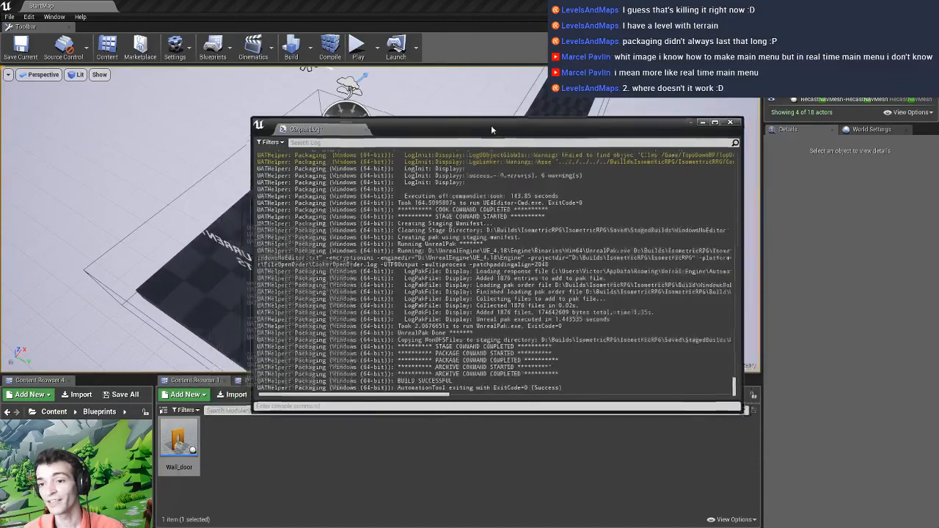
left_click(705, 123)
mouse_move(336, 255)
right_mouse_down()
mouse_move(352, 269)
mouse_move(308, 228)
mouse_move(340, 249)
right_mouse_up()
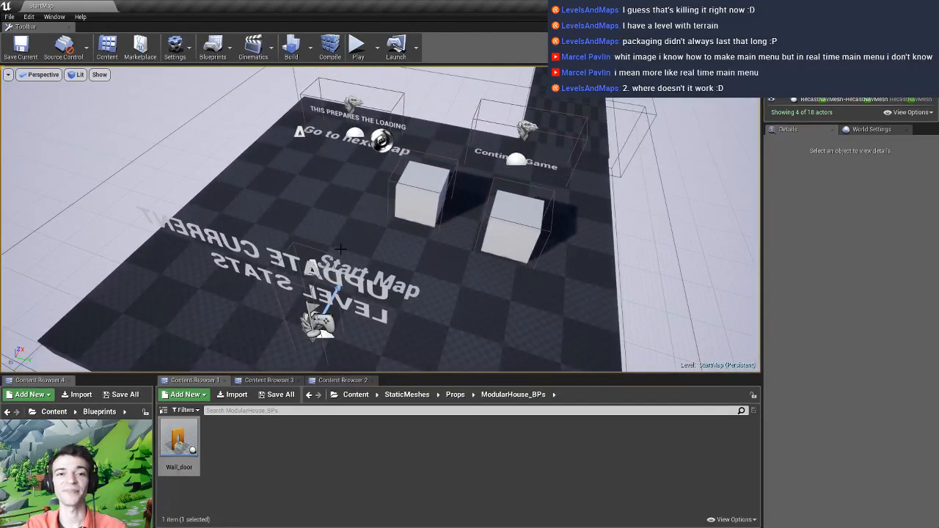